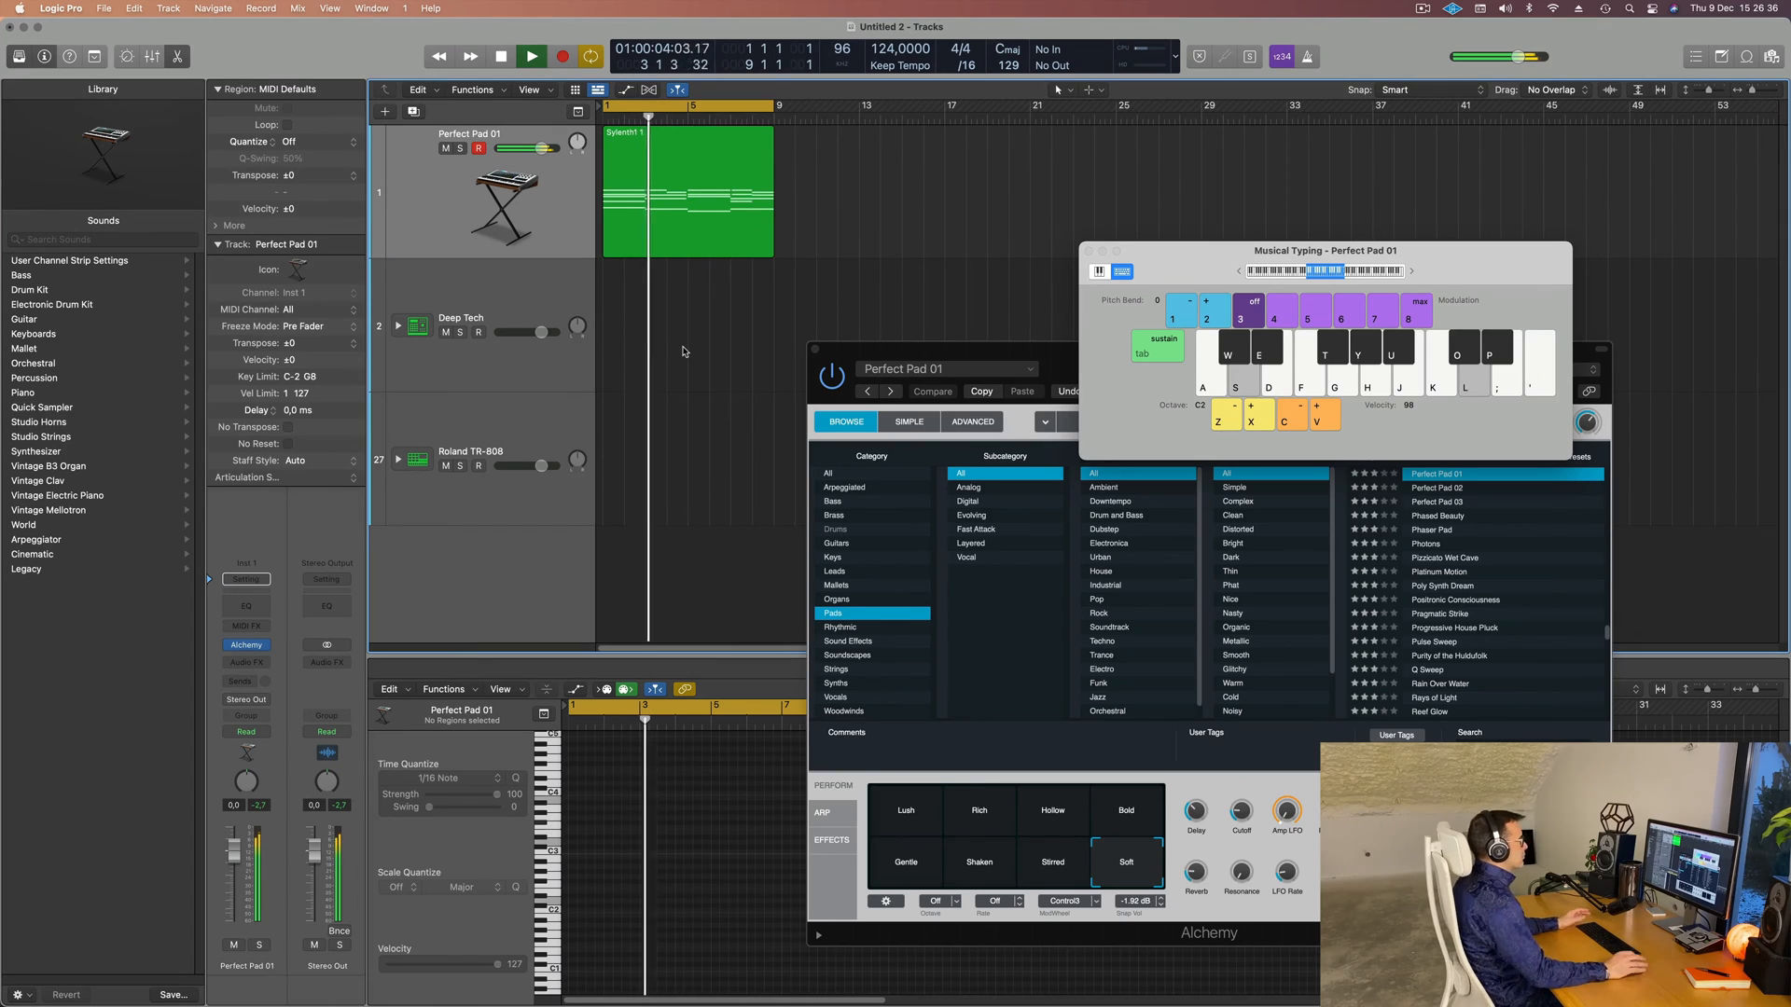
- Move the Musical Typing and Alchemy windows away from the track regions and stop playback
left_click_drag(1481, 245, 1636, 76)
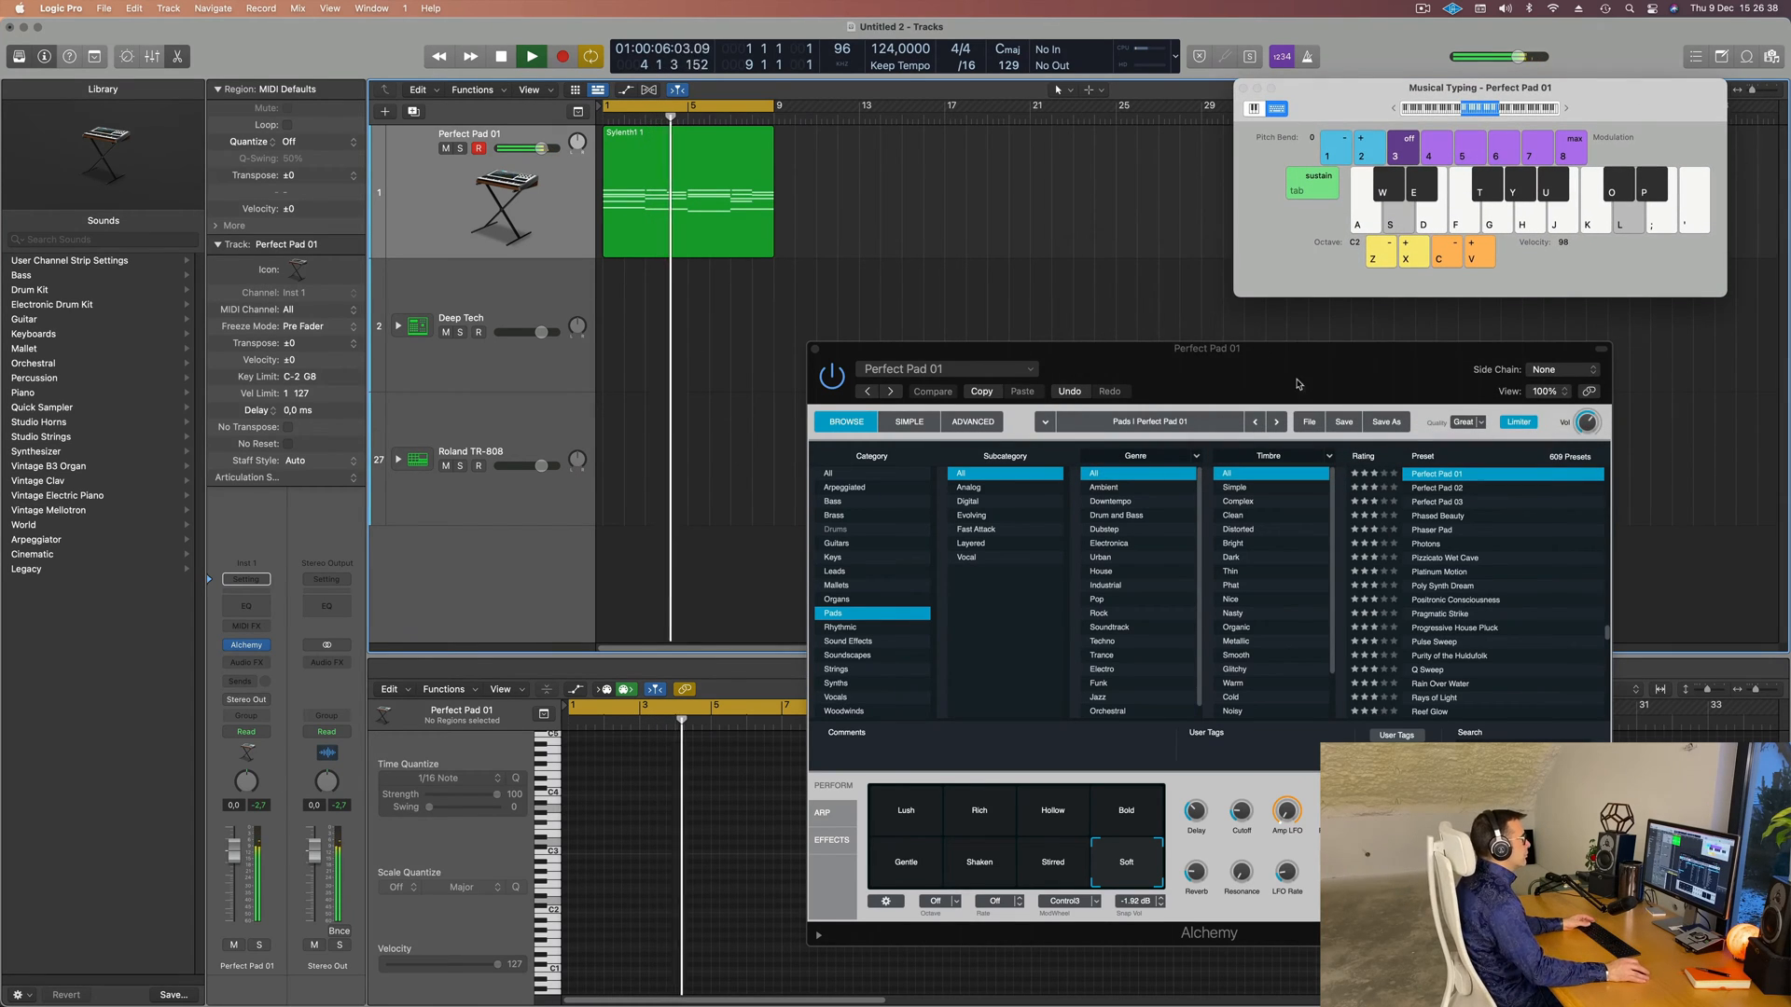
left_click_drag(1162, 374, 1225, 355)
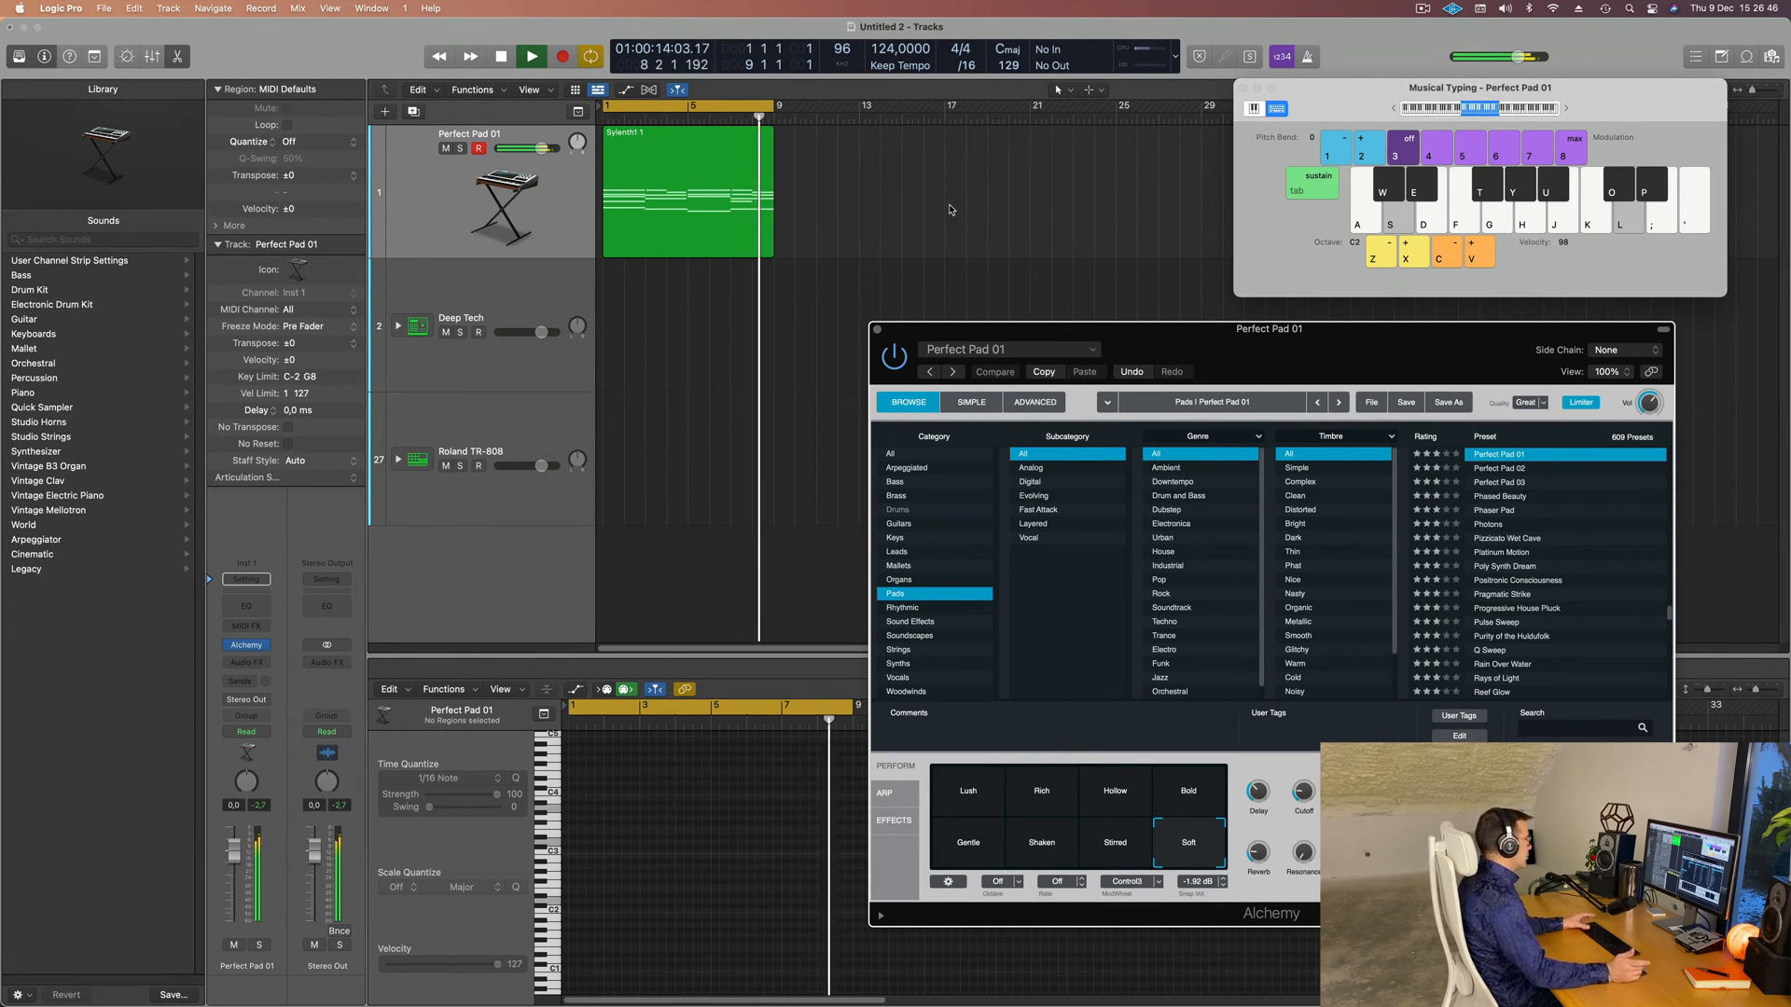
key("space")
- Select the chord region on the Perfect Pad 01 track and replay its opening from bar 1
left_click(660, 186)
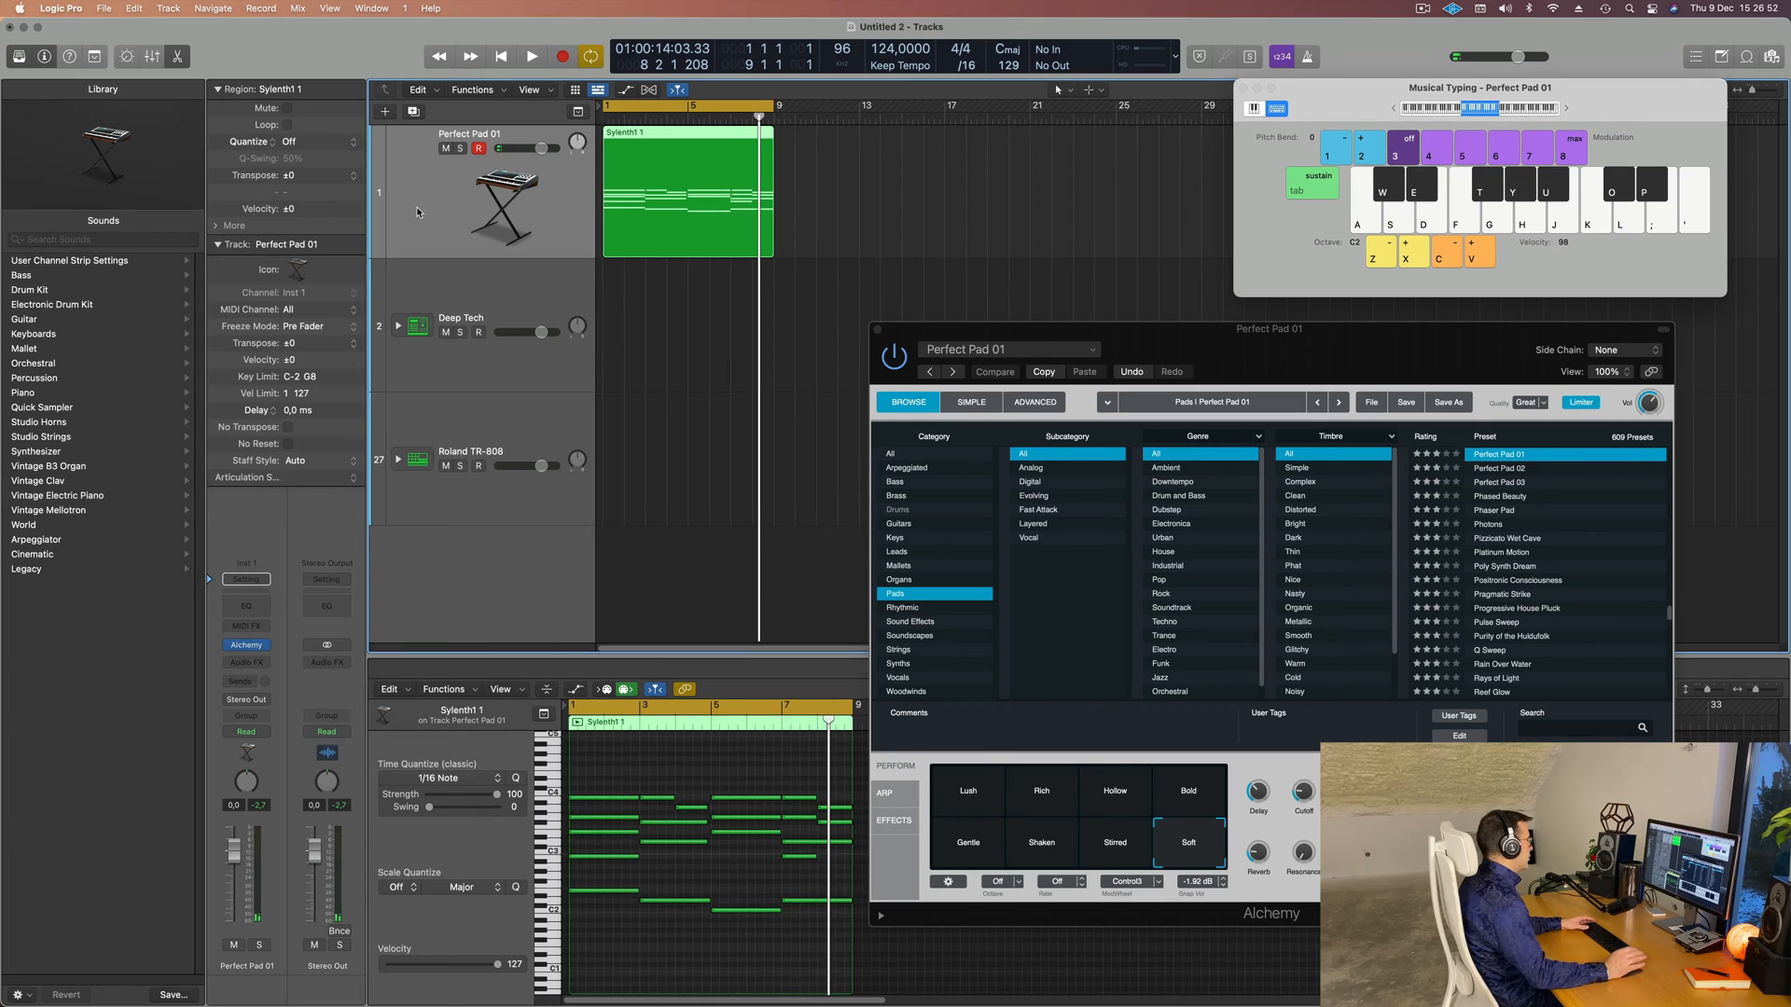
key("Return")
key("space")
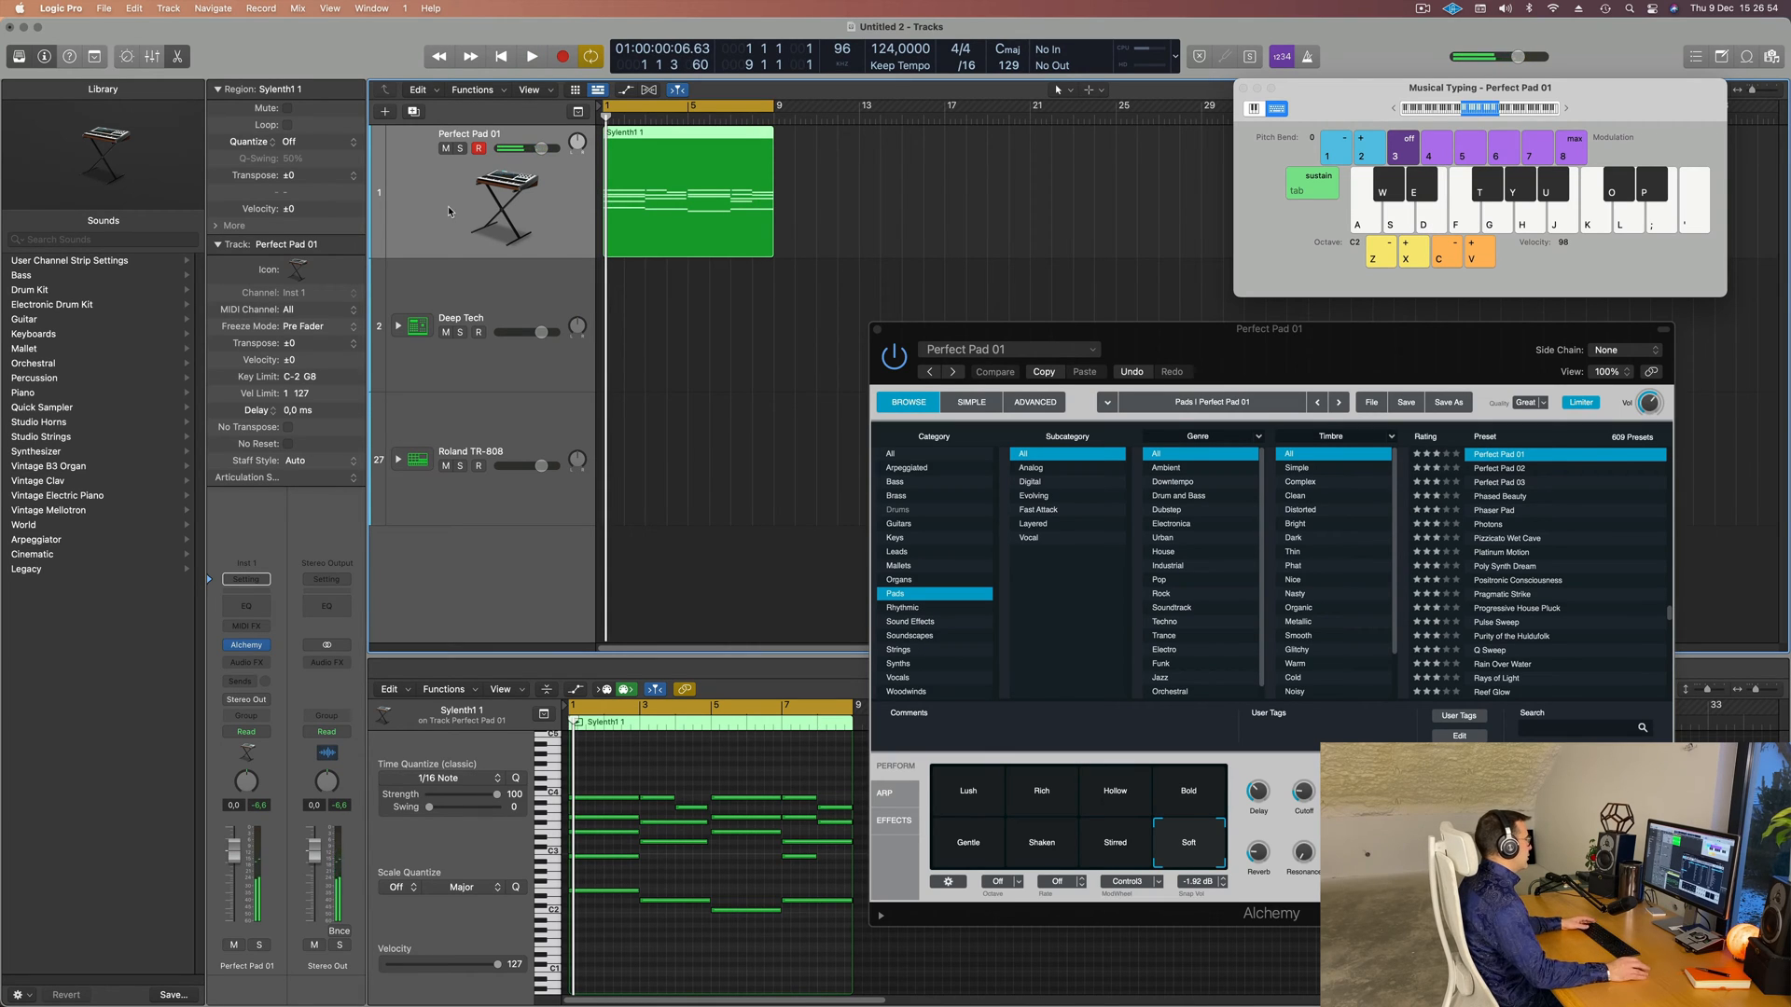
key("Return")
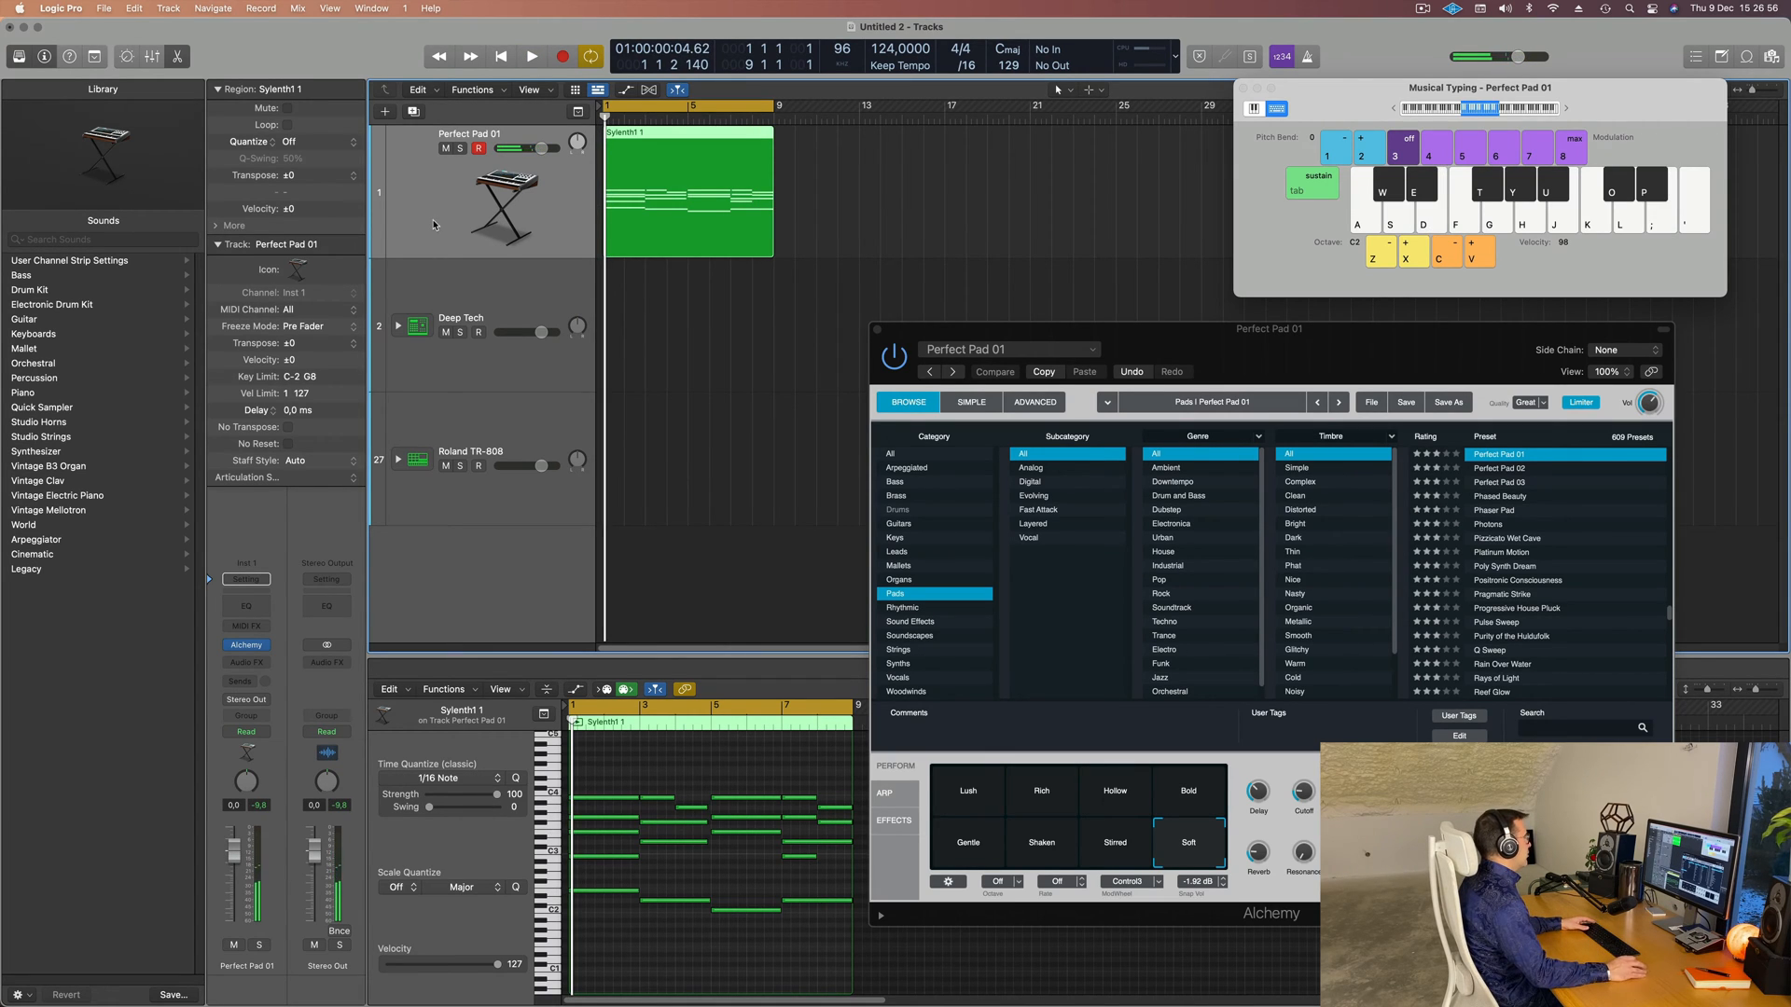
- Expand the Deep Tech drum kit track, lower the Musical Typing octave to C1, and audition the C1 kick
left_click(486, 302)
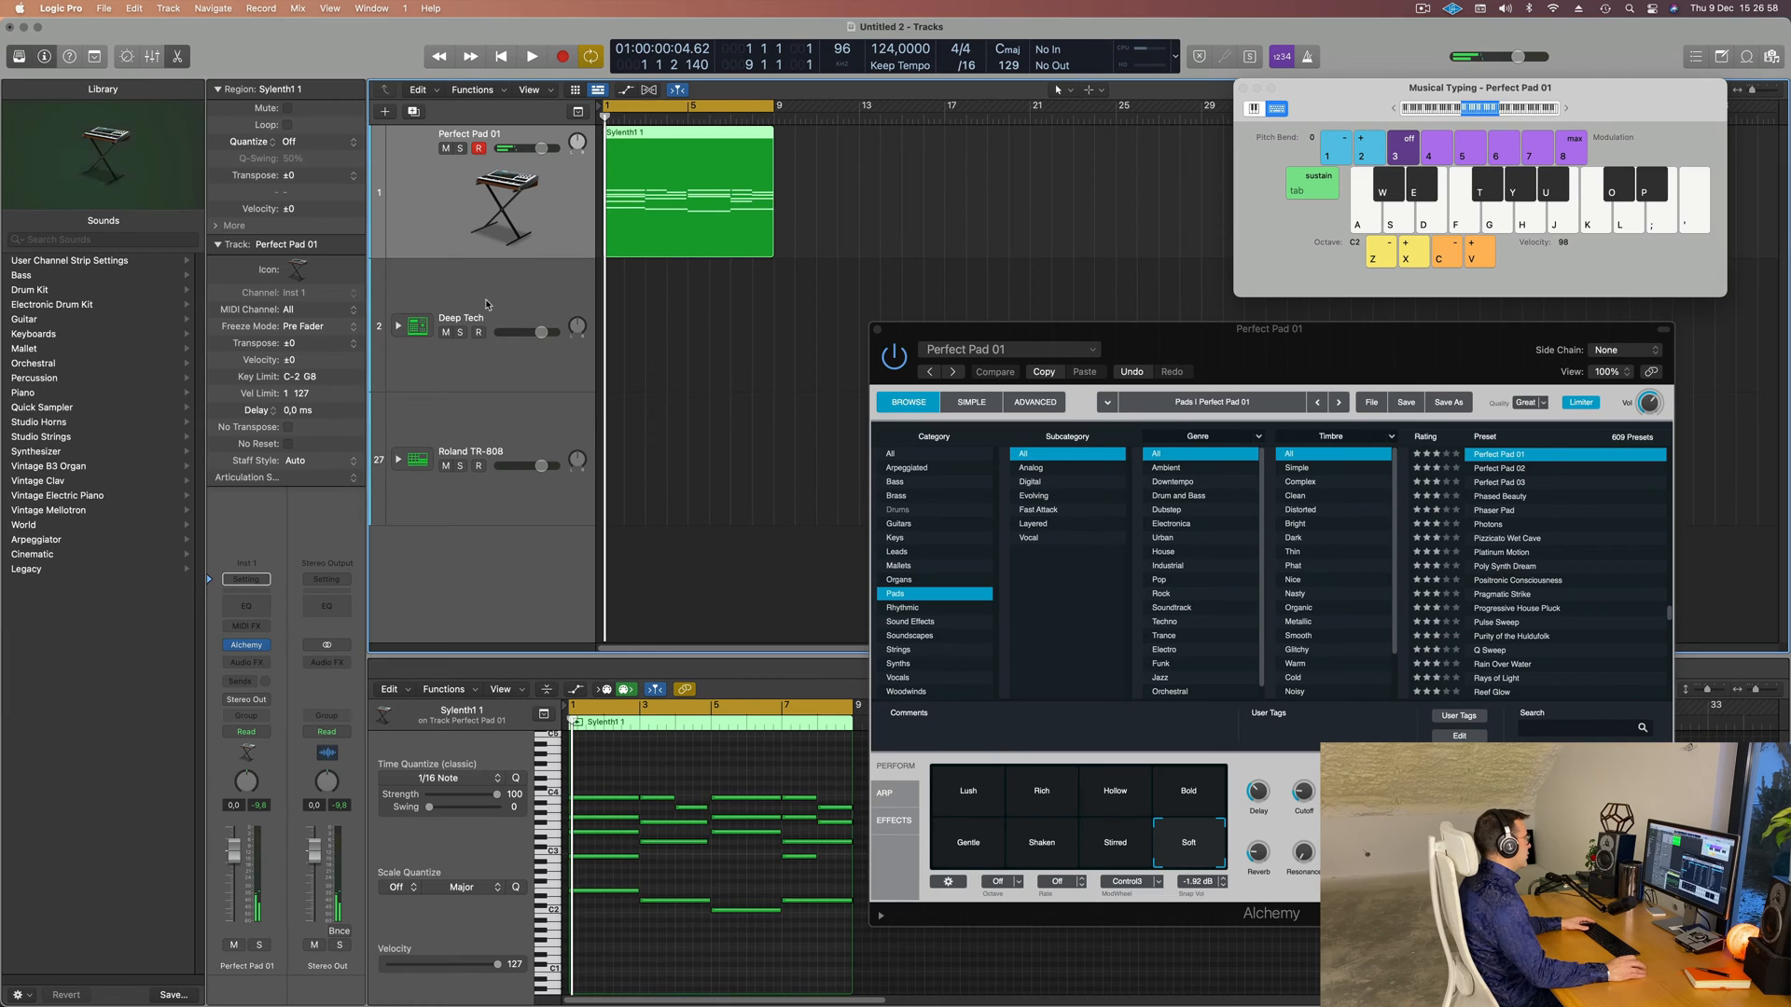
left_click(398, 327)
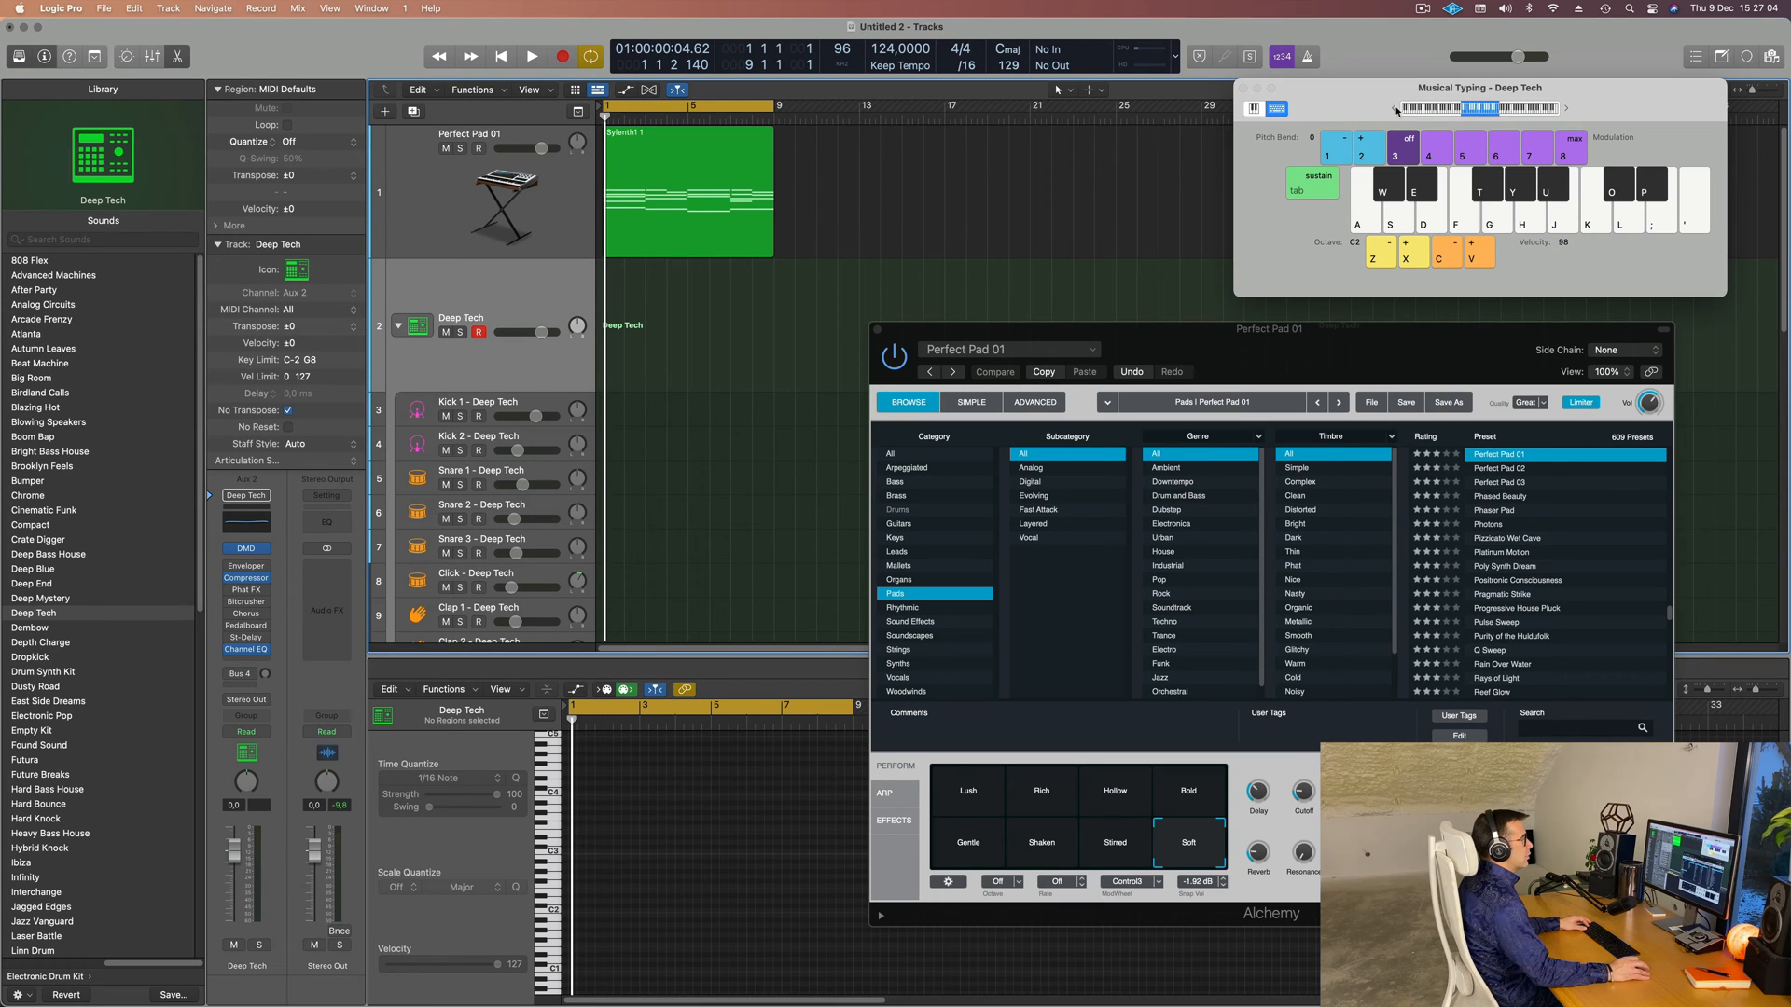
key("a")
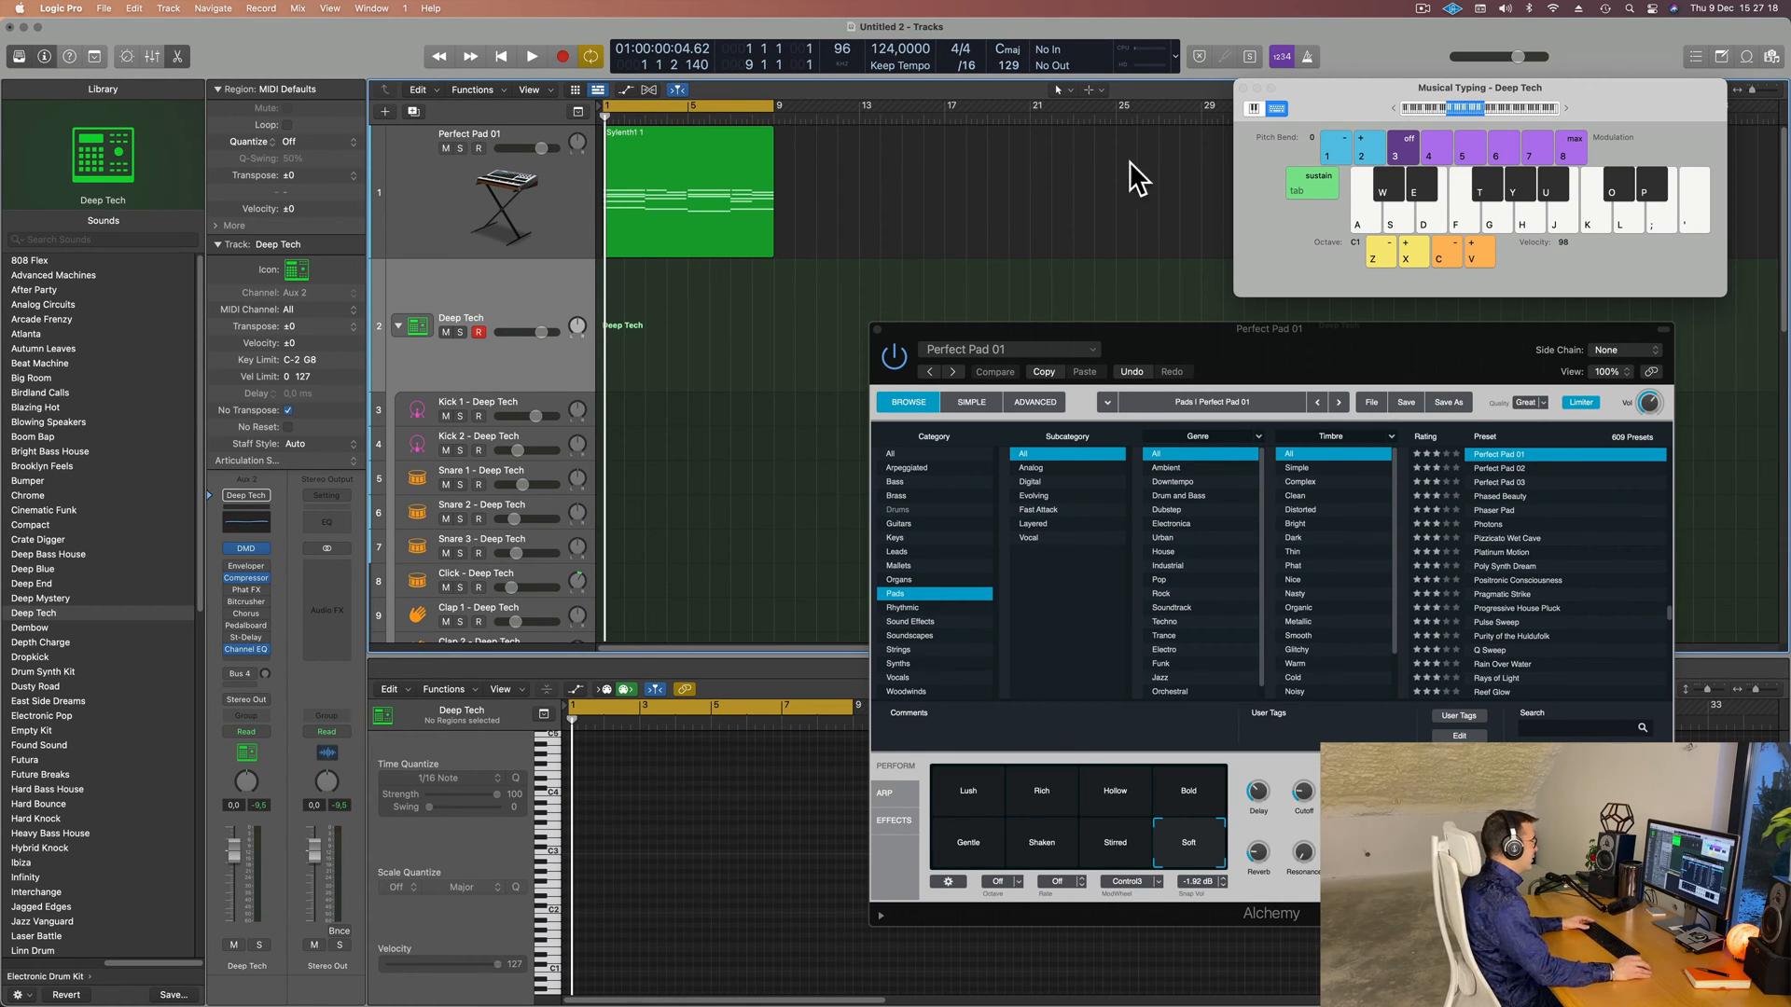
key("a")
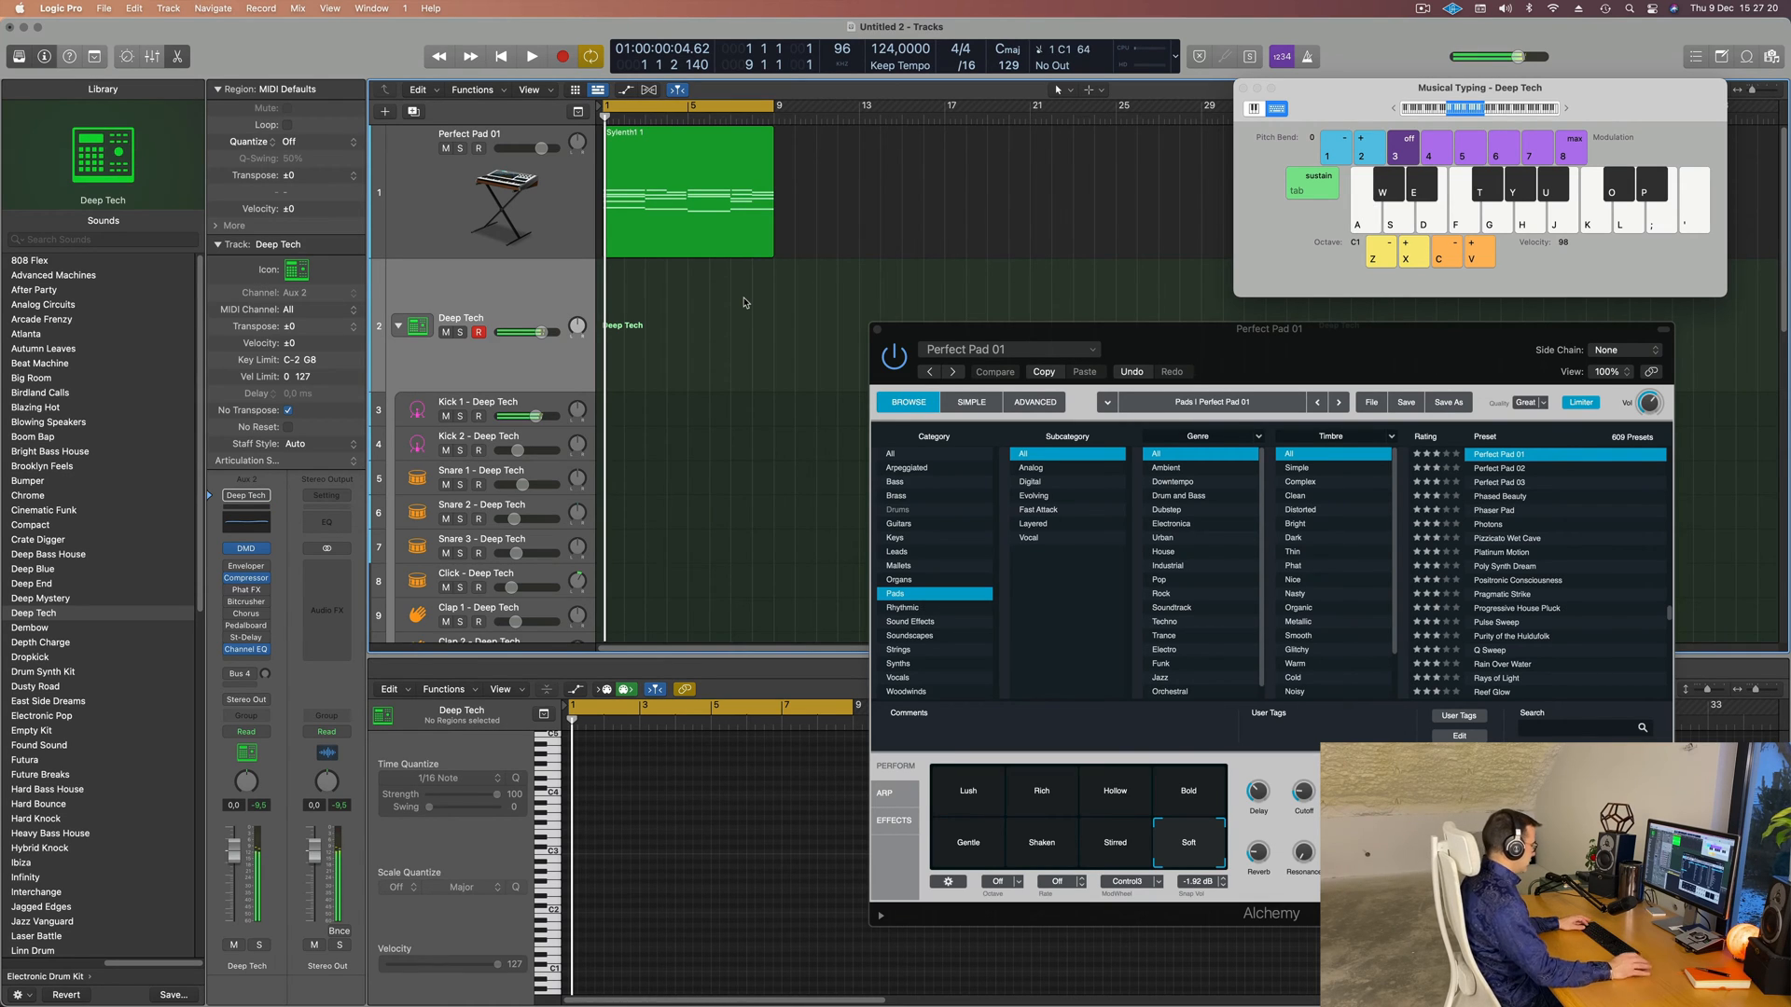
- Record a four-note C1 kick pattern in bar 1 on the Deep Tech track and move the region to the Kick 1 track
key("space")
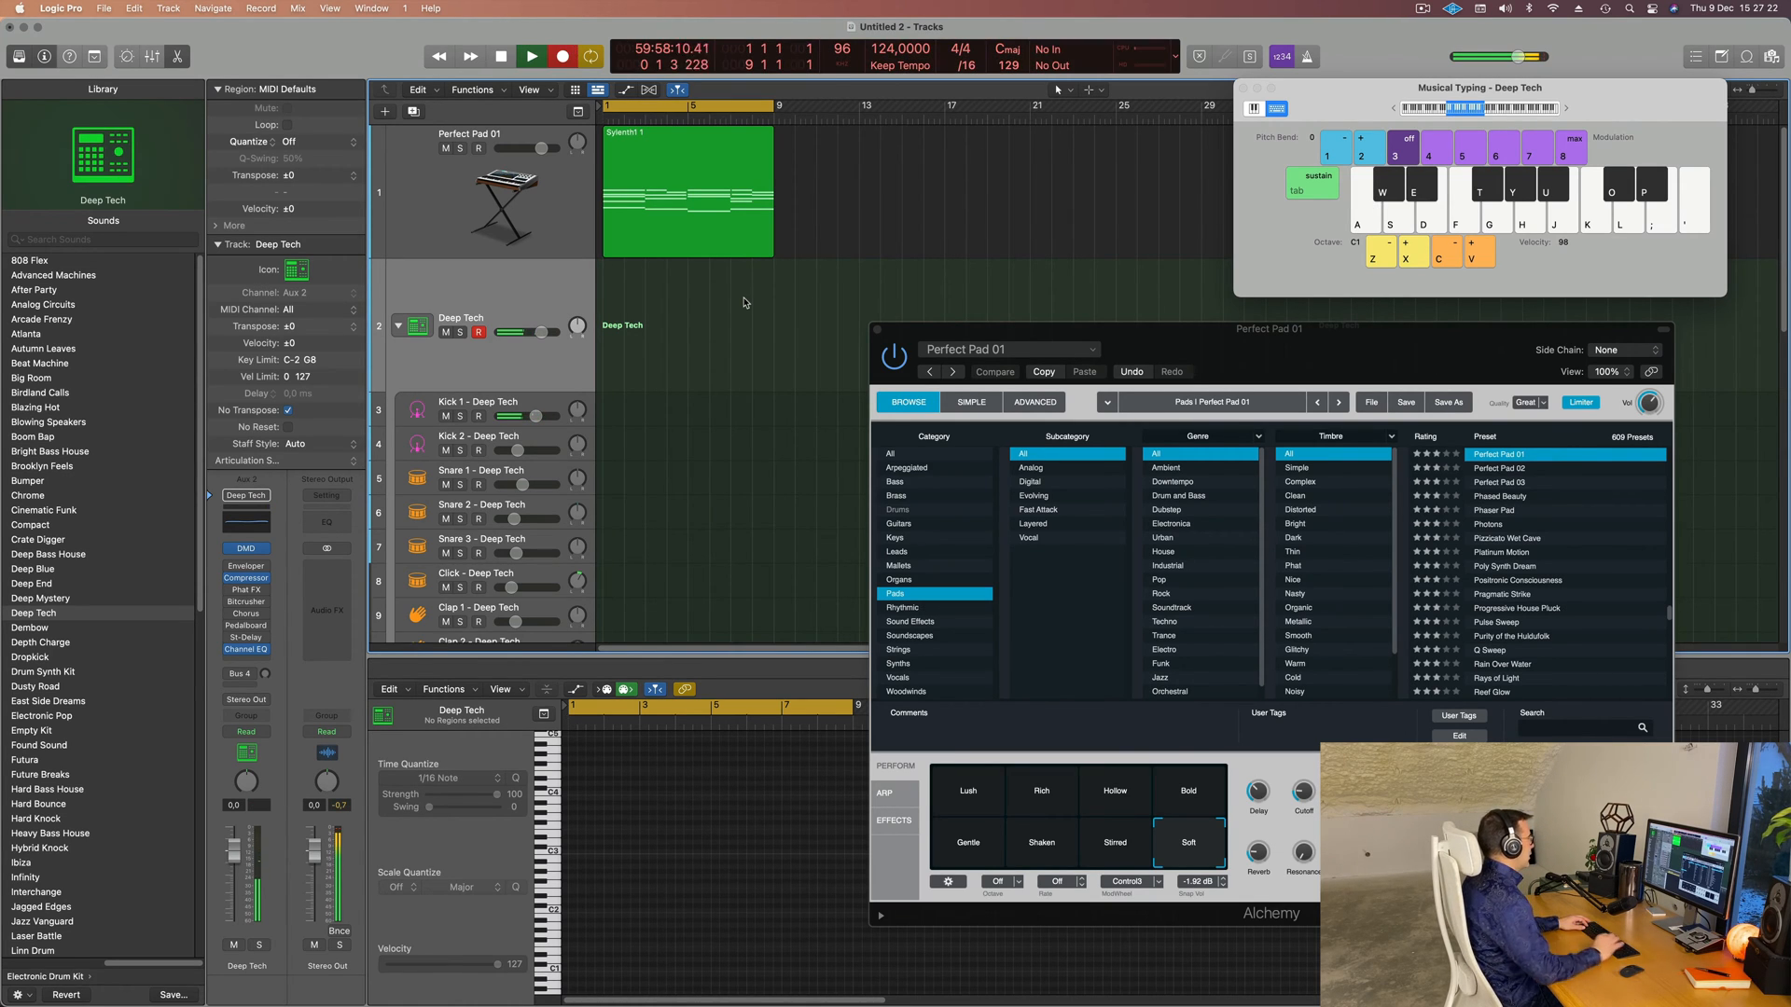
key("a")
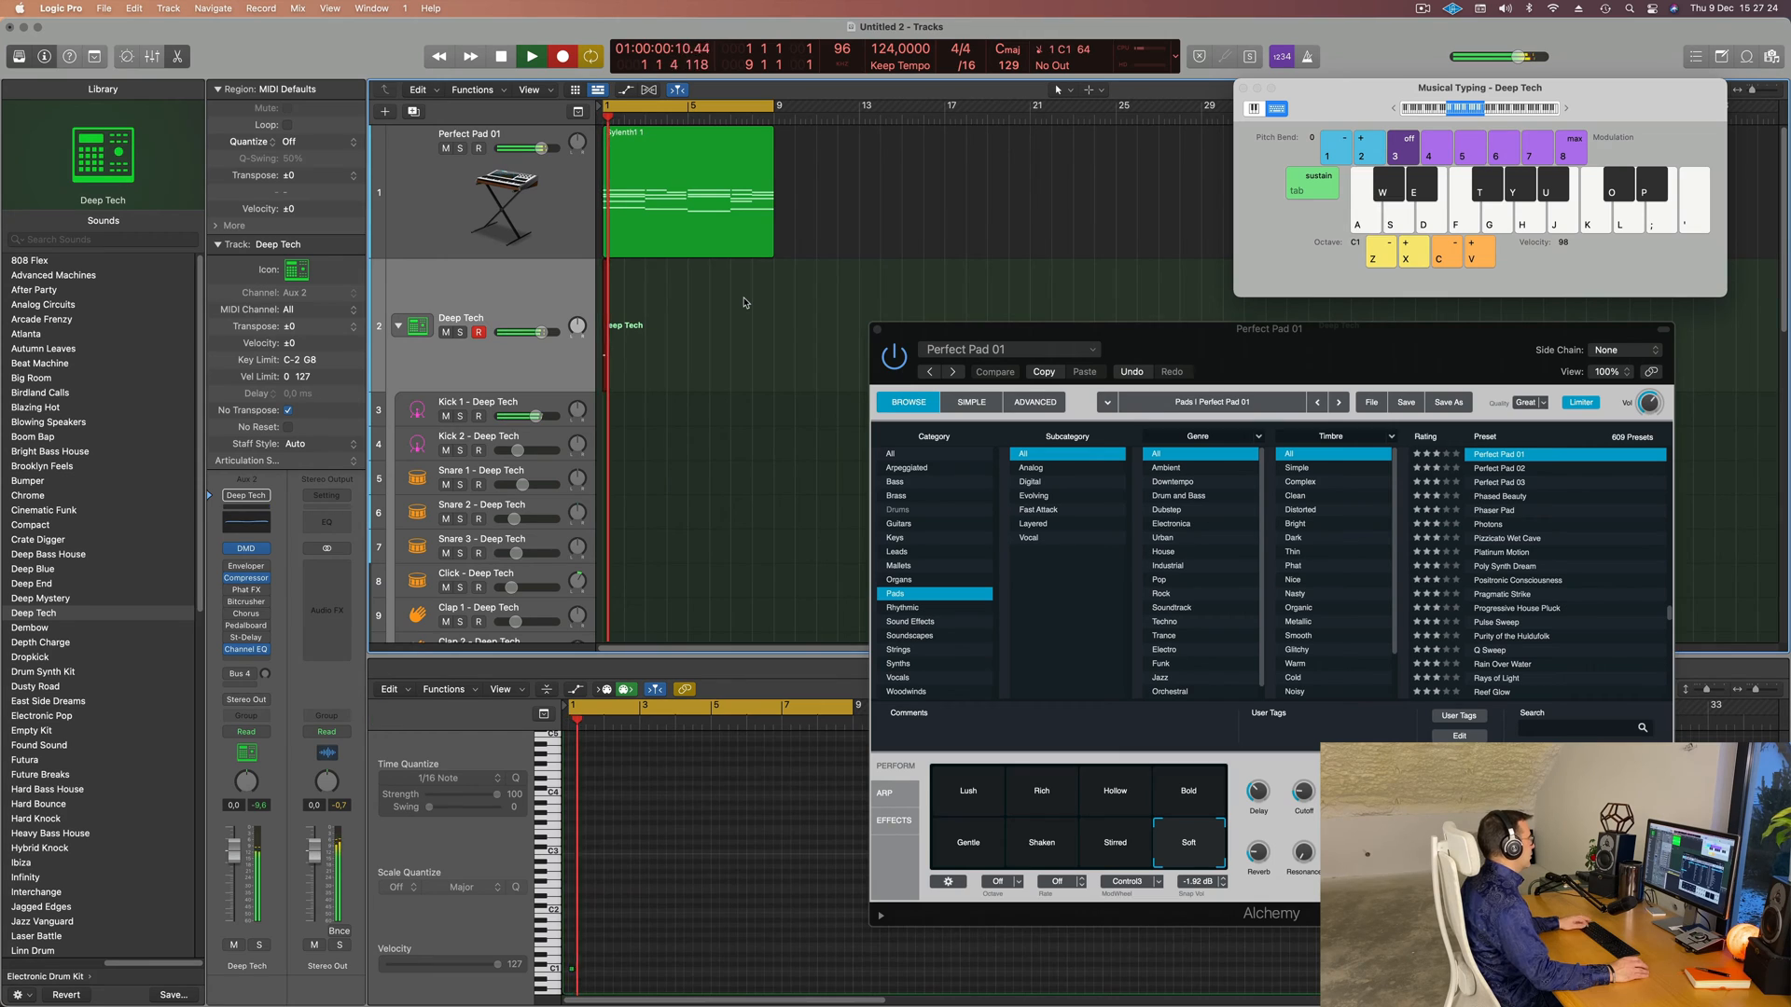
key("space")
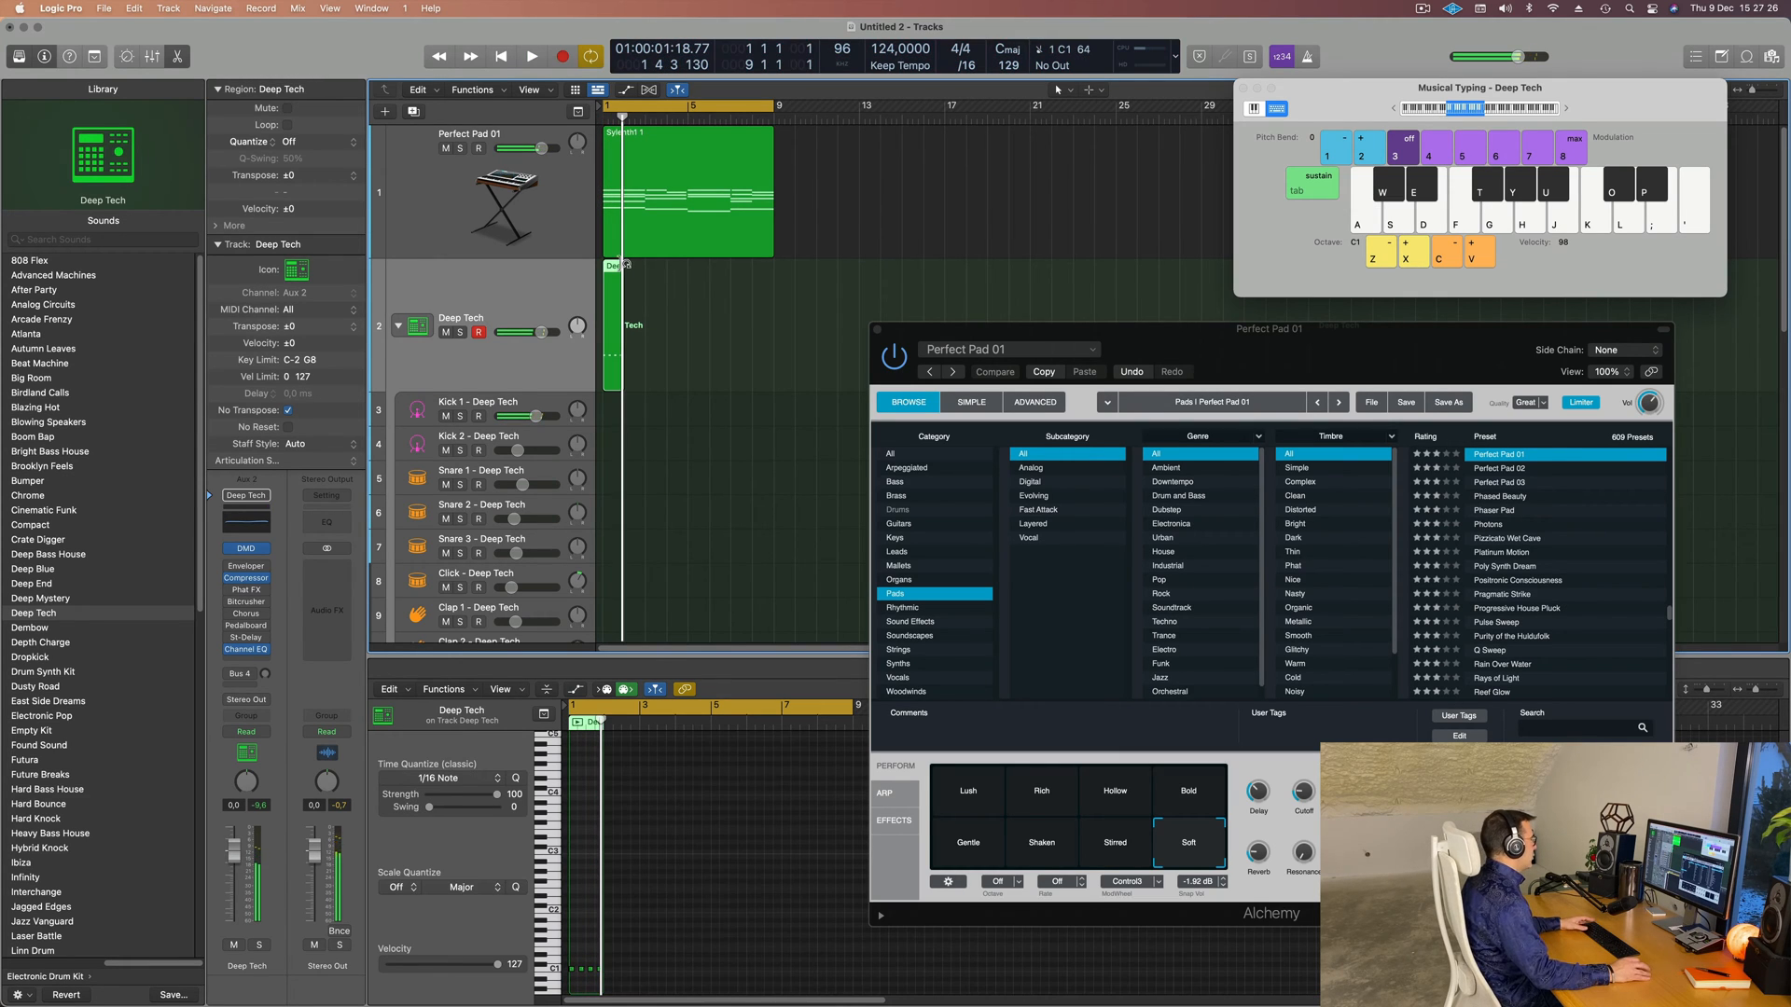
left_click_drag(612, 267, 607, 416)
key("space")
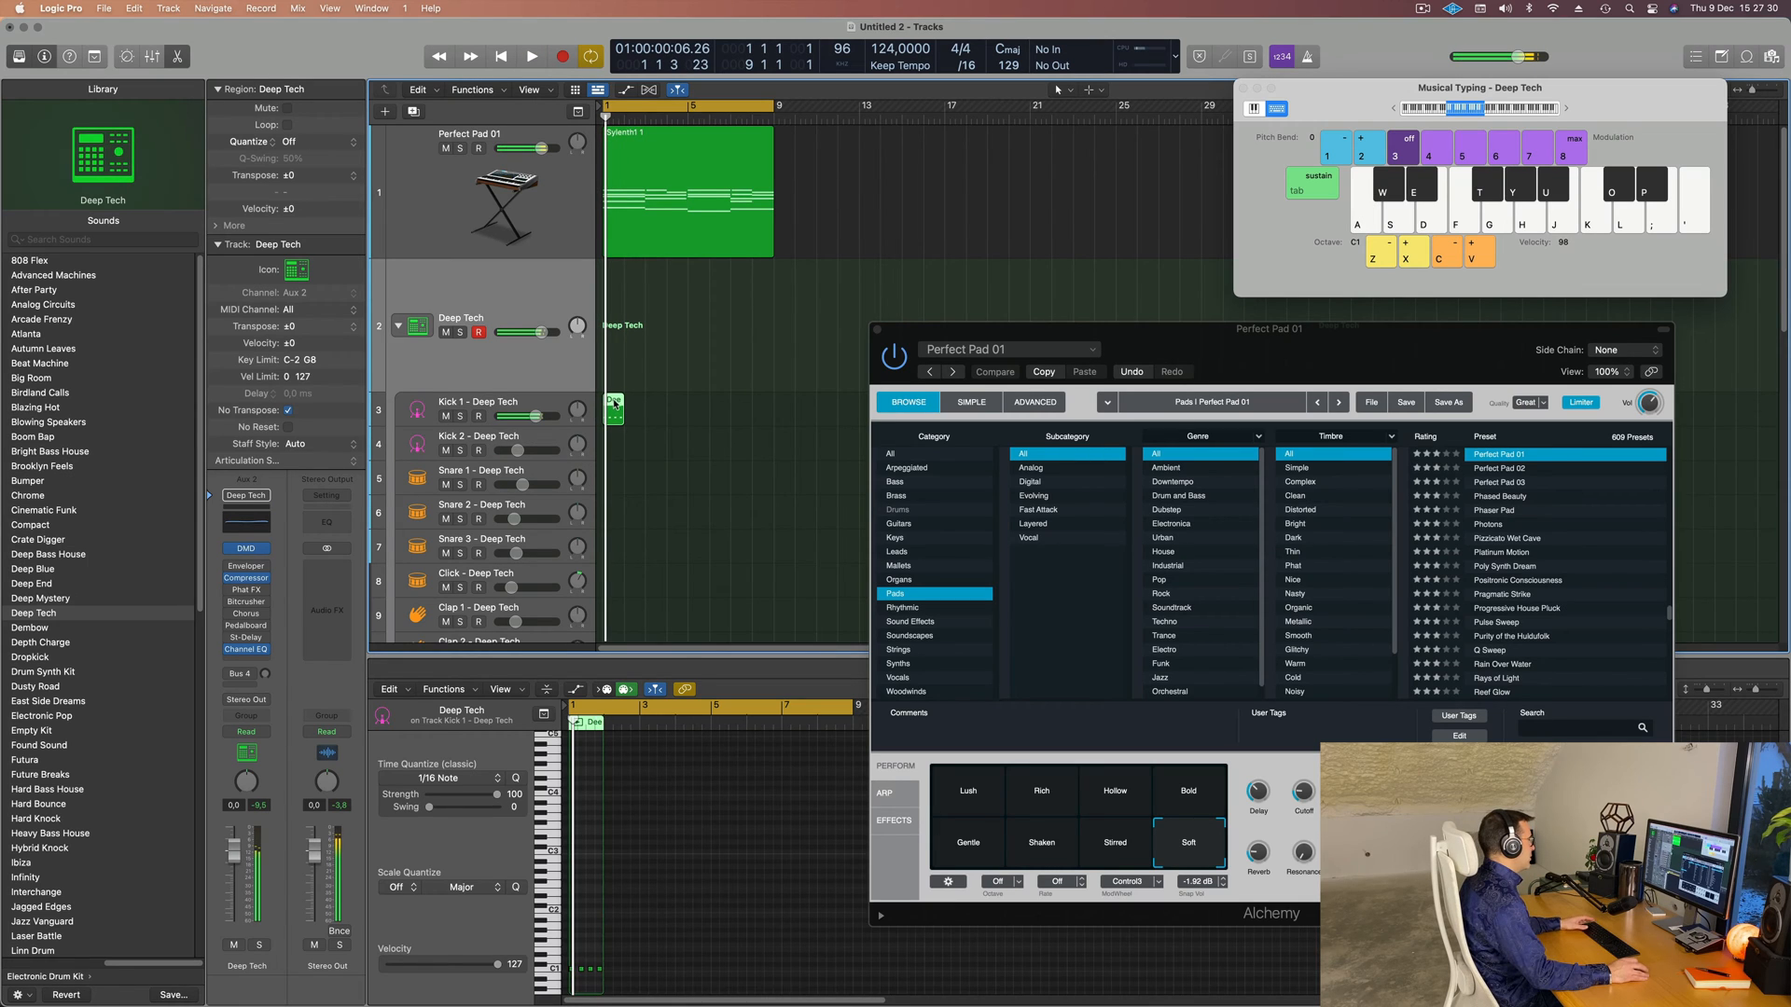
- Open the kick region in the Piano Roll and align its four notes evenly on the beats of bar 1
key("e")
key("e")
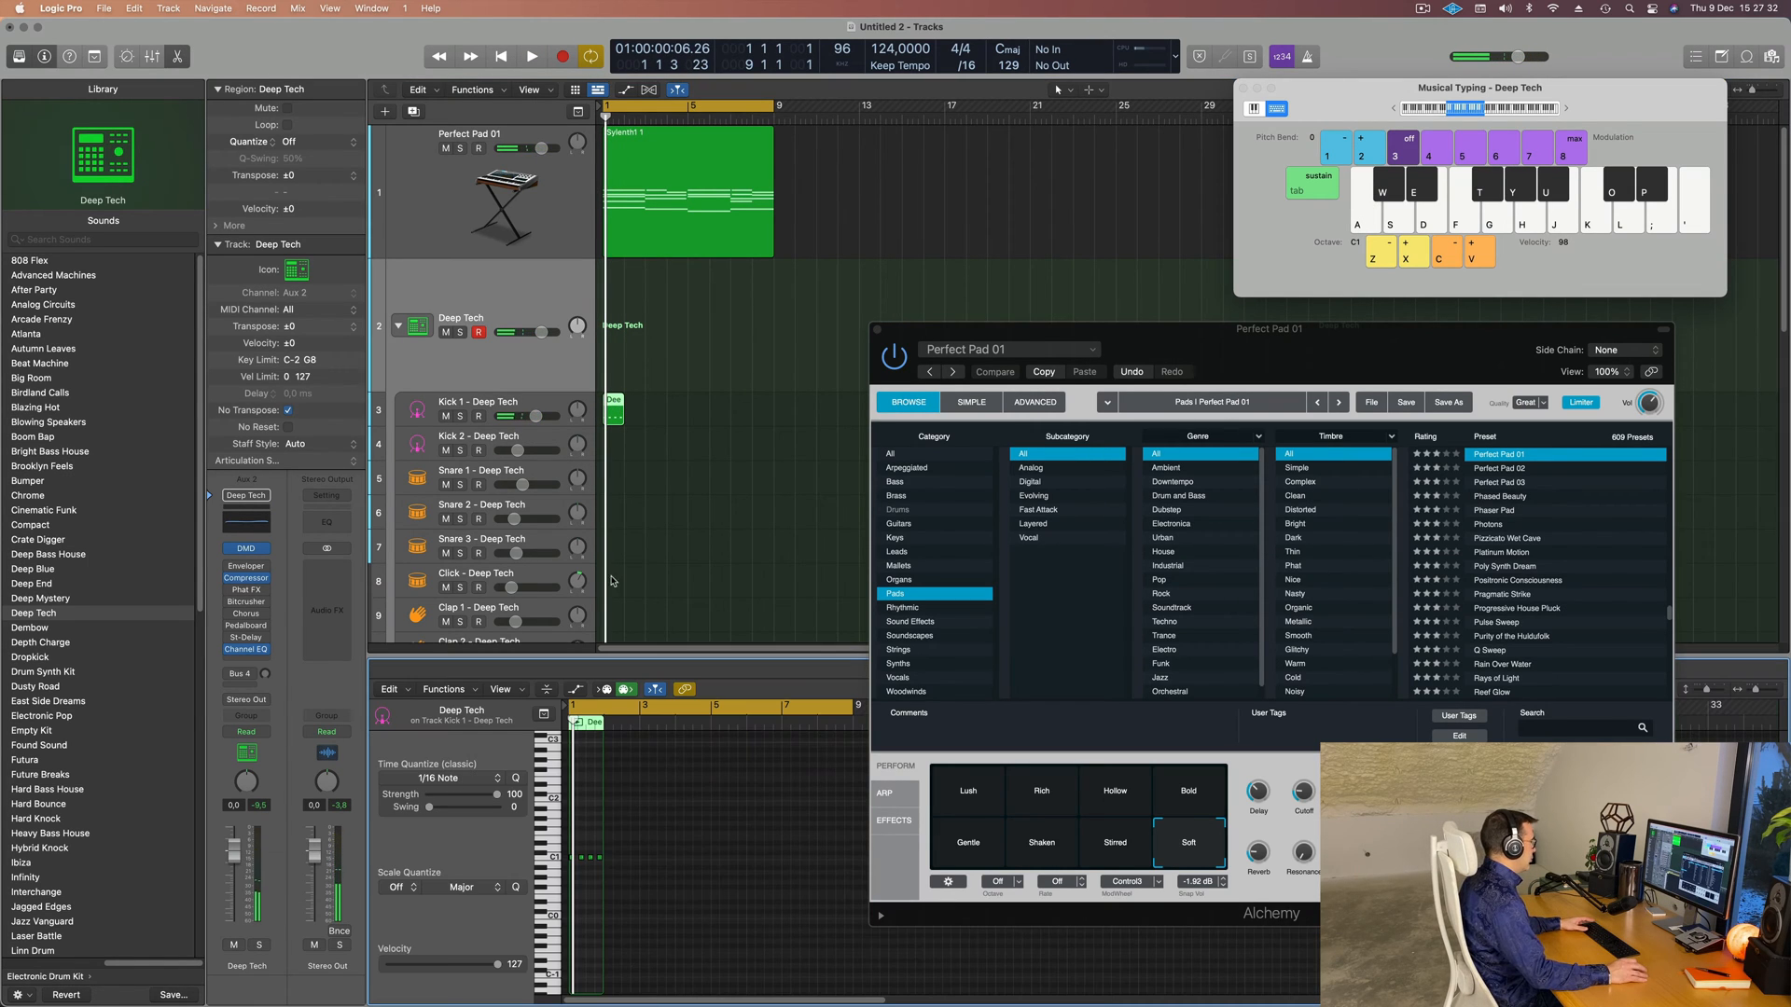
left_click(583, 877, "ctrl+alt")
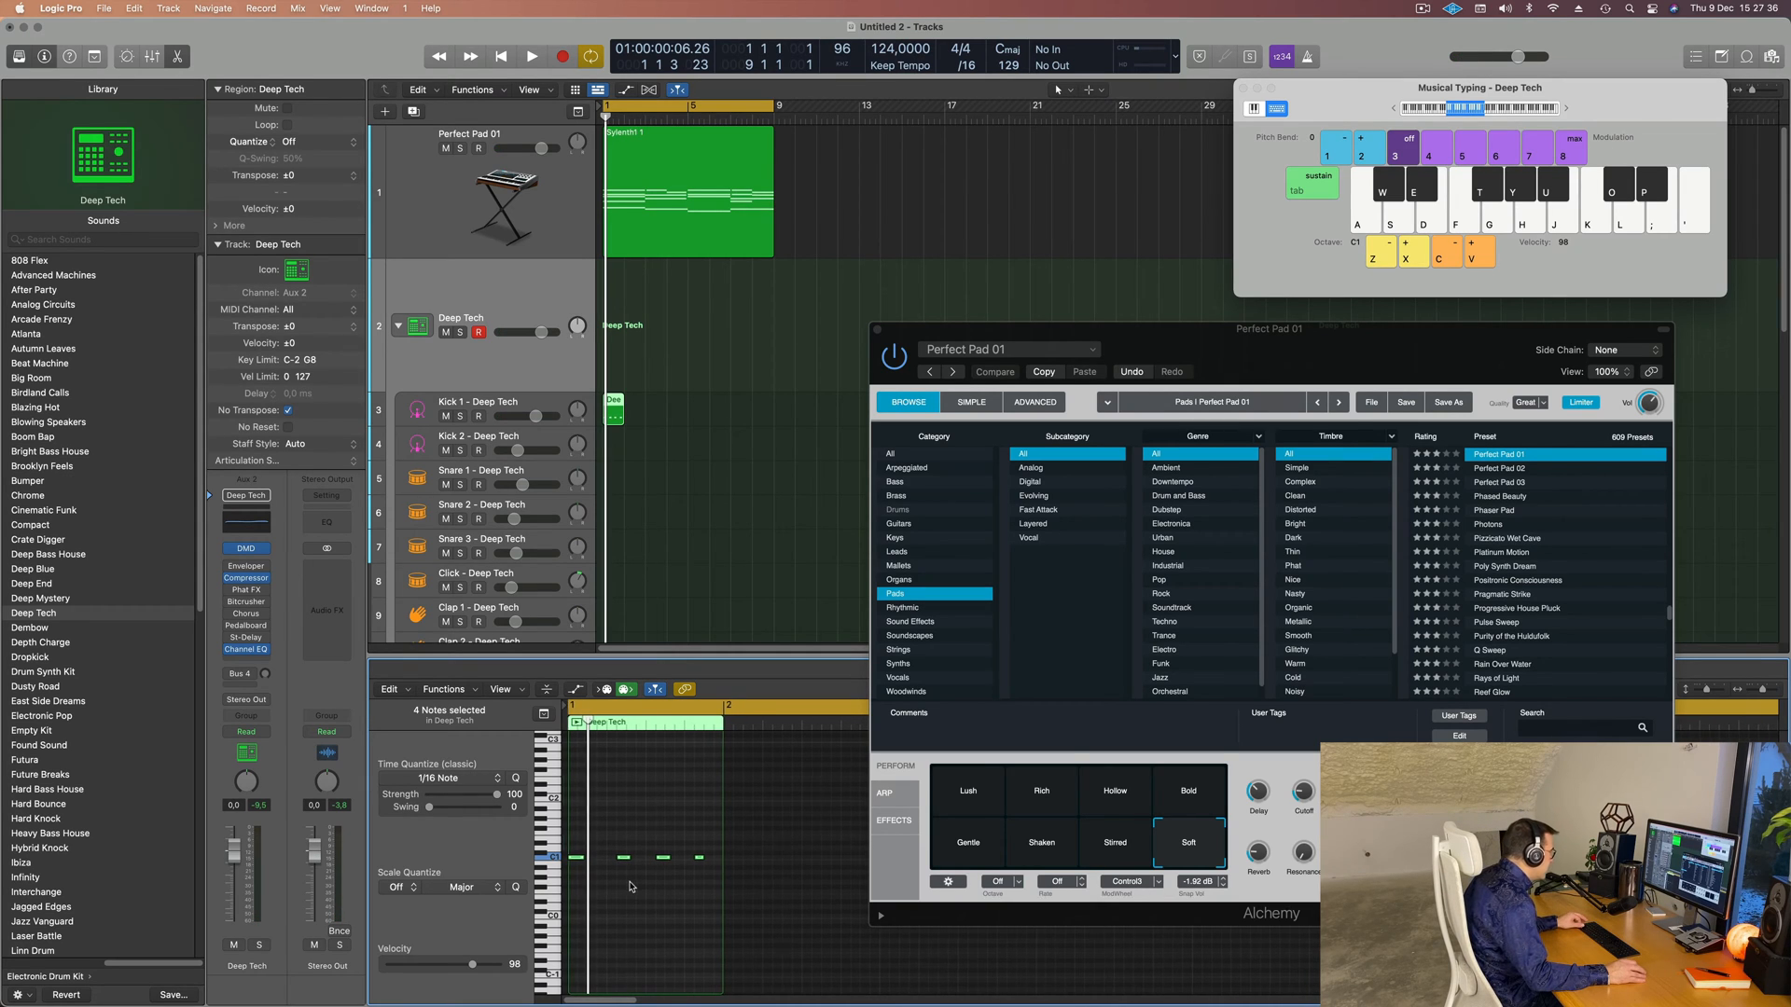
scroll(630, 887, "up", 2)
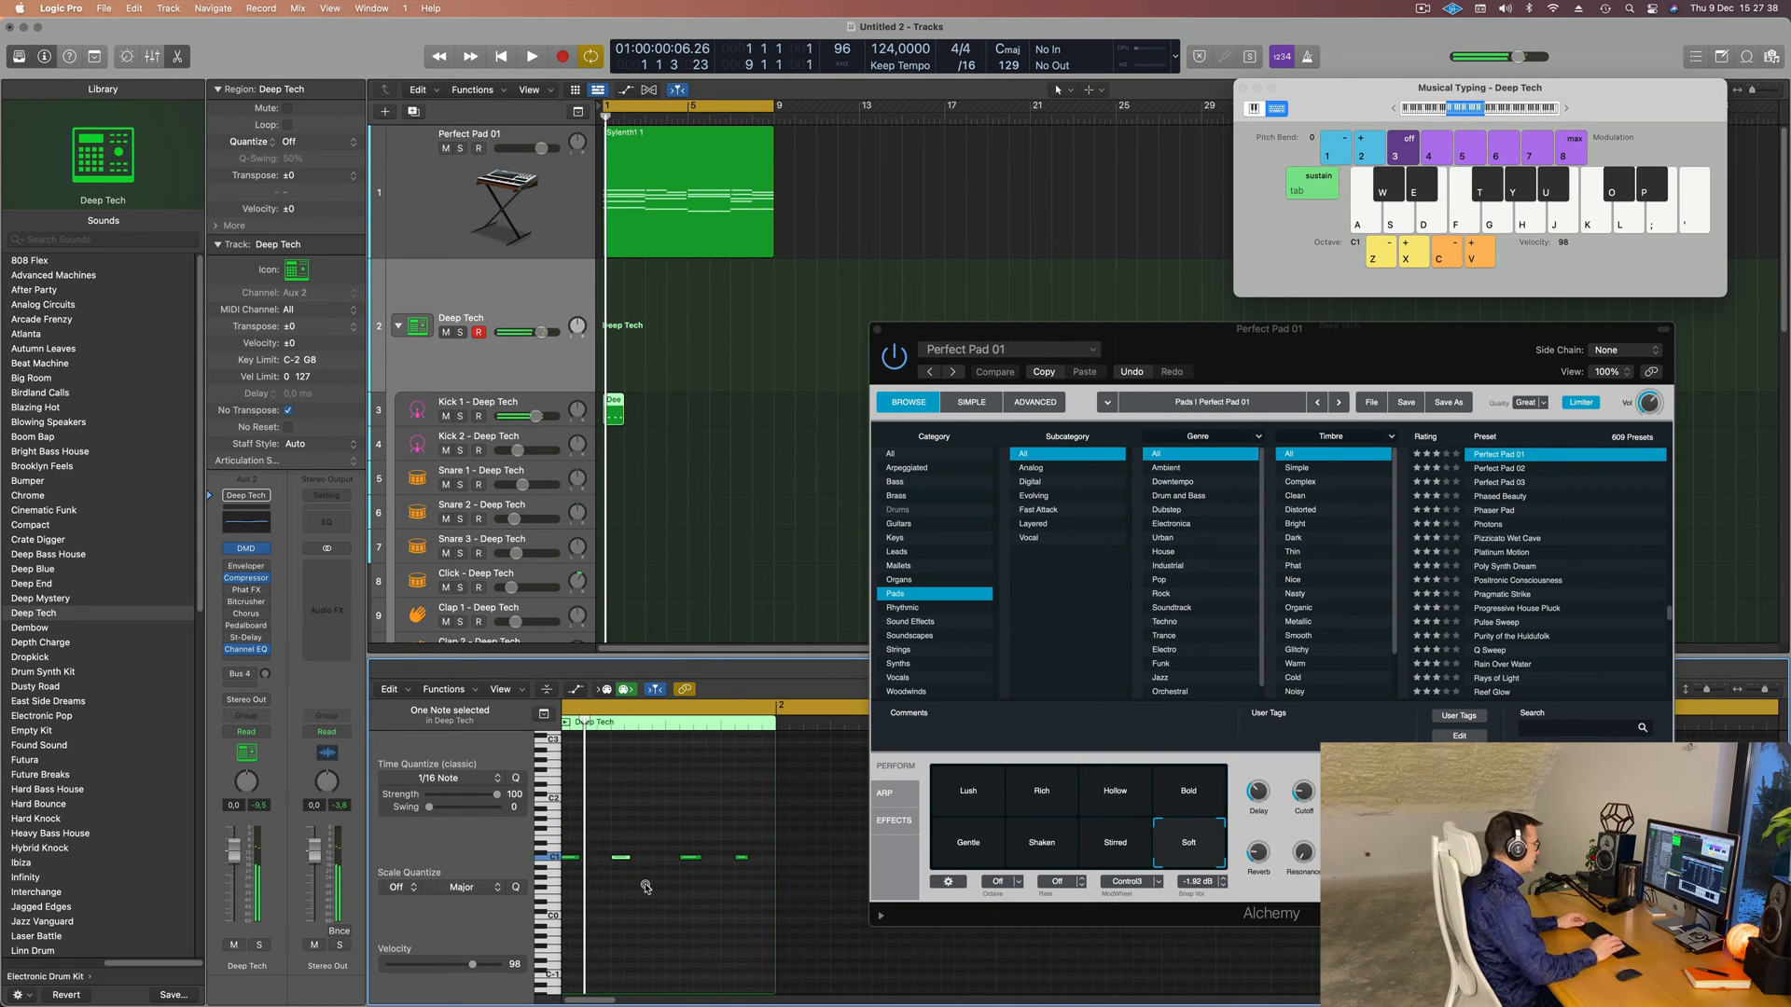
left_click_drag(681, 825, 702, 901)
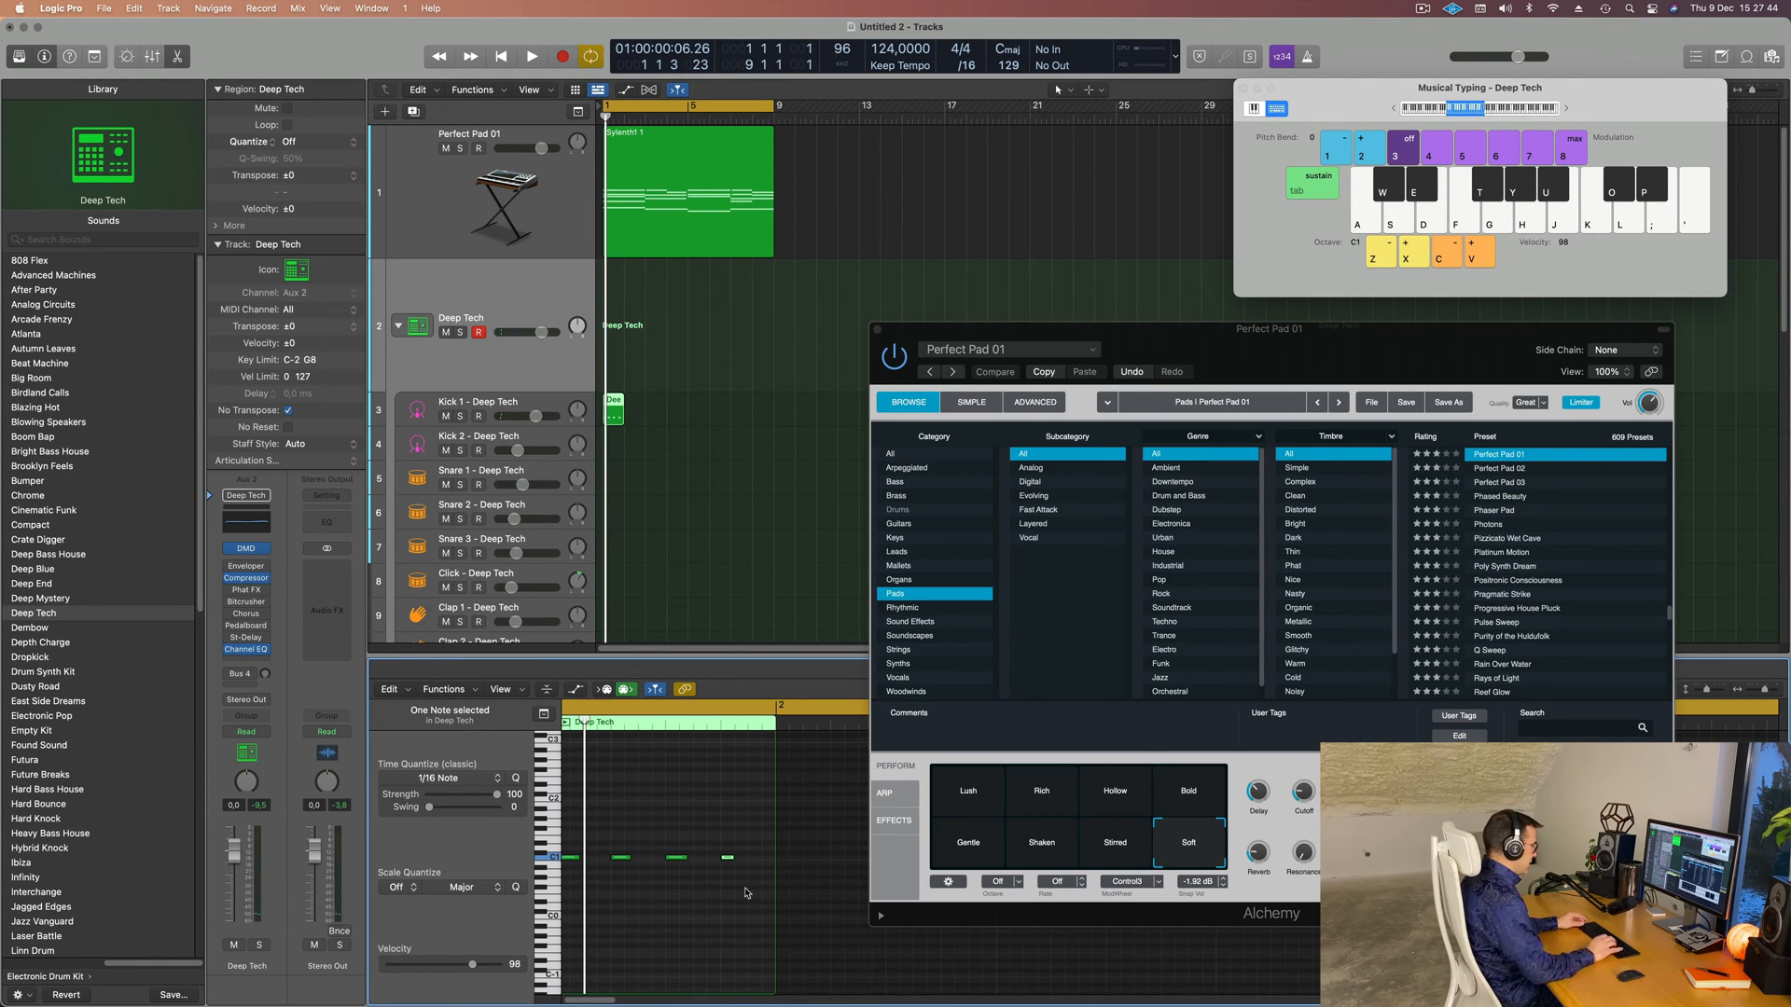
- Lower the Perfect Pad 01 track volume to about -11.6 dB during playback and move the Alchemy window clear of the Piano Roll
key("space")
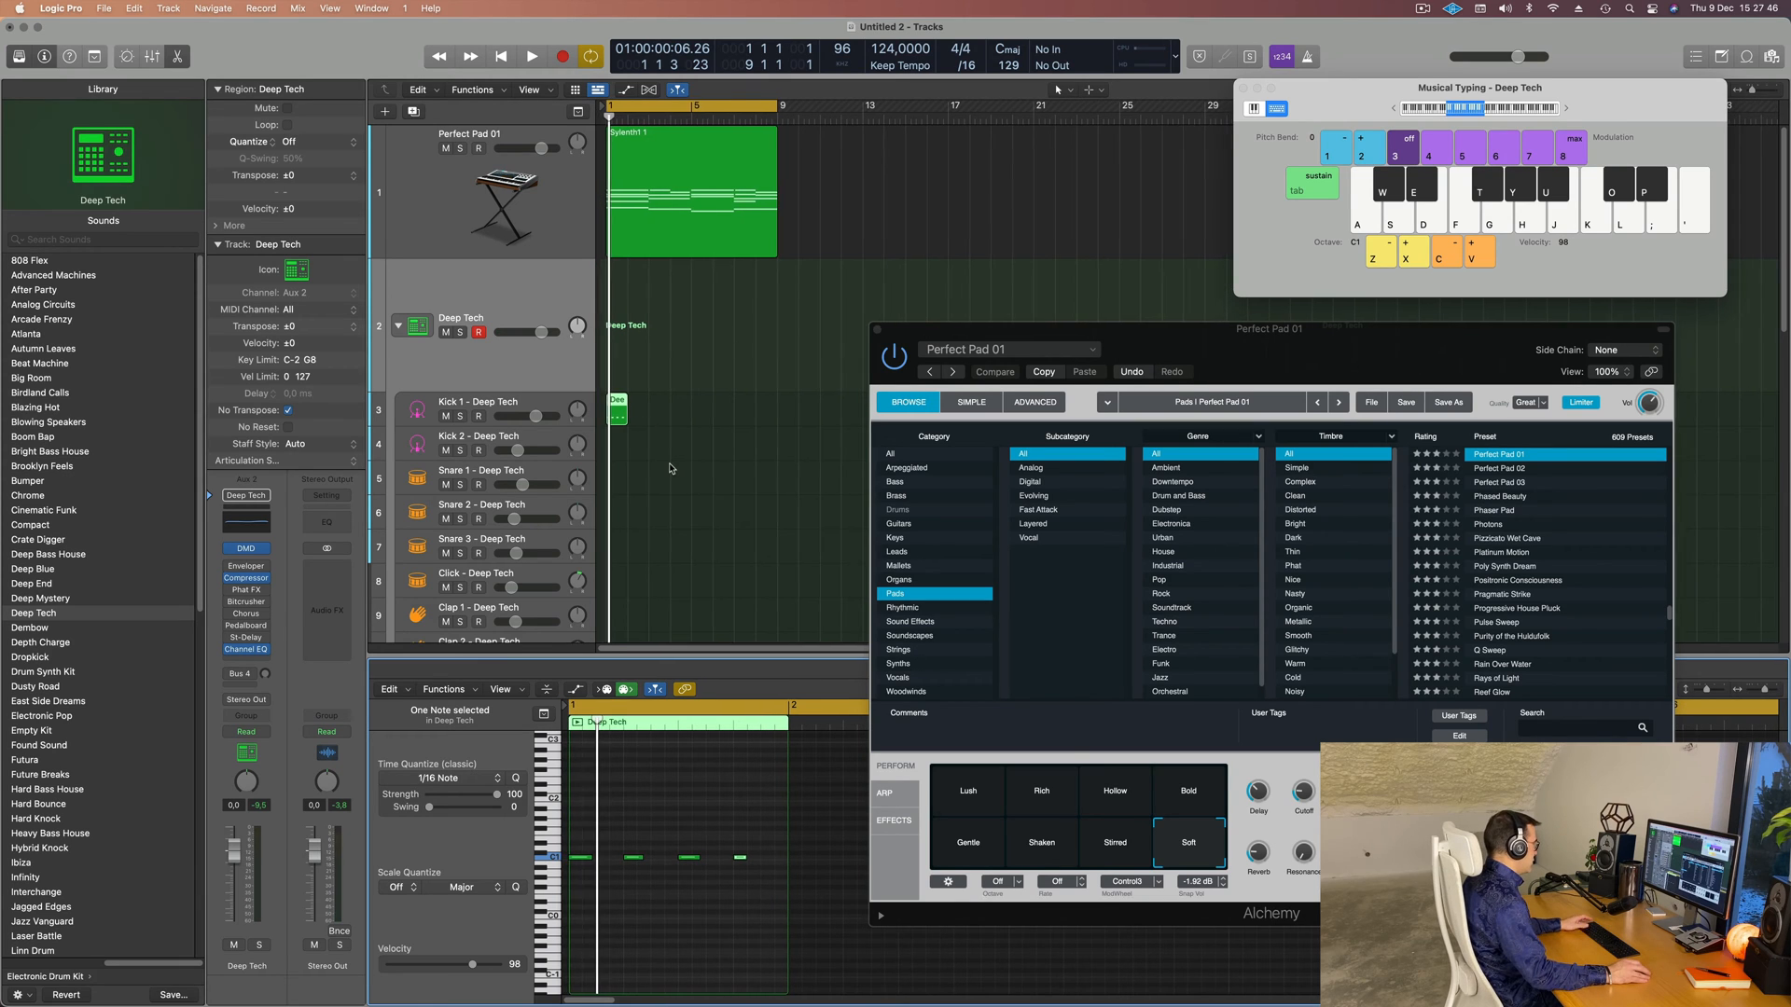
left_click(546, 213)
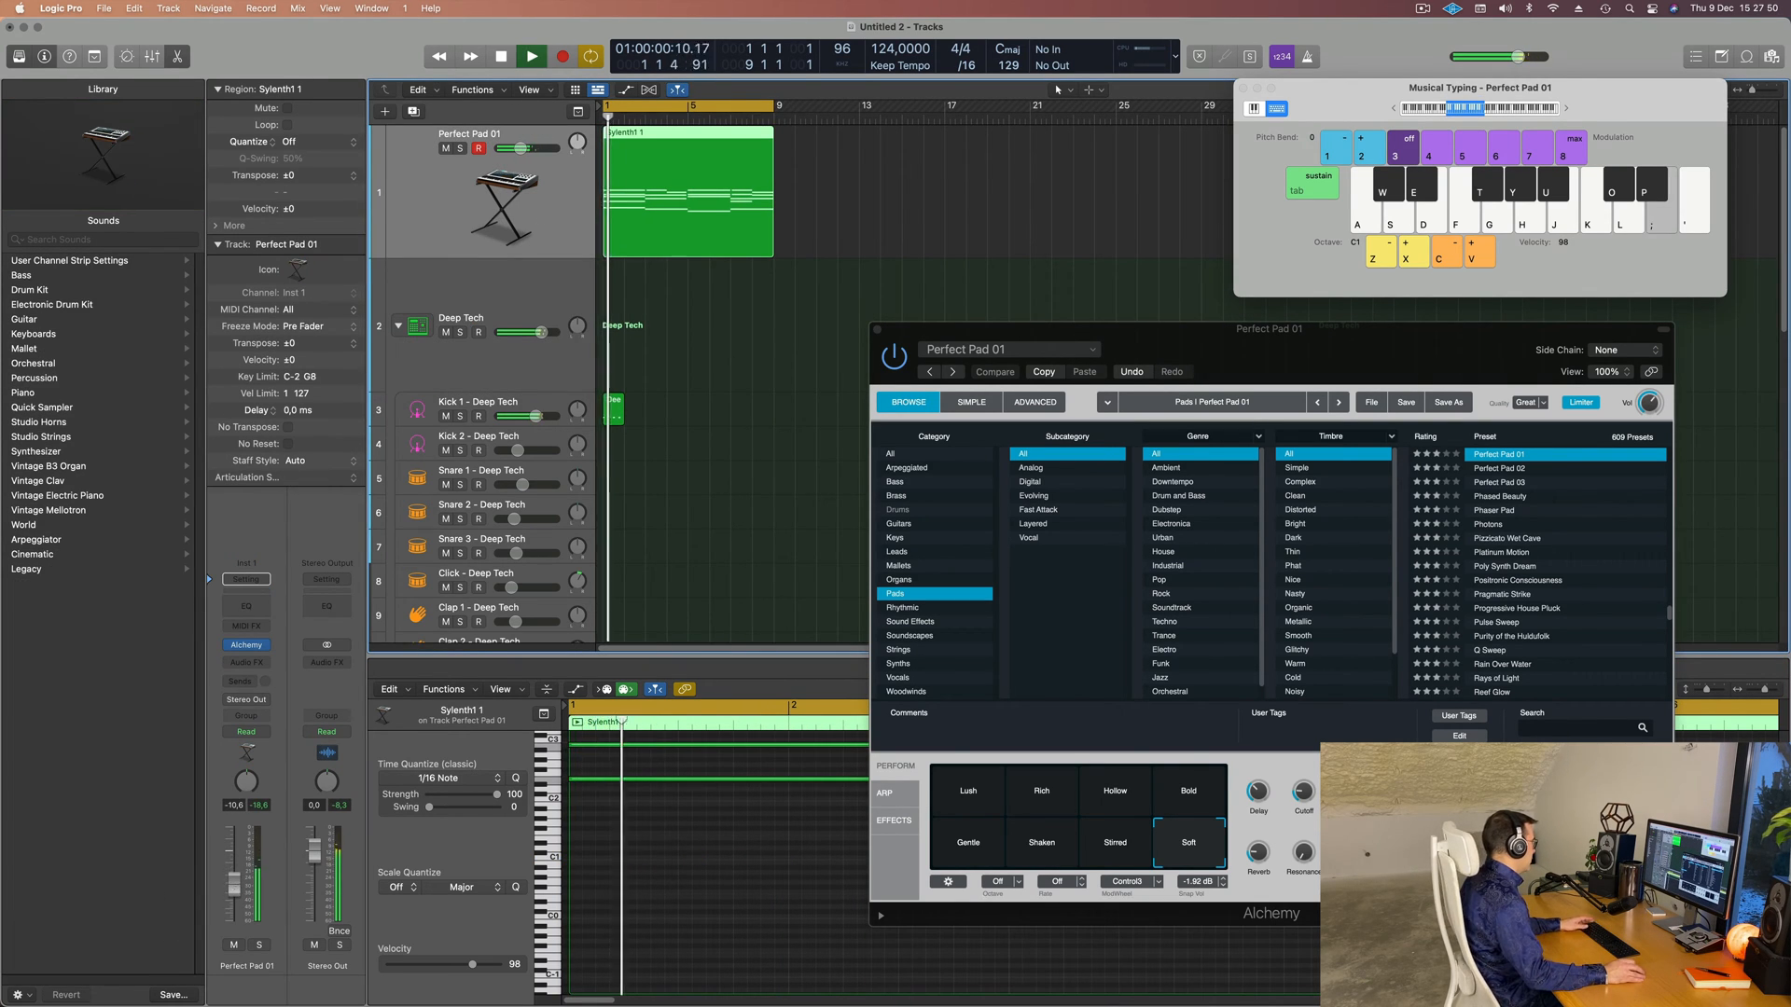
left_click_drag(1242, 343, 1269, 316)
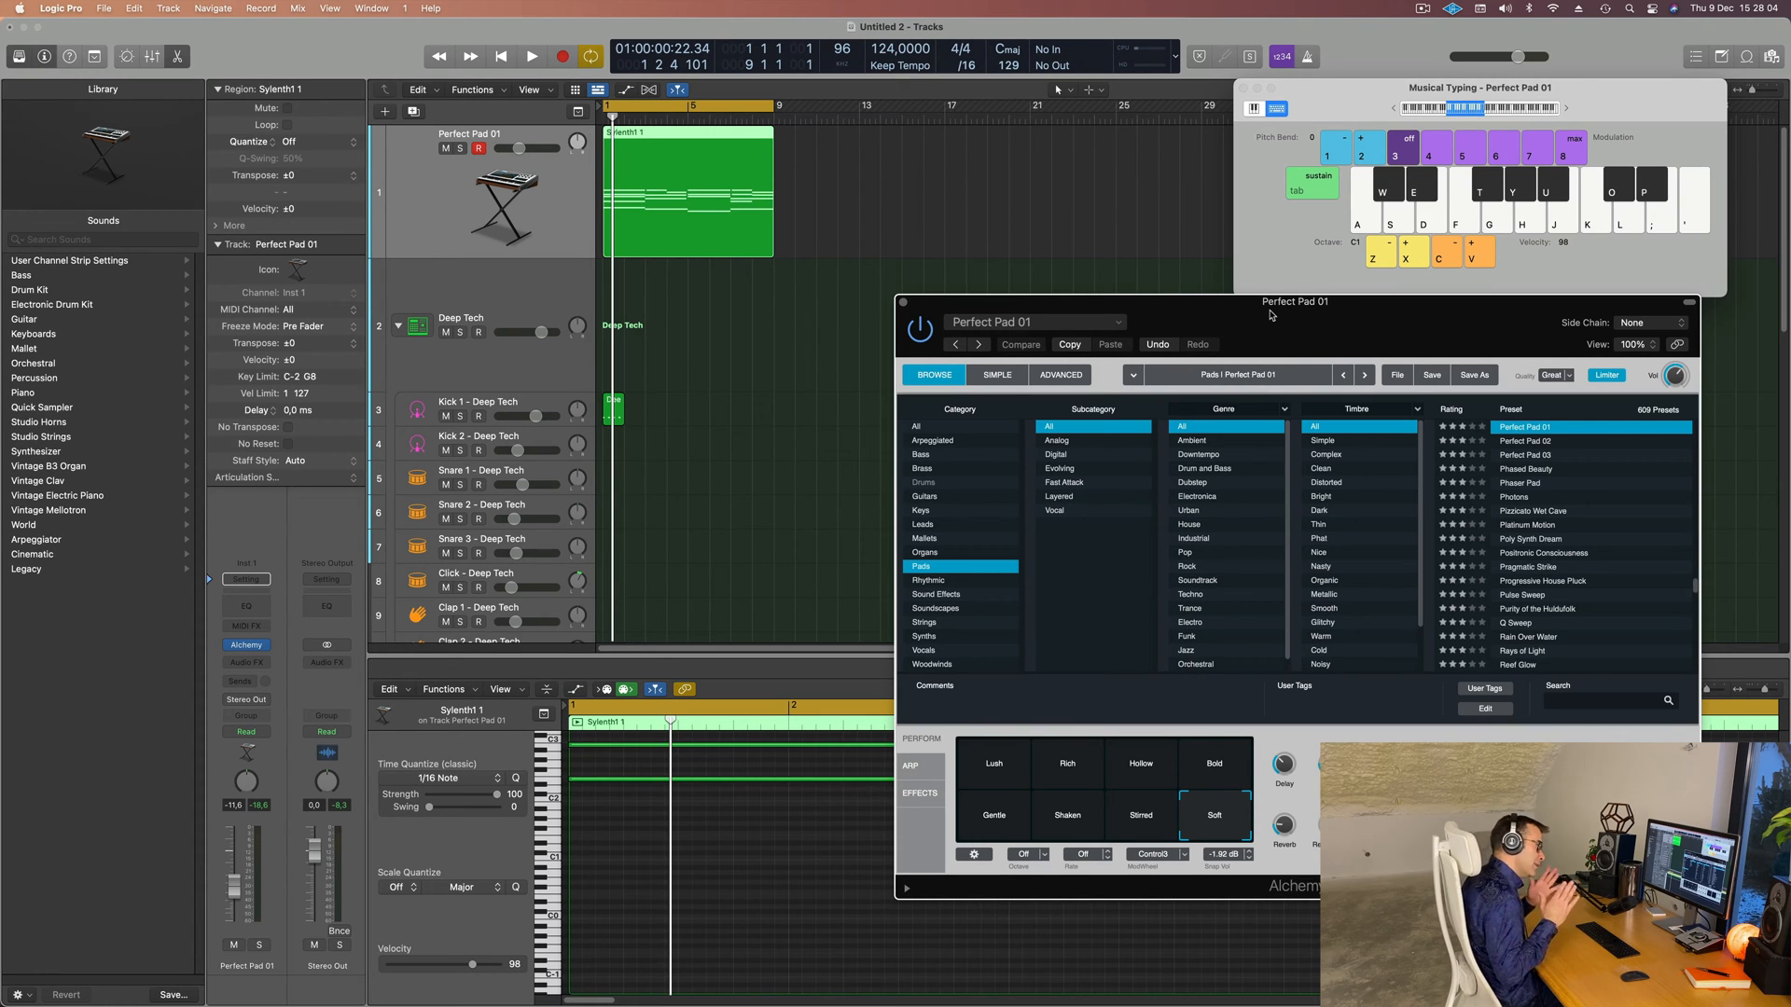
left_click_drag(1270, 314, 1288, 115)
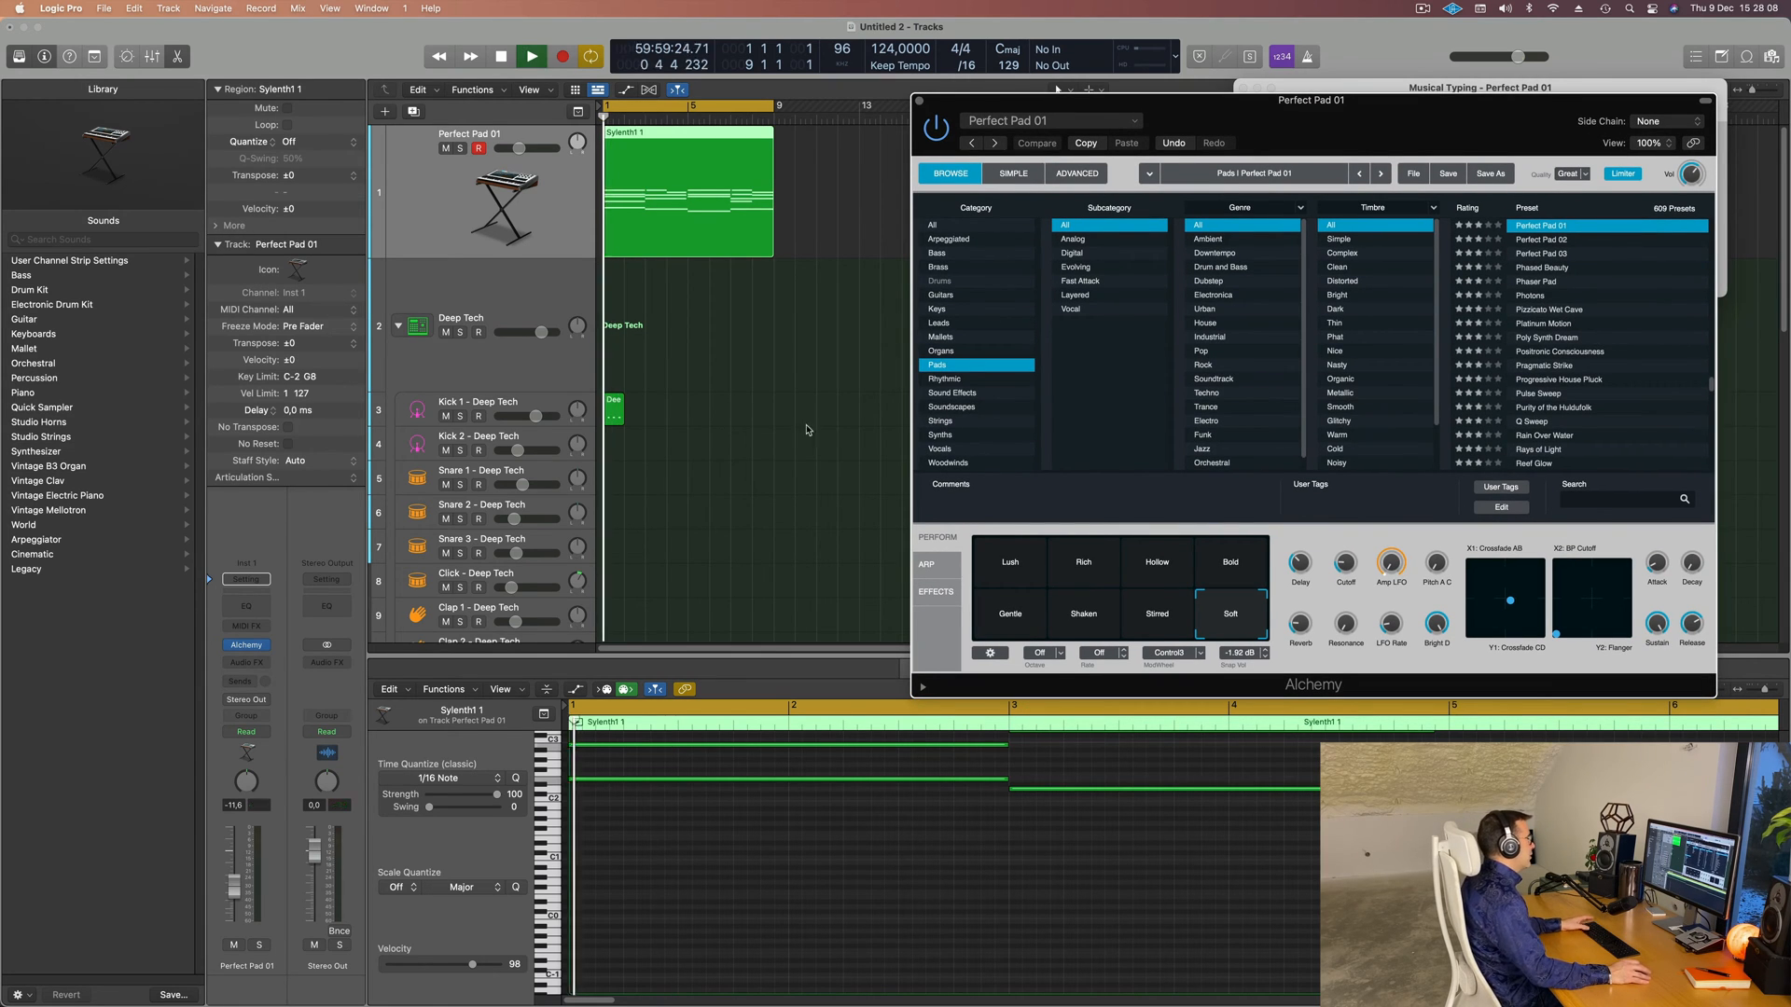
- Transpose all four kick notes down below C1 in the Piano Roll and audition the lower kick
left_click(614, 411)
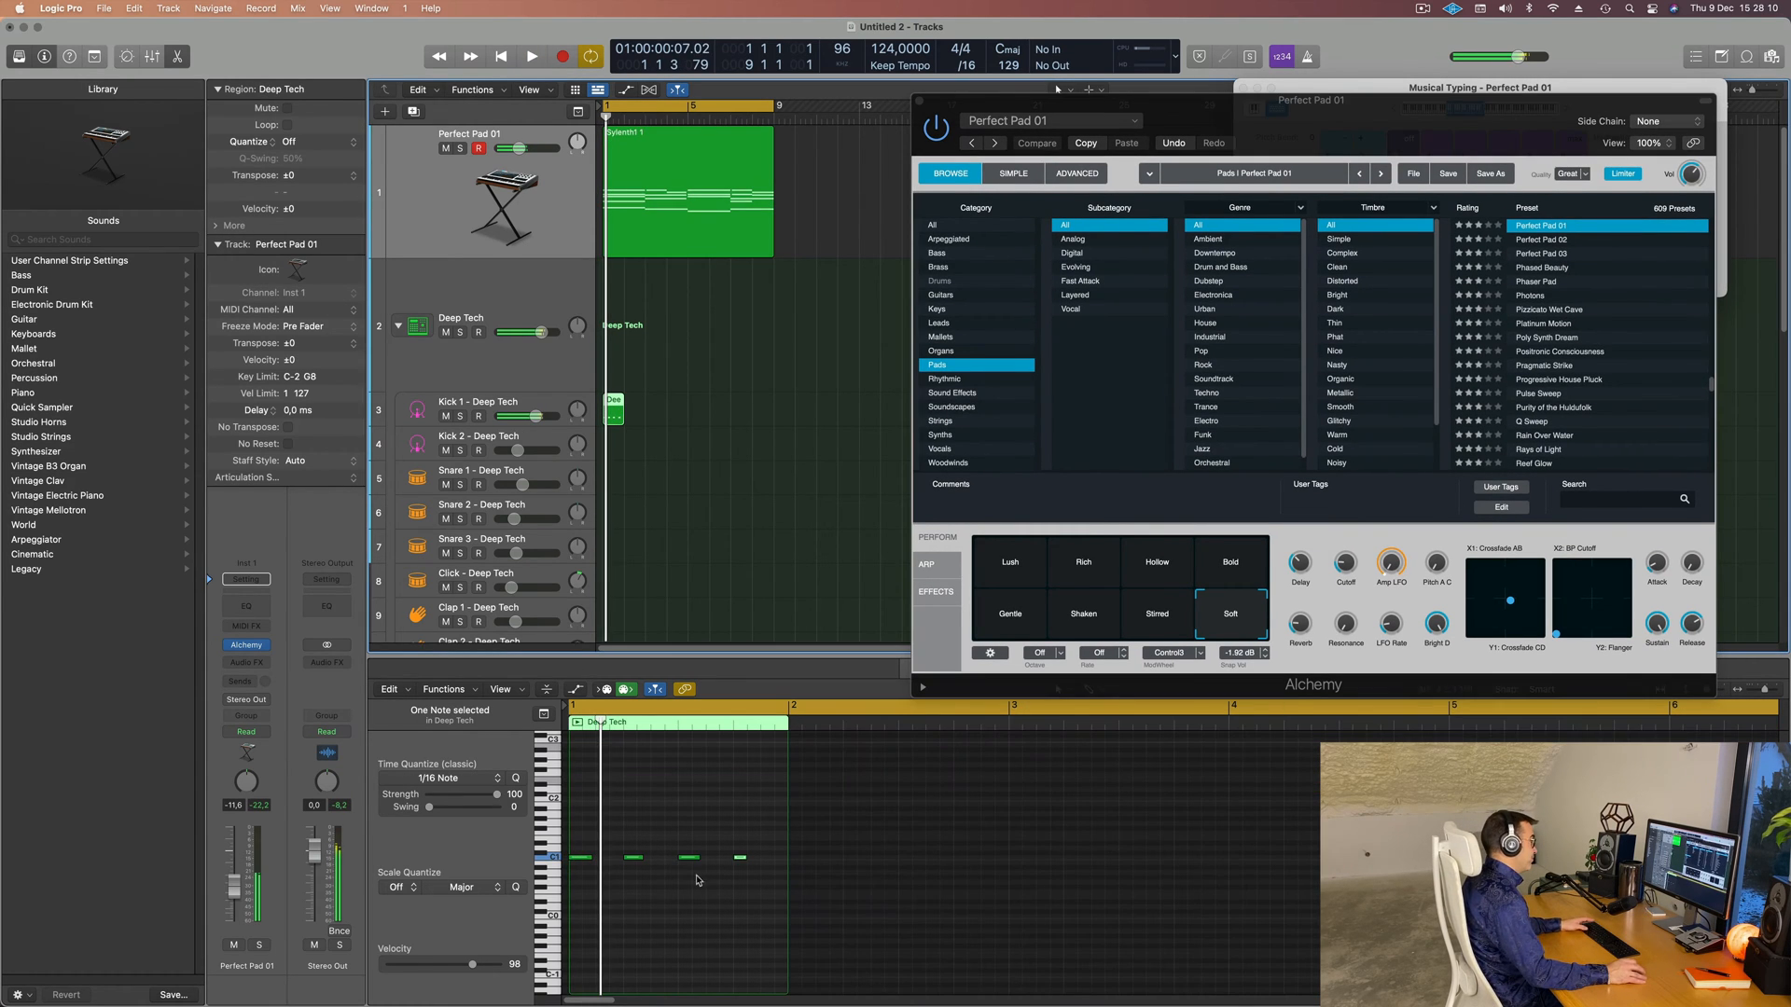
scroll(615, 884, "up", 5)
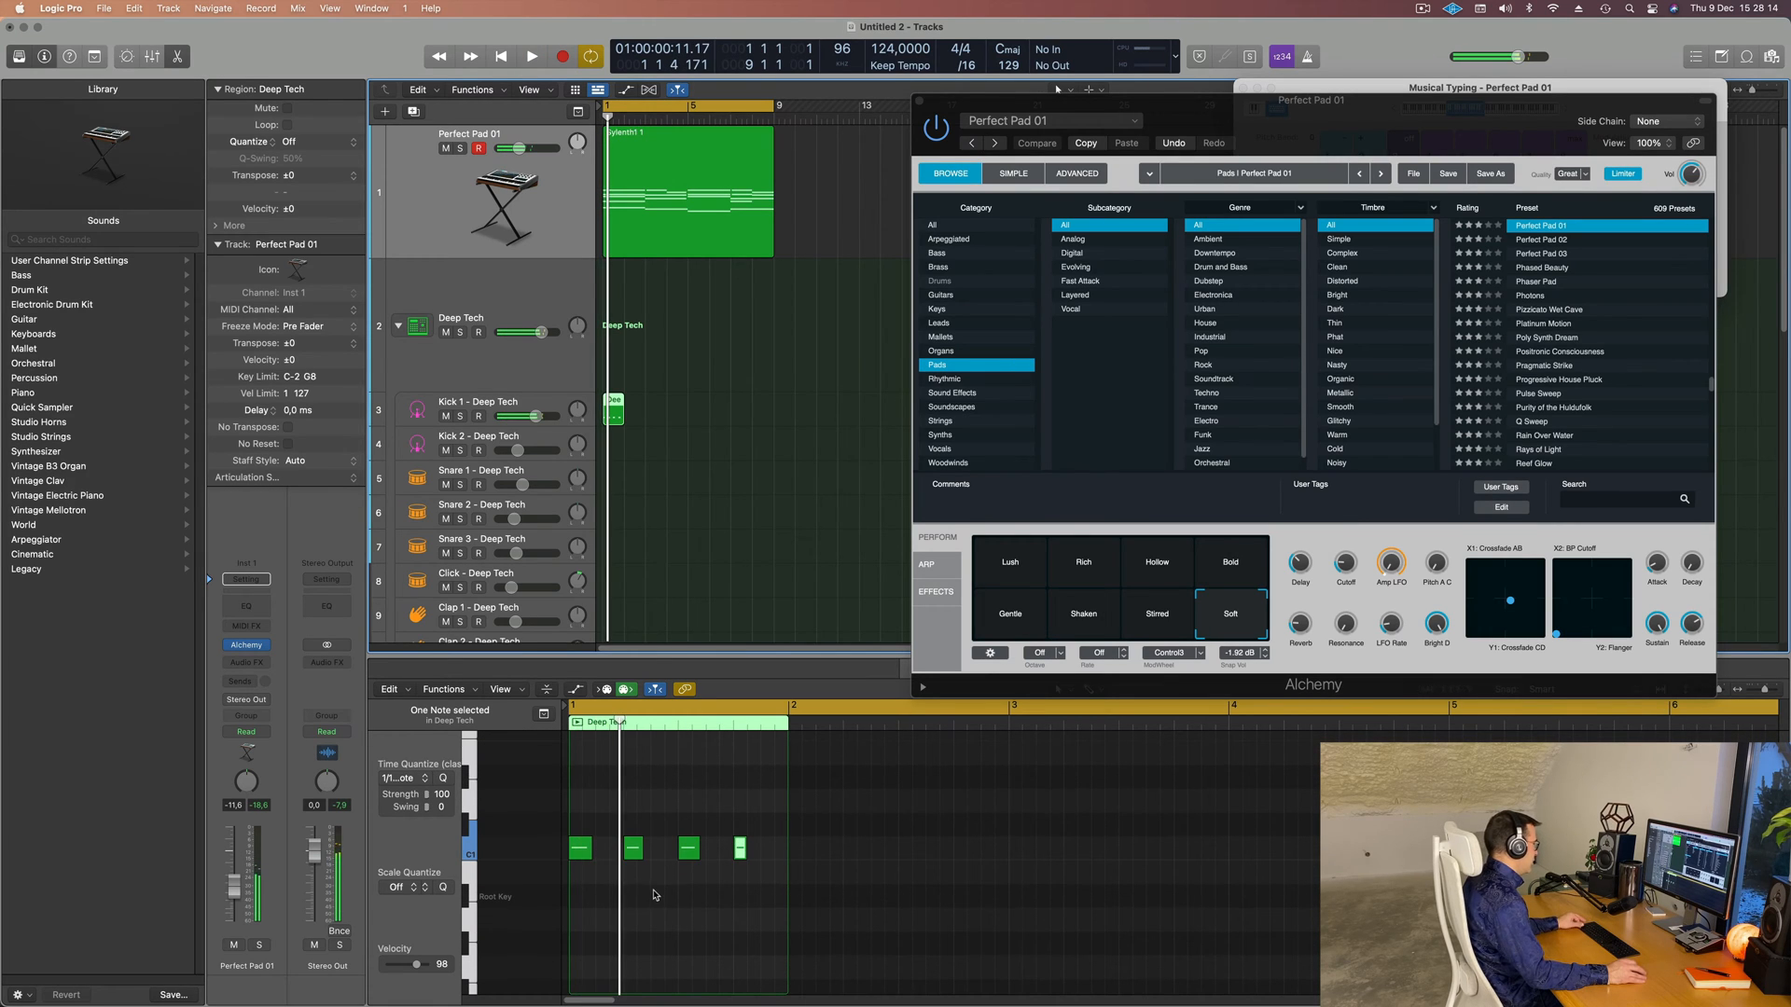
scroll(623, 849, "down", 2)
left_click_drag(716, 837, 578, 880)
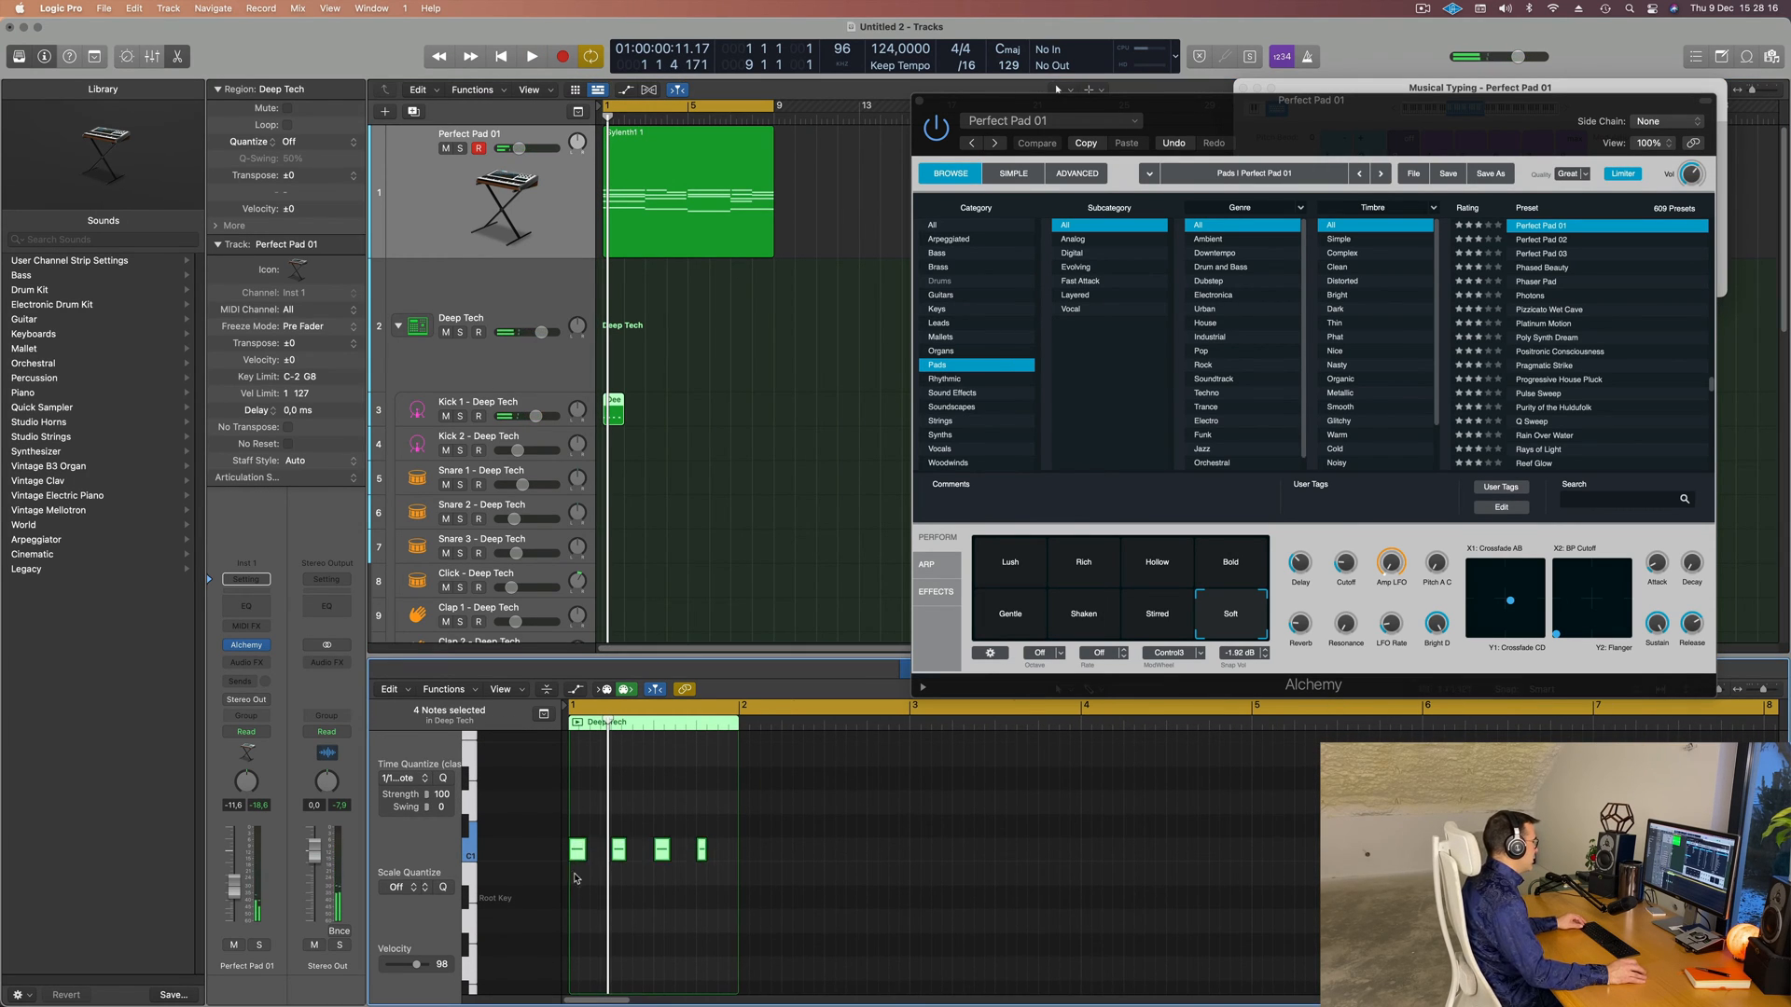
scroll(578, 880, "down", 3)
left_click_drag(578, 746, 578, 923)
key("space")
scroll(597, 862, "left", 3)
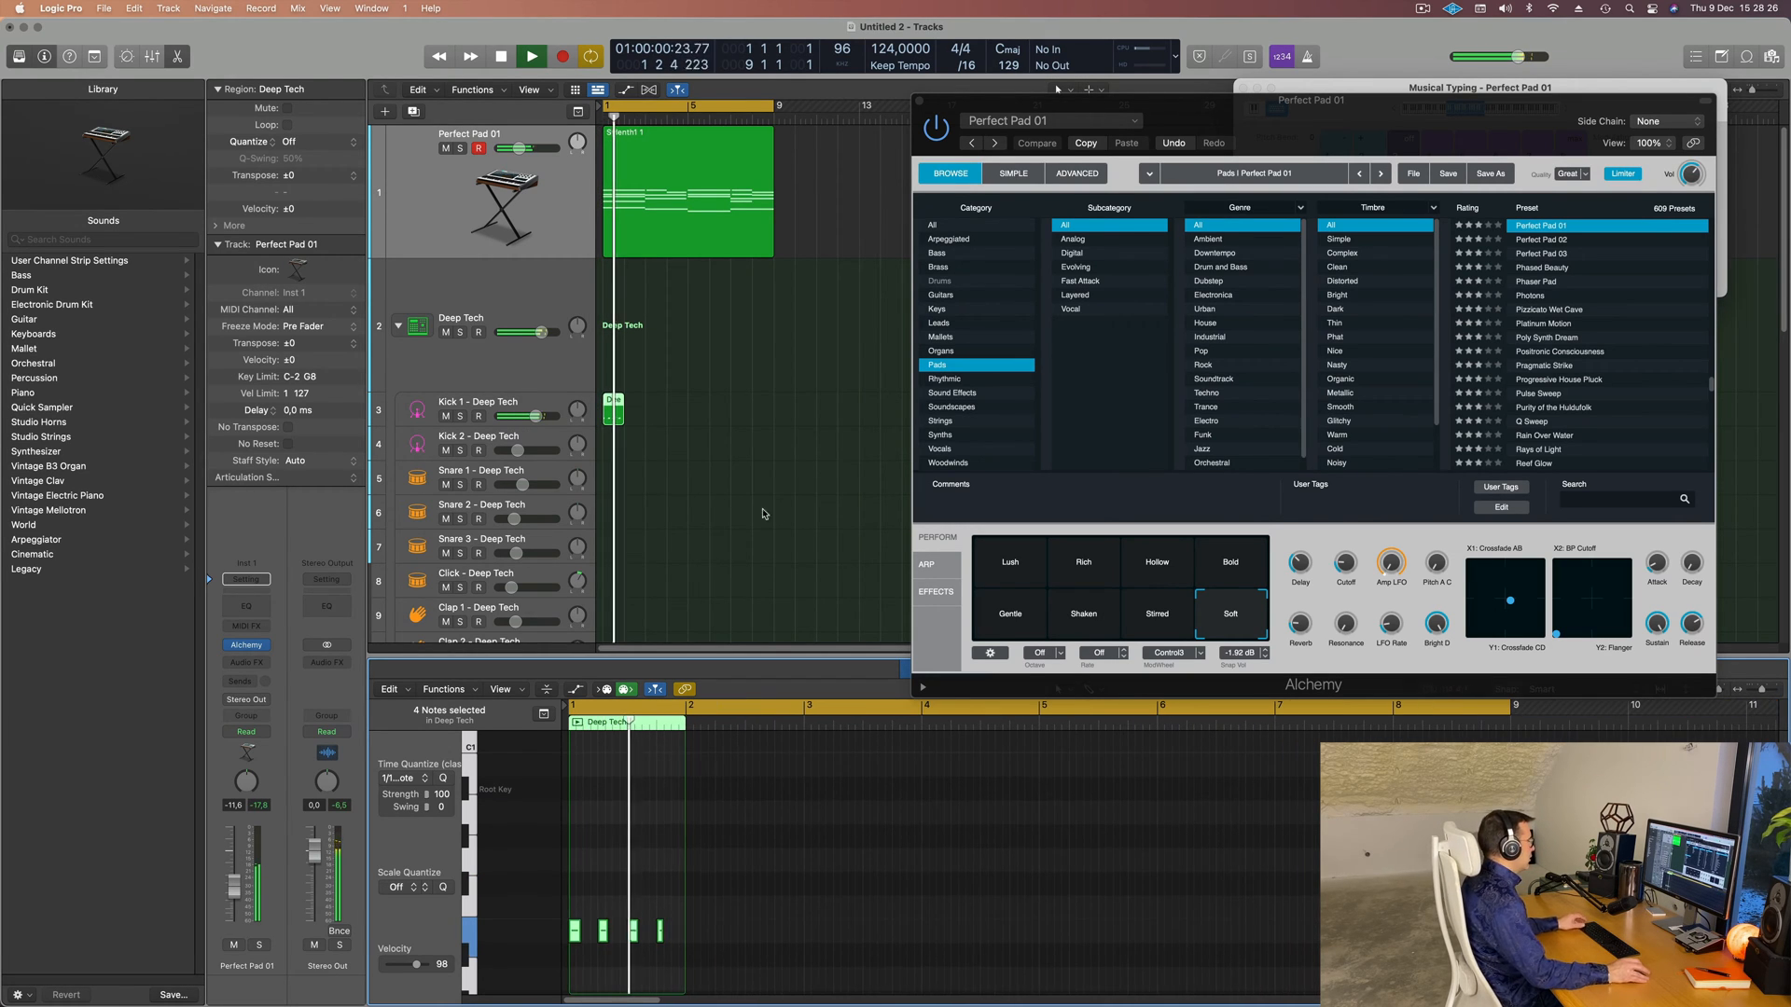
key("space")
- Repeat the one-bar kick region seven times on the Kick 1 track to fill bars 1 to 8
left_click_drag(676, 414, 604, 430)
key("super+r")
key("super+r")
key("super+r")
key("super+r")
key("super+r")
key("super+r")
key("super+r")
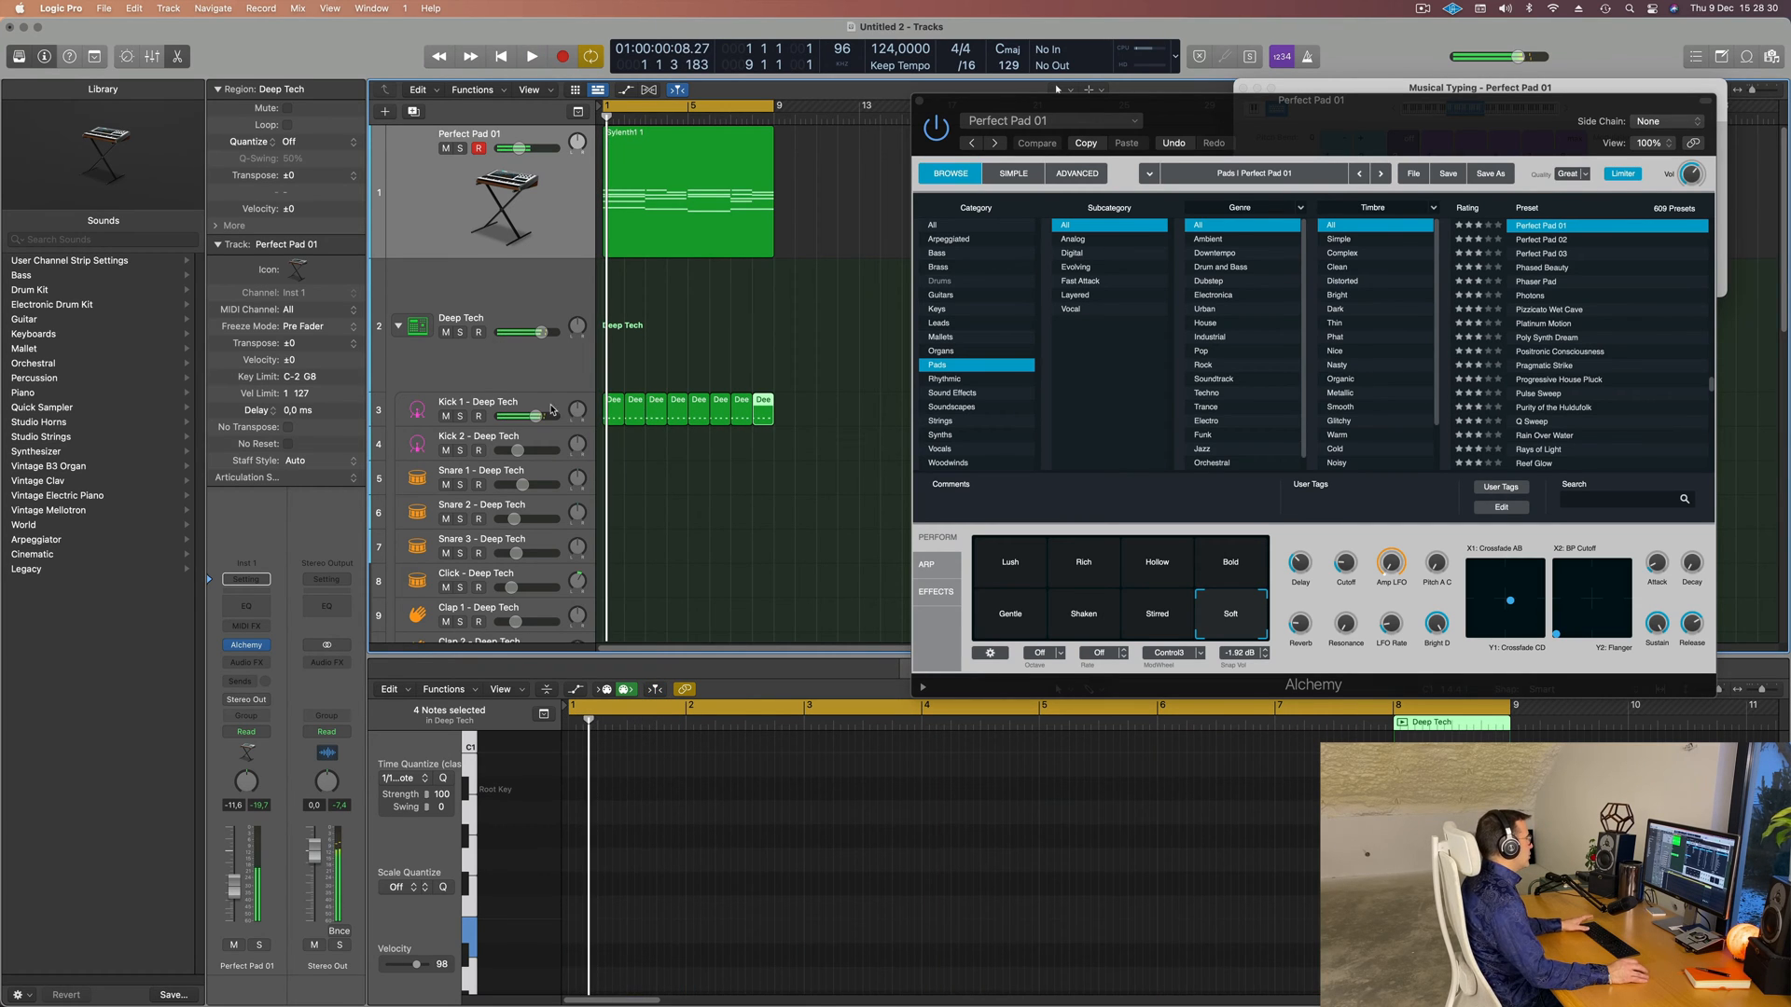
- Select the Kick 1 track and play the loop to check the kick against the chords
left_click(514, 403)
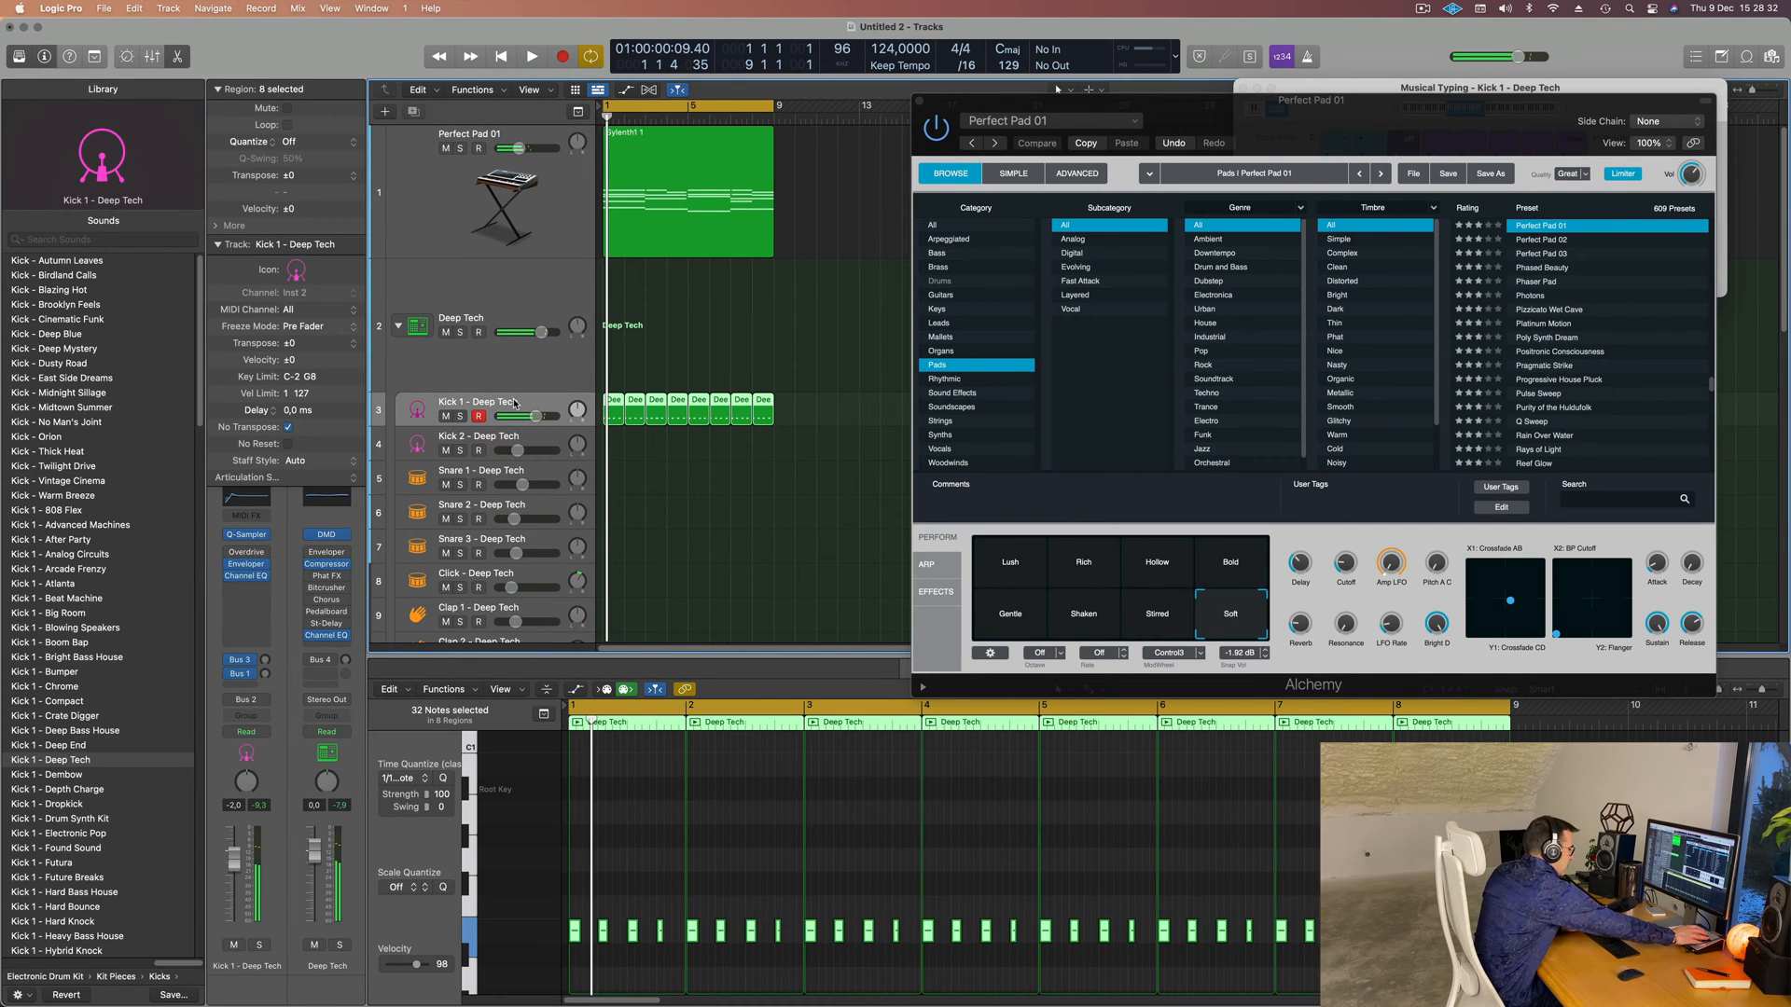
key("space")
key("space")
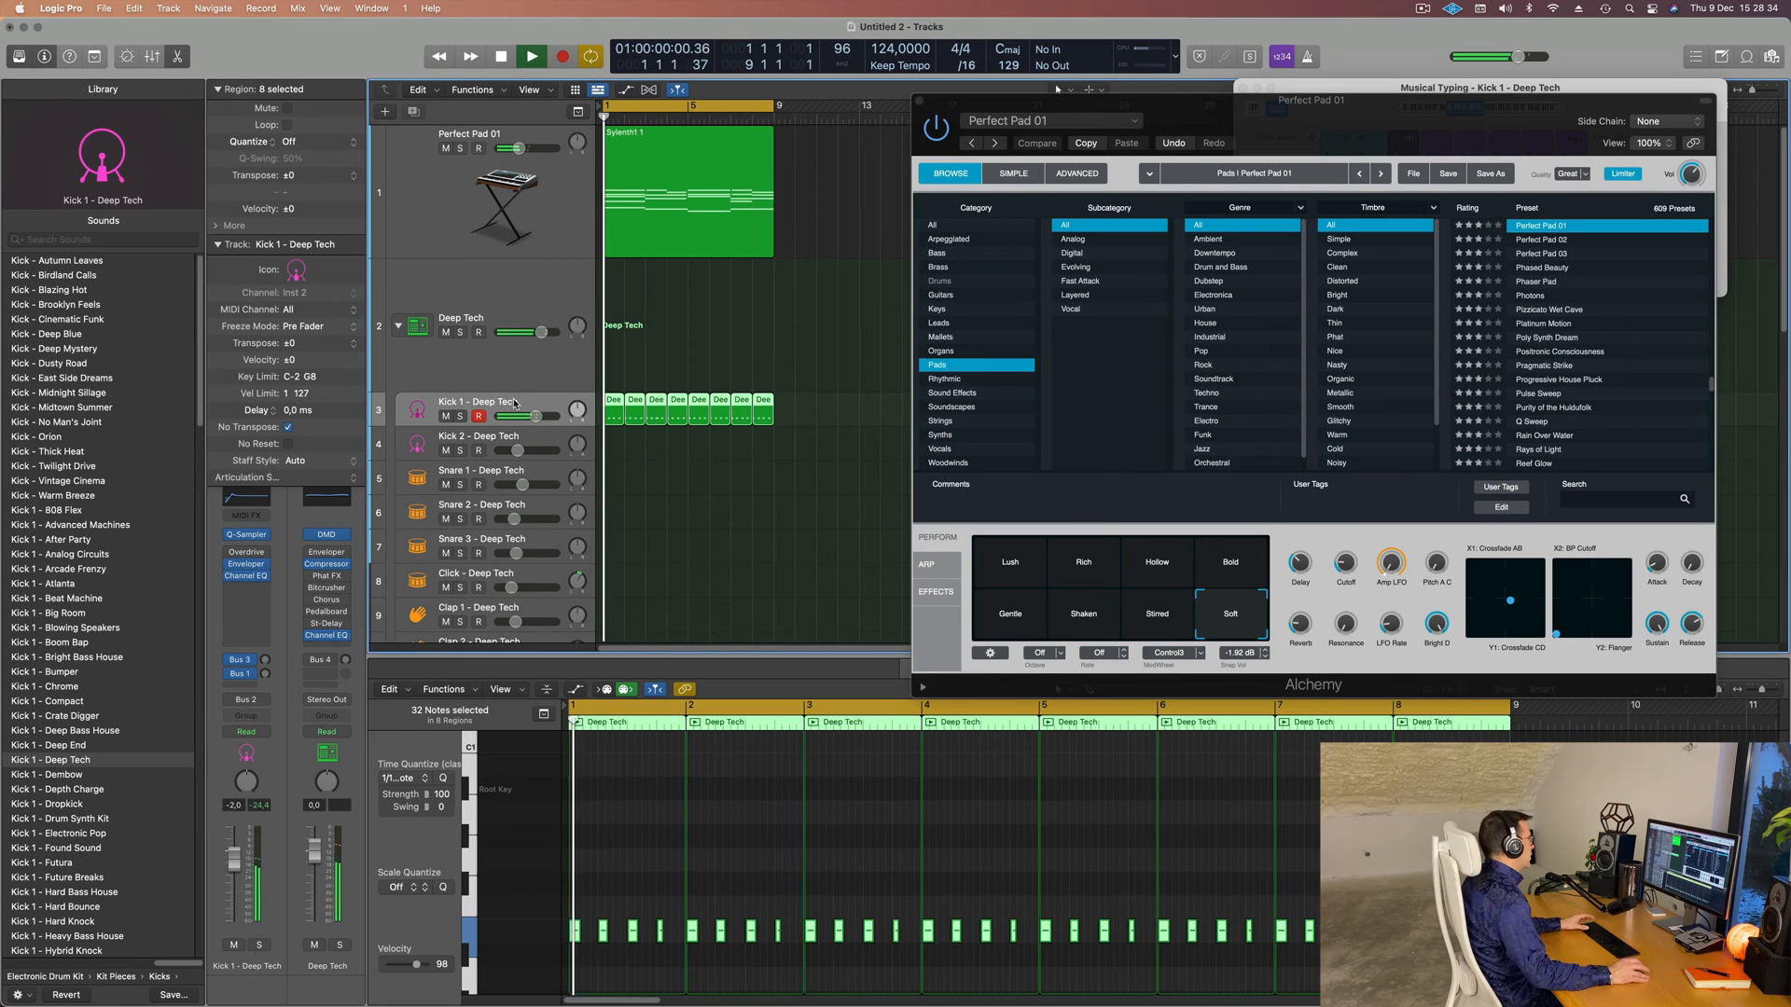
key("space")
key("space")
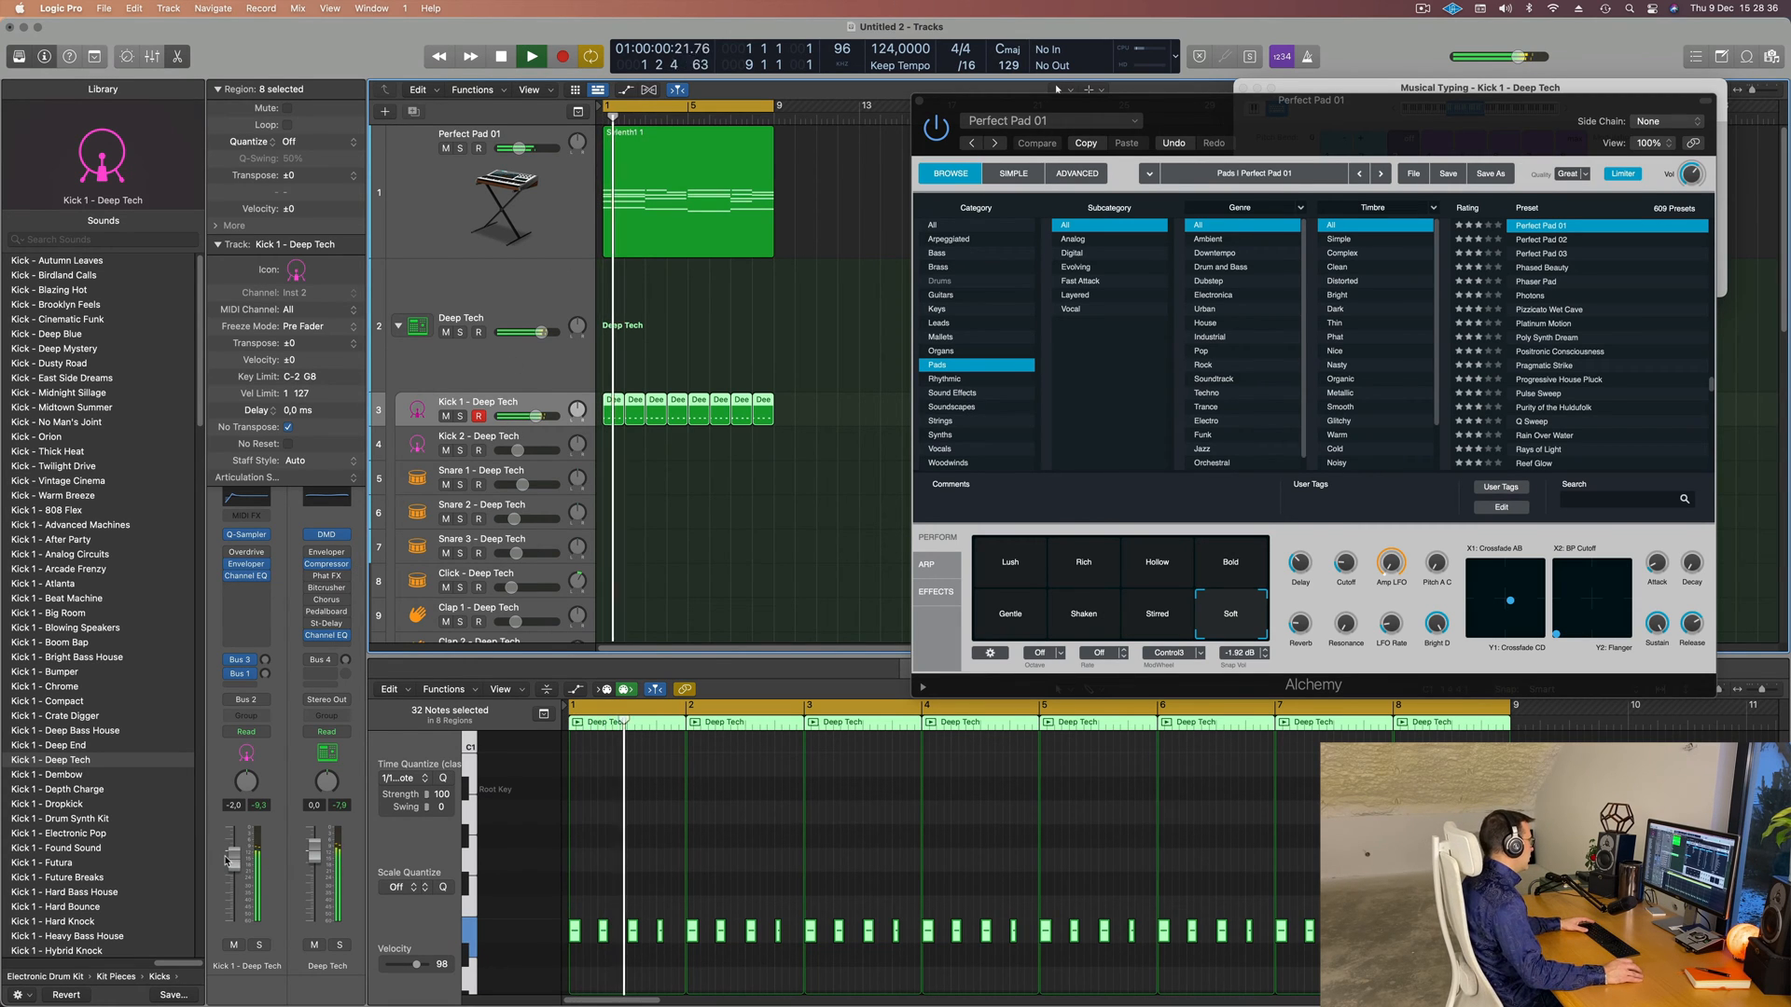
- Lower the Perfect Pad 01 track volume to about -16.6 dB and restart playback
left_click(550, 219)
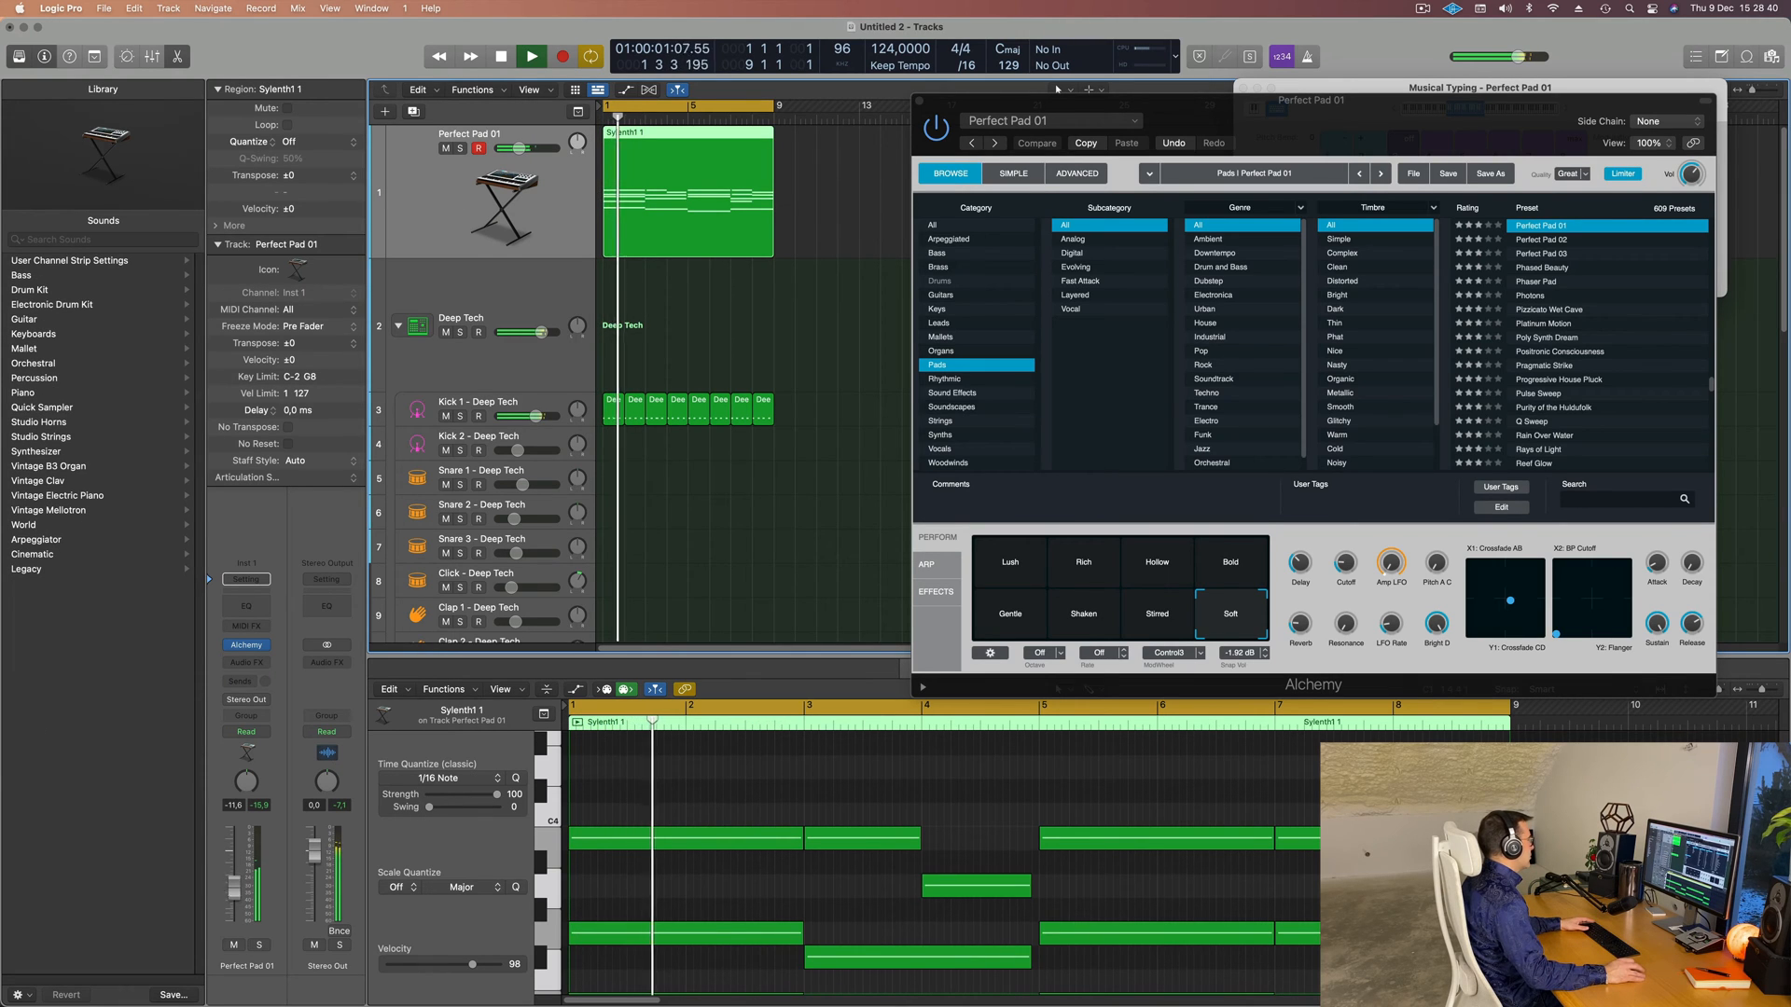
left_click_drag(234, 886, 235, 899)
key("space")
key("space")
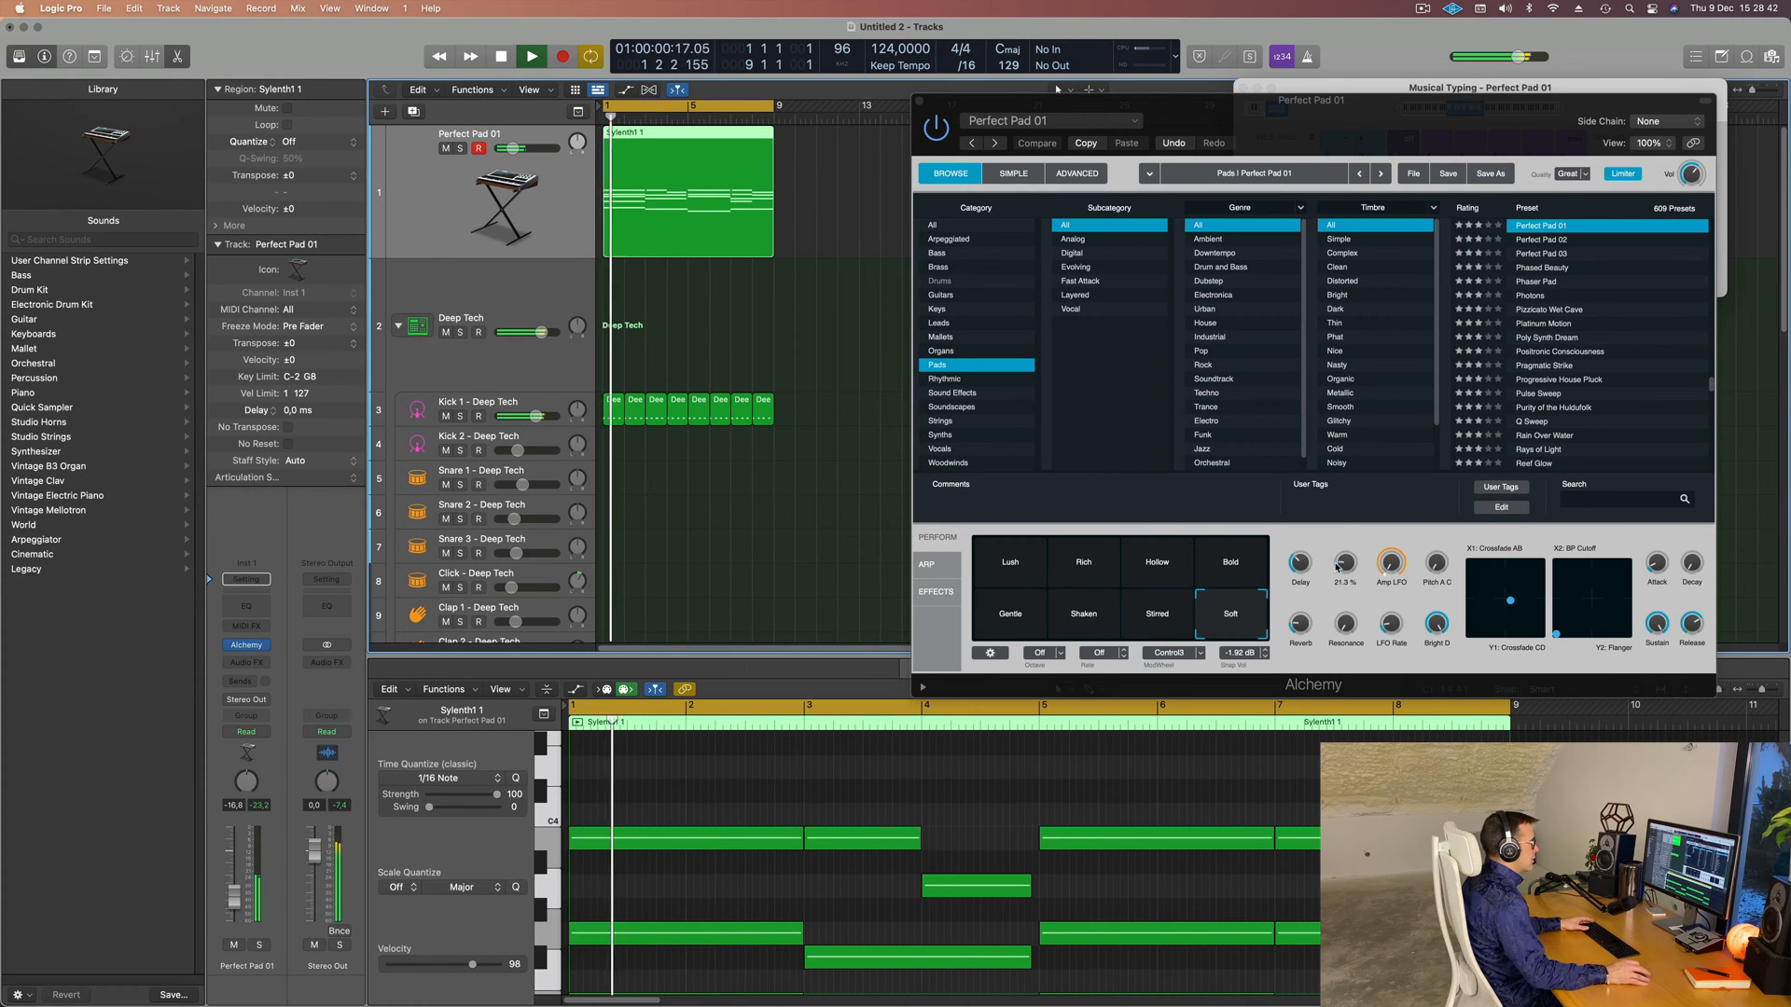
- Turn down the pad's Cutoff in Alchemy and raise the Perfect Pad 01 track volume to about -12.2 dB
left_click_drag(1341, 564, 1337, 588)
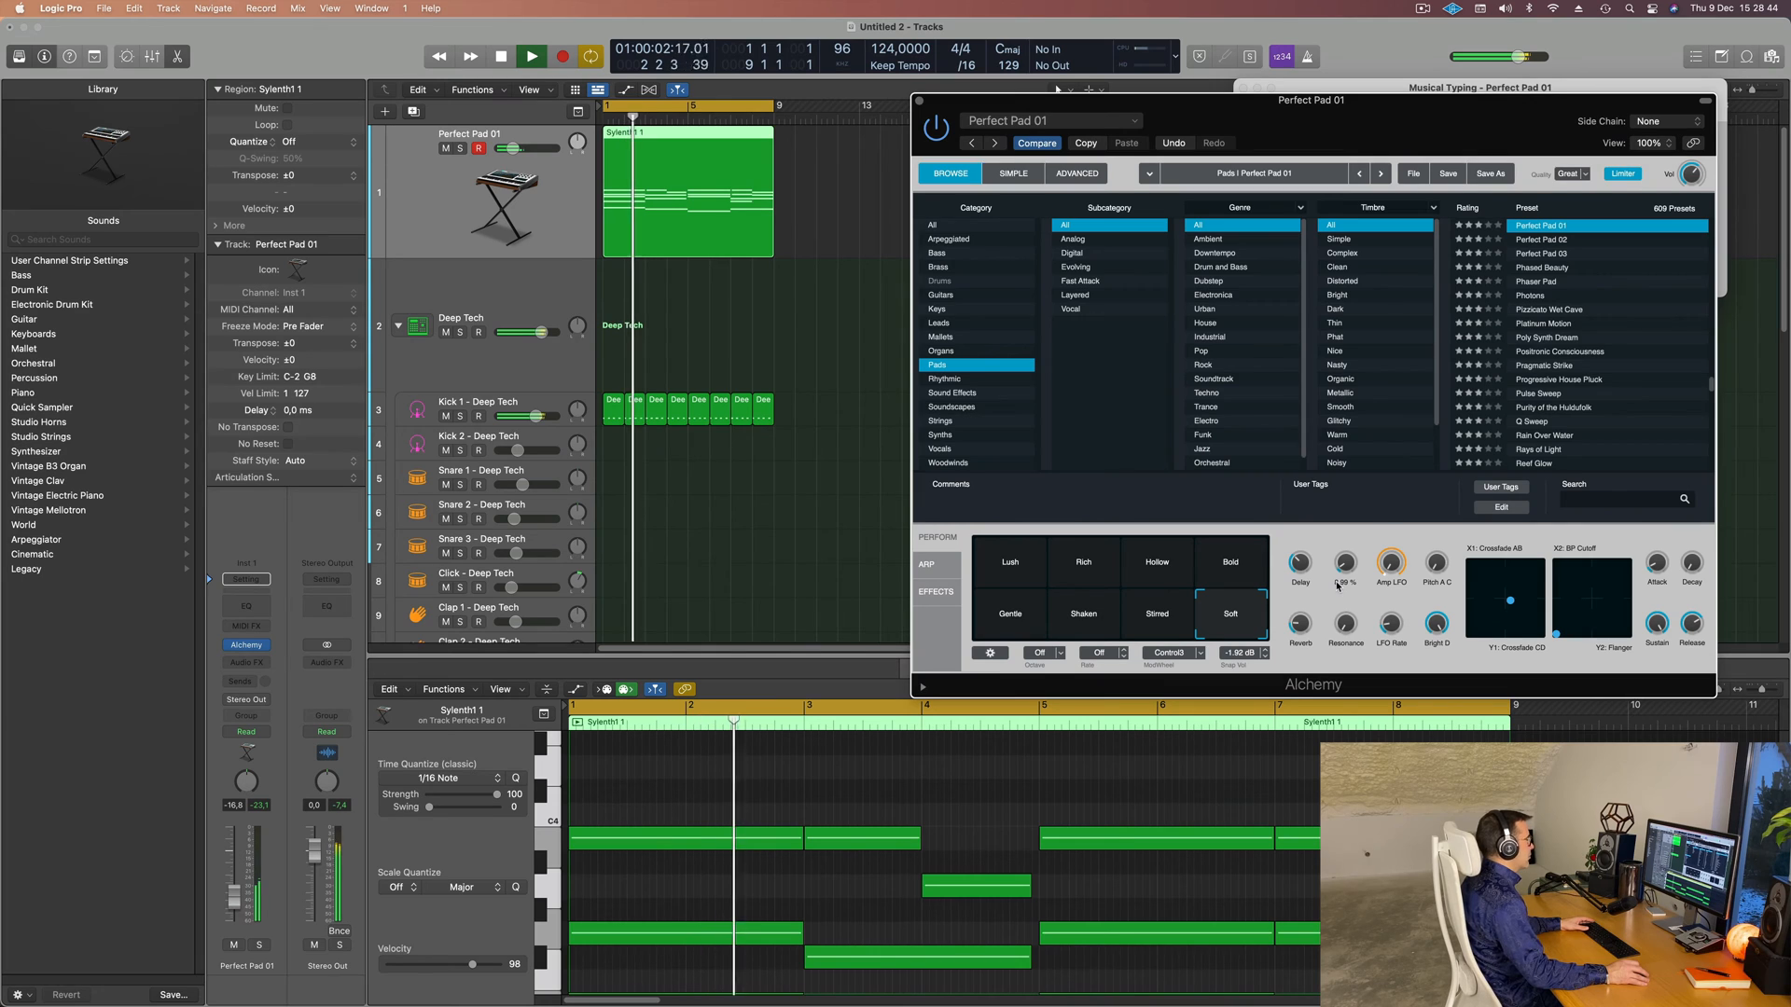
key("space")
key("space")
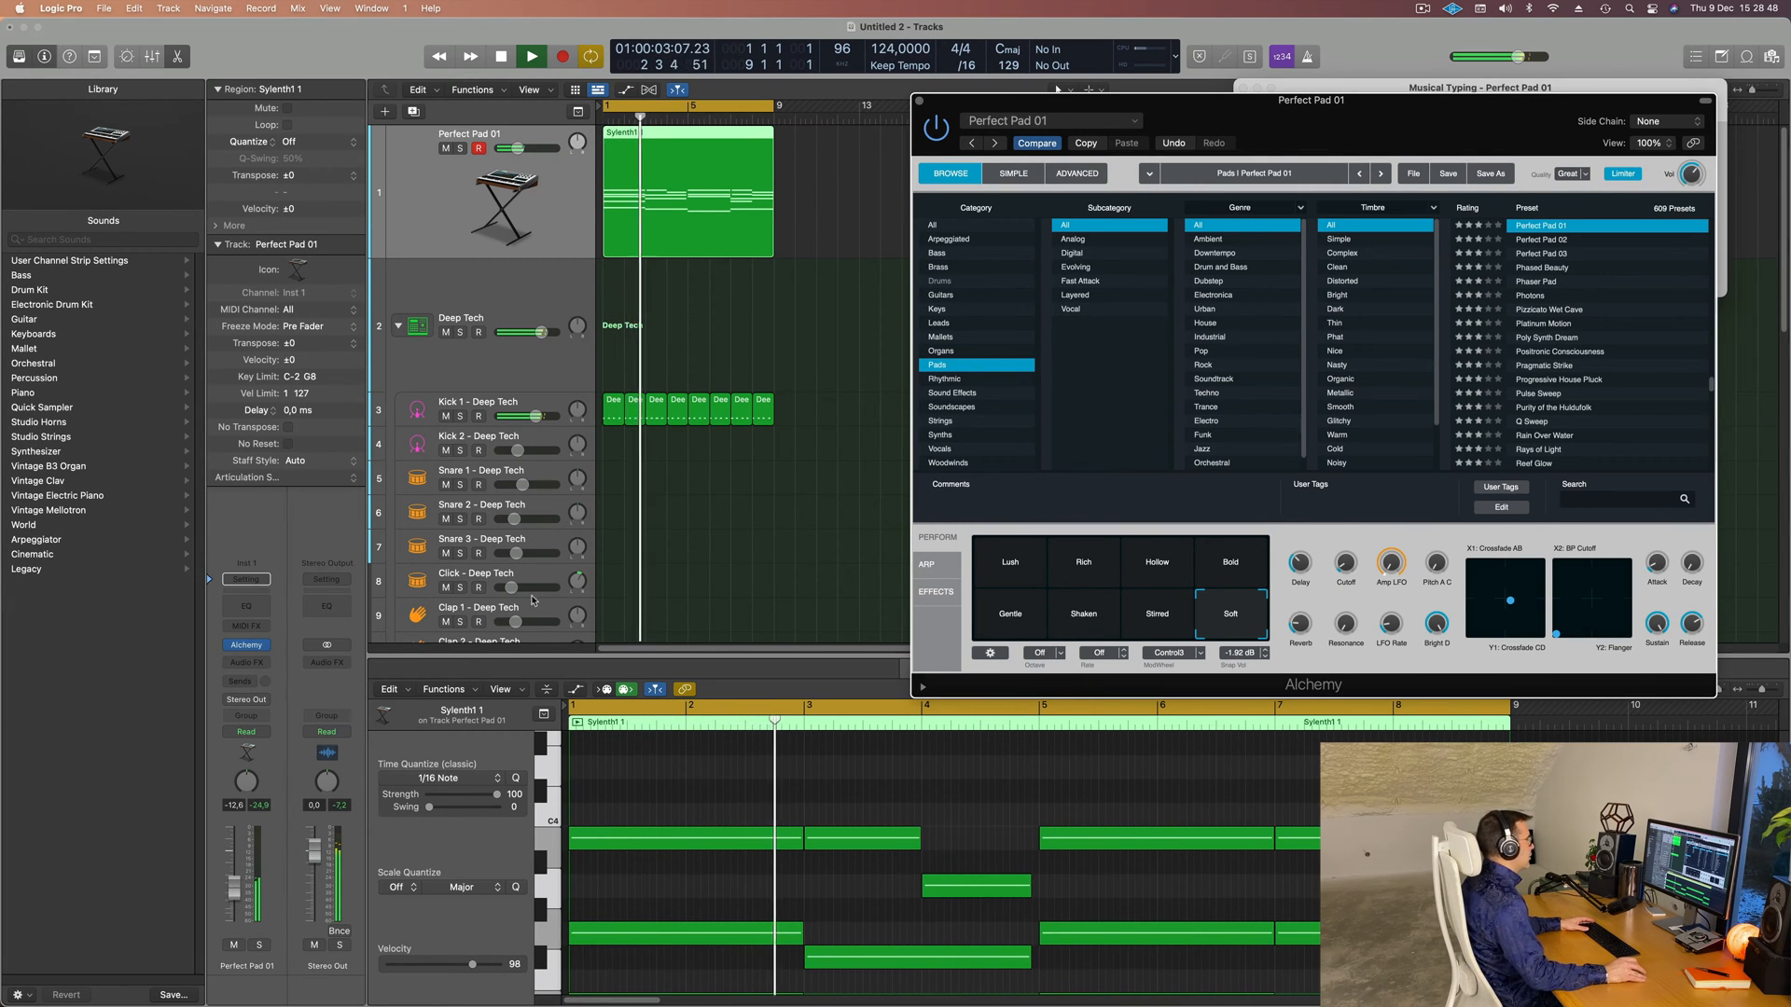
- Close the Alchemy window and replay the loop from the start
left_click_drag(921, 101, 691, 151)
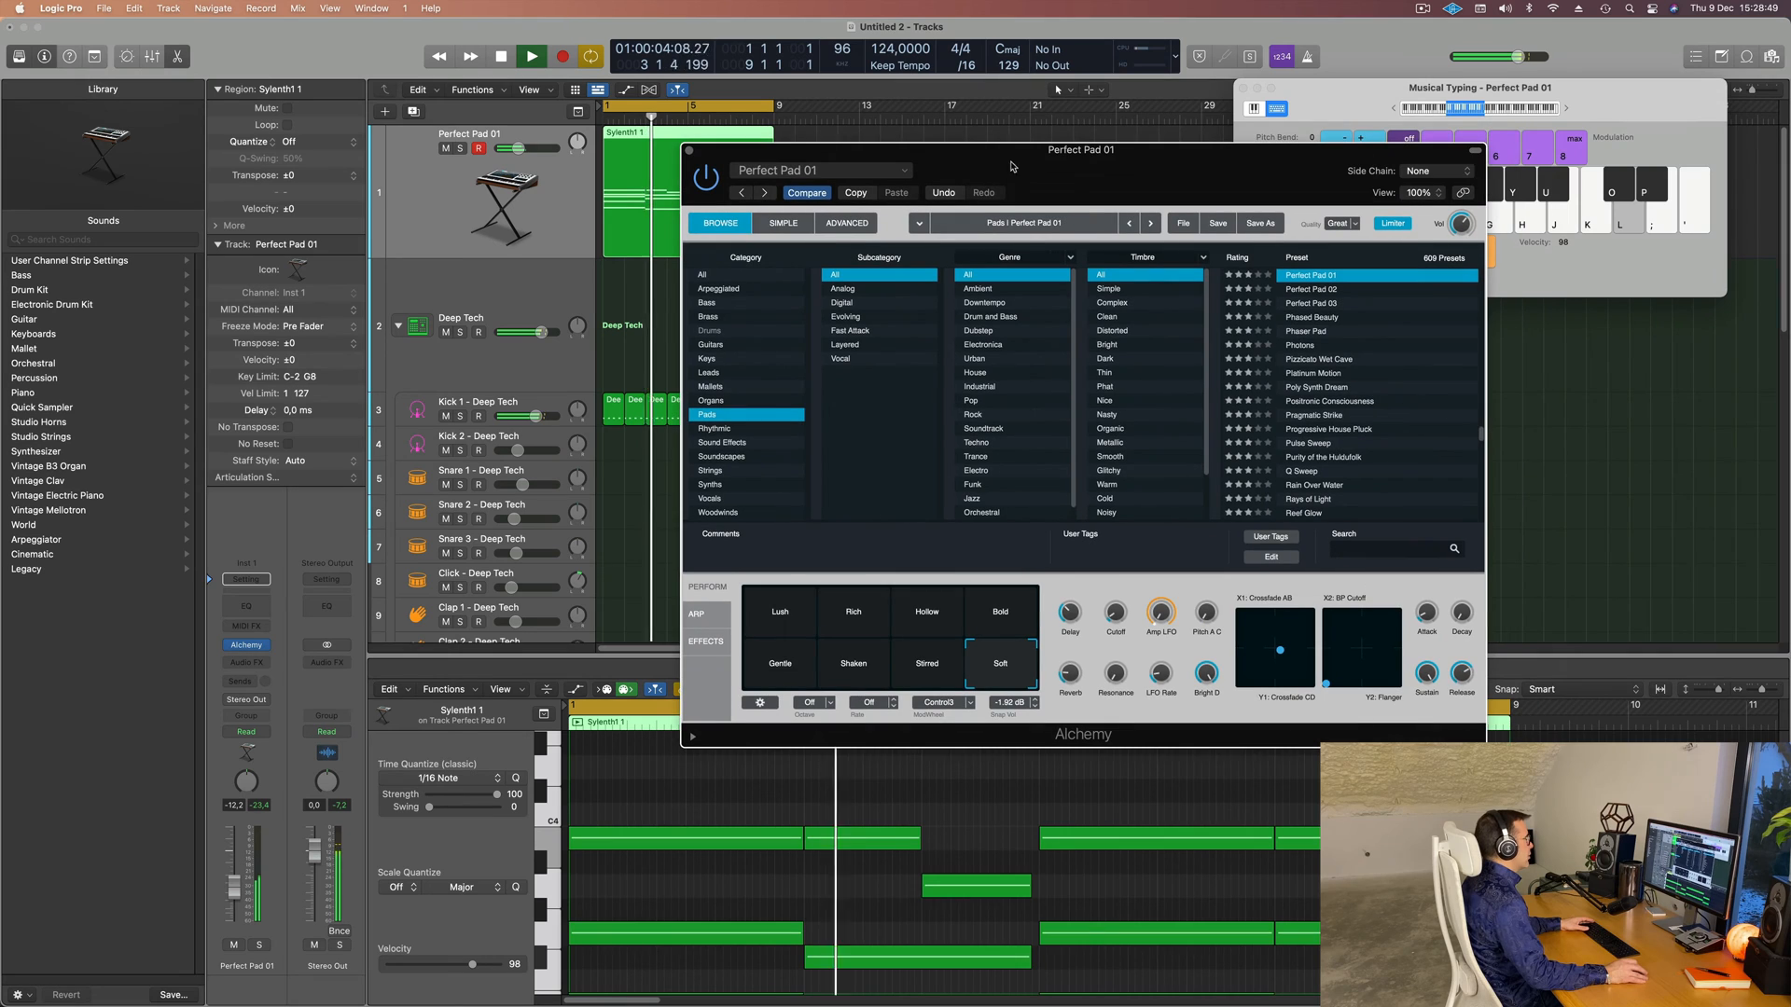
left_click(691, 151)
key("space")
key("space")
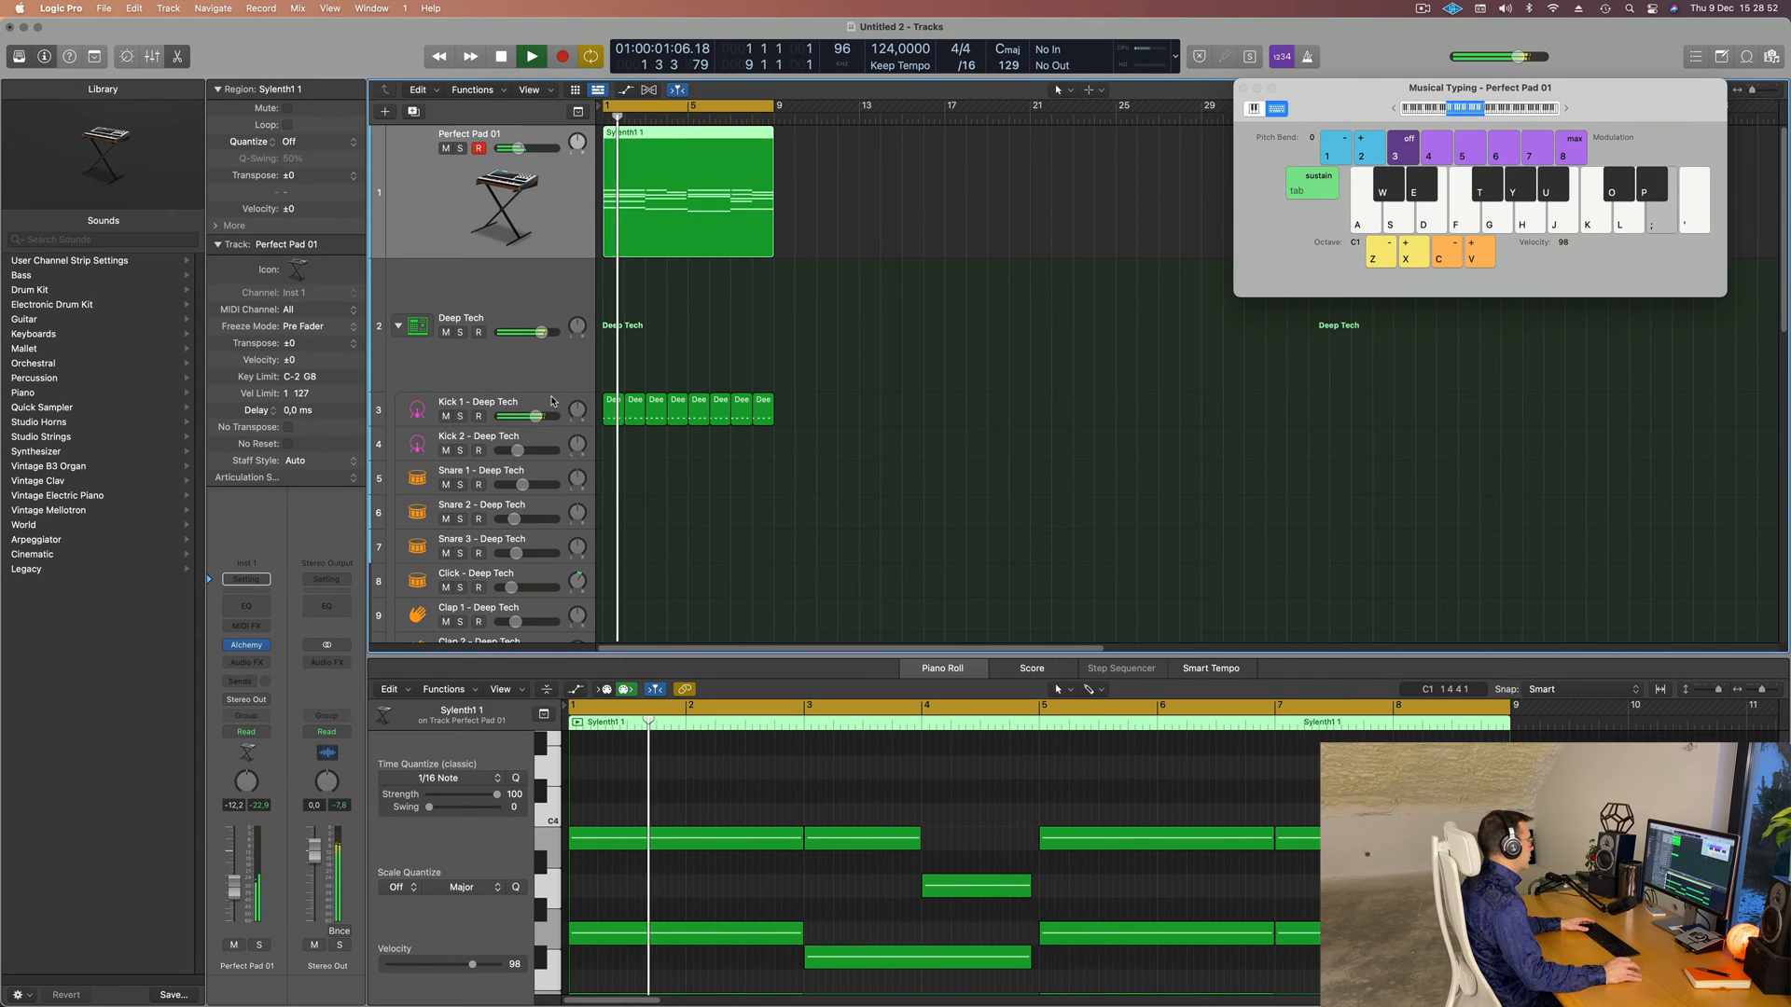
- In the Kick 1 track's Channel EQ, set the high shelf to 4120 Hz and -4.5 dB, close it and stop playback
left_click(551, 401)
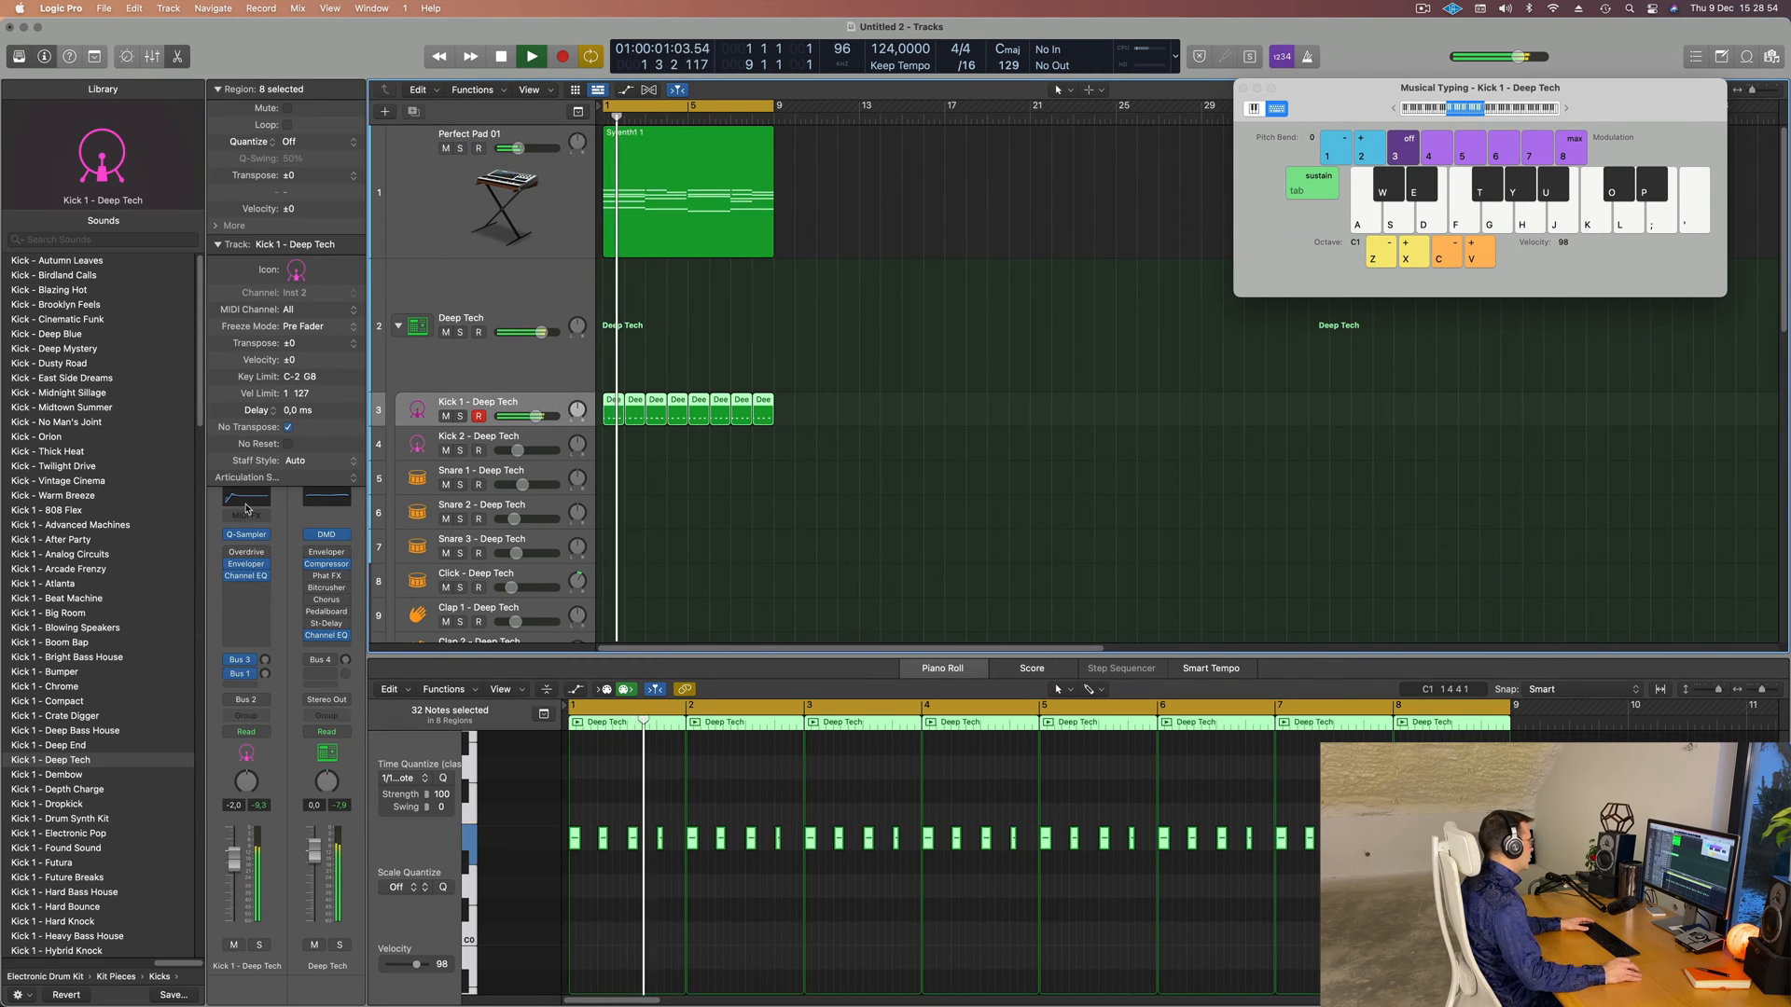
left_click(247, 500)
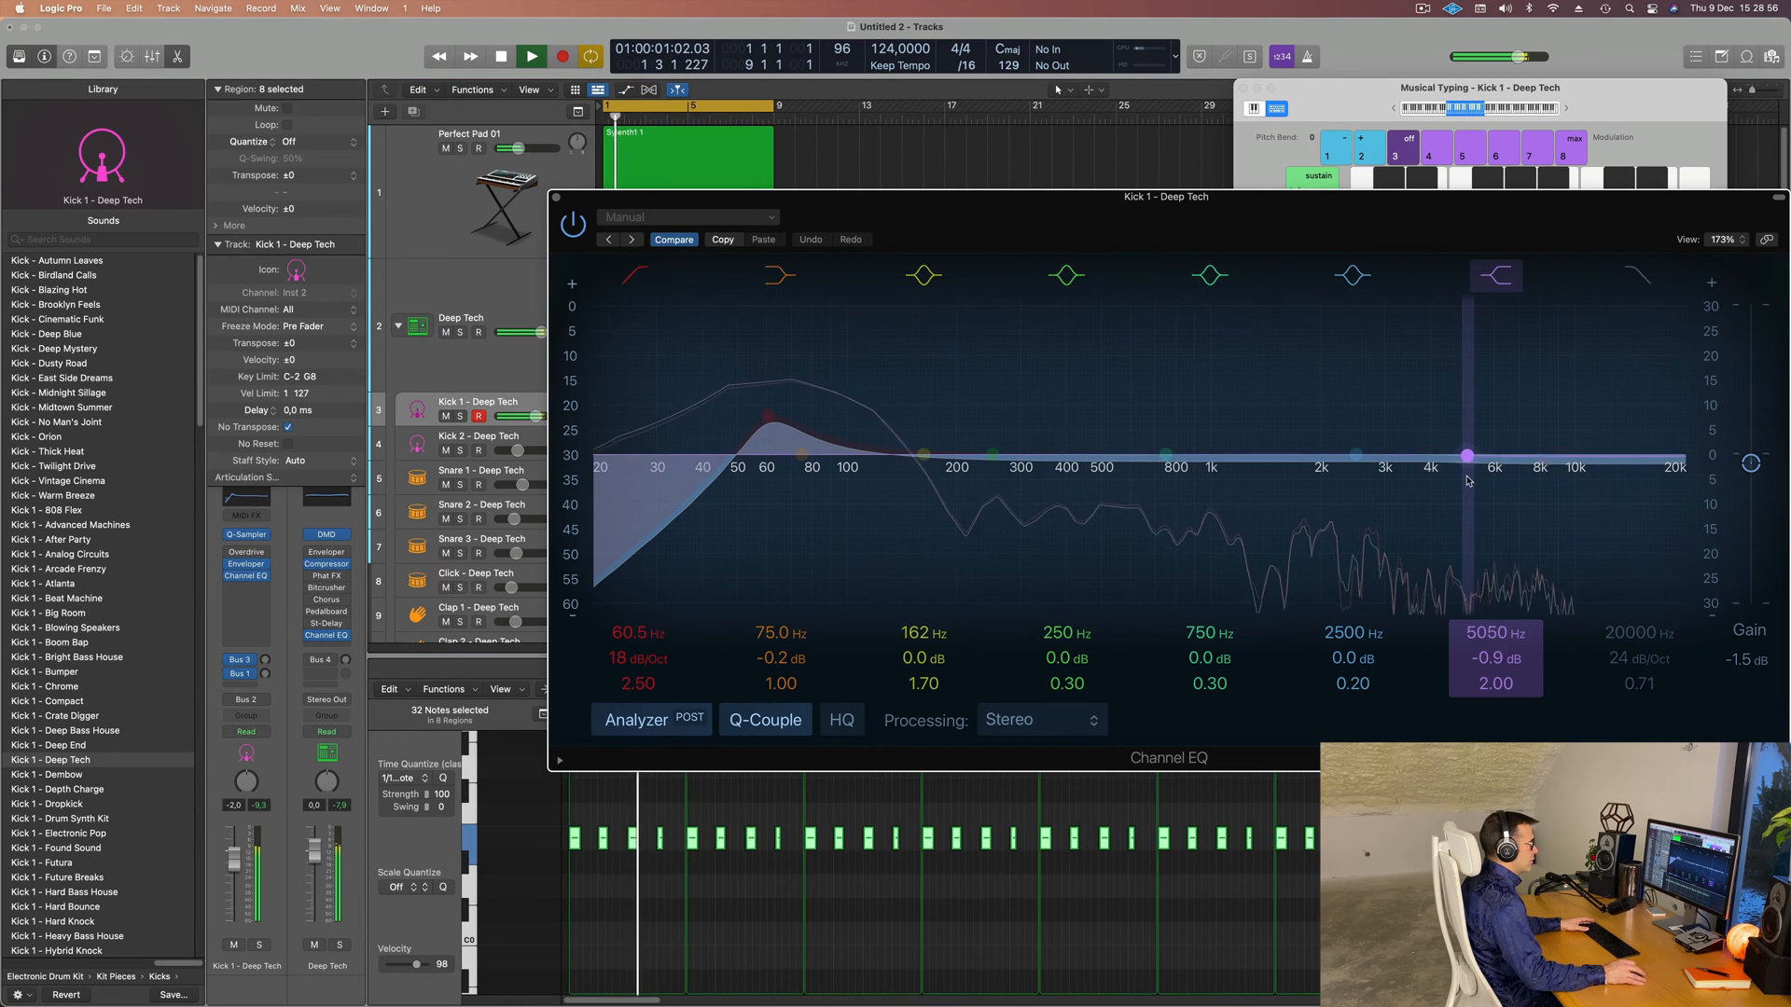
left_click_drag(1468, 482, 1432, 486)
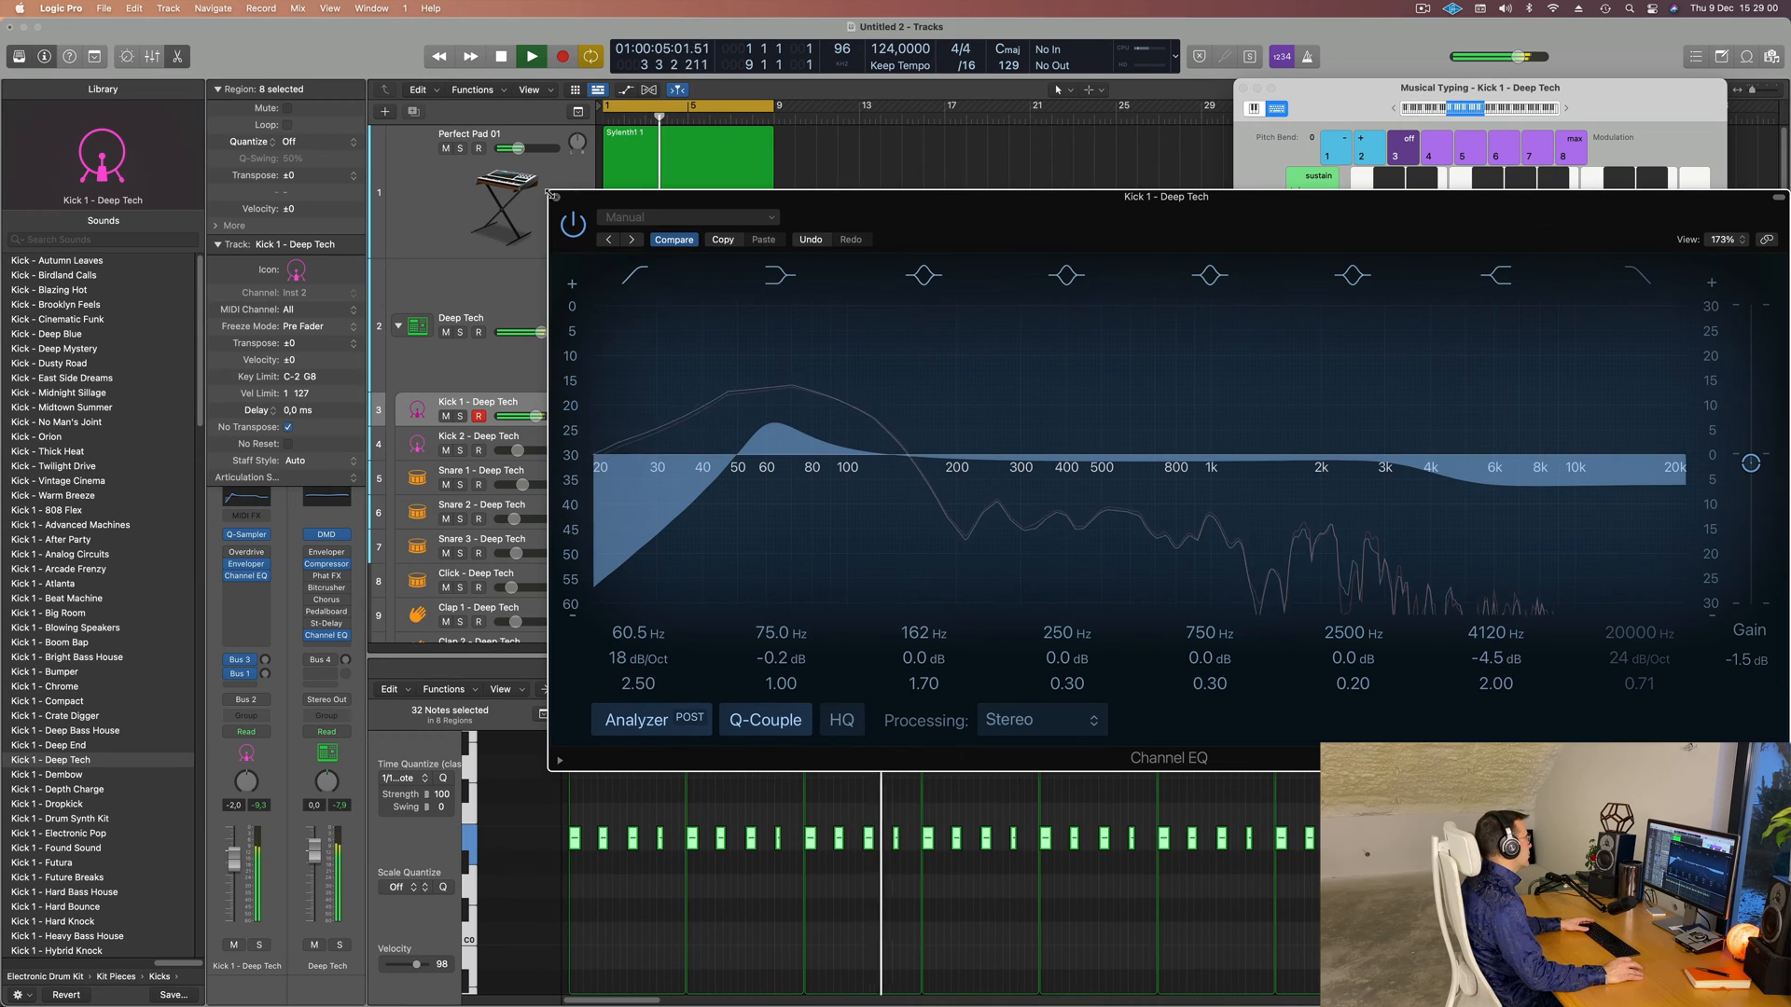
left_click(552, 196)
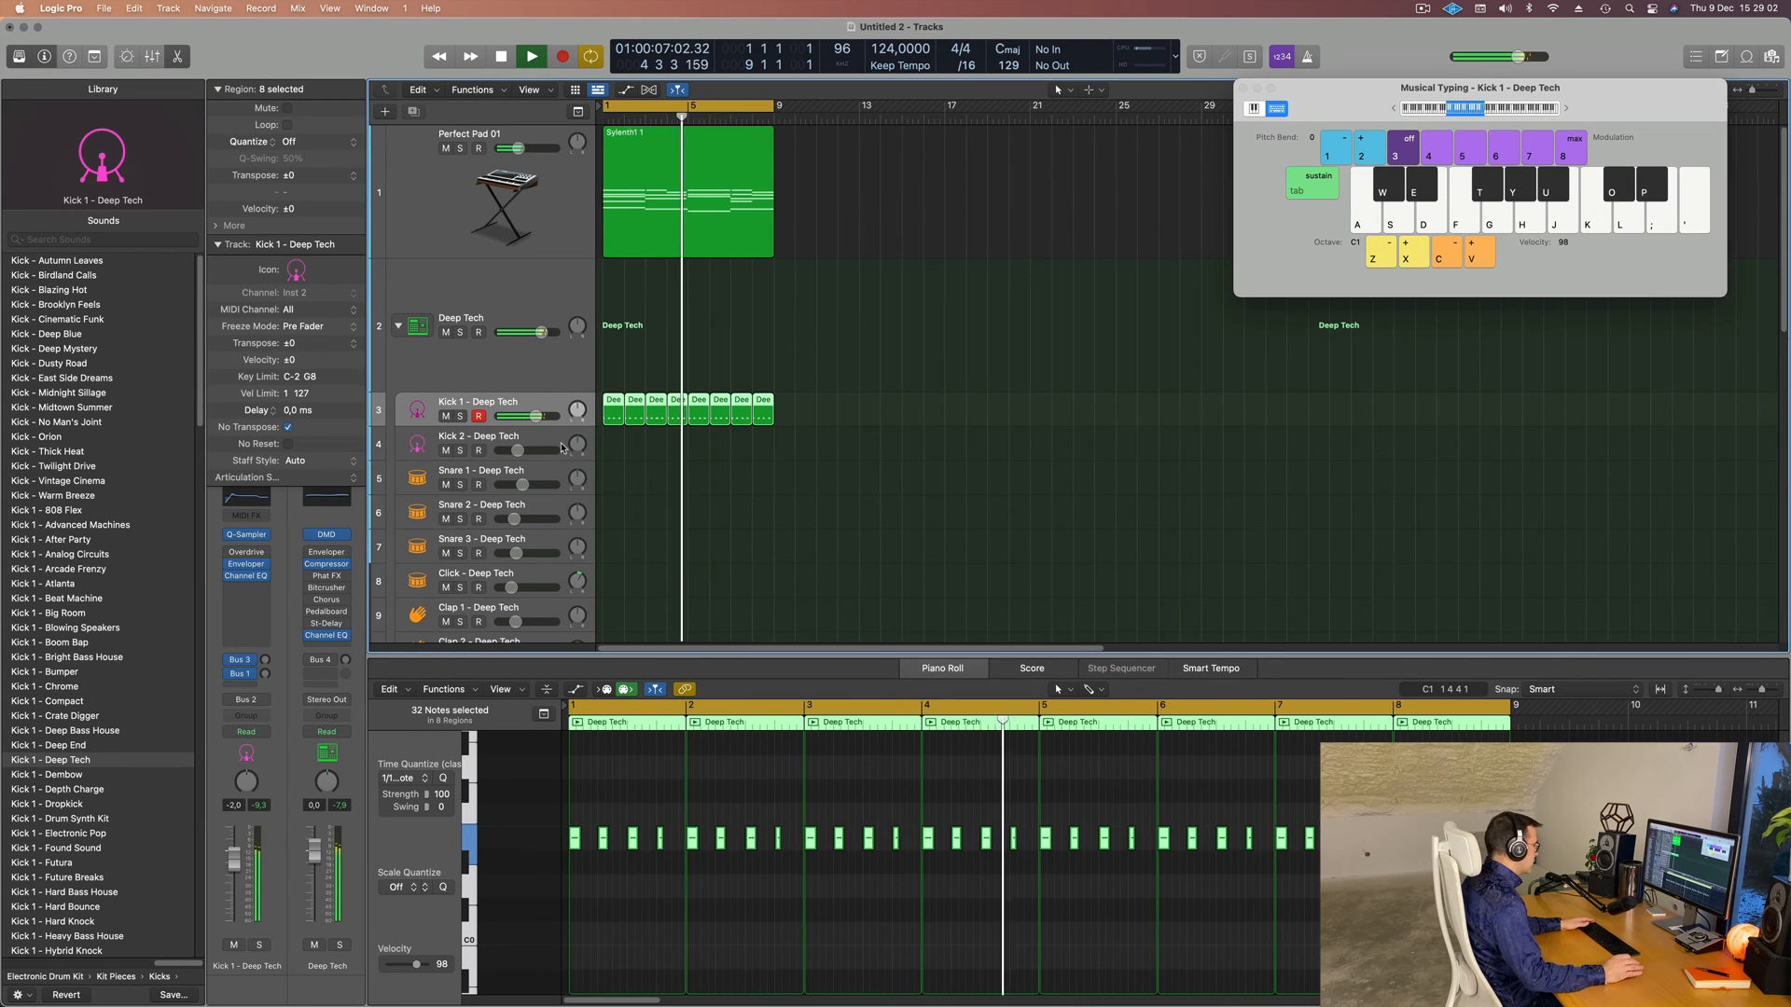
key("space")
- Copy the first Kick 1 region to the Hi-Hat Open track, shift its notes to the off-beats three octaves higher and audition it
scroll(602, 366, "down", 3)
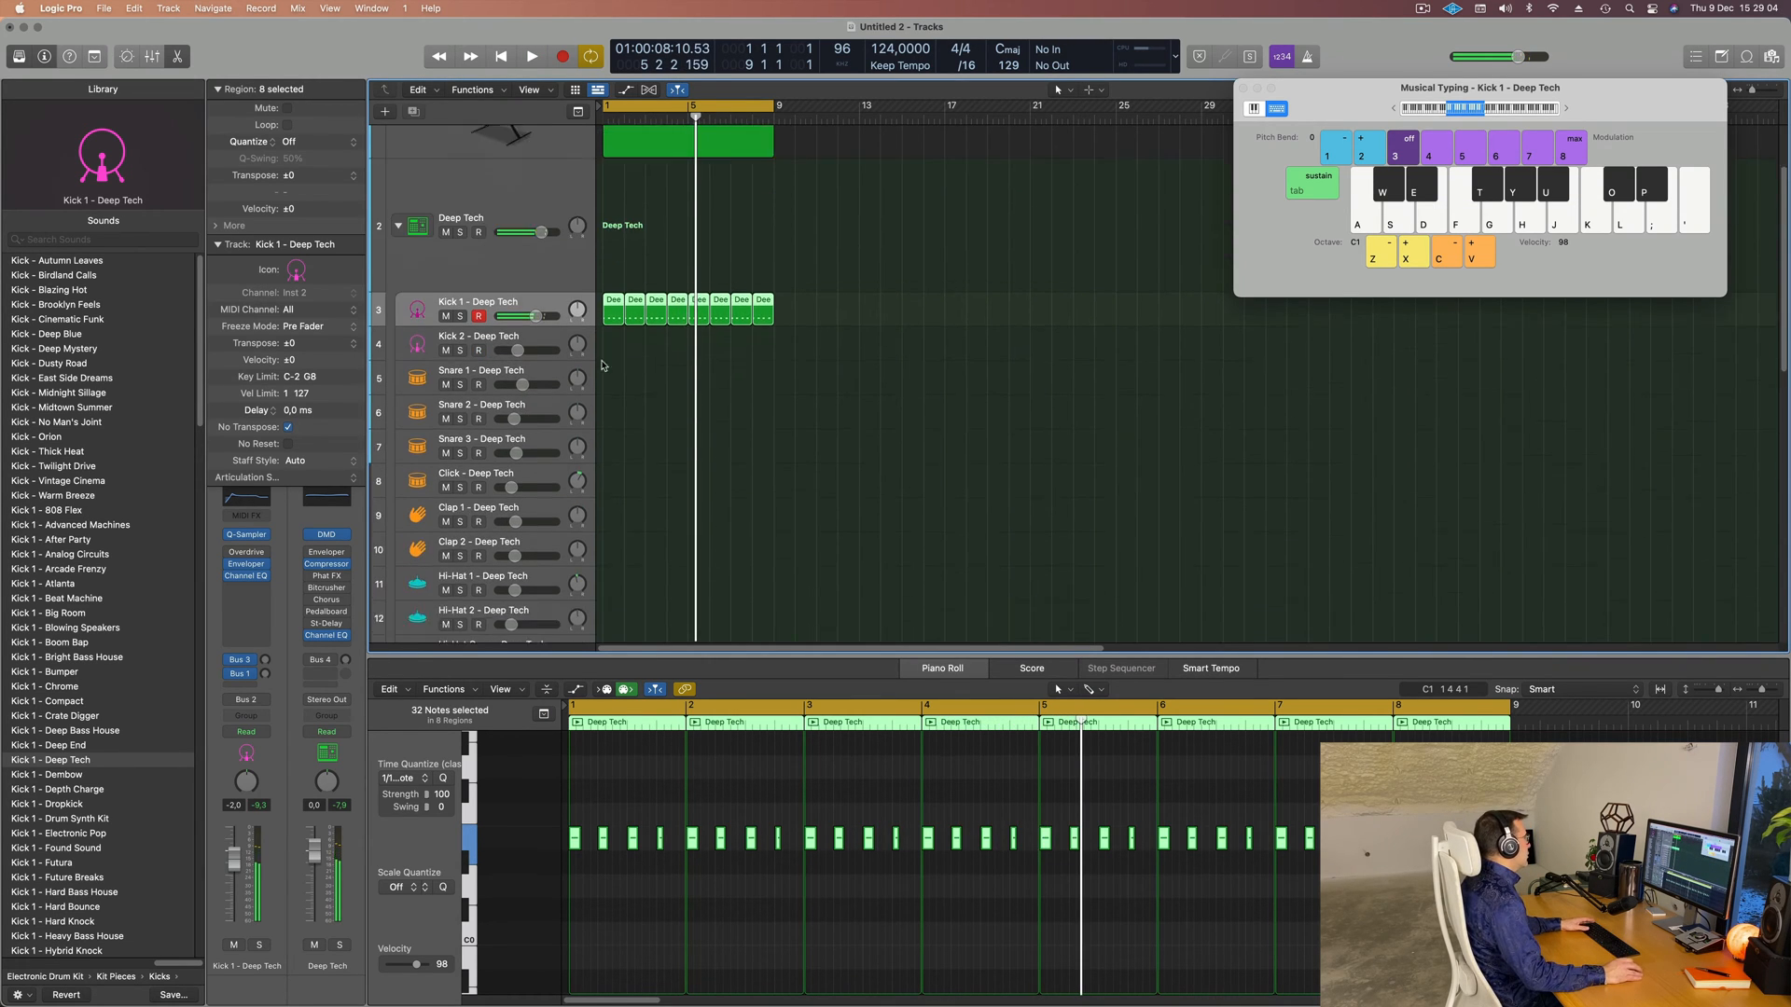
left_click(664, 325)
left_click(609, 277)
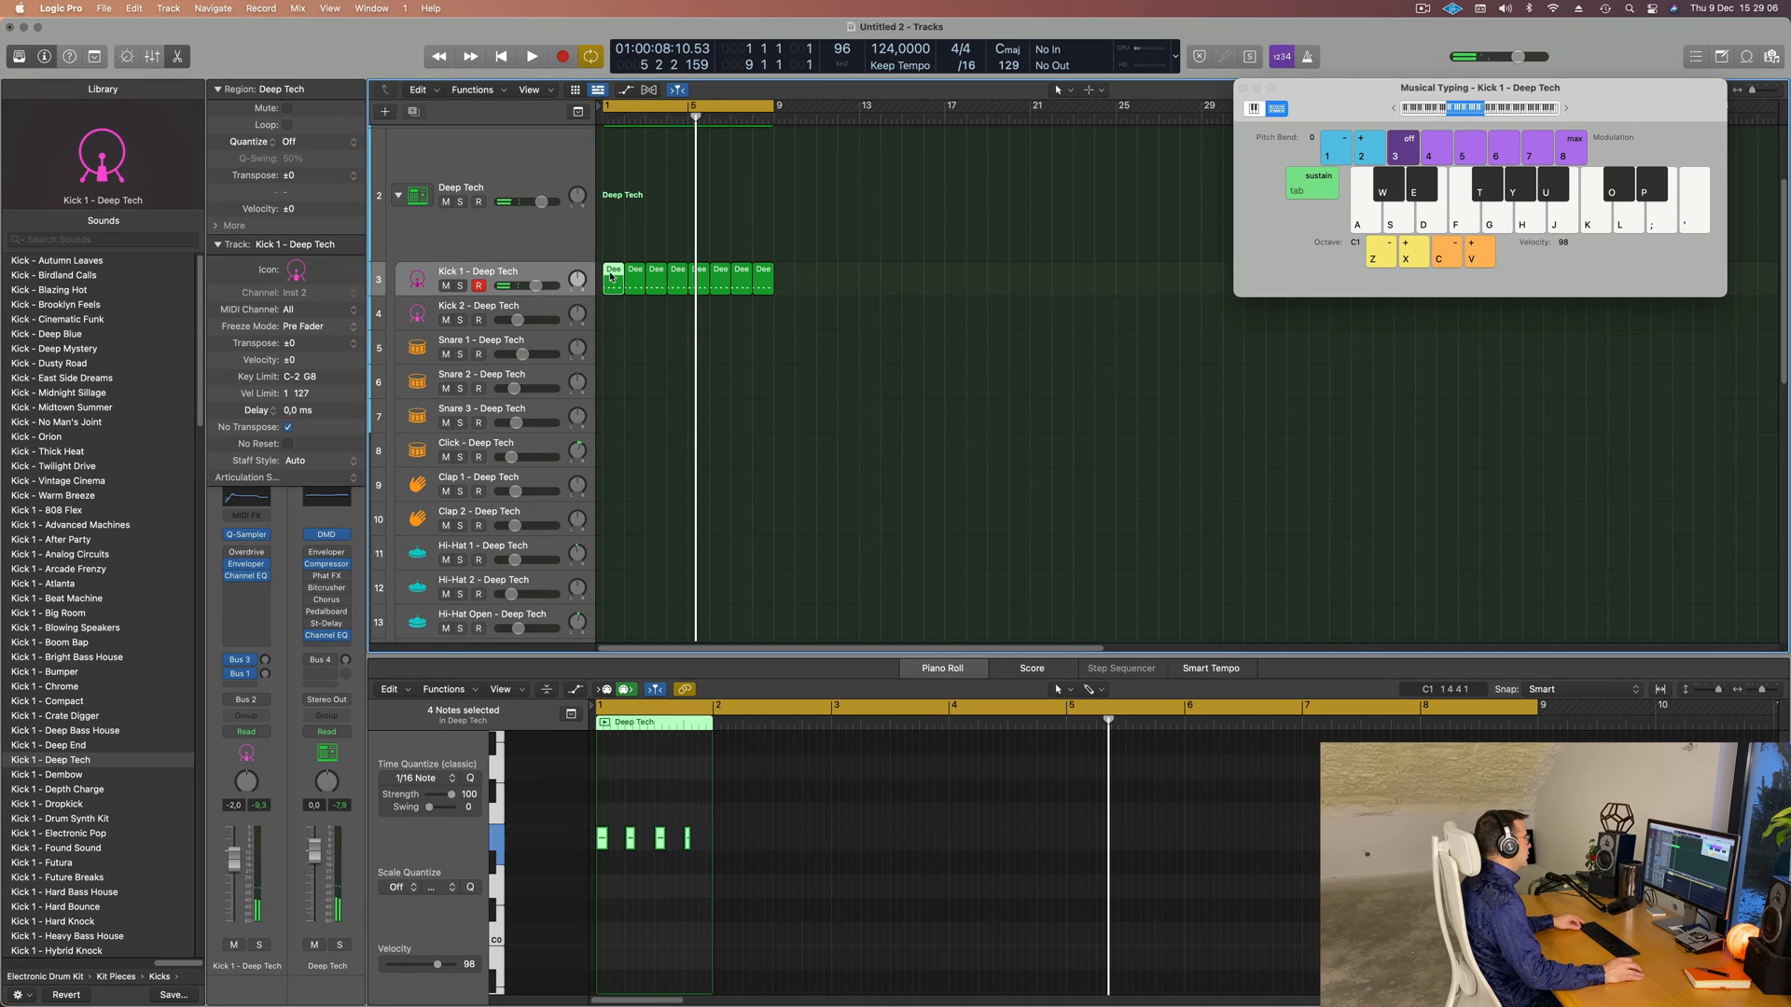
left_click_drag(611, 277, 597, 624)
left_click_drag(691, 811, 582, 855)
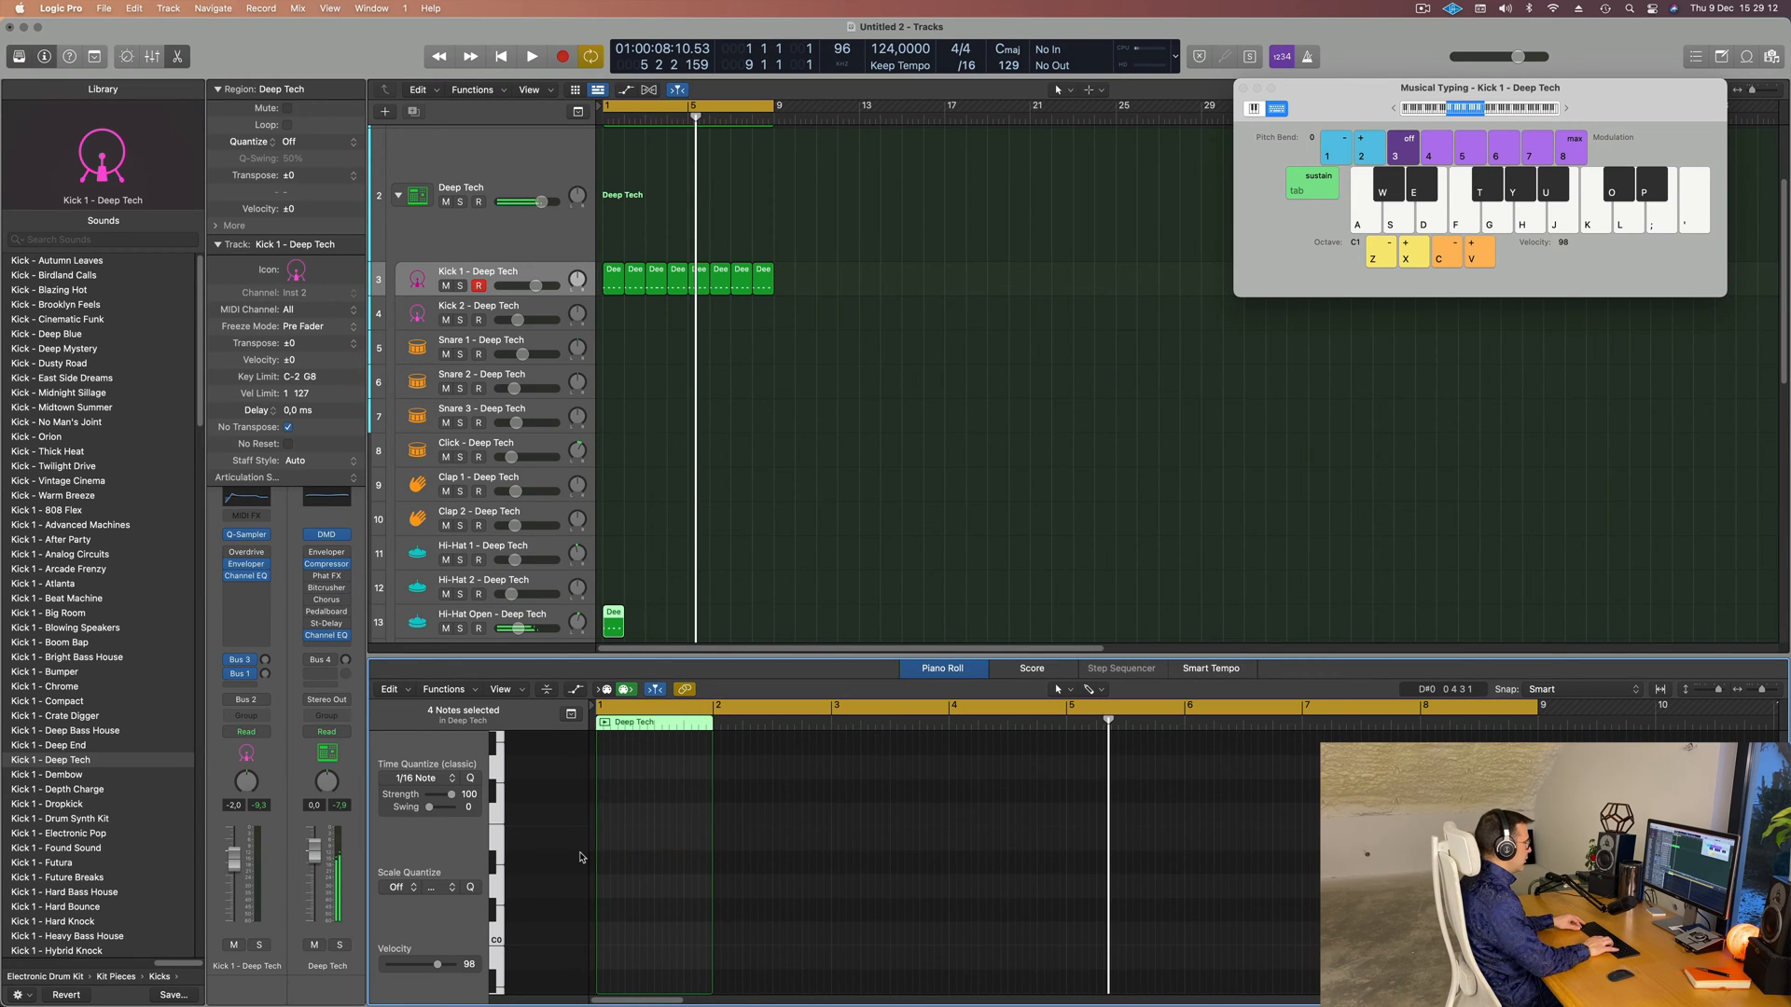
key("space")
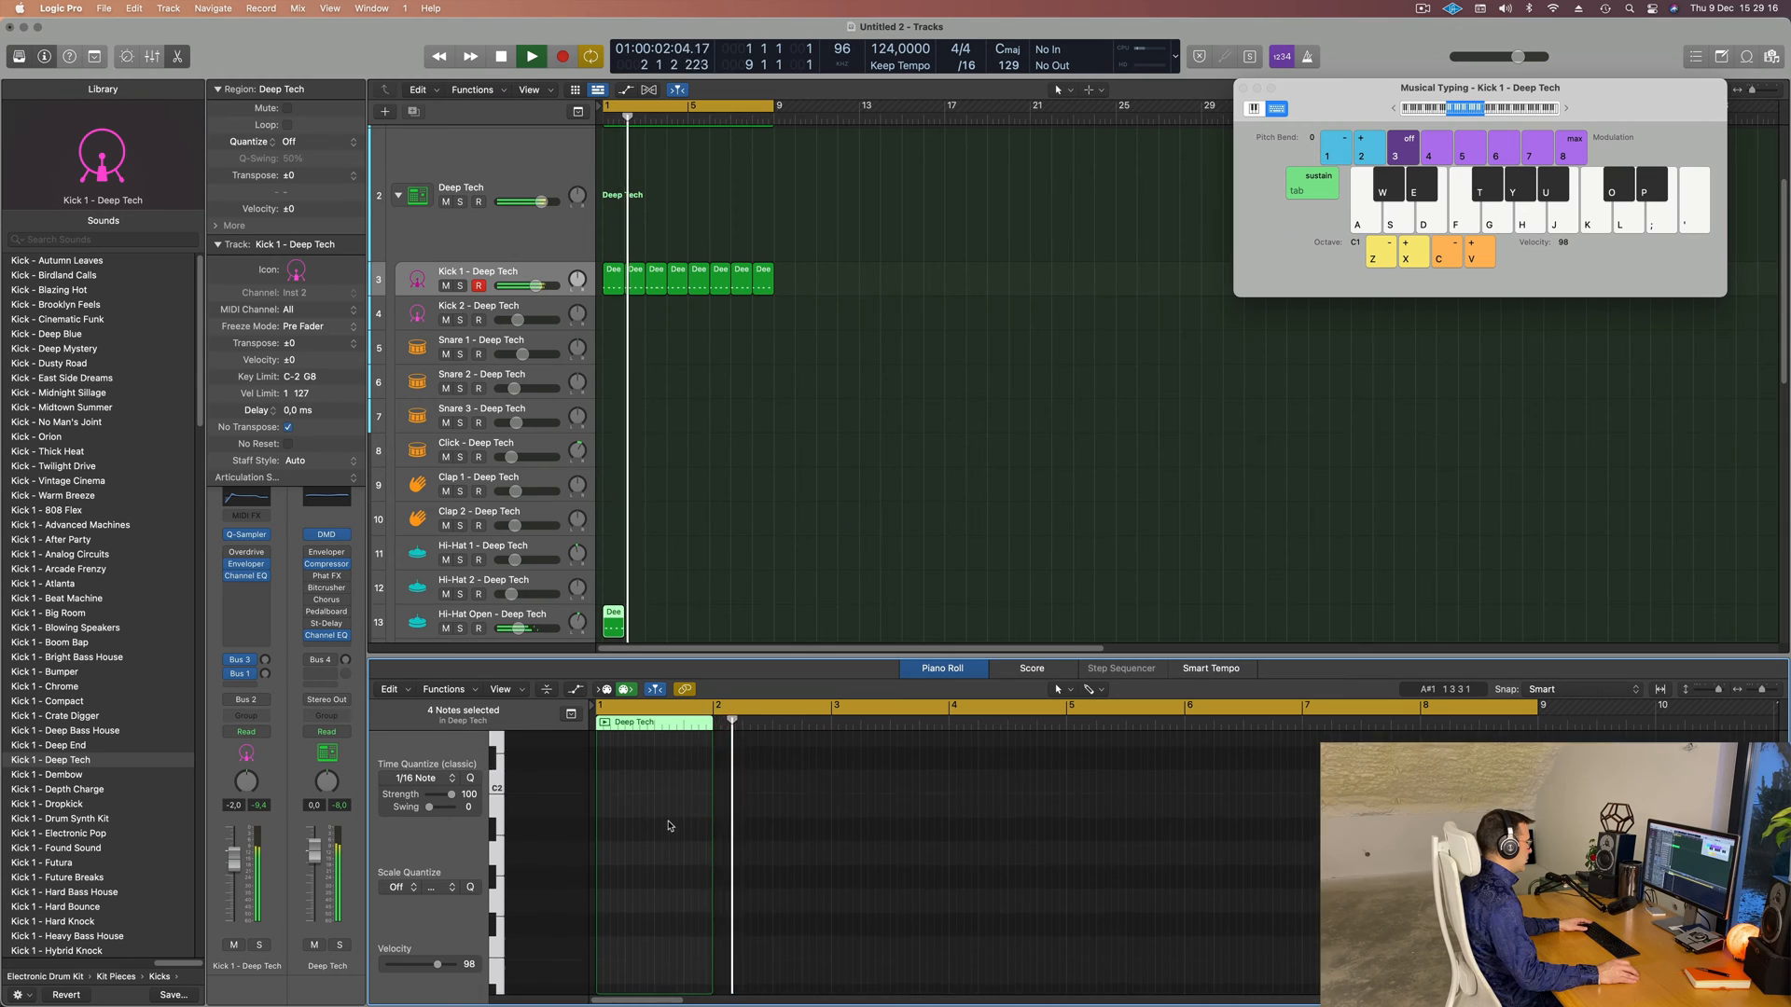
key("space")
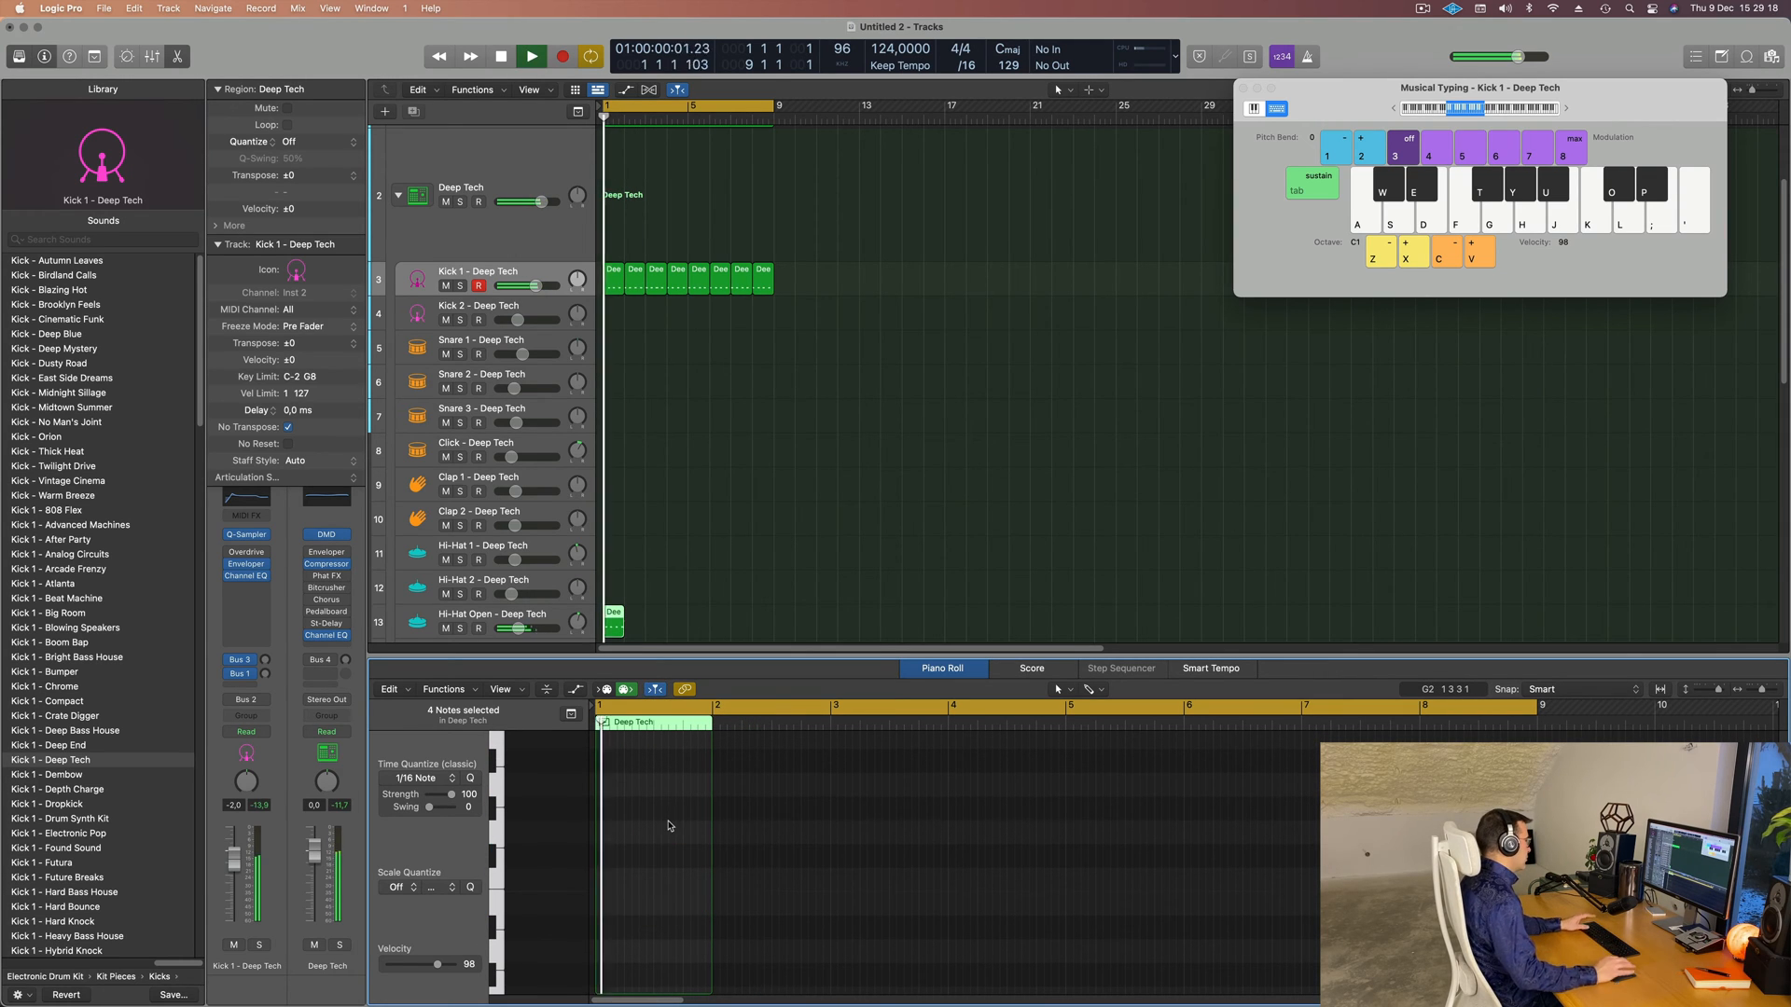
key("space")
- Repeat the Hi-Hat Open region until it fills all eight bars and start playback
left_click_drag(665, 617, 610, 640)
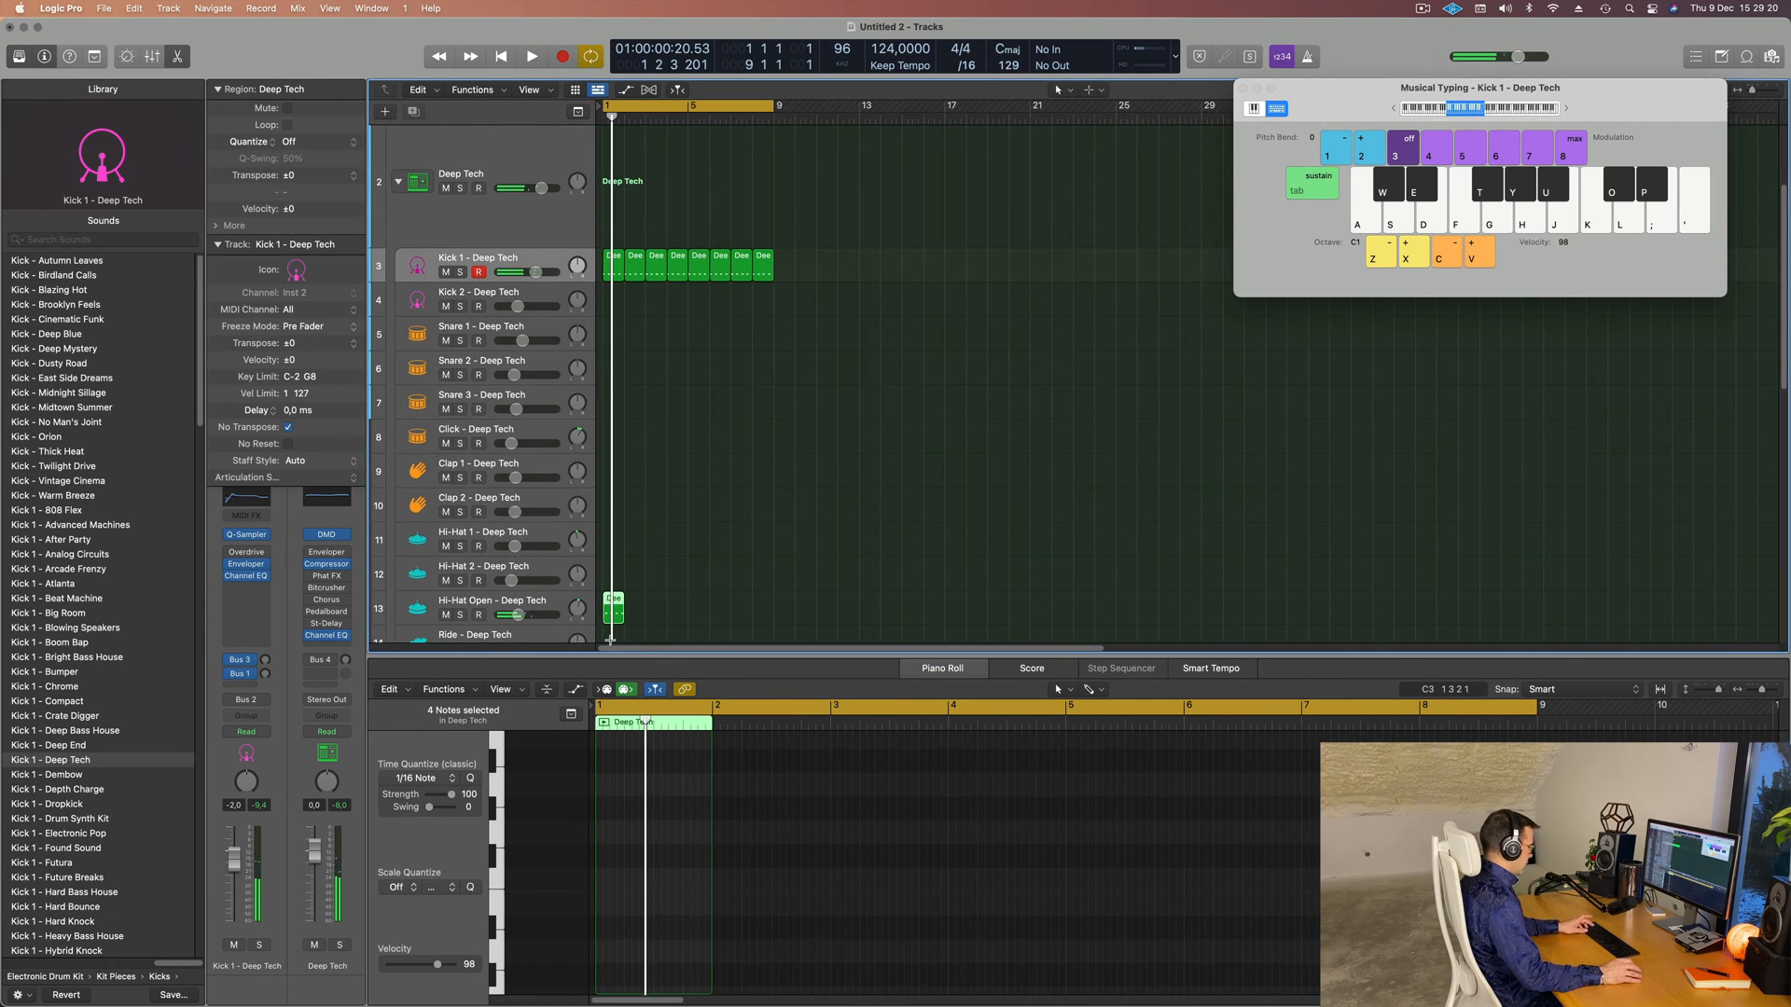
key("super+r")
key("super+r")
key("super+r")
key("super+r")
key("super+r")
key("super+r")
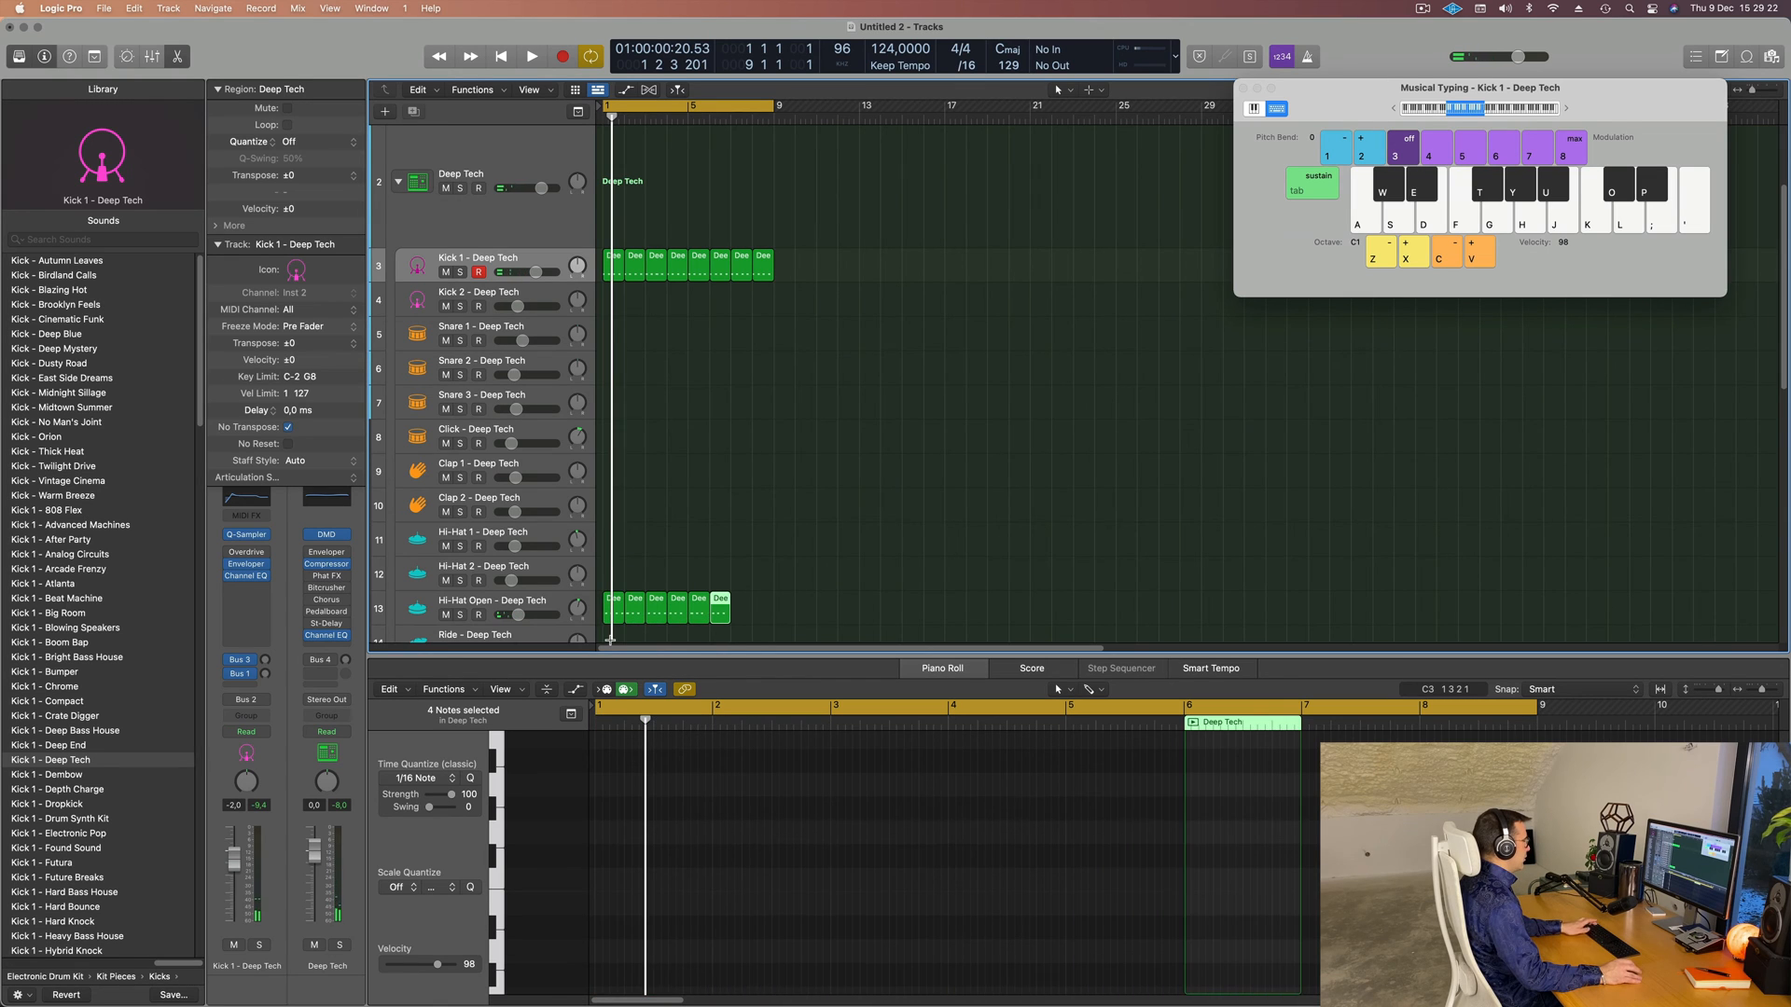
key("space")
- Select the Hi-Hat Open track and lower its volume to about -16.4 dB while replaying the loop
left_click(503, 616)
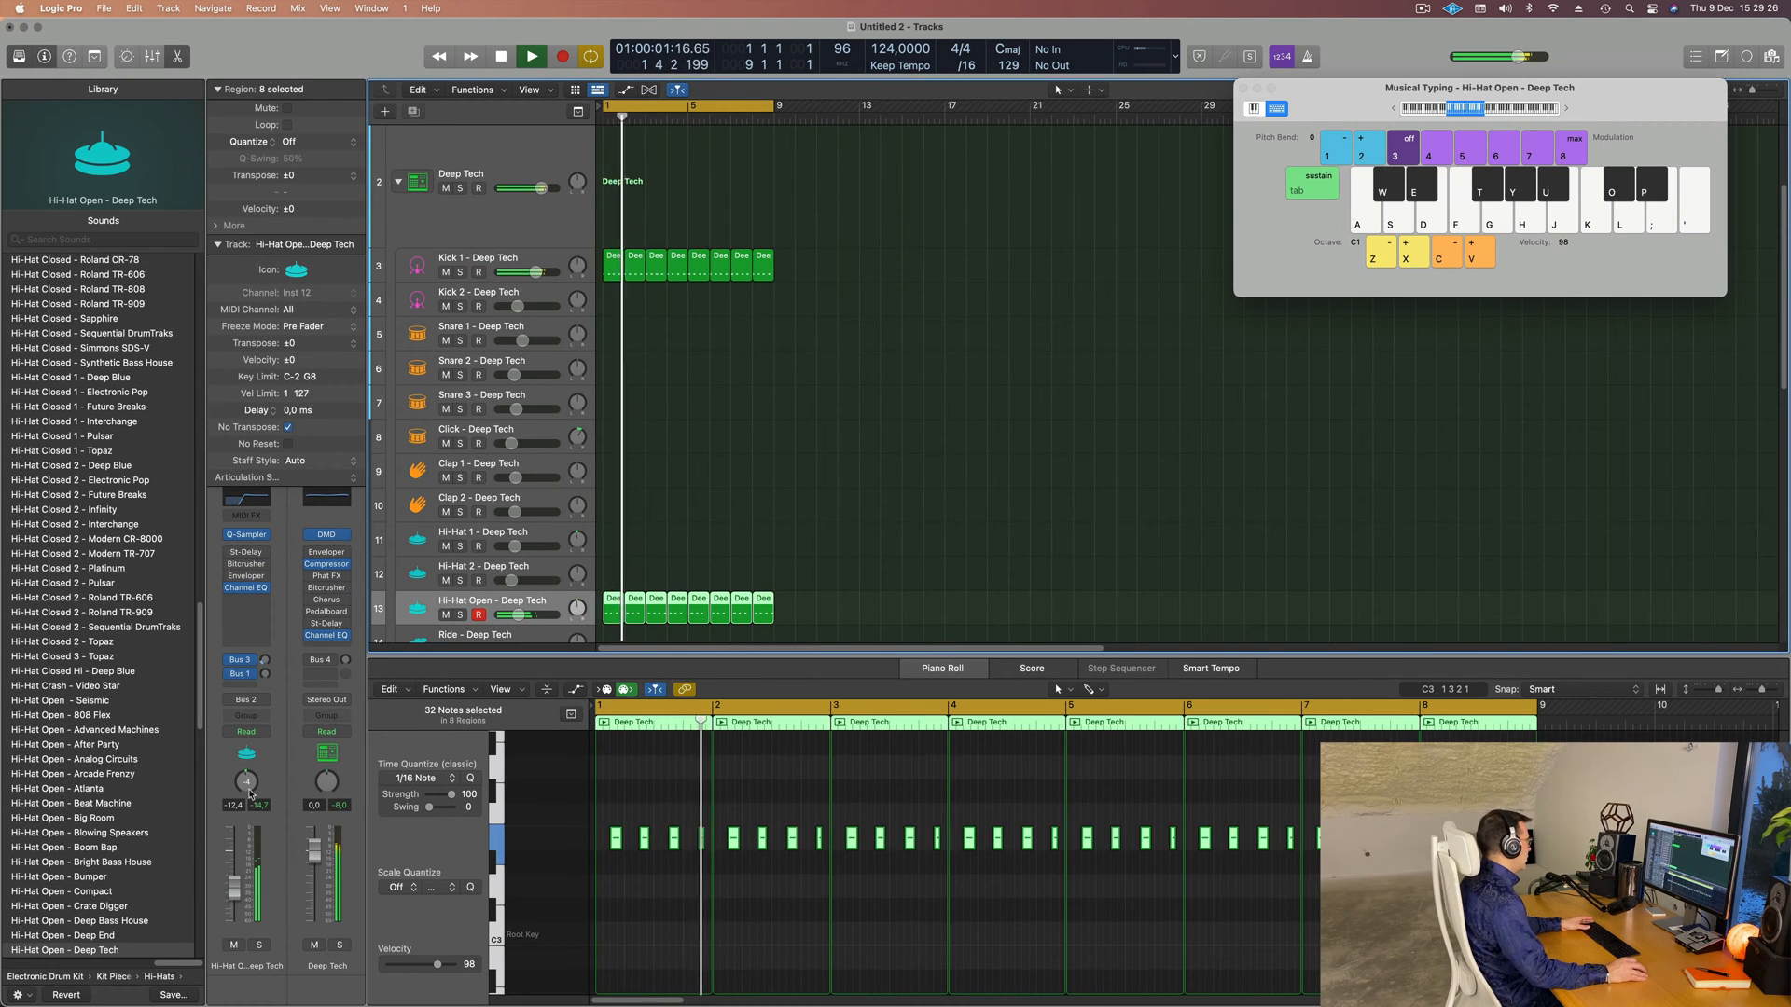
key("space")
key("space")
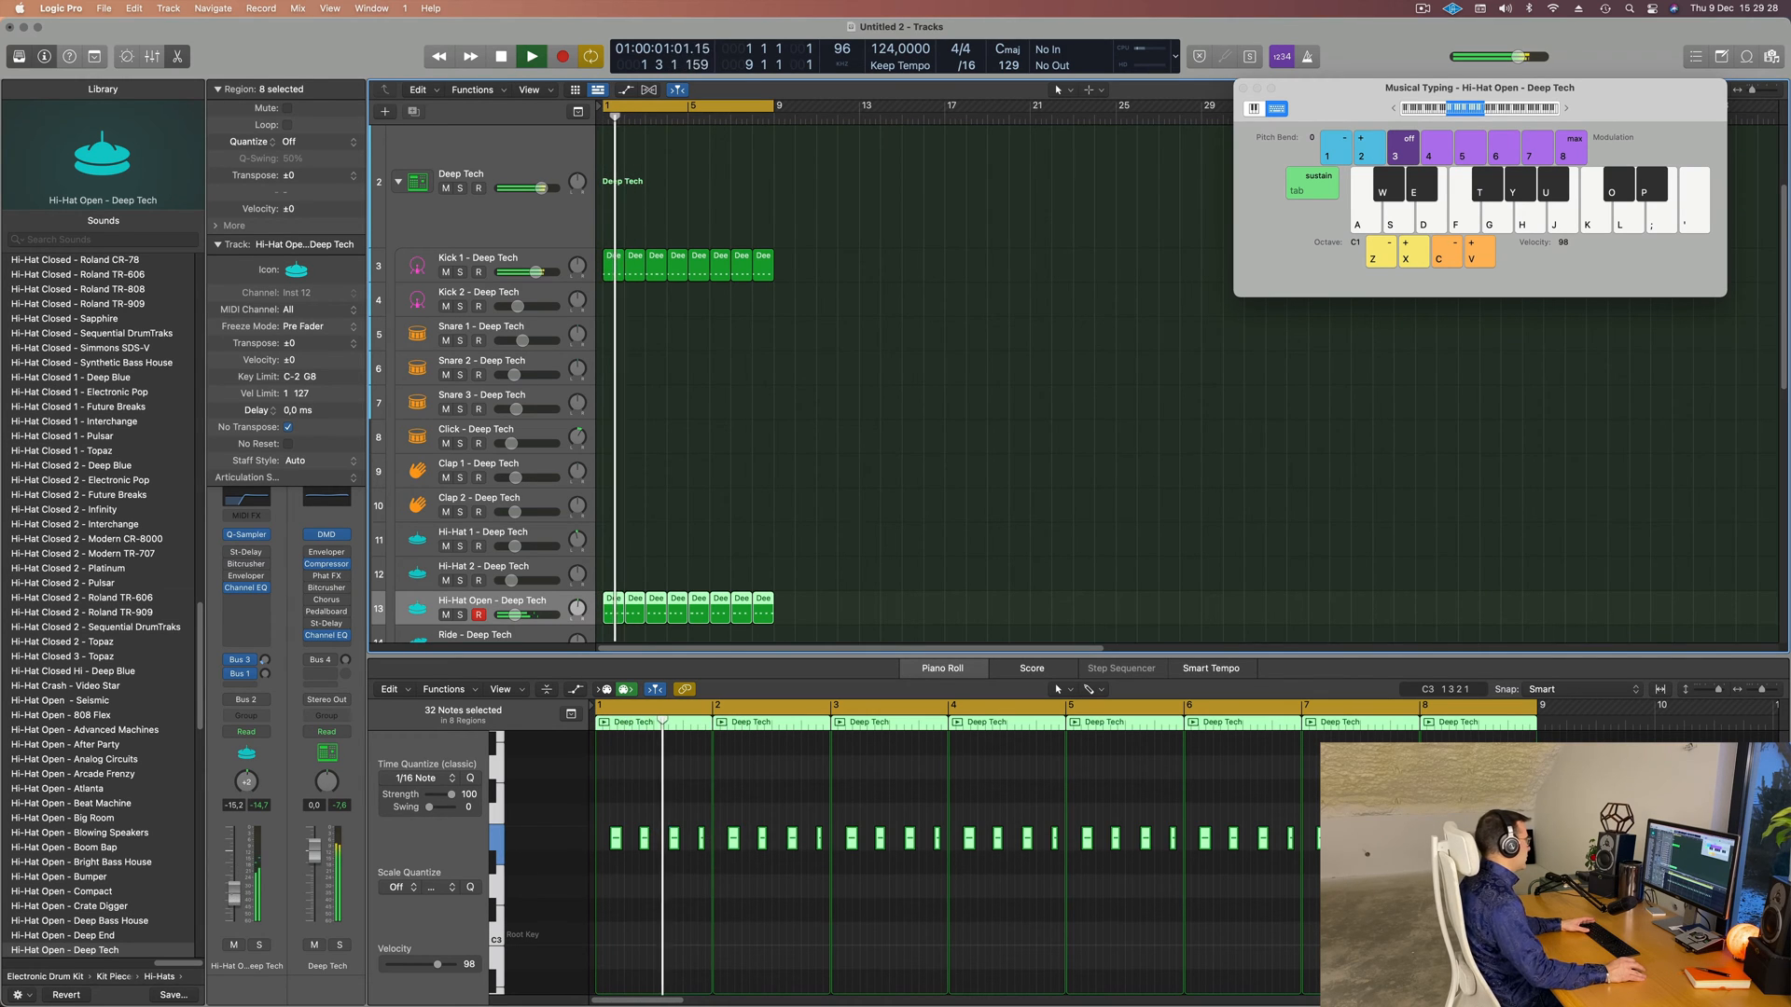
left_click_drag(233, 892, 232, 899)
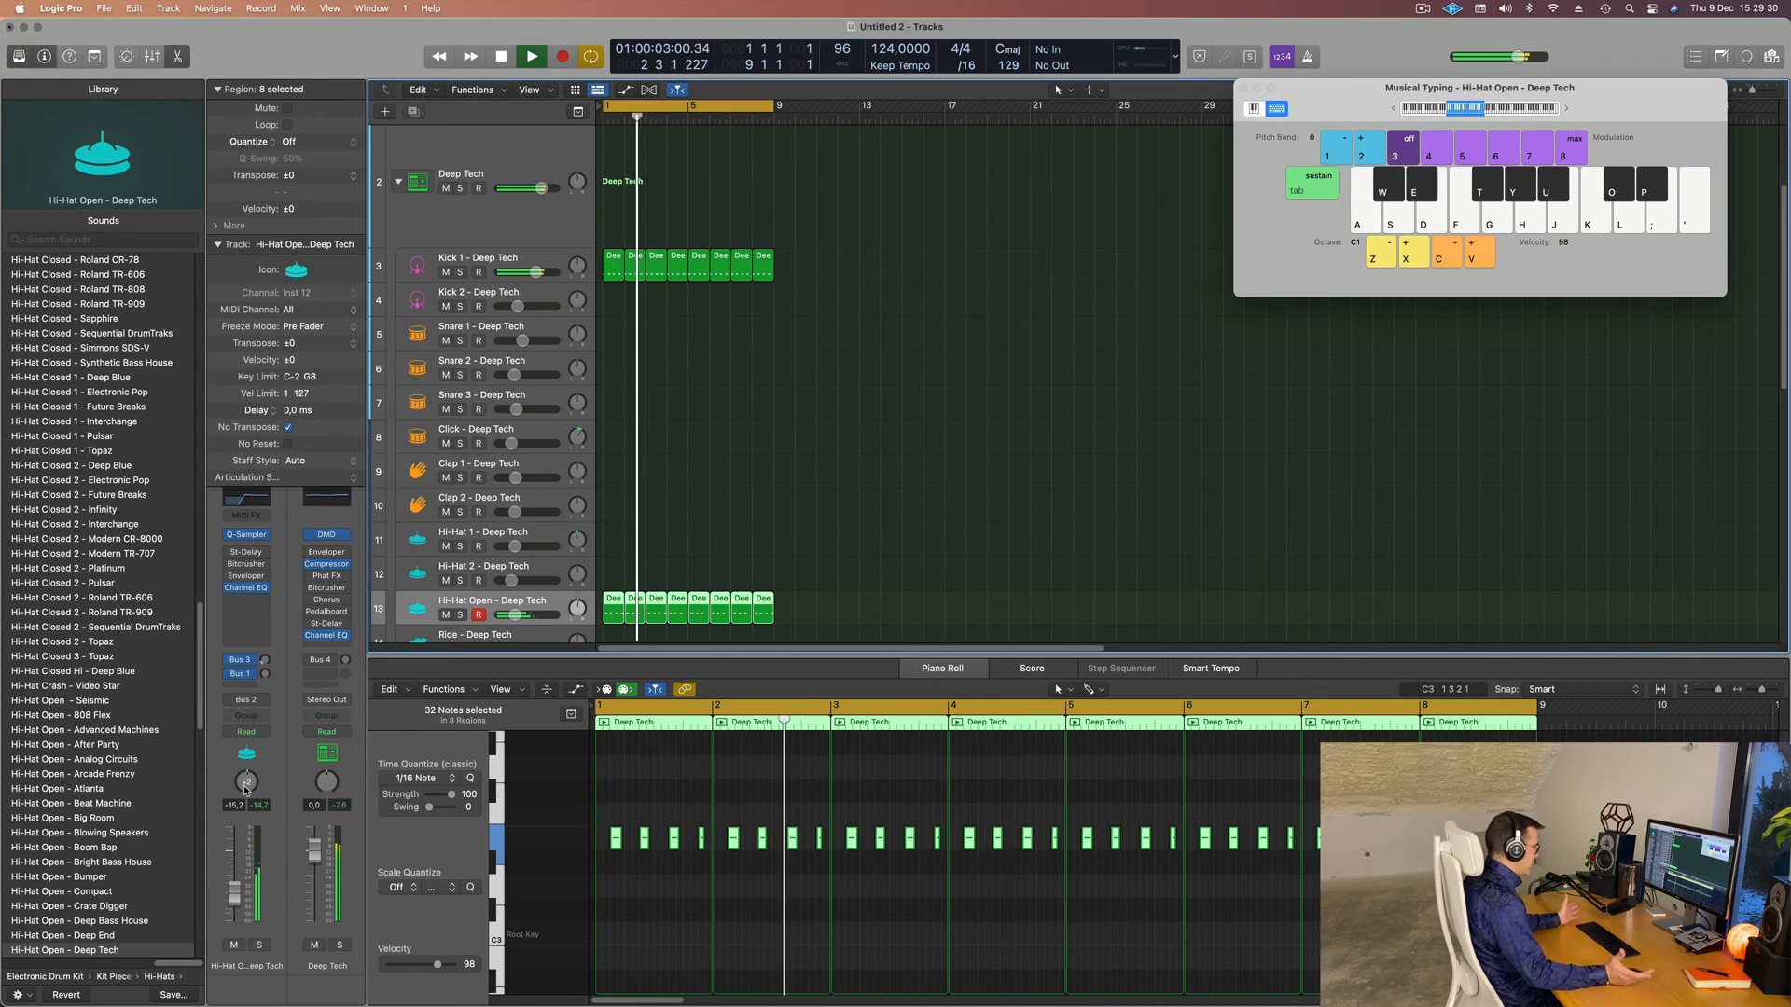
key("space")
key("space")
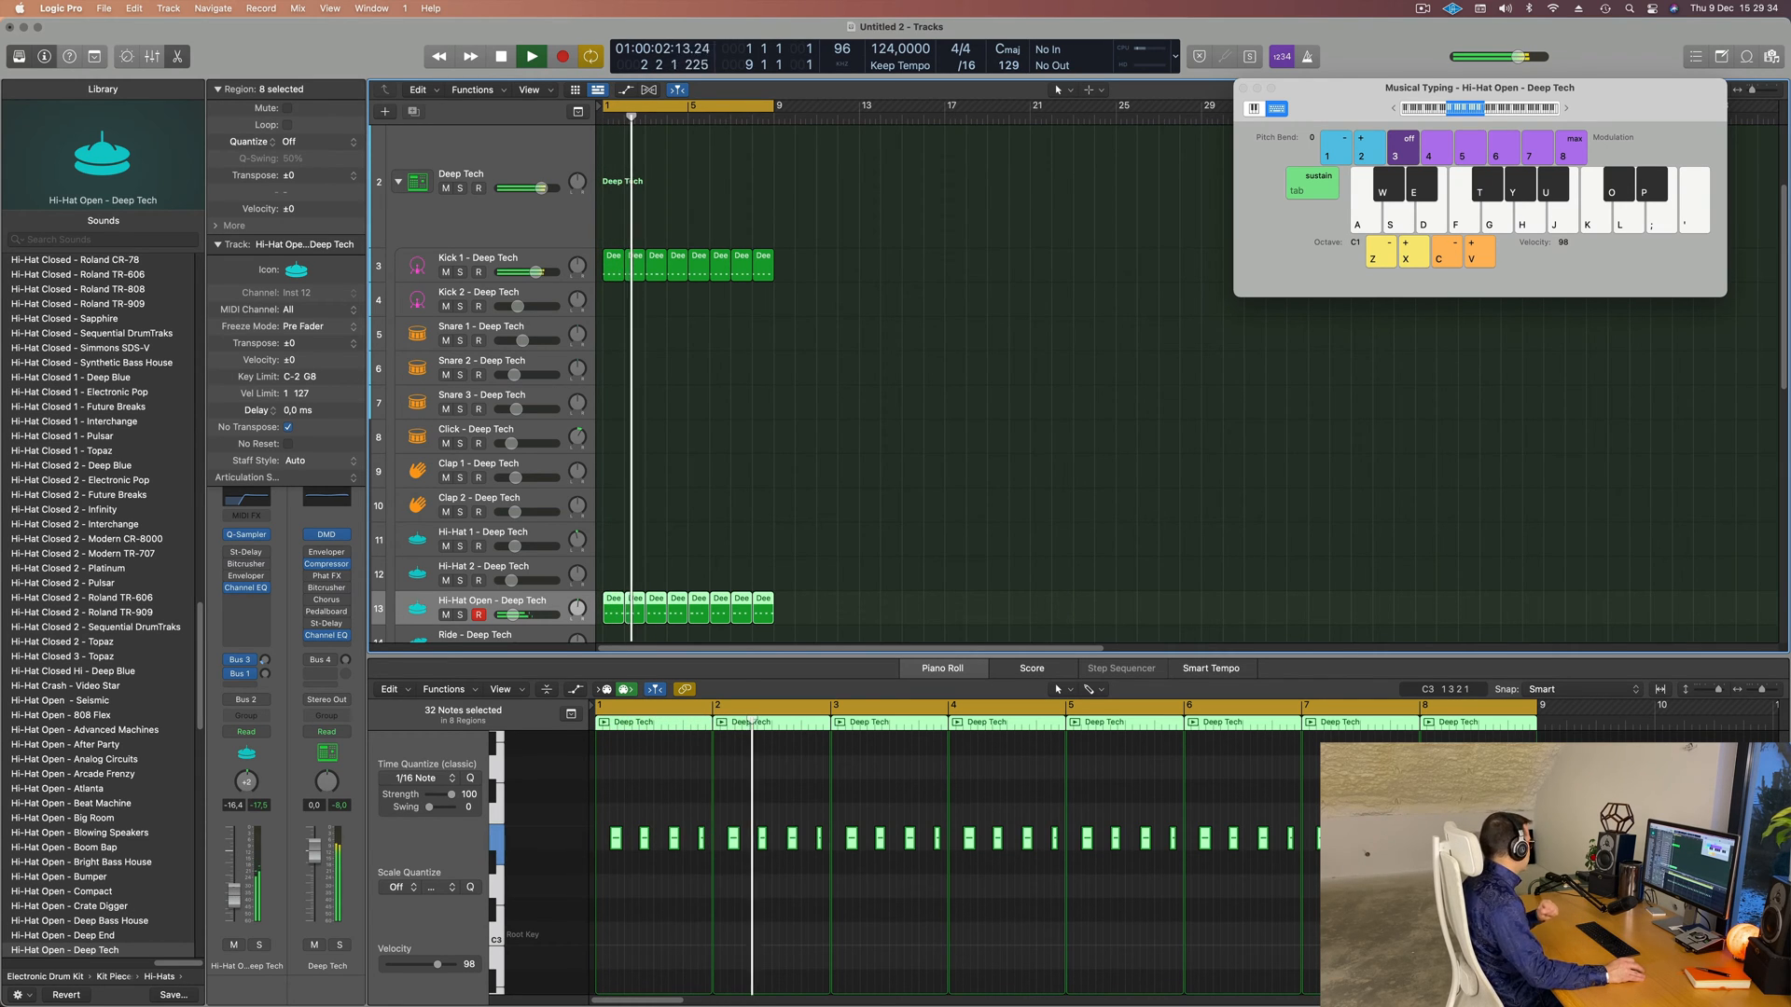
left_click_drag(234, 889, 234, 891)
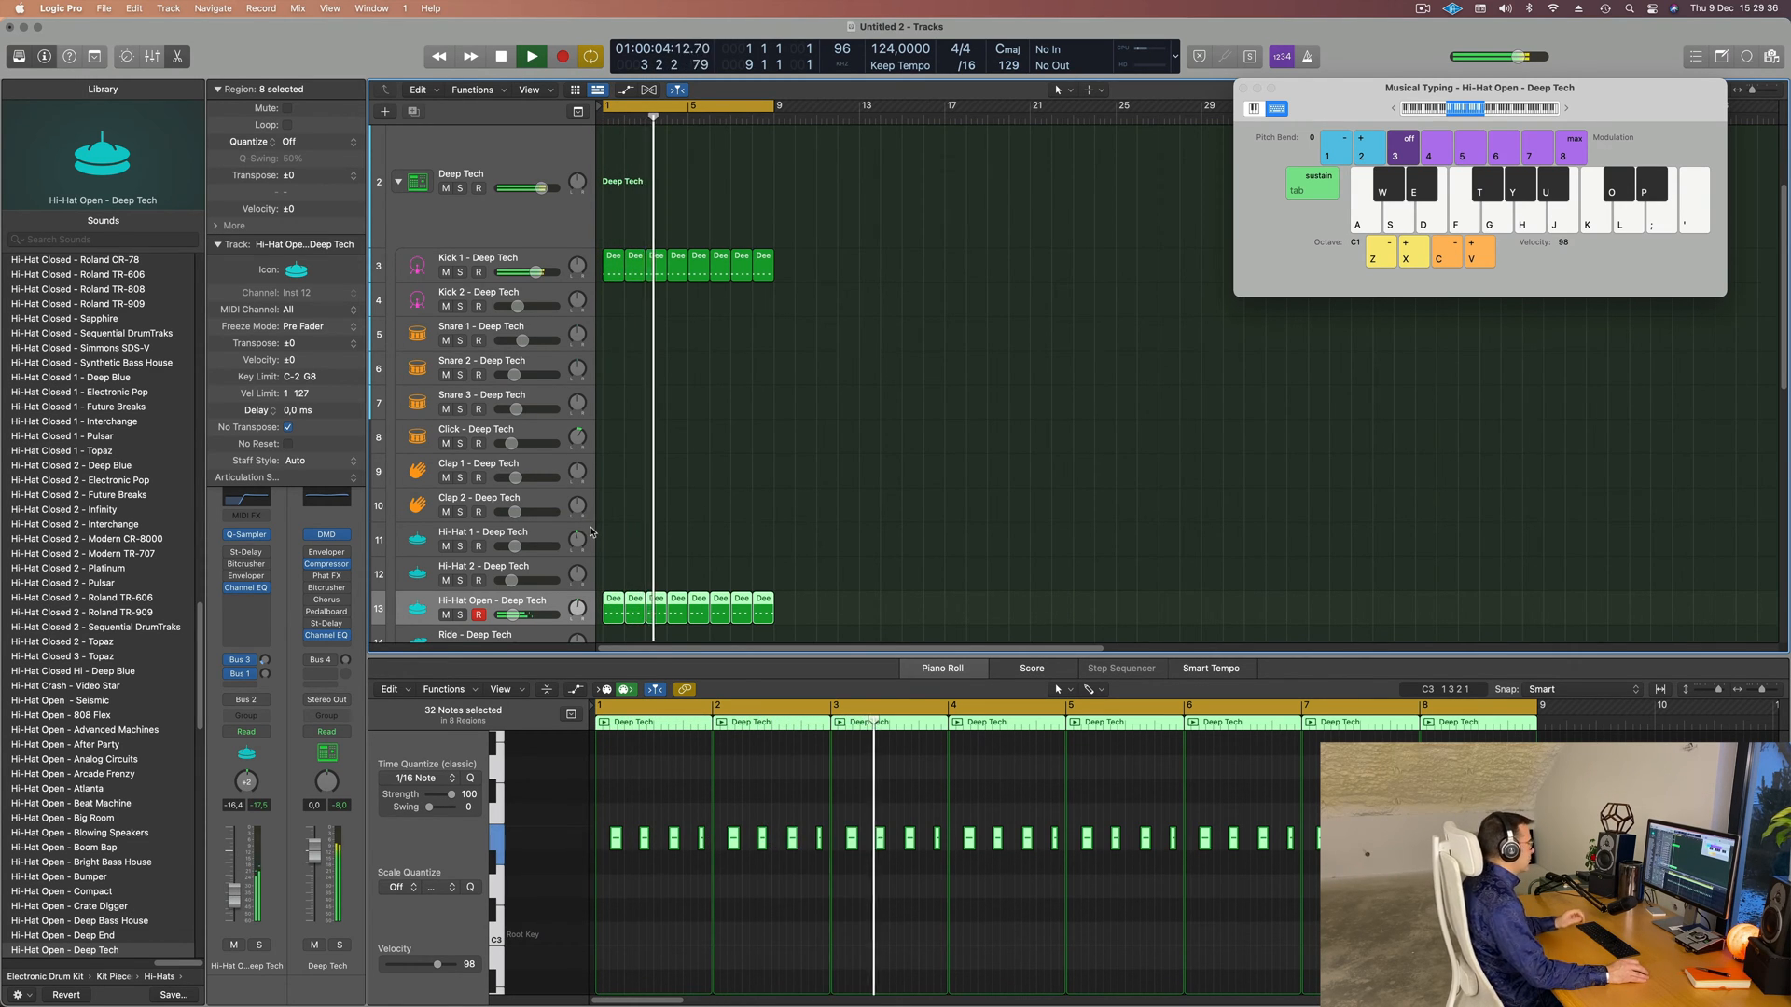
- Copy the first Kick 1 region to the Clap 1 track, keep only its first note raised three octaves, and audition it
scroll(847, 535, "down", 1)
scroll(847, 535, "down", 2)
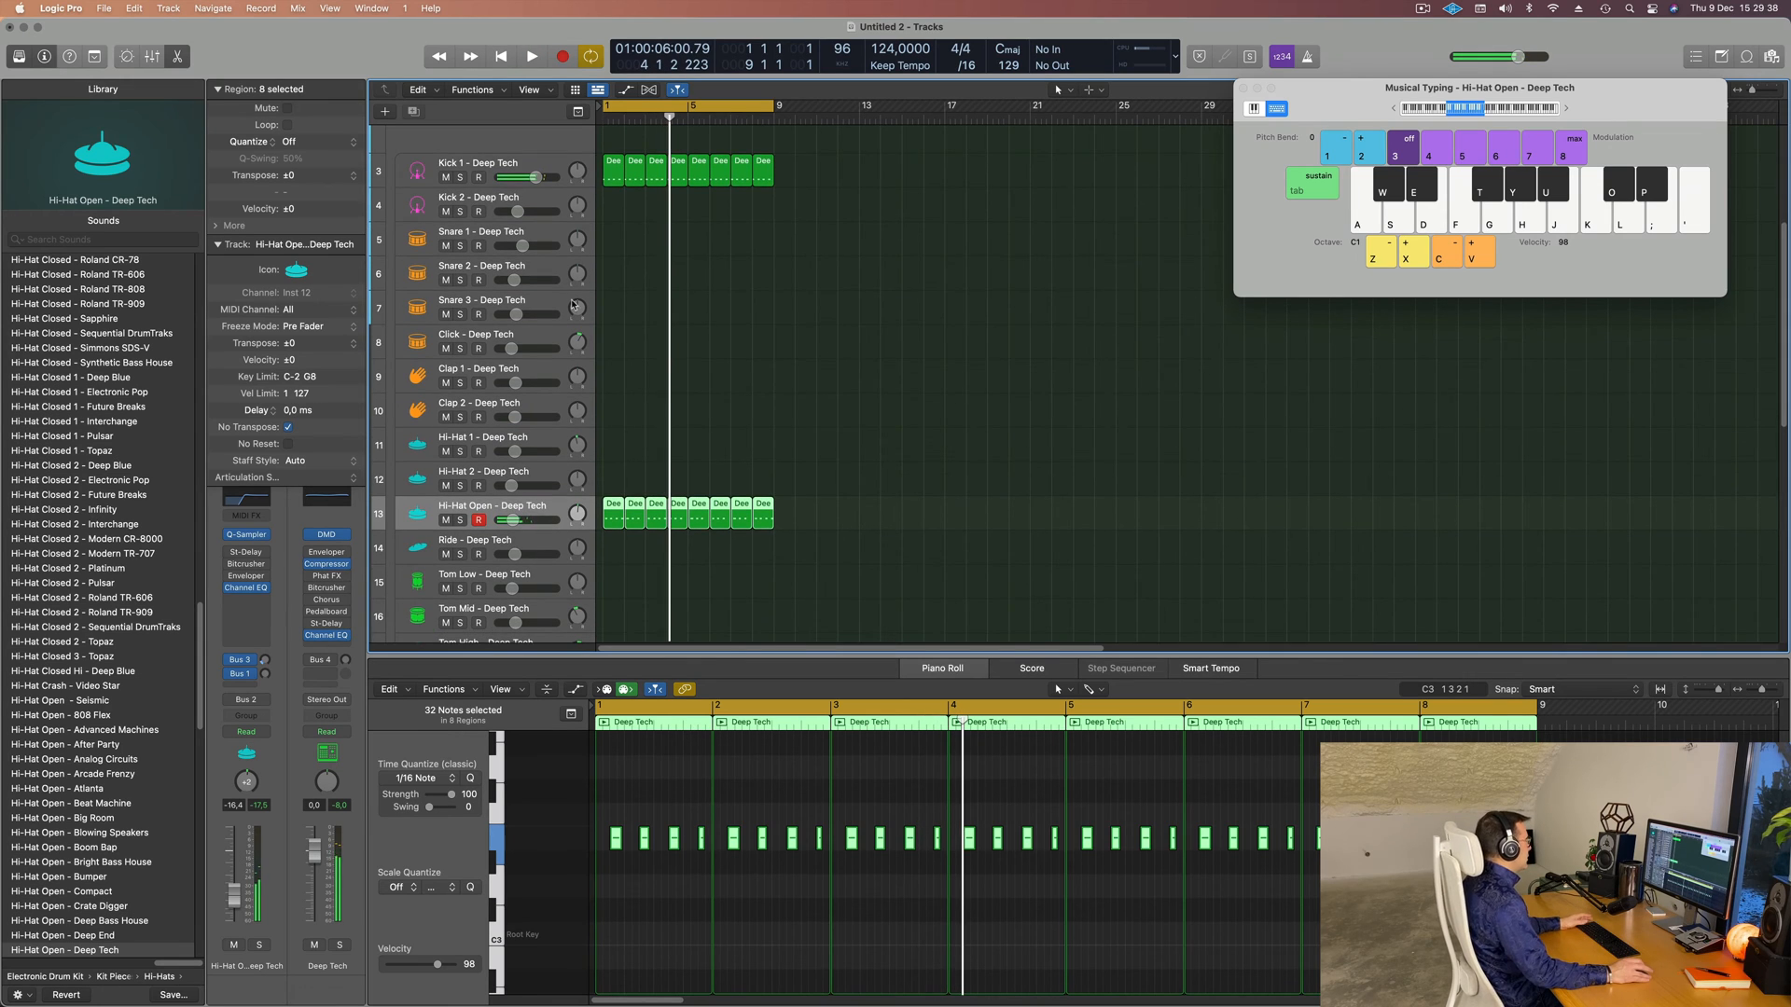
left_click_drag(607, 169, 602, 378)
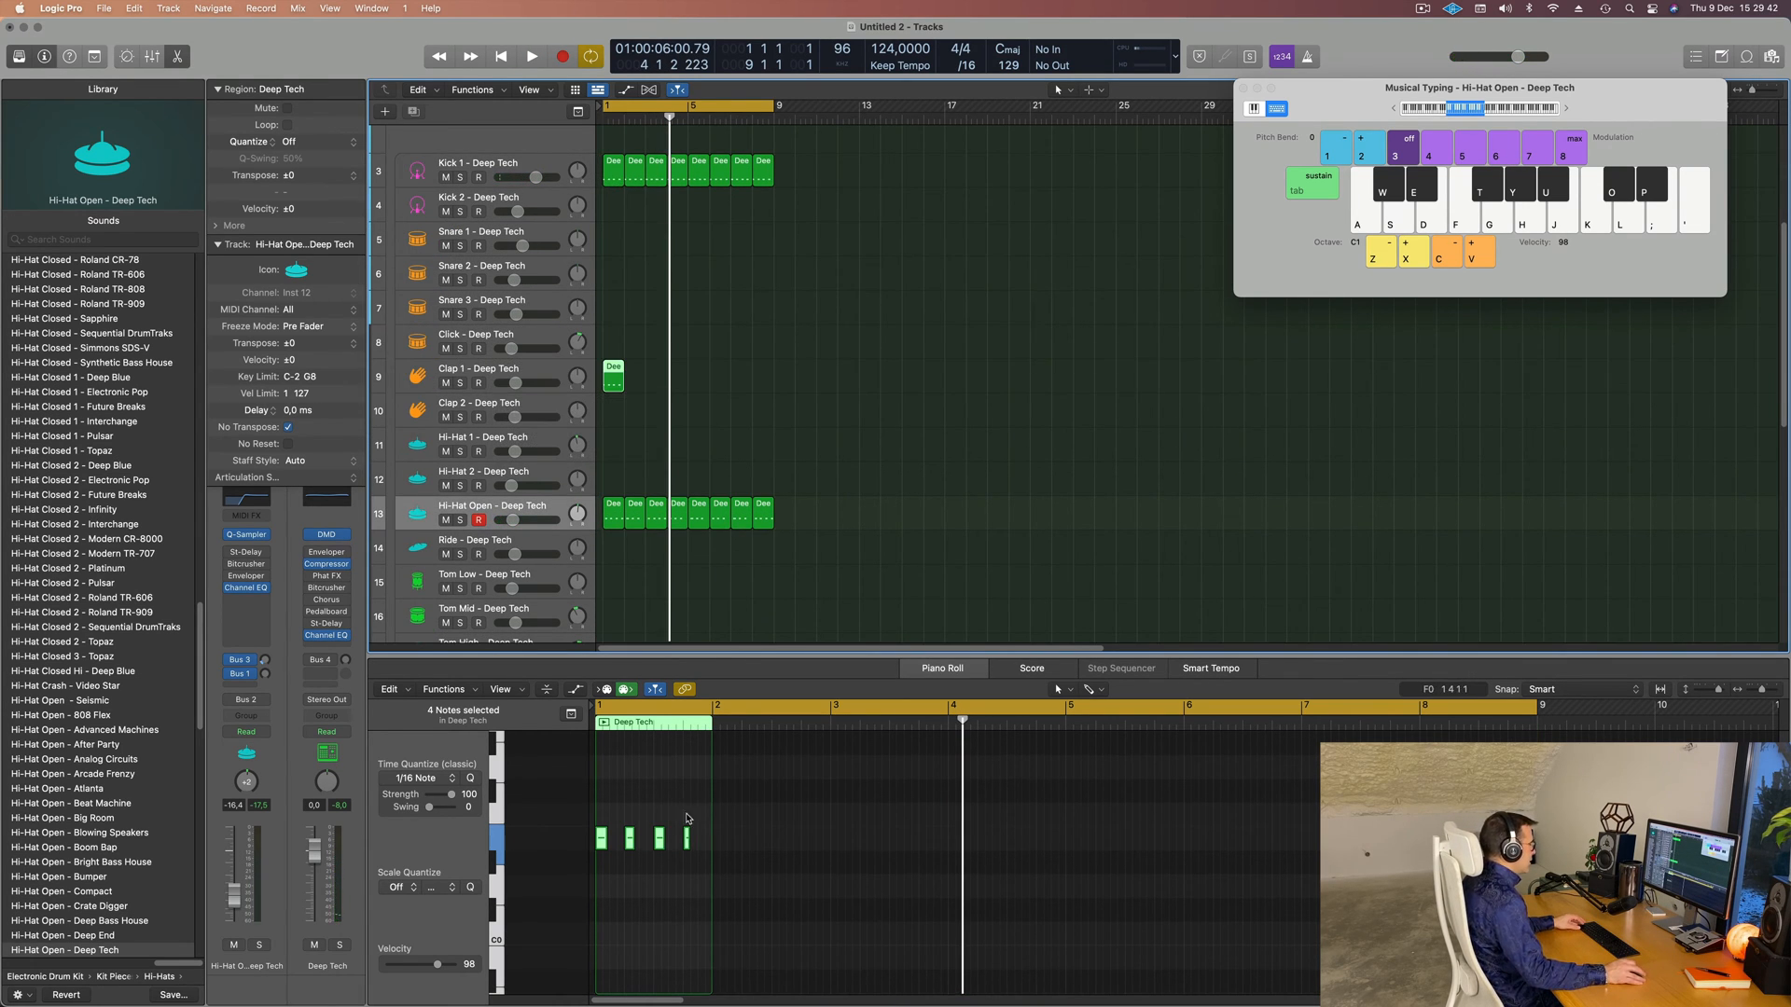
left_click_drag(688, 819, 539, 882)
key("Delete")
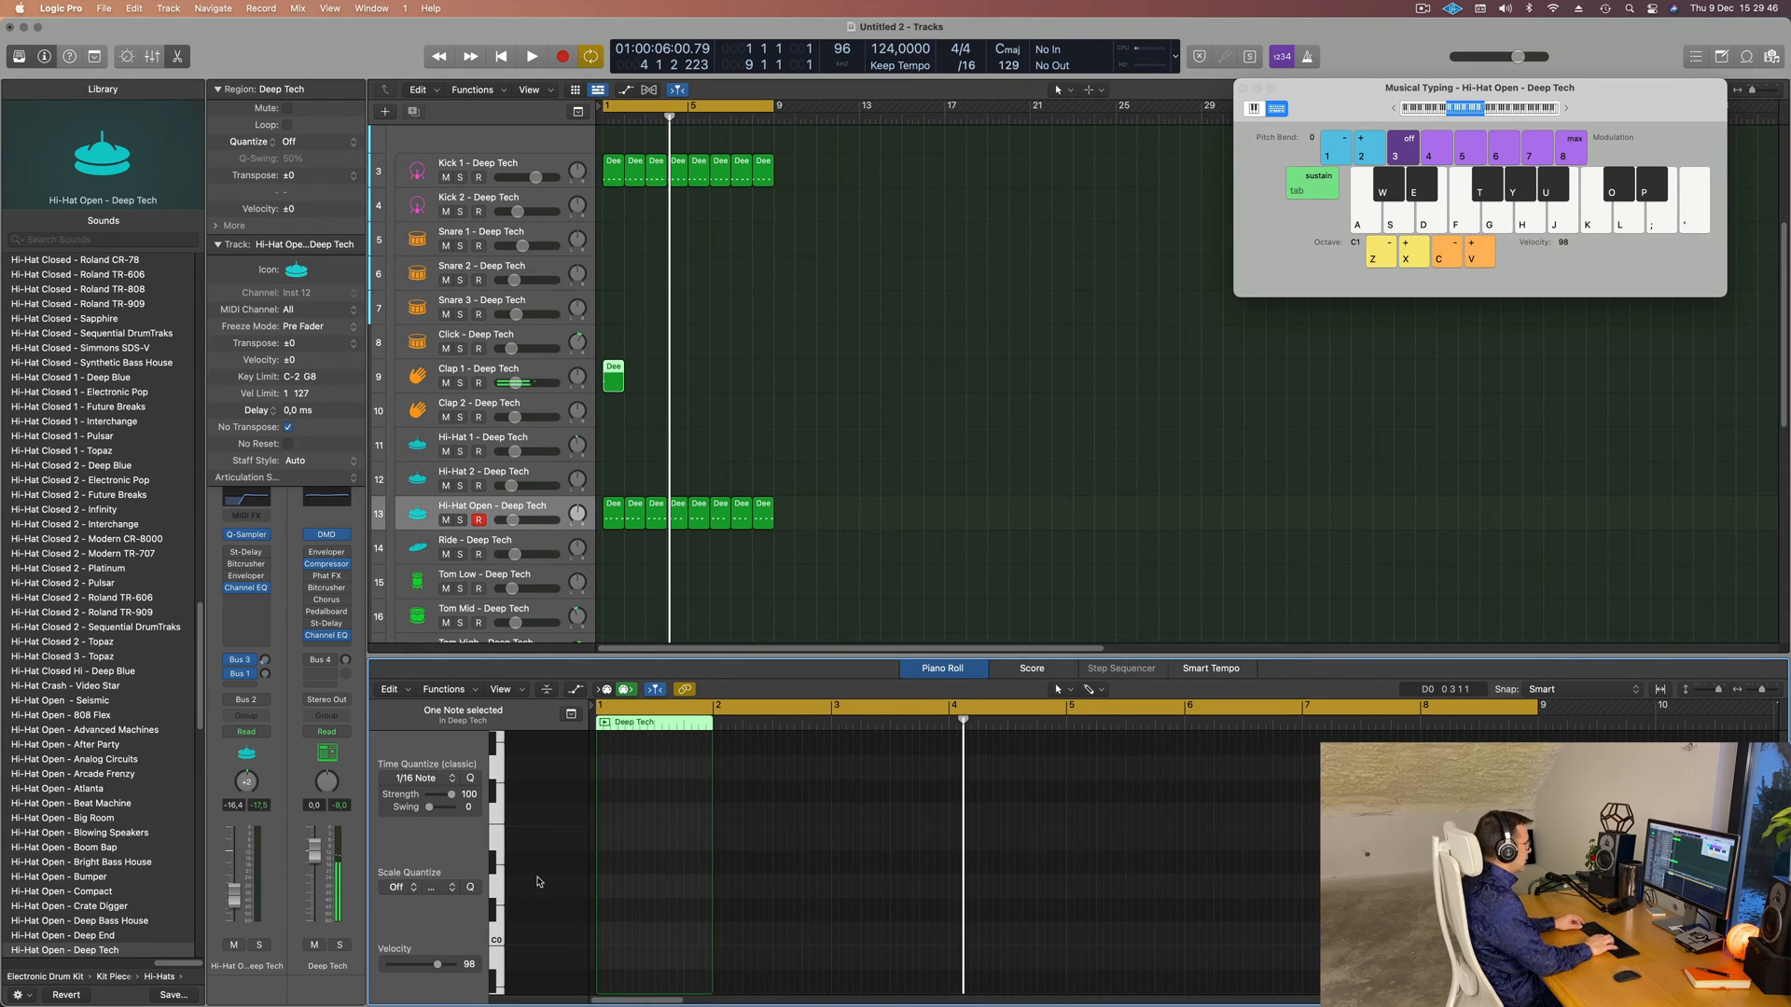
key("space")
key("space")
key("space")
- Select the Clap 1 track, raise its Bus 1 delay send to about -12 dB and replay the loop
left_click(519, 377)
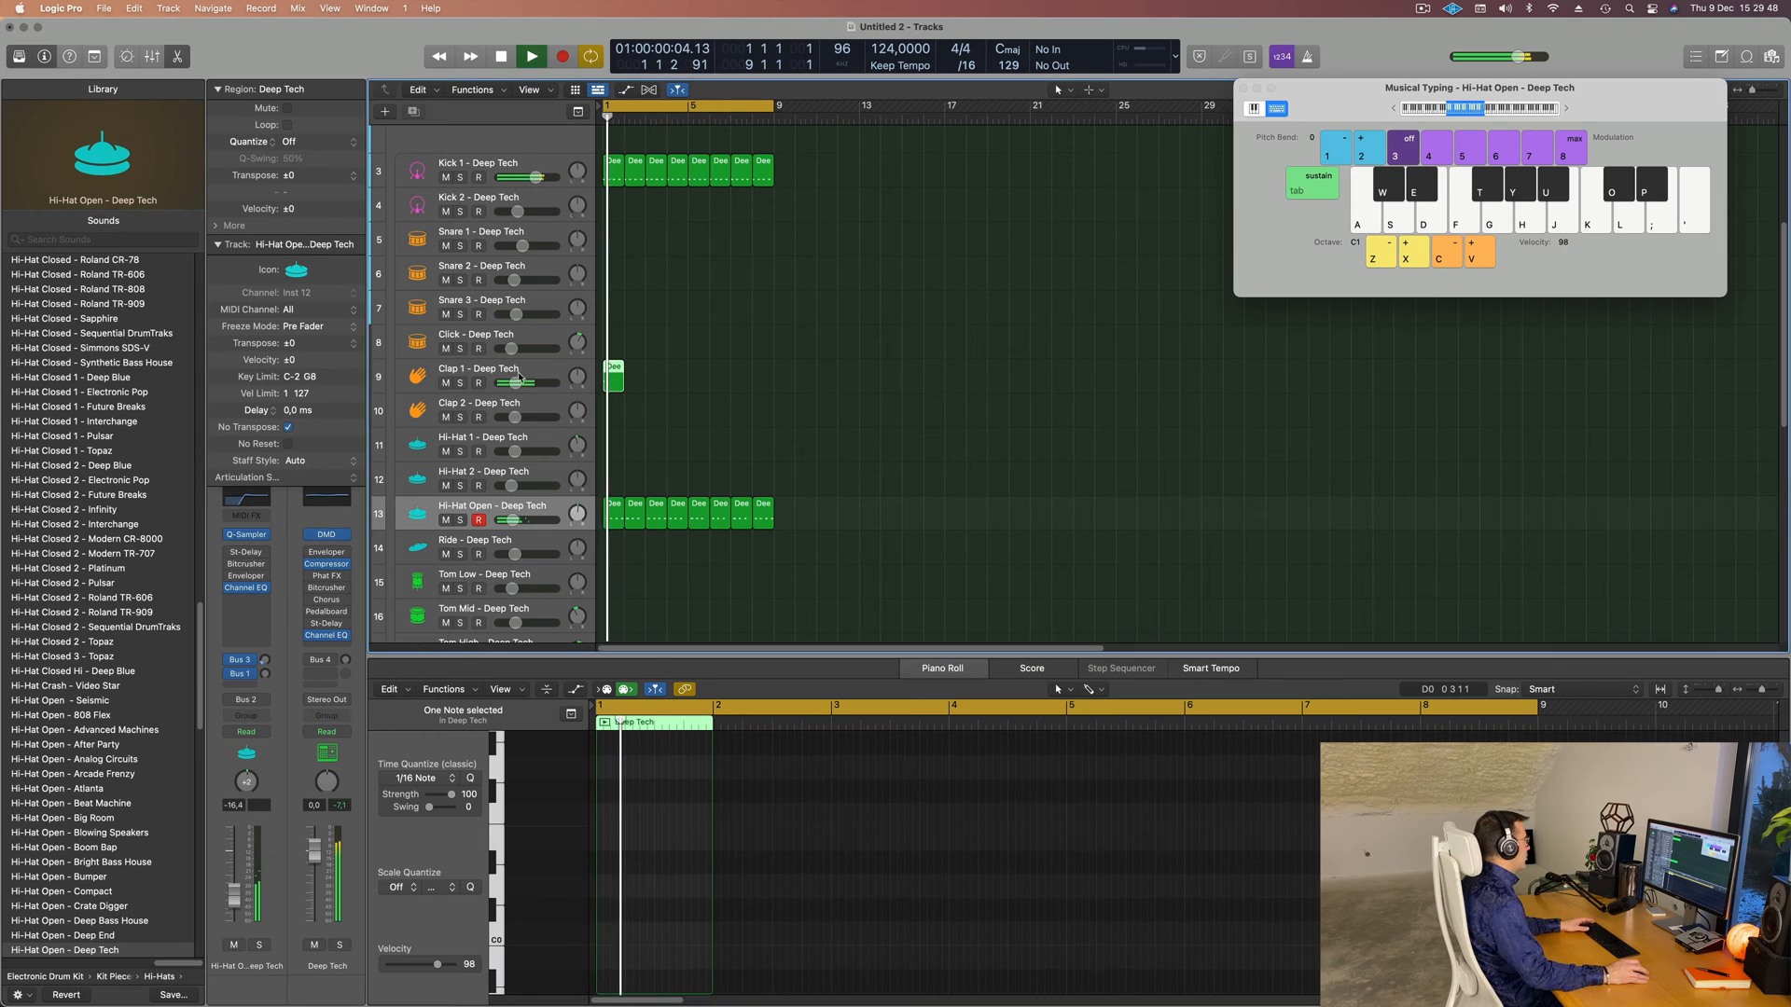
key("space")
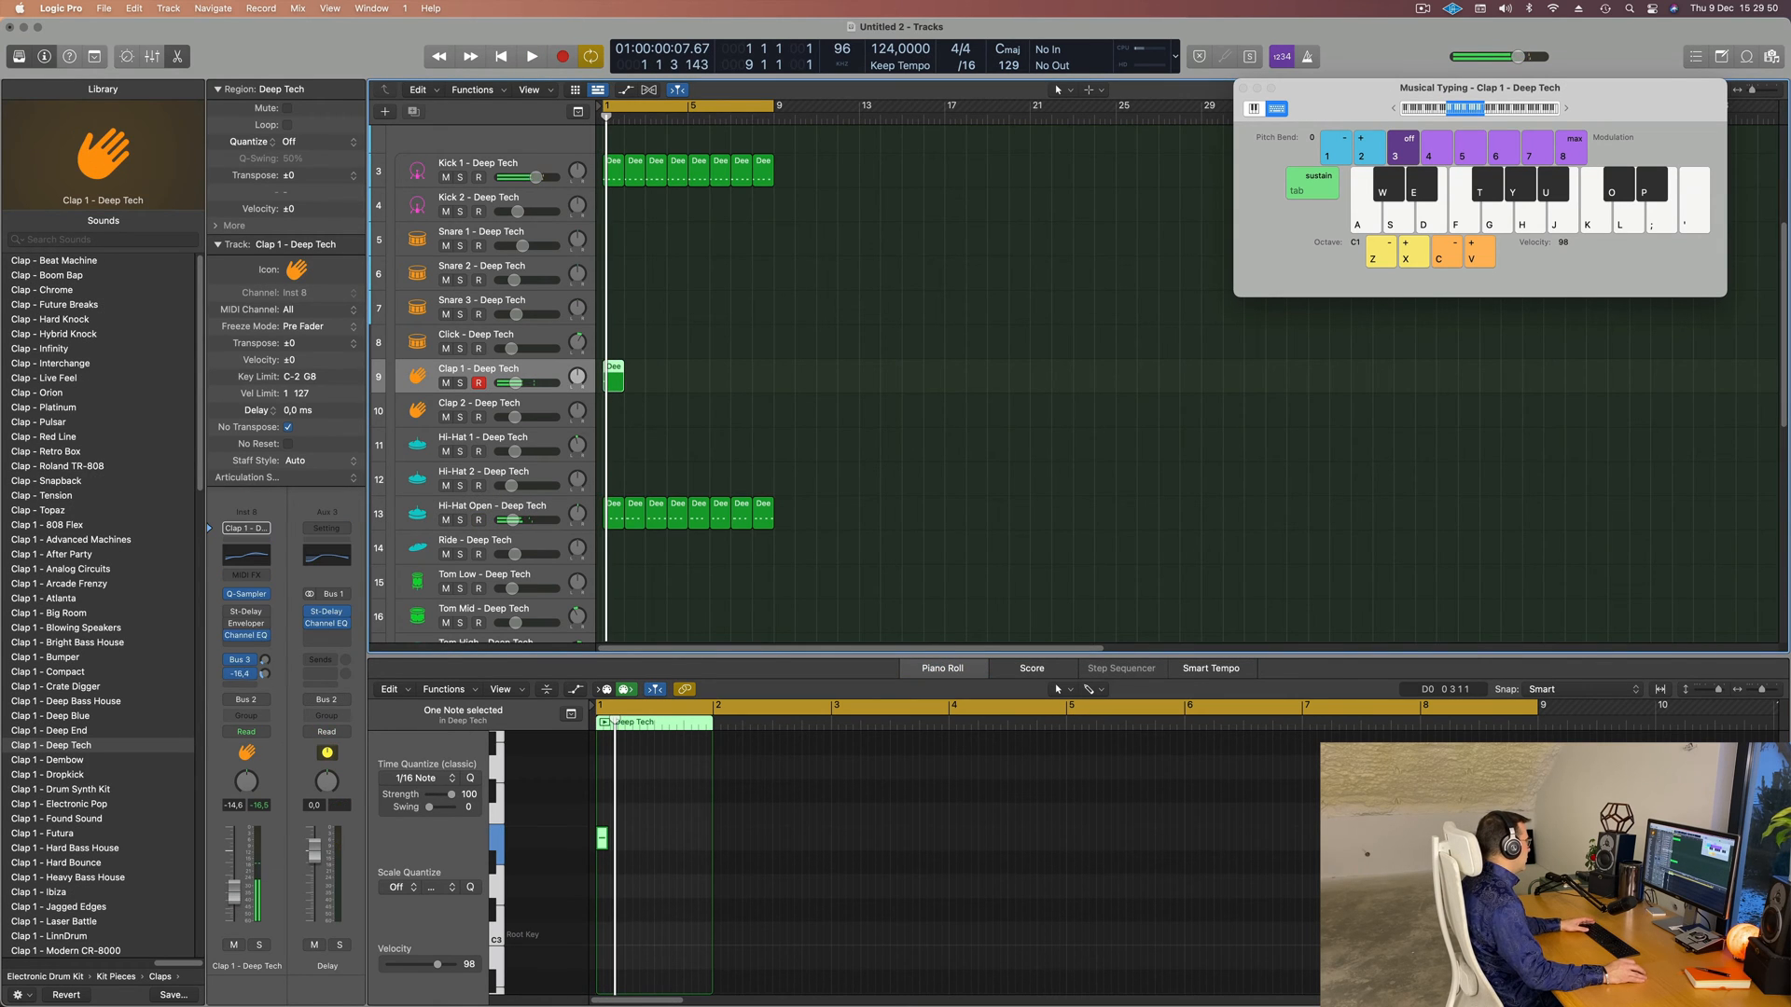
key("space")
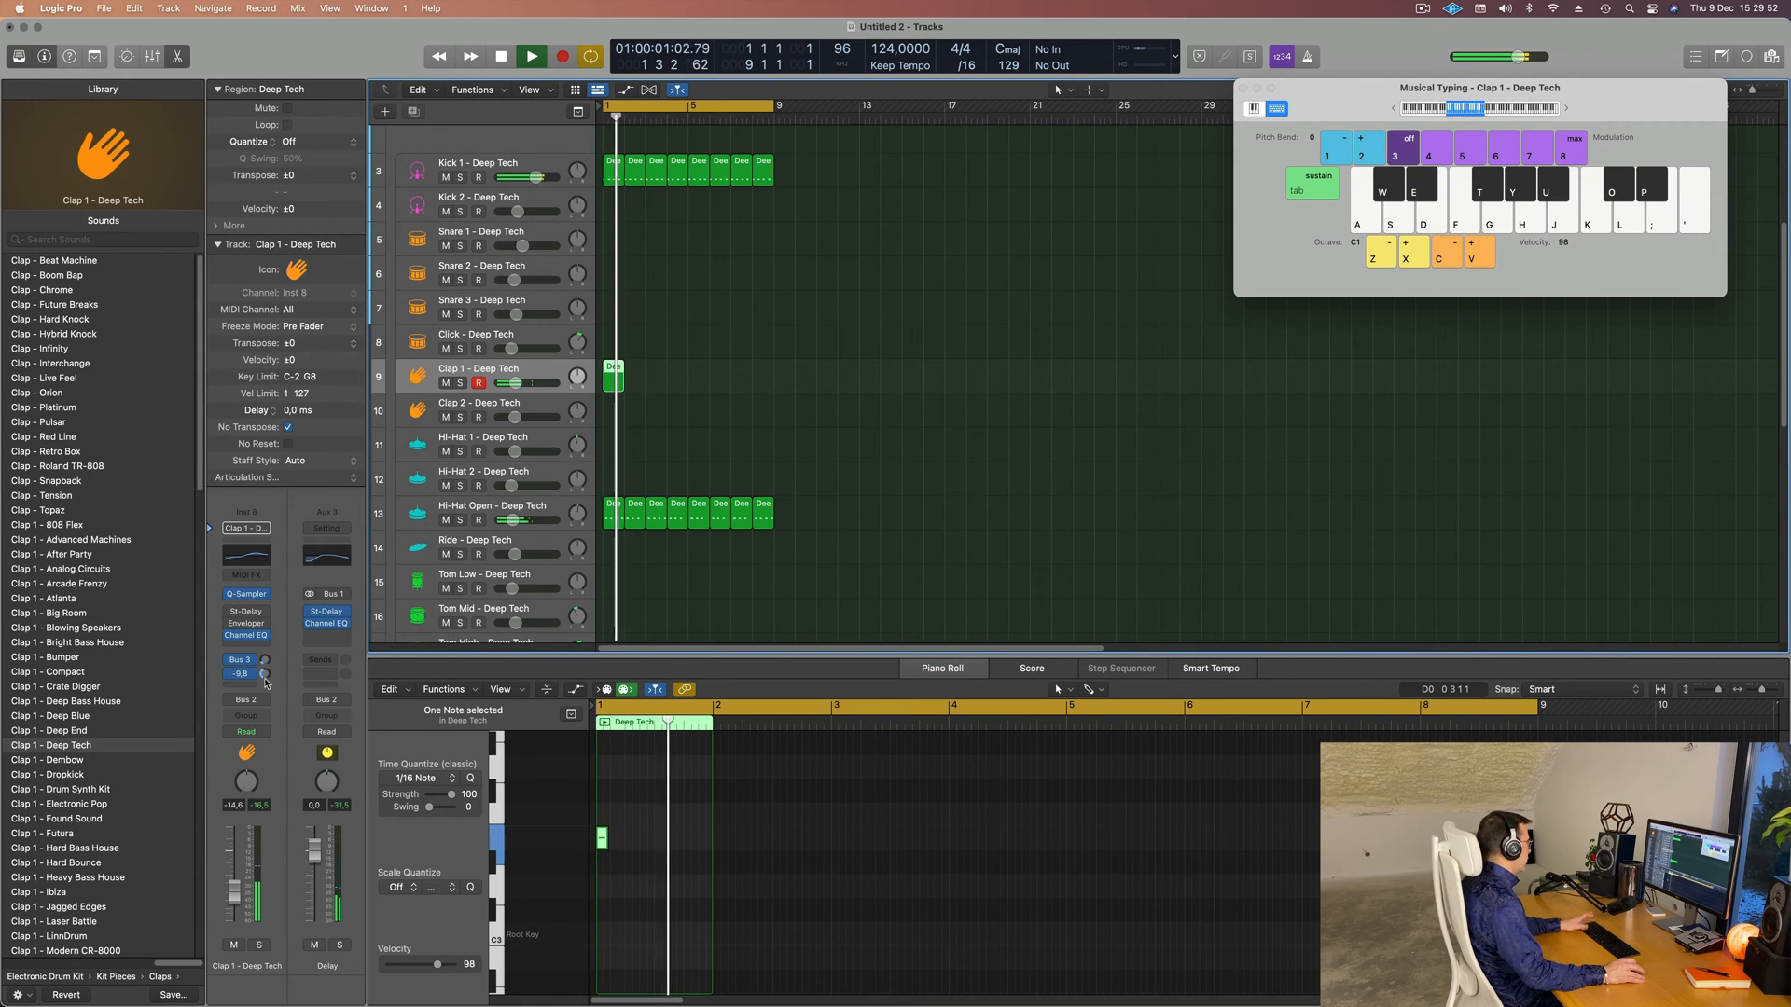
left_click_drag(266, 676, 267, 683)
key("space")
key("space")
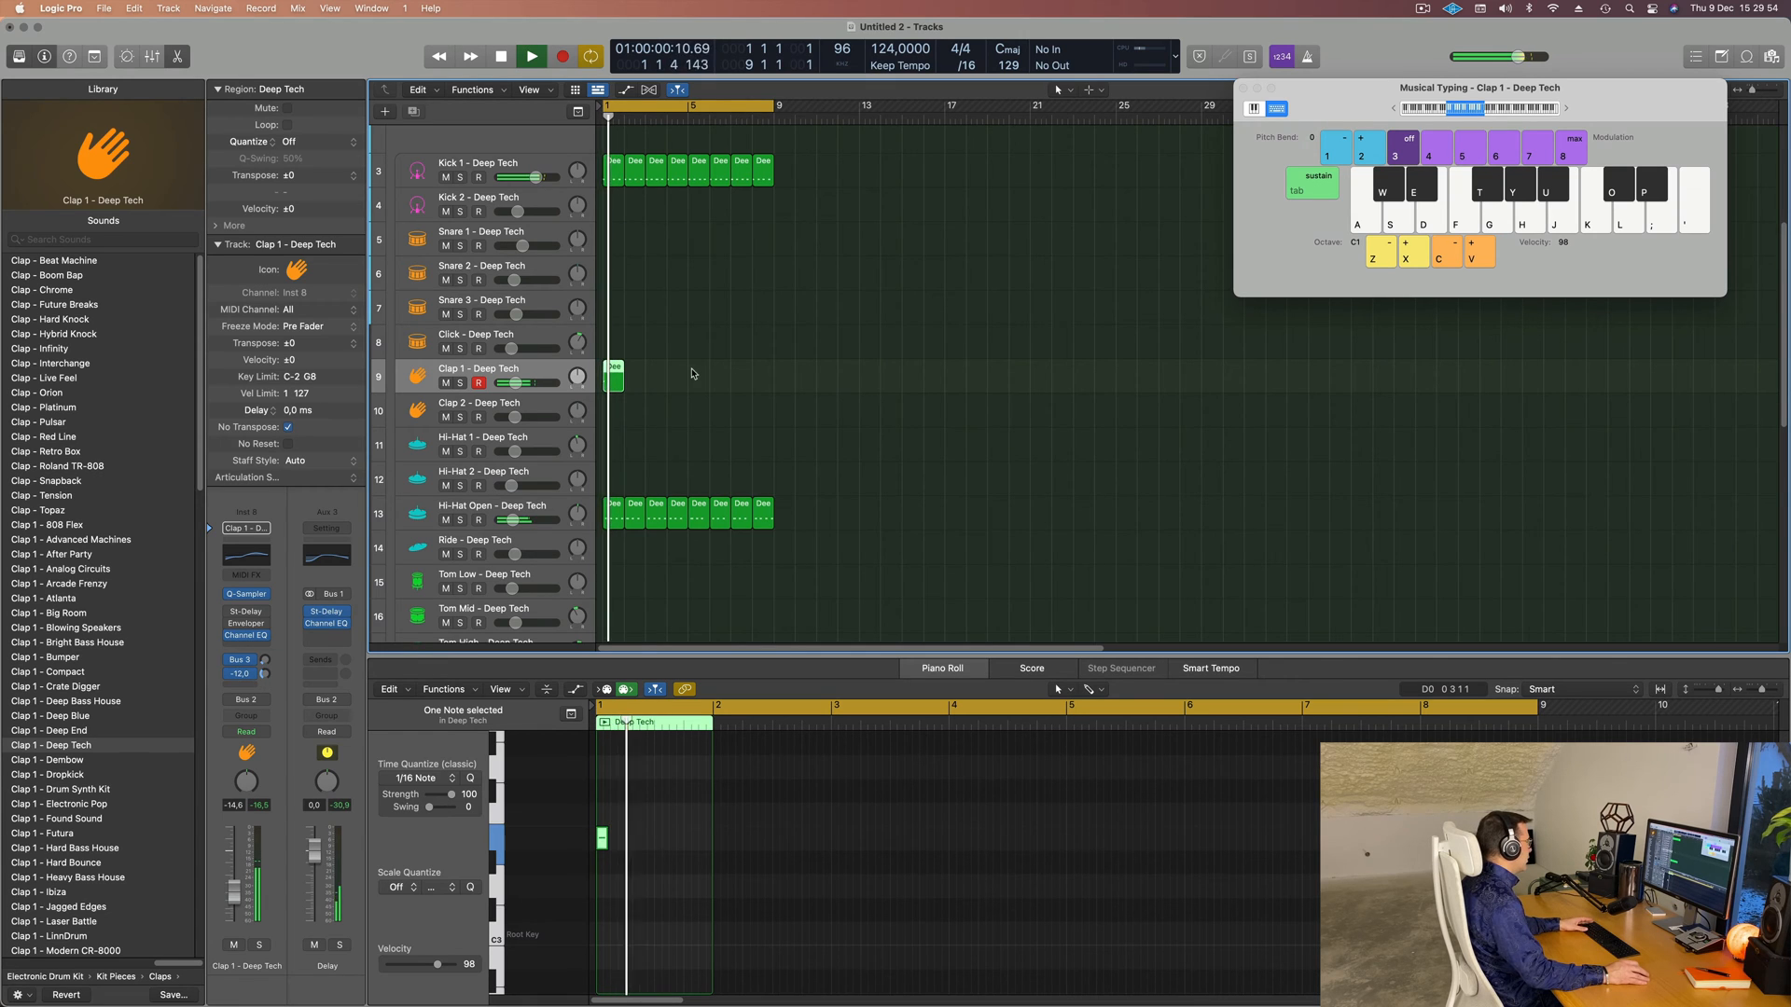
- Repeat the one-bar Clap 1 region seven times to fill the eight-bar loop
left_click_drag(735, 352, 619, 413)
key("super+r")
key("super+r")
key("super+r")
key("super+r")
key("super+r")
key("super+r")
key("super+r")
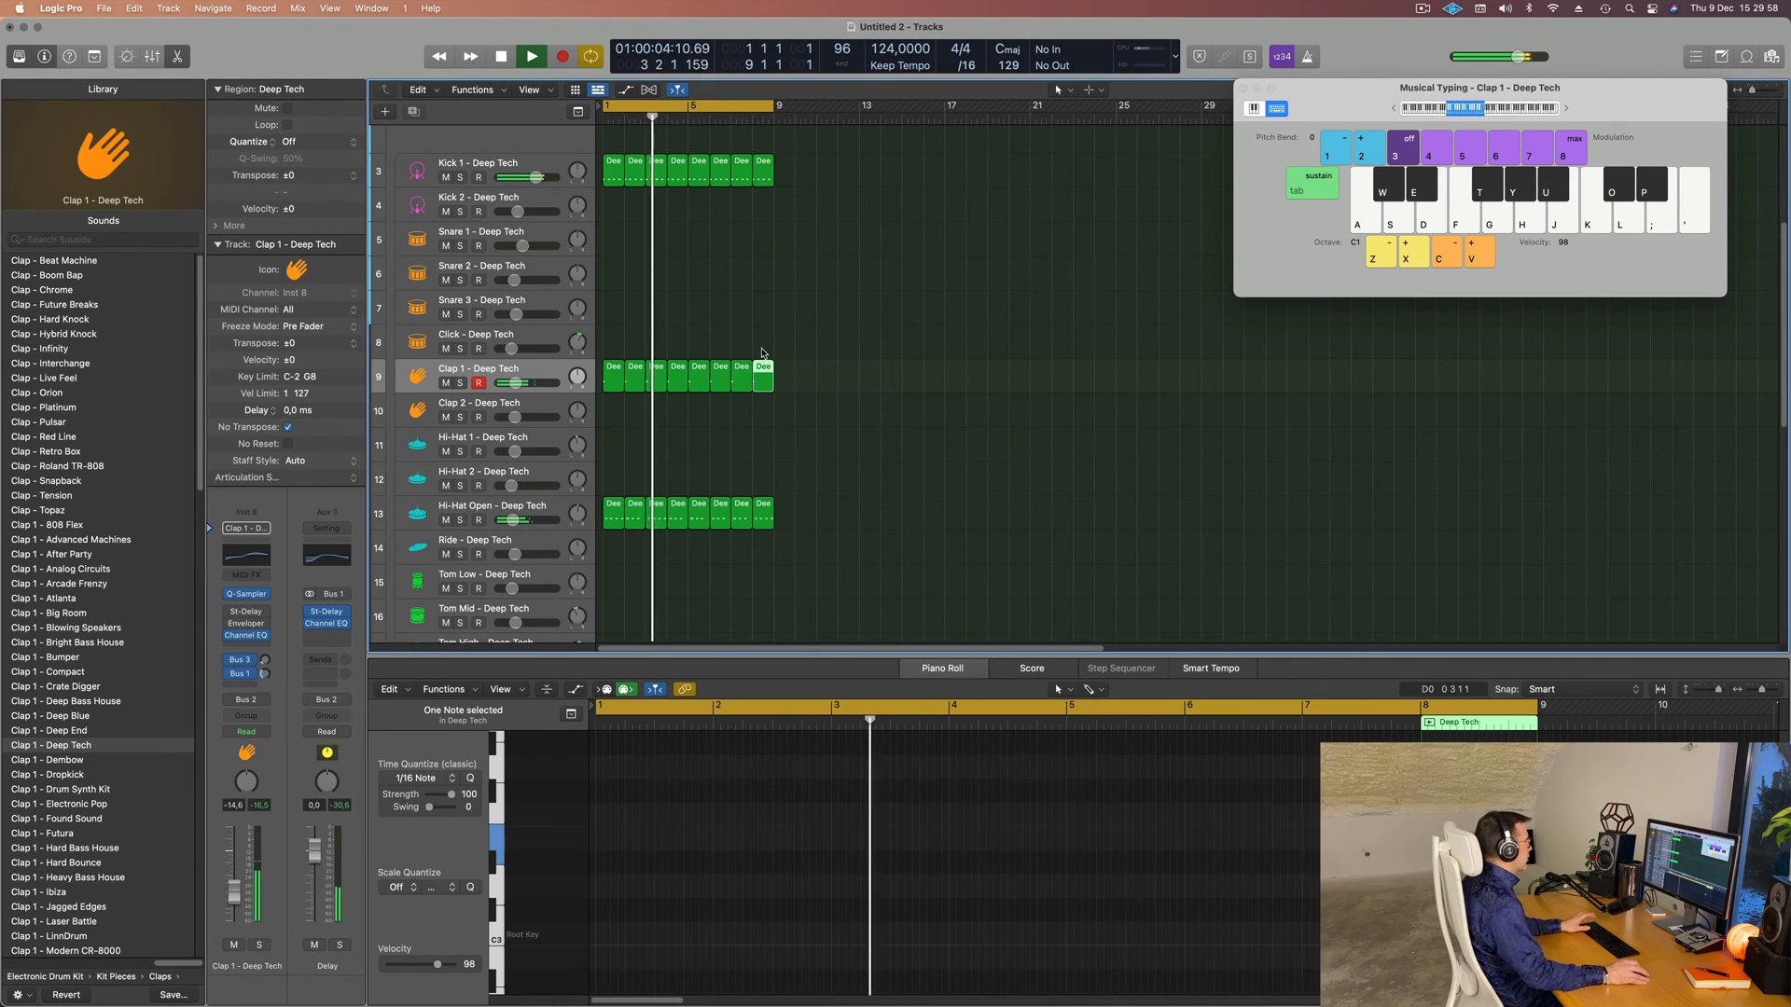
left_click(662, 309)
- Restart the loop and lower the Clap 1 track volume to about -17.6 dB
left_click(549, 375)
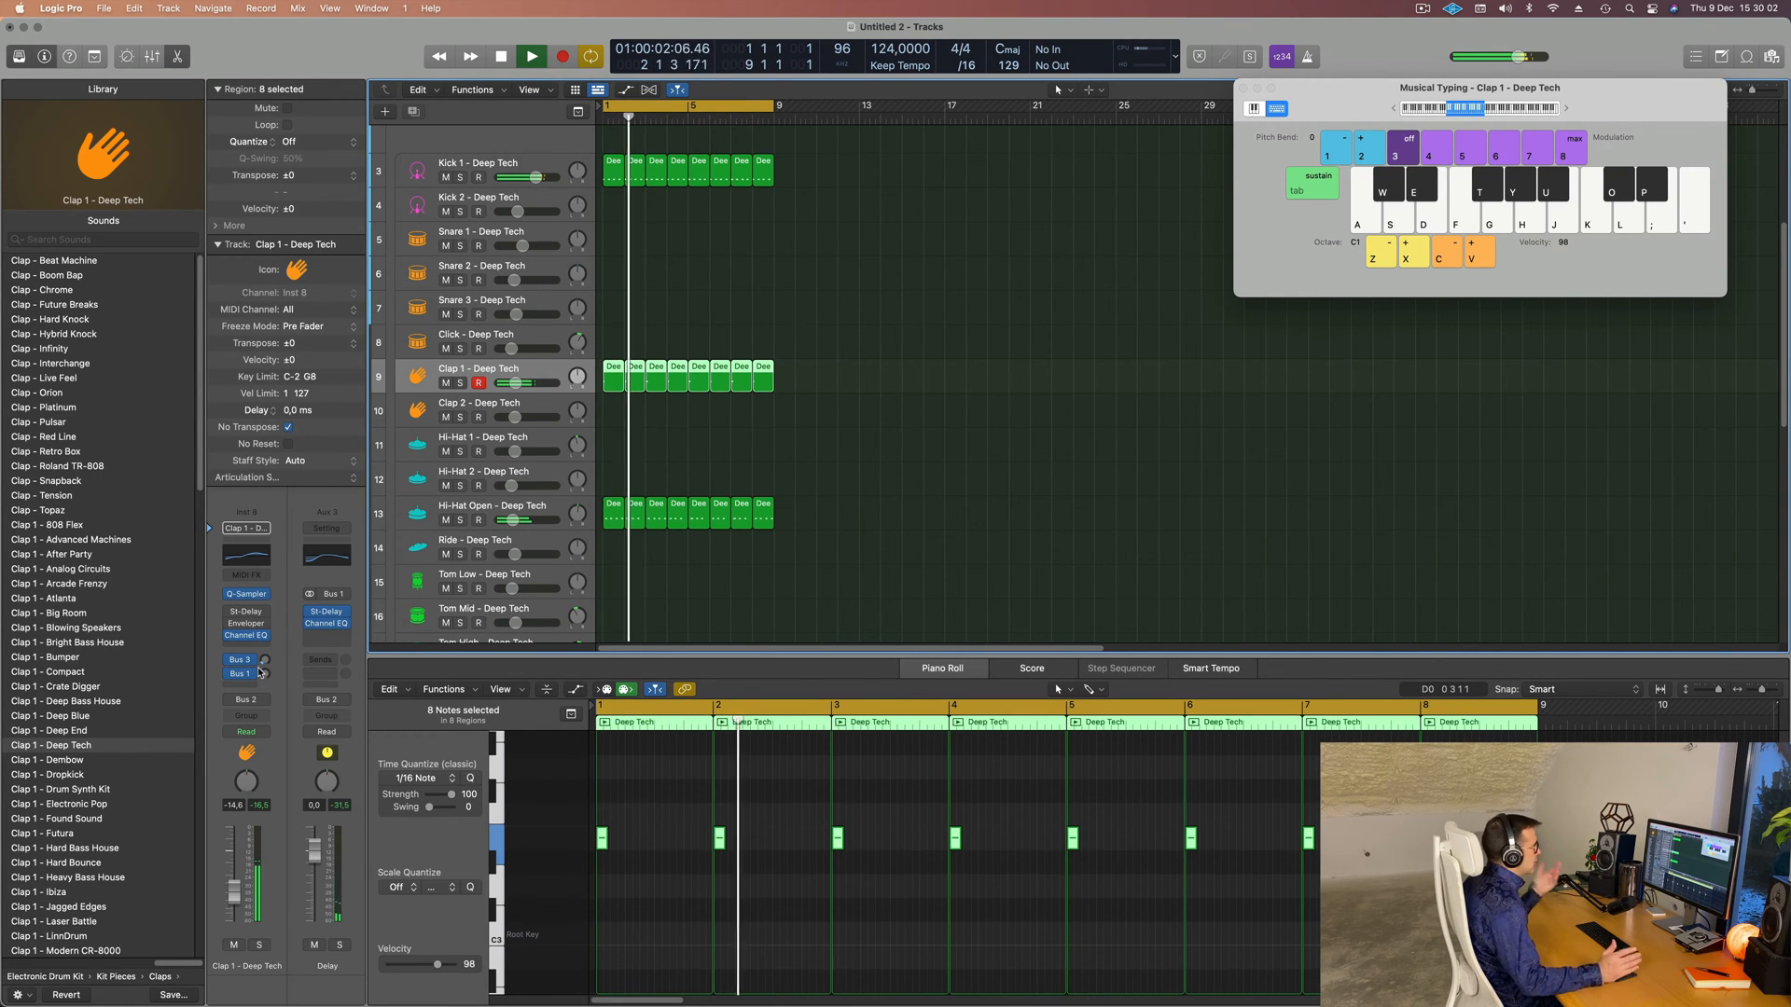
scroll(709, 404, "down", 1)
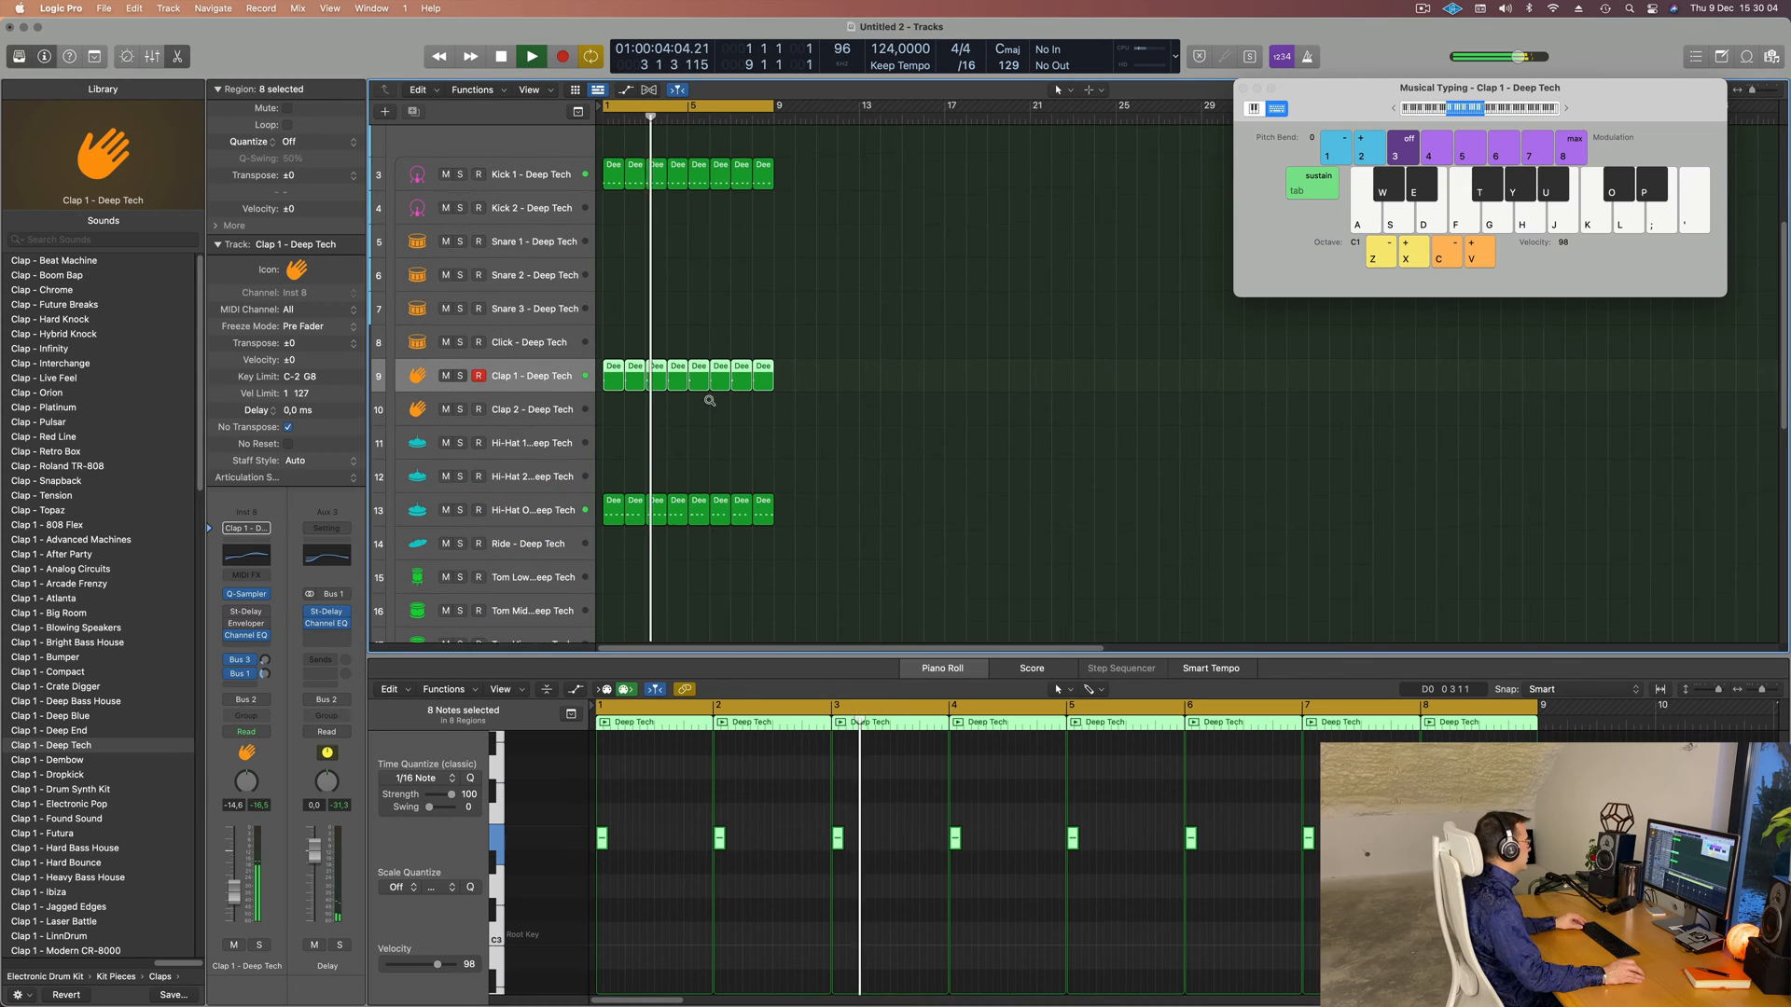
key("Return")
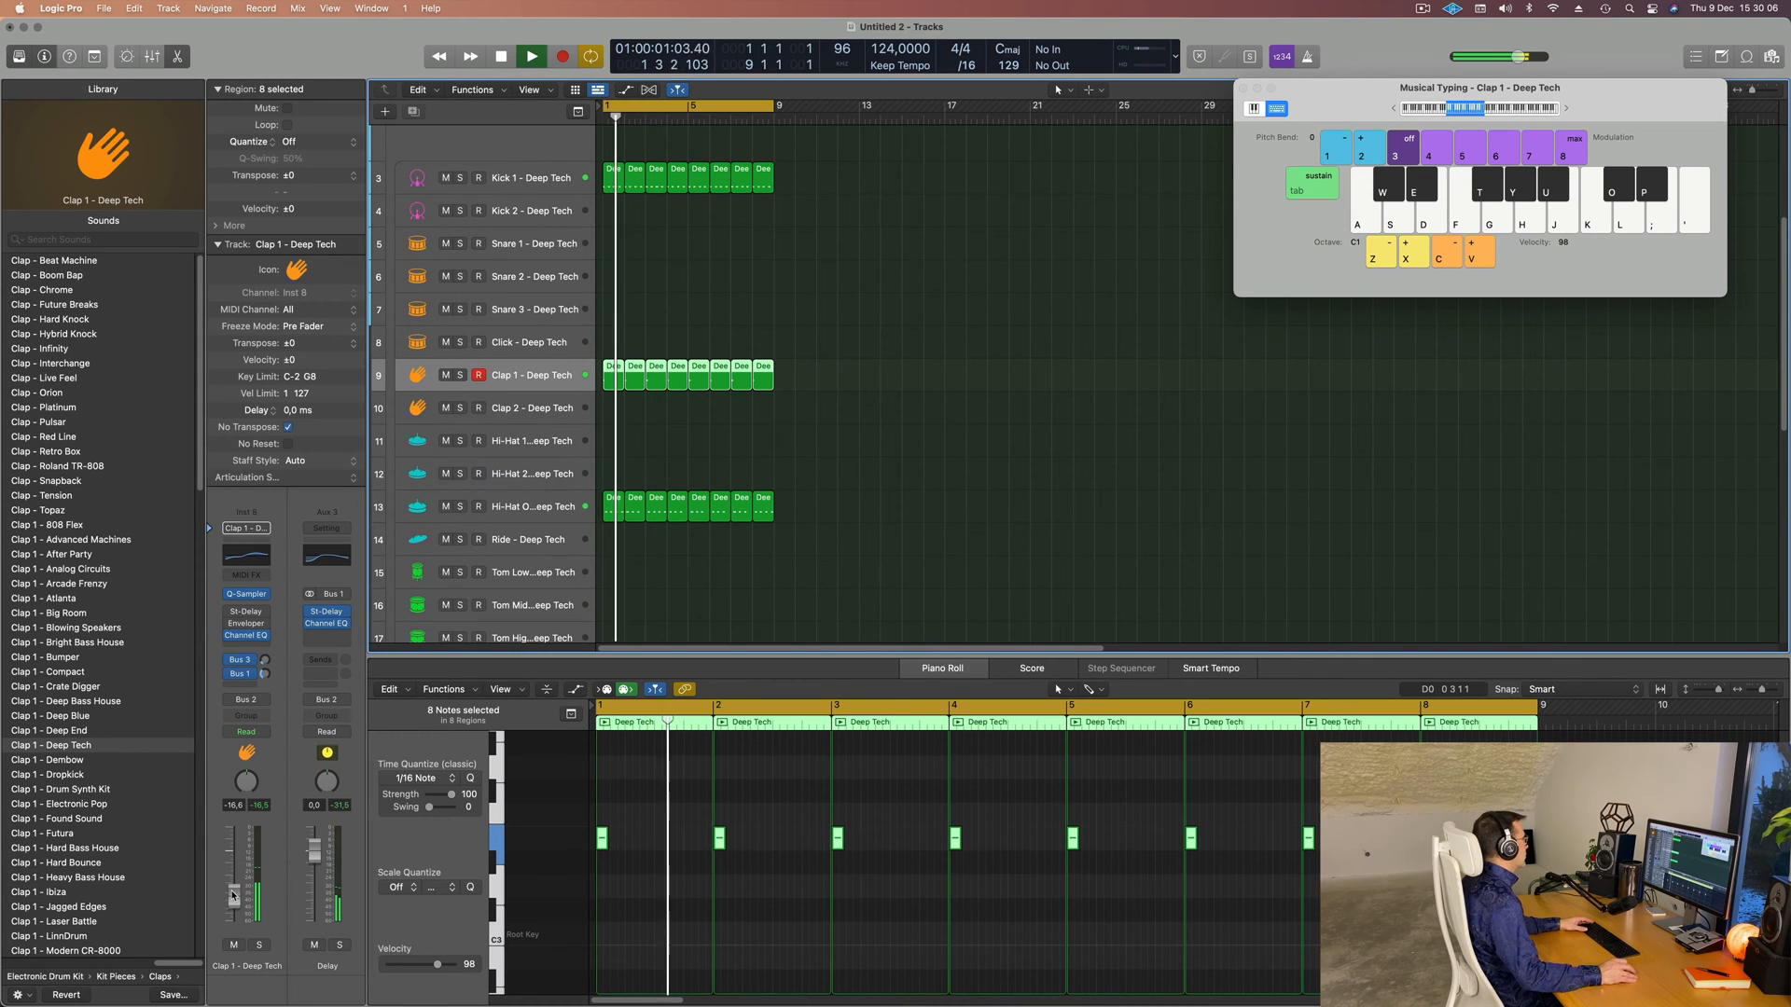
left_click_drag(232, 894, 232, 901)
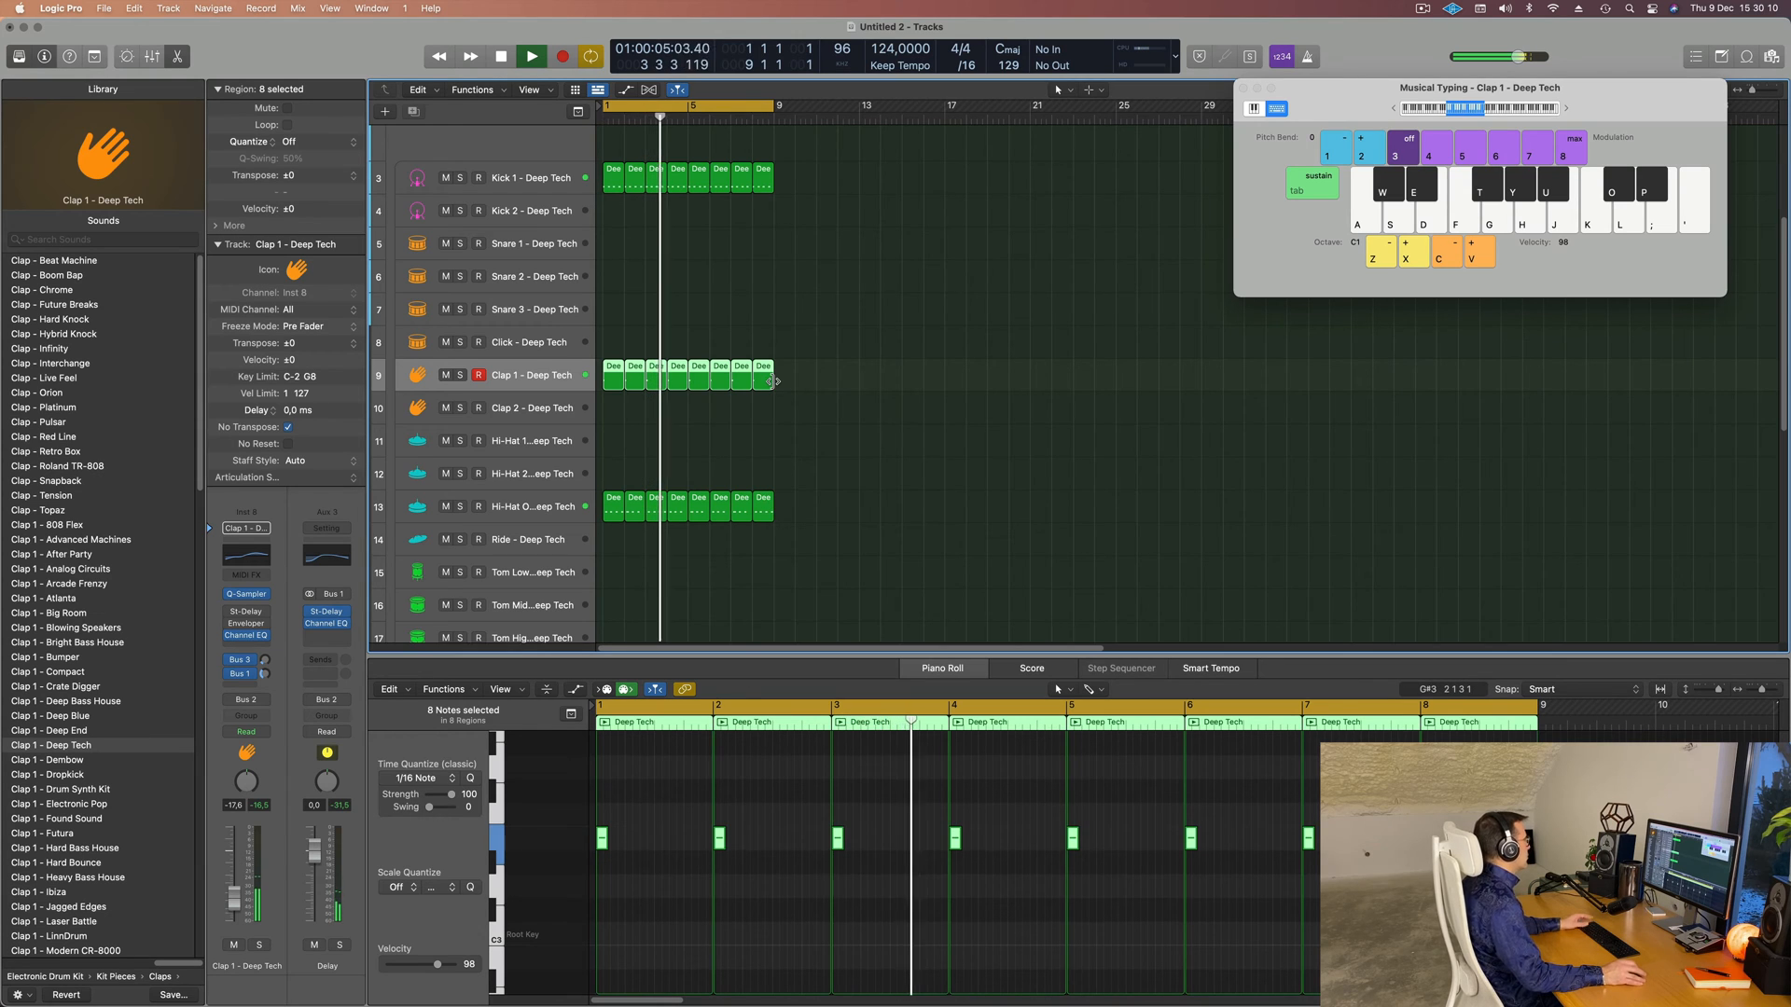
left_click(784, 450)
- Copy the first one-bar Clap 1 region to bar 1 of the Block track and play the loop
scroll(782, 447, "down", 5)
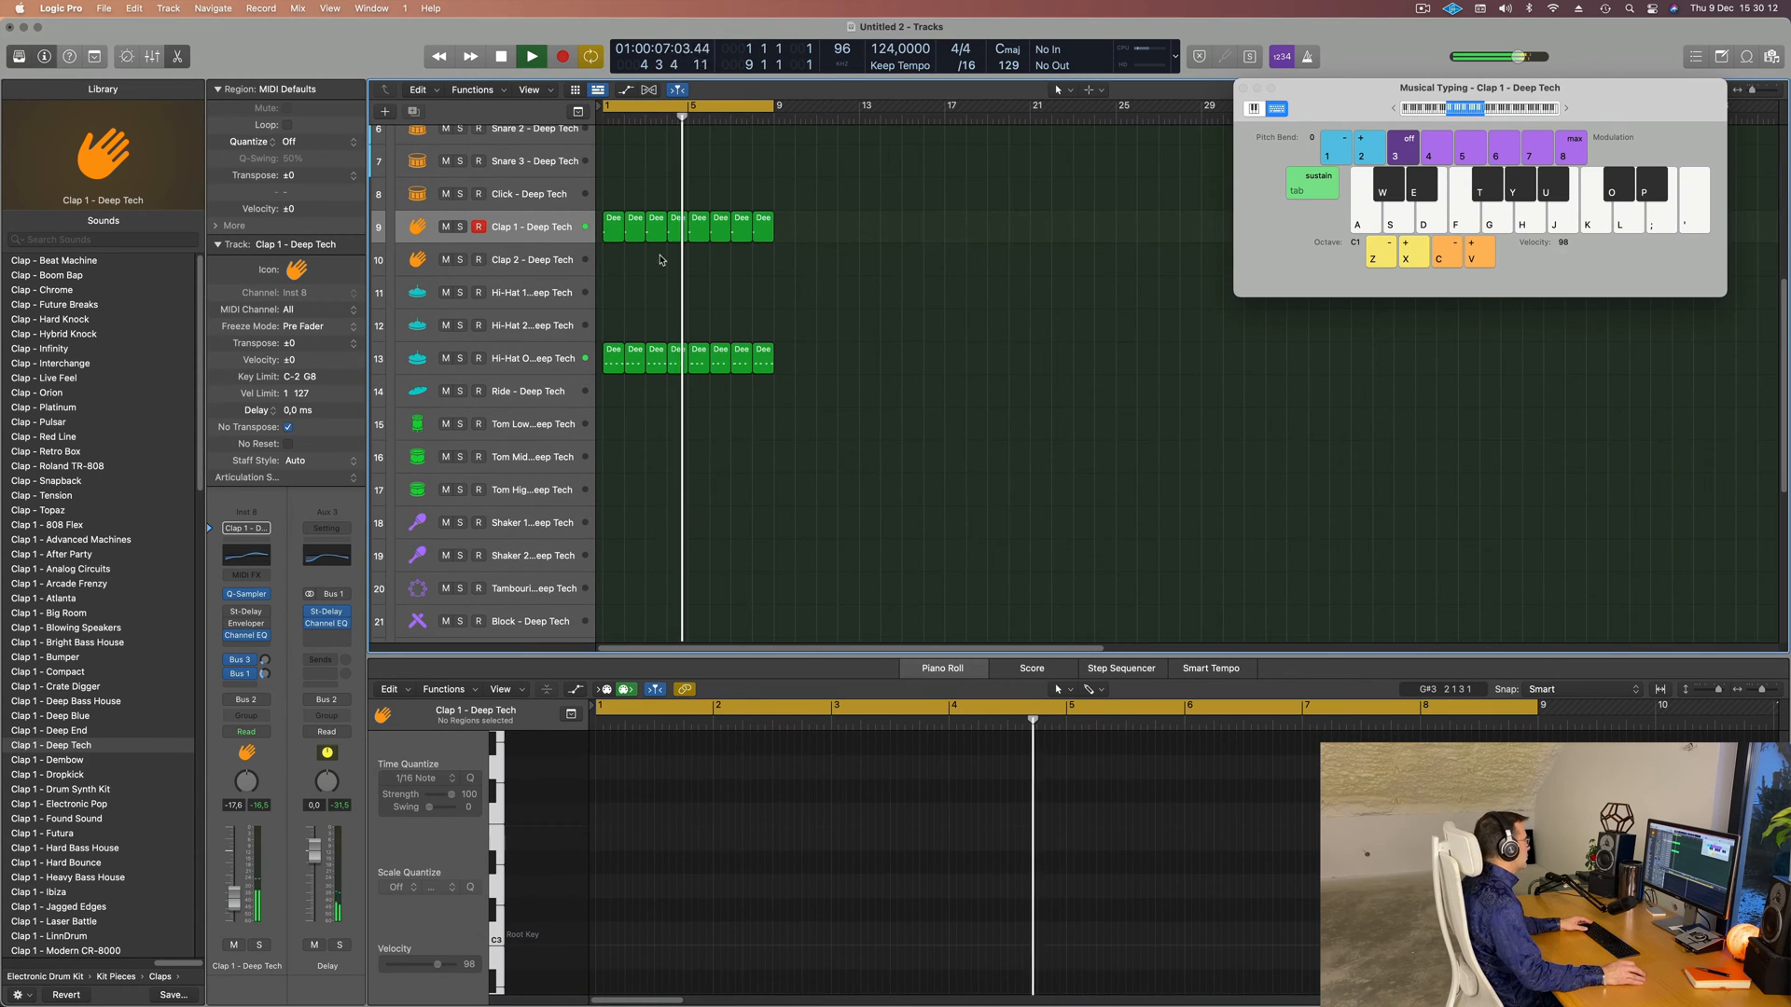
left_click(613, 357)
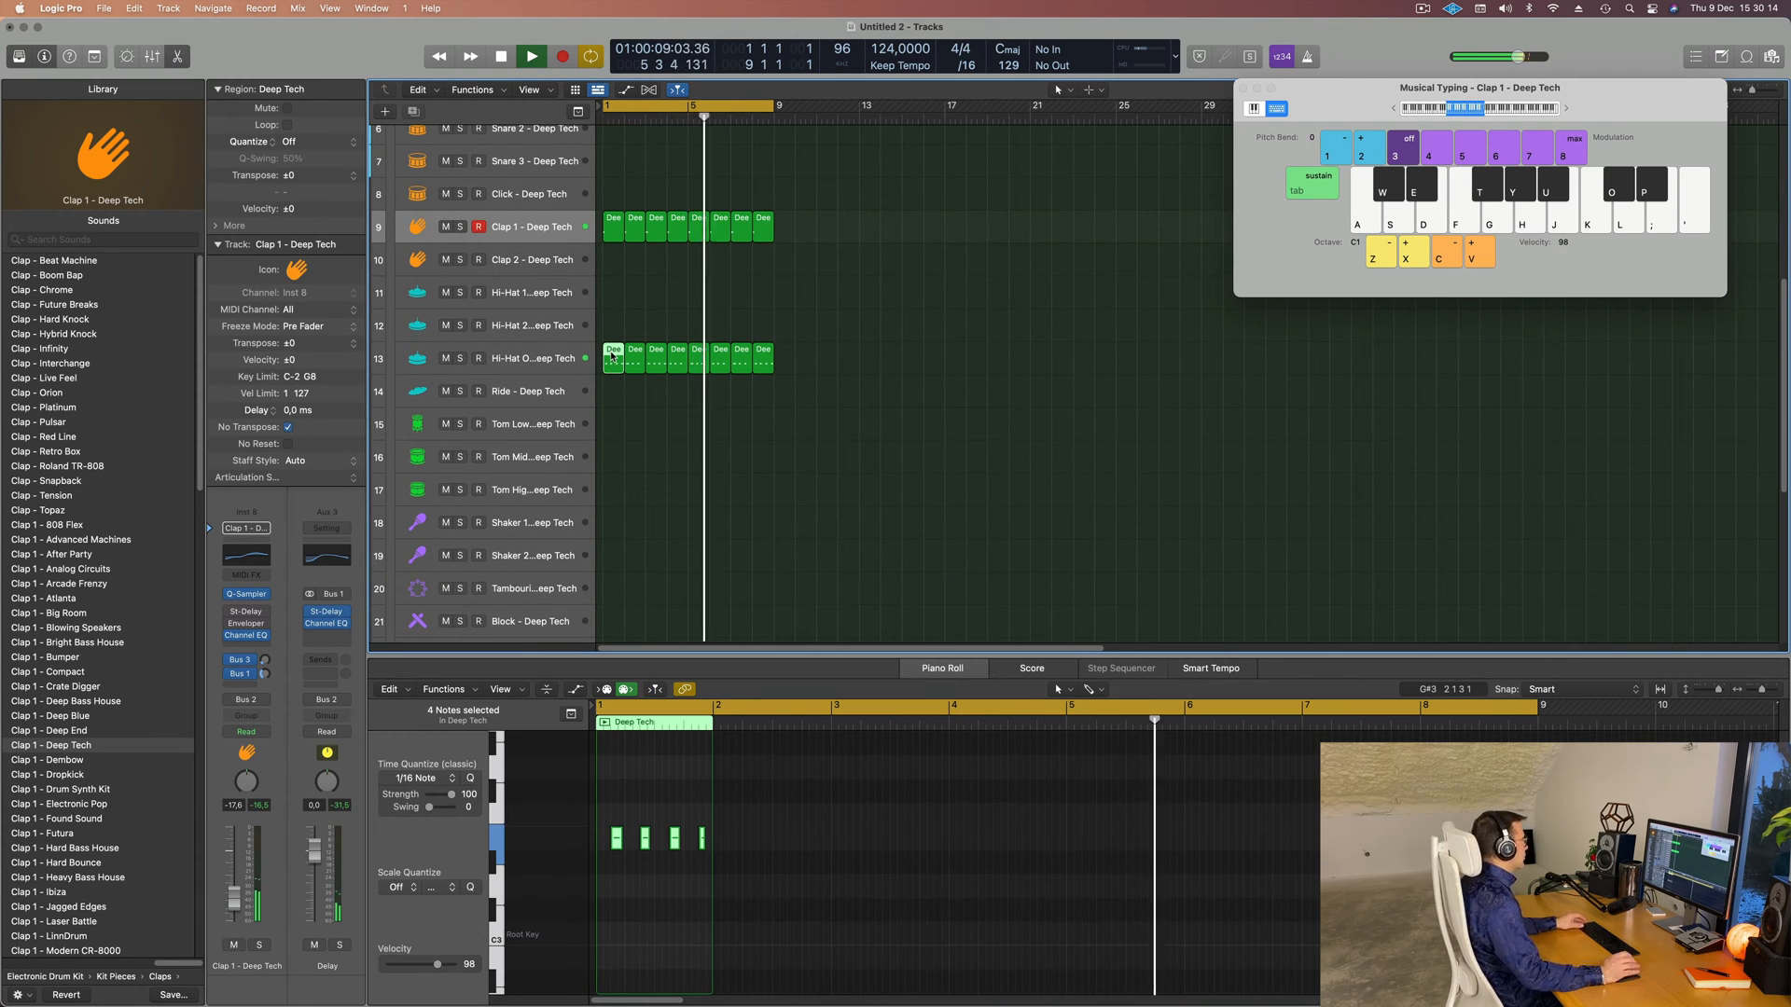
scroll(630, 411, "down", 3)
scroll(636, 419, "down", 2)
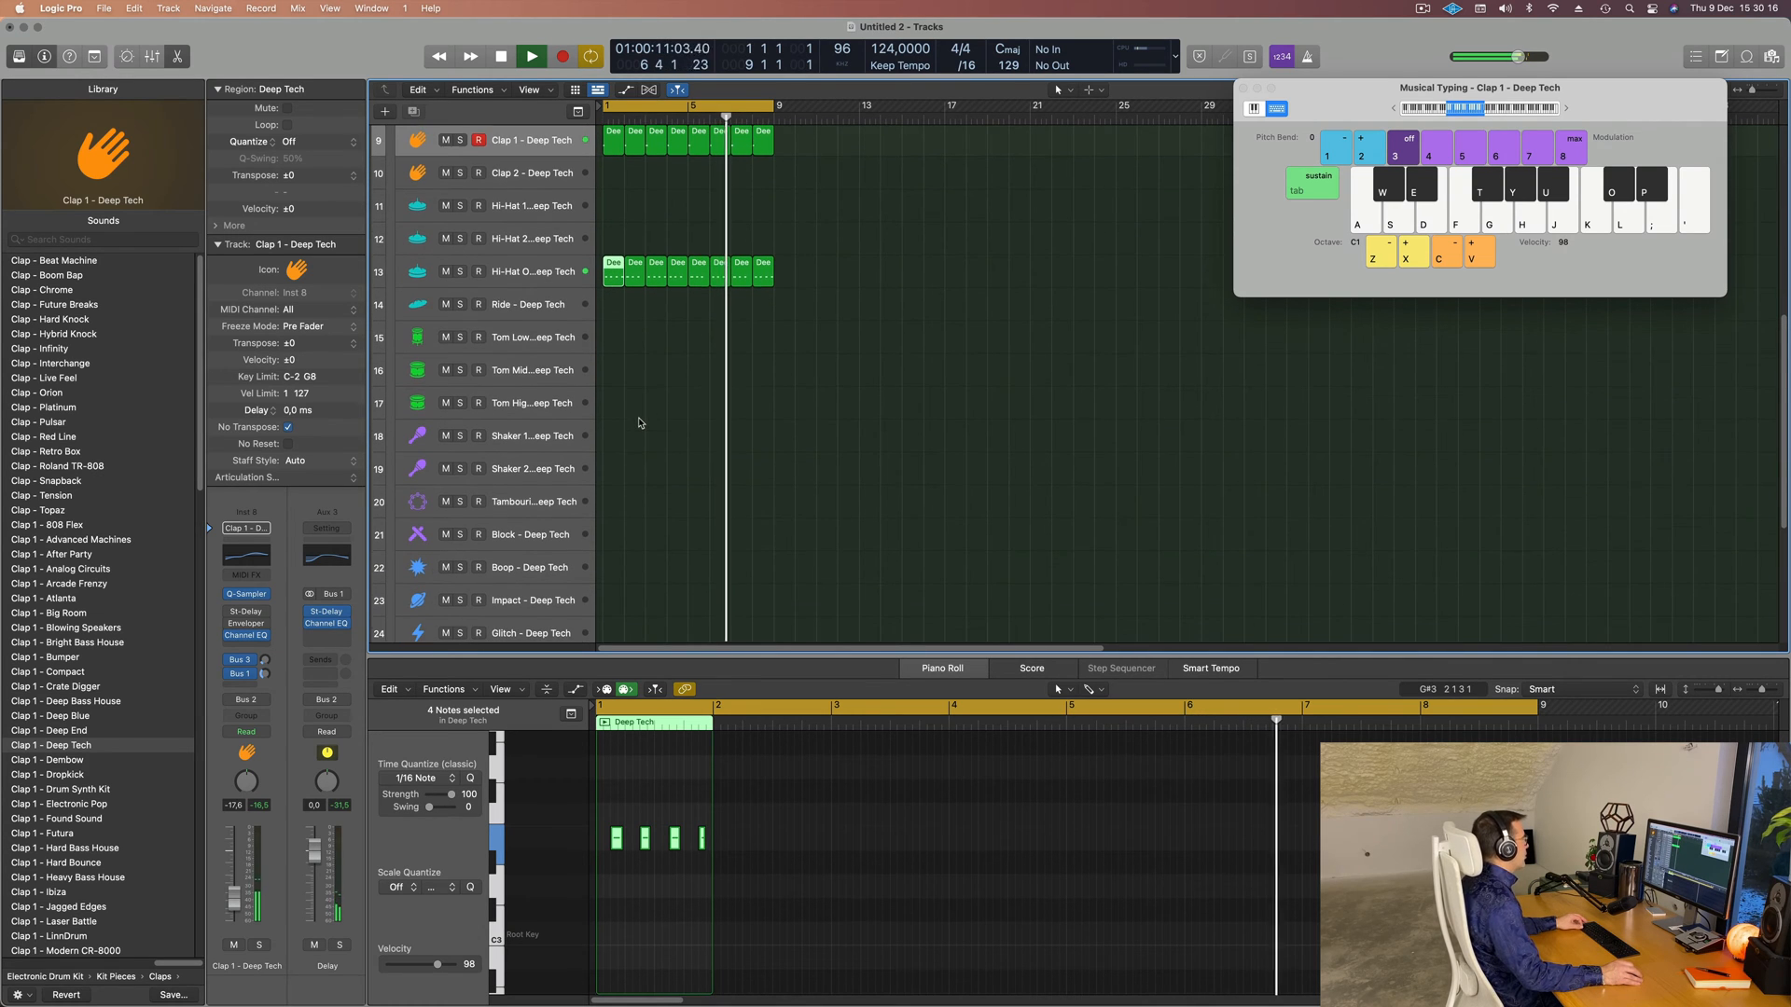
scroll(684, 367, "down", 2)
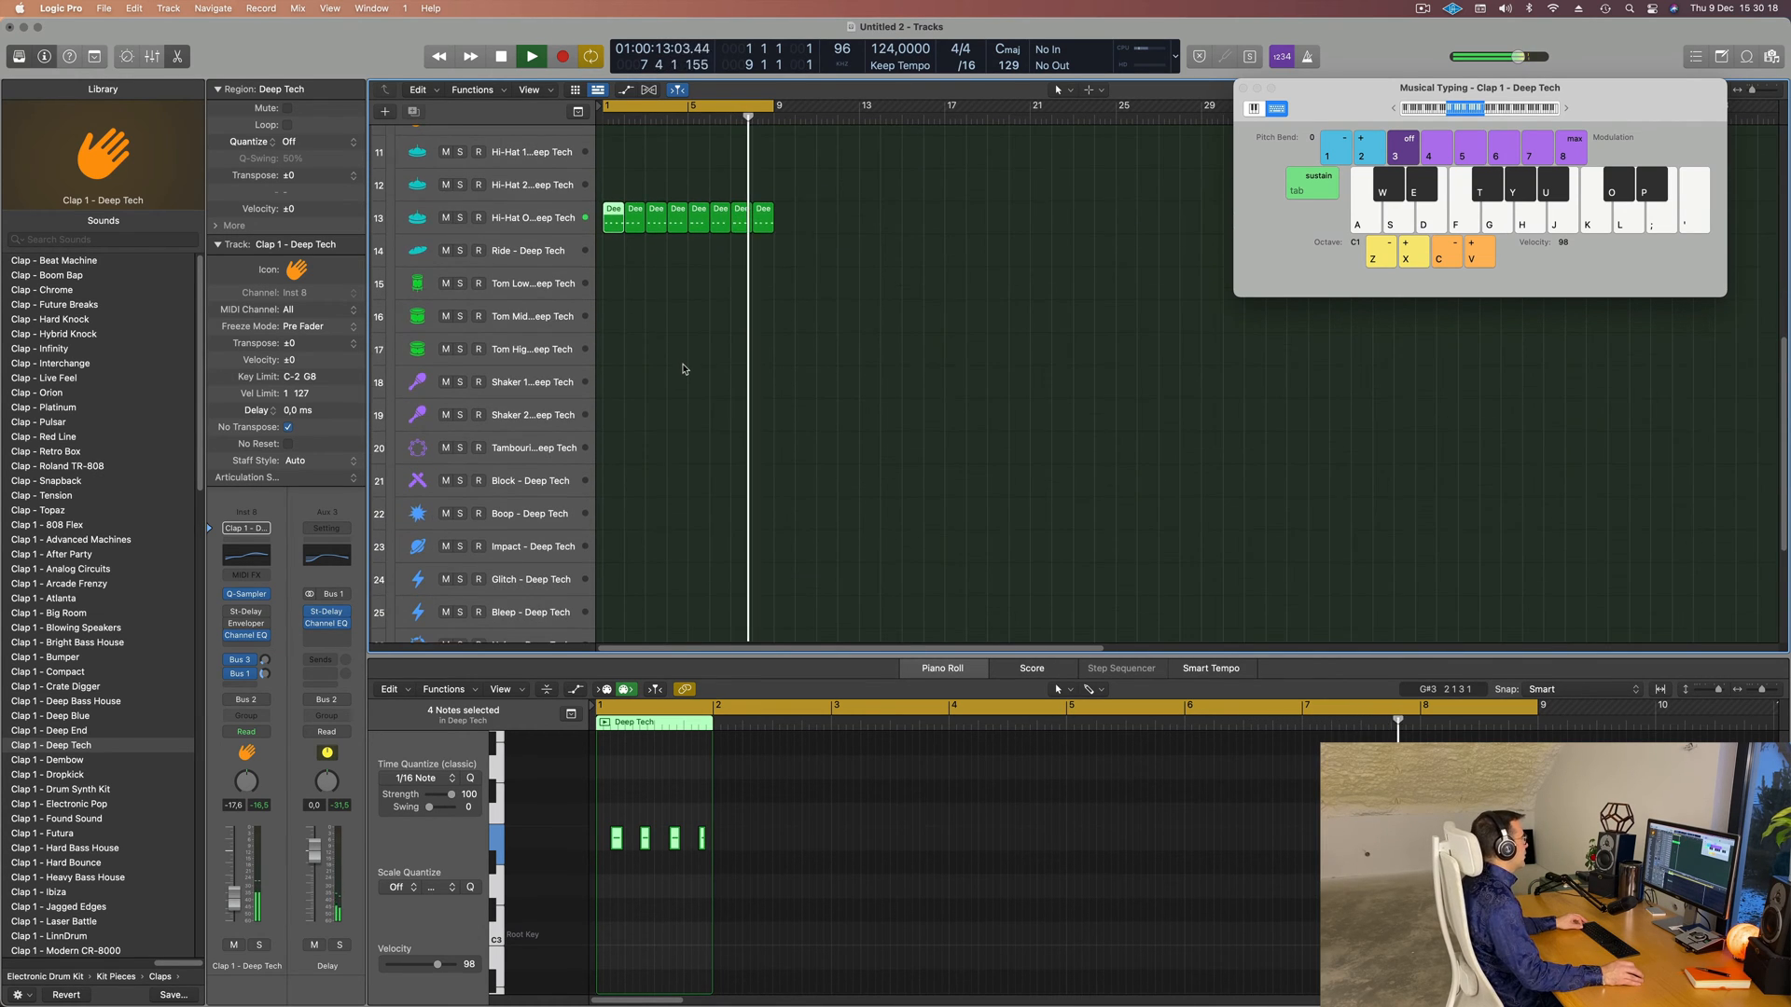
scroll(687, 365, "up", 2)
scroll(686, 365, "down", 1)
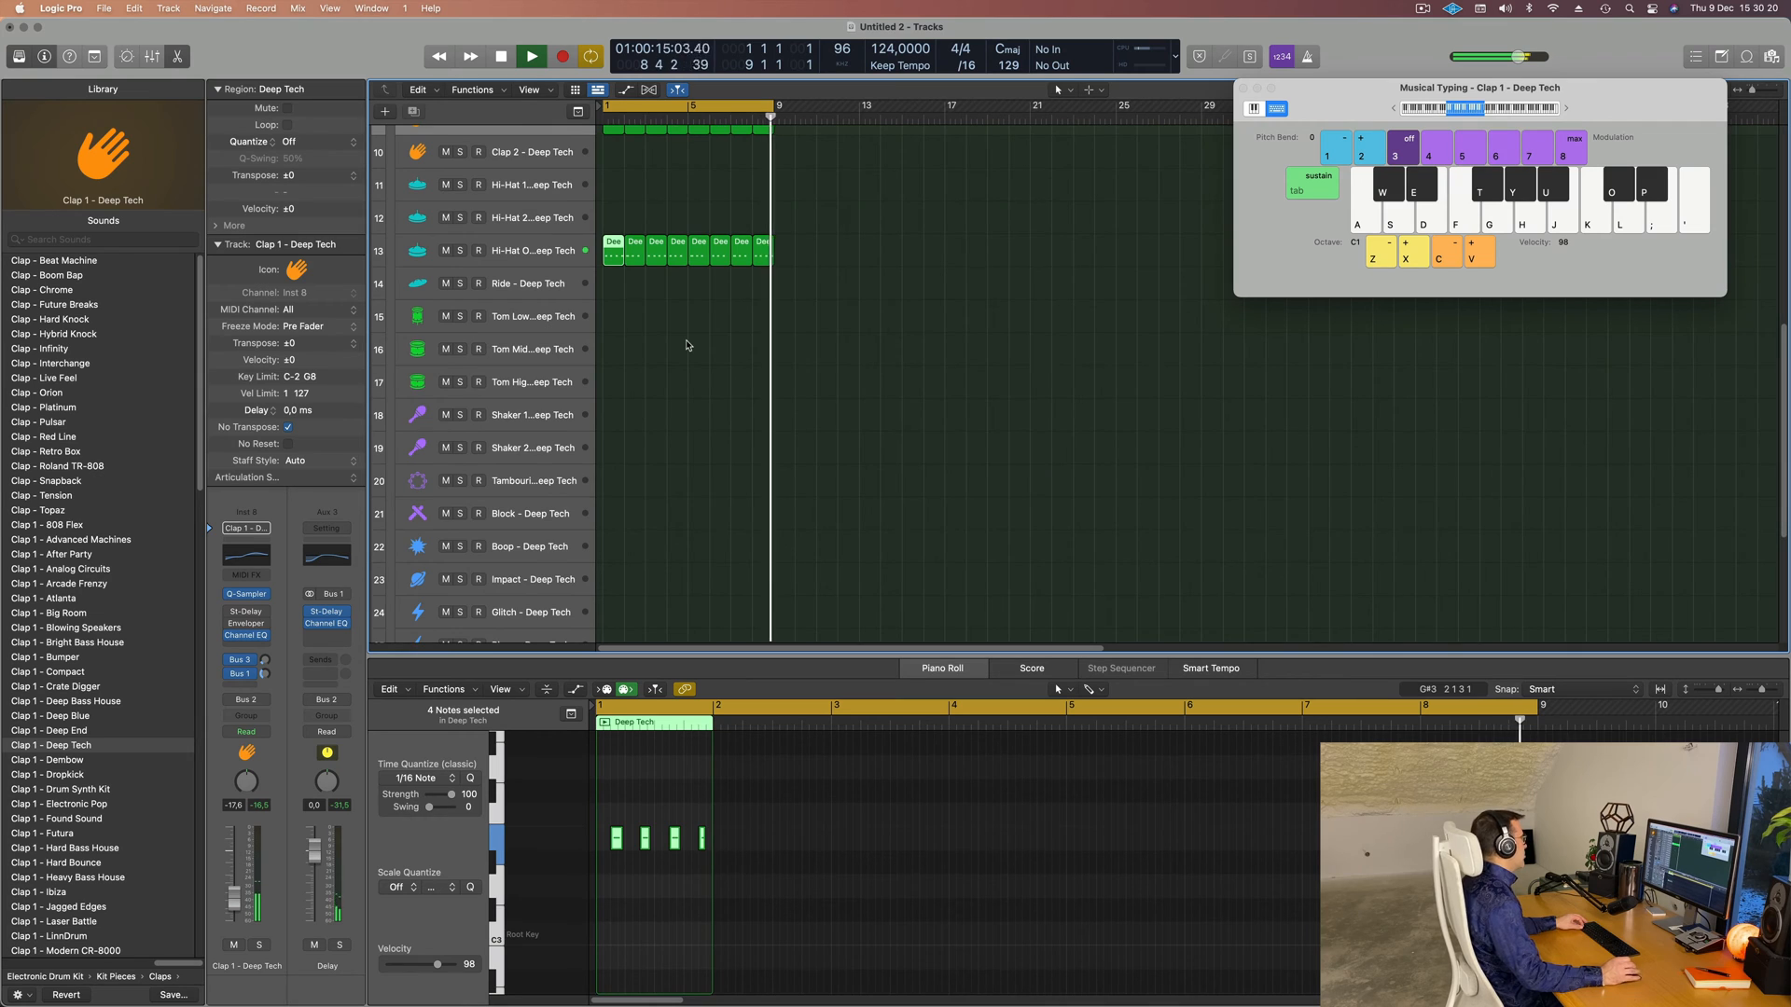
scroll(686, 328, "up", 5)
left_click(612, 218)
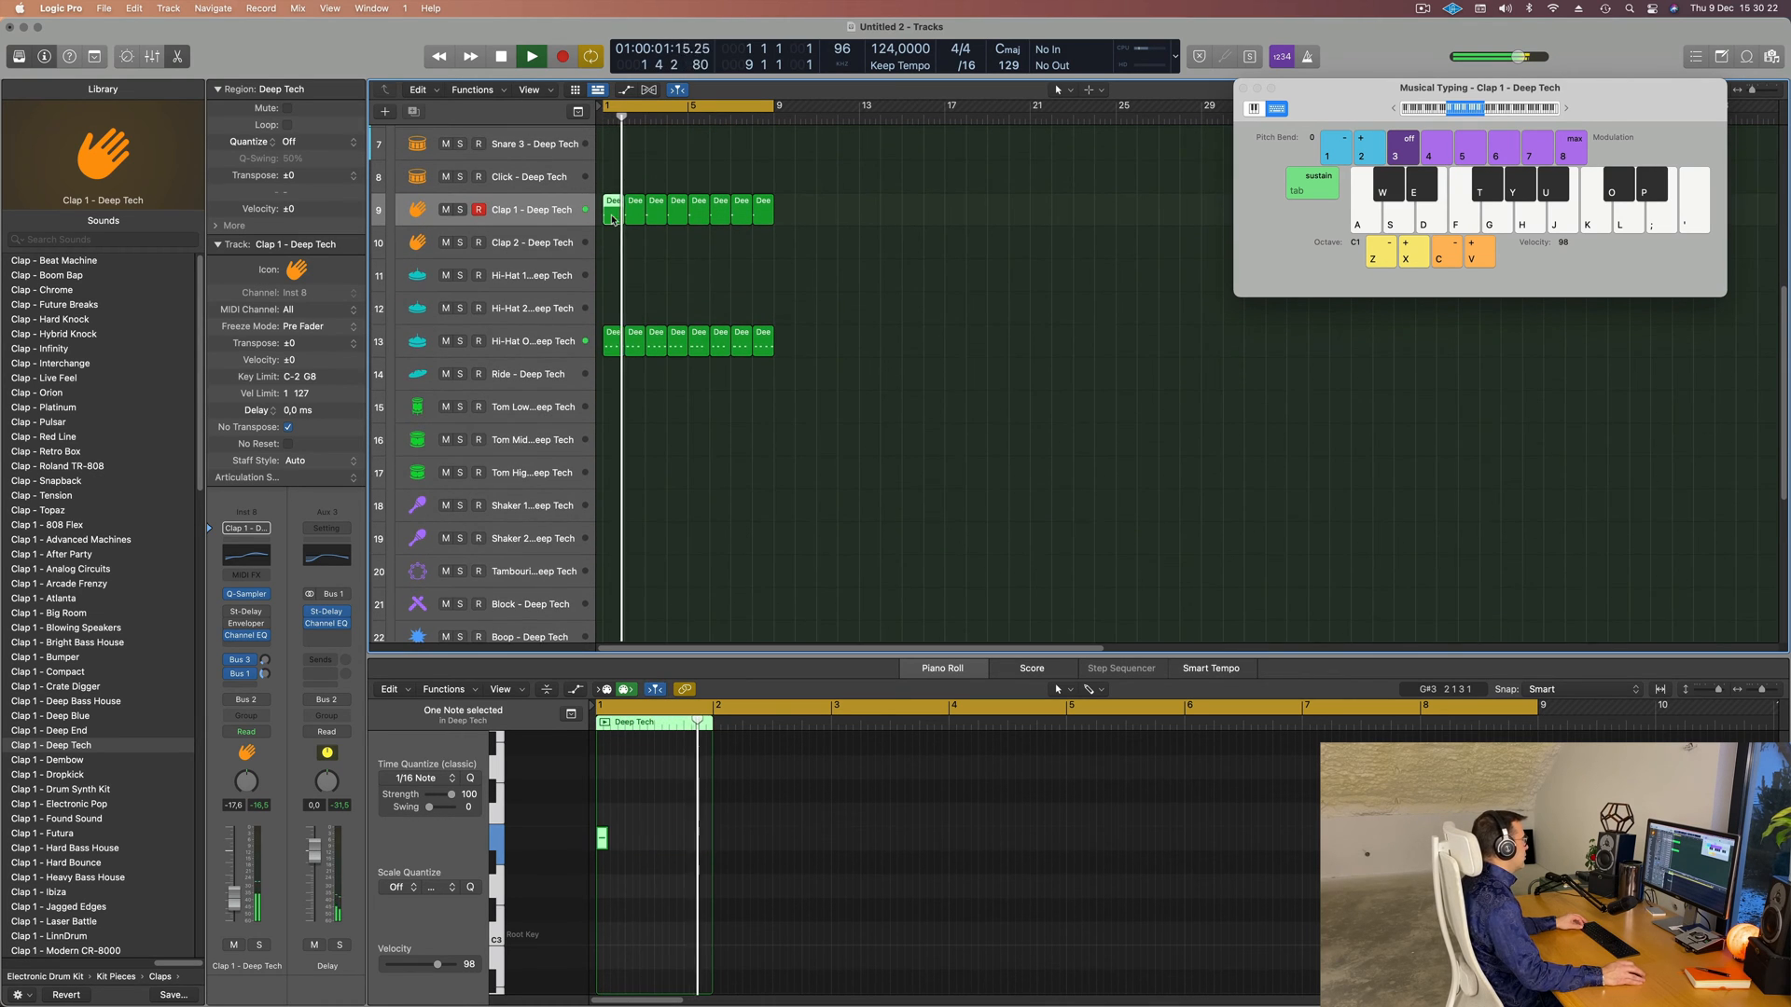
left_click_drag(614, 228, 597, 618)
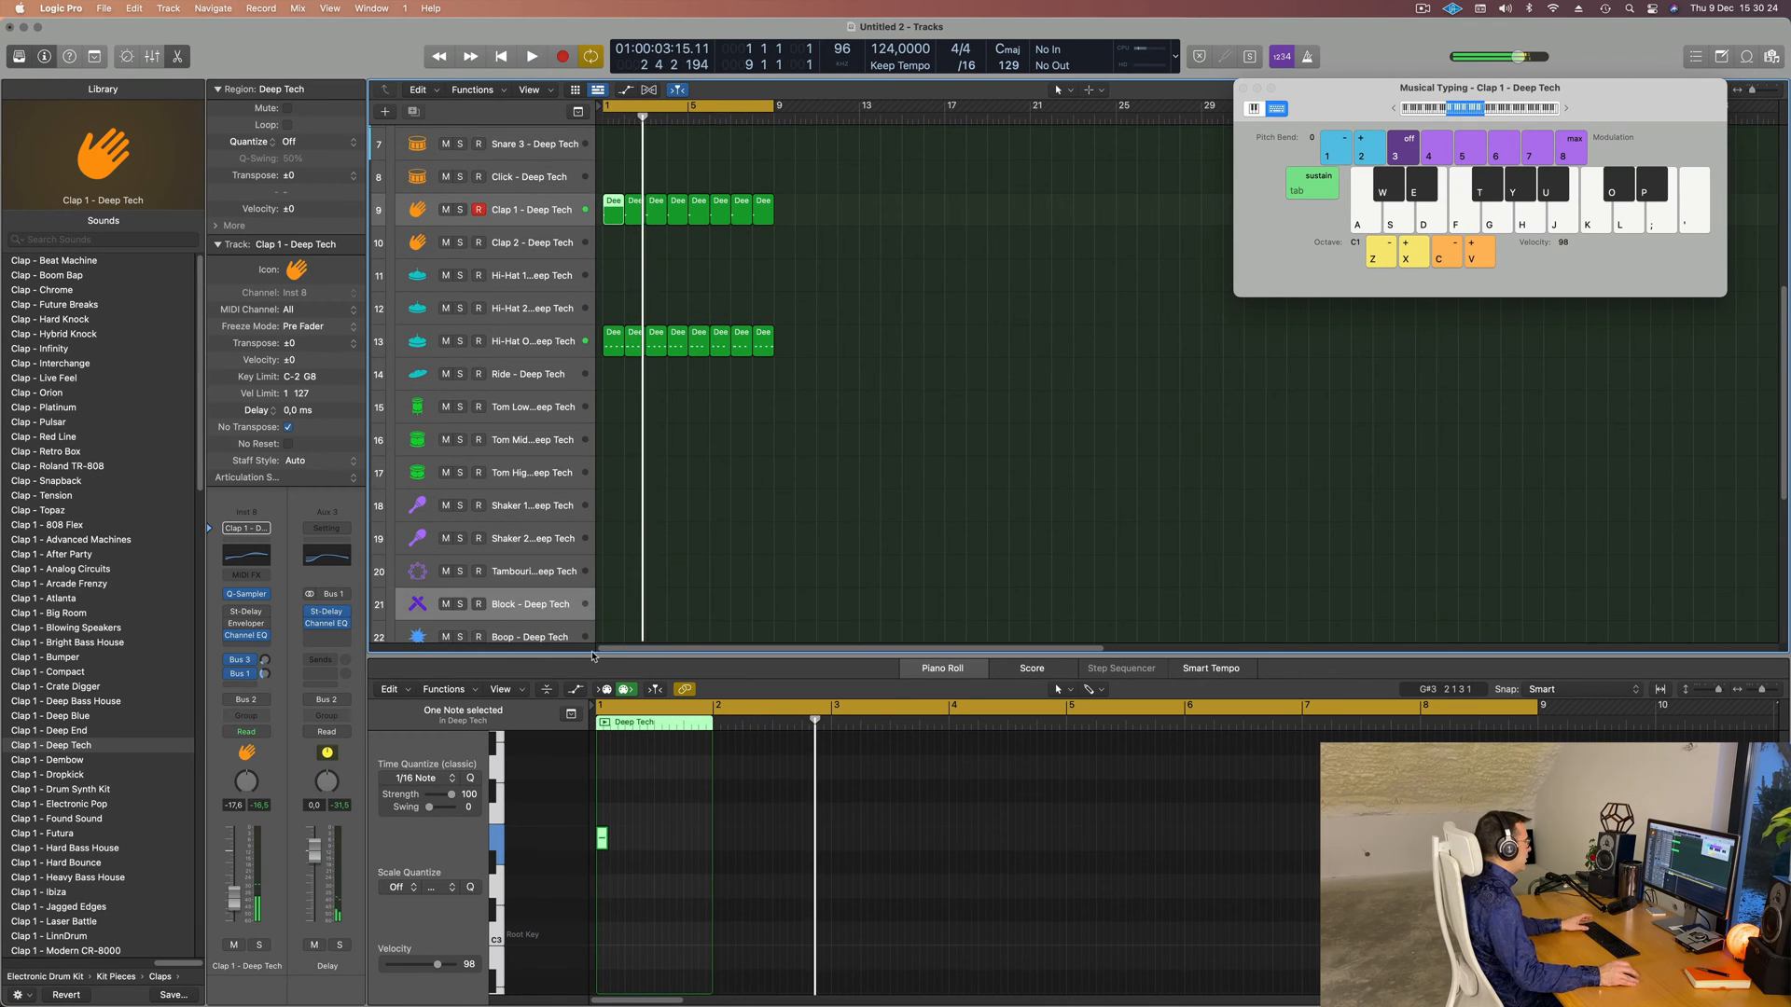
left_click_drag(609, 334, 612, 604)
key("space")
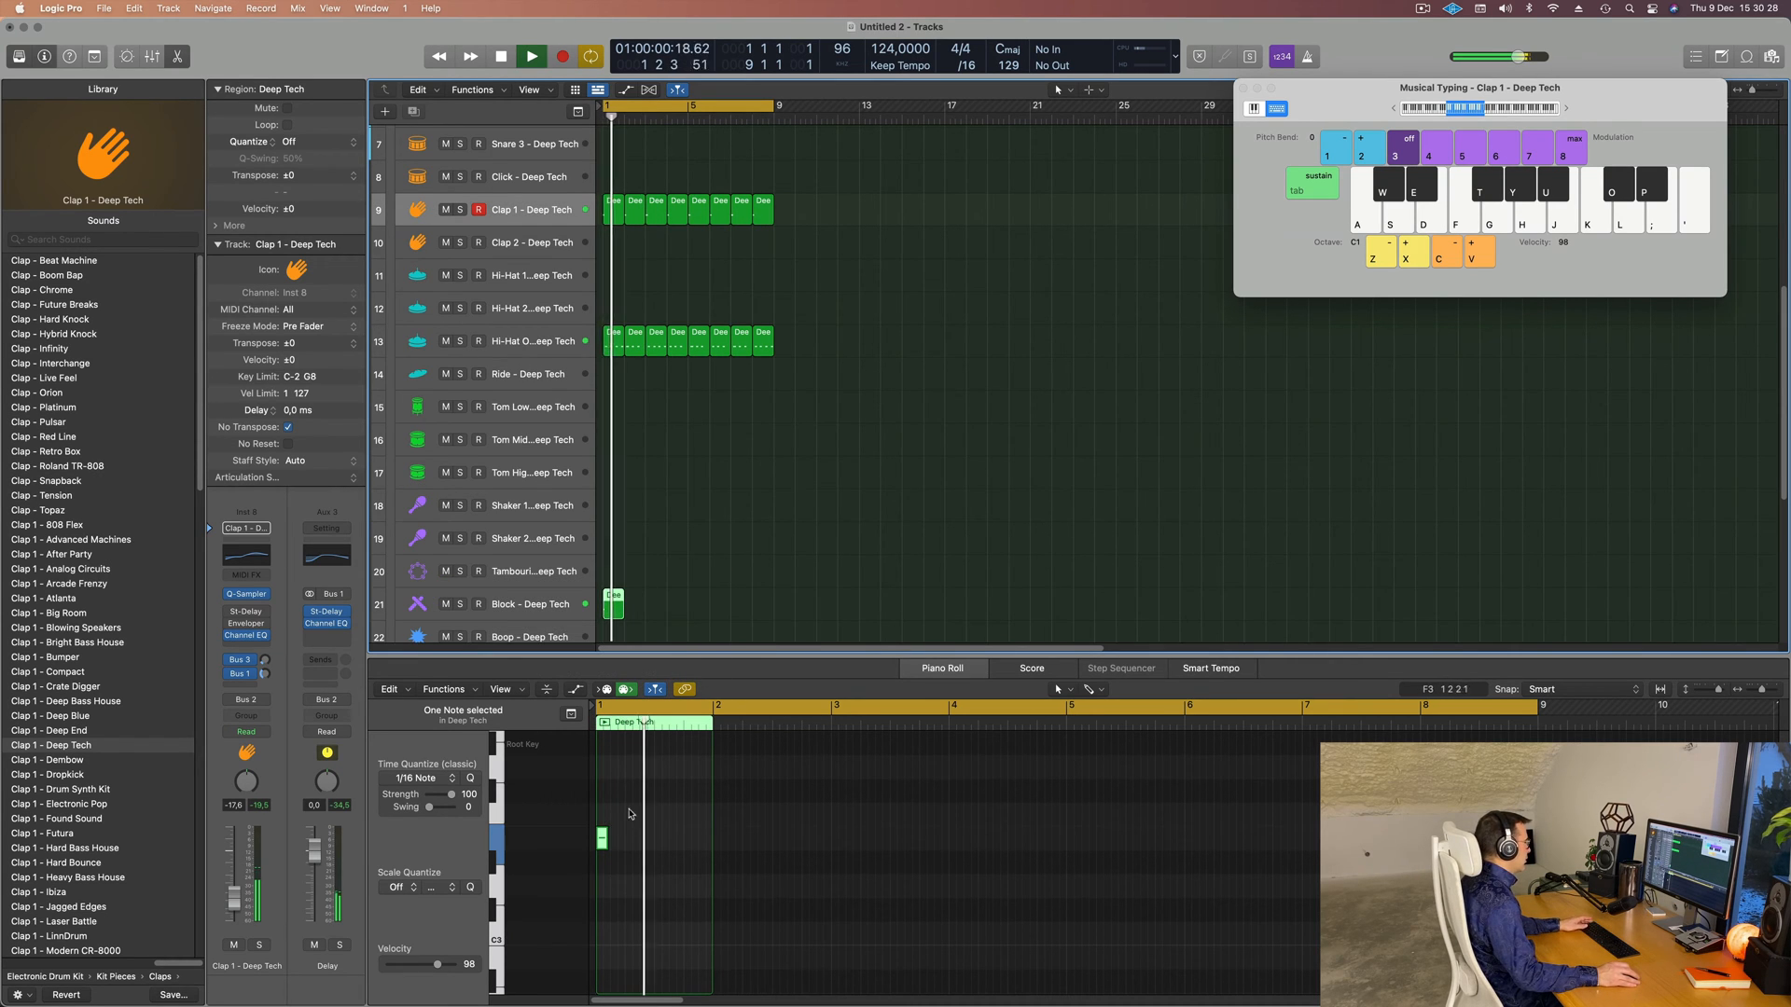
- Select the Block track and move its single note to the second sixteenth of beat 2 while the loop plays
left_click(577, 883)
left_click(557, 613)
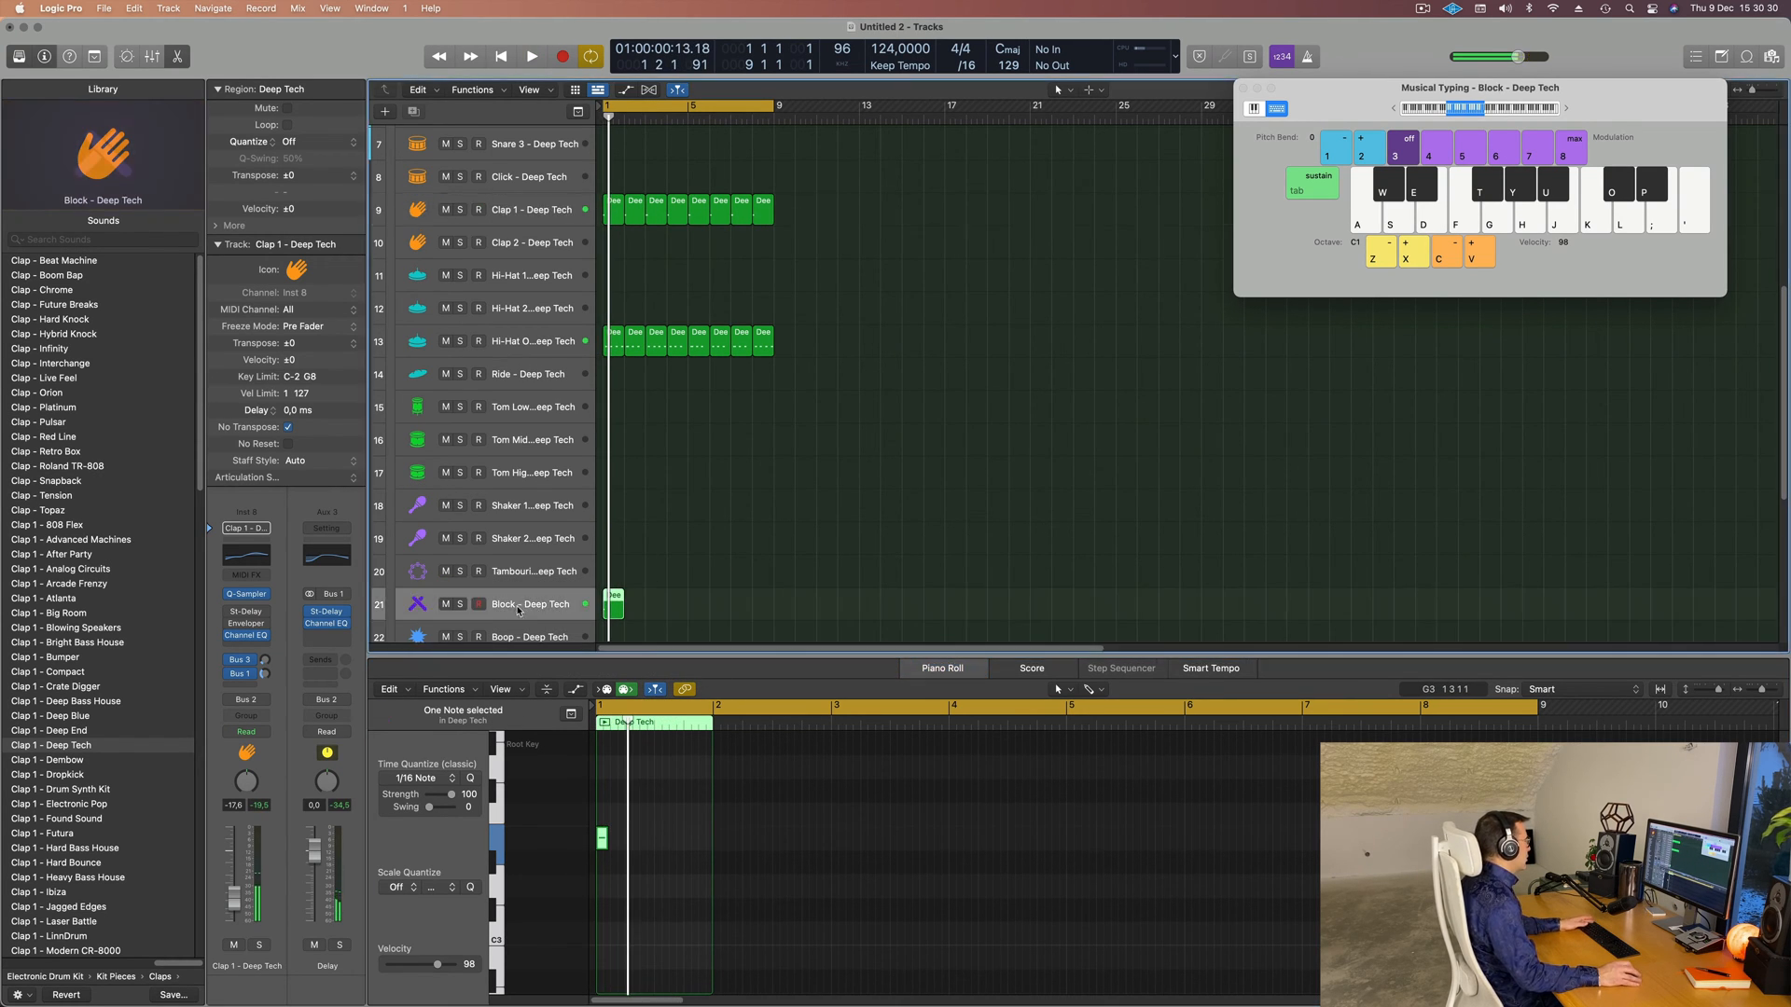
key("space")
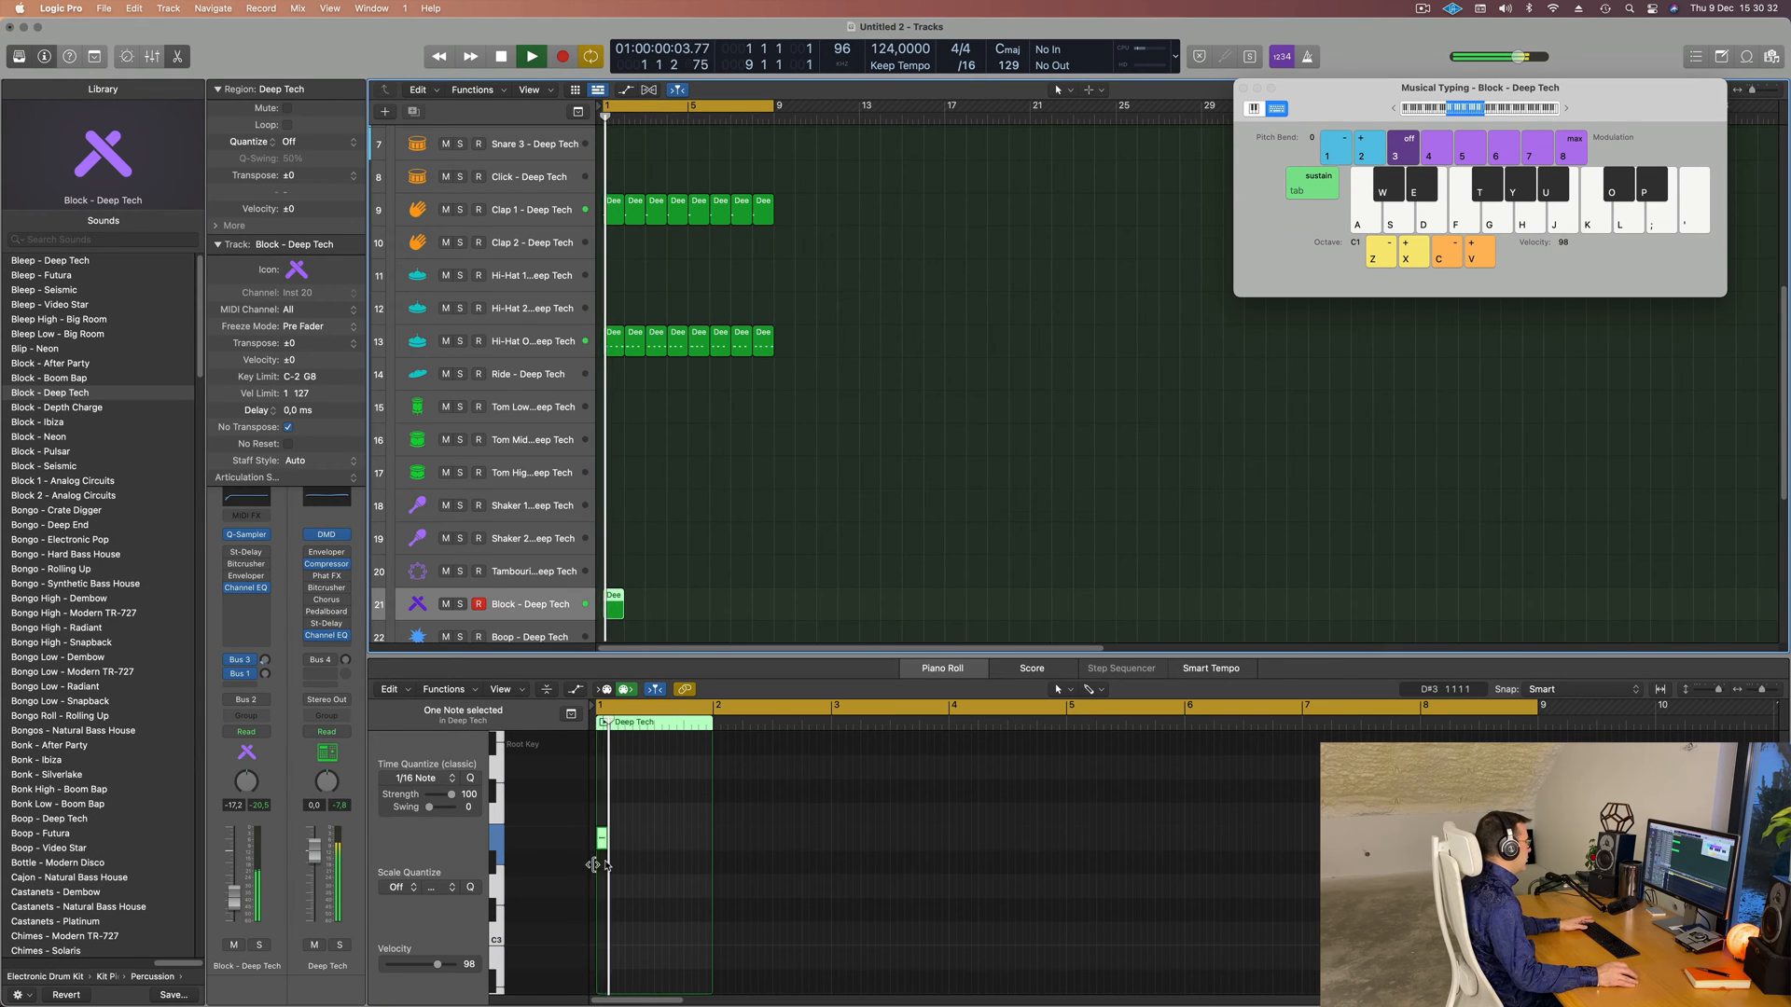
left_click(580, 859)
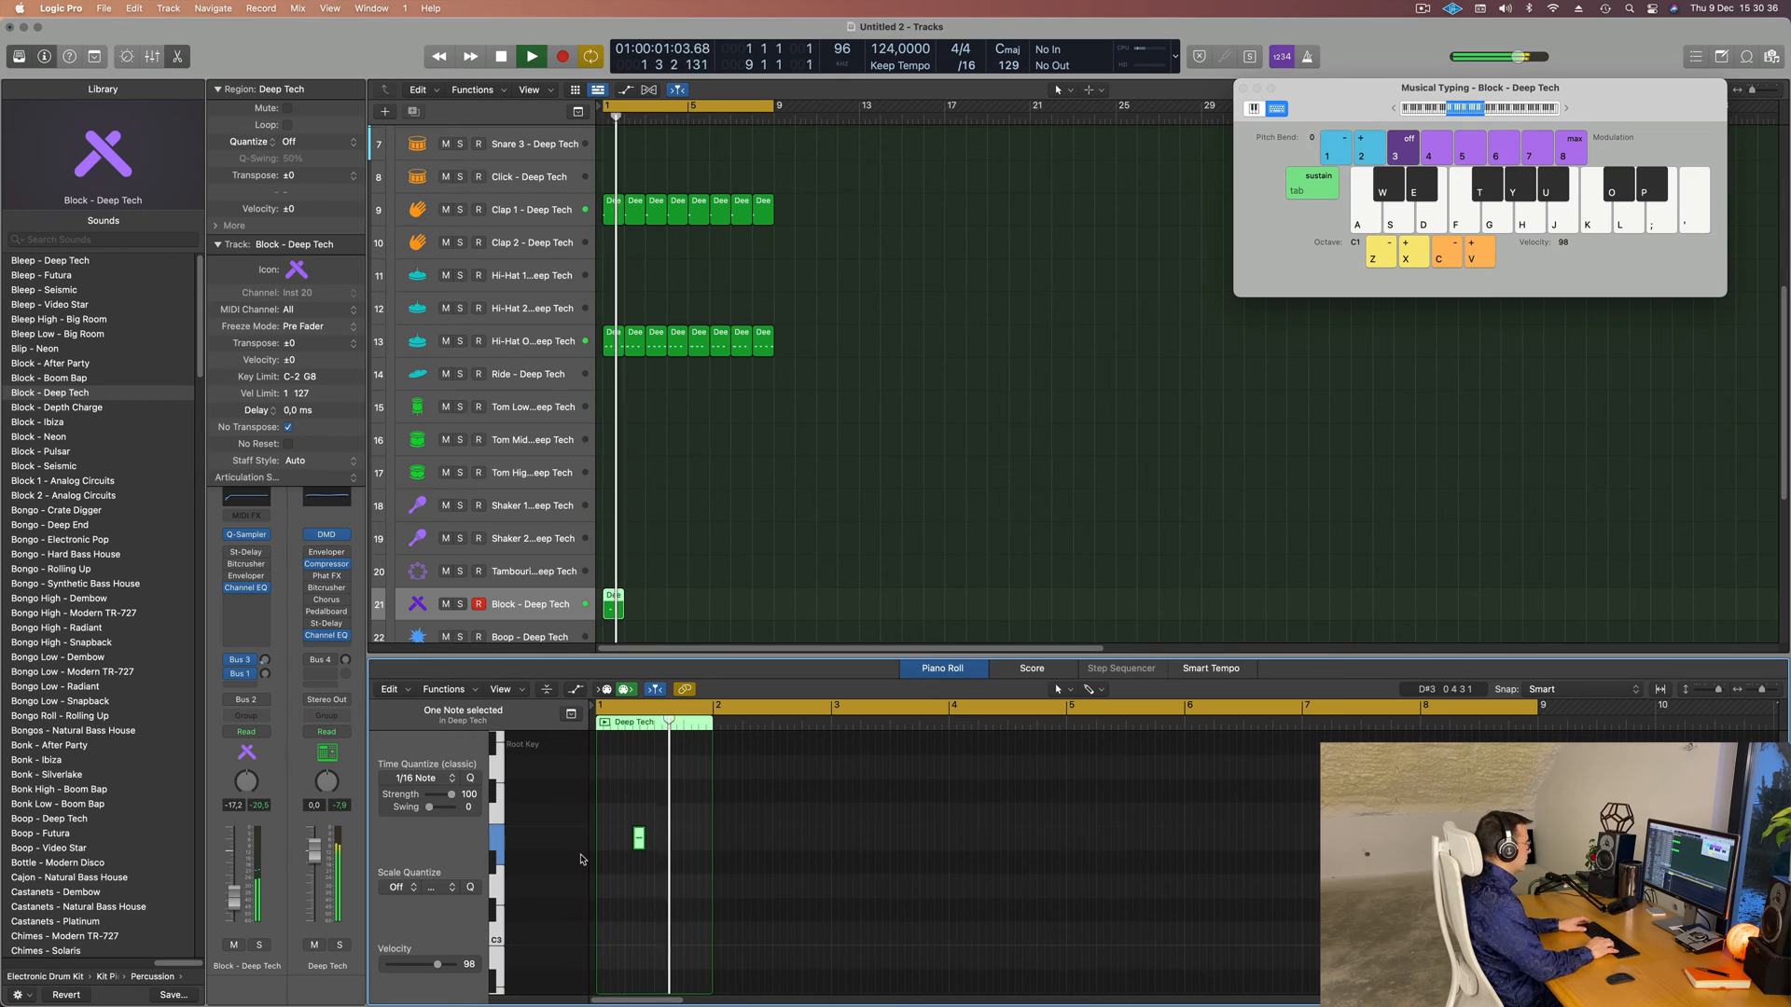
- Duplicate the Block note two sixteenths further on, at the fourth sixteenth of beat 2, and replay the loop
scroll(681, 864, "up", 4)
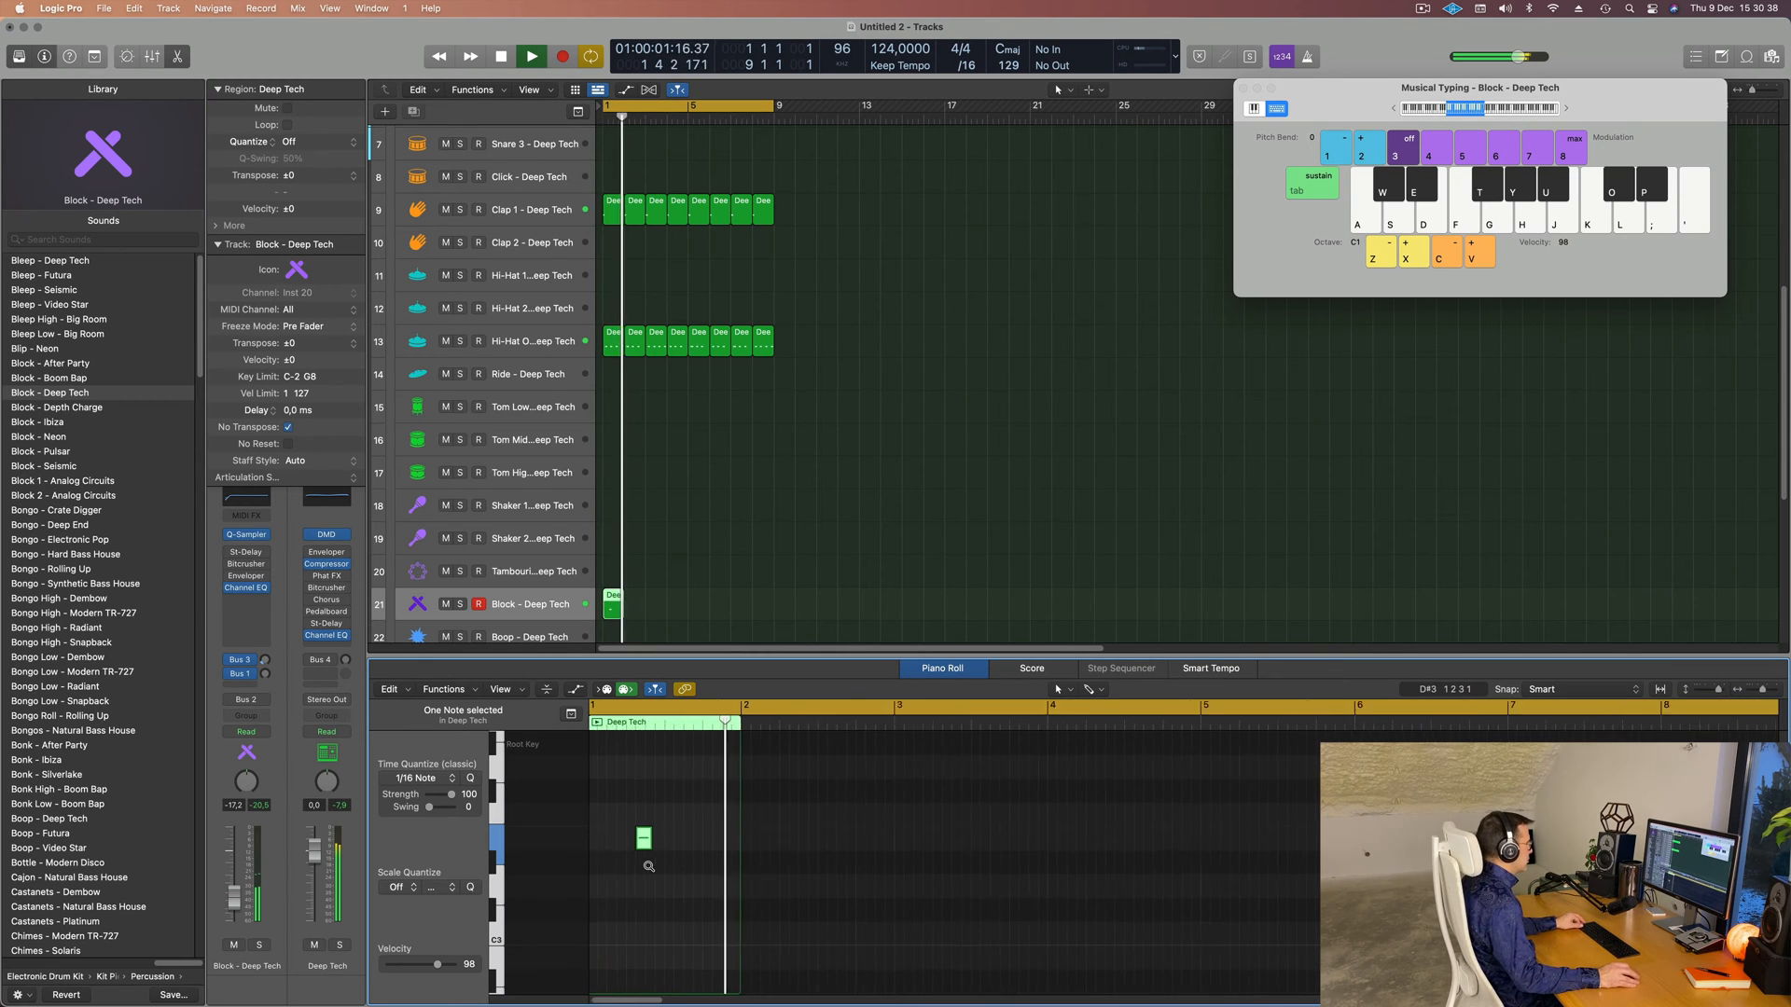
key("super+space")
scroll(659, 854, "left", 3)
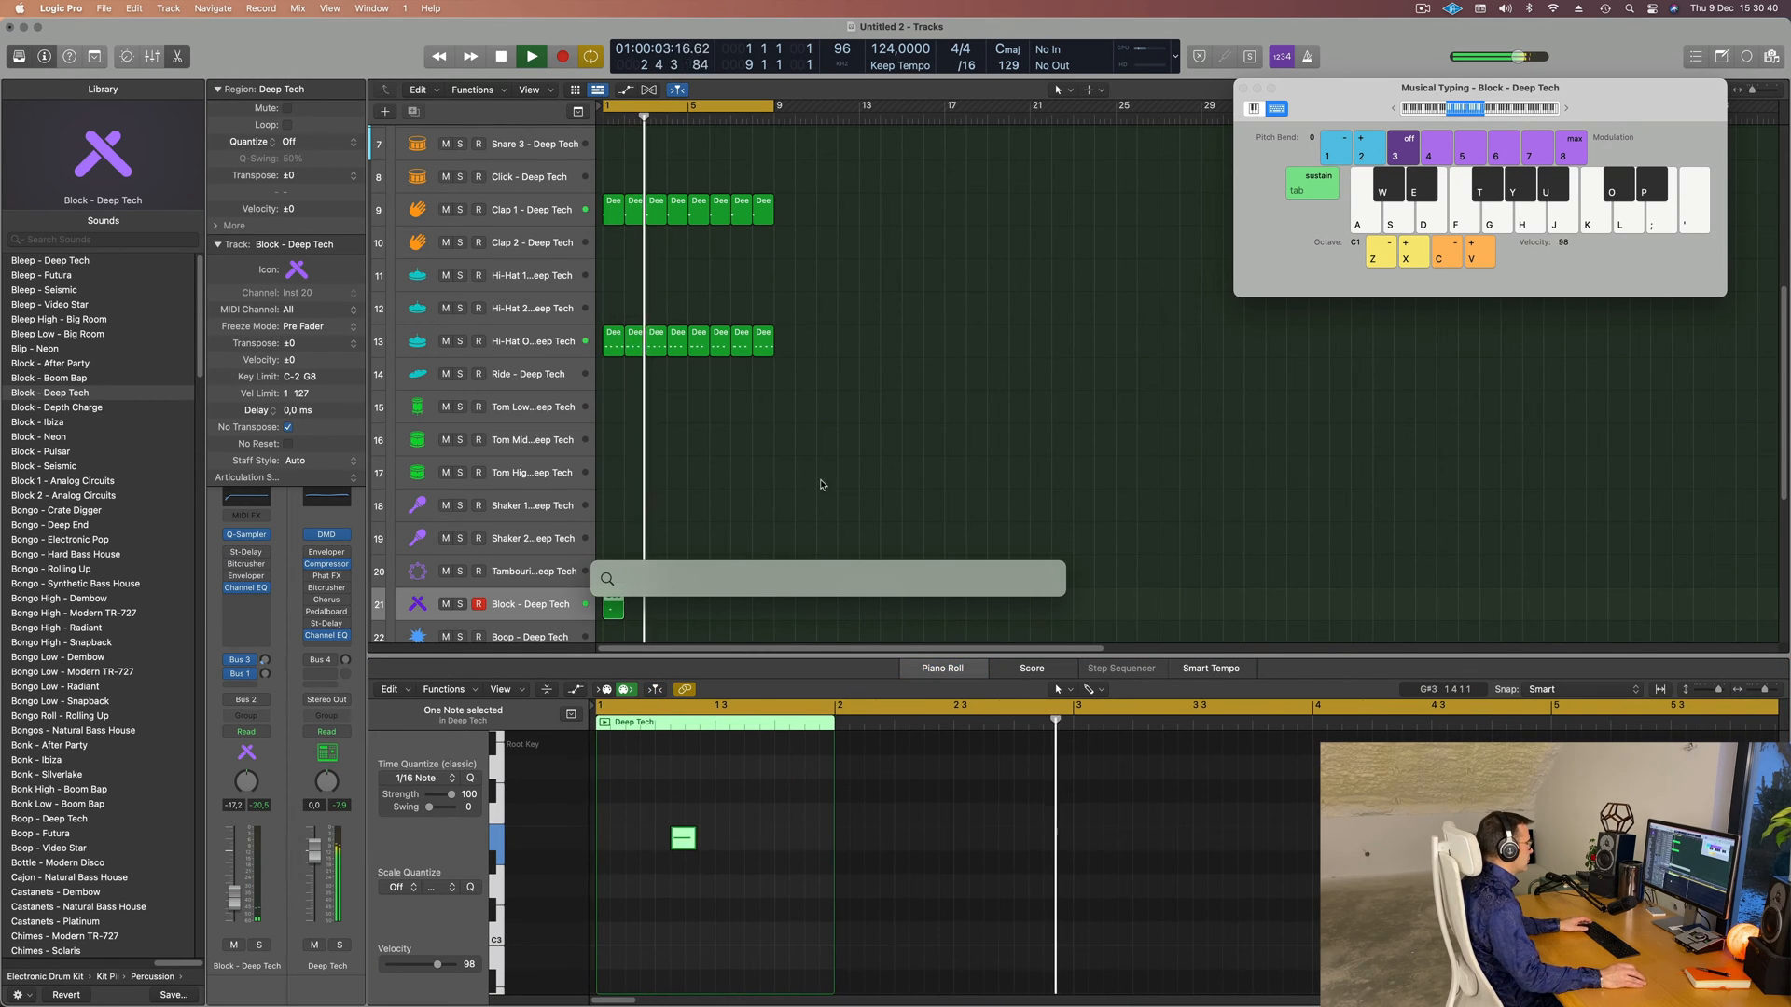
left_click(821, 486)
left_click(623, 604)
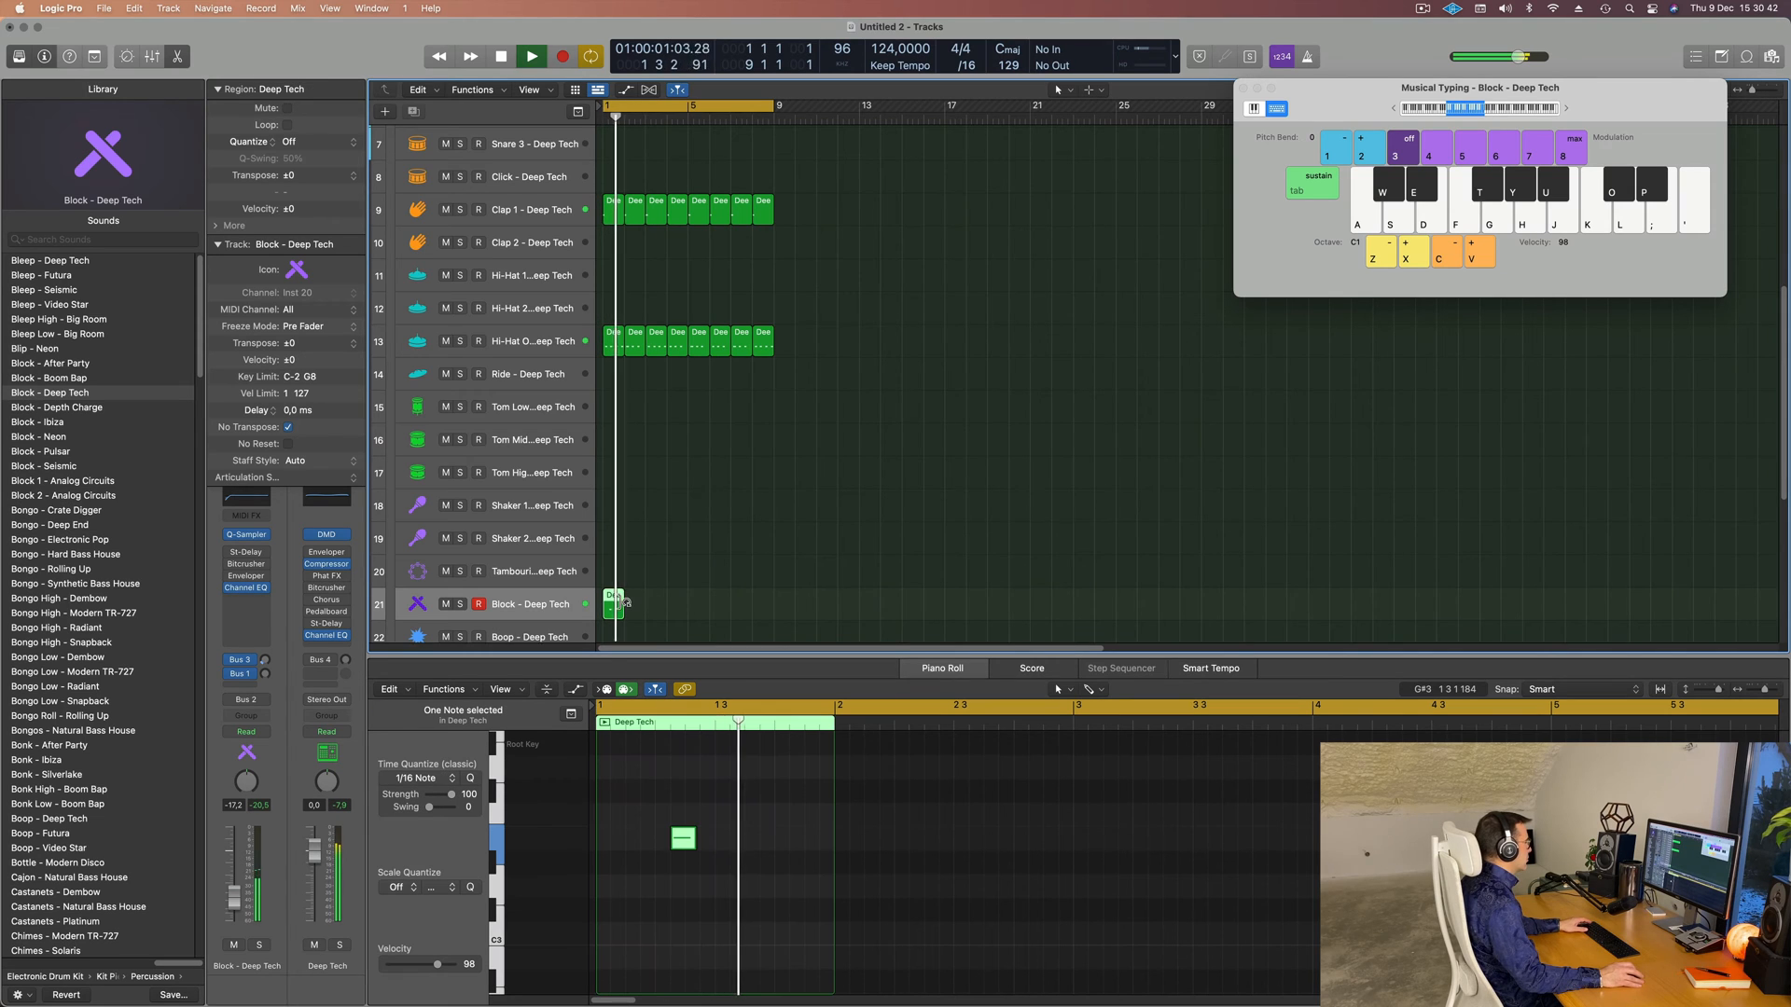
left_click_drag(679, 842, 741, 845)
key("space")
scroll(732, 871, "down", 1)
scroll(710, 872, "down", 1)
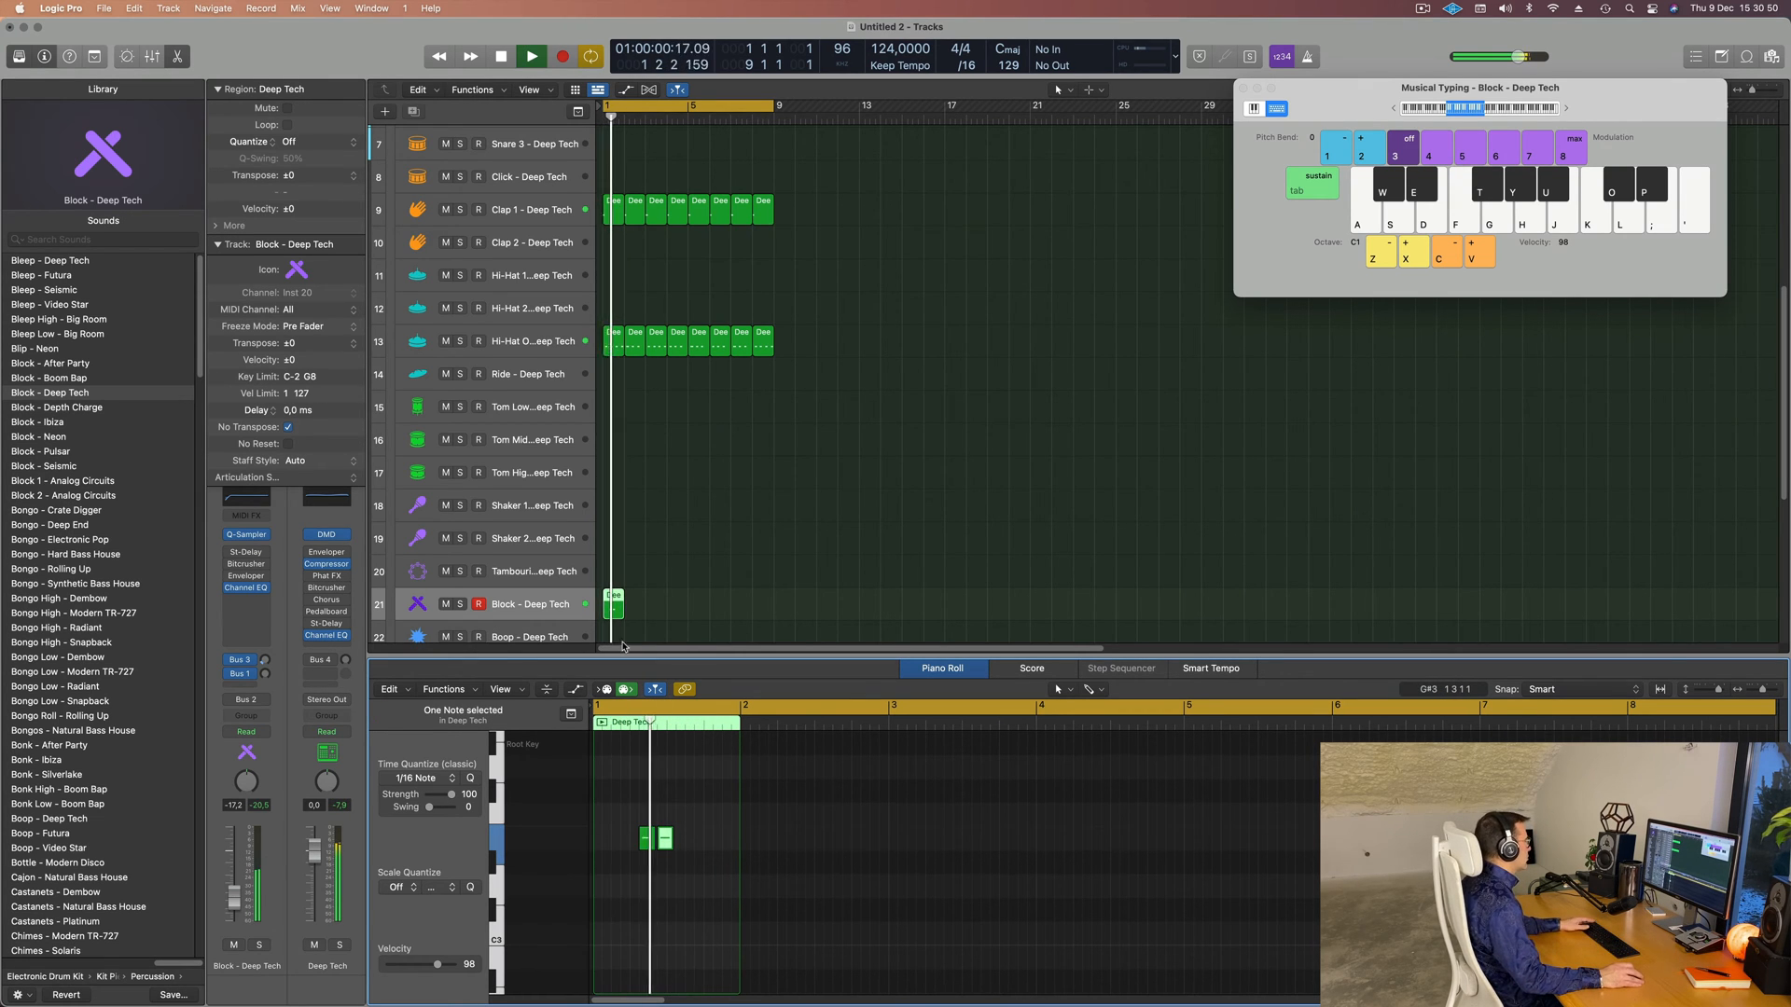
- Transpose both Block notes and set the Block track volume to about -19.5 dB while replaying the loop
left_click(473, 622)
key("space")
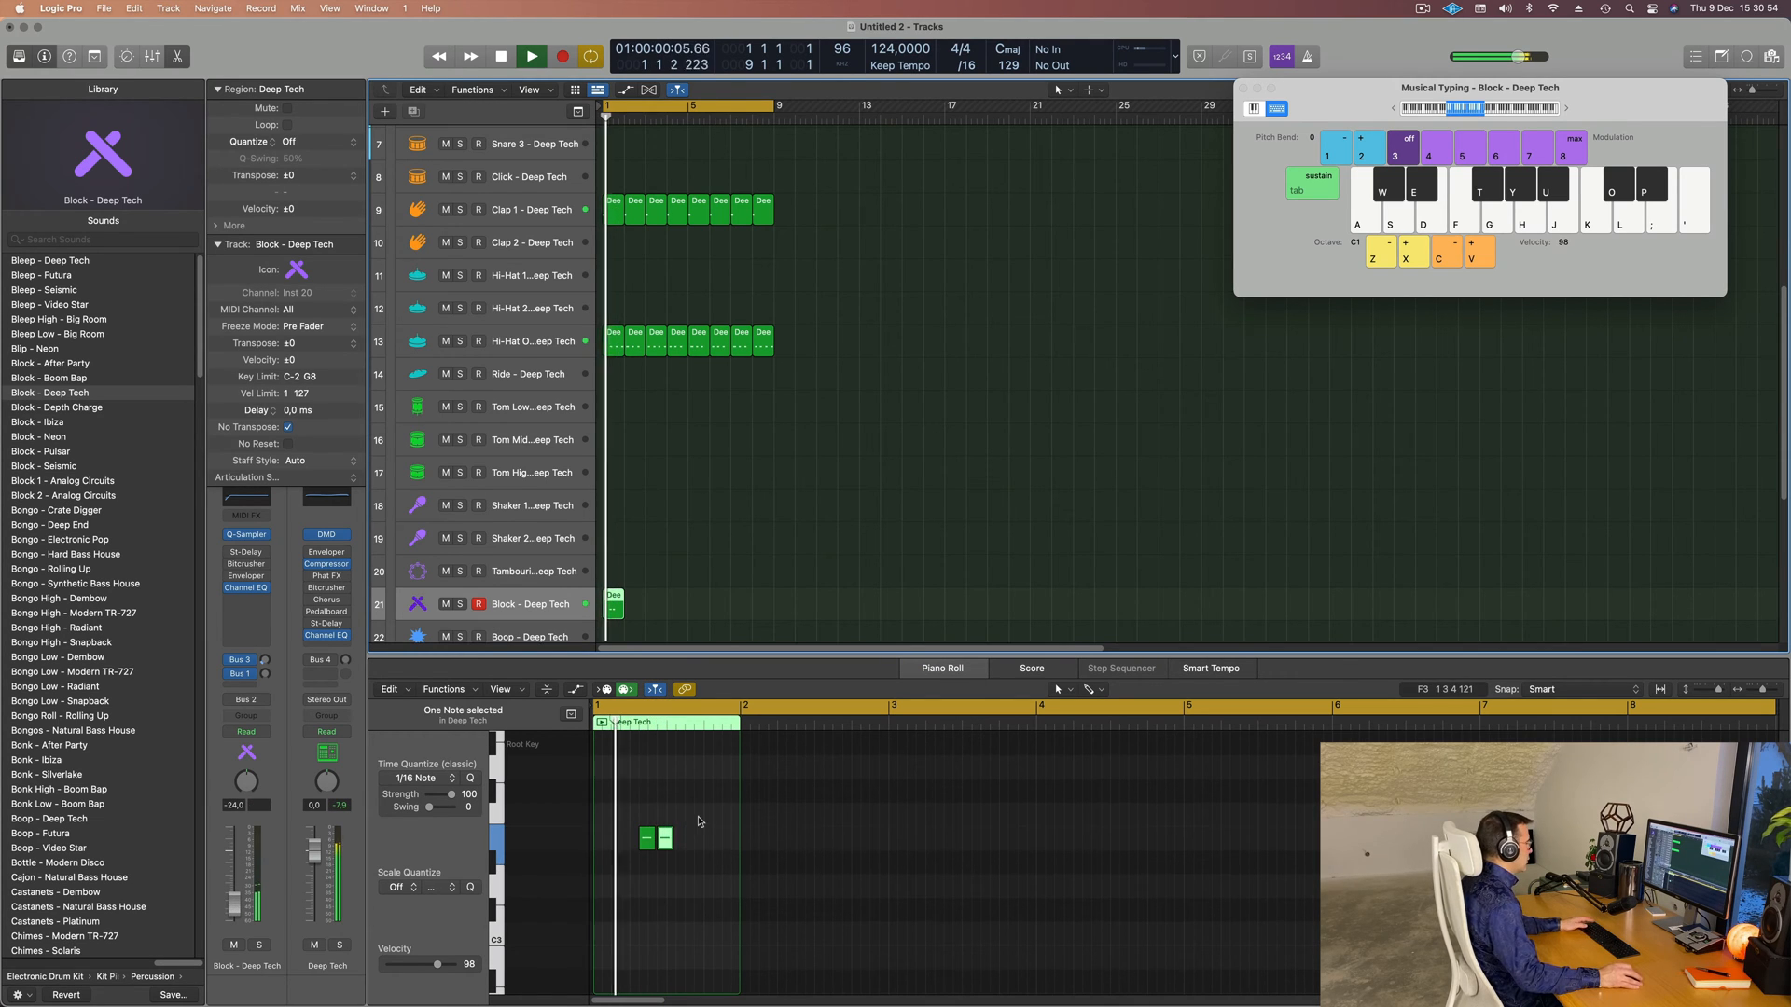
left_click_drag(701, 822, 629, 846)
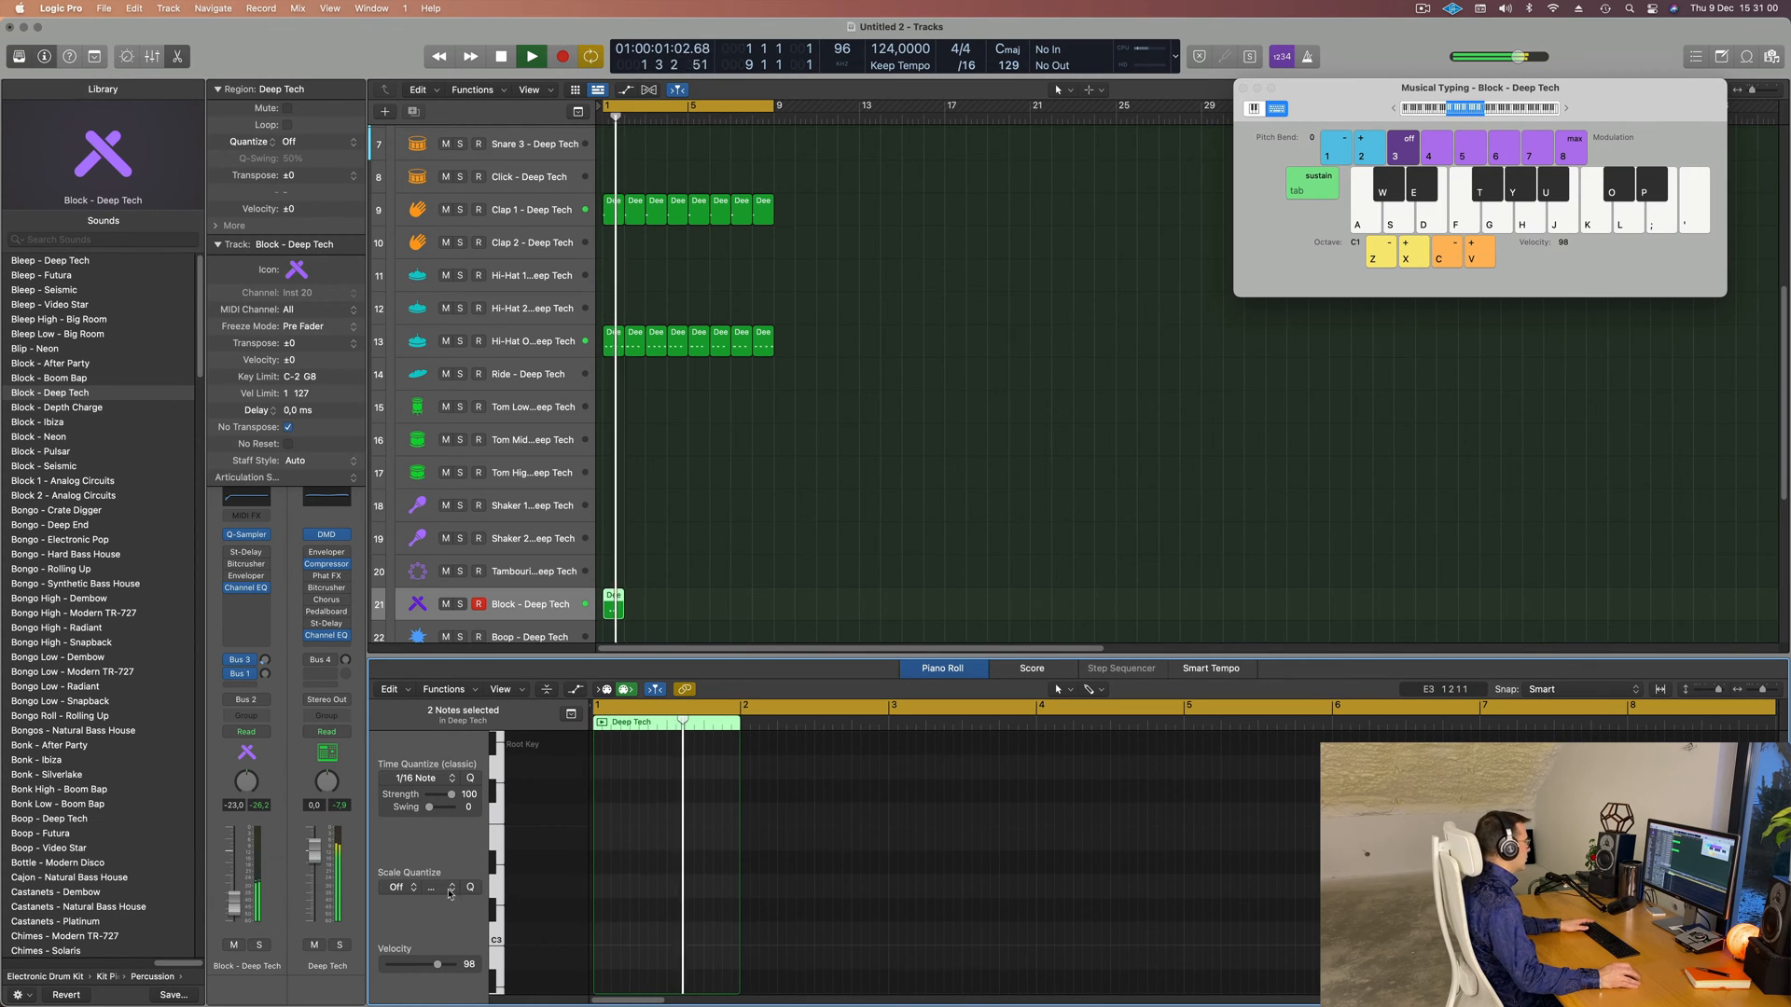
scroll(639, 867, "down", 5)
left_click_drag(683, 853, 642, 921)
key("space")
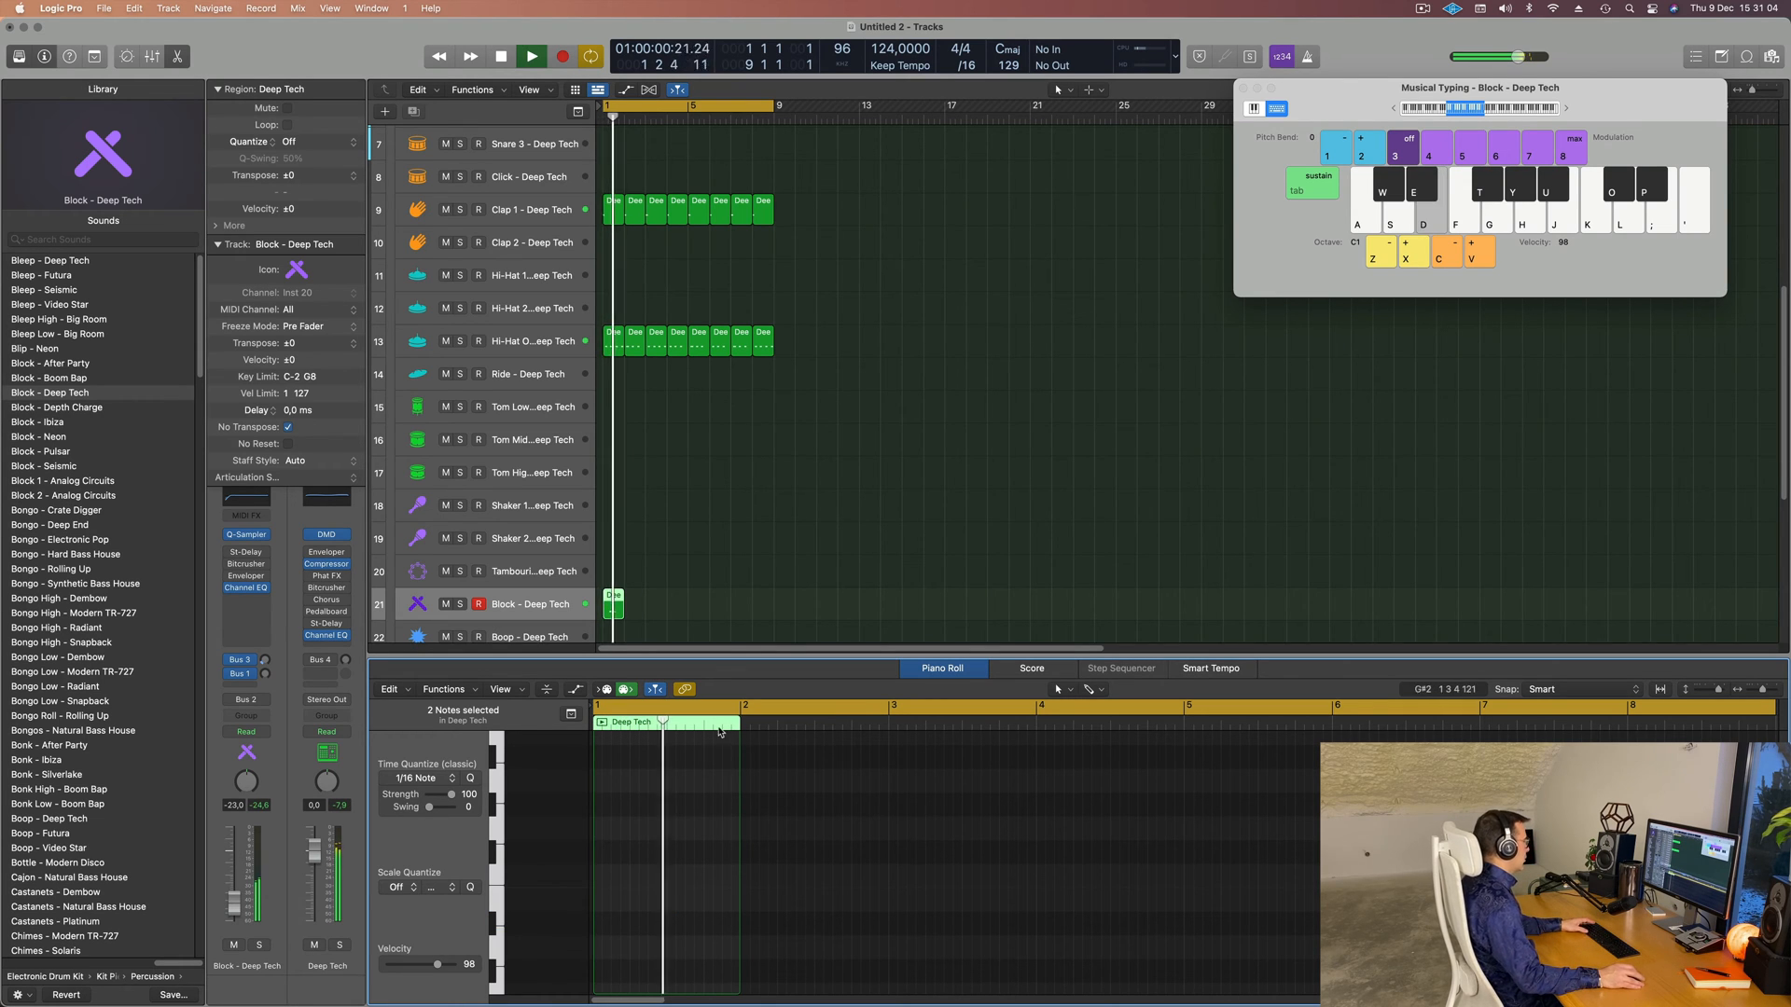
key("Return")
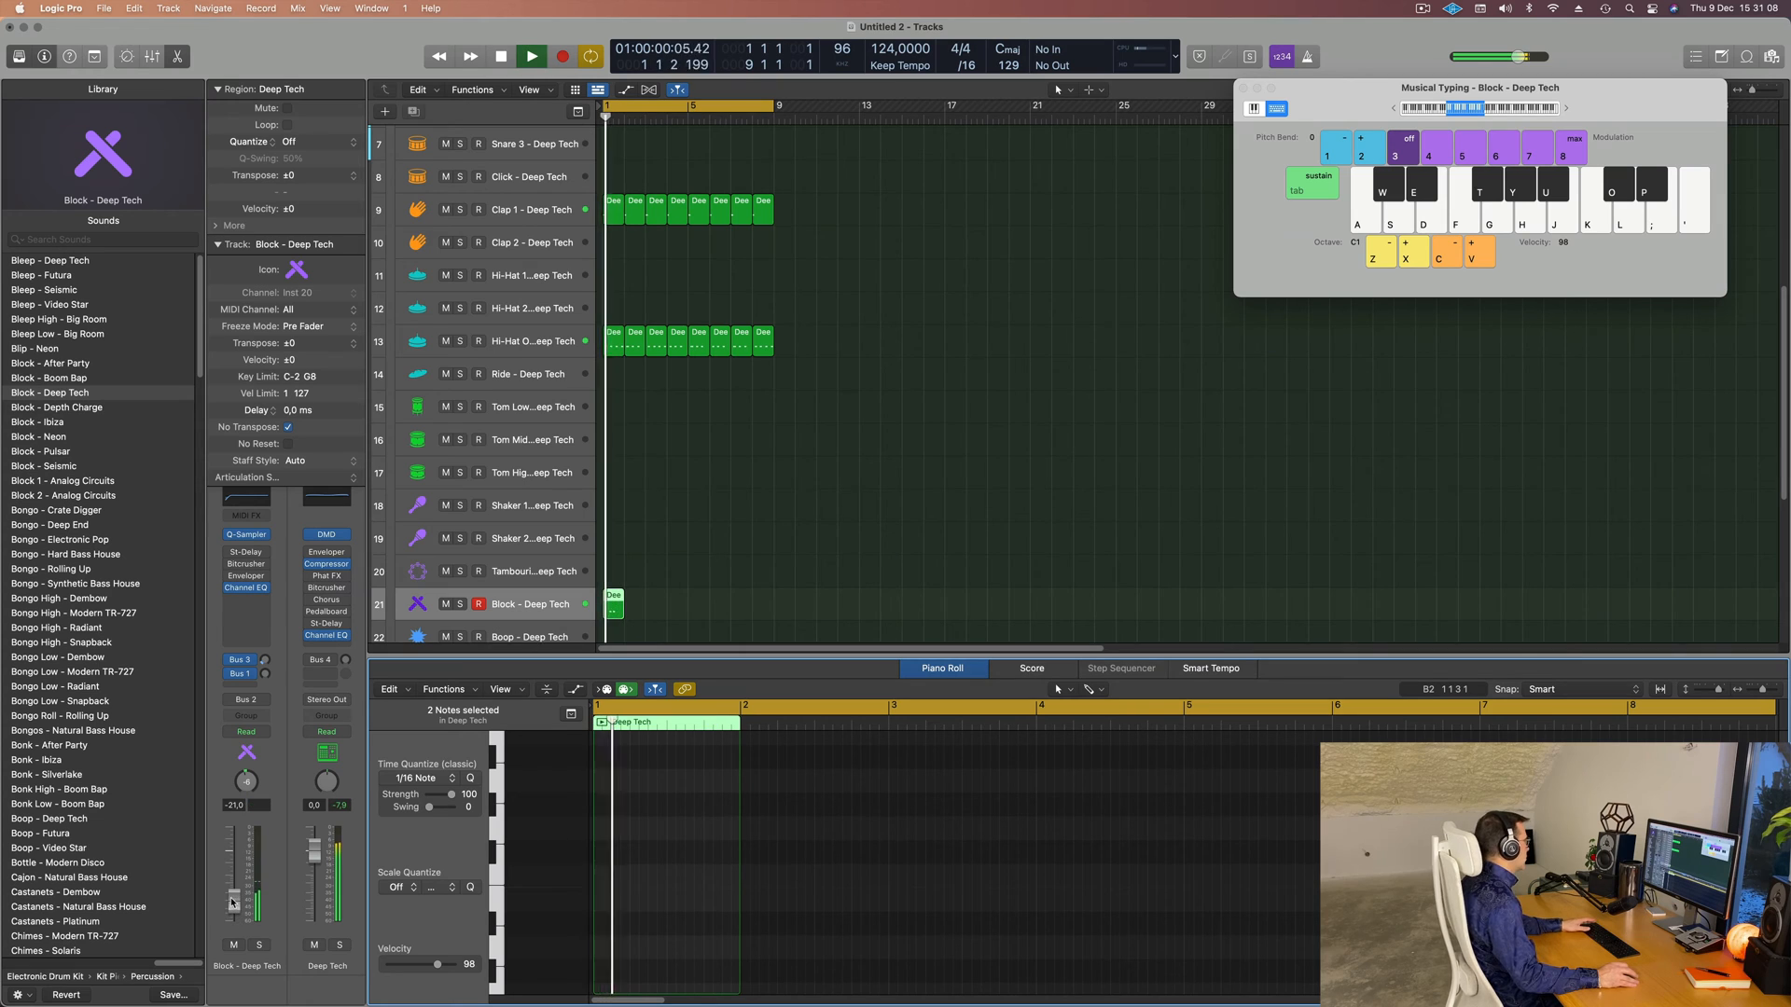
- Repeat the one-bar Block region seven times to fill the eight-bar loop
left_click_drag(700, 576, 607, 614)
key("space")
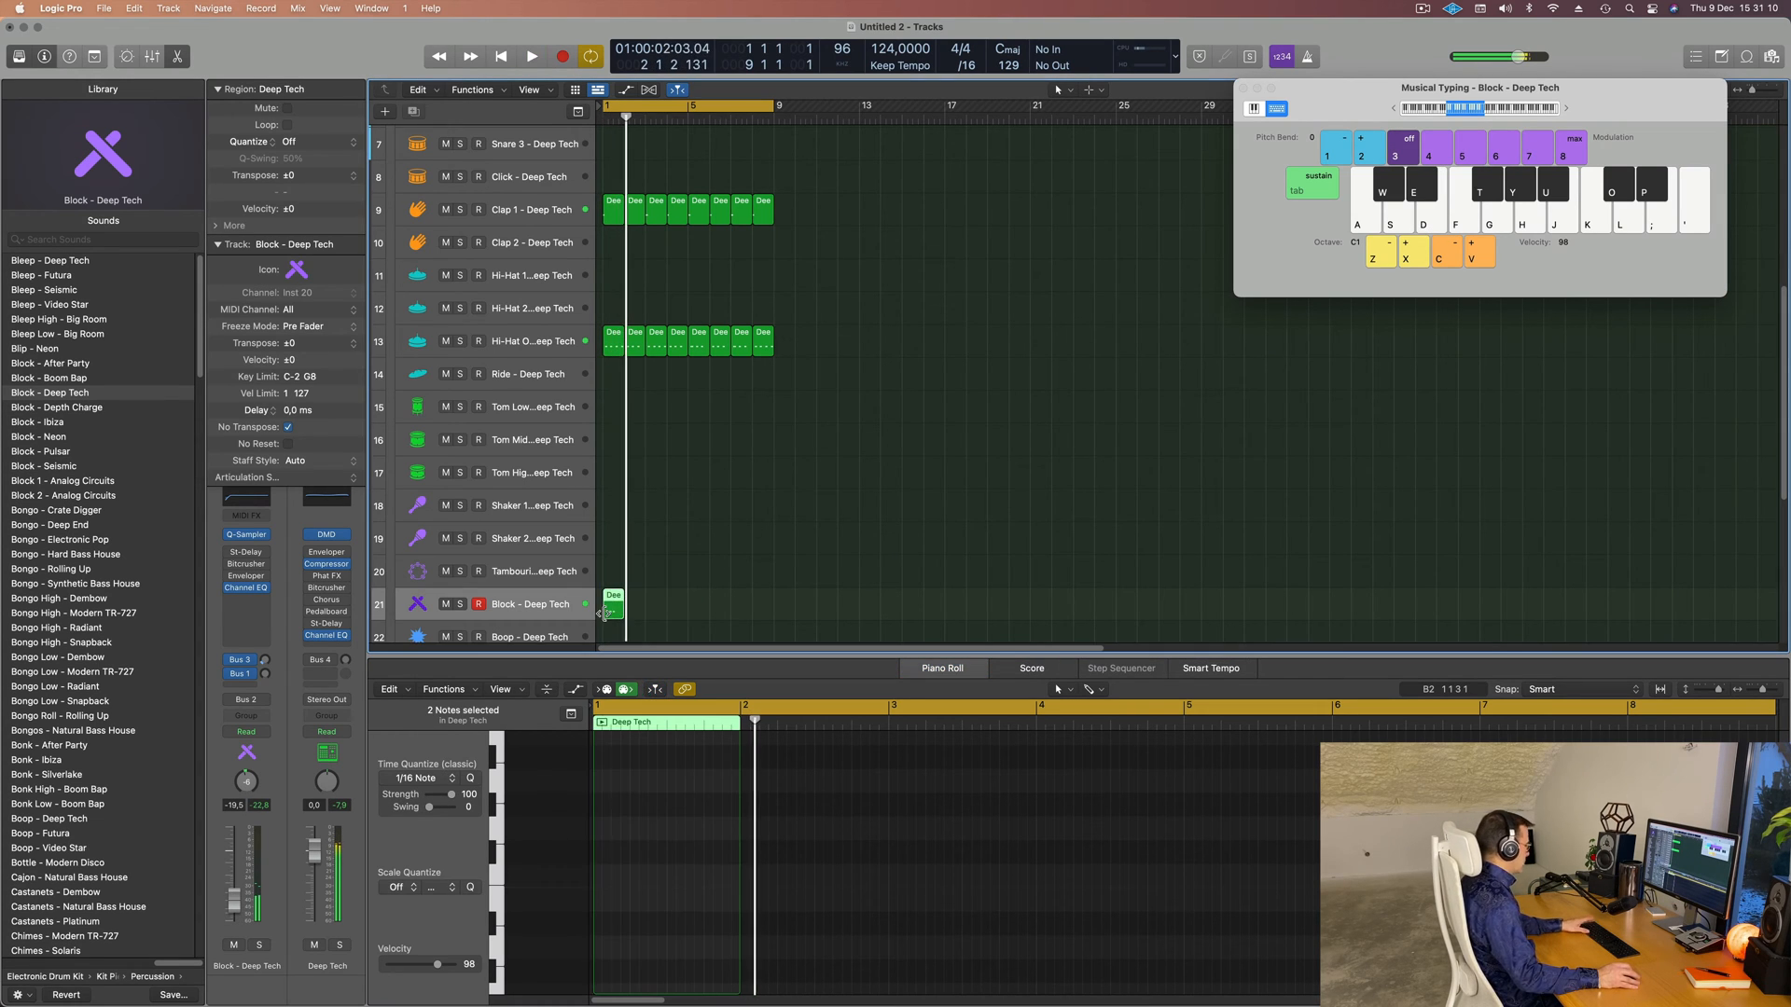
key("super+r")
key("super+r")
key("super+r")
key("super+r")
key("super+r")
key("super+r")
key("super+r")
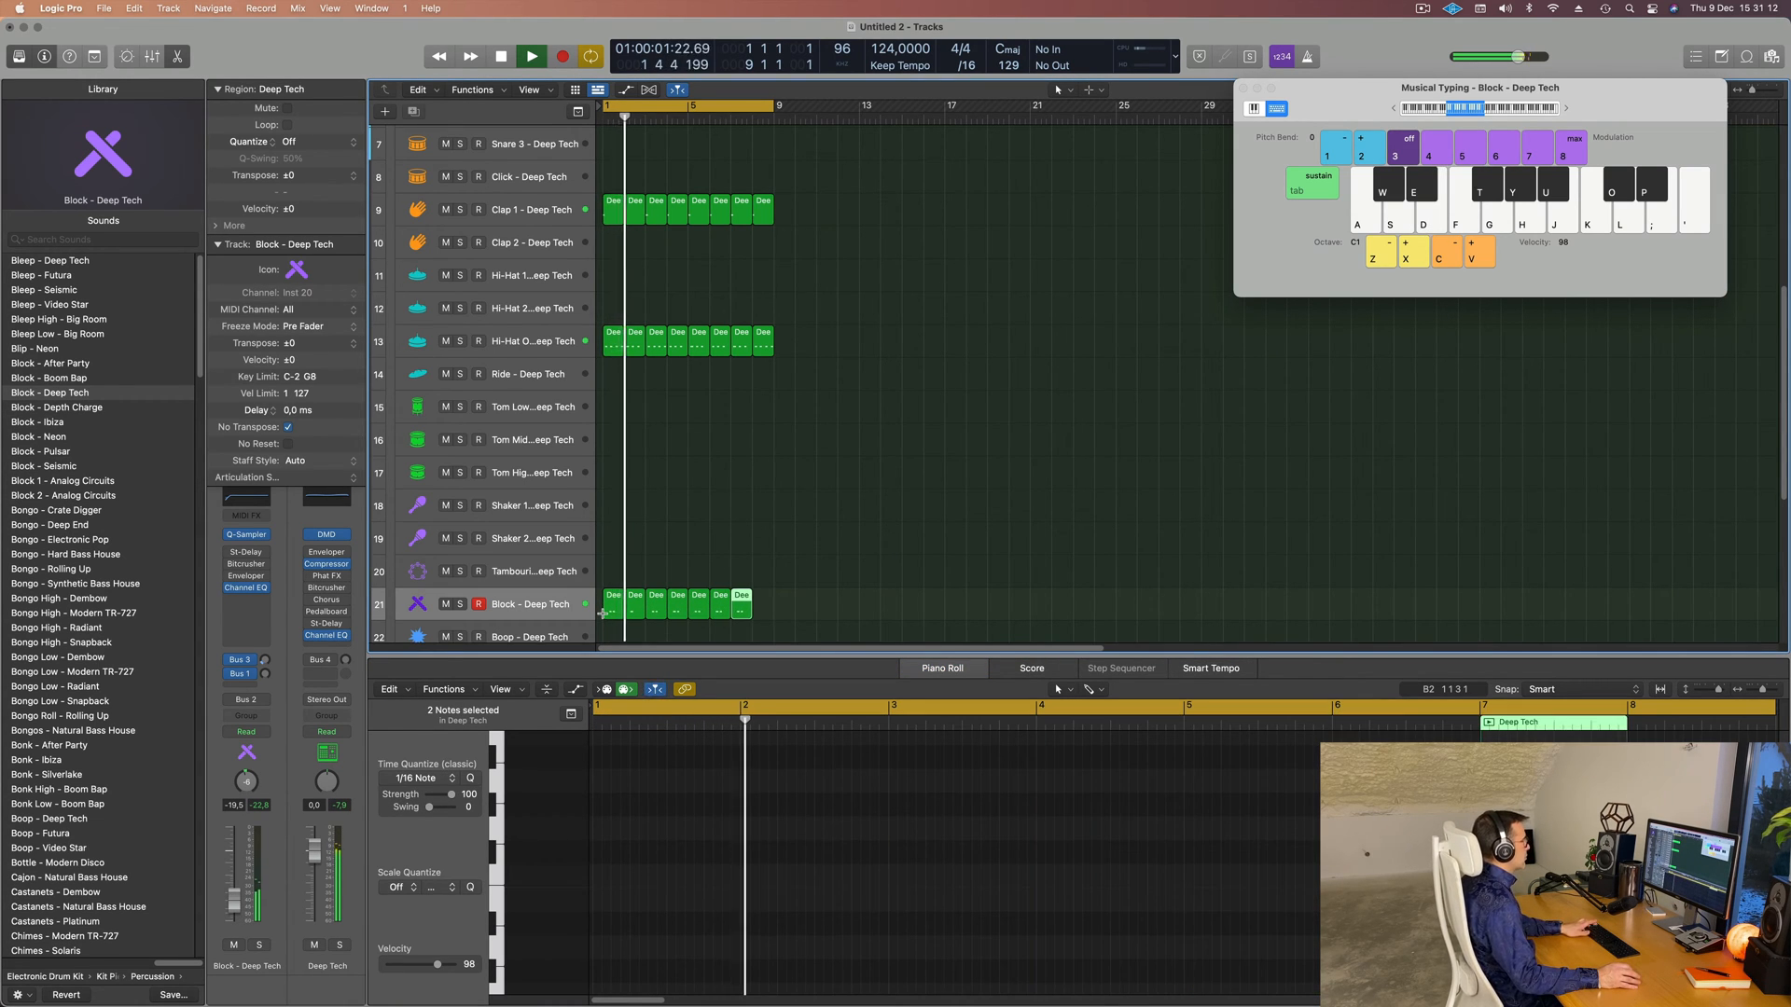
key("super+r")
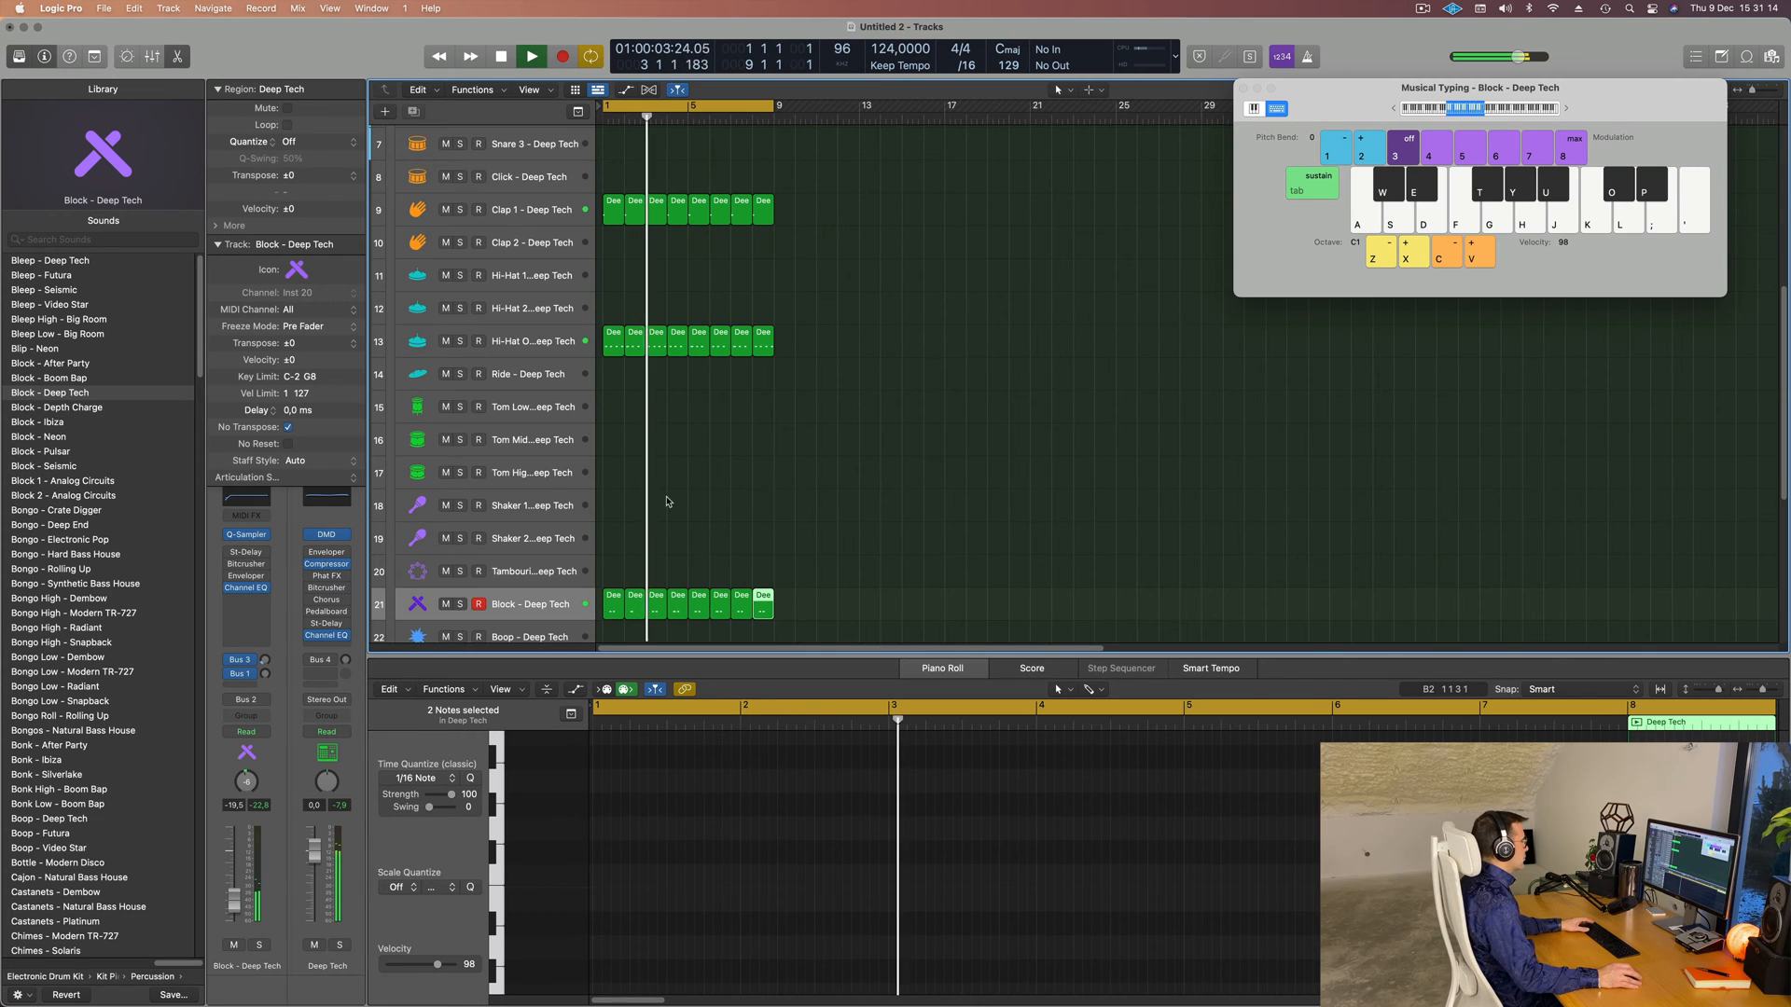
- Copy the first open hi-hat region to bar 1 of the Shaker 2 track and stop playback
scroll(728, 504, "up", 4)
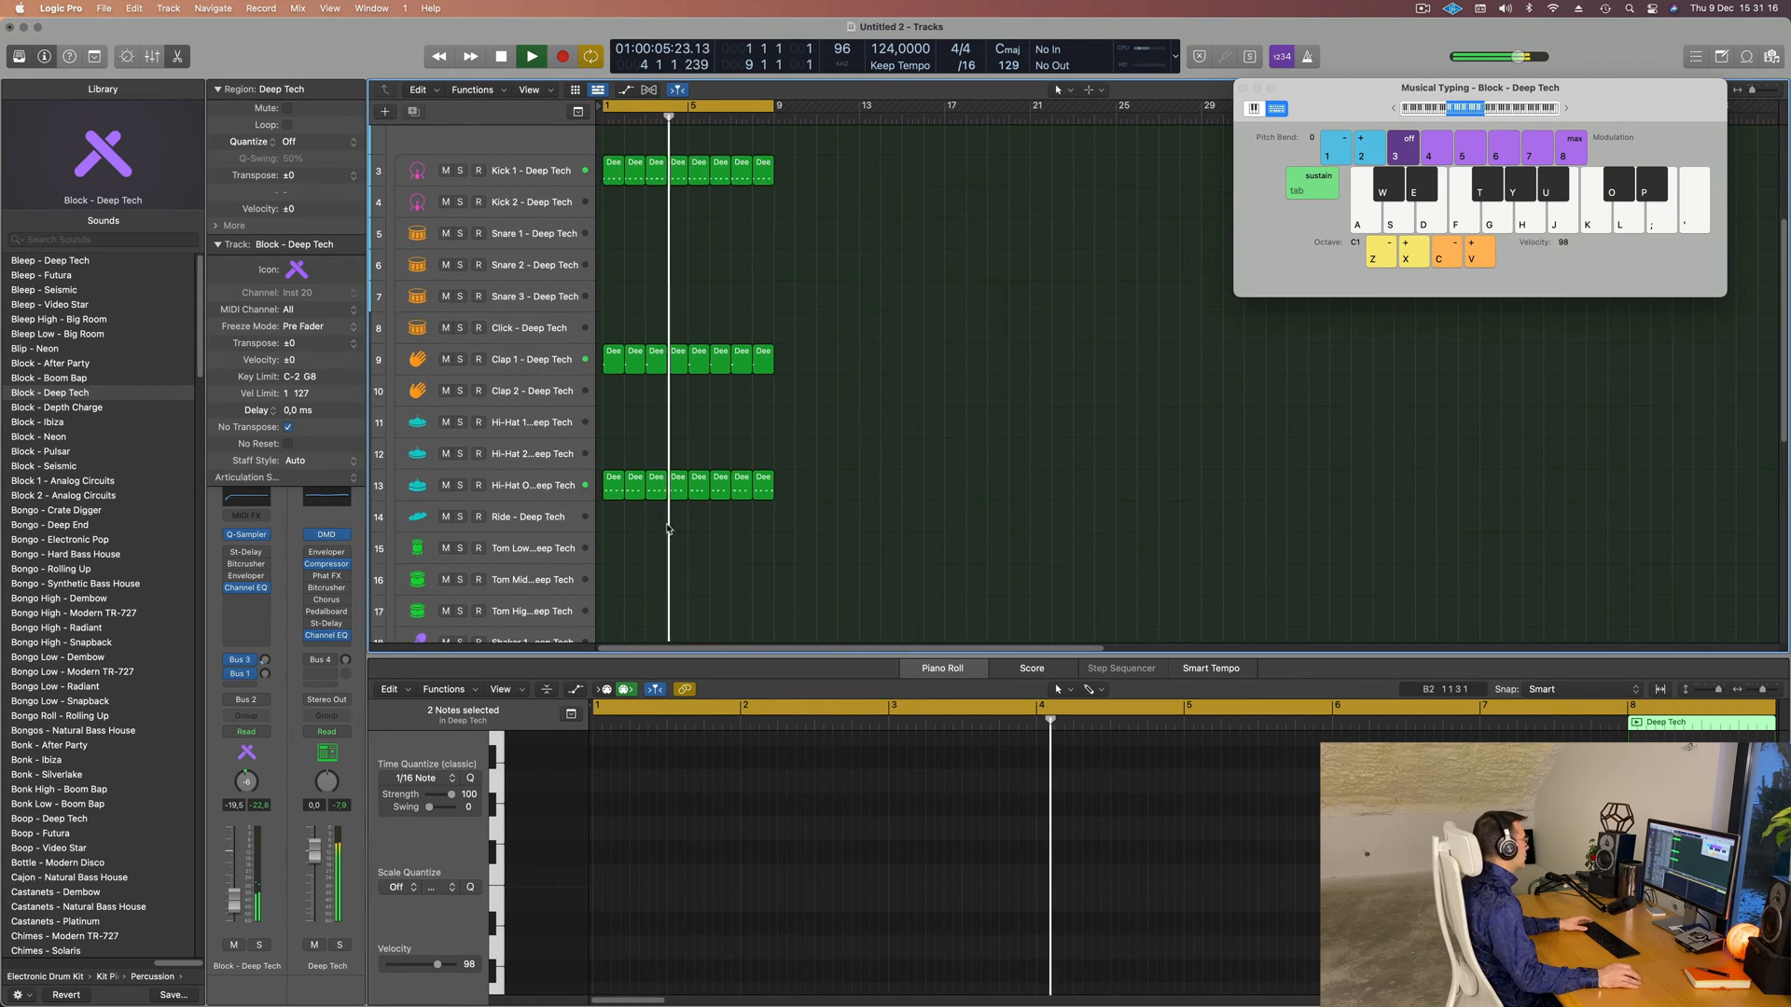
scroll(672, 466, "down", 5)
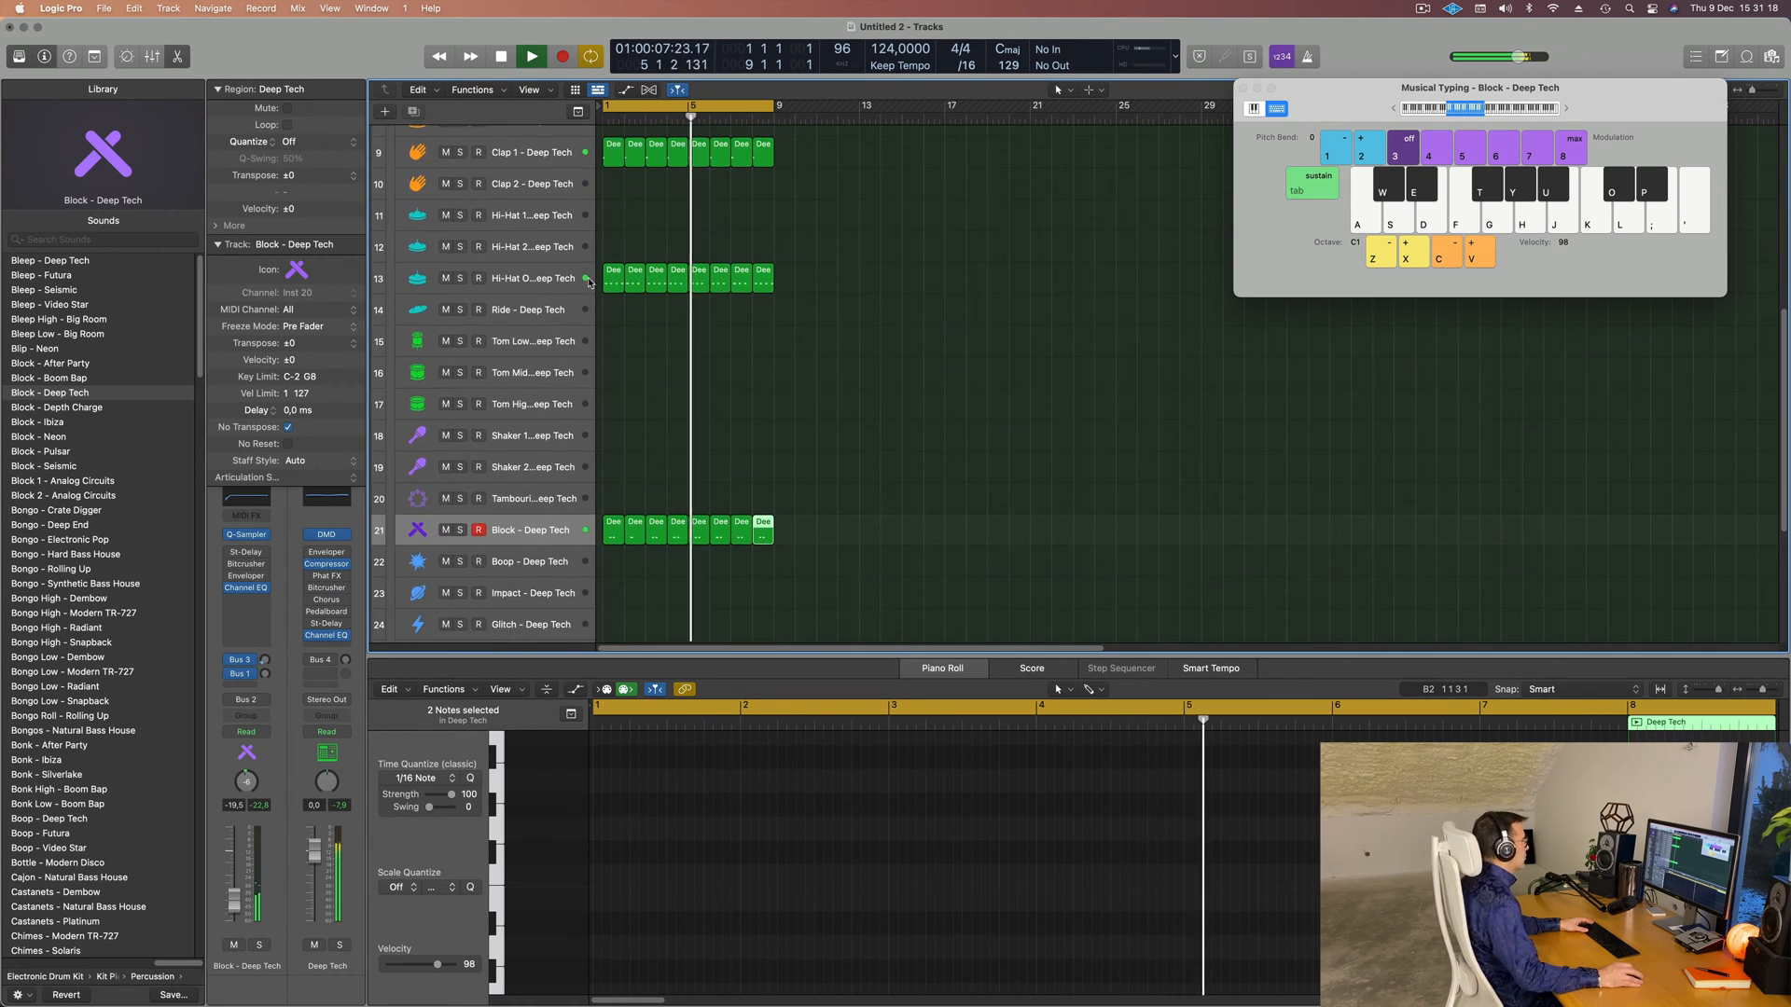
left_click_drag(616, 276, 607, 472)
key("space")
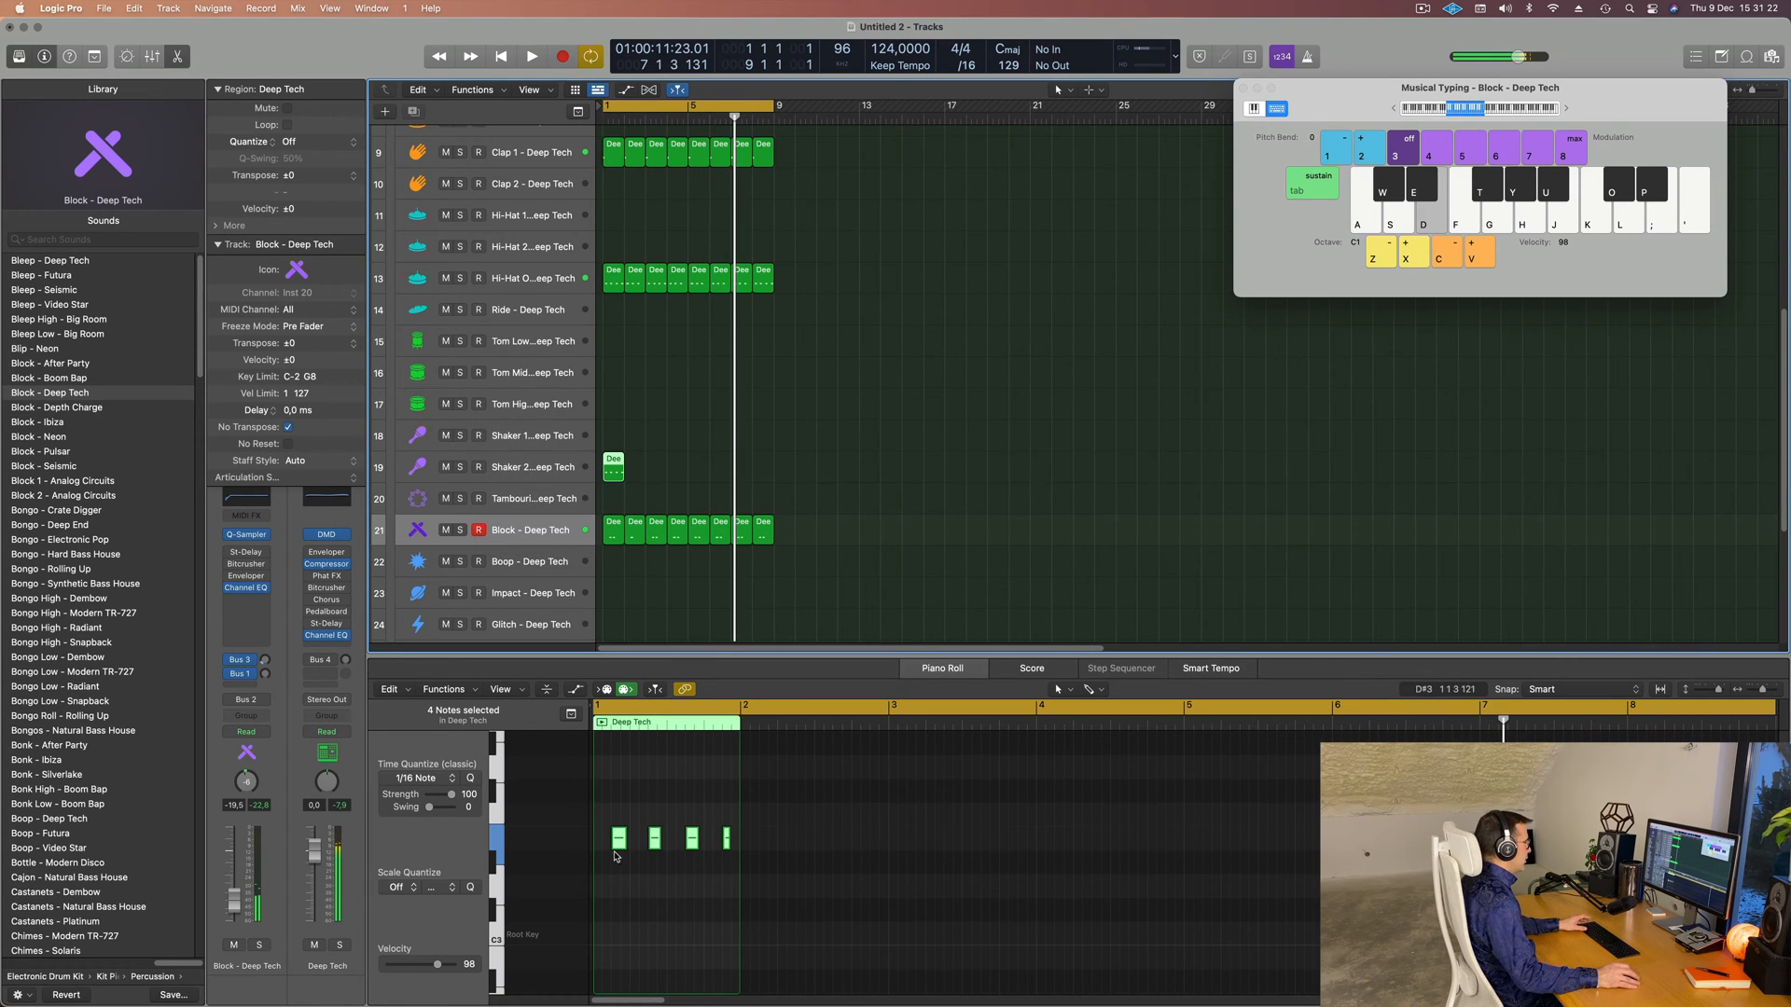
- Duplicate the four Shaker 2 notes across the bar until every sixteenth position holds a note
left_click_drag(612, 816, 745, 875)
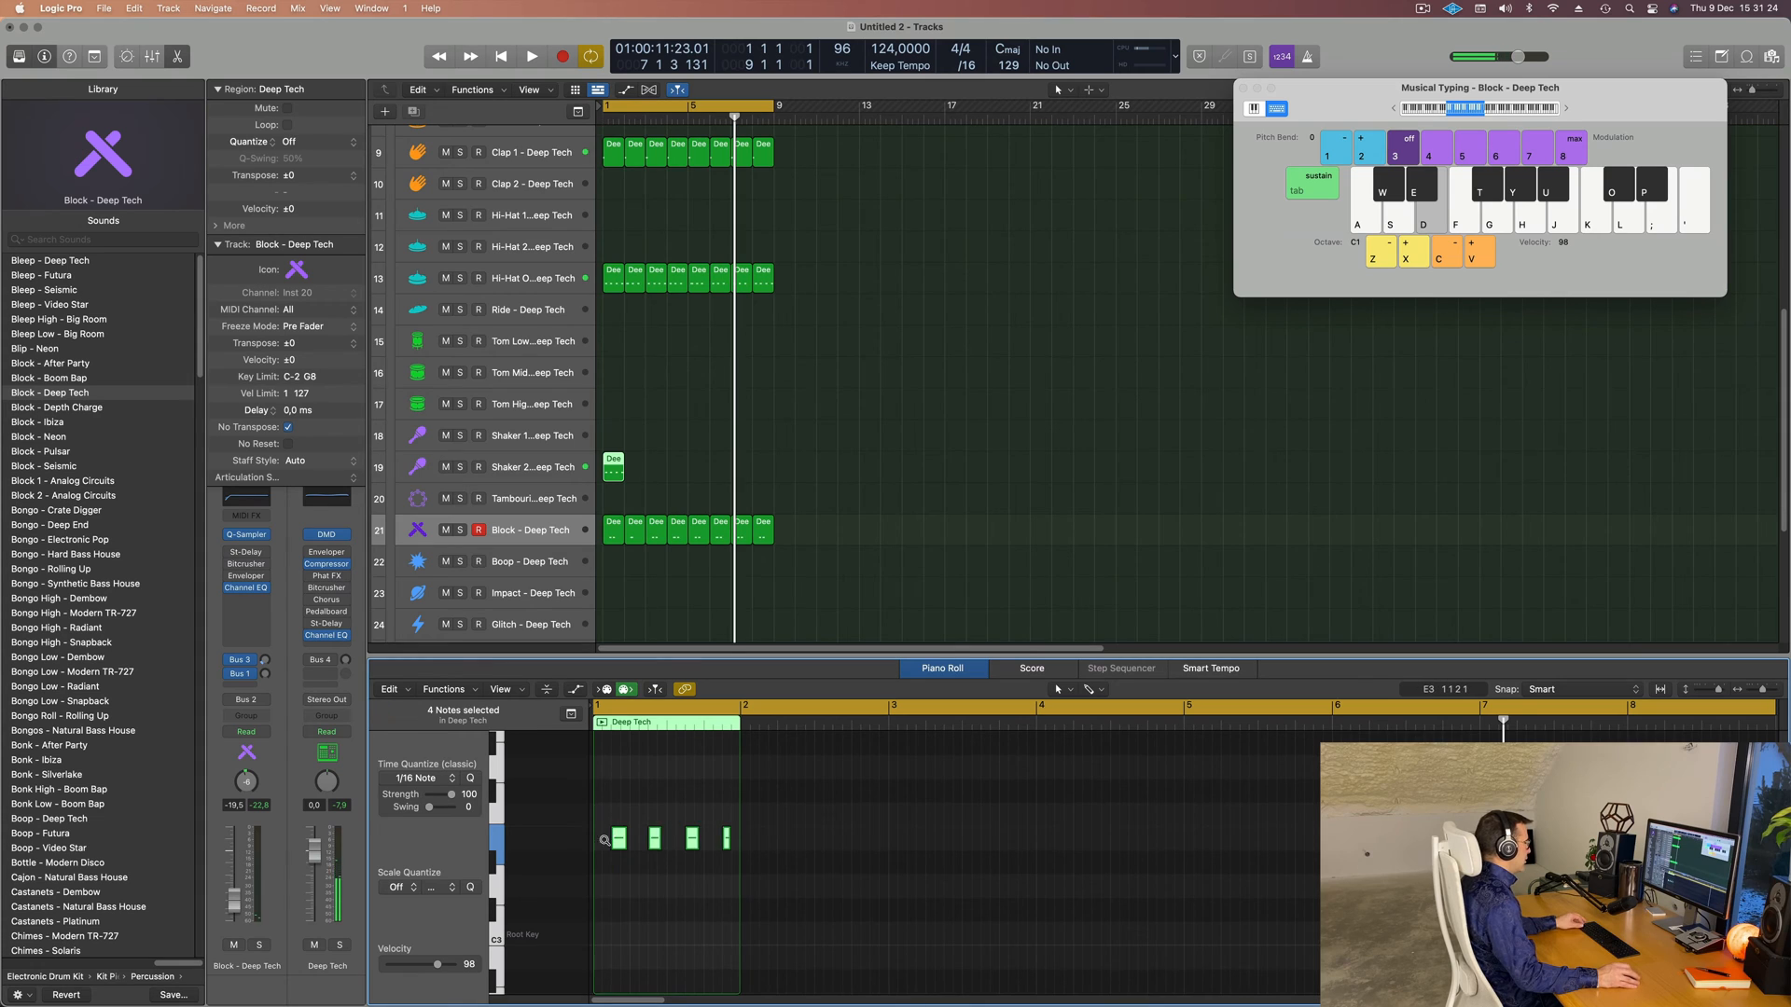
scroll(606, 843, "up", 5)
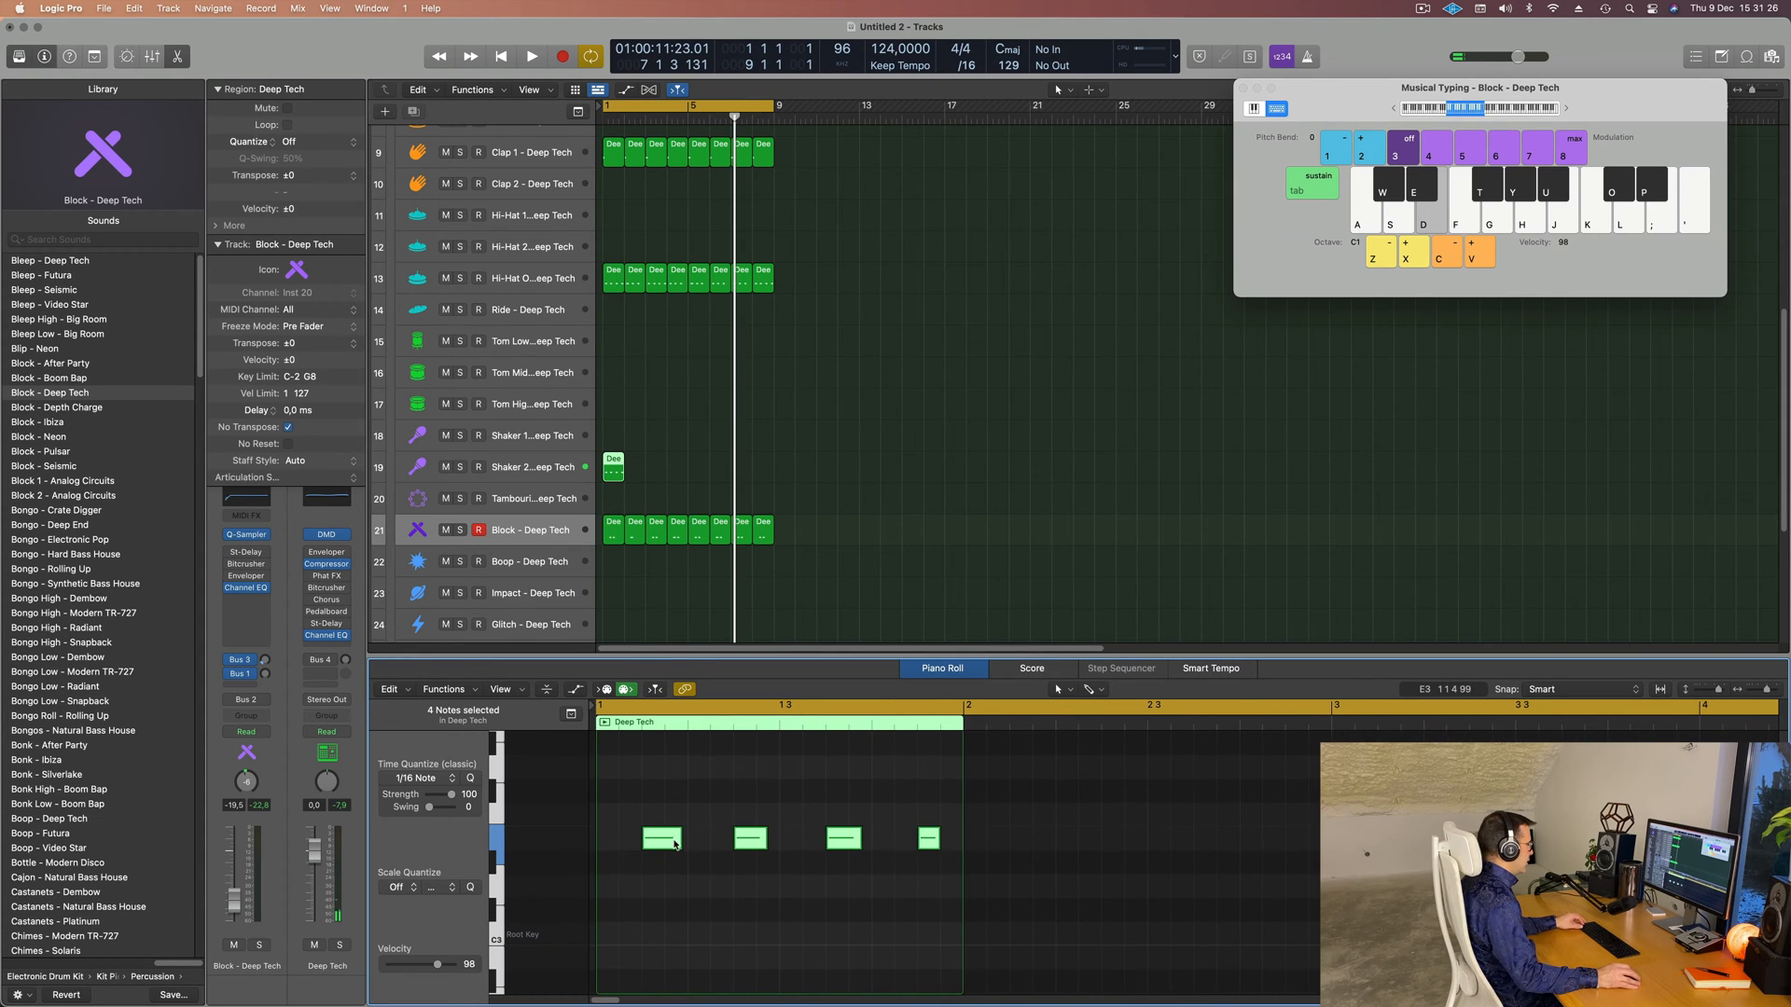
left_click(678, 839)
mouse_move(678, 839)
left_mouse_down()
mouse_move(607, 847)
mouse_move(679, 850)
left_mouse_up()
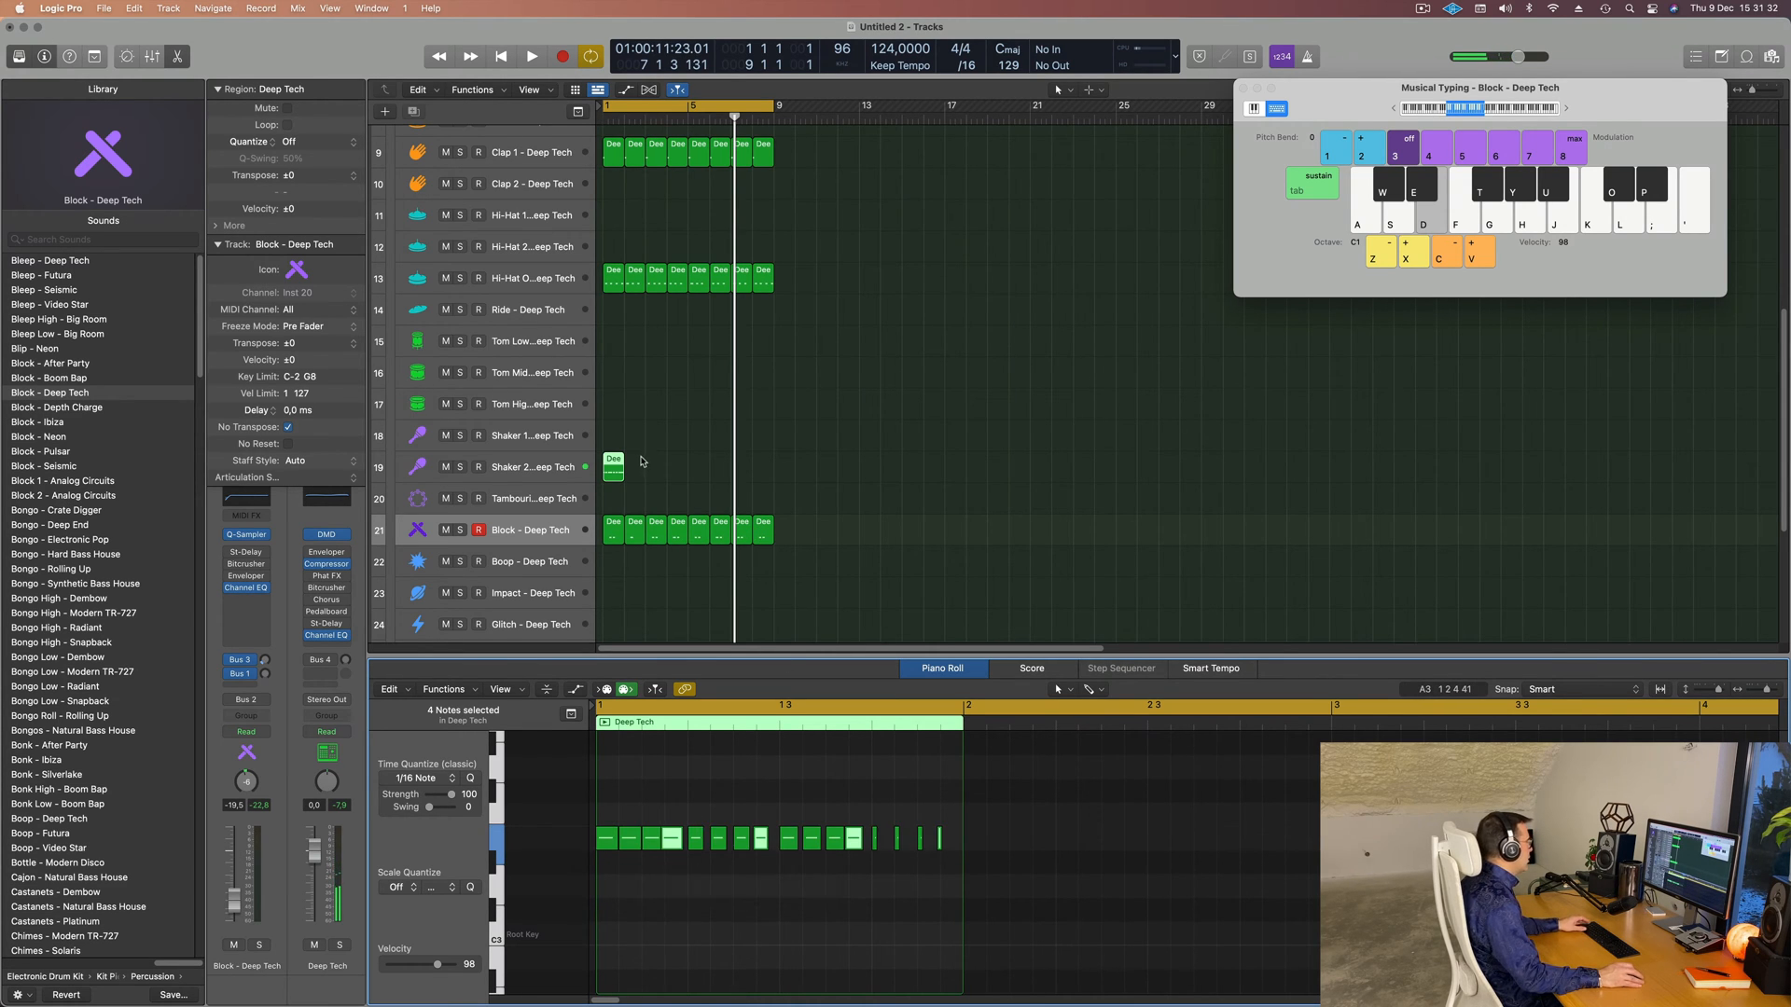
- Repeat the one-bar Shaker 2 region seven times to fill the eight-bar loop
left_click_drag(641, 461, 576, 498)
key("super+r")
key("super+r")
key("super+r")
key("super+r")
key("super+r")
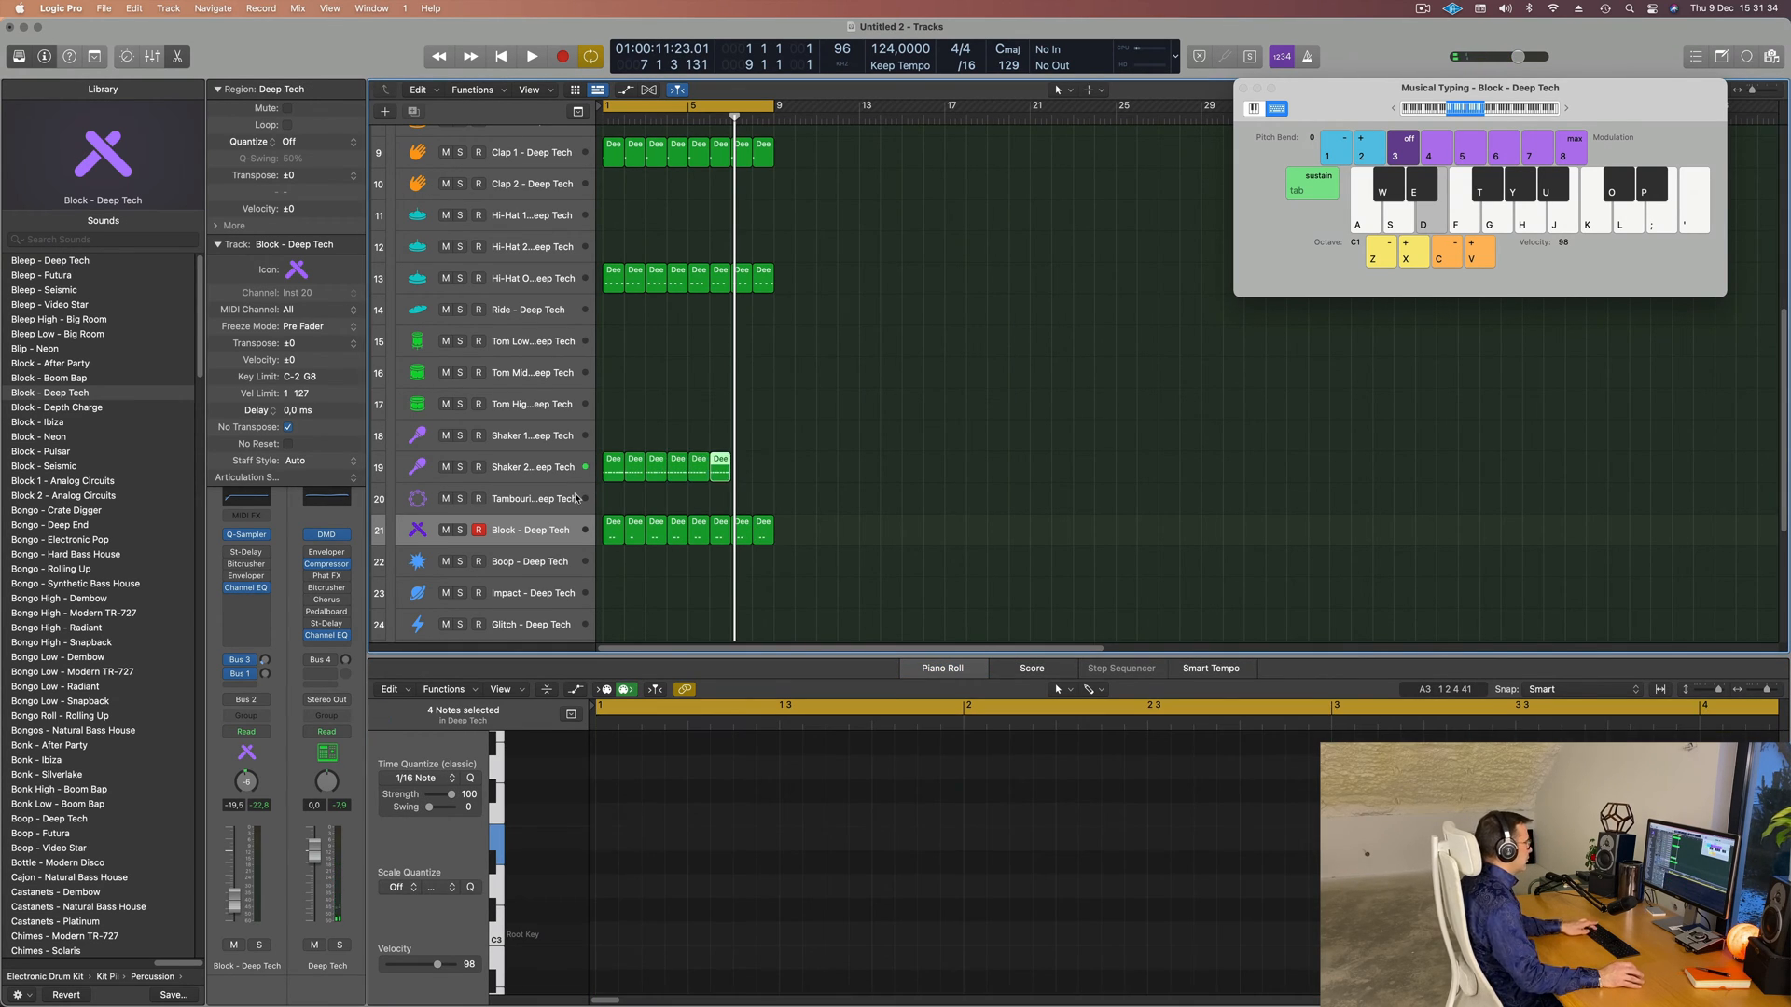
- Select the Shaker 2 track and lower its volume to about -22 dB while replaying the loop
key("space")
left_click(552, 471)
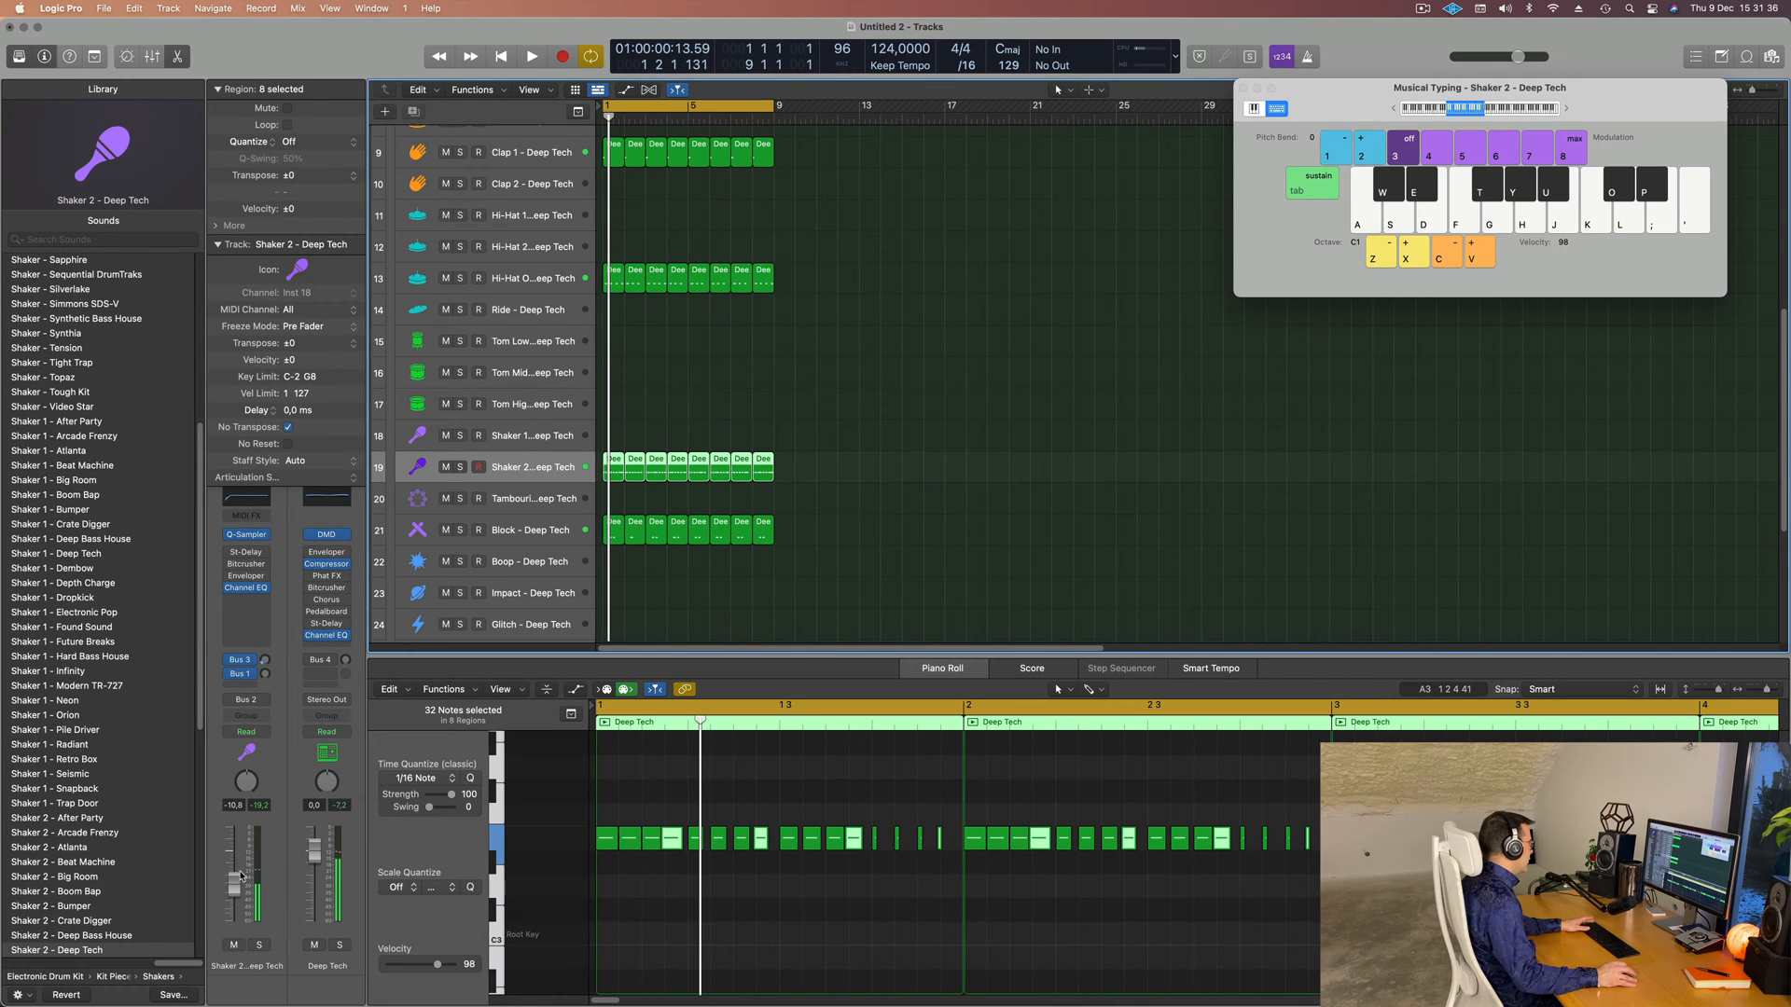
key("space")
left_click_drag(240, 889, 239, 898)
key("space")
key("space")
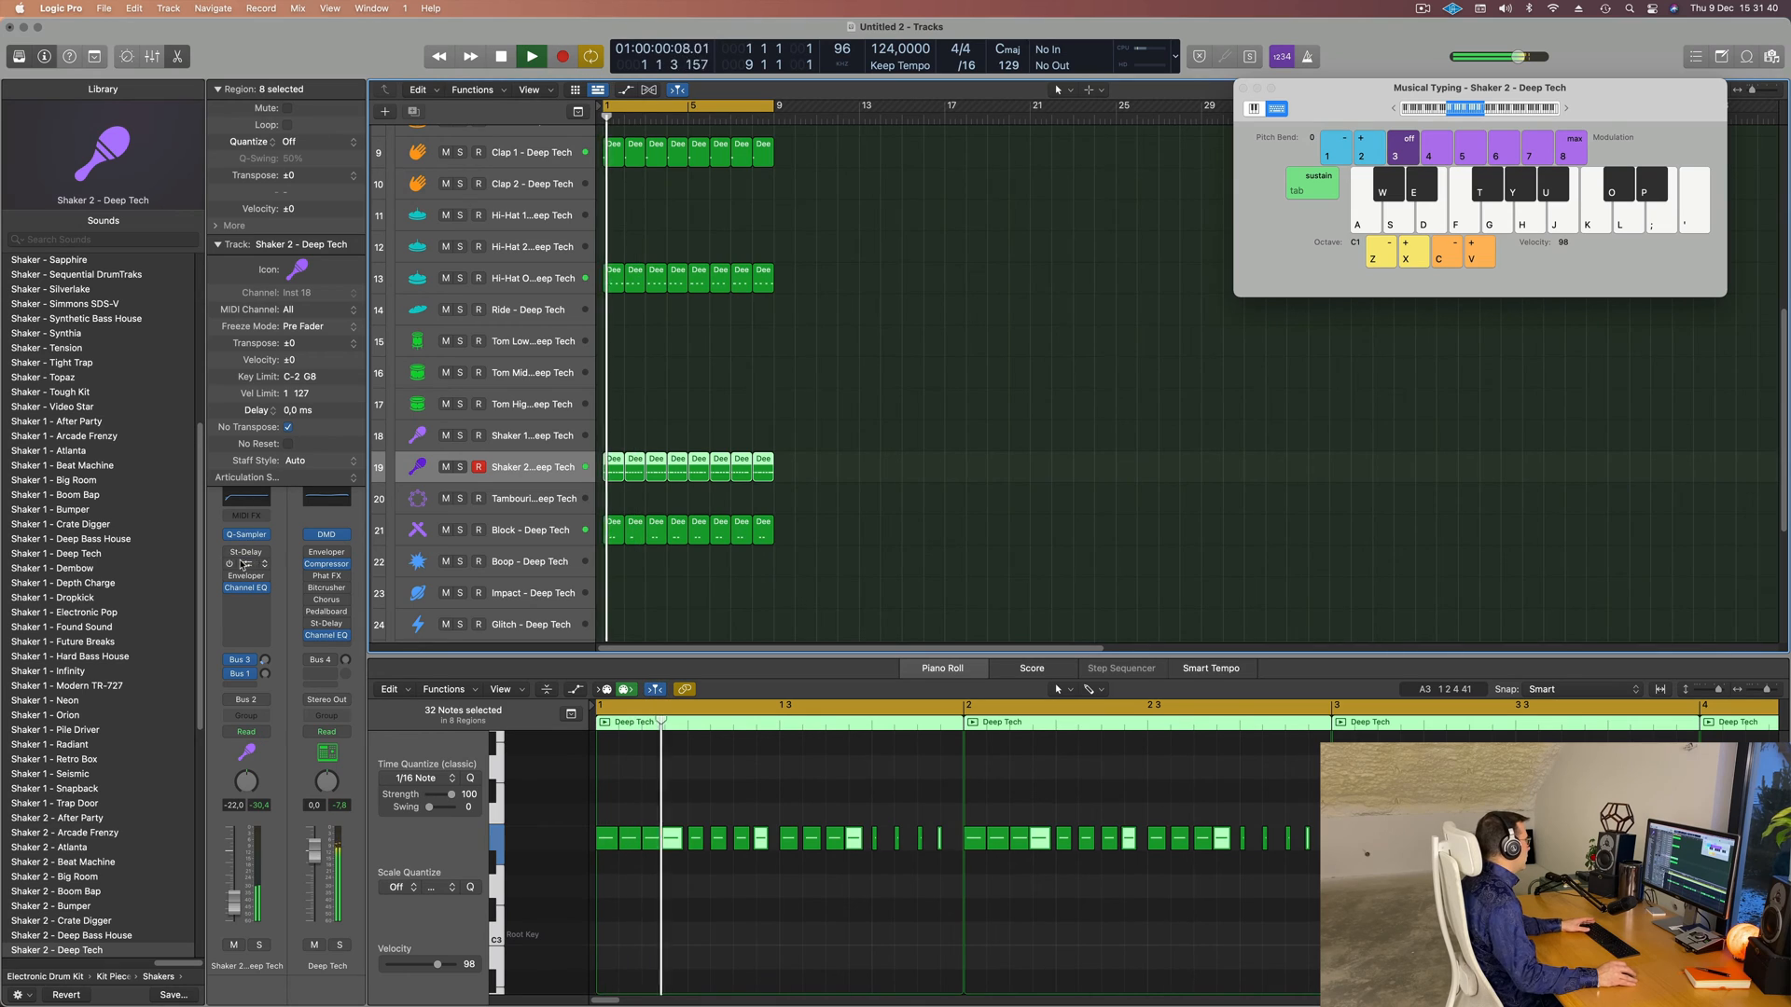
- Enable the Stereo Delay on Shaker 2, load its Dual 1/16 Slap preset and replay the loop
left_click(233, 552)
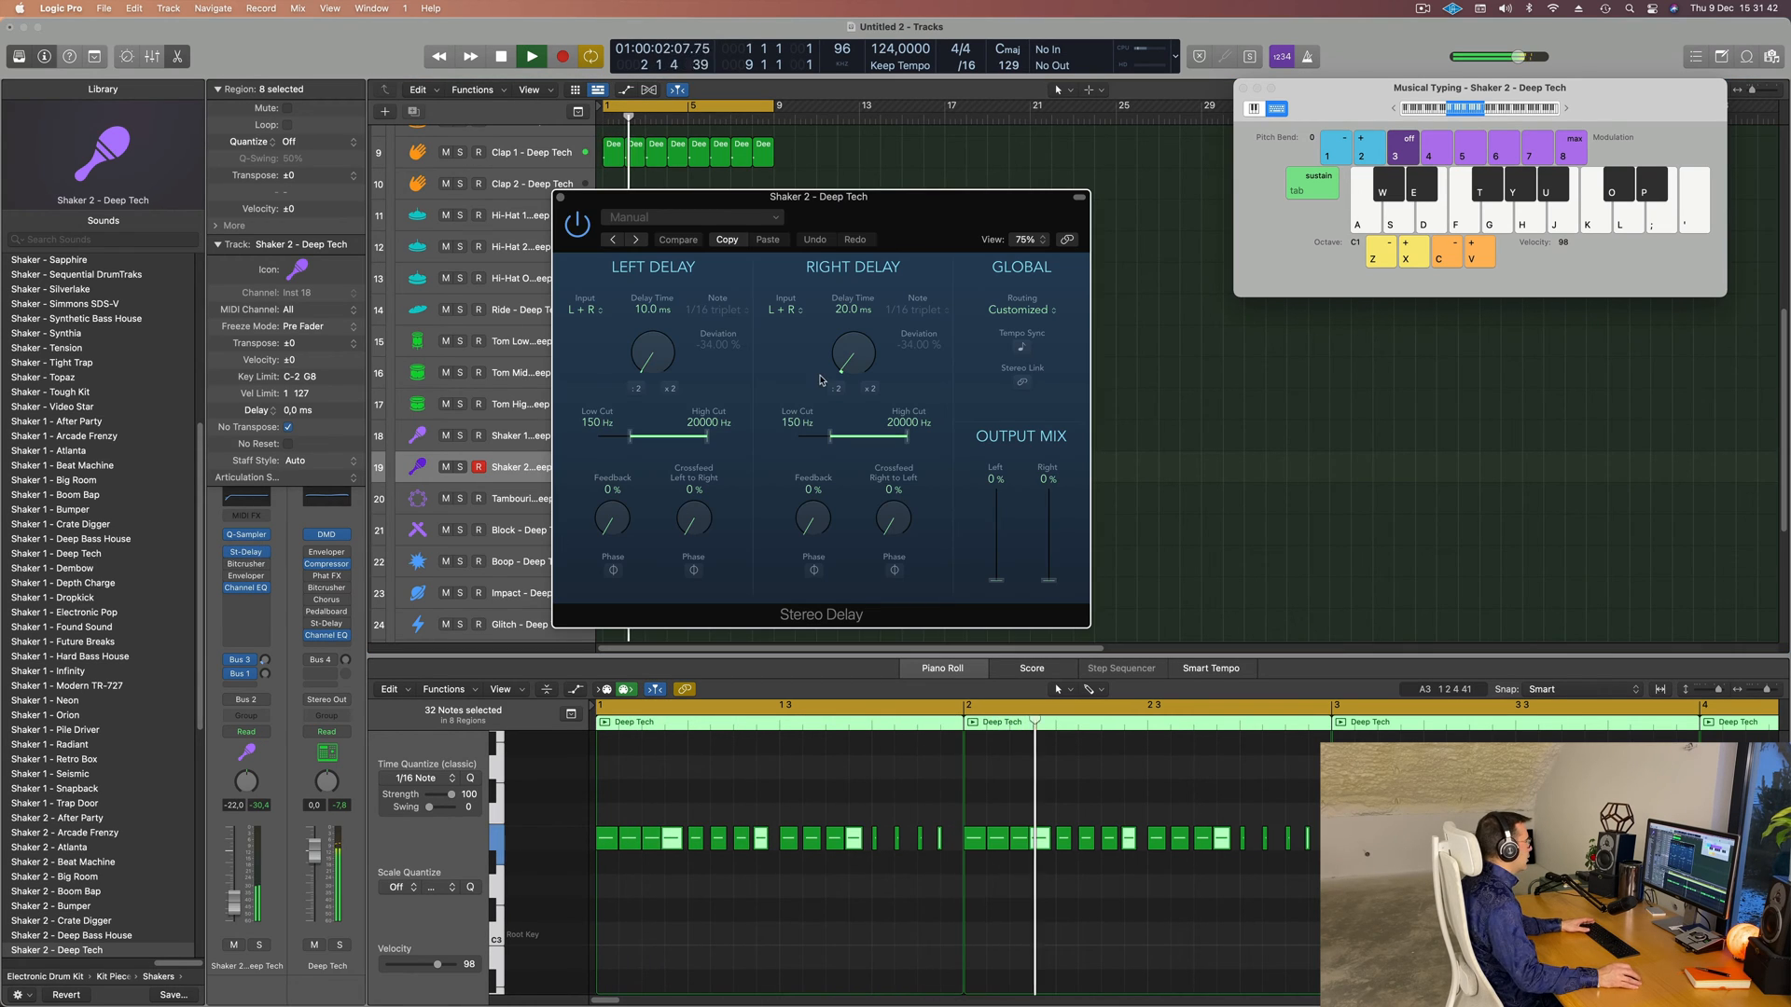
key("space")
key("space")
left_click(695, 218)
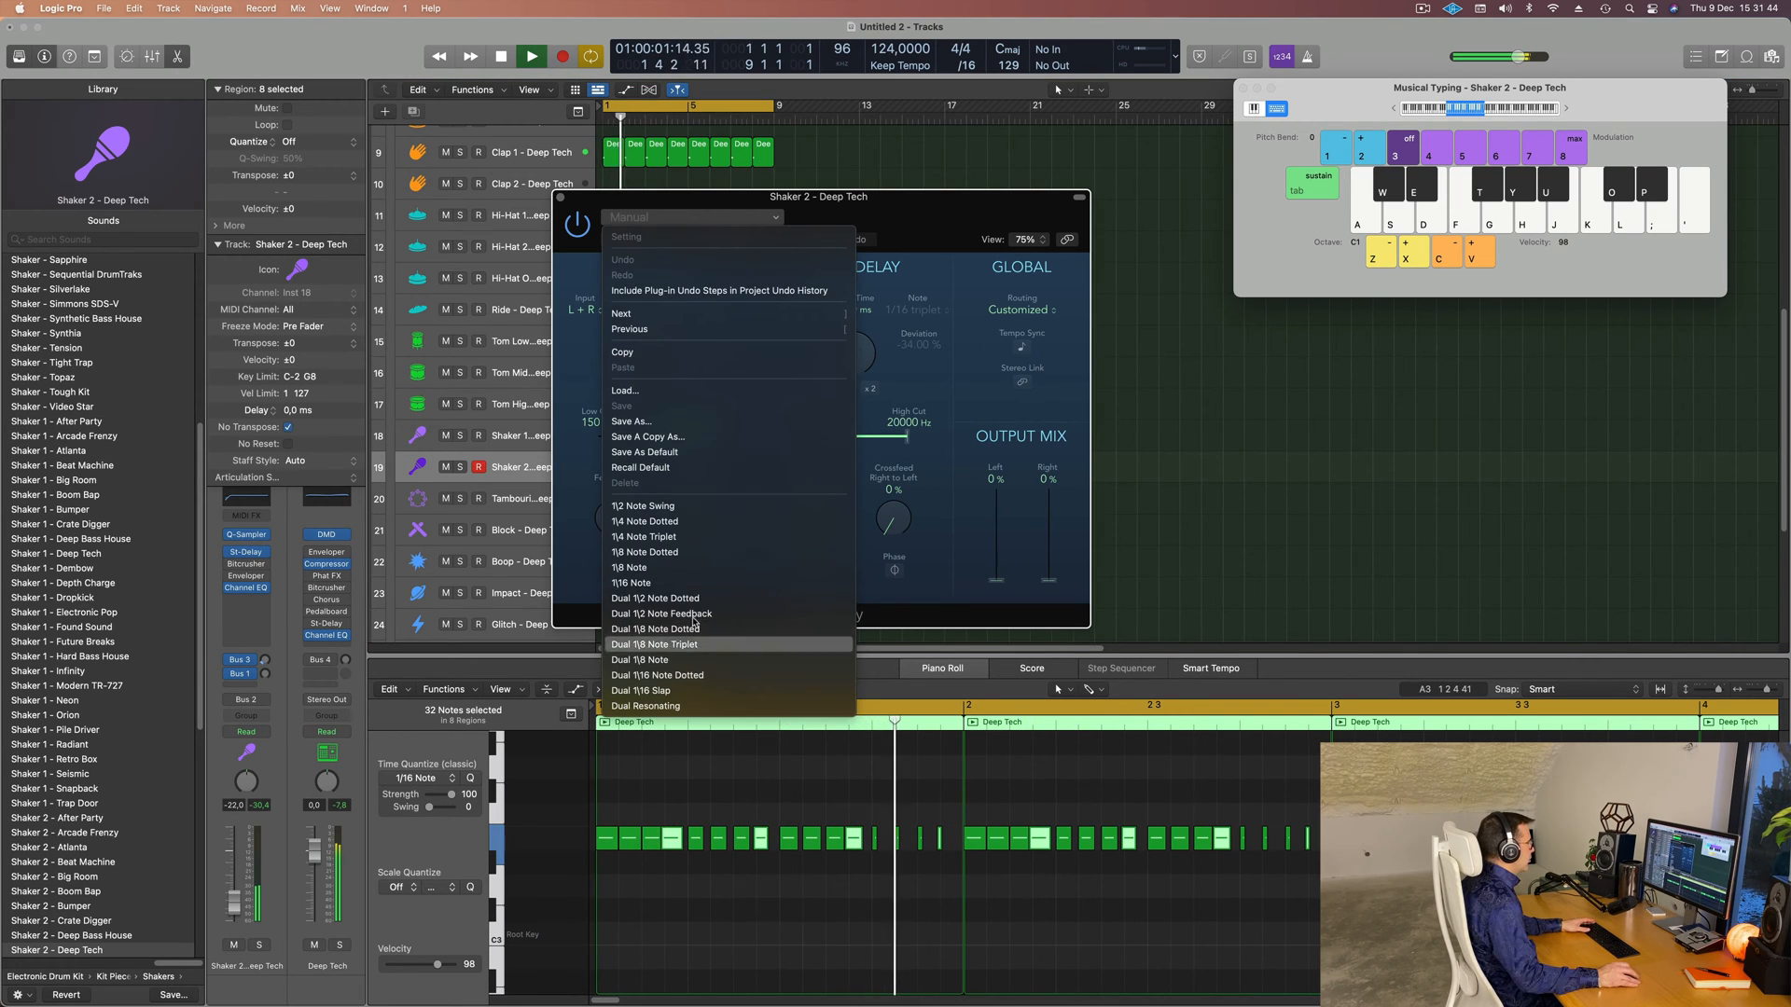
left_click(728, 690)
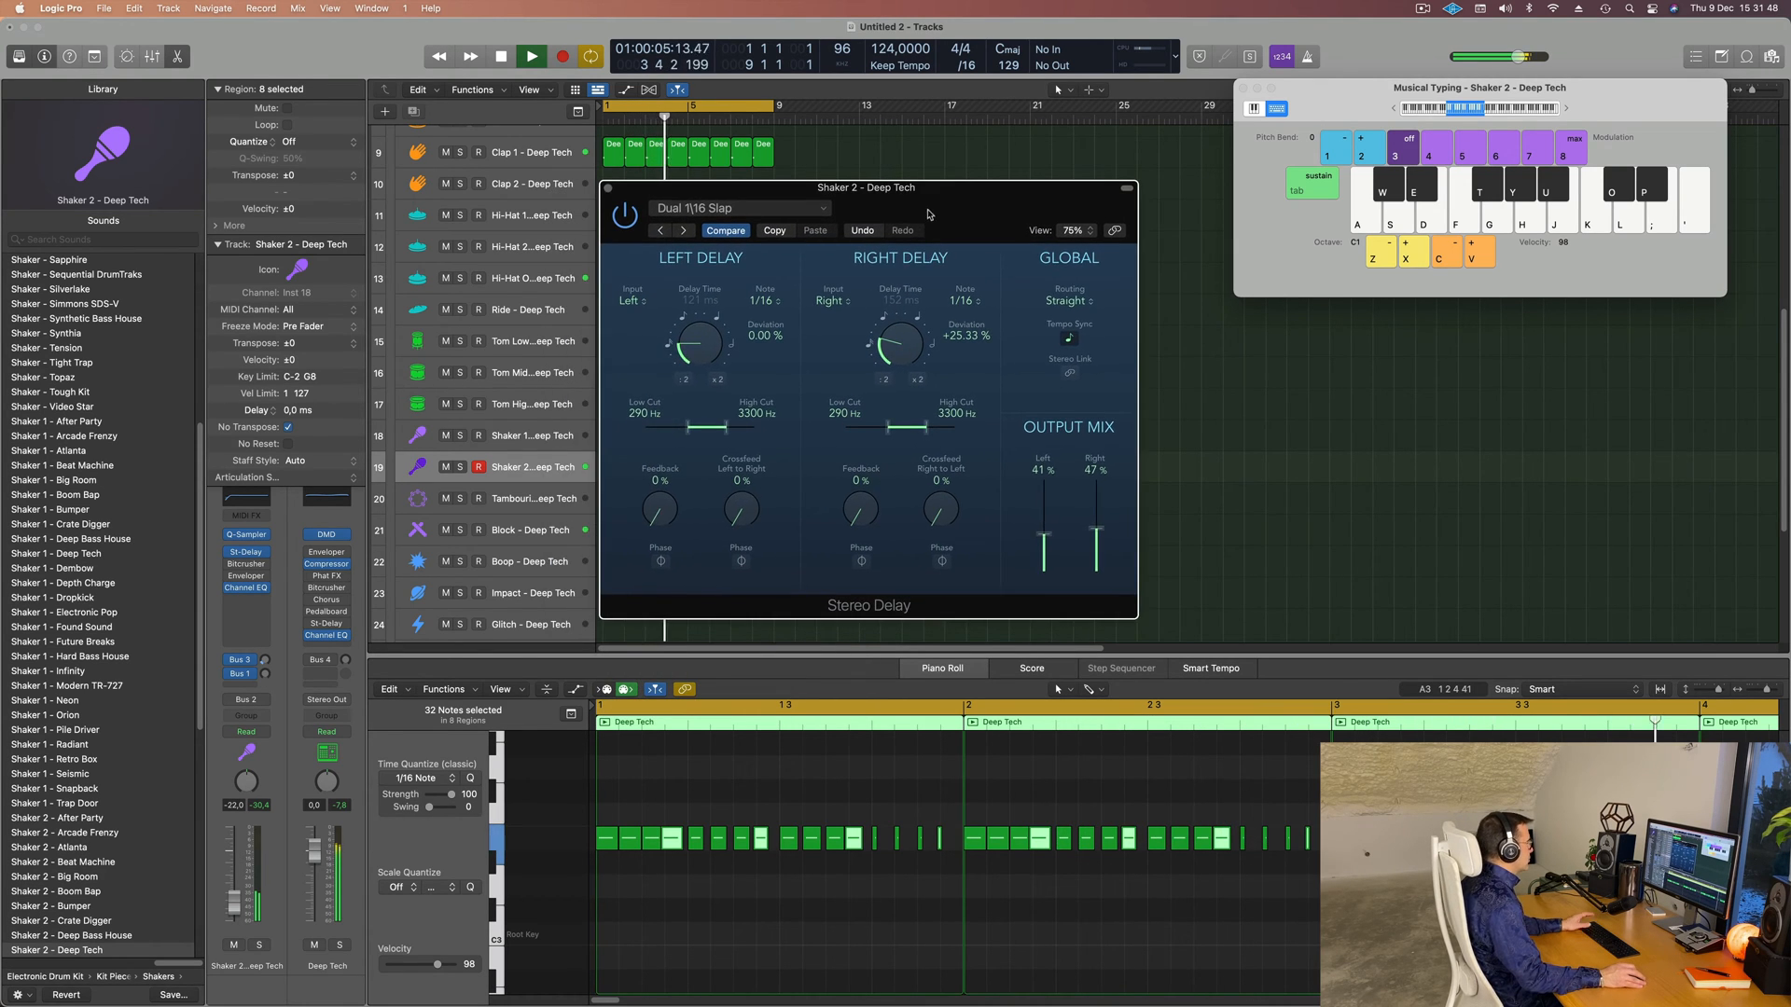
left_click_drag(902, 206, 896, 274)
key("space")
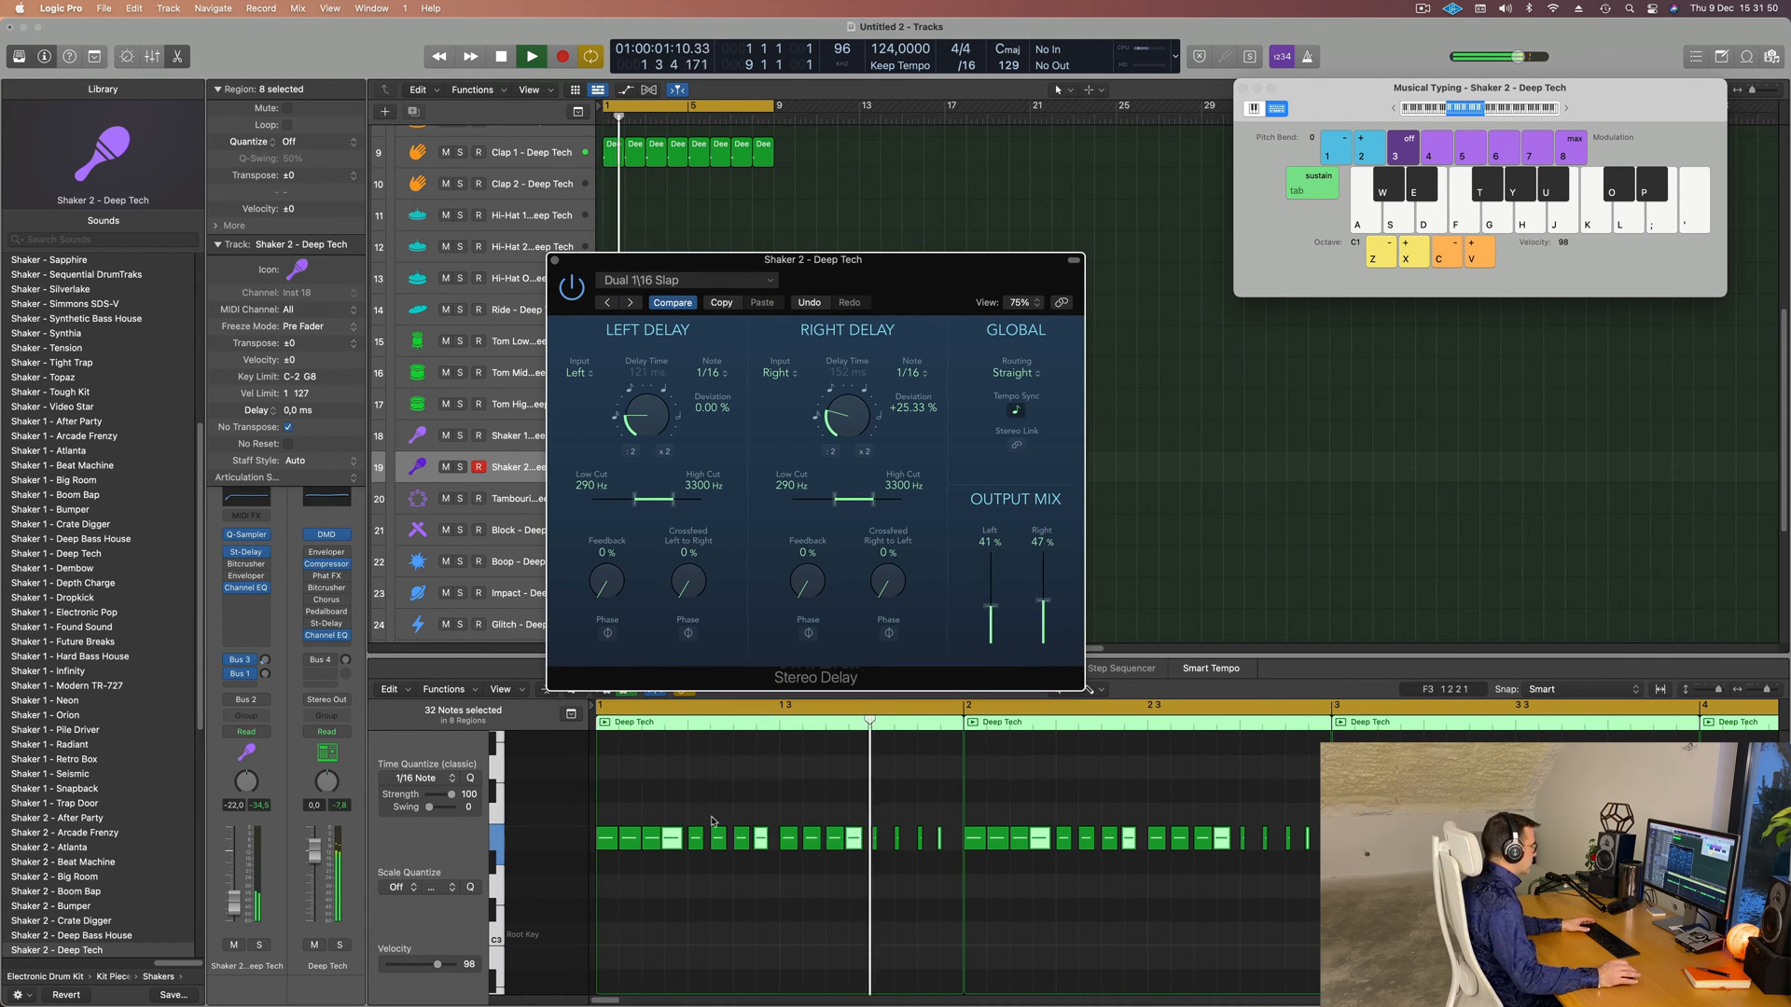
- Set the Shaker 2 delay's deviation to +3.67% left and -1.33% right, and its output mix to 38% left and 39% right
left_click_drag(706, 260, 808, 203)
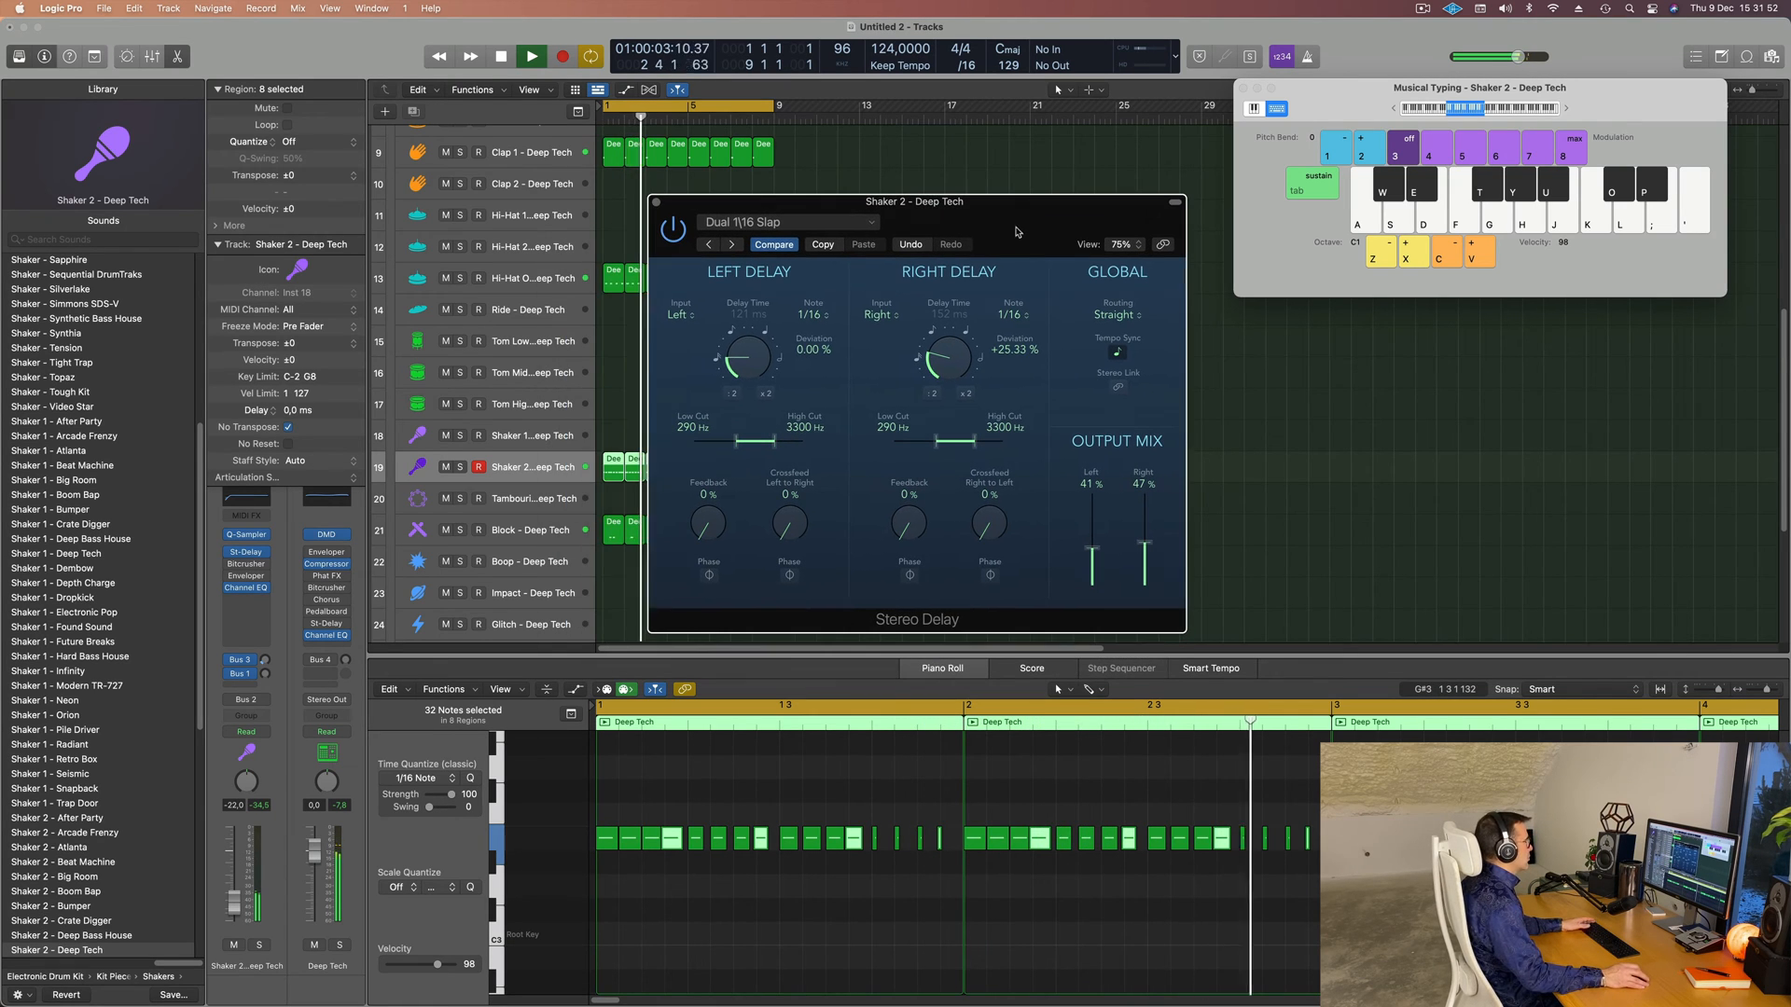
left_click_drag(751, 359, 773, 306)
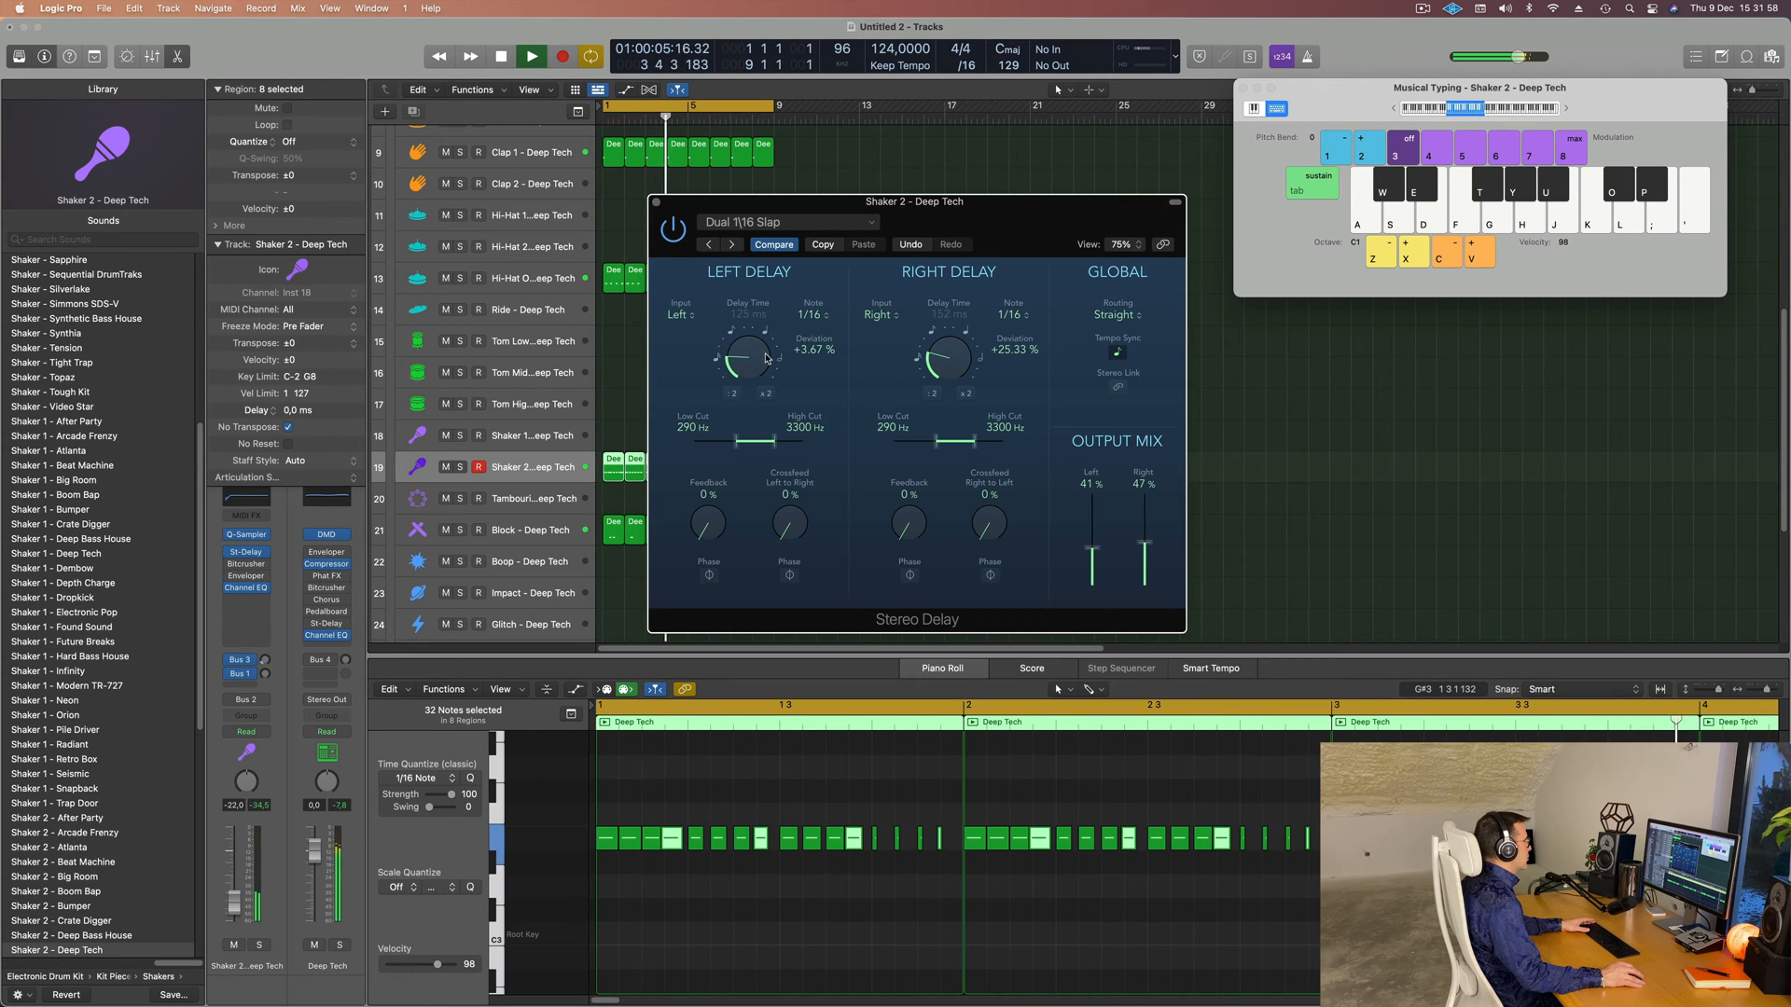
left_click_drag(927, 368, 930, 387)
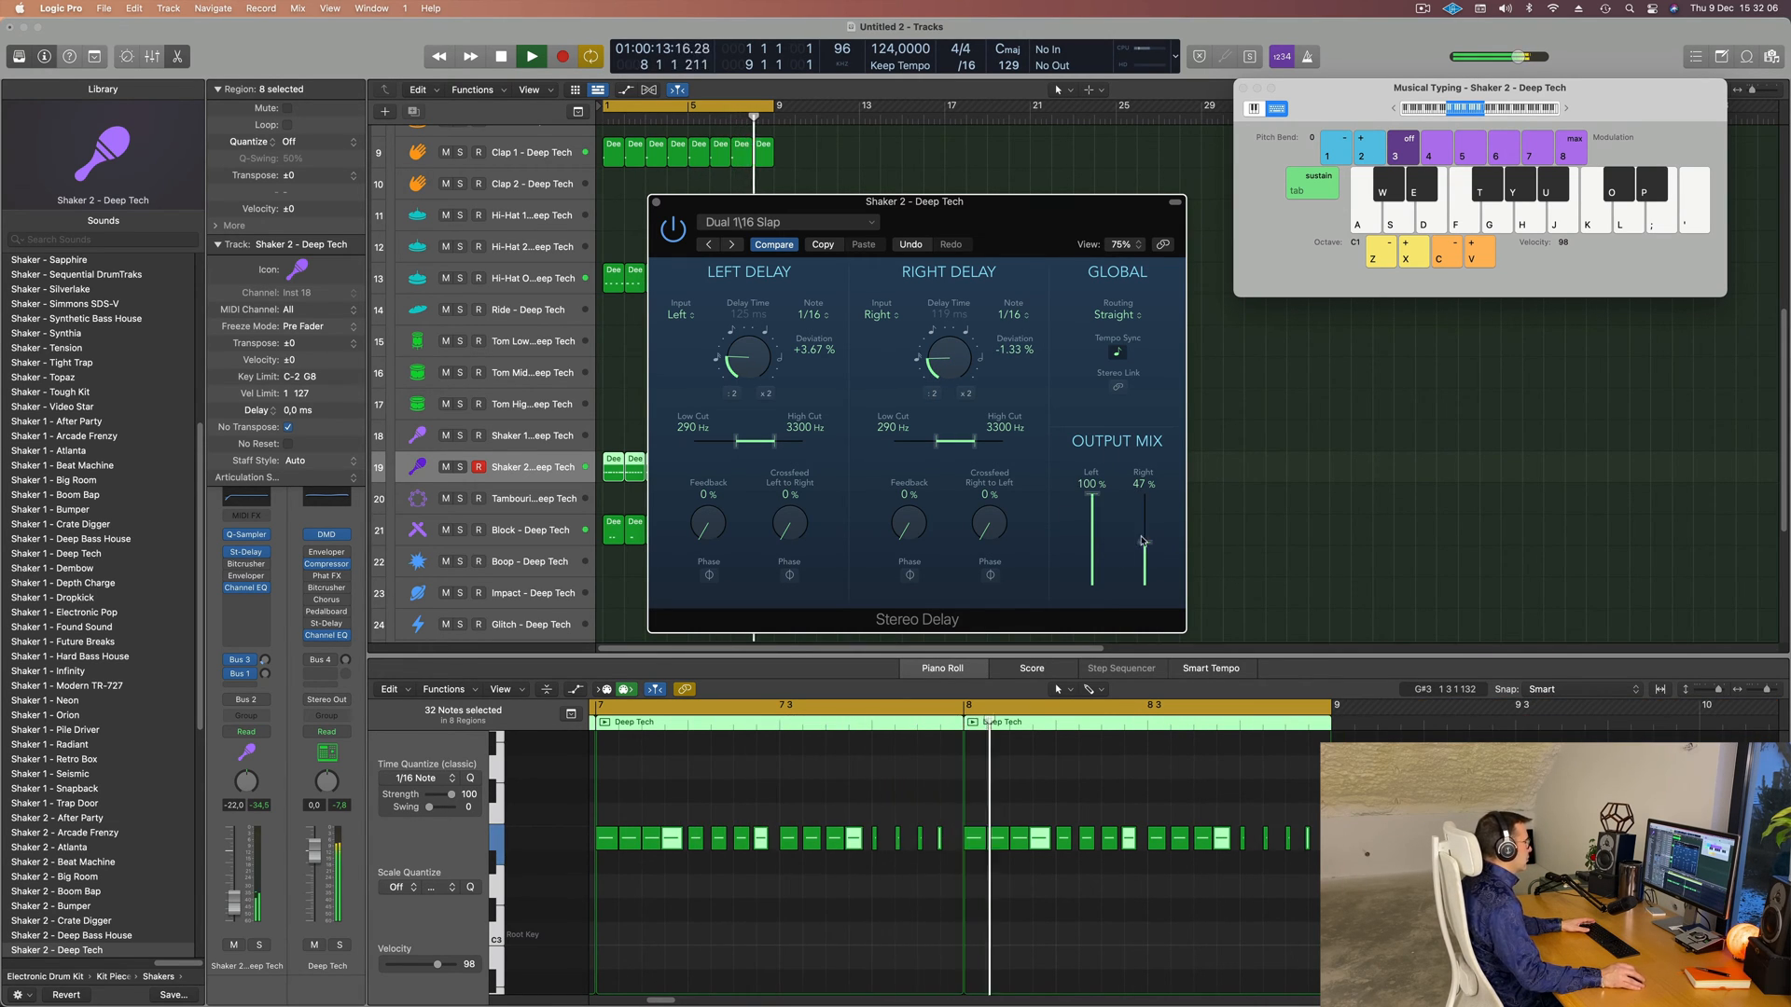
left_click_drag(1093, 497, 1097, 556)
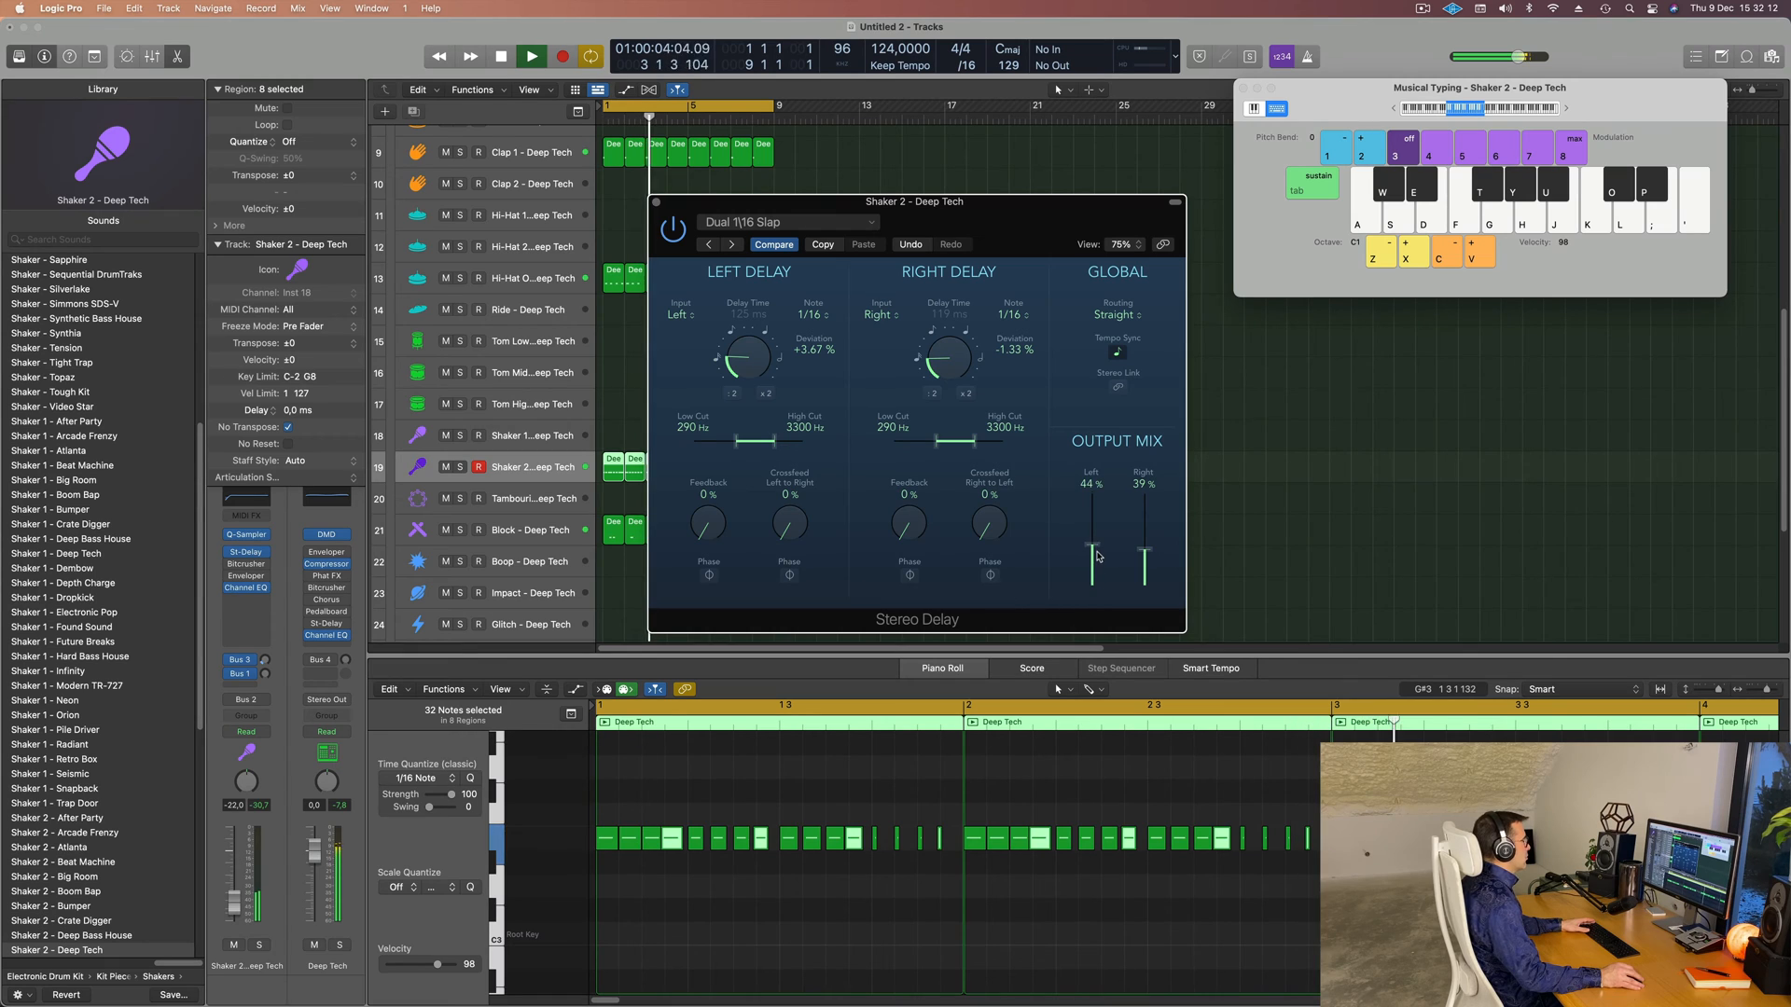
- Replay the loop from the start and lower the Shaker 2 track volume to -25 dB
key("space")
left_click_drag(987, 231, 967, 220)
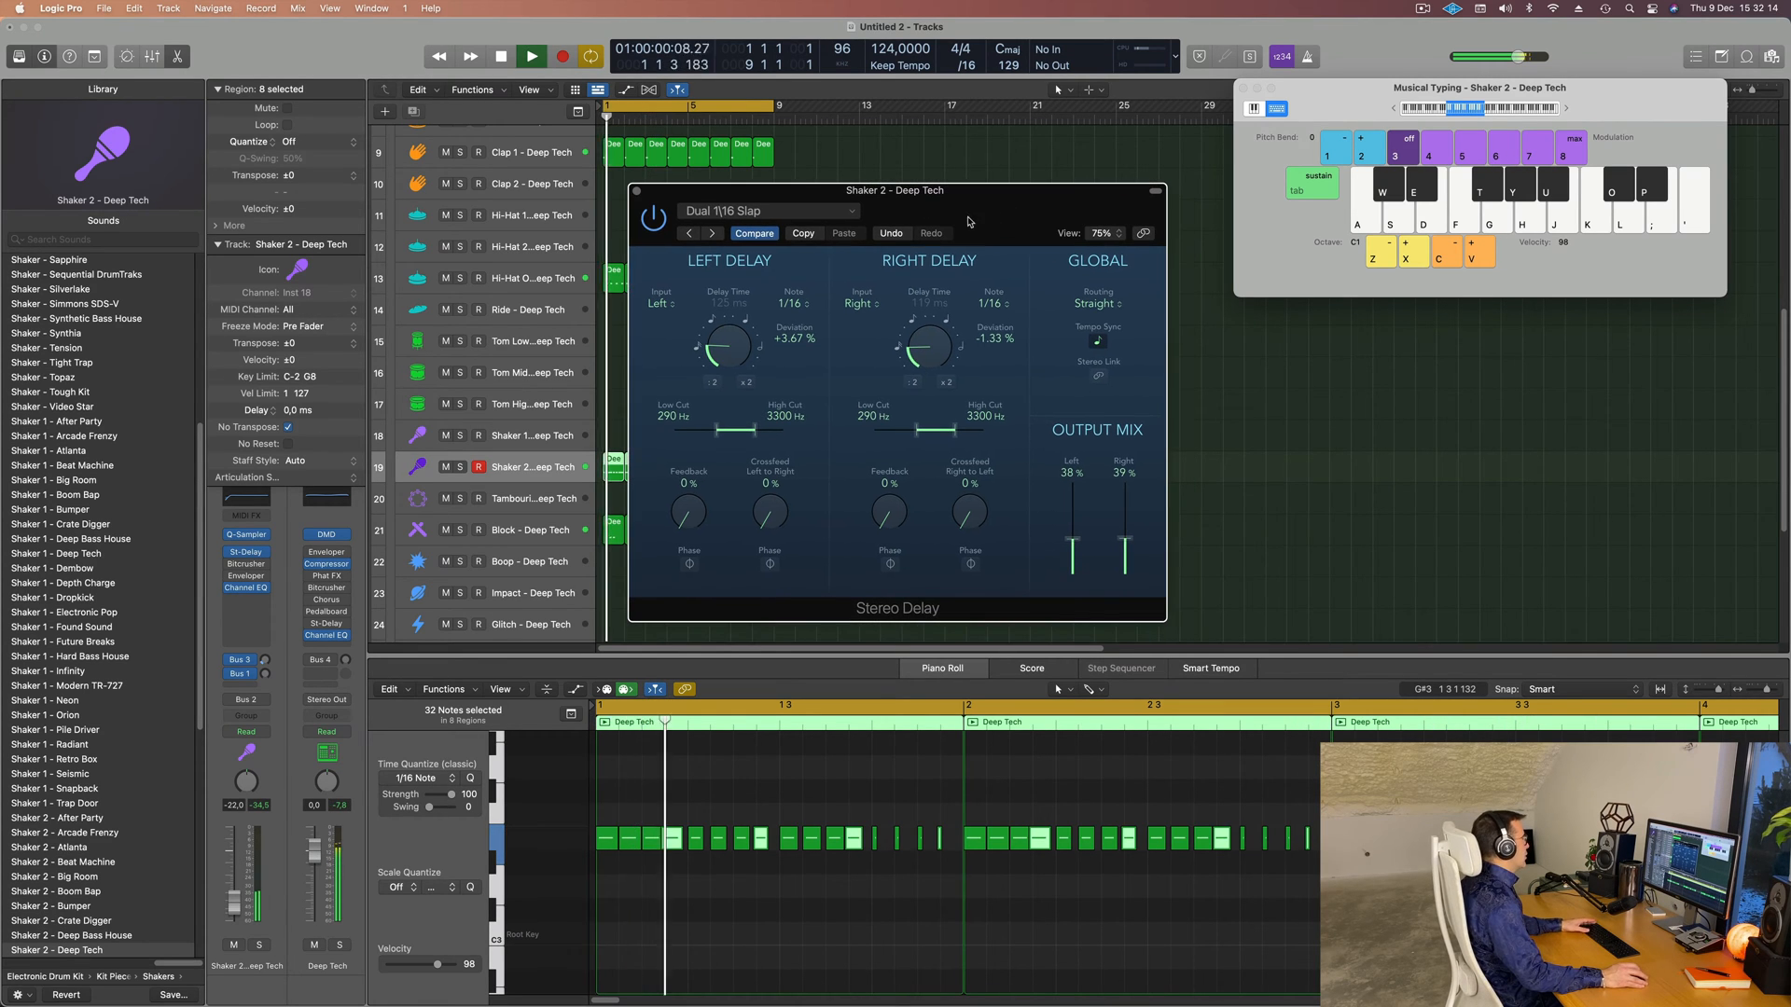
key("space")
key("space")
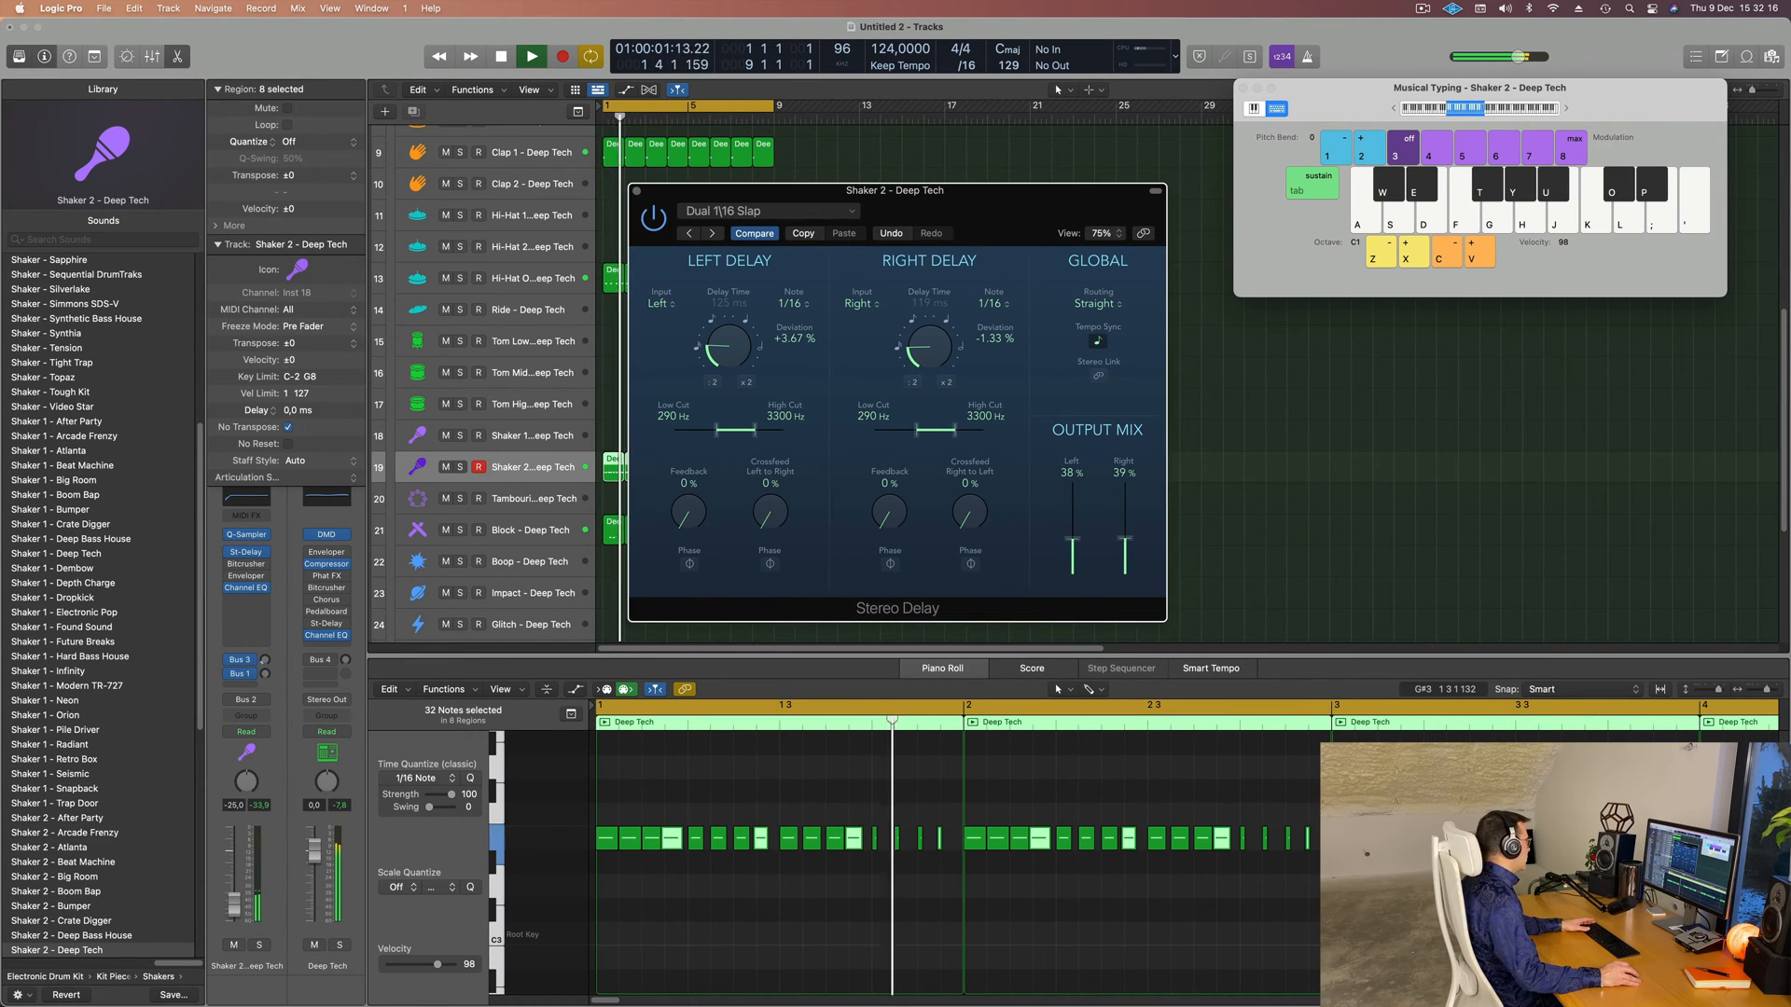
- Add a stereo Compressor after the Channel EQ on Shaker 2 and set its side chain to Kick 1 - Deep Tech (Inst 2)
left_click(262, 610)
key("space")
key("space")
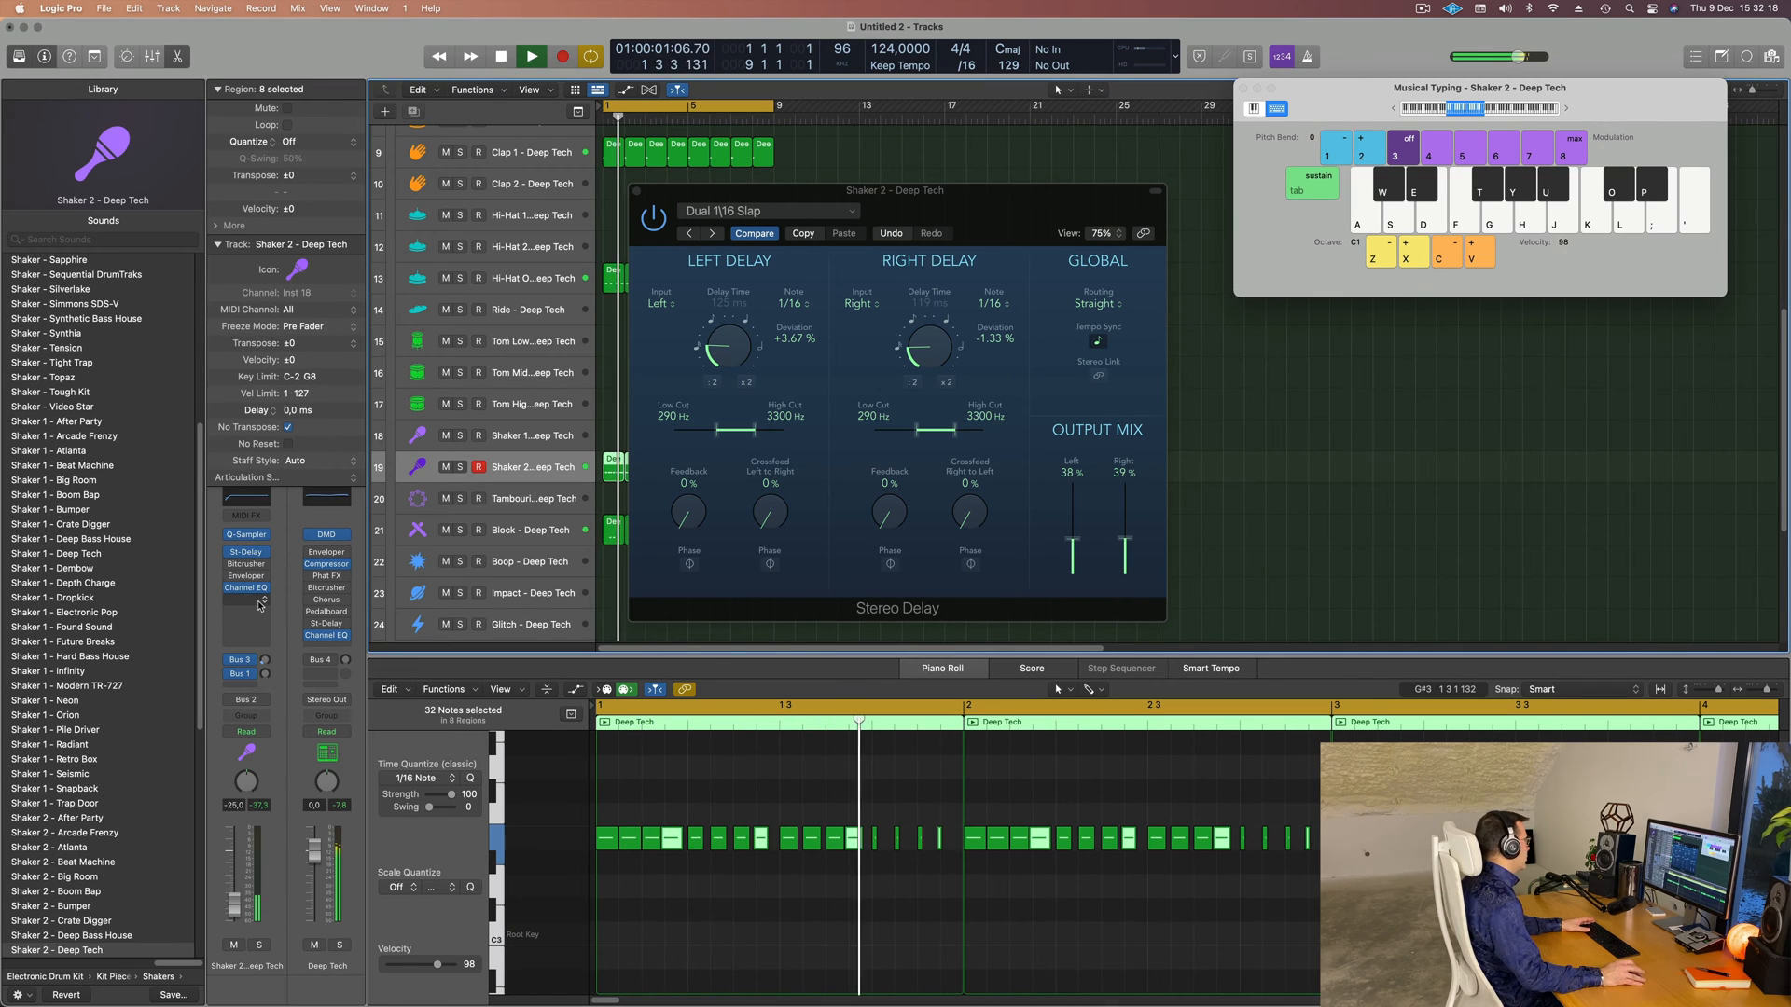
left_click(262, 610)
mouse_move(277, 643)
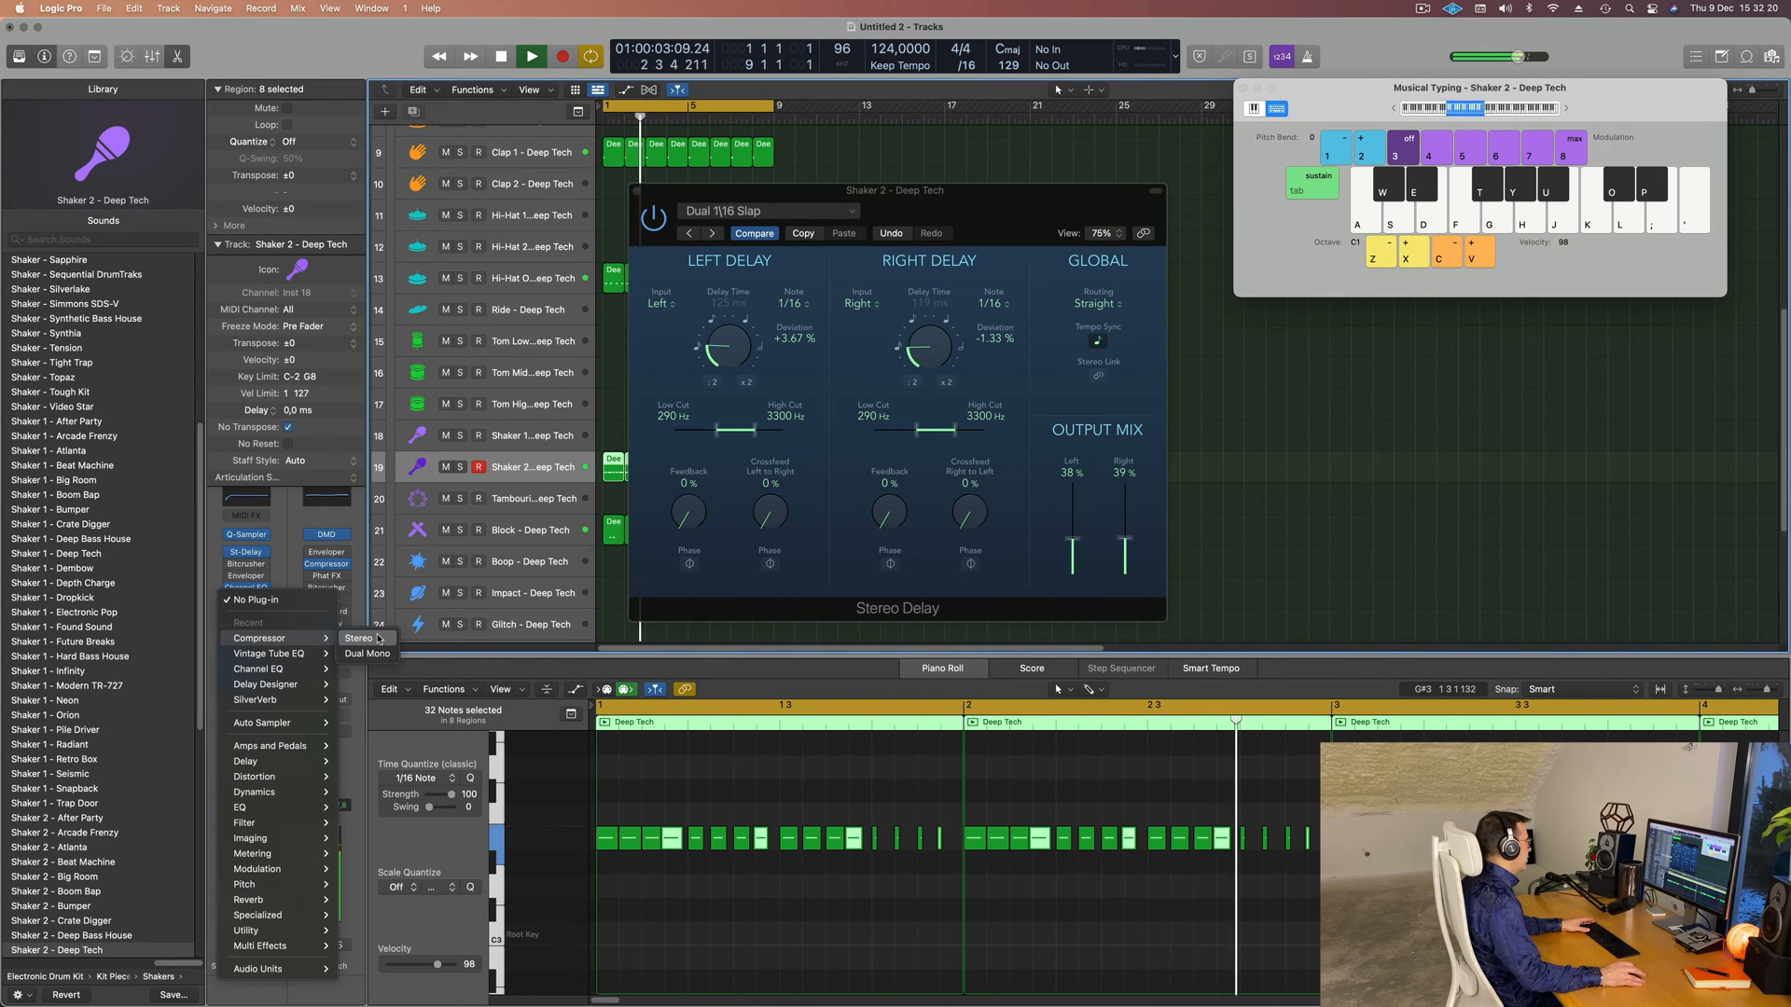
left_click(986, 58)
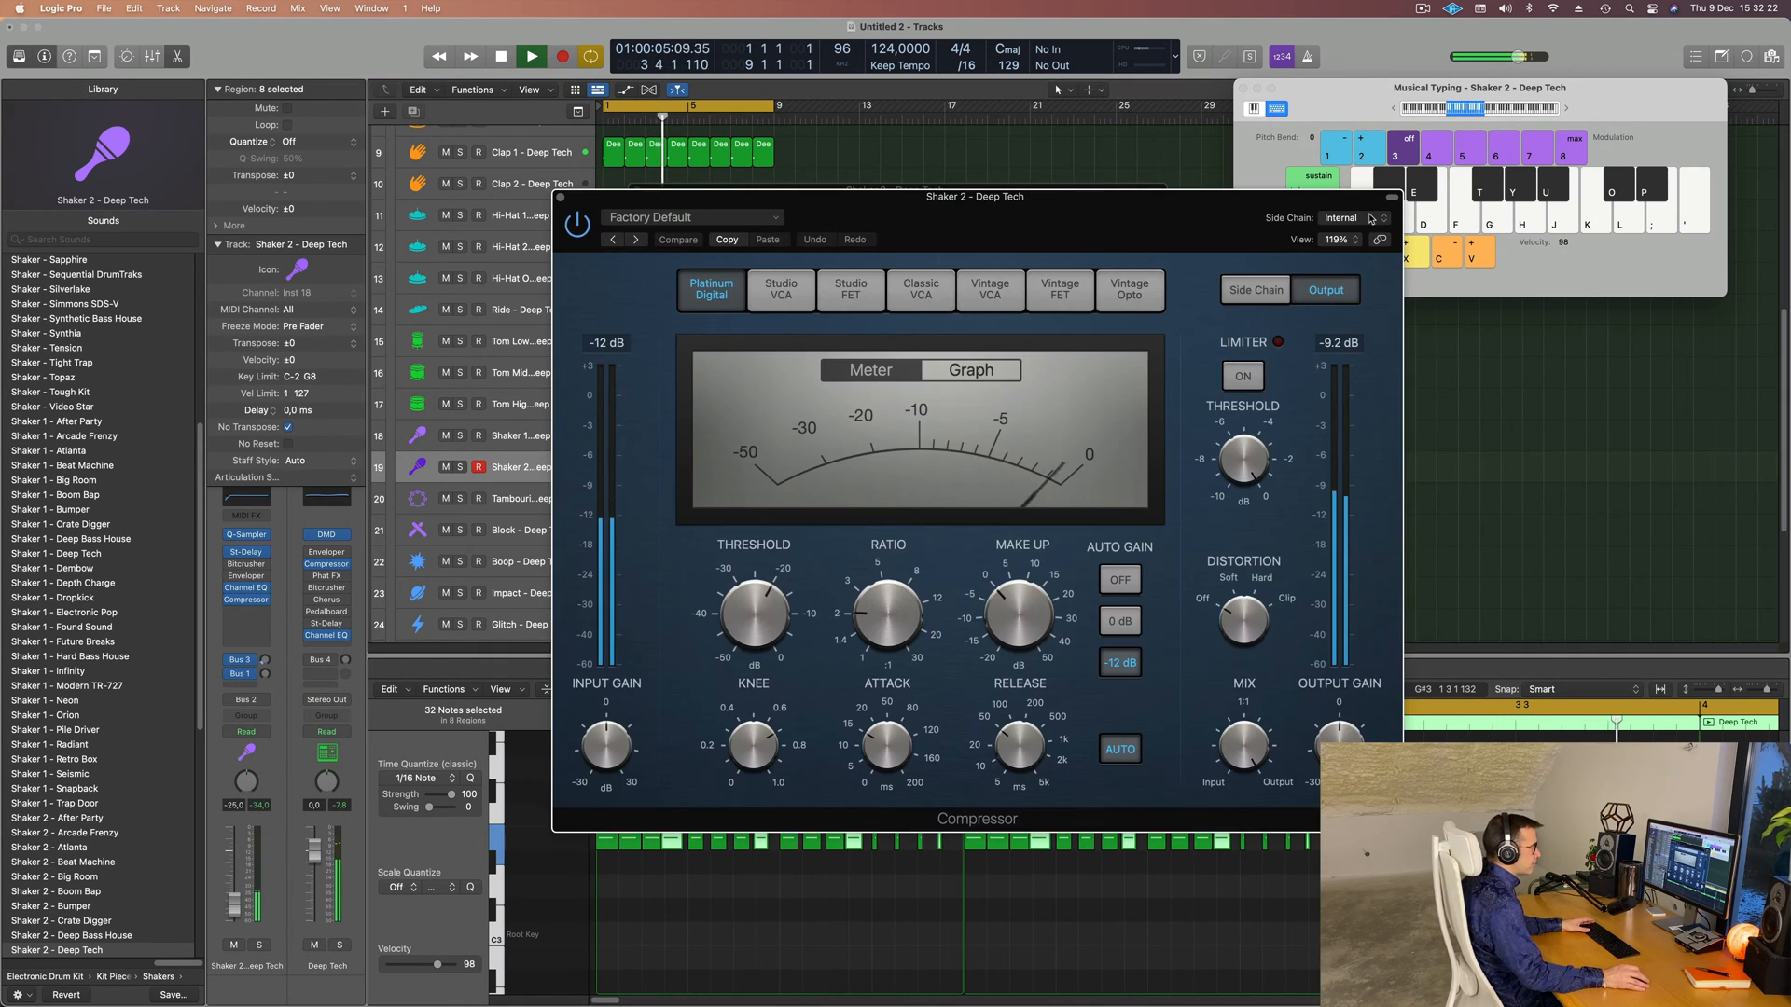
left_click(1344, 217)
mouse_move(1359, 270)
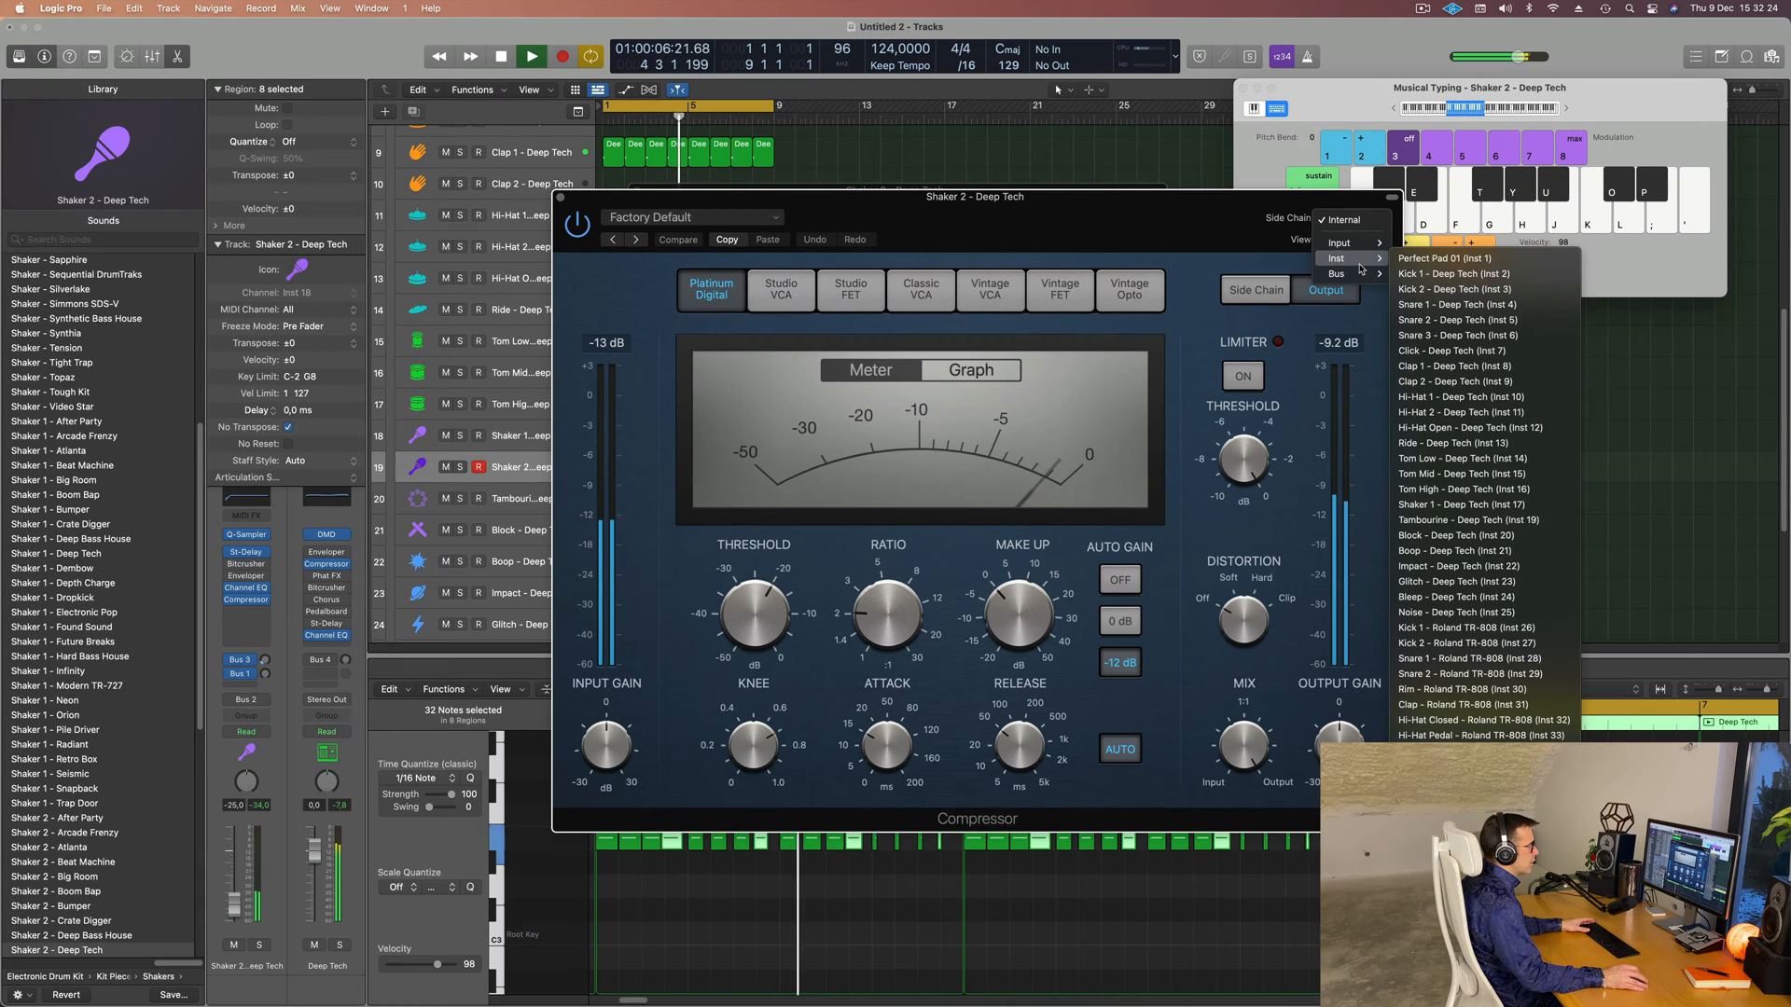
left_click(1427, 271)
- Lower the compressor's threshold, raise its ratio and turn off auto release, and bring the Shaker 2 volume down to about -28 dB
key("space")
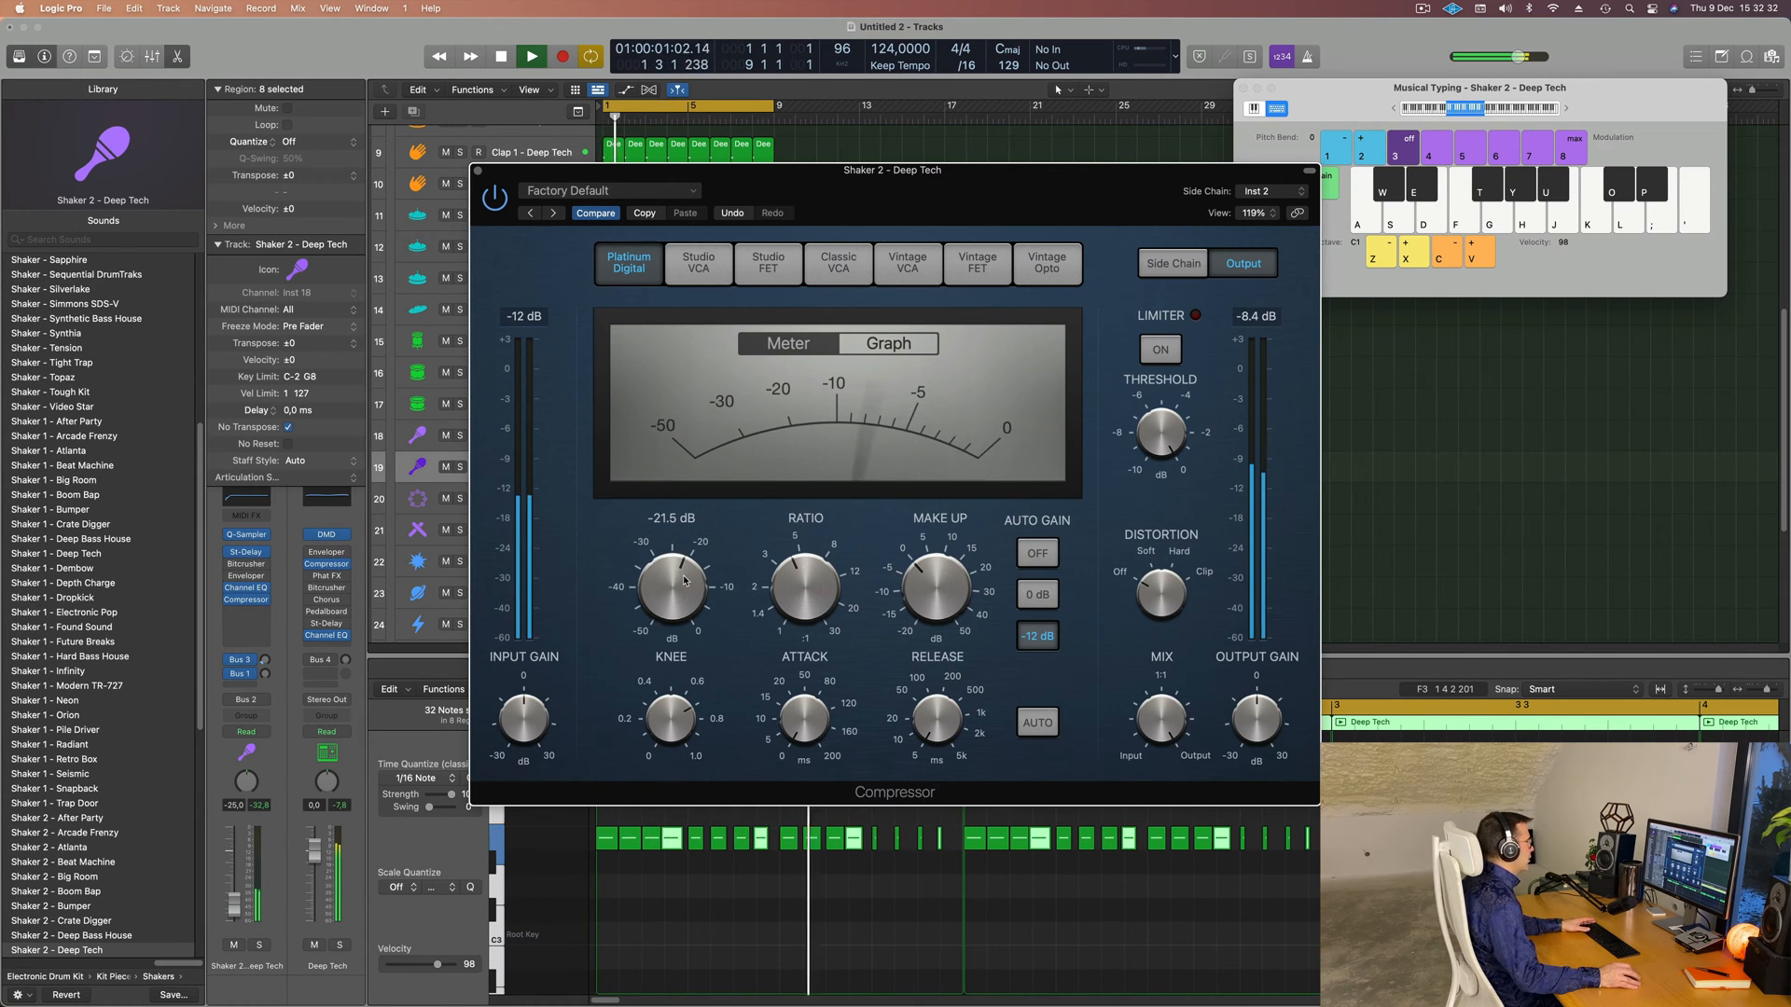
left_click_drag(684, 582, 685, 595)
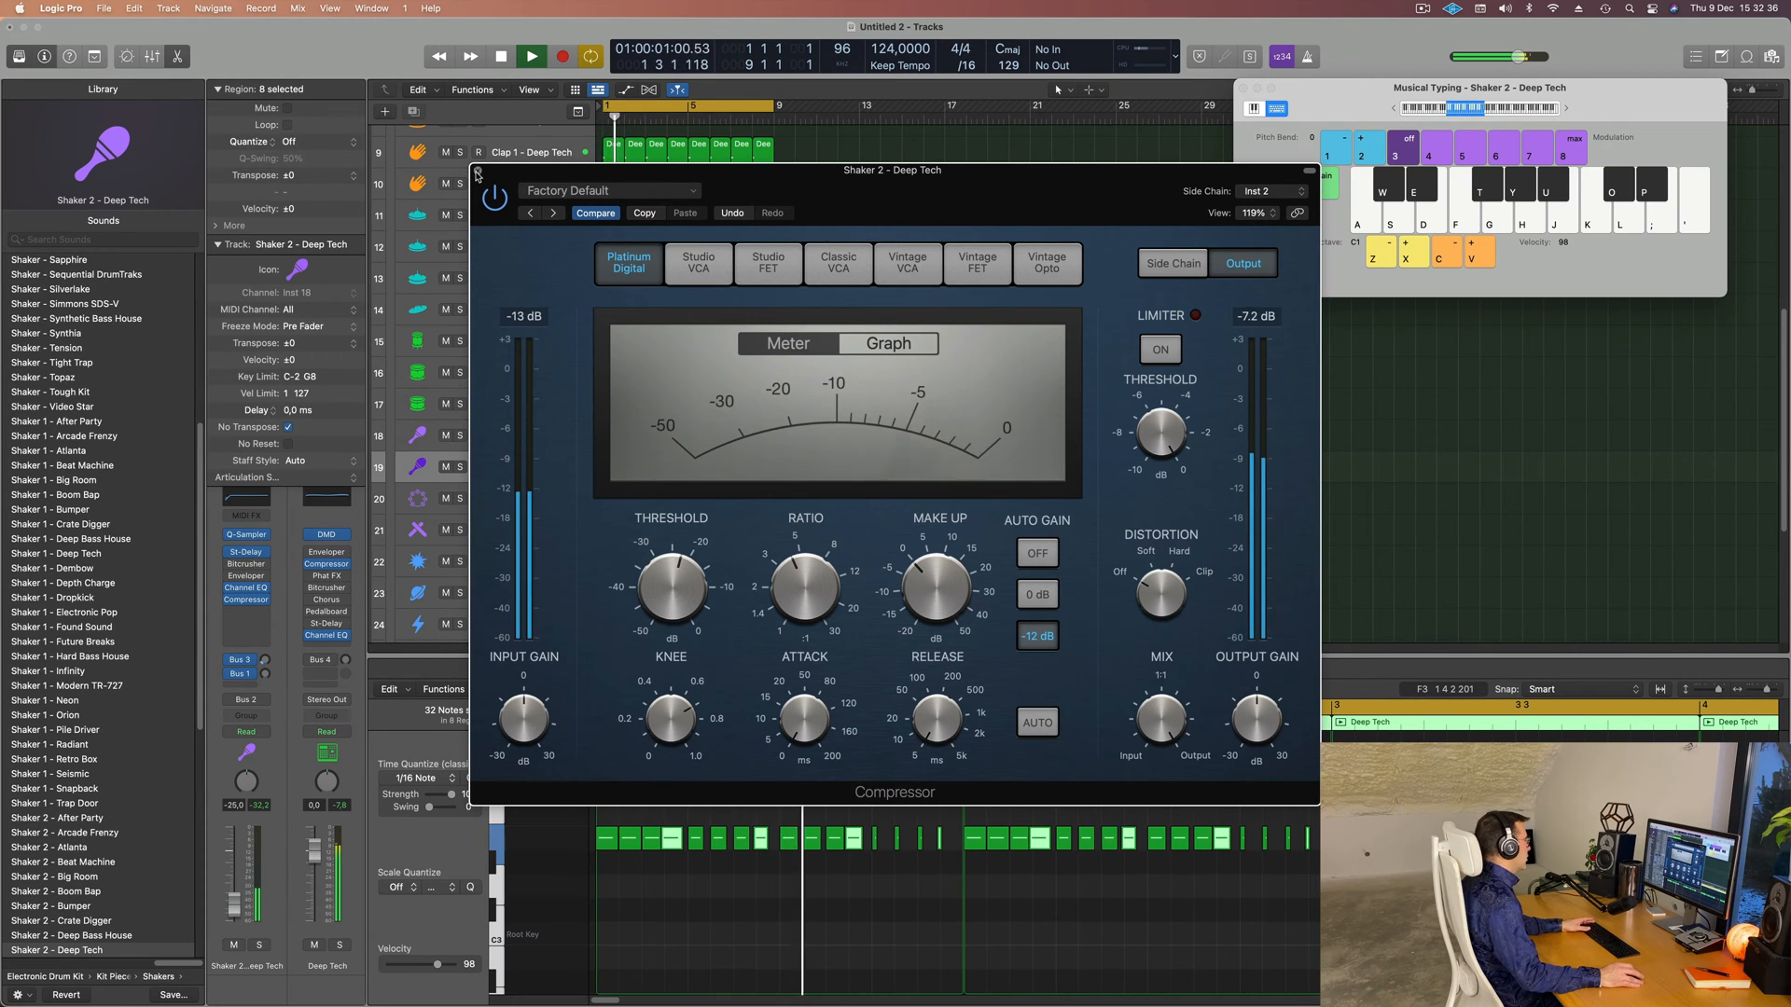
left_click(477, 174)
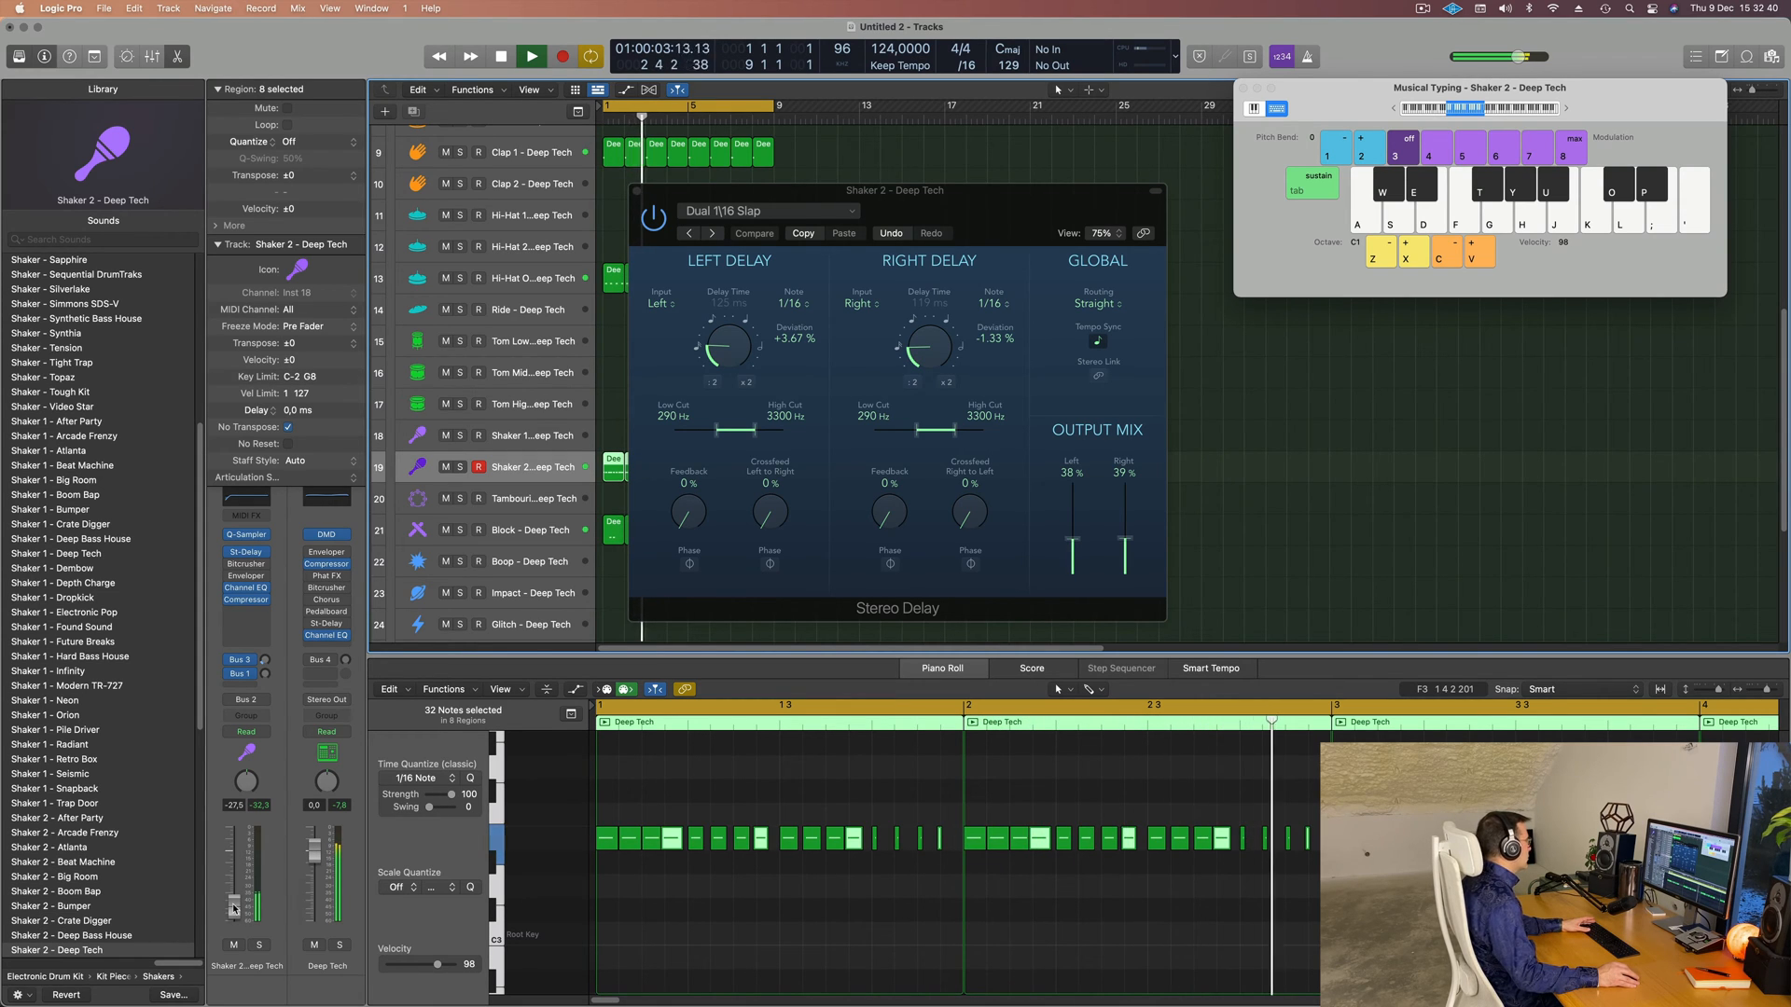
- Replay the loop and review the Shaker 2 regions and notes with the Stereo Delay window moved clear of the arrangement
left_click(694, 892)
key("space")
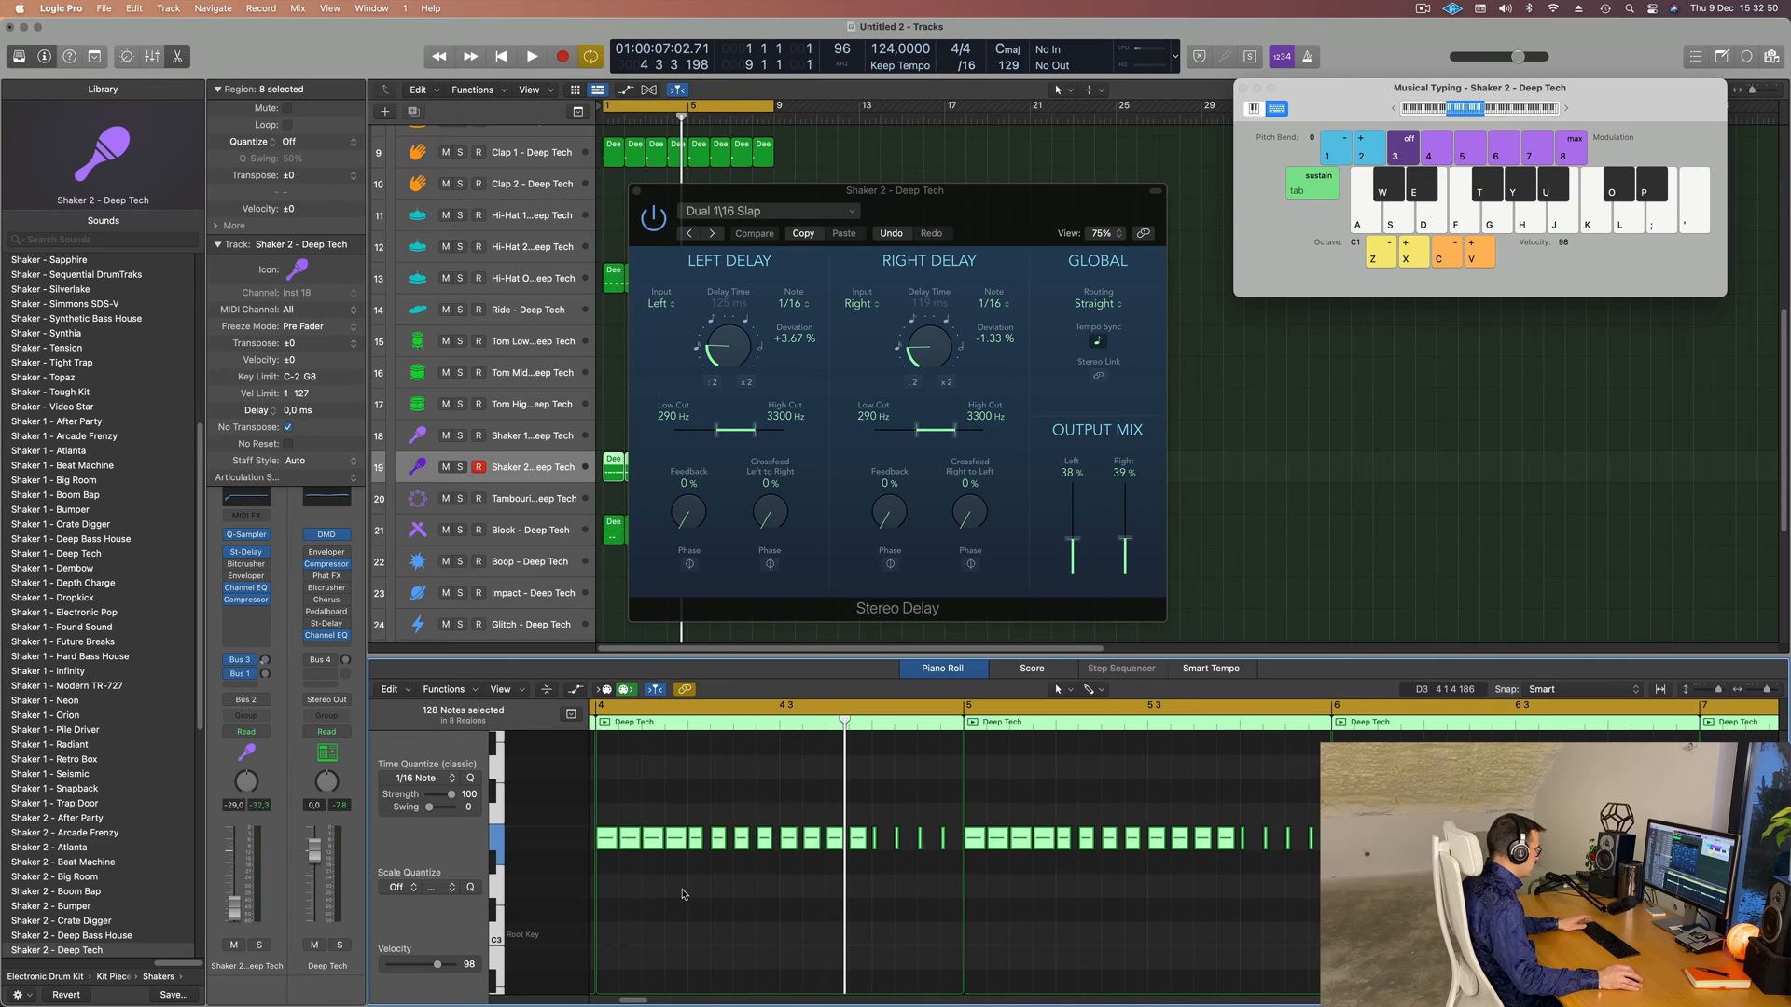
key("Return")
key("space")
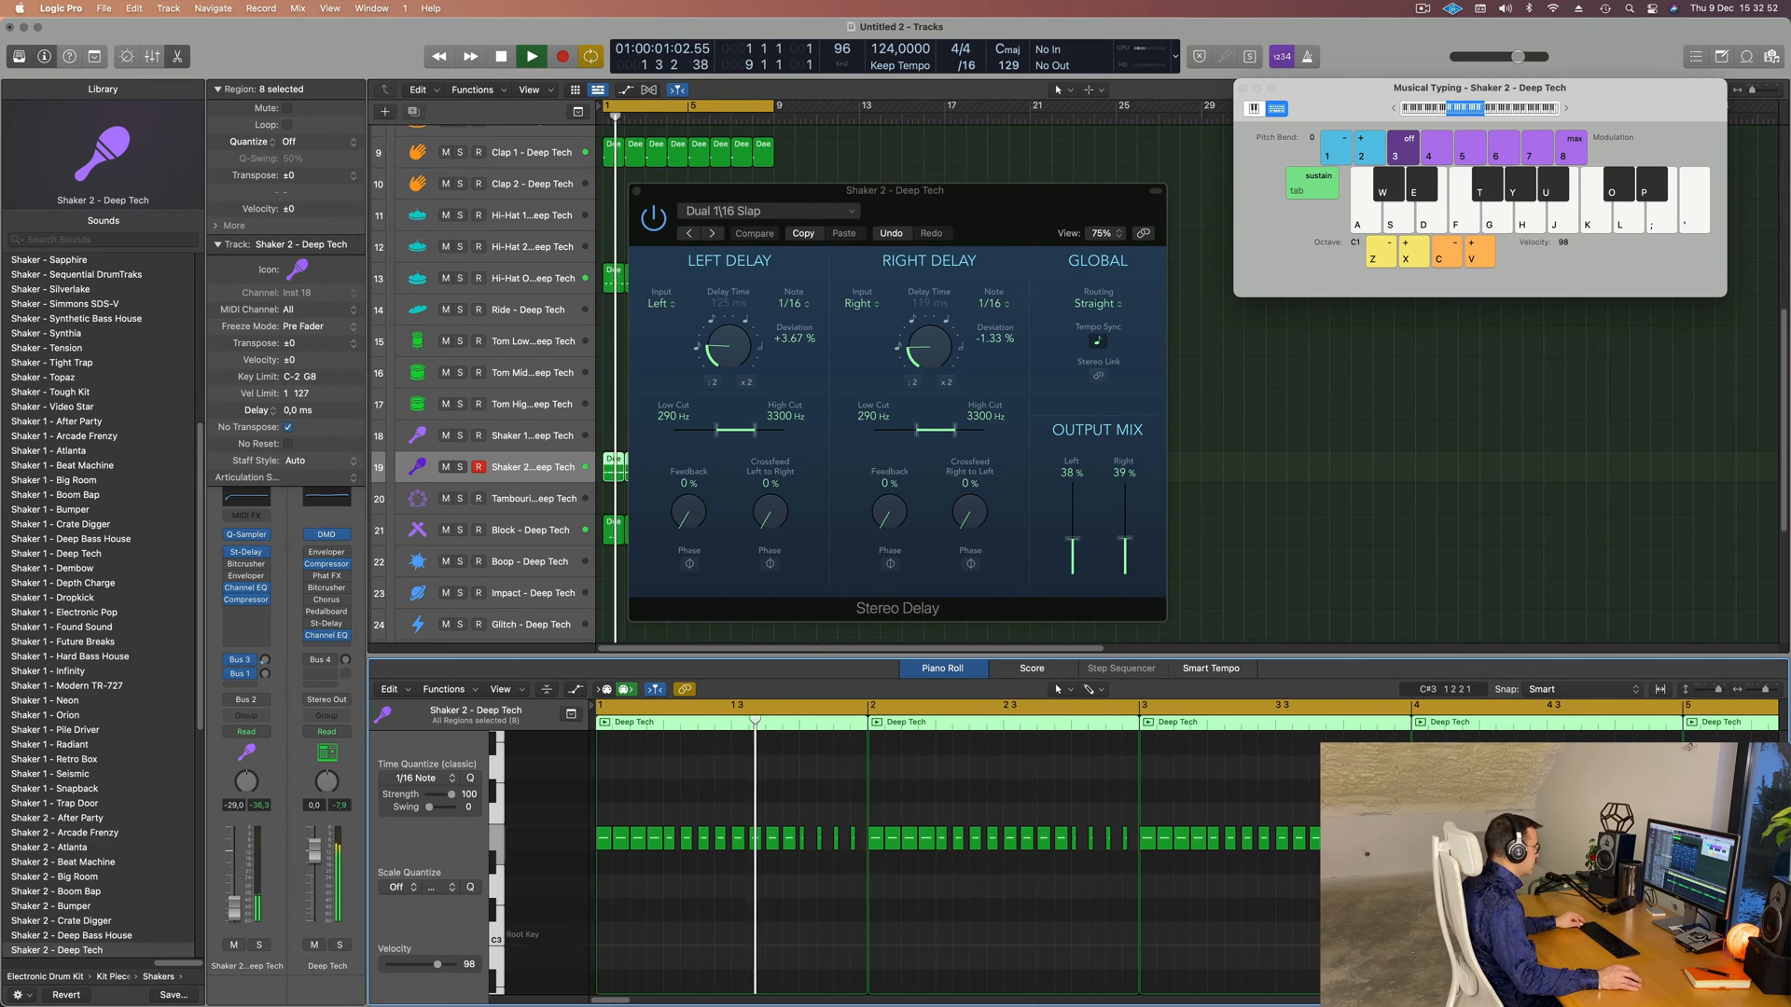
scroll(690, 911, "left", 3)
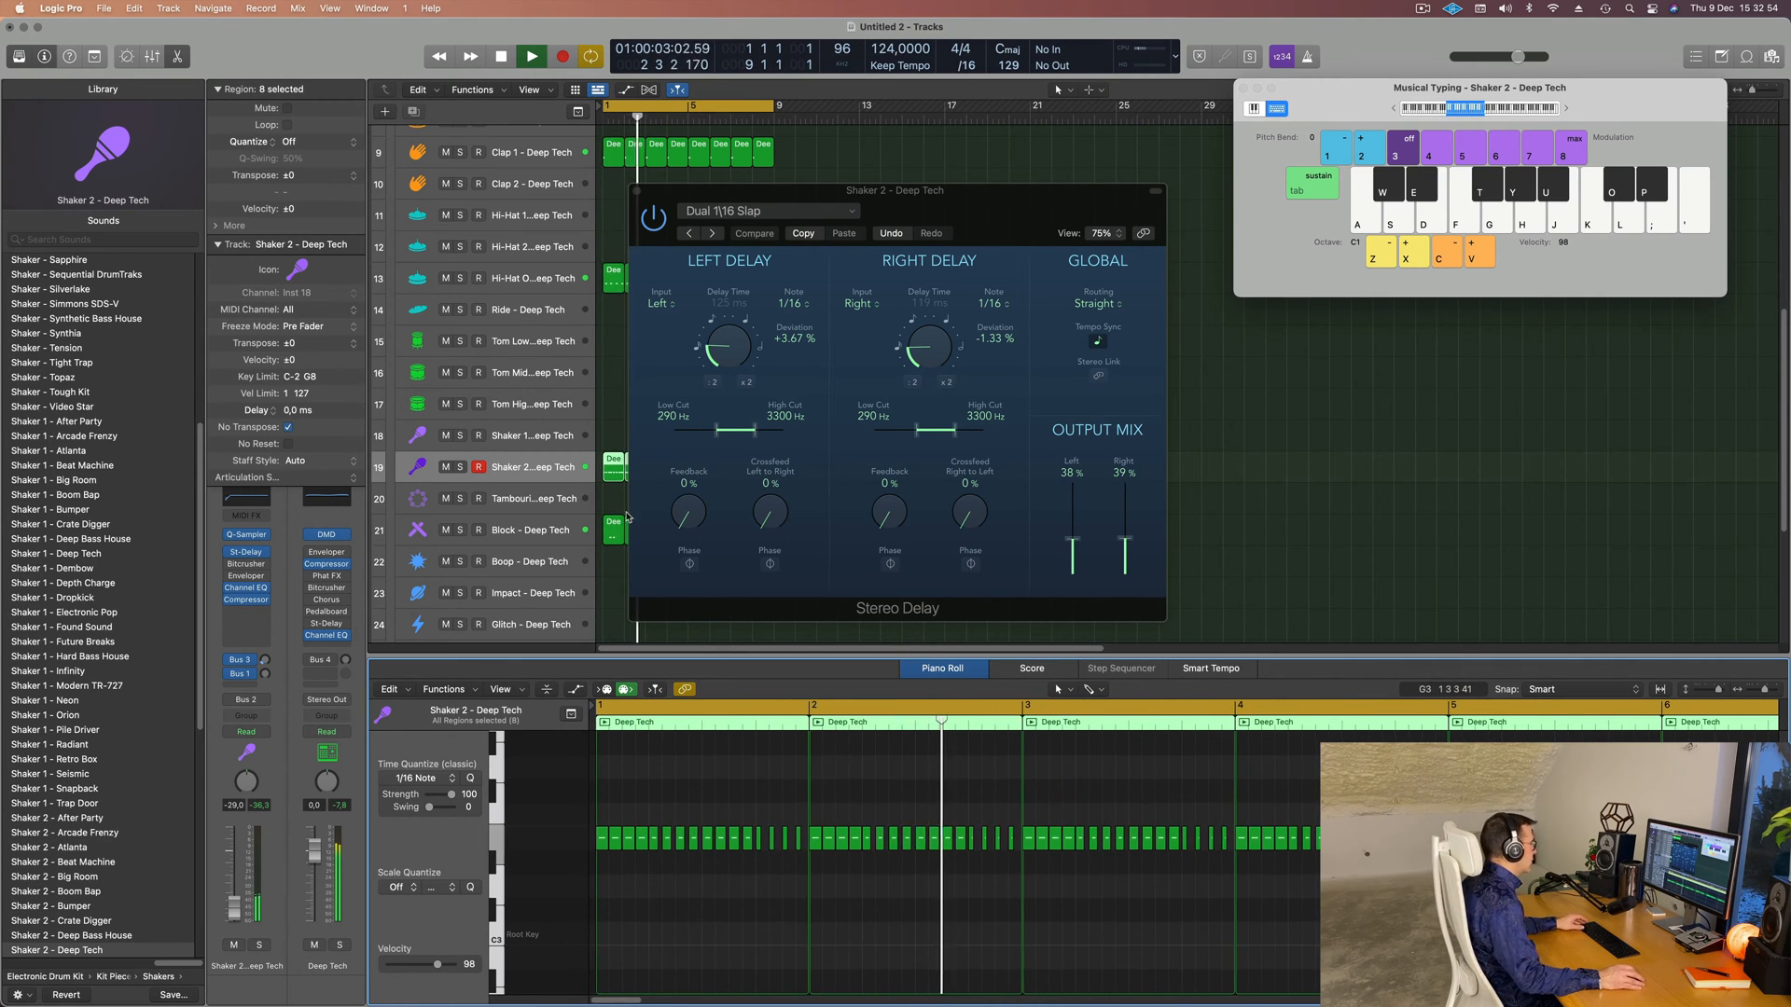
left_click(907, 156)
left_click_drag(926, 192, 1556, 213)
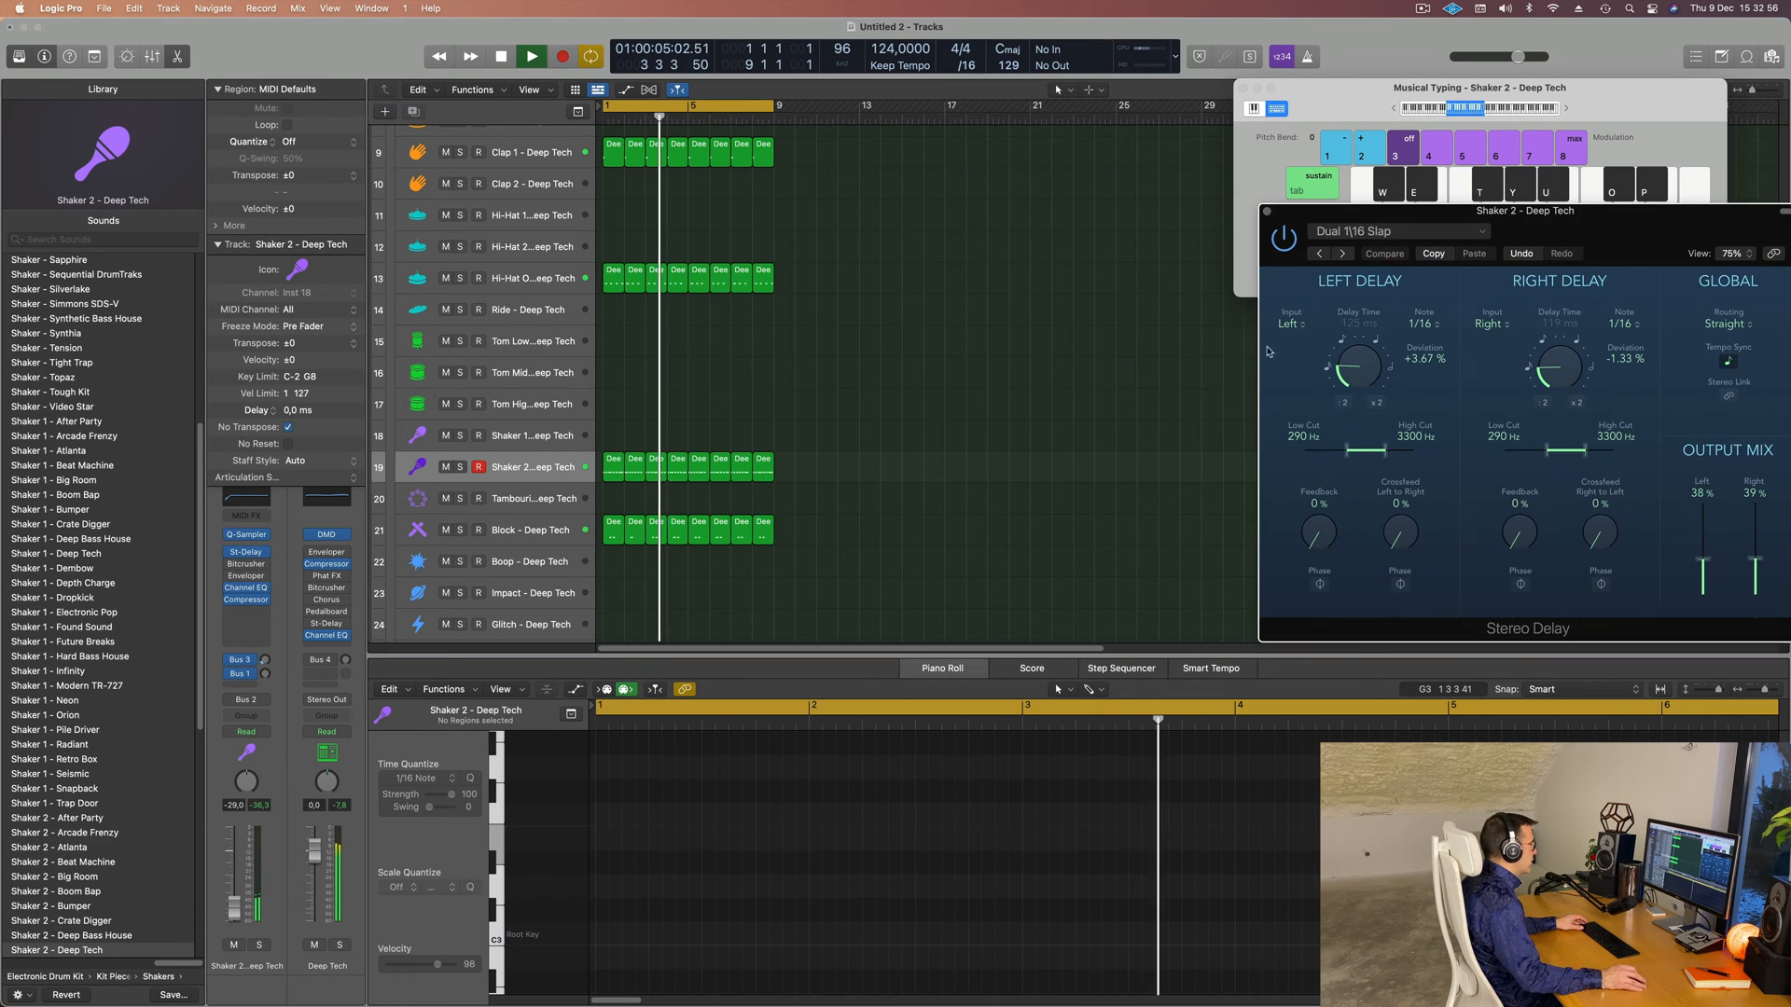
left_click(565, 470)
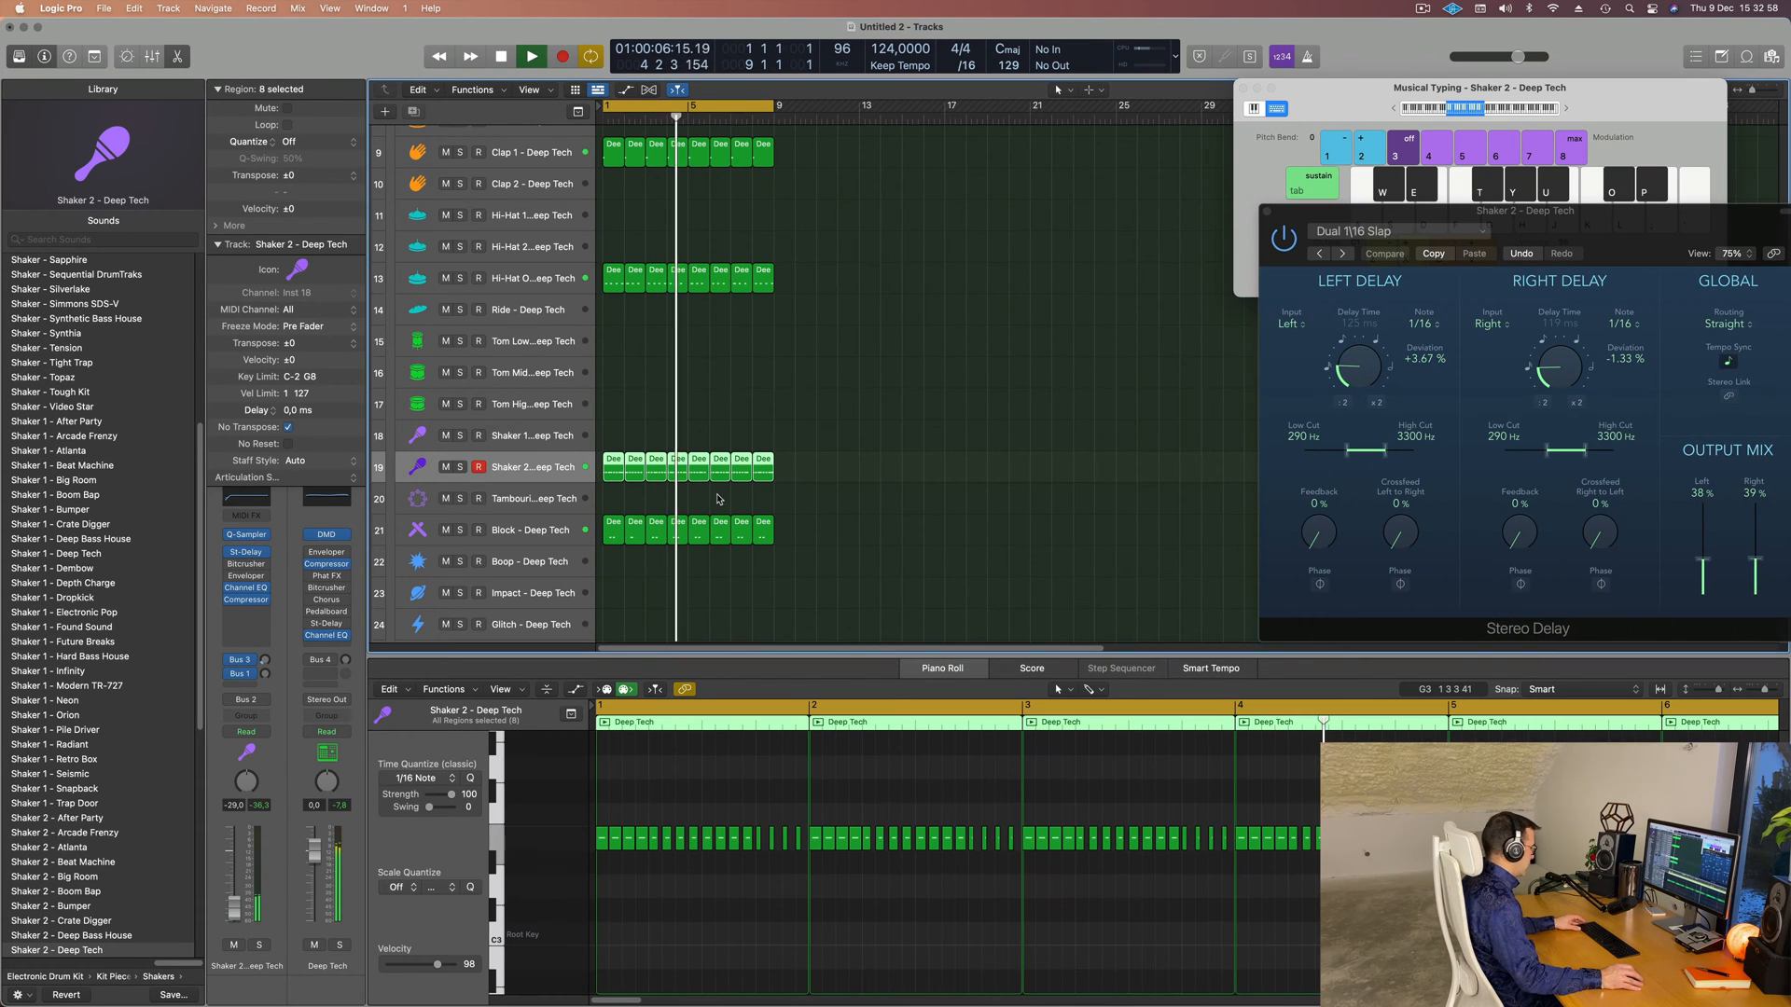
left_click(852, 757)
key("super+a")
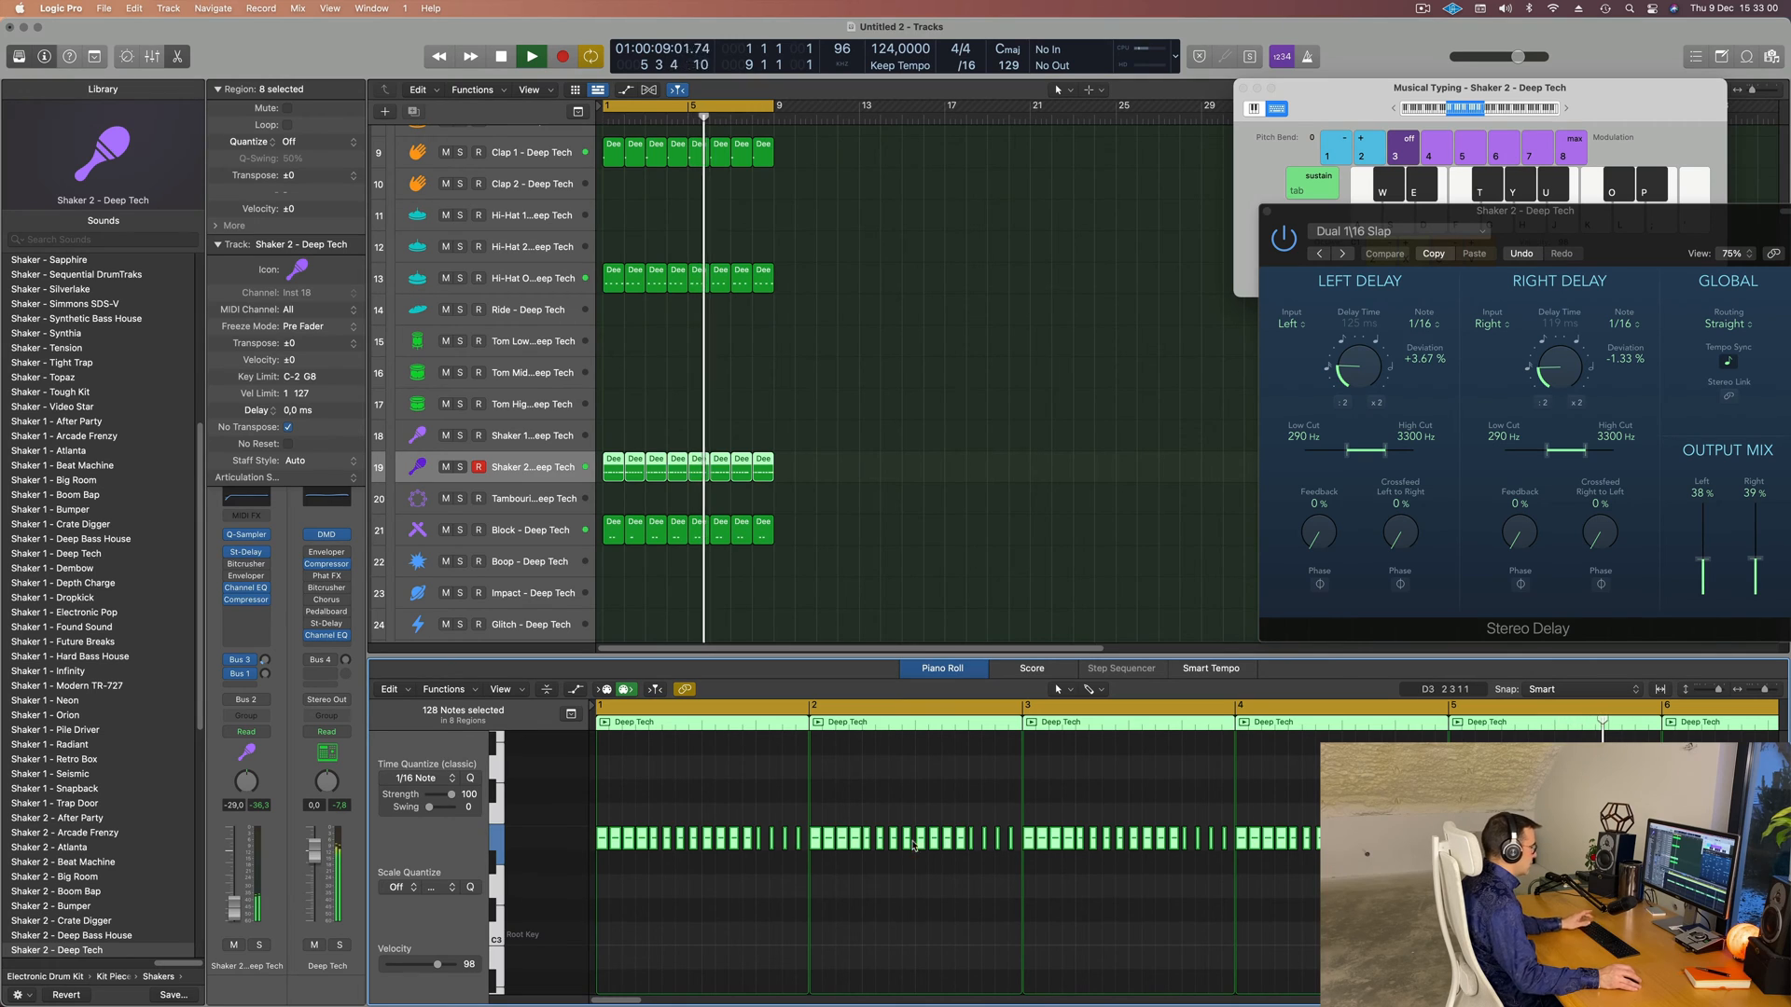
left_click(896, 422)
key("Return")
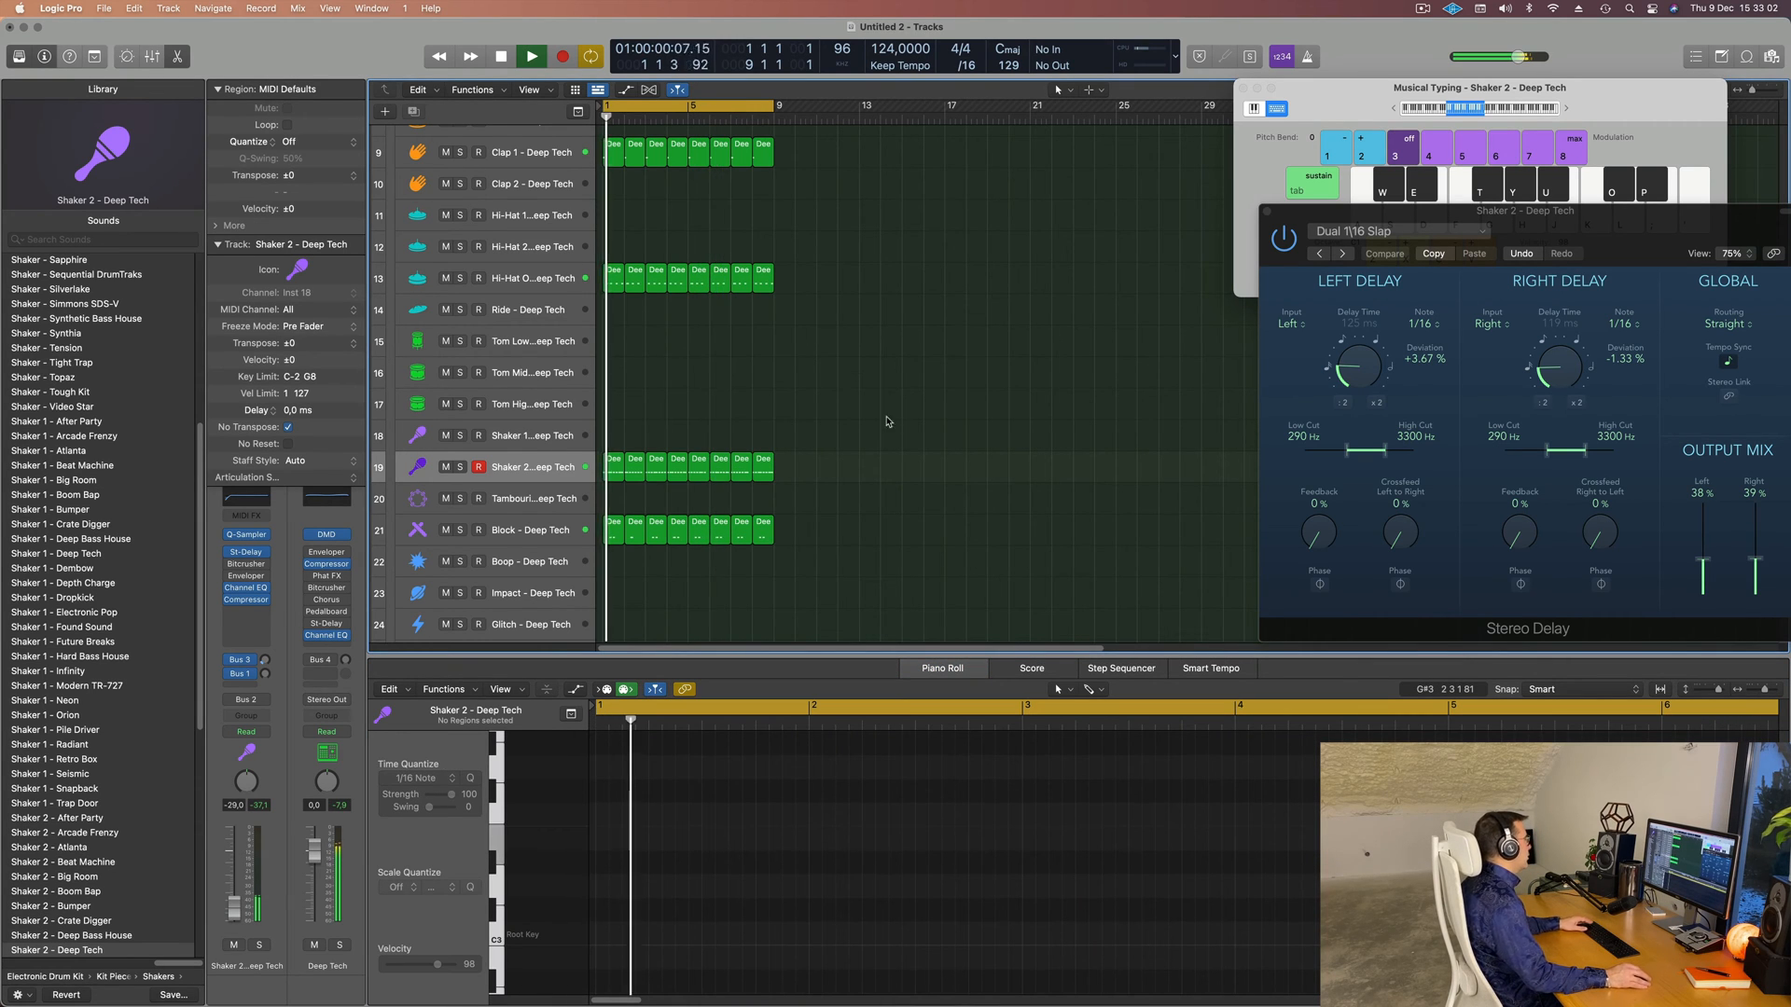
- Duplicate the Perfect Pad 01 track and copy its eight-bar Sylenth1 chord region onto the new track
scroll(779, 280, "up", 8)
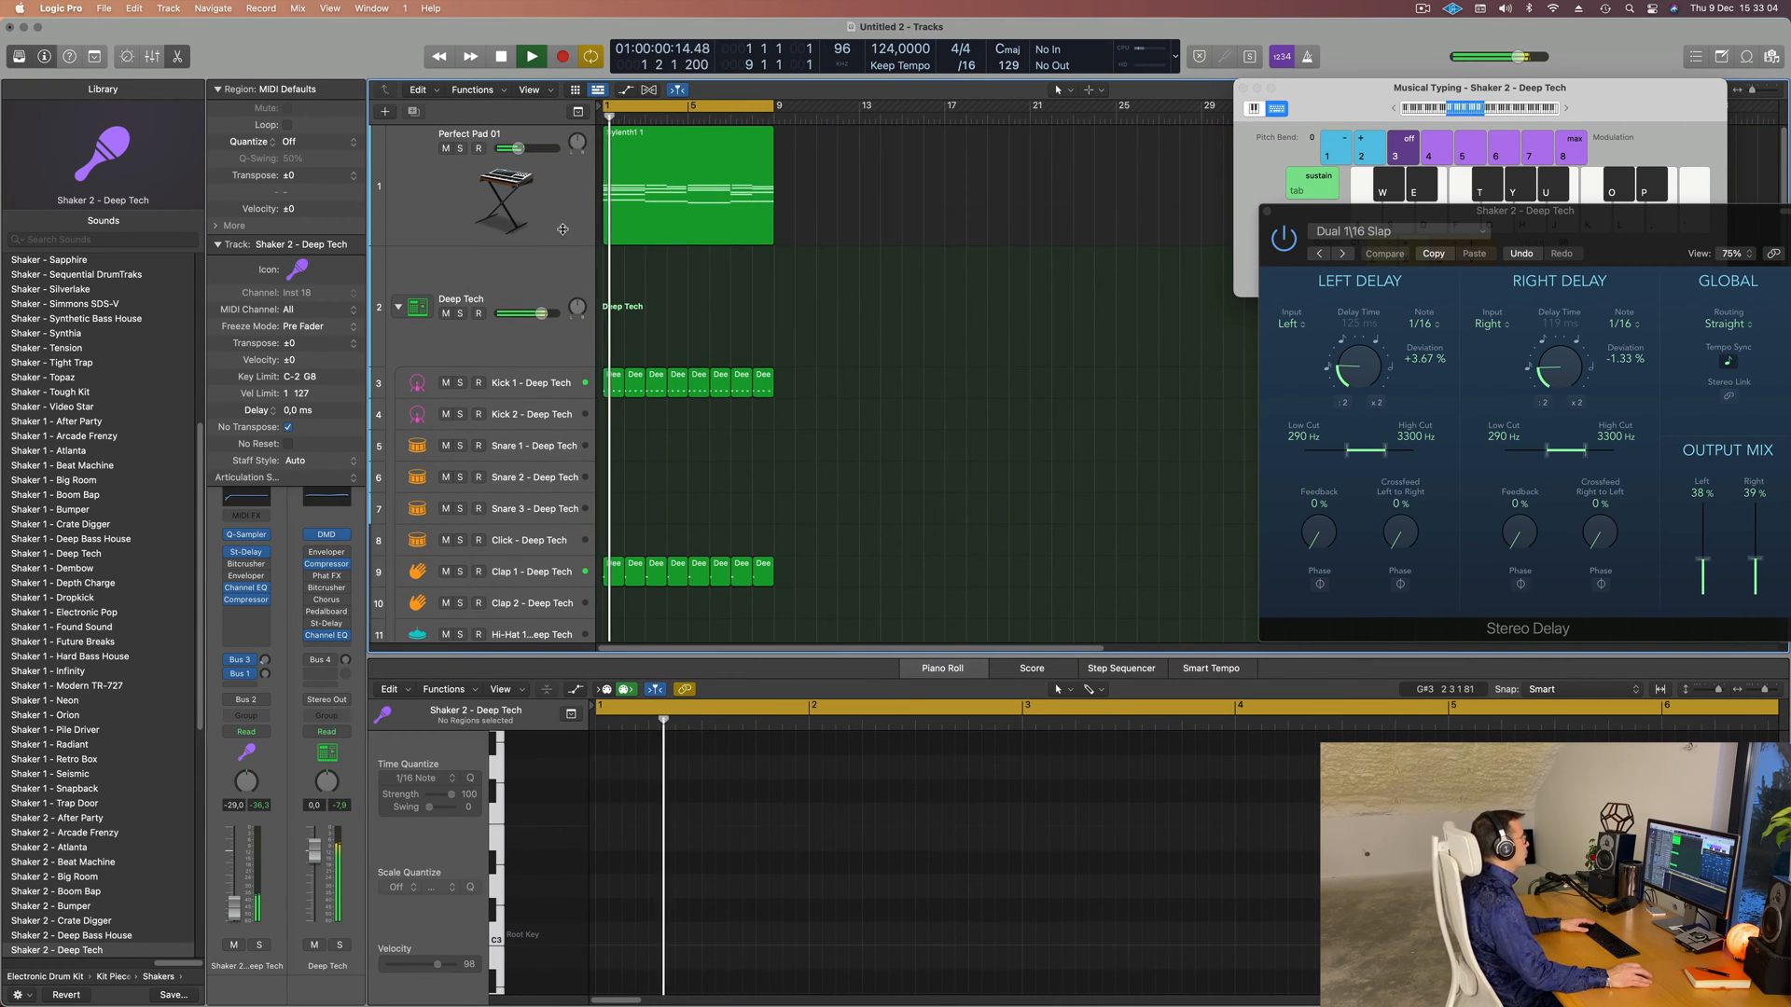
left_click(500, 241)
left_click(413, 112)
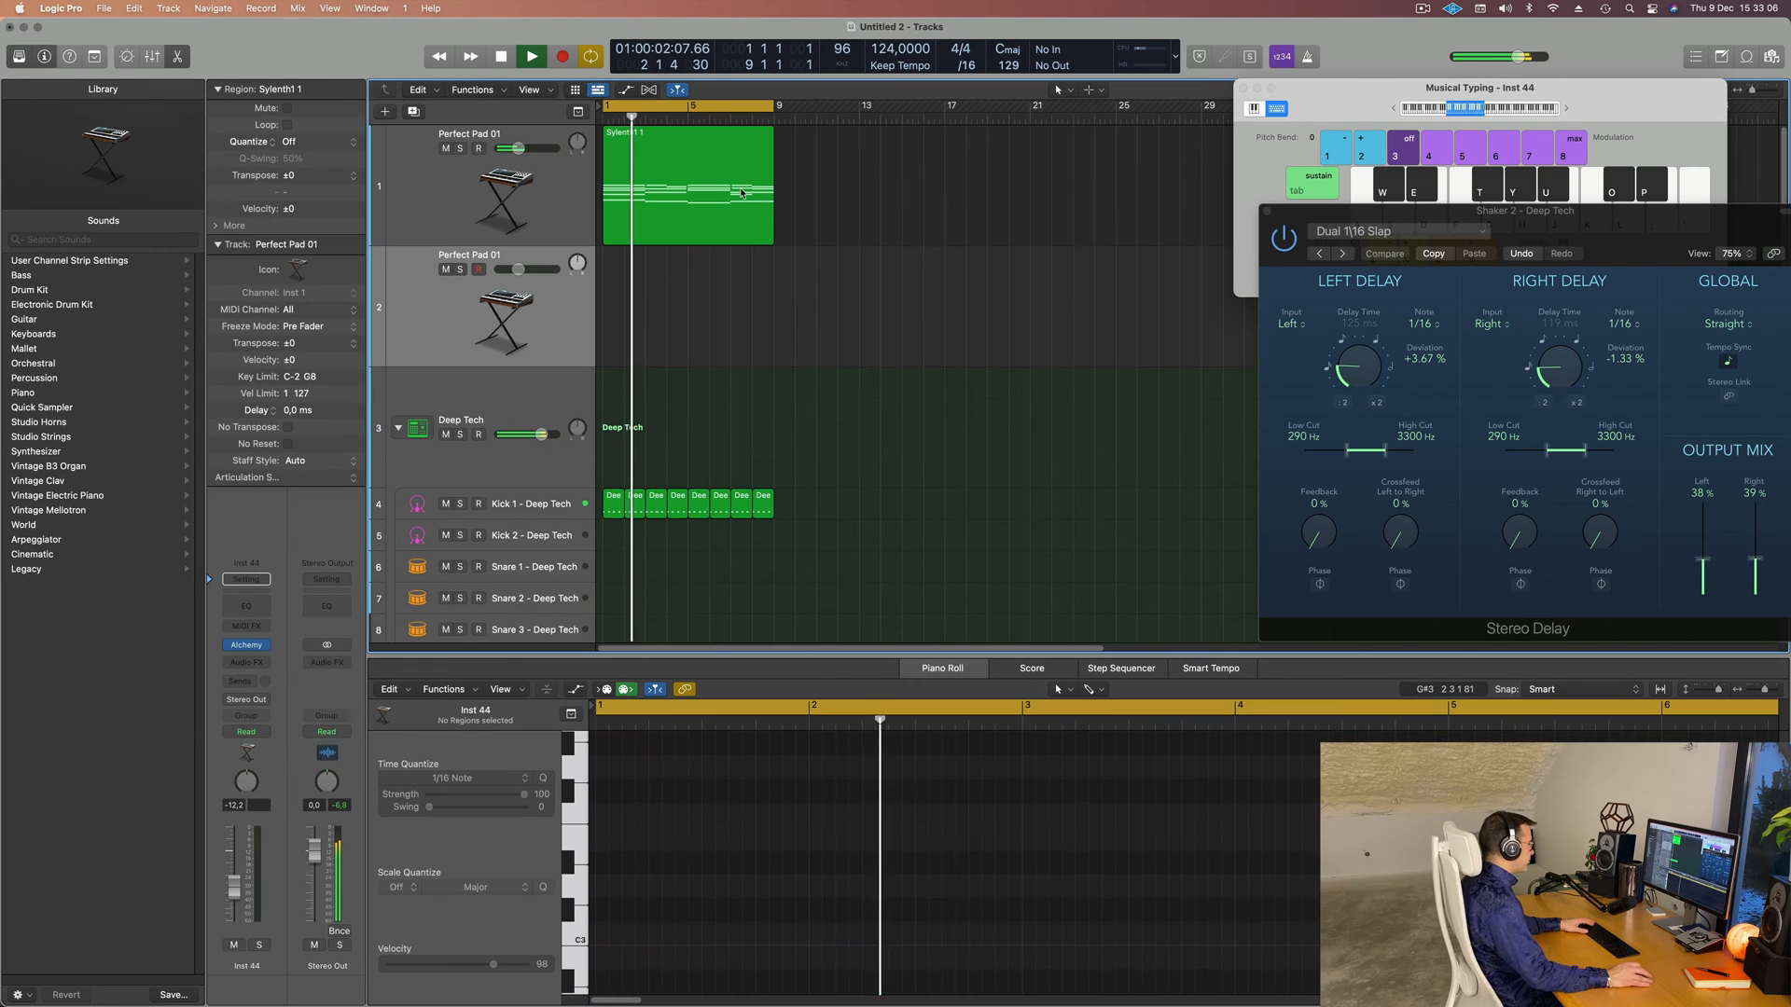
left_click_drag(691, 157, 685, 332)
key("Return")
key("super+Left")
key("super+Left")
key("super+Left")
key("space")
- Delete the upper chord notes in the copied pad region, keeping only the four lowest notes
scroll(745, 850, "down", 10)
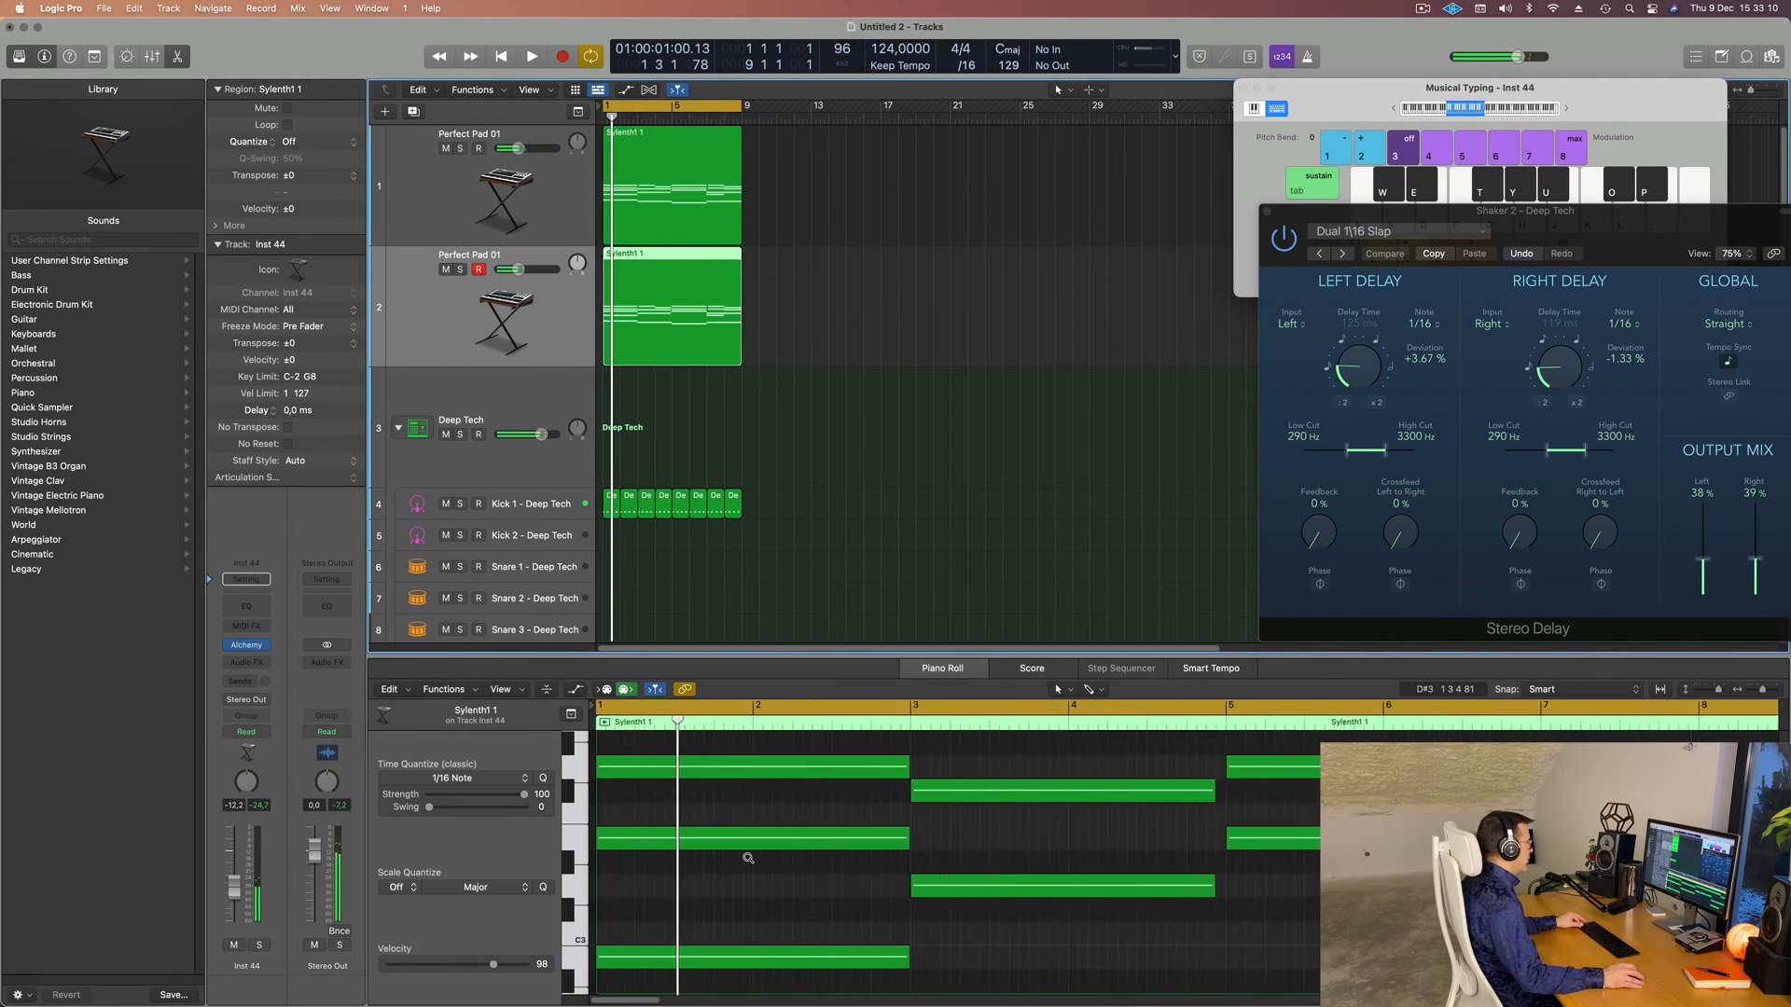
scroll(743, 845, "down", 5)
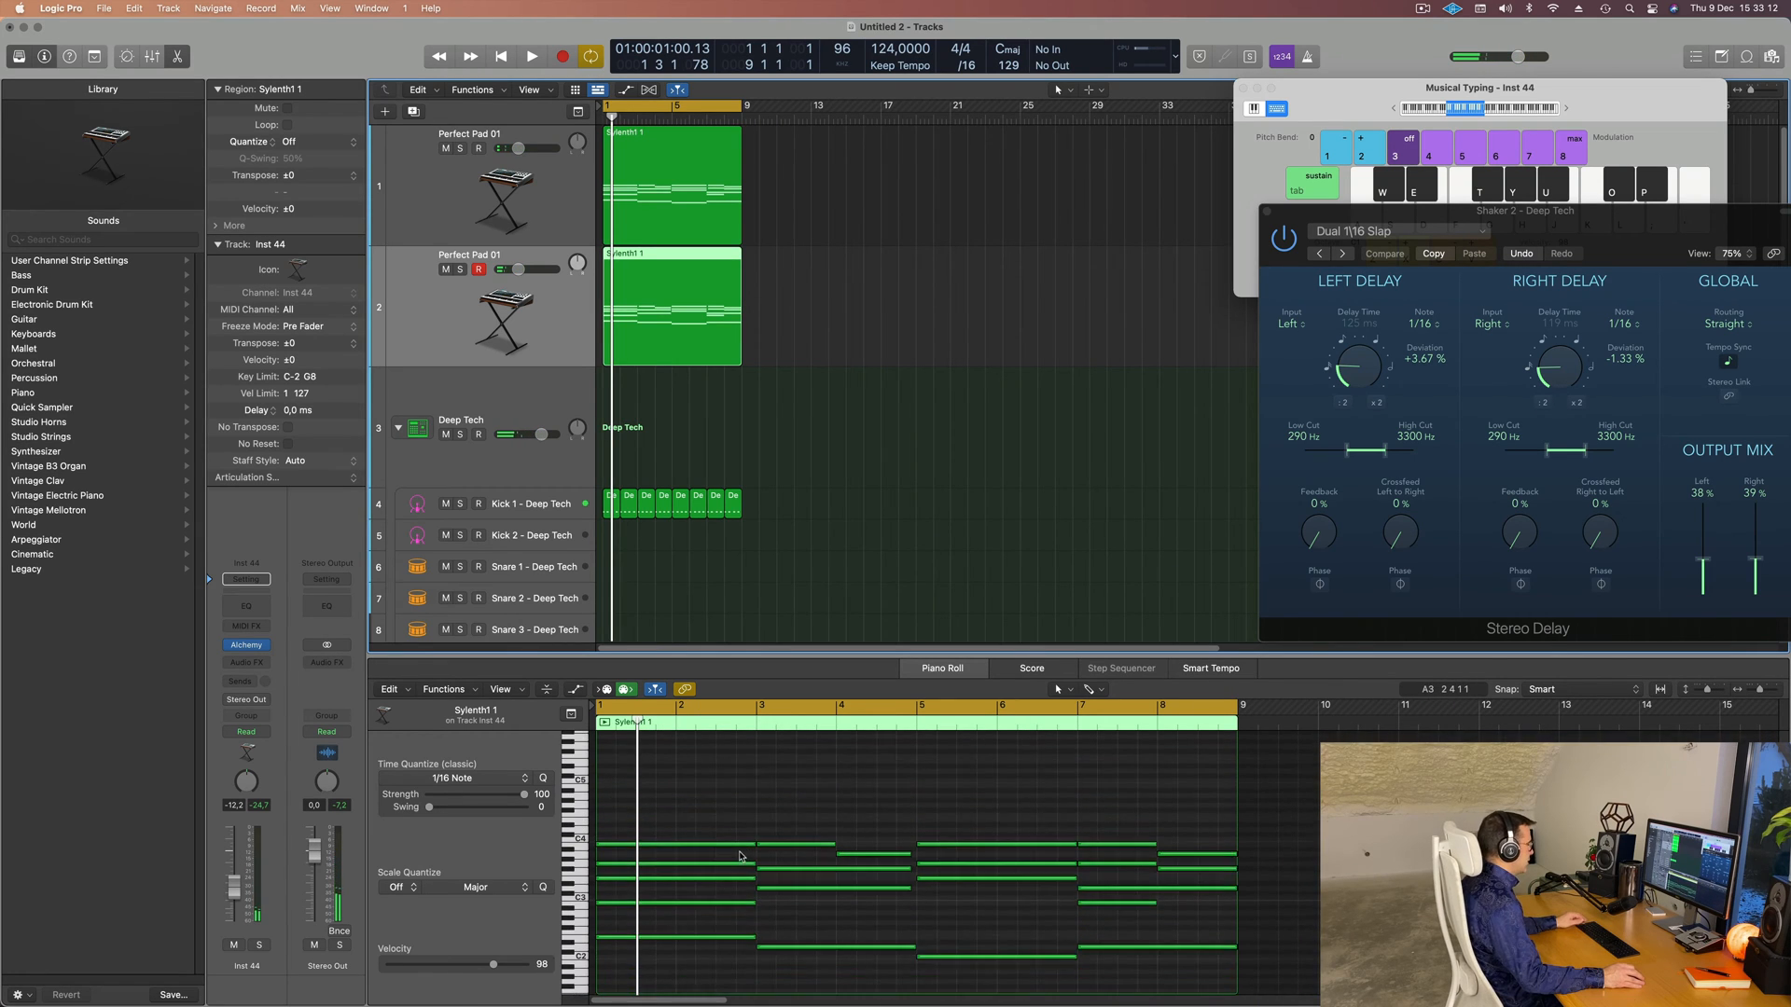
left_click_drag(726, 759, 1241, 849)
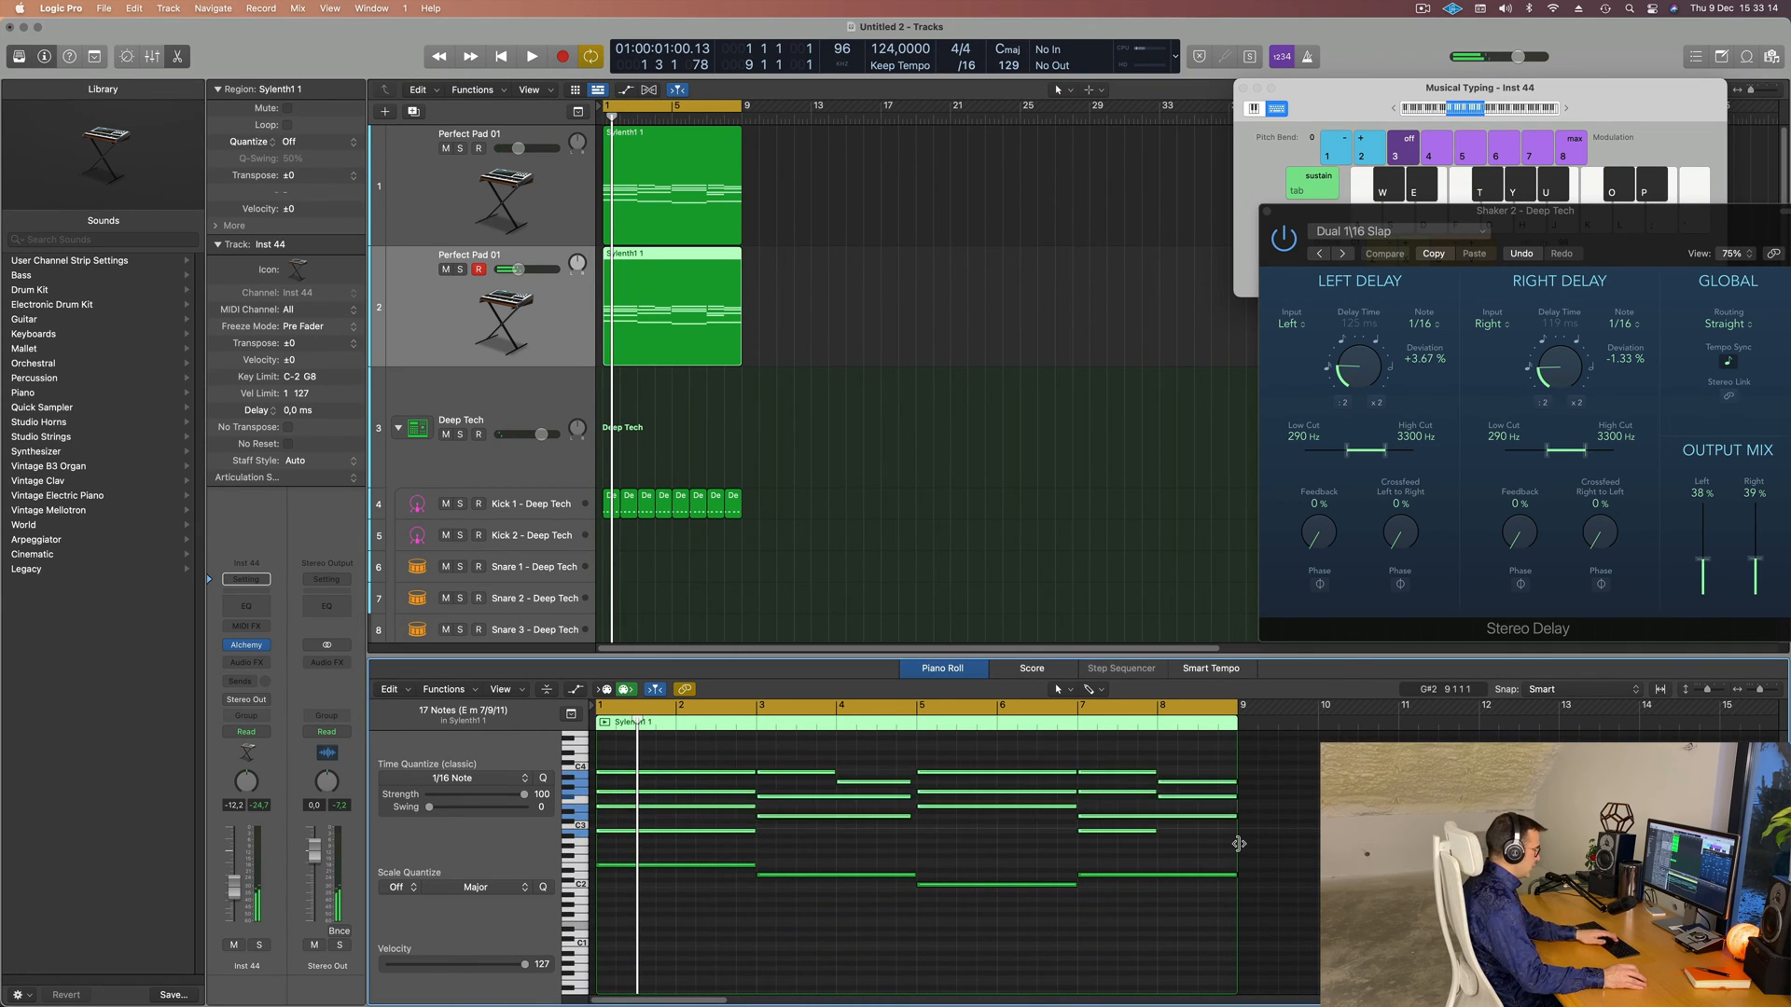
key("BackSpace")
- Shorten the four remaining low notes to brief hits at the start of every second bar and audition them
left_click_drag(675, 794, 1112, 947)
left_click_drag(1172, 950, 1172, 950)
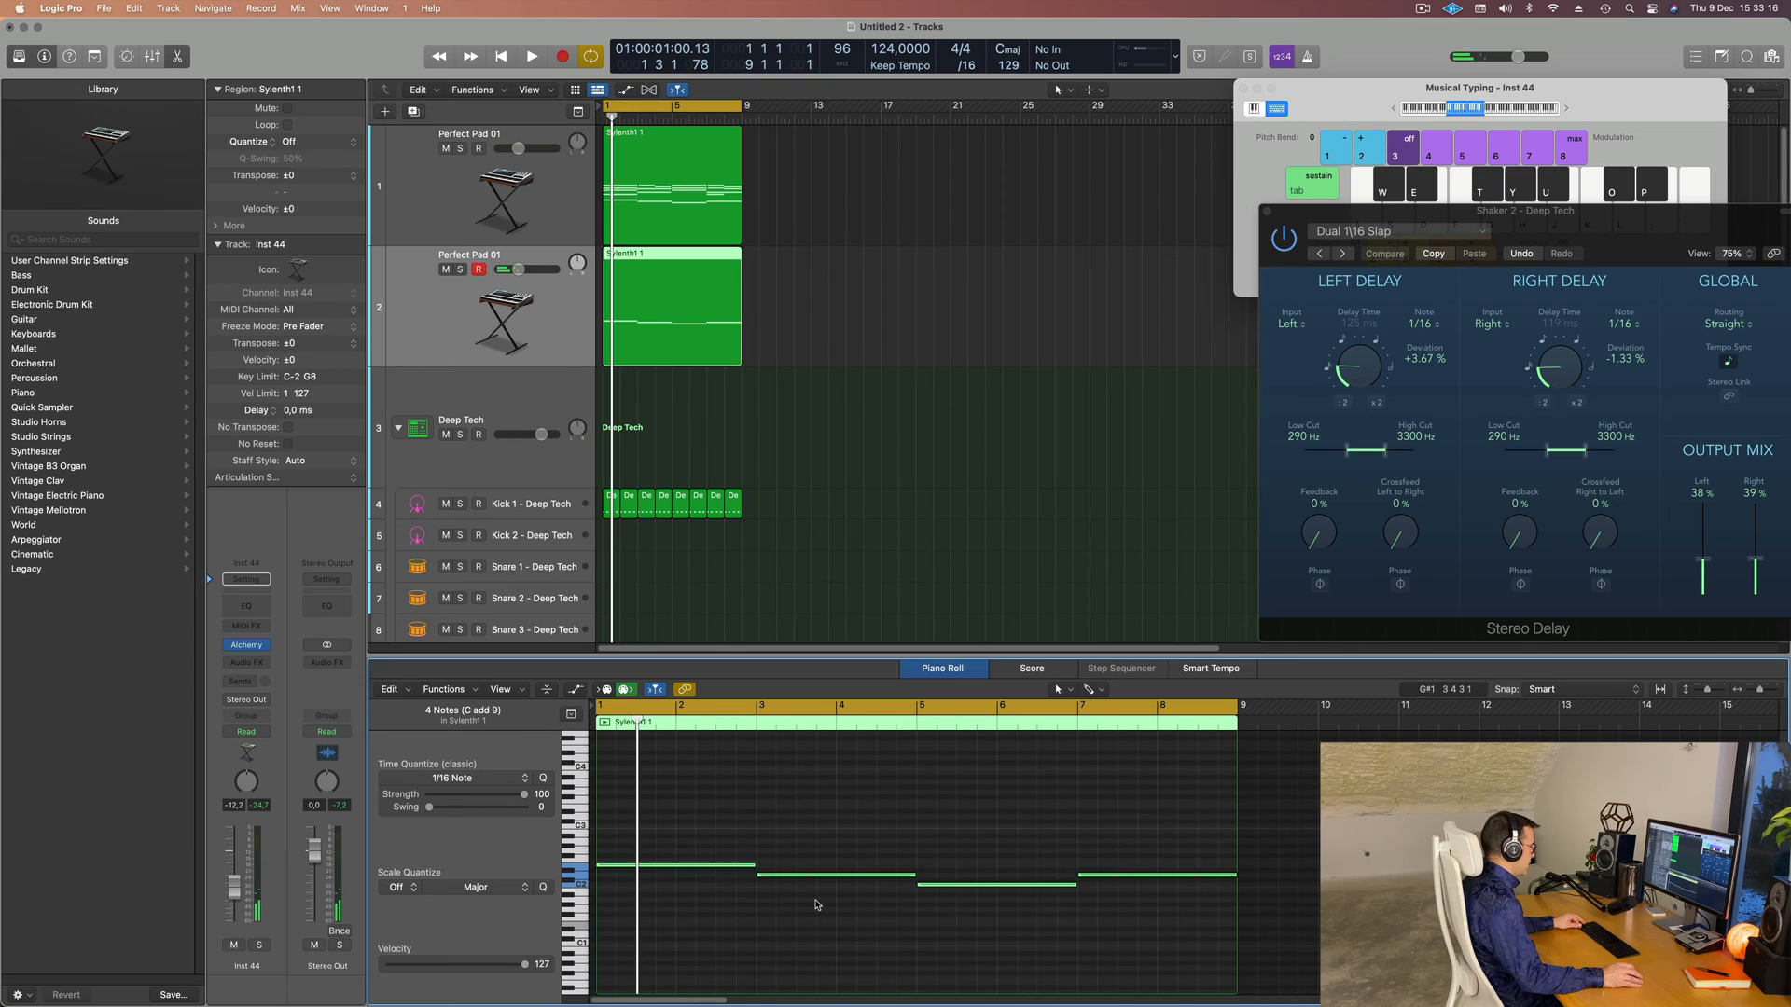
key("z")
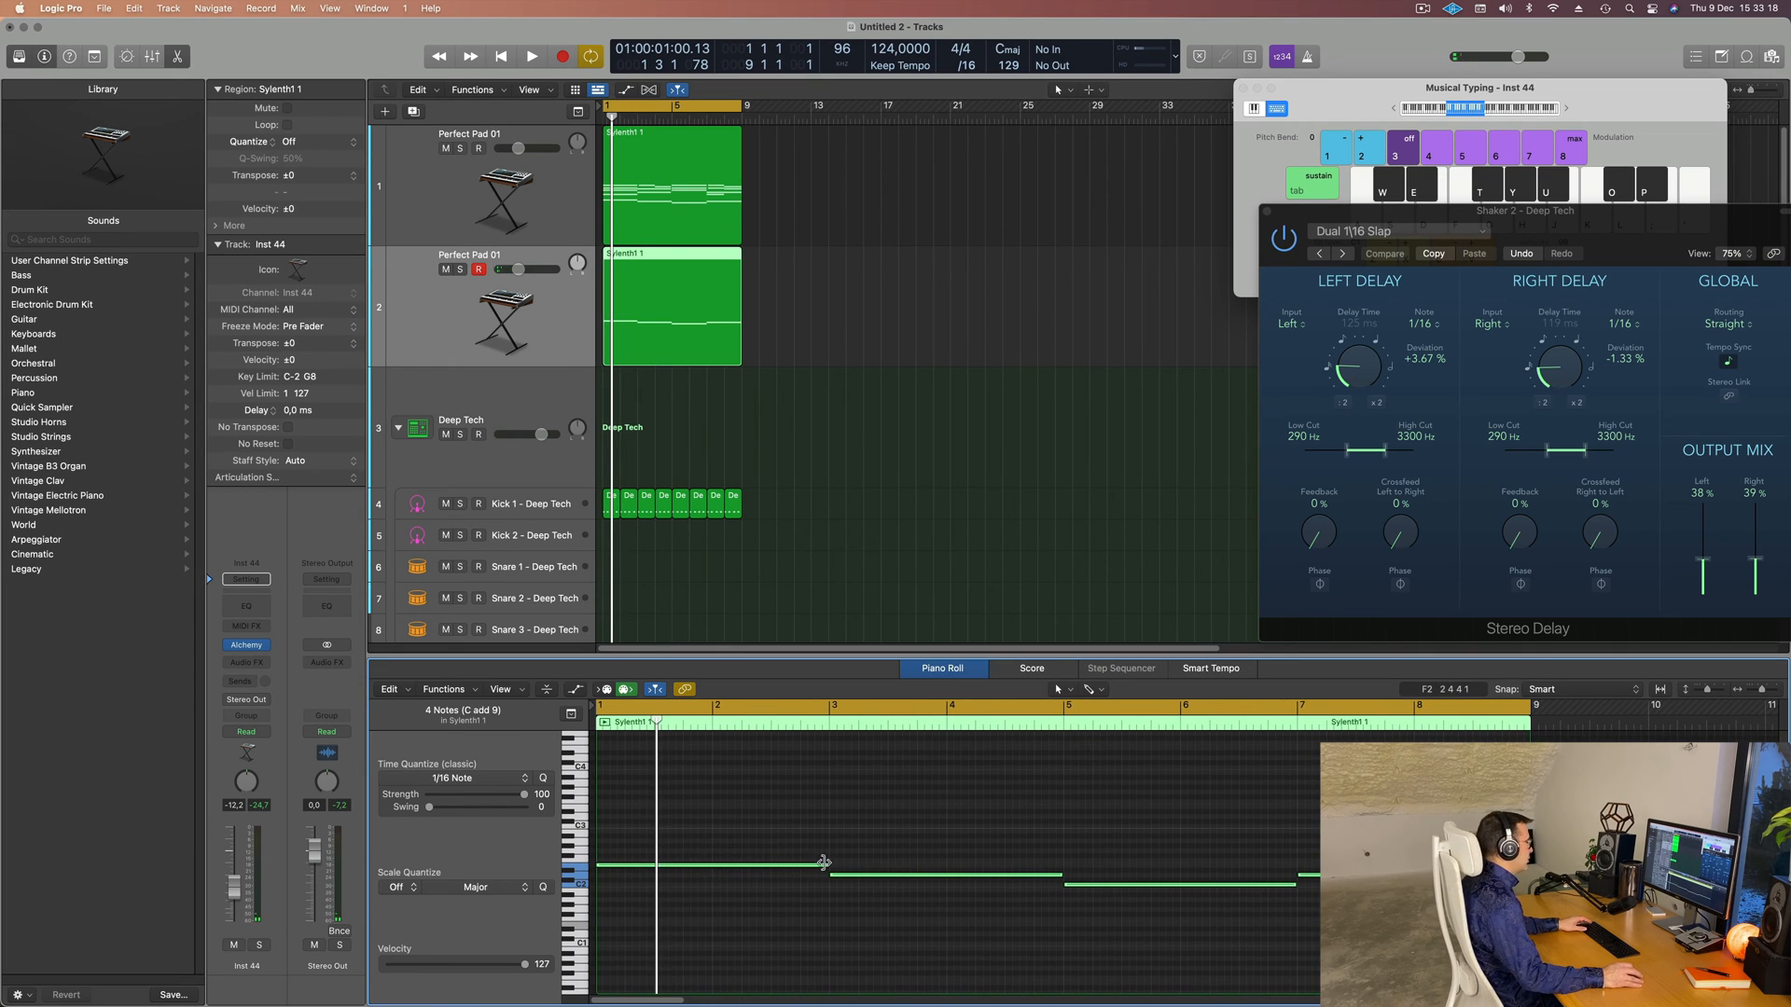
left_click_drag(824, 863, 616, 865)
key("space")
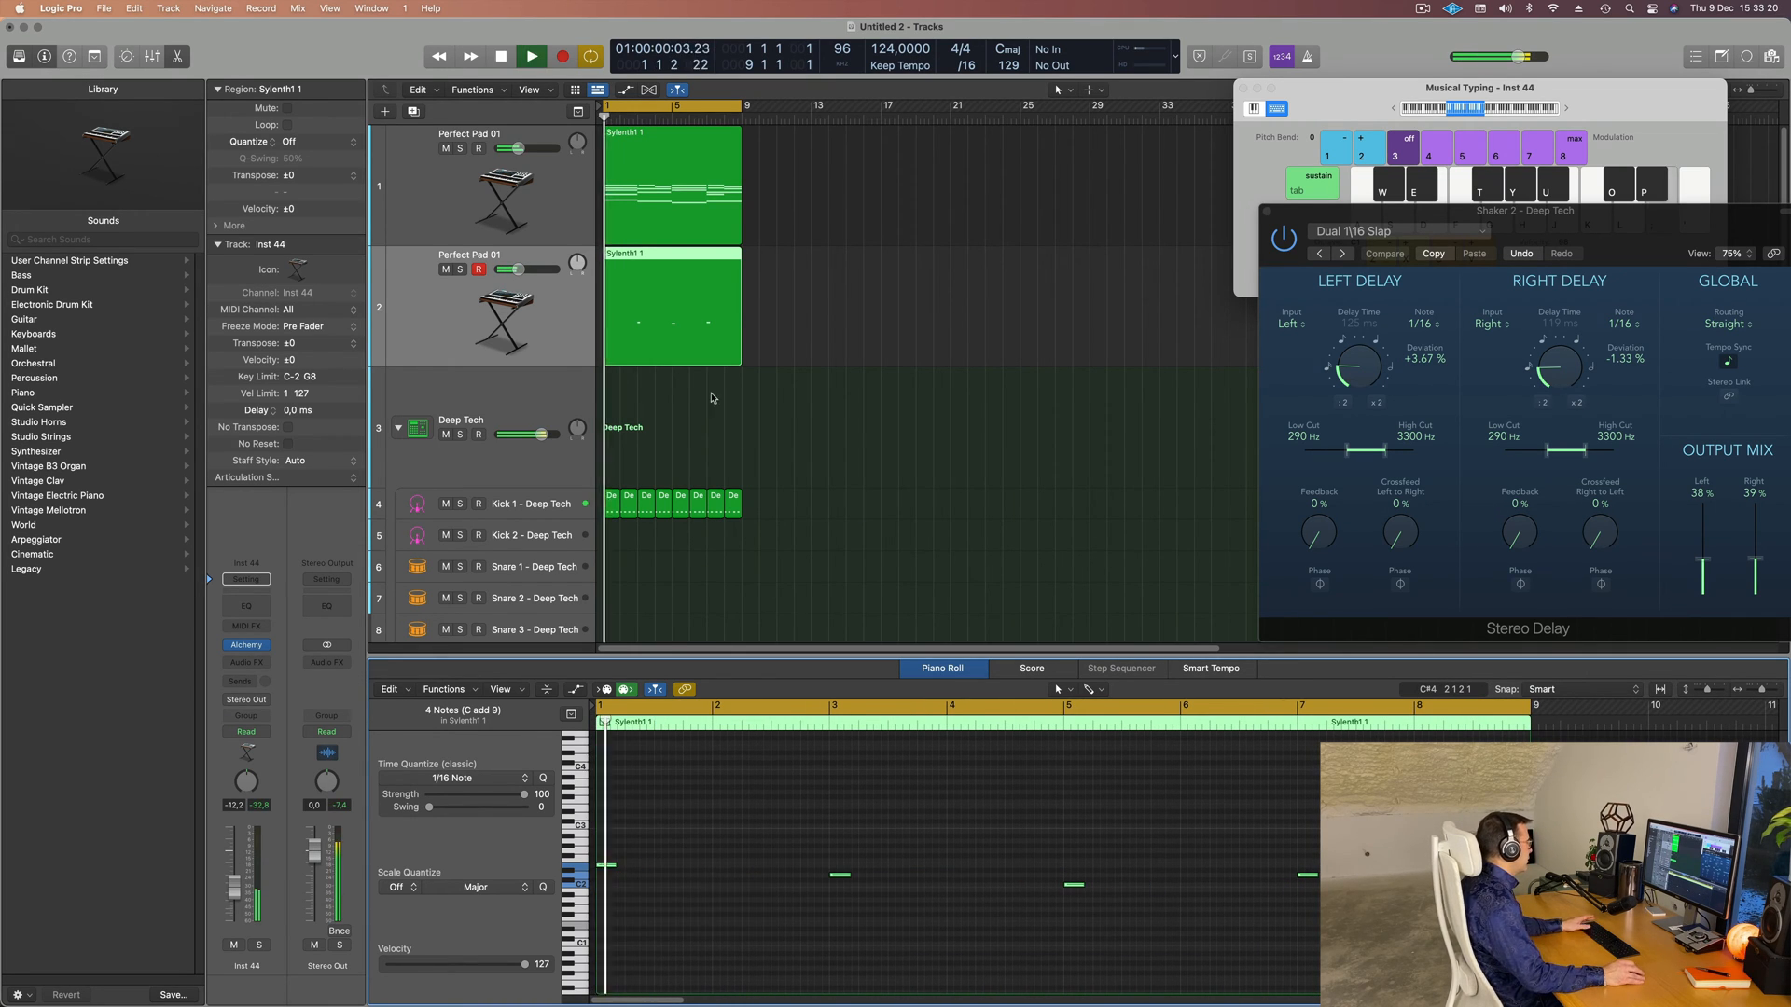
key("space")
- Open Alchemy on the duplicated pad track and load the Bass preset 1963 Semi-Acoustic Thumb
left_click(707, 329)
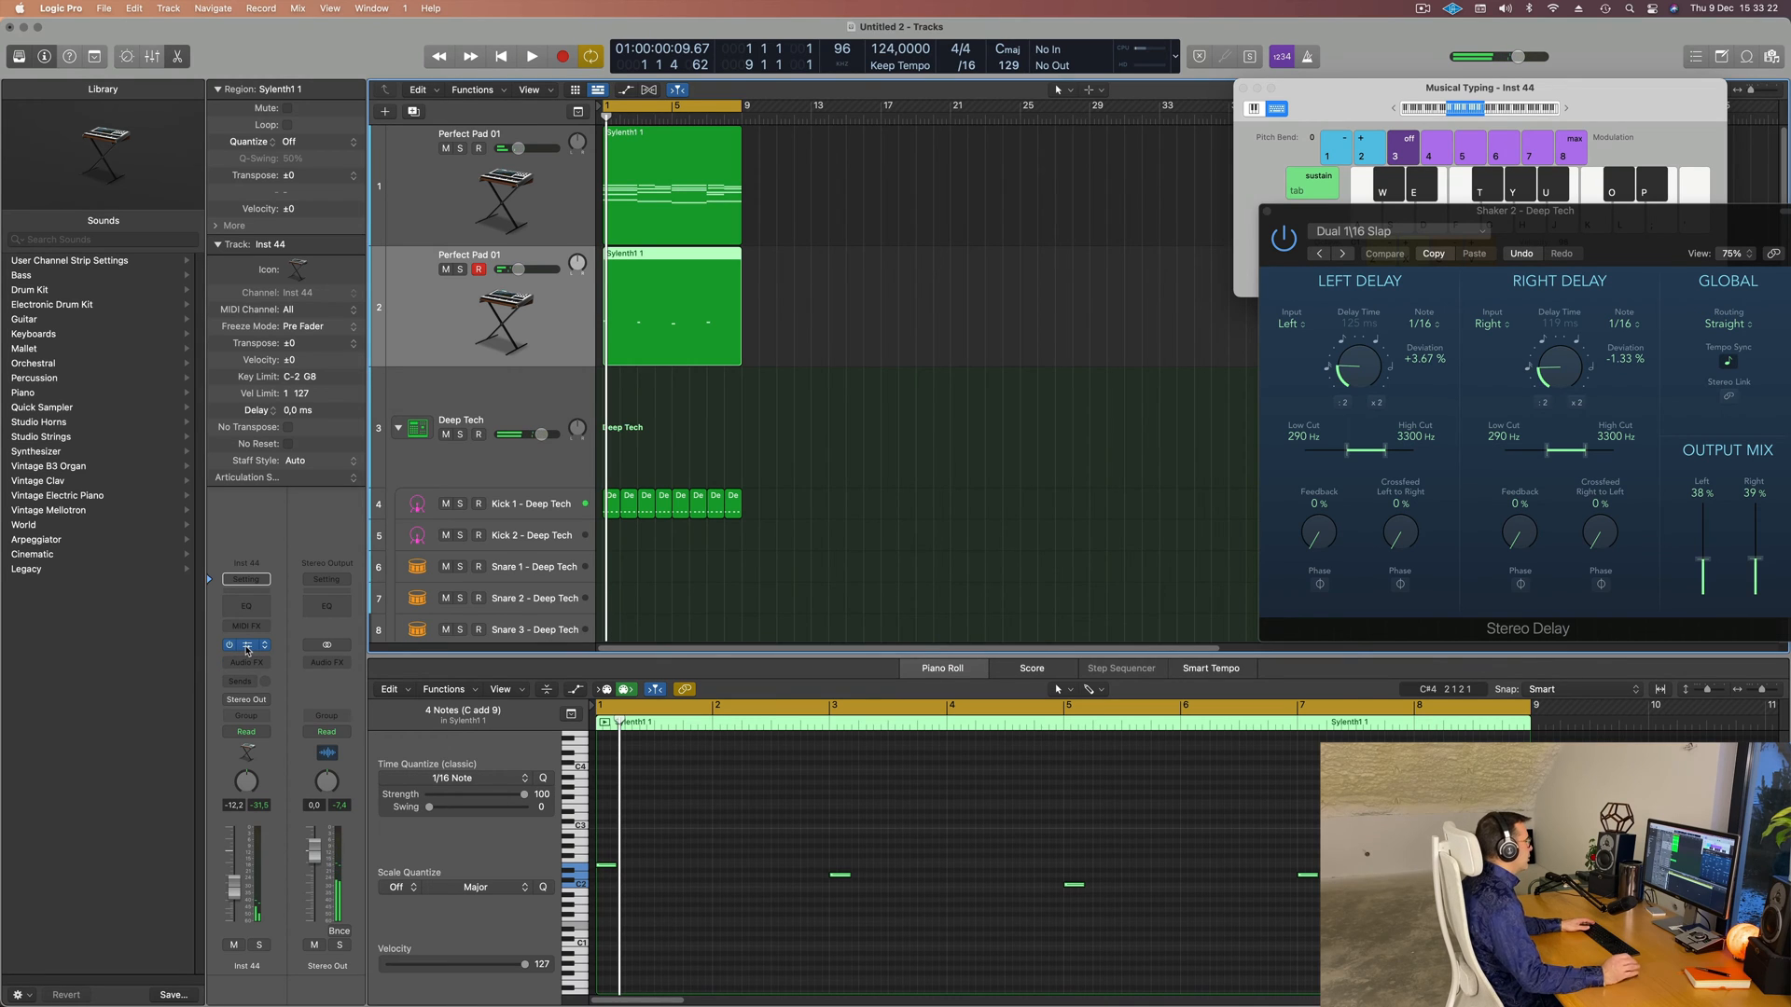
left_click_drag(965, 211, 805, 279)
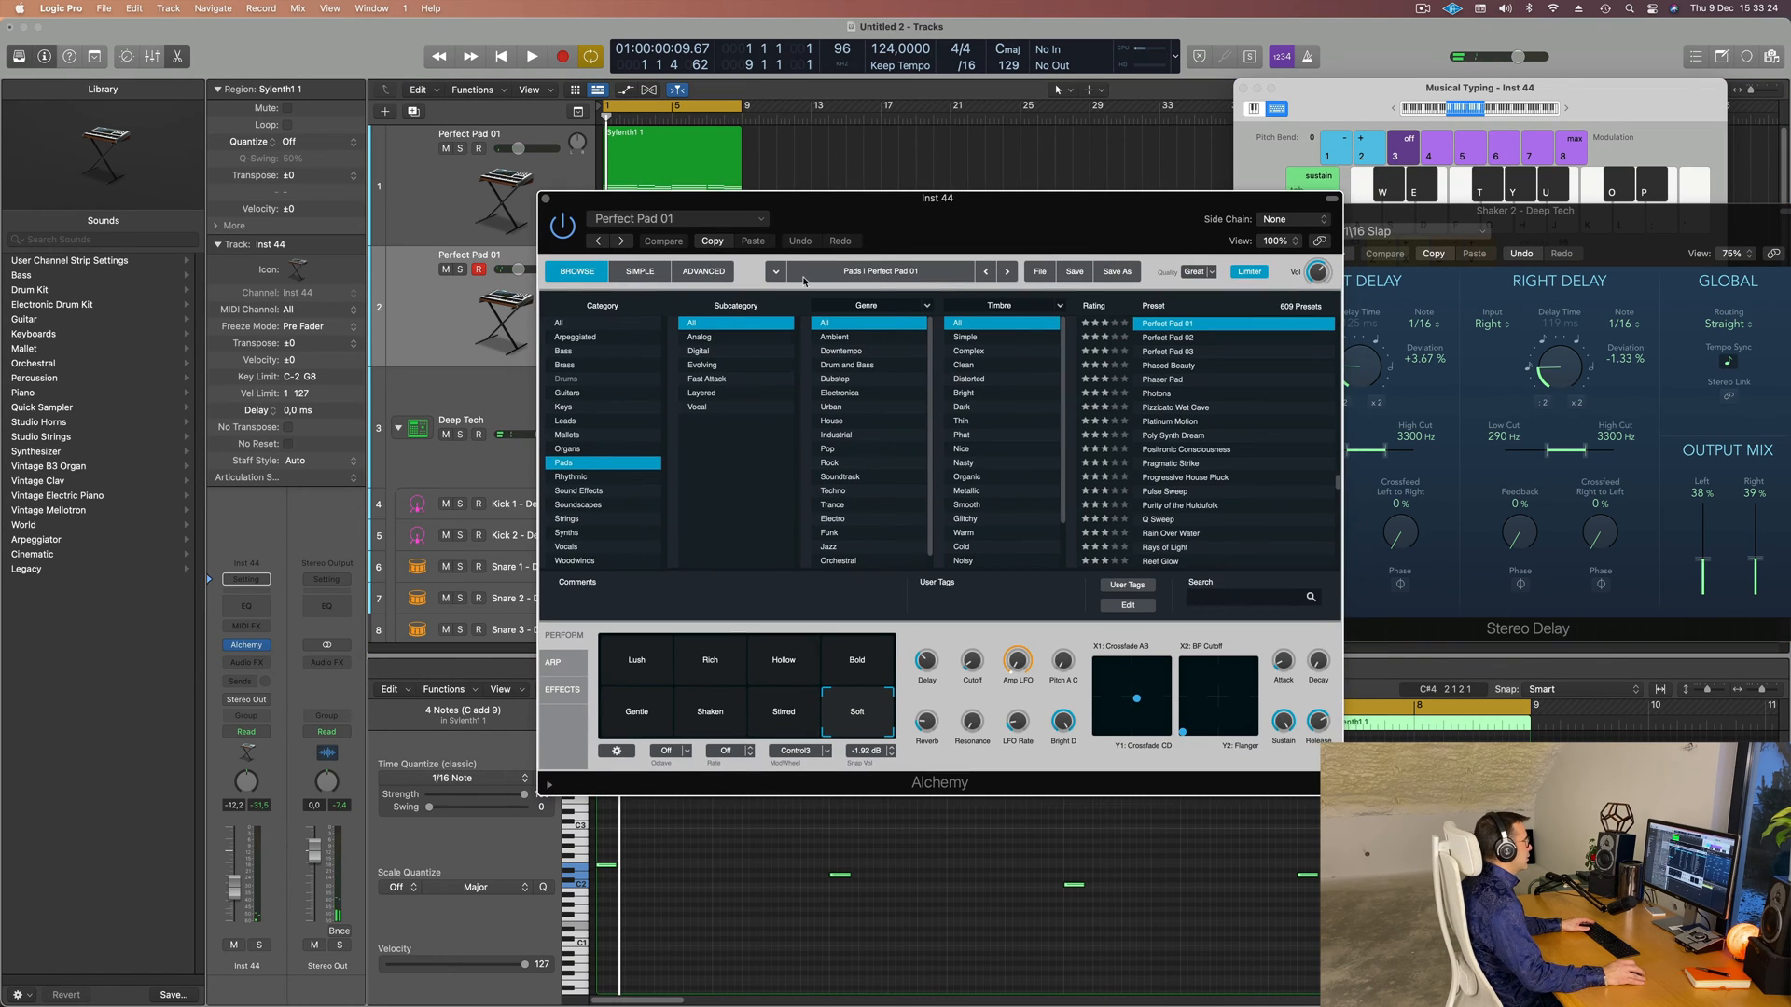
left_click(564, 351)
scroll(1287, 420, "down", 10)
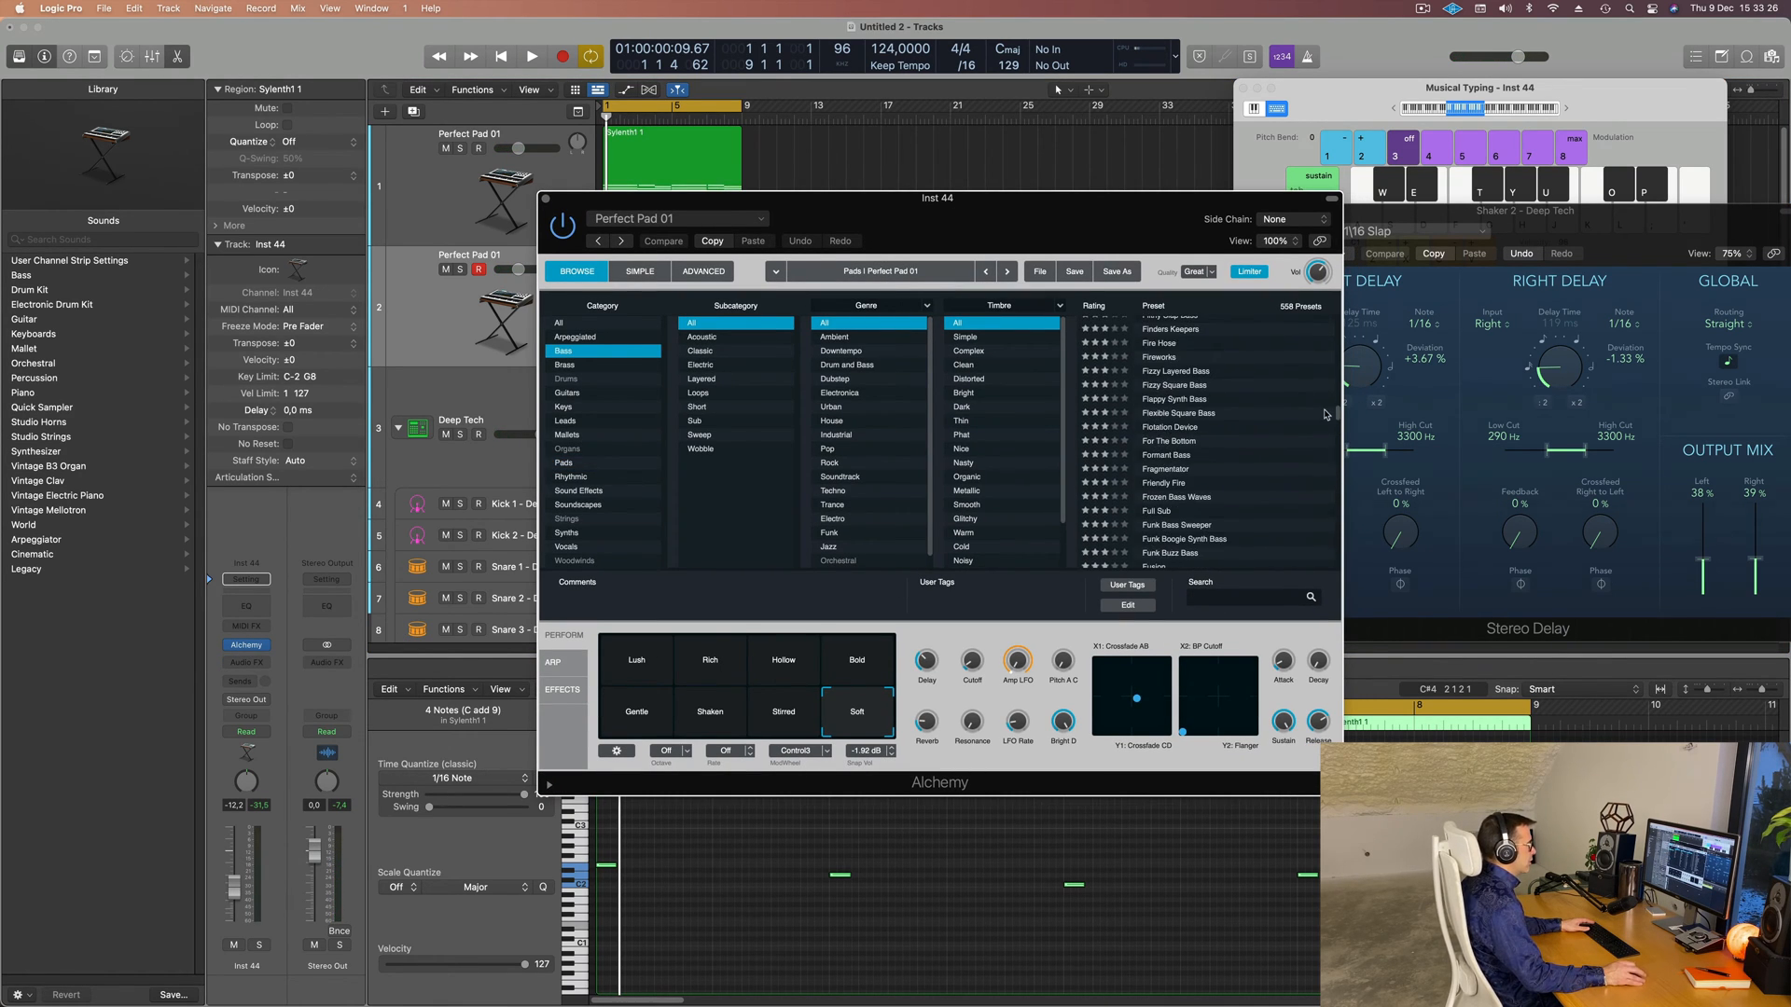
left_click_drag(1338, 415, 1349, 236)
left_click_drag(1162, 210, 1175, 158)
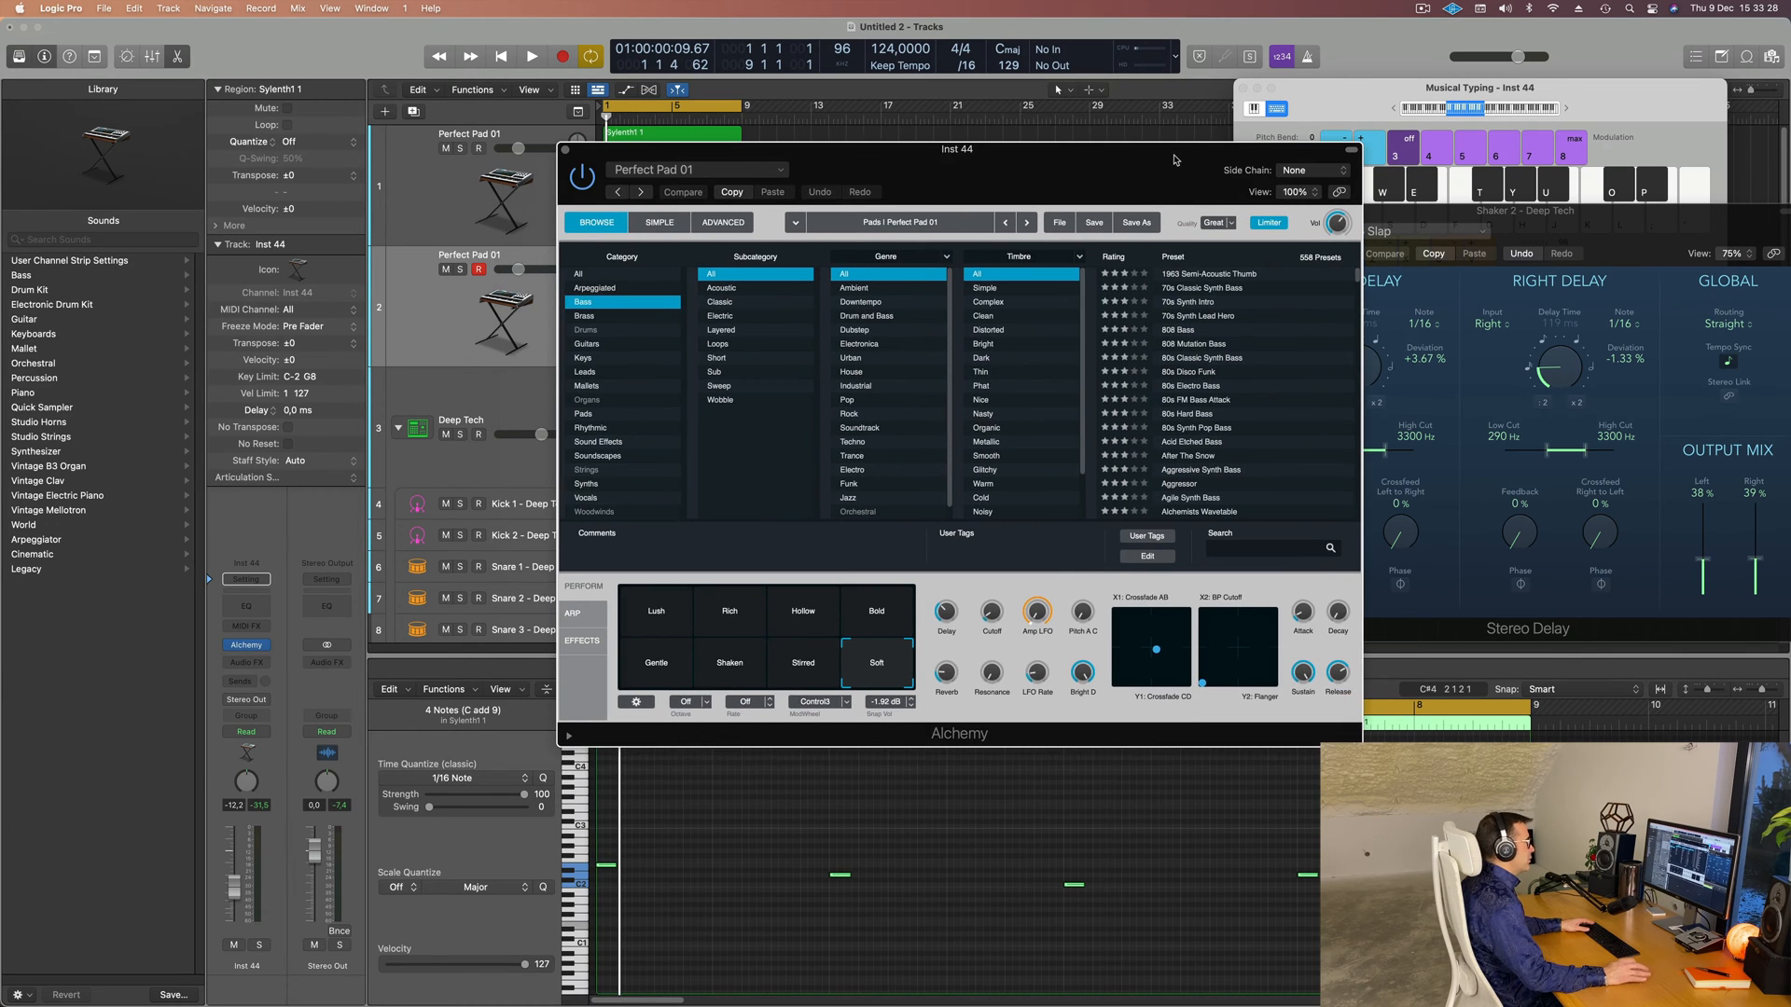
left_click(1210, 274)
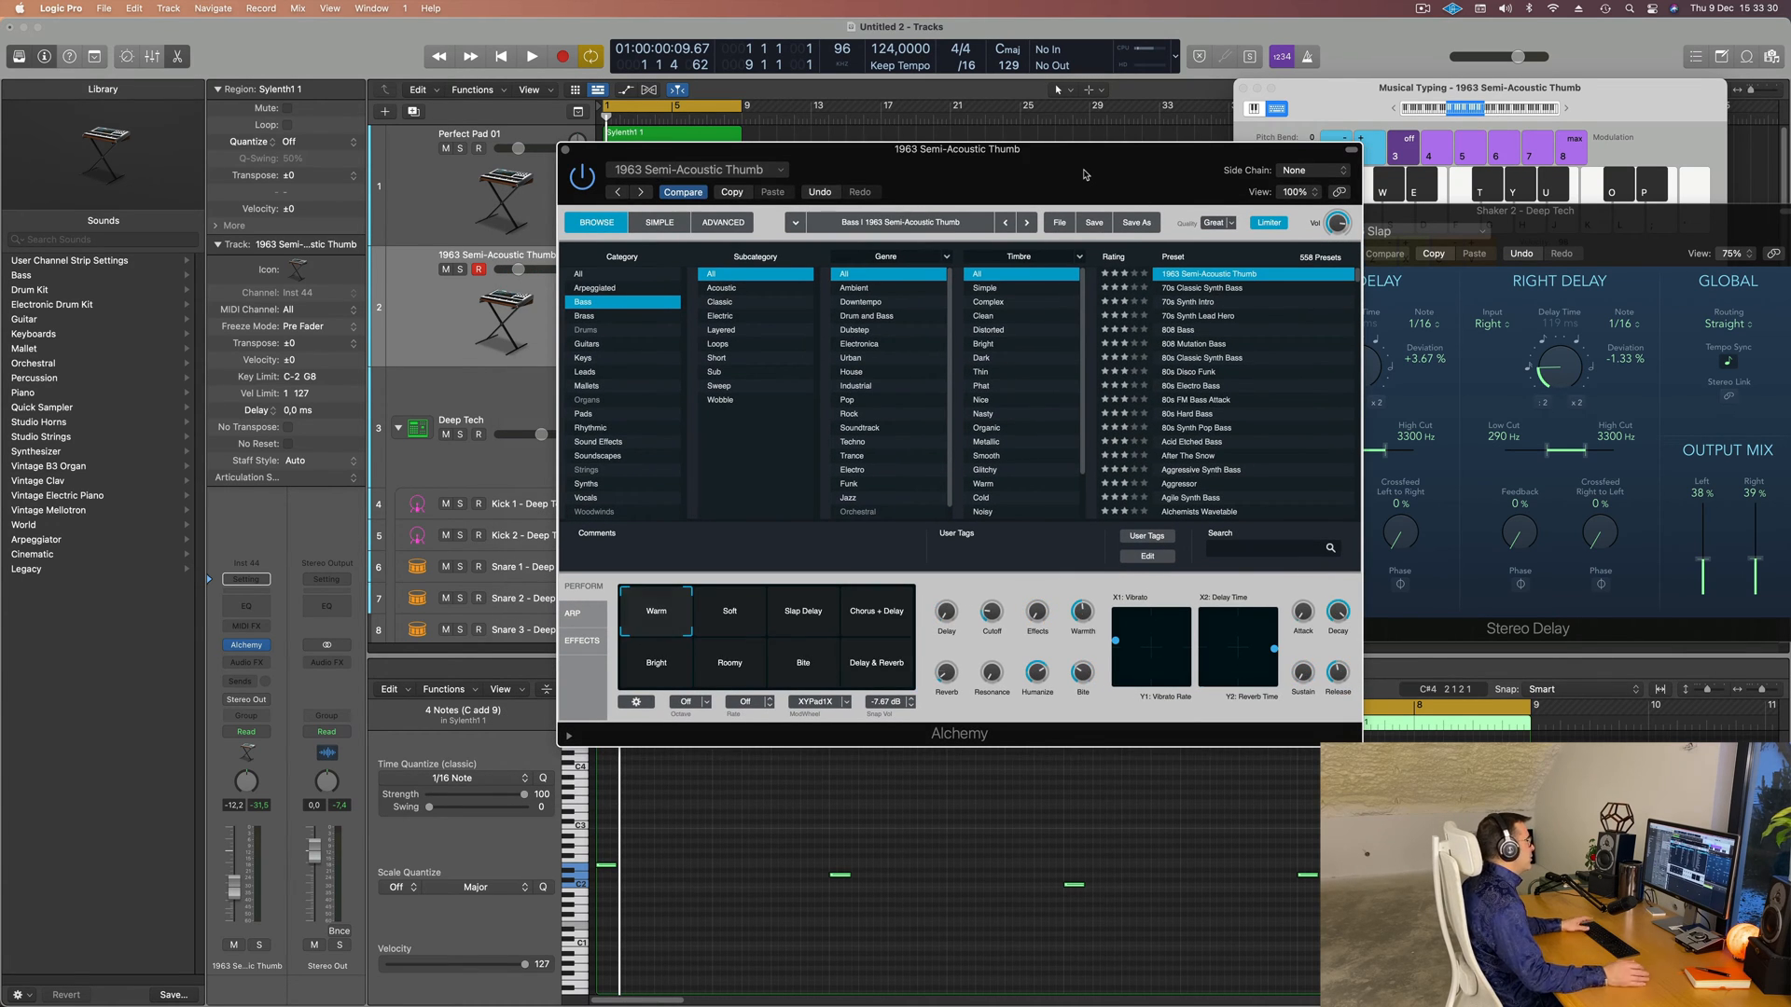
- Audition the bass preset with the loop and raise the new track's volume to about -5.4 dB
key("space")
left_click_drag(1058, 158, 1177, 154)
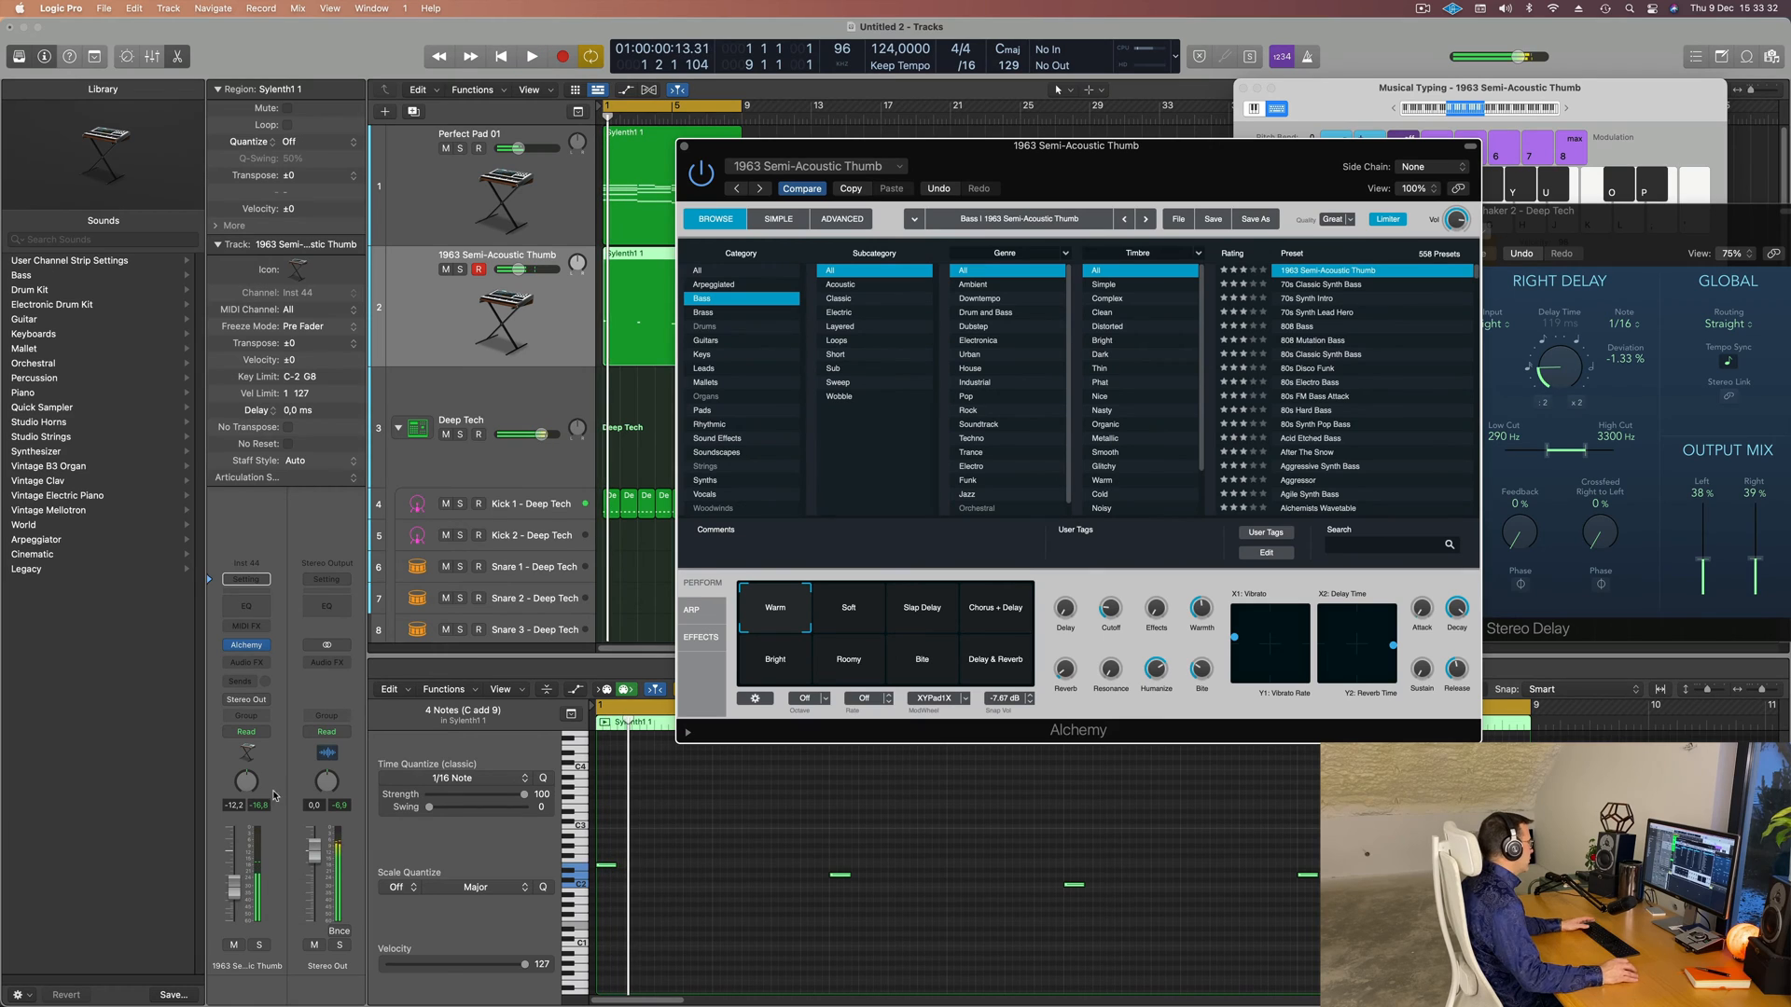
key("space")
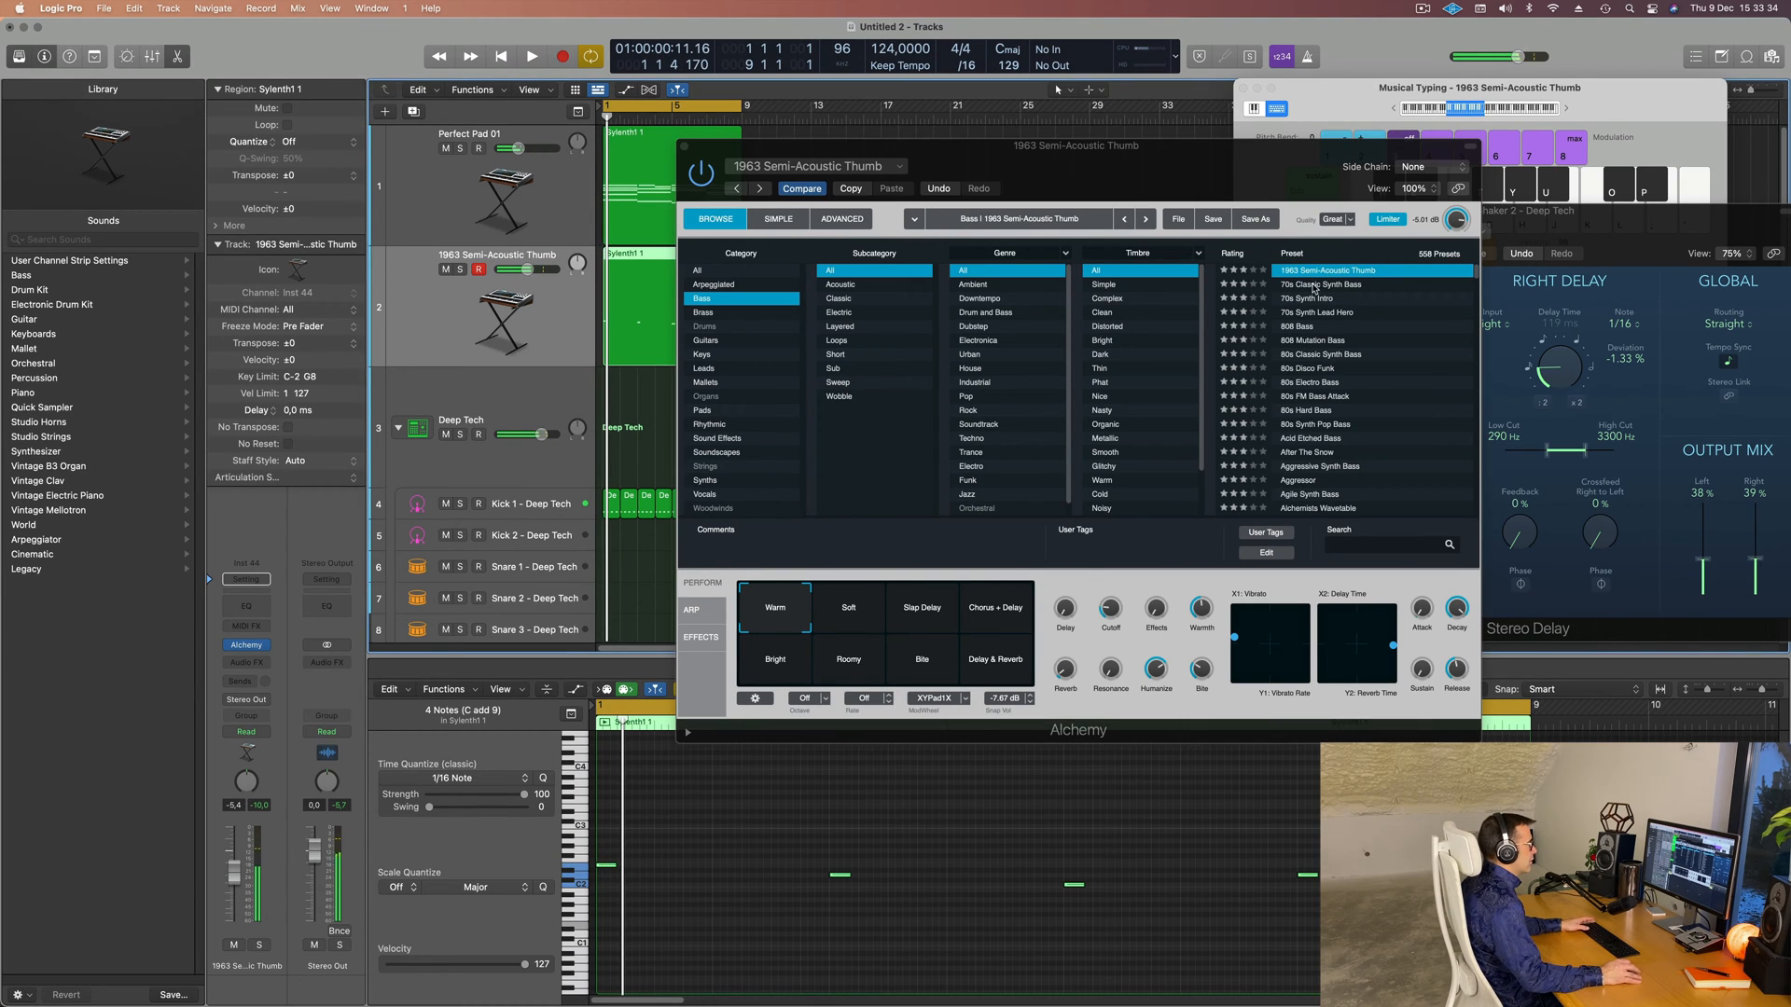
- Load the Alchemy bass preset 70s Classic Synth Bass and lower its track volume to about -11 dB while auditioning it
left_click(1313, 285)
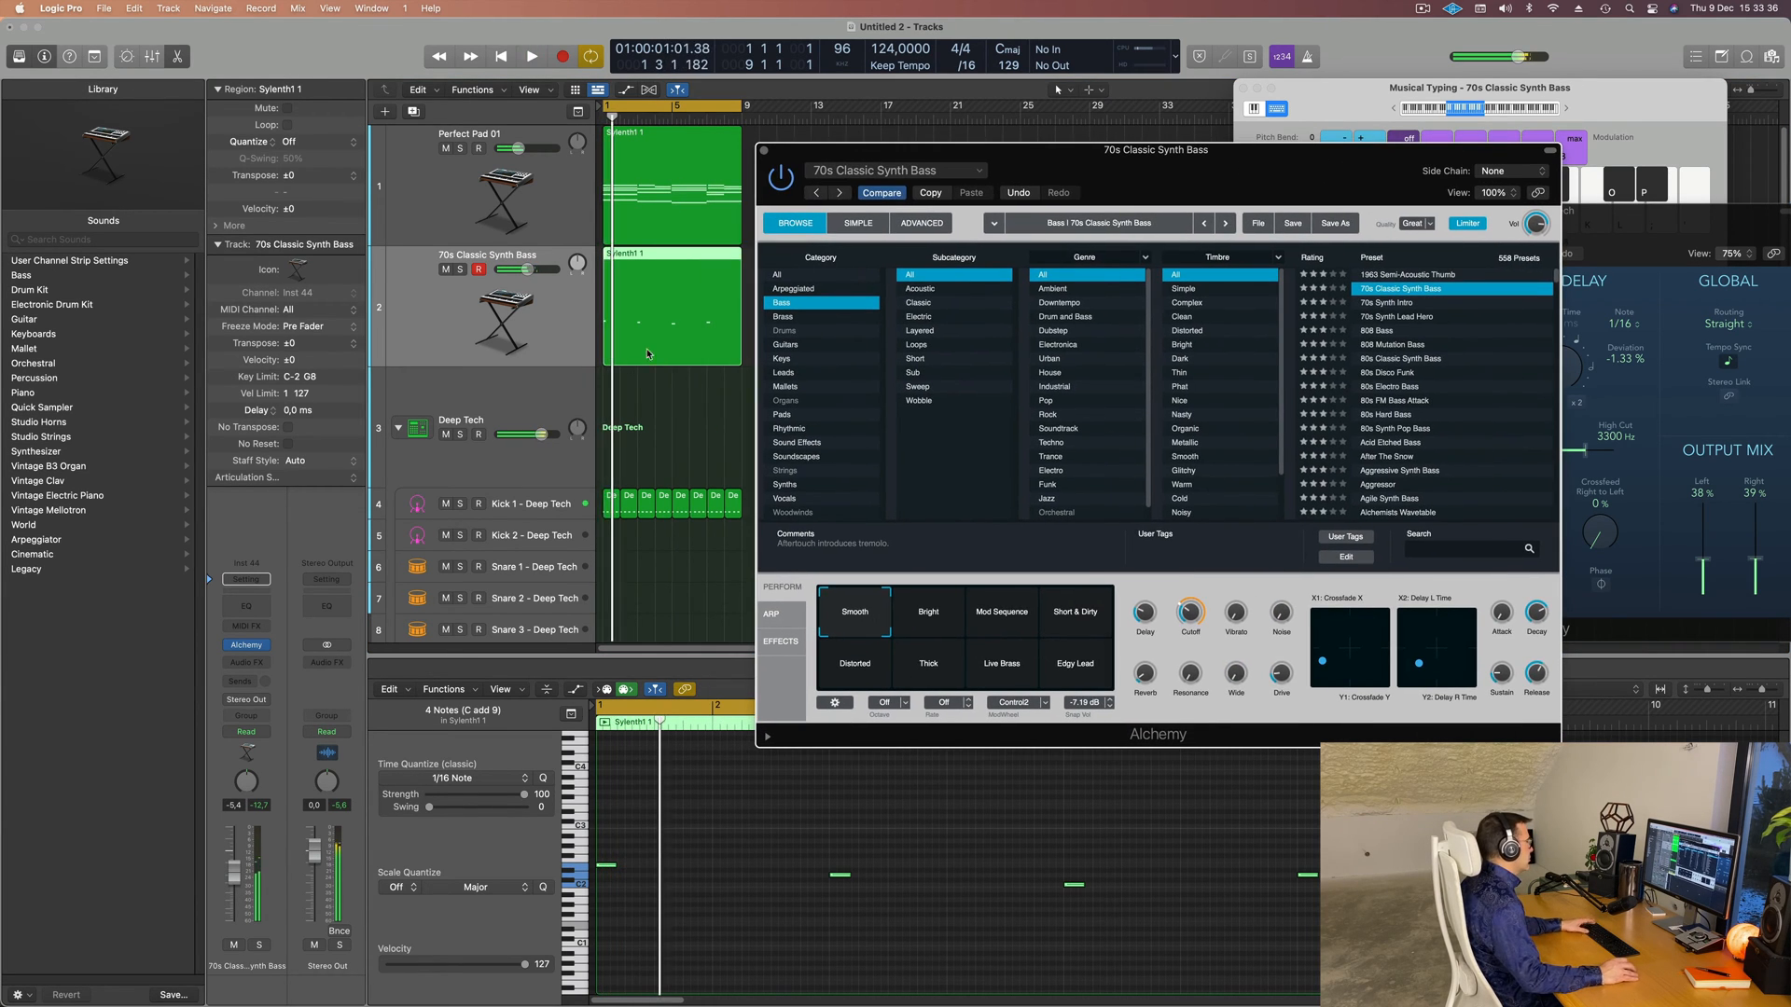
key("space")
left_click_drag(230, 872, 231, 885)
key("space")
key("space")
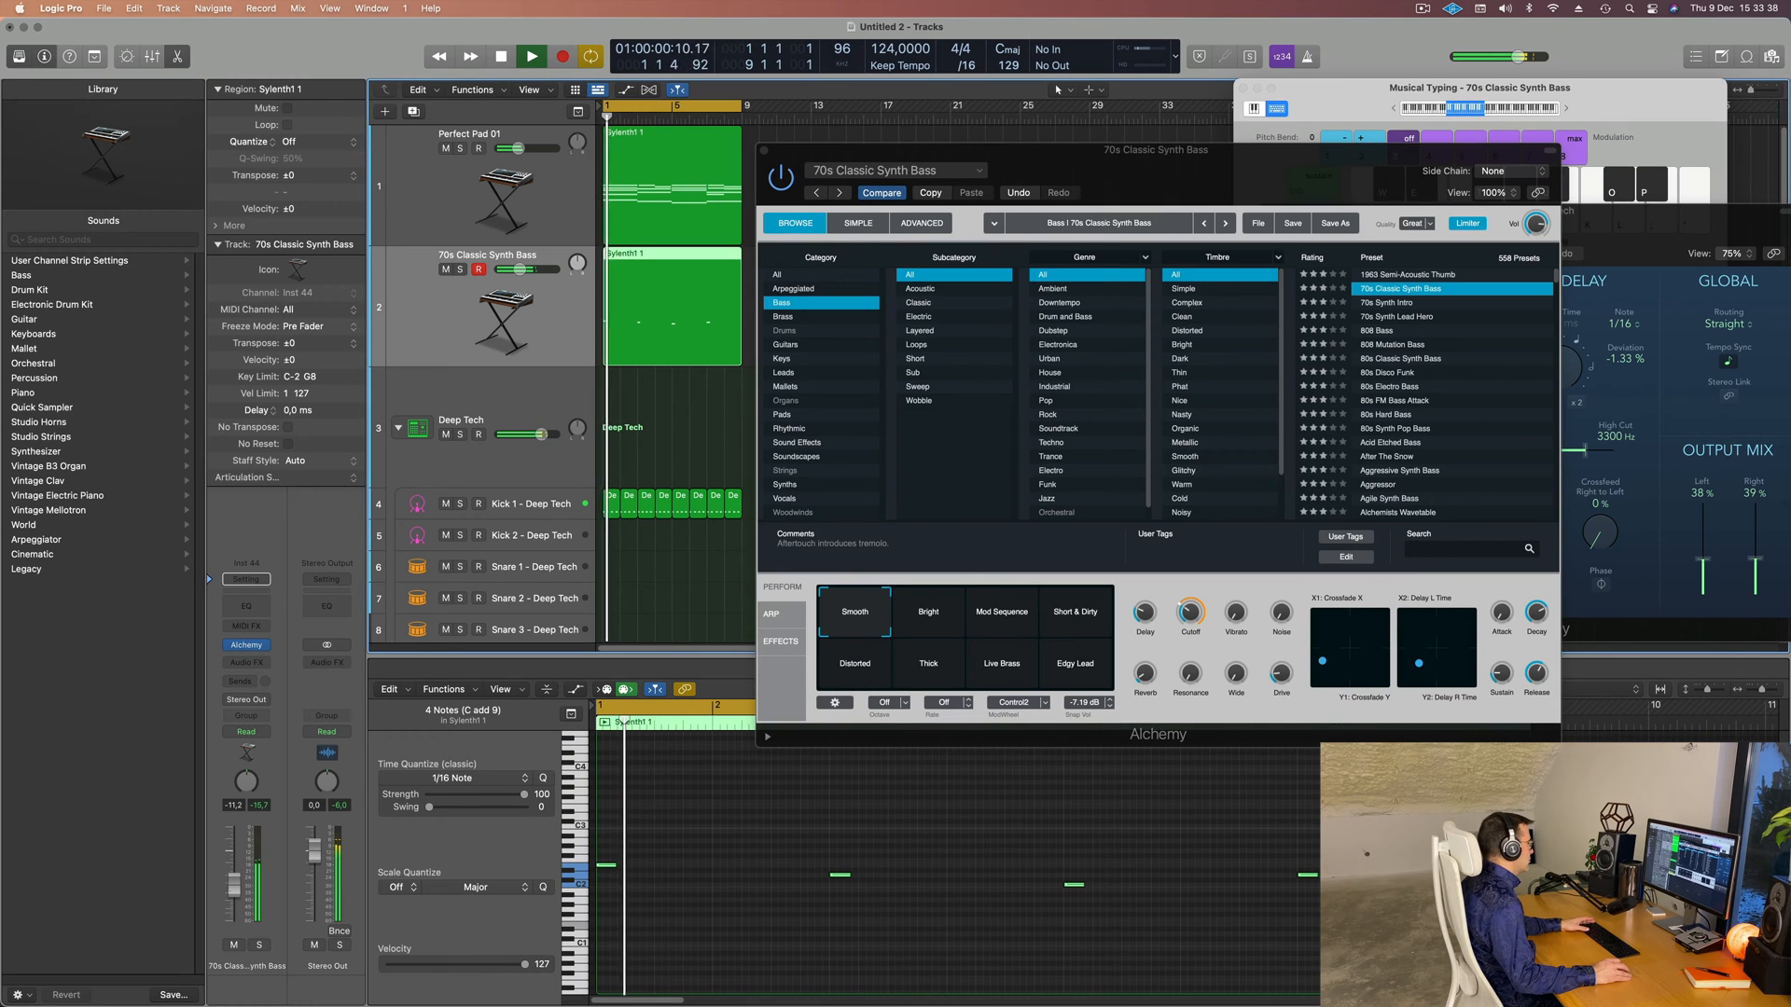
key("space")
key("space")
- Move the Alchemy window clear of the piano roll and replay the loop with the new bass sound
left_click_drag(1087, 157, 1496, 121)
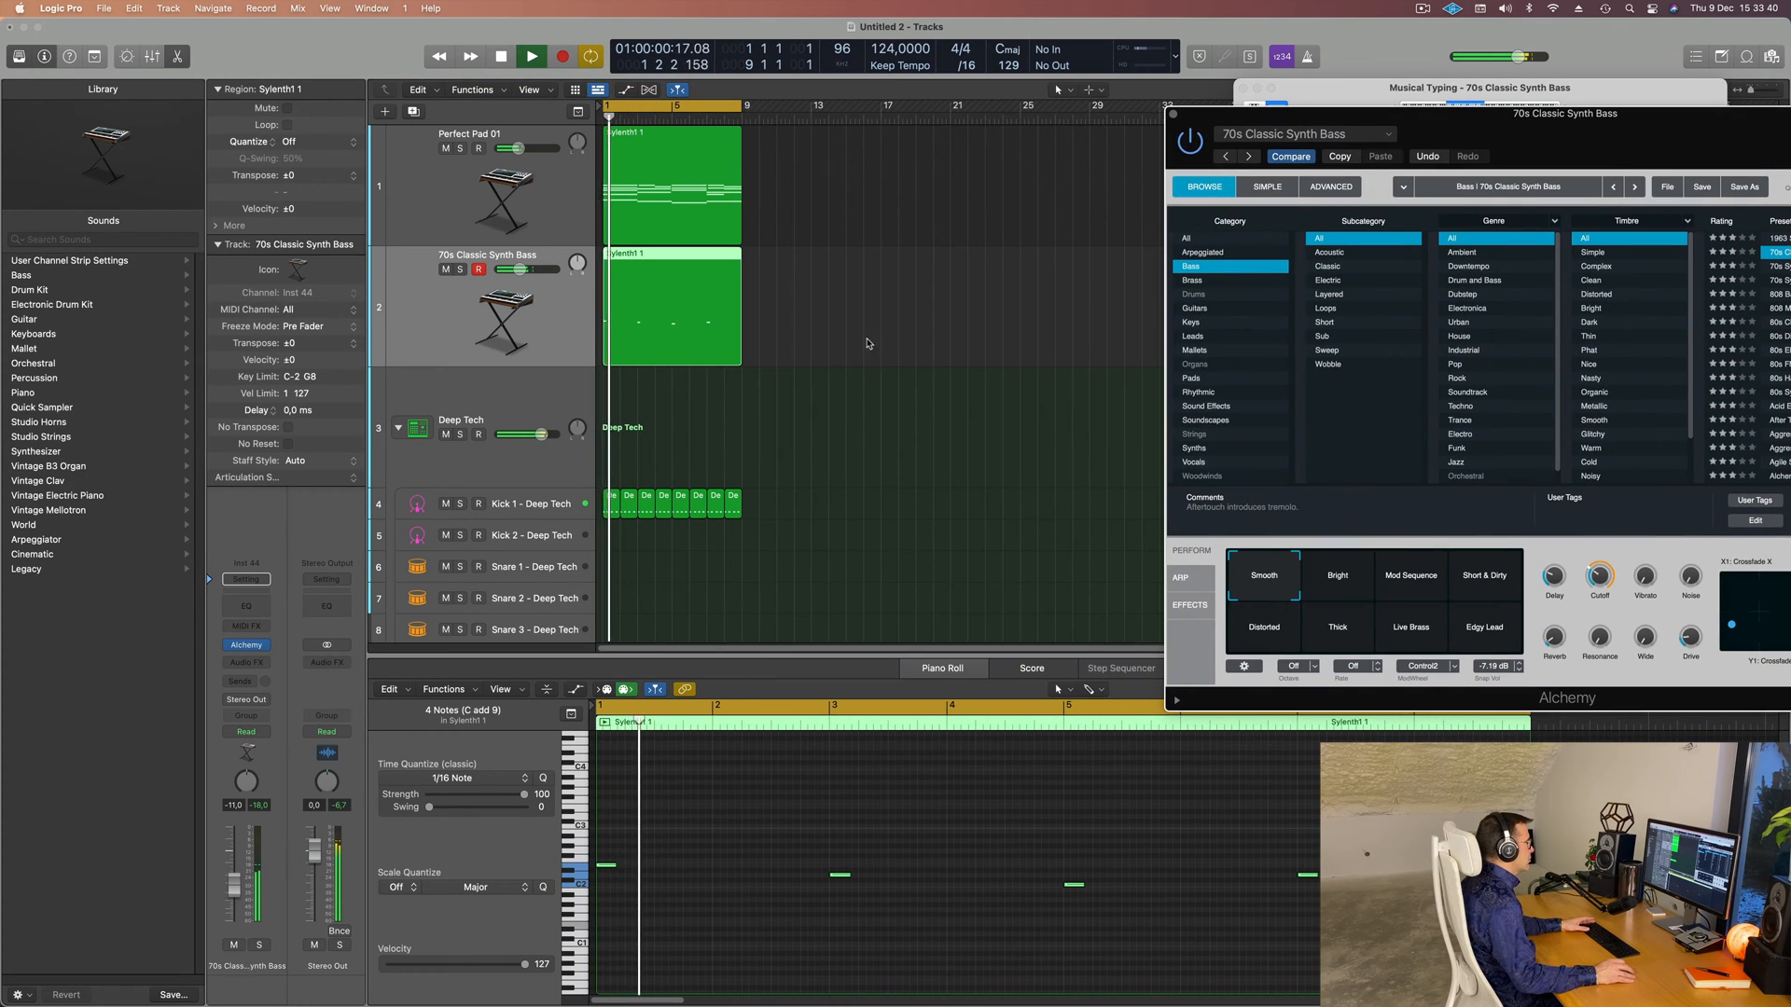
key("space")
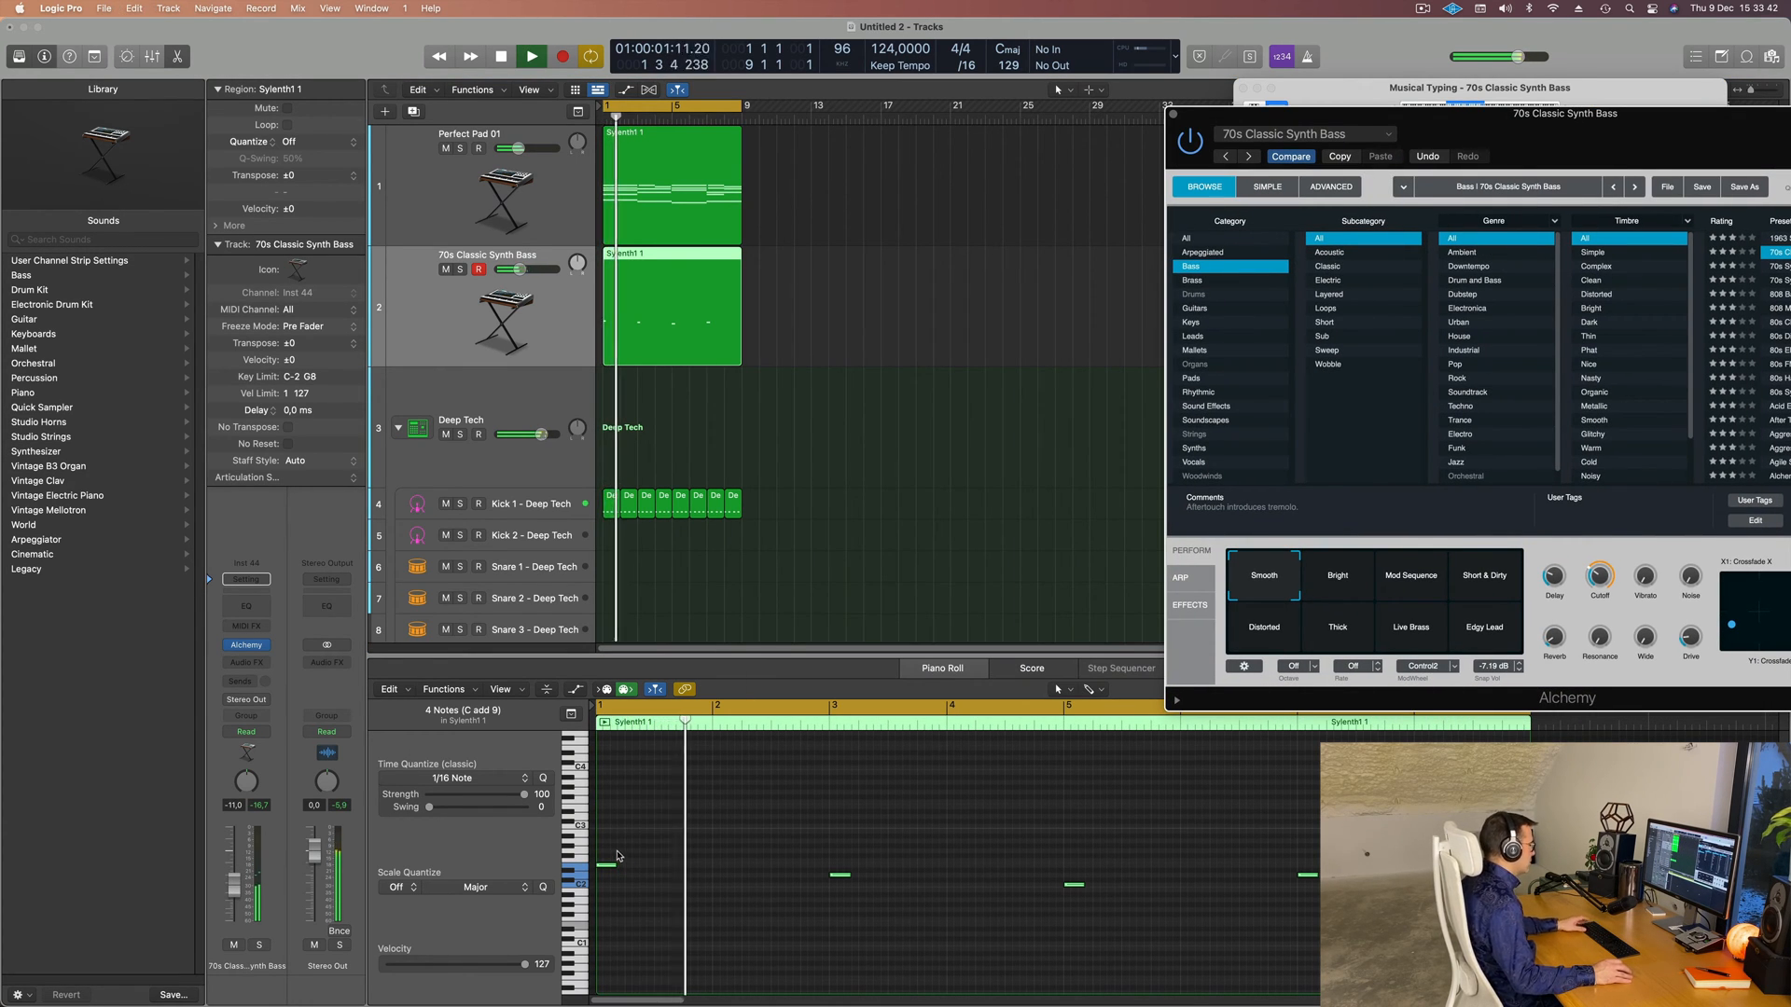
key("space")
key("space")
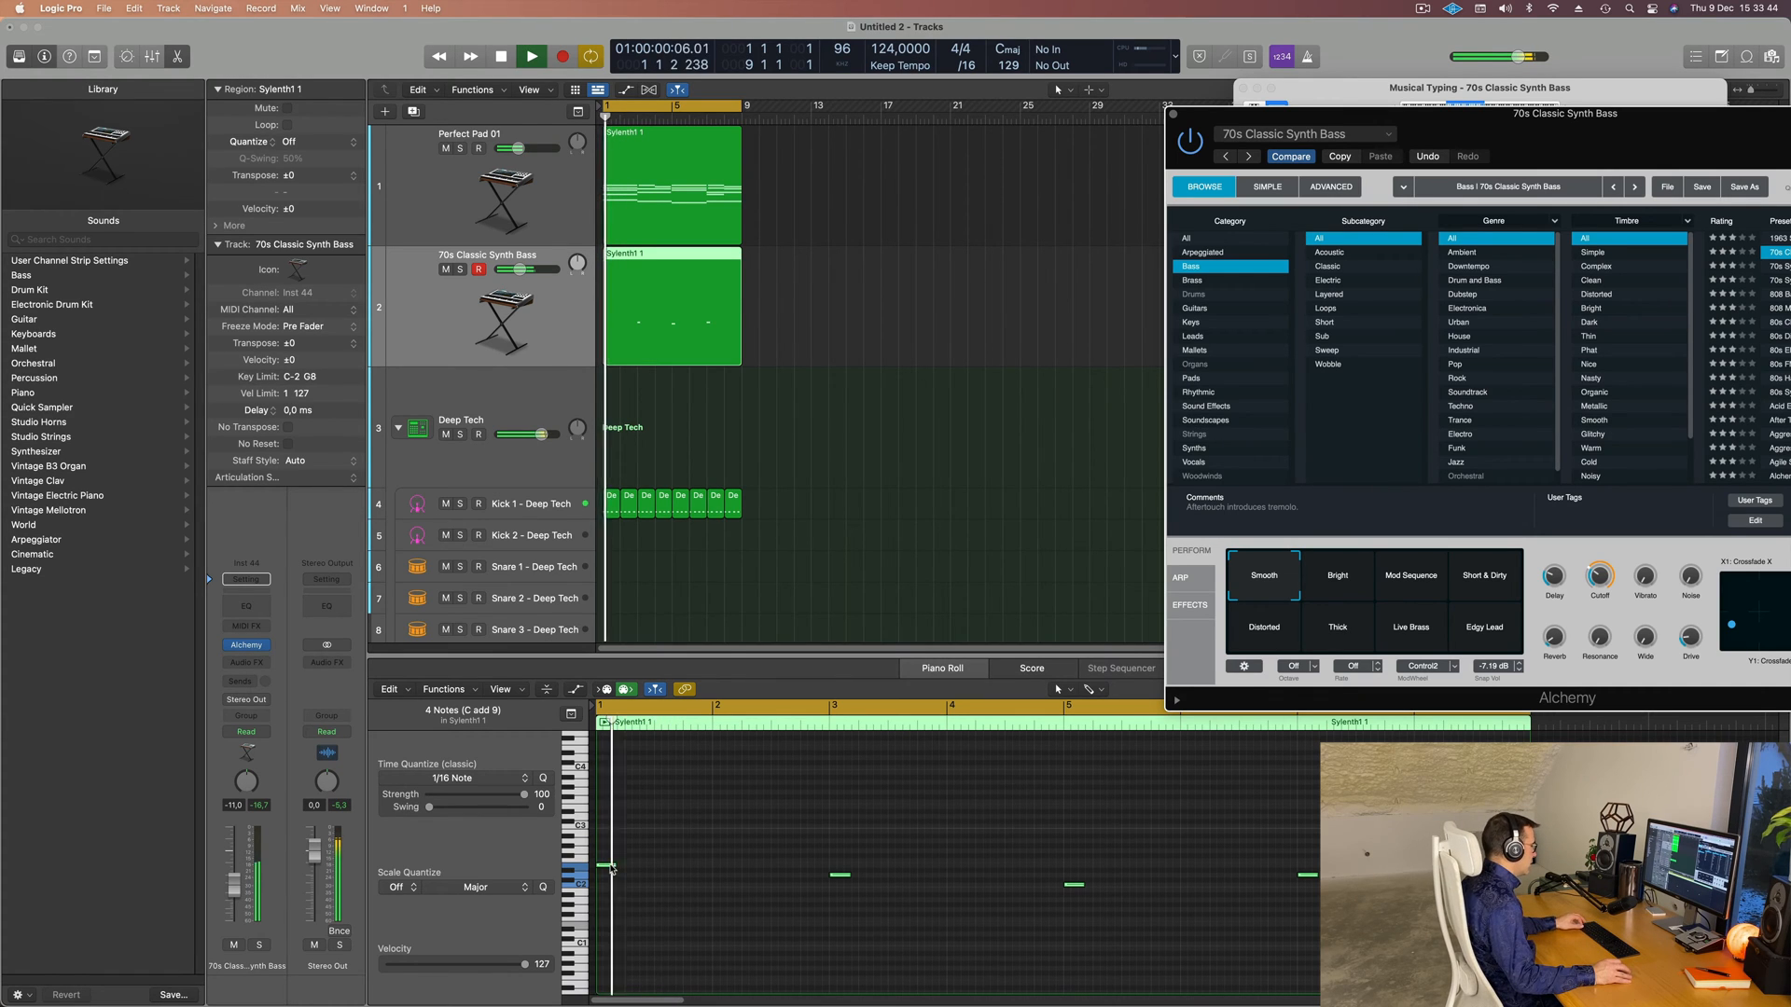
left_click_drag(612, 867, 665, 867)
key("Return")
key("super+Left")
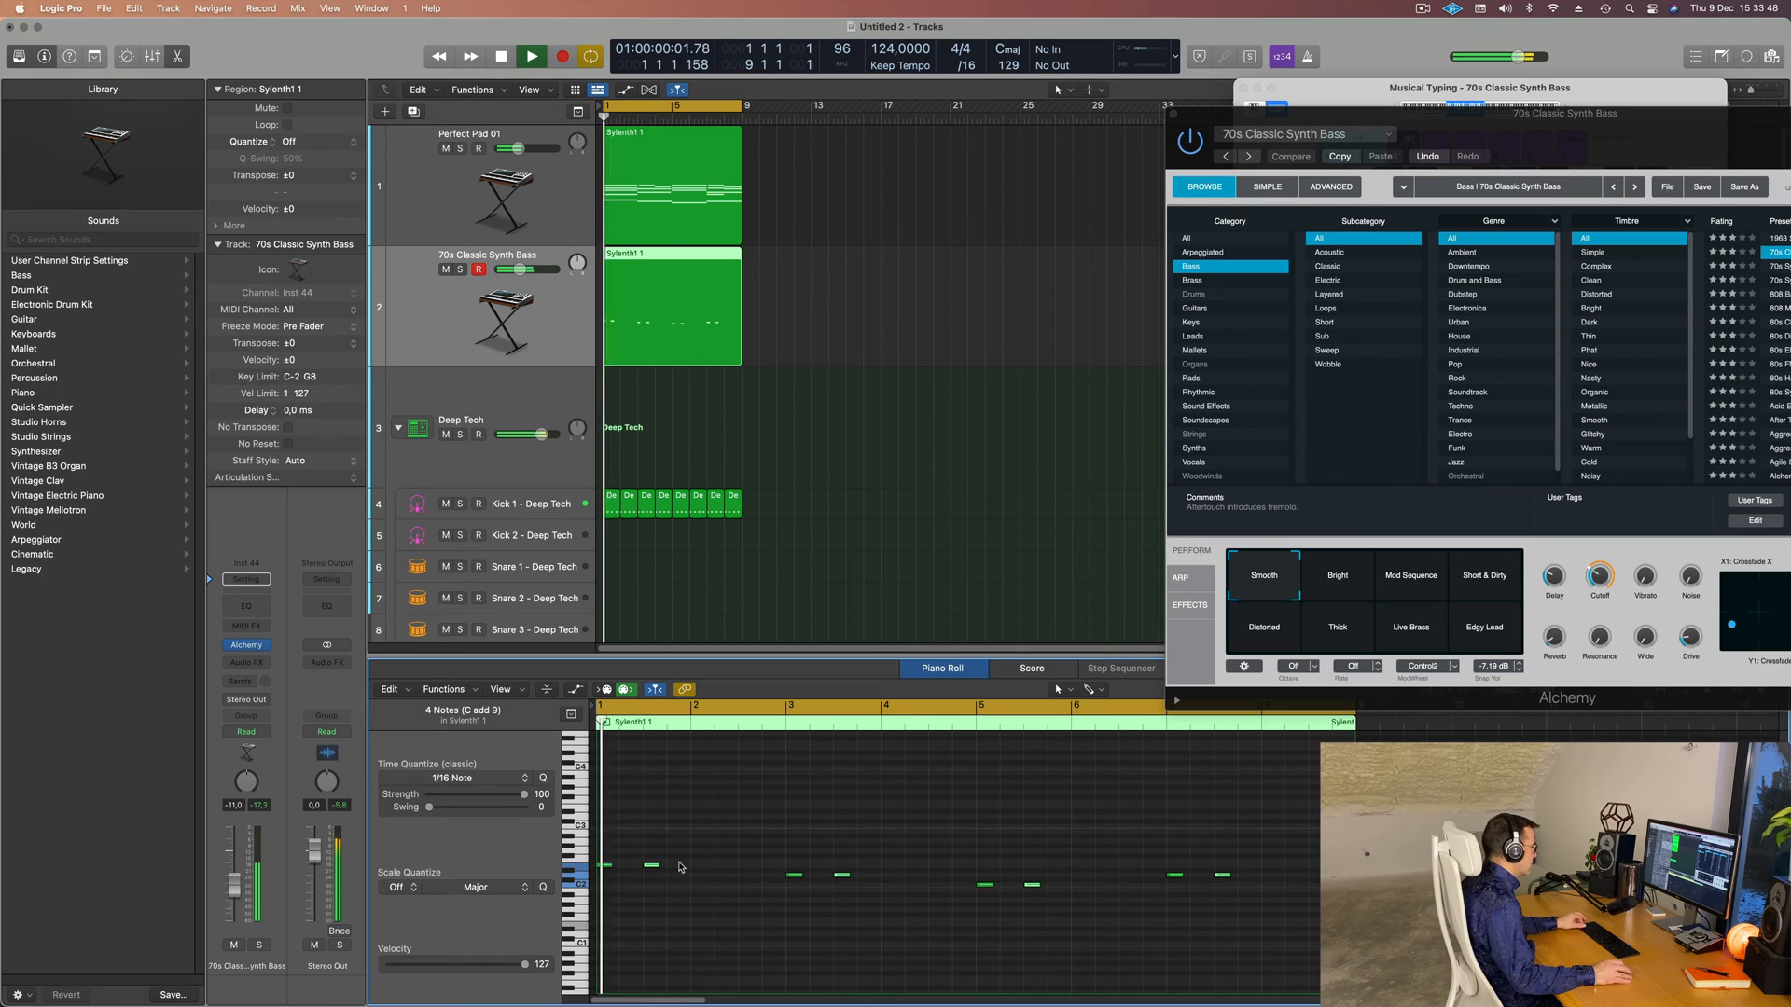
key("super+Right")
key("super+Right")
key("super+Right")
key("Return")
left_click(722, 872)
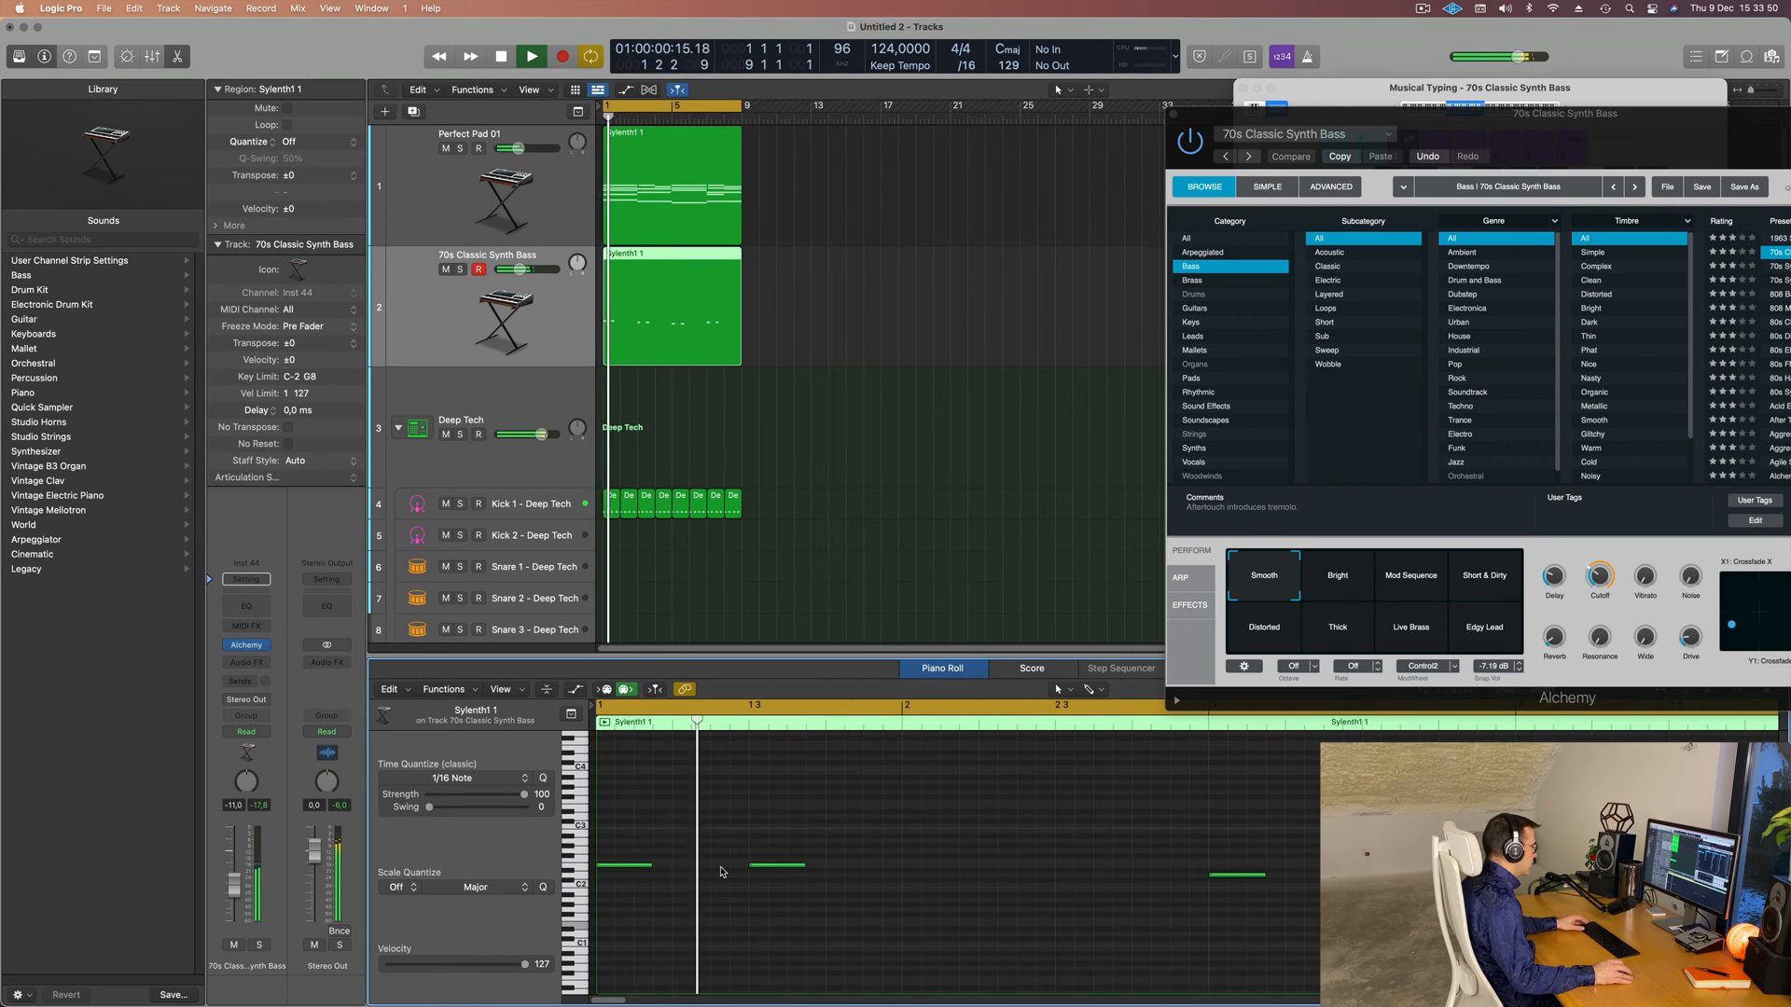
key("super+z")
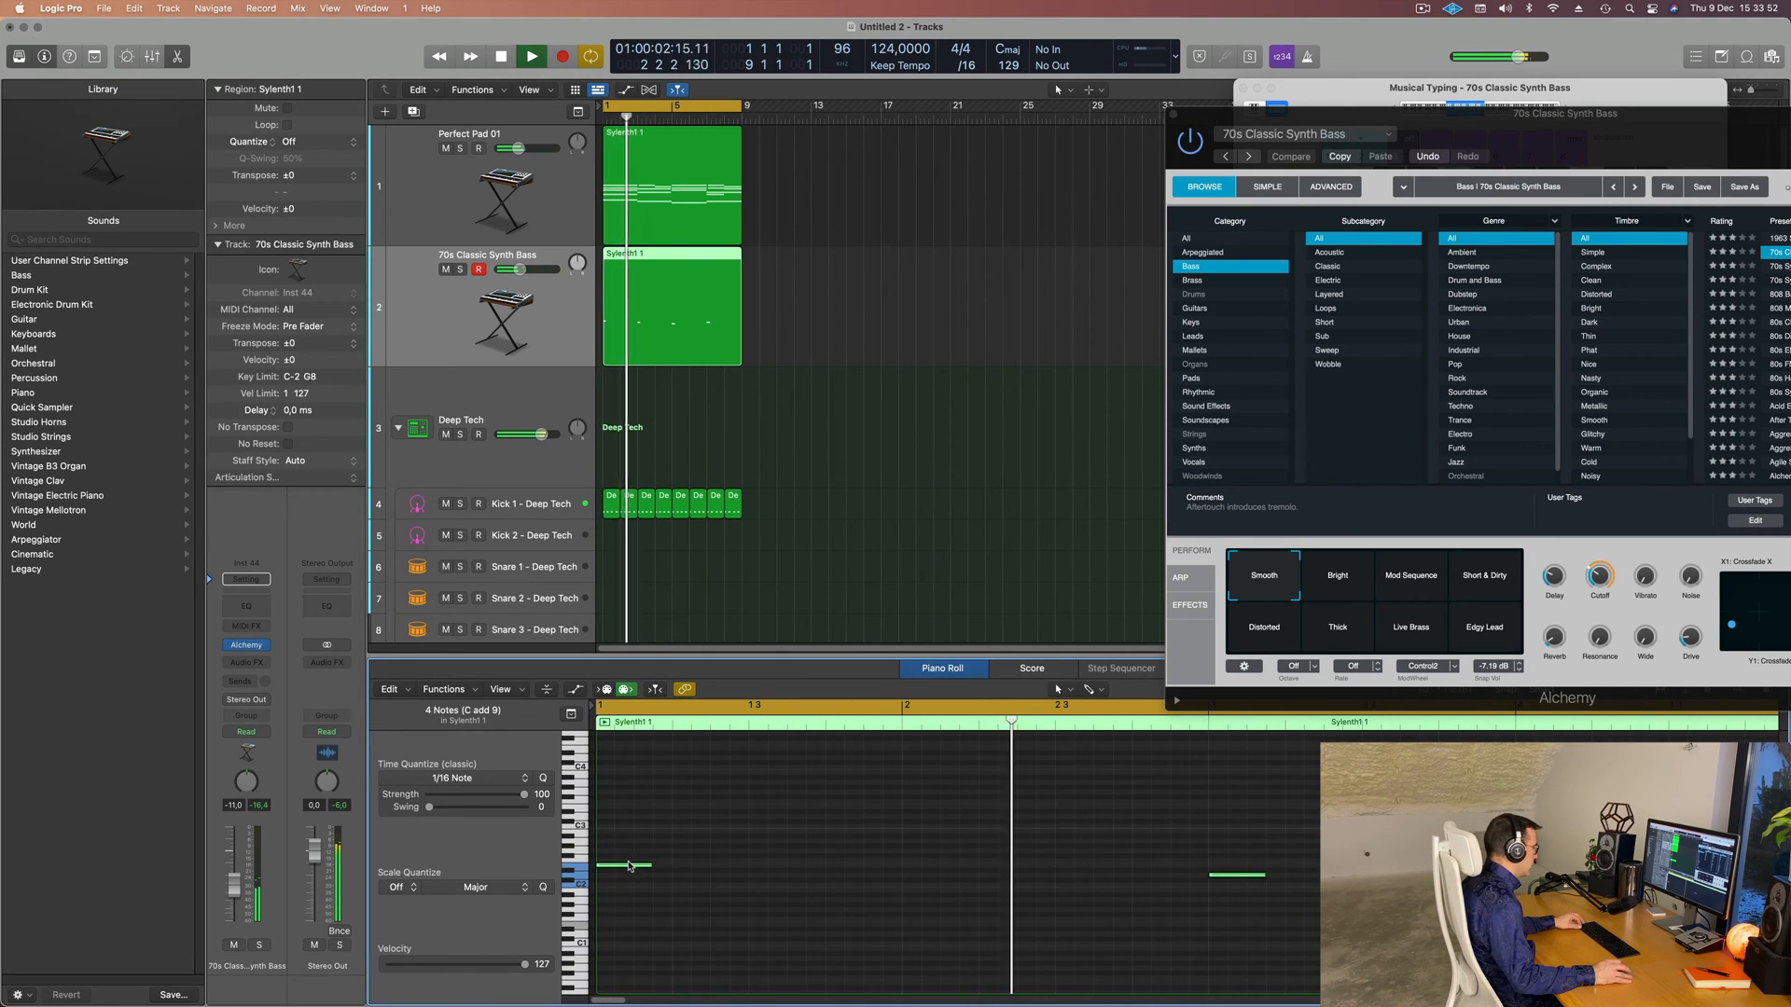
- Copy the four bass notes within their bars and place the copies two and a half beats after the originals
left_click_drag(629, 866, 743, 871)
key("super+Left")
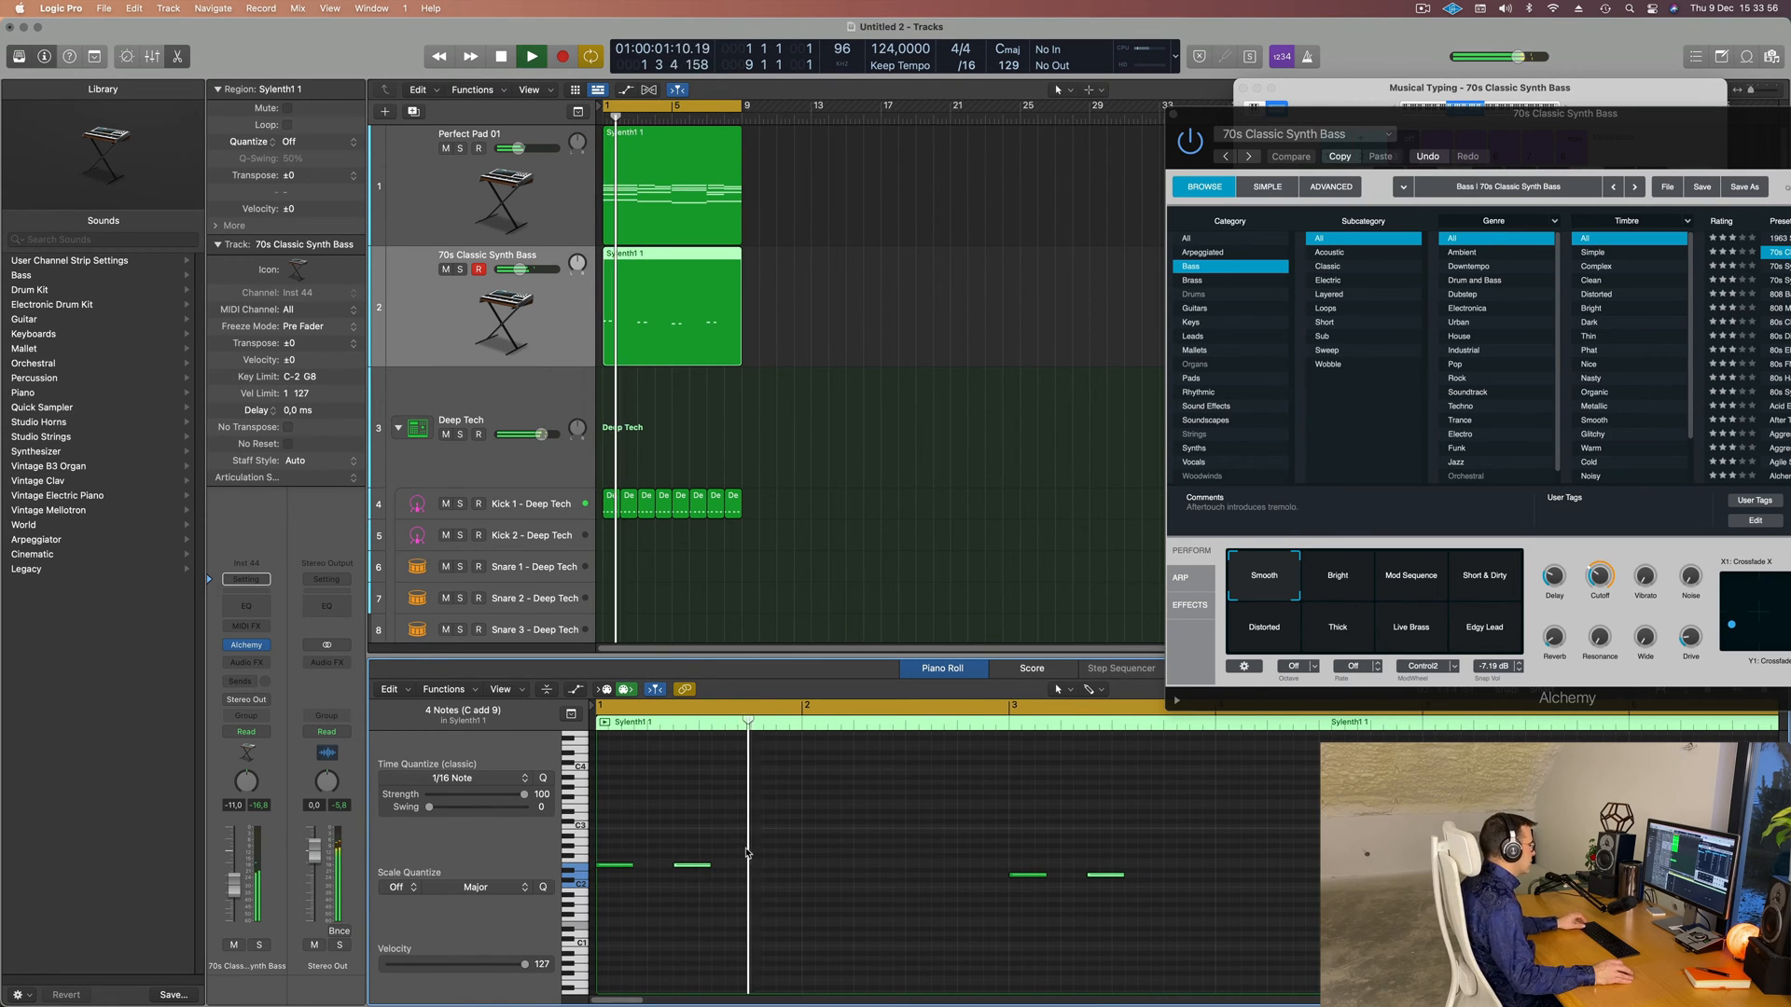
key("super+Left")
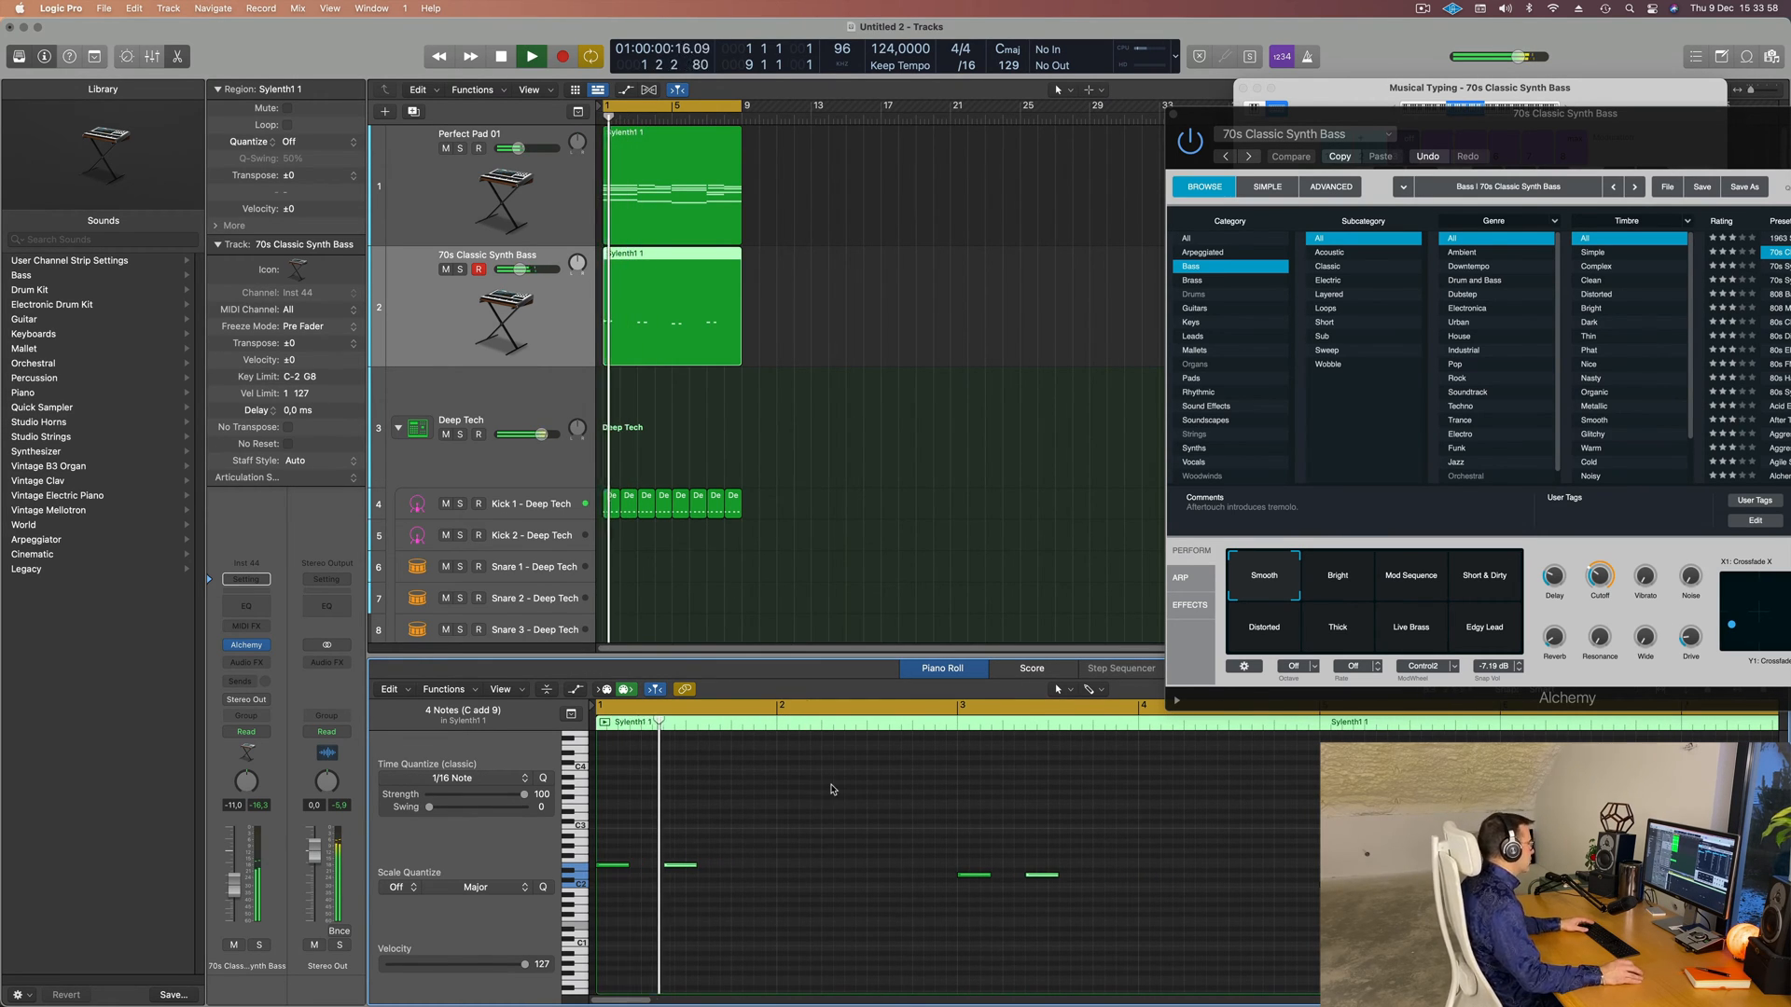
left_click_drag(700, 869, 745, 869)
key("super+Left")
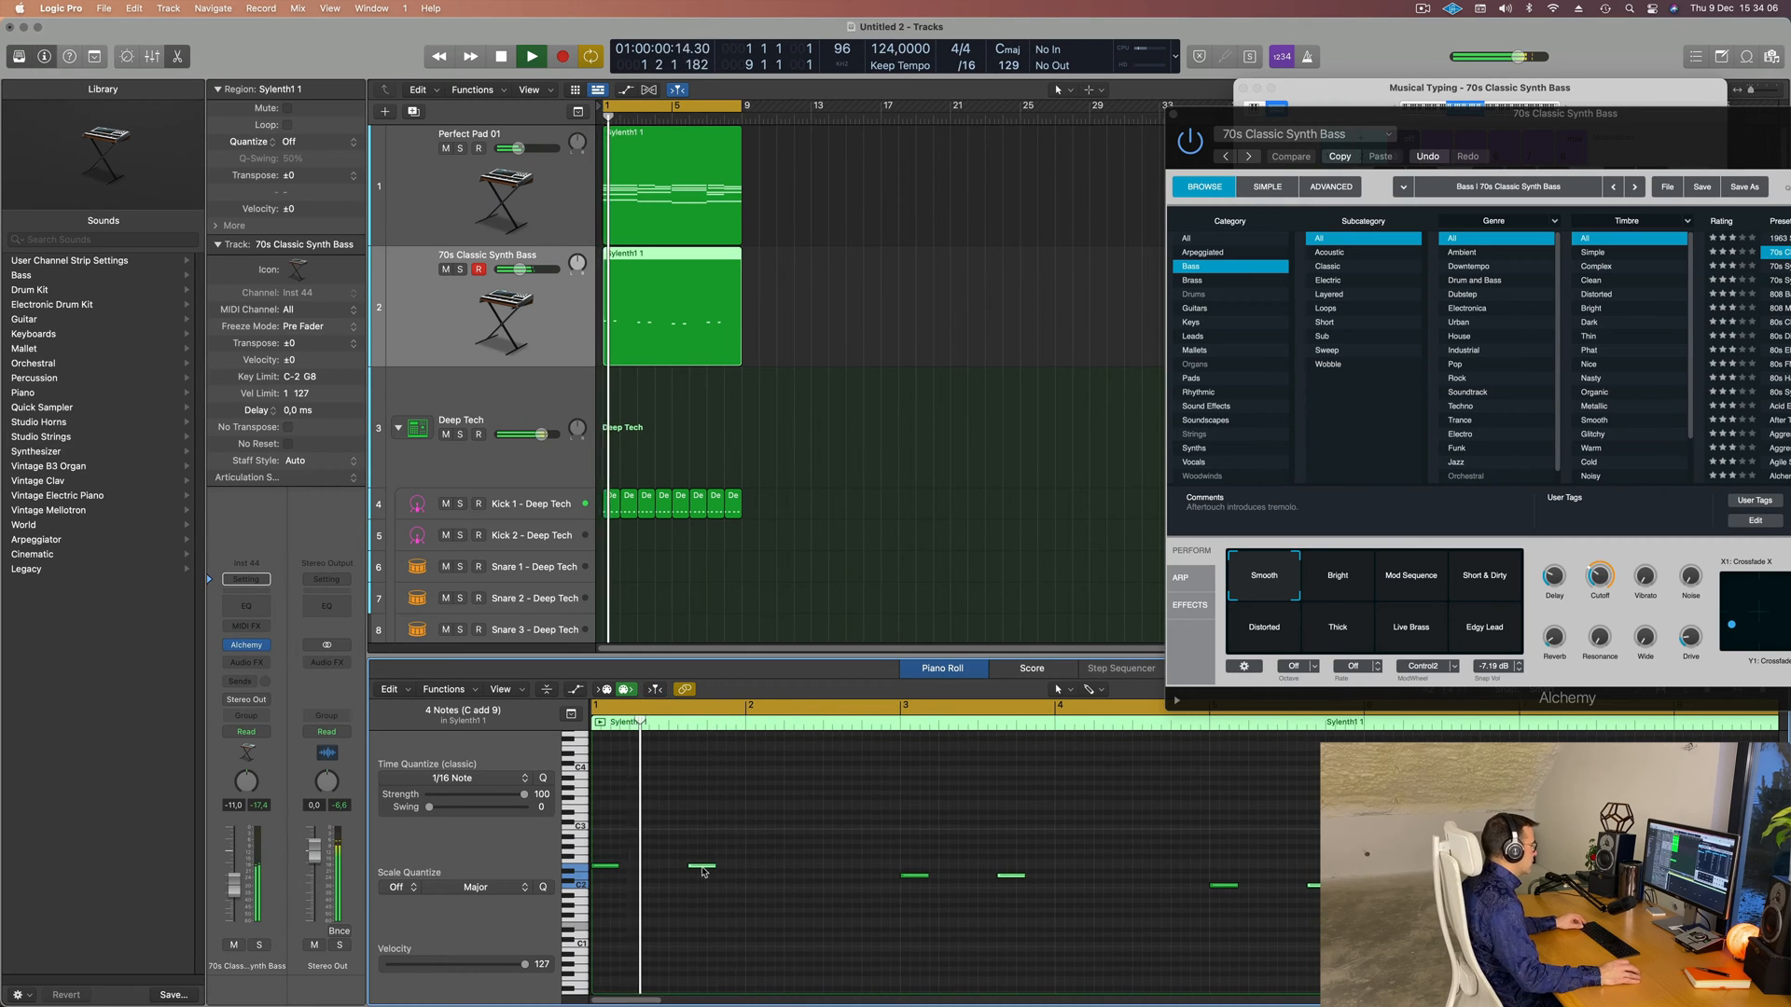
- Copy the repeated bass notes again so each copy falls at the start of bars 2, 4, 6 and 8, and replay
scroll(705, 869, "right", 1)
left_click_drag(704, 869, 762, 868)
key("space")
key("space")
key("super+Left")
key("super+Left")
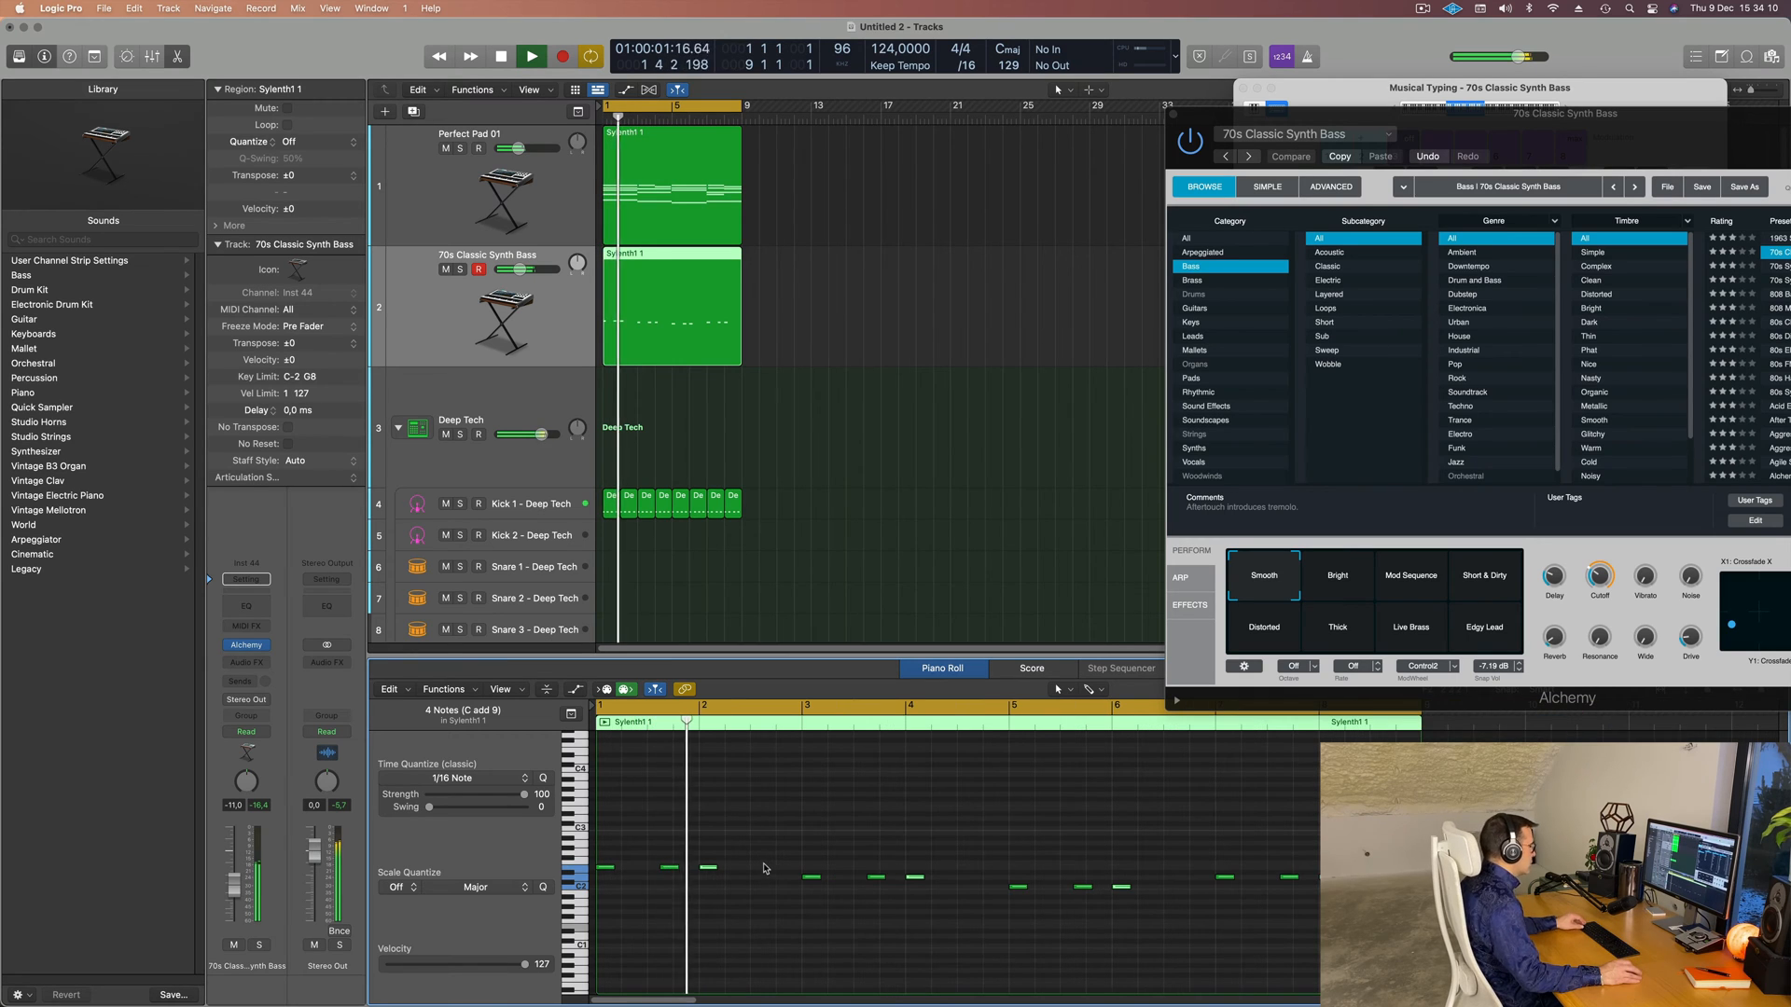
scroll(771, 863, "up", 3)
key("space")
key("space")
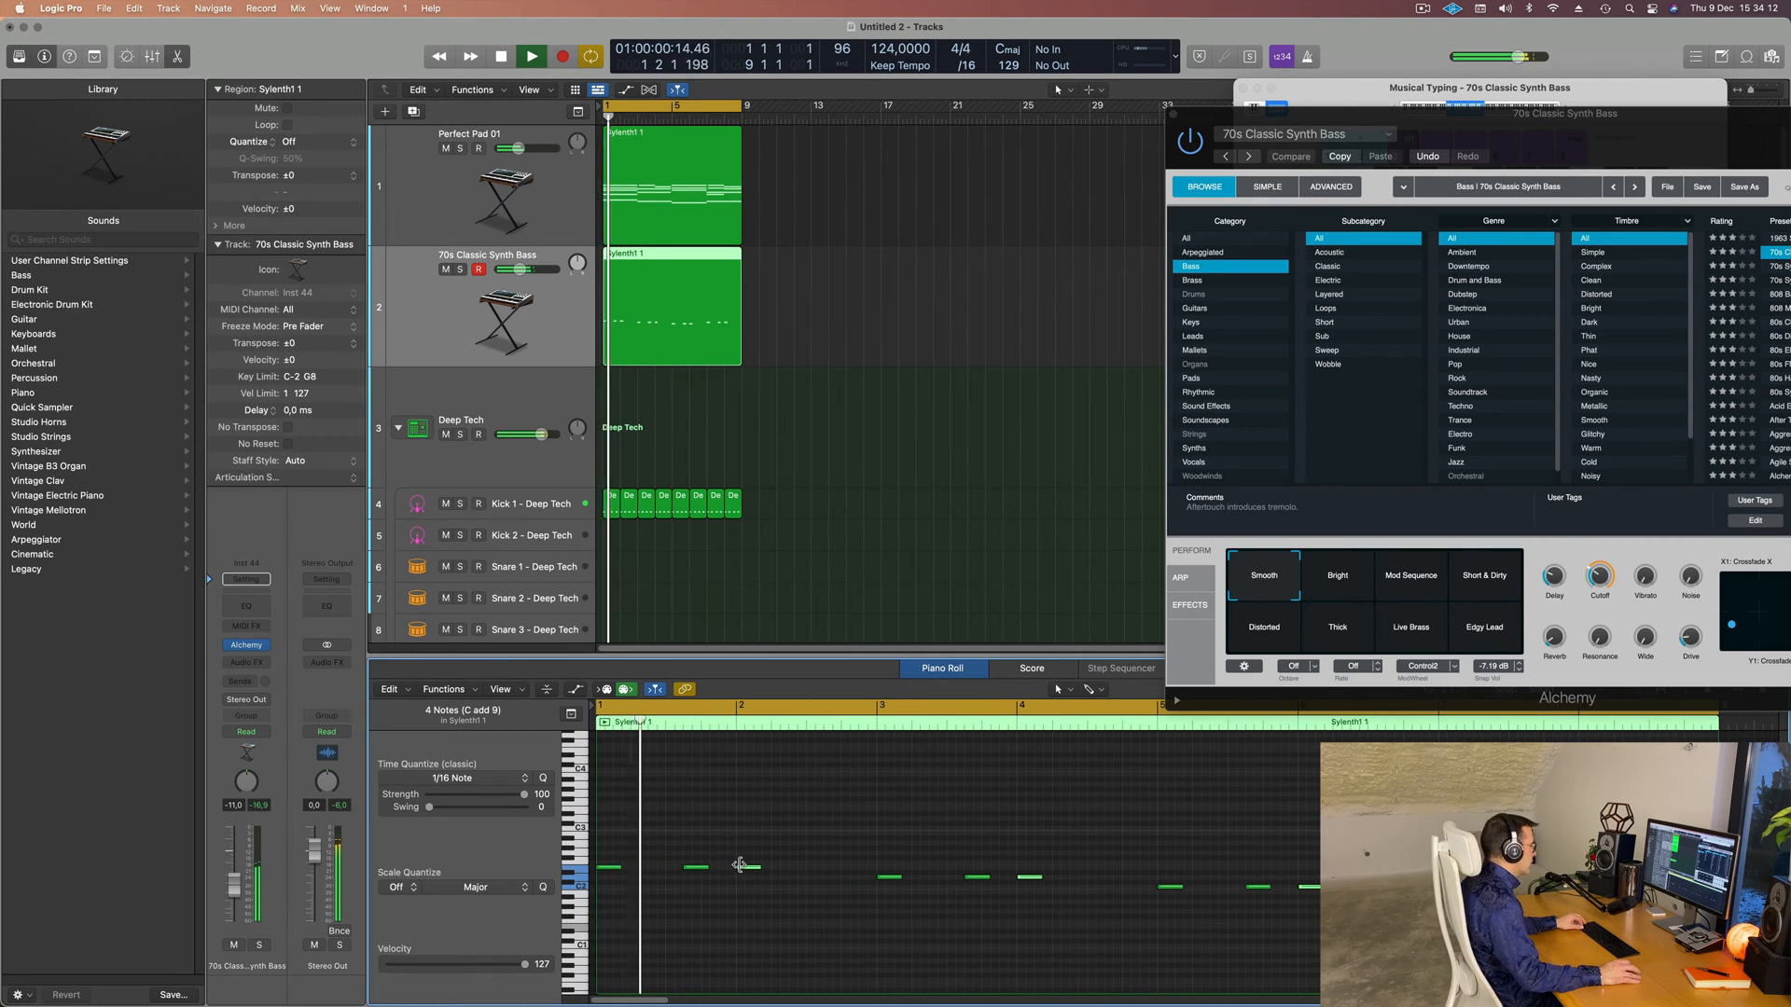
- Copy the notes at the start of bars 2, 4, 6 and 8 to two and a half beats further on and audition the line
left_click_drag(746, 871, 838, 873)
key("space")
key("space")
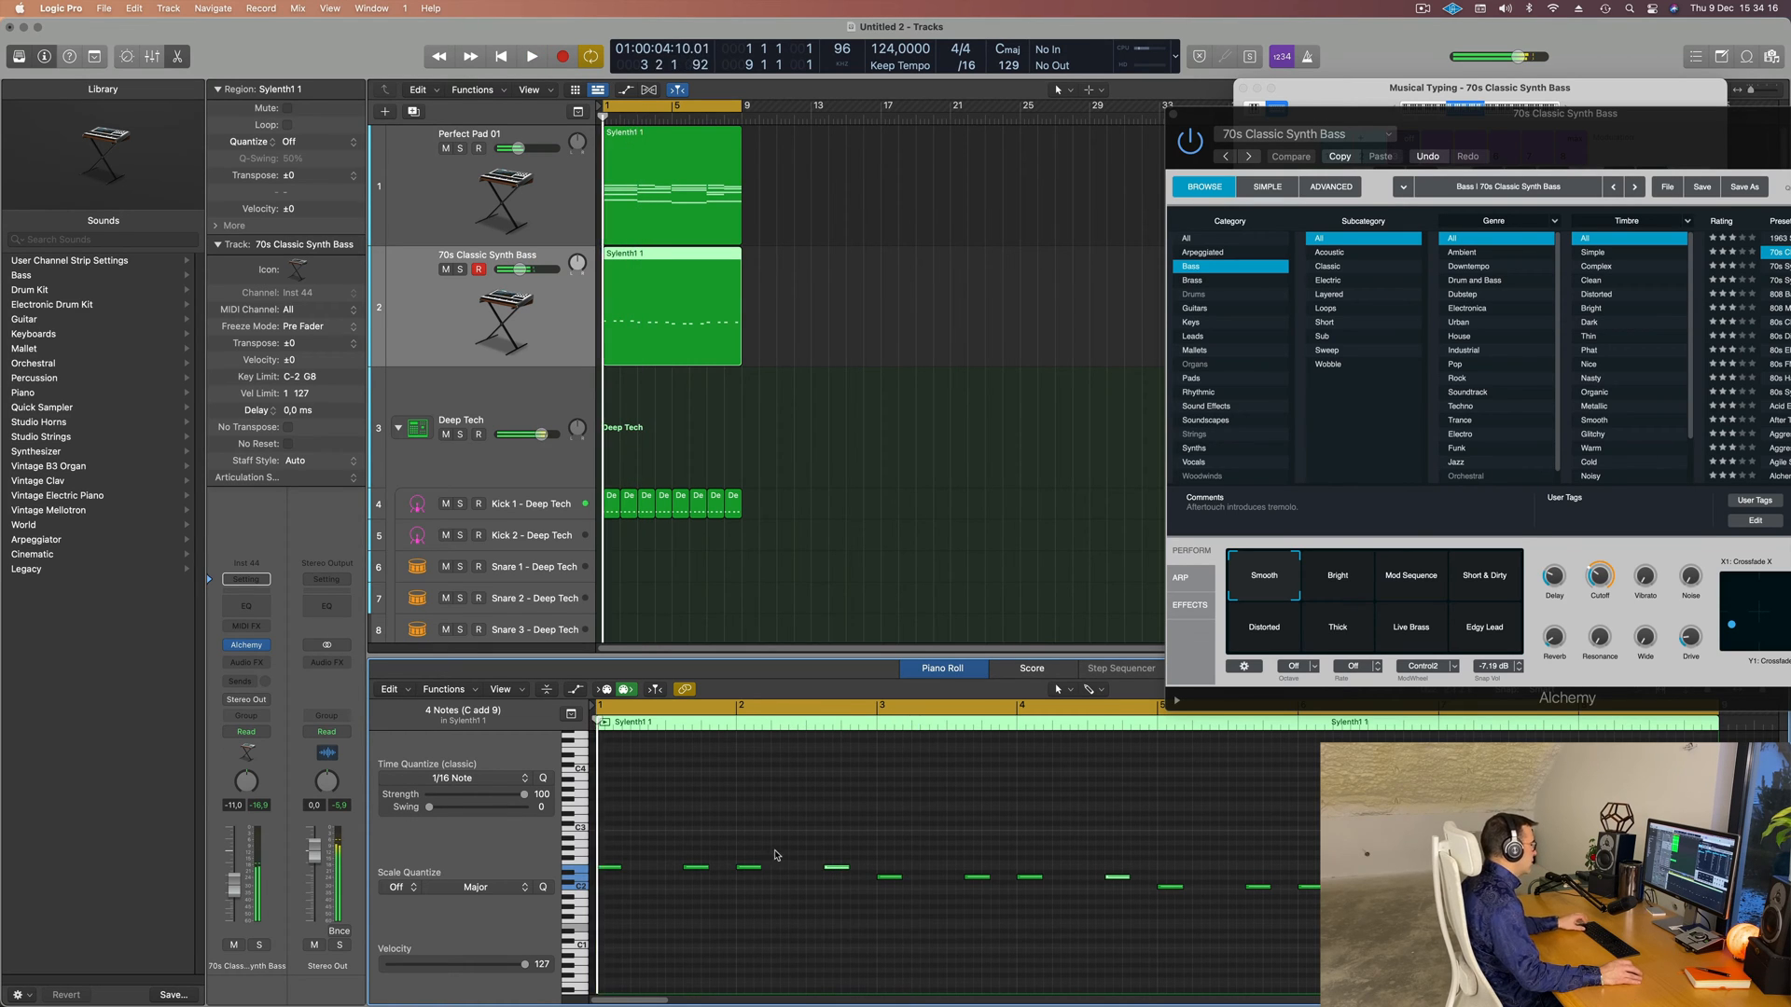
scroll(782, 856, "down", 1)
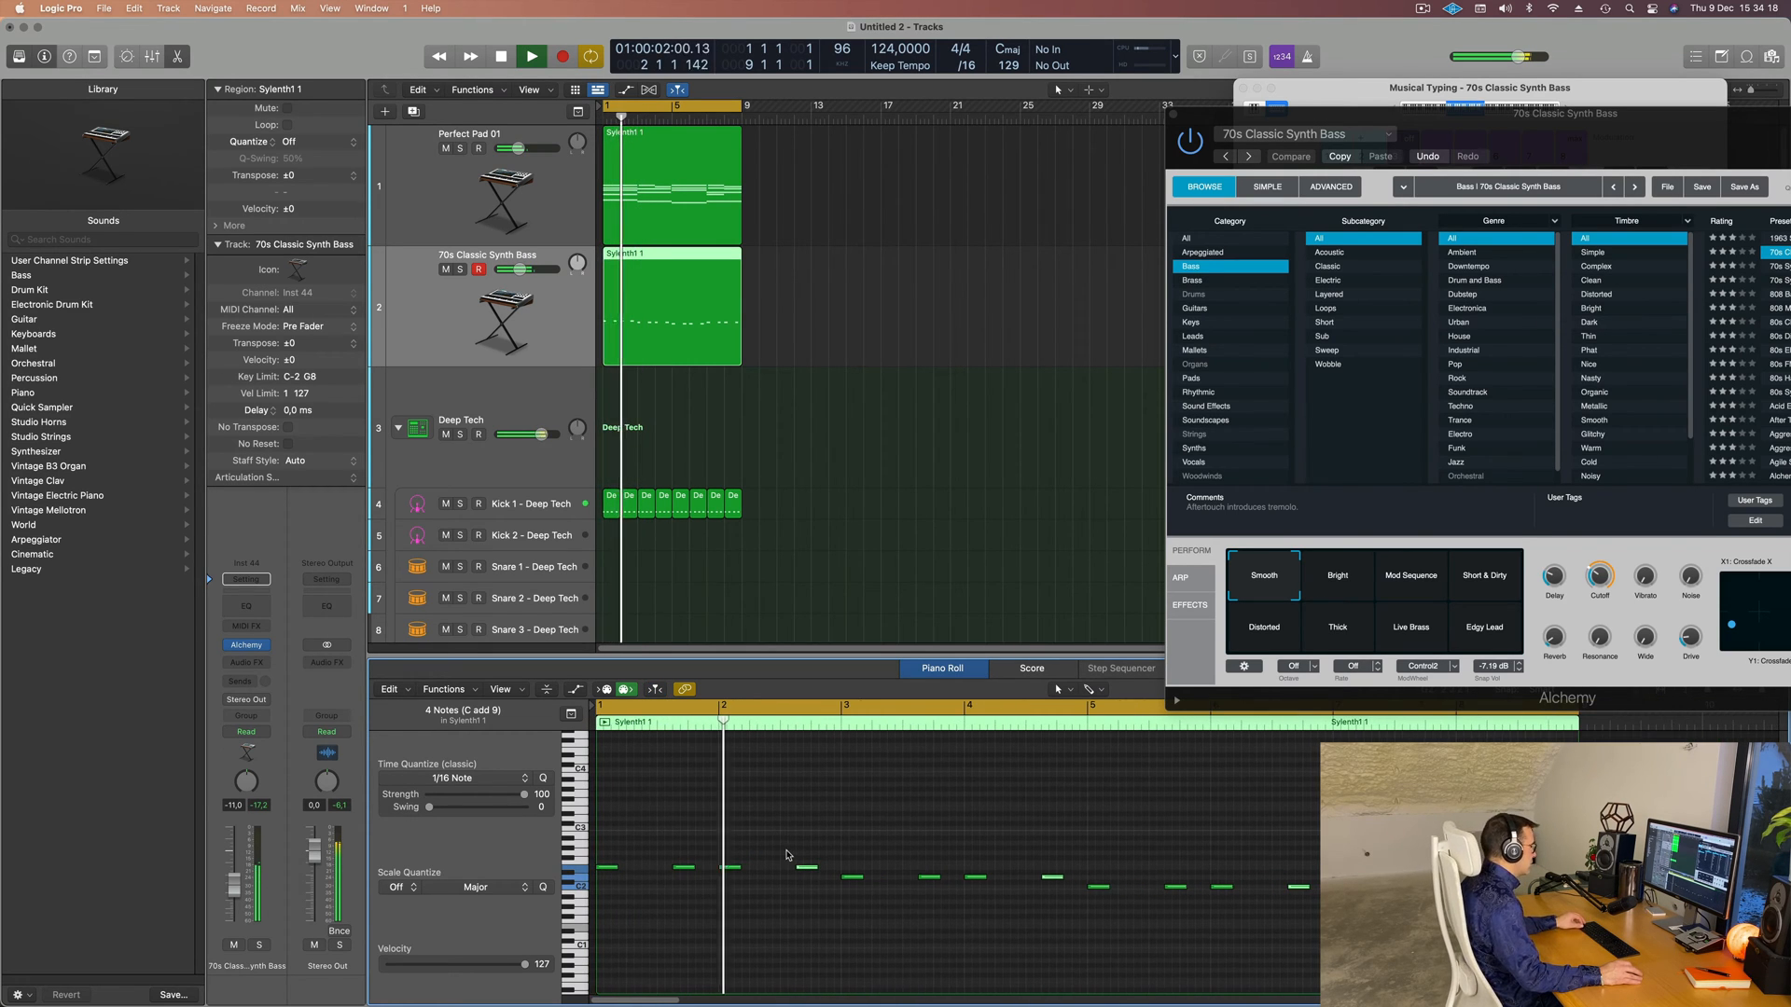
scroll(785, 852, "down", 1)
scroll(790, 852, "down", 4)
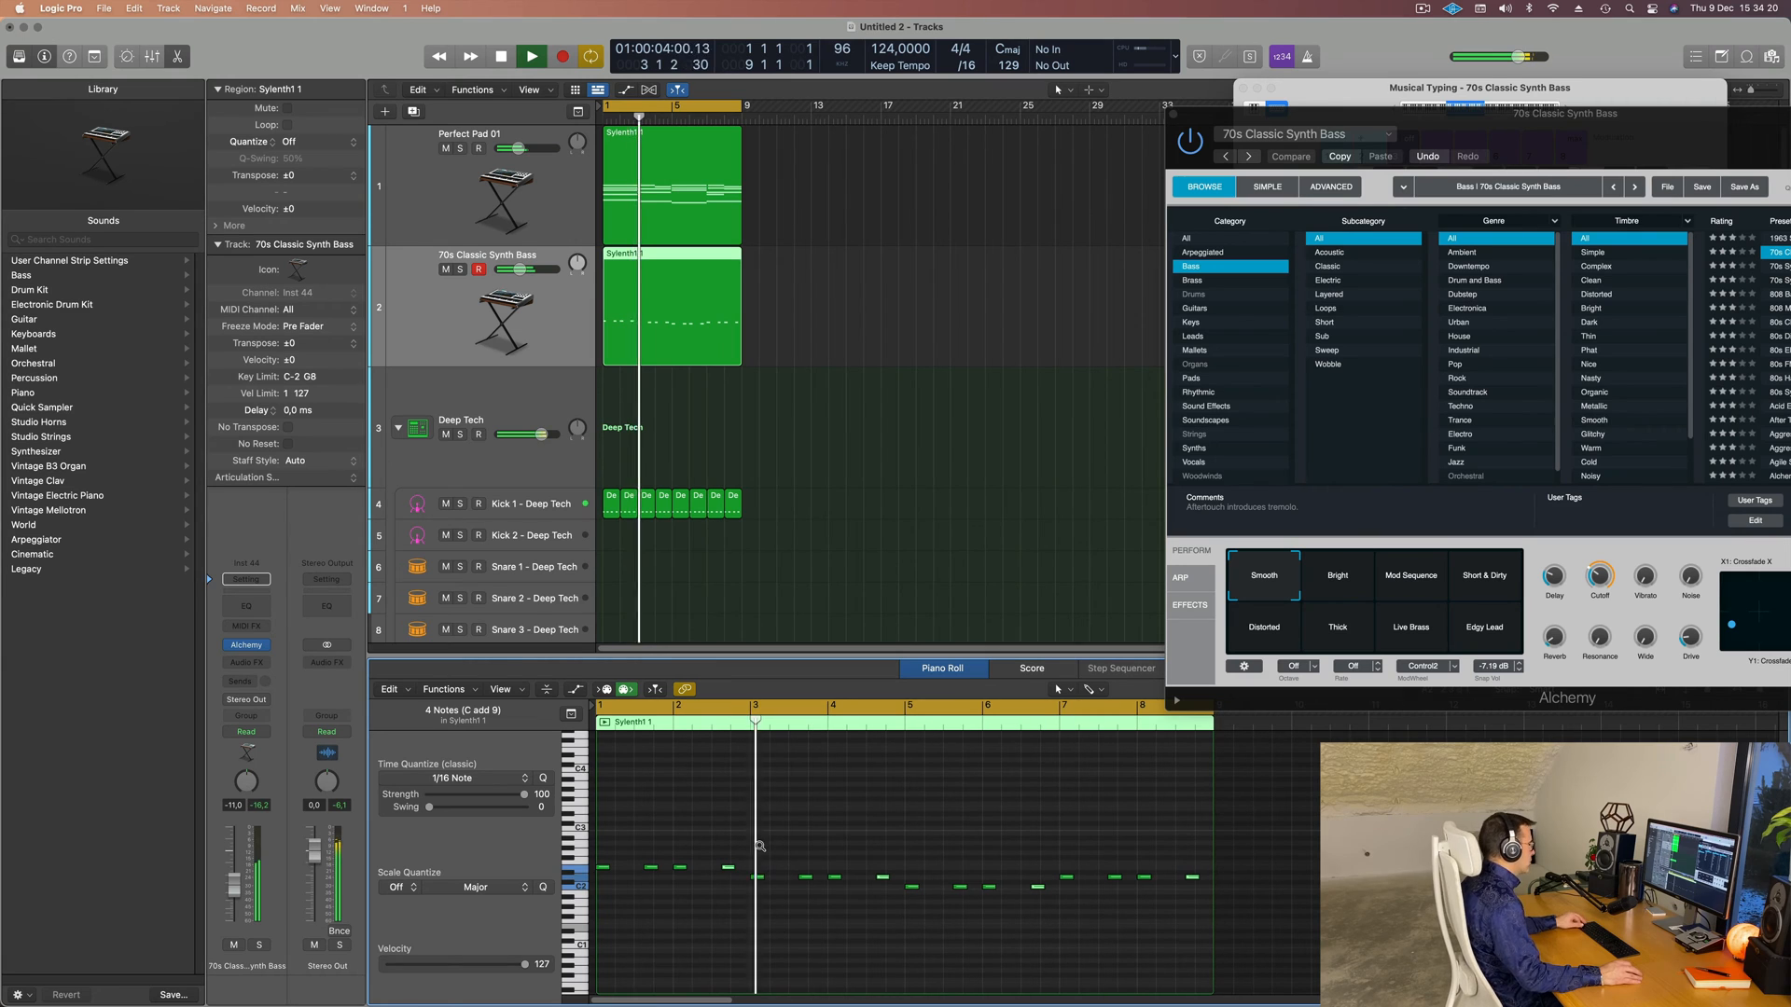
- Audition Alchemy's performance variations such as Bright, Distorted, Thick, Live Brass and Edgy Lead, then return to Smooth
left_click_drag(1566, 152, 934, 439)
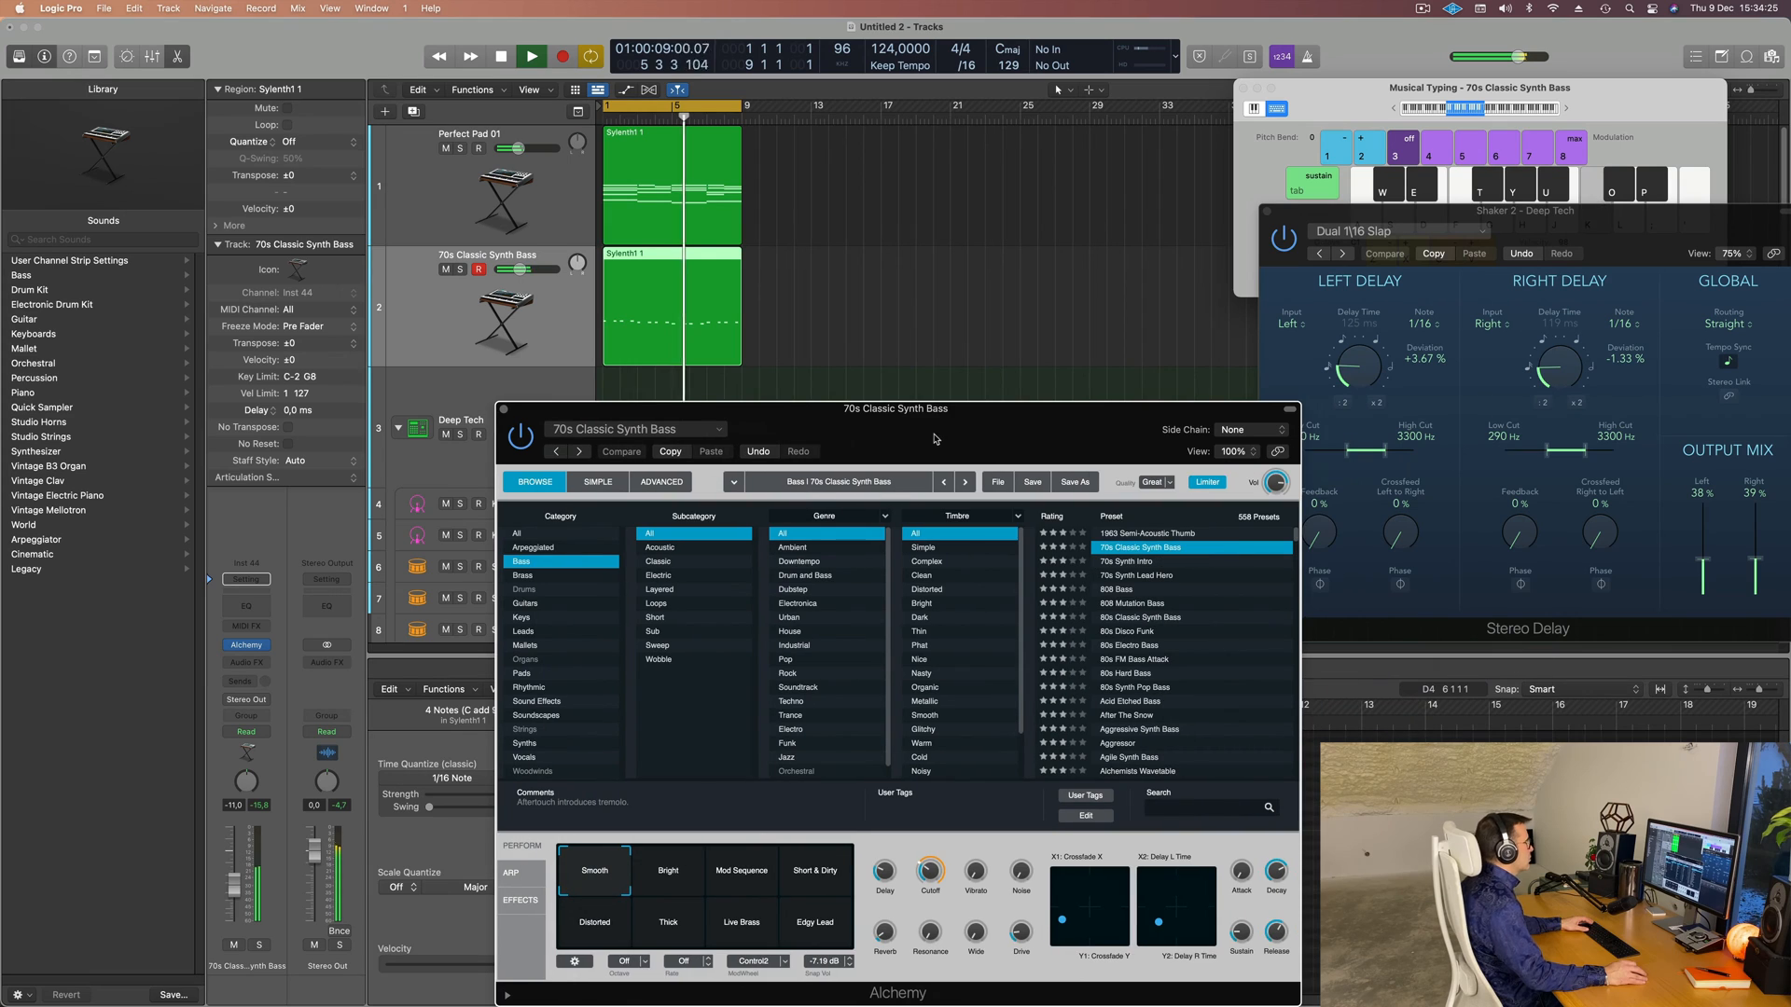
left_click(536, 331)
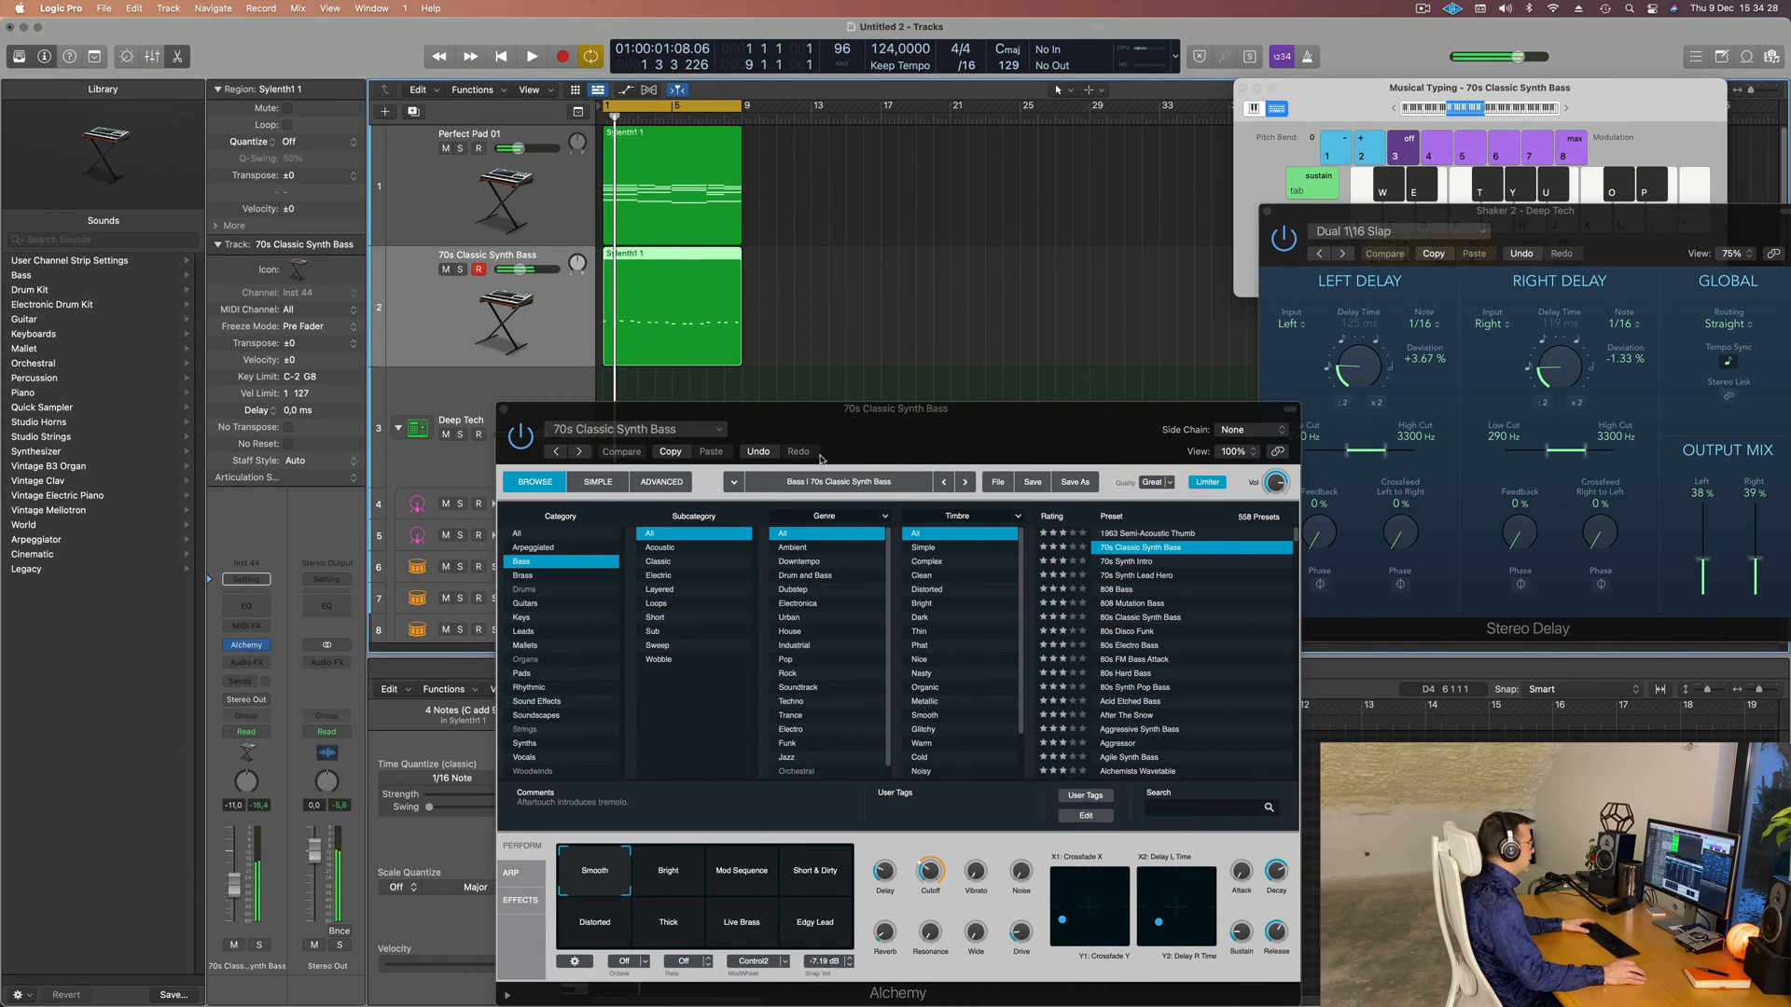
left_click_drag(821, 459, 973, 208)
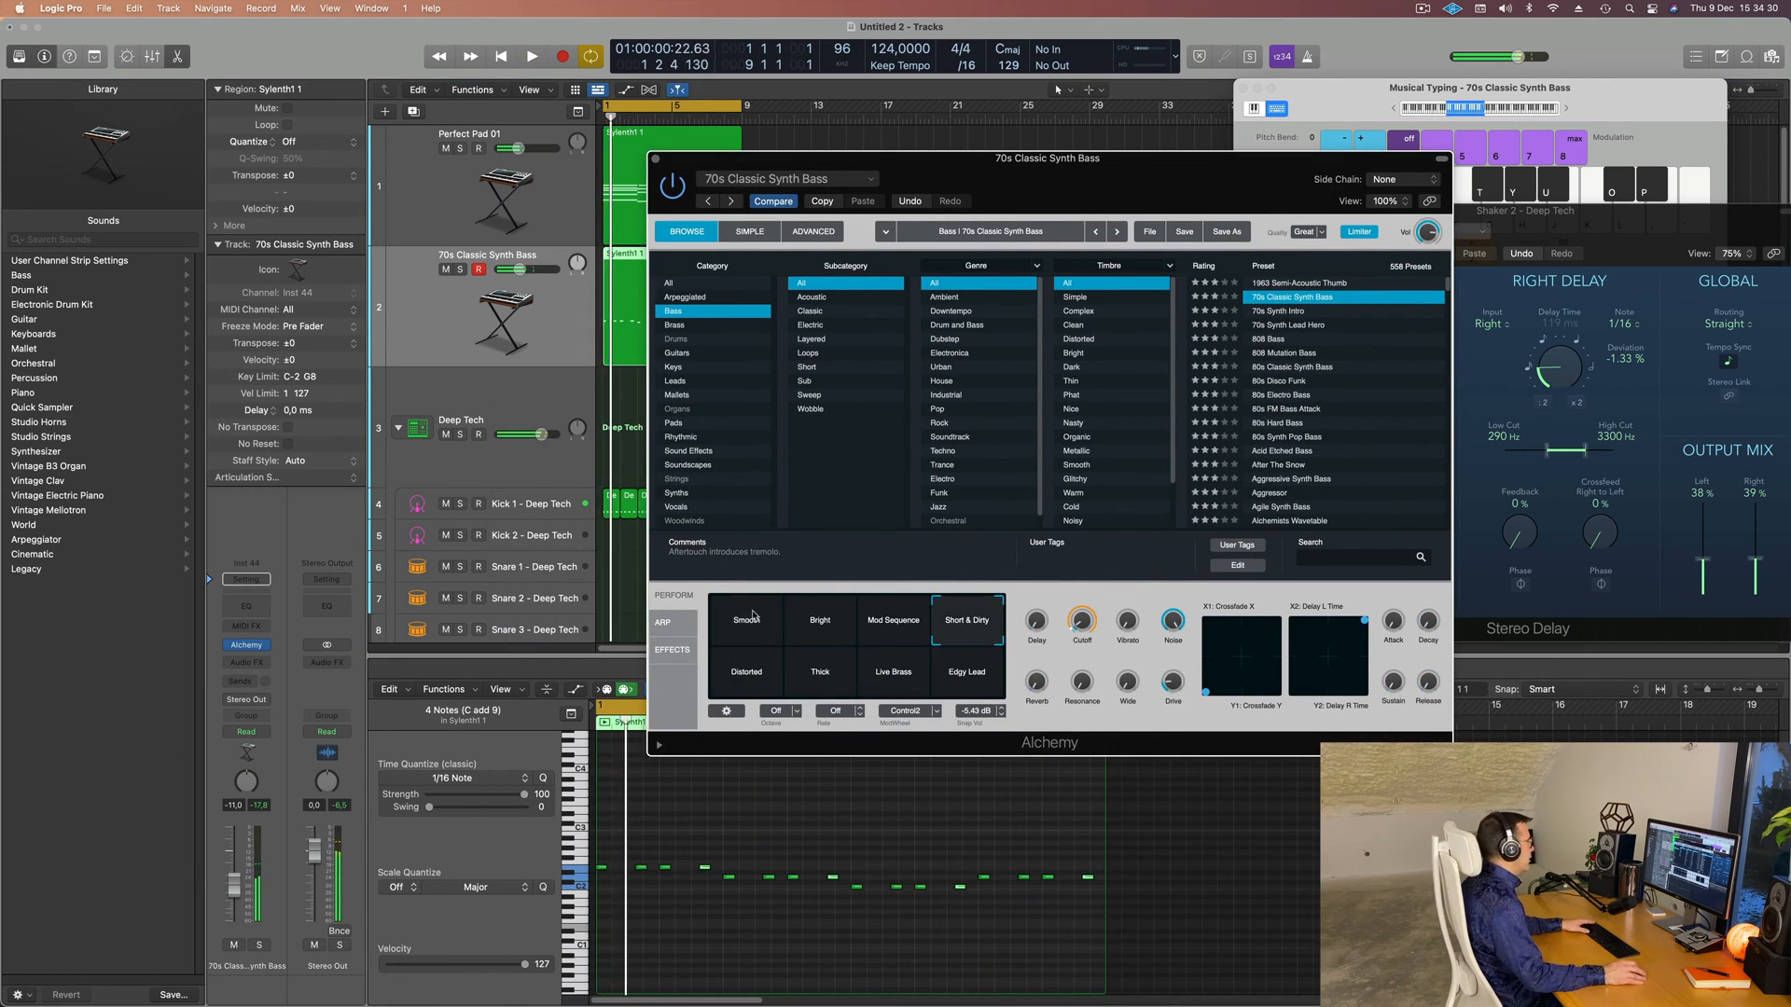
key("space")
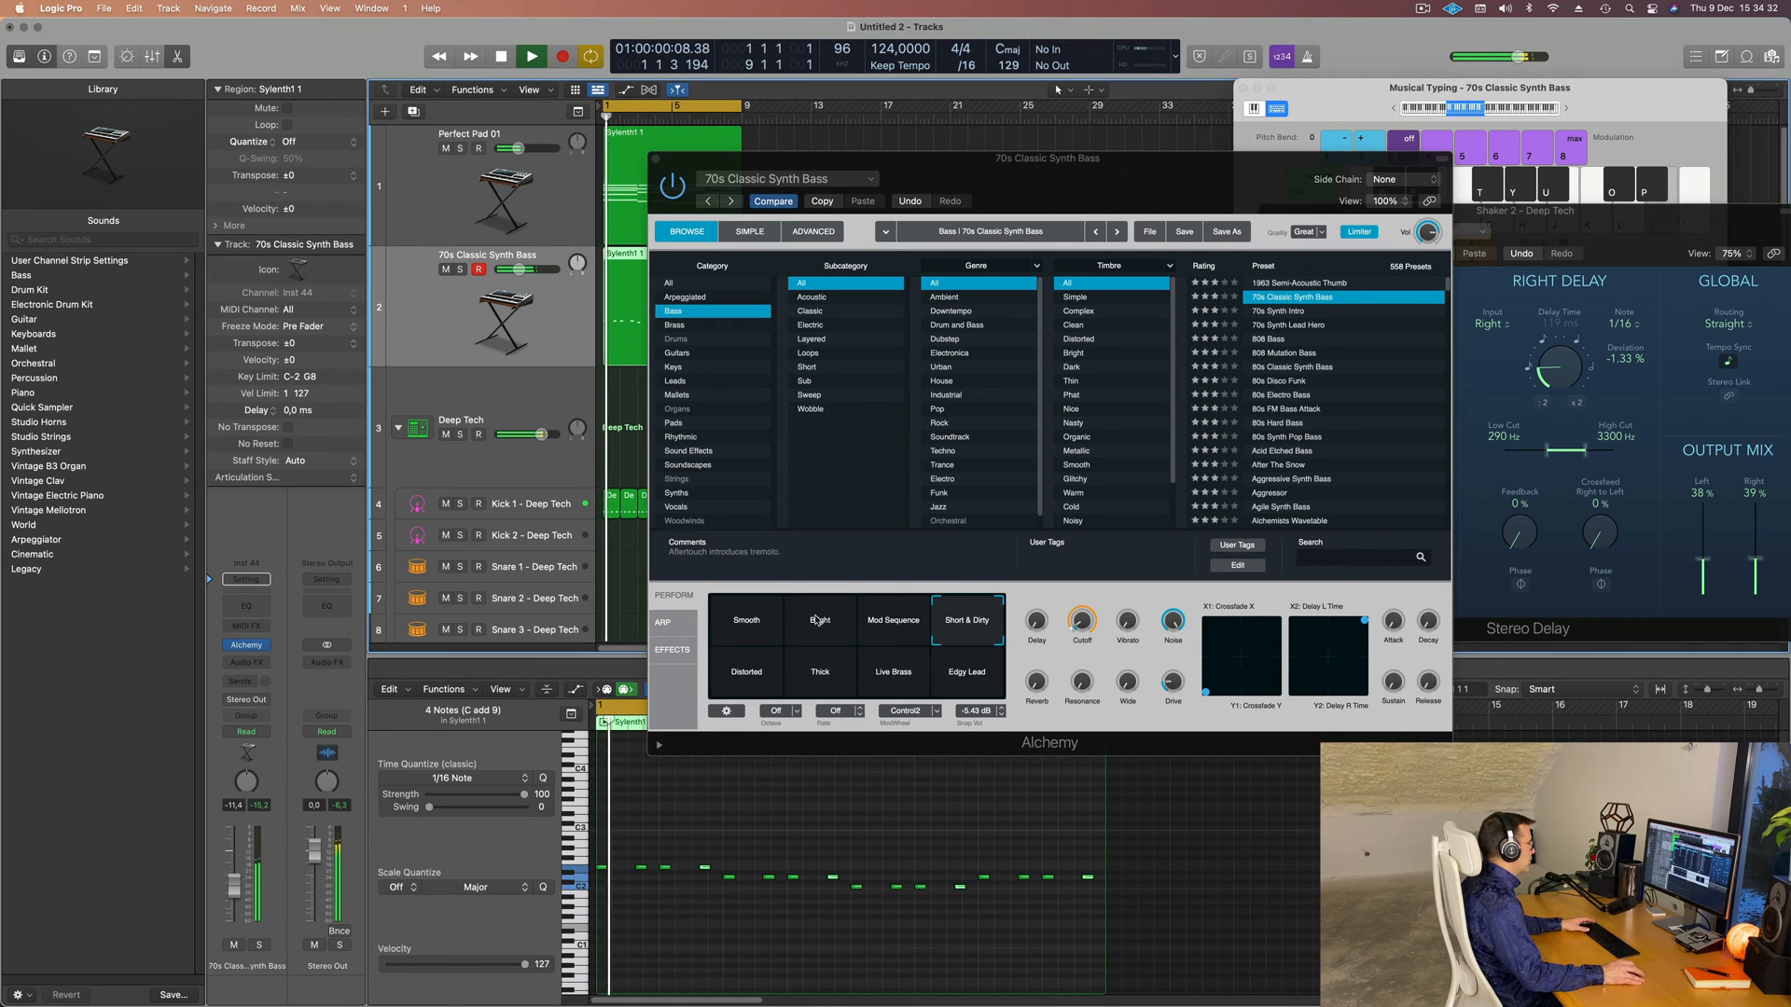
left_click(821, 623)
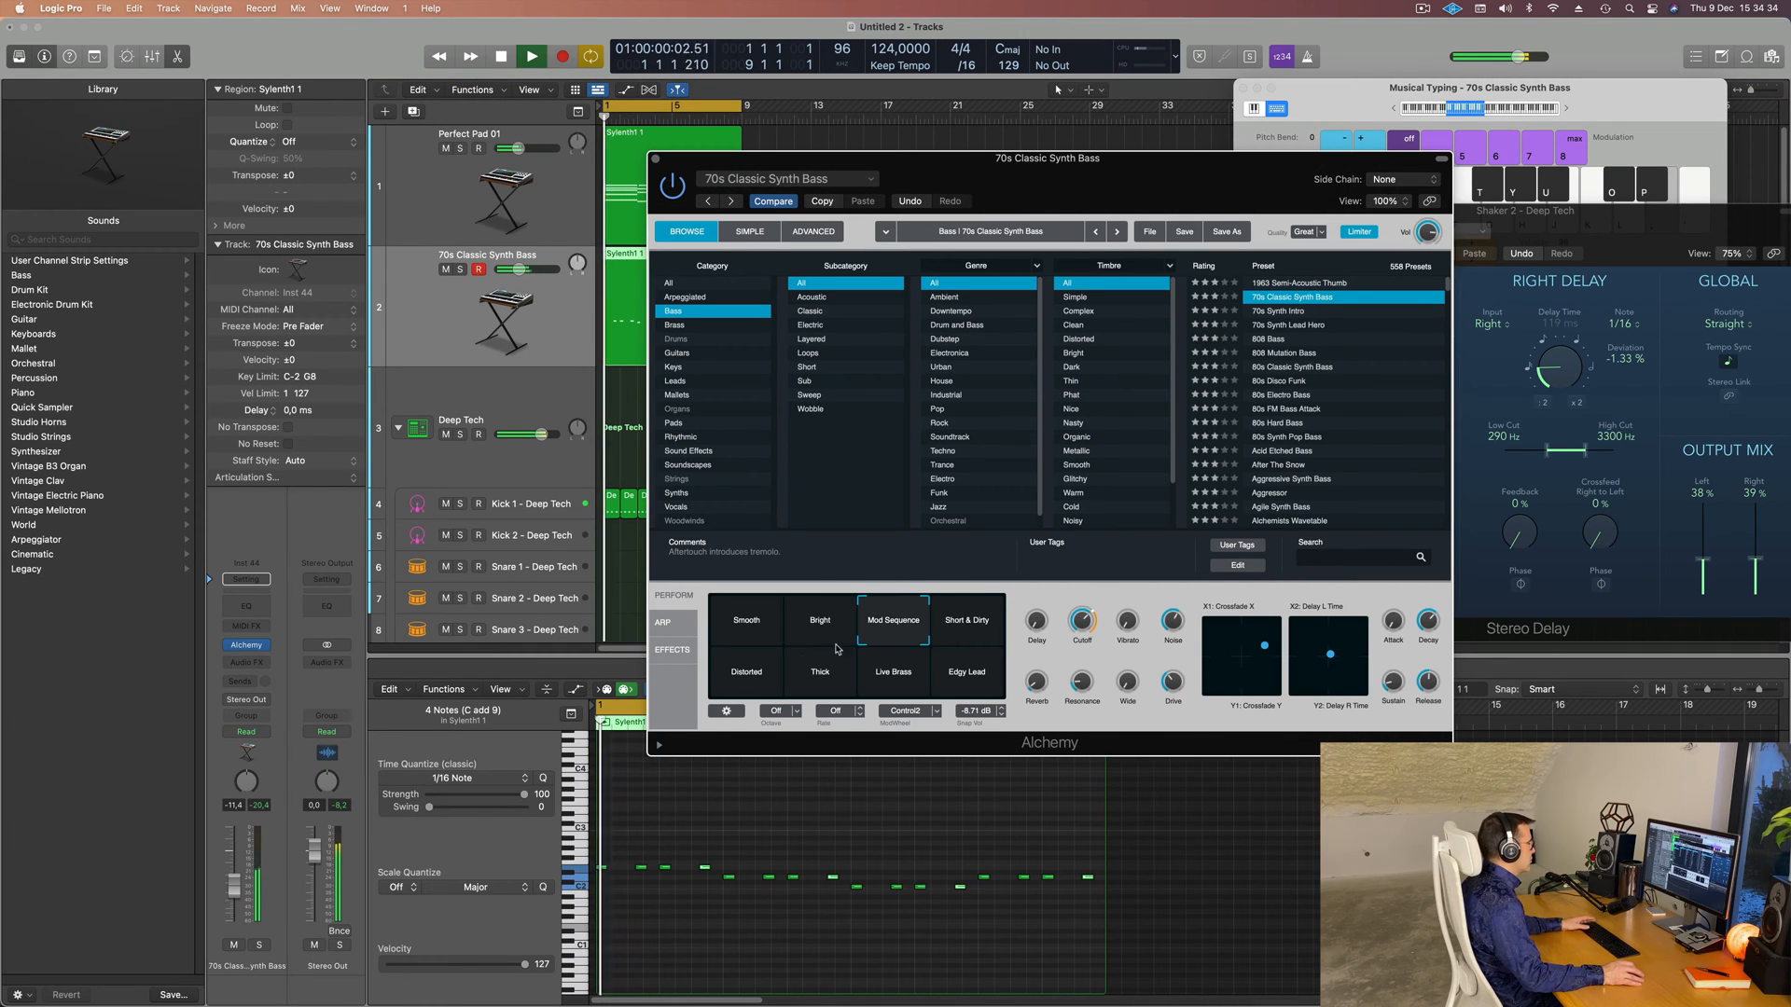
left_click(751, 673)
left_click(818, 679)
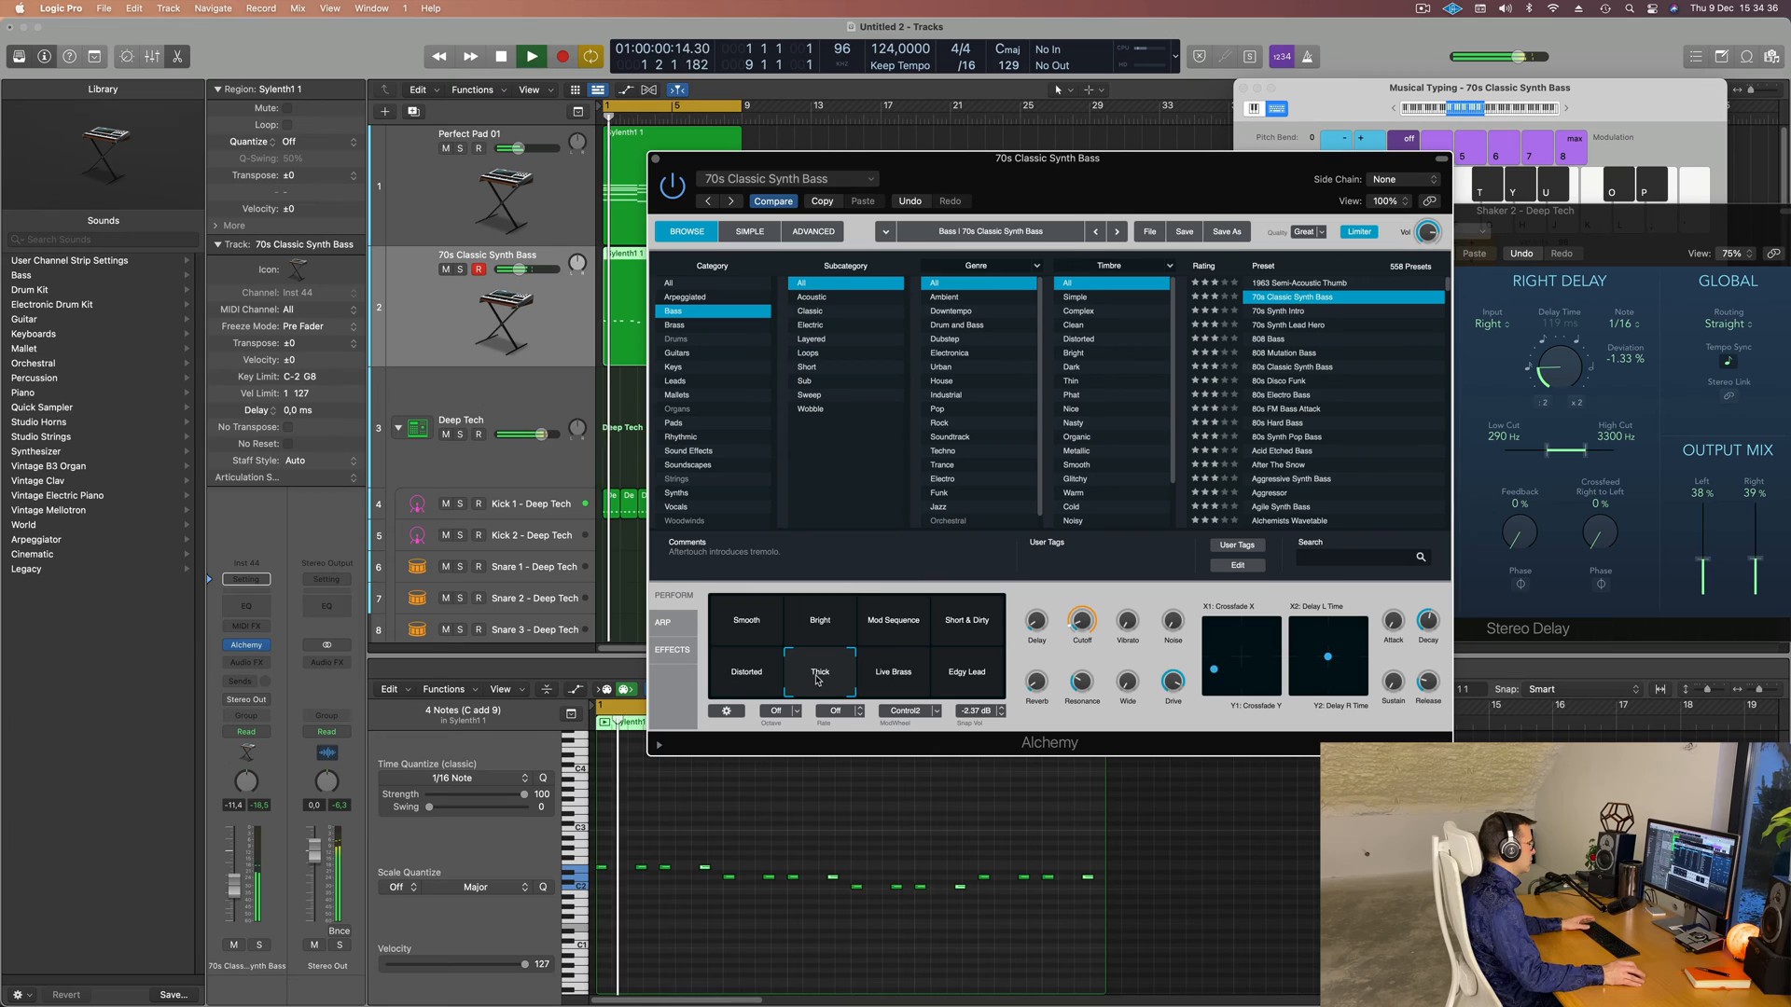
left_click(897, 682)
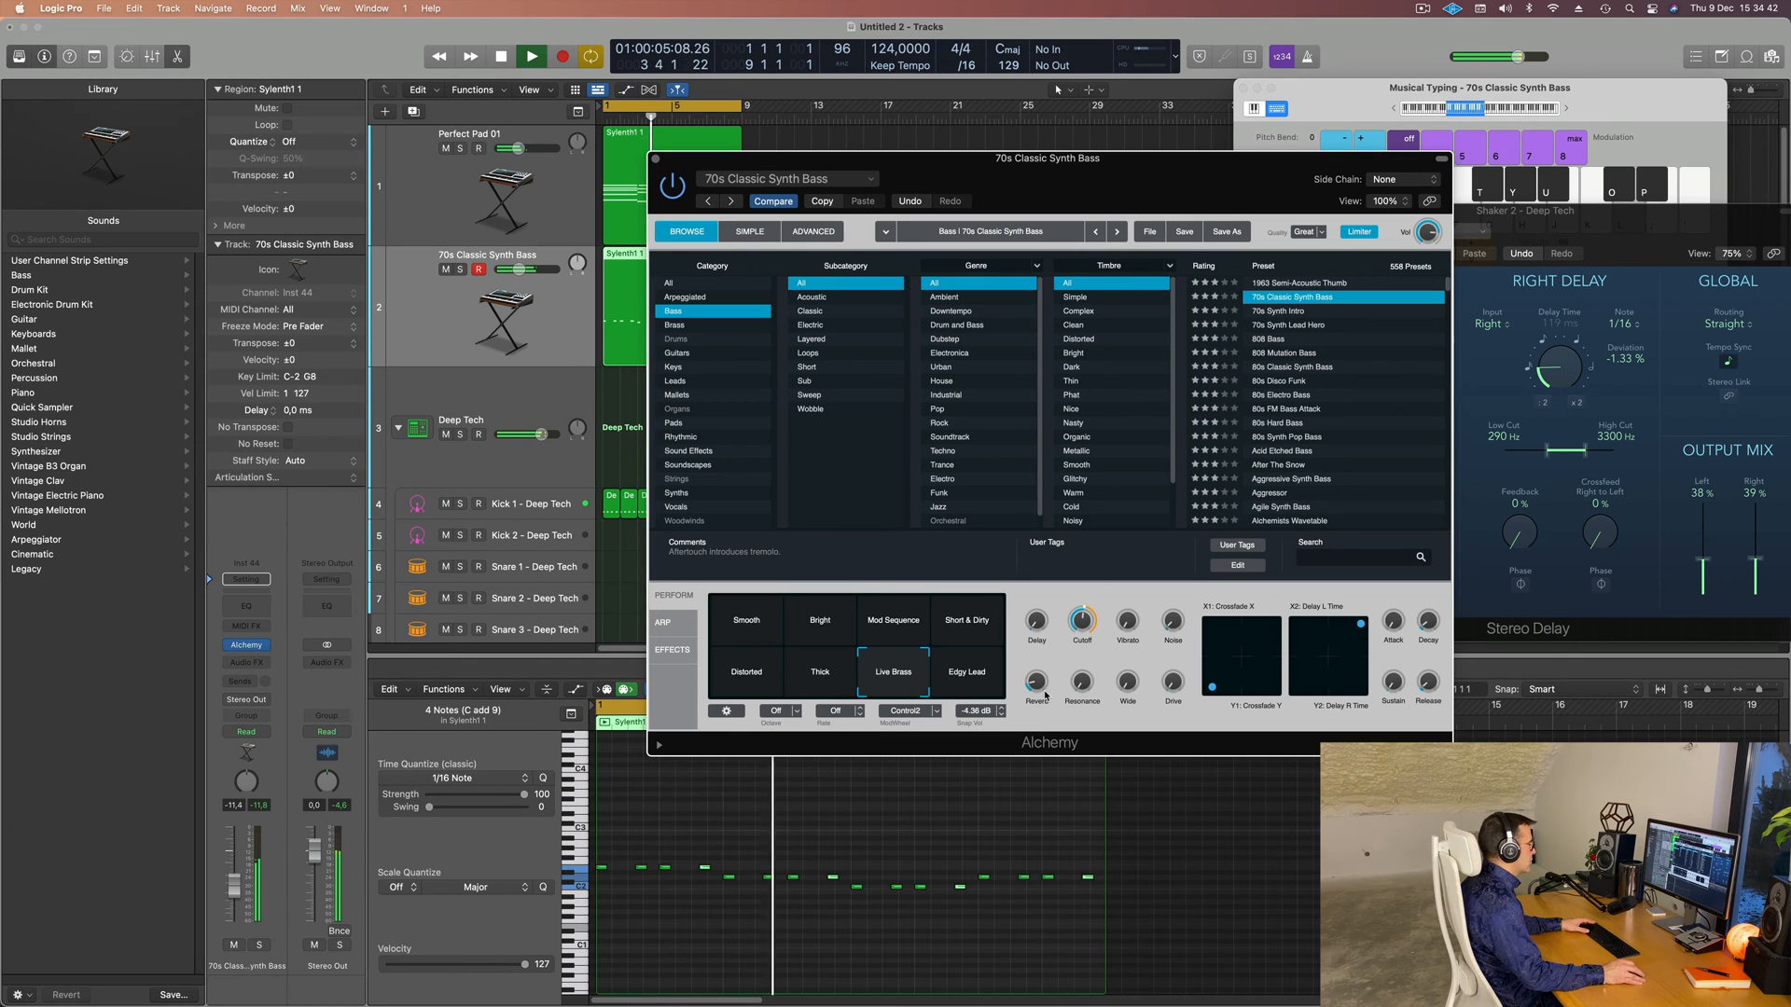
left_click(985, 694)
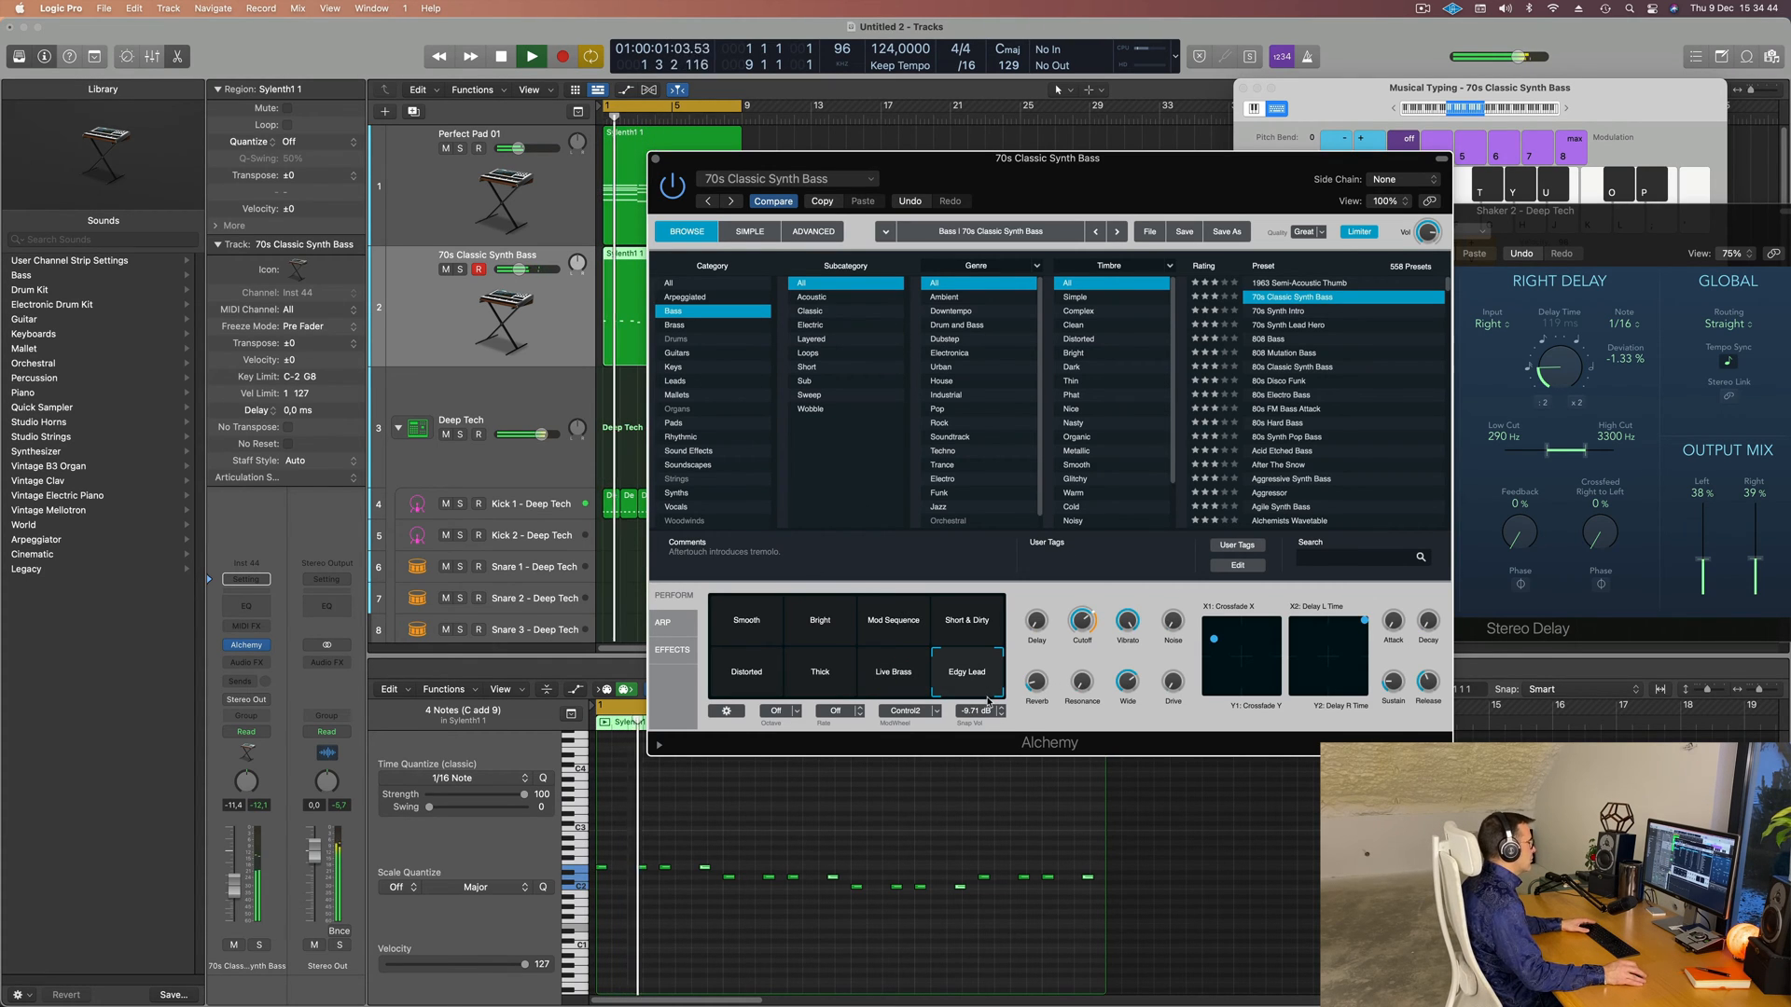
left_click(751, 643)
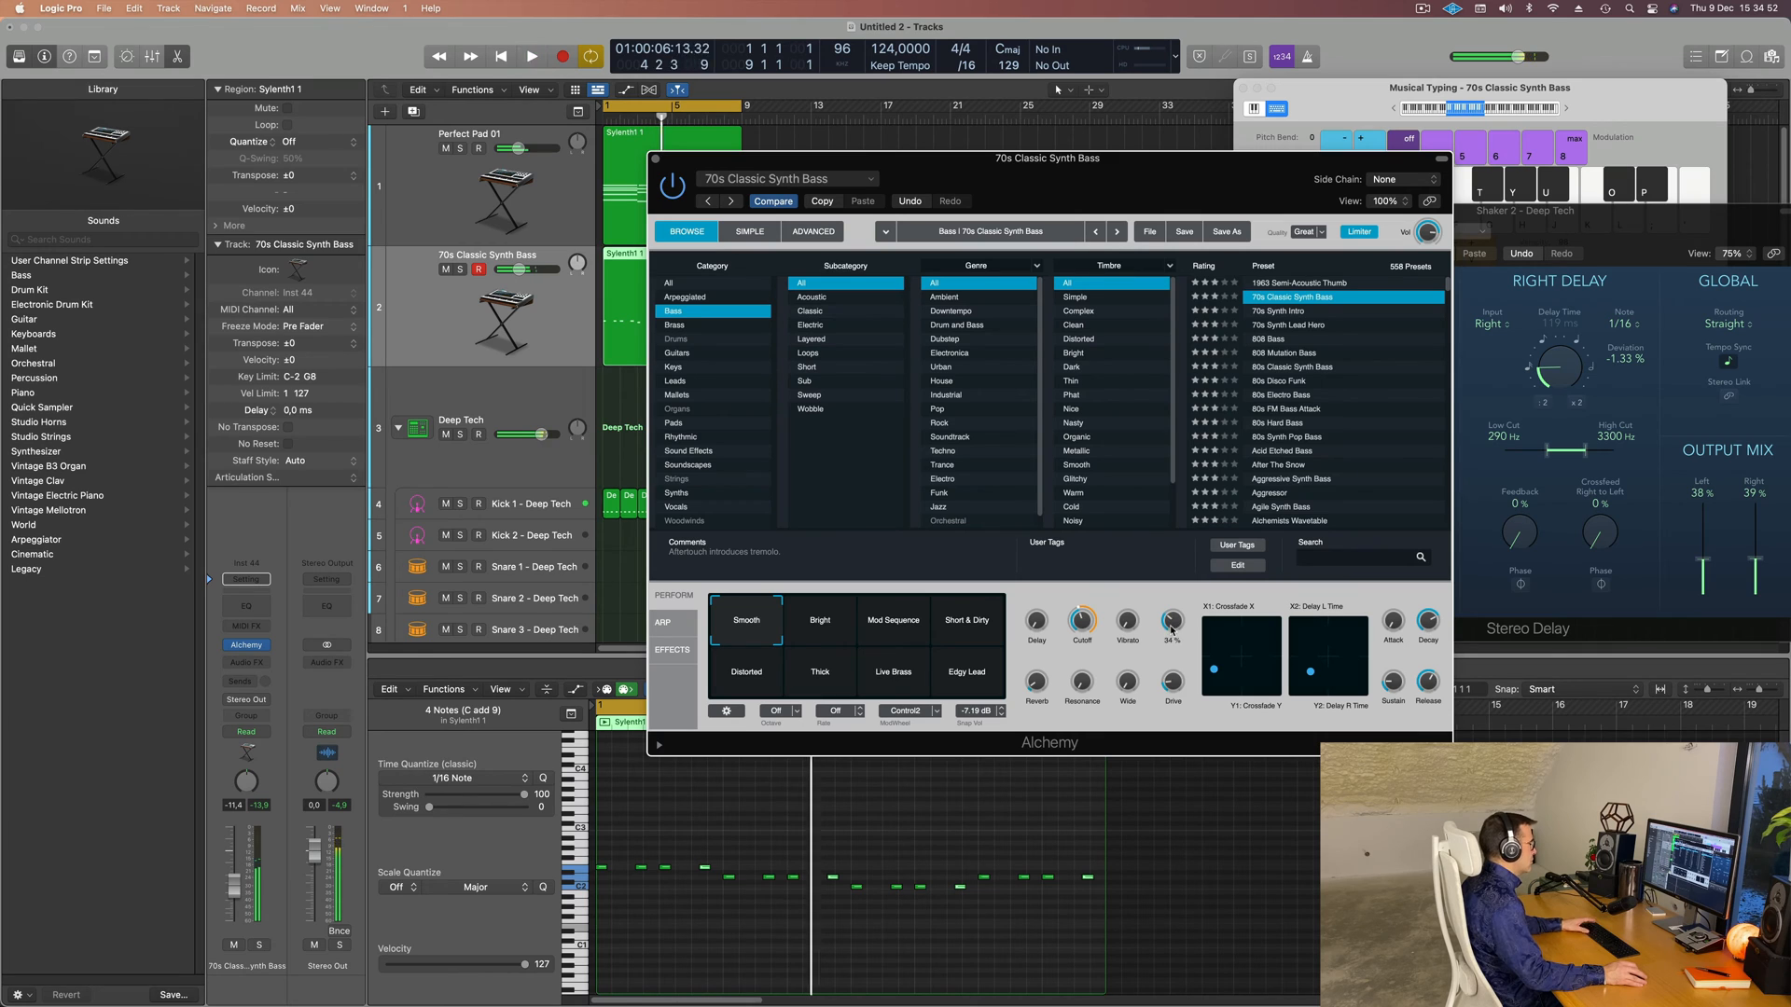
- Adjust the Smooth sound's Noise and Sustain controls and set Release to about 76% while auditioning the bass
key("space")
left_click_drag(1172, 631, 1232, 644)
key("space")
key("space")
key("space")
key("space")
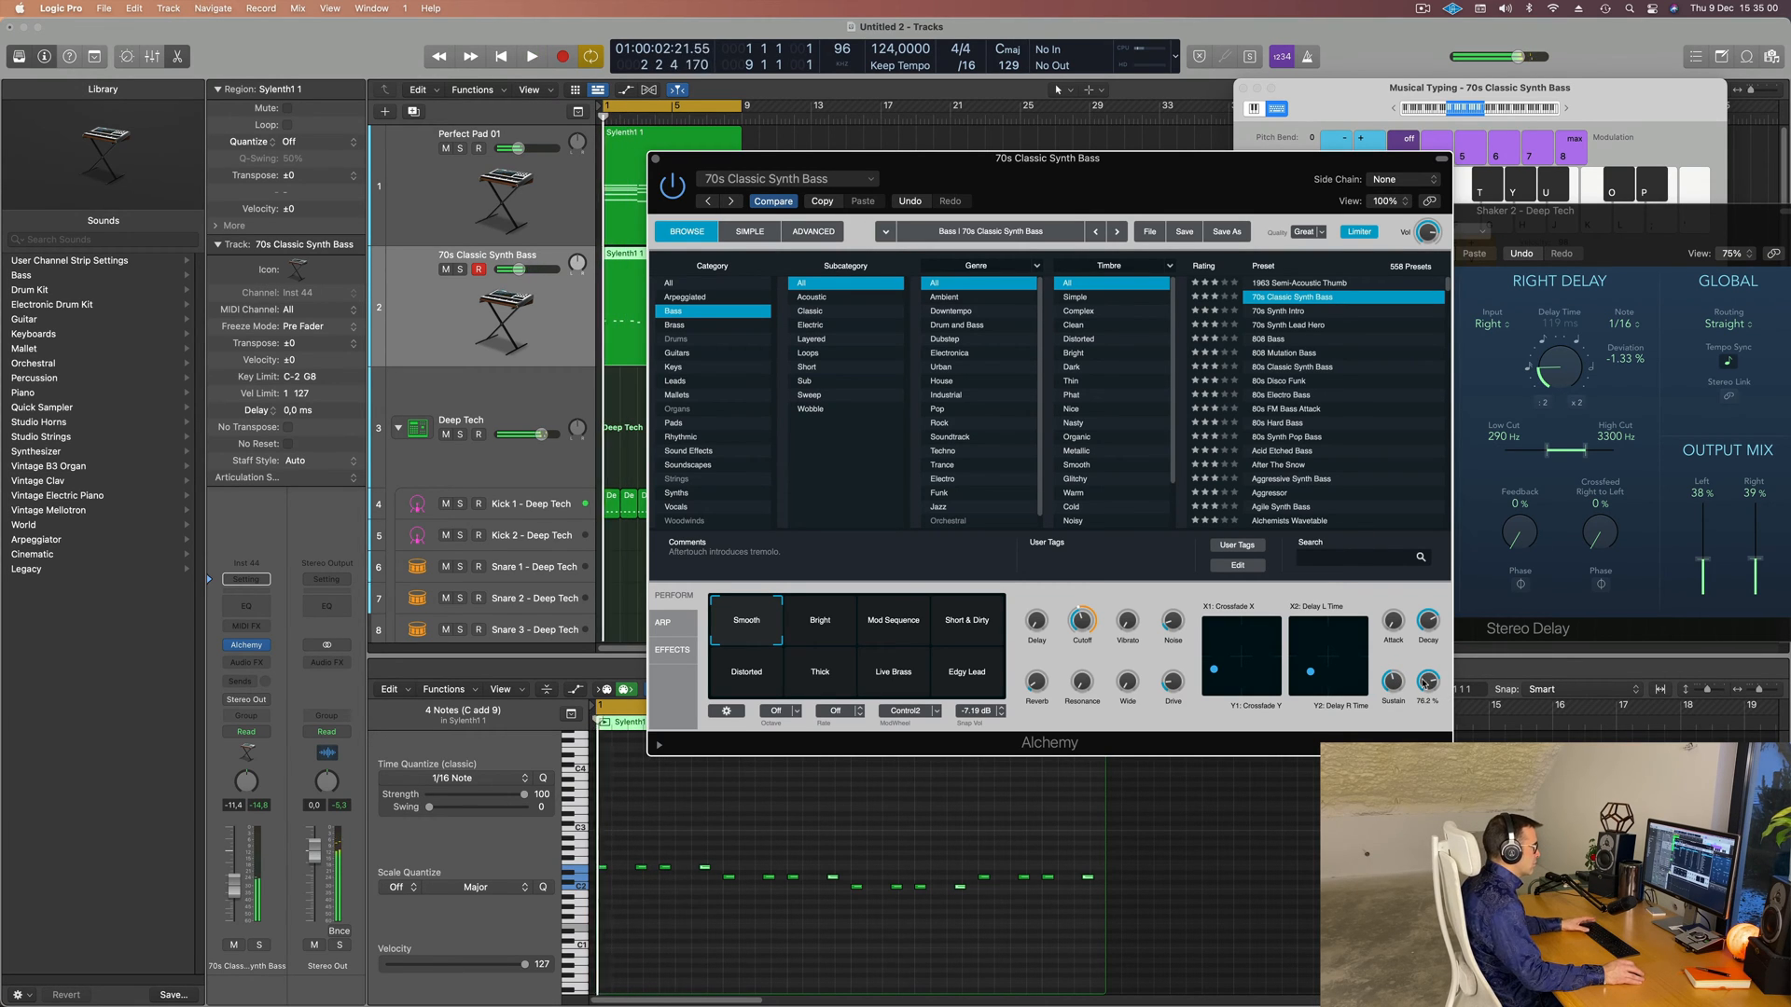
key("space")
left_click_drag(1398, 682, 1401, 685)
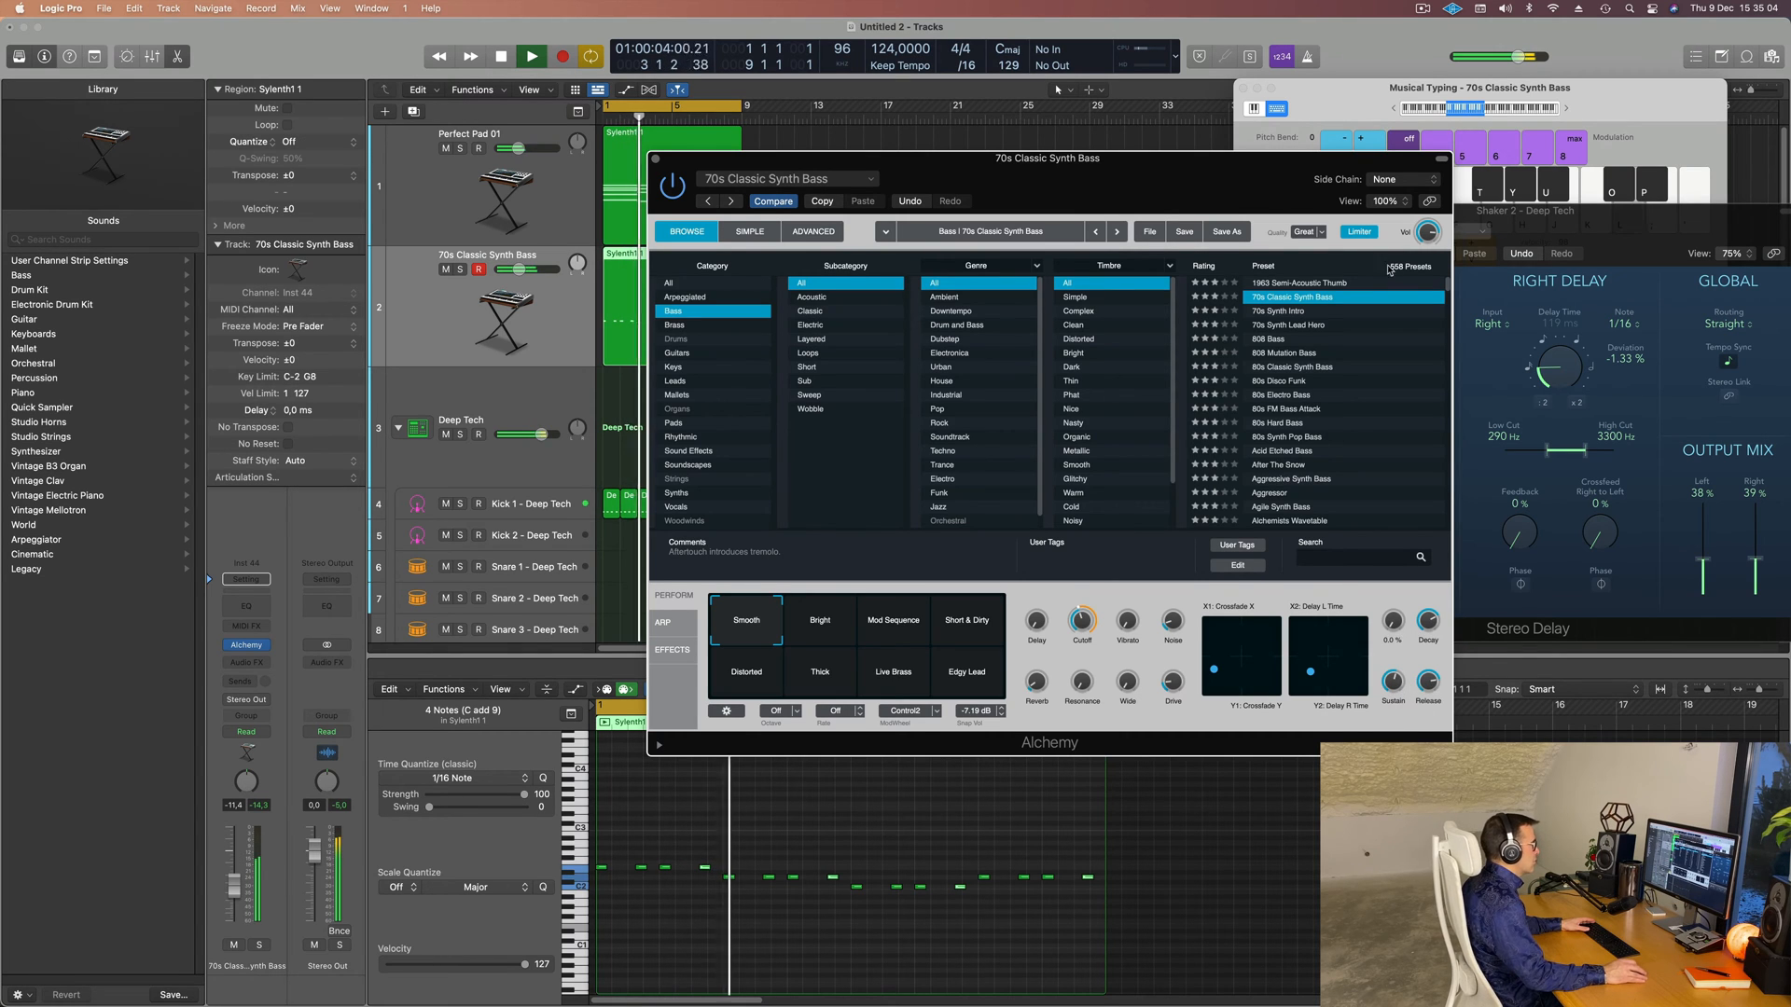
- Reposition the Alchemy window and set the bass sound's Cutoff to about 22.6% during playback
left_click_drag(1252, 164, 1323, 122)
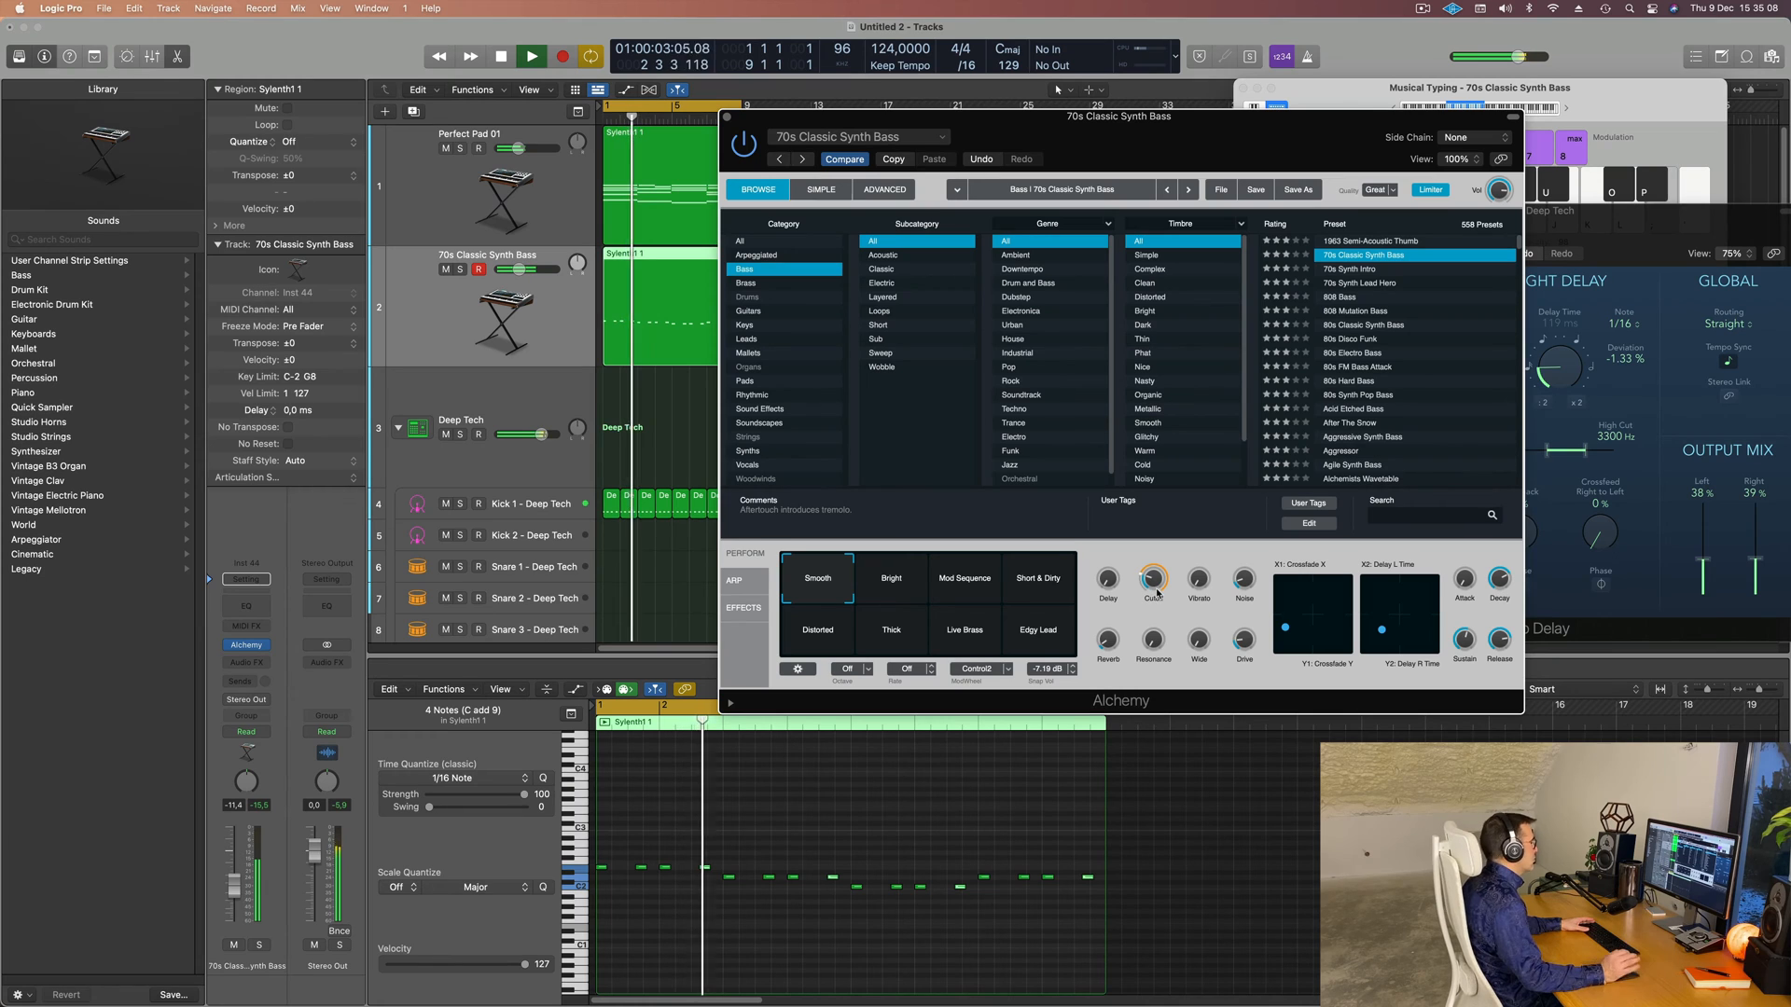
left_click_drag(1225, 158, 1187, 159)
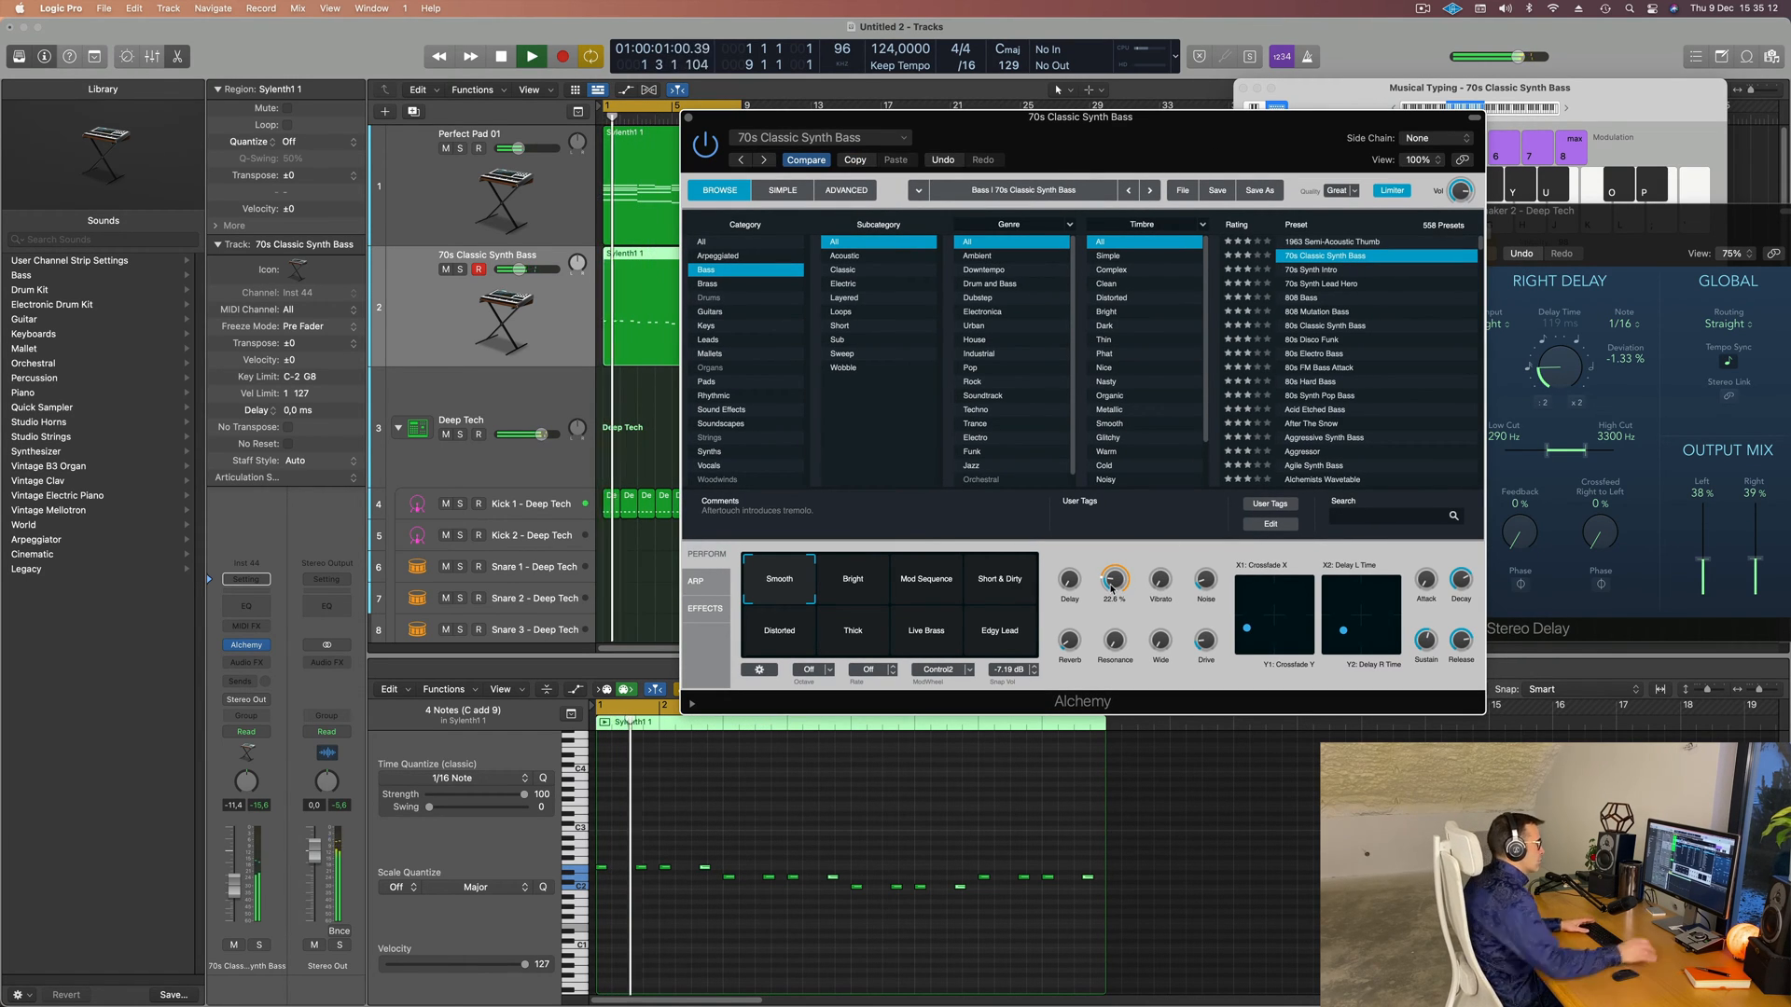
scroll(1111, 588, "down", 2)
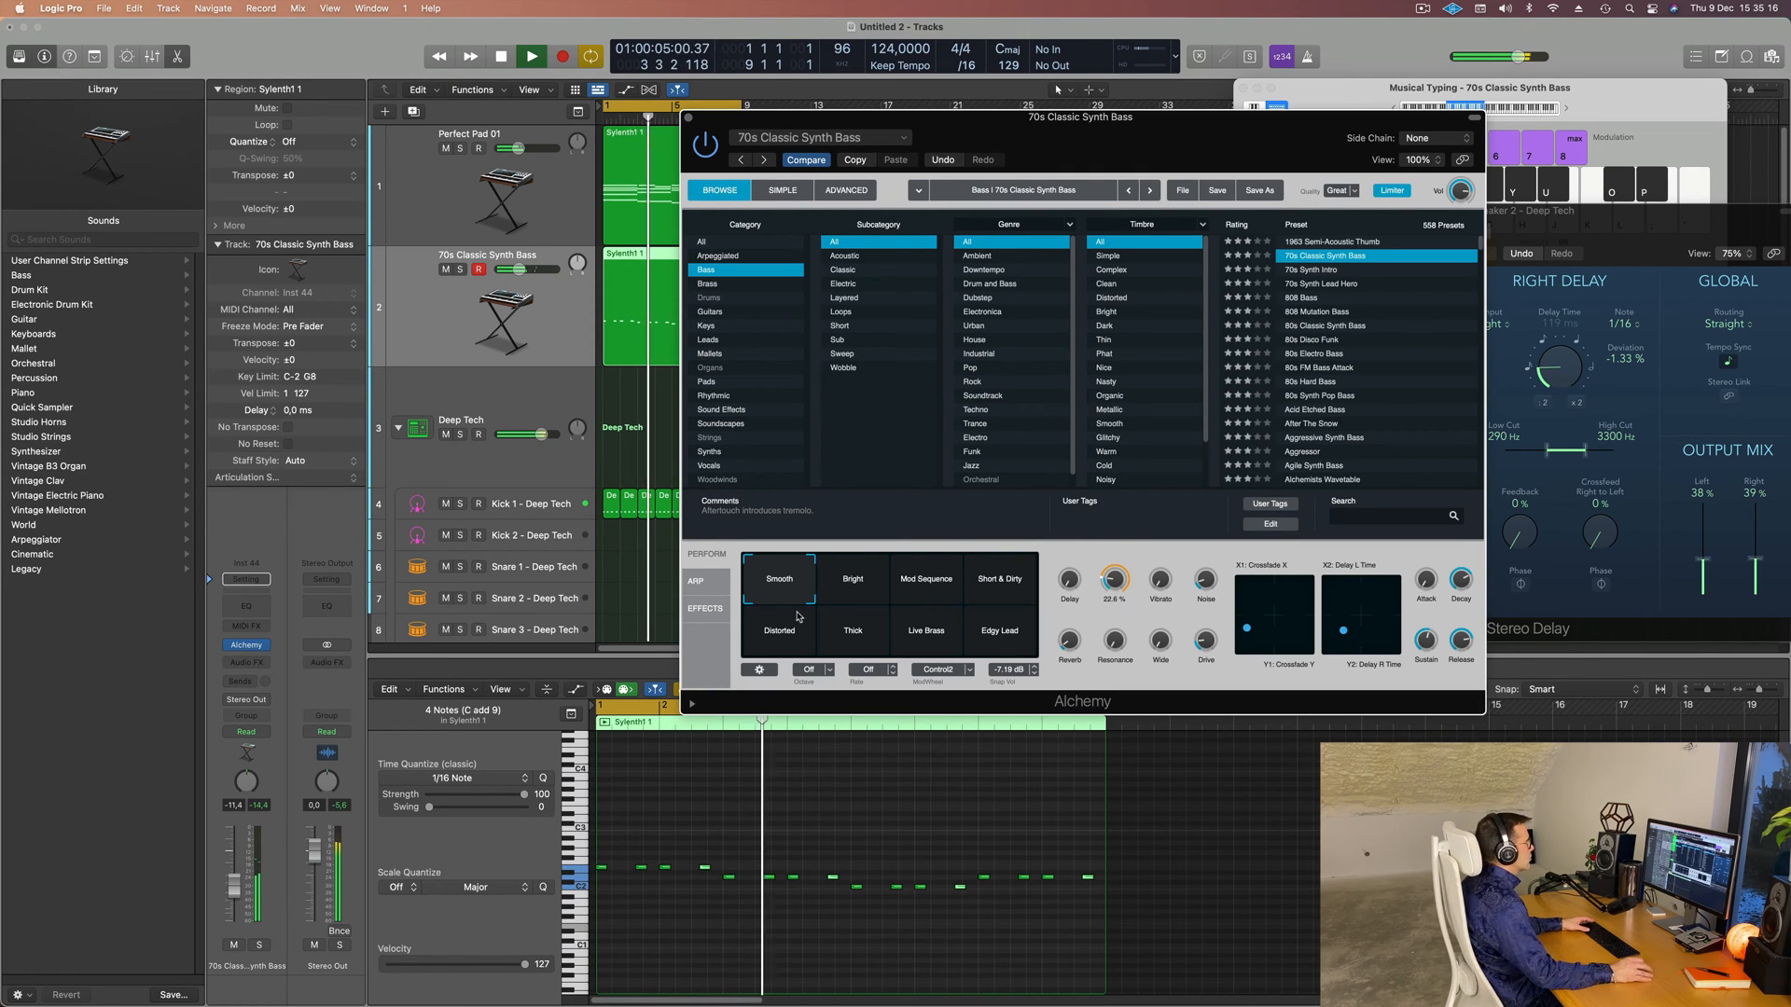
- Try the bass sound's Release at 100% during playback and bring it back down
mouse_move(1461, 586)
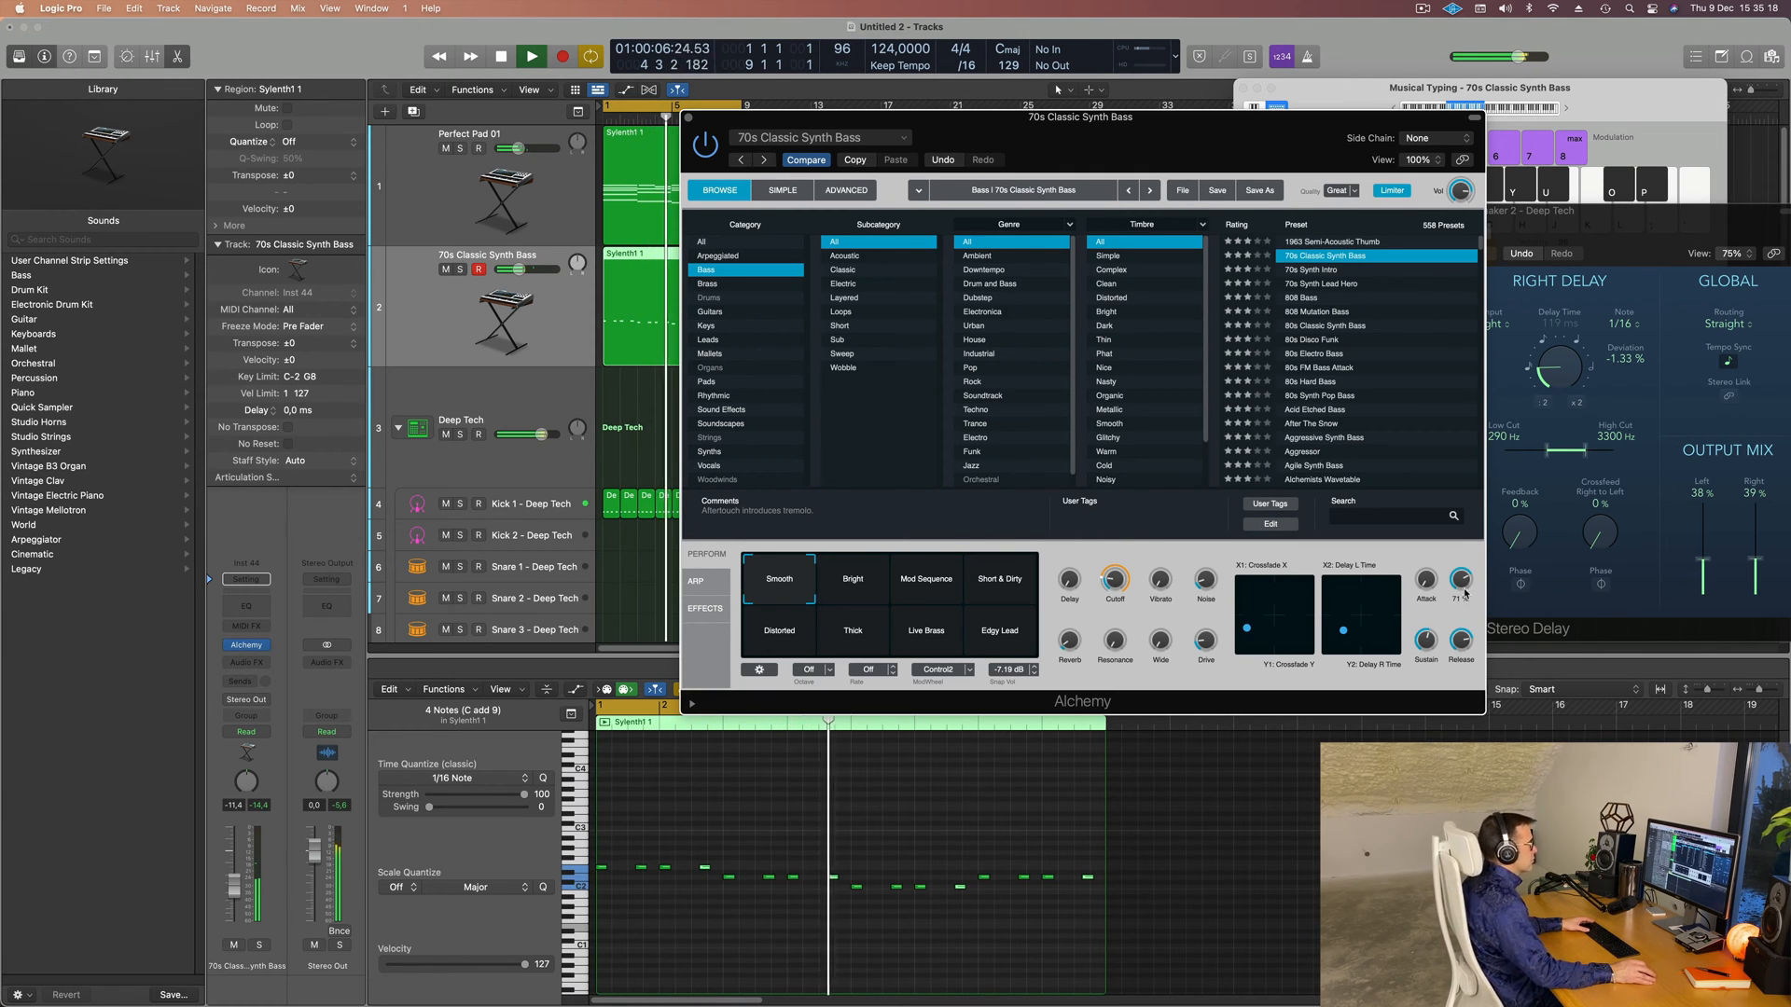
mouse_move(1444, 641)
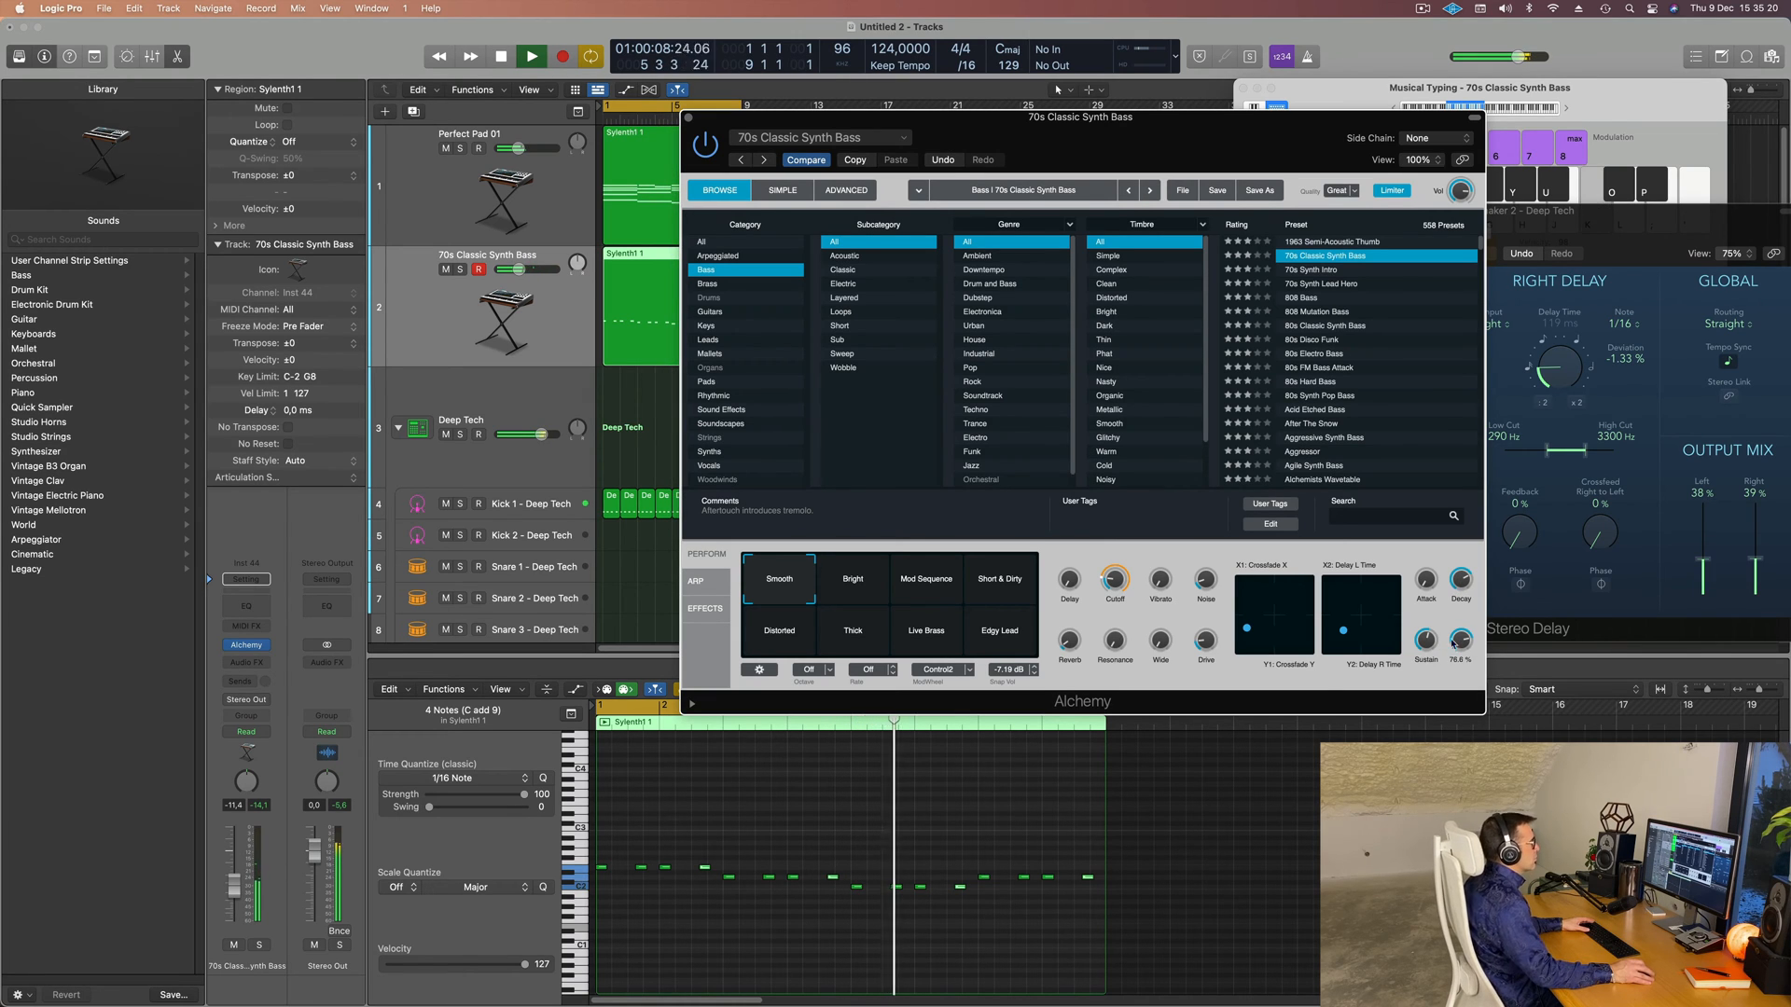
left_click_drag(1453, 643, 1465, 643)
mouse_move(1443, 645)
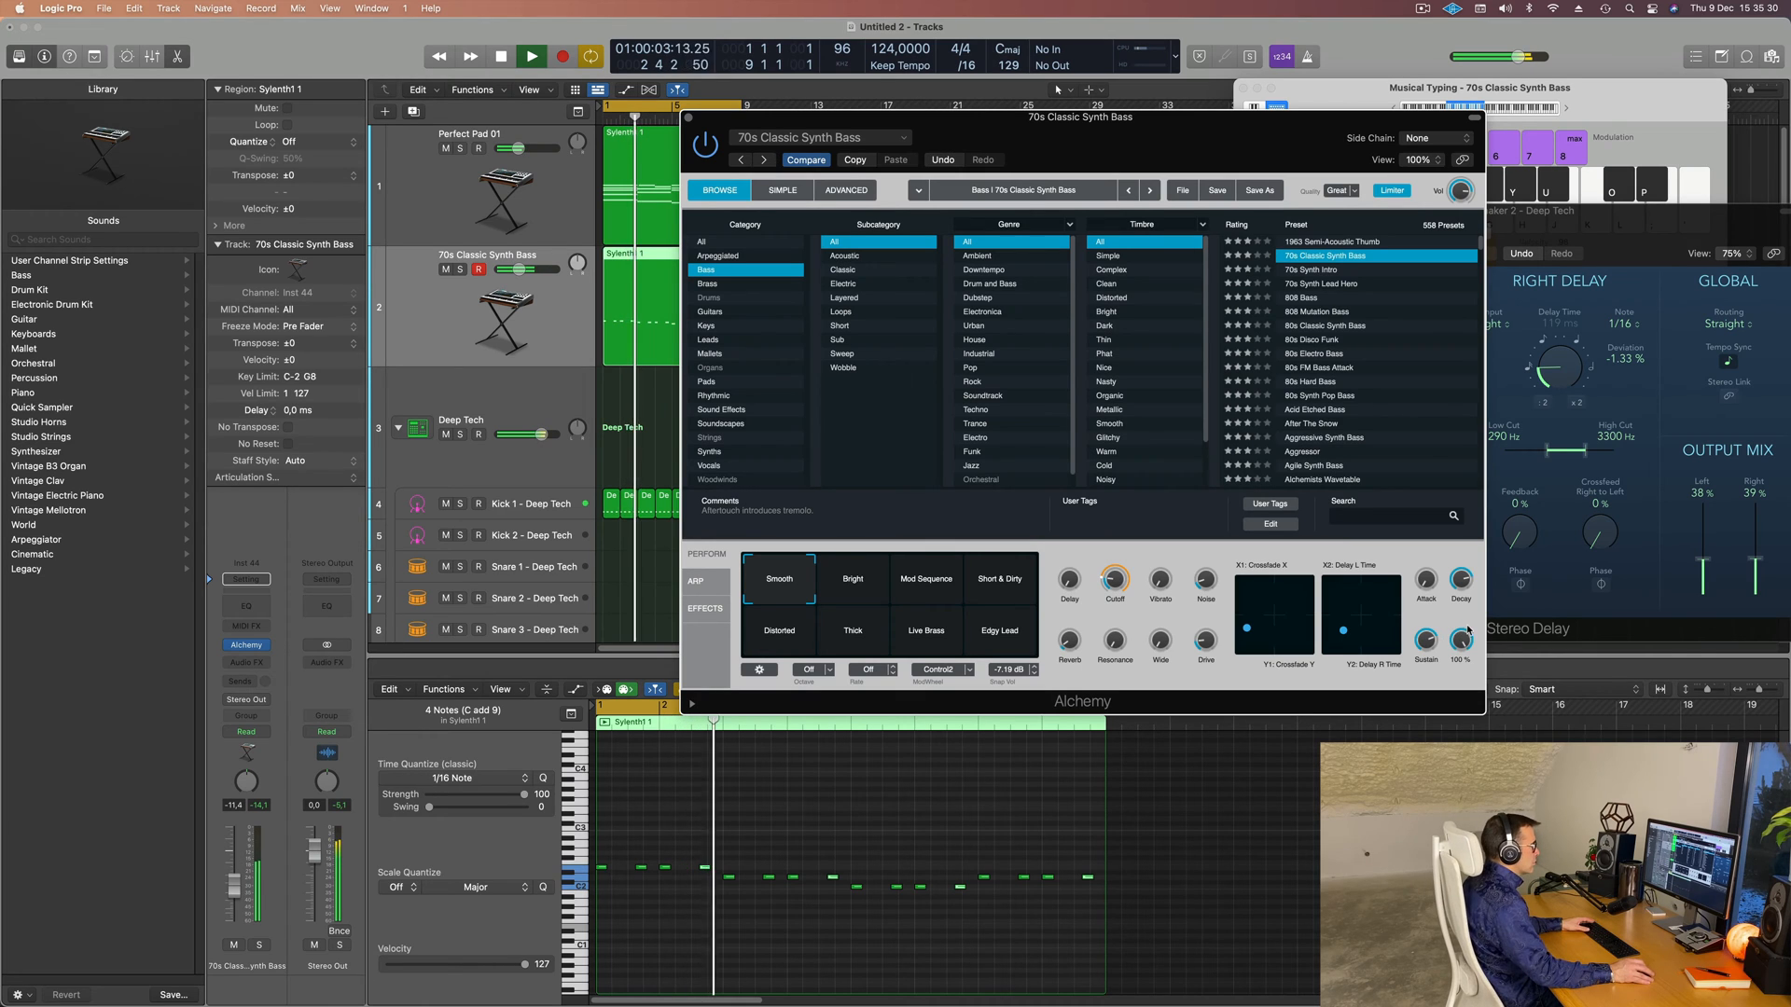
left_click_drag(1459, 638, 1460, 650)
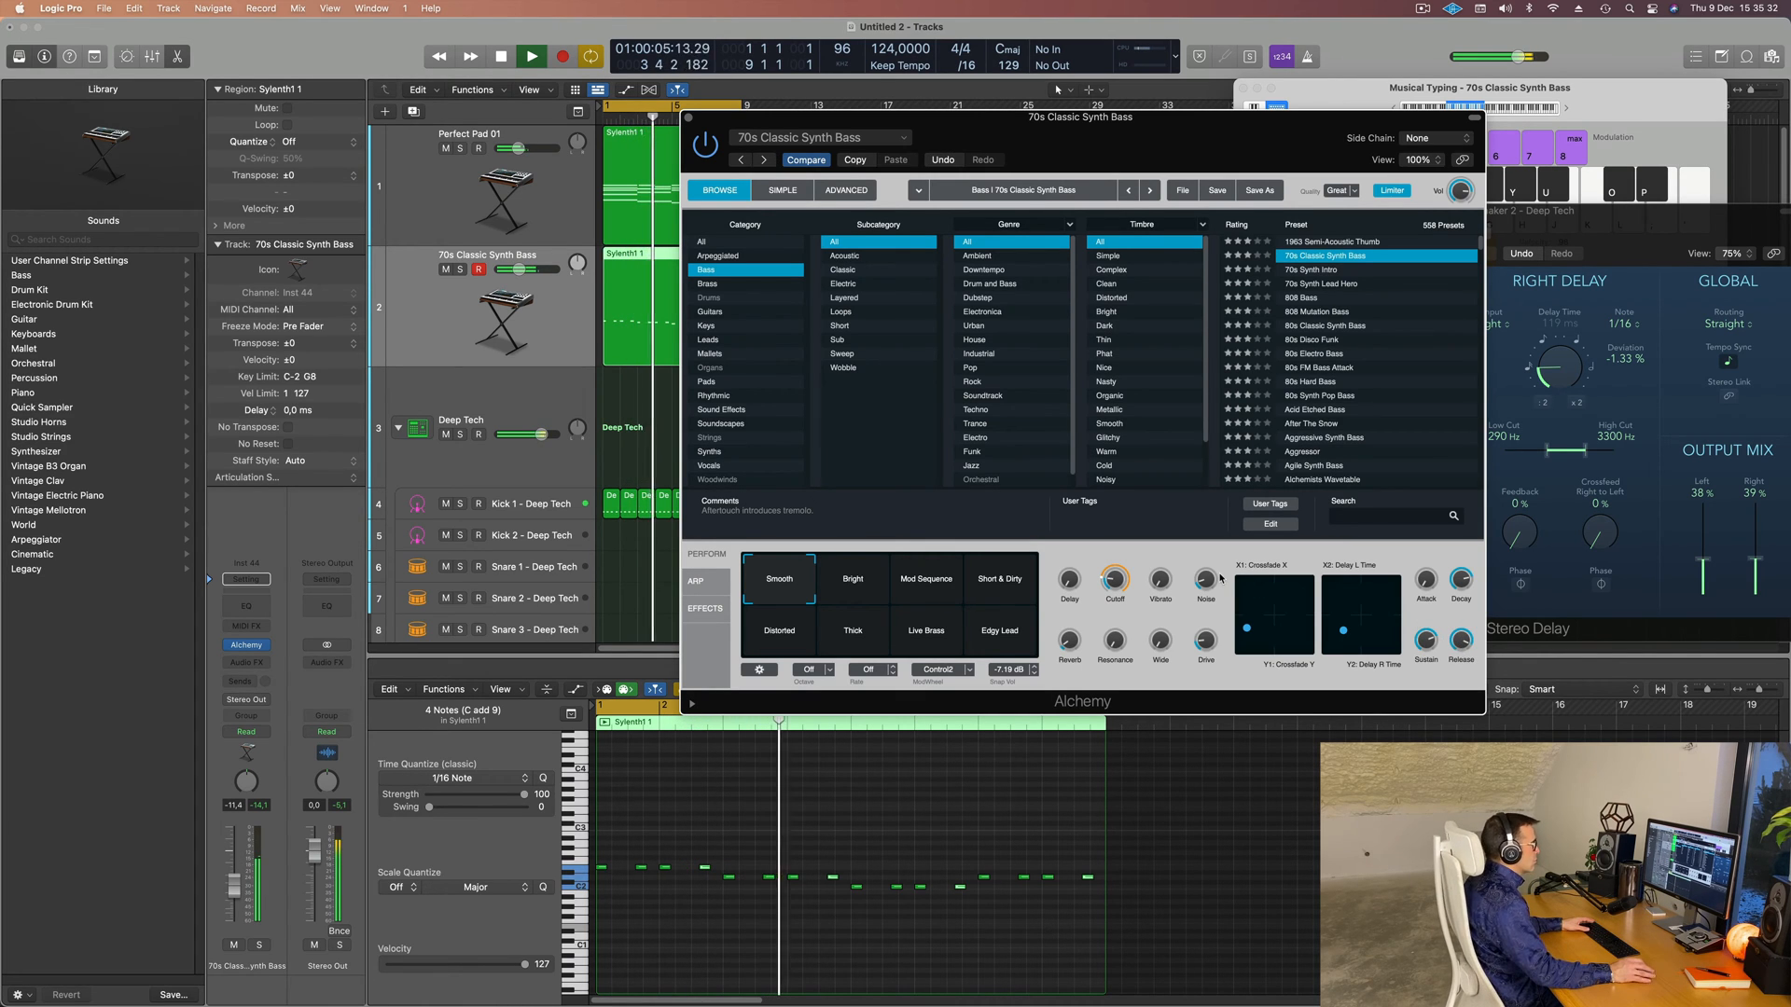
mouse_move(1112, 644)
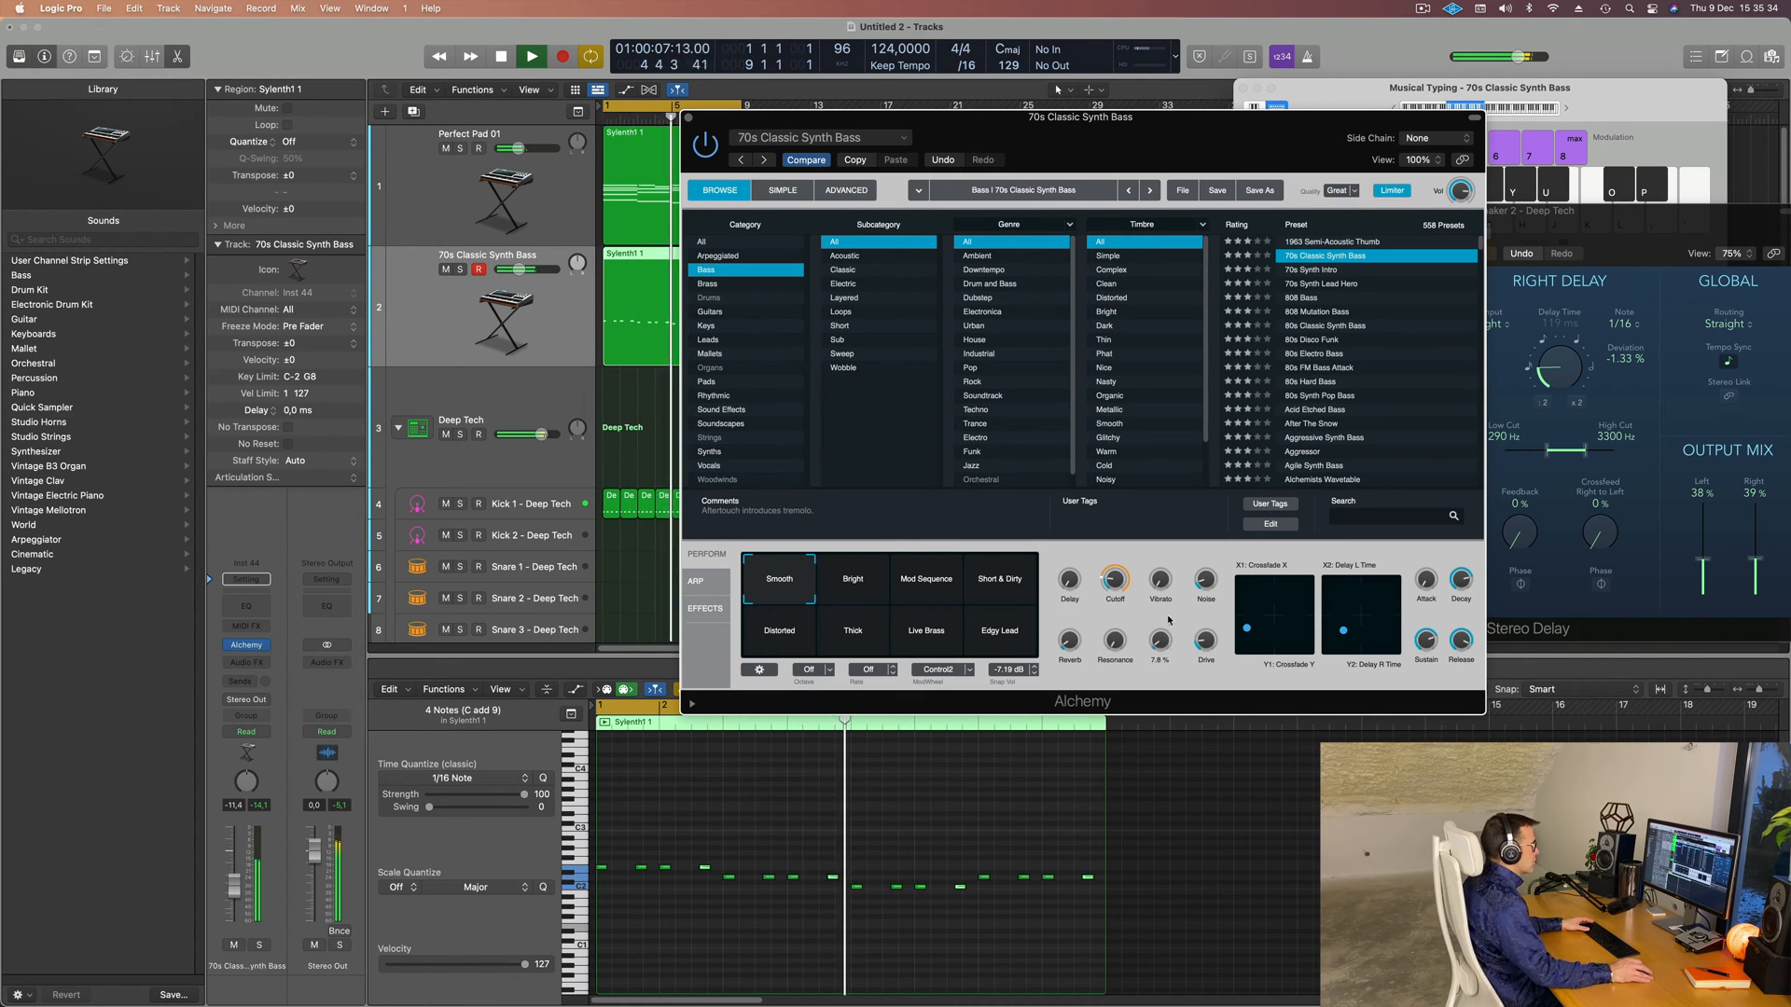
- Adjust the Smooth bass sound's Drive and try its Wide, Vibrato and Delay controls during playback
left_click_drag(1160, 642, 1171, 562)
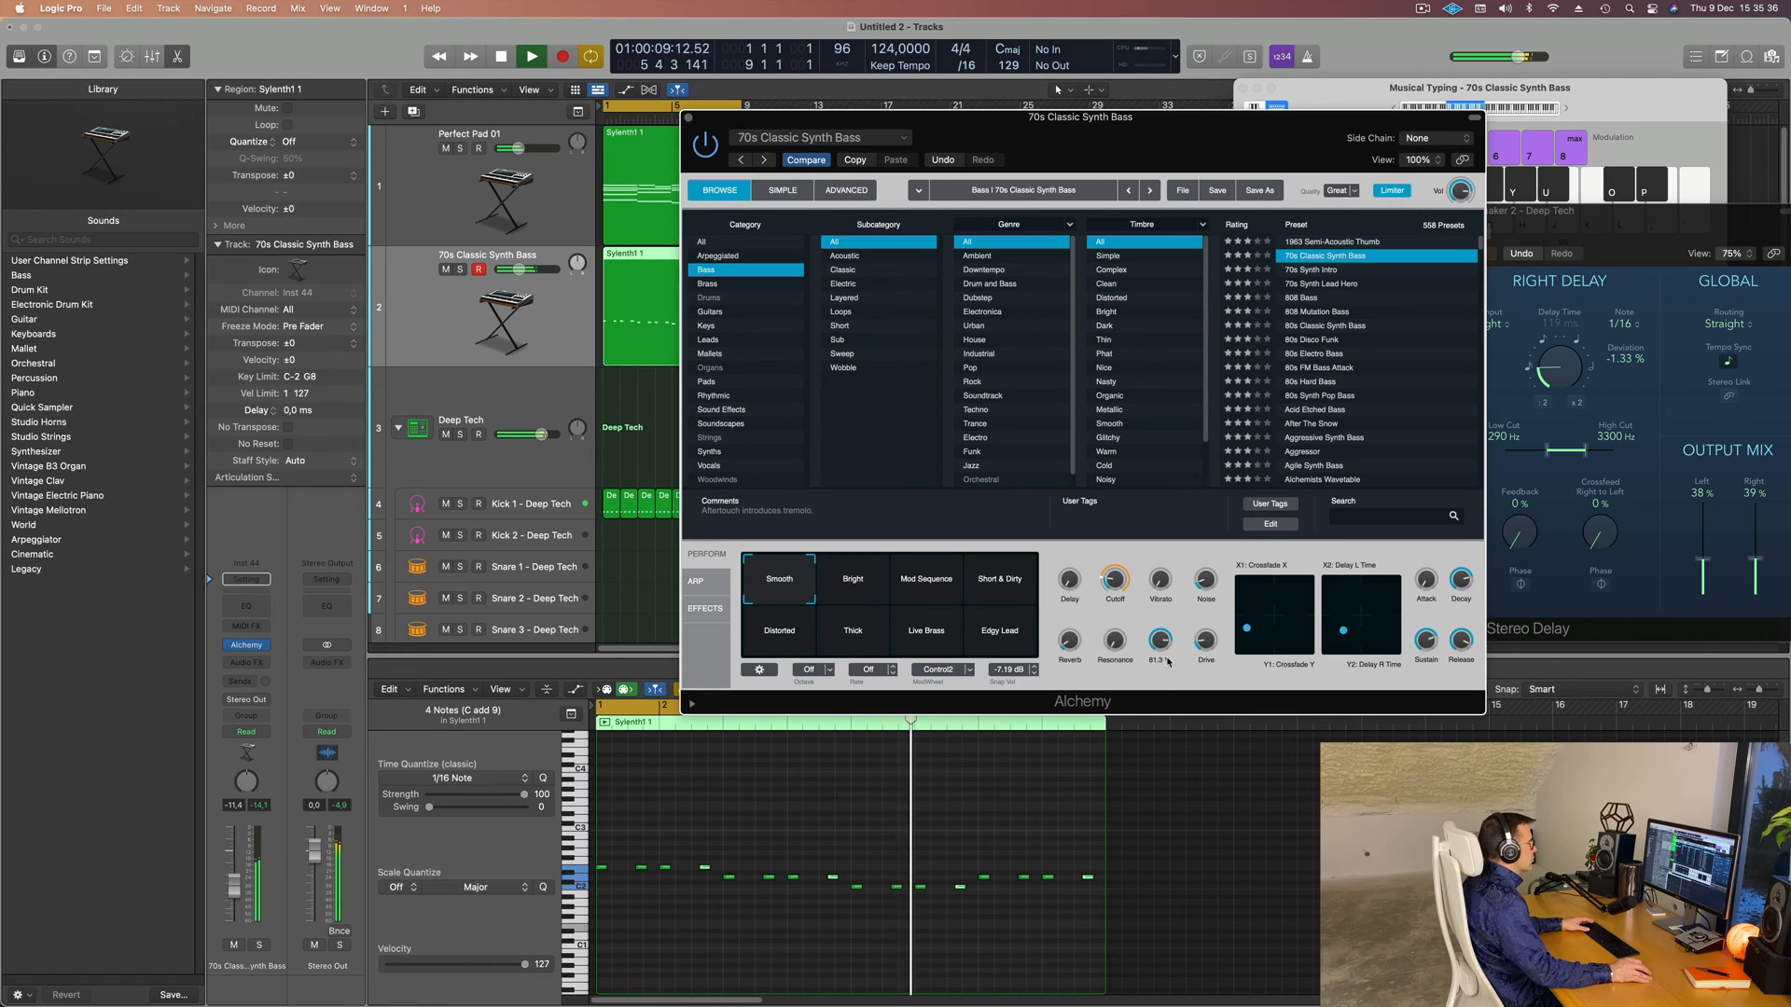
left_click_drag(1205, 641, 1214, 615)
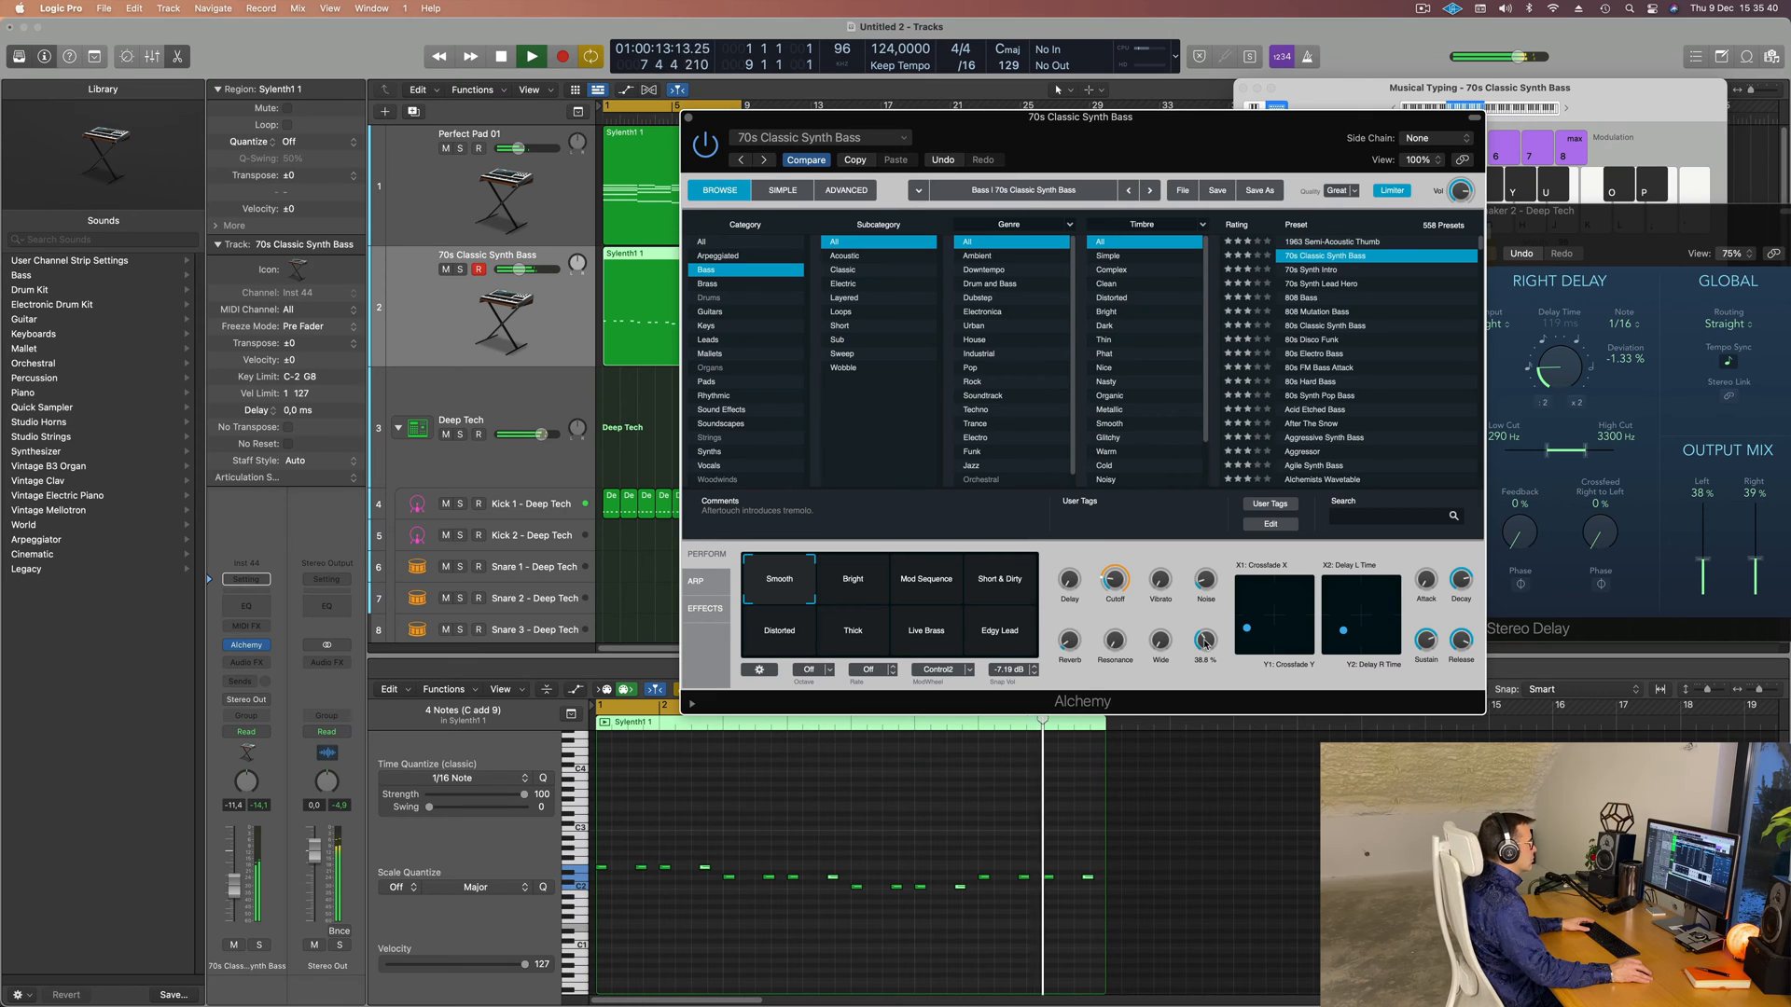
left_click_drag(1183, 129, 1273, 173)
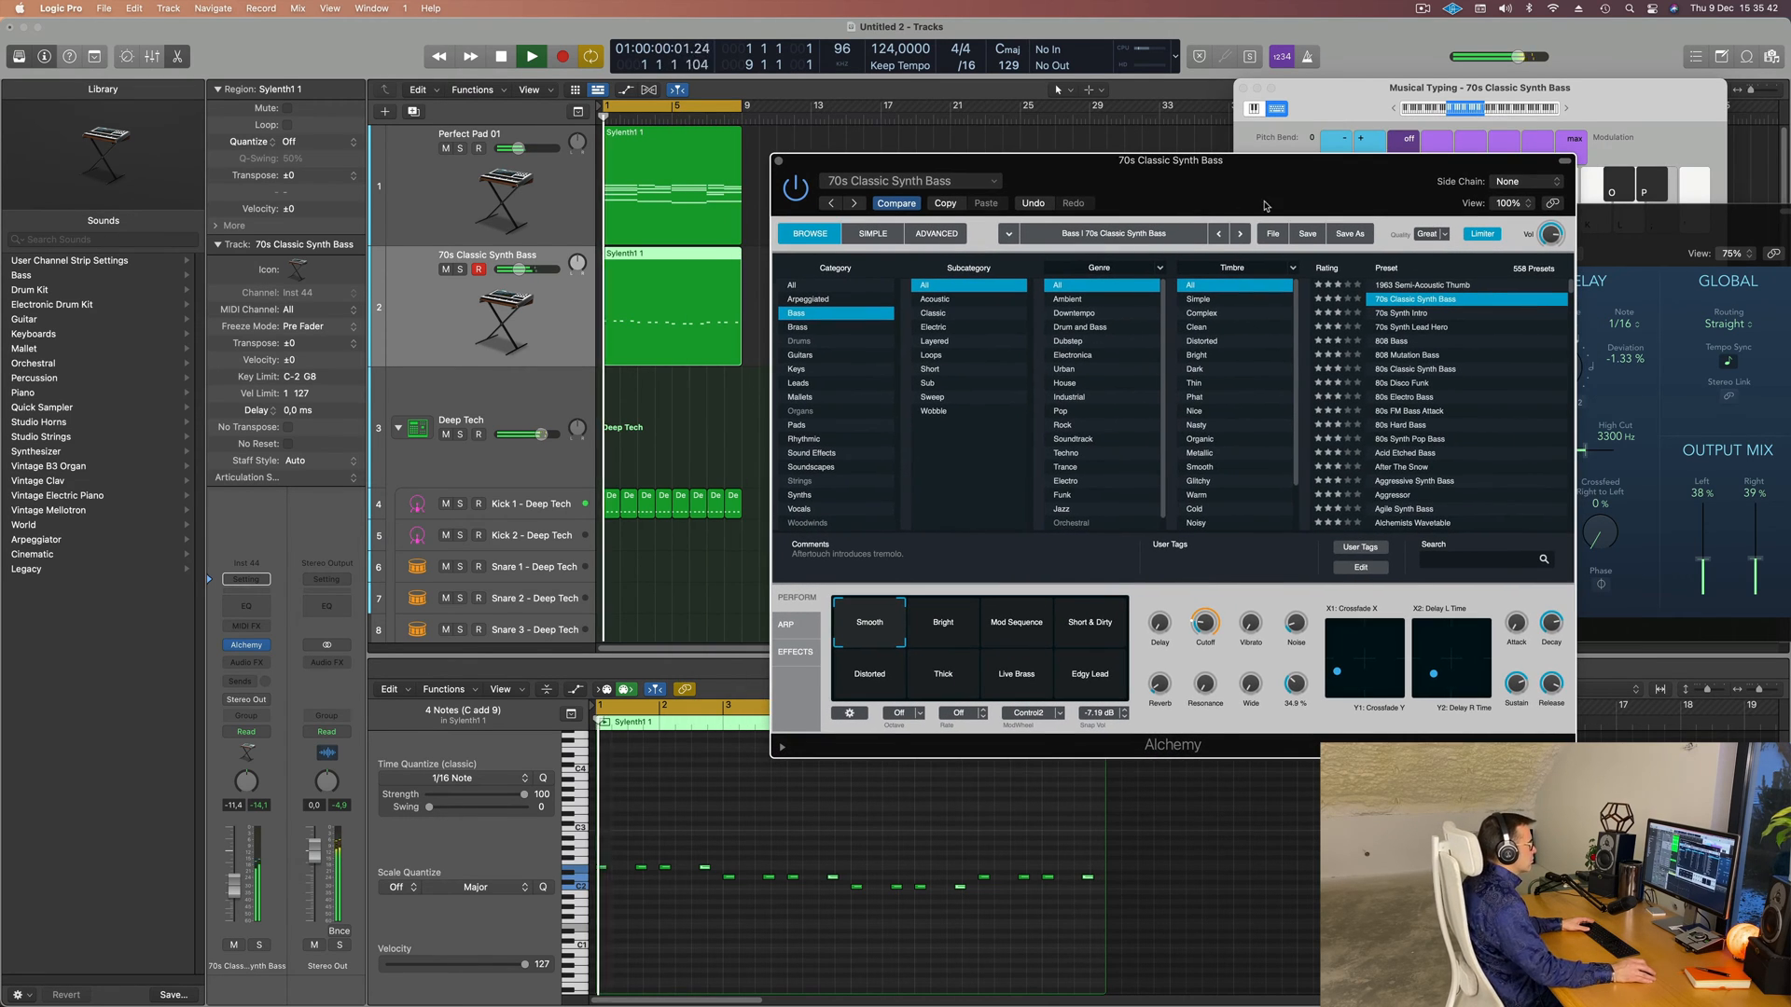
left_click_drag(1294, 687, 1291, 701)
left_click_drag(1251, 625, 1245, 740)
left_click_drag(1159, 626, 1159, 688)
left_click_drag(1119, 161, 1262, 137)
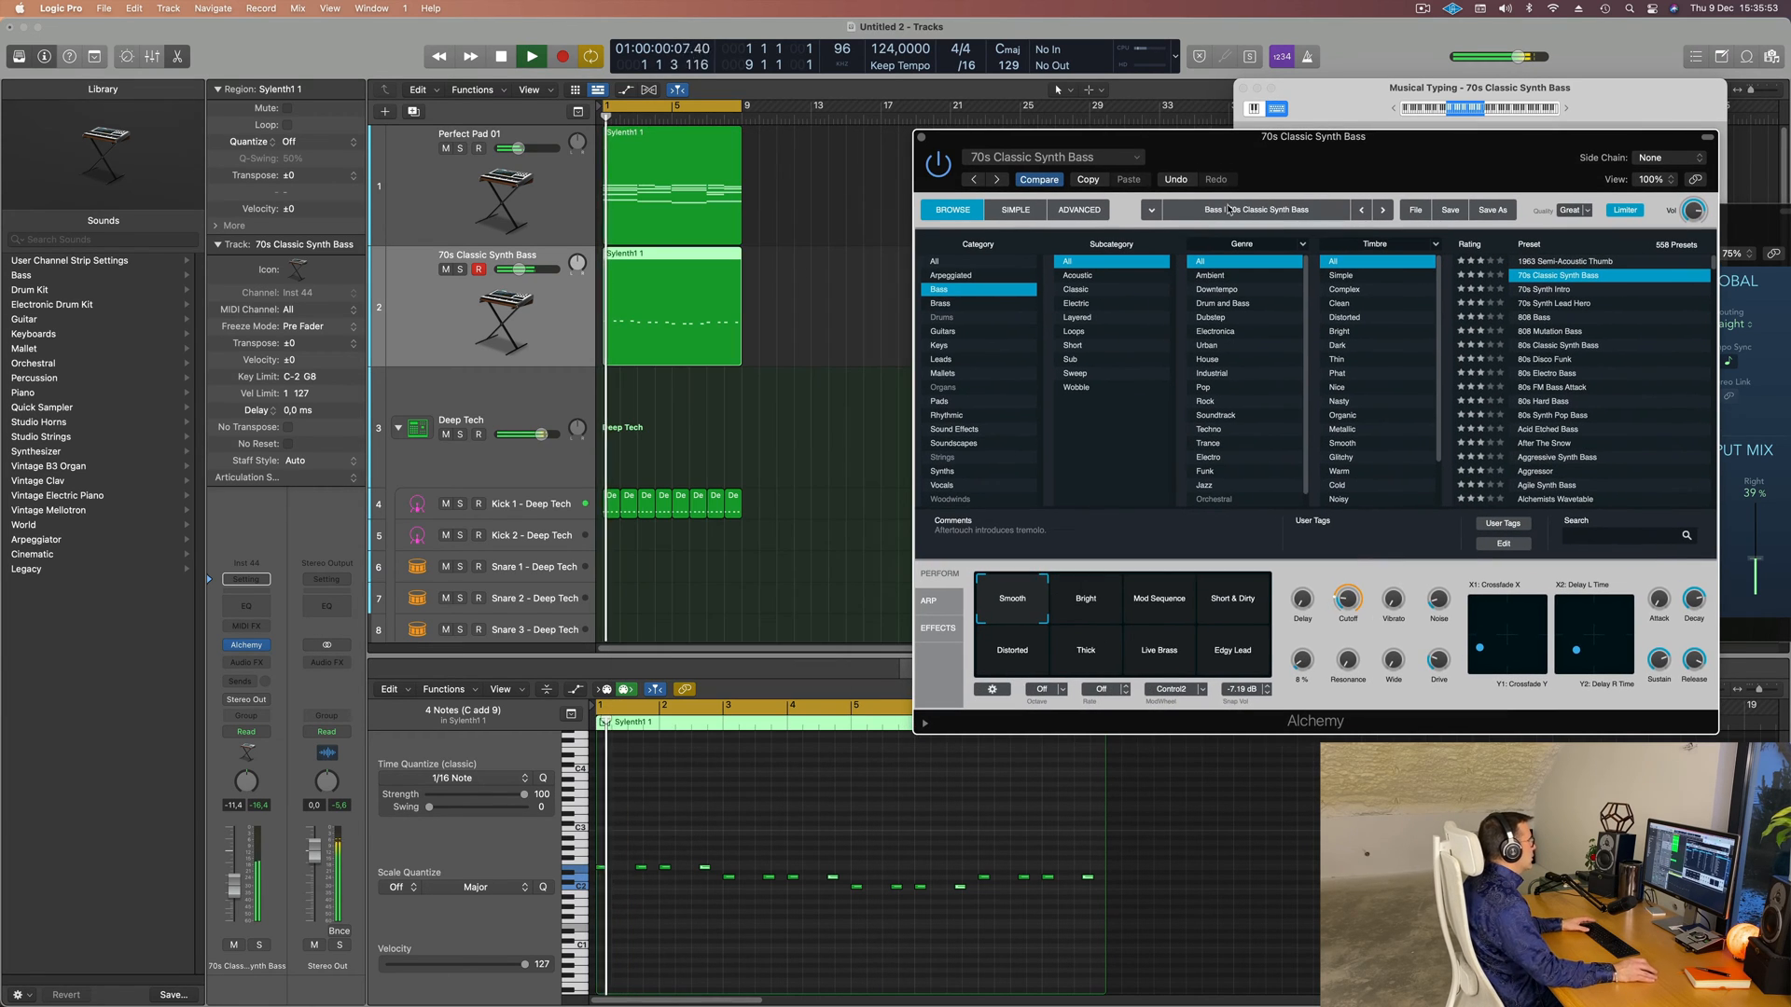
- Select all 16 bass notes in the piano roll and lengthen them slightly
left_click(709, 930)
key("super+a")
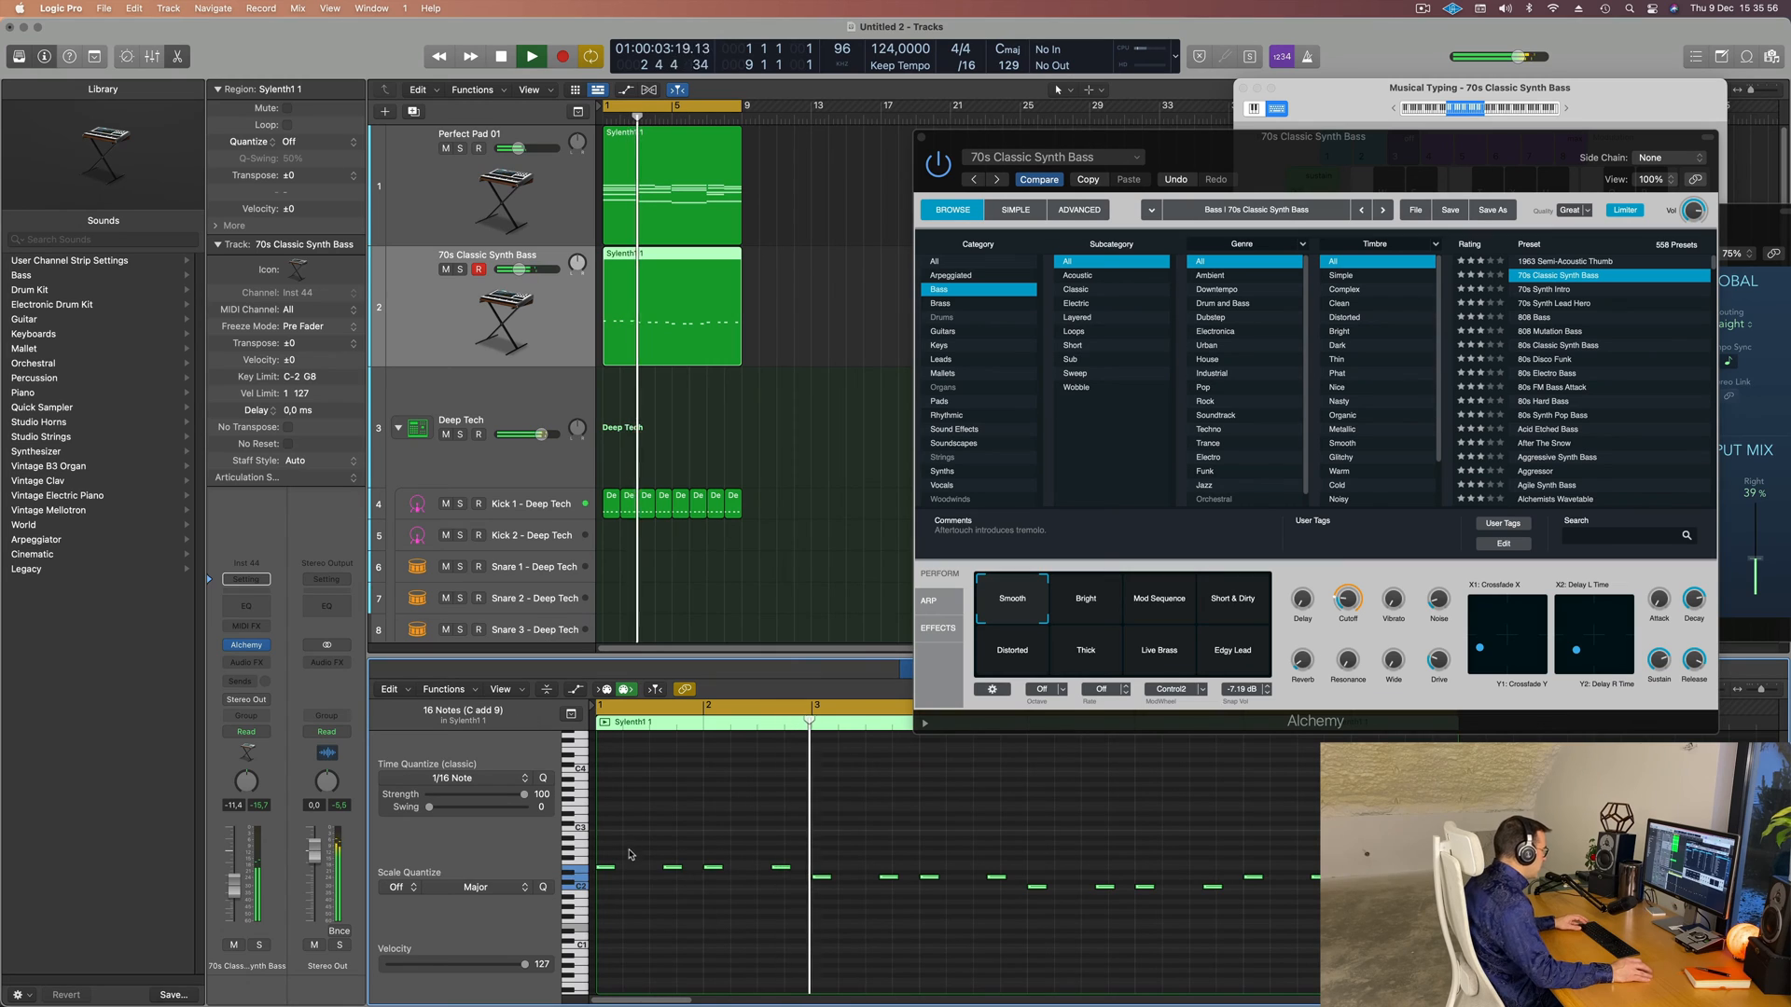
left_click_drag(615, 866, 618, 883)
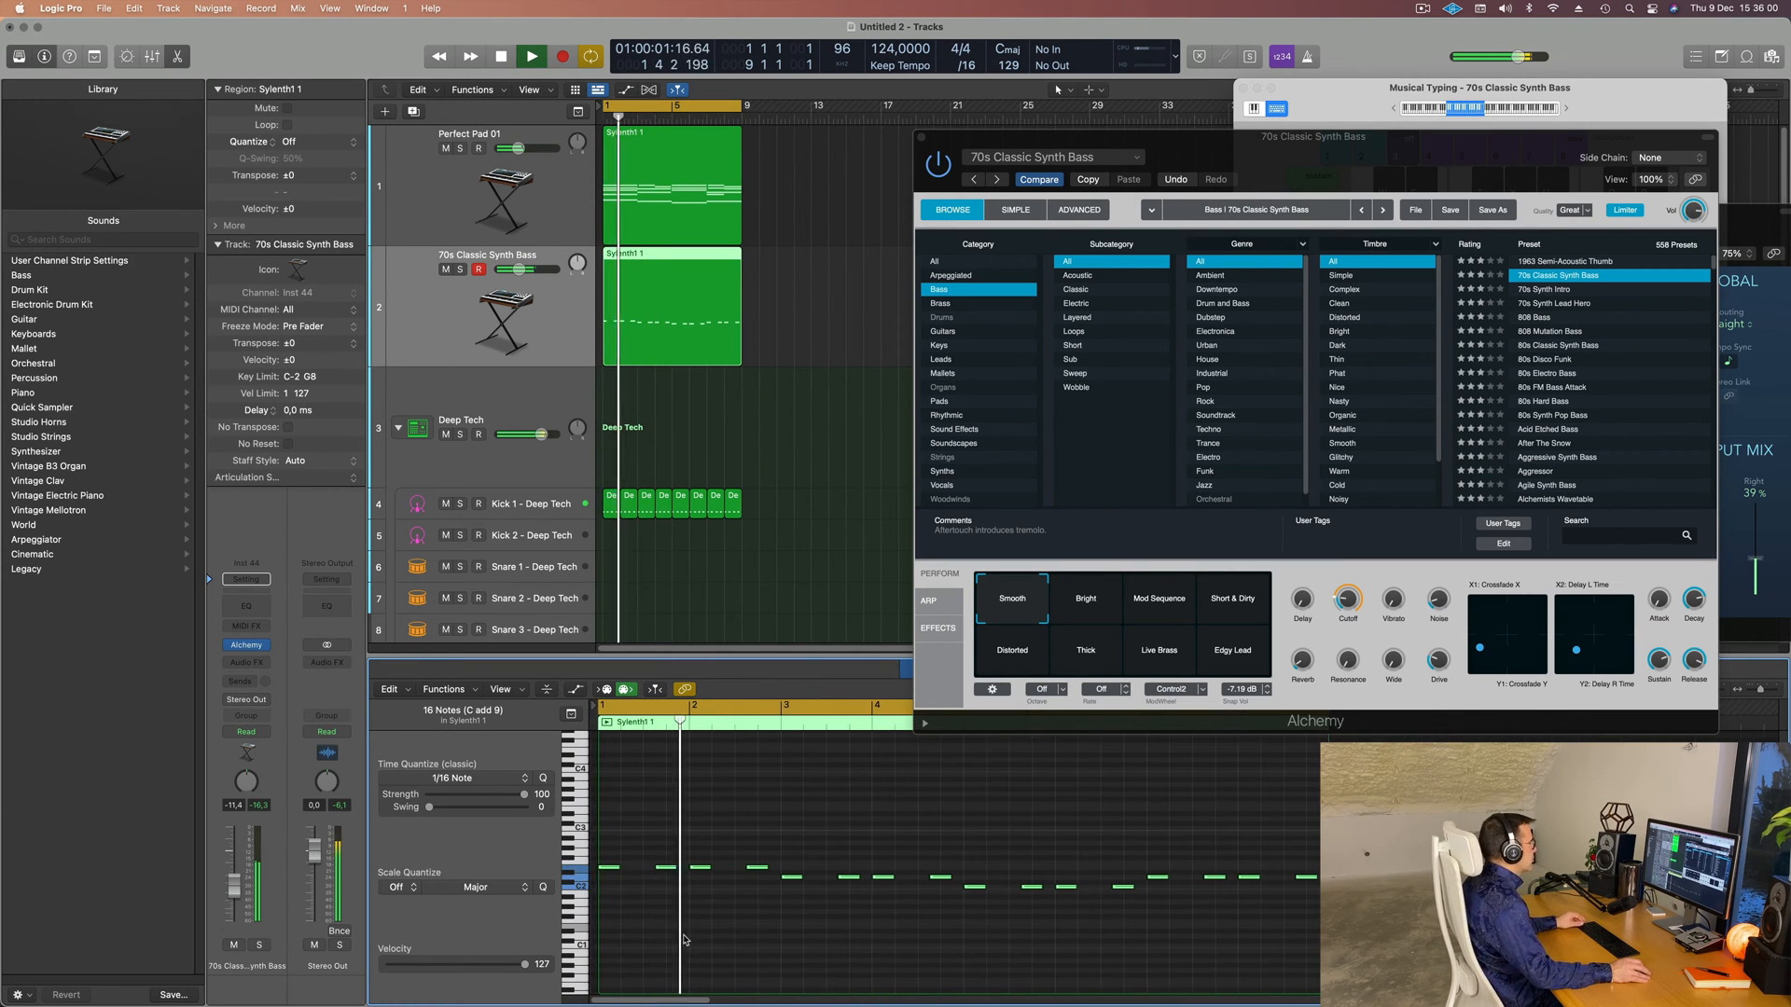
- Set the bass sound's Cutoff to about 15.6% during playback and close Alchemy
left_click_drag(1347, 164, 1271, 187)
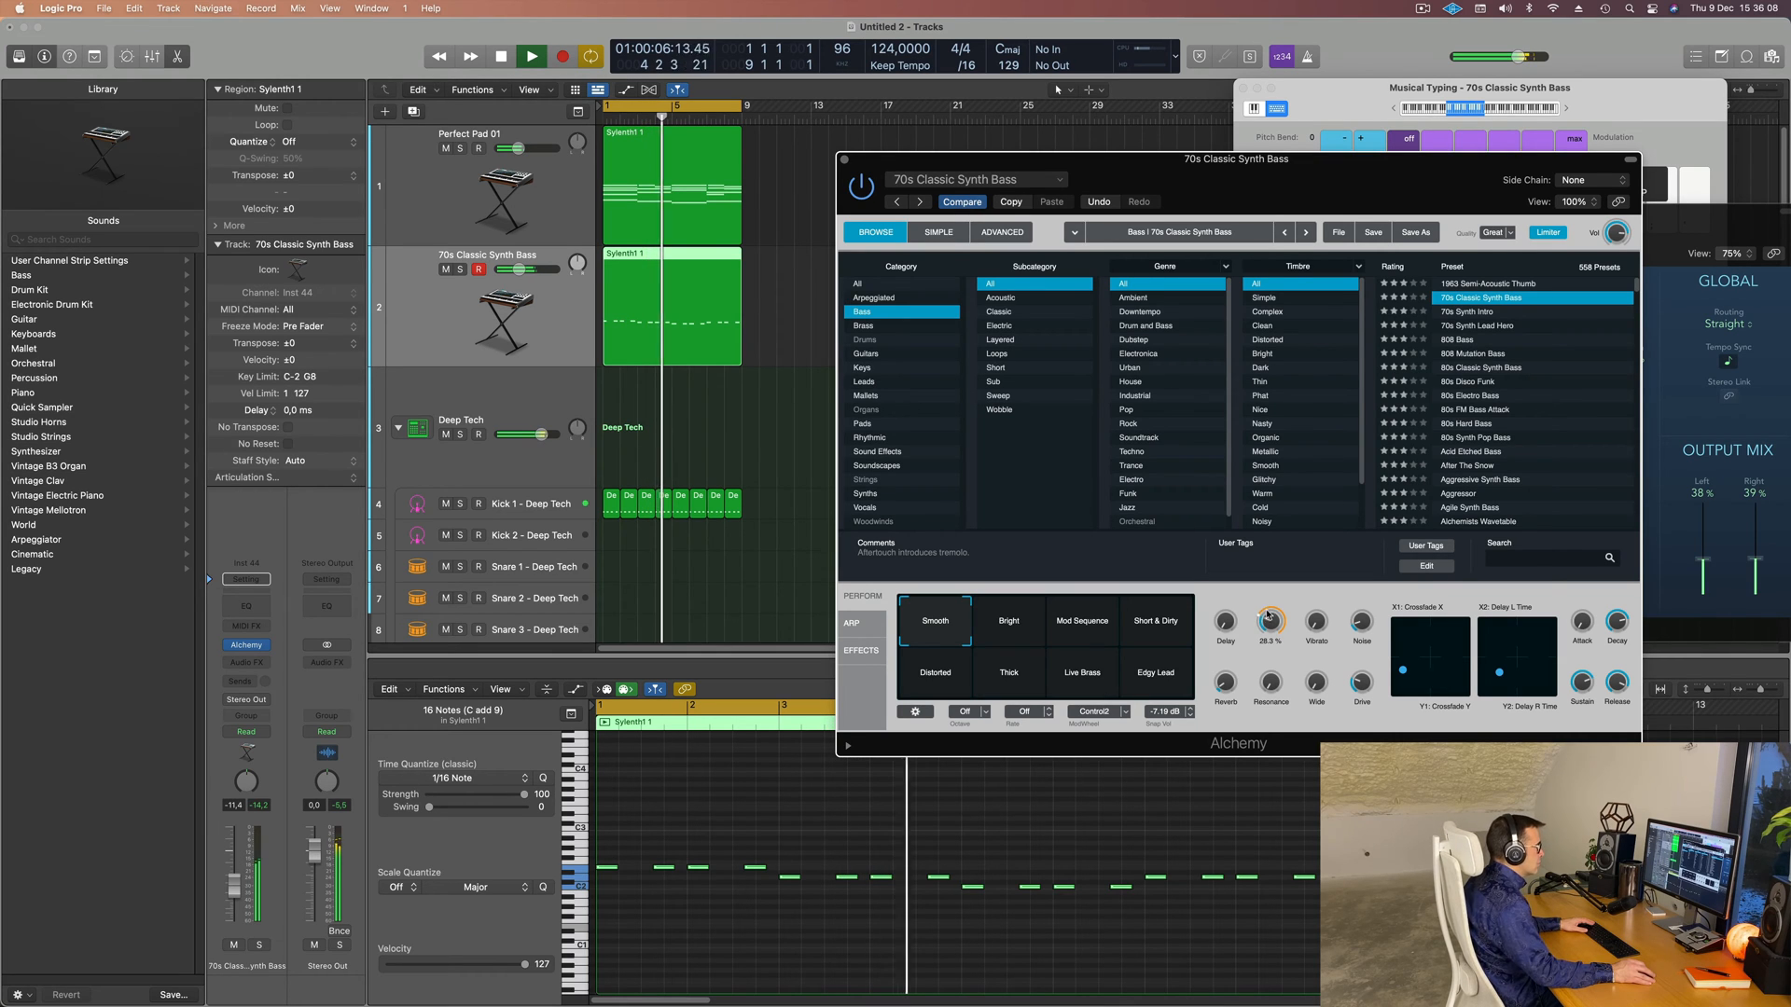
left_click_drag(1270, 601, 1268, 626)
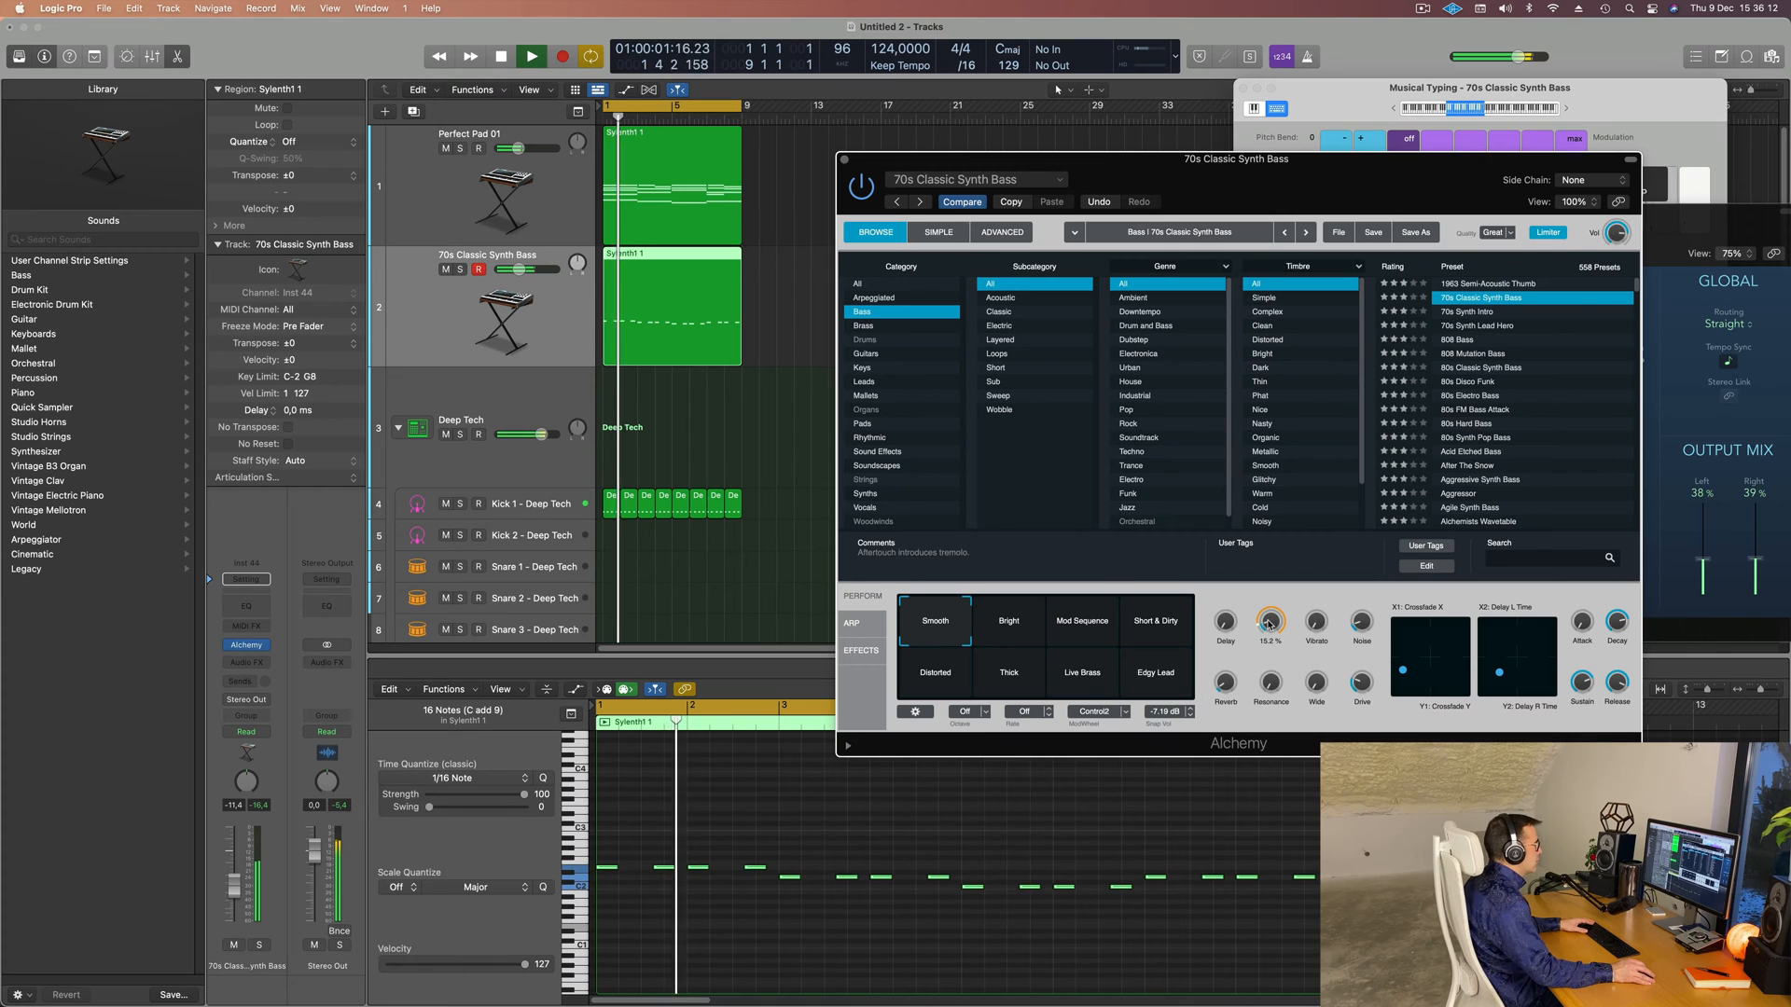
left_click_drag(1357, 180, 1216, 380)
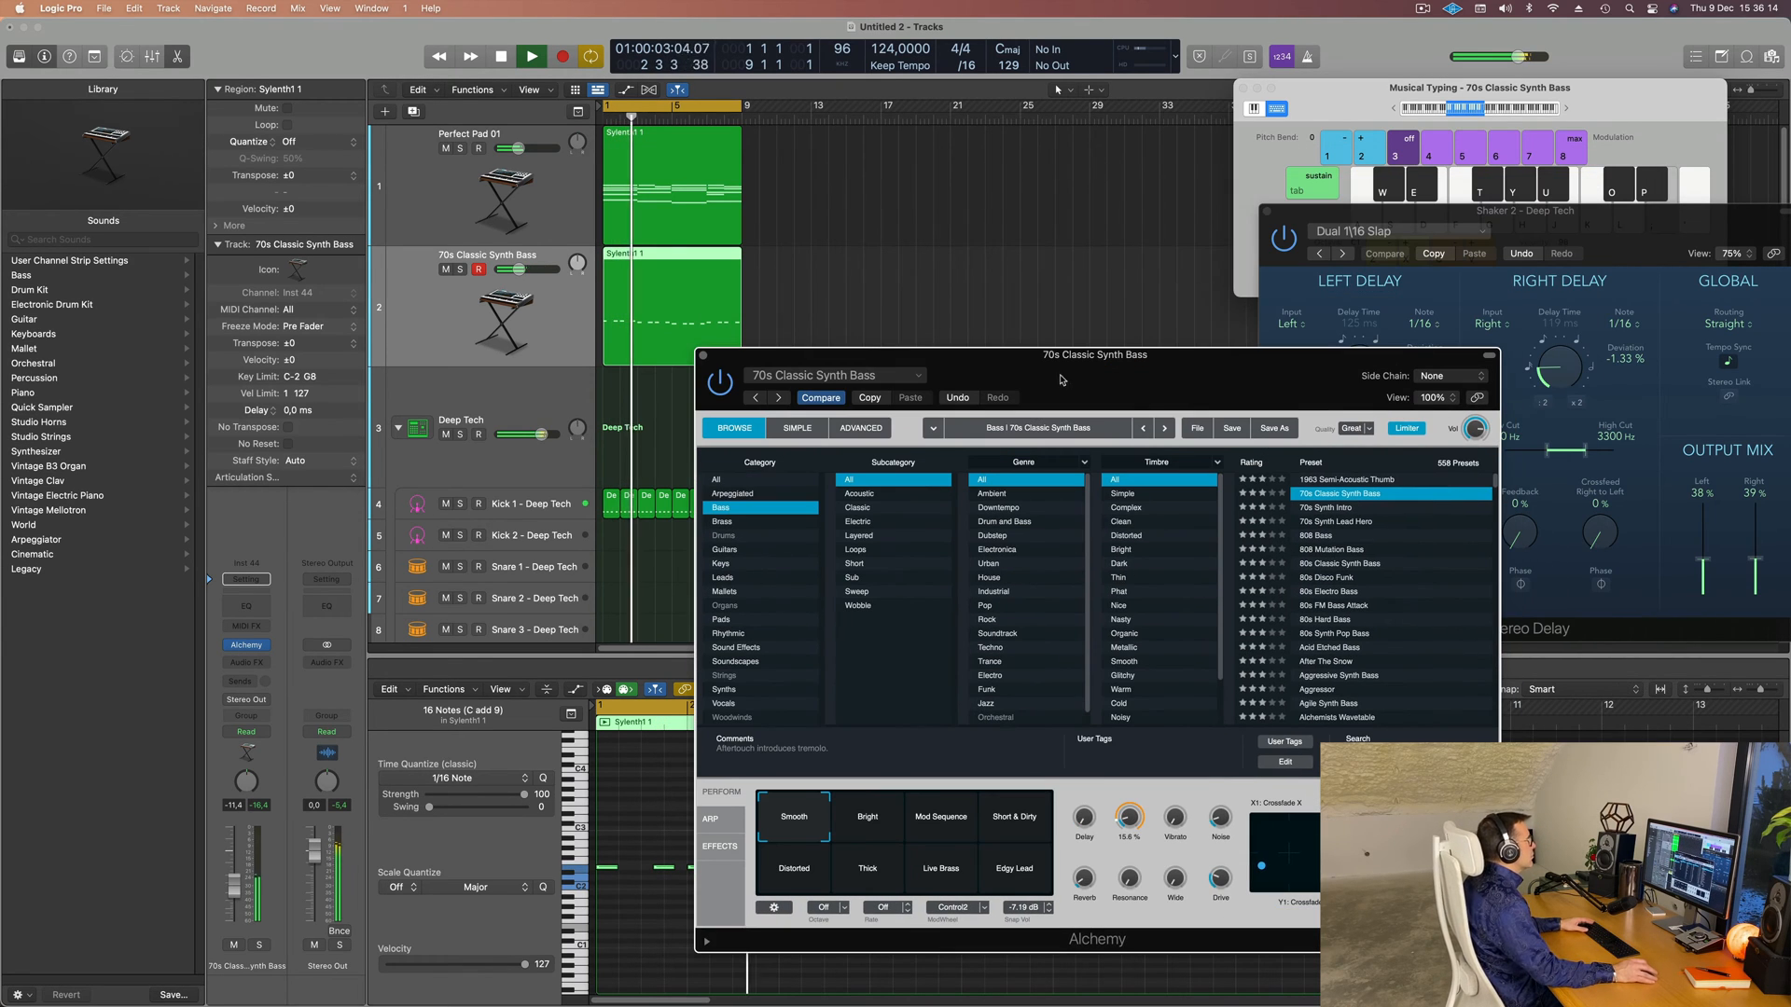
left_click(704, 360)
- Restart playback and set the 70s Classic Synth Bass track's volume to -15.6 dB
left_click(480, 138)
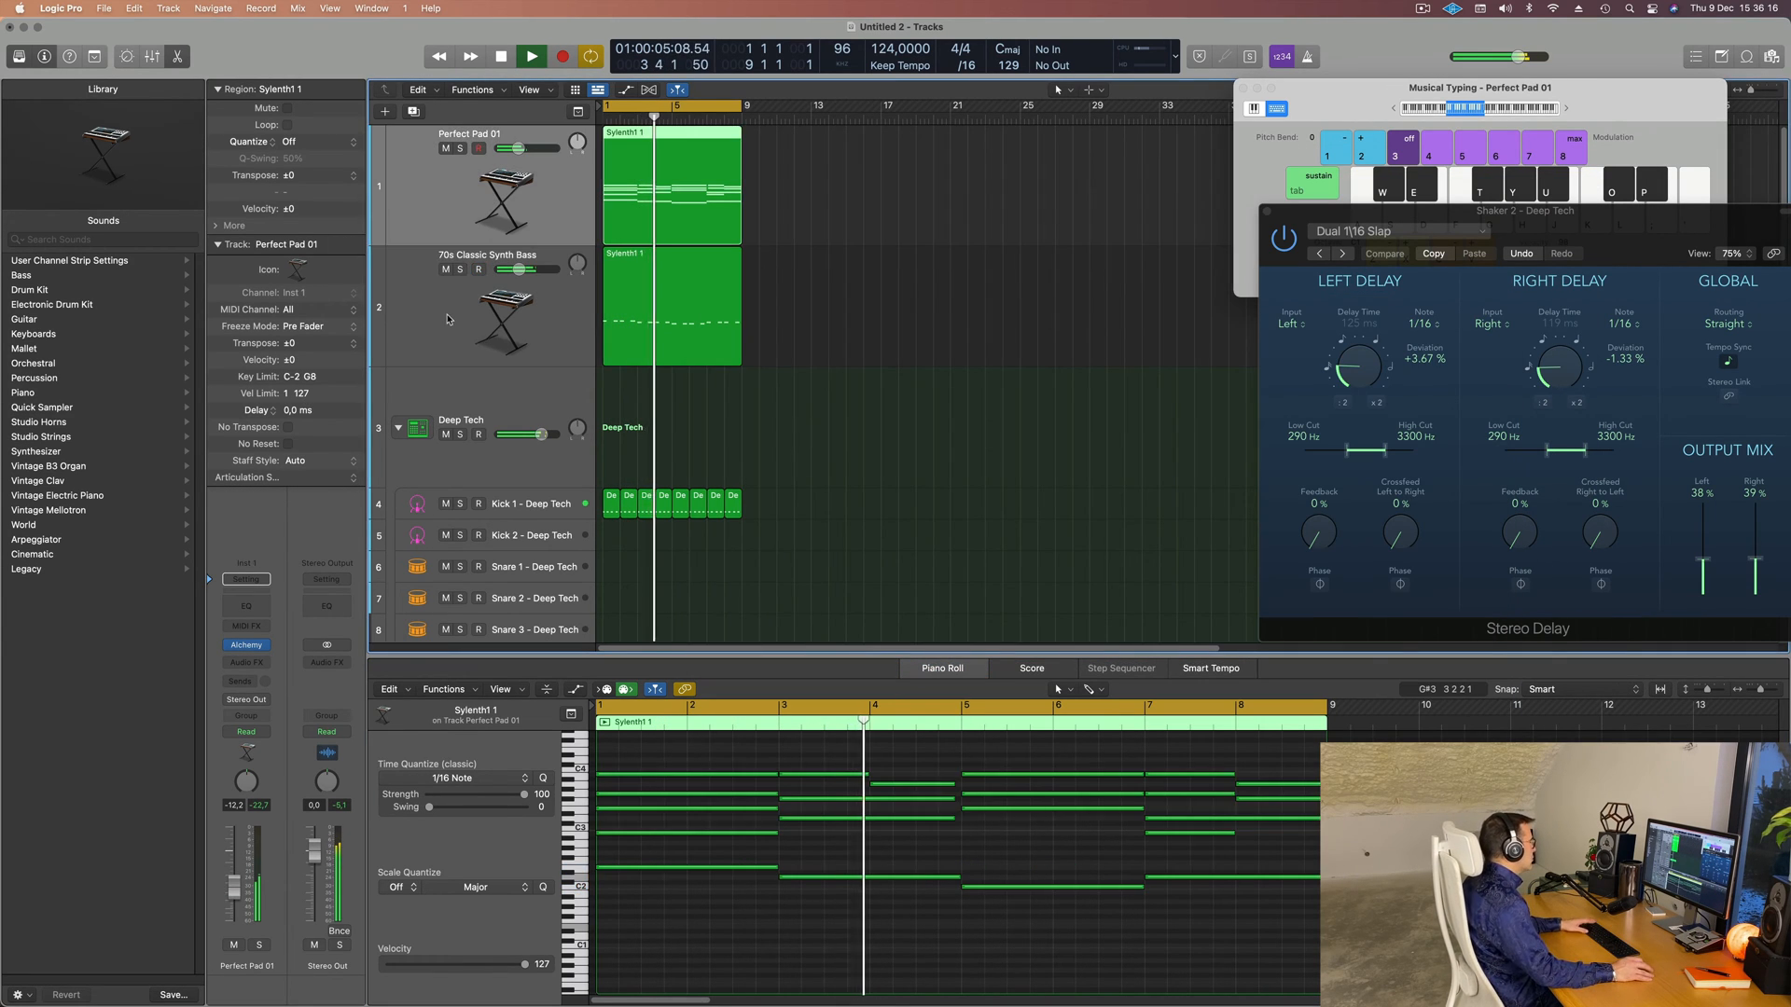
left_click(474, 297)
key("Return")
left_click_drag(245, 875, 245, 888)
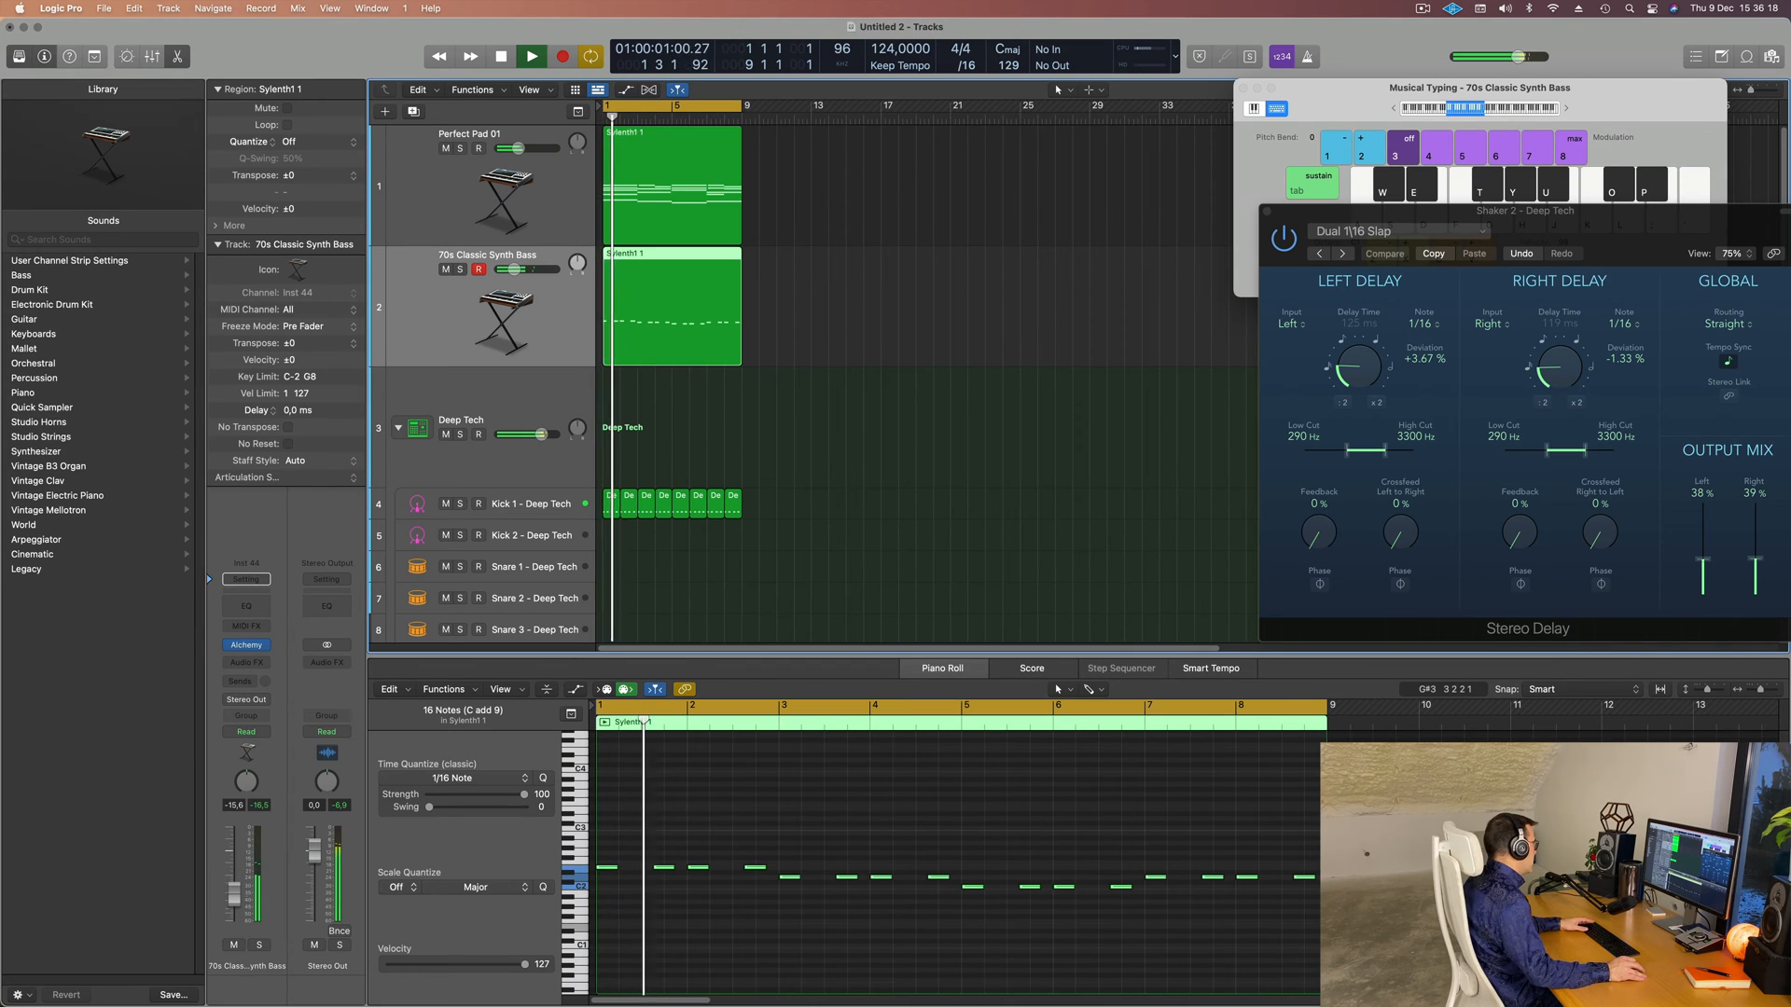
- Insert a stereo Compressor on the bass track and restart playback from the beginning
left_click(264, 665)
mouse_move(280, 701)
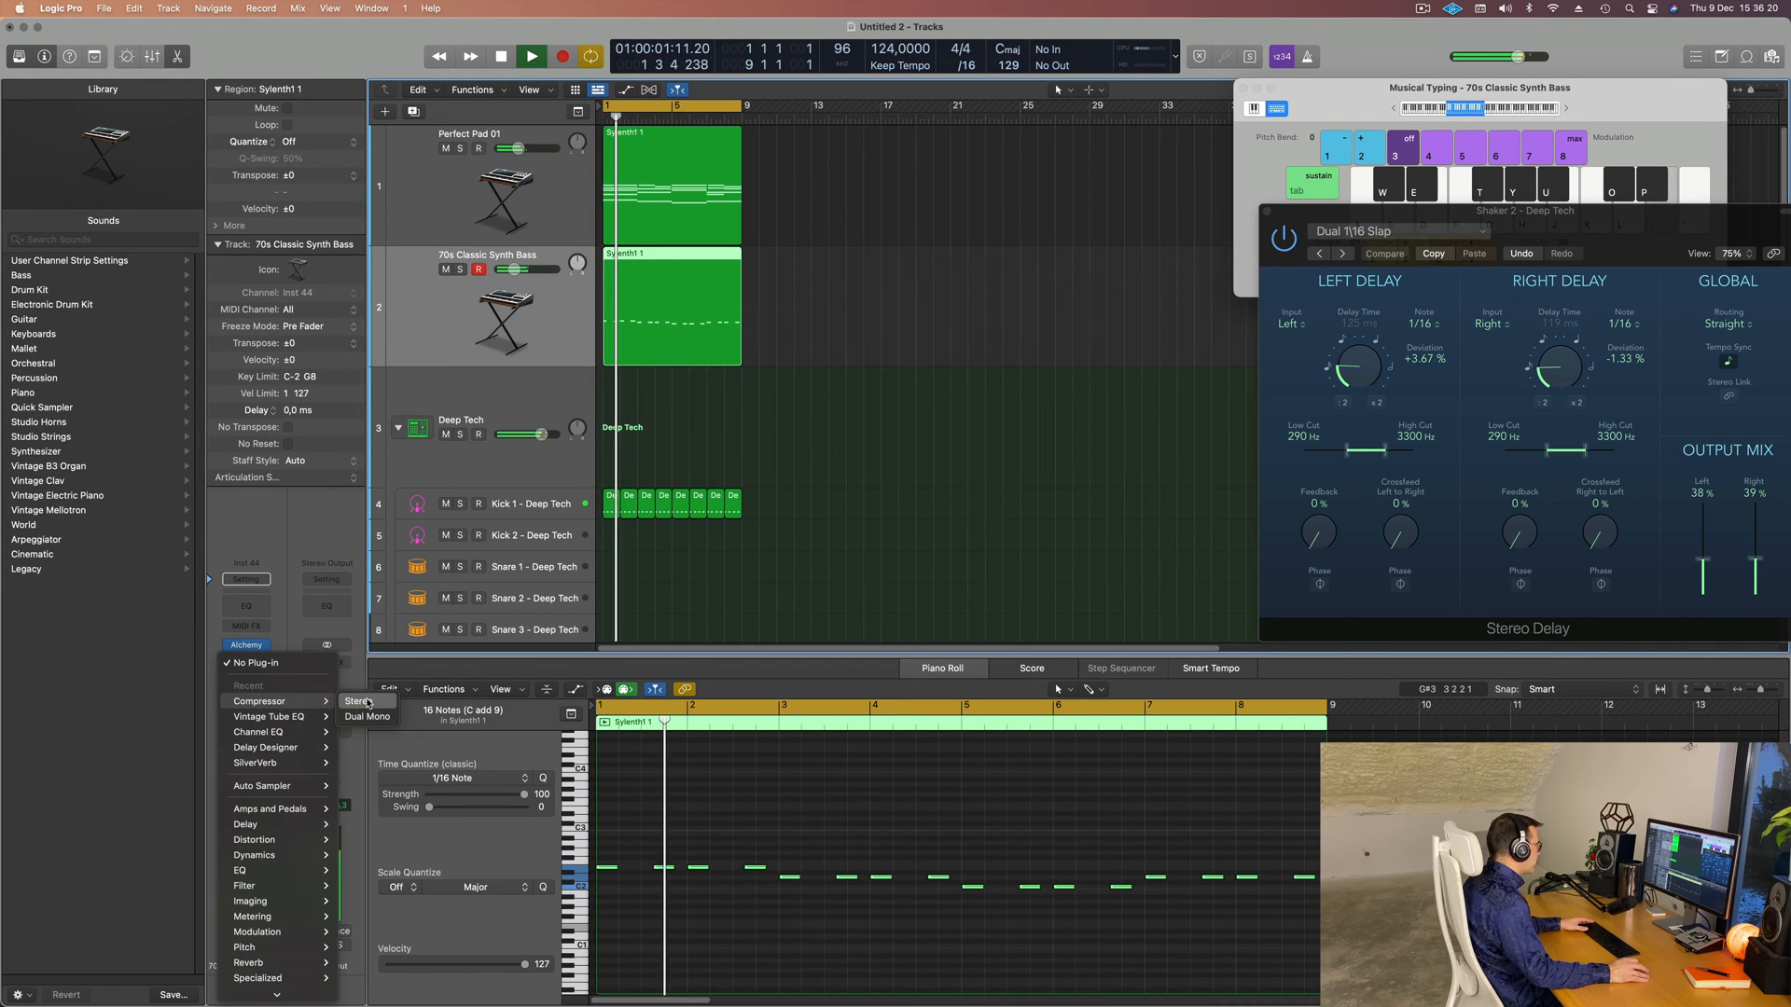
left_click(365, 701)
left_click_drag(1048, 220, 984, 225)
key("Return")
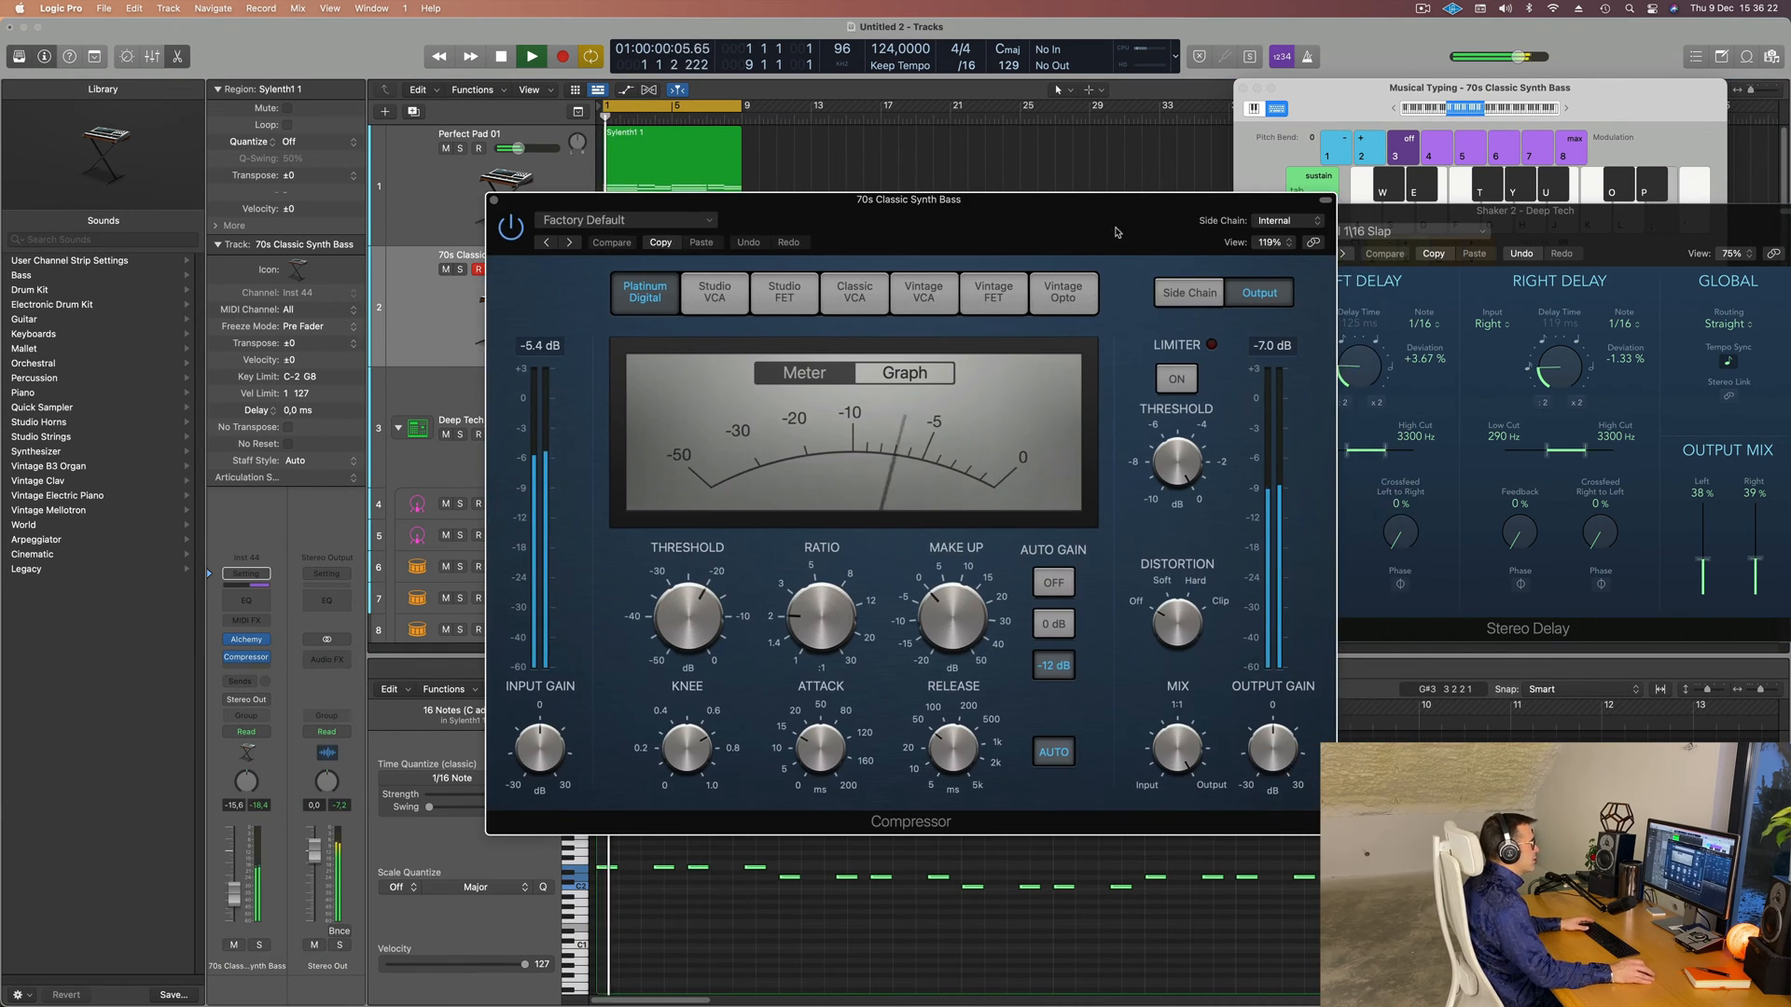
- Set the bass compressor's side chain source to Kick 1 - Deep Tech (Inst 2)
left_click(1279, 221)
mouse_move(1274, 261)
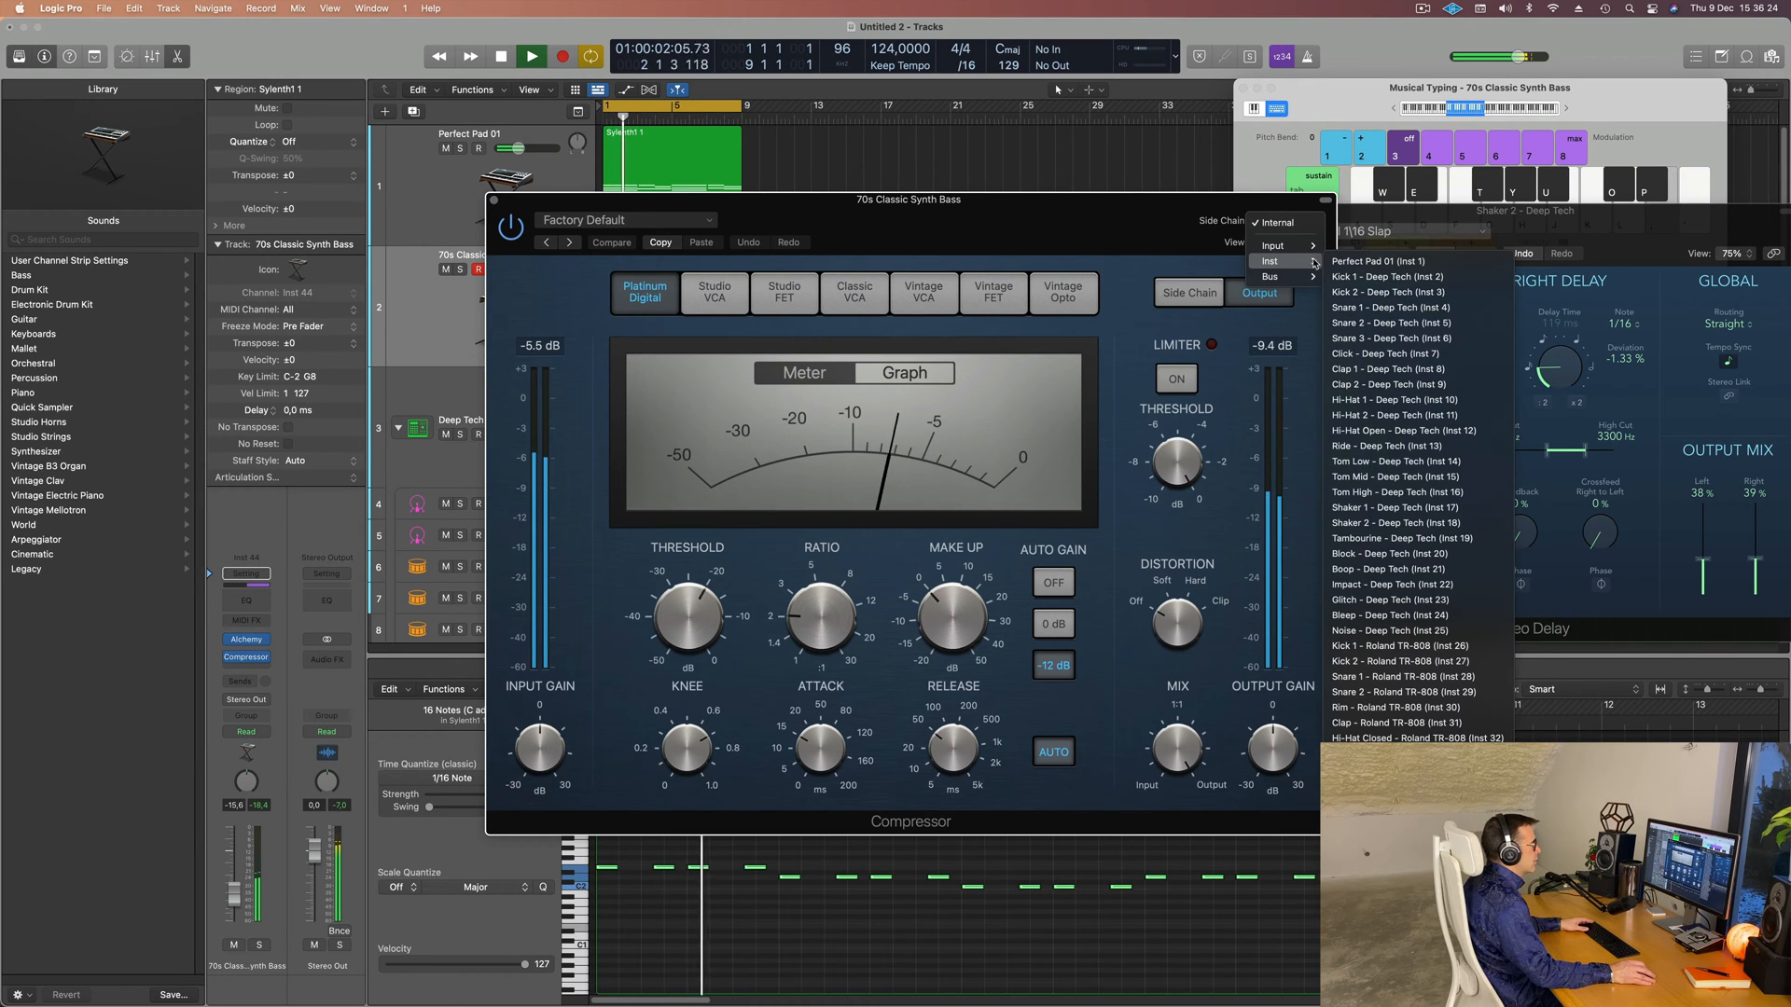
left_click_drag(1011, 199, 1084, 200)
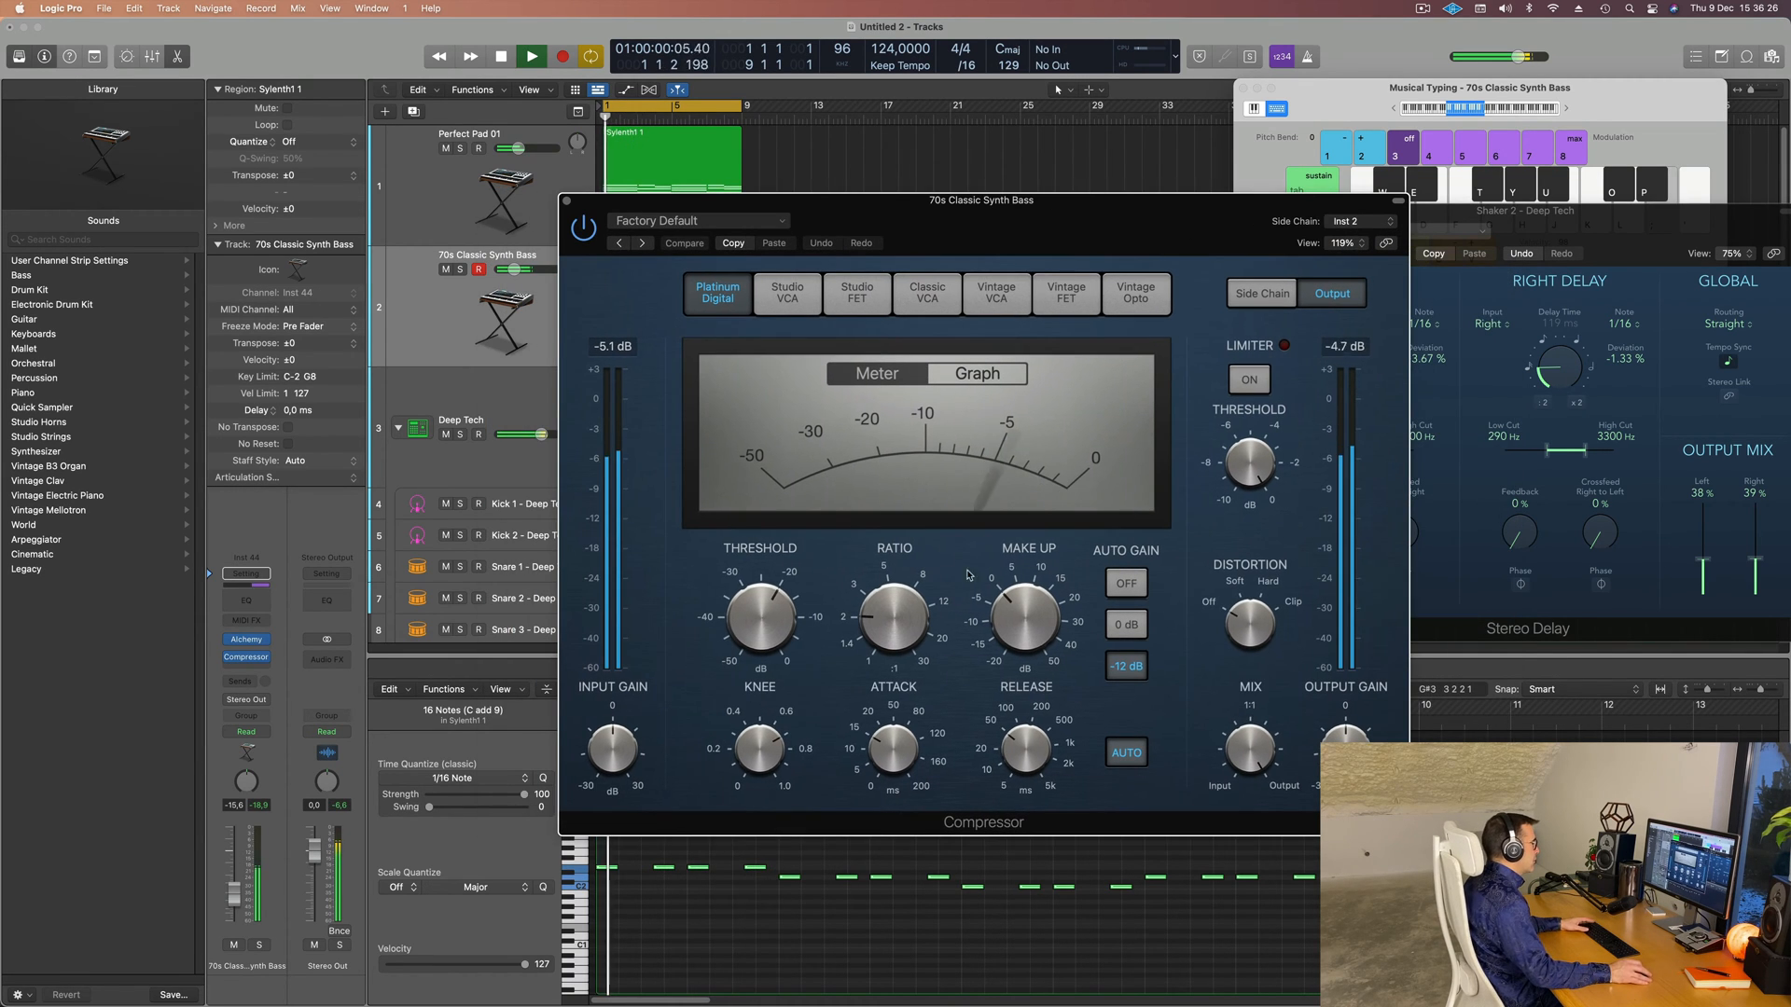
- Adjust the bass compressor's Attack and Ratio during playback and close the Compressor
left_click_drag(1025, 748, 892, 758)
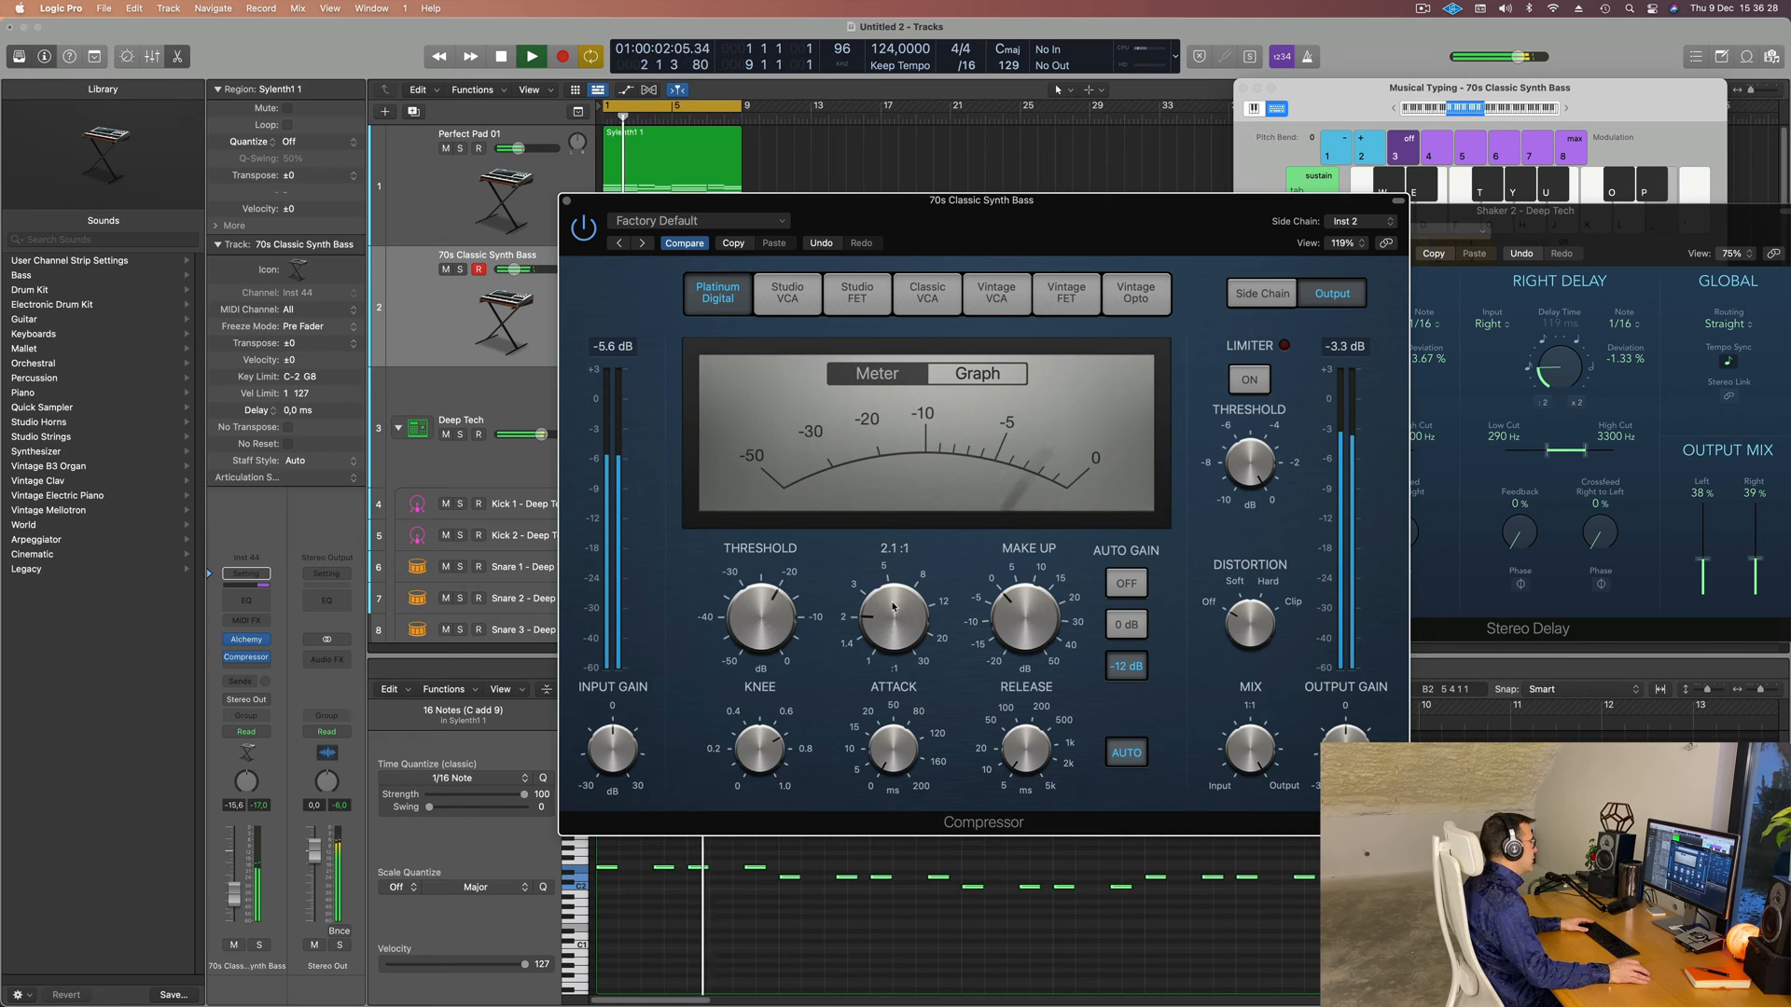
left_click_drag(893, 606, 897, 566)
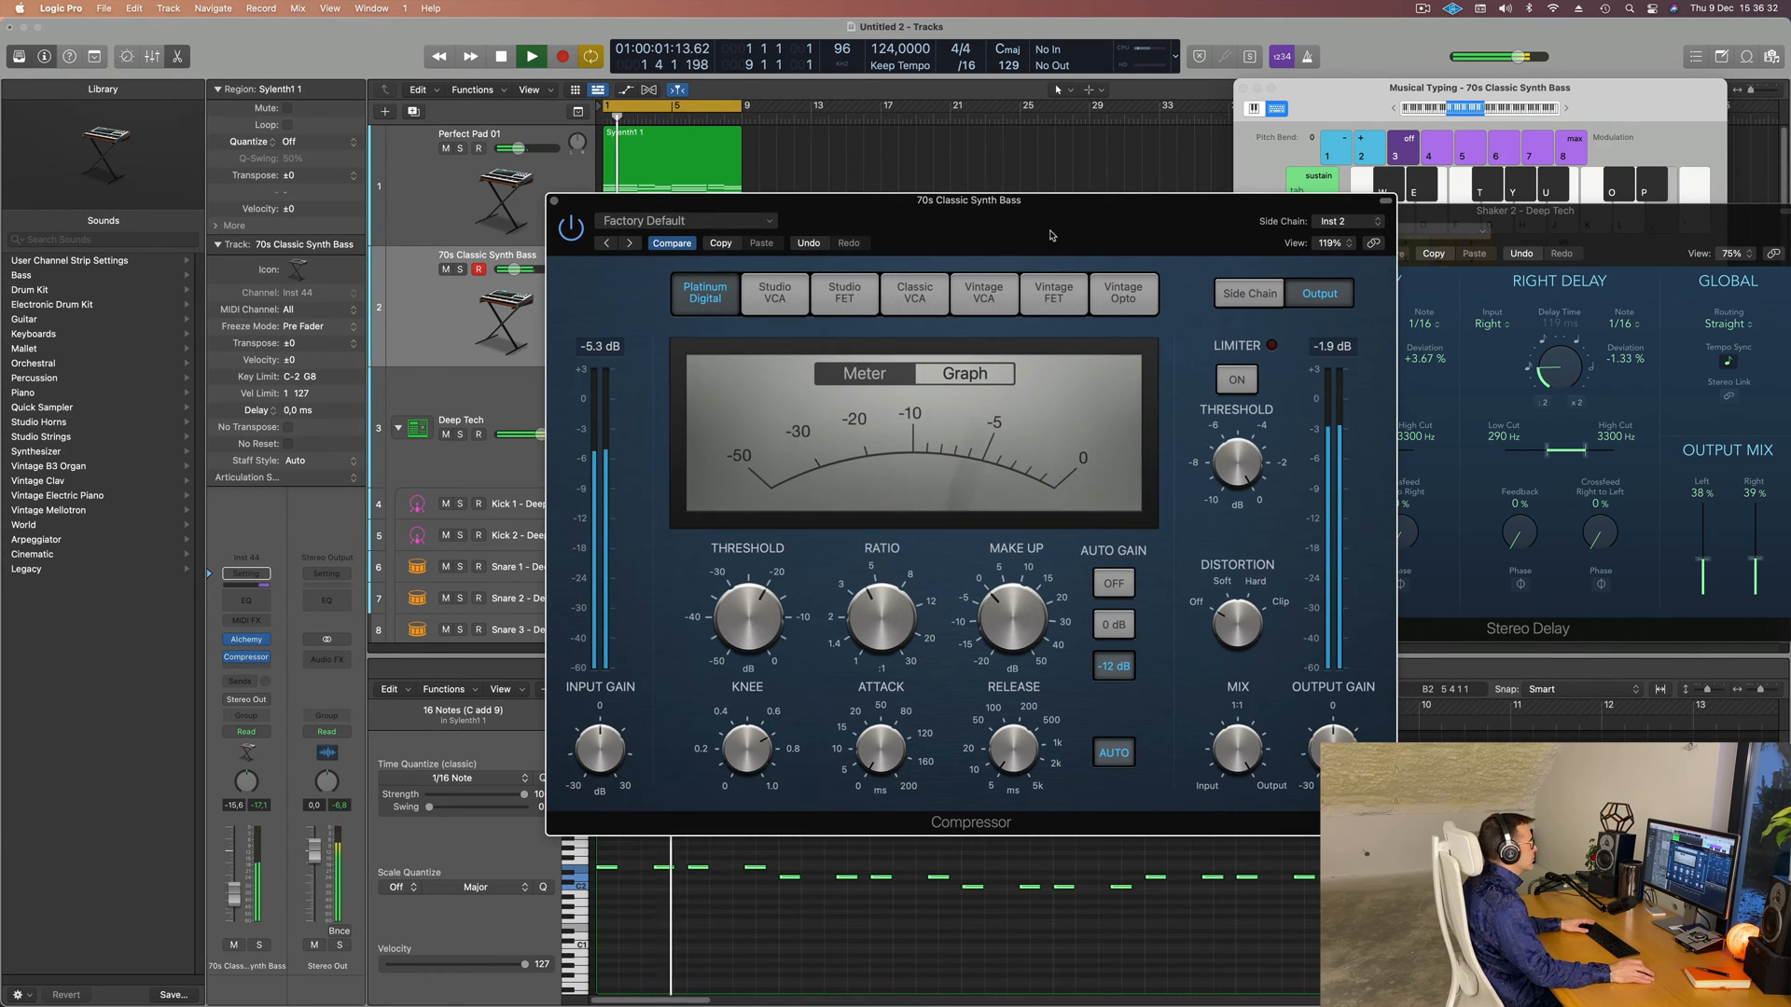
left_click_drag(577, 210, 487, 218)
left_click(477, 210)
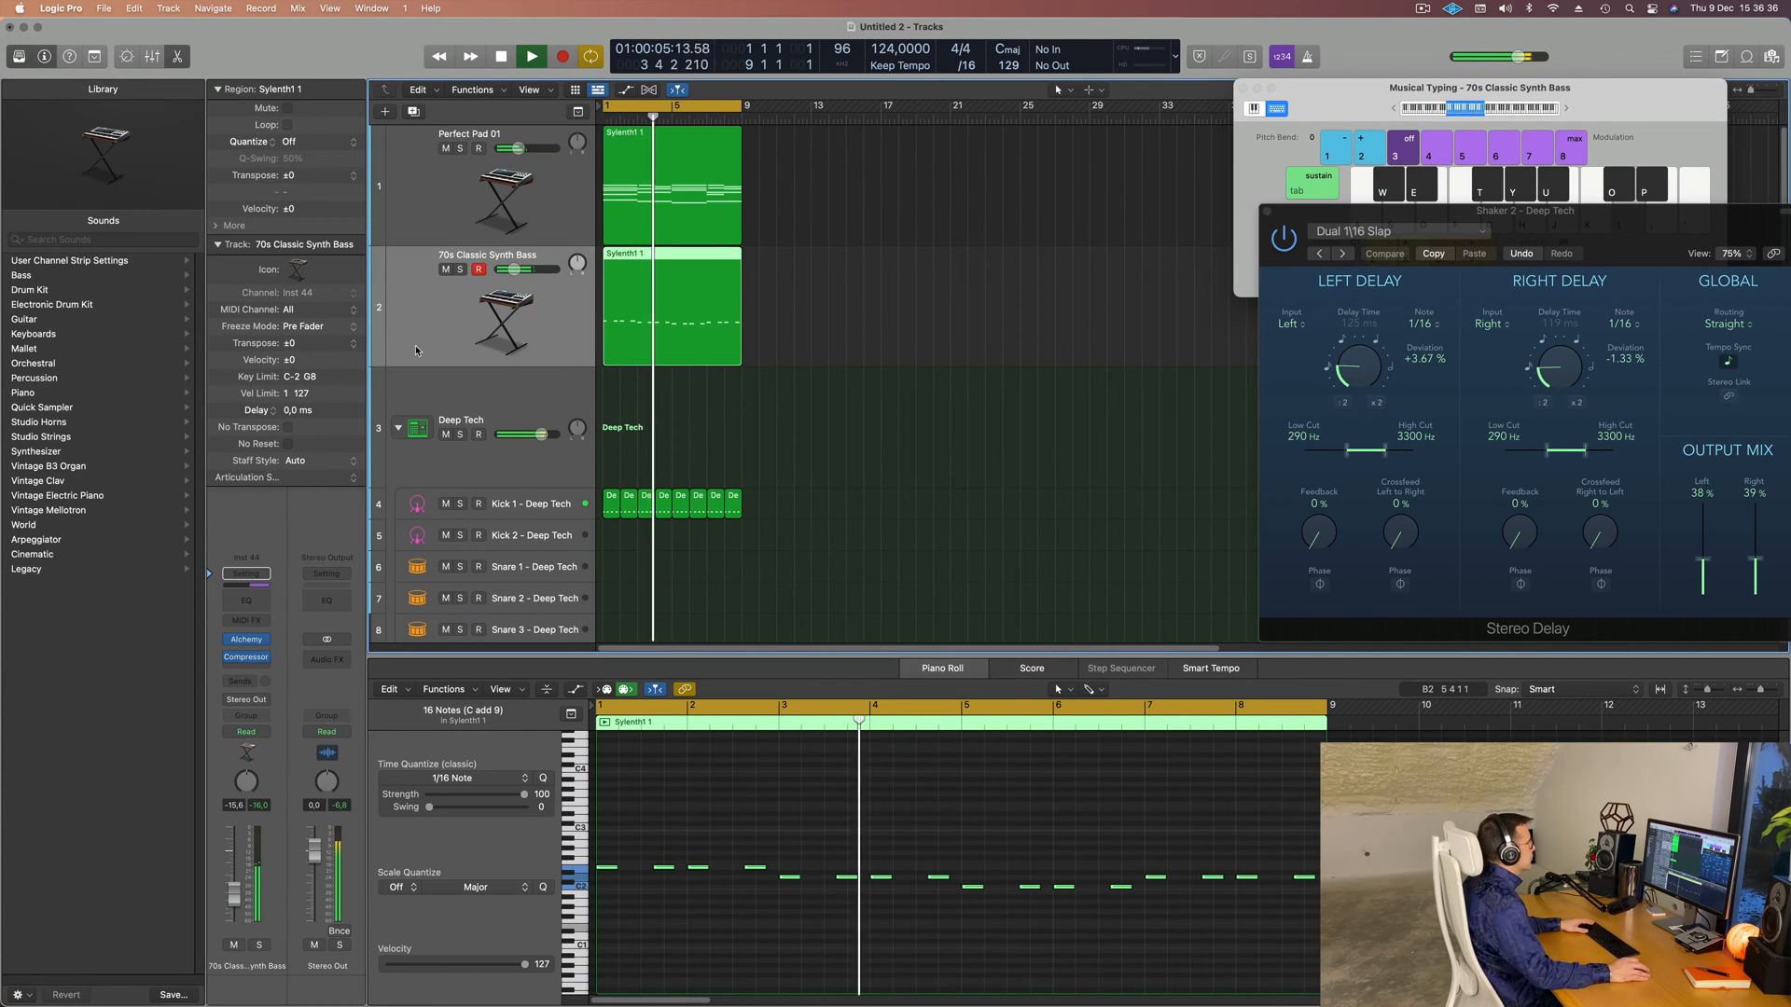
- Duplicate the Perfect Pad 01 track and copy its eight-bar chord region onto the new track
scroll(917, 472, "down", 2)
scroll(915, 474, "up", 2)
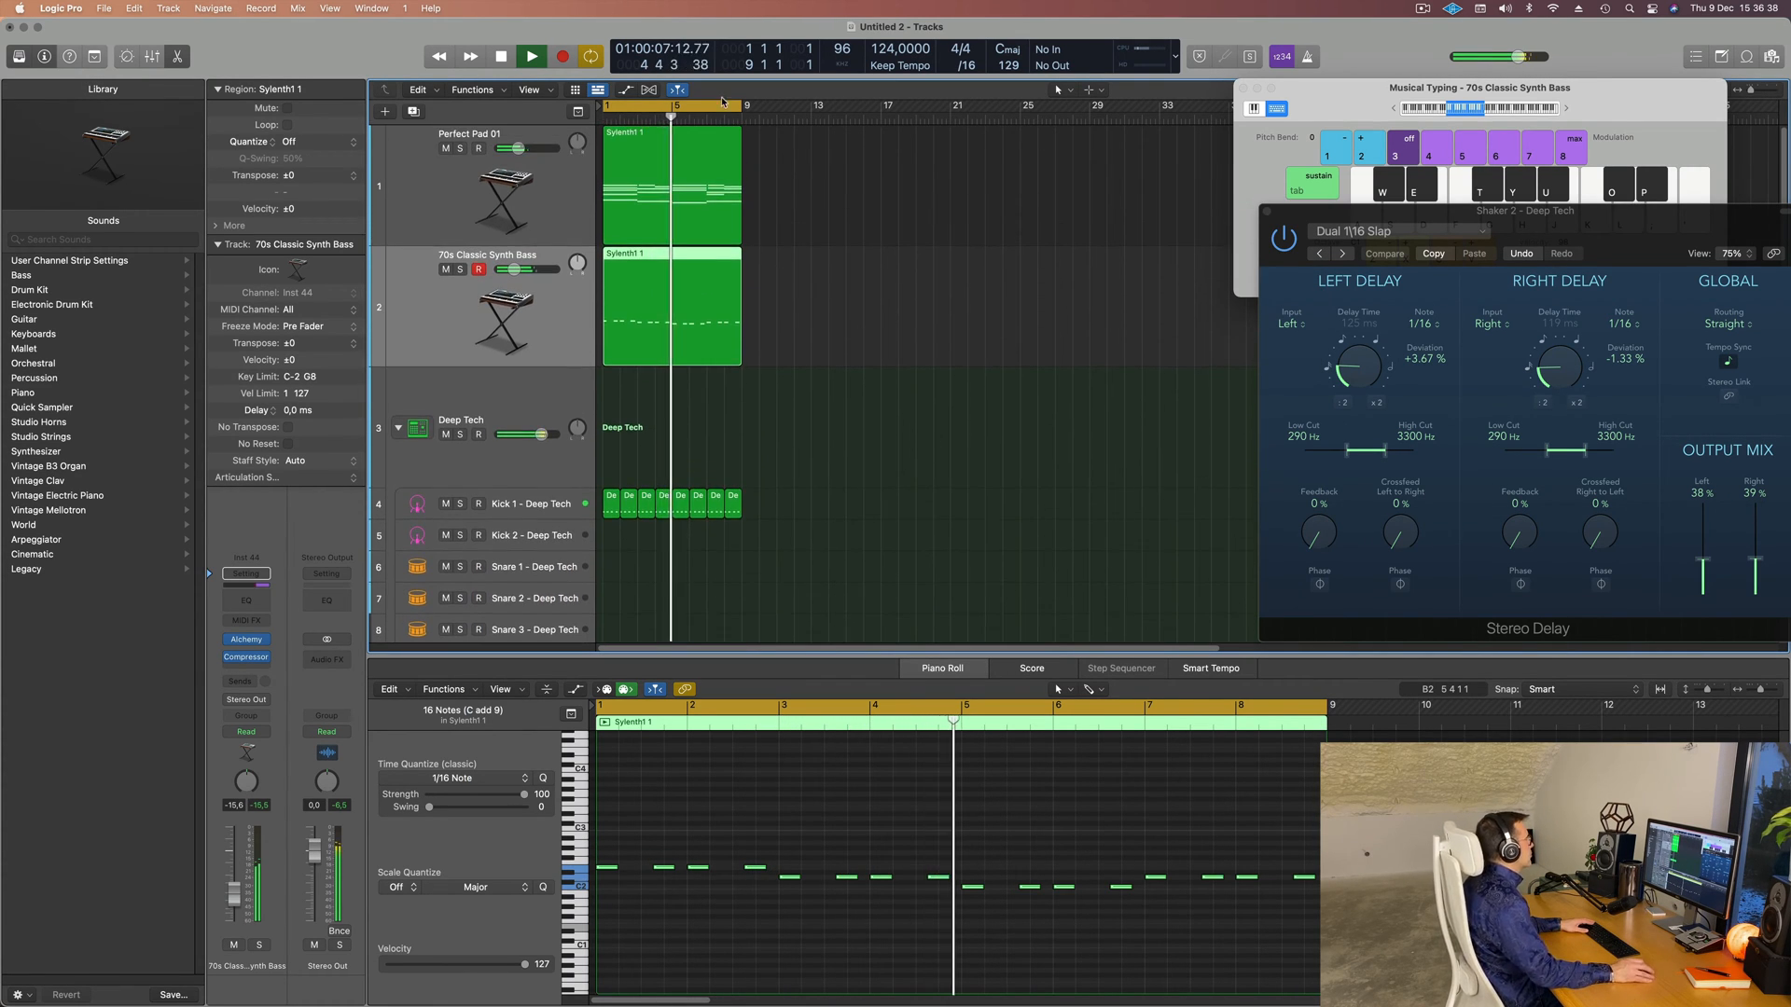
left_click(419, 140)
key("super+d")
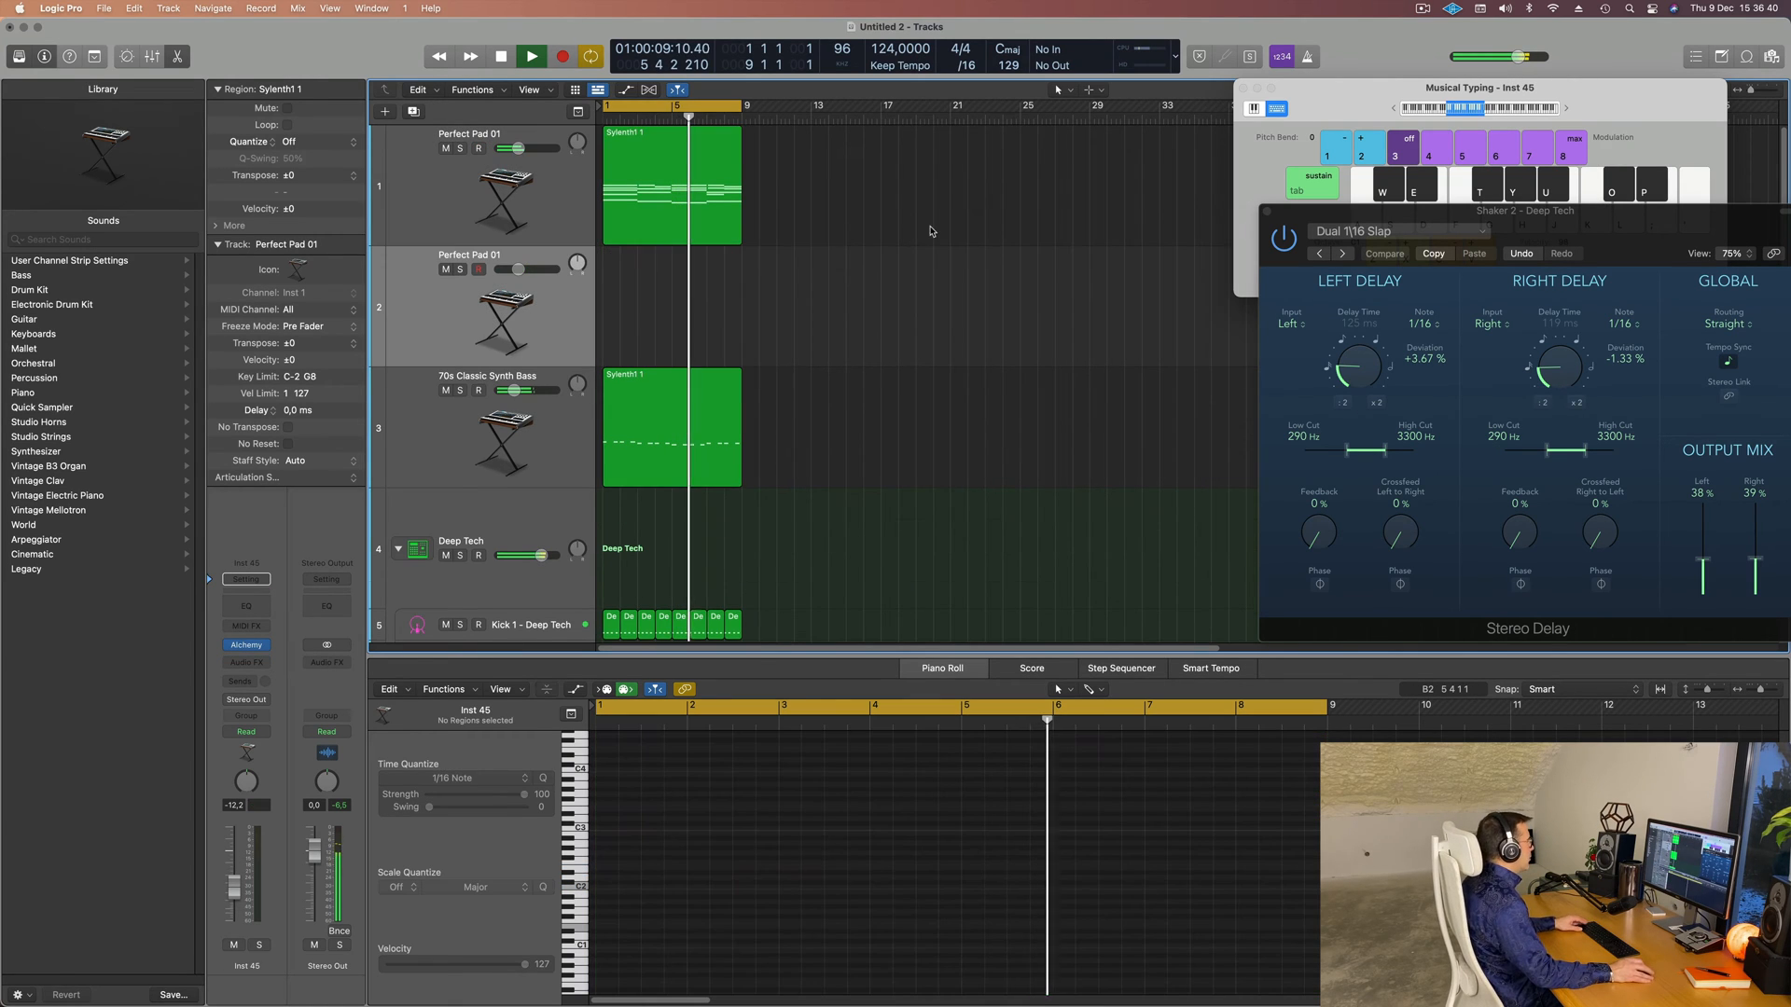
left_click_drag(657, 182, 658, 286)
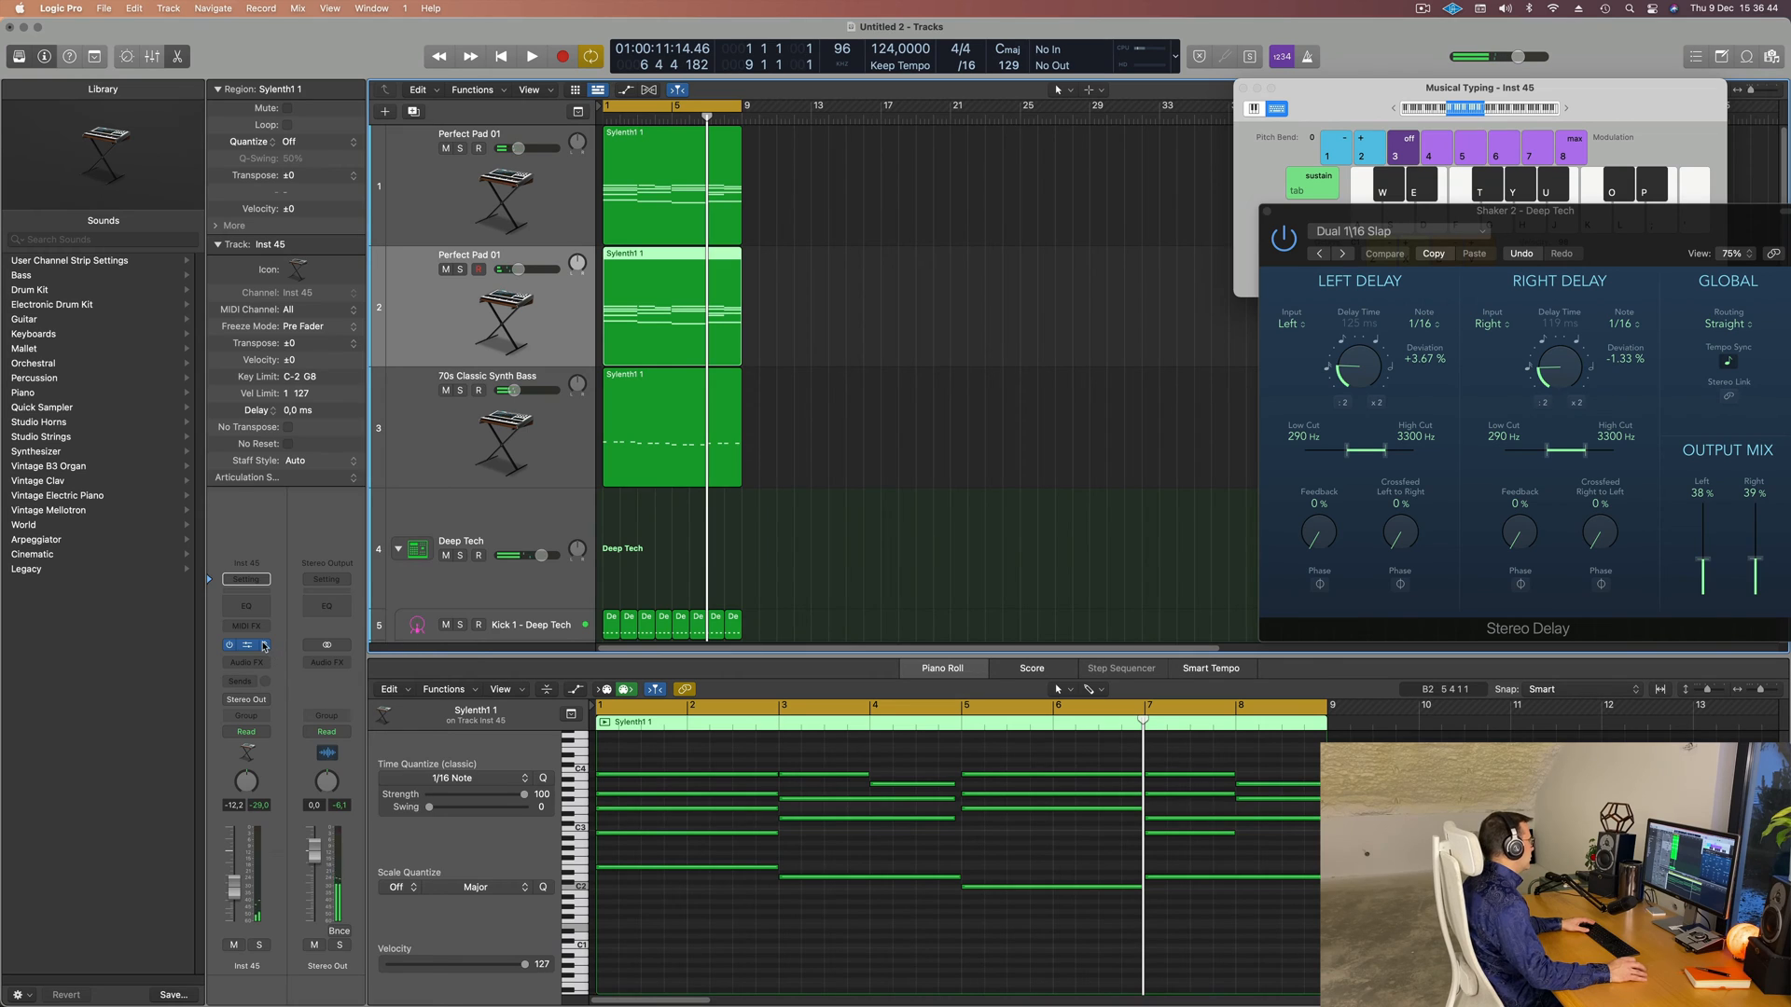
- Replace Alchemy with Retro Synth as the instrument on the duplicated pad track
left_click(264, 646)
mouse_move(362, 735)
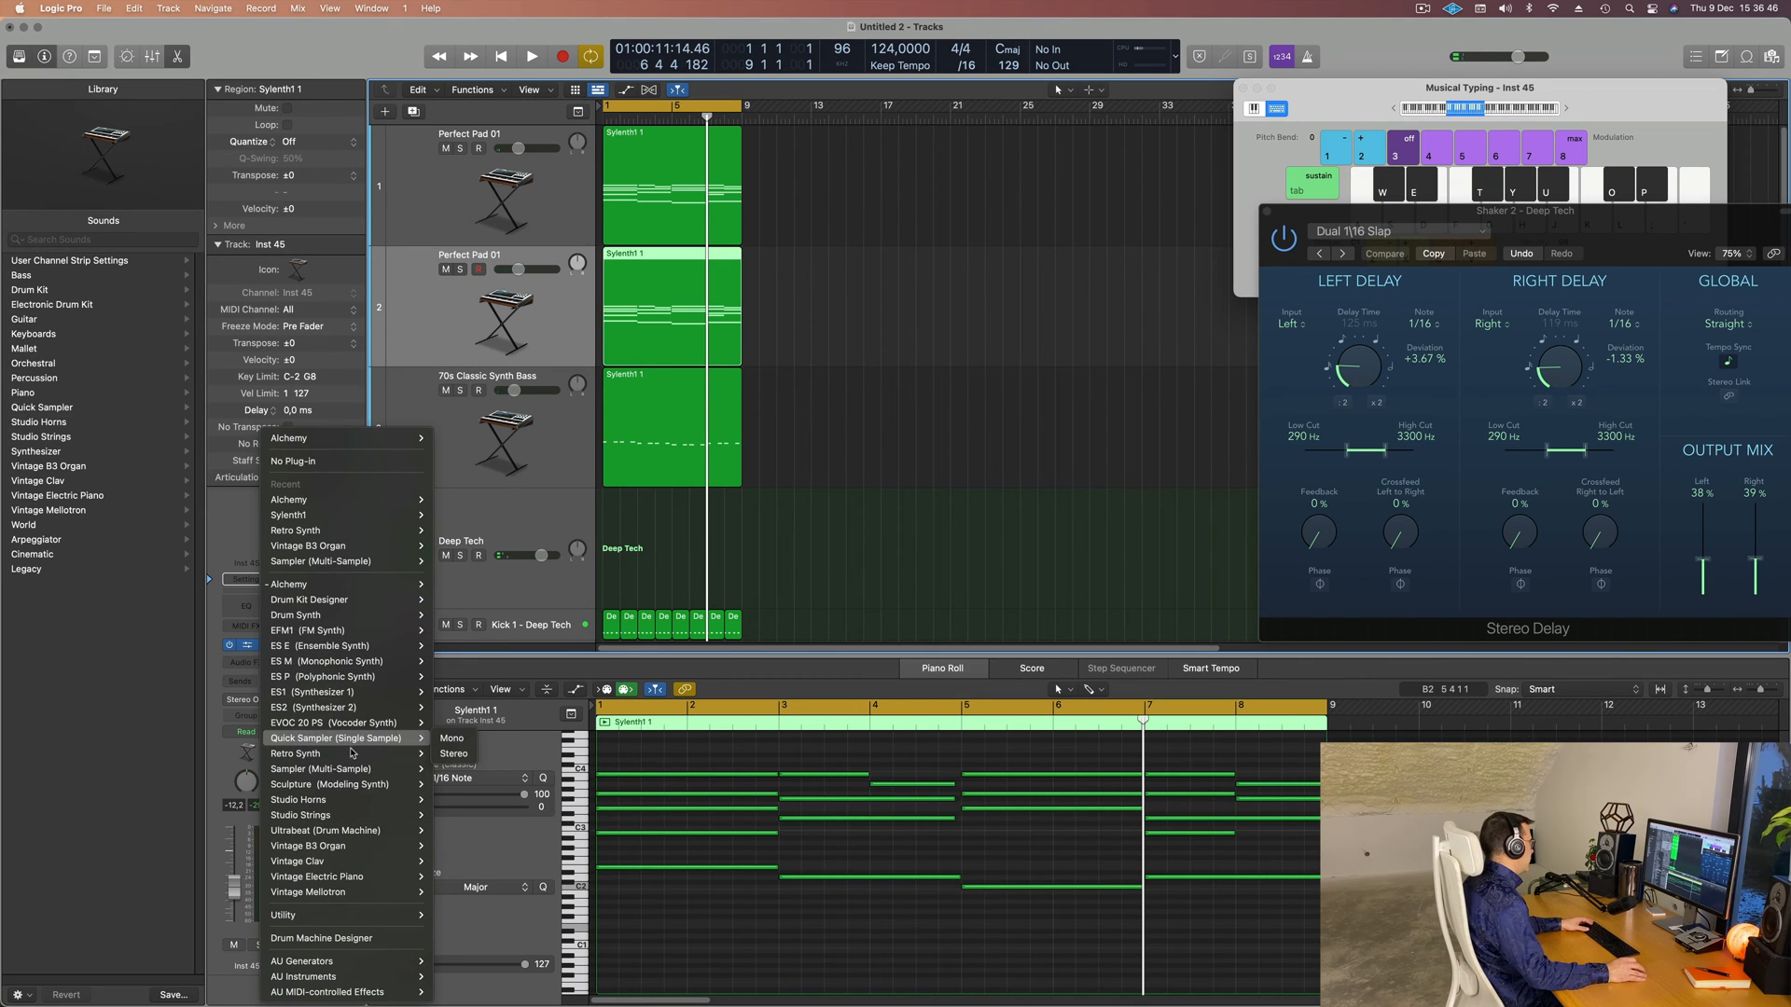
left_click(899, 432)
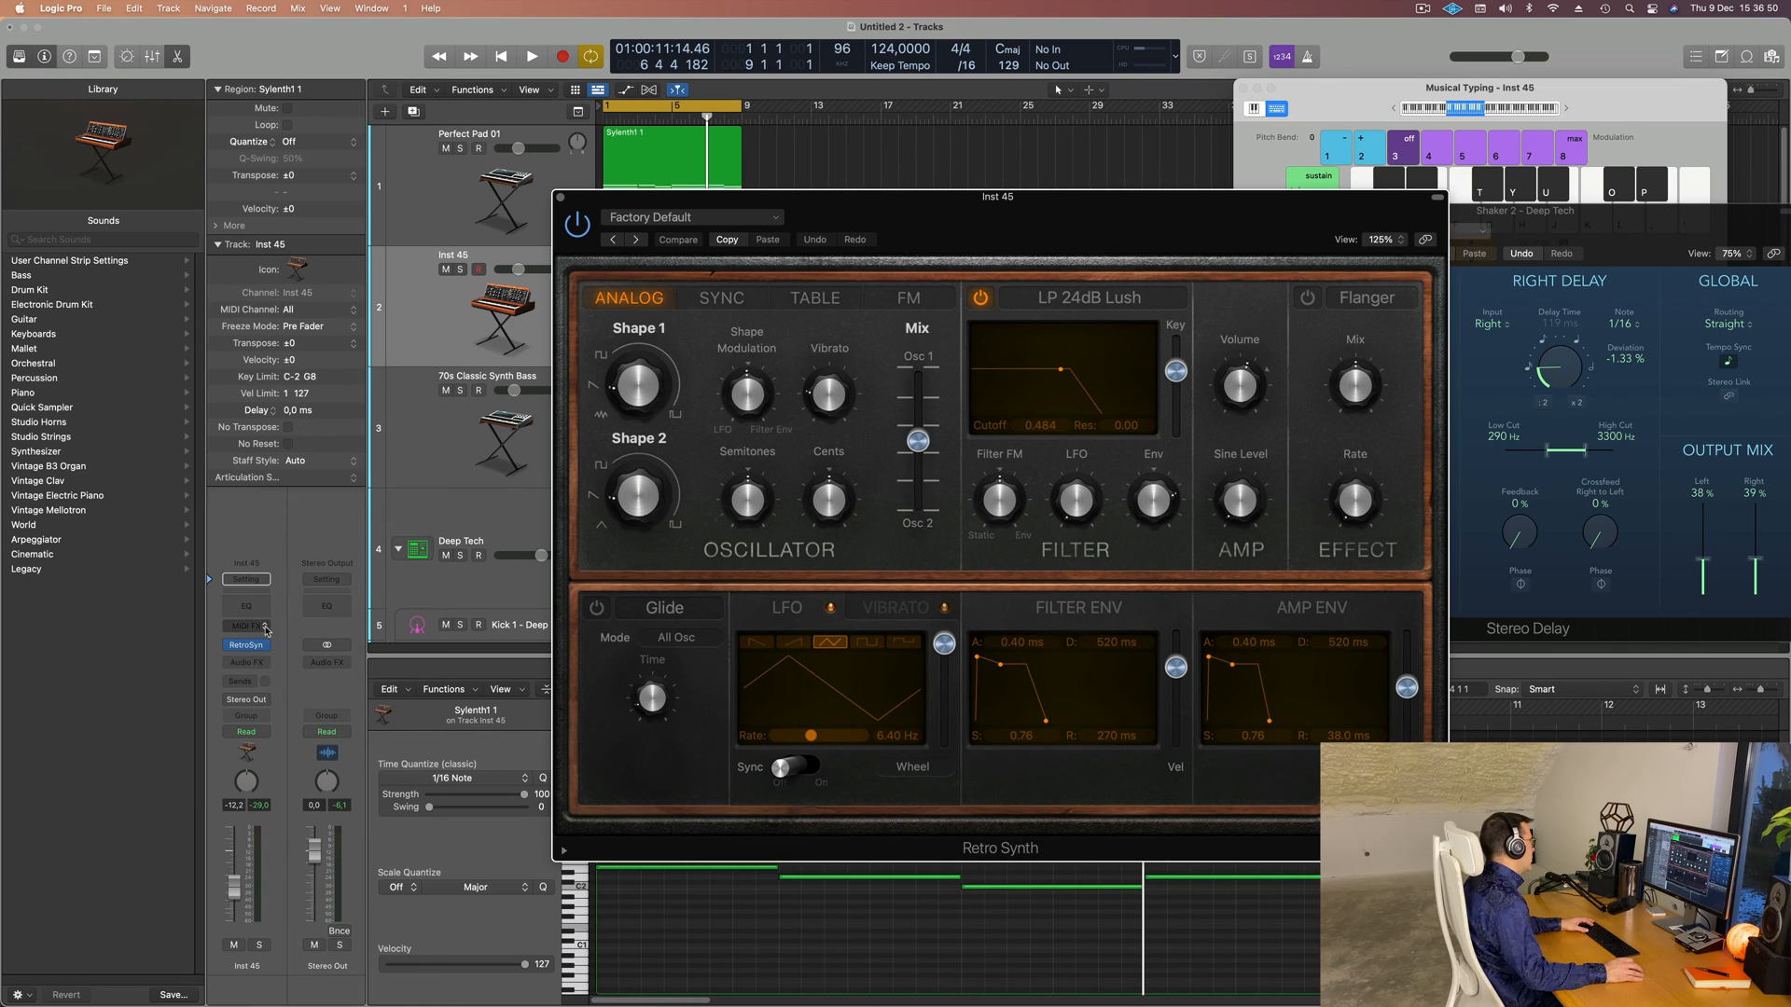
- Insert an Arpeggiator MIDI effect on the Retro Synth track and close its window
left_click(265, 627)
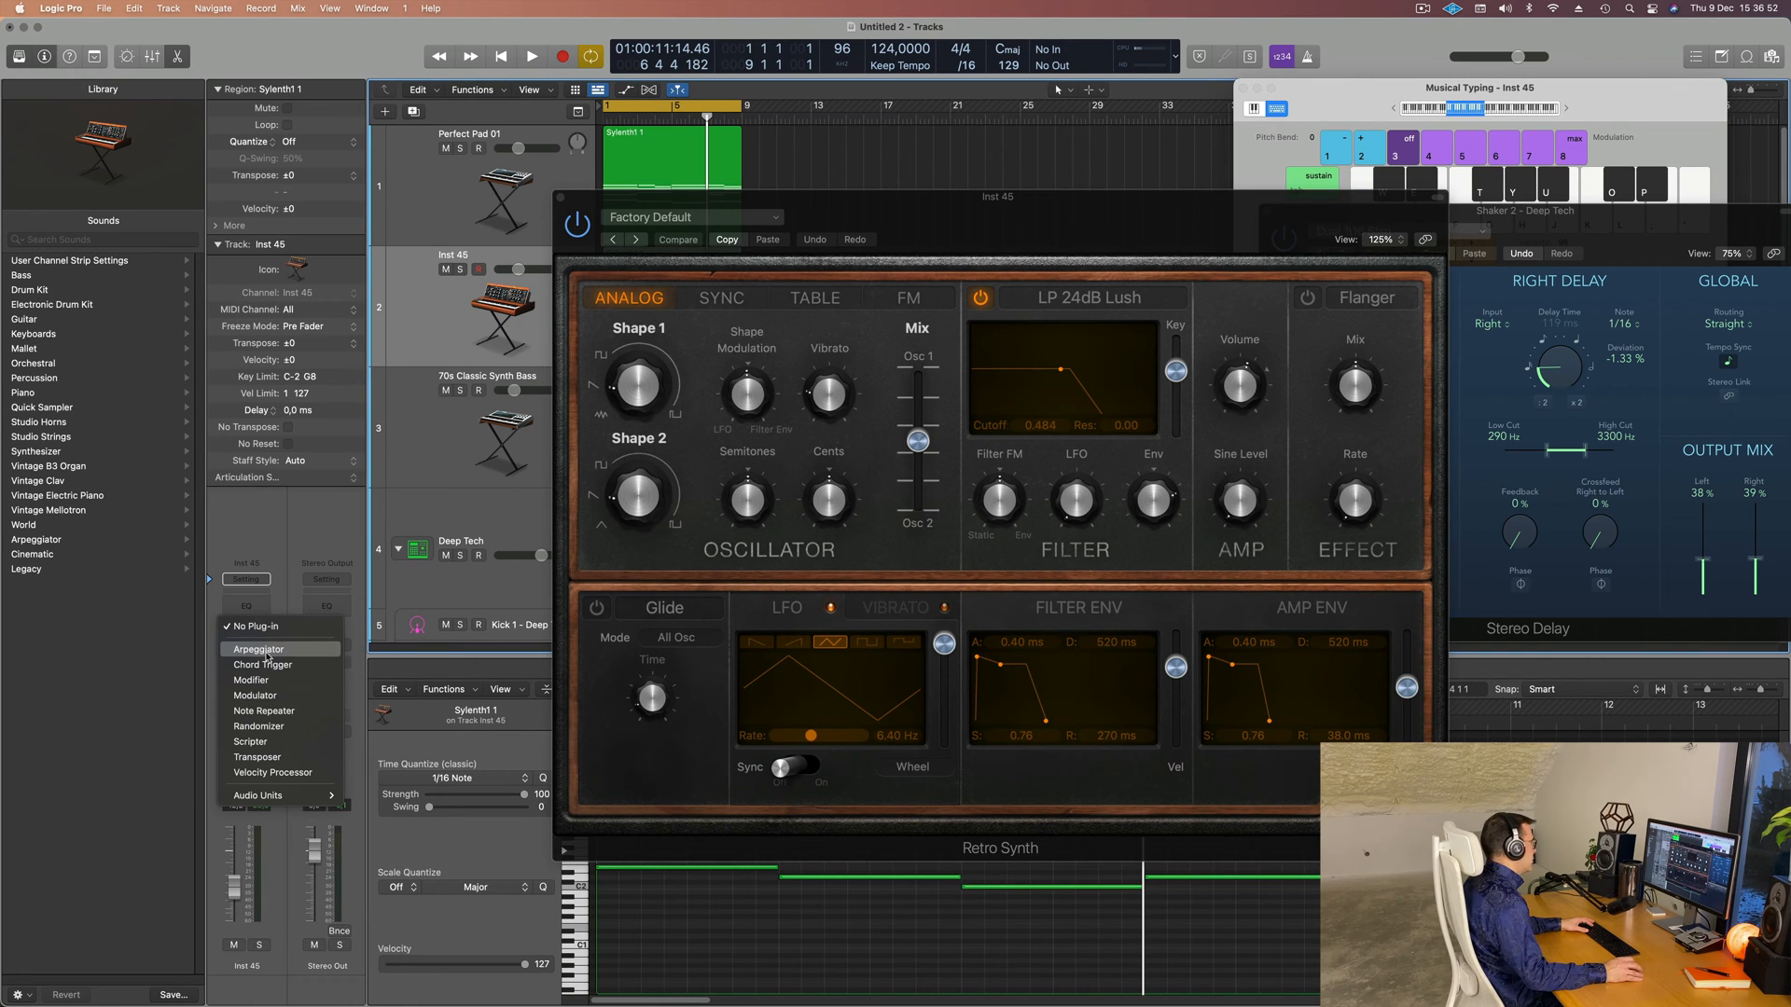
left_click(267, 650)
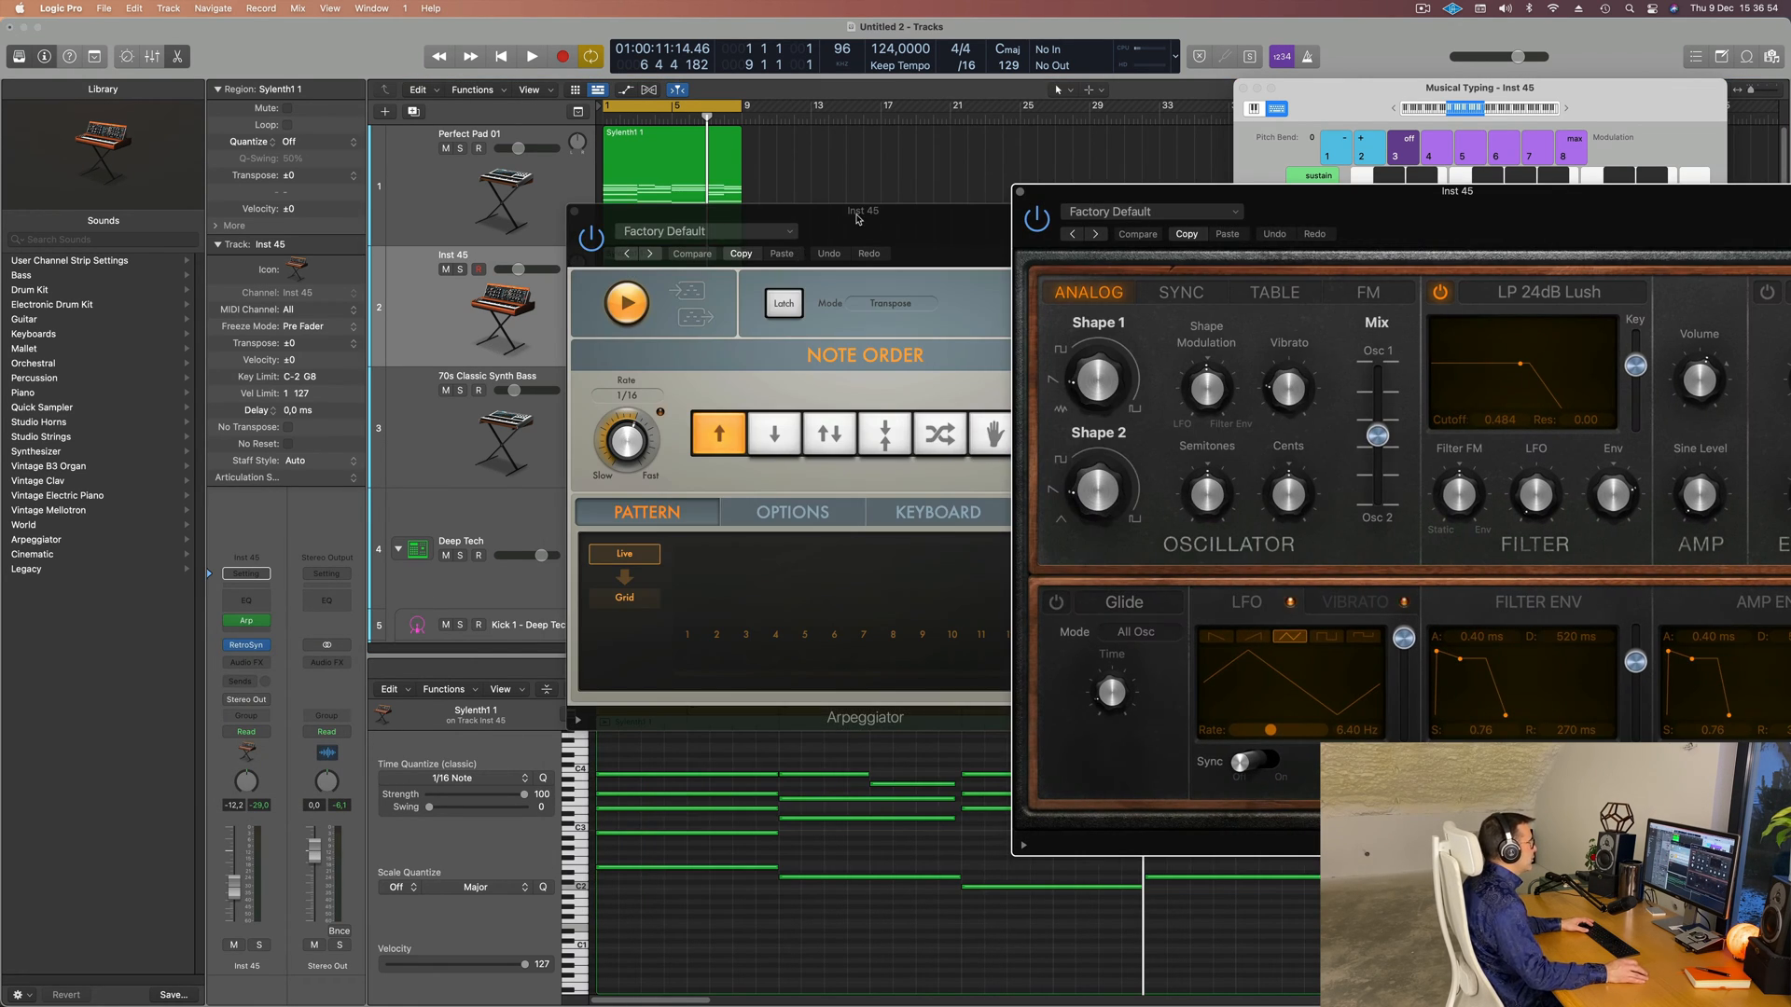
left_click(994, 244)
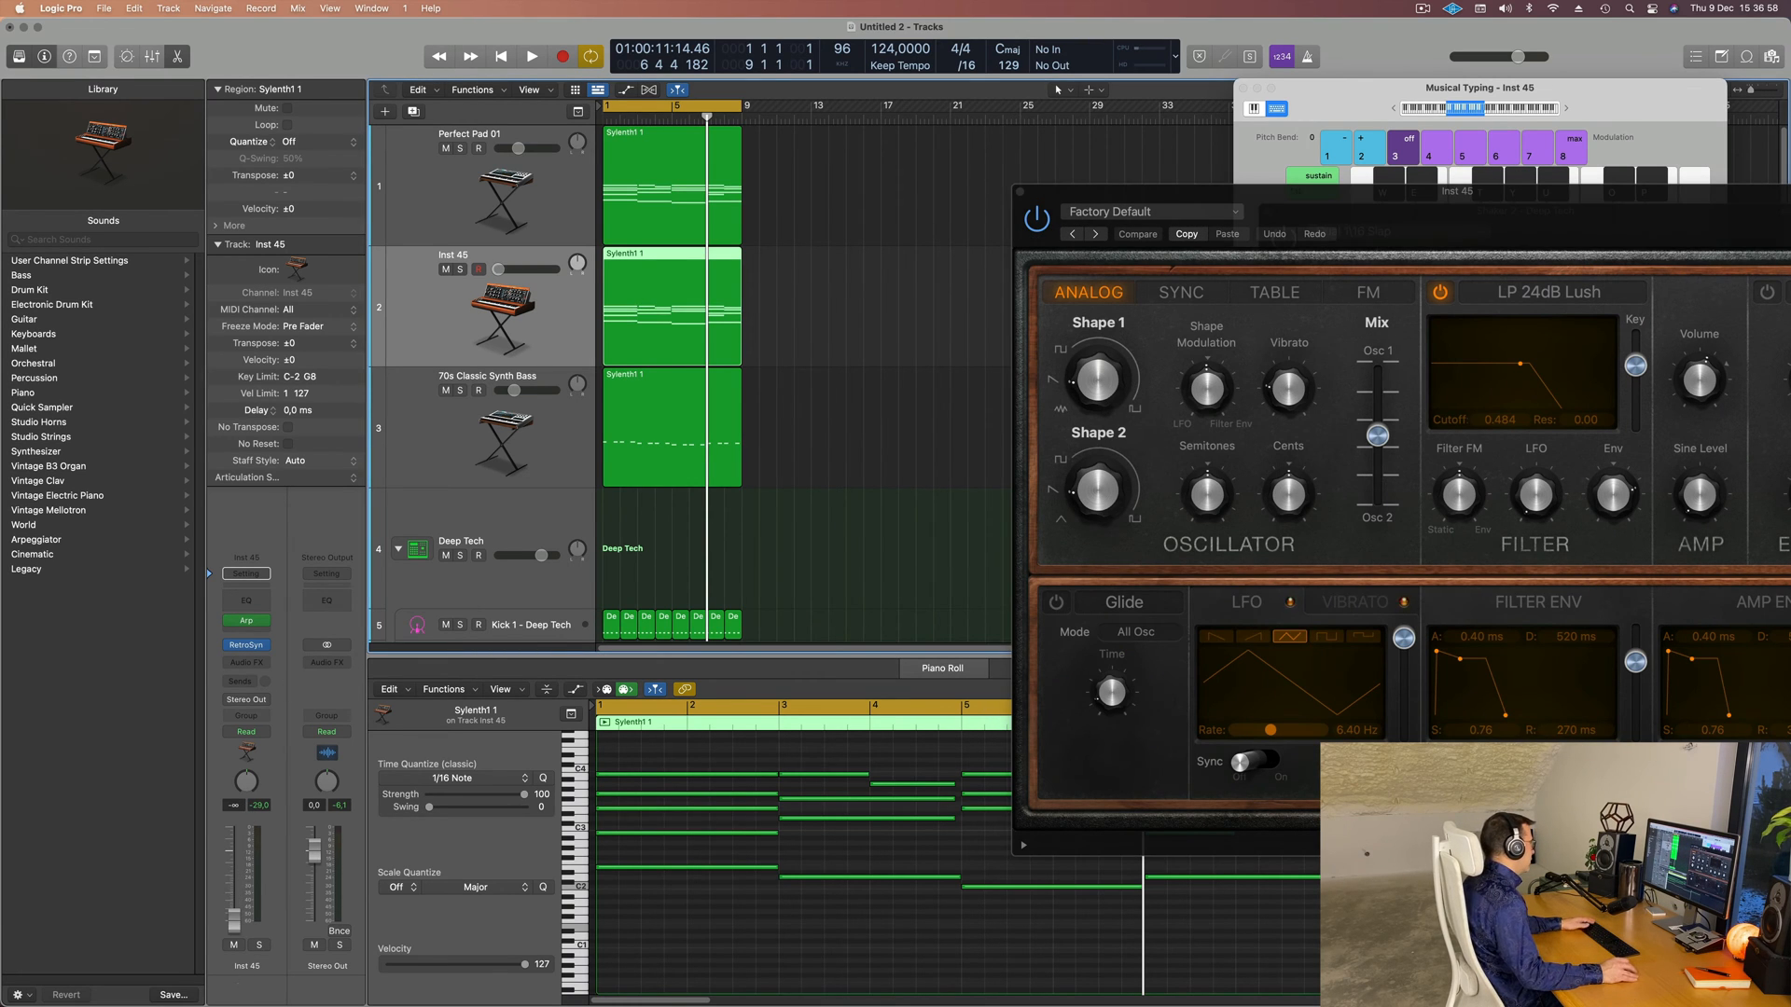
- Play the loop and load Retro Synth's Calming Bells preset from the Synth Keyboards category
key("space")
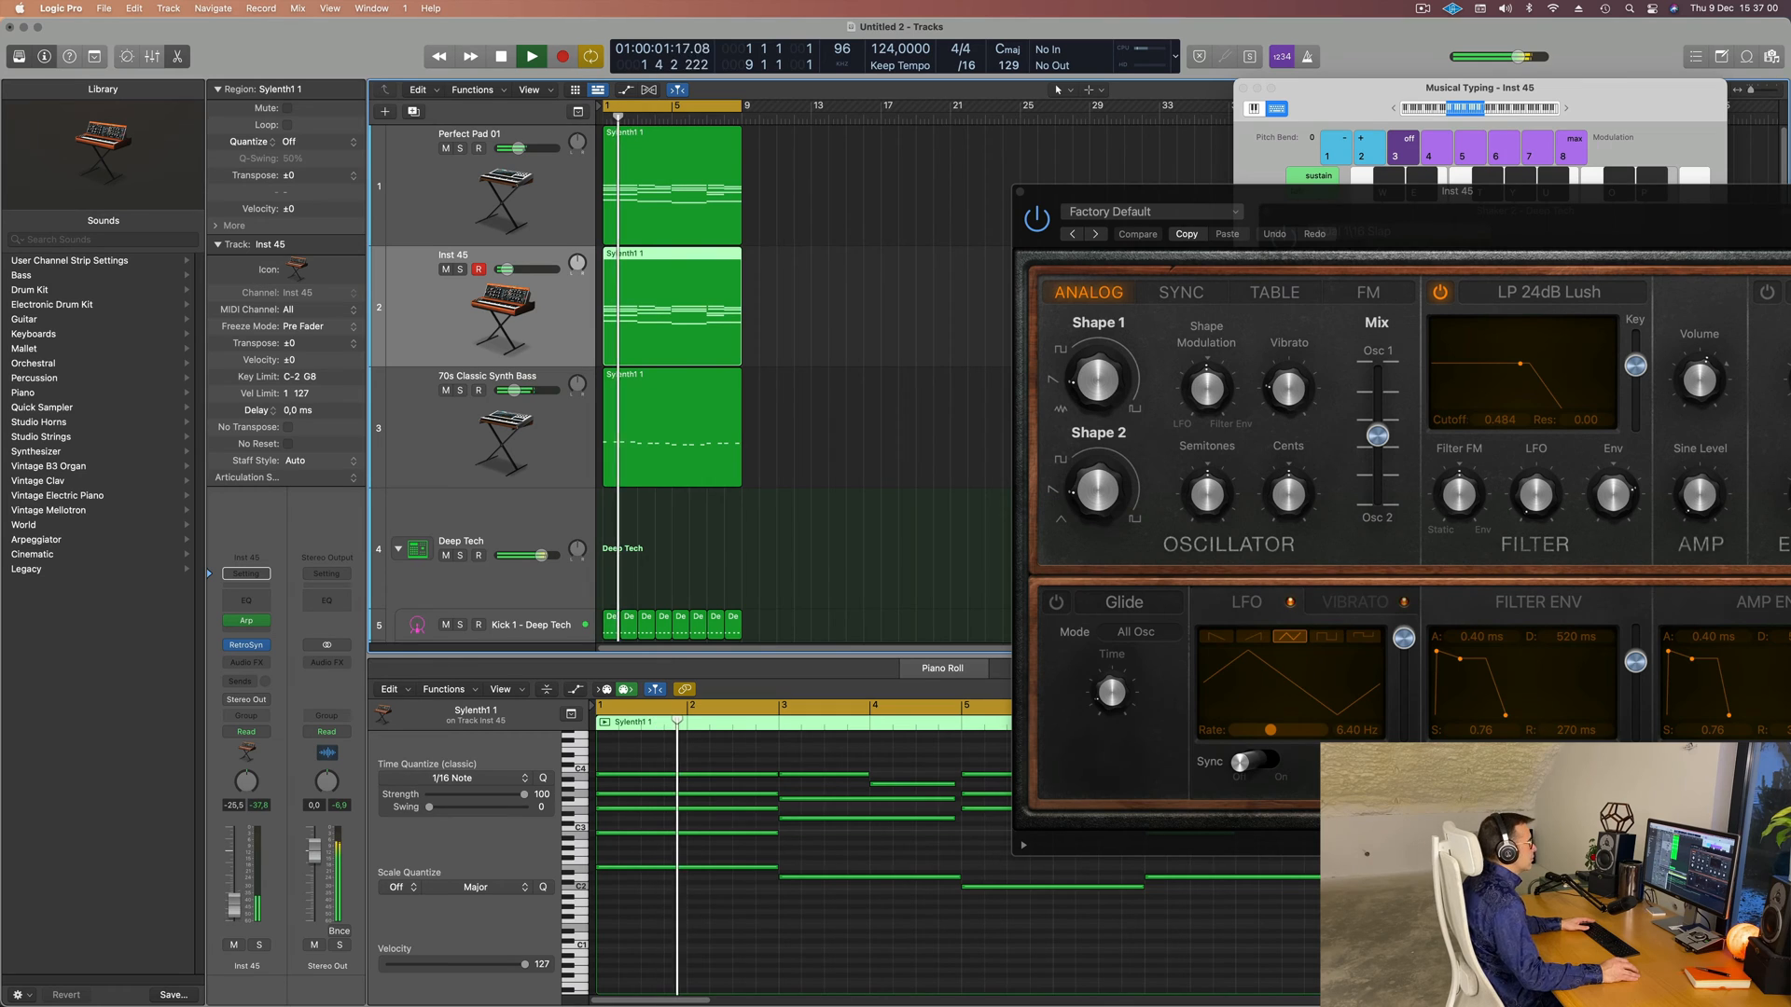
left_click_drag(1552, 202, 1027, 202)
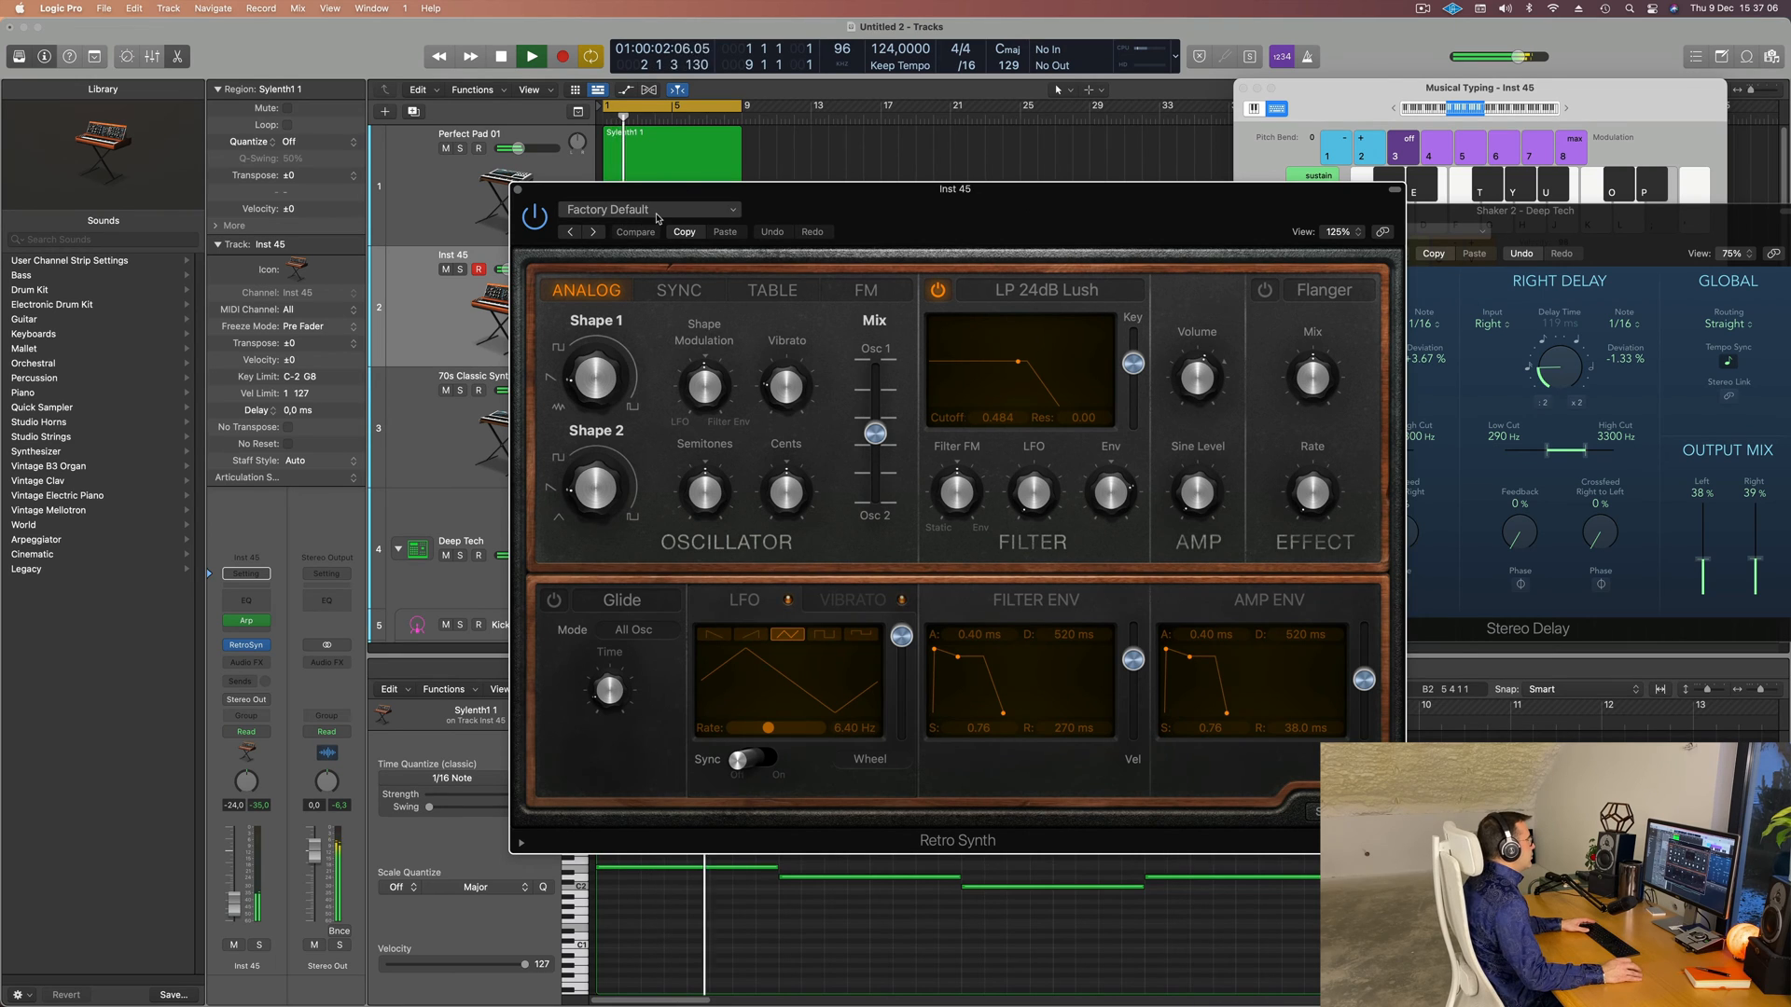
left_click(613, 220)
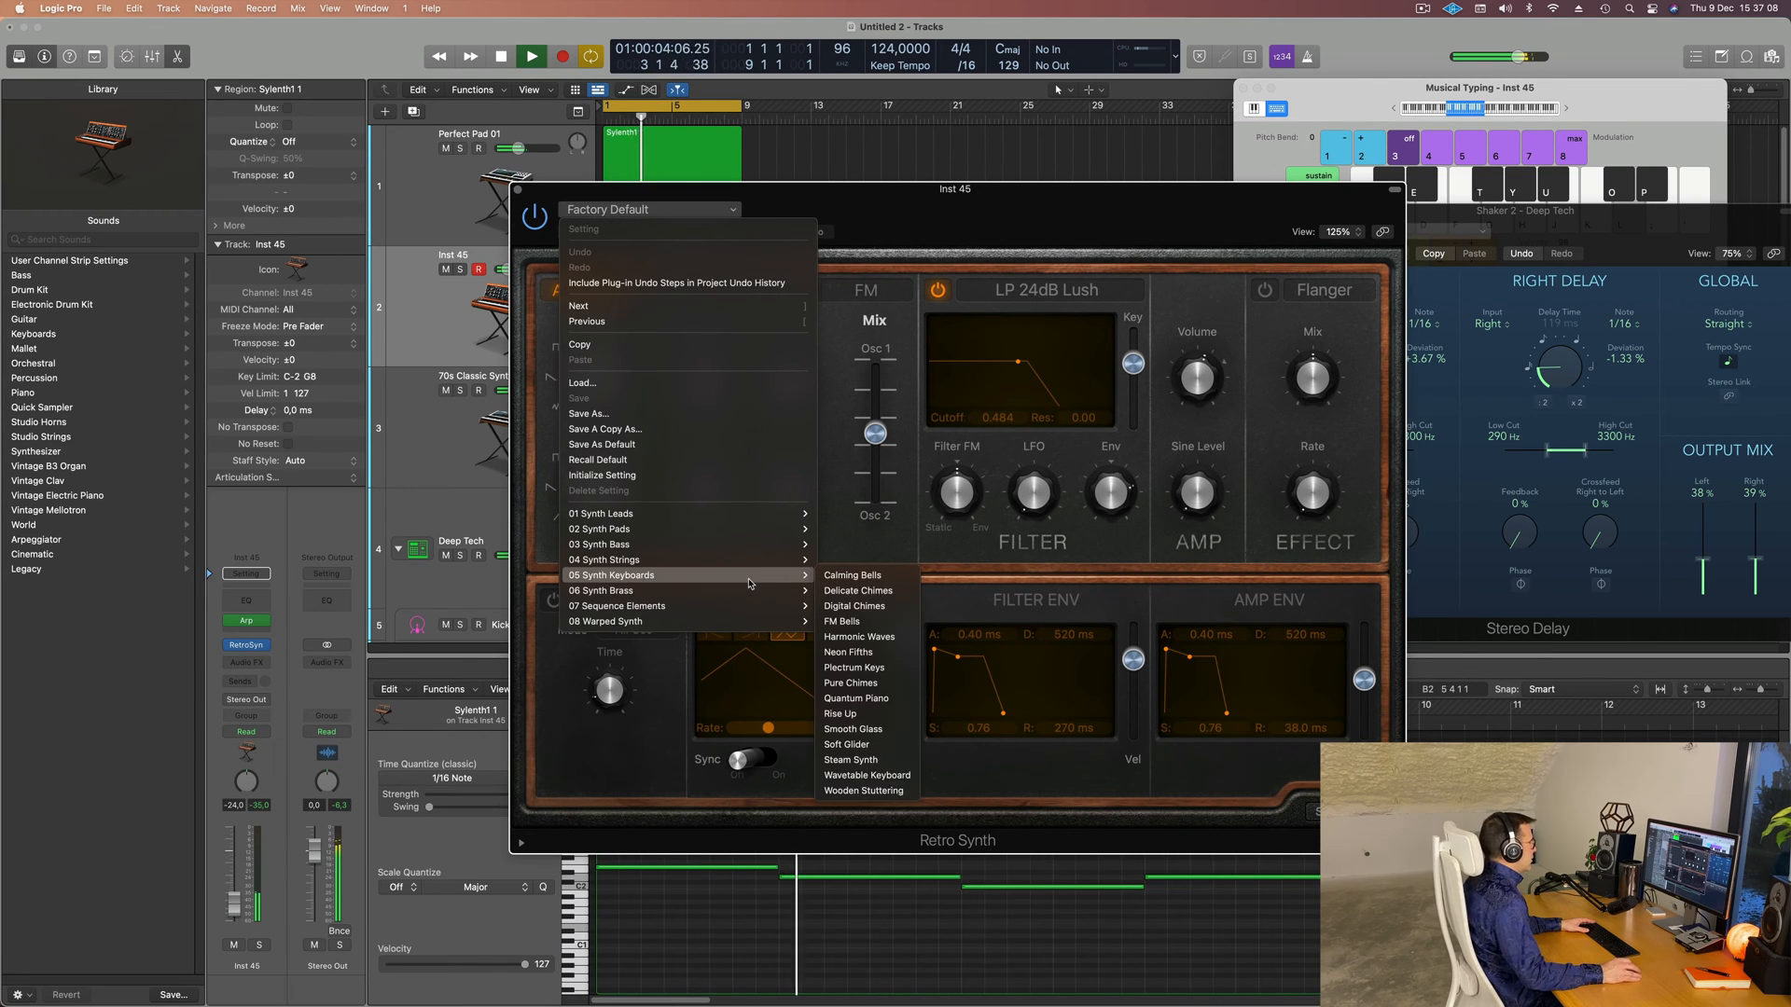
mouse_move(756, 561)
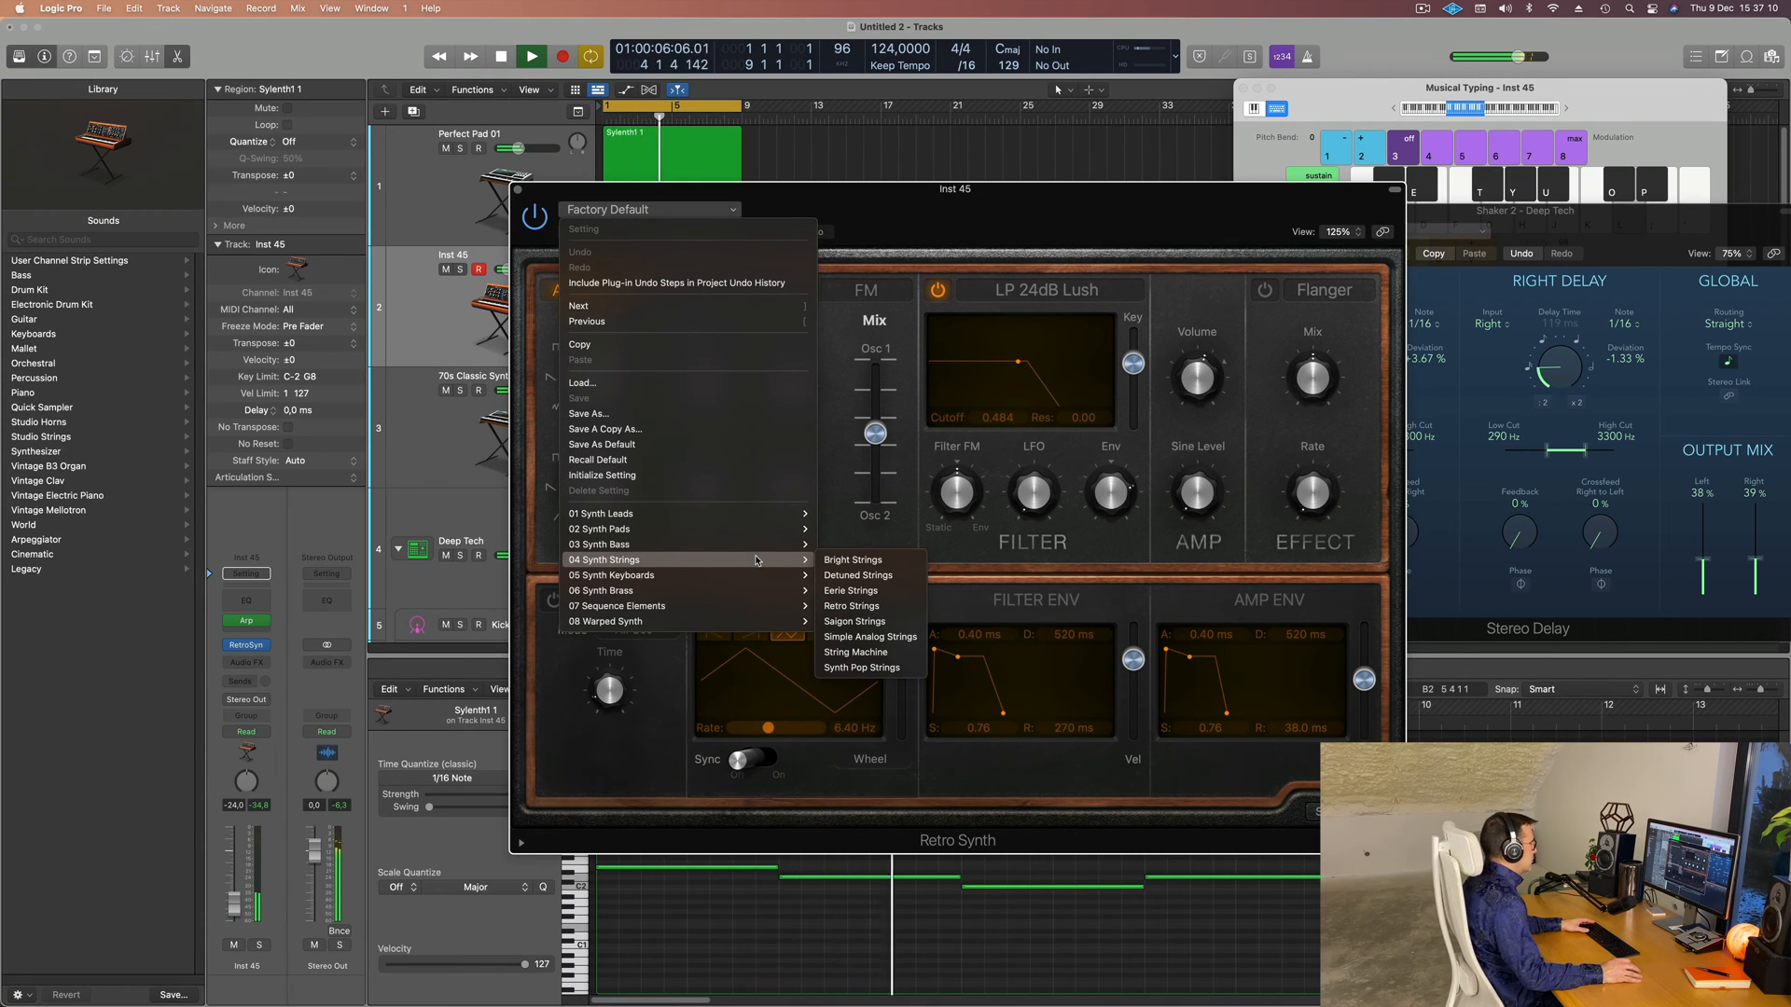
left_click(940, 191)
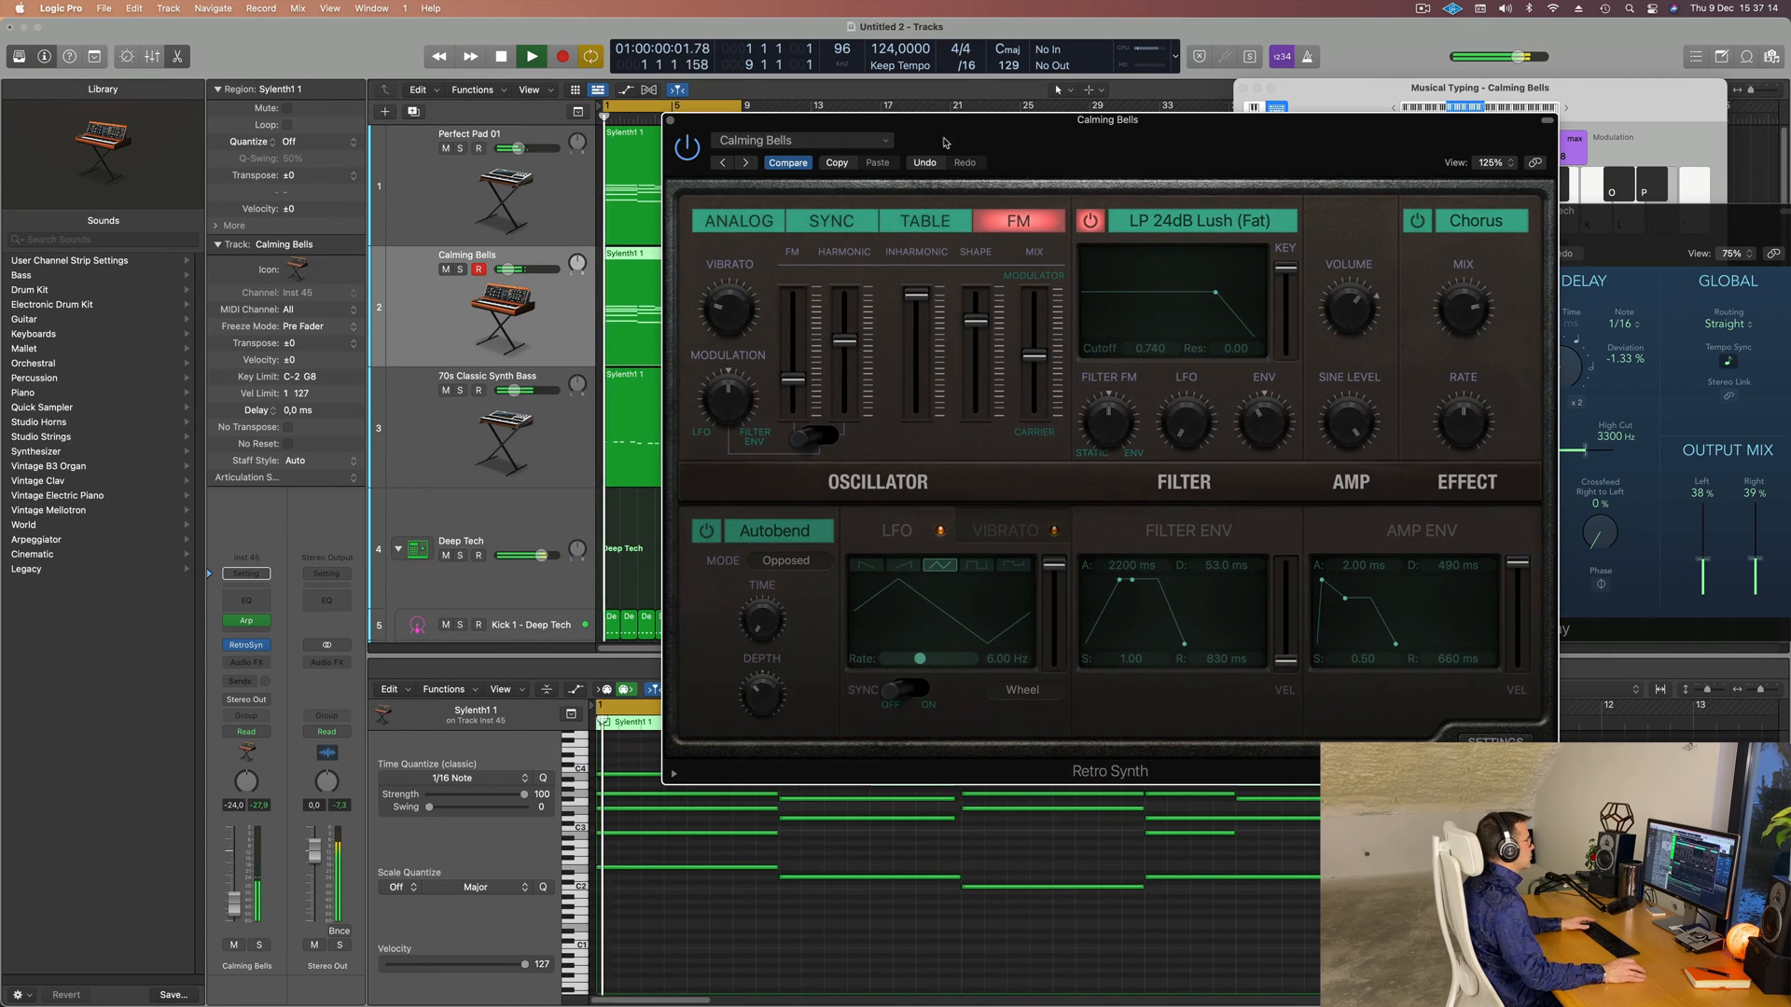
- Switch Retro Synth to the Delicate Chimes preset, try its Sync oscillator and return to Table
left_click(745, 164)
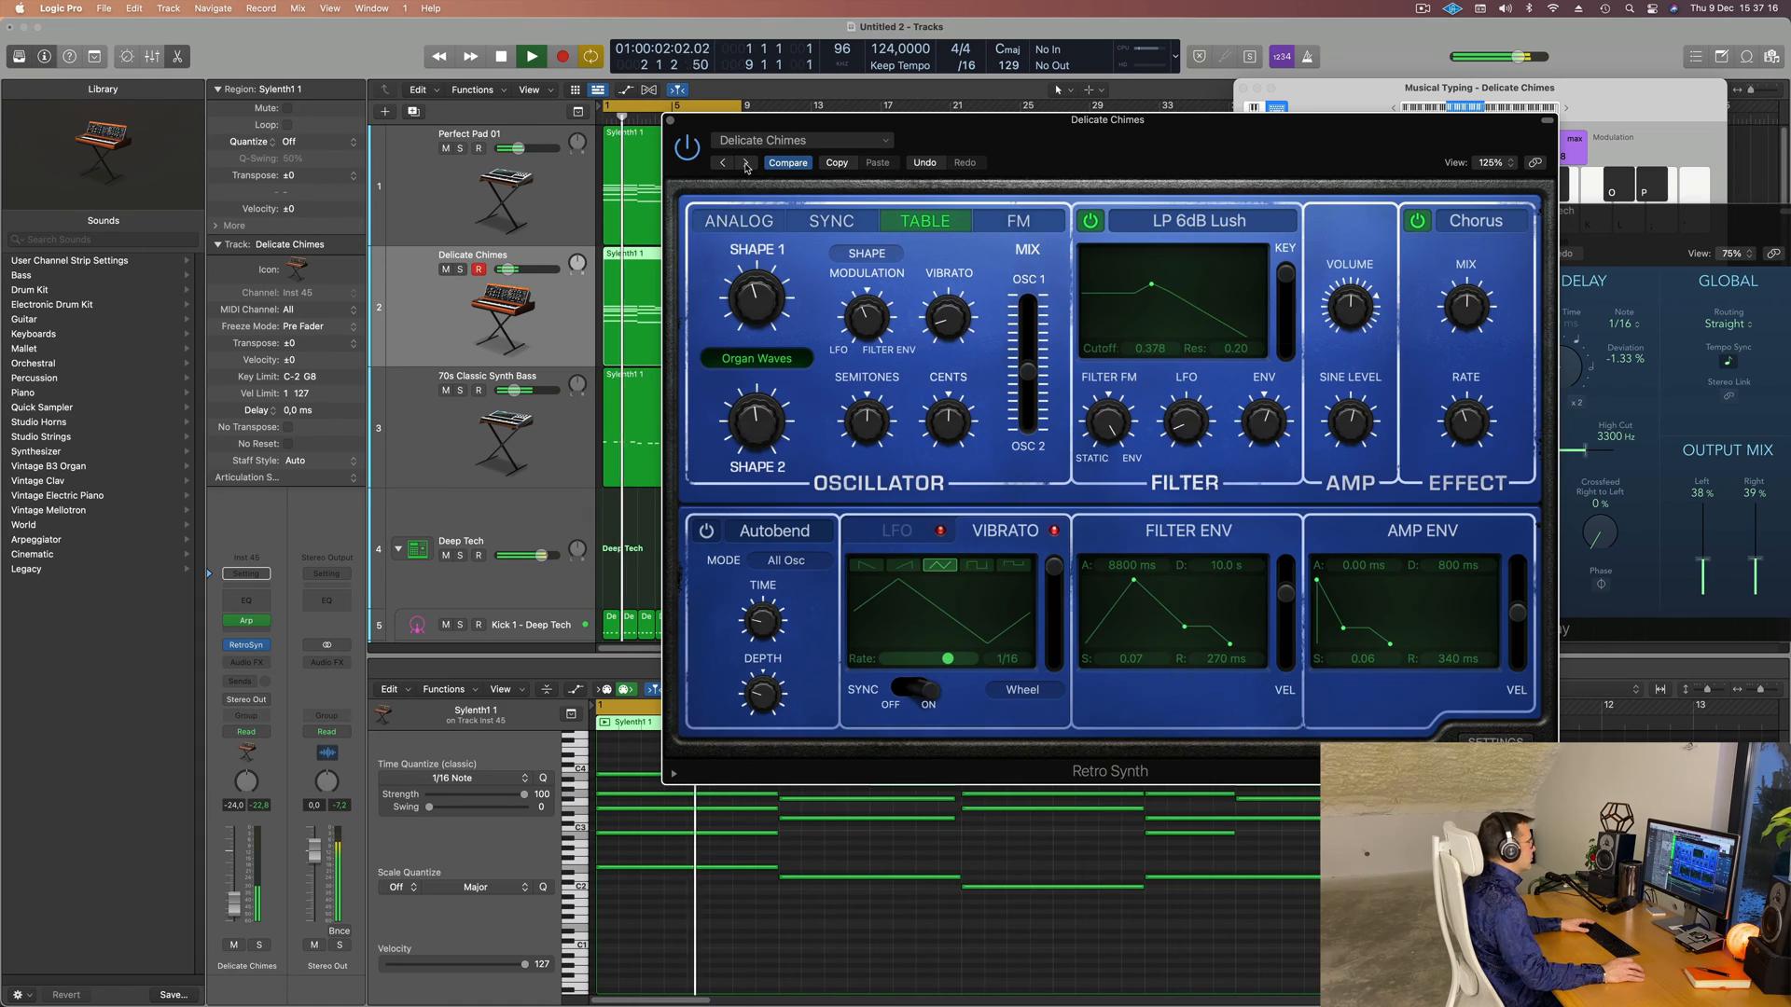
left_click_drag(1075, 148, 959, 234)
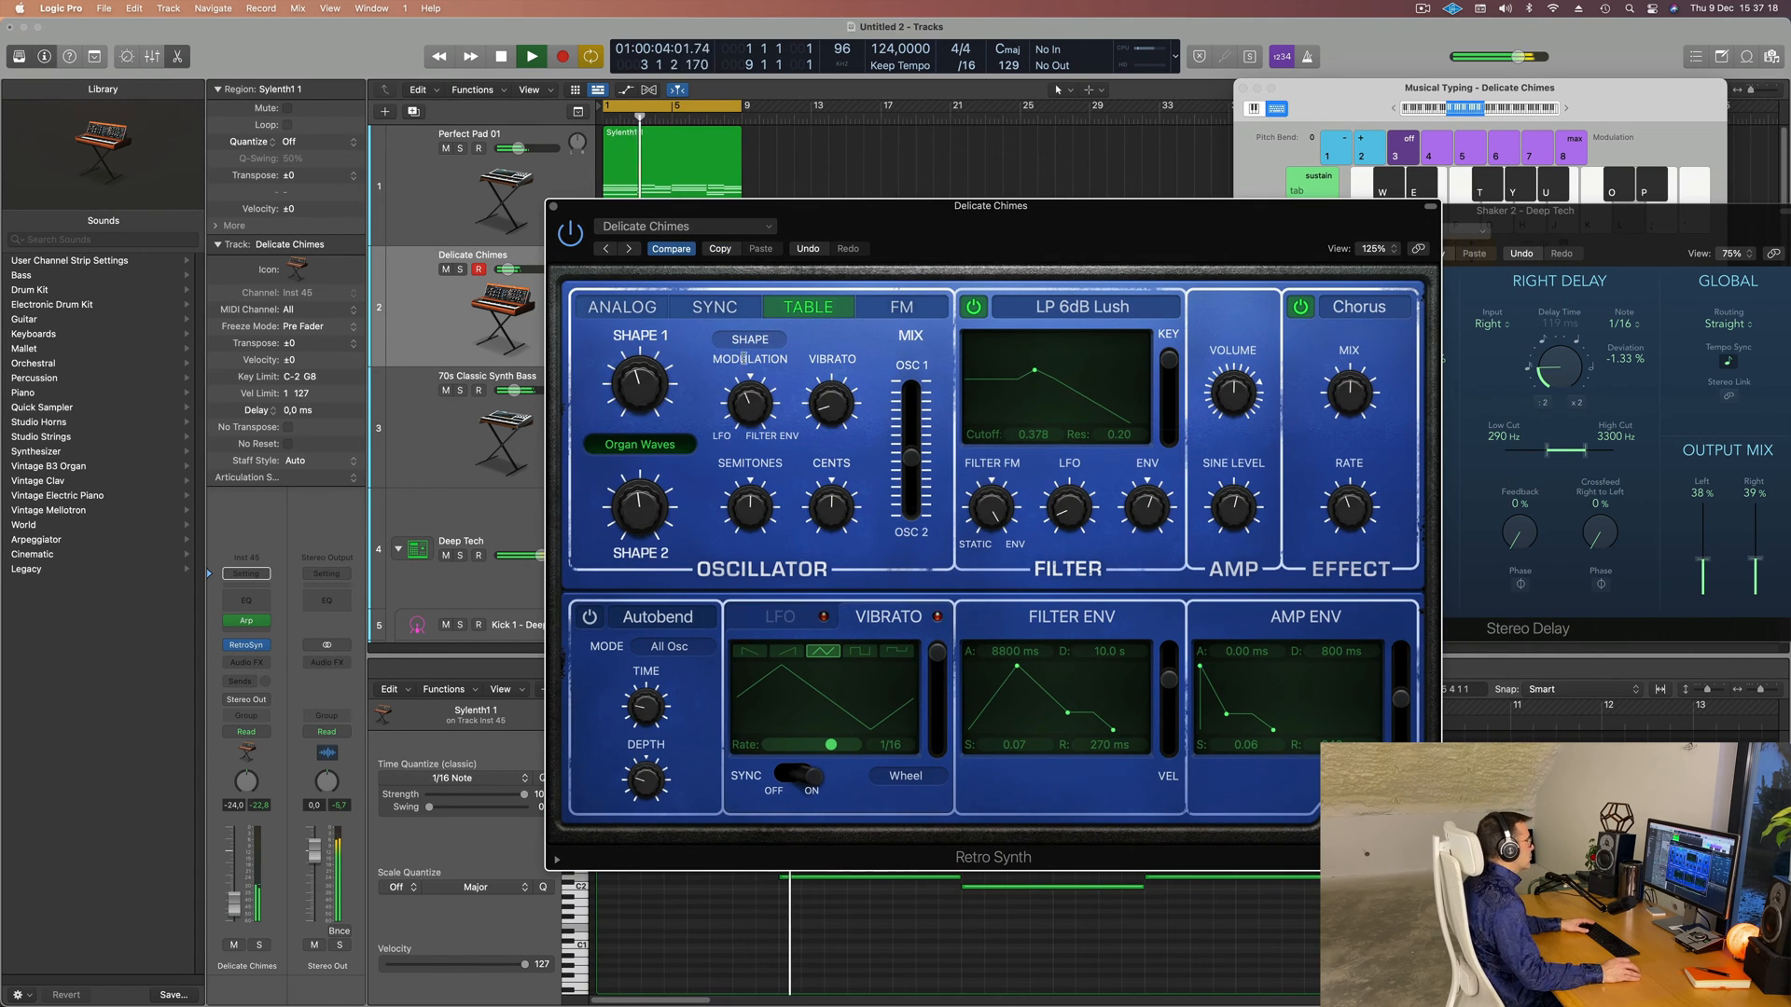
left_click(705, 307)
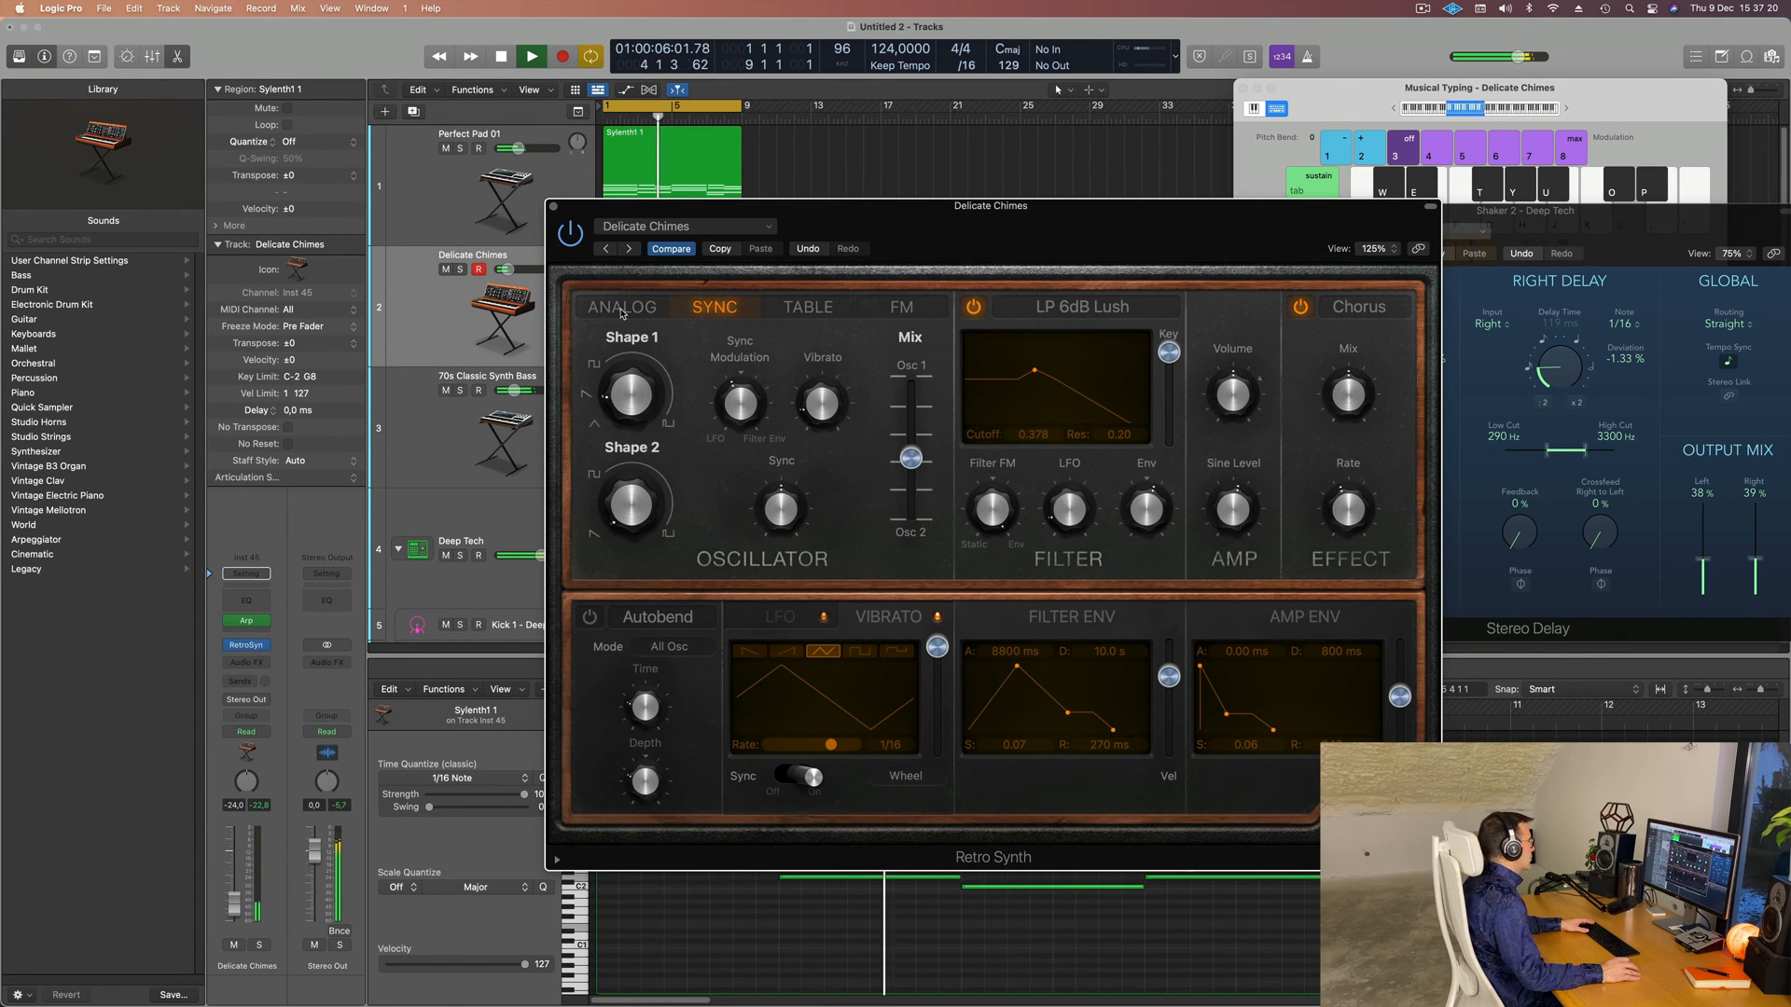
left_click(791, 315)
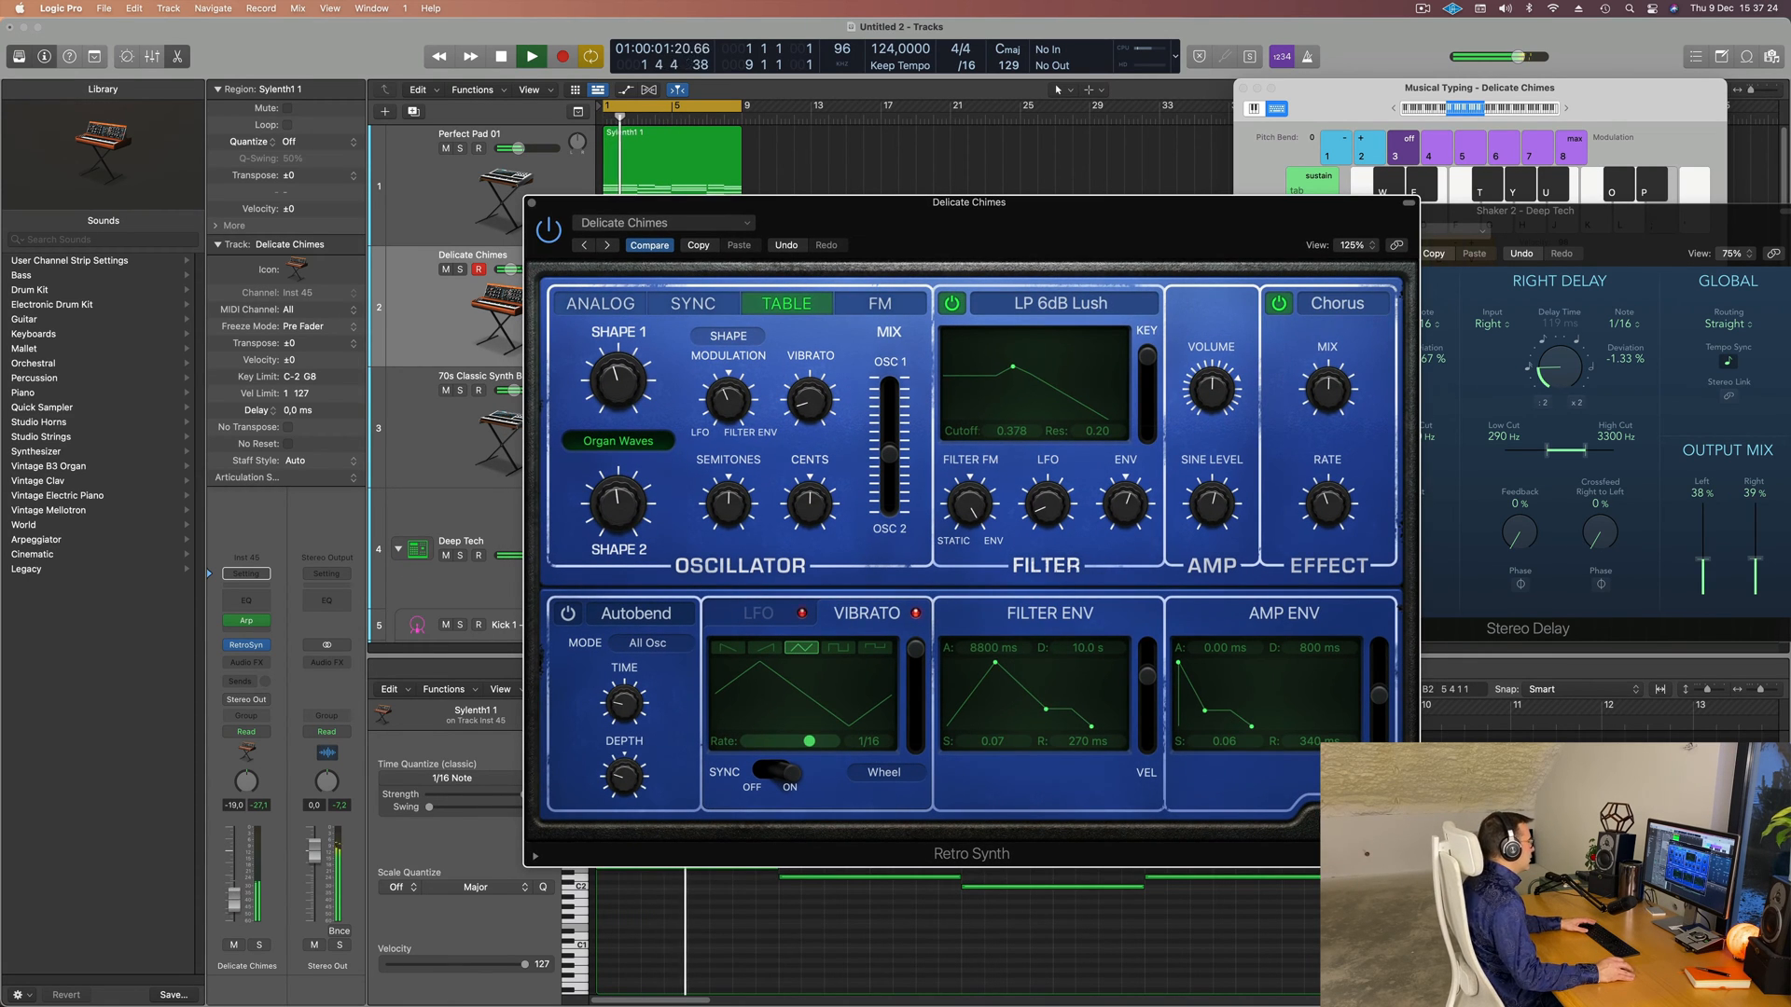
- Try Retro Synth's FM and Sync oscillators, and switch the oscillator to Analog
left_click(871, 306)
left_click(696, 308)
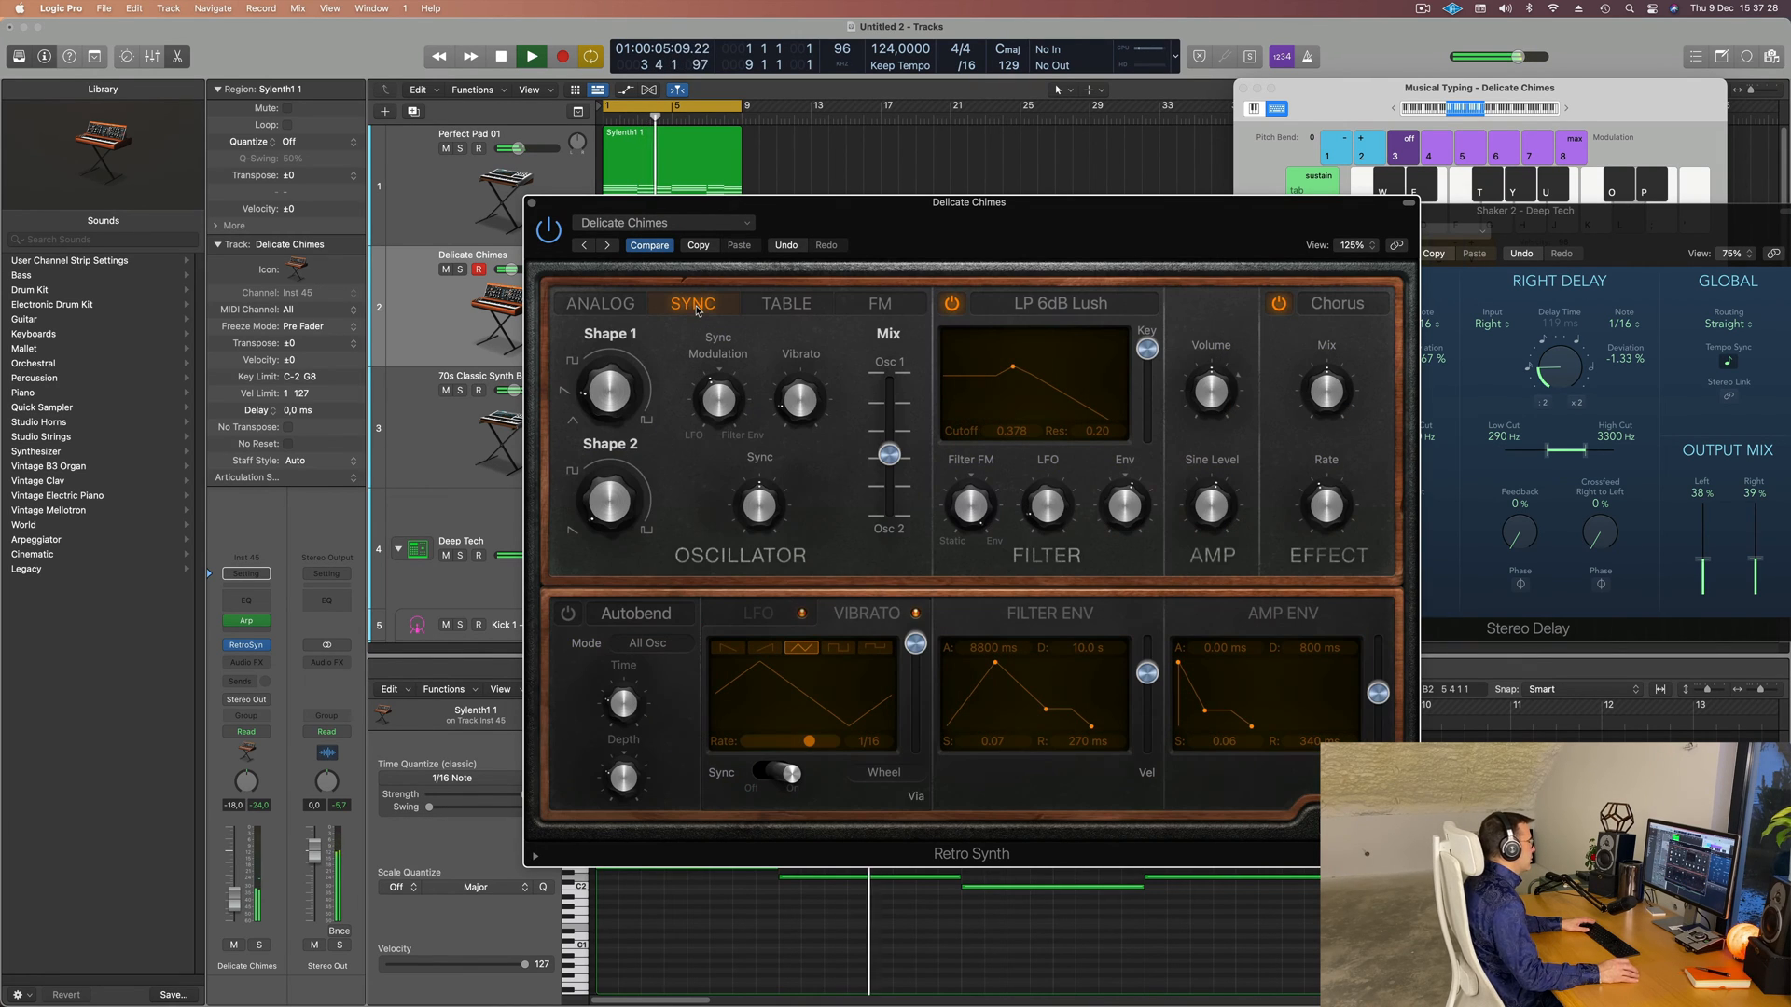
left_click(583, 304)
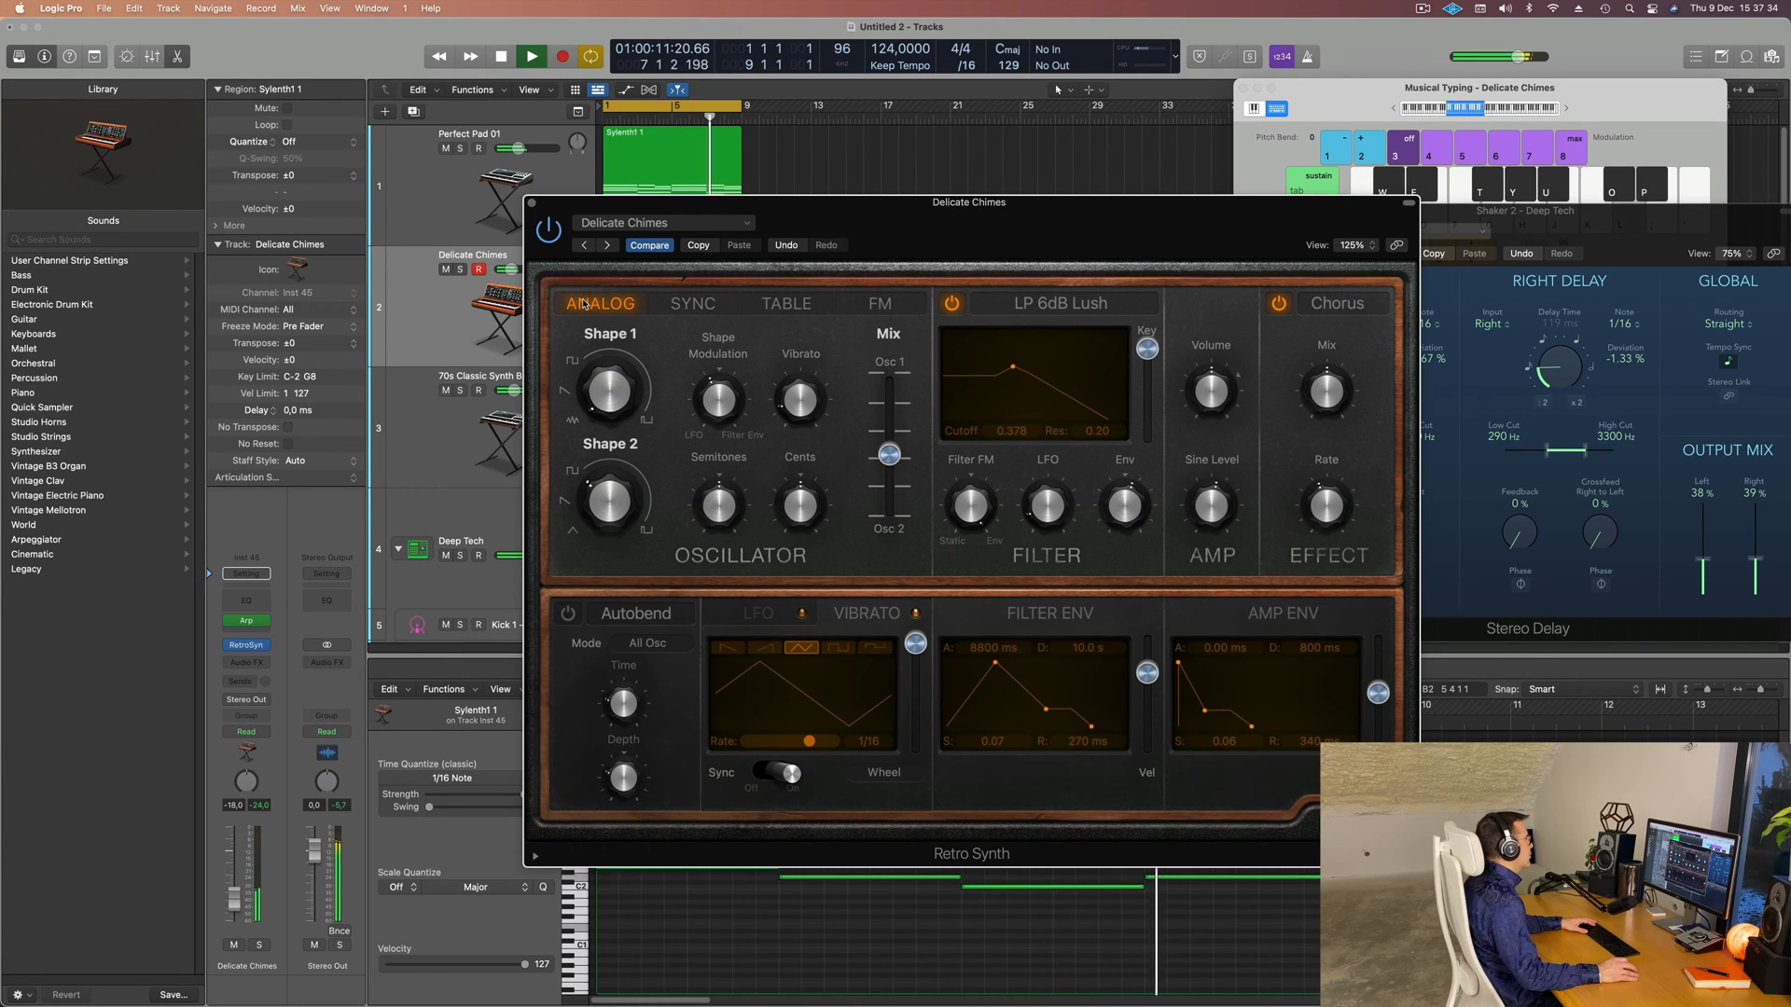
left_click(452, 312)
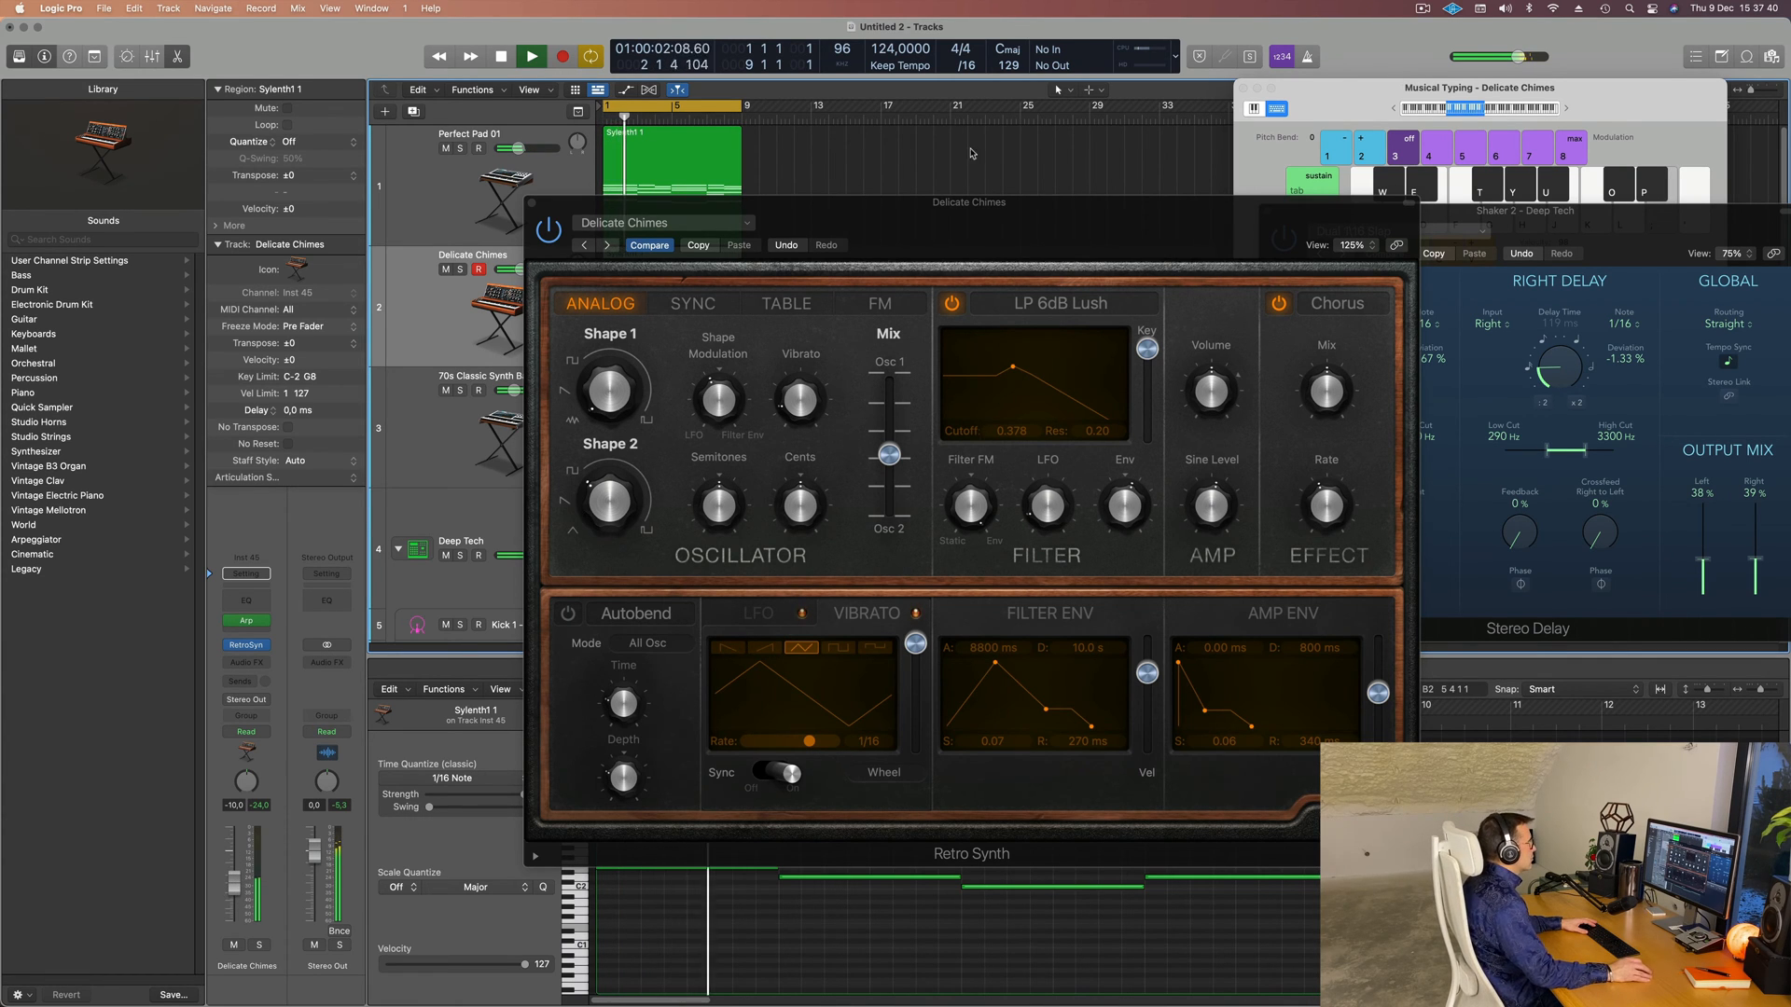
- Set the Retro Synth filter to cutoff 0.454 and resonance 0.20, and shift the oscillator mix towards Osc 1
left_click_drag(979, 205, 843, 204)
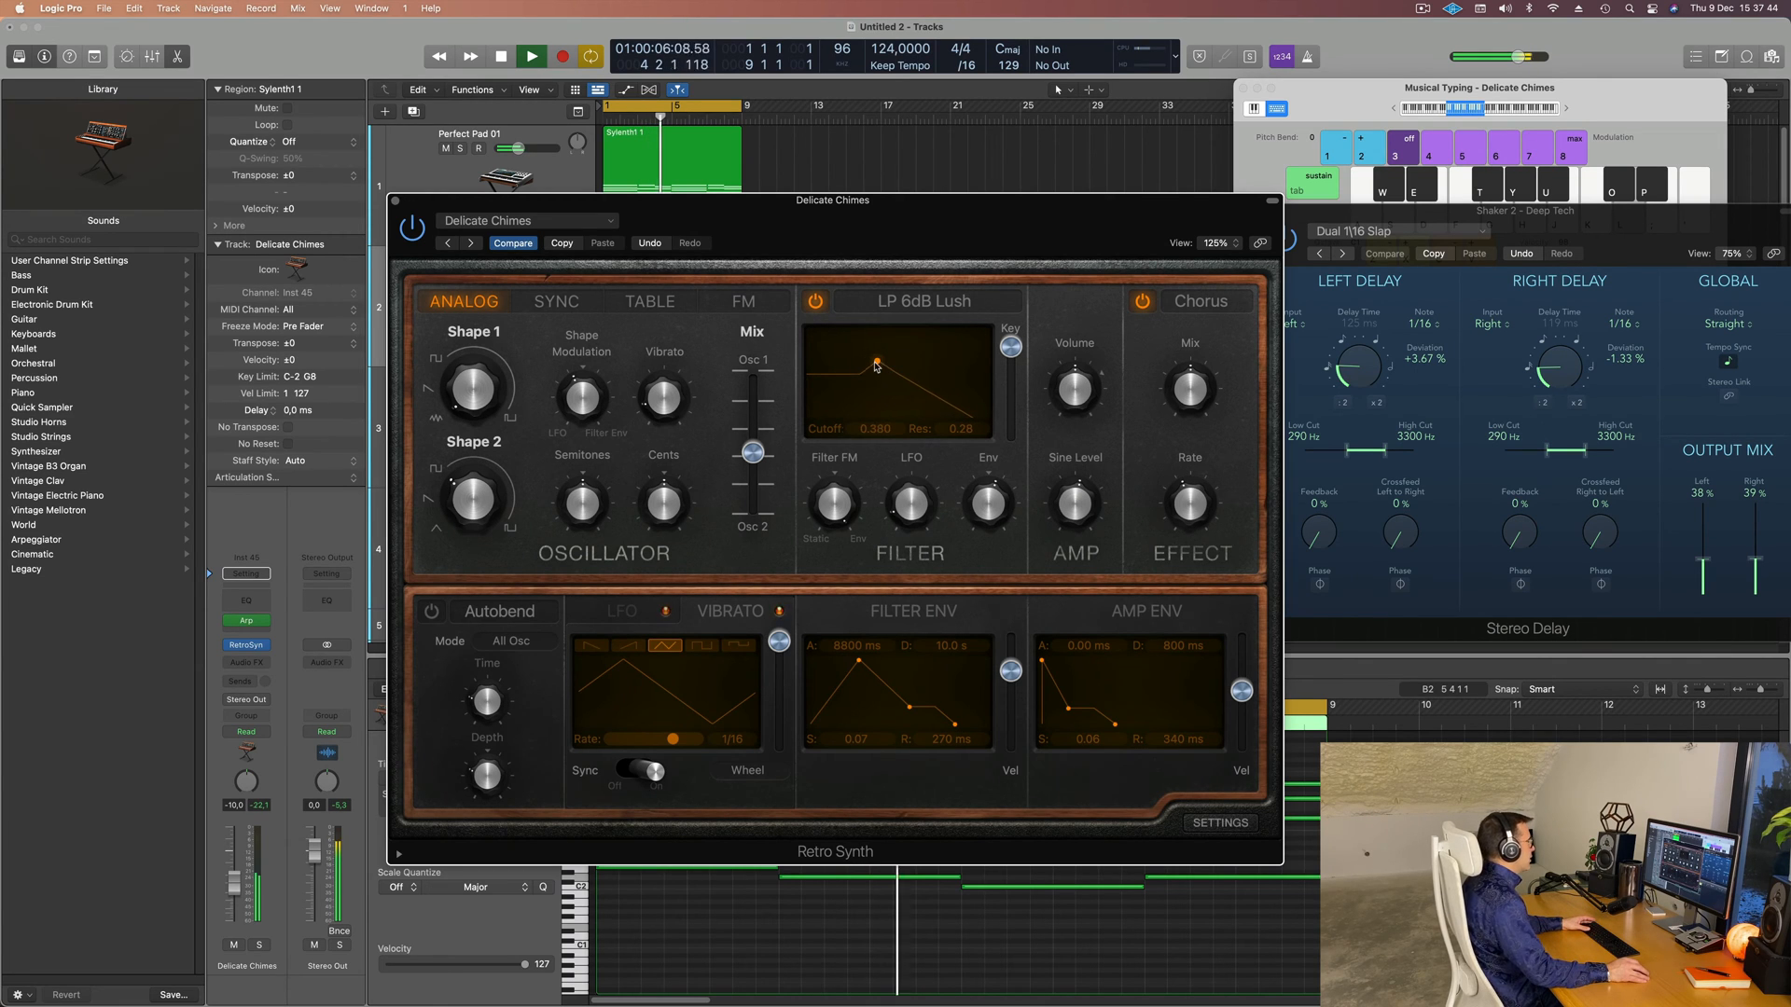
left_click_drag(909, 370, 894, 369)
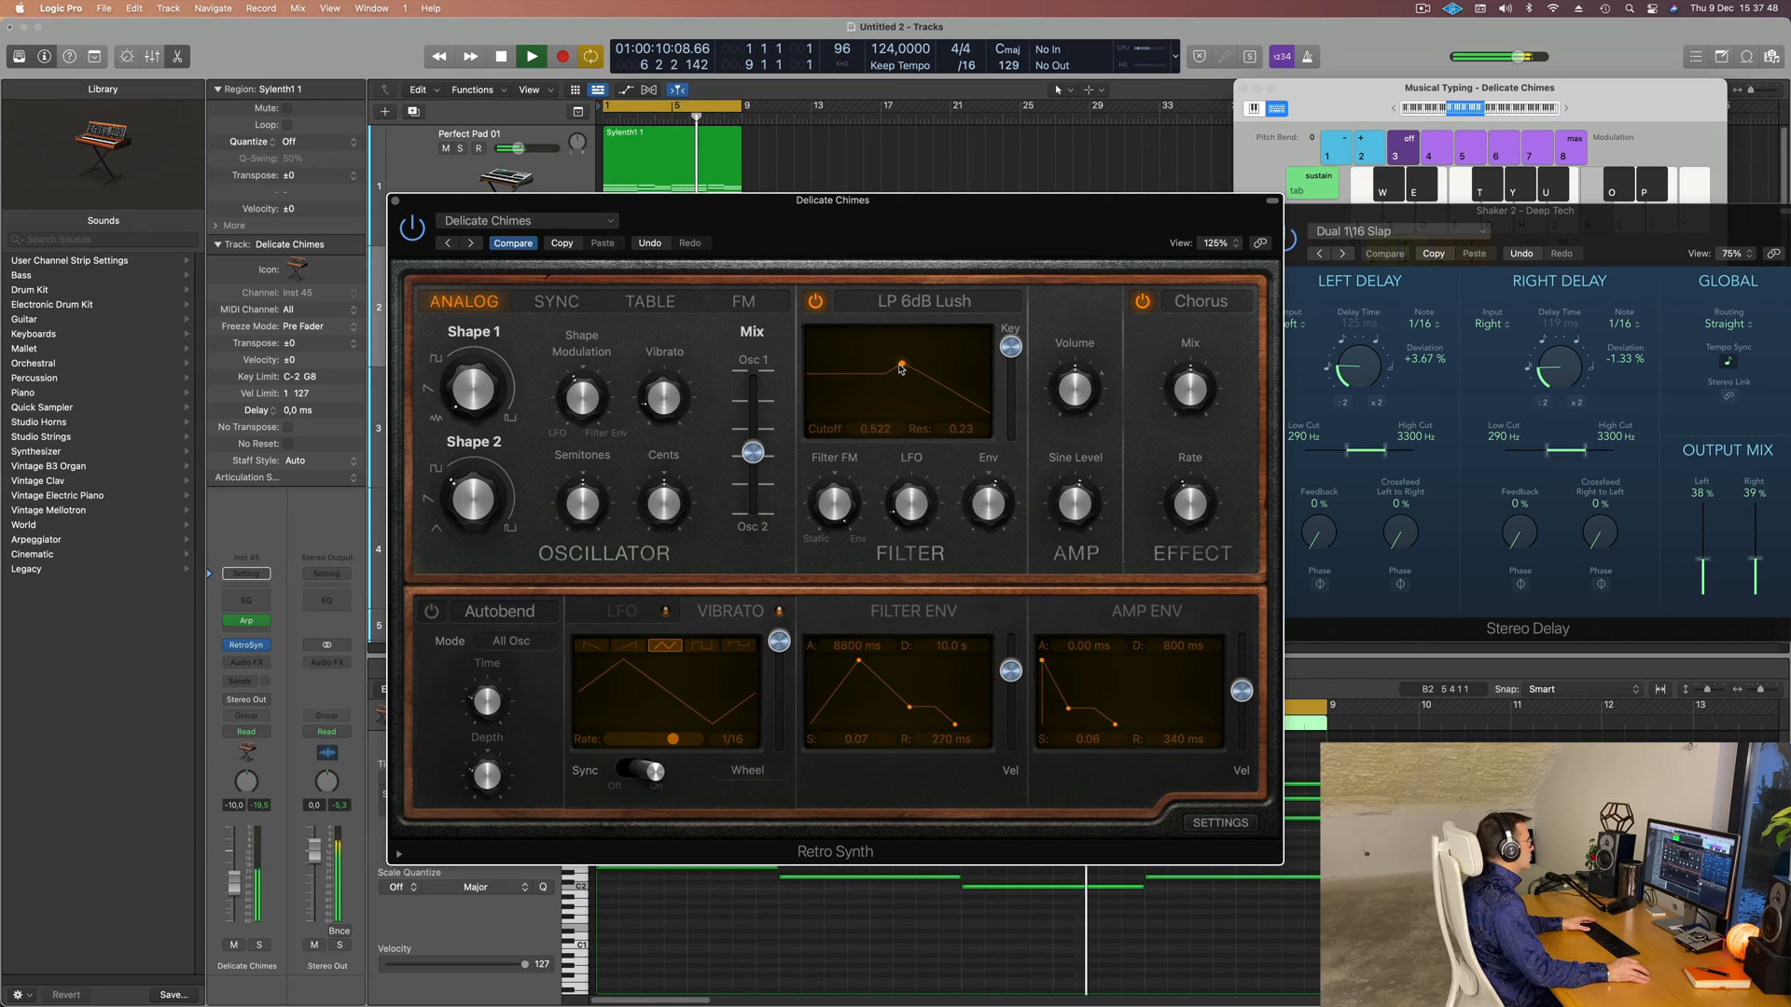
mouse_move(762, 413)
left_mouse_down()
mouse_move(756, 394)
mouse_move(752, 458)
mouse_move(760, 422)
left_mouse_up()
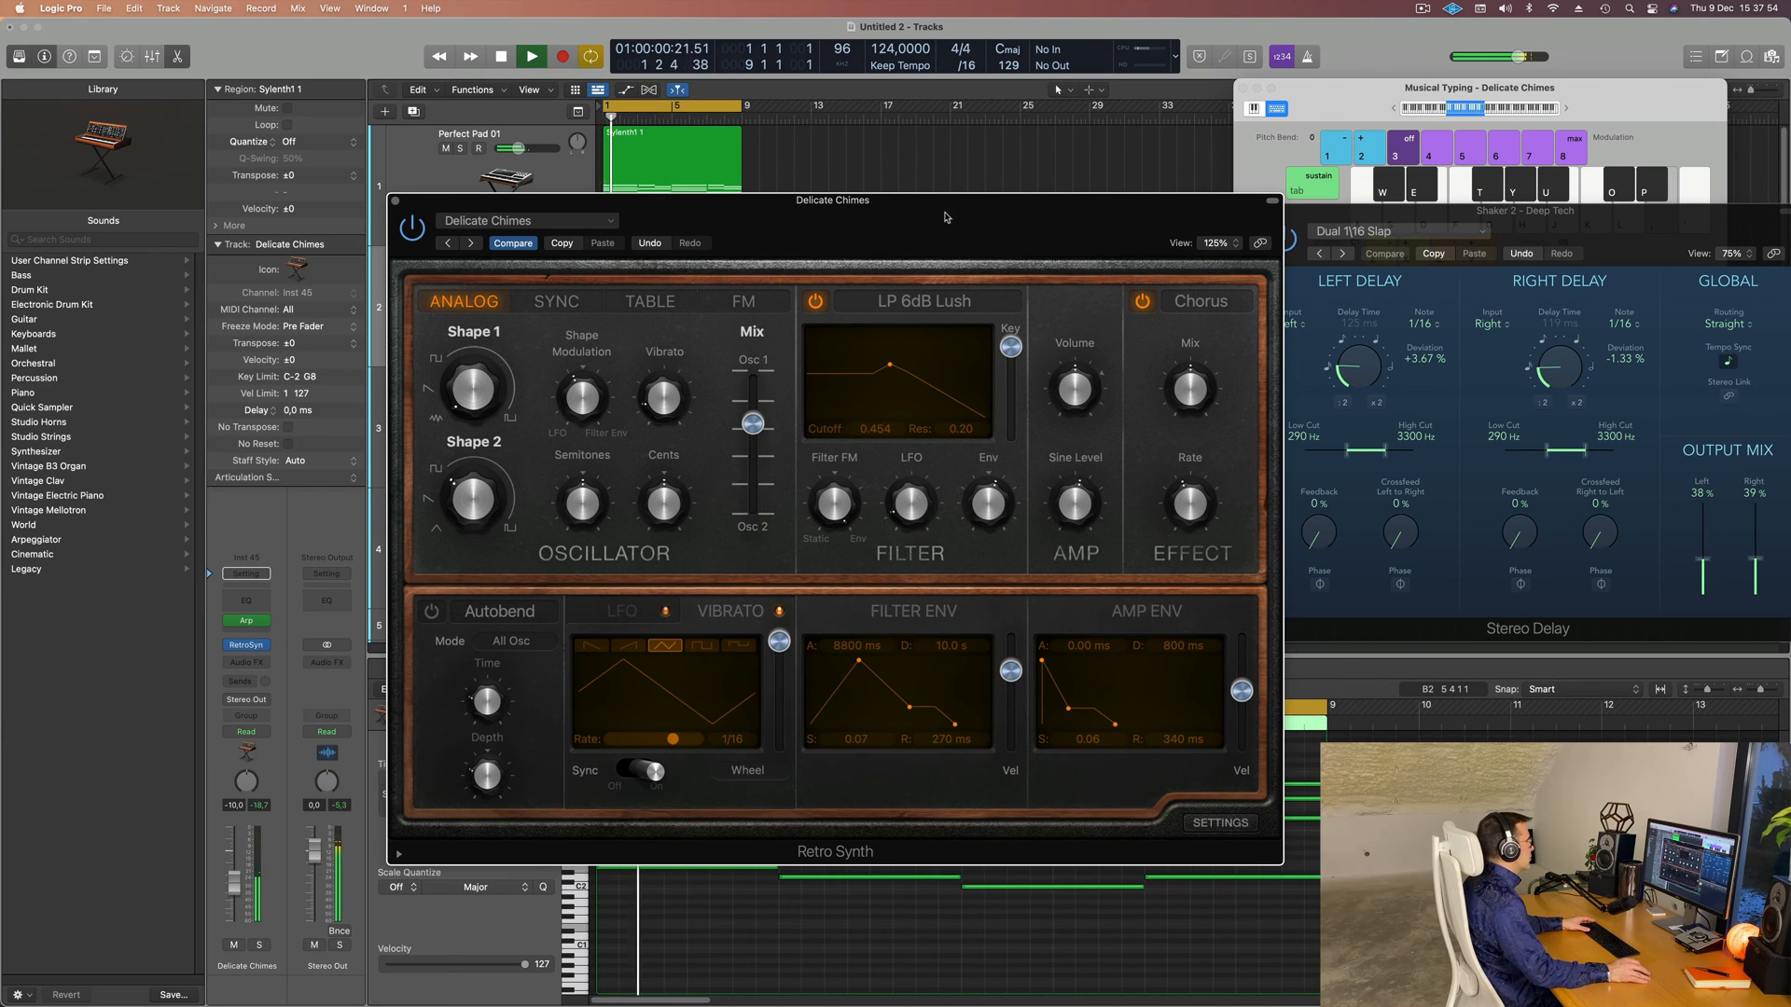
- Raise the Delicate Chimes track's volume to -8.8 dB, and rebalance its sound with filter cutoff 0.490 and resonance 0.37
left_click_drag(945, 216, 994, 221)
left_click_drag(234, 887, 234, 886)
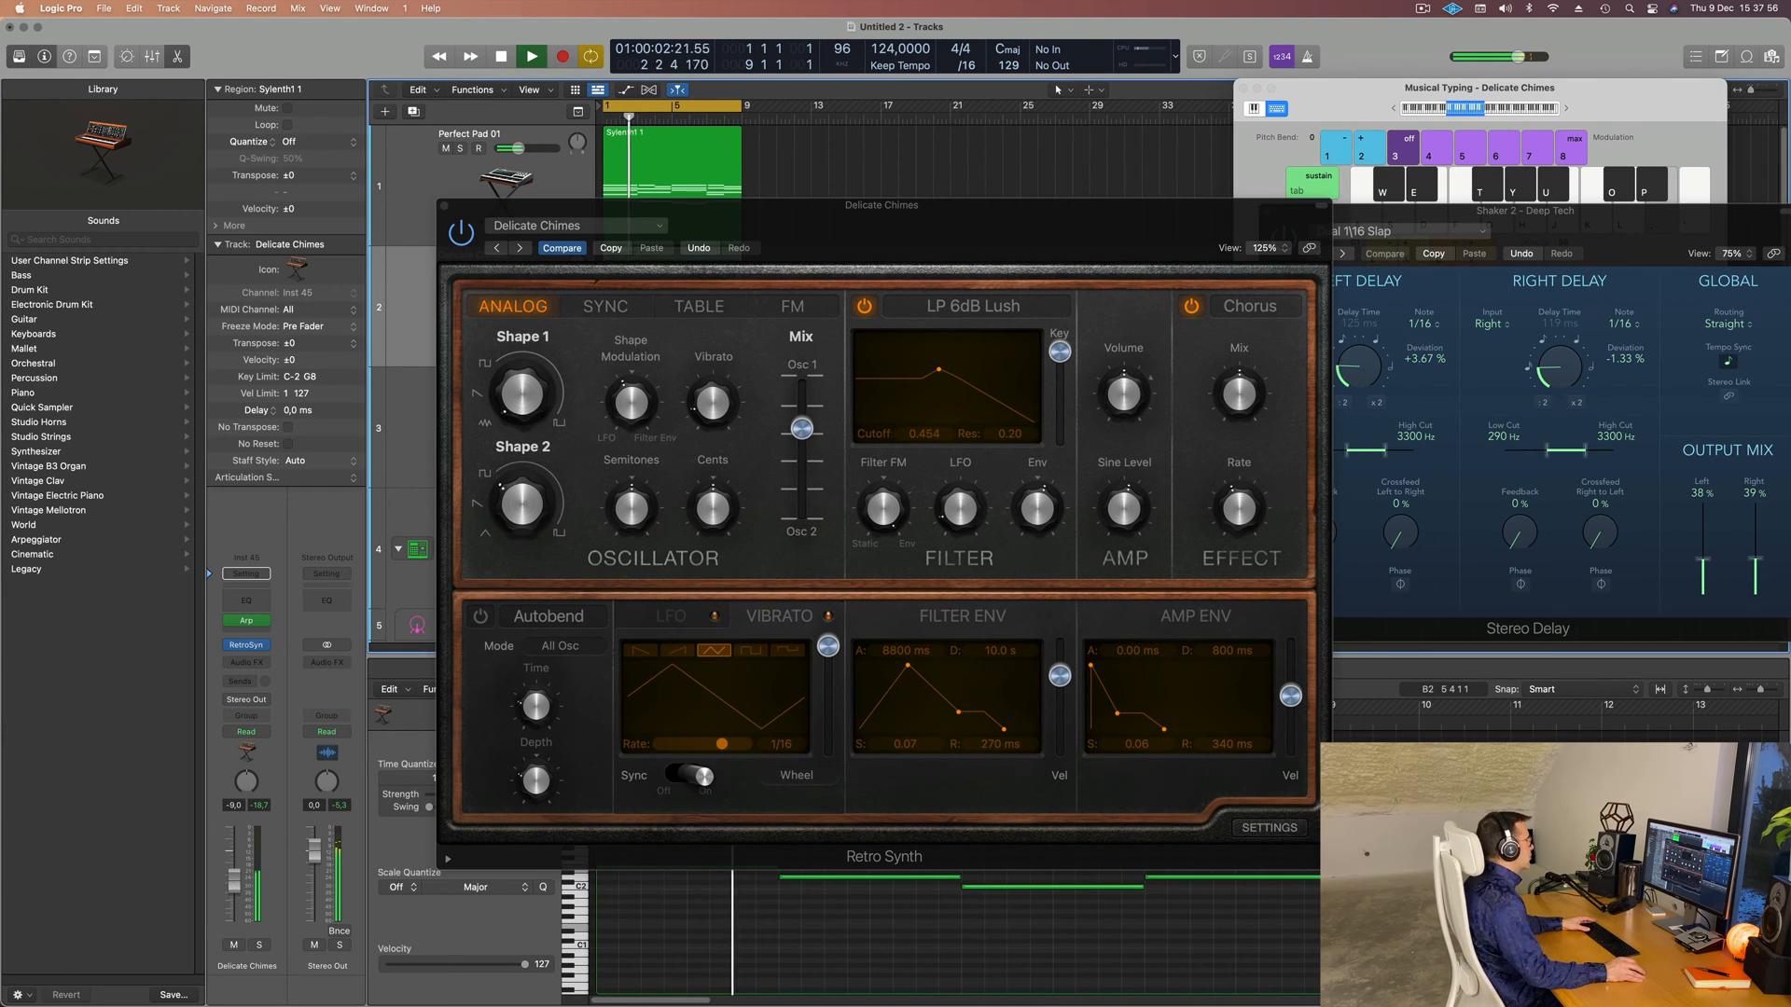
left_click_drag(799, 441, 798, 451)
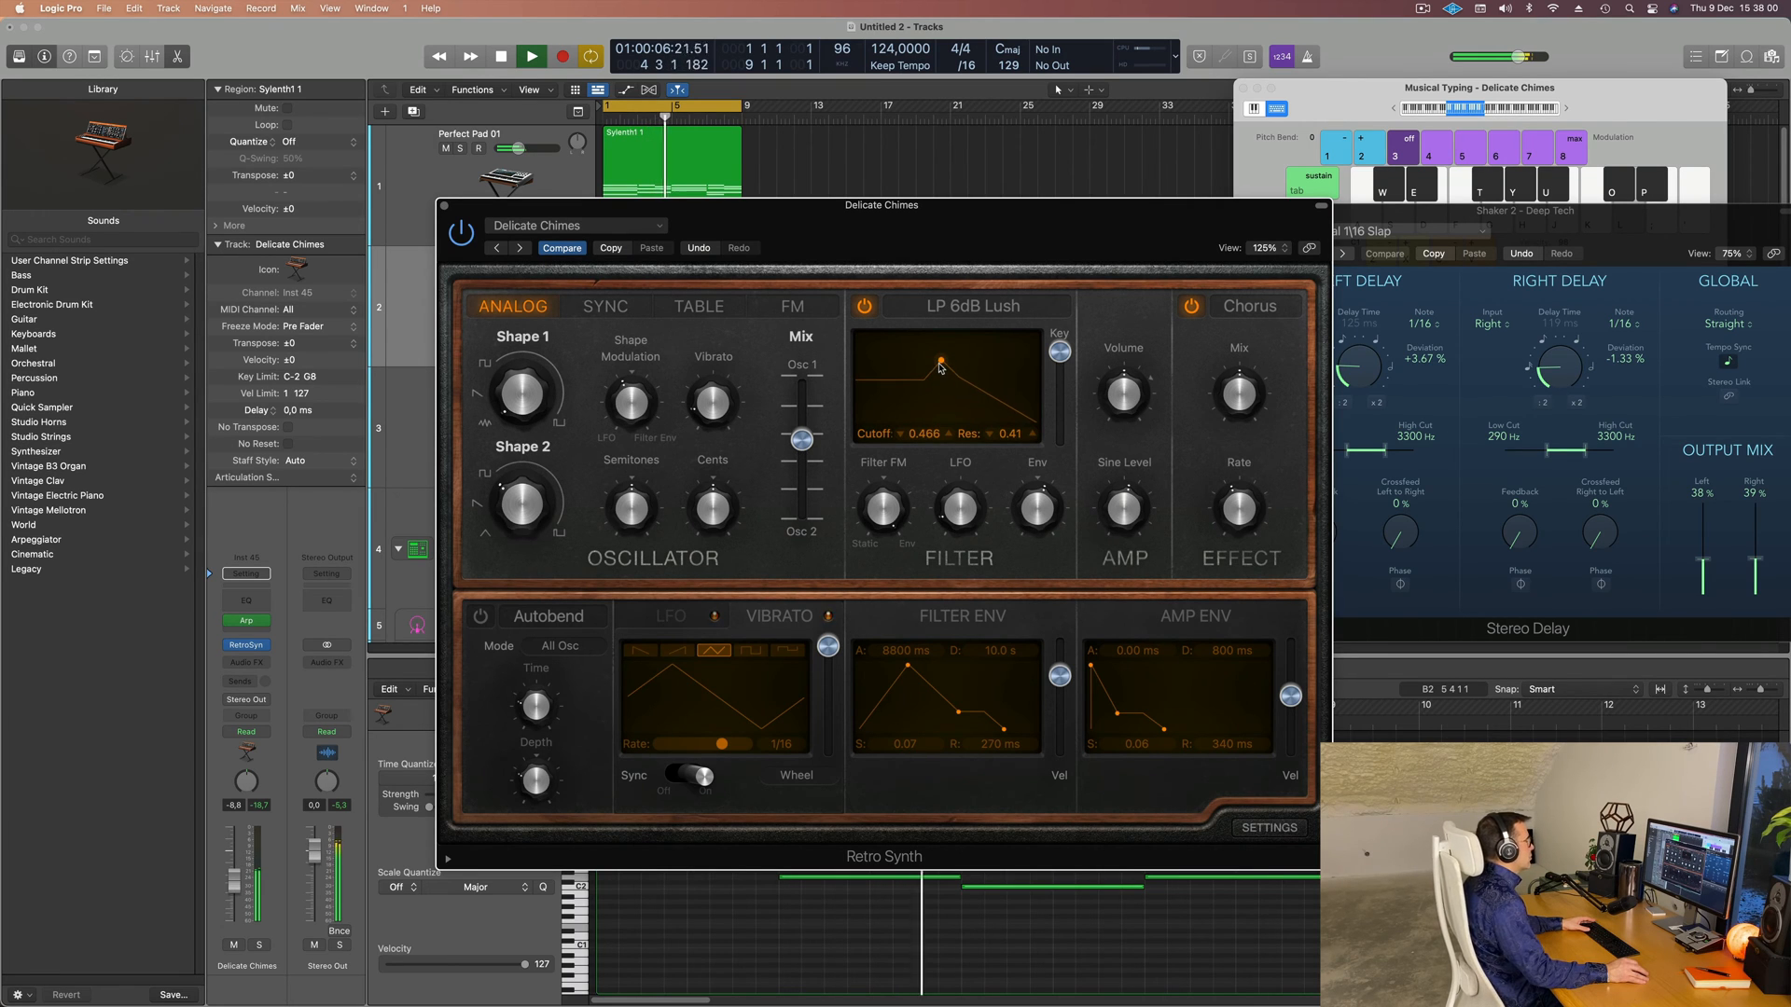
left_click_drag(953, 367, 958, 368)
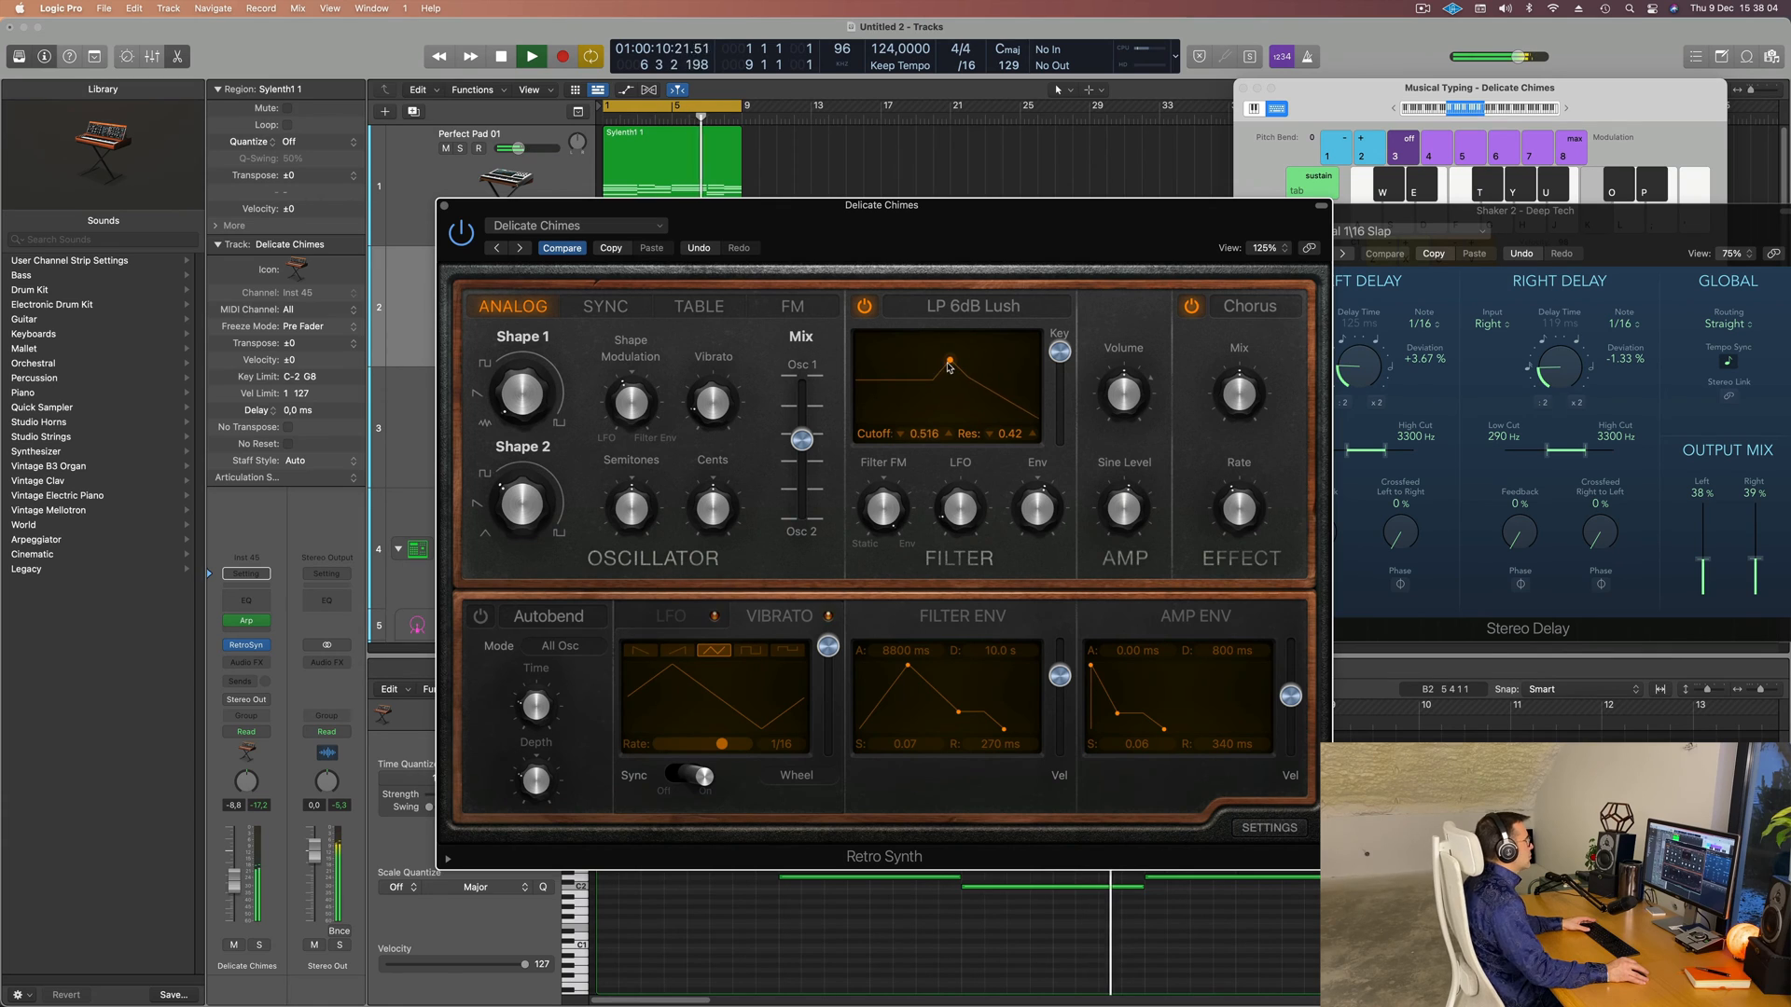
left_click_drag(945, 367, 947, 363)
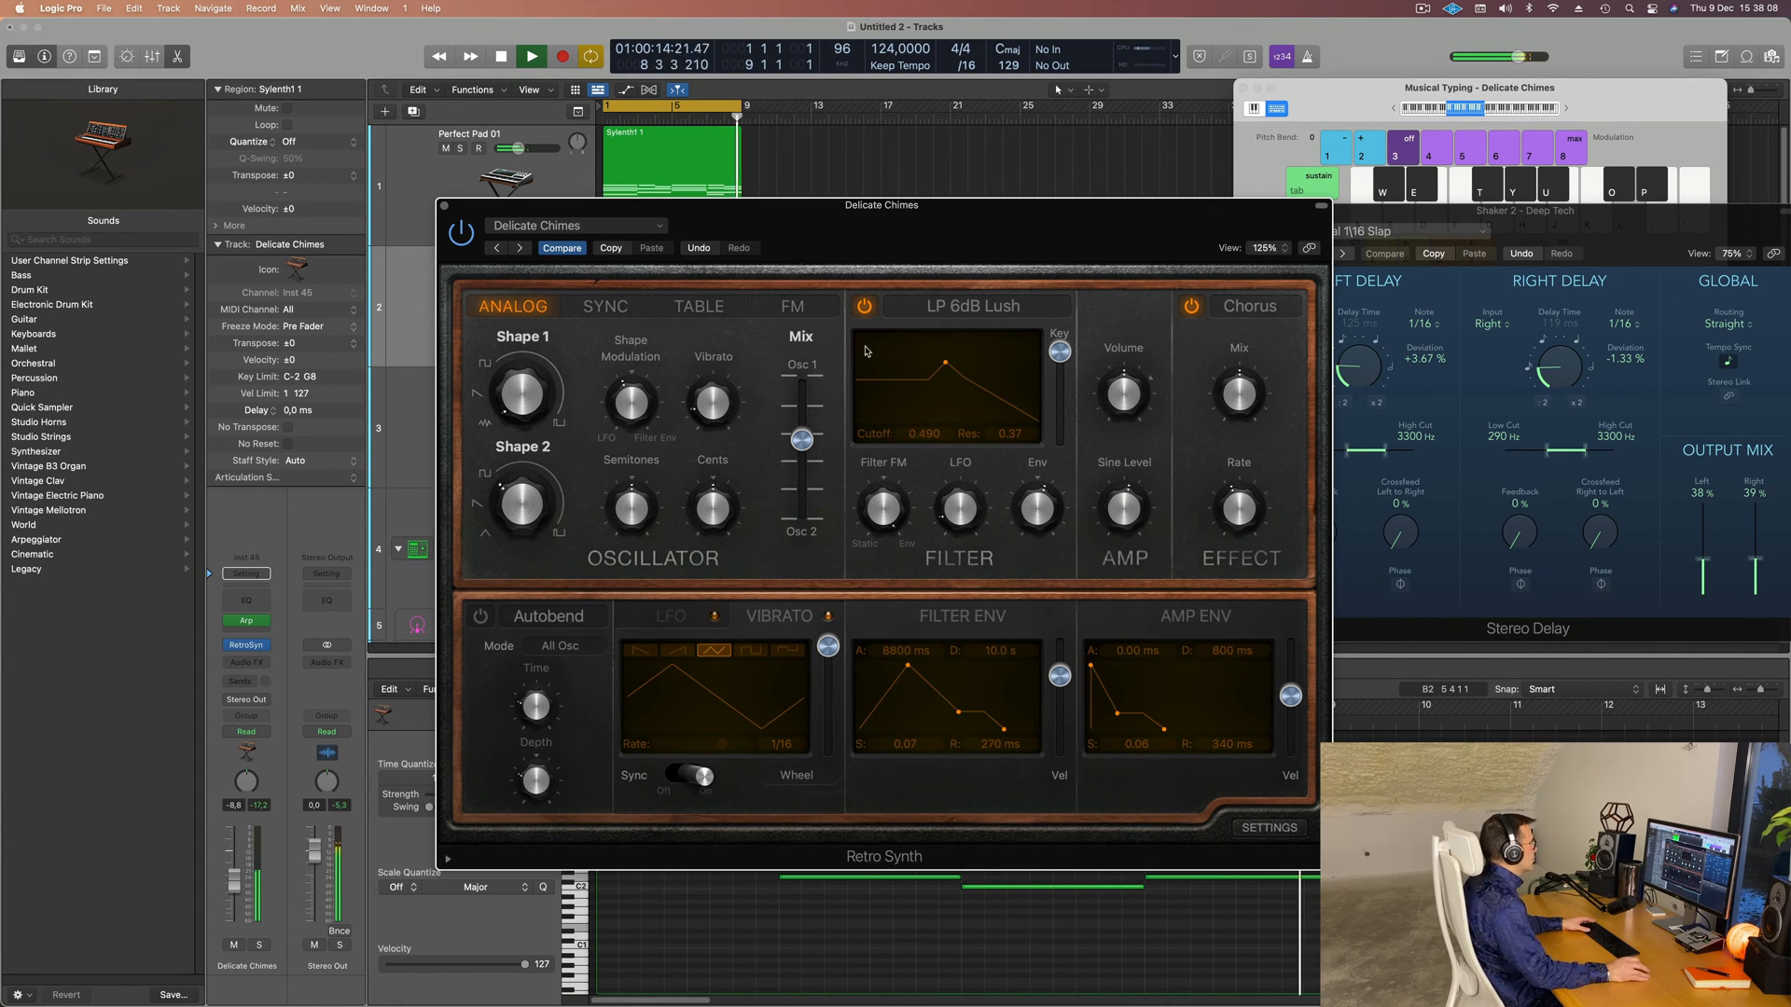
- Fine-tune the oscillator mix and Shape 2, and set the filter to cutoff 0.376 and resonance 0.40
left_click_drag(918, 235, 1166, 183)
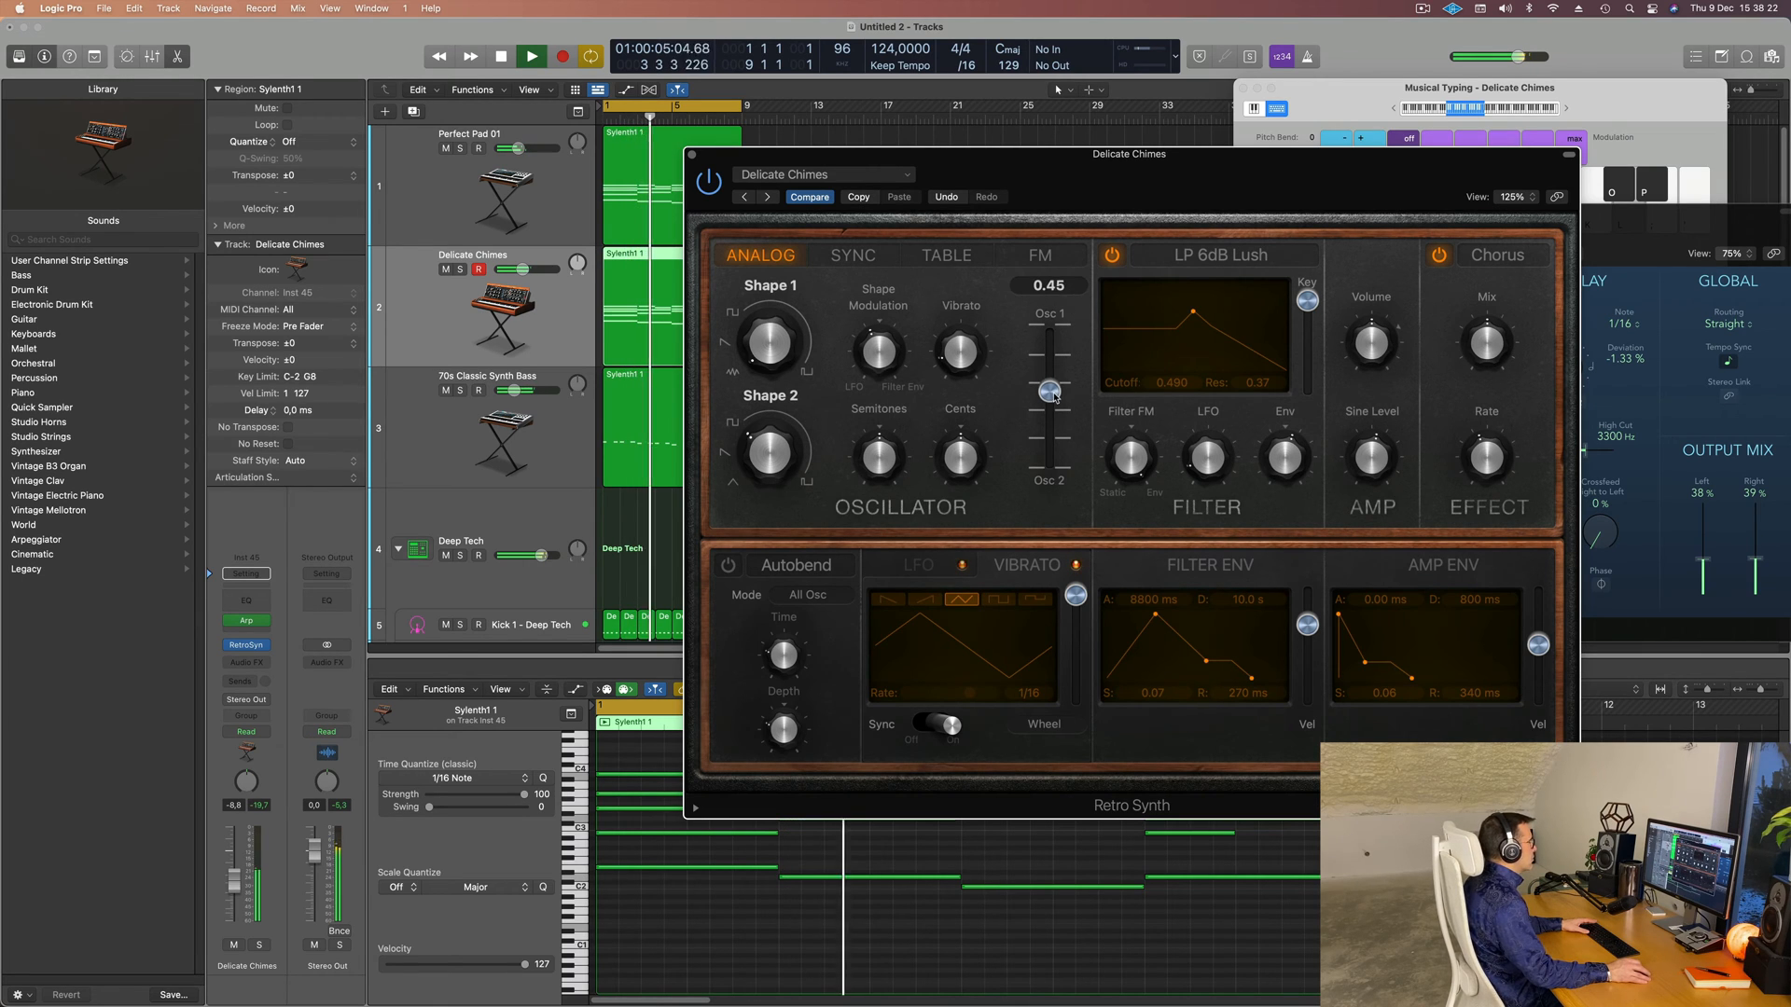
mouse_move(1050, 392)
left_mouse_down()
mouse_move(1050, 430)
mouse_move(1055, 395)
left_mouse_up()
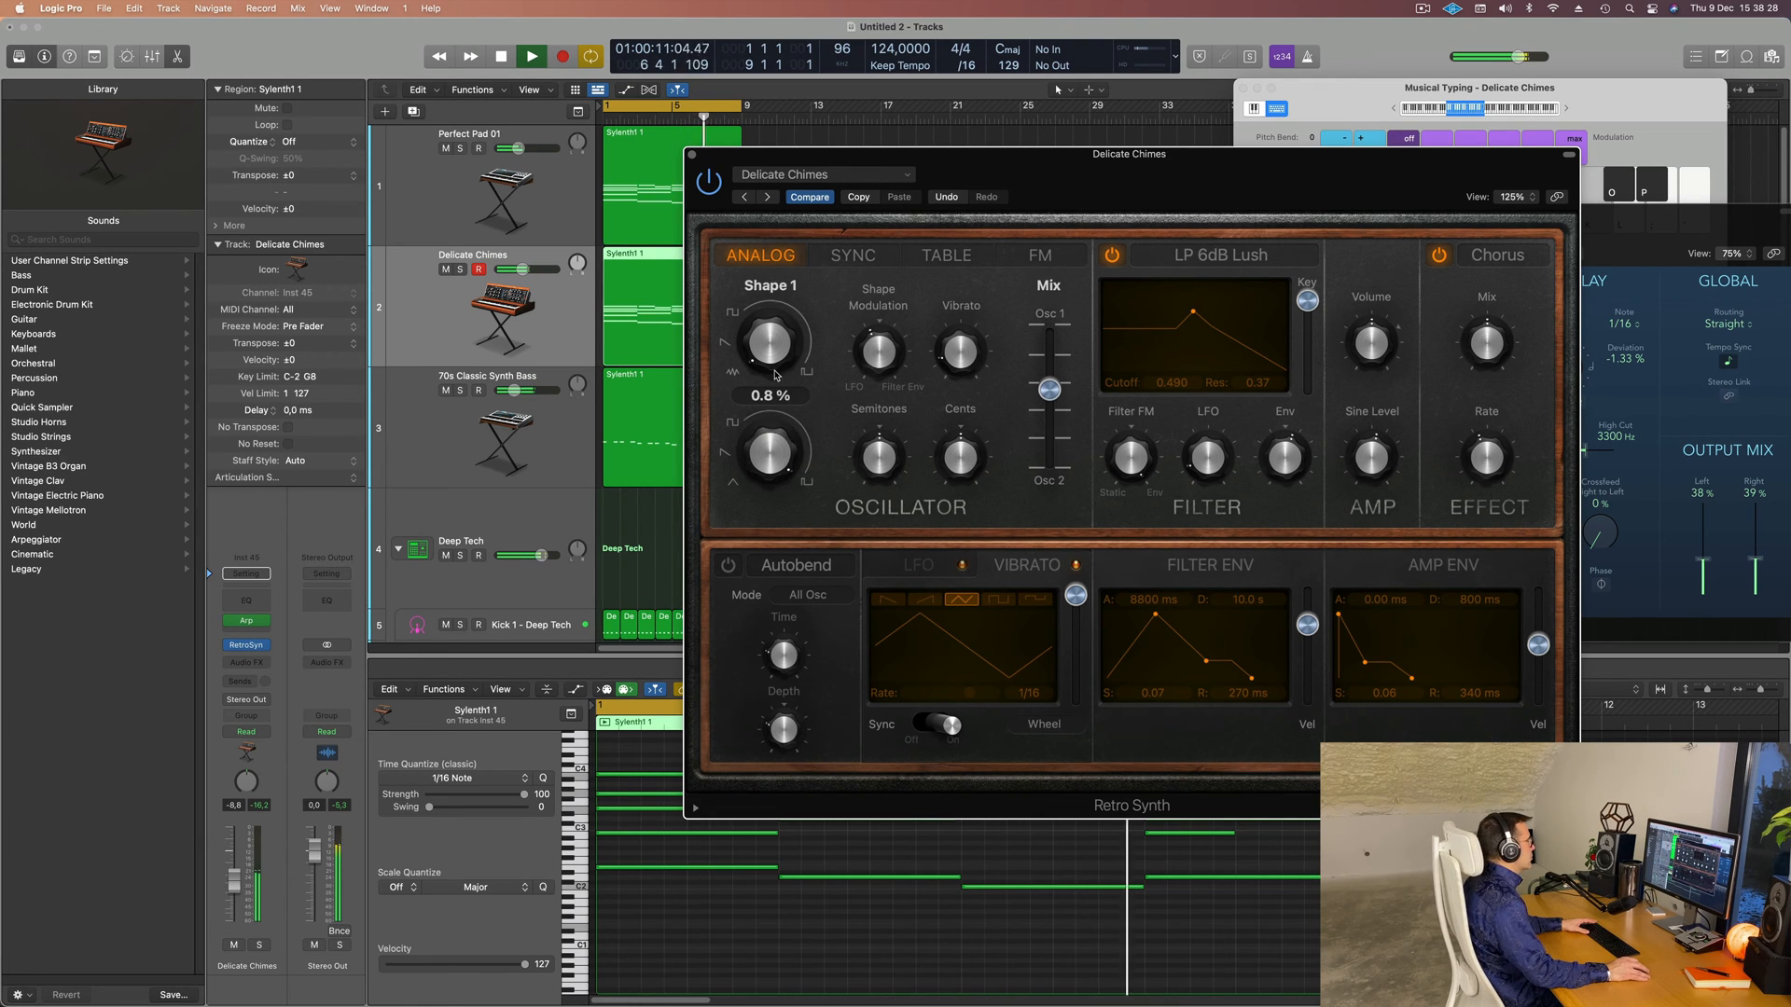
left_click_drag(775, 375, 775, 400)
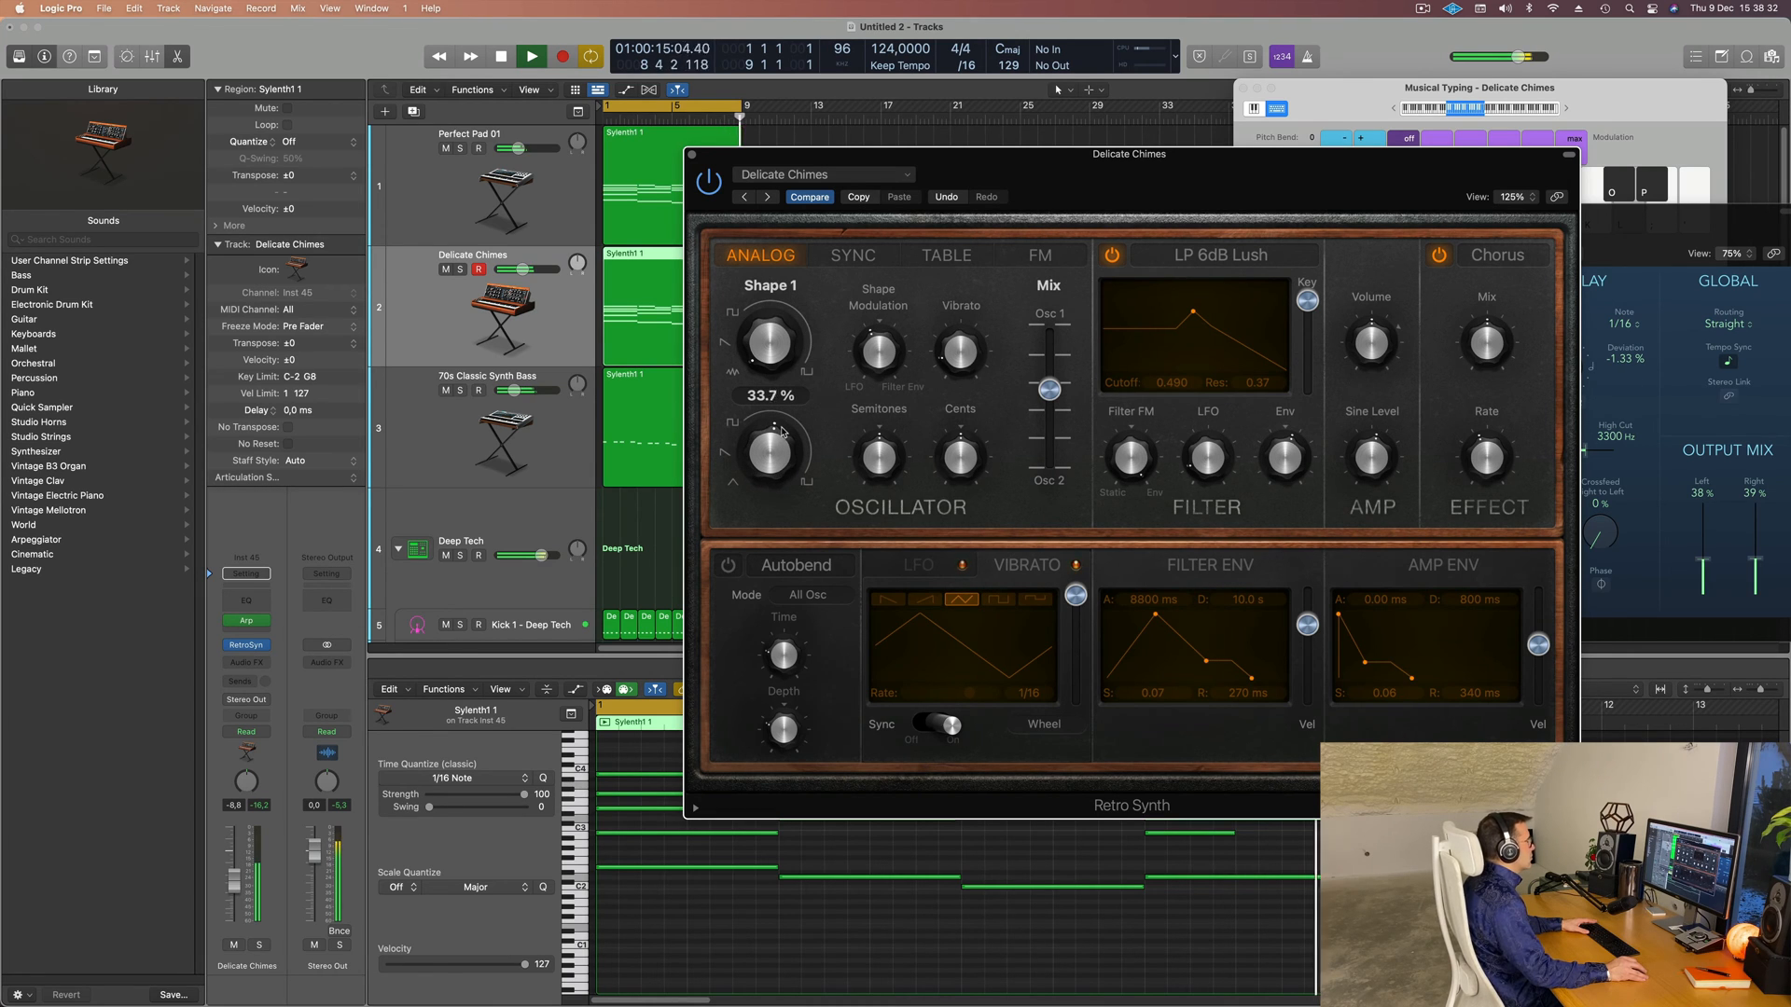
left_click_drag(782, 431, 781, 416)
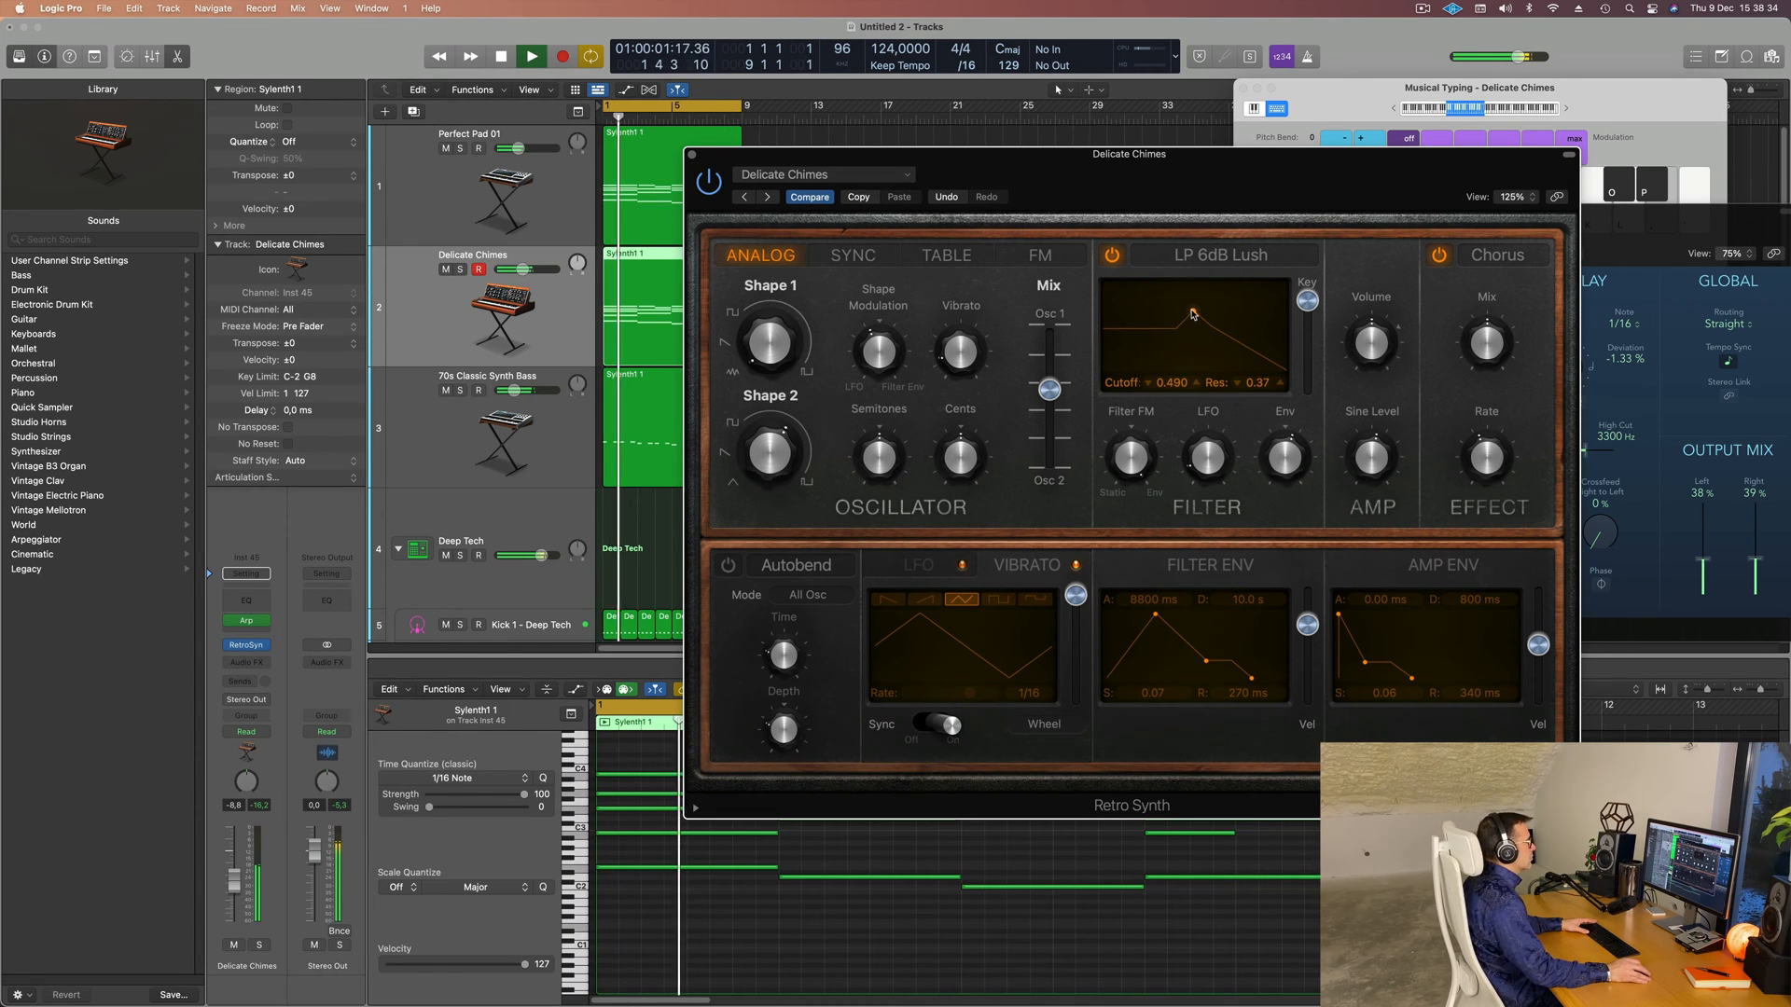
left_click_drag(1193, 314, 1174, 316)
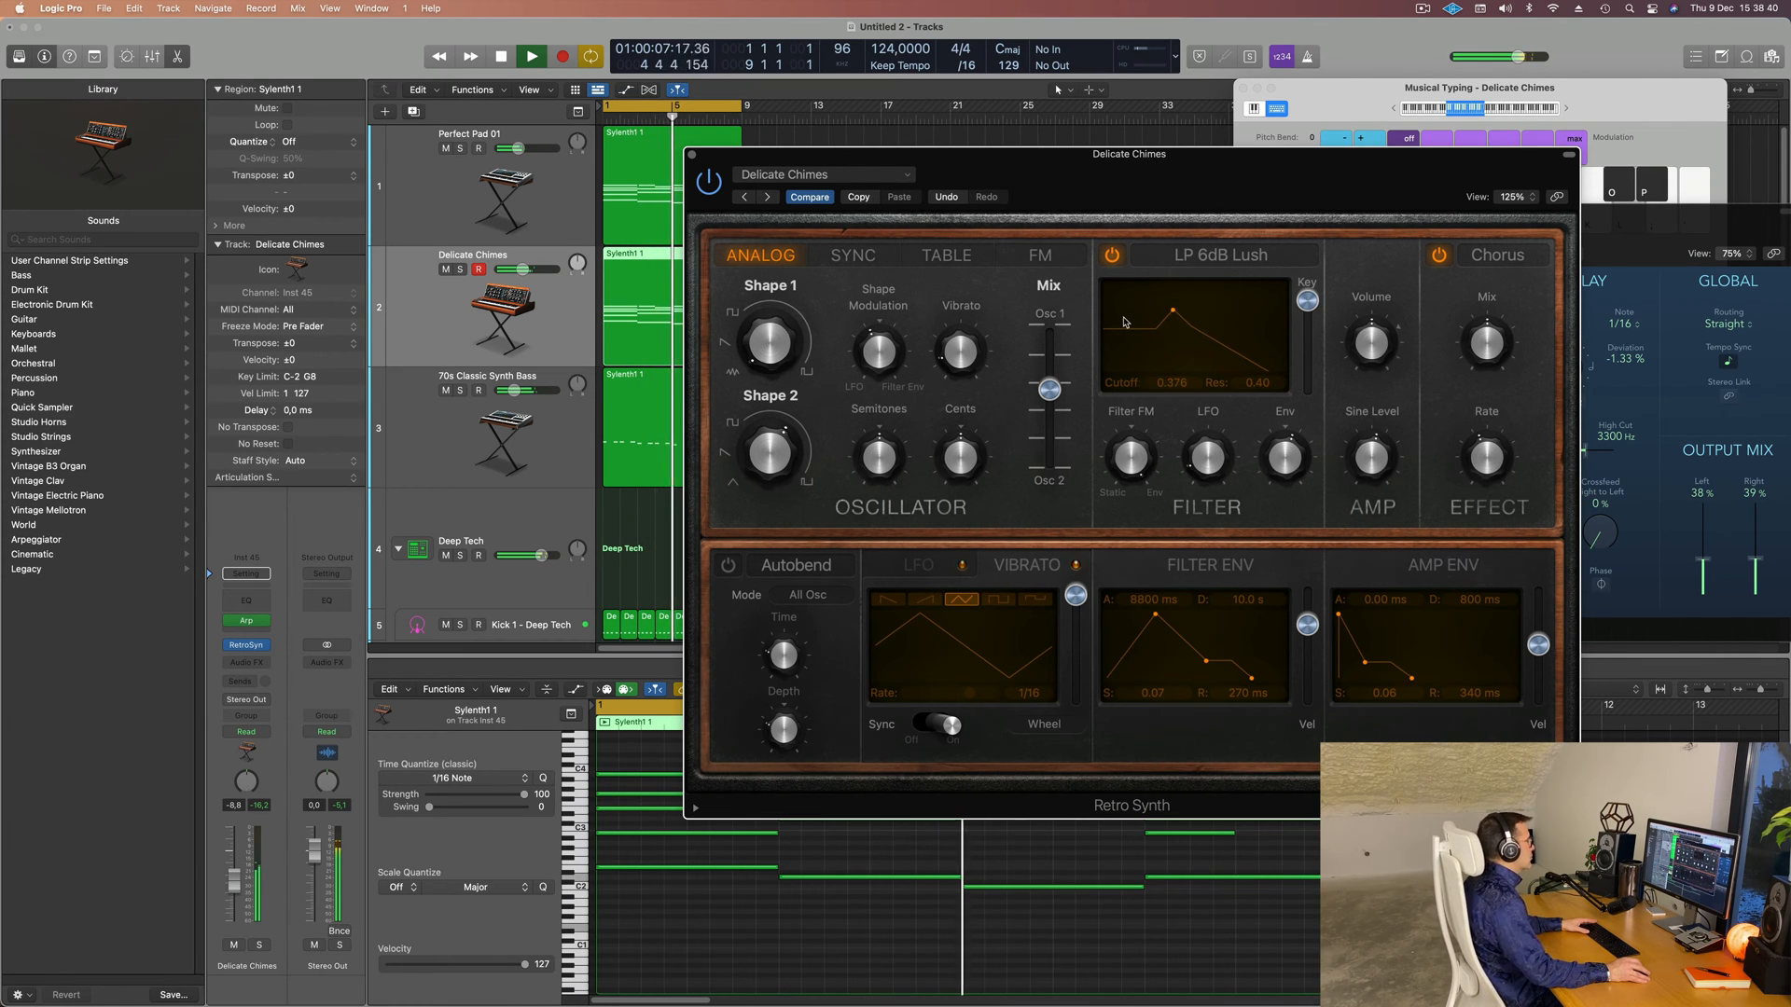
- Delete the short note in bar 4 of the Delicate Chimes region and extend the B3 note from bar 3 to two bars
left_click_drag(1209, 196, 1719, 190)
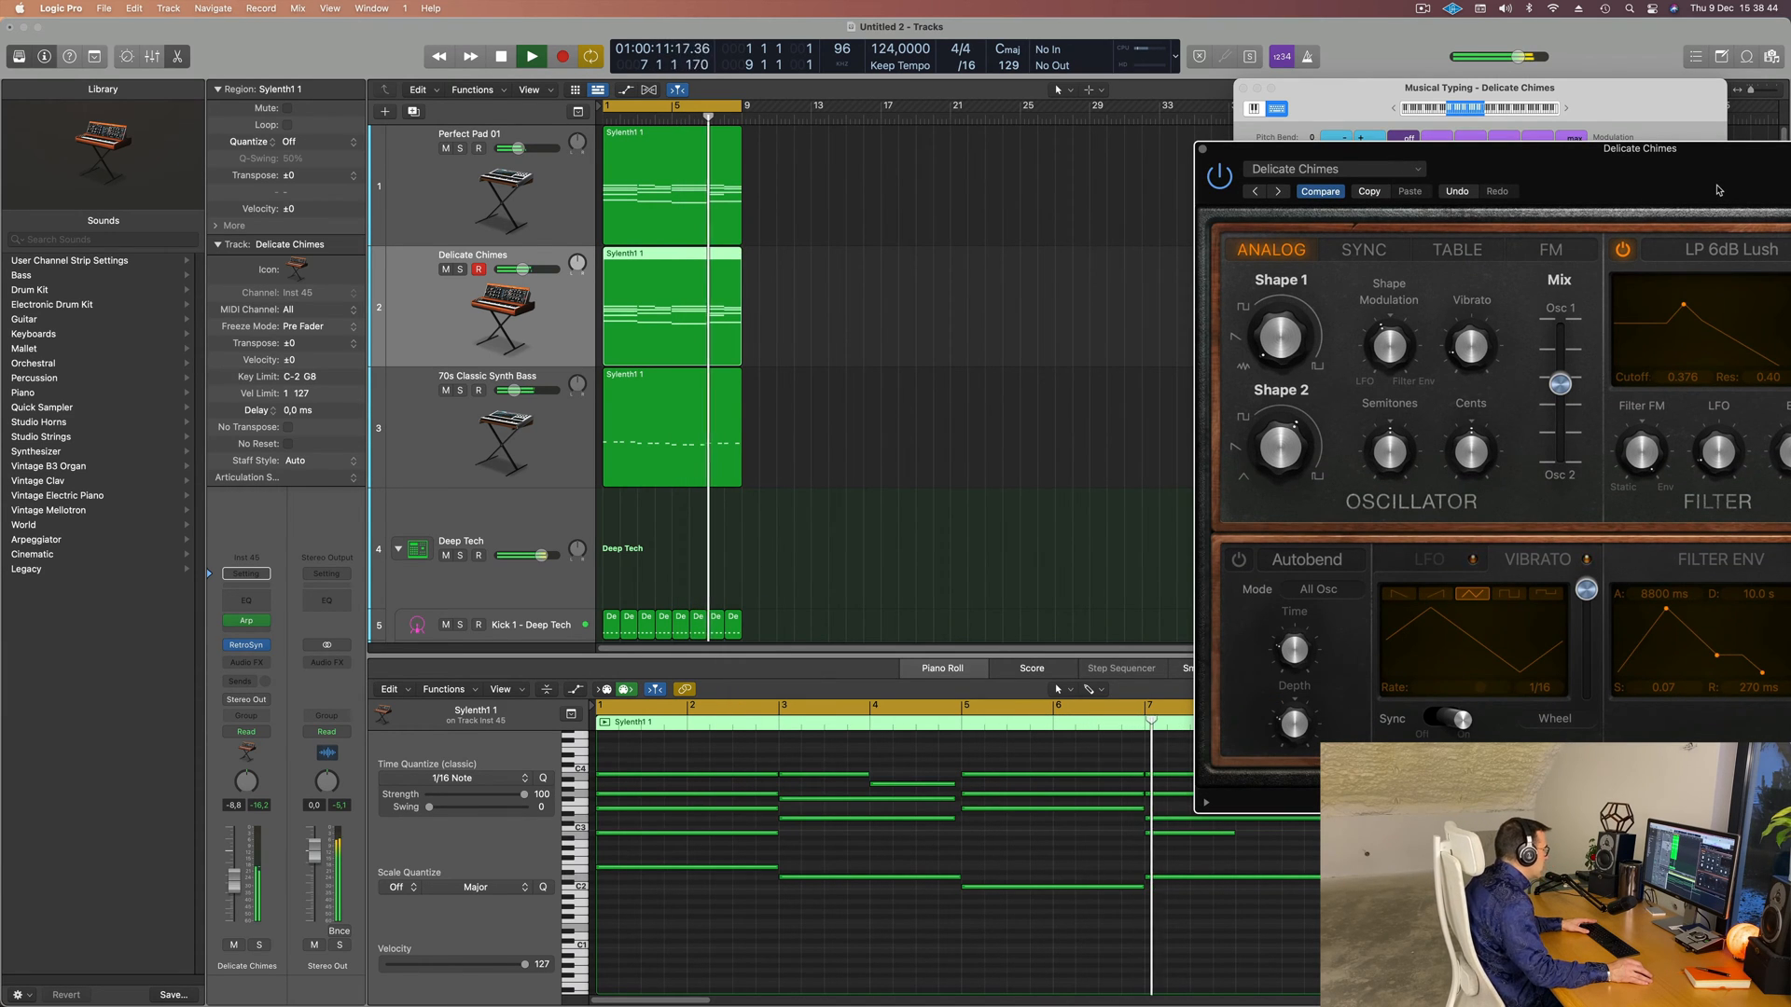
mouse_move(1719, 191)
left_mouse_down()
mouse_move(1259, 110)
mouse_move(1139, 142)
mouse_move(1321, 195)
mouse_move(1712, 209)
left_mouse_up()
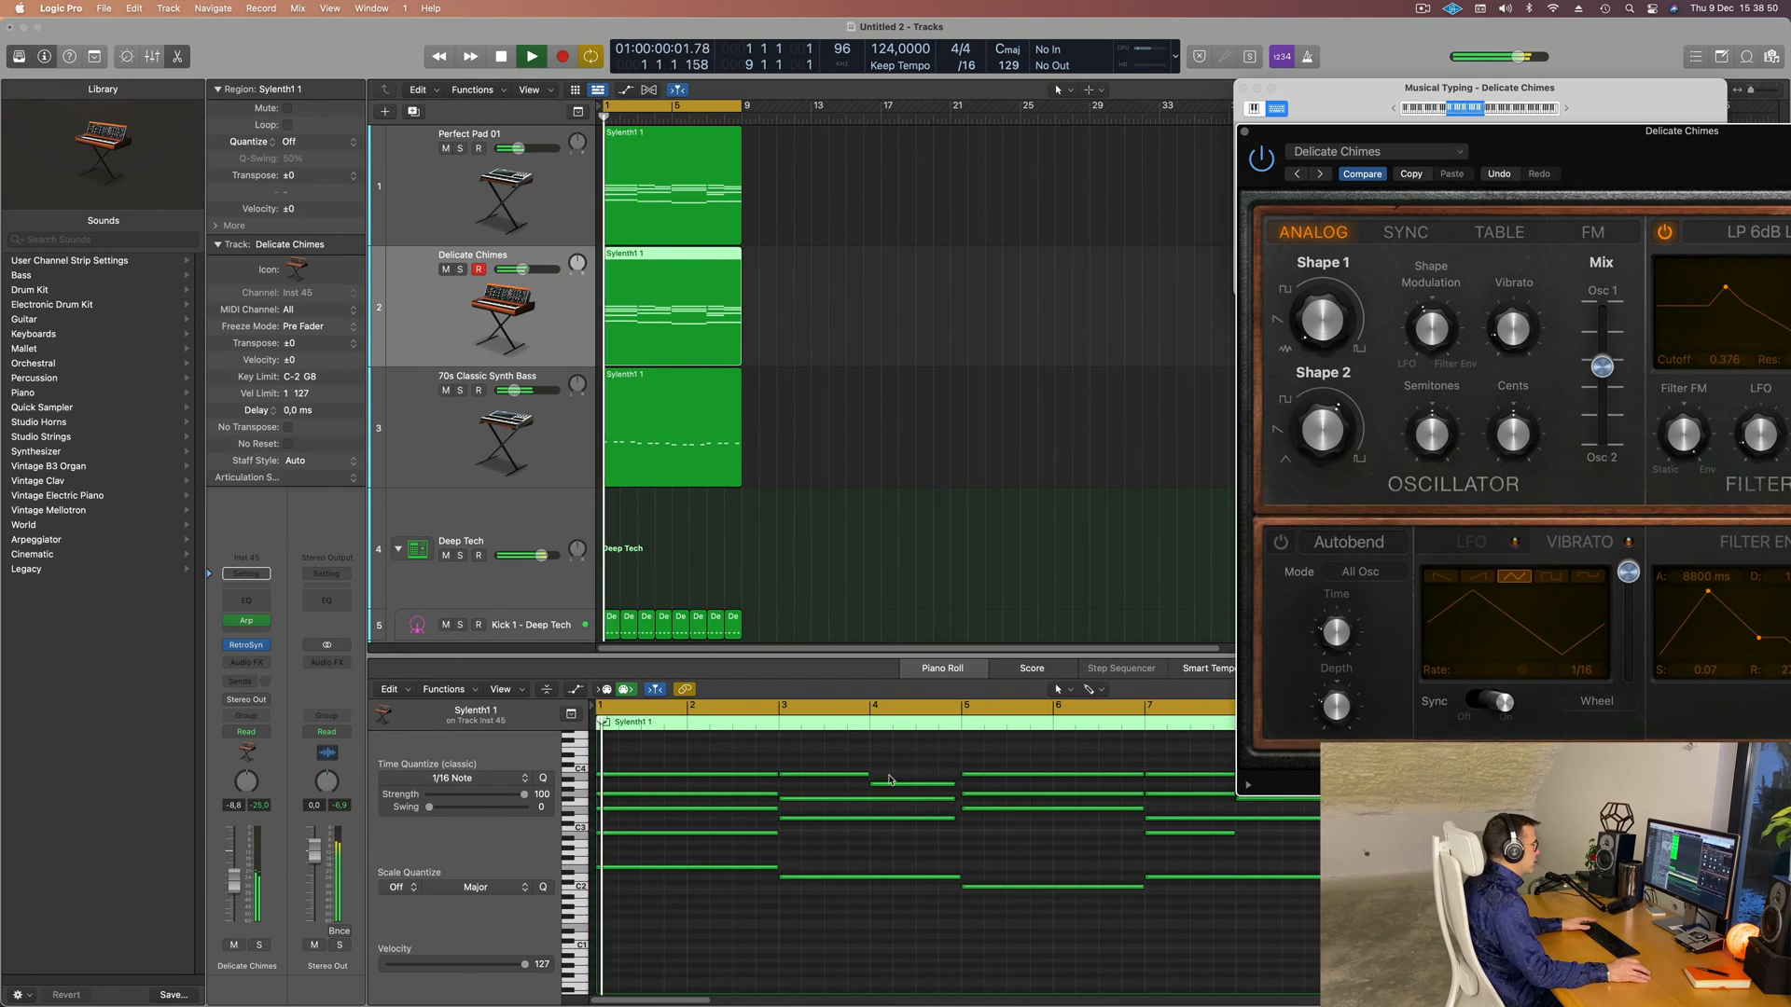
left_click(915, 772)
left_click(915, 786)
key("Delete")
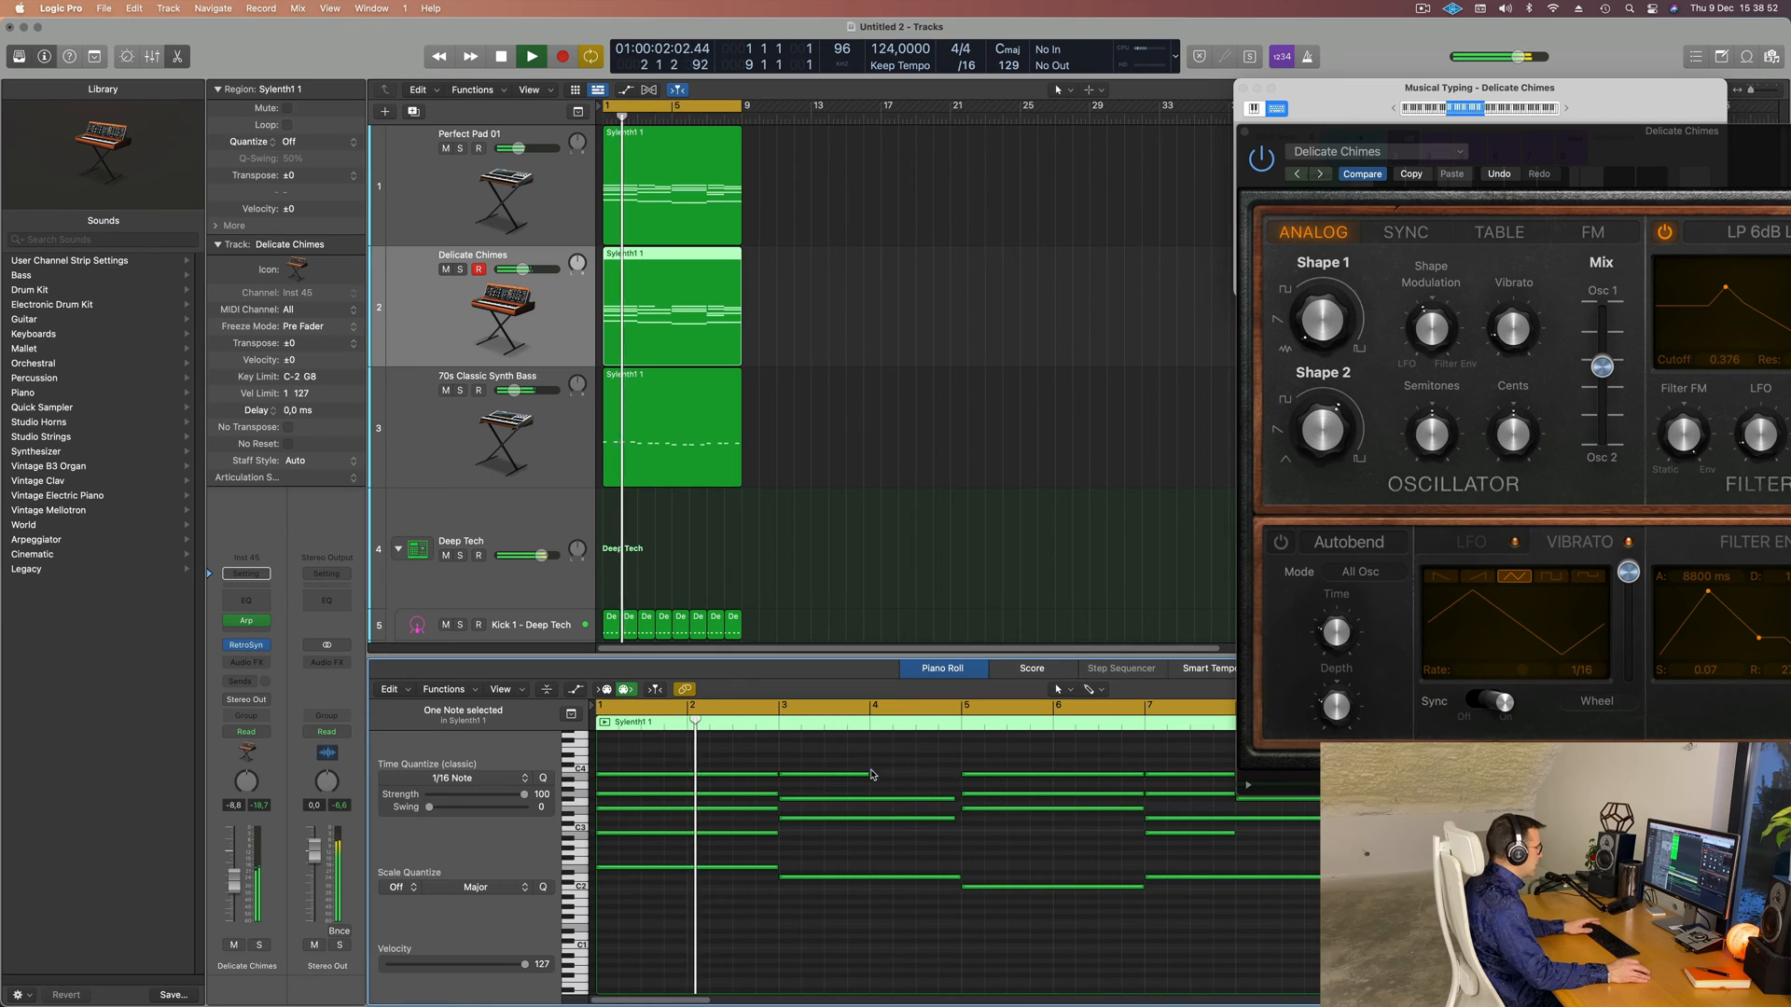
left_click_drag(871, 773, 960, 774)
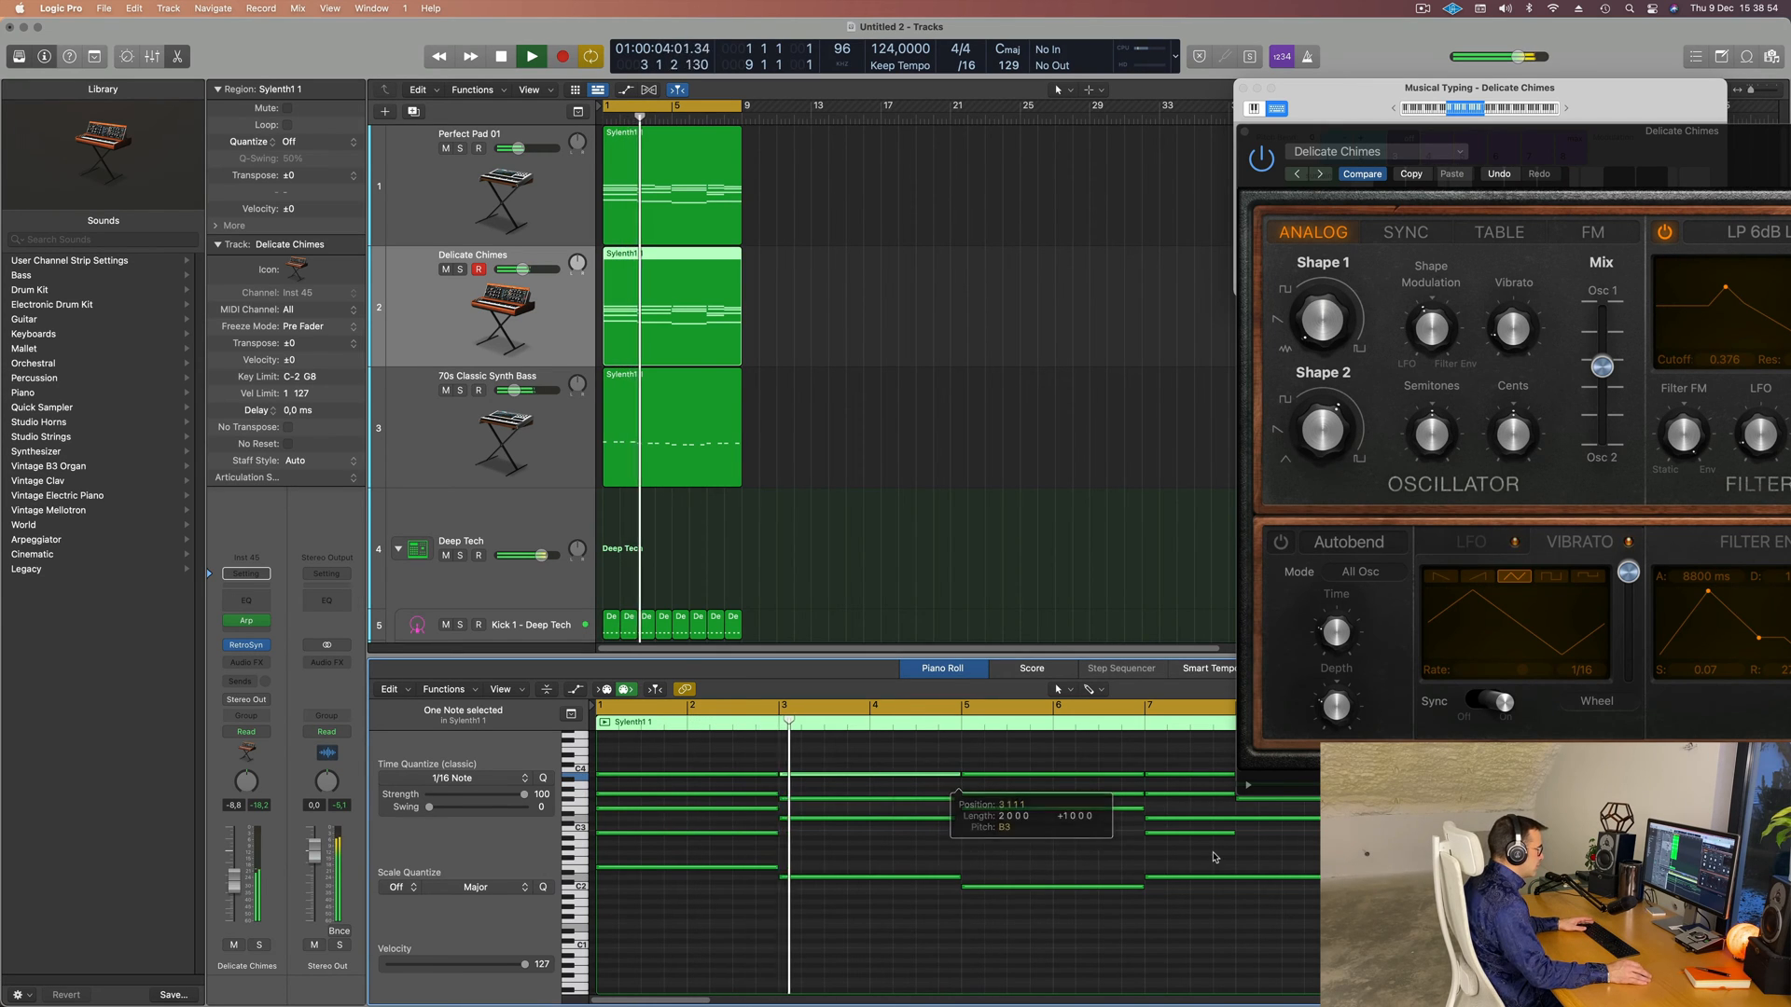
- Delete the two upper notes in bar 8, extend the one-bar notes from bar 7 through bar 8, and play the loop
scroll(1214, 854, "right", 5)
left_click_drag(1078, 764, 1081, 801)
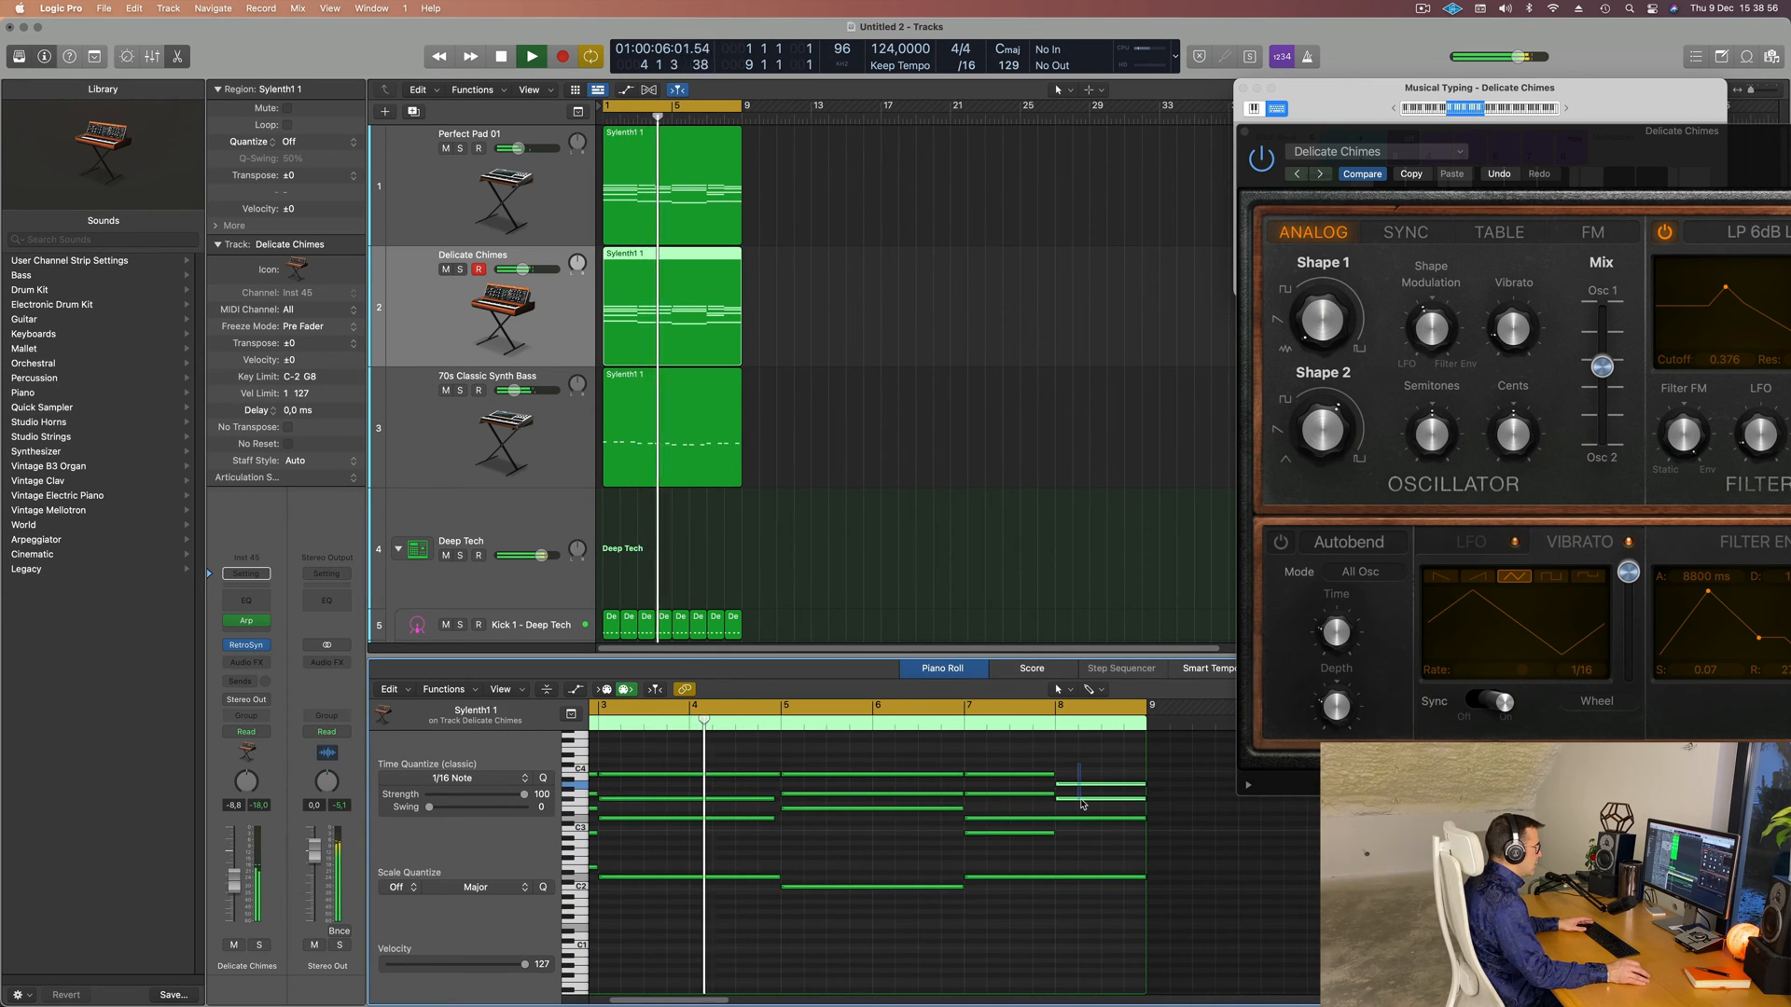
key("Delete")
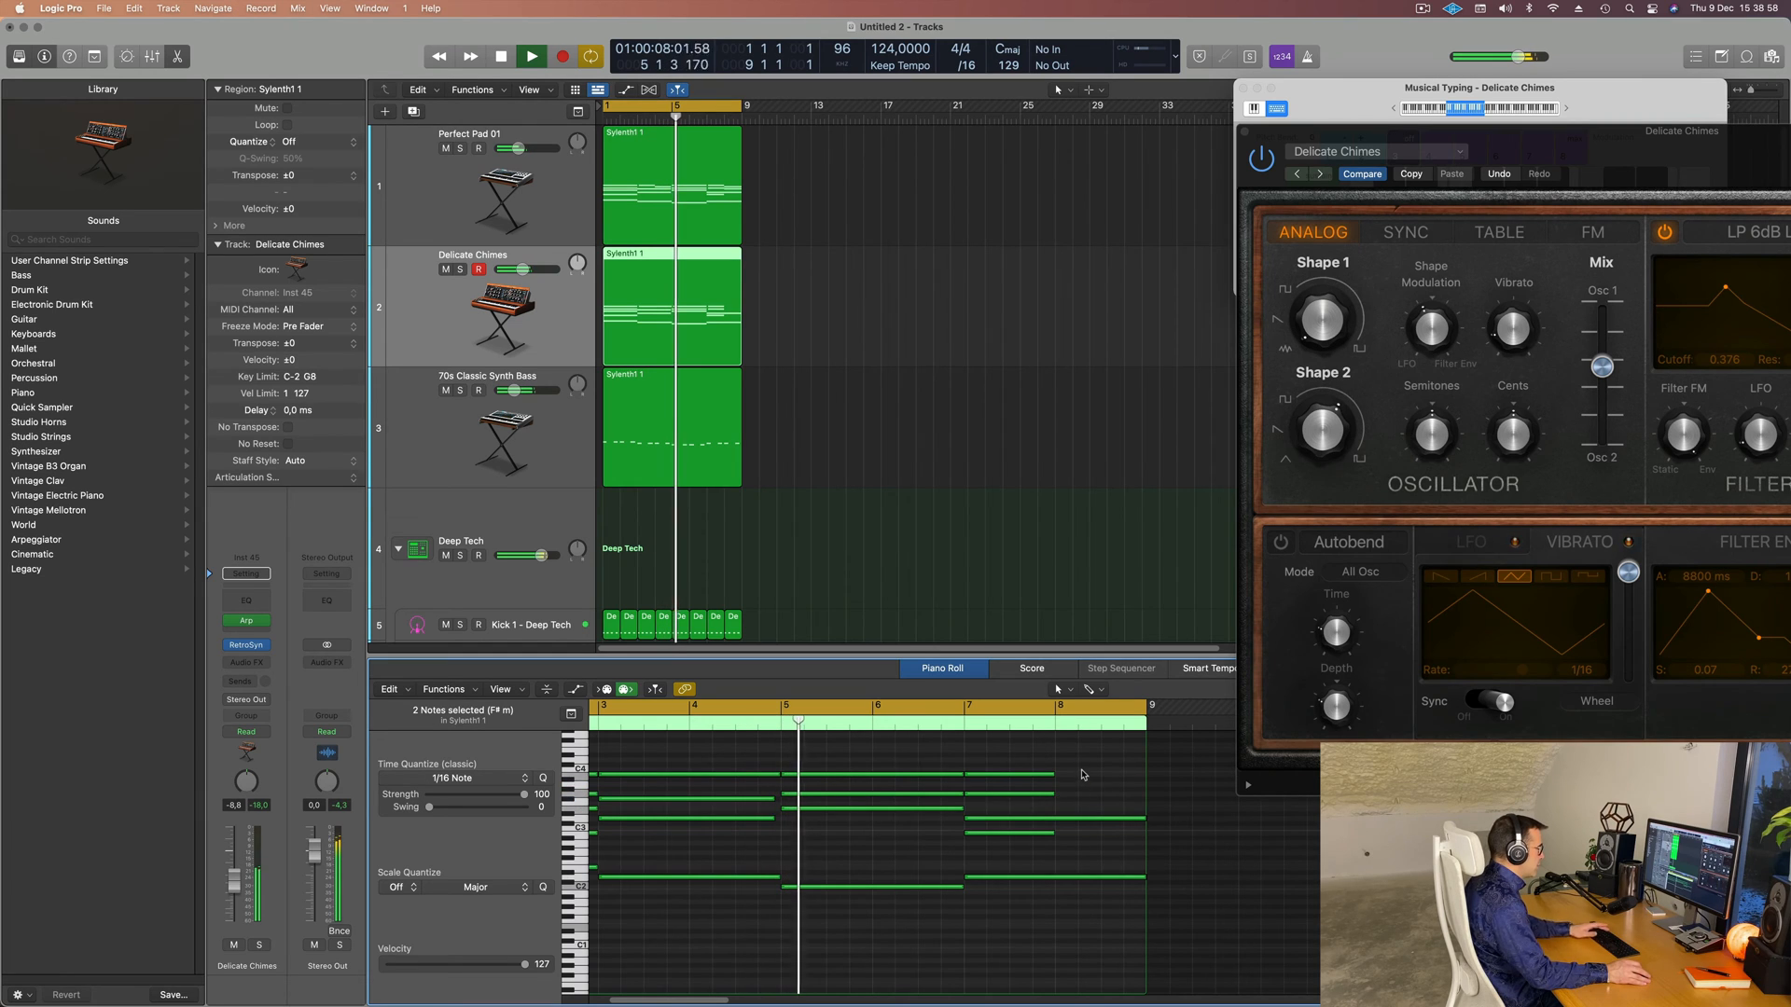
left_click_drag(1053, 774, 1140, 774)
left_click(1042, 841)
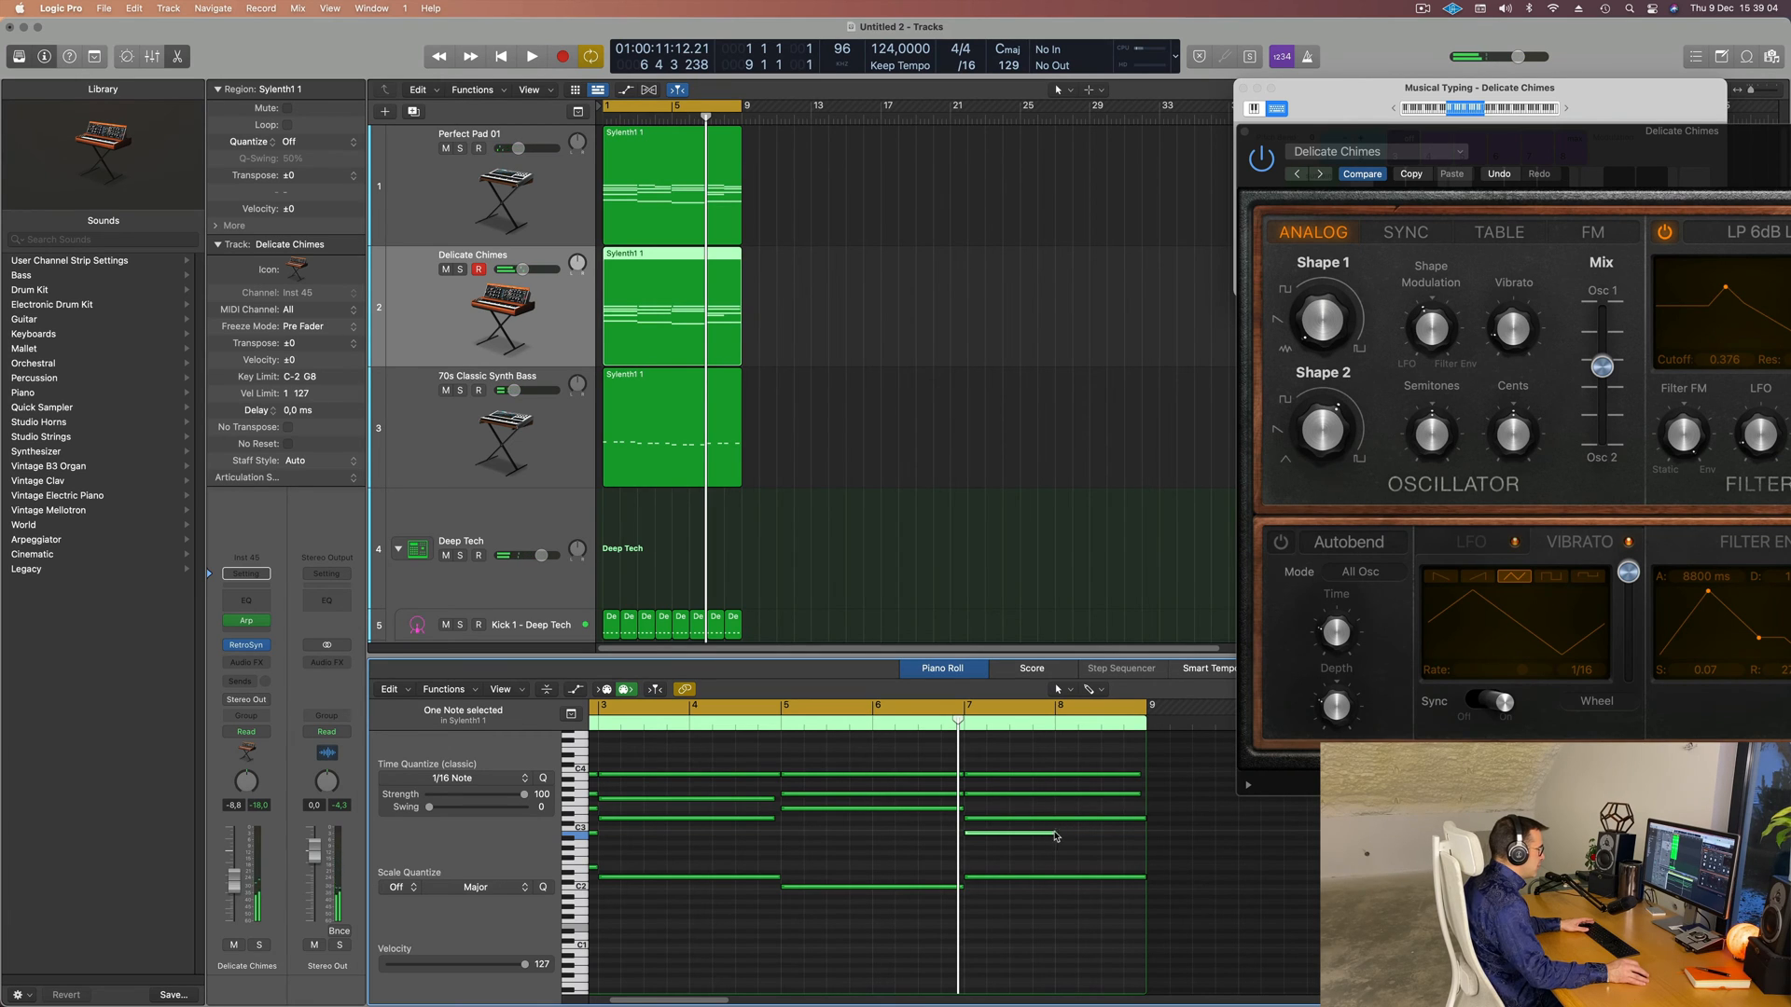
left_click_drag(1055, 834, 1148, 833)
left_click_drag(1140, 764, 1140, 794)
key("space")
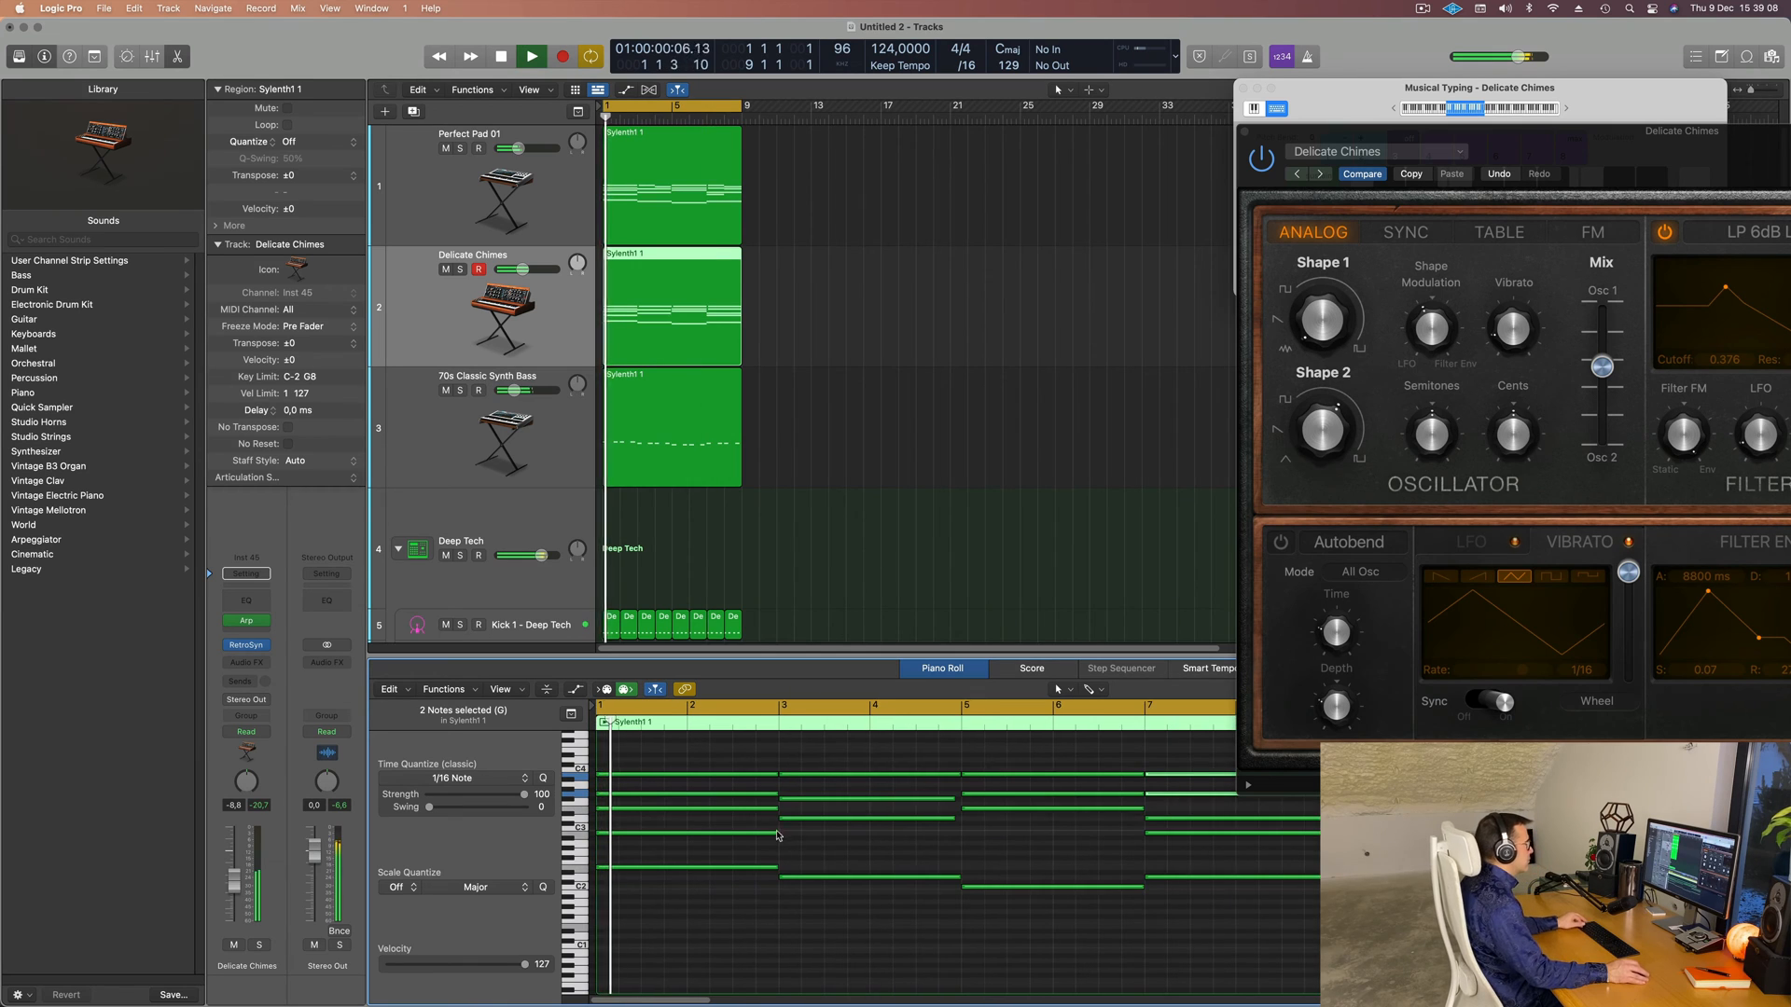
- Audition the loop, hide the Musical Typing keyboard and show the Mixer with the synth window moved clear
left_click_drag(1570, 123, 1420, 96)
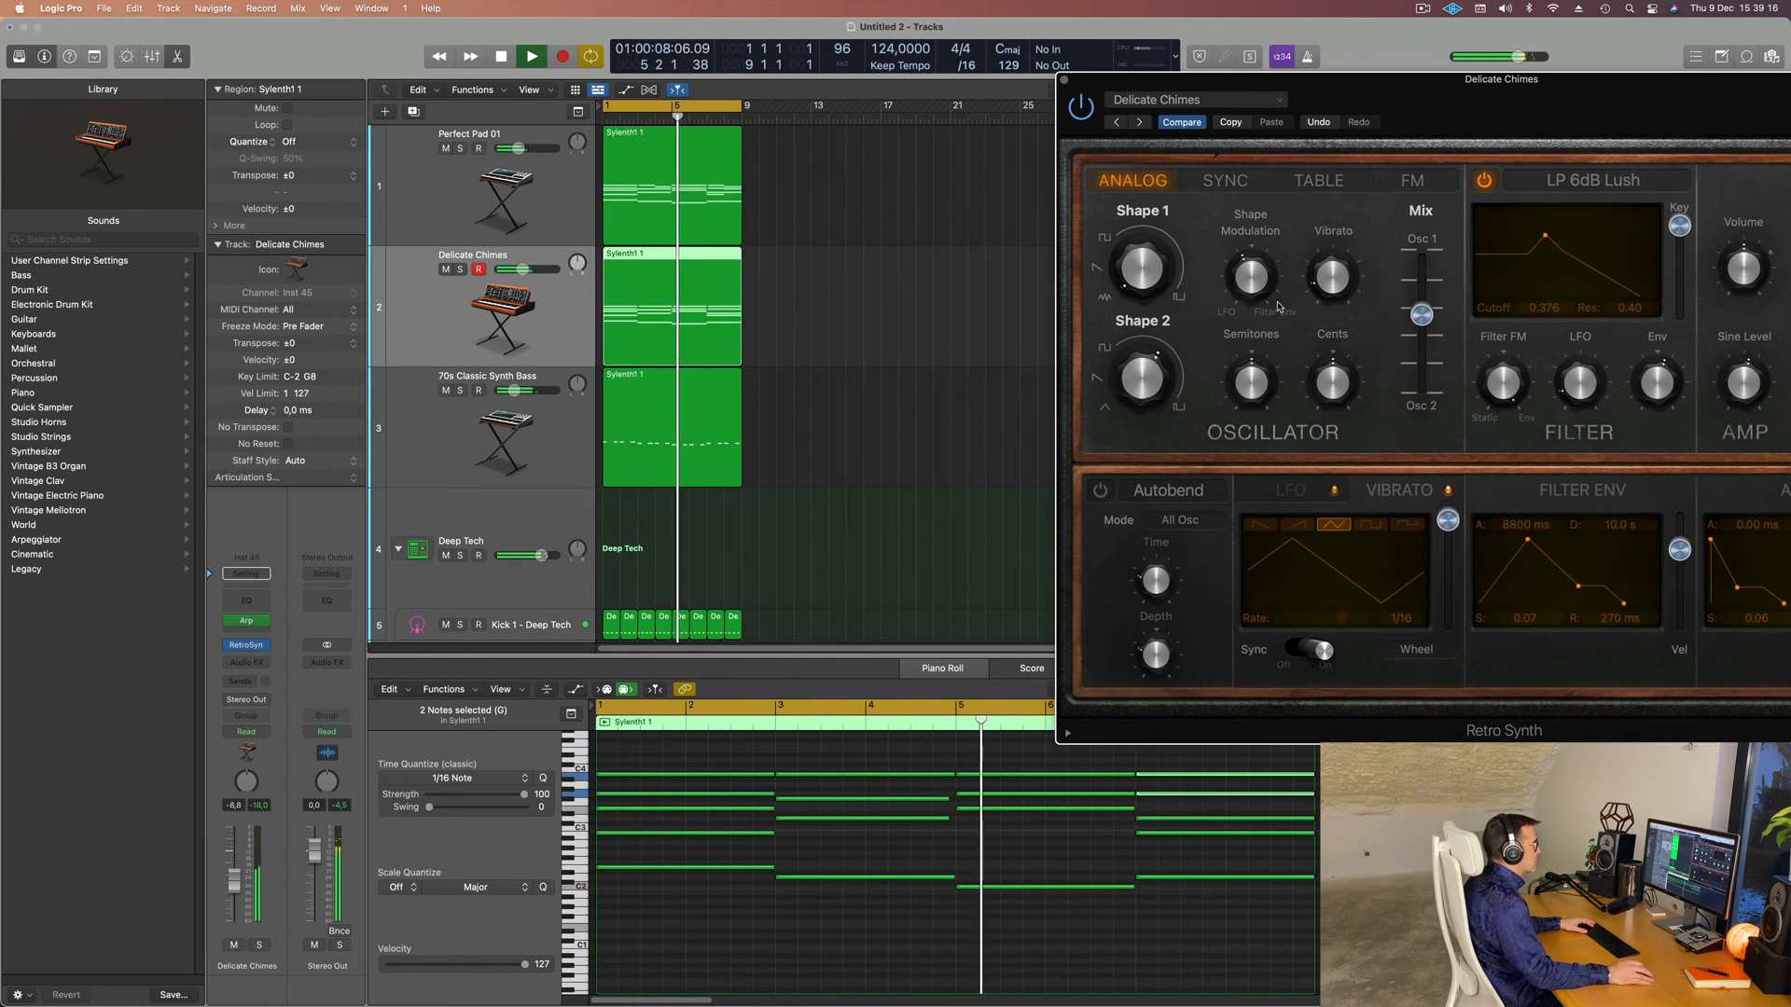
left_click_drag(1543, 84, 1284, 195)
key("space")
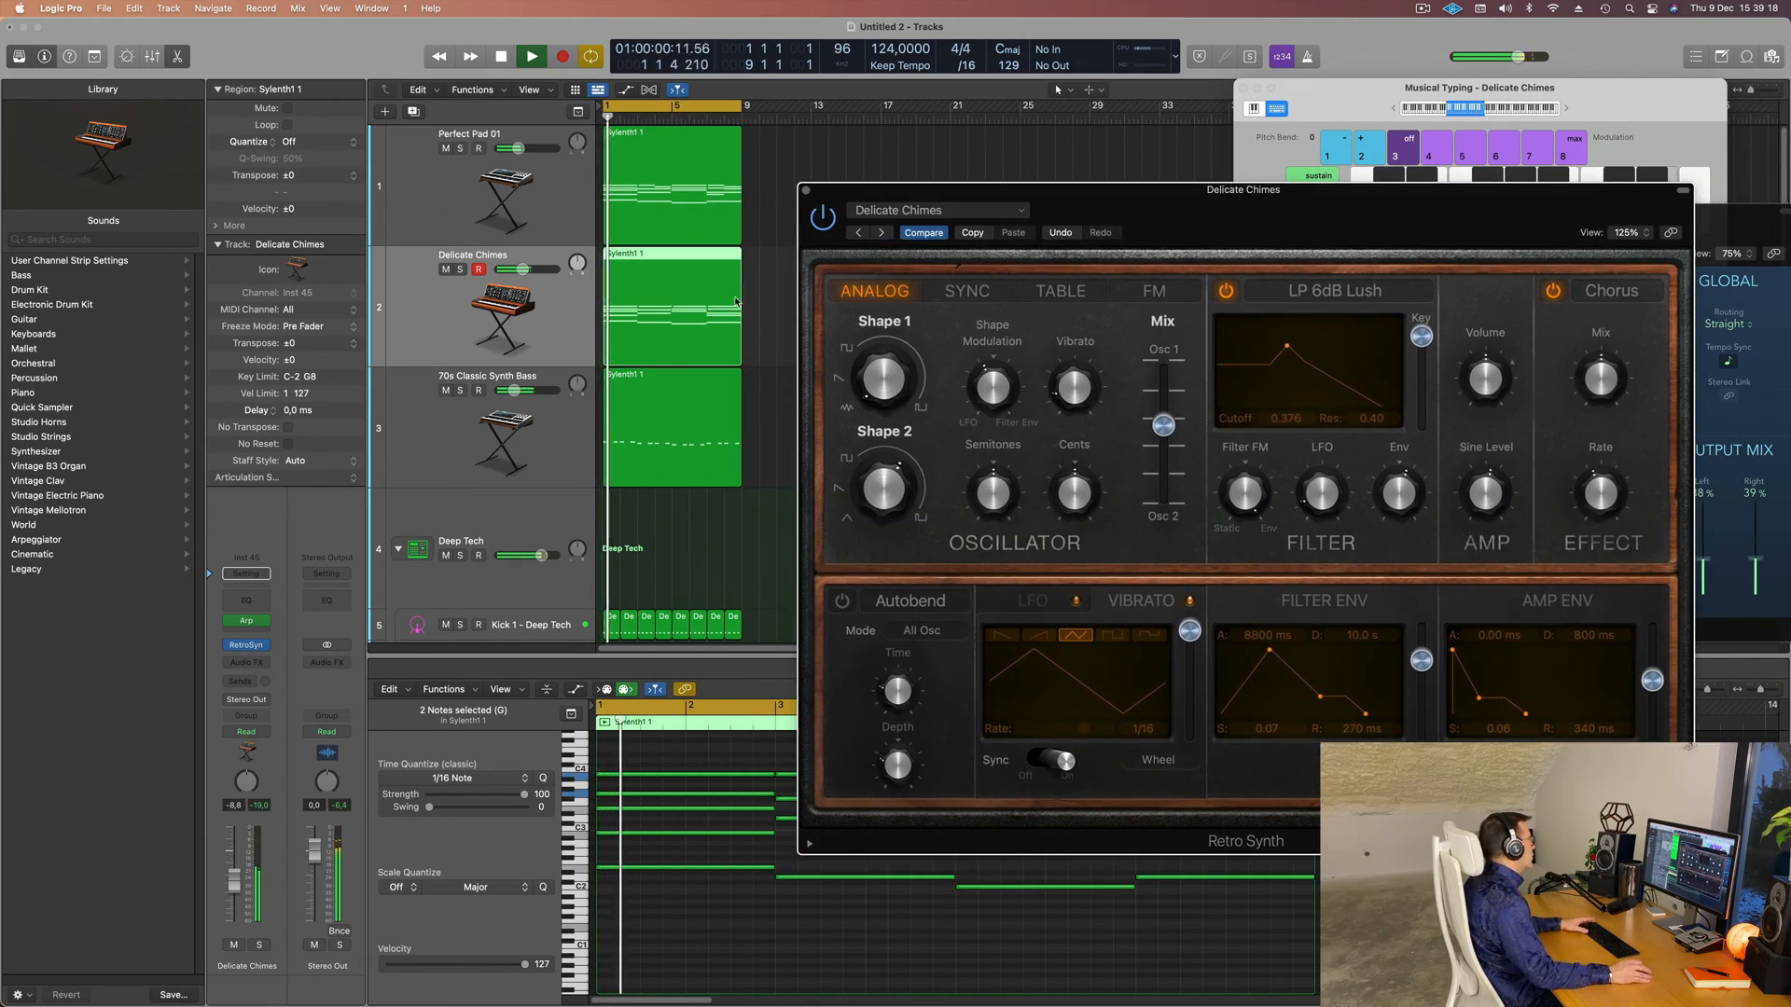
key("space")
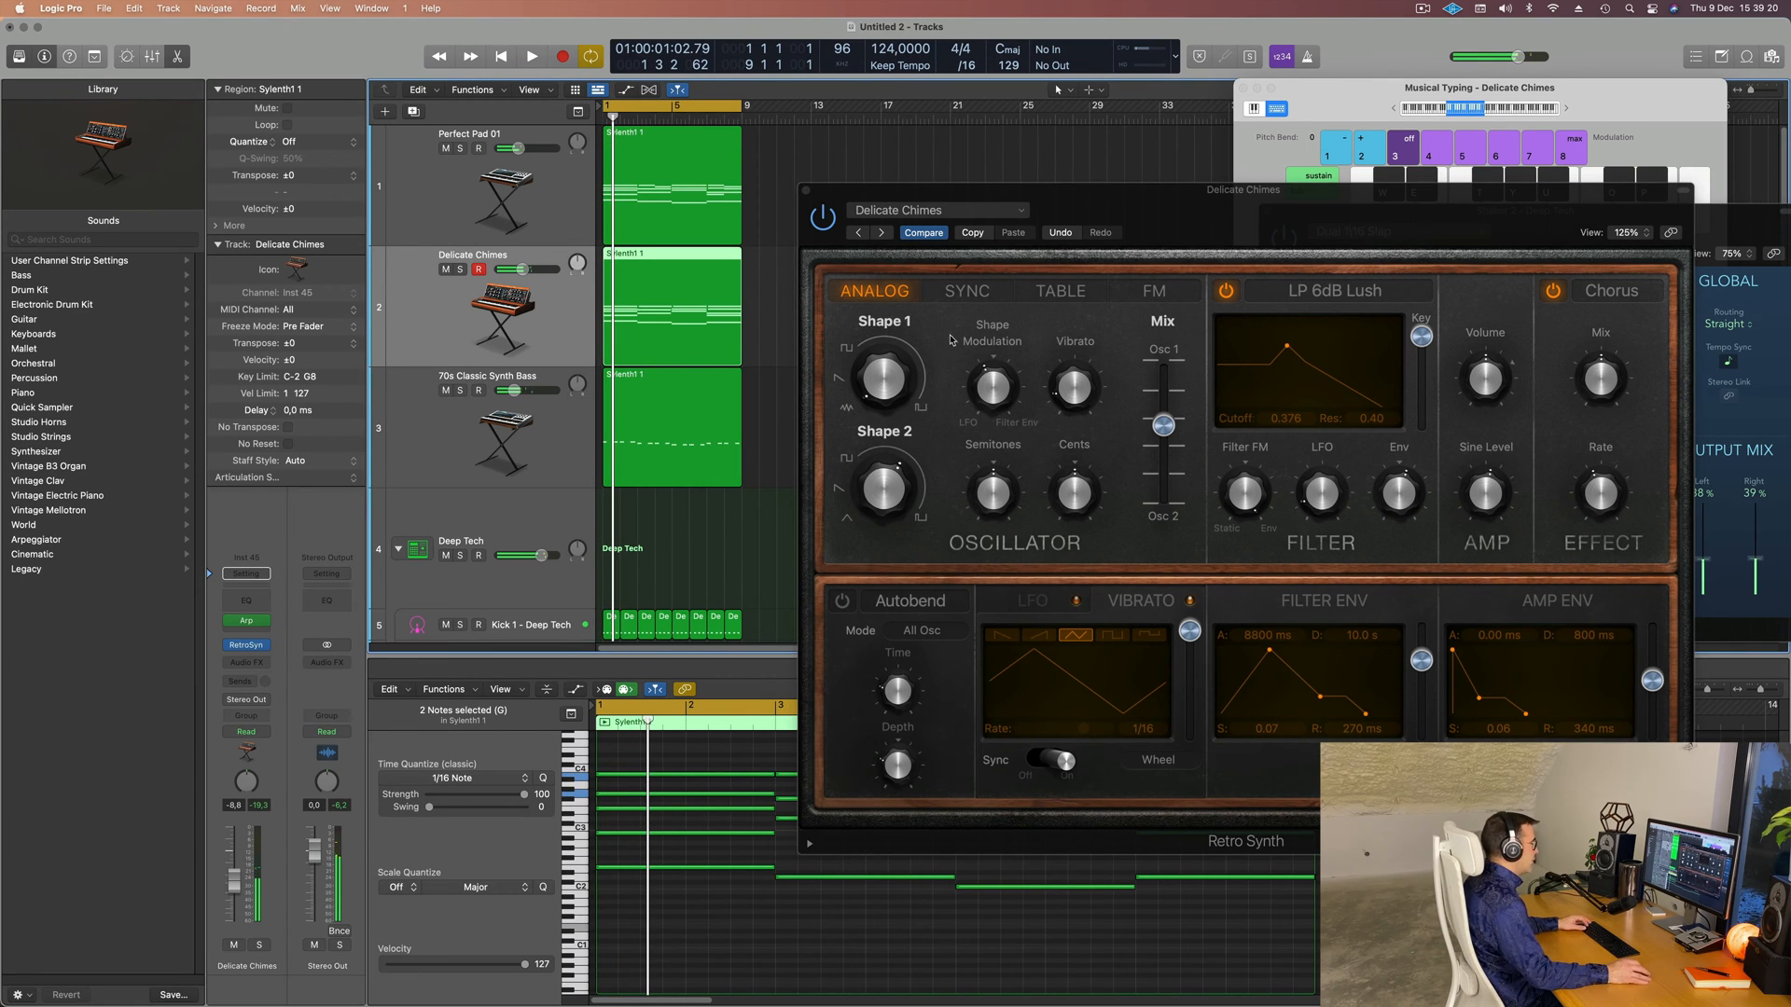
key("super+k")
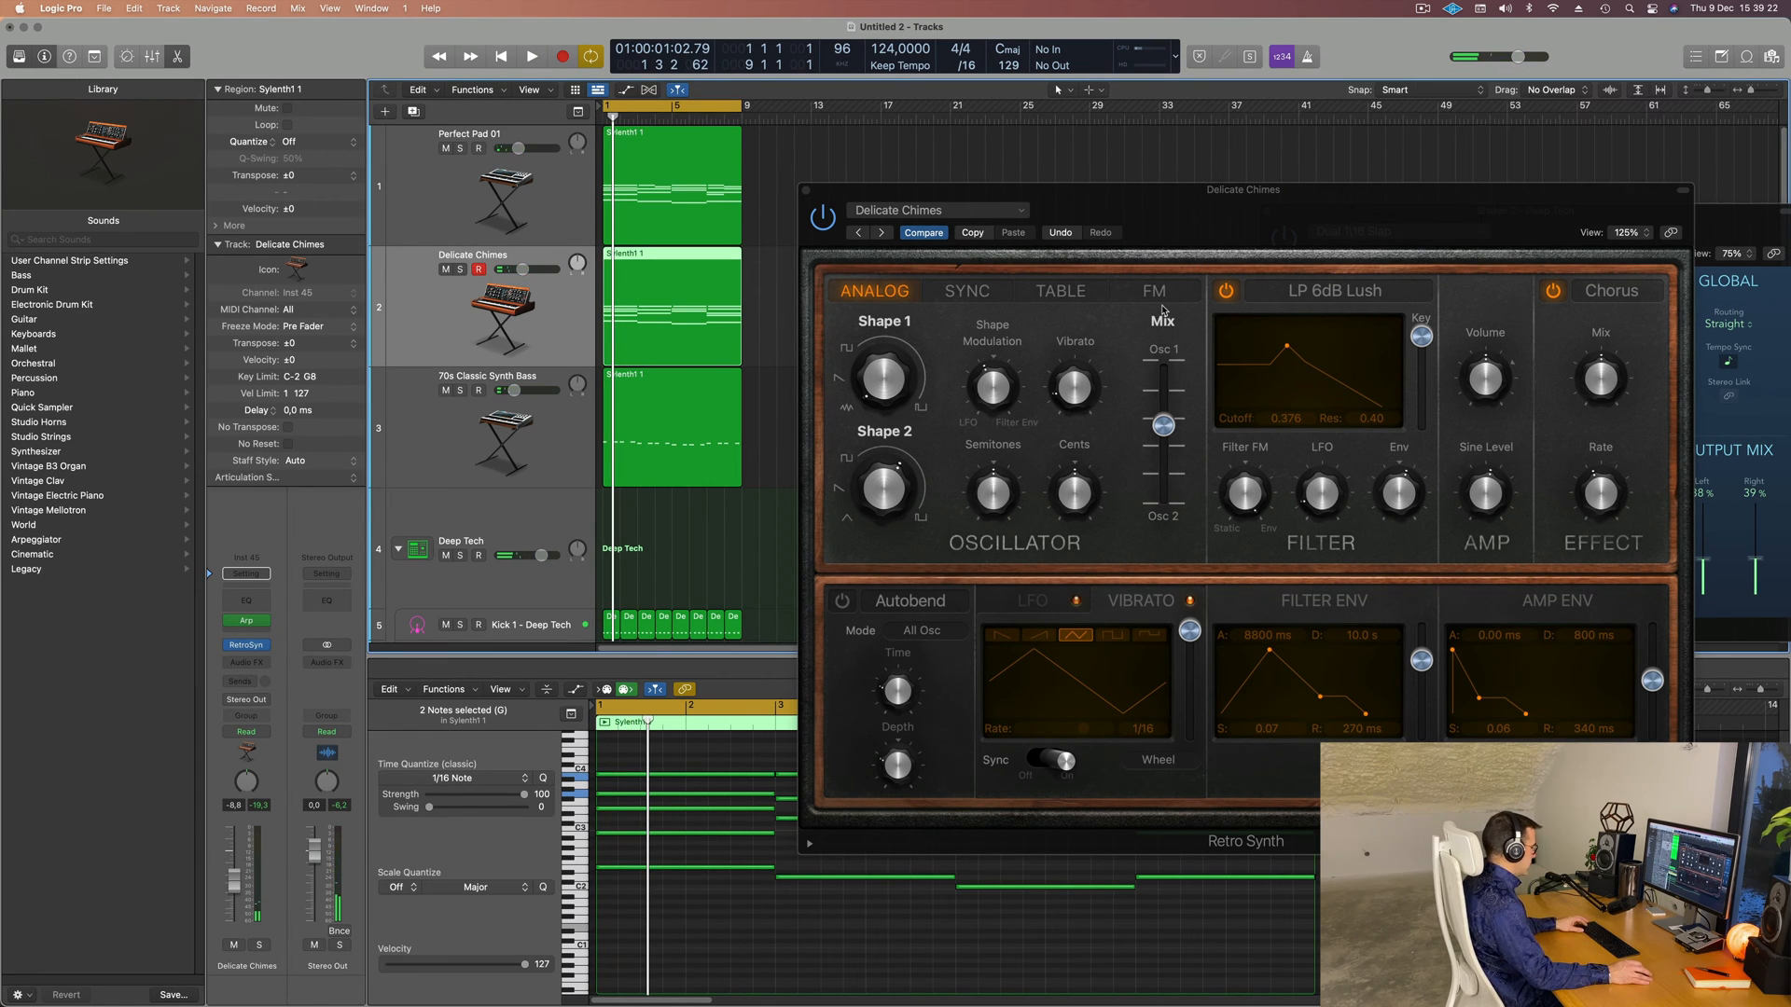
key("x")
left_click_drag(1138, 221, 1582, 211)
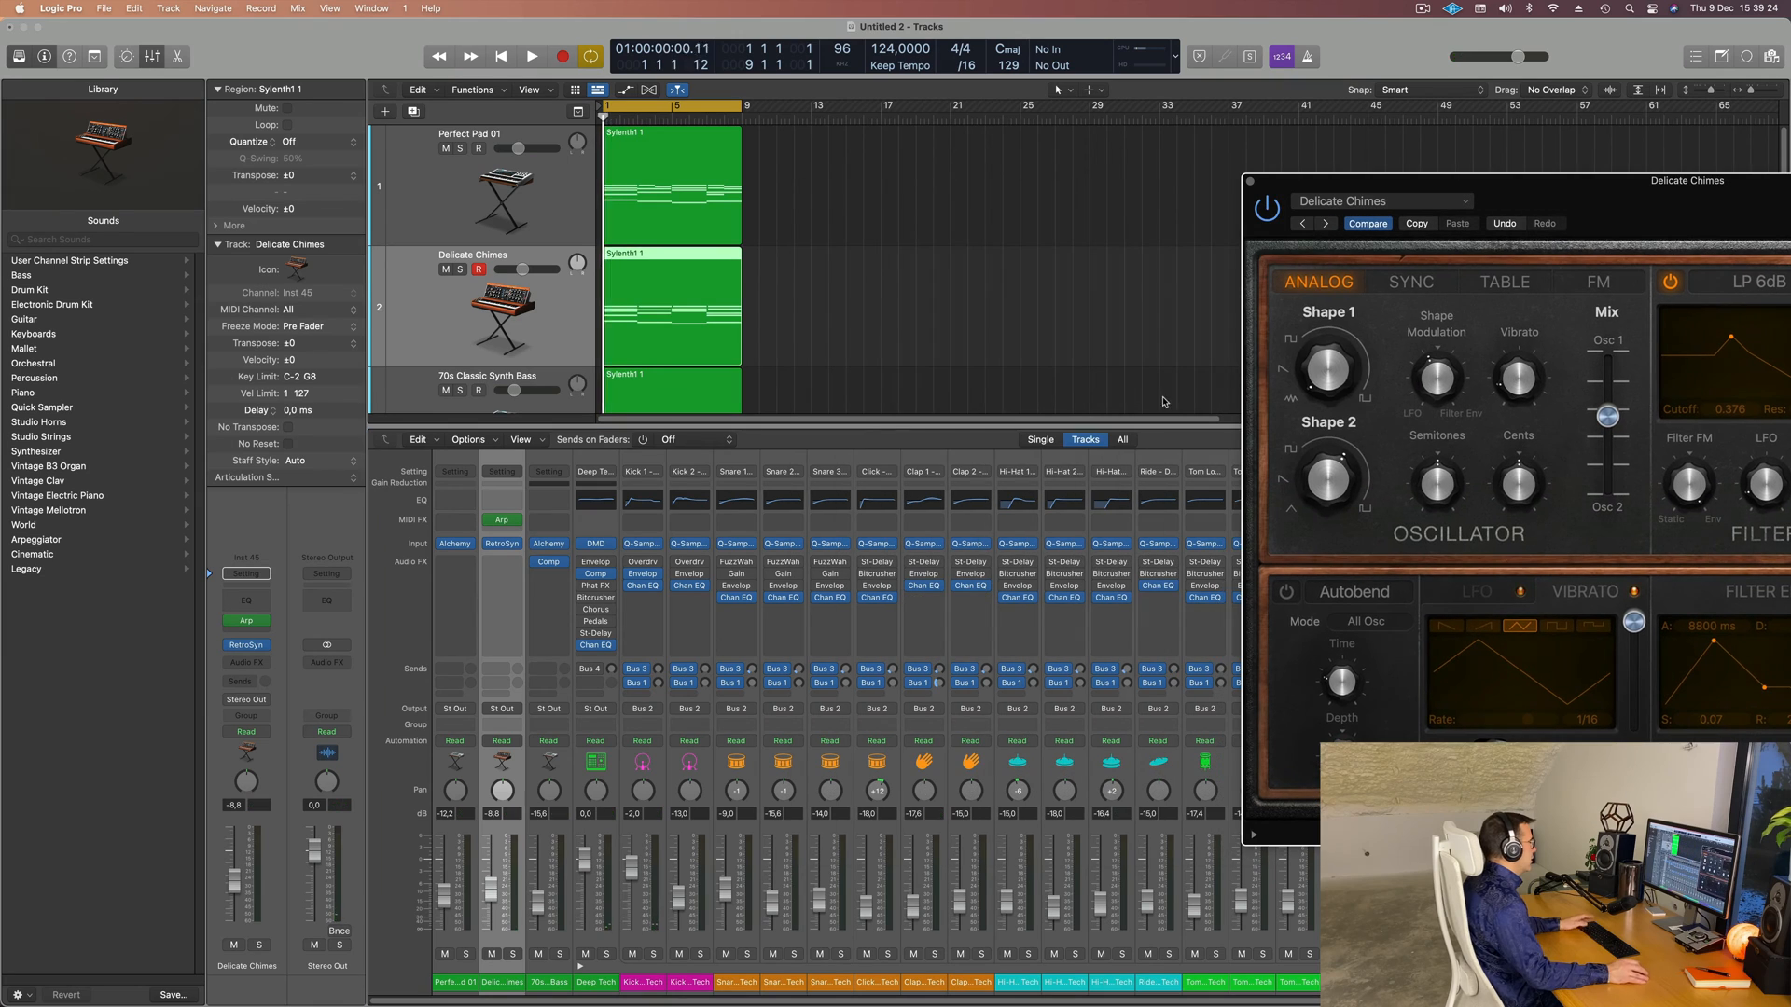
- Copy the Compressor from the 70s Classic Synth Bass channel to the Delicate Chimes channel during playback
key("space")
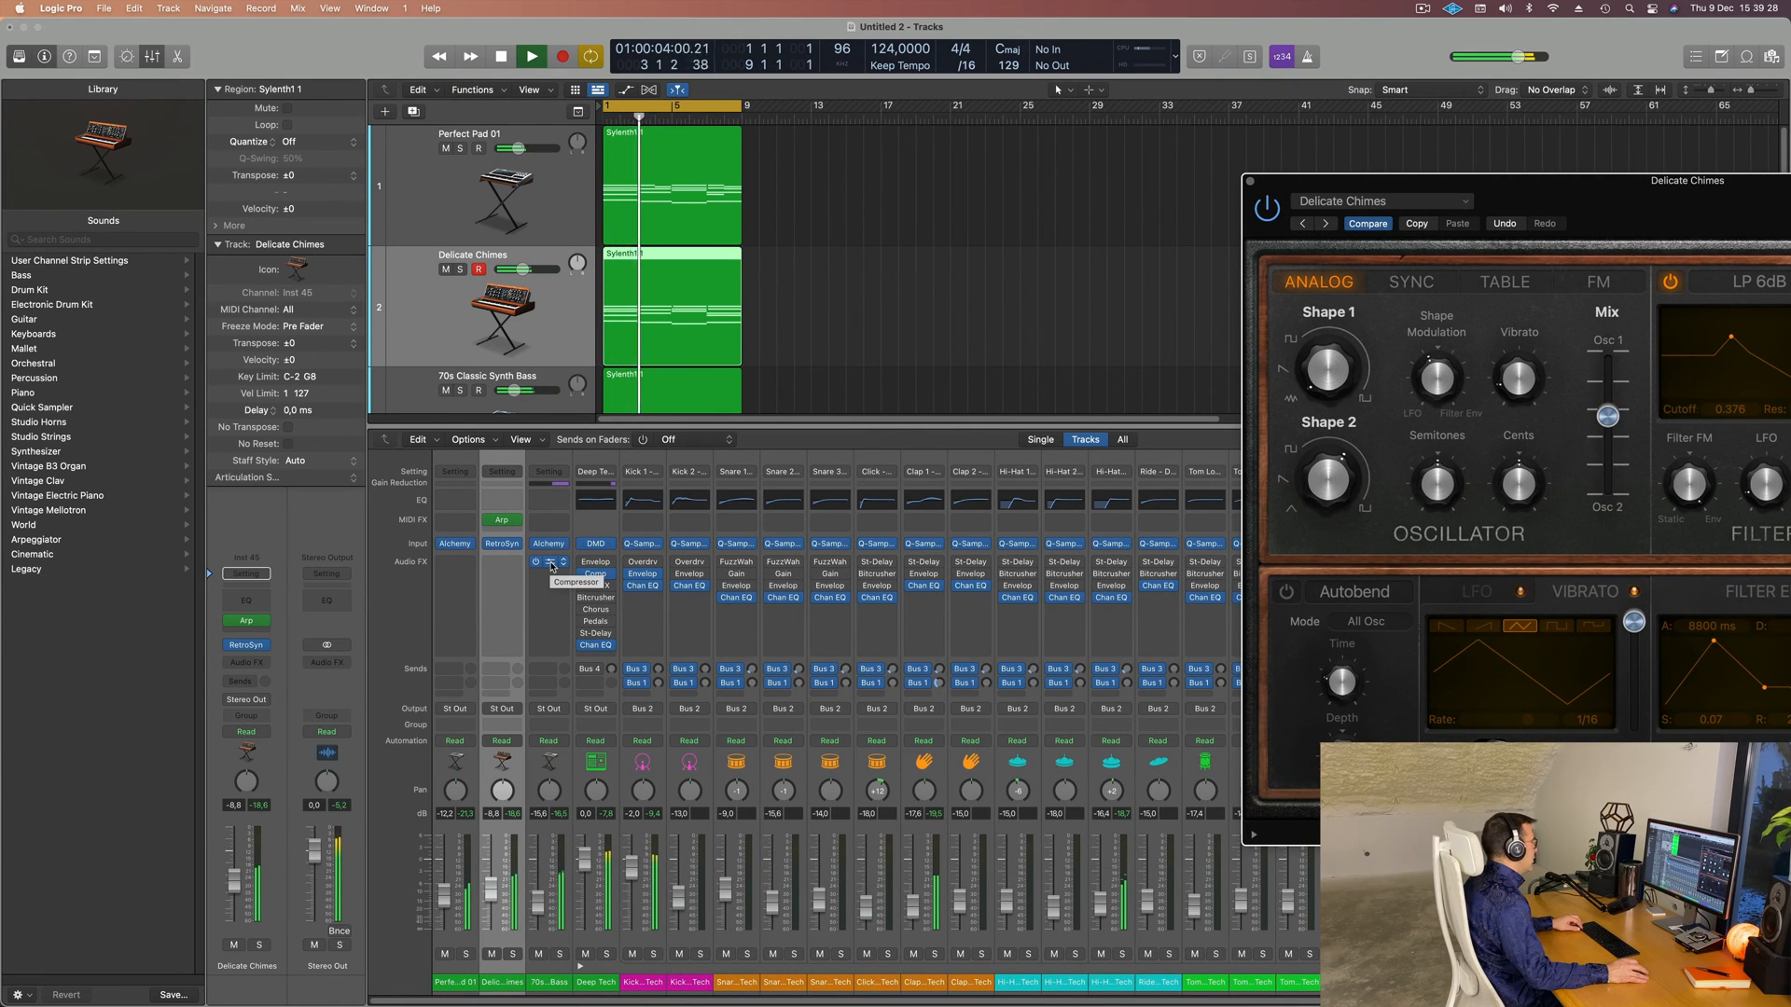
left_click_drag(550, 563, 501, 568)
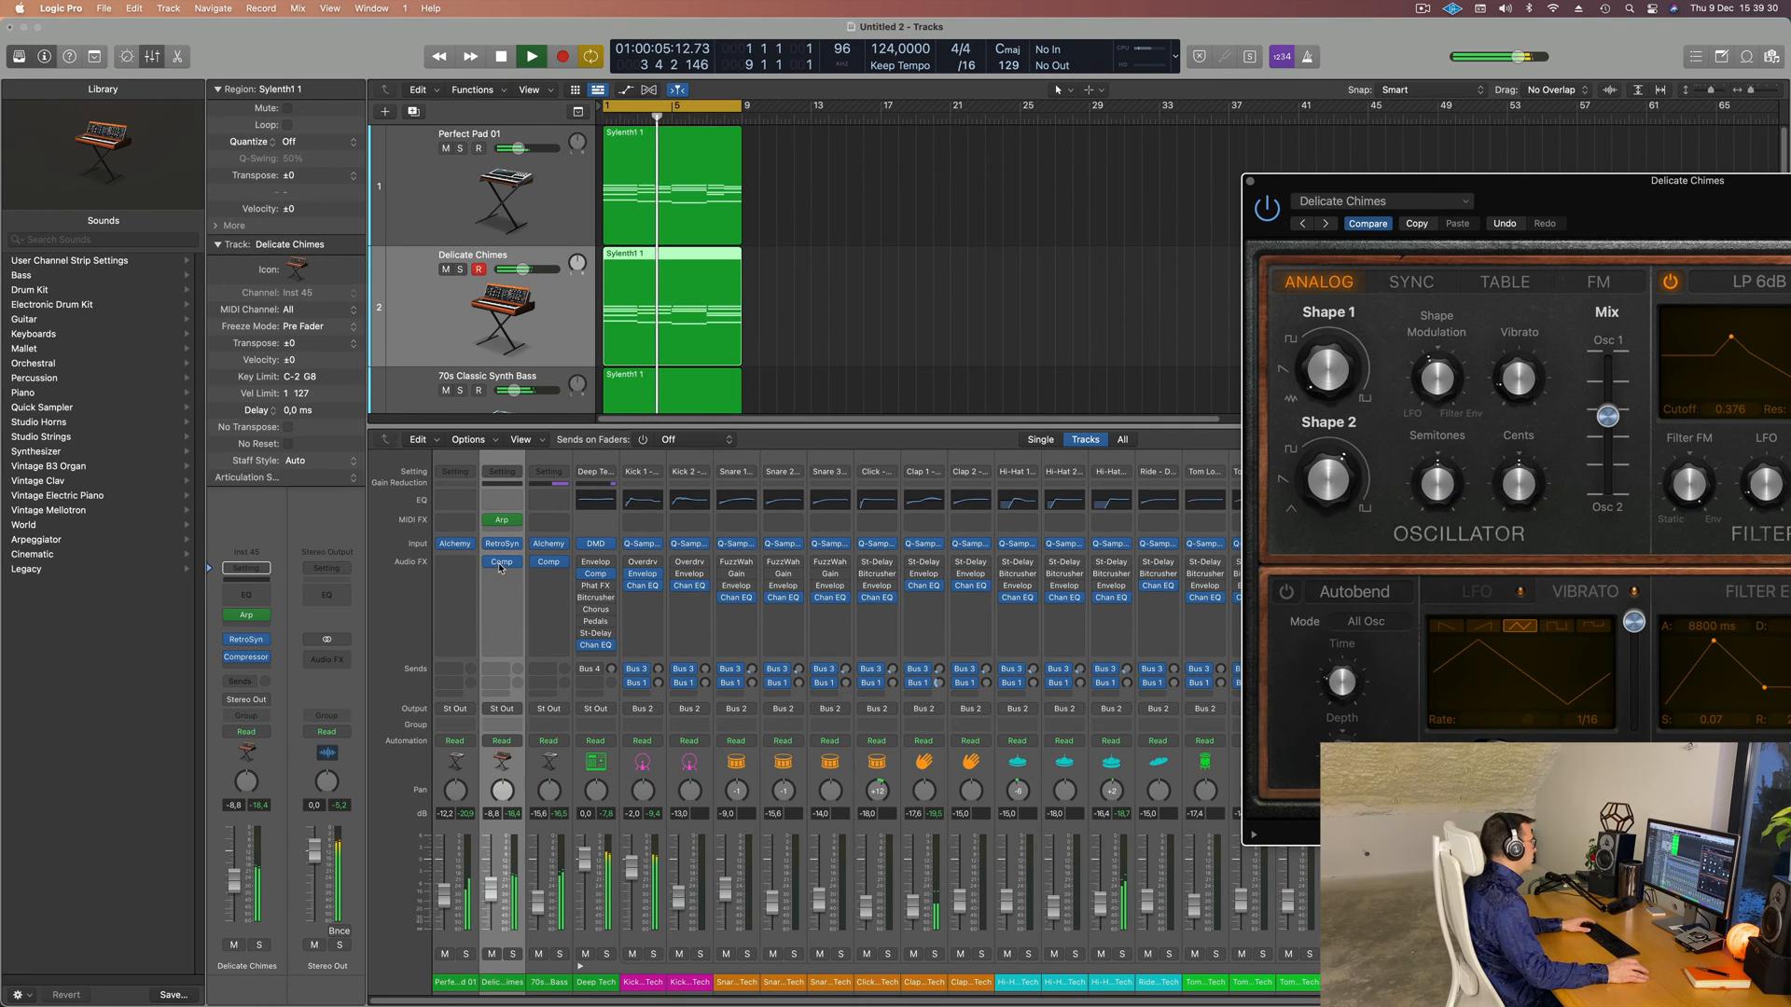
left_click_drag(1680, 212, 1463, 211)
- Add a stereo Delay Designer after the Compressor on the Delicate Chimes channel
left_click(410, 396)
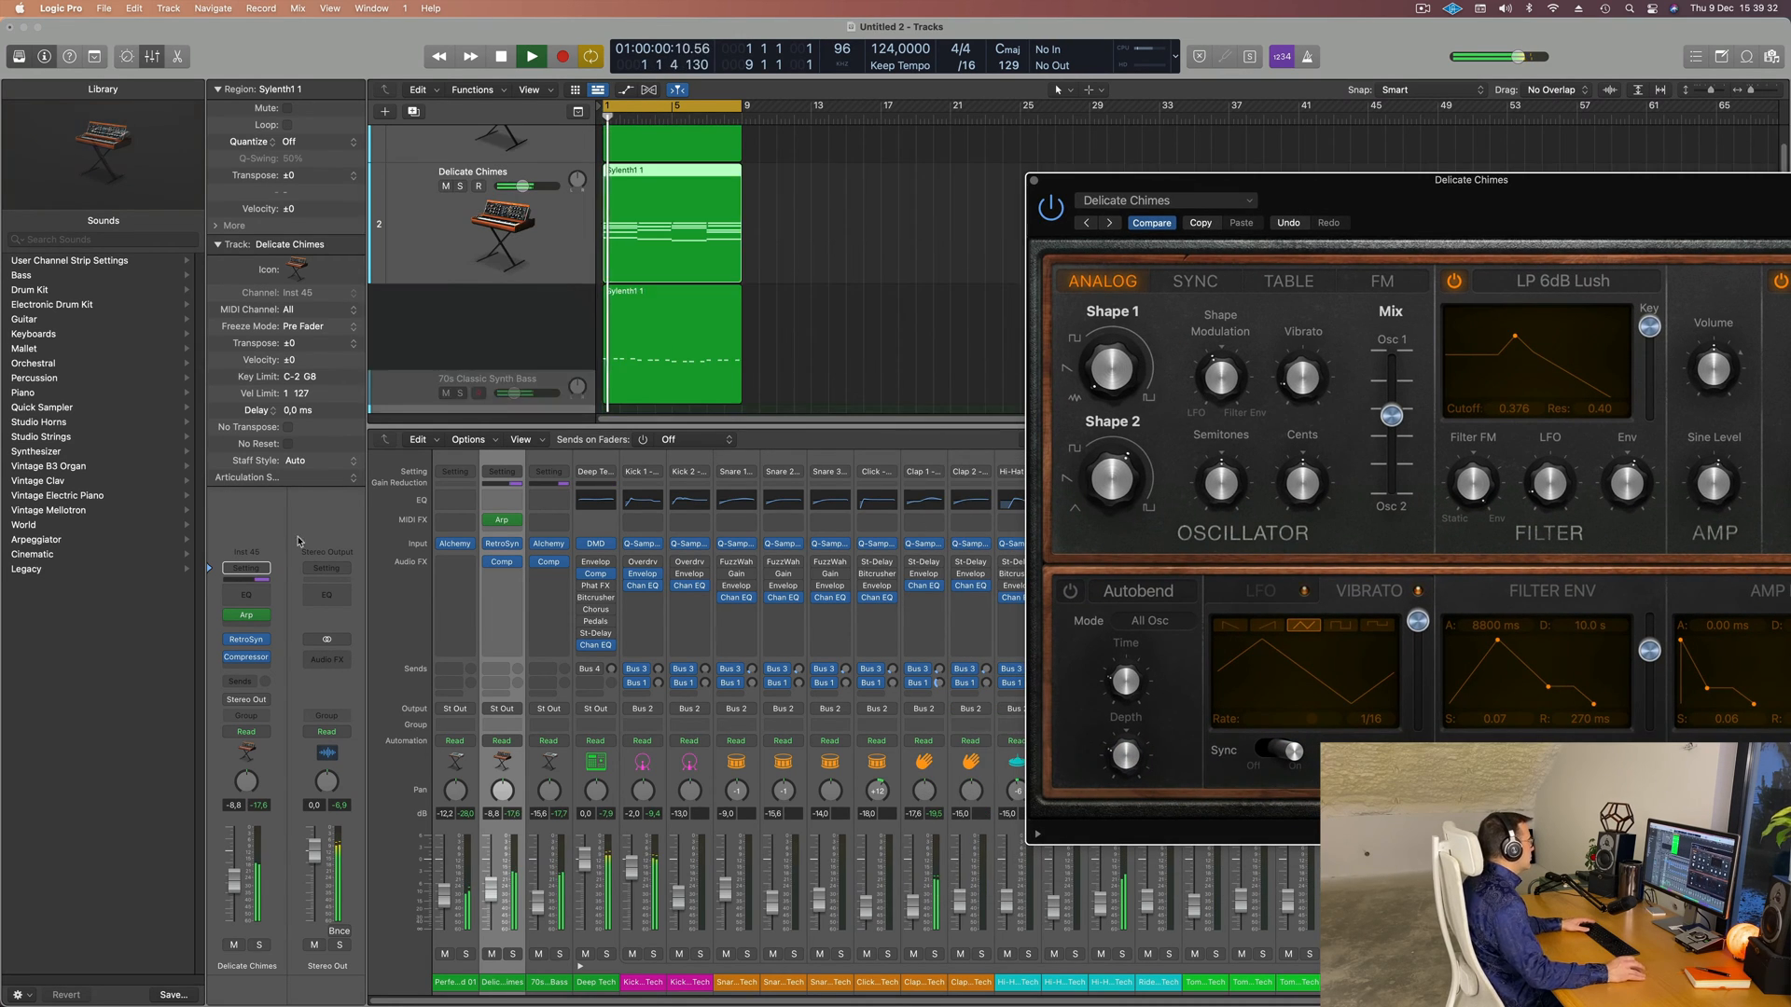
scroll(444, 347, "down", 2)
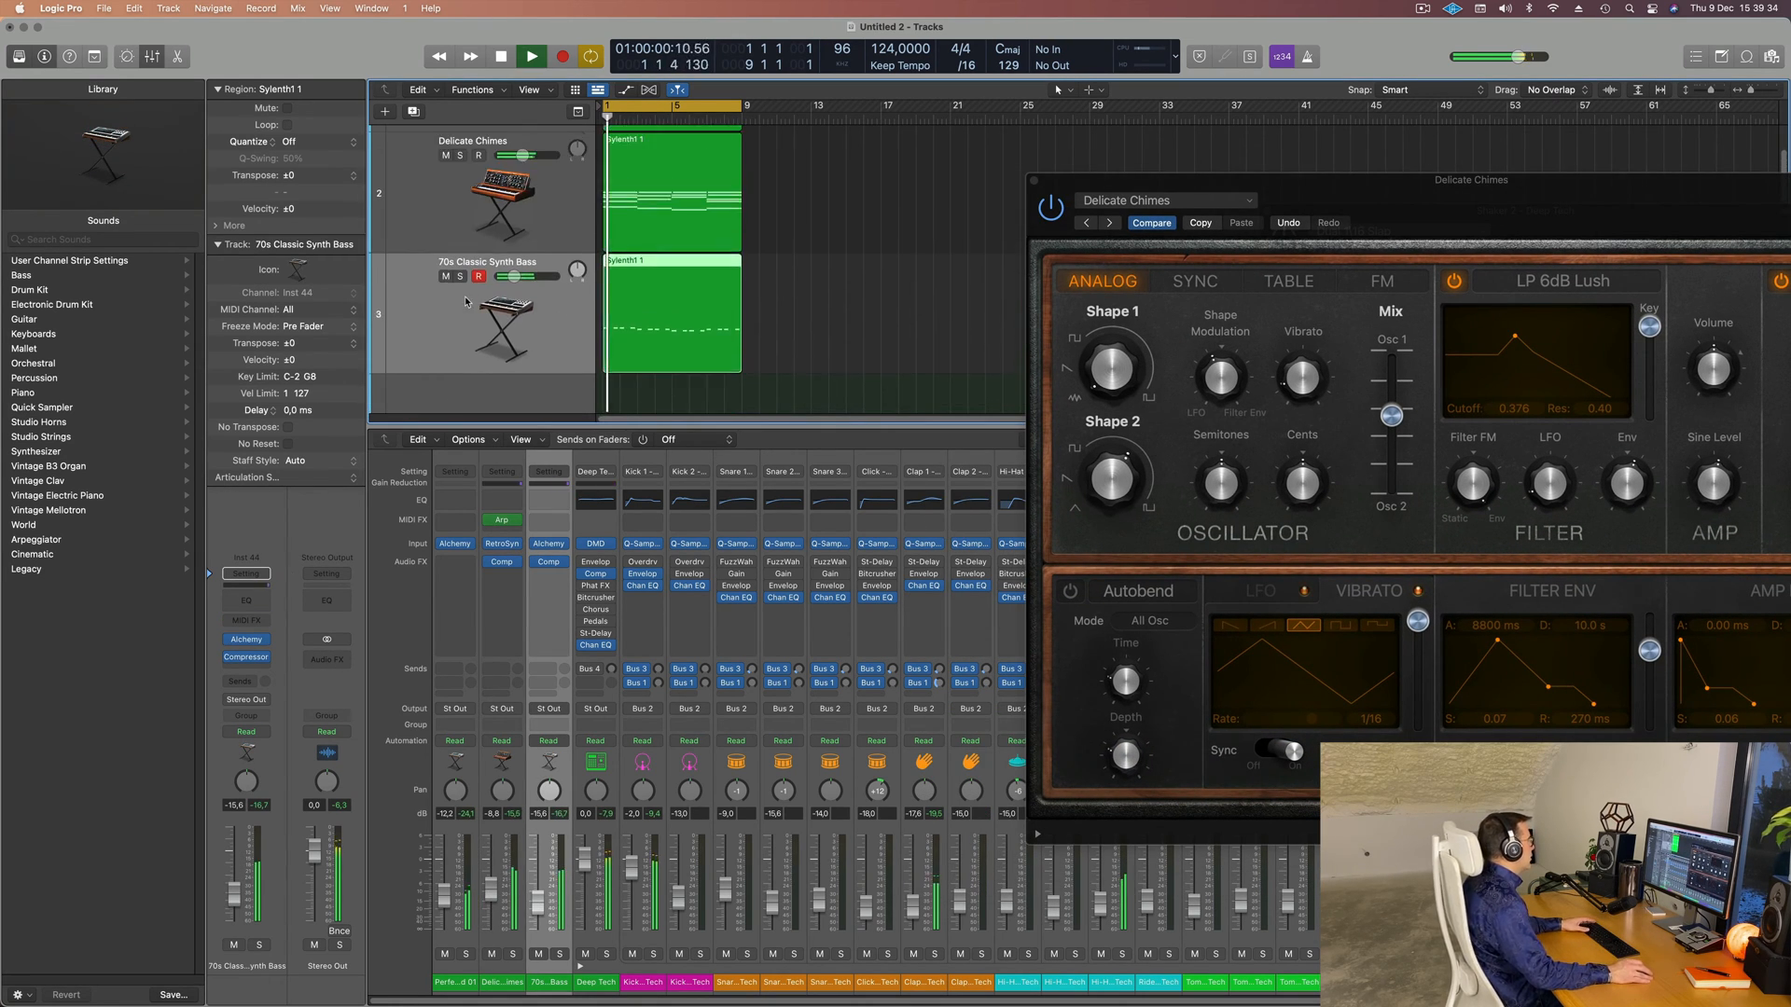
left_click(451, 230)
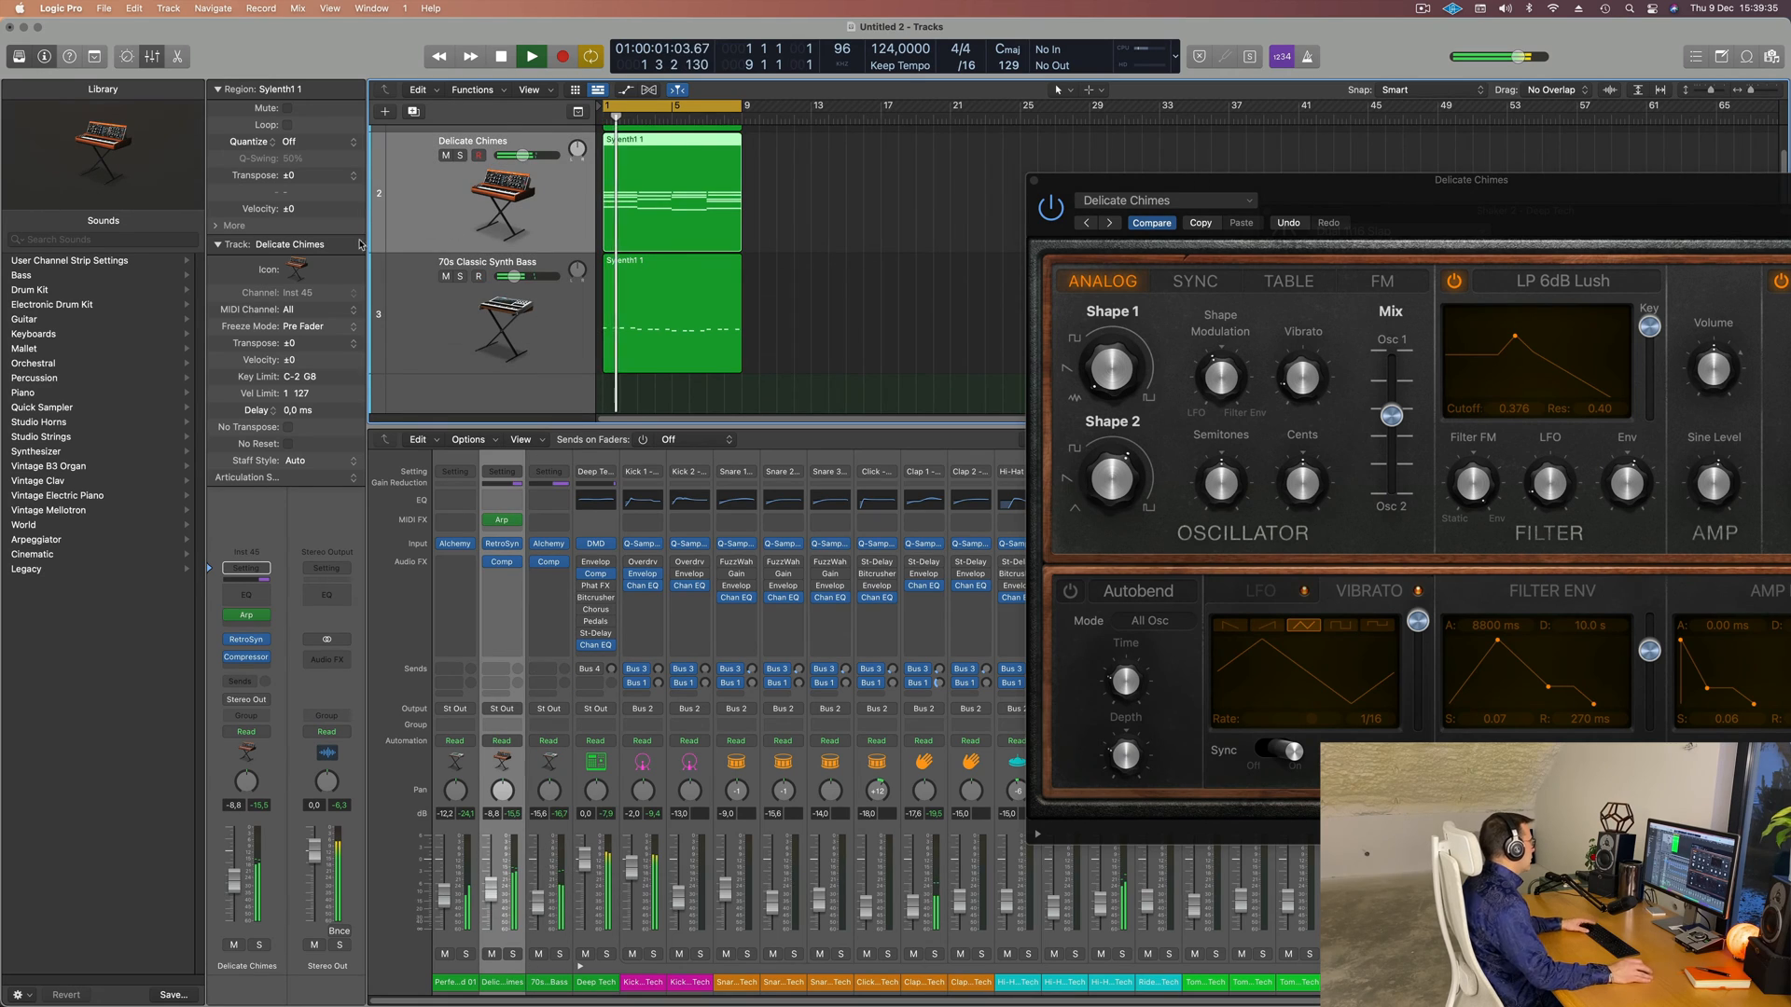
left_click(256, 668)
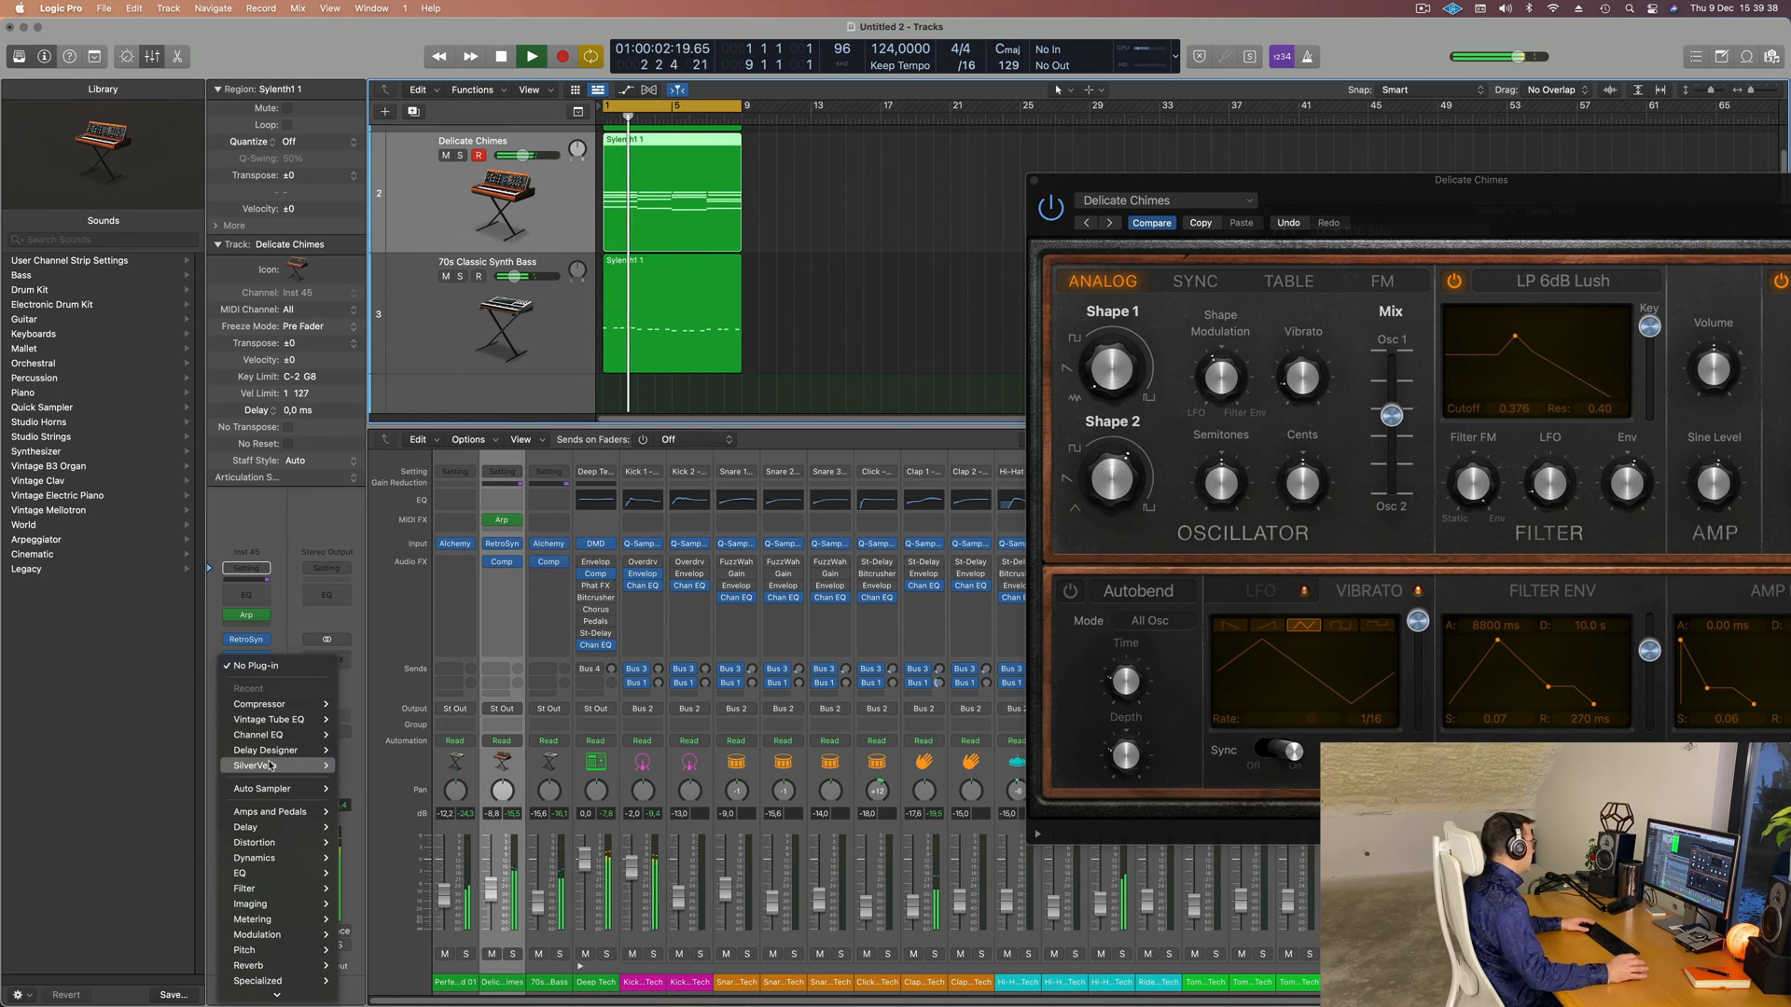
mouse_move(271, 765)
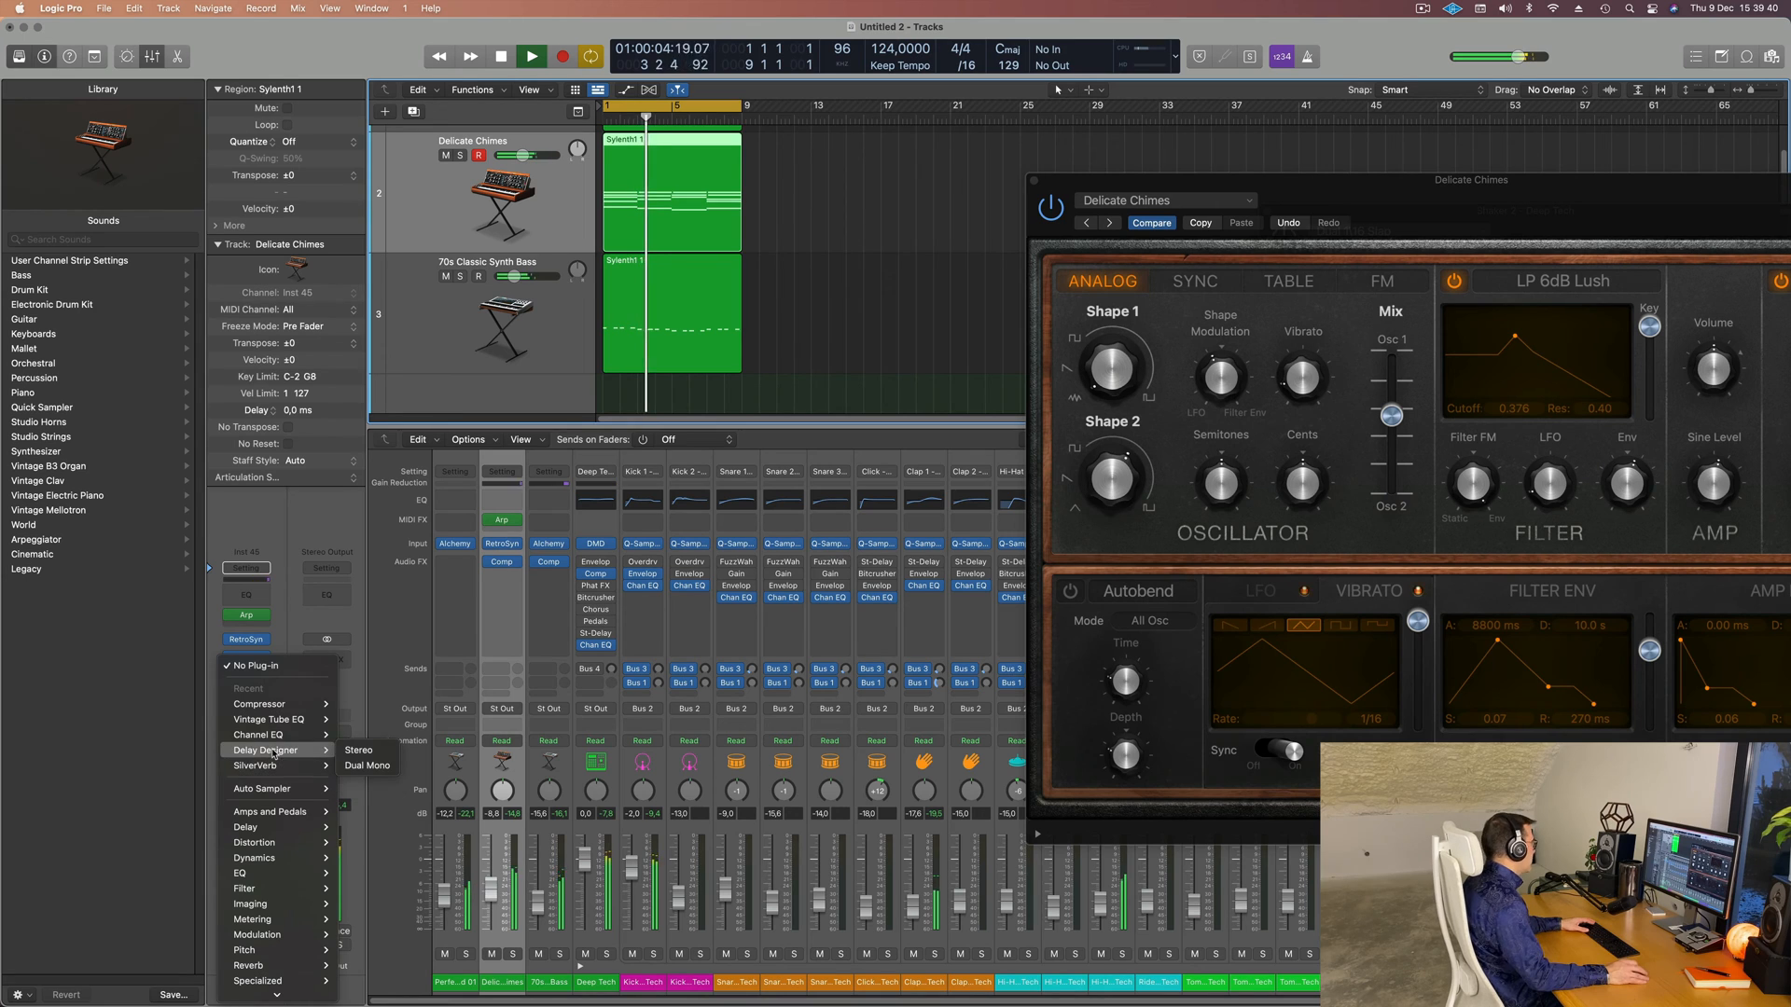
left_click(360, 751)
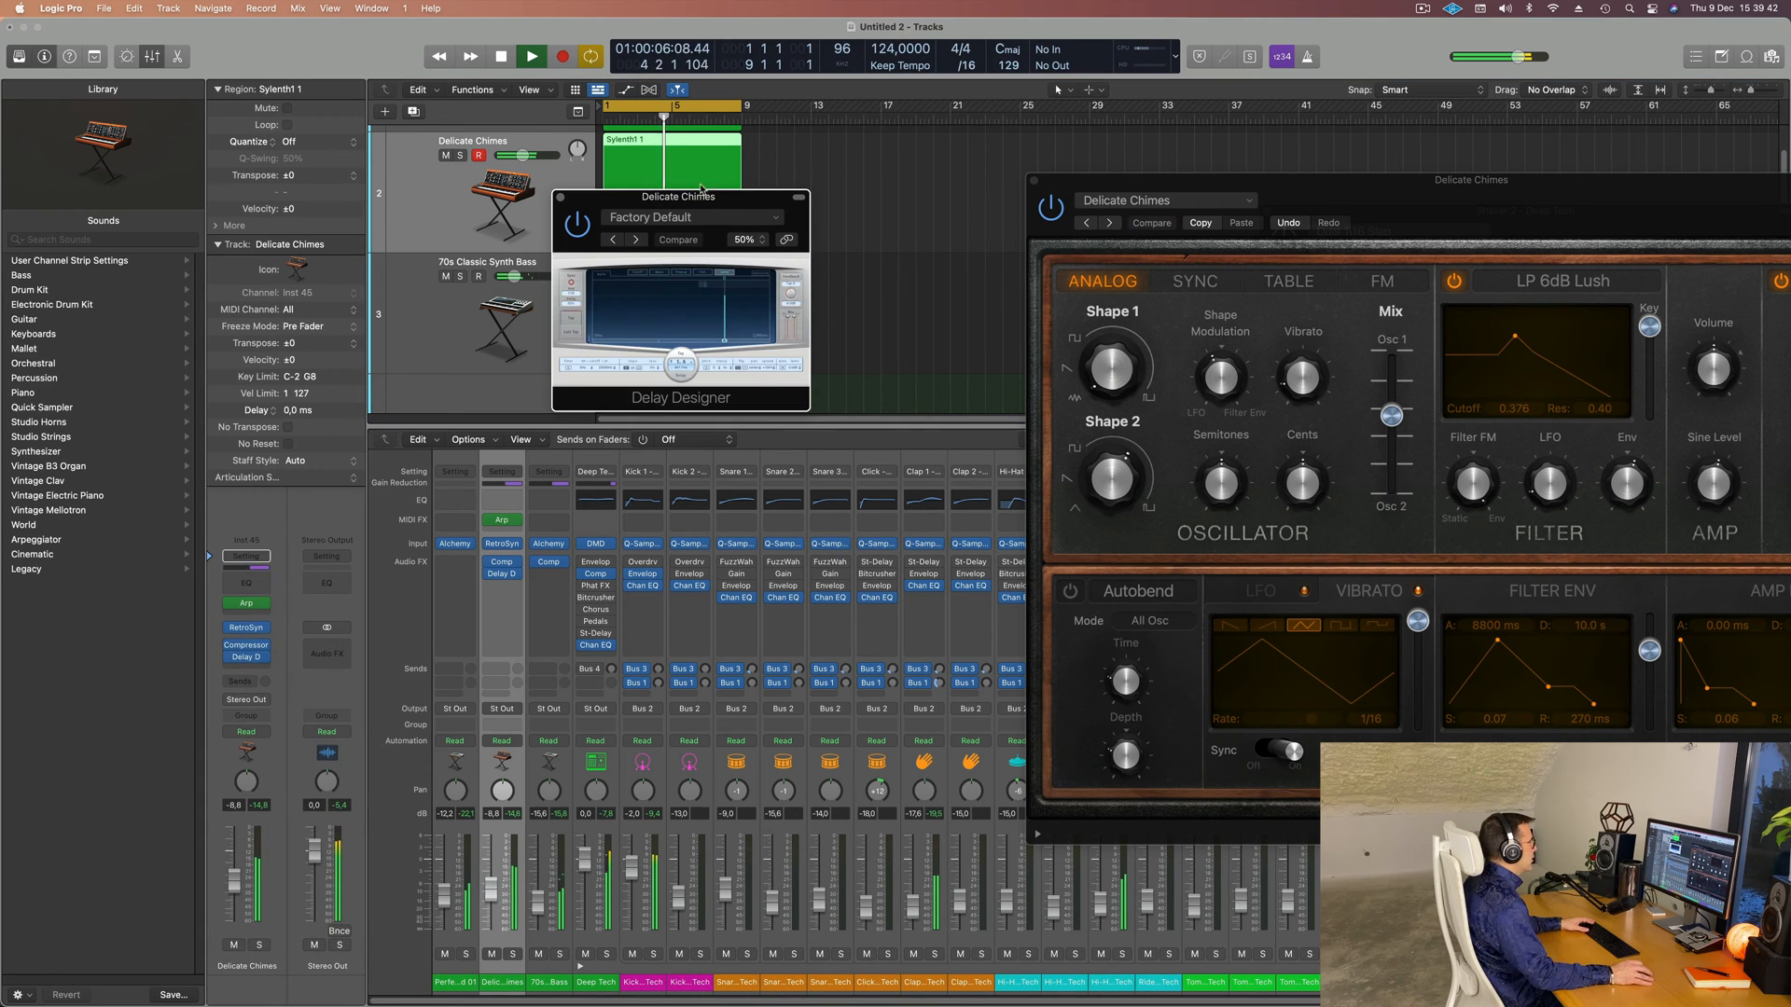
- Enlarge the Delay Designer window and load its simple 1/16 Slow Pan preset
left_click_drag(678, 197, 835, 145)
left_click_drag(961, 358, 1660, 725)
left_click_drag(773, 164, 221, 130)
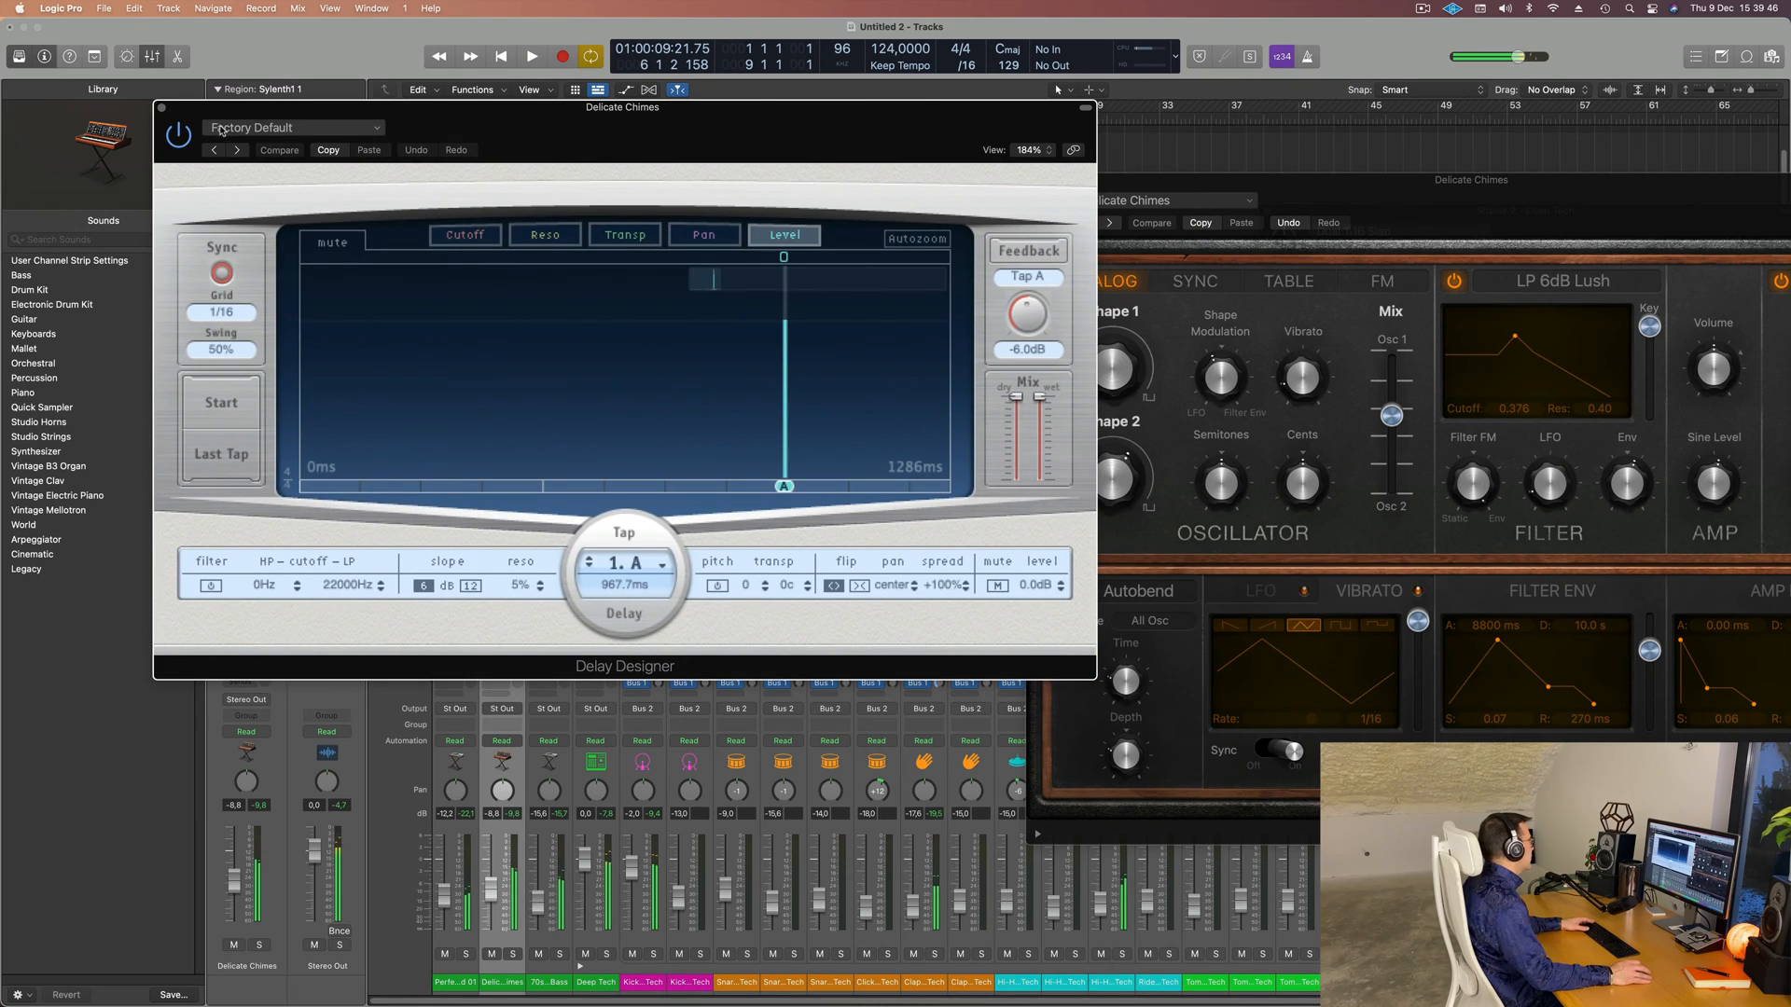
left_click(308, 131)
mouse_move(340, 434)
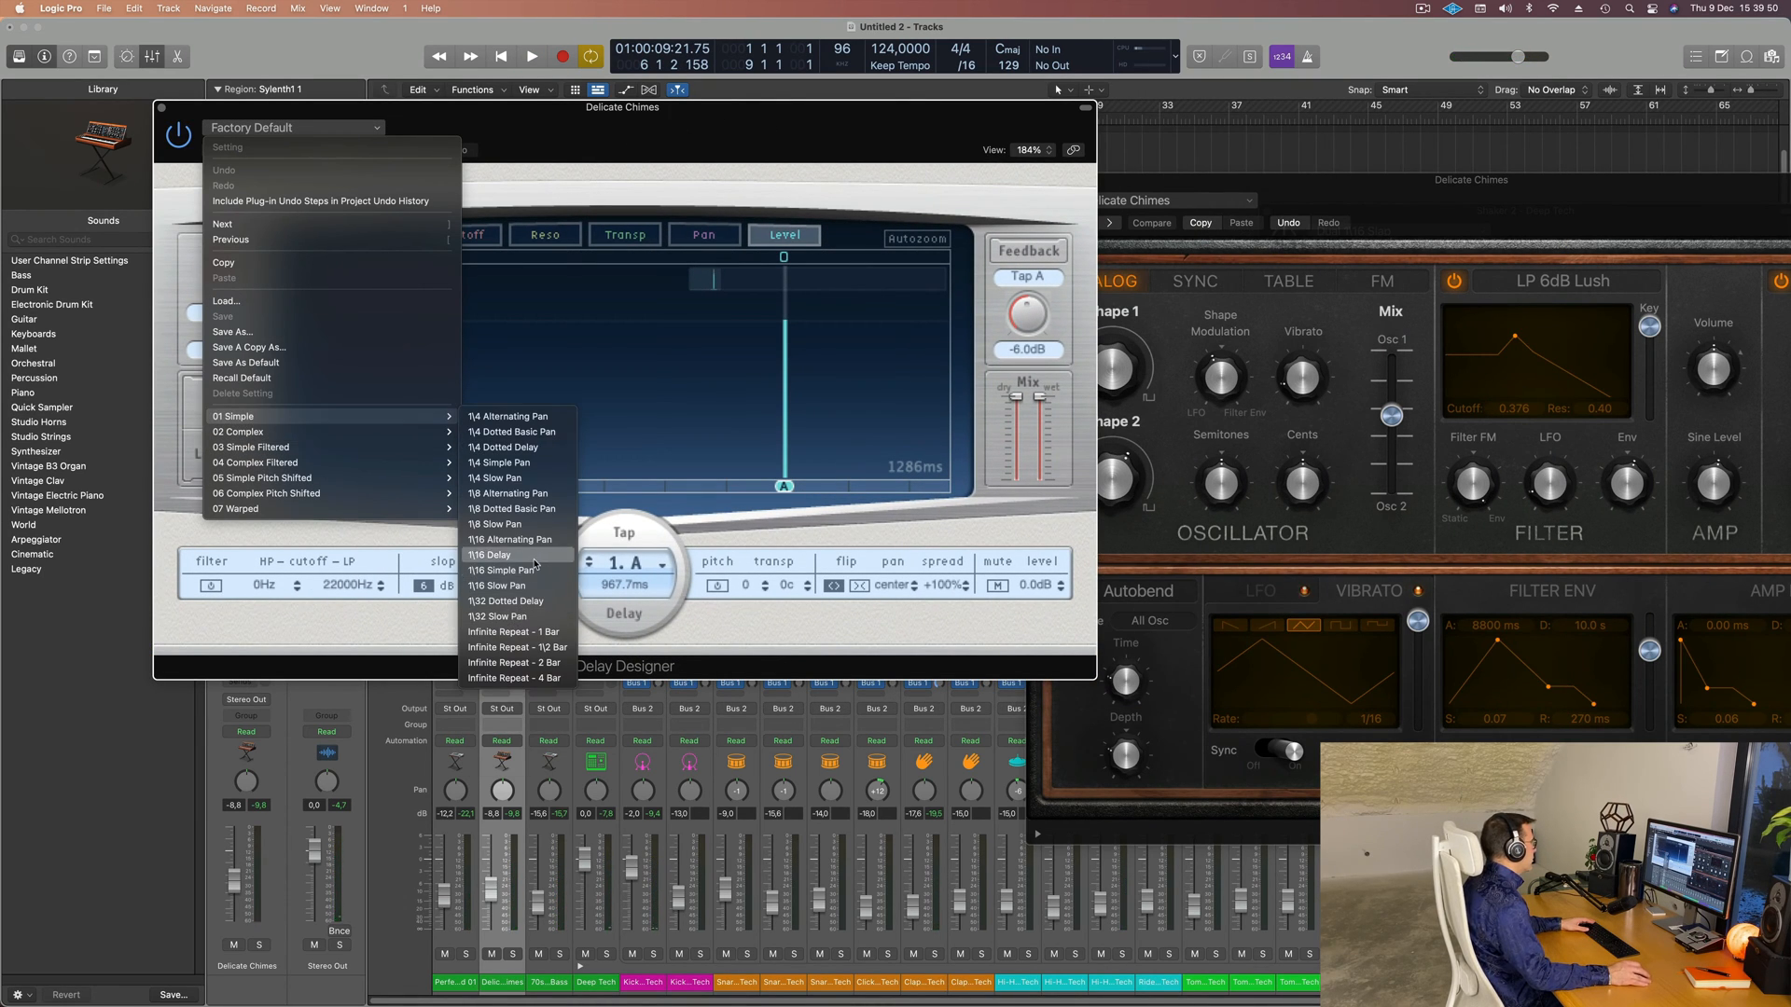
left_click(532, 585)
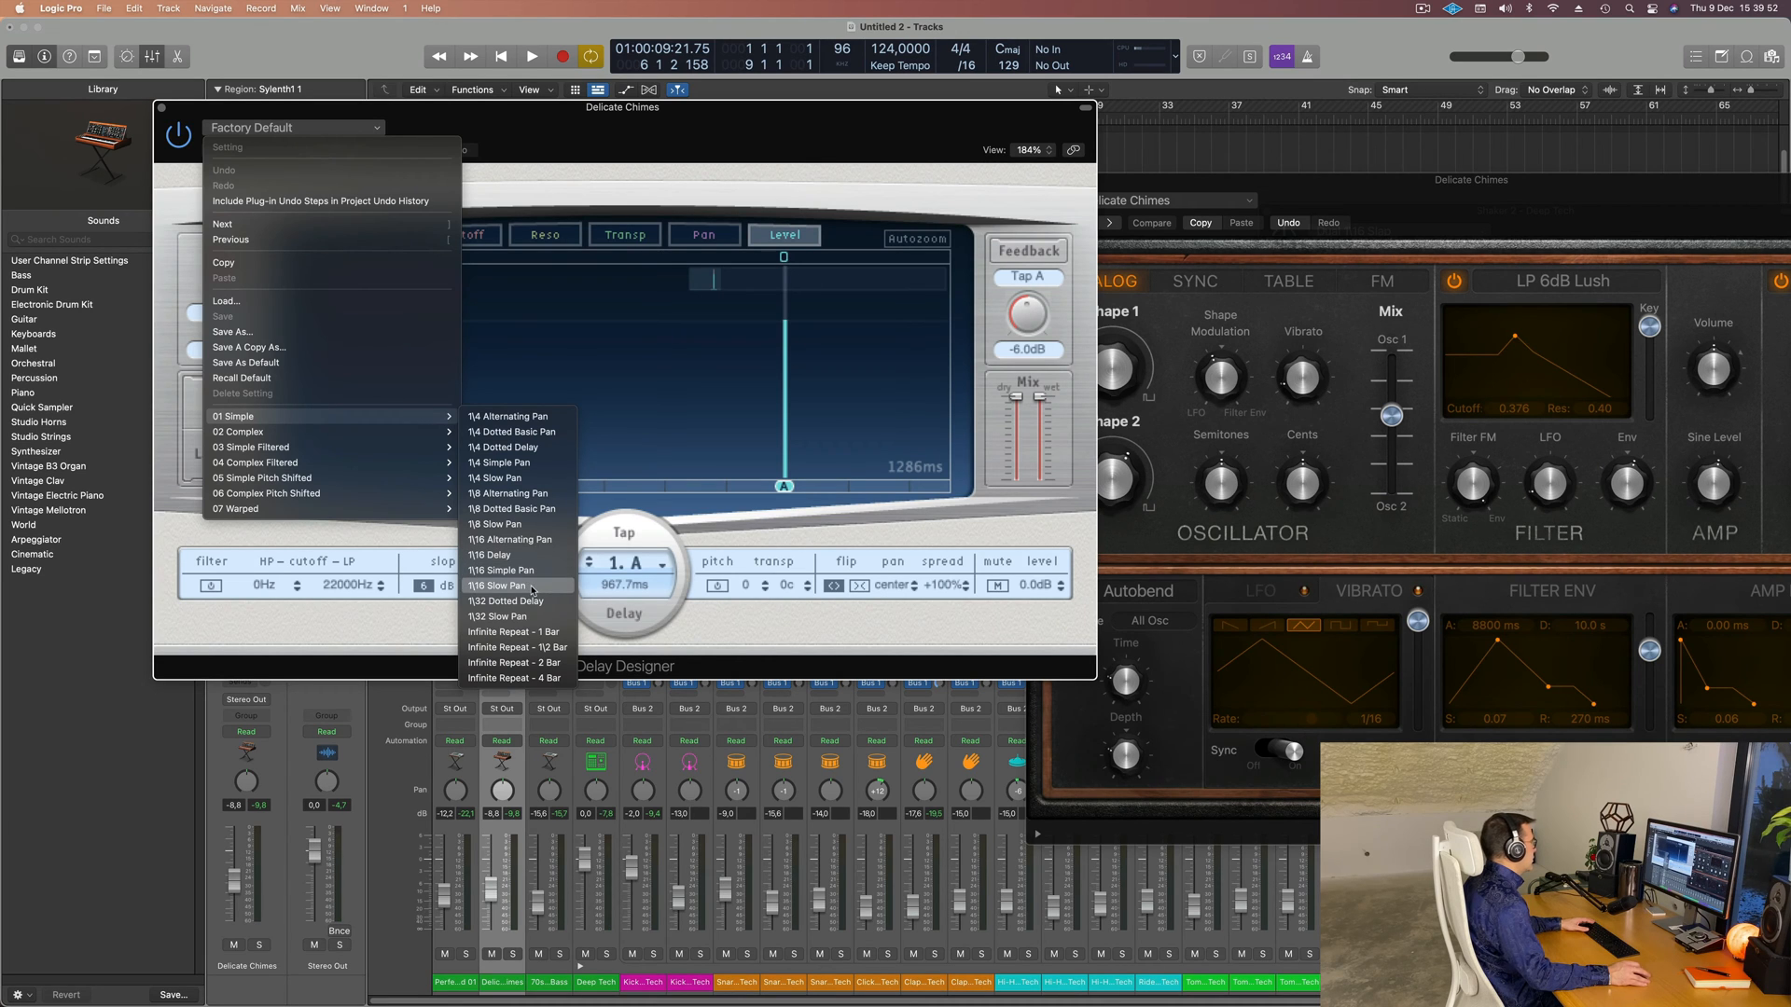
left_click_drag(707, 136, 1208, 104)
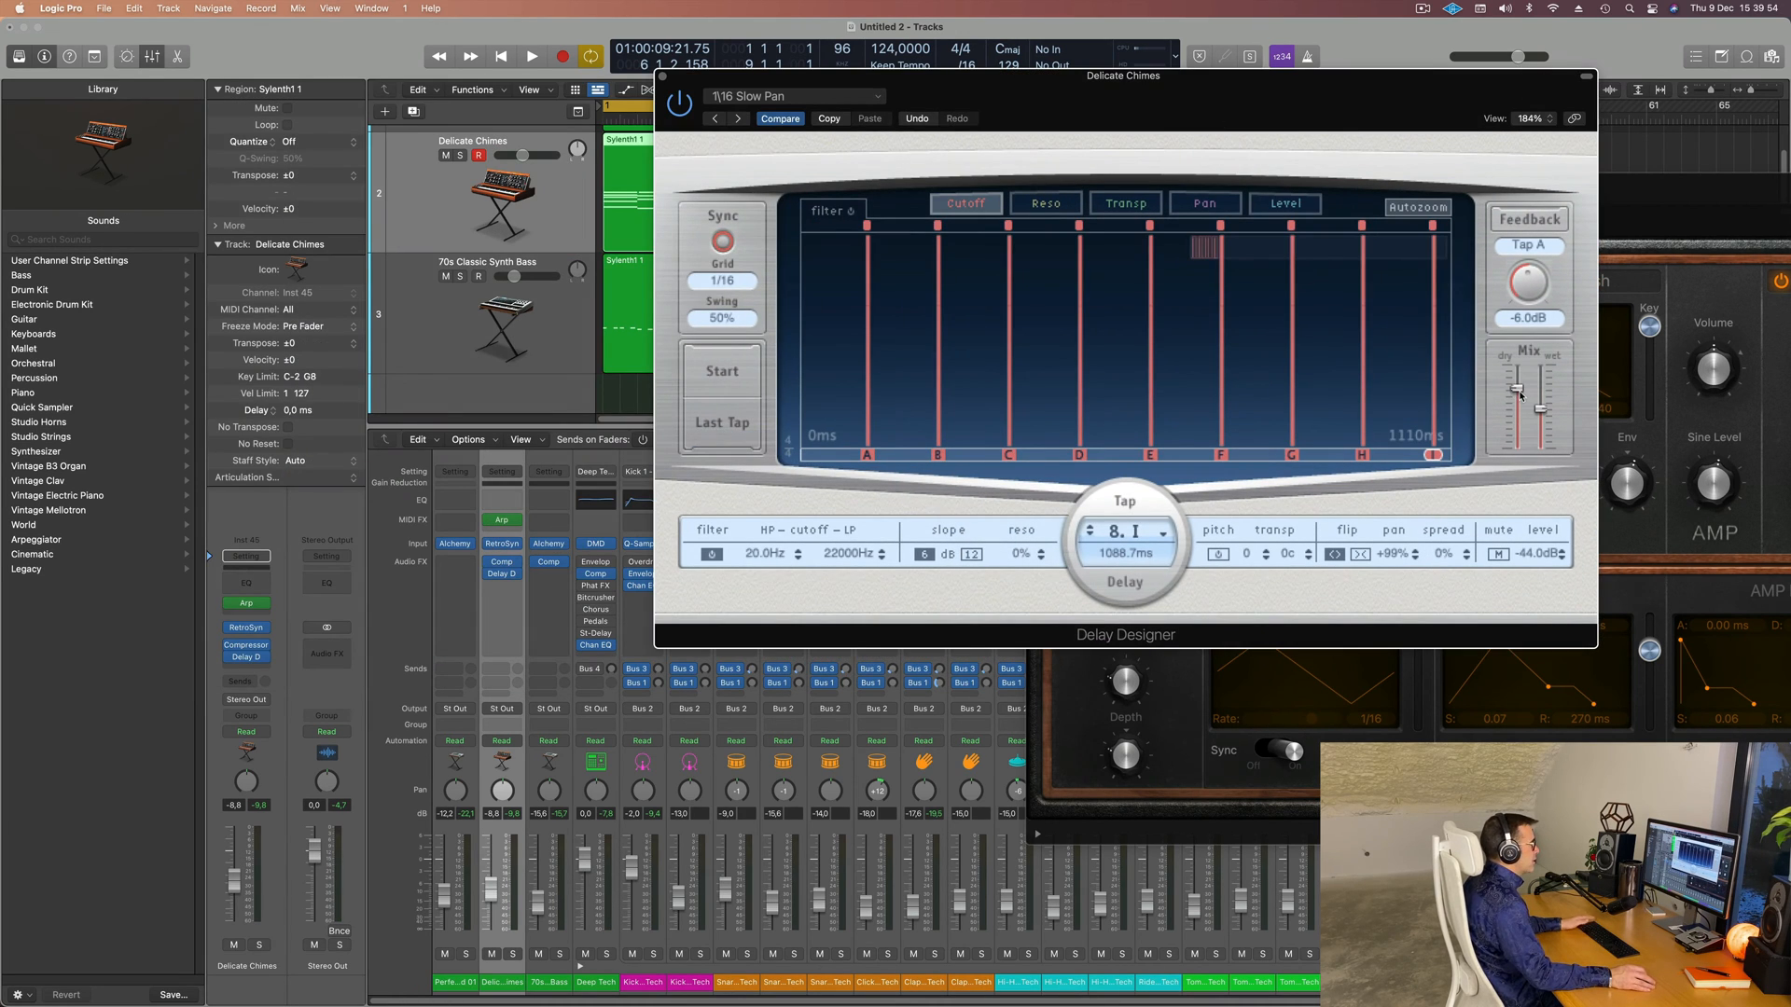
- Play the loop, raise the Delay Designer's dry level to maximum and fine-tune its wet level
key("space")
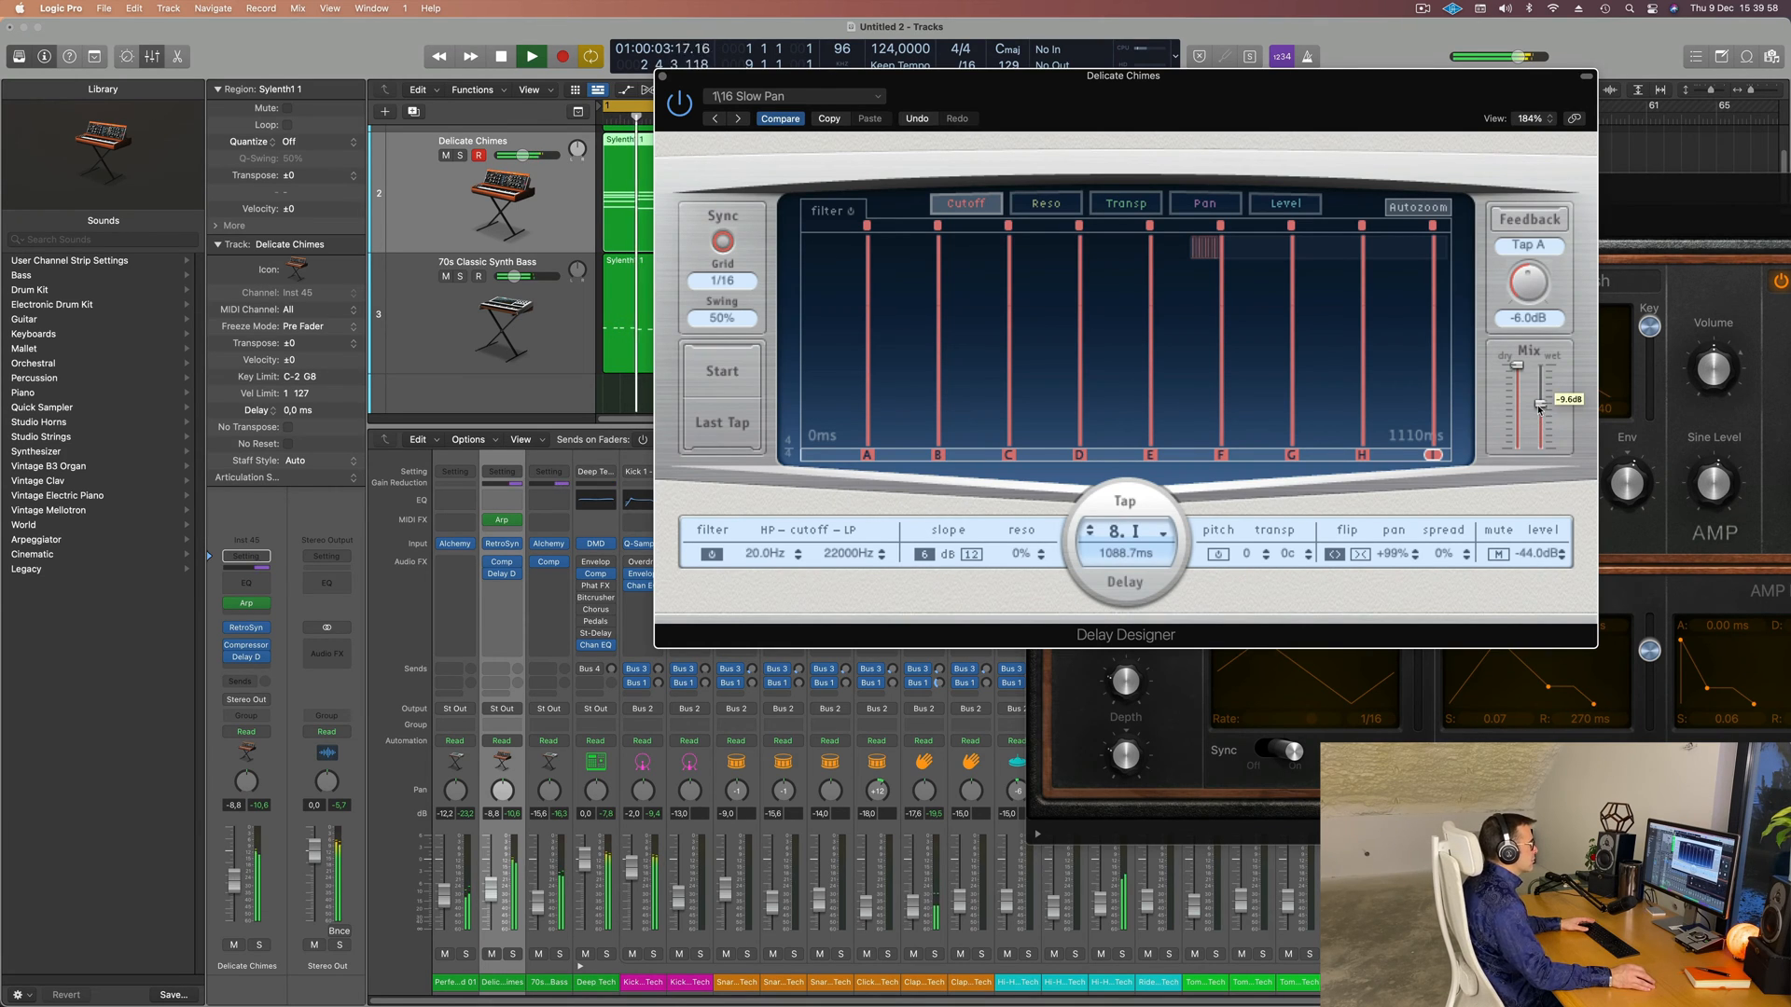
left_click_drag(1541, 413, 1541, 420)
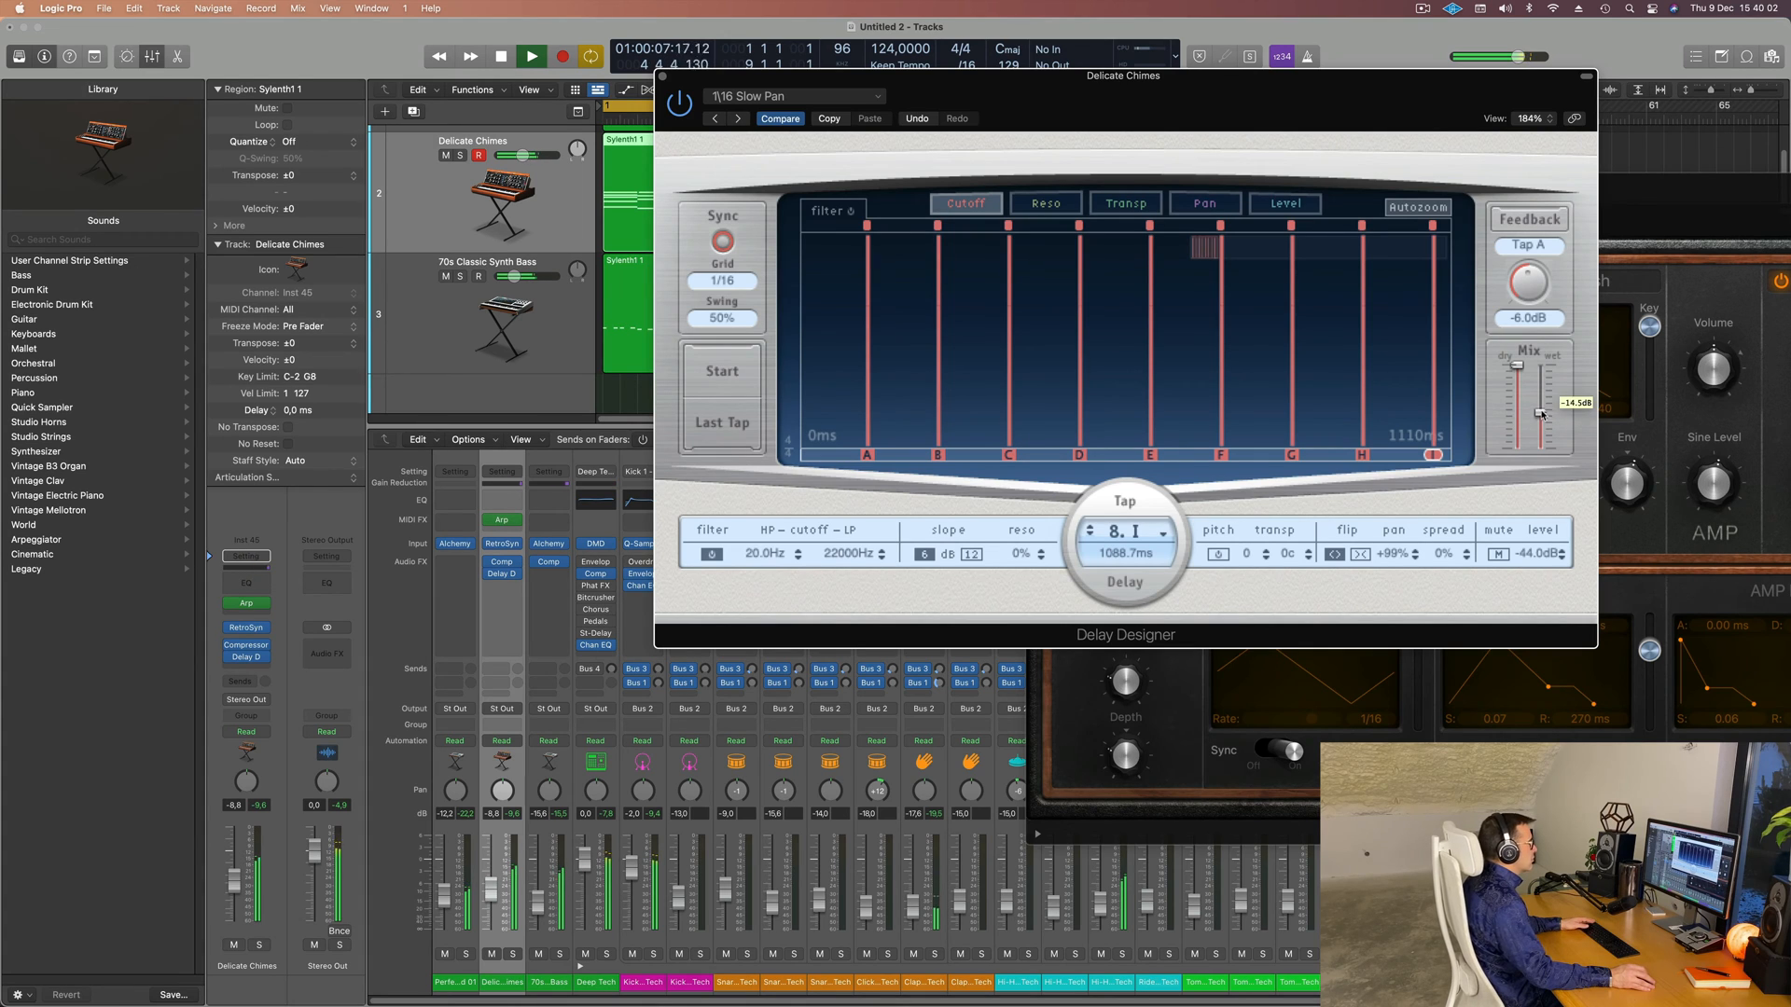
left_click_drag(1541, 412, 1541, 414)
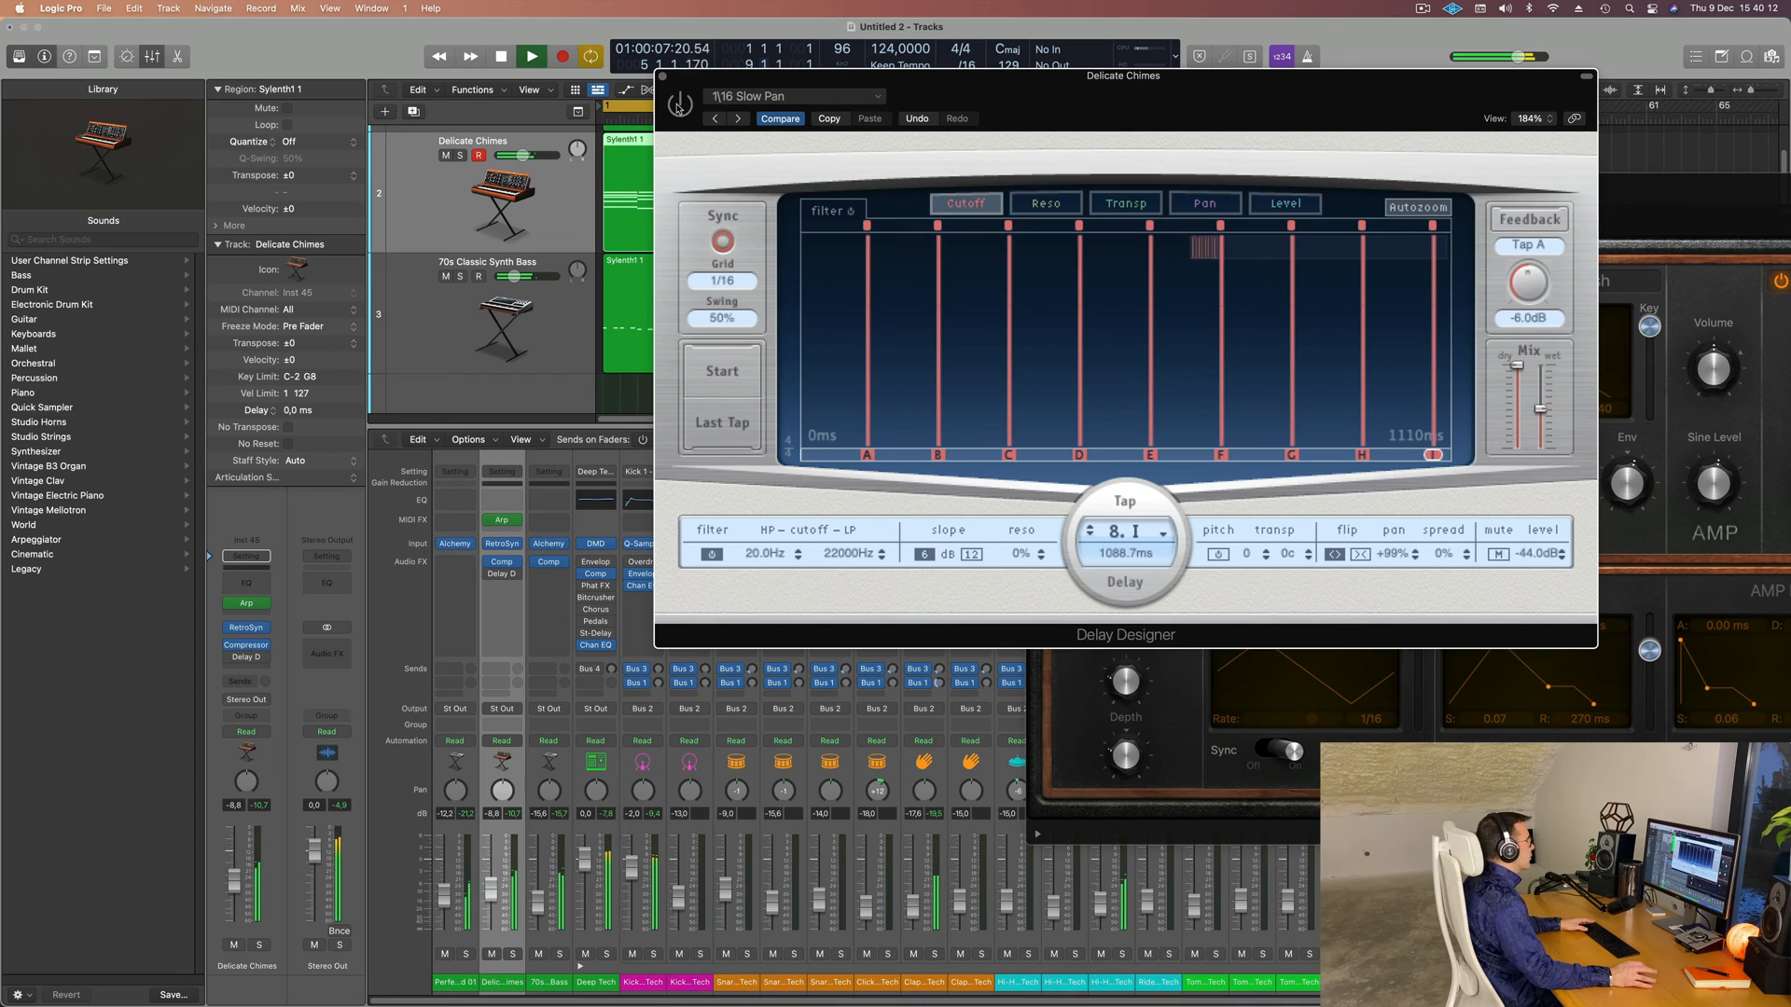
- Move the Compressor below Delay Designer in the Delicate Chimes effects chain and restart playback
left_click_drag(951, 98, 1164, 92)
key("space")
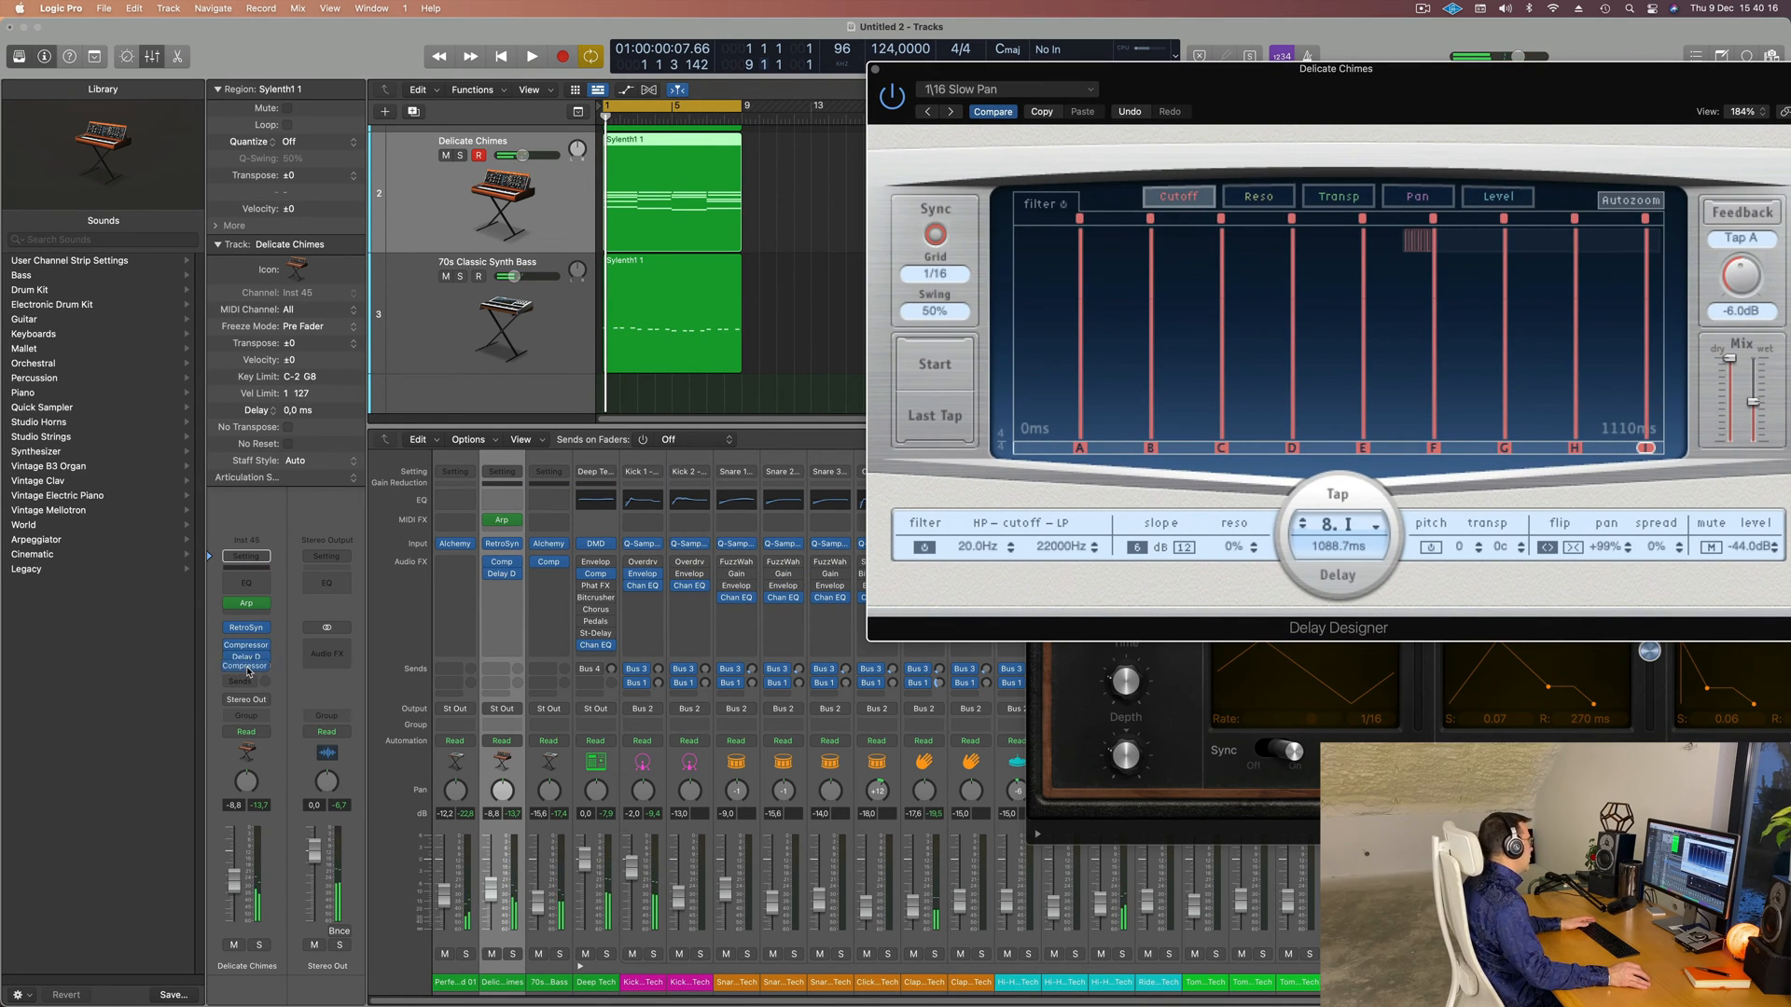
left_click_drag(249, 670, 247, 665)
key("space")
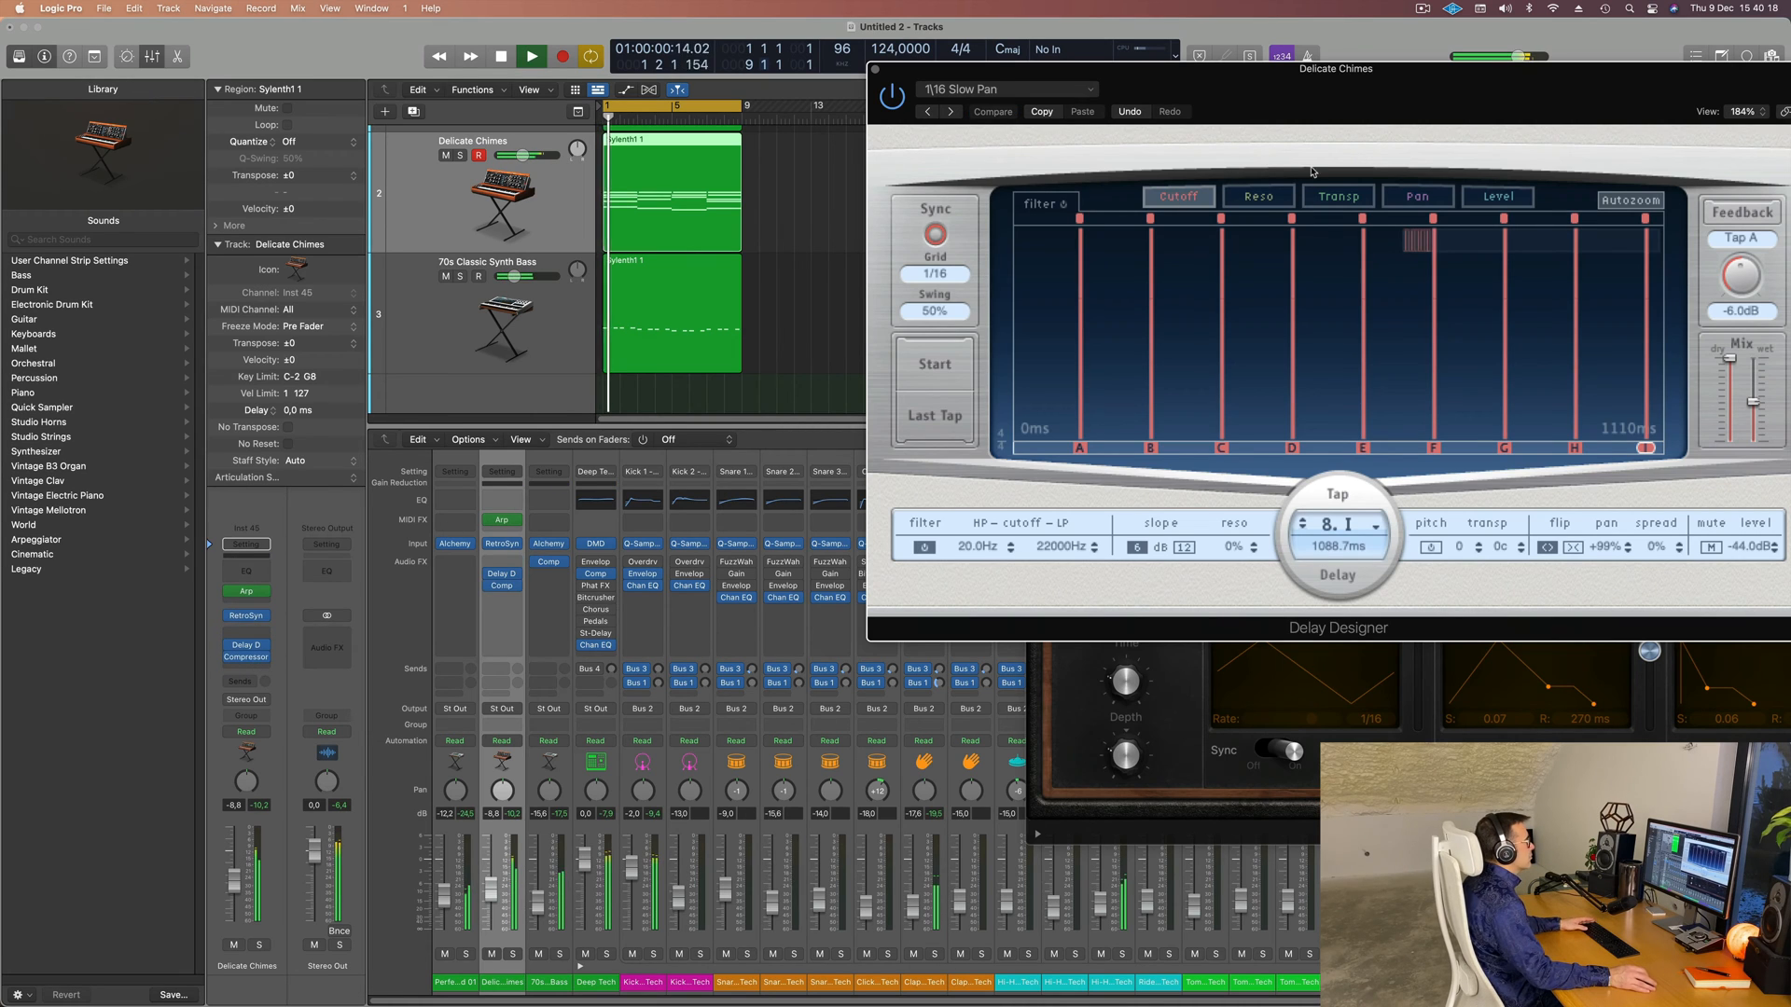
- Close the Delay Designer and Retro Synth windows of the Delicate Chimes track
left_click_drag(1401, 103, 993, 284)
left_click(468, 250)
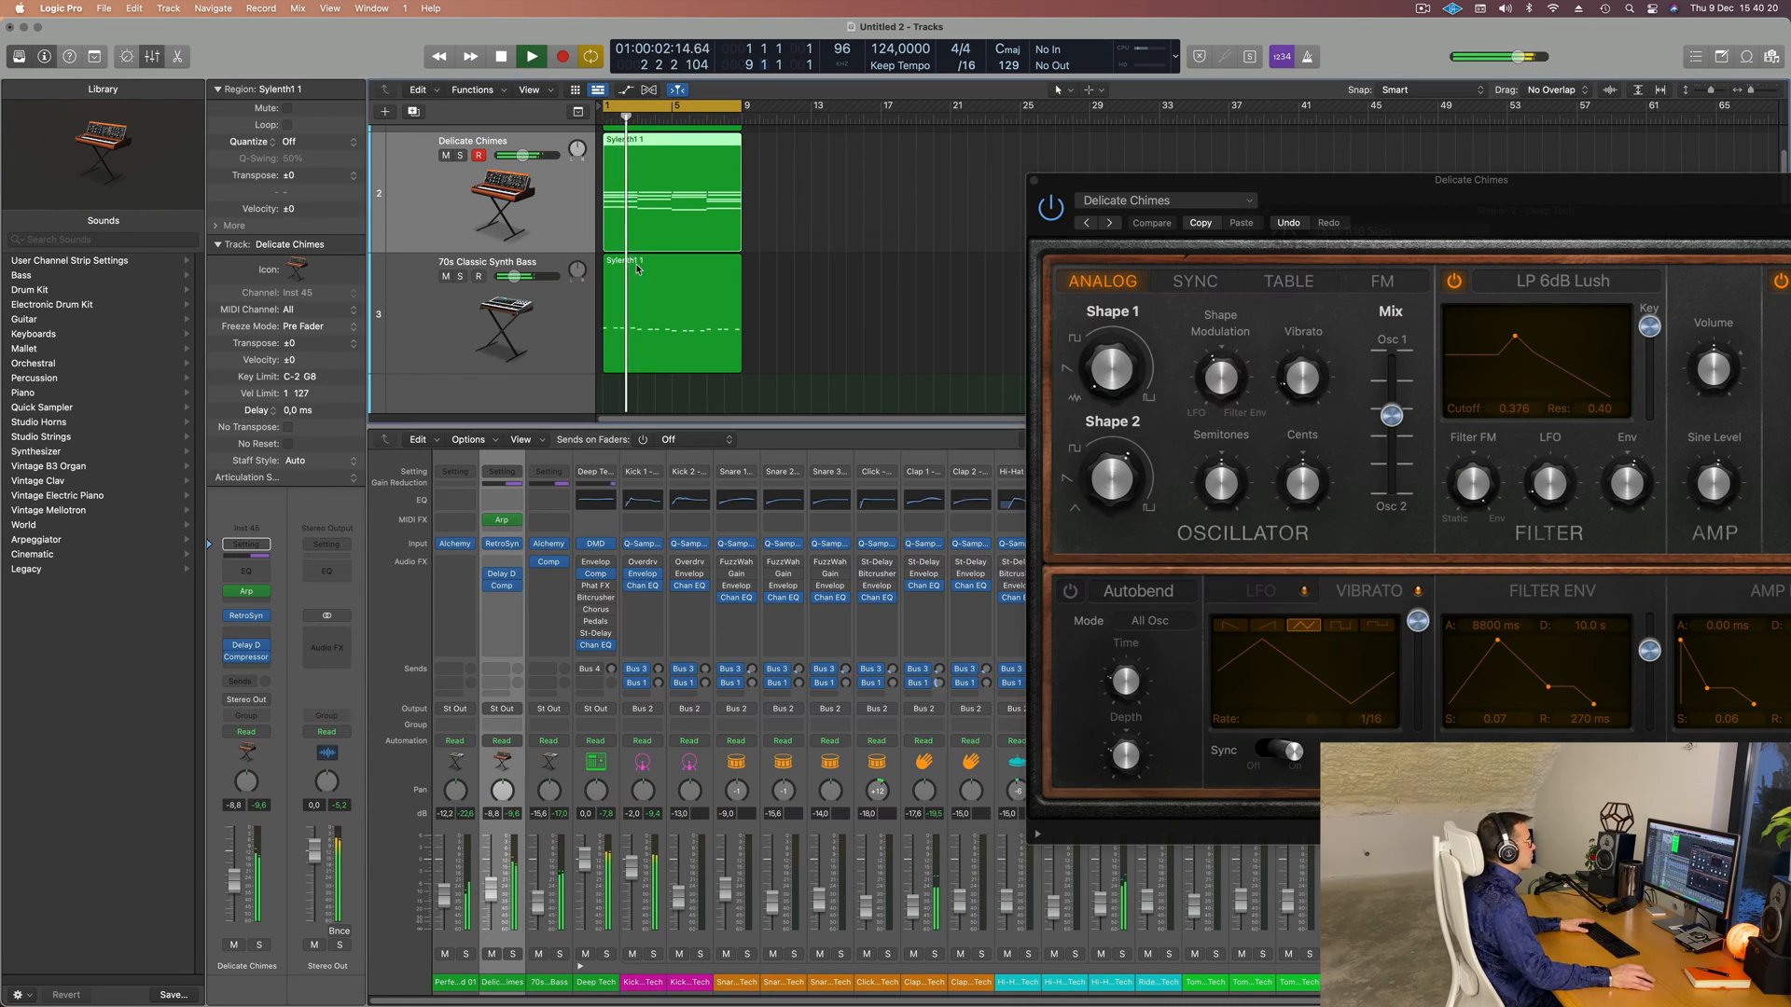
left_click_drag(1037, 180, 937, 166)
left_click(936, 166)
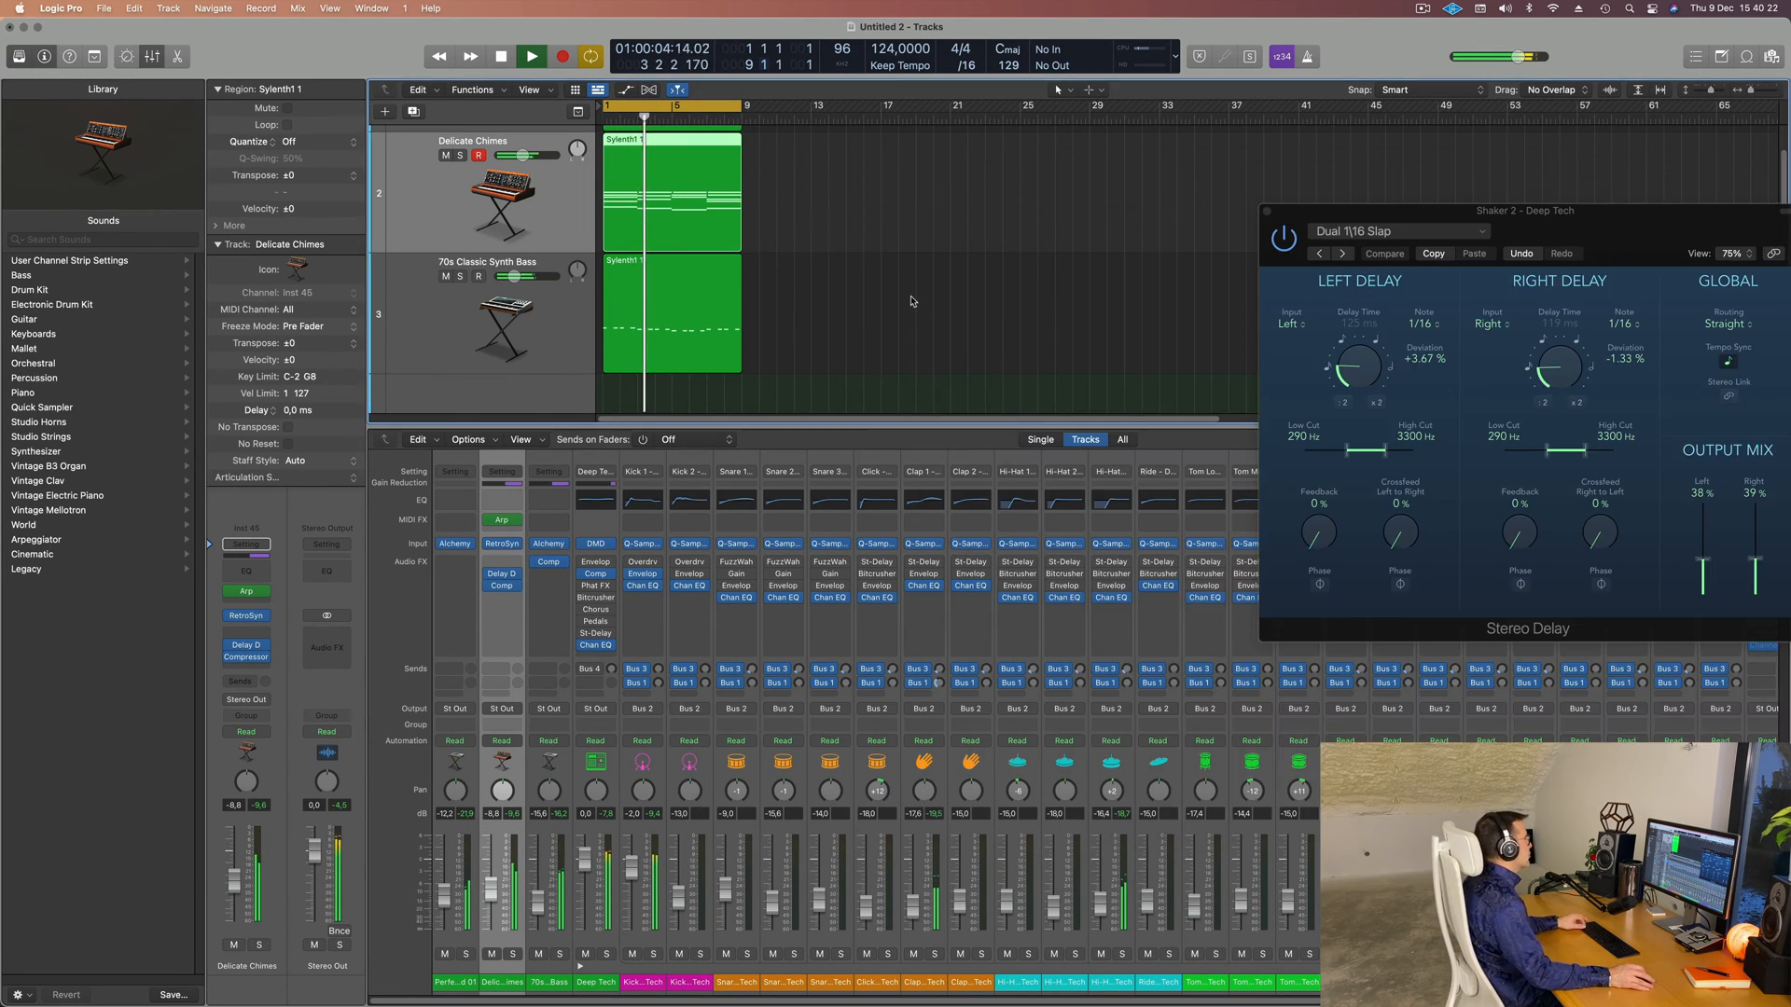
- Set the Delicate Chimes Retro Synth filter cutoff to about 0.55 and resonance to about 0.46, and lower the channel volume to about -9.4 dB
scroll(912, 292, "down", 3)
scroll(921, 322, "up", 1)
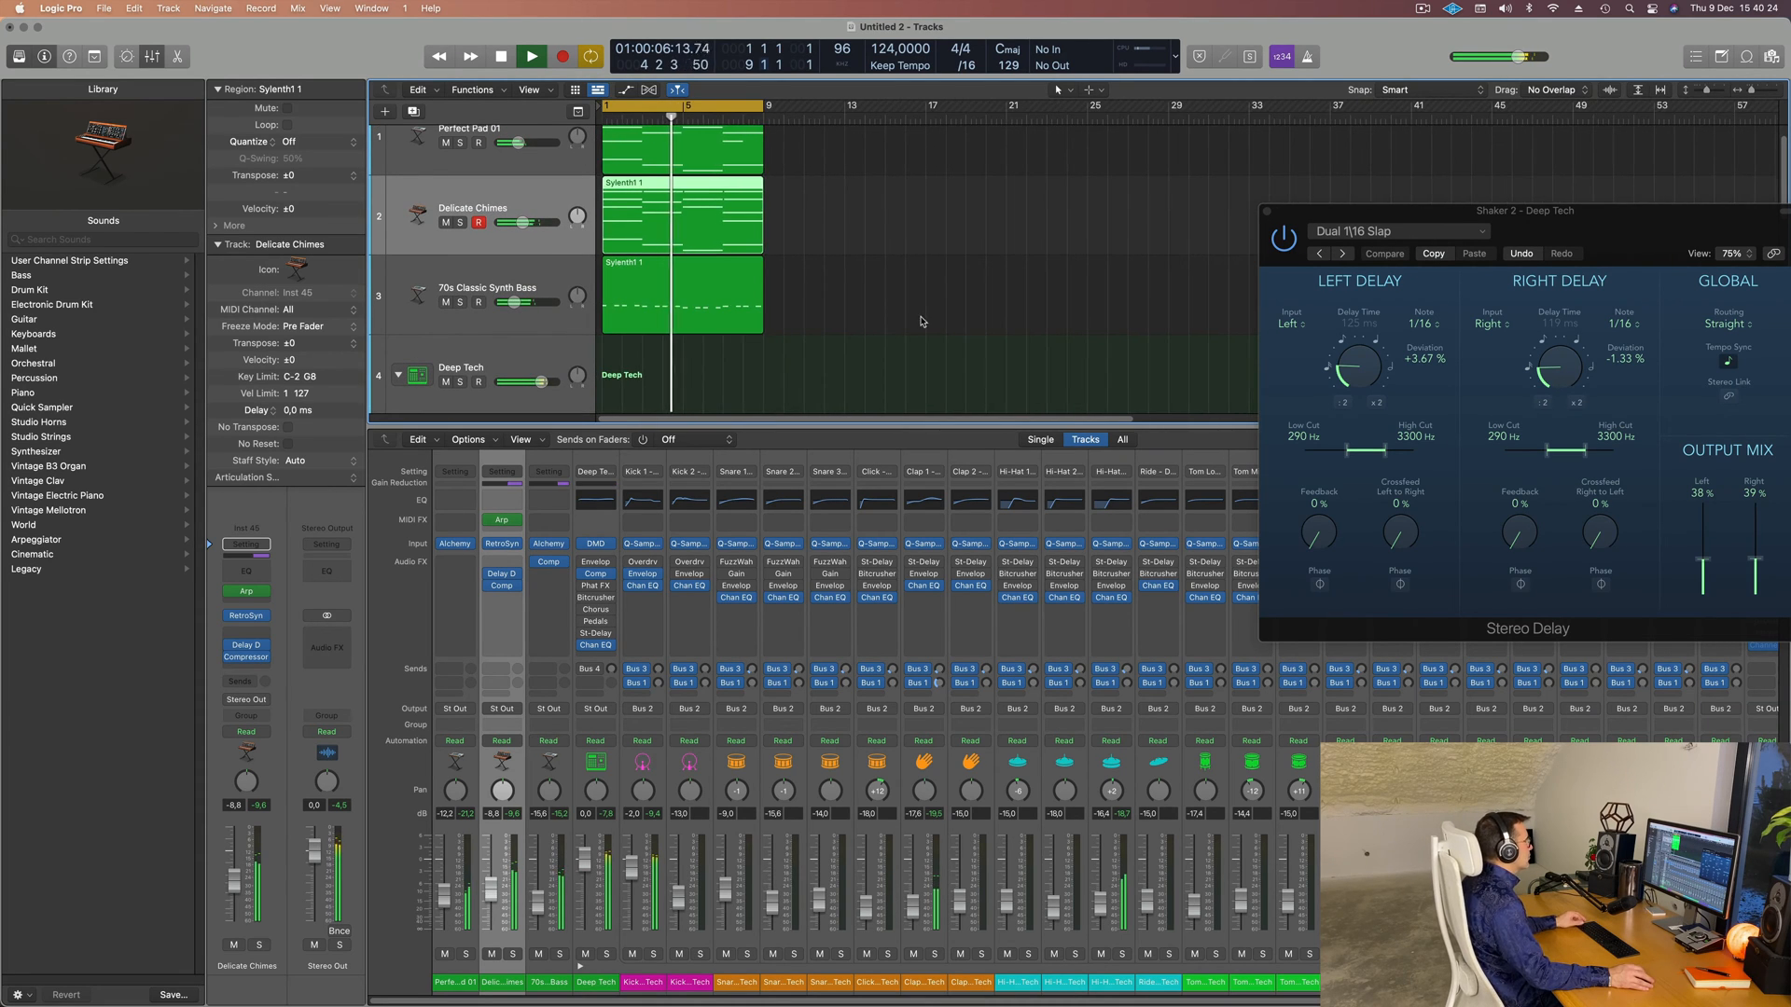
scroll(914, 322, "down", 2)
scroll(868, 323, "down", 3)
scroll(811, 318, "up", 2)
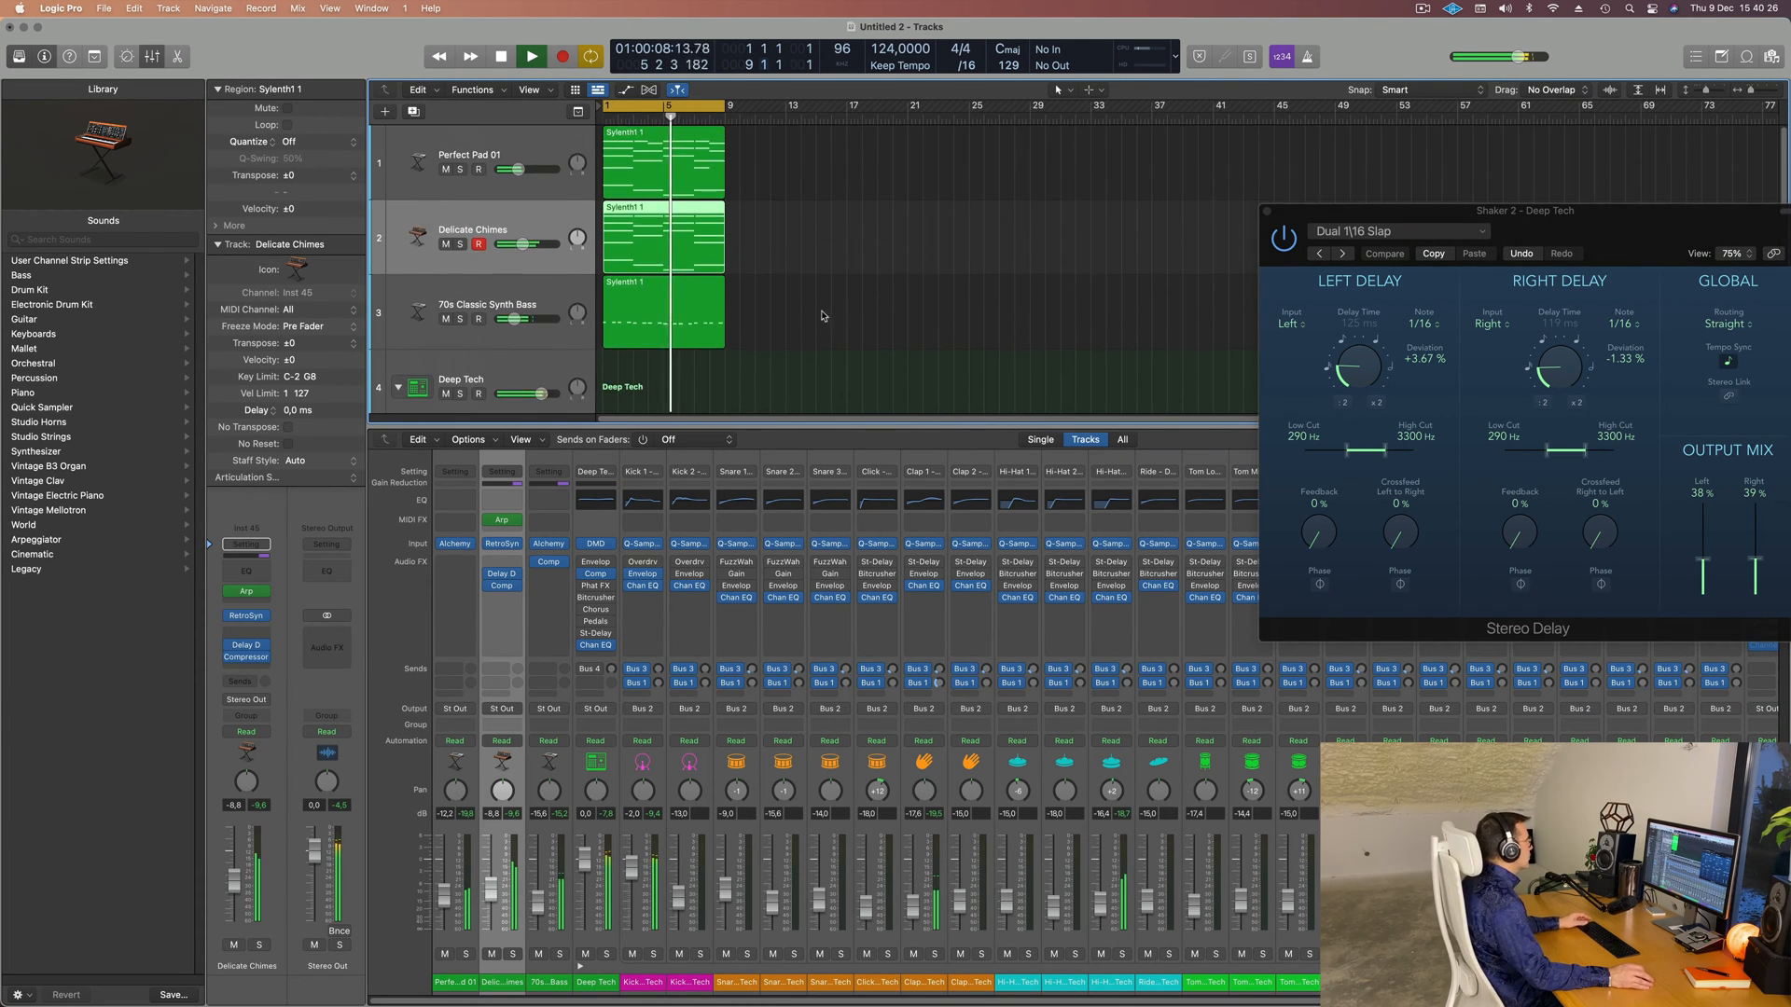
left_click(535, 282)
key("Return")
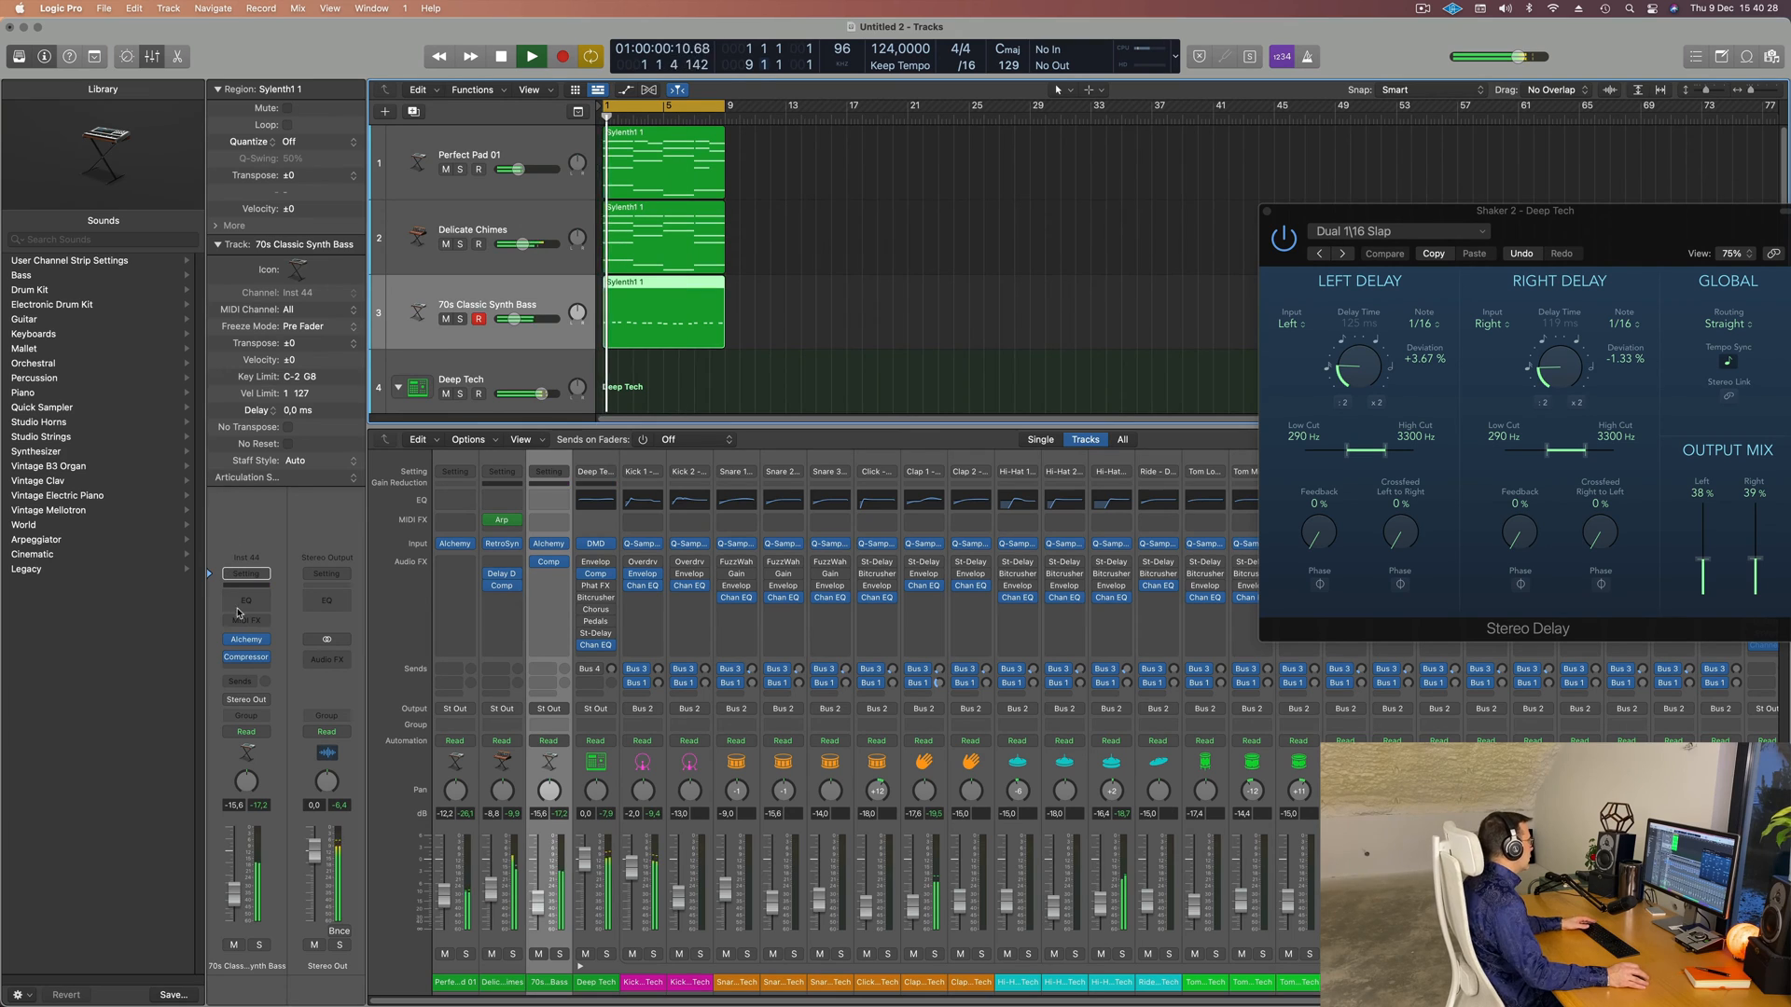
key("Up")
key("Return")
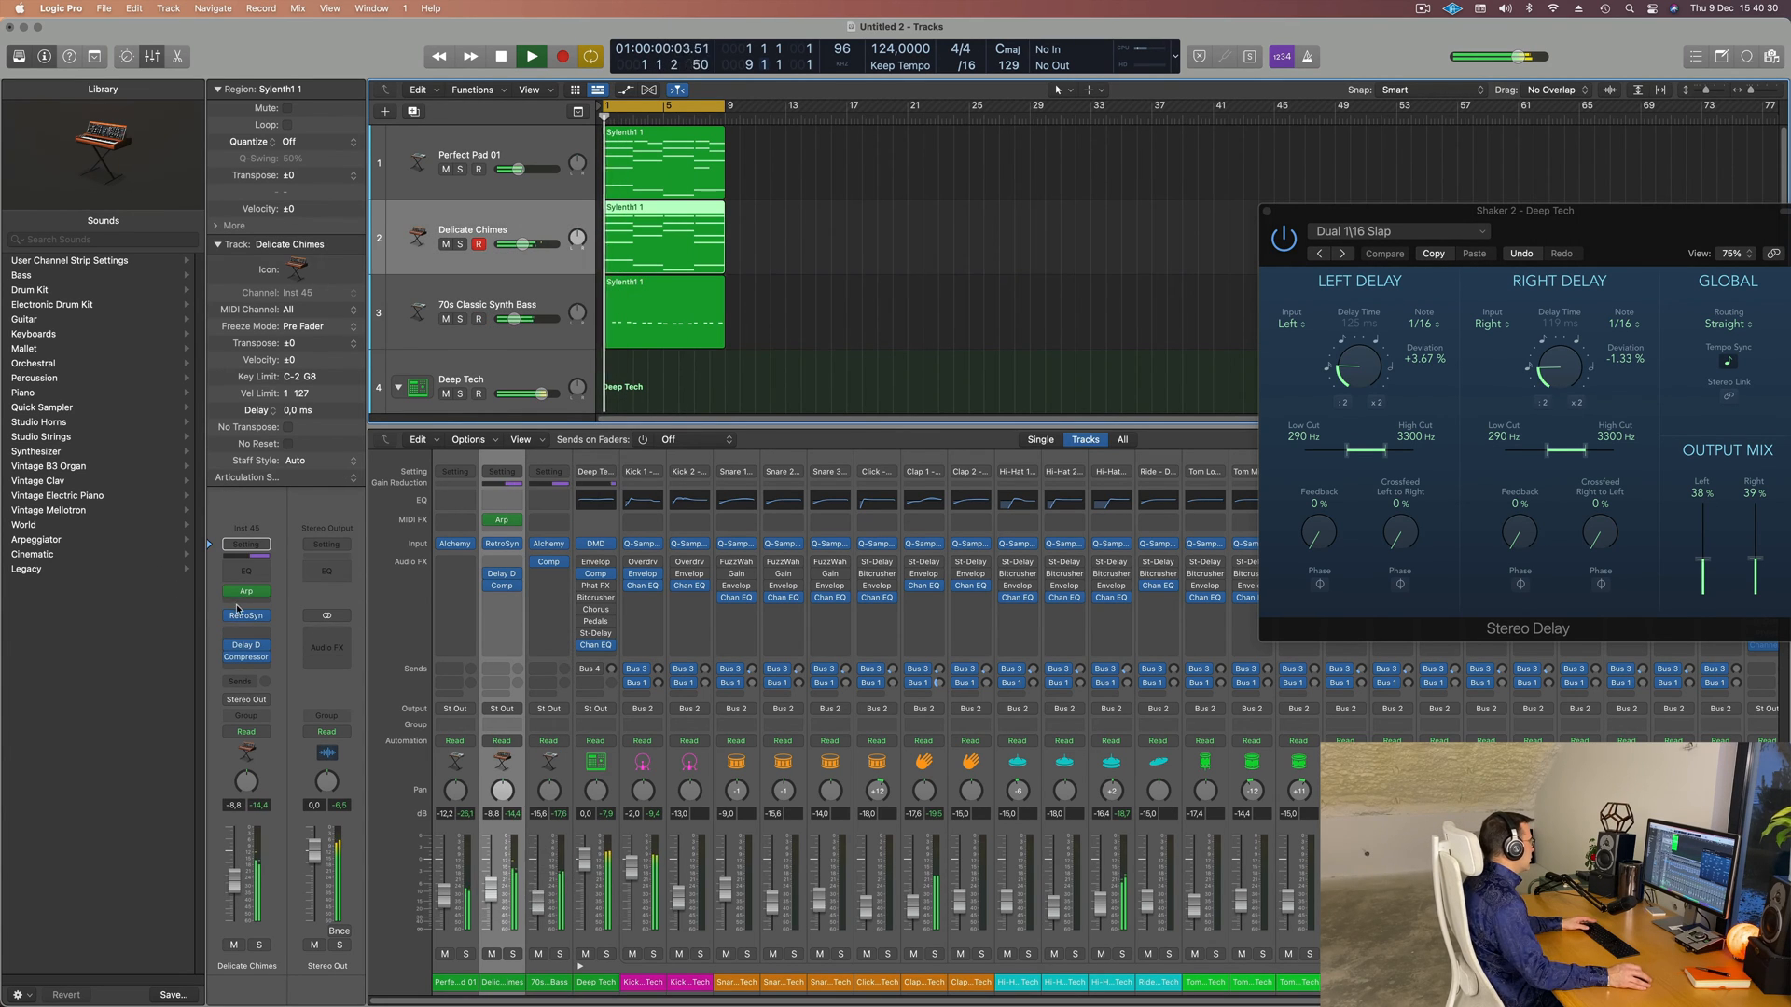
left_click(247, 618)
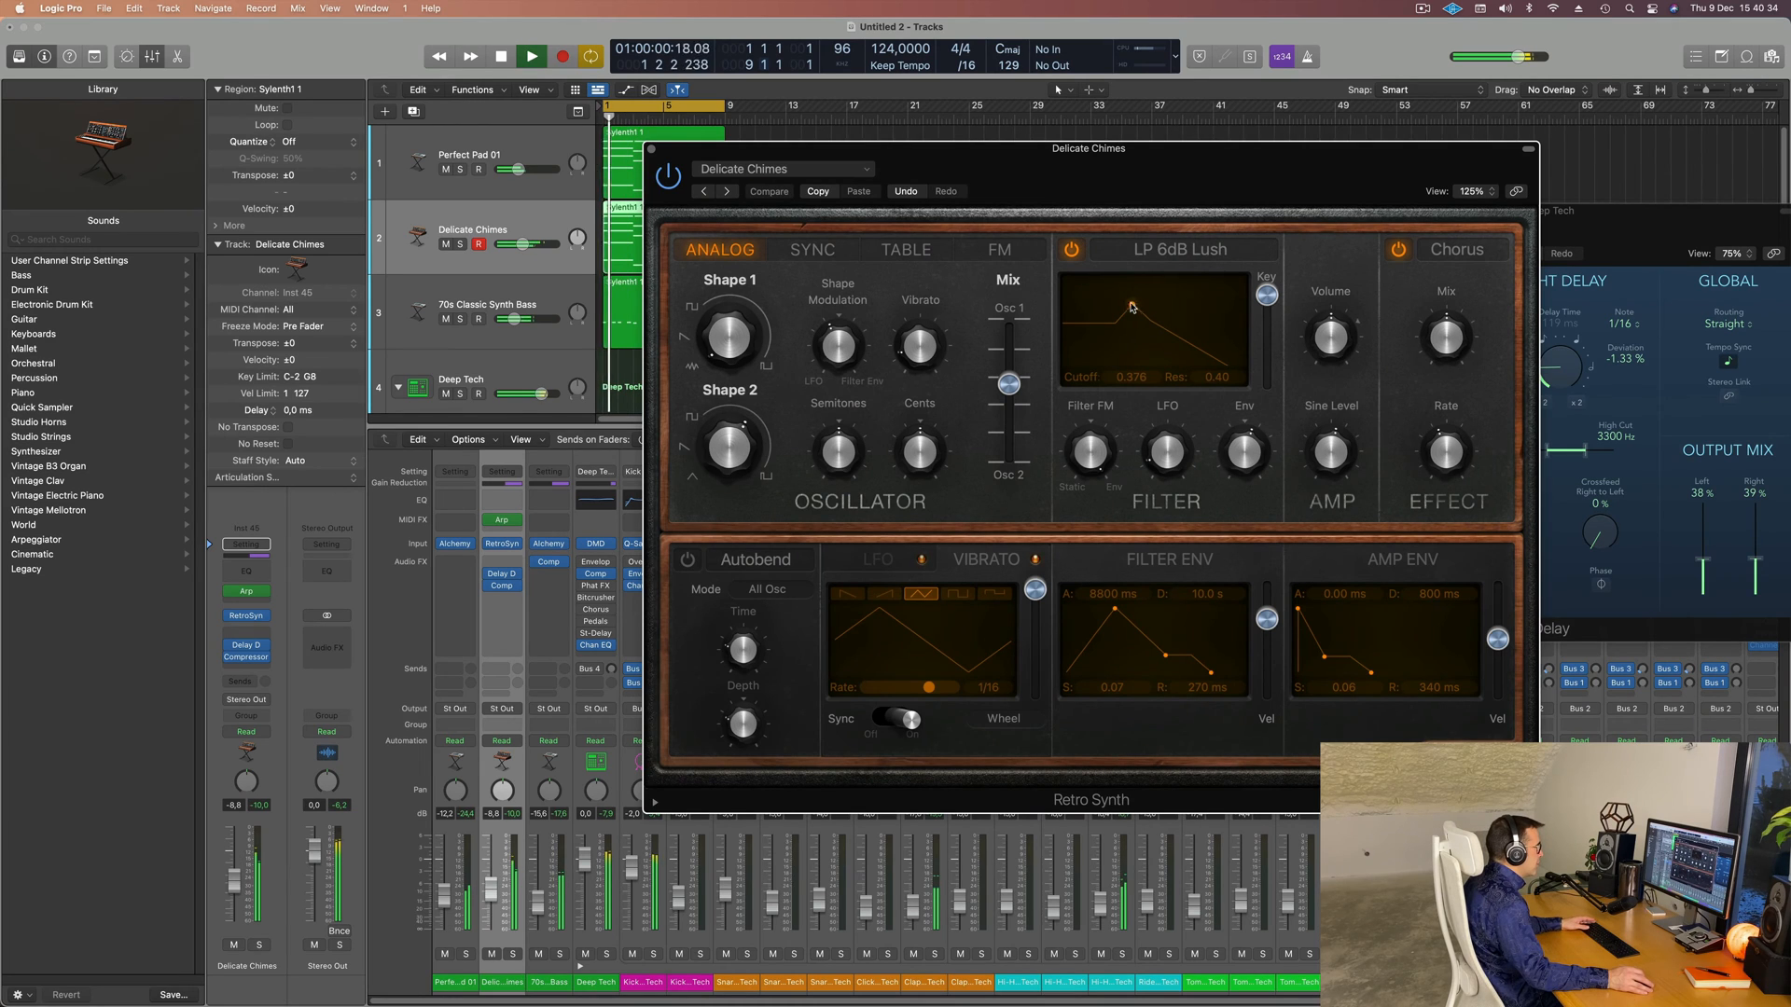
left_click_drag(1126, 304, 1204, 307)
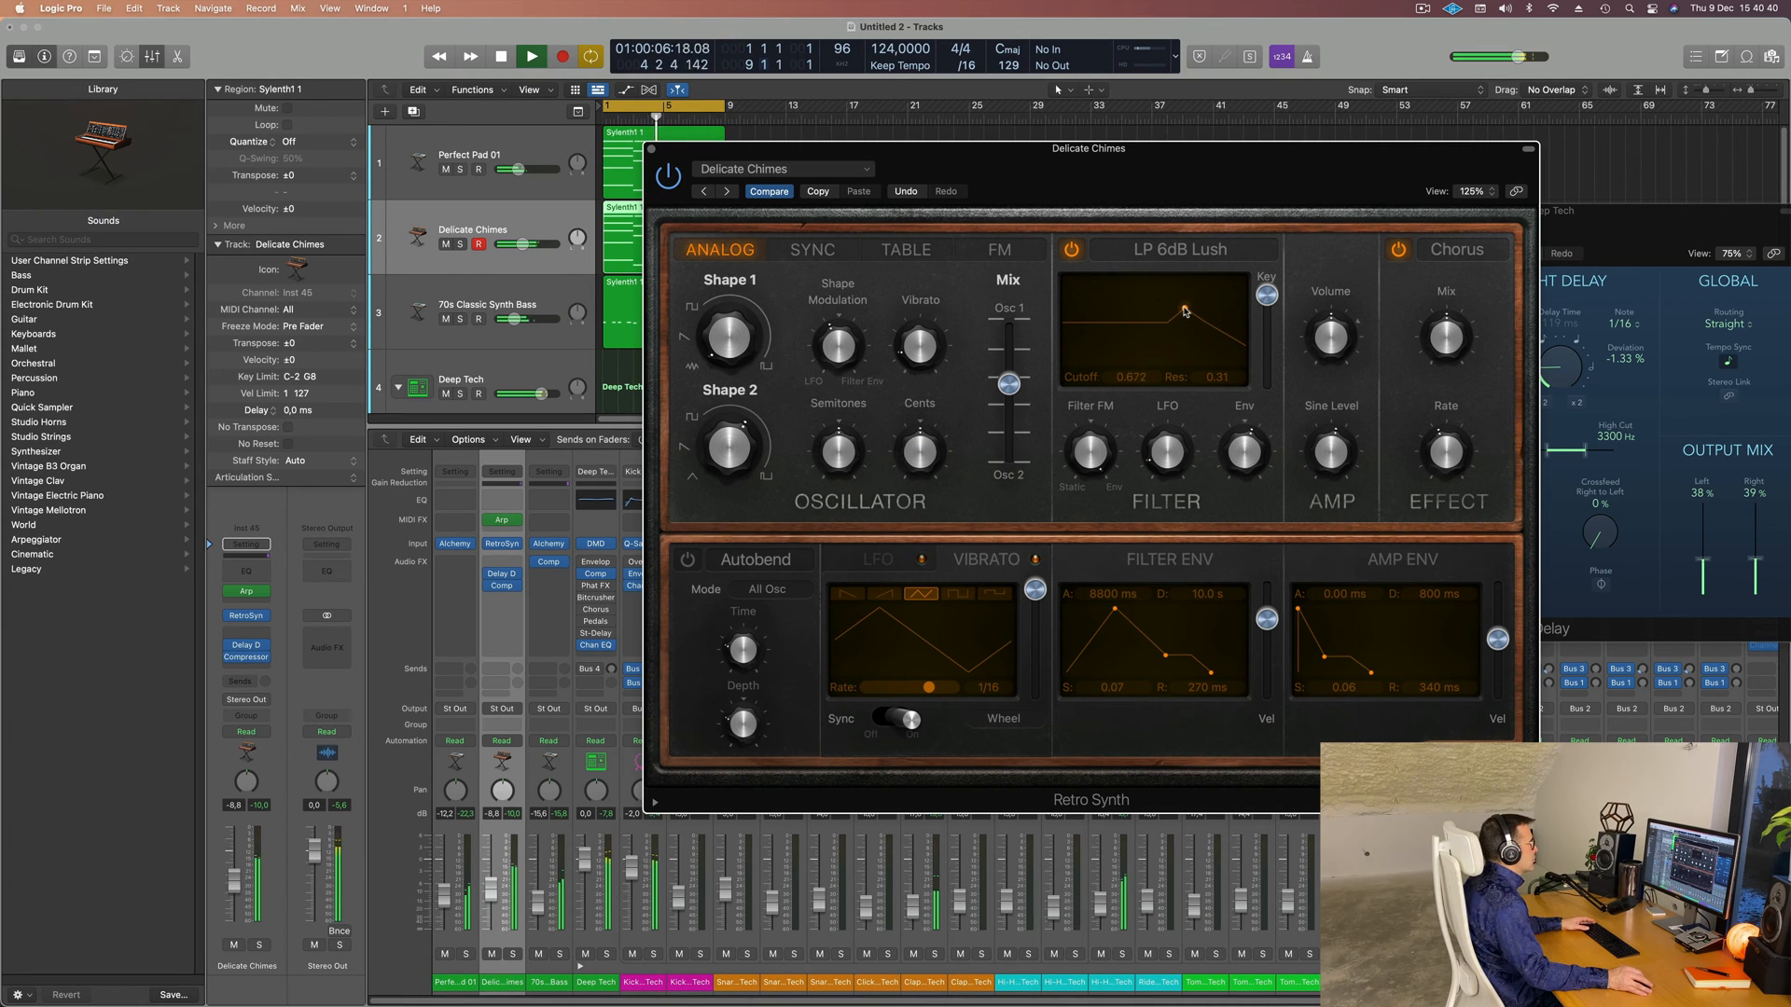
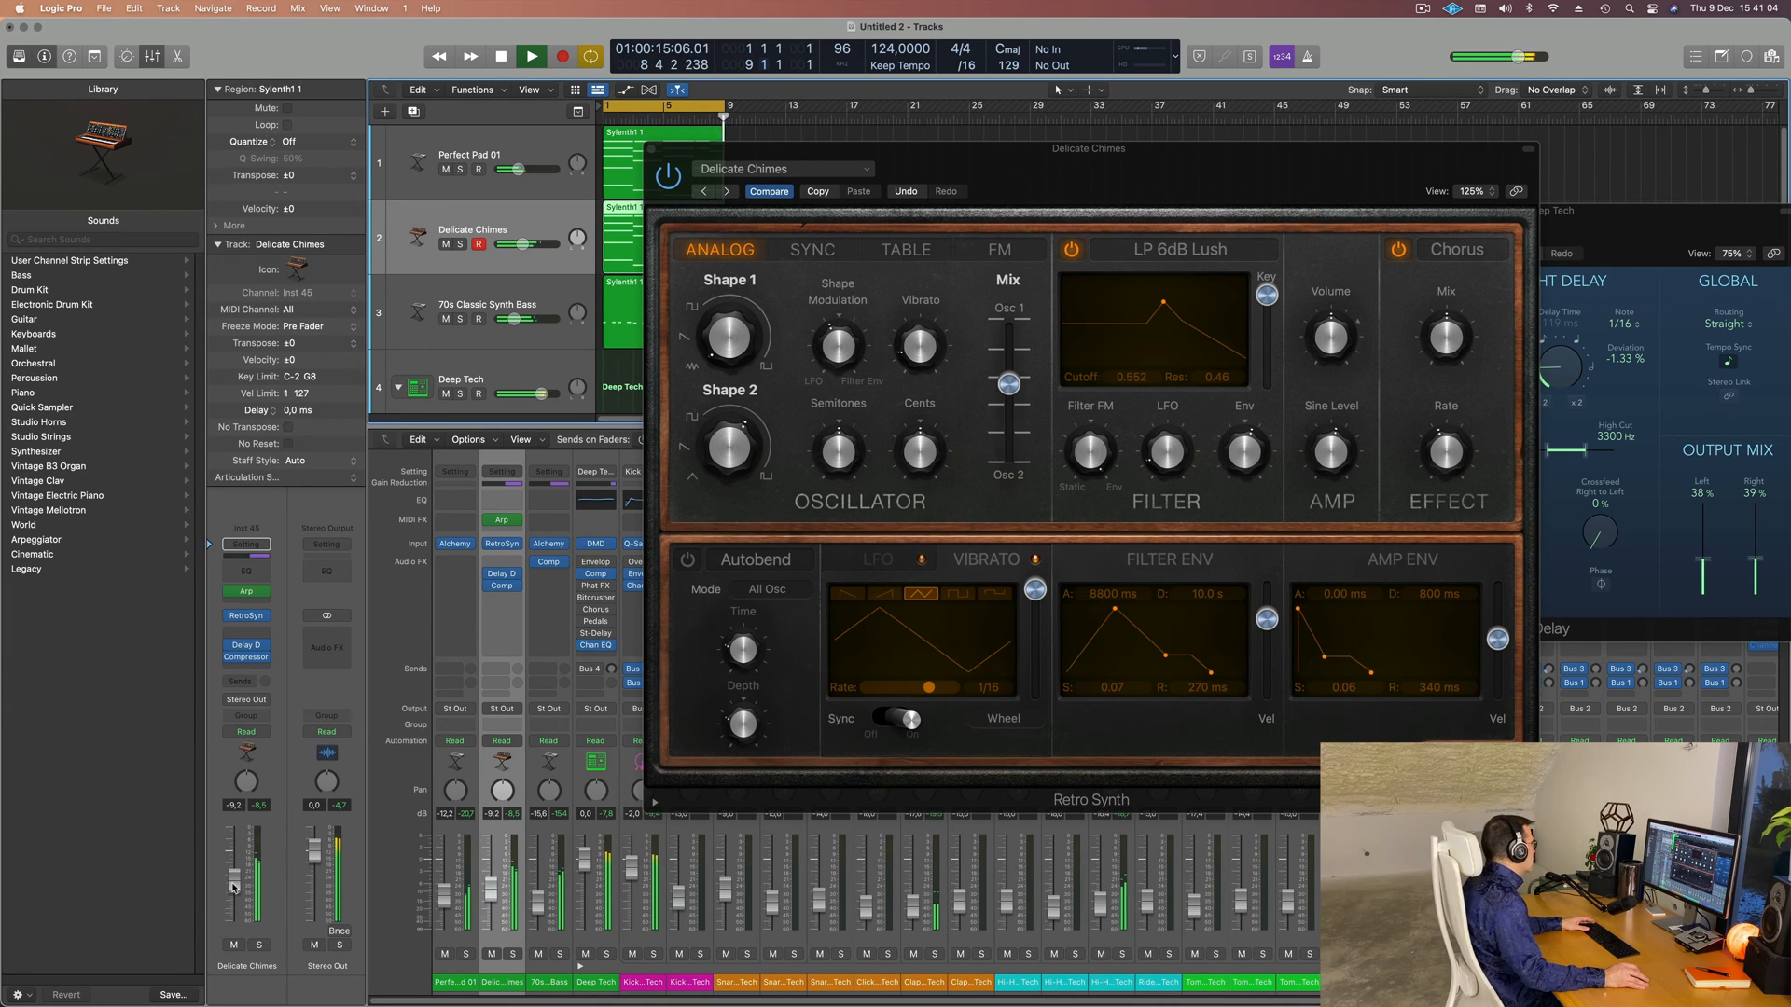
left_click(652, 149)
- Duplicate the 70s Classic Synth Bass track with the same channel settings and no regions
left_click(578, 285)
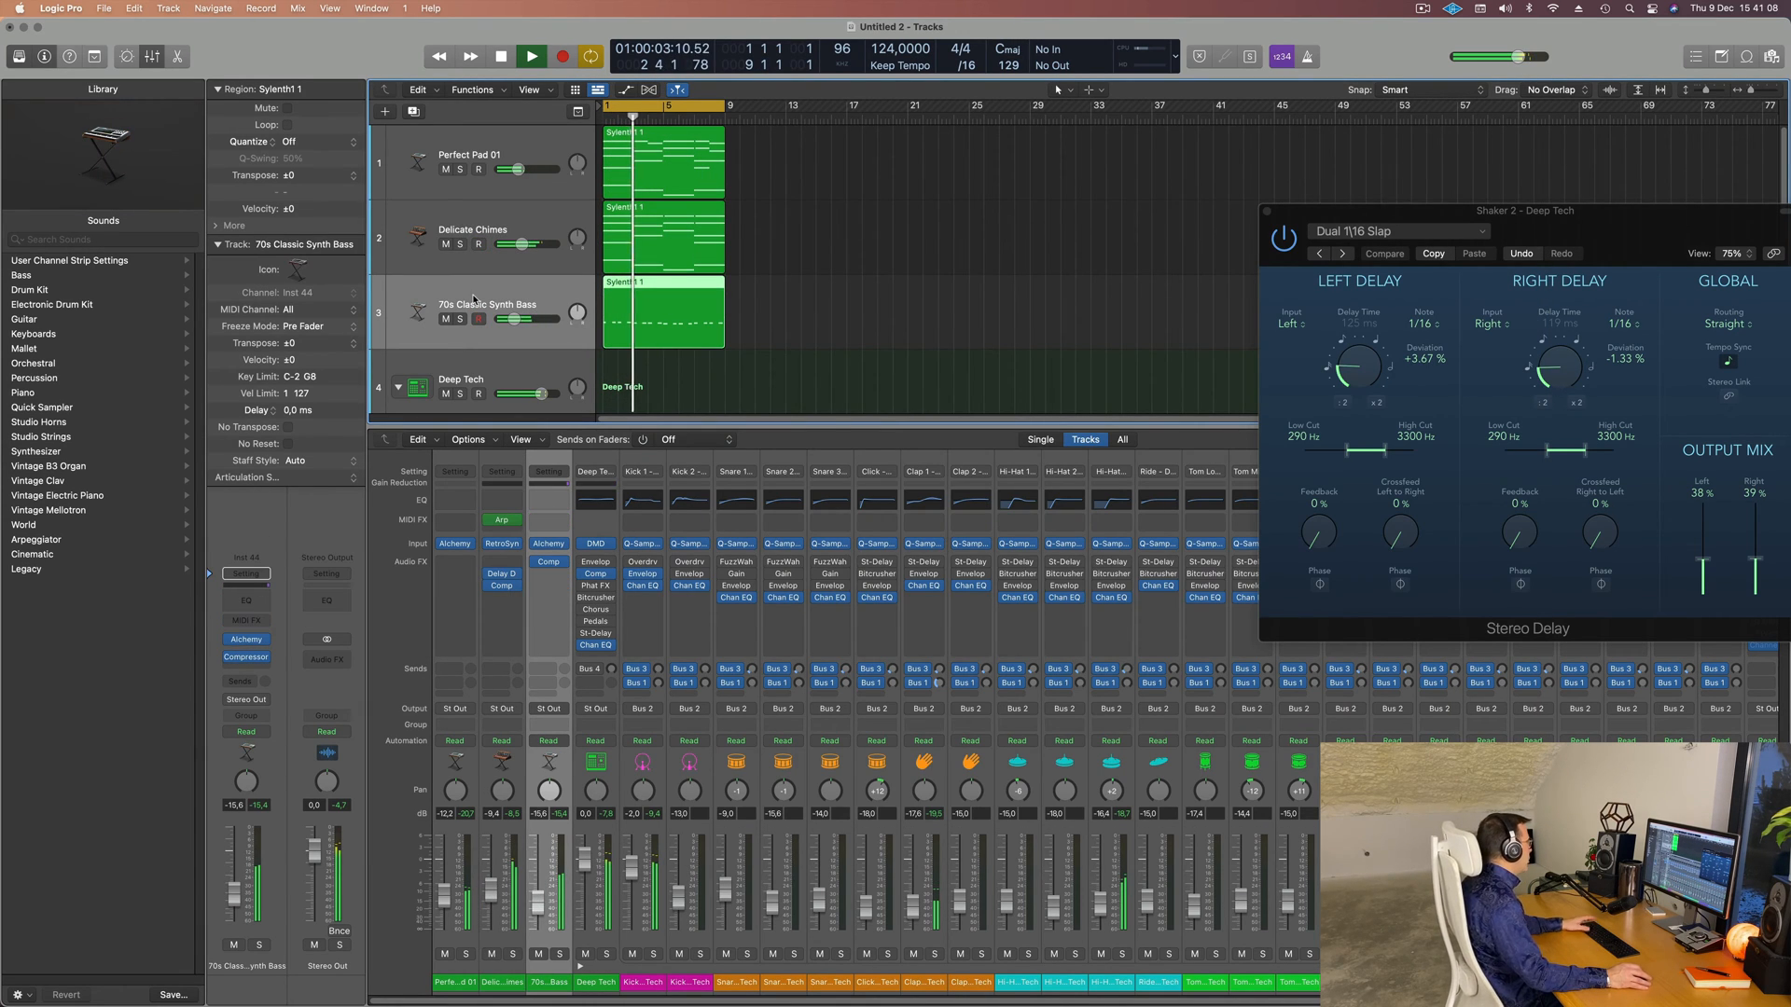
scroll(813, 355, "down", 3)
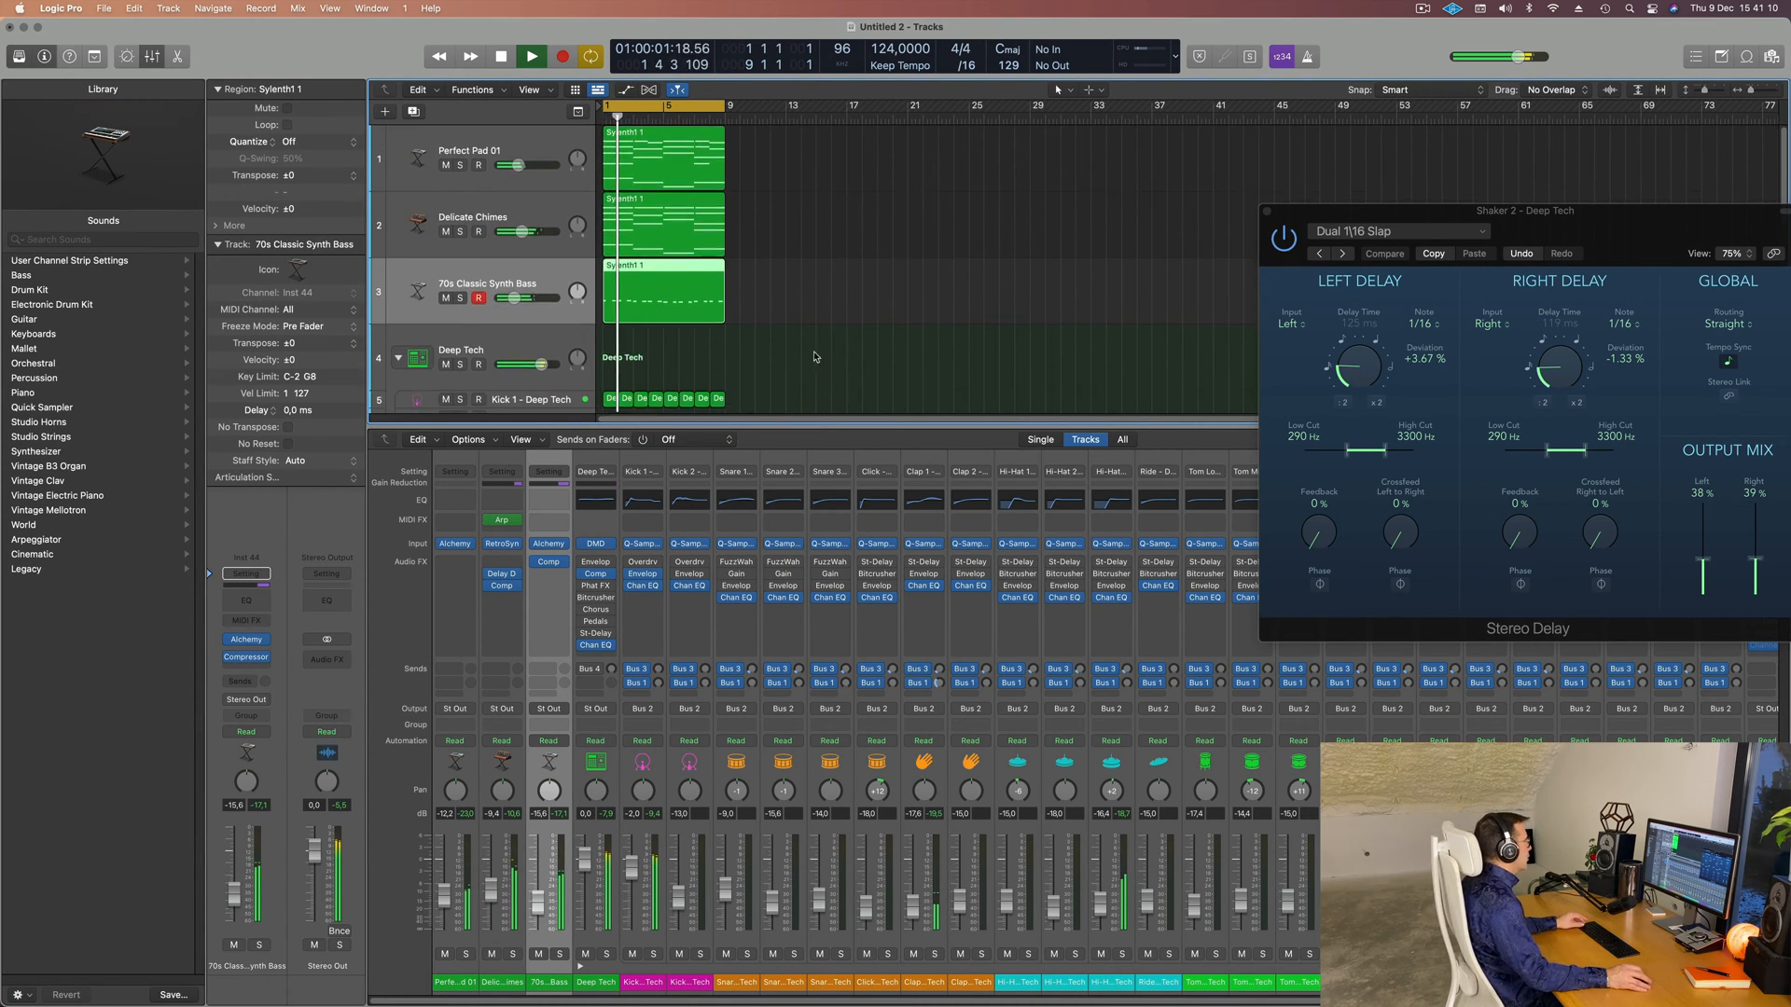
scroll(825, 349, "down", 5)
scroll(825, 342, "up", 5)
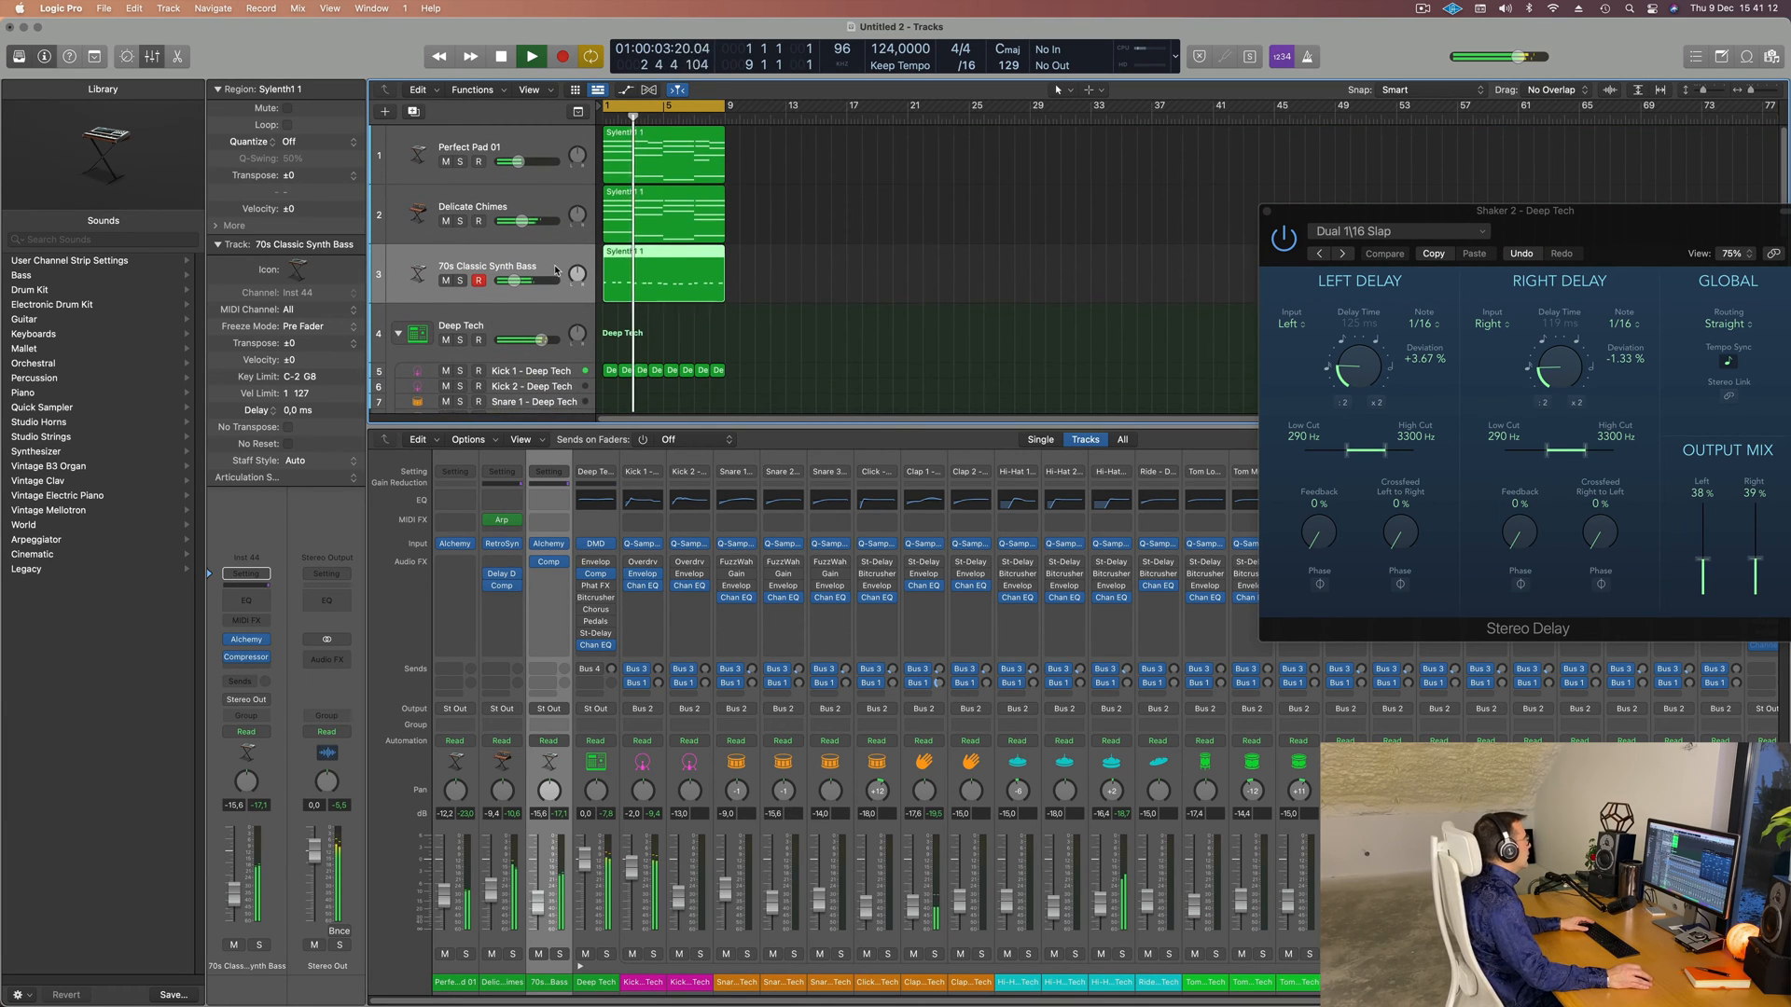
left_click(415, 112)
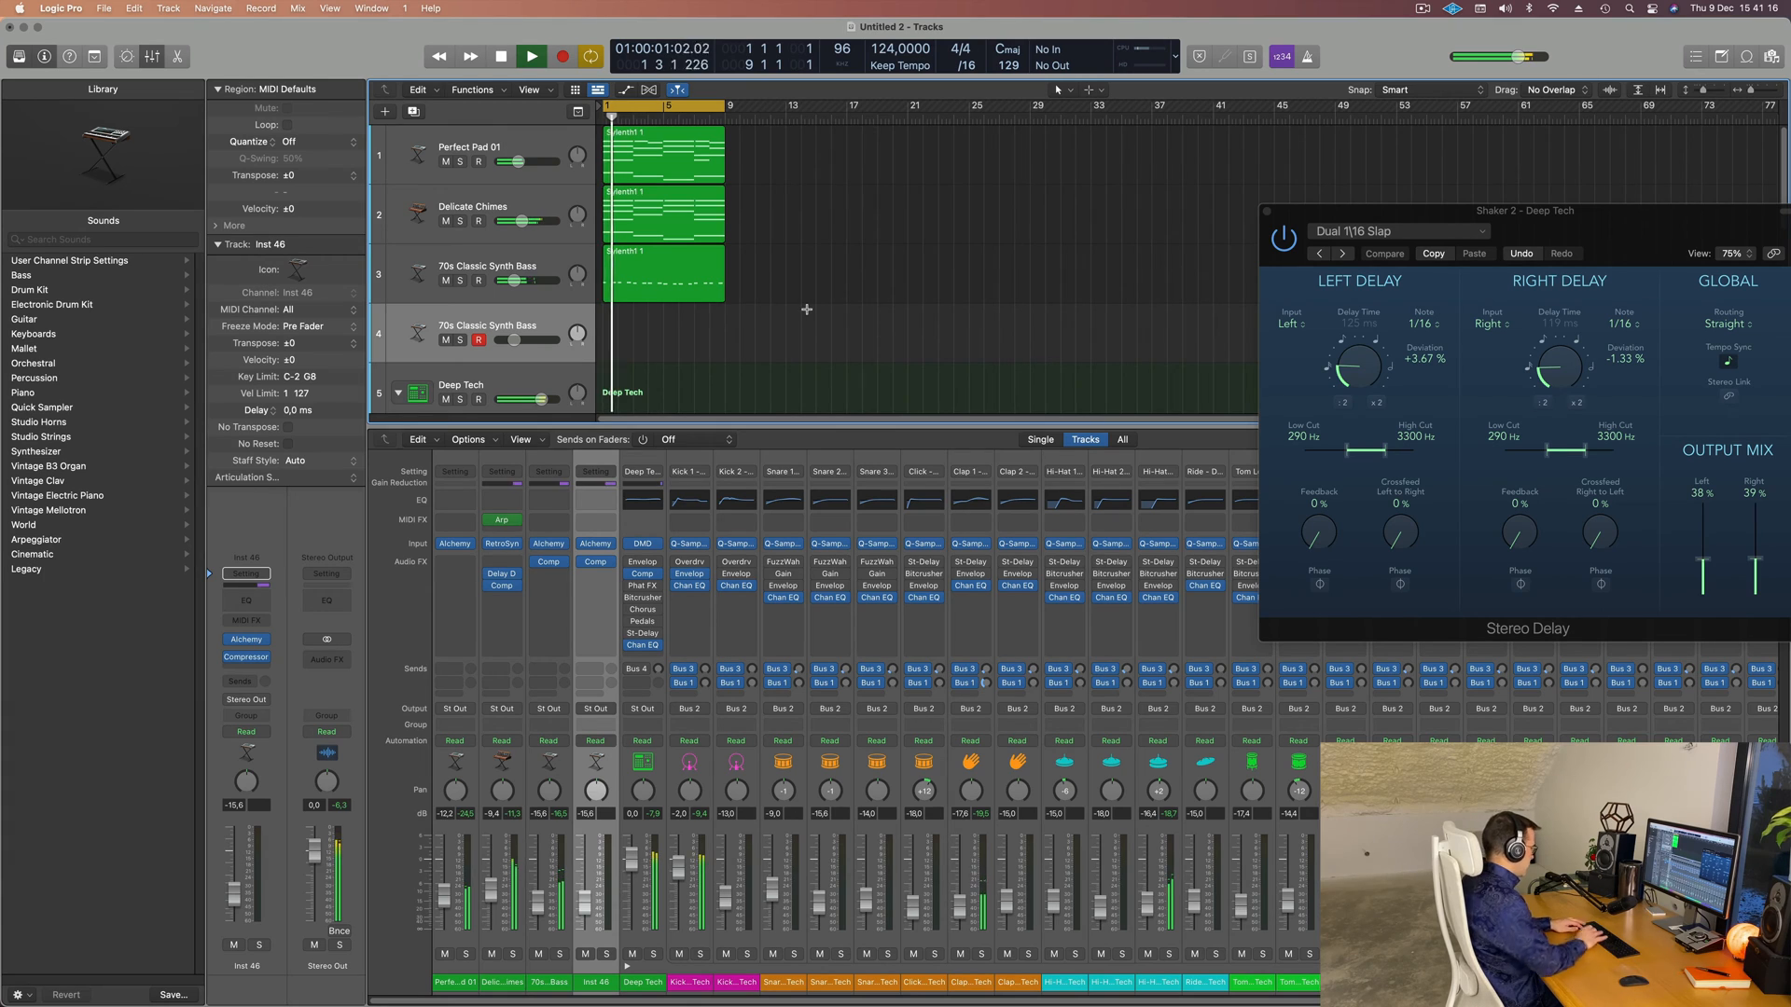
- Repeat all eight-bar regions three times, extend the cycle range to bar 33, and deselect everything
key("super+r")
key("super+r")
key("super+r")
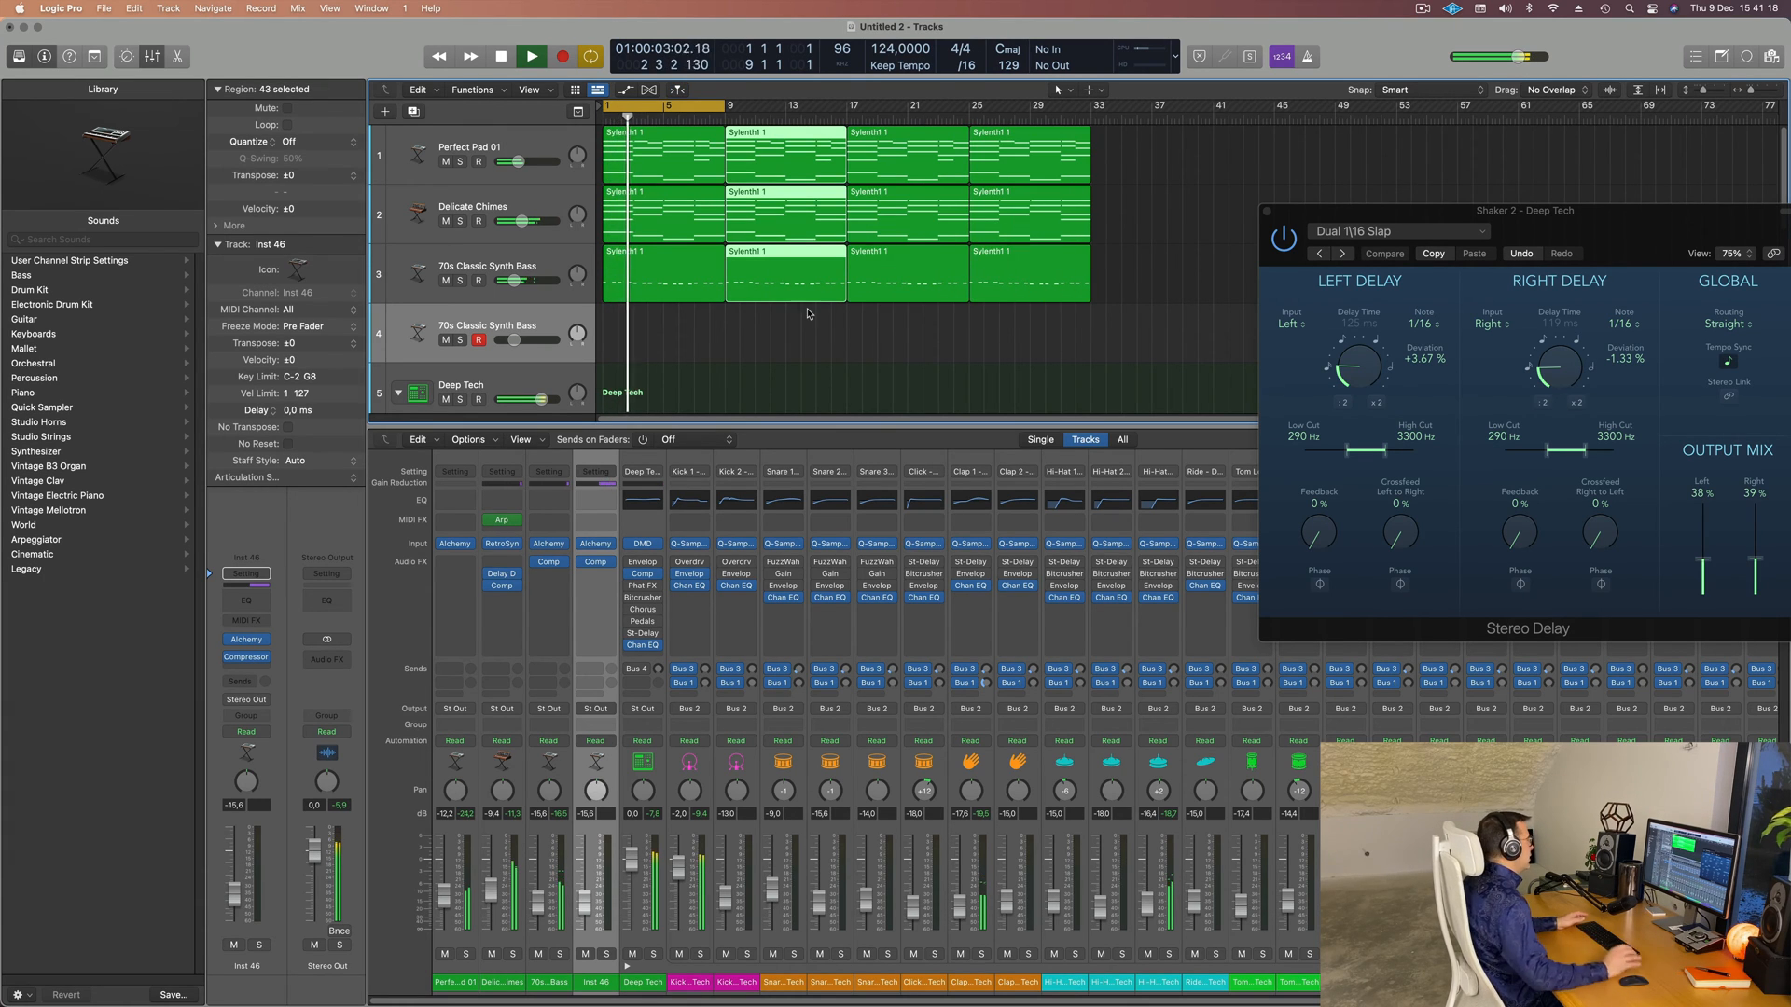
left_click_drag(723, 105, 1090, 106)
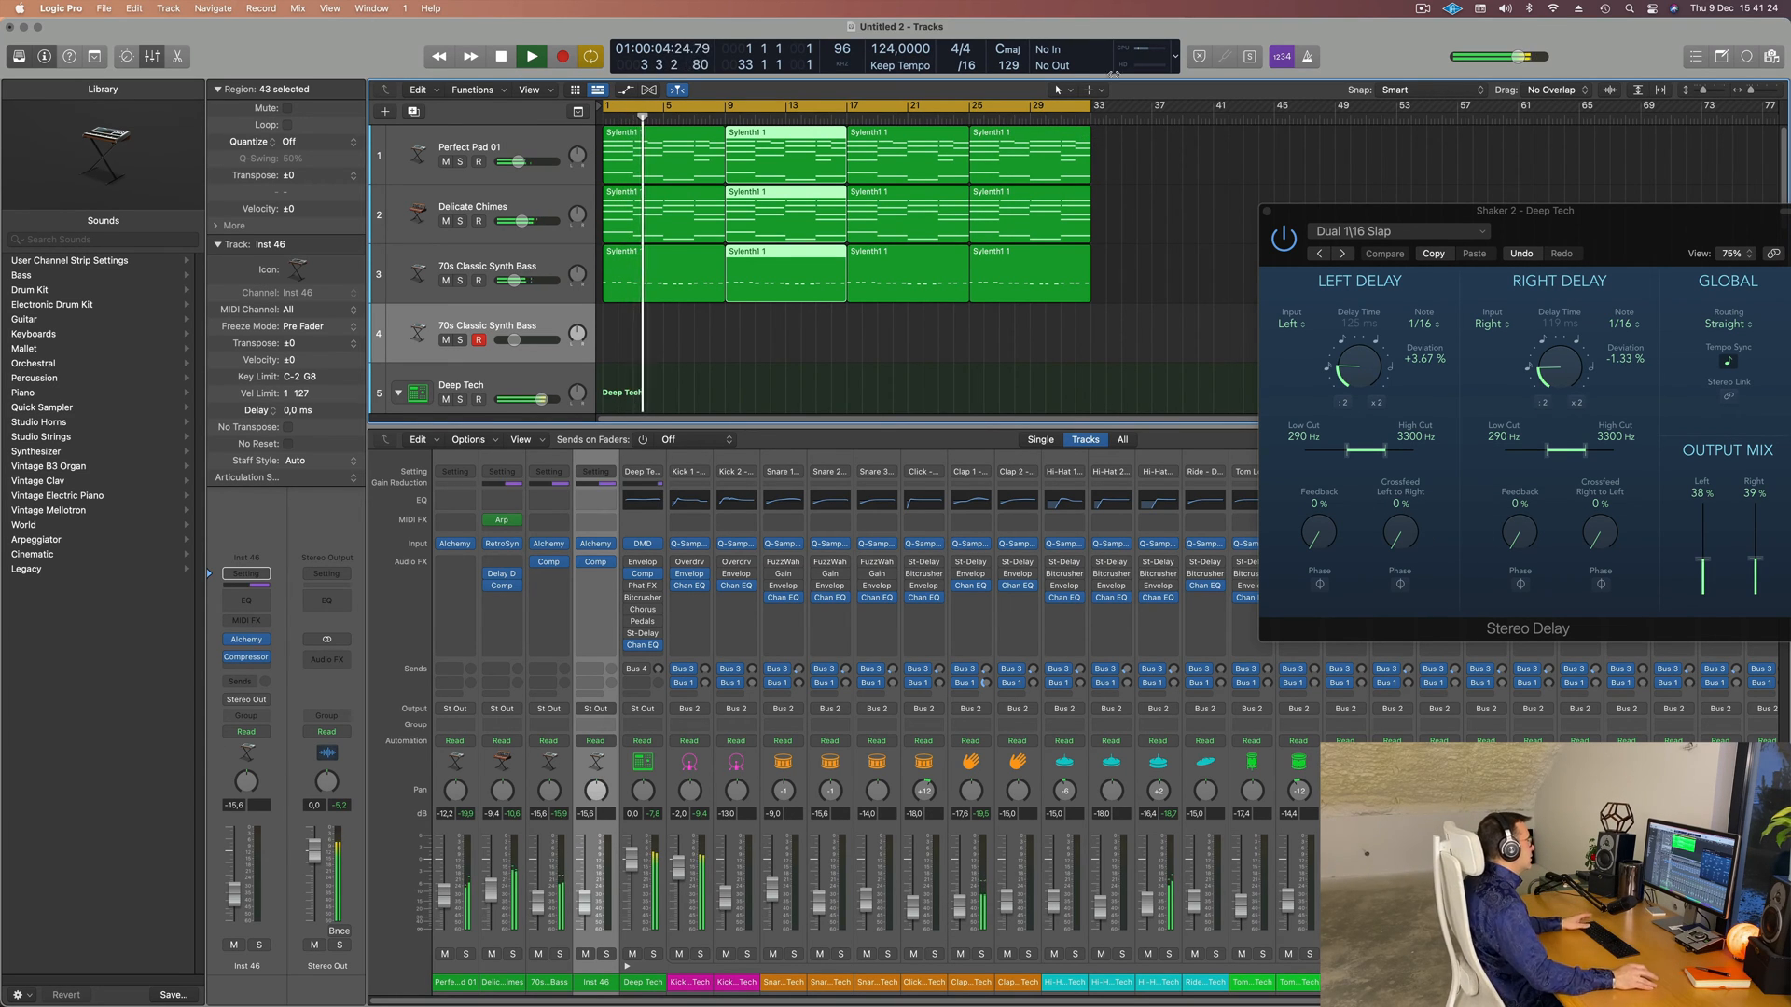
key("shift+super+a")
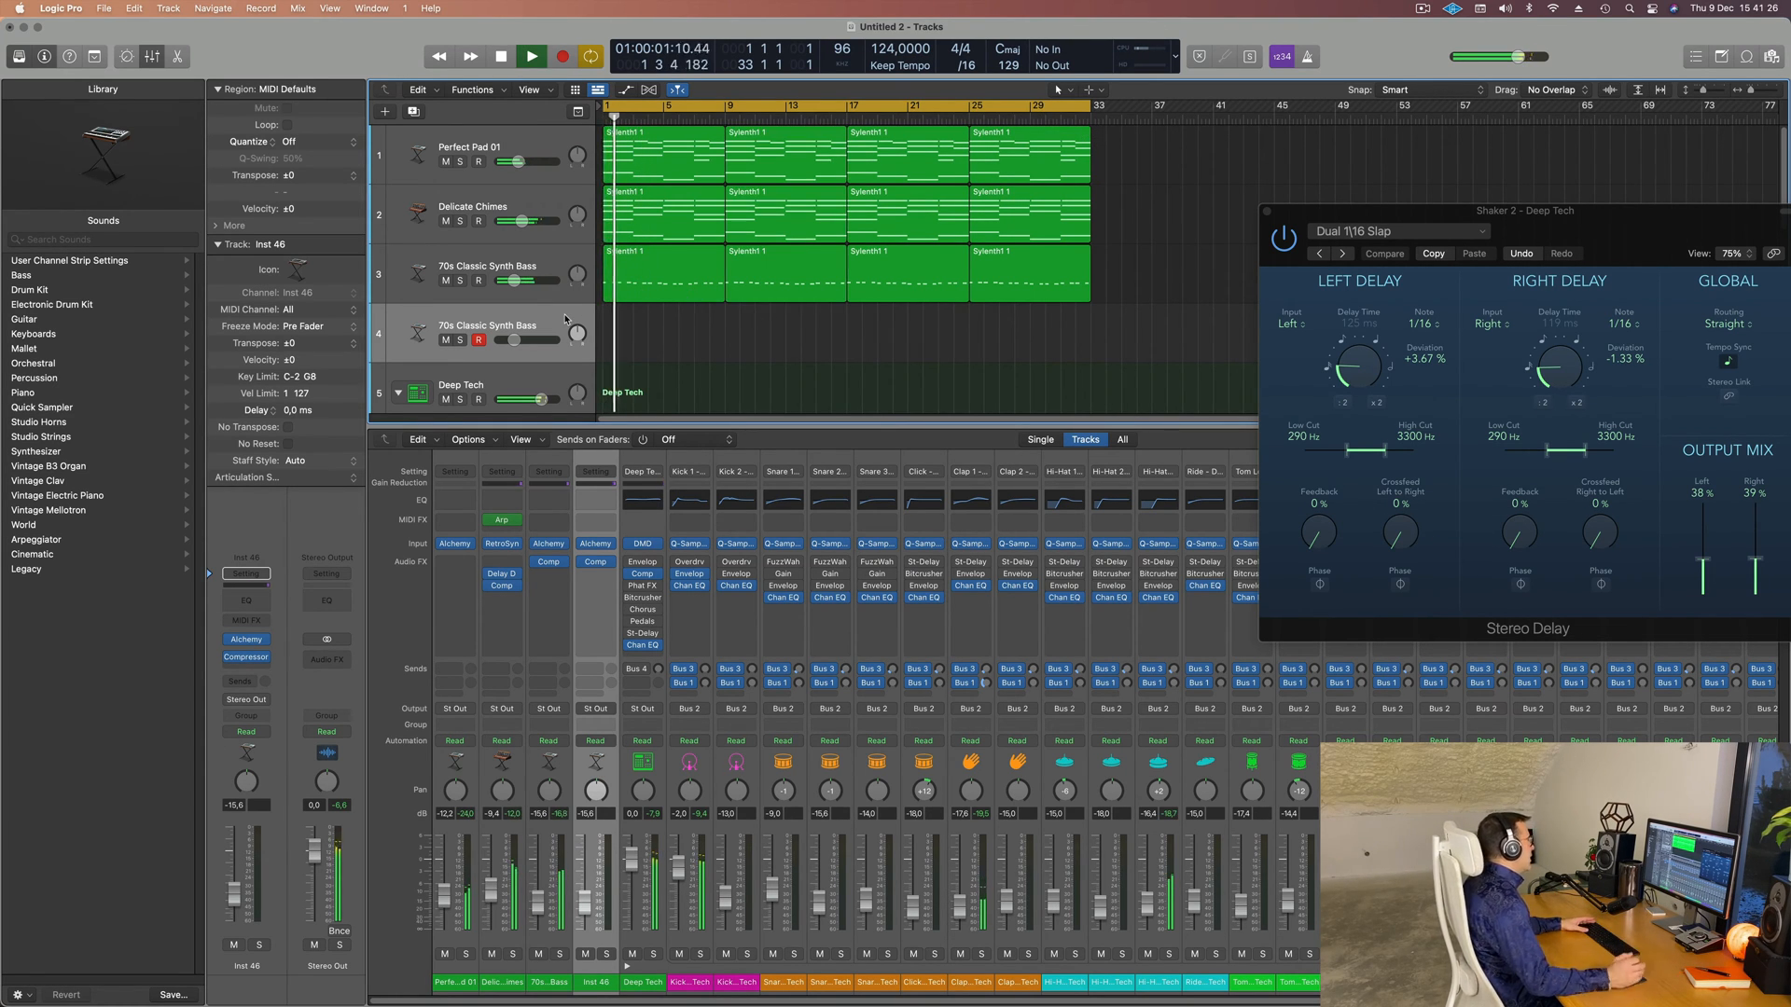
- Add a Bus 4 Large Room send at about -5.3 dB on the duplicated bass track and restart playback
left_click(246, 681)
mouse_move(260, 706)
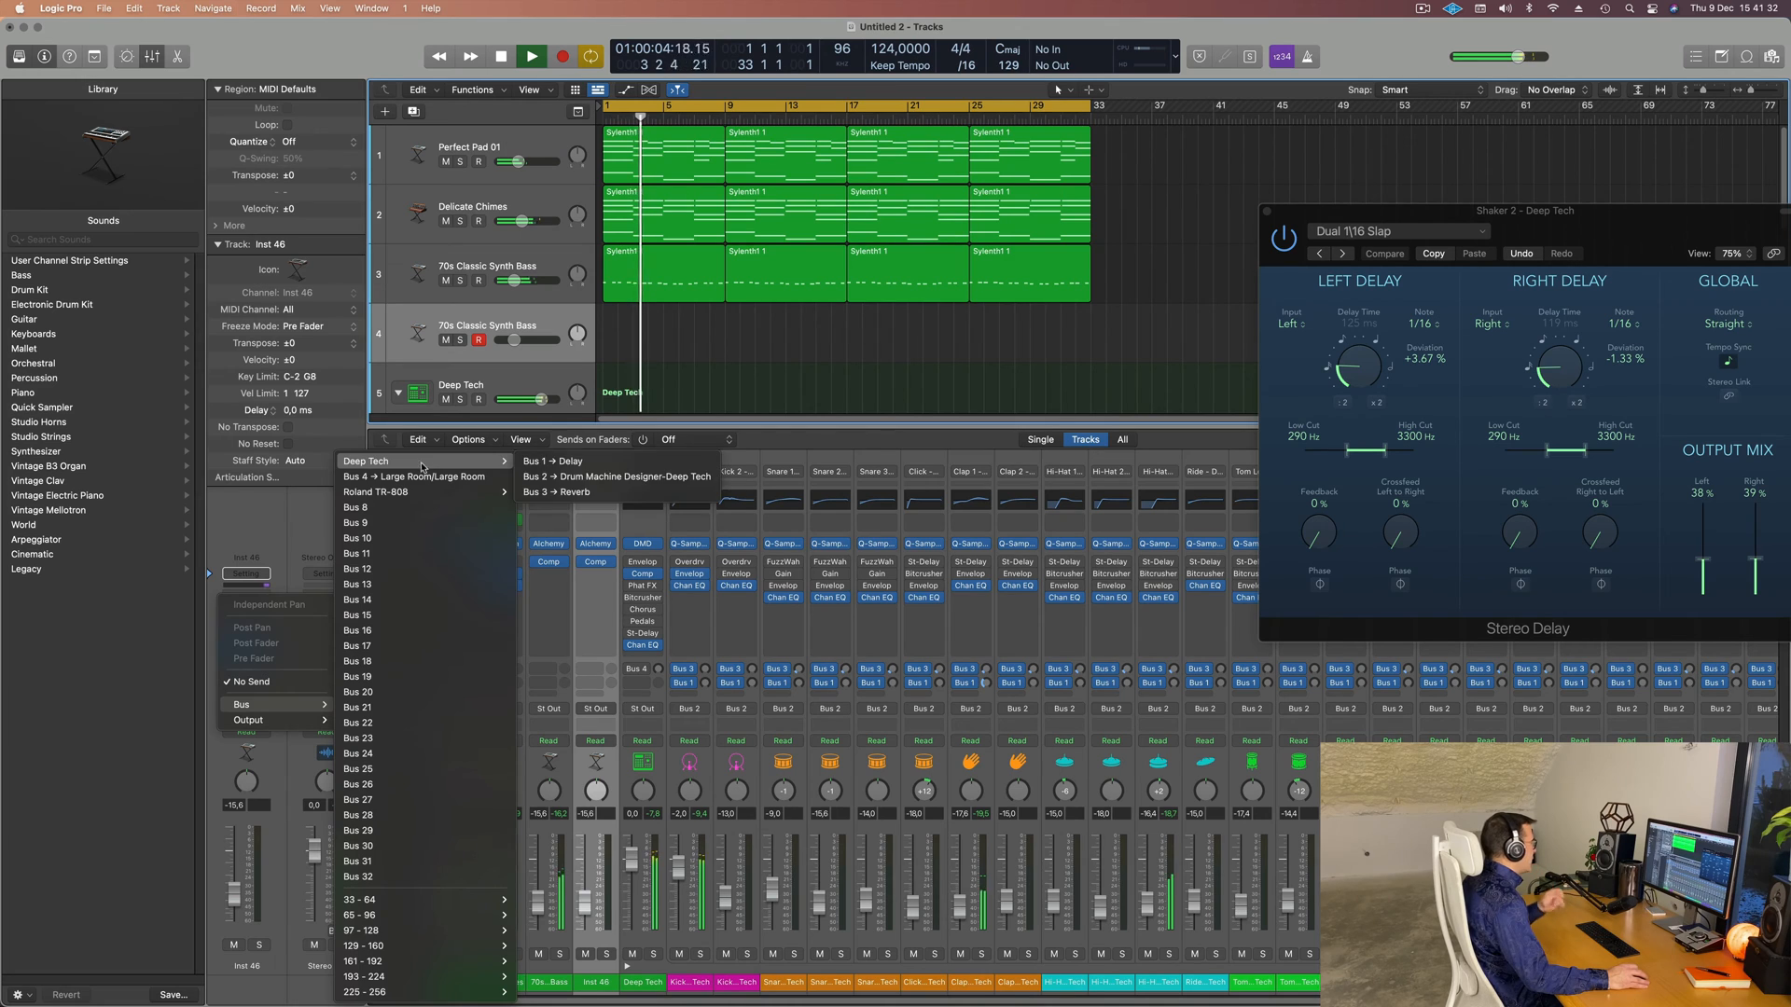
left_click(432, 476)
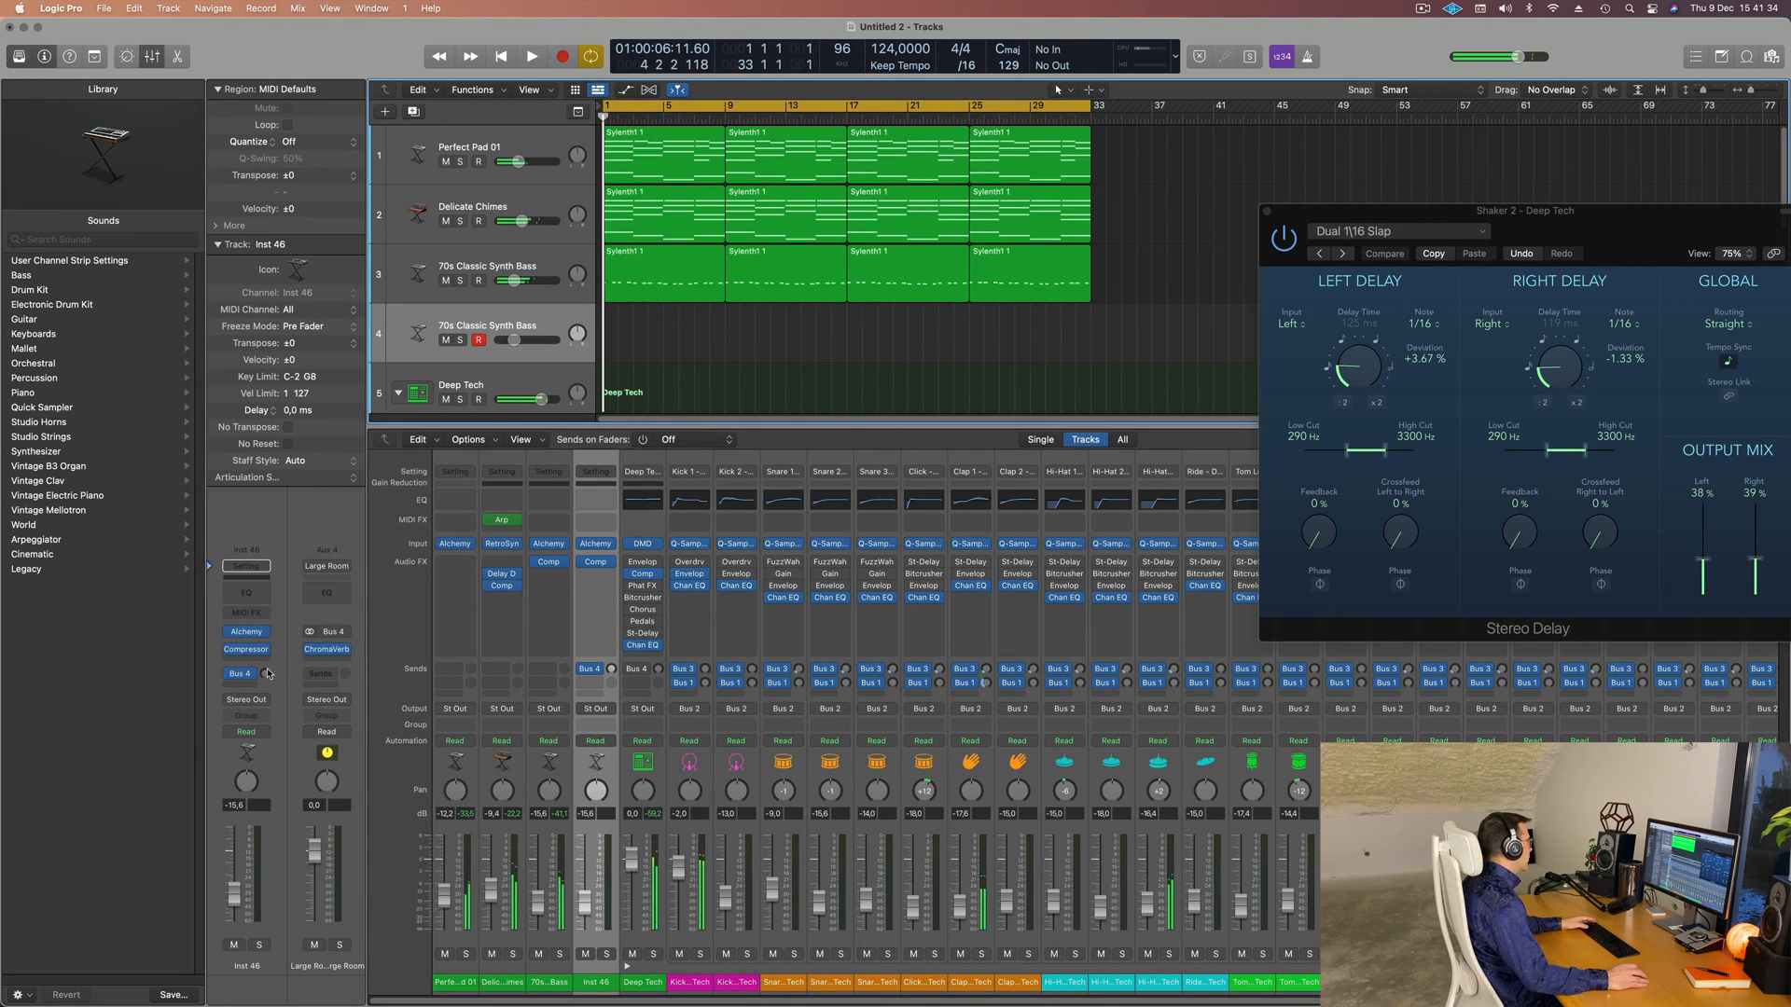
key("space")
key("space")
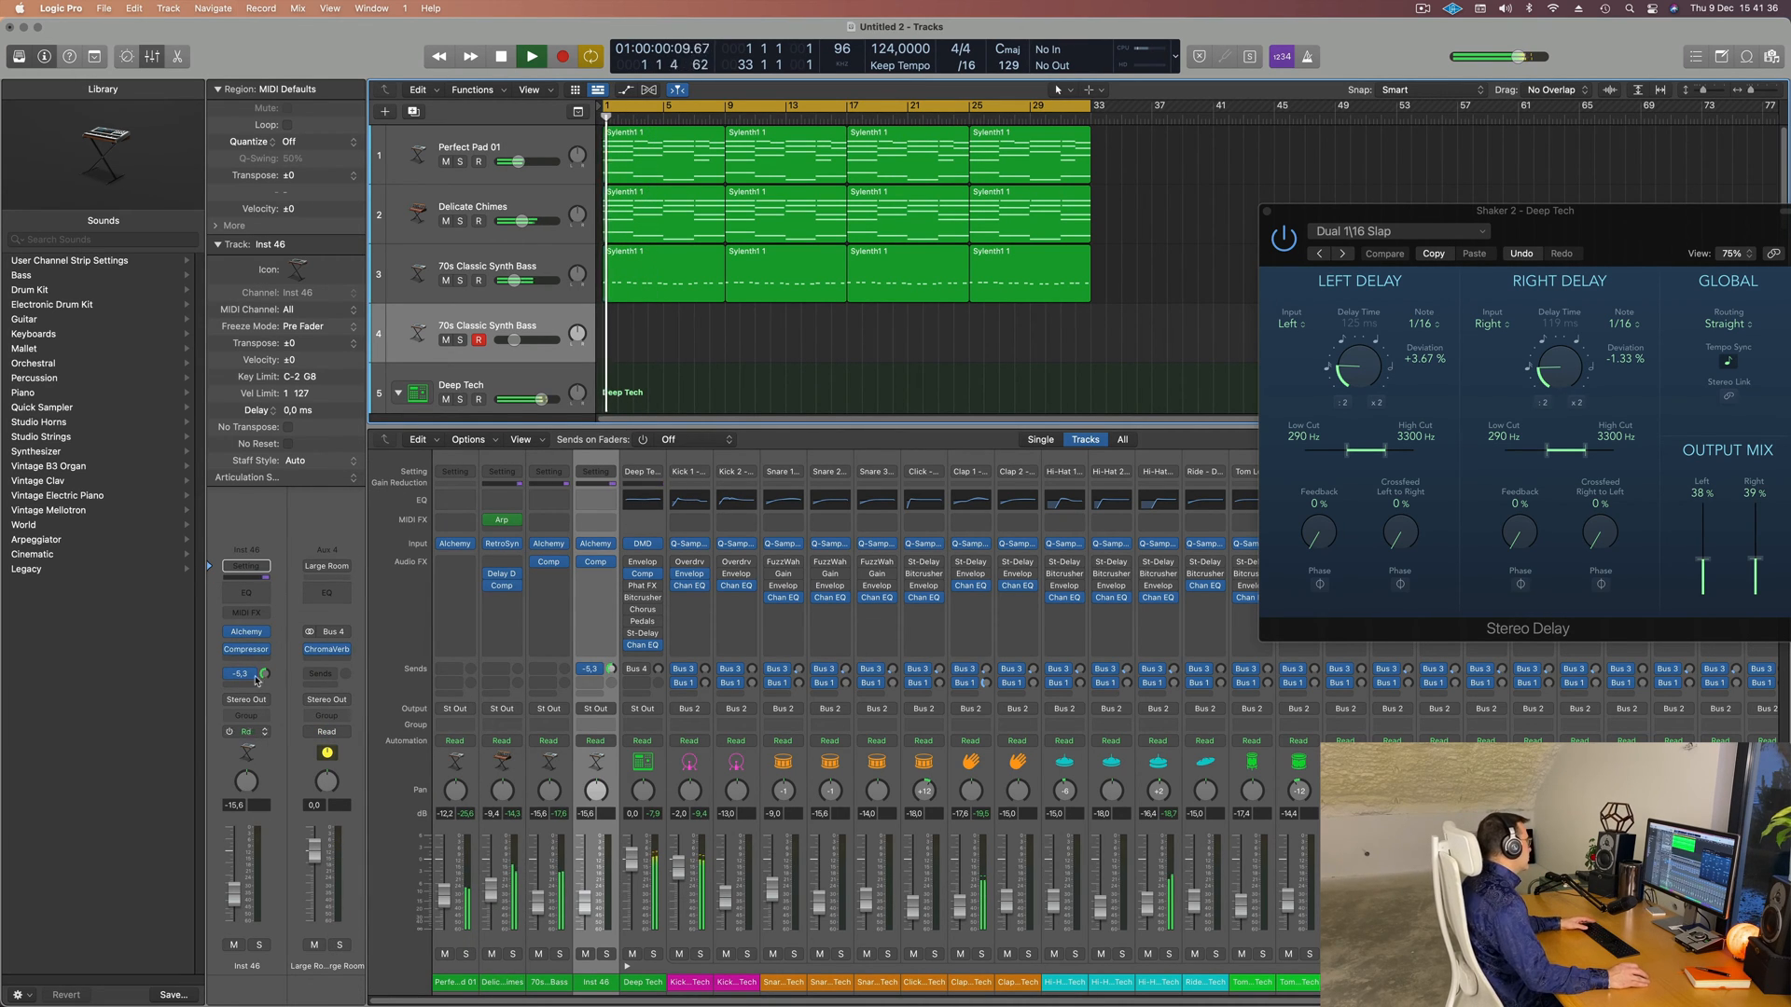
- Open Alchemy on the duplicated bass track and load the Arctic Noise Lead preset from the Leads category
left_click(246, 631)
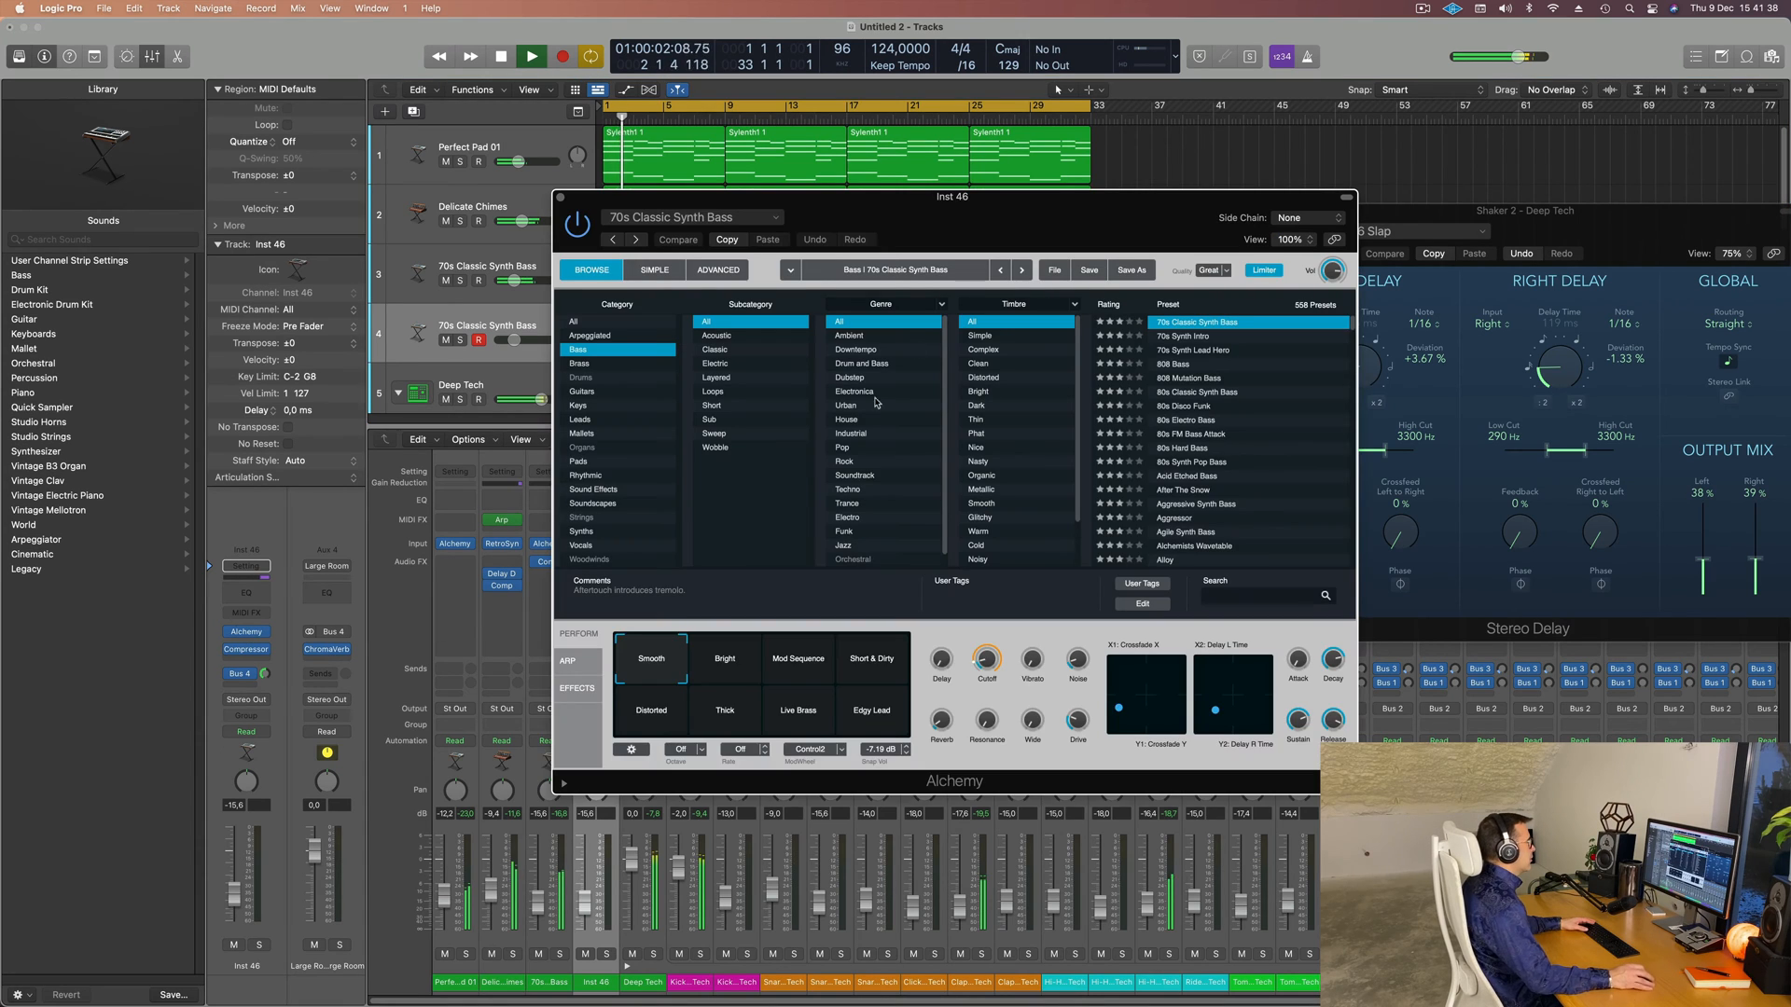
mouse_move(964, 207)
left_mouse_down()
mouse_move(1004, 223)
mouse_move(970, 211)
left_mouse_up()
key("space")
key("space")
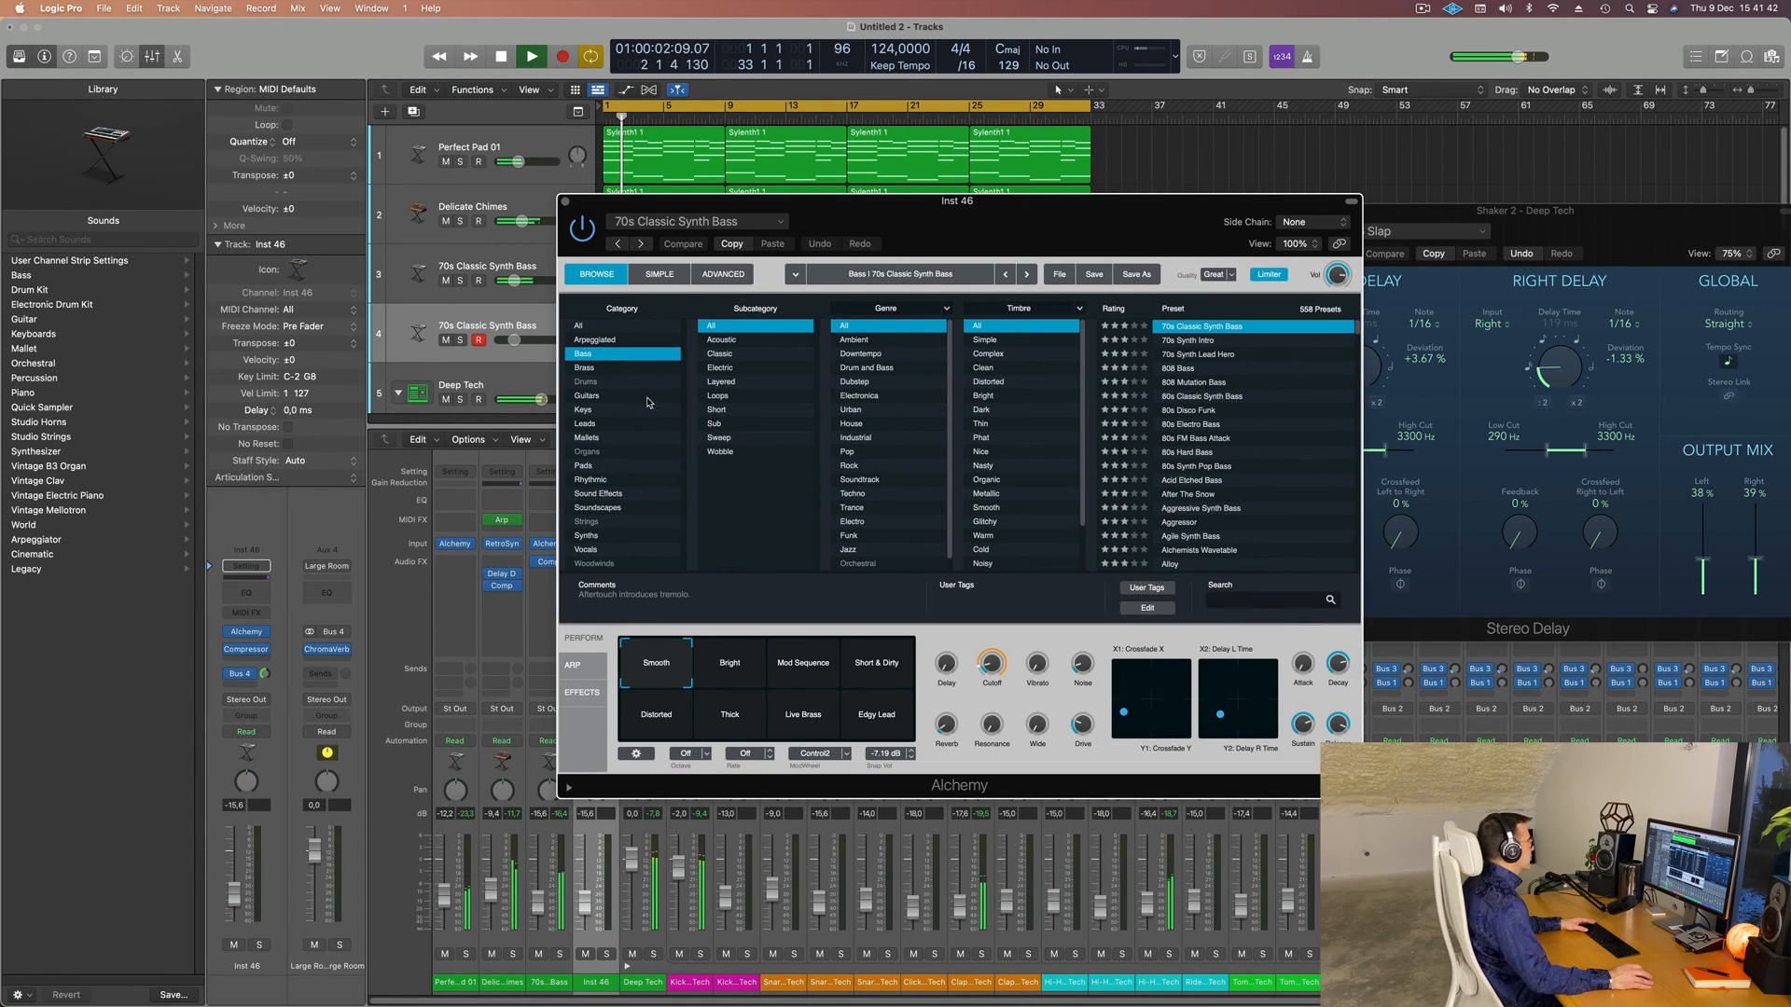
left_click(611, 424)
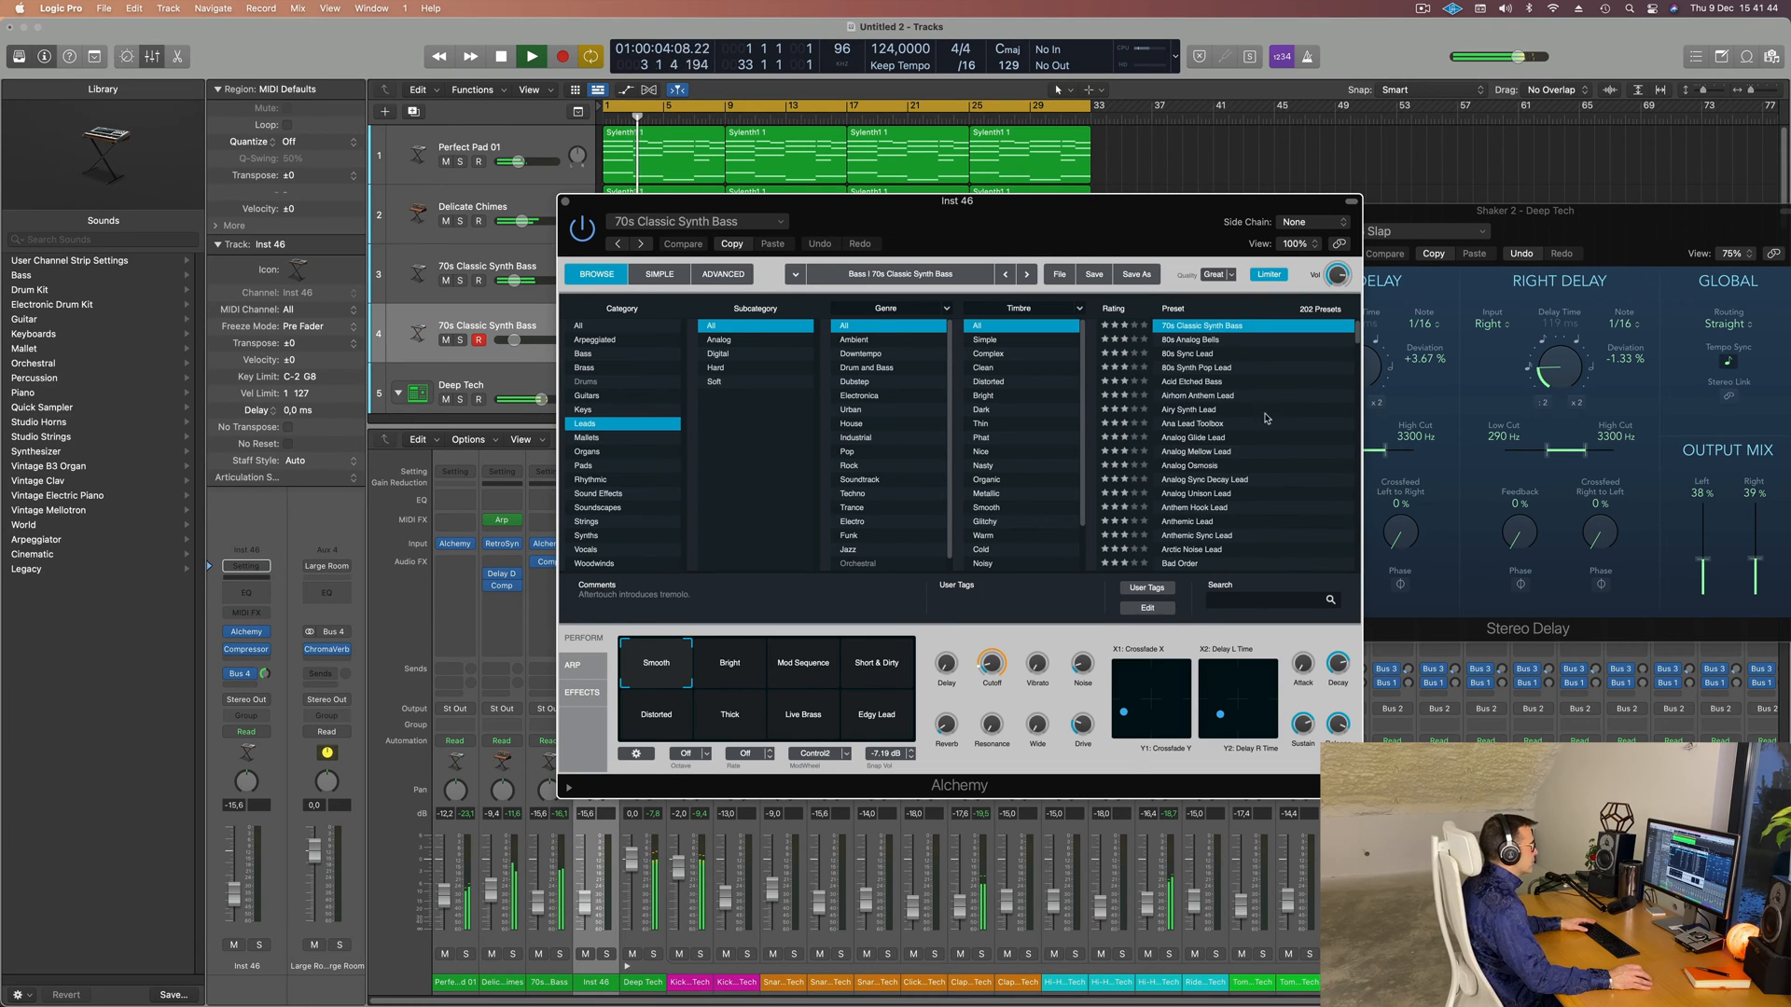
scroll(1204, 441, "down", 4)
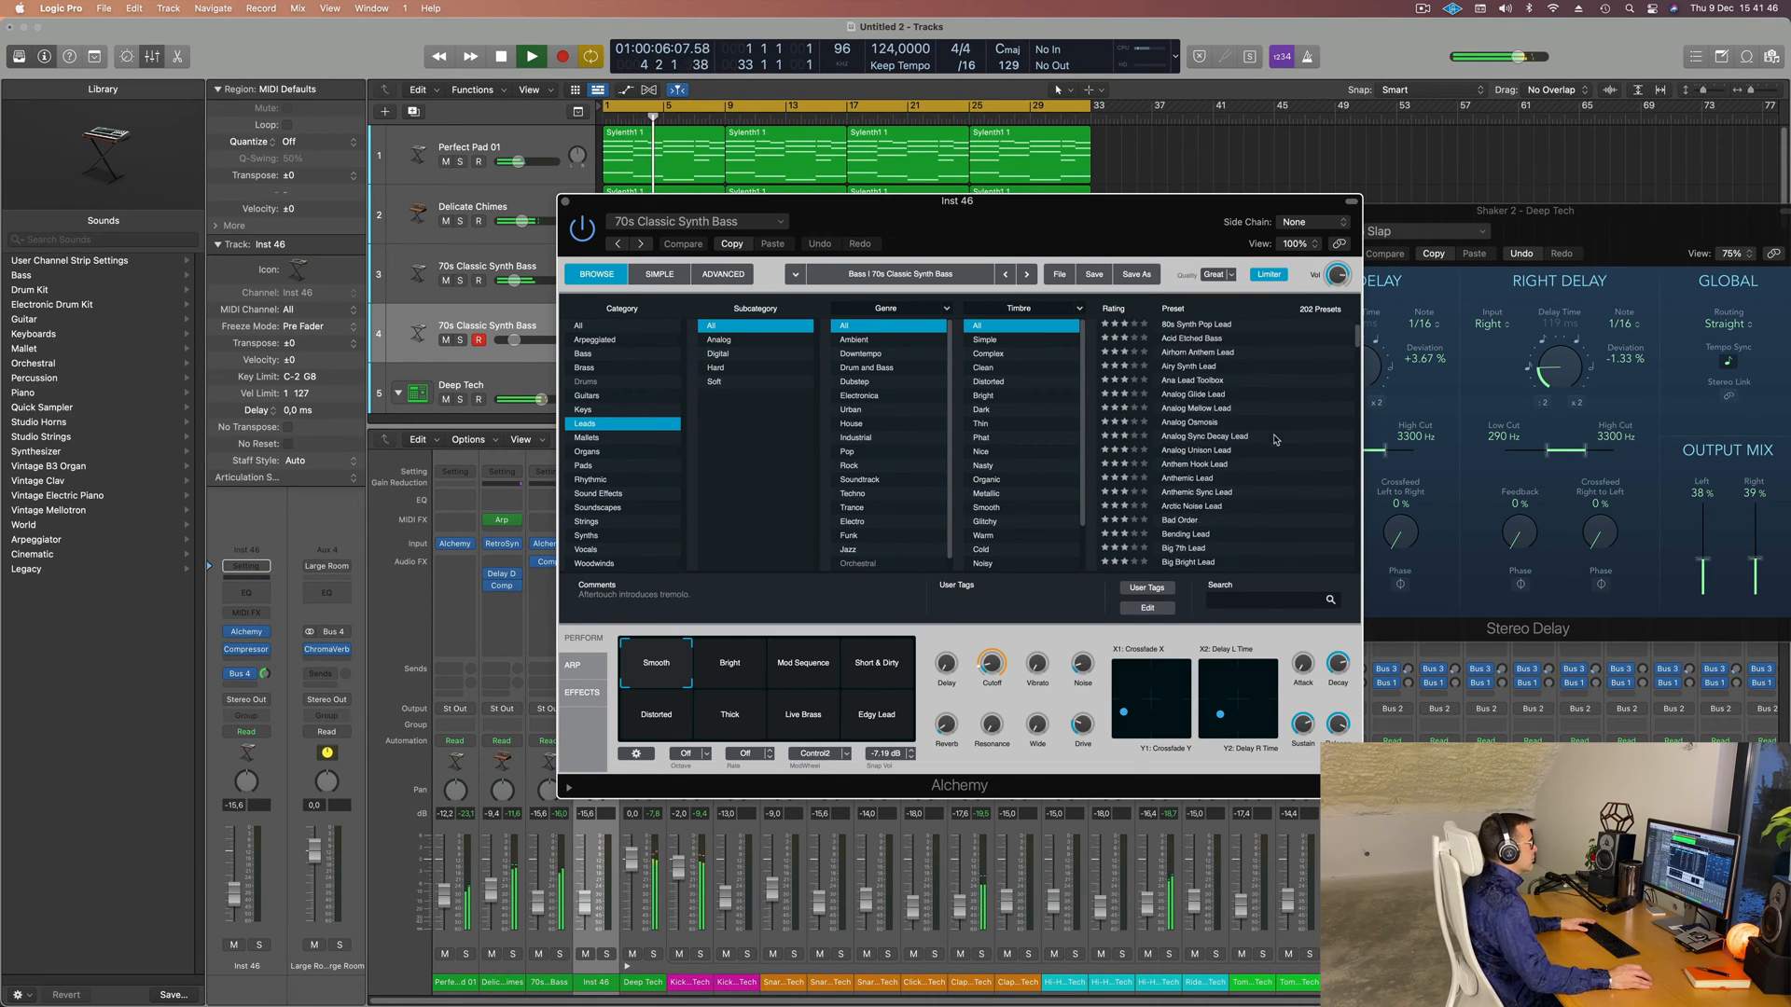
left_click(1199, 408)
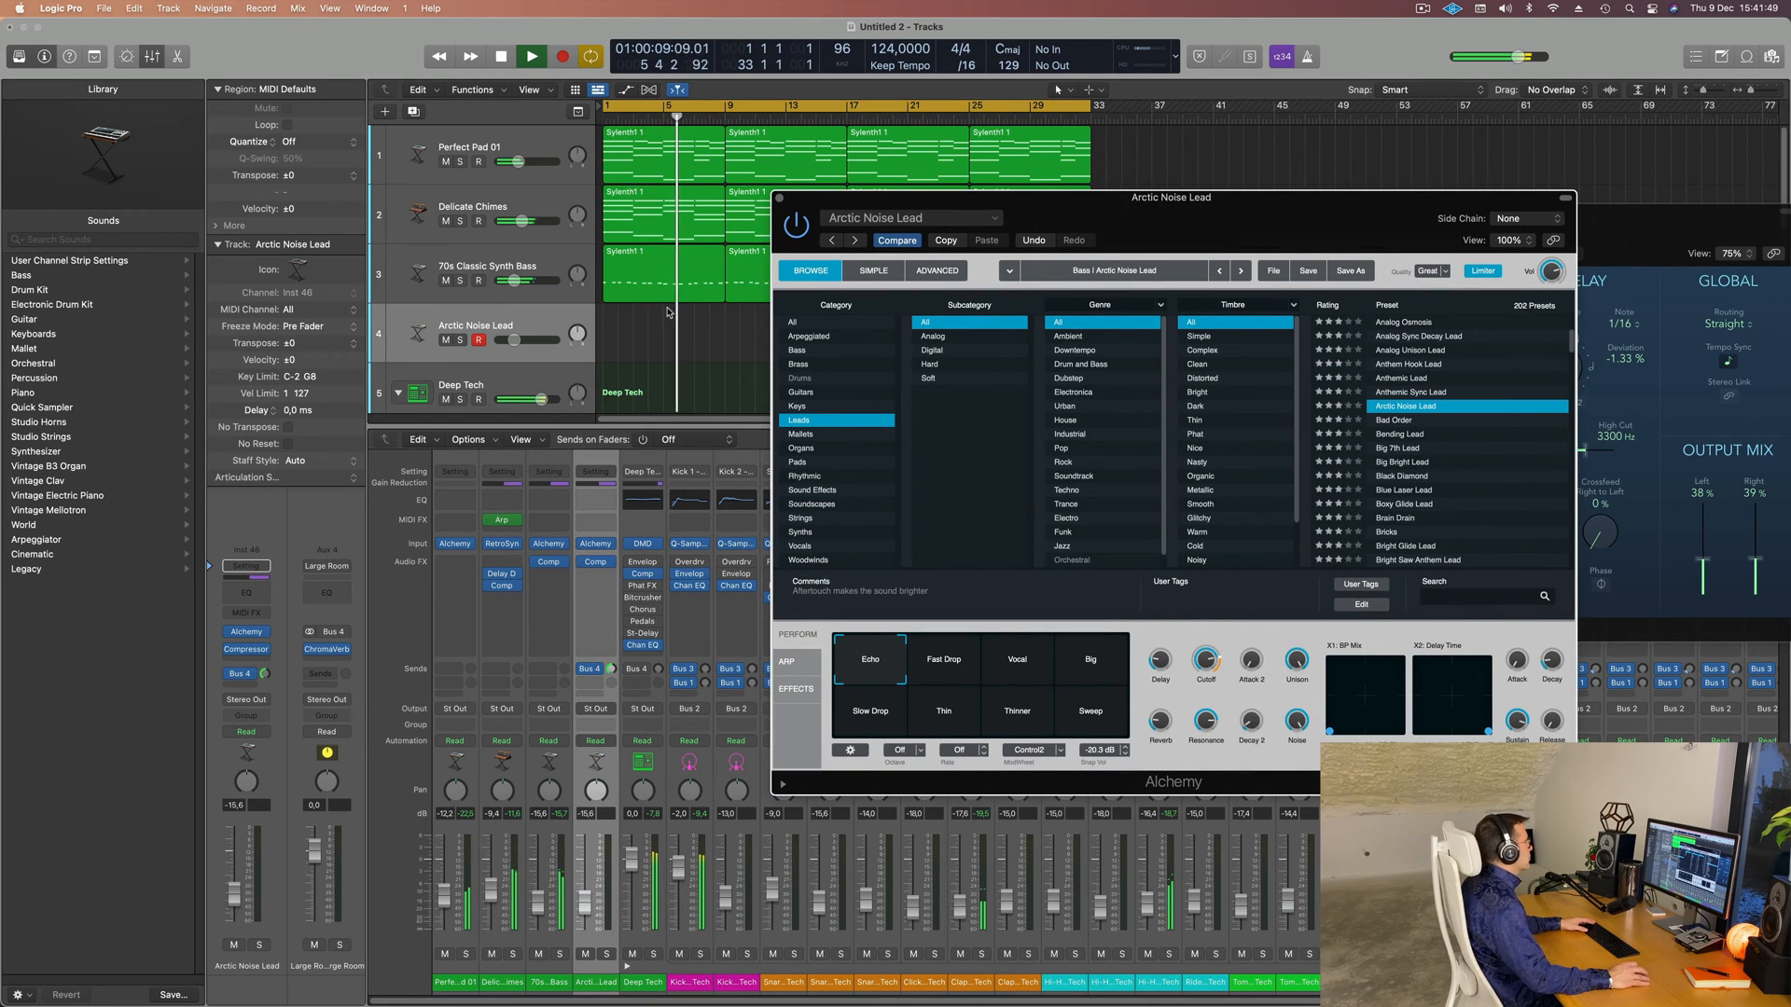
- Open Musical Typing for the Arctic Noise Lead track and raise its octave to C2
left_click(542, 319)
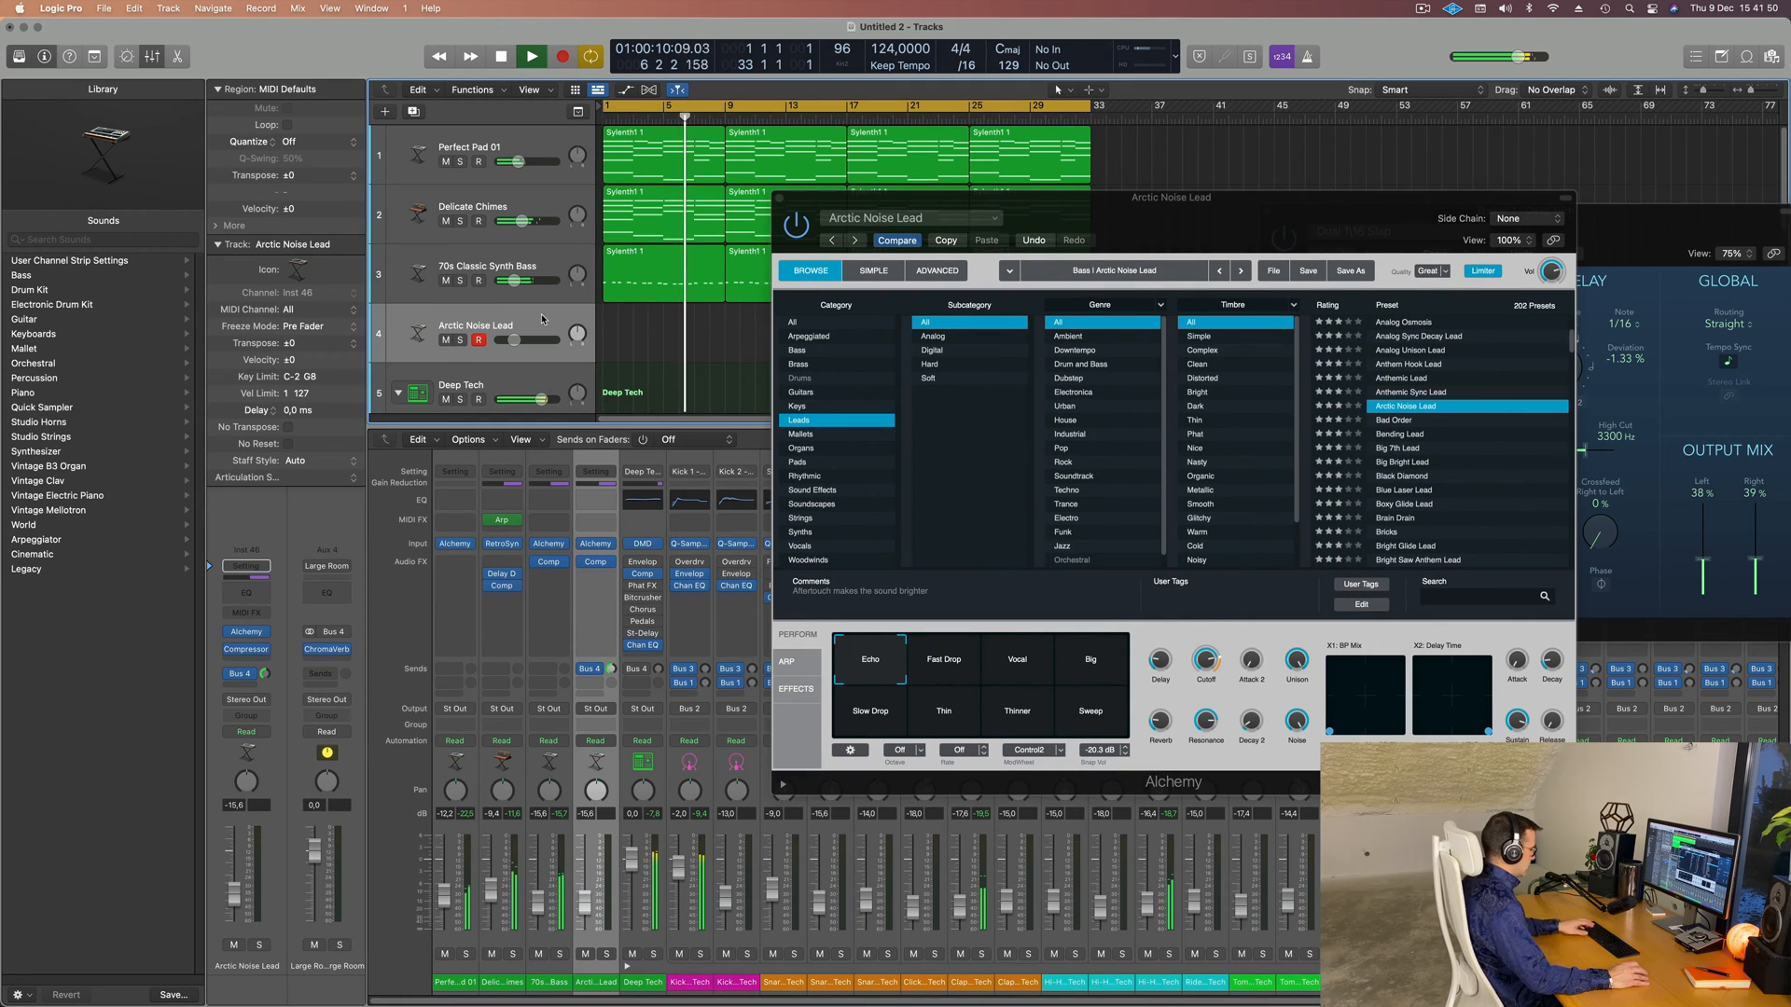
key("super+k")
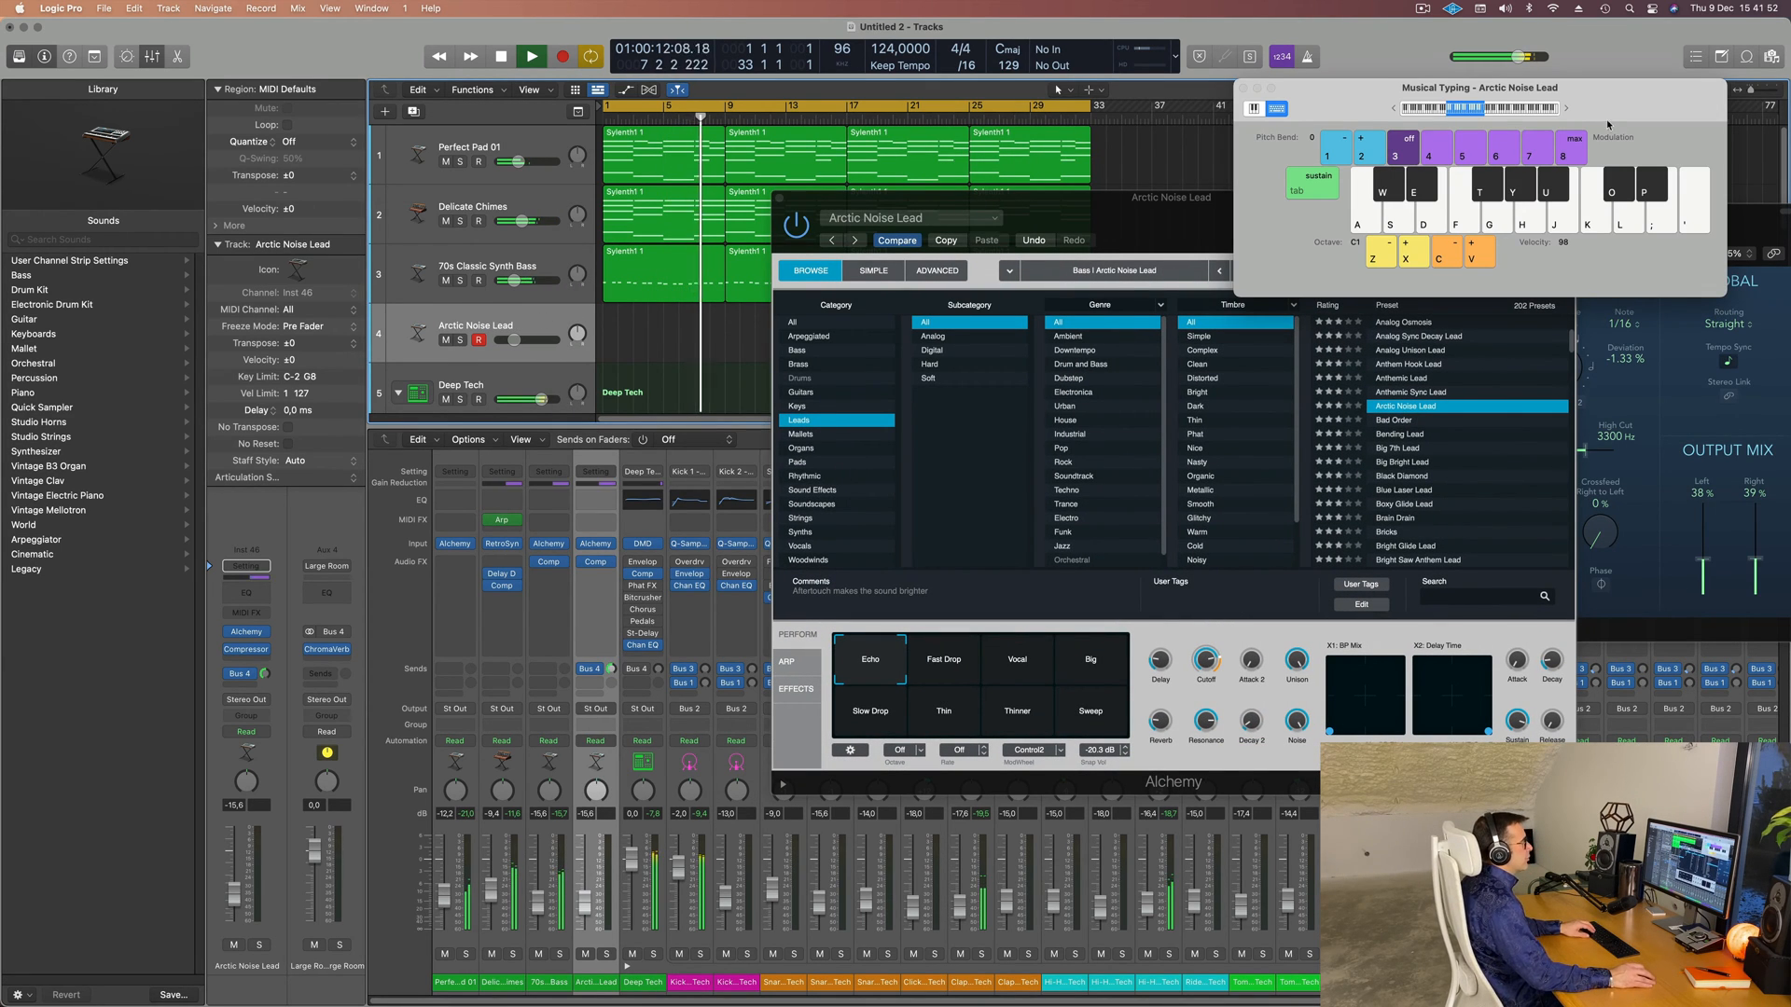
left_click_drag(1570, 112, 1464, 152)
left_click(1461, 146)
- Audition the Arctic Noise Lead sound over the playing track with melody notes between F2 and E3
key("g")
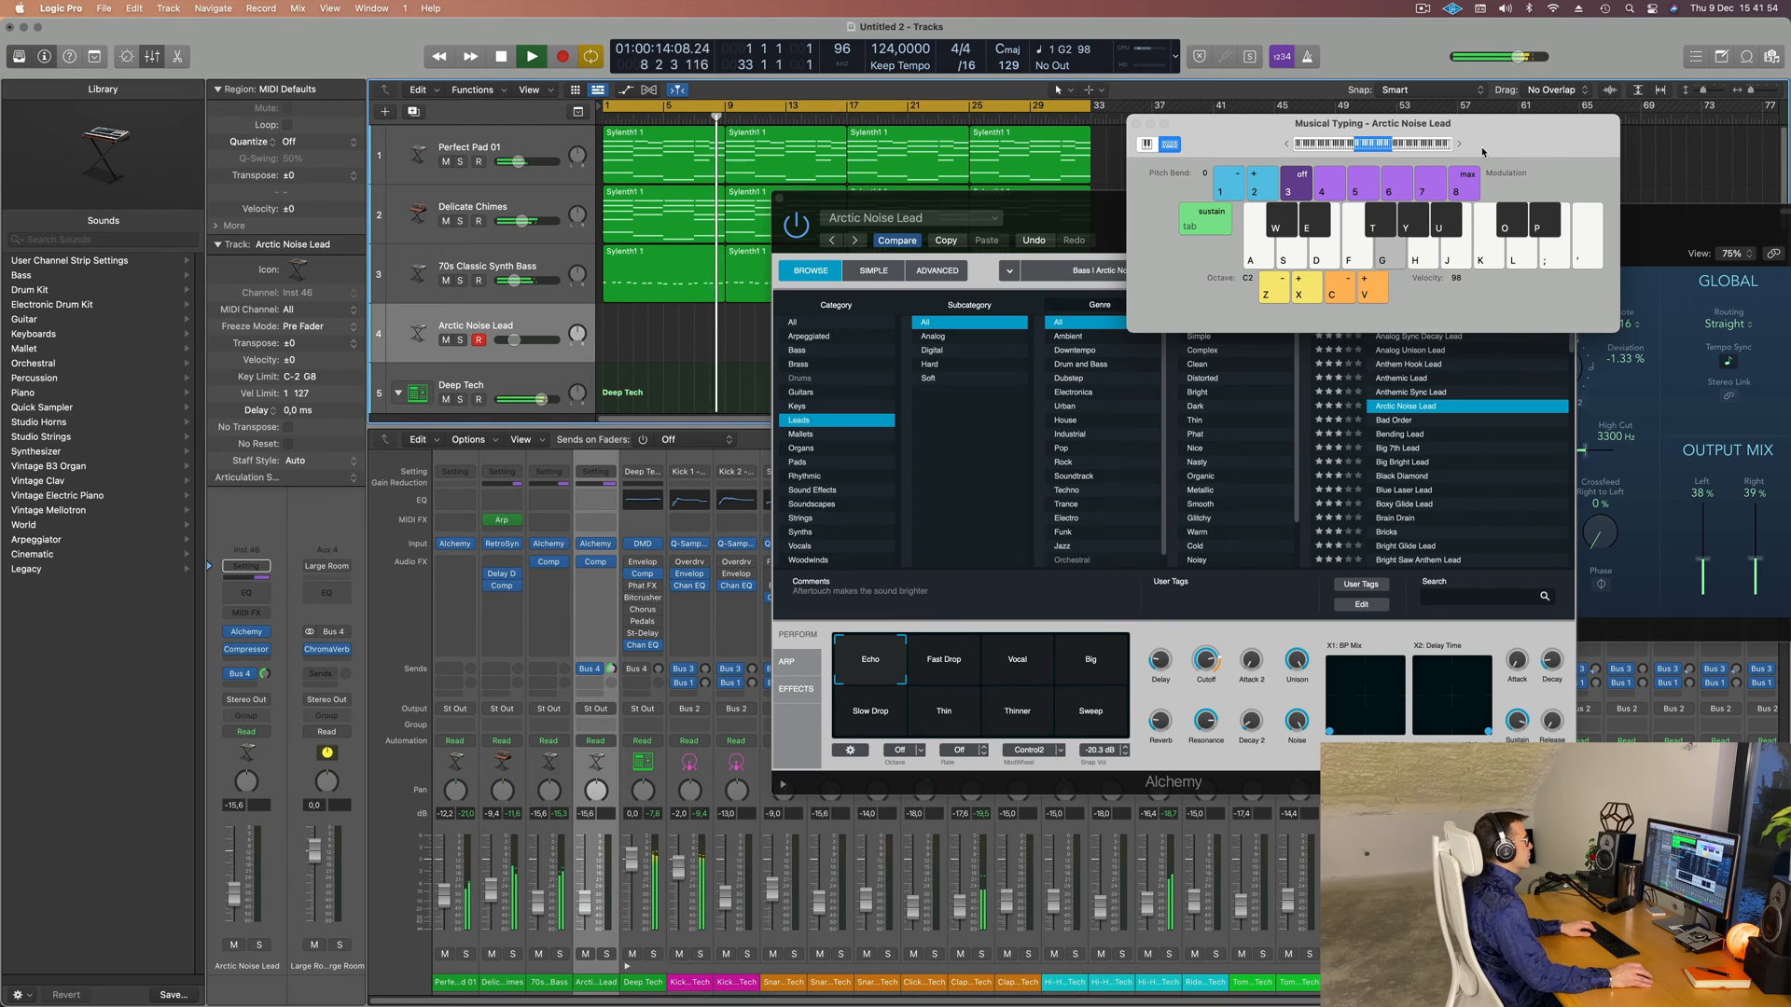
key("h")
key("f")
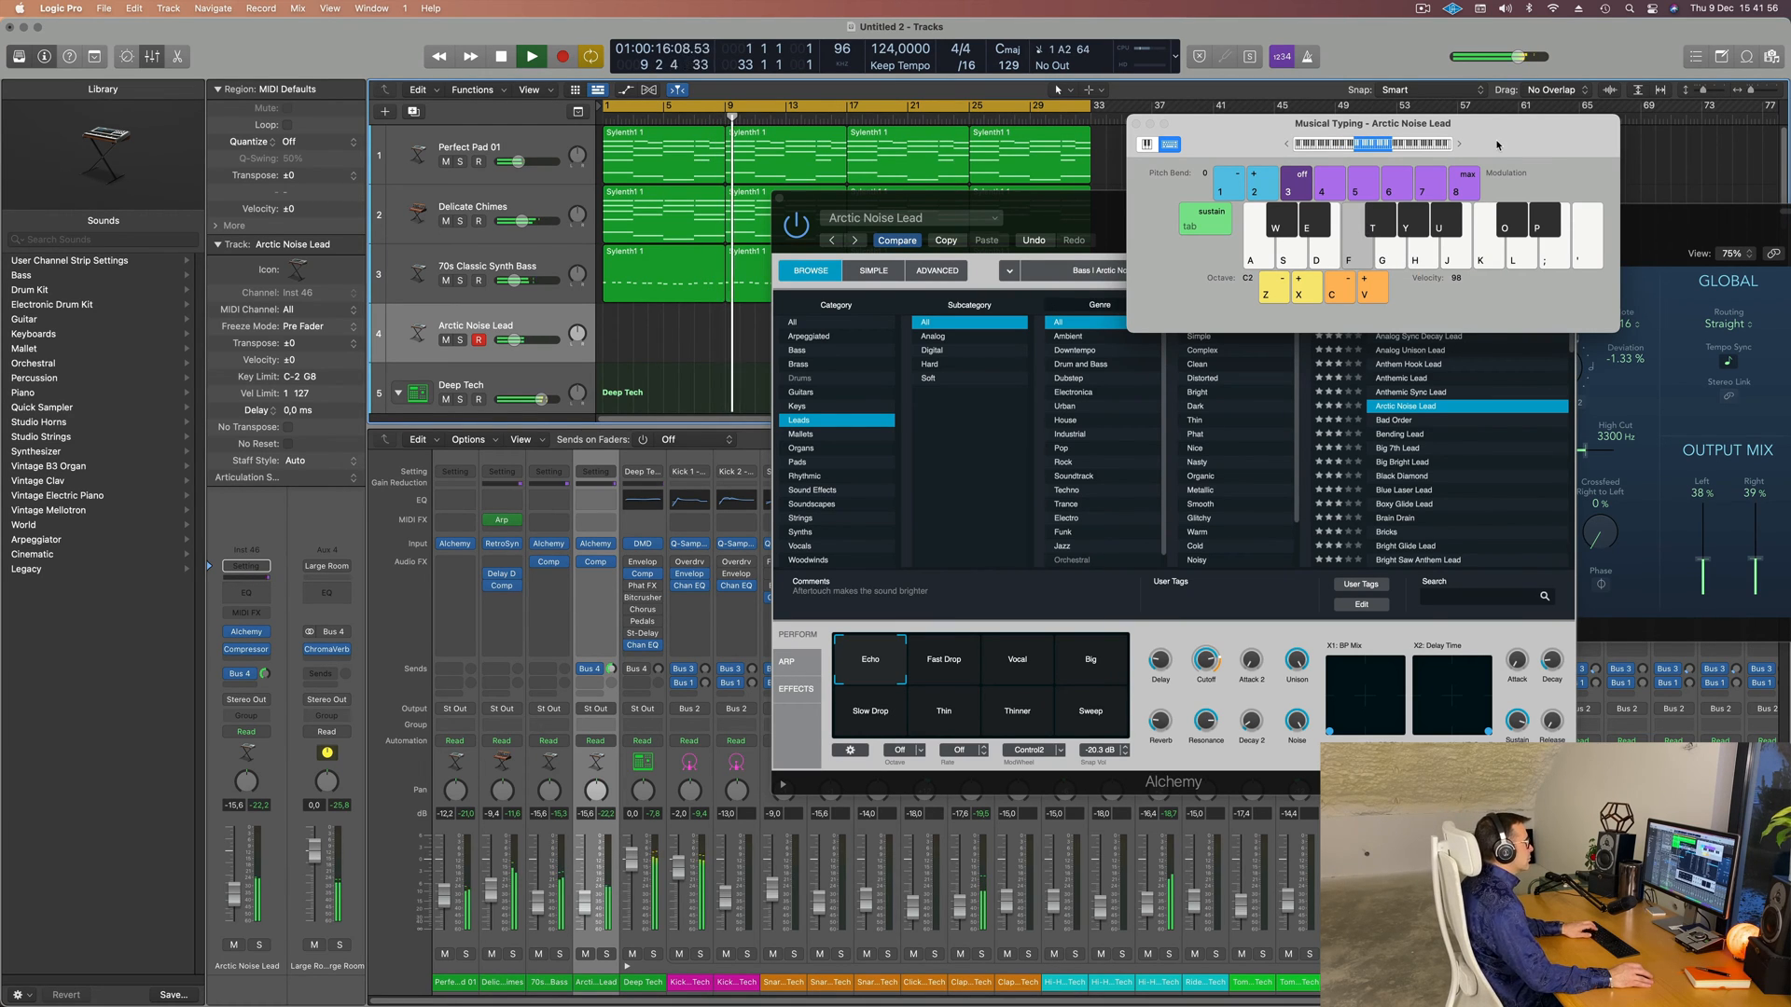
key("j")
key("j")
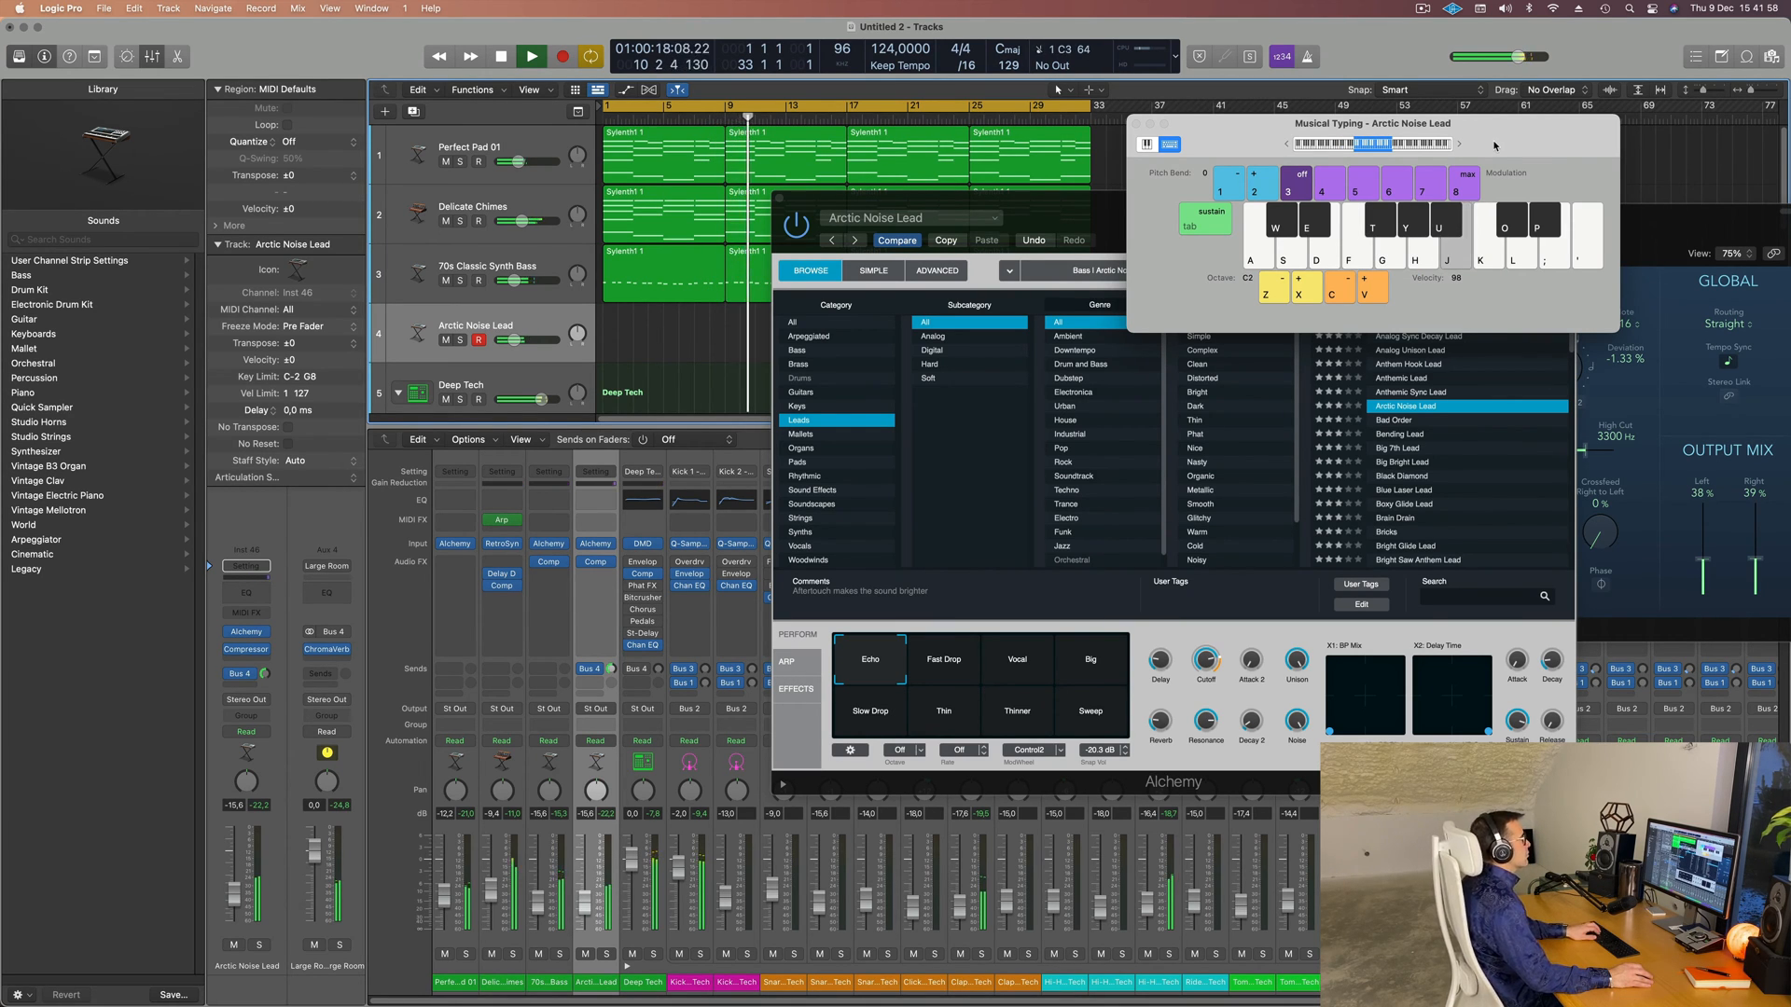
key("k")
key("l")
key("l")
key("semicolon")
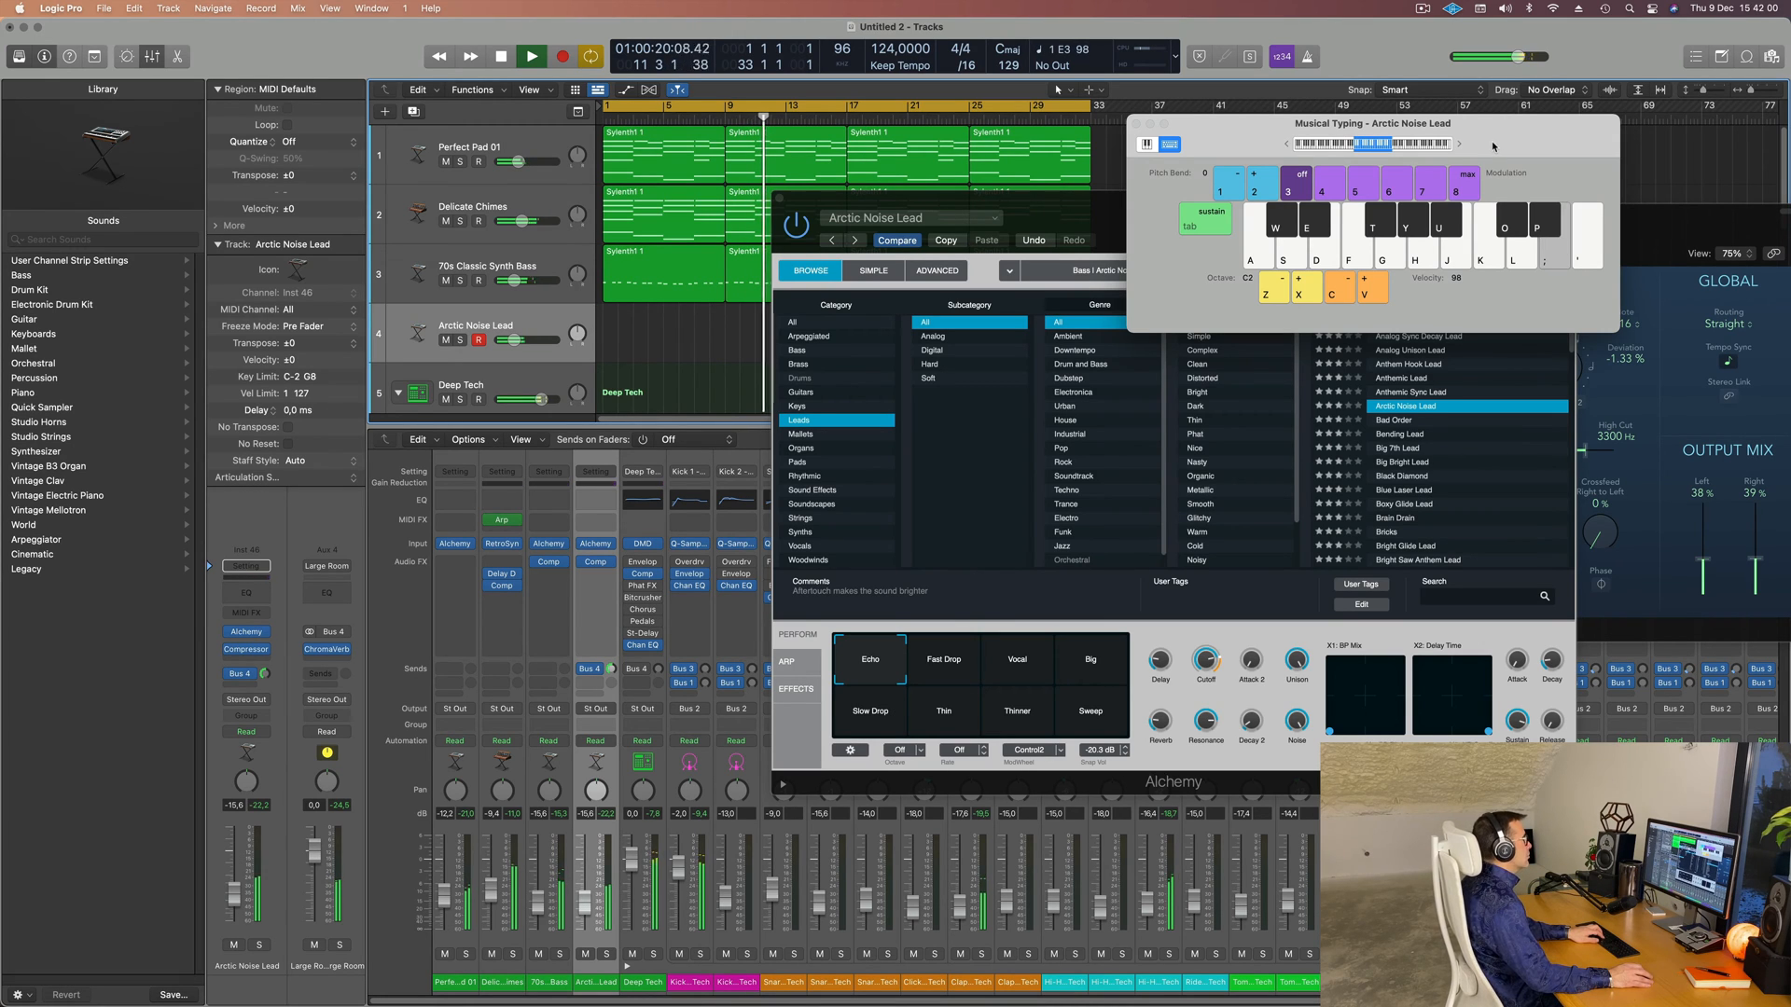
key("l")
key("semicolon")
key("semicolon")
key("semicolon")
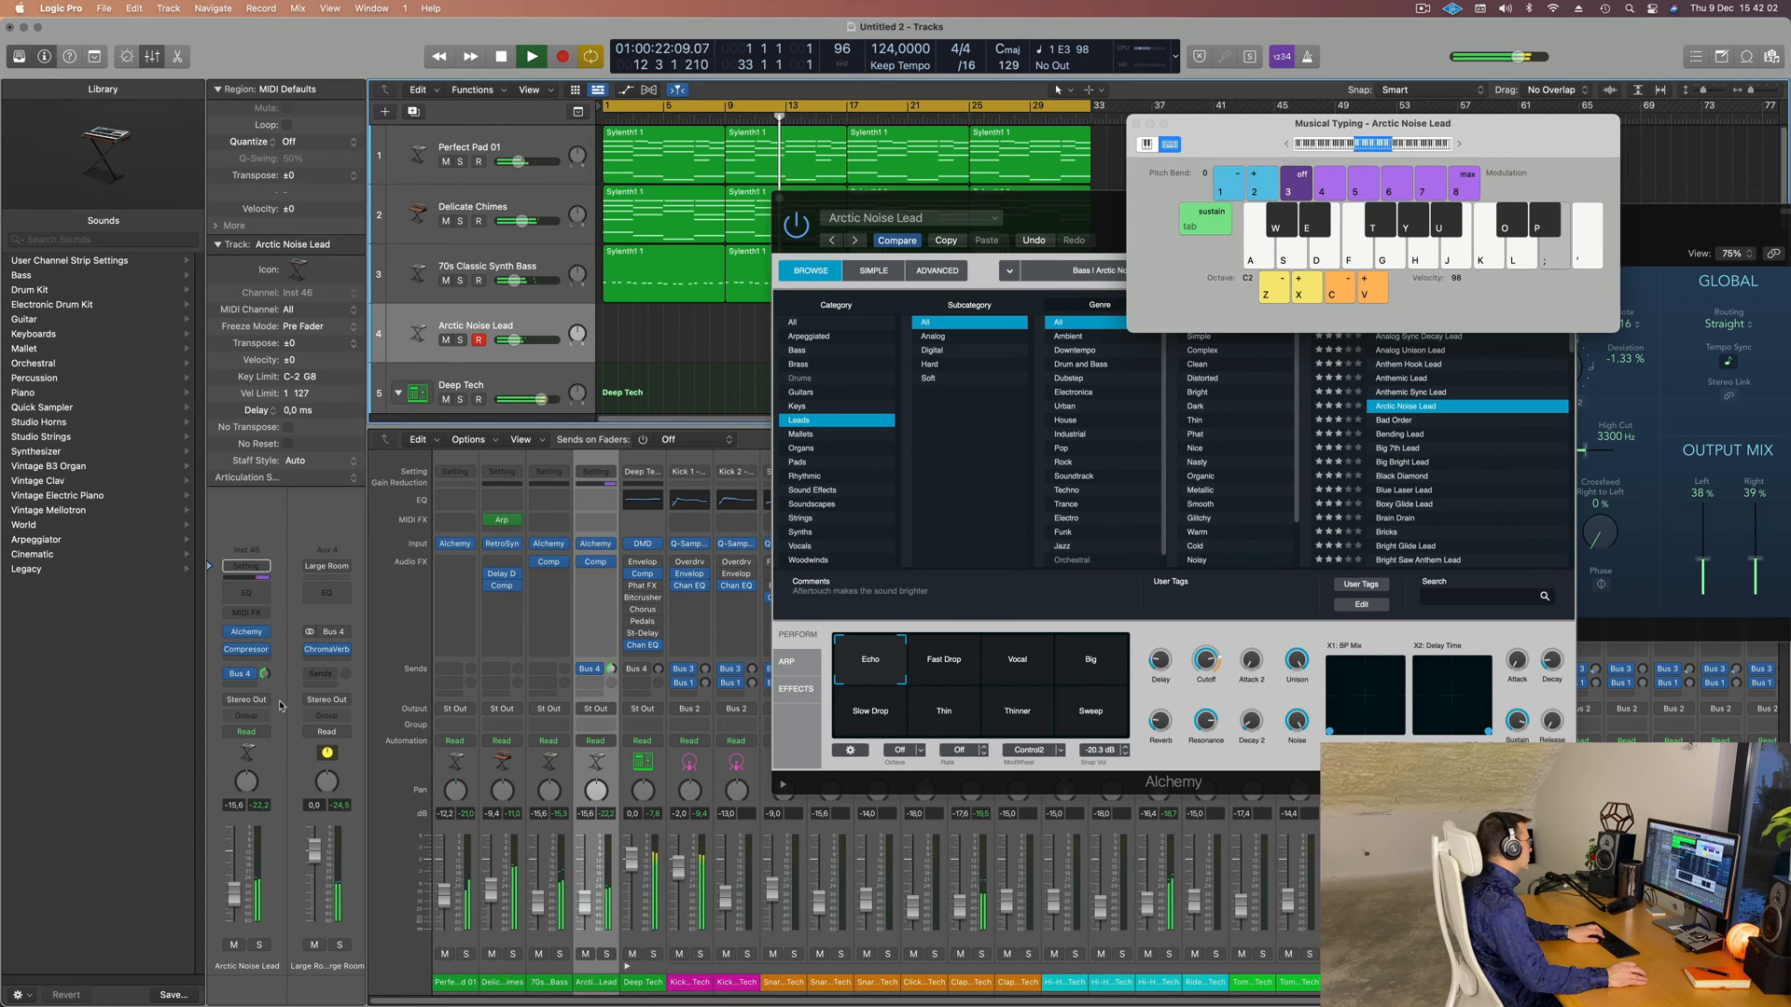
key("j")
key("k")
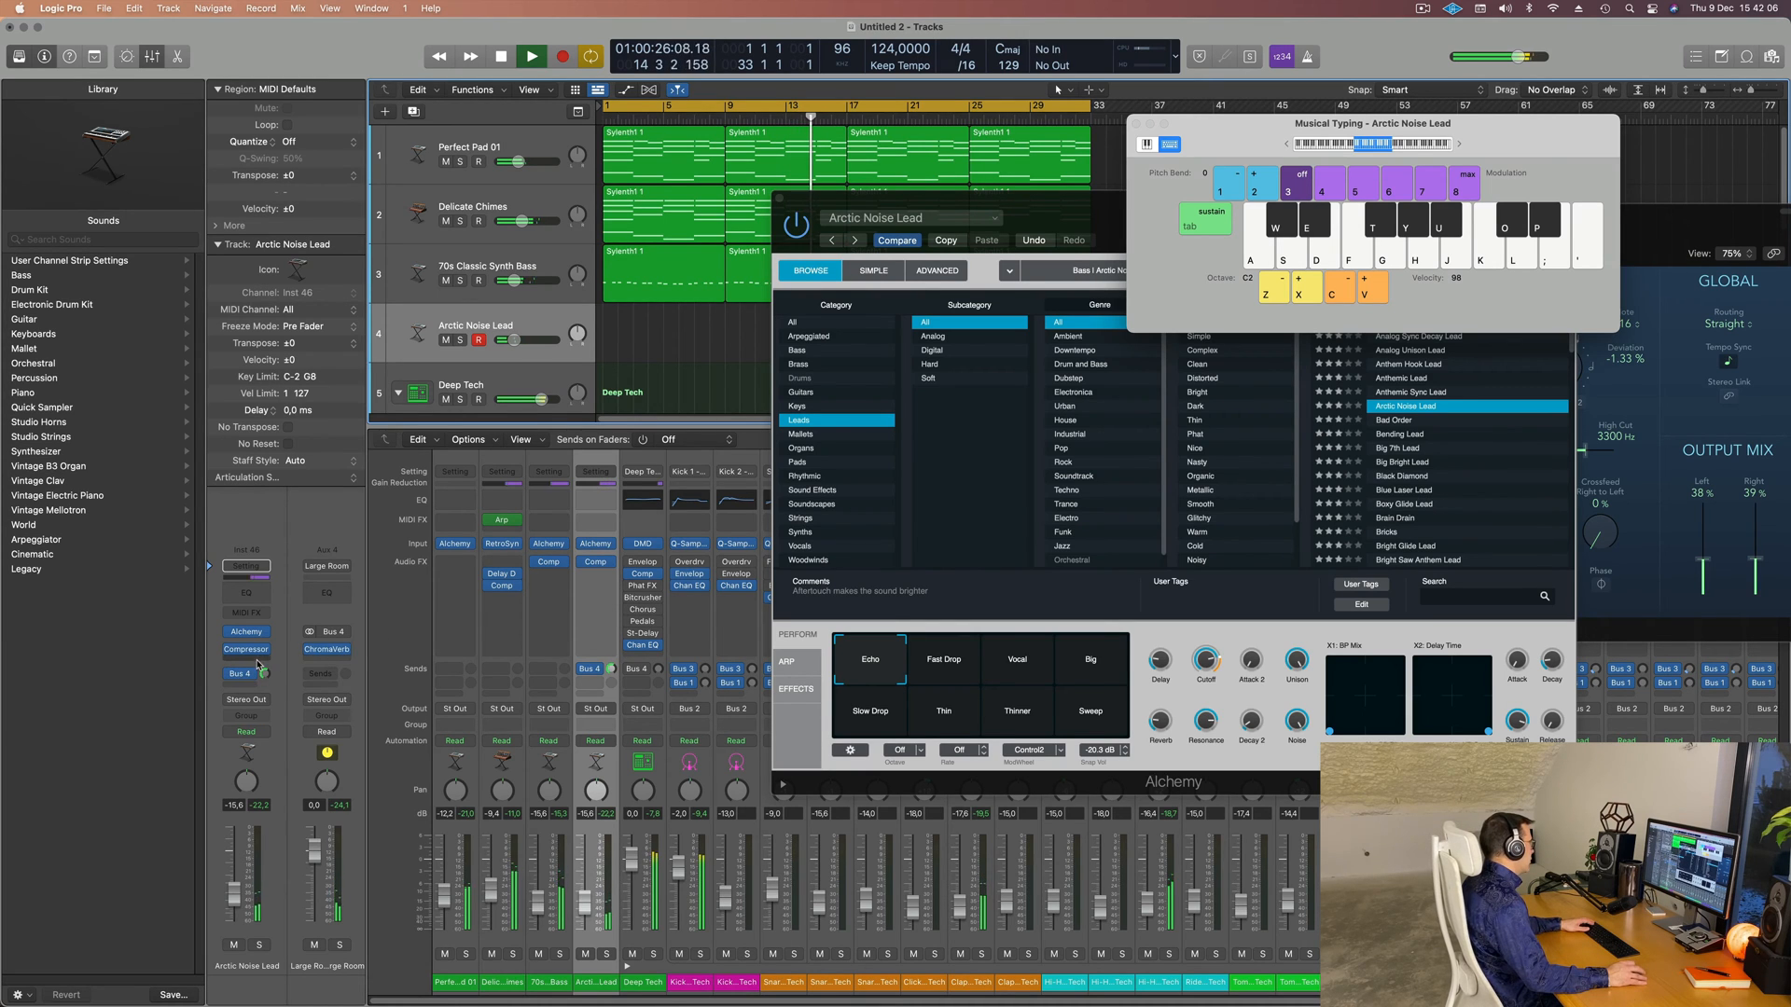
- Add a Bus 8 send to the lead track and insert a SilverVerb with the grandiose preset on its aux channel
left_click(247, 690)
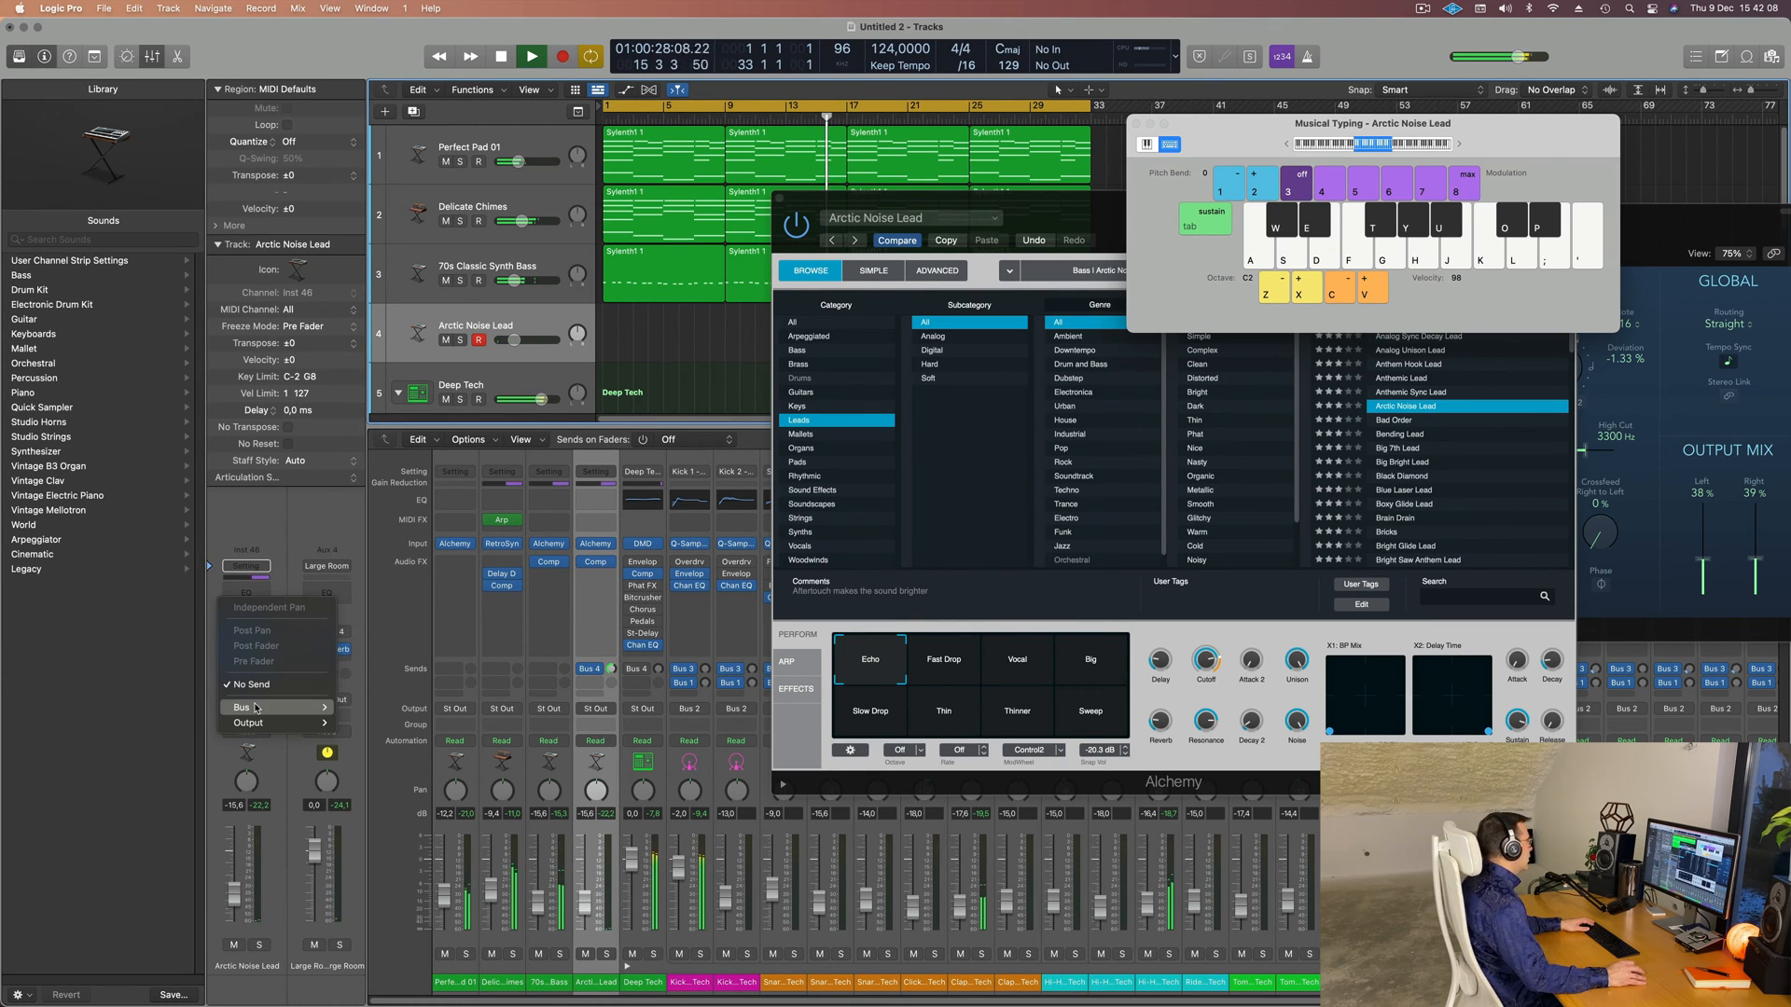
mouse_move(271, 707)
left_click(400, 511)
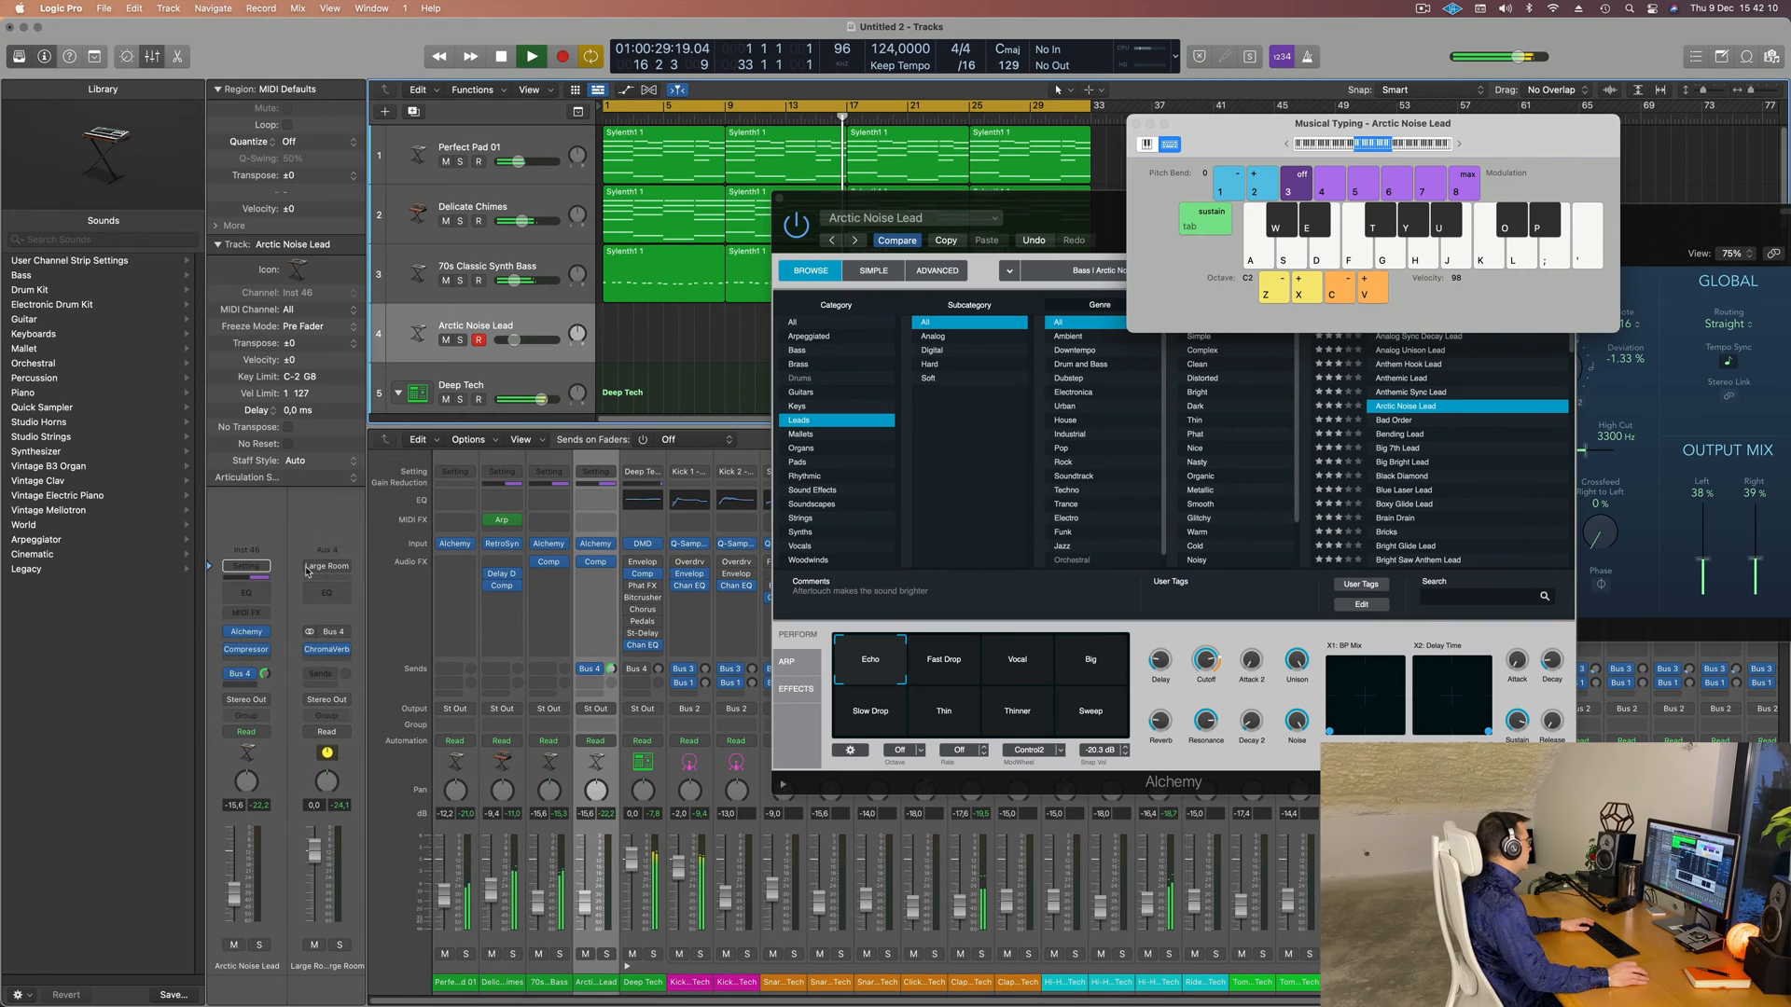
left_click(327, 639)
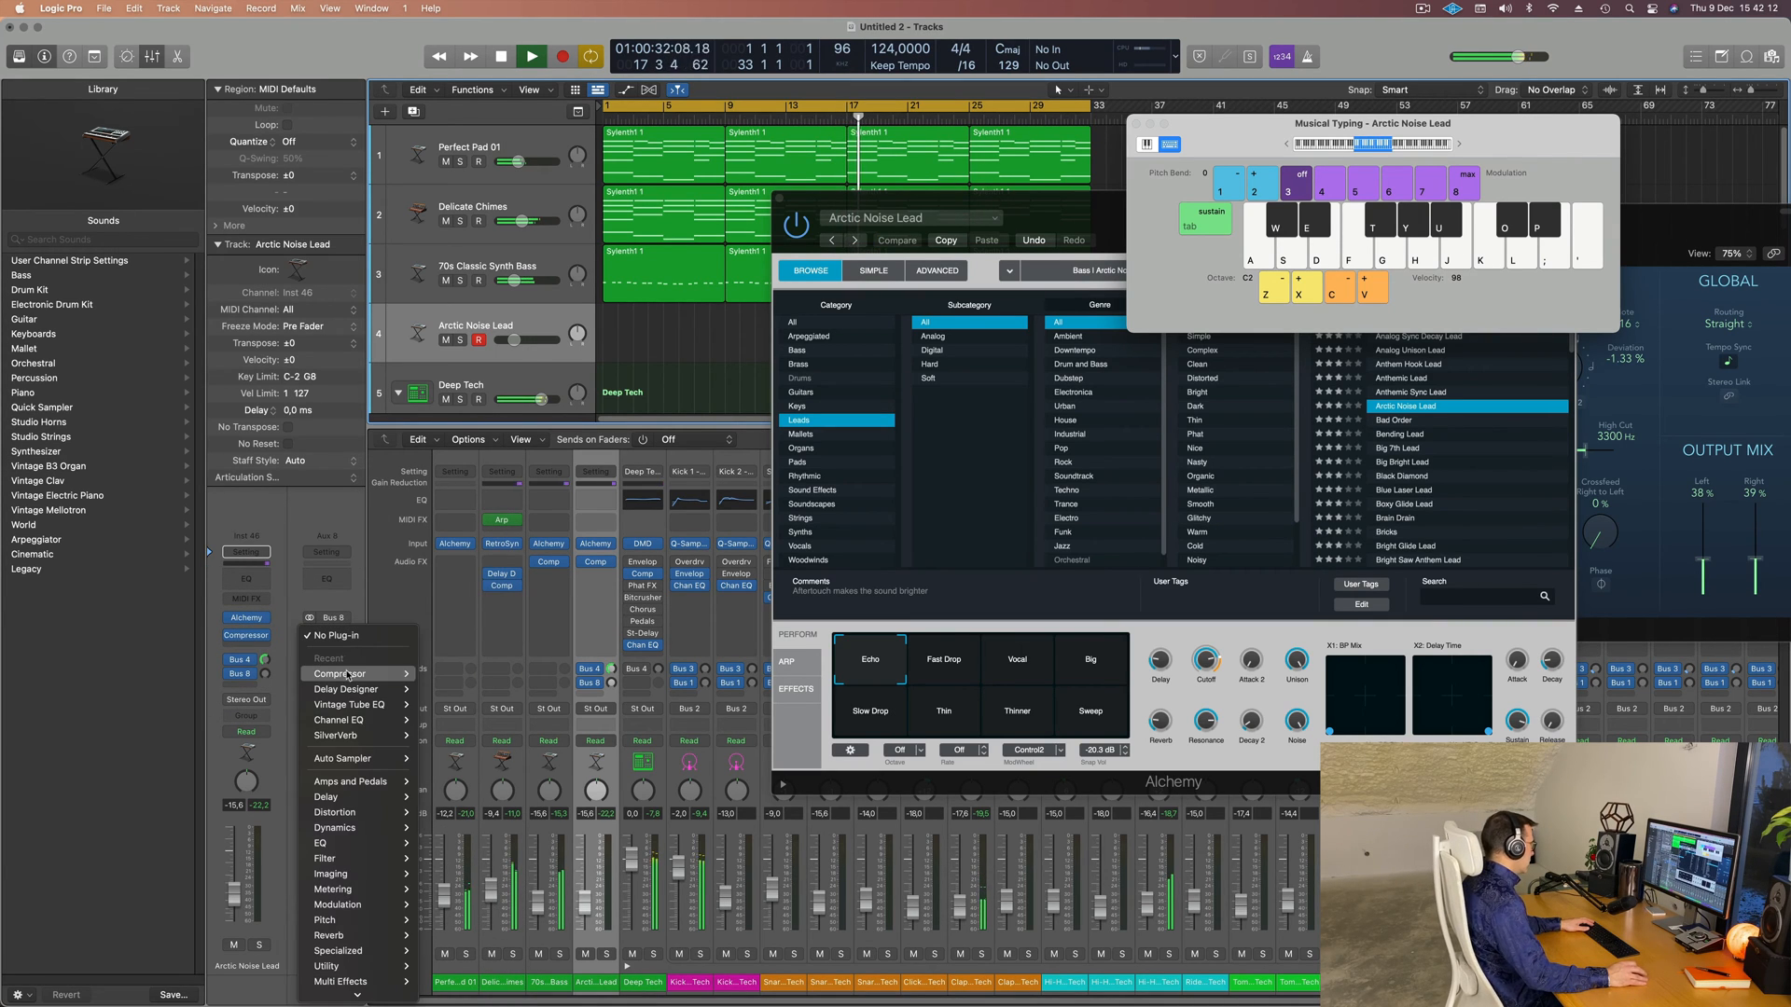
mouse_move(354, 923)
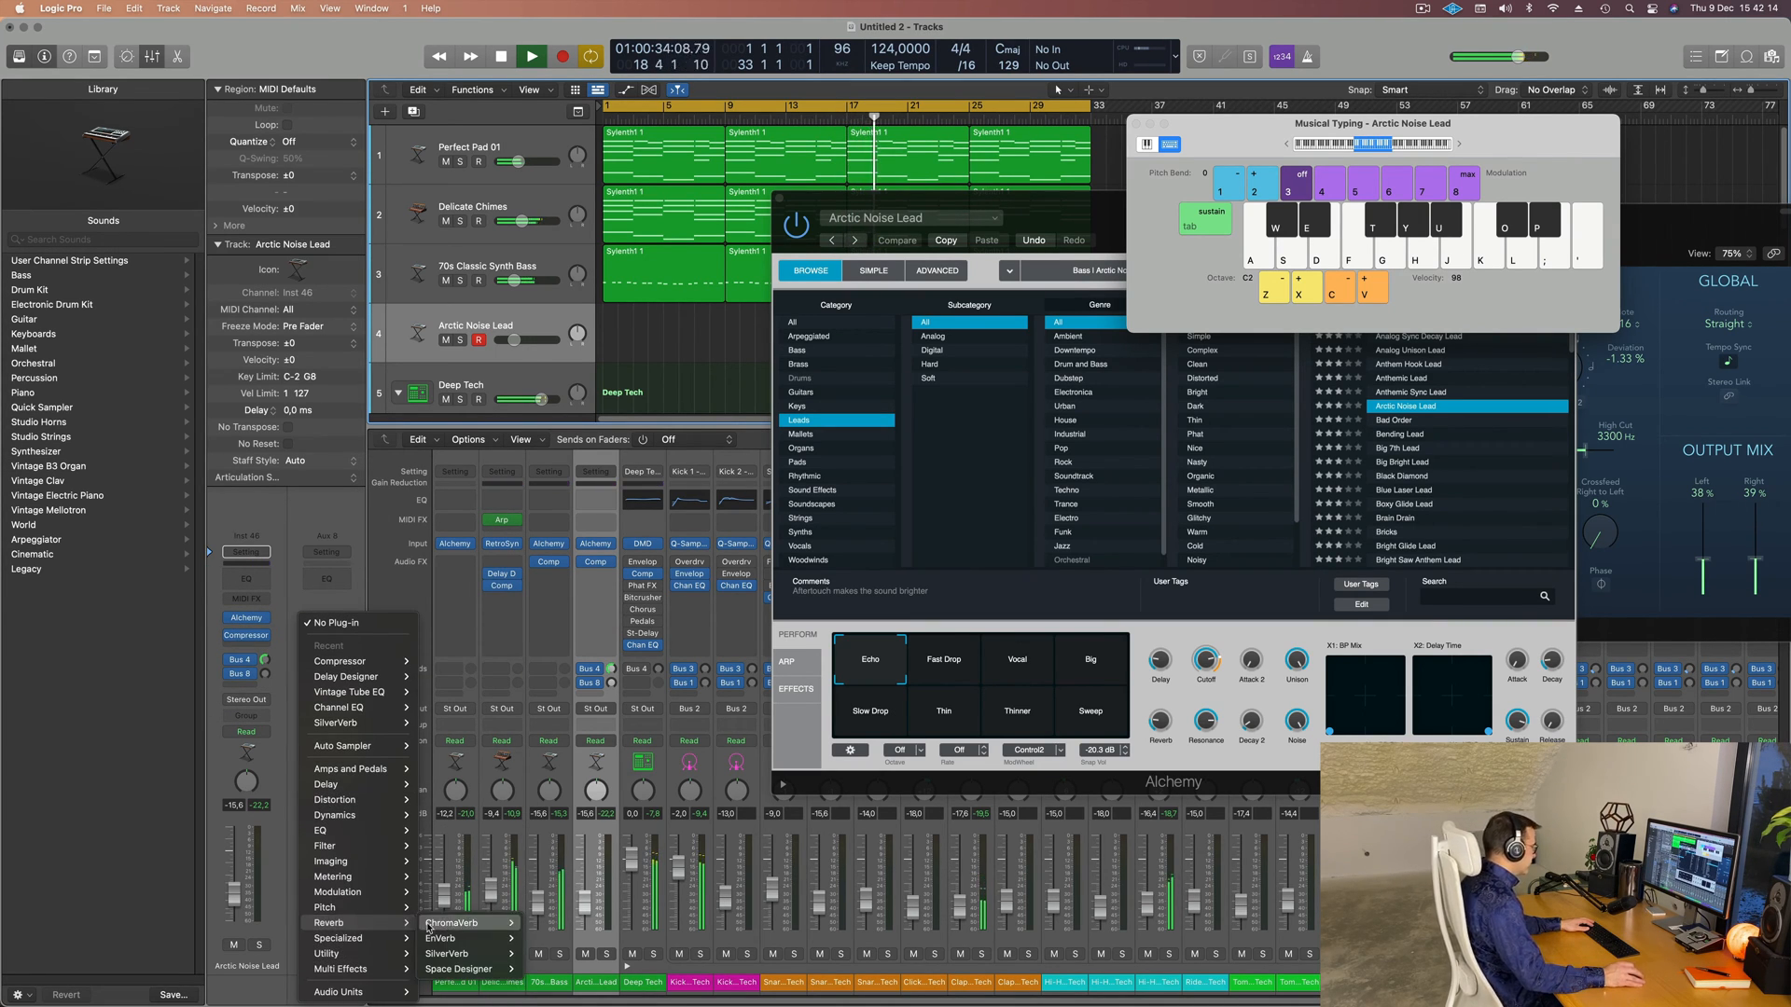
left_click(546, 954)
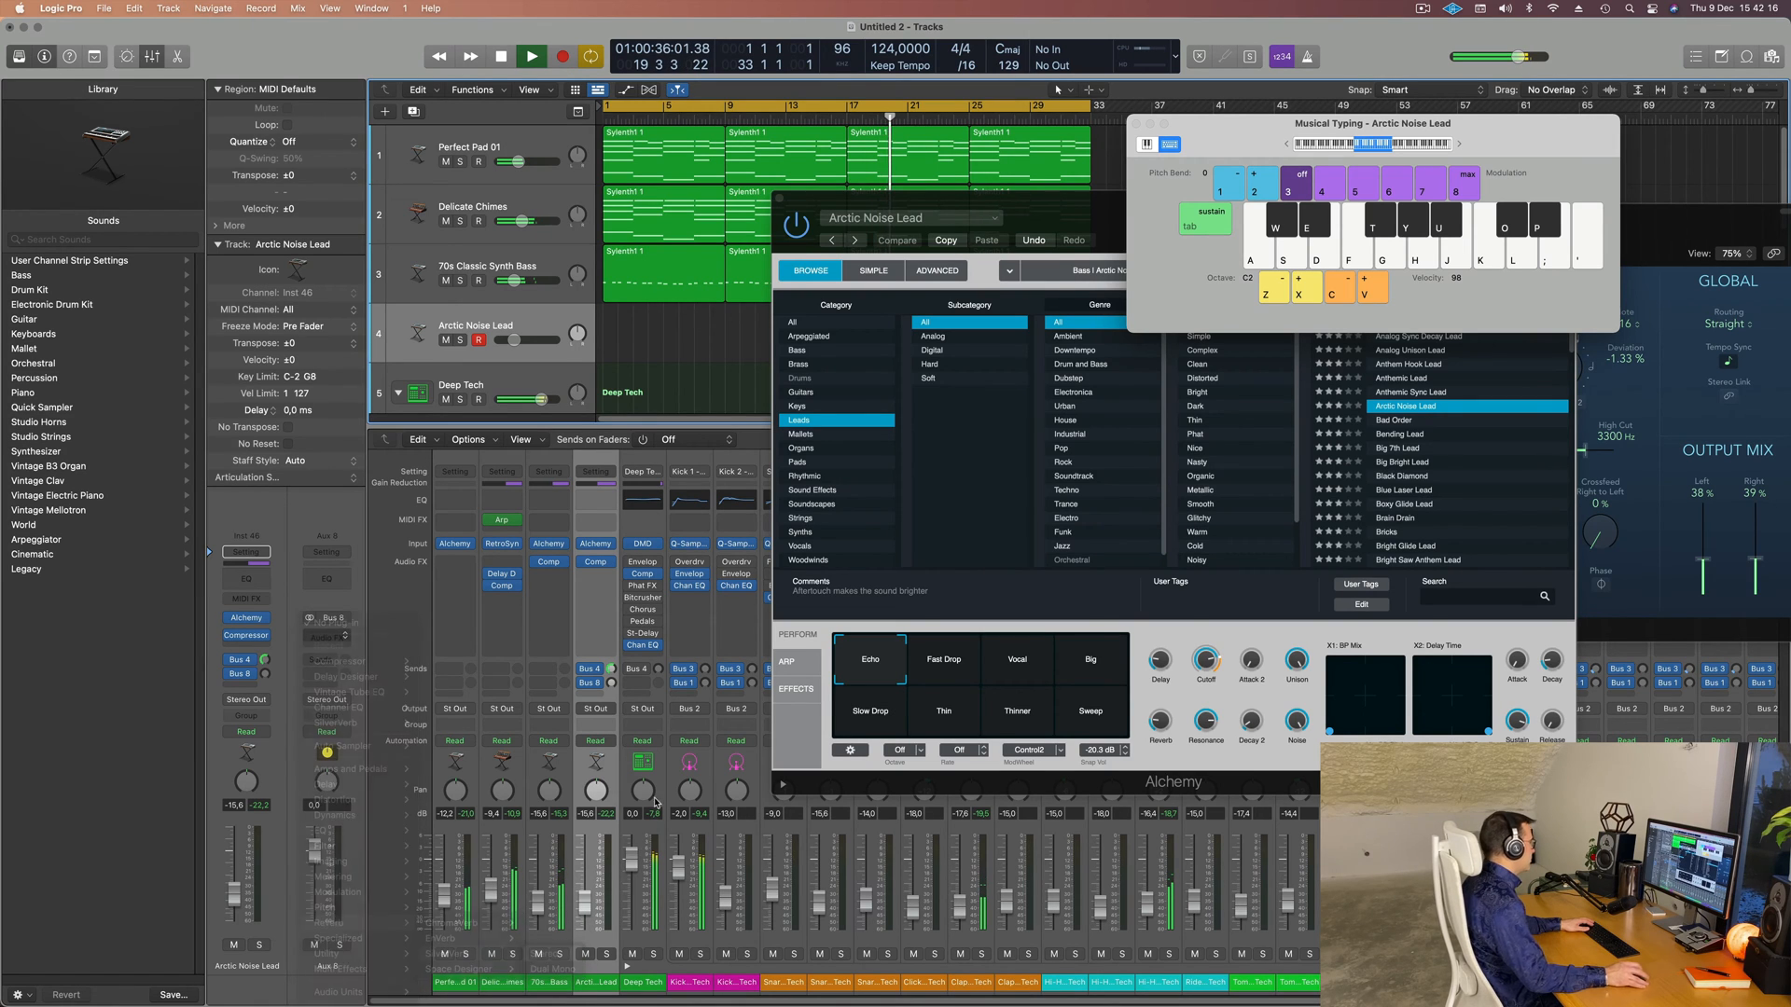
left_click(690, 217)
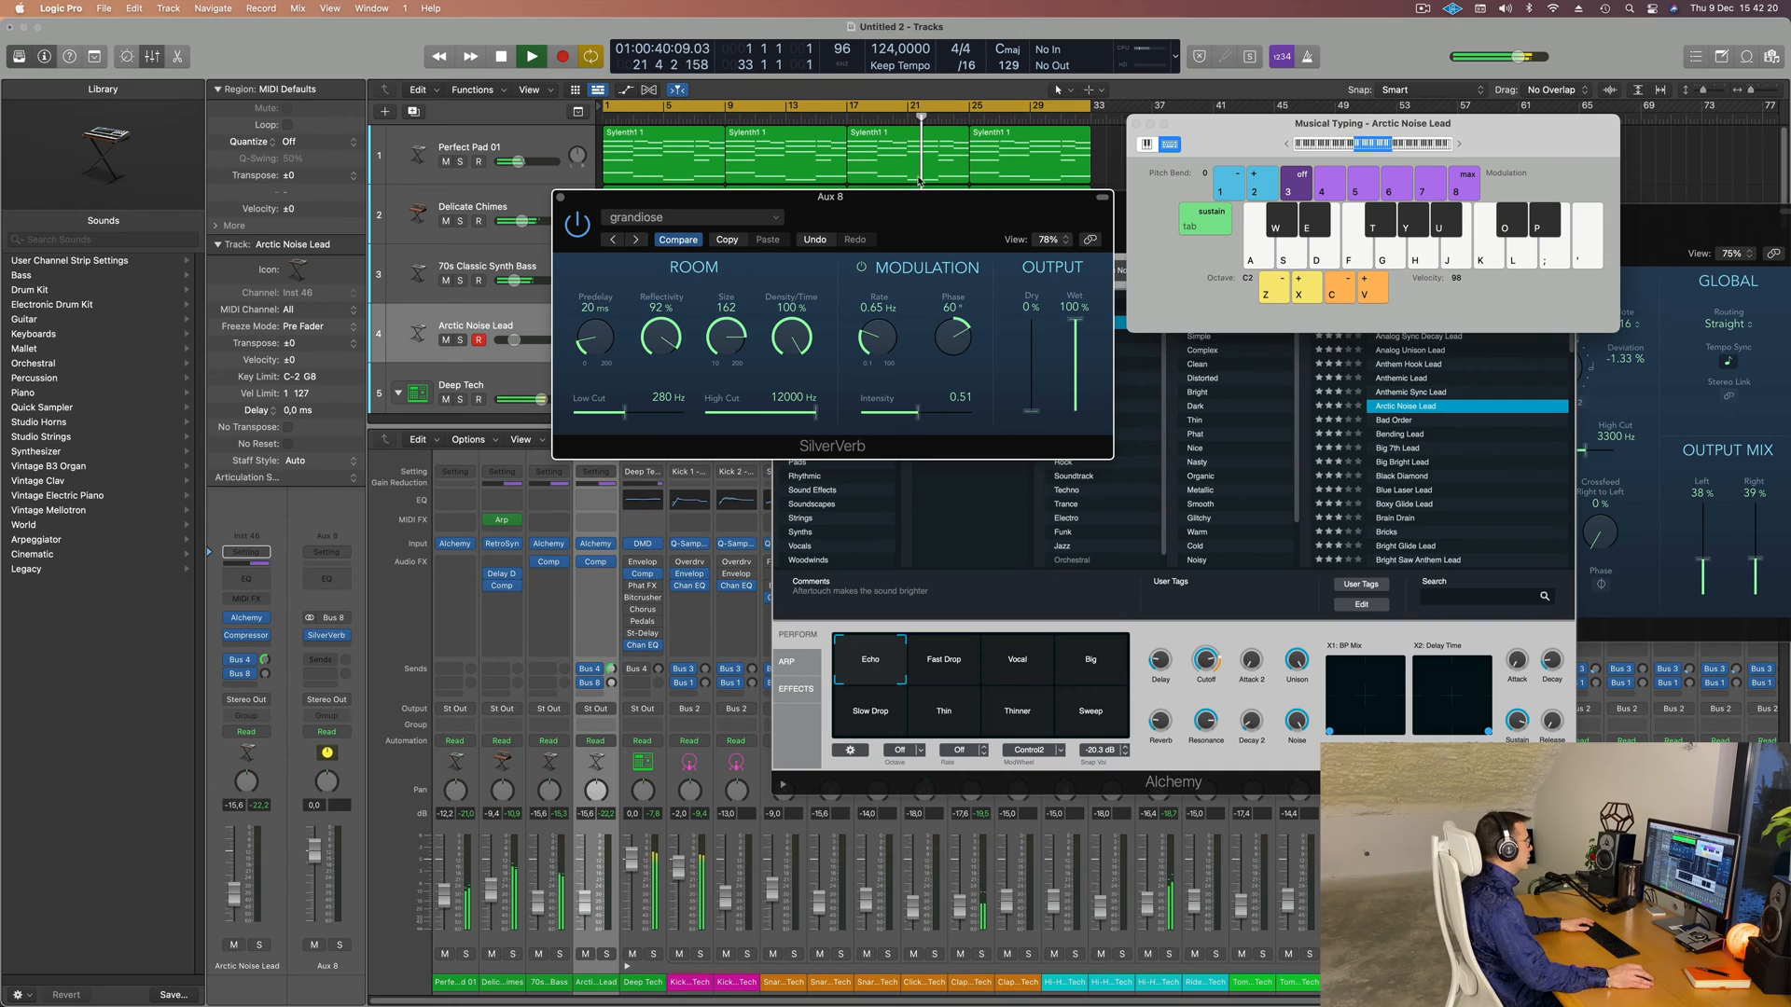
left_click(560, 198)
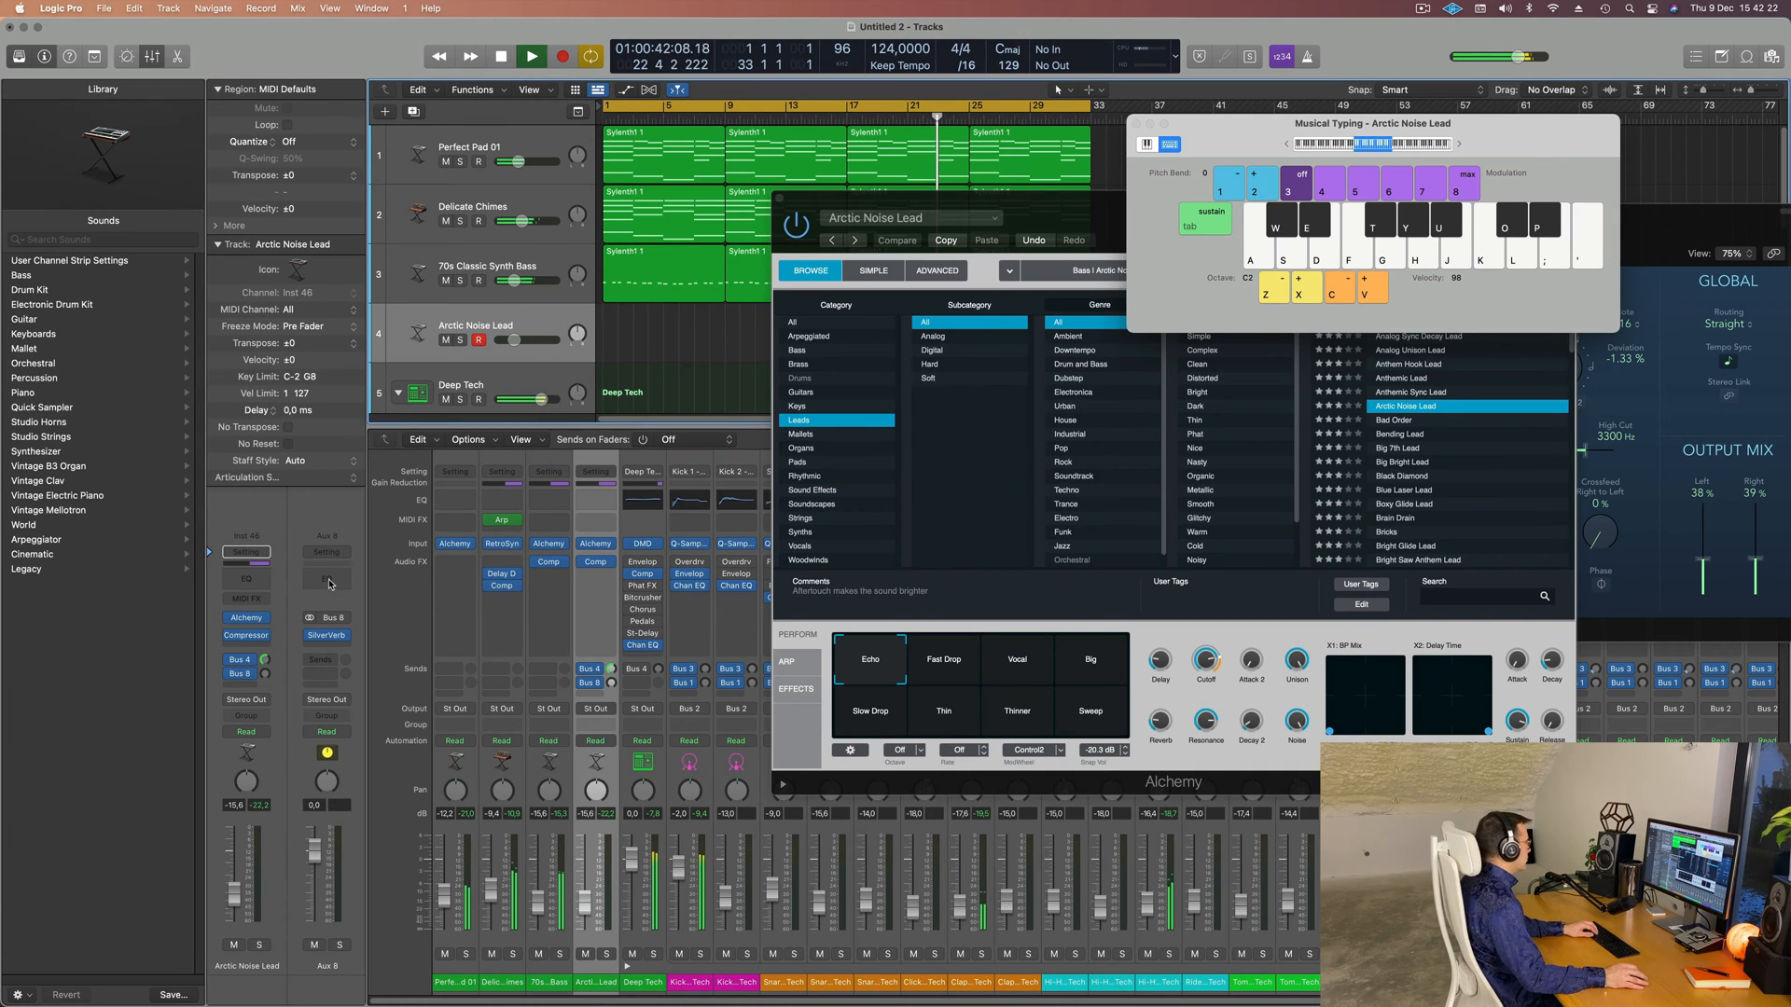
- Set the lead's Bus 8 send to about -5.6 dB and its channel volume to about -10.4 dB while playing test notes
key("h")
key("j")
key("g")
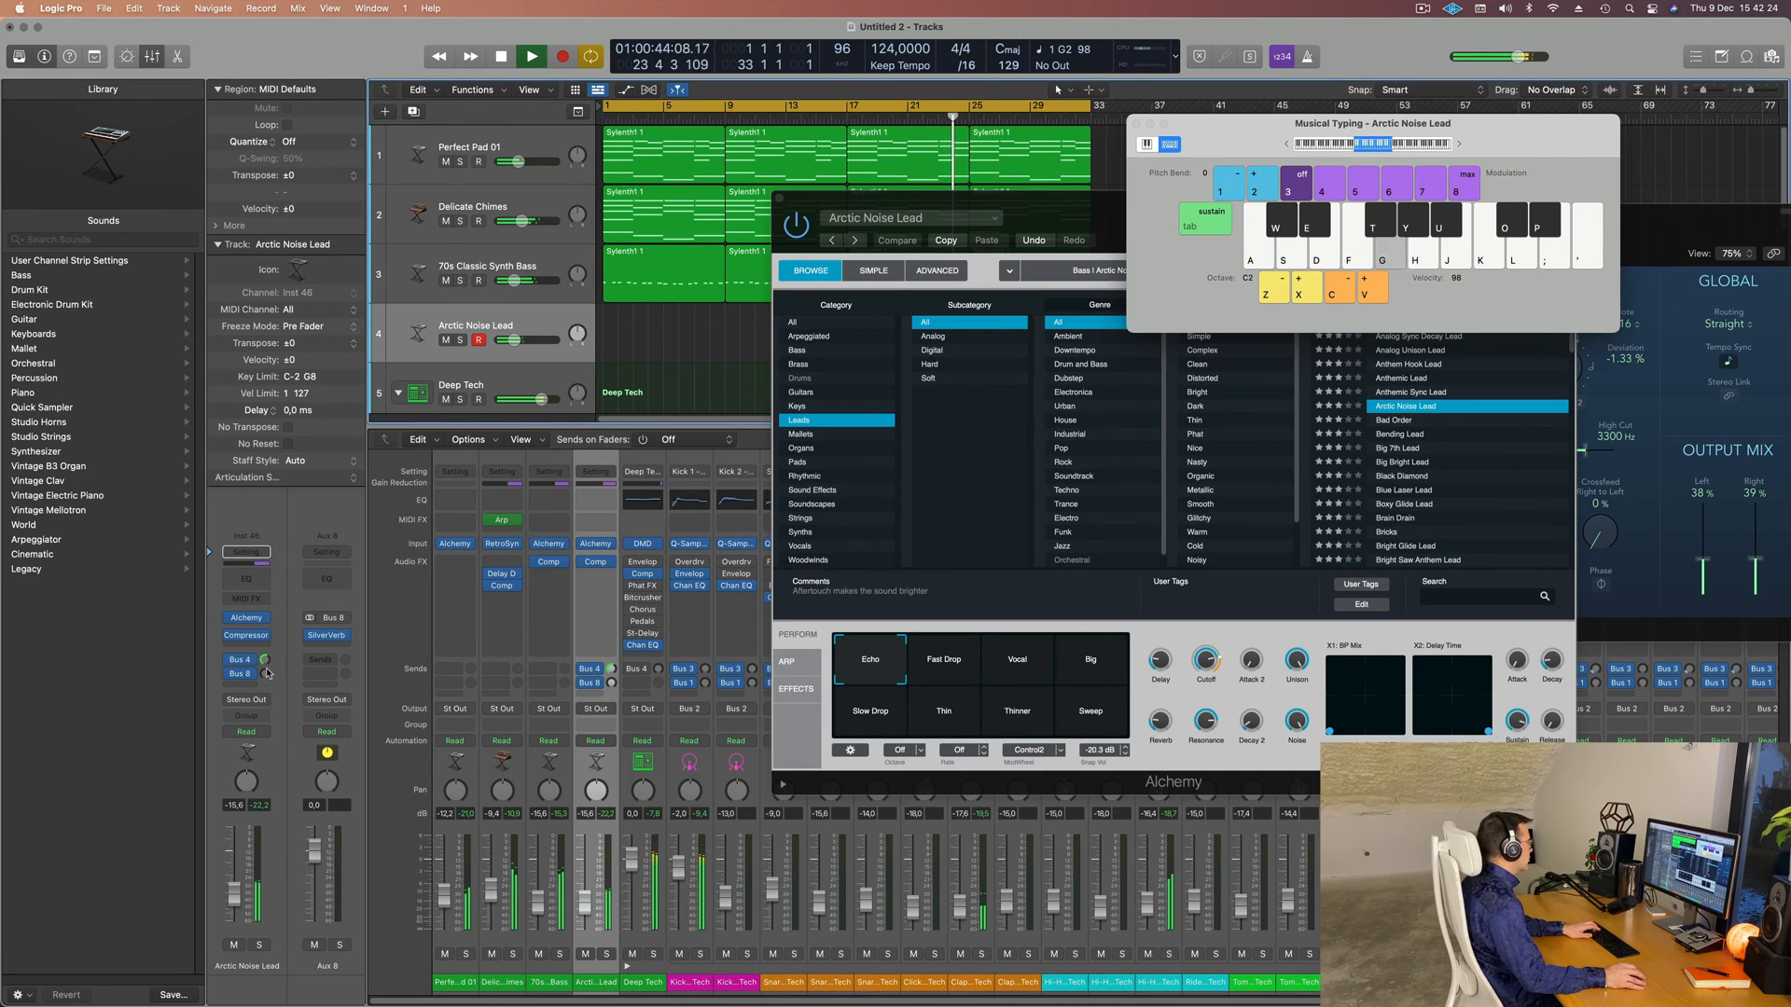
mouse_move(267, 664)
key("g")
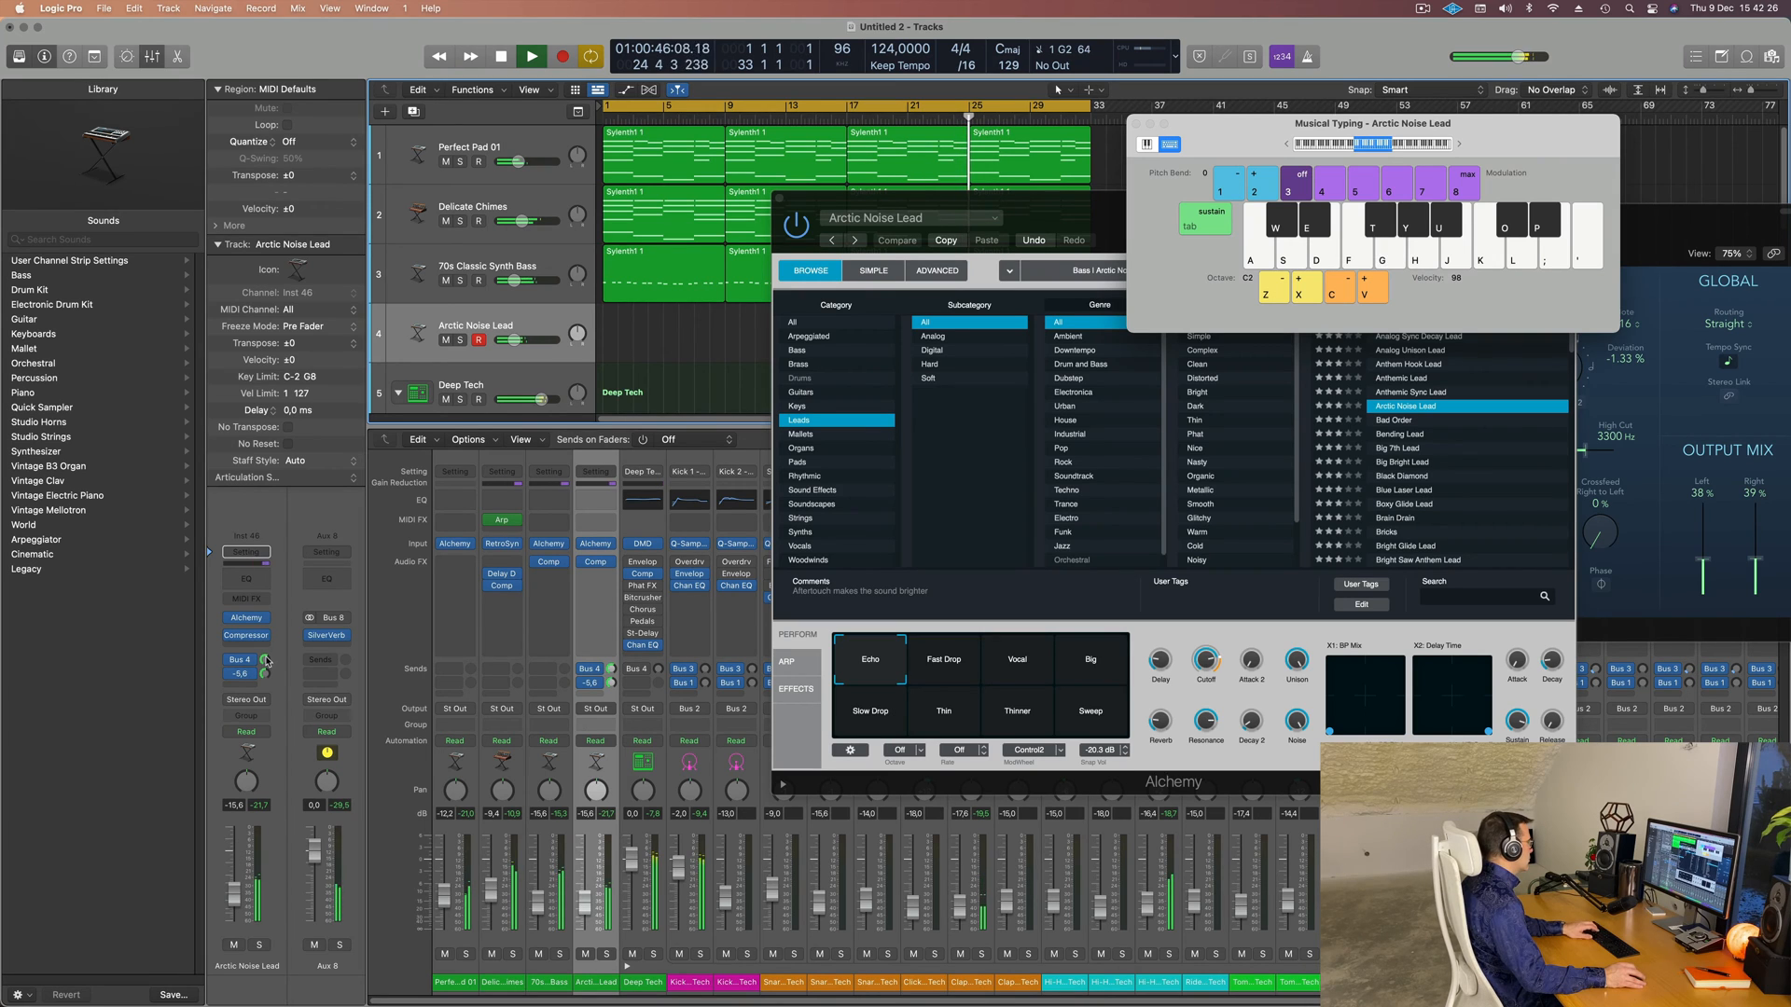
key("g")
left_click_drag(265, 661, 241, 867)
key("g")
key("g")
key("h")
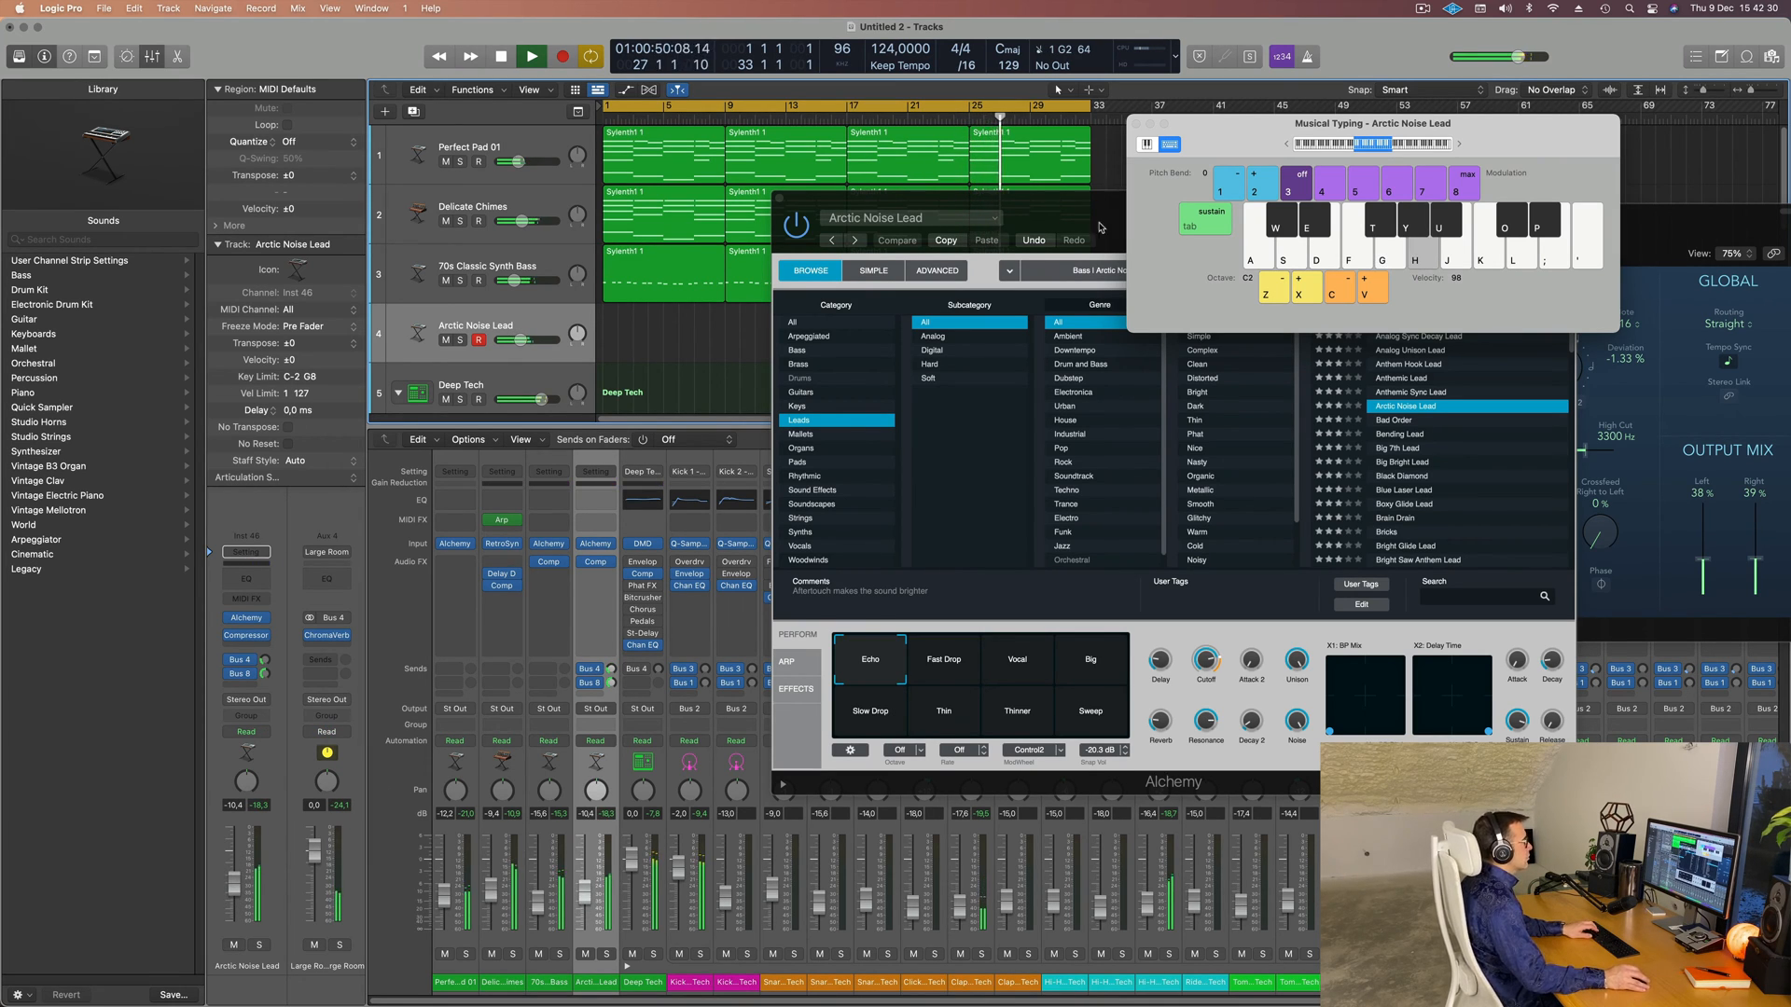
- Load the Anthemic Lead preset in Alchemy
left_click_drag(1100, 228, 956, 252)
left_click(1272, 404)
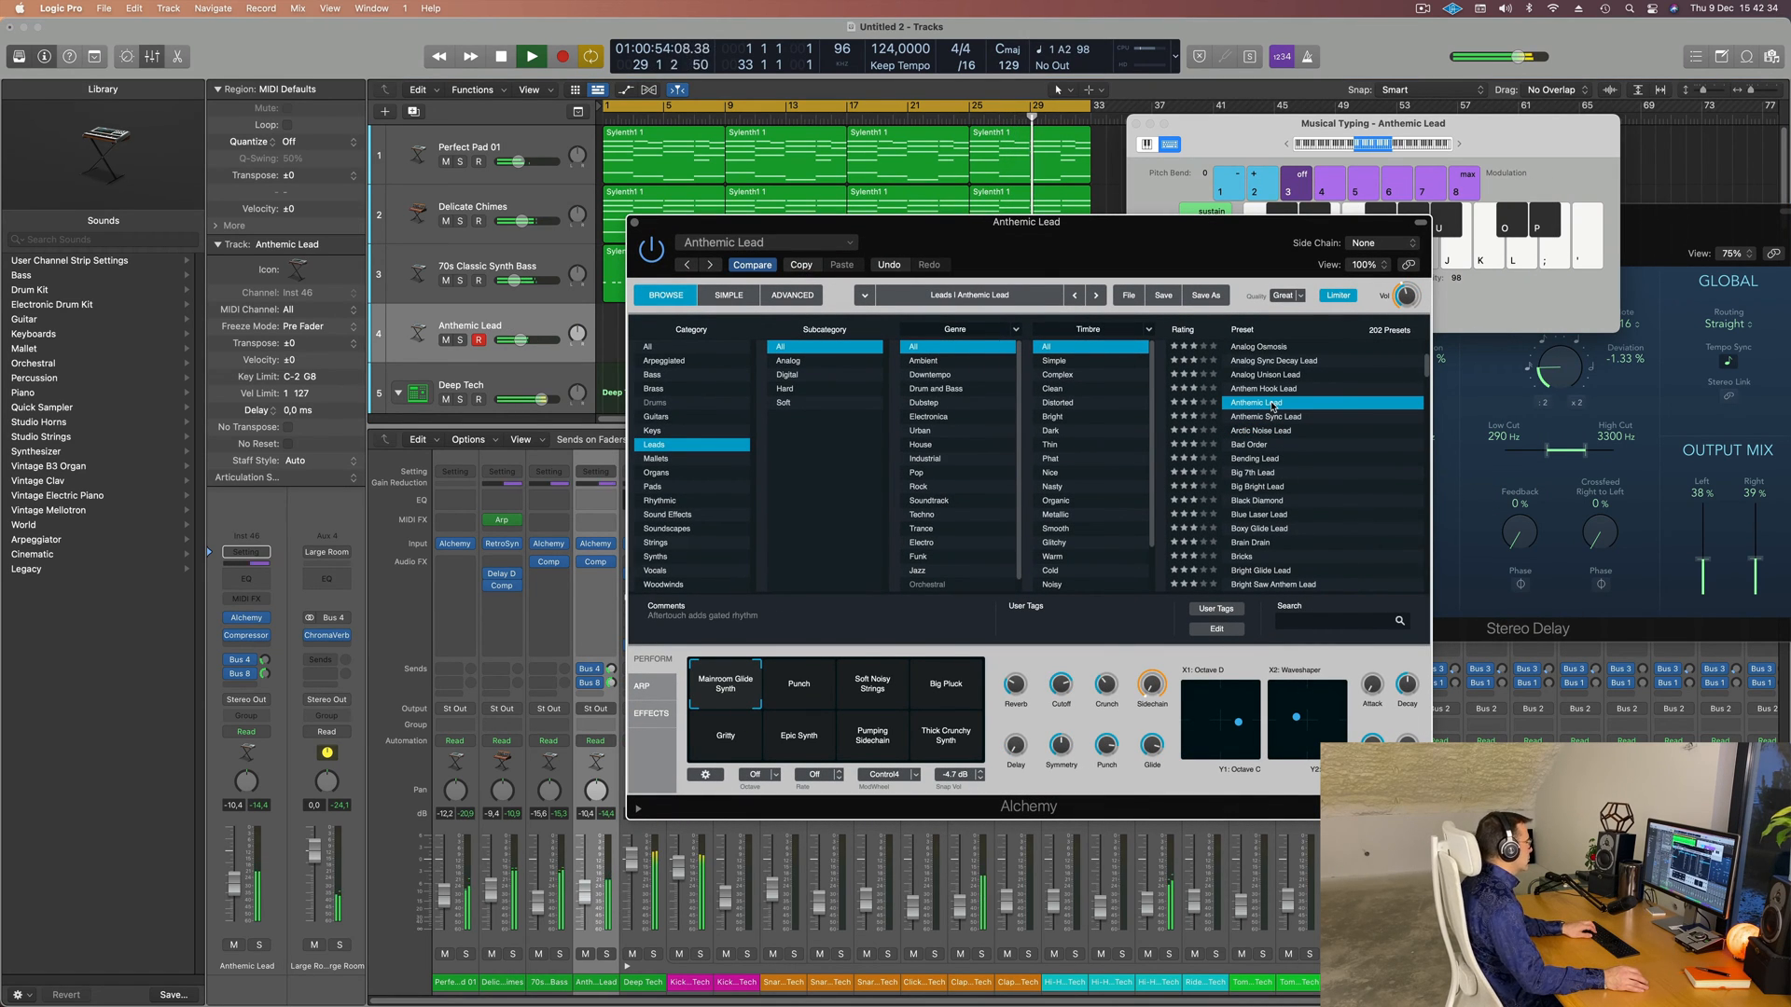
left_click_drag(1127, 237, 1249, 292)
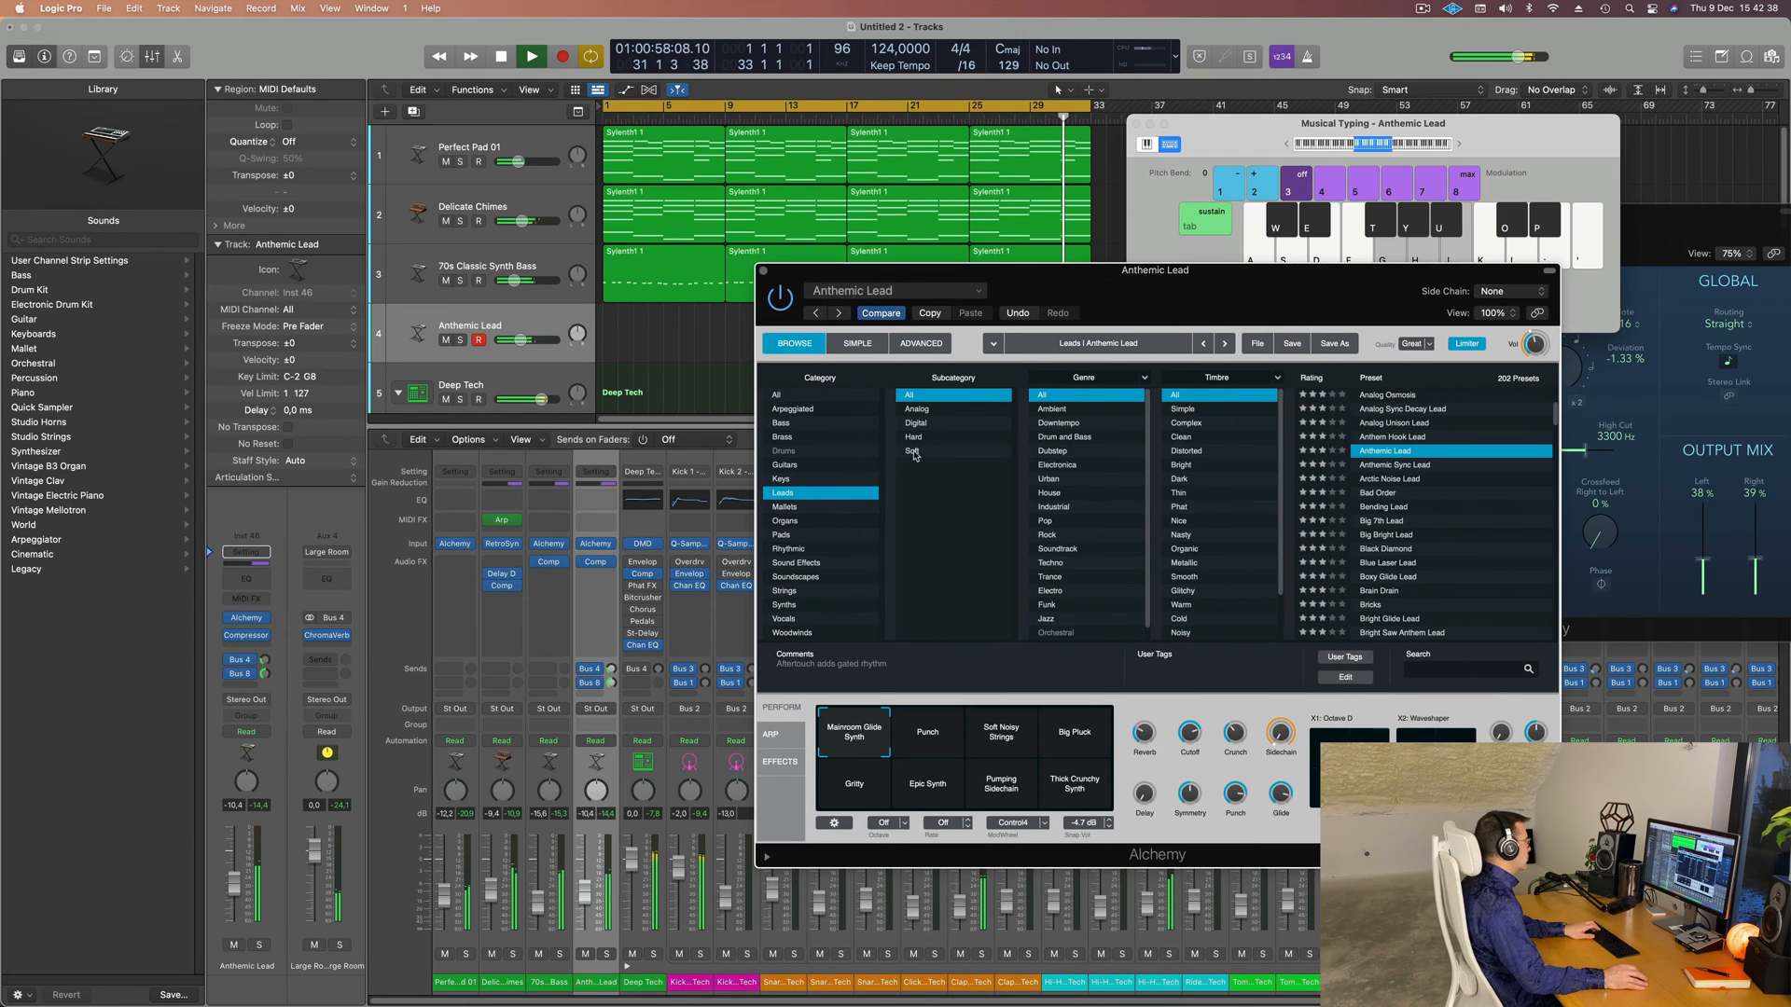
- Audition the Anthemic Lead sound by playing a melody with notes between D2 and E3 over the running track
key("h")
key("j")
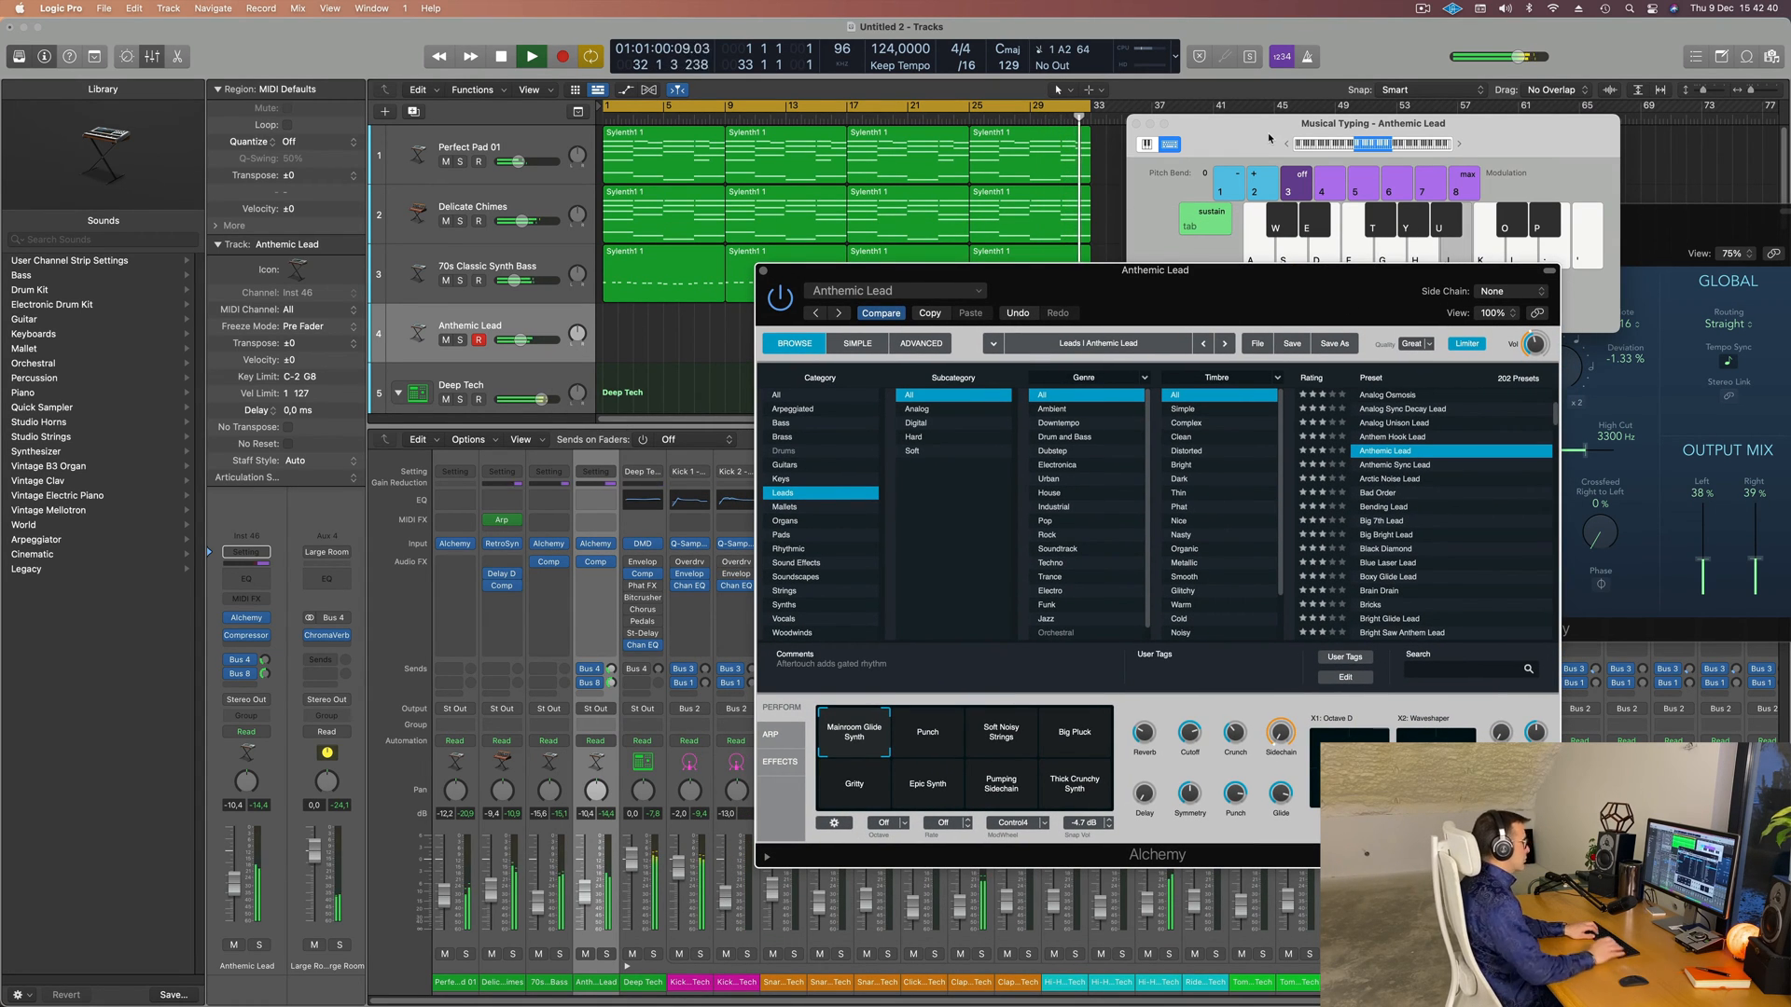
key("semicolon")
key("l")
key("k")
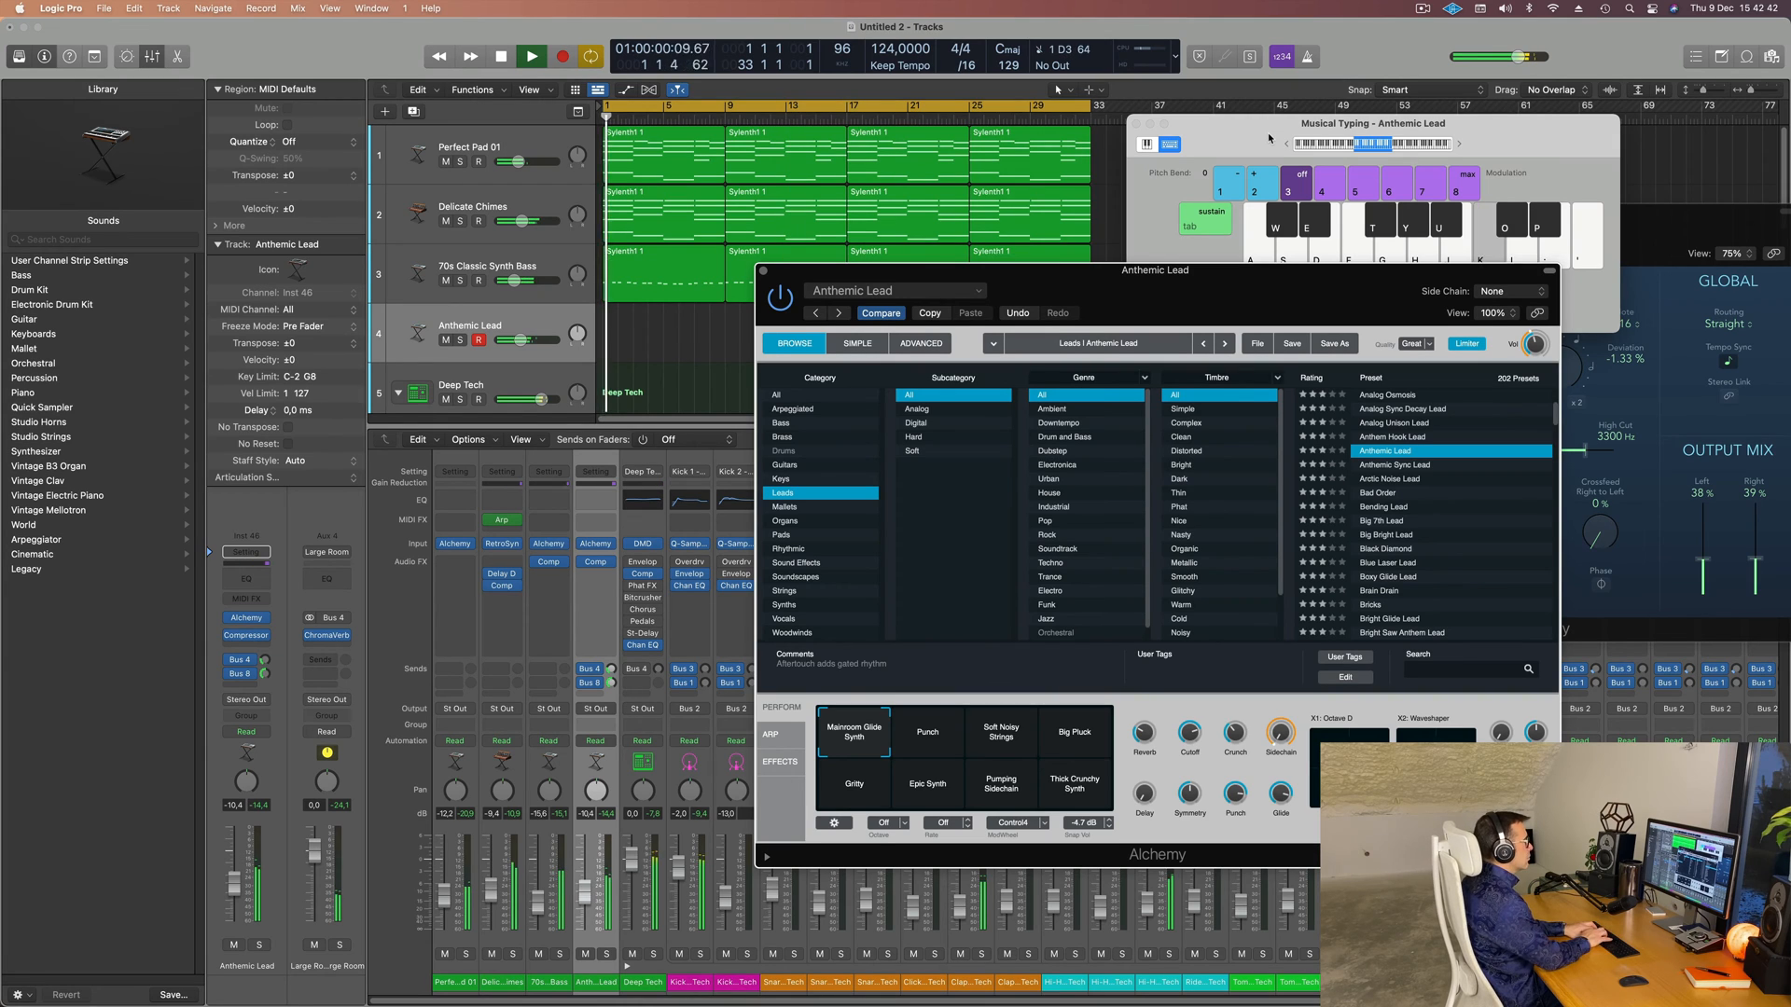
key("l")
key("s")
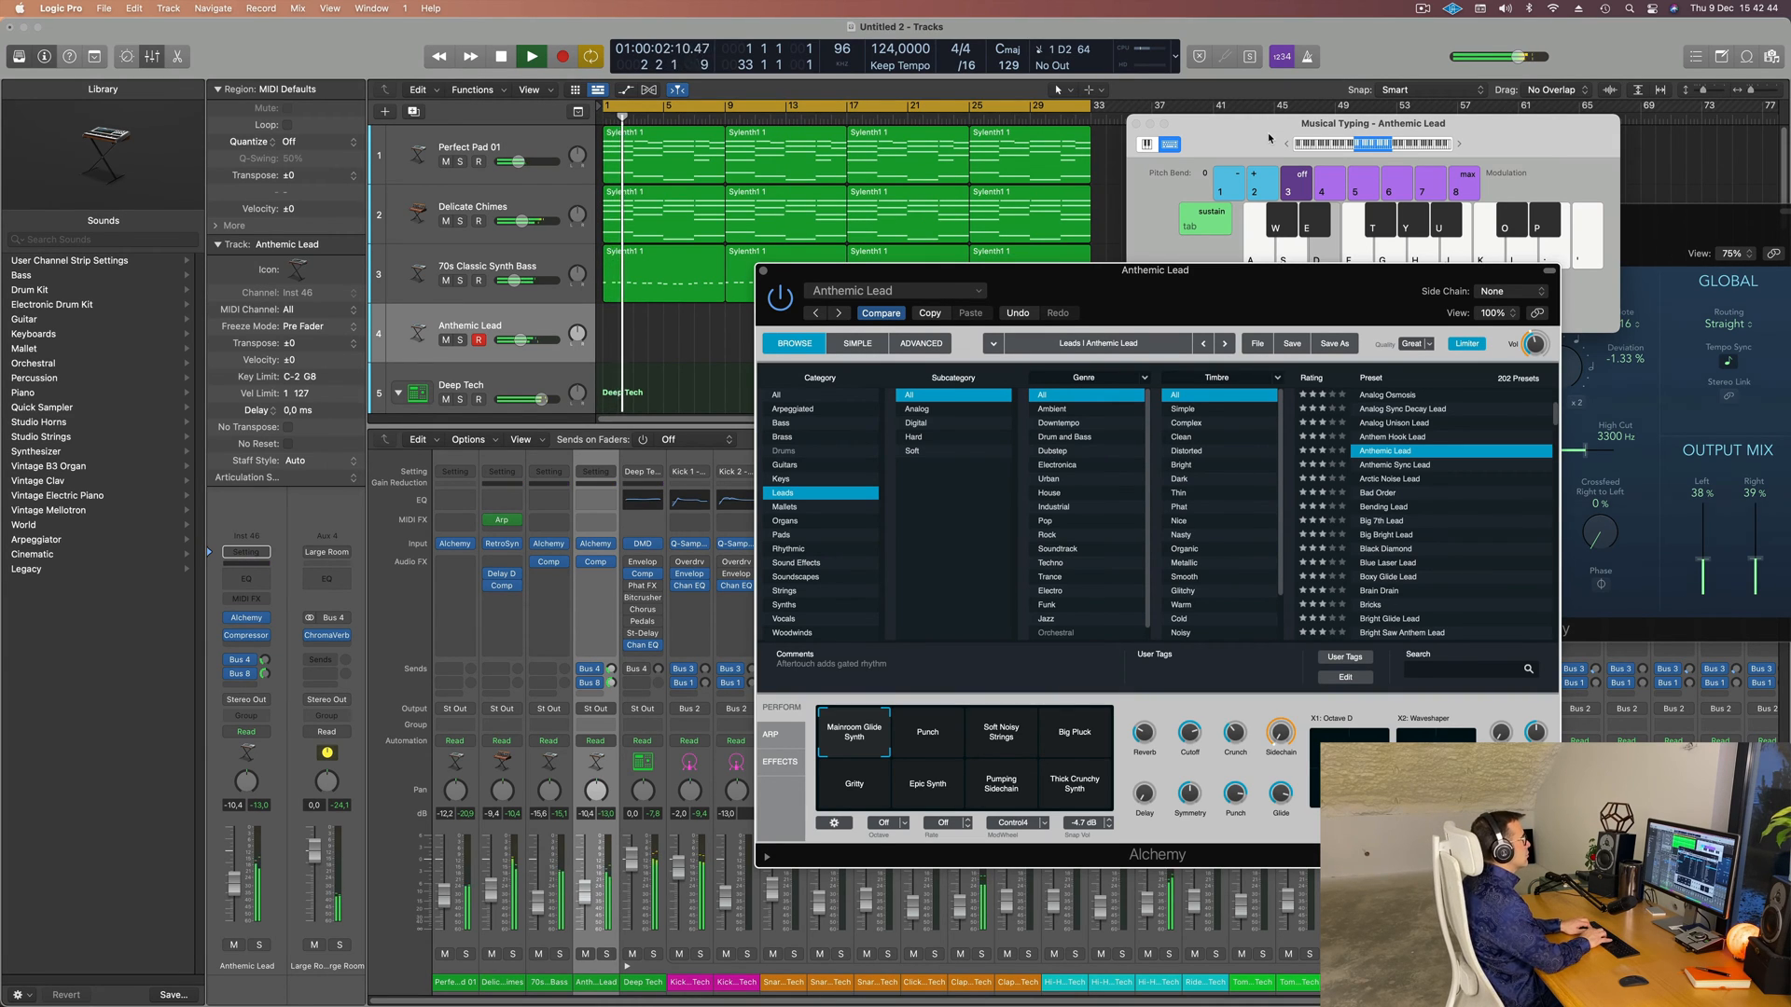
key("d")
key("d")
key("d")
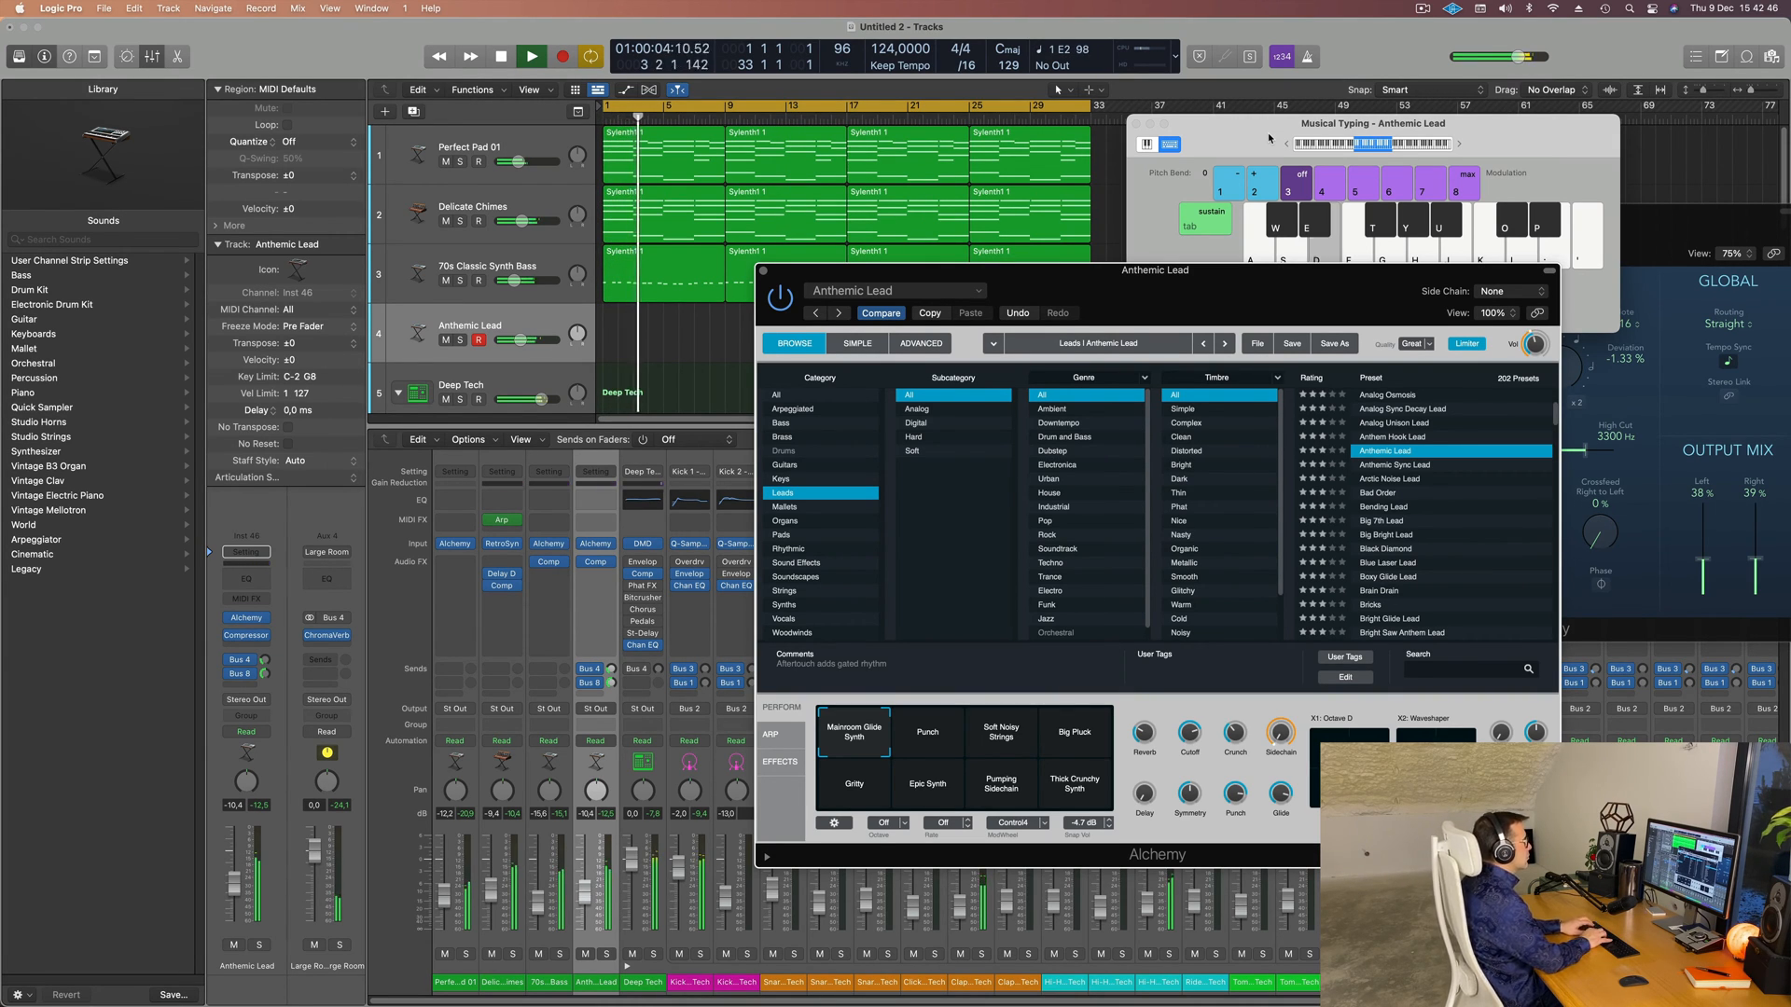
key("d")
key("d")
key("f")
key("s")
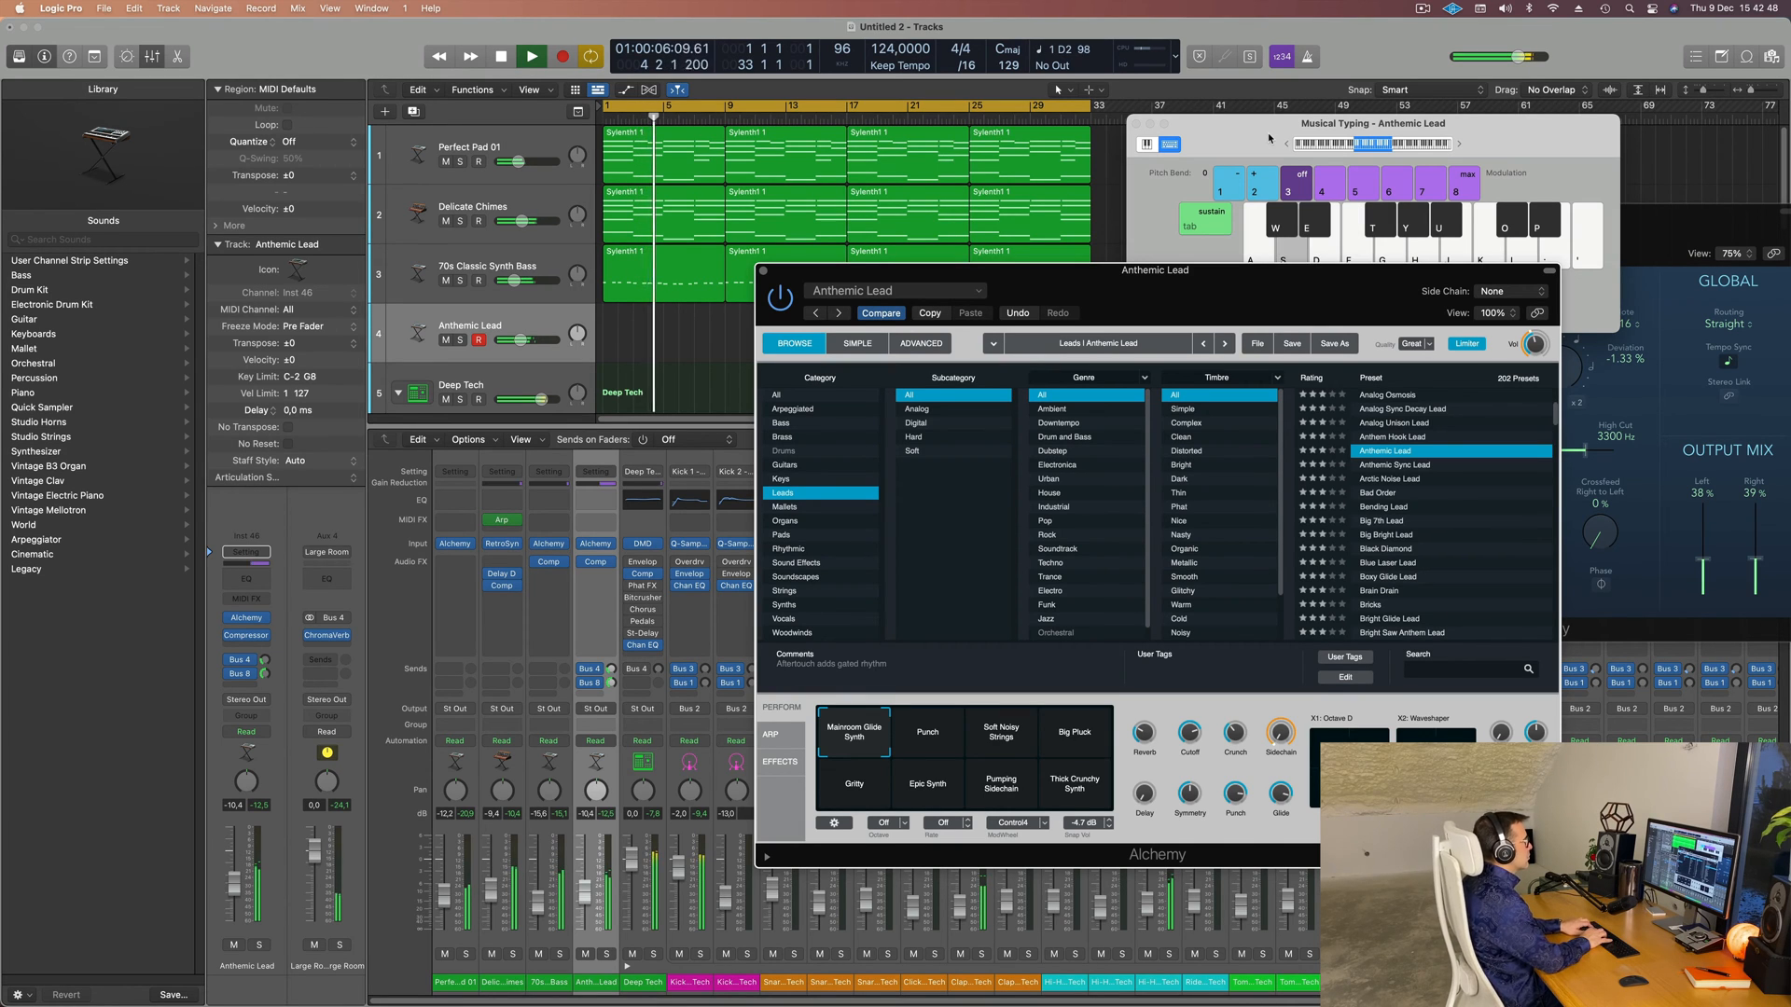
key("d")
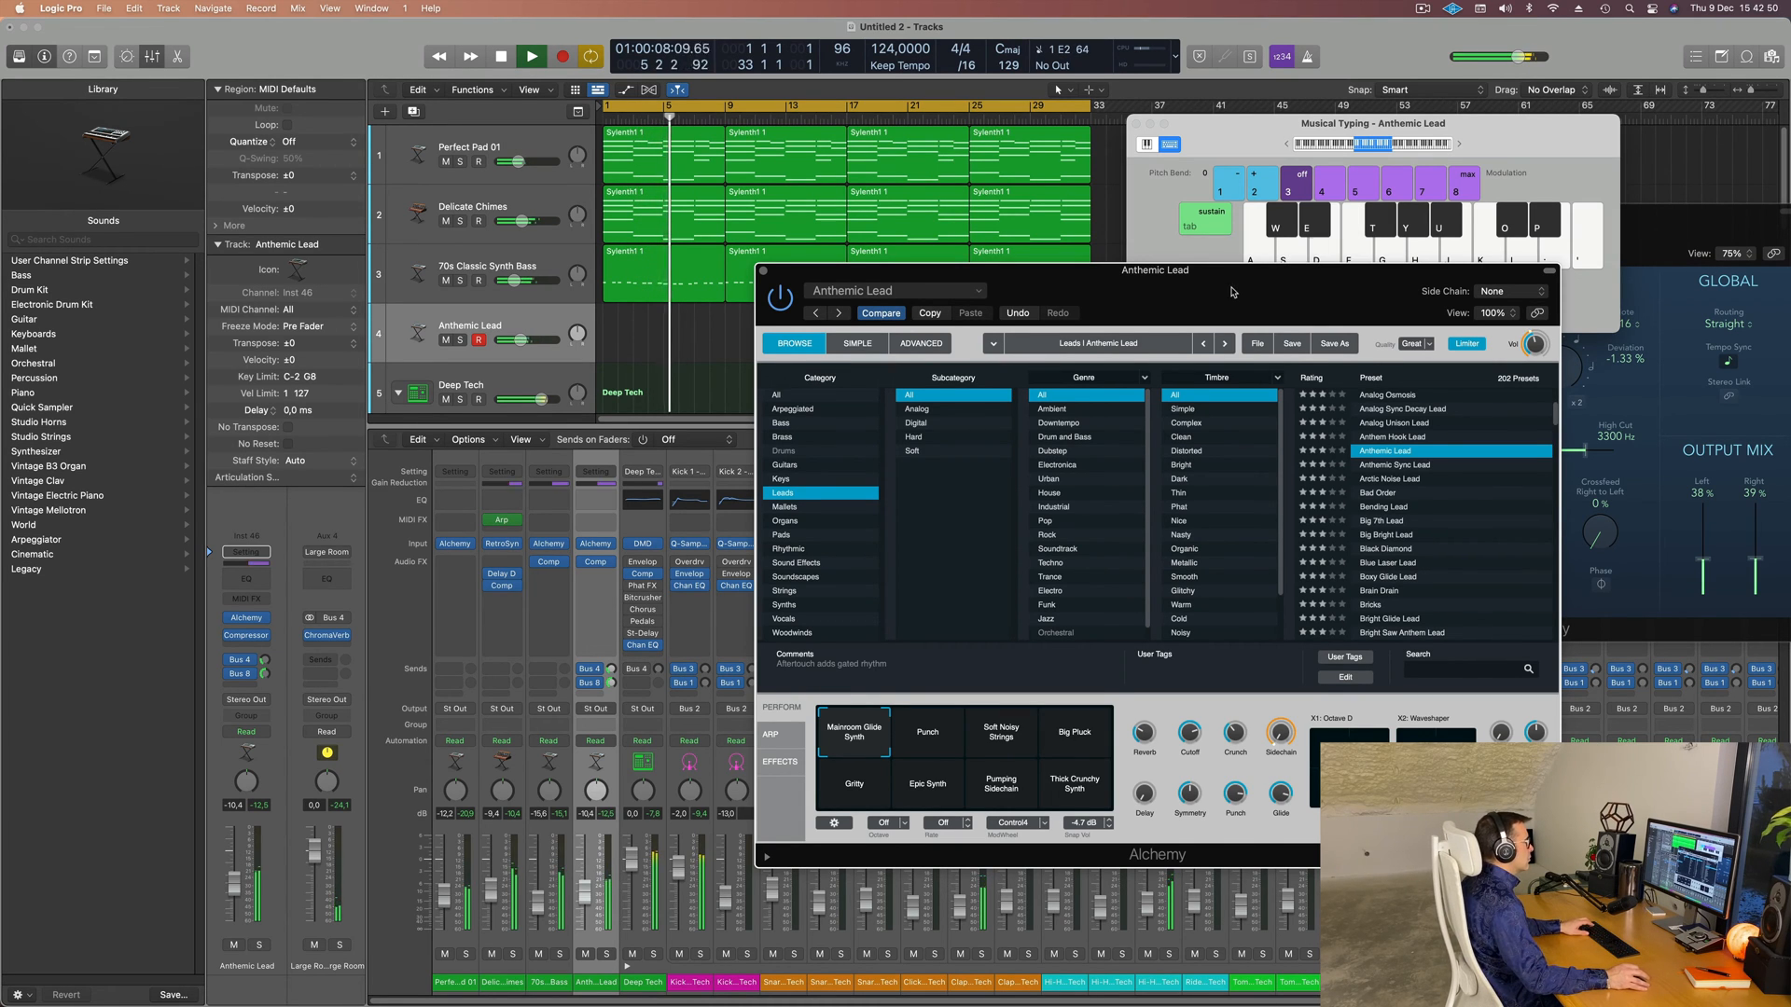
- Raise the Anthemic Lead channel volume to about -6.0 dB and select the Punch performance variation in Alchemy
left_click_drag(1230, 286, 1256, 210)
left_click_drag(234, 886, 236, 878)
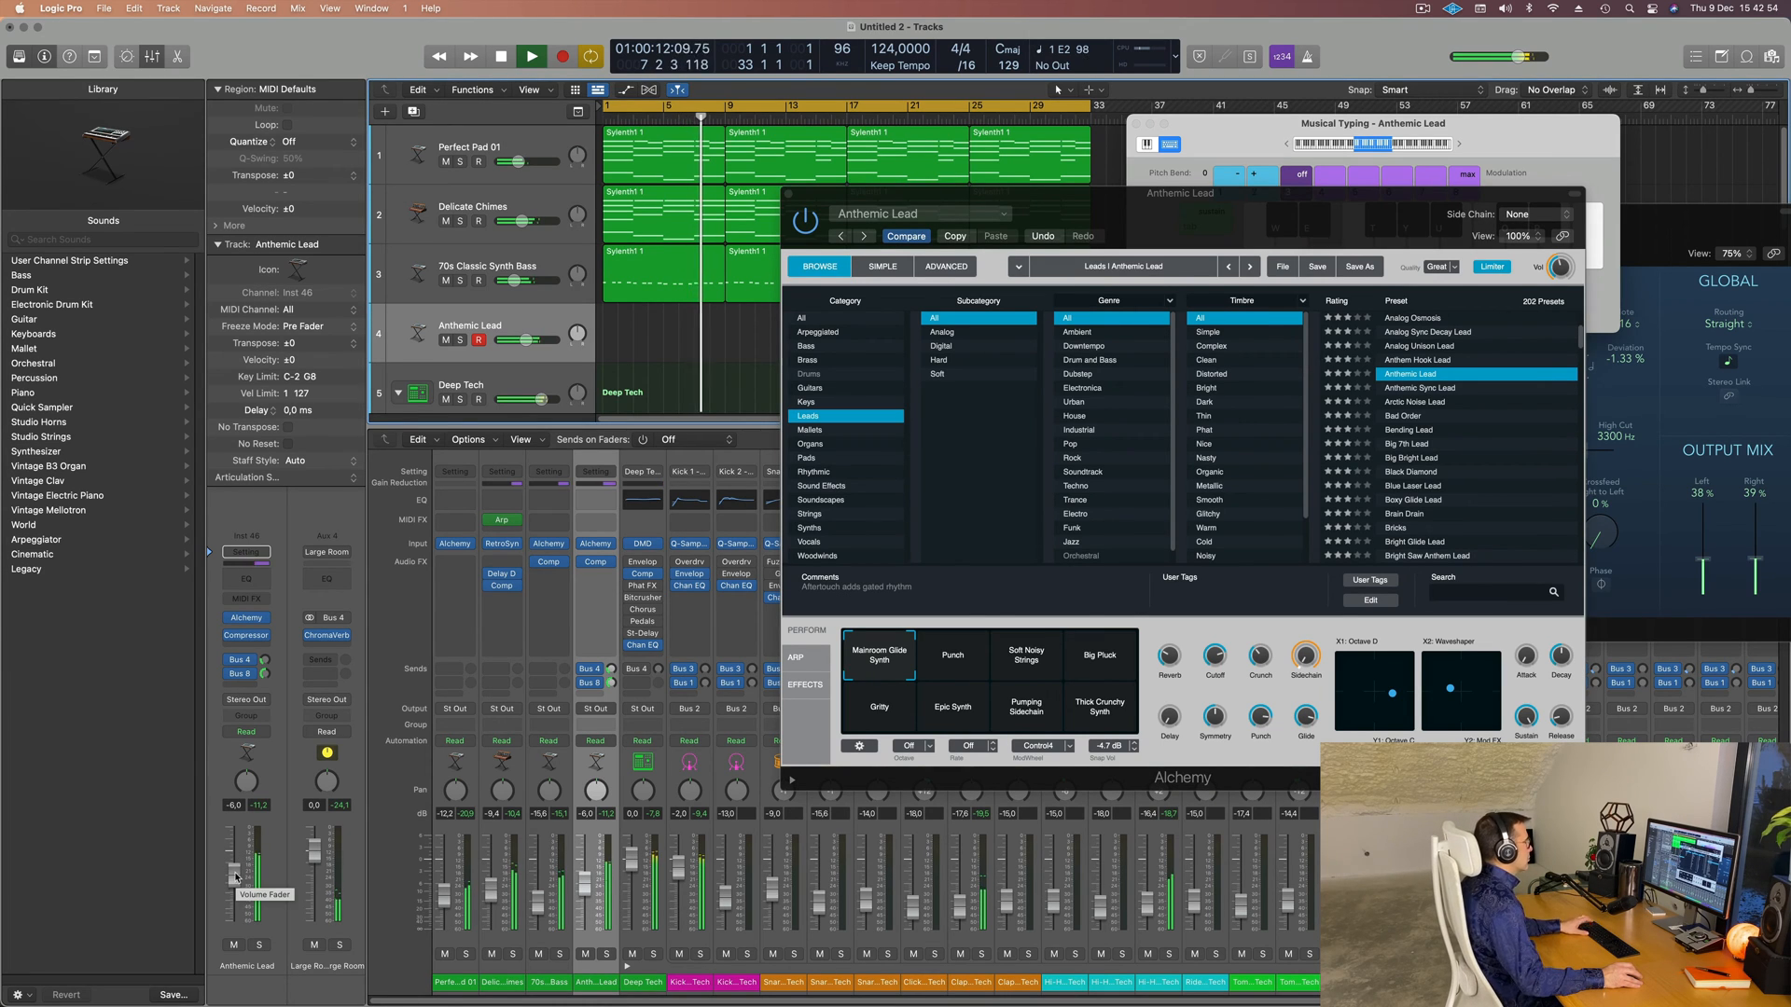
left_click(961, 663)
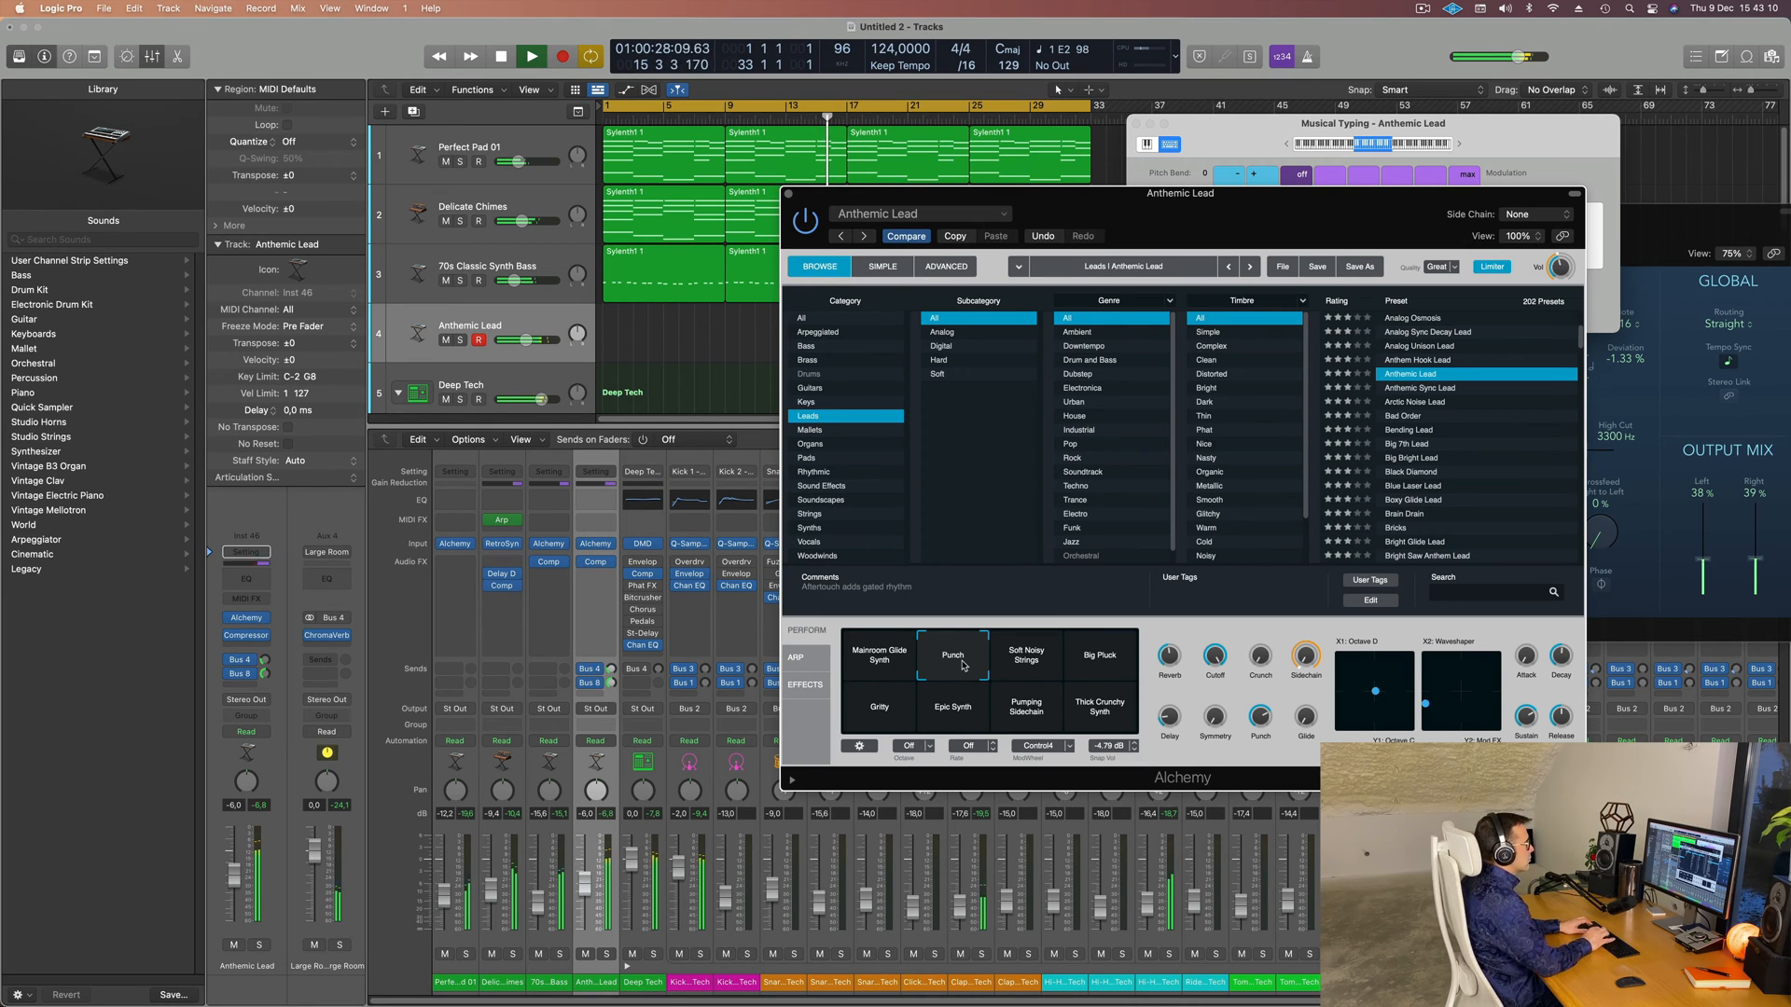
- Try the Bad Order preset on the lead track and replace it with Big Bright Lead
left_click(1407, 416)
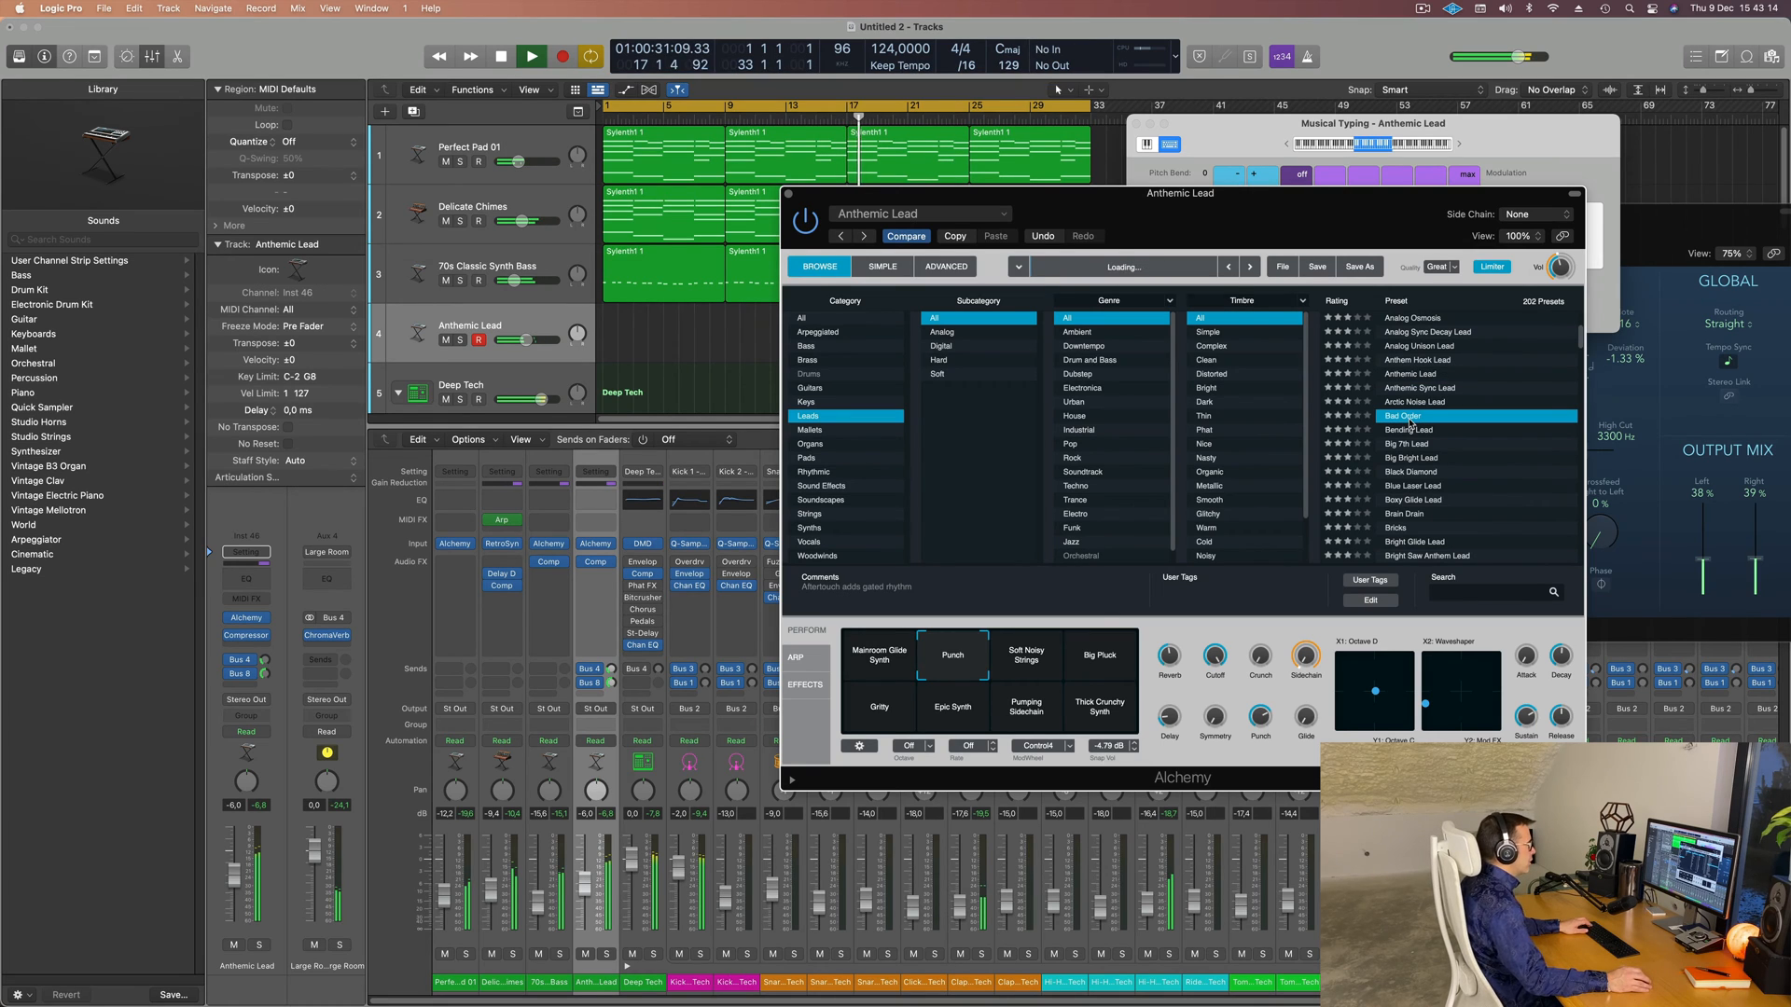
left_click(1416, 433)
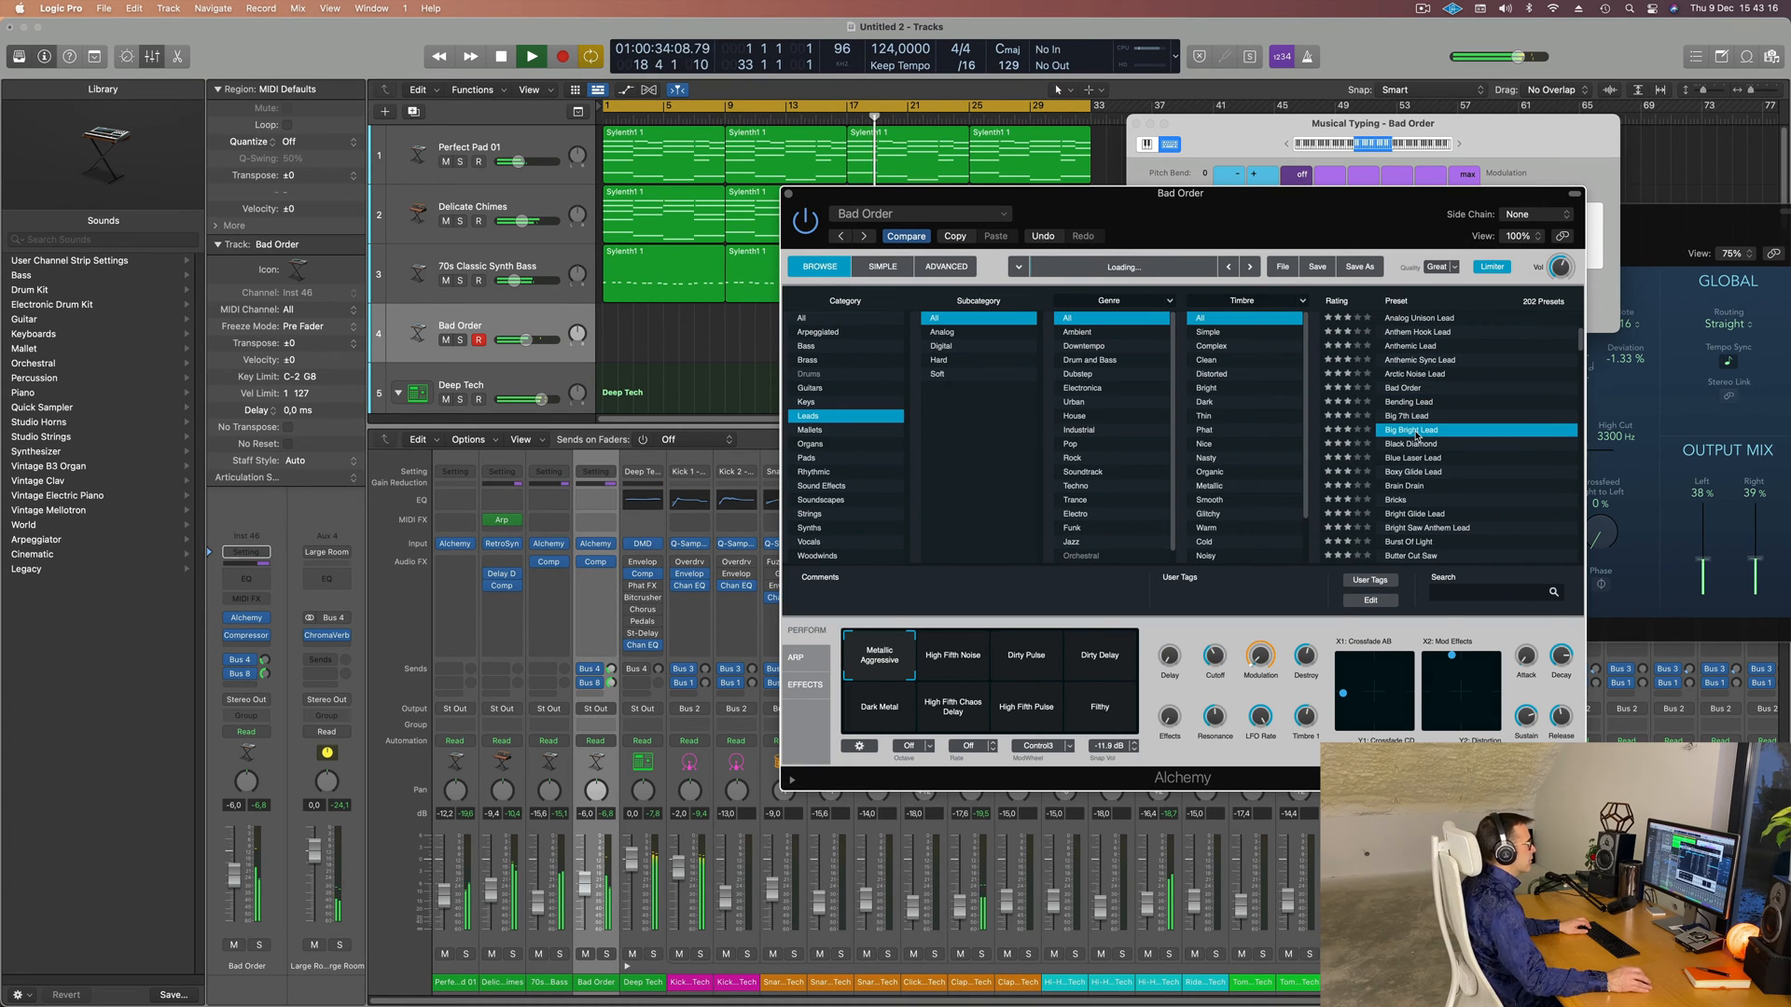
- Try the Black Diamond, Blue Laser Lead and Bricks presets on the lead track, ending with Burst Of Light loaded
left_click(1413, 445)
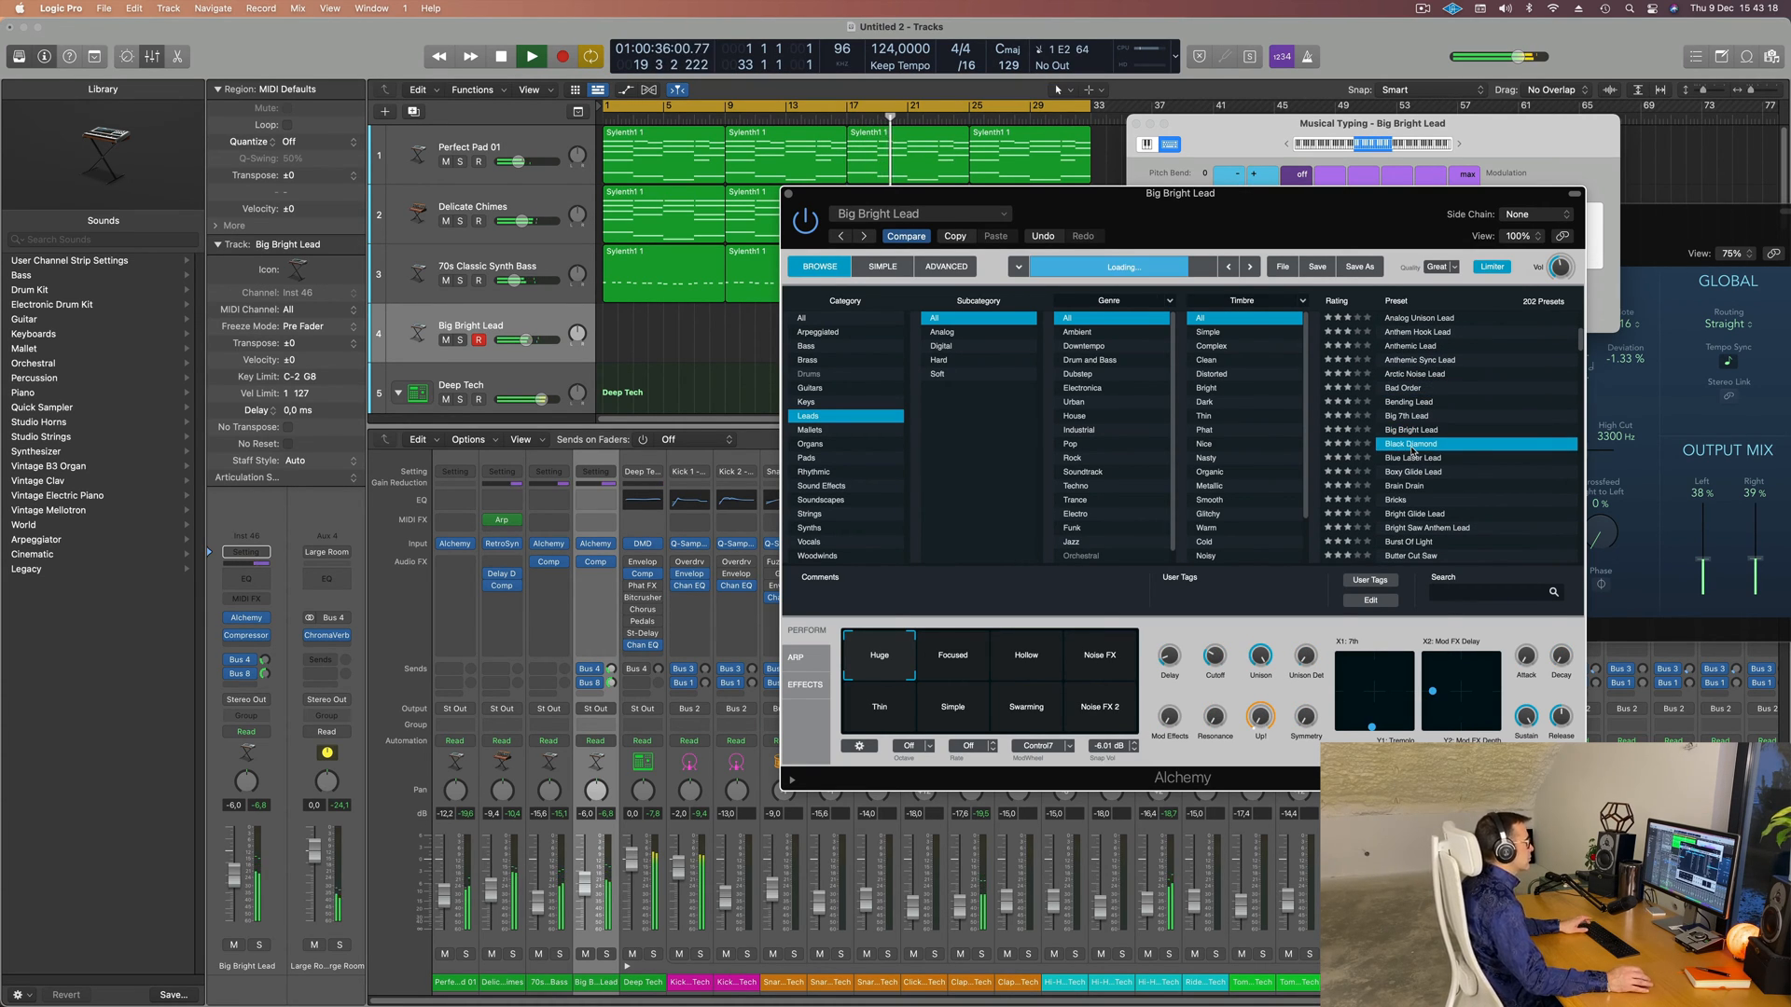
scroll(1443, 451, "down", 1)
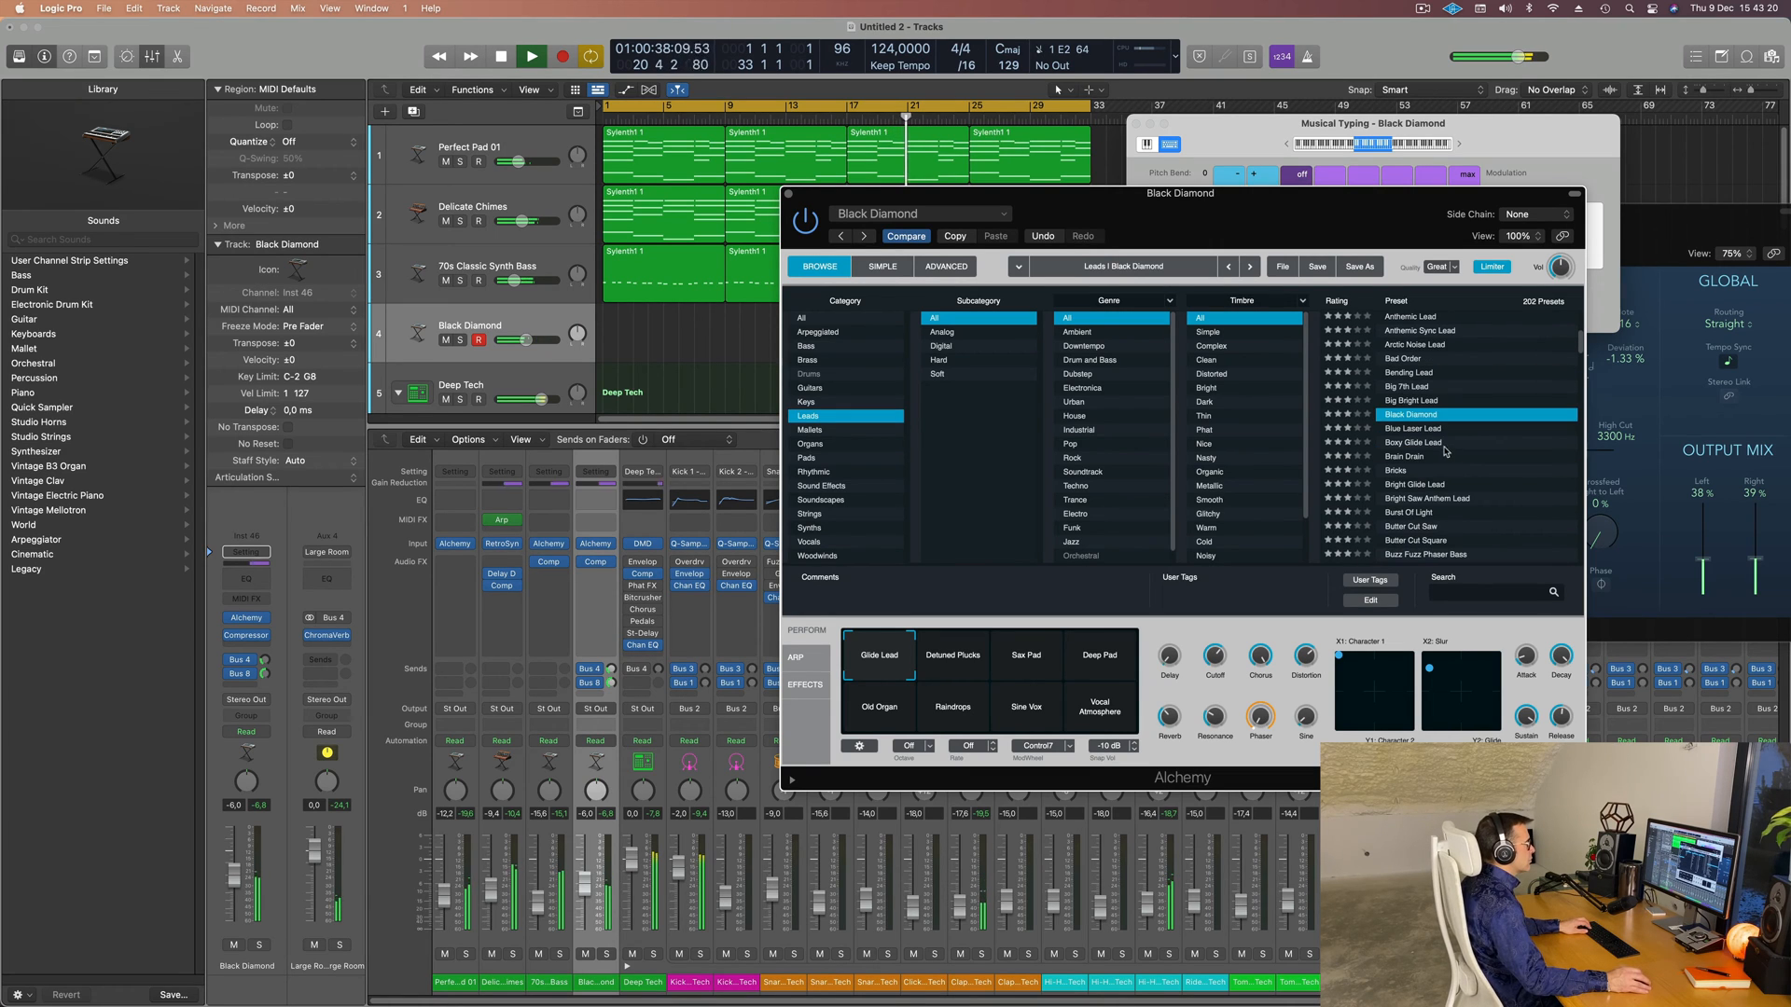
left_click(1425, 430)
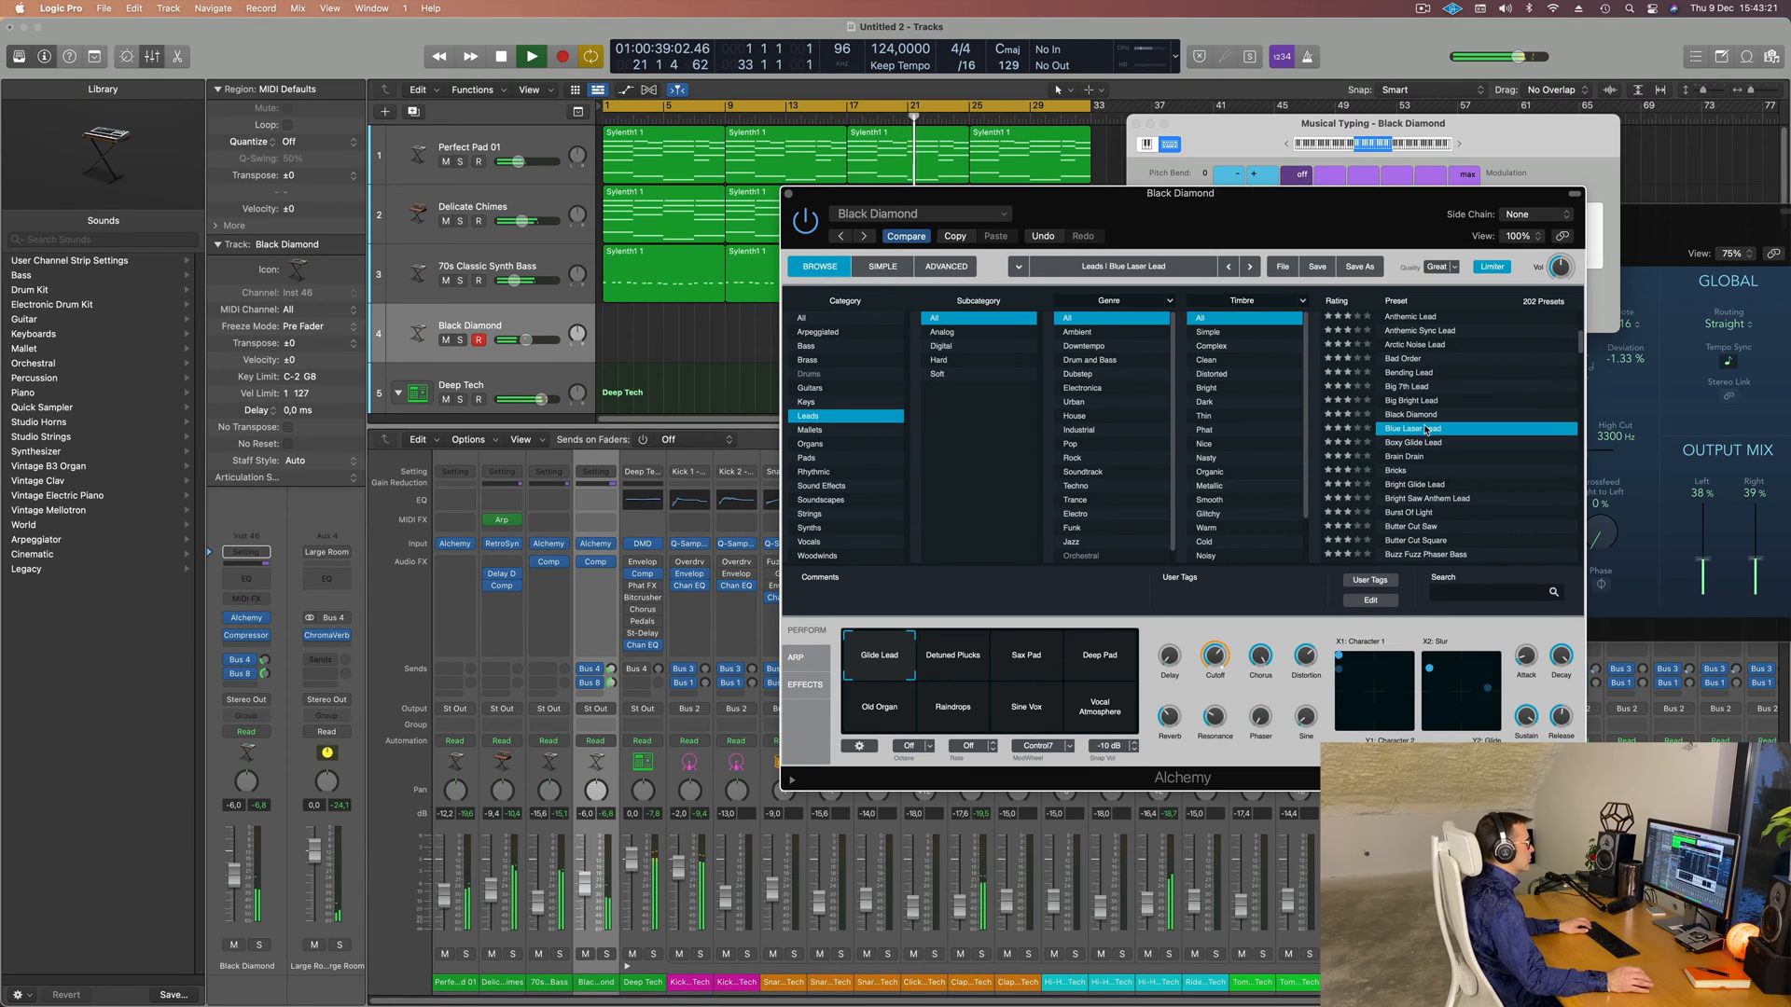
left_click(1405, 472)
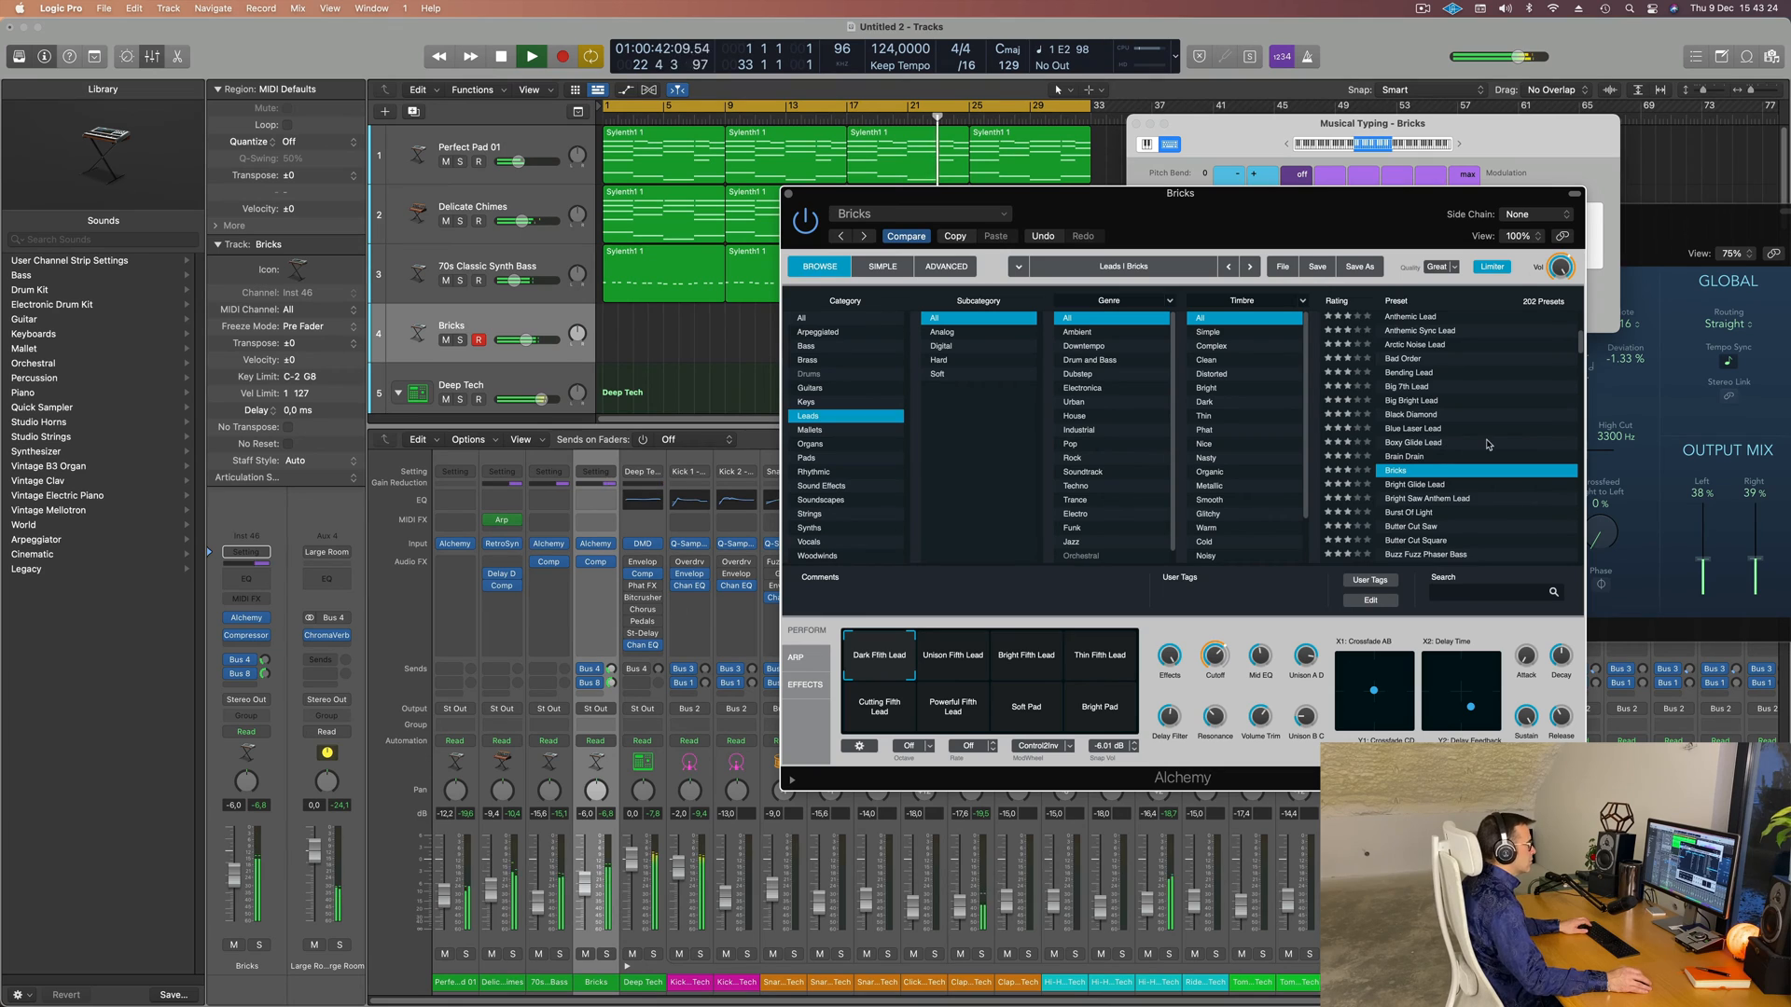
scroll(1483, 448, "down", 2)
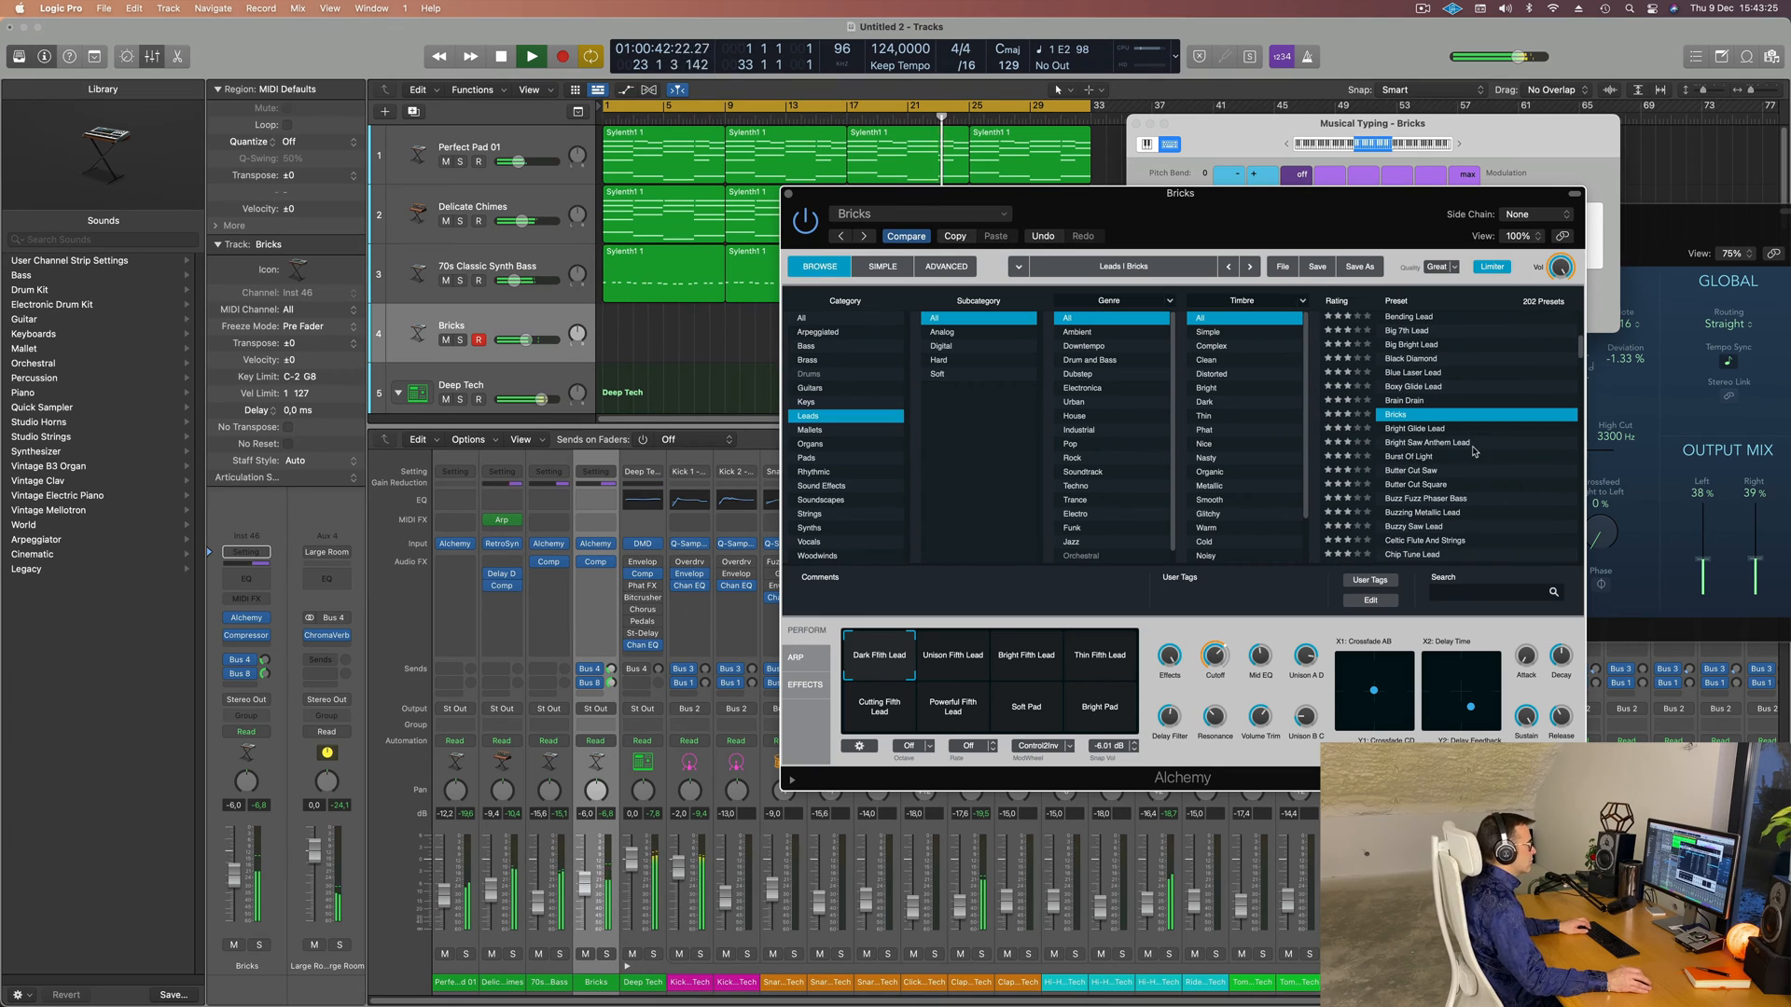
left_click(1407, 457)
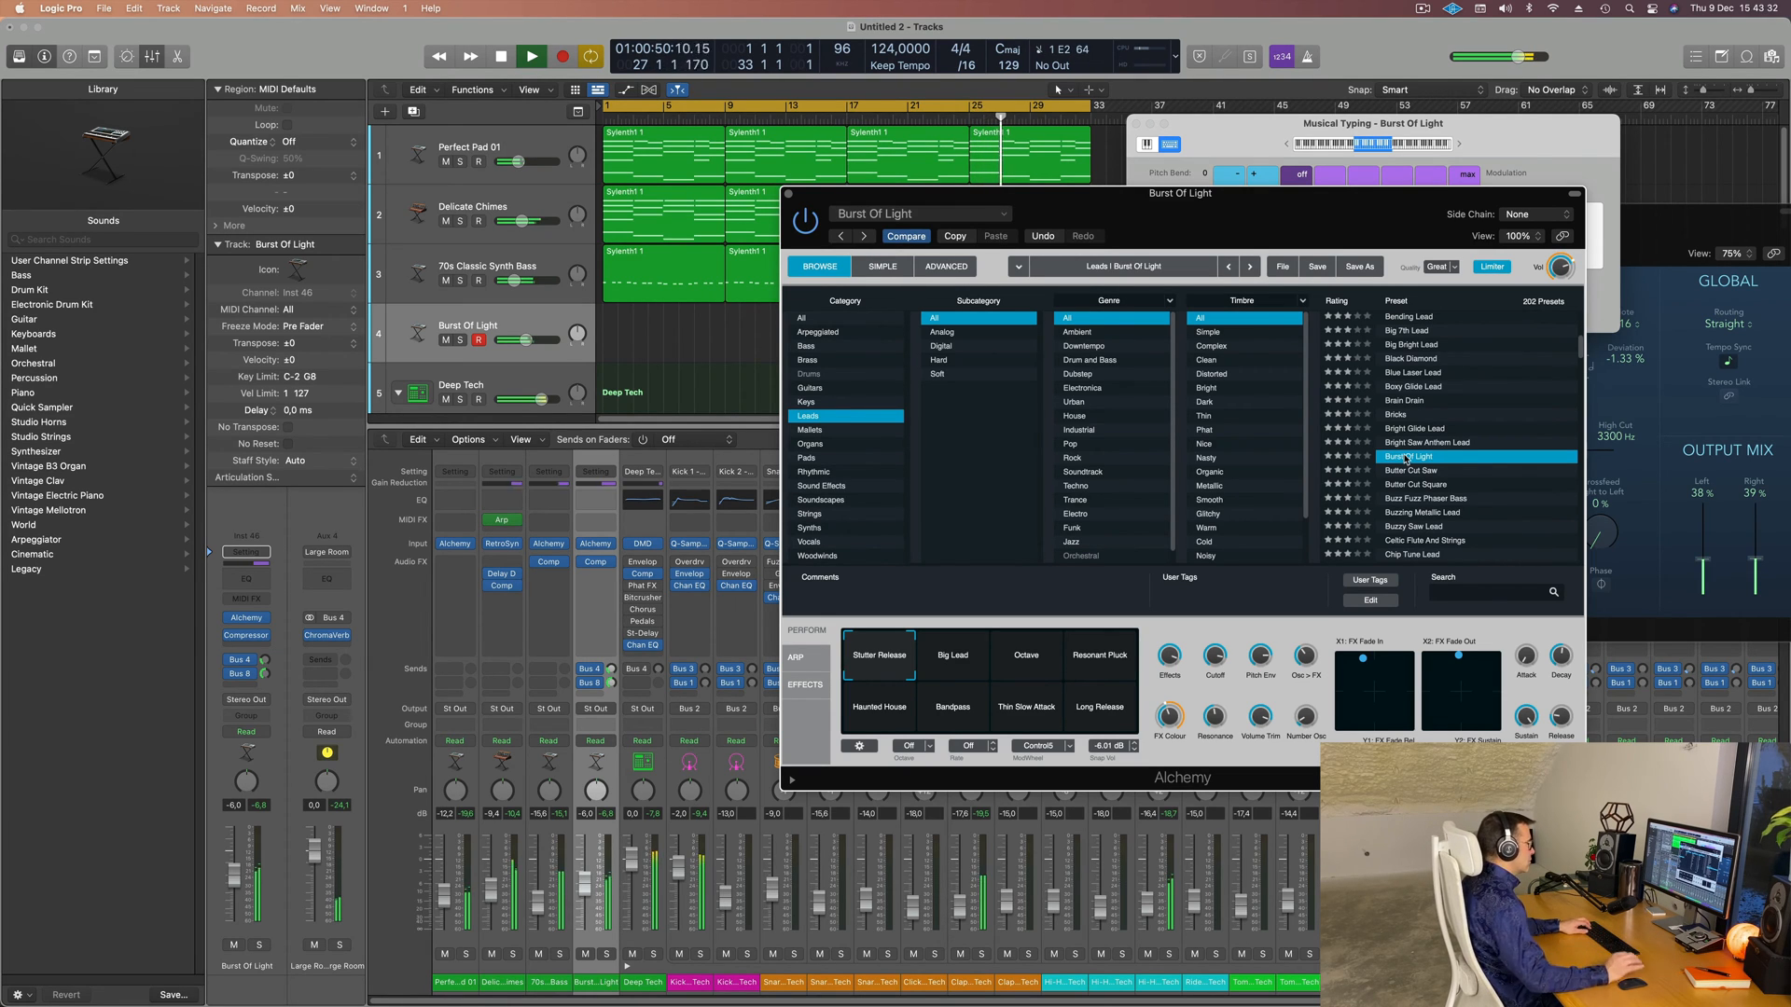
- Raise the Burst Of Light track's volume to -1.6 dB and record a MIDI part on that track
scroll(1455, 471, "down", 3)
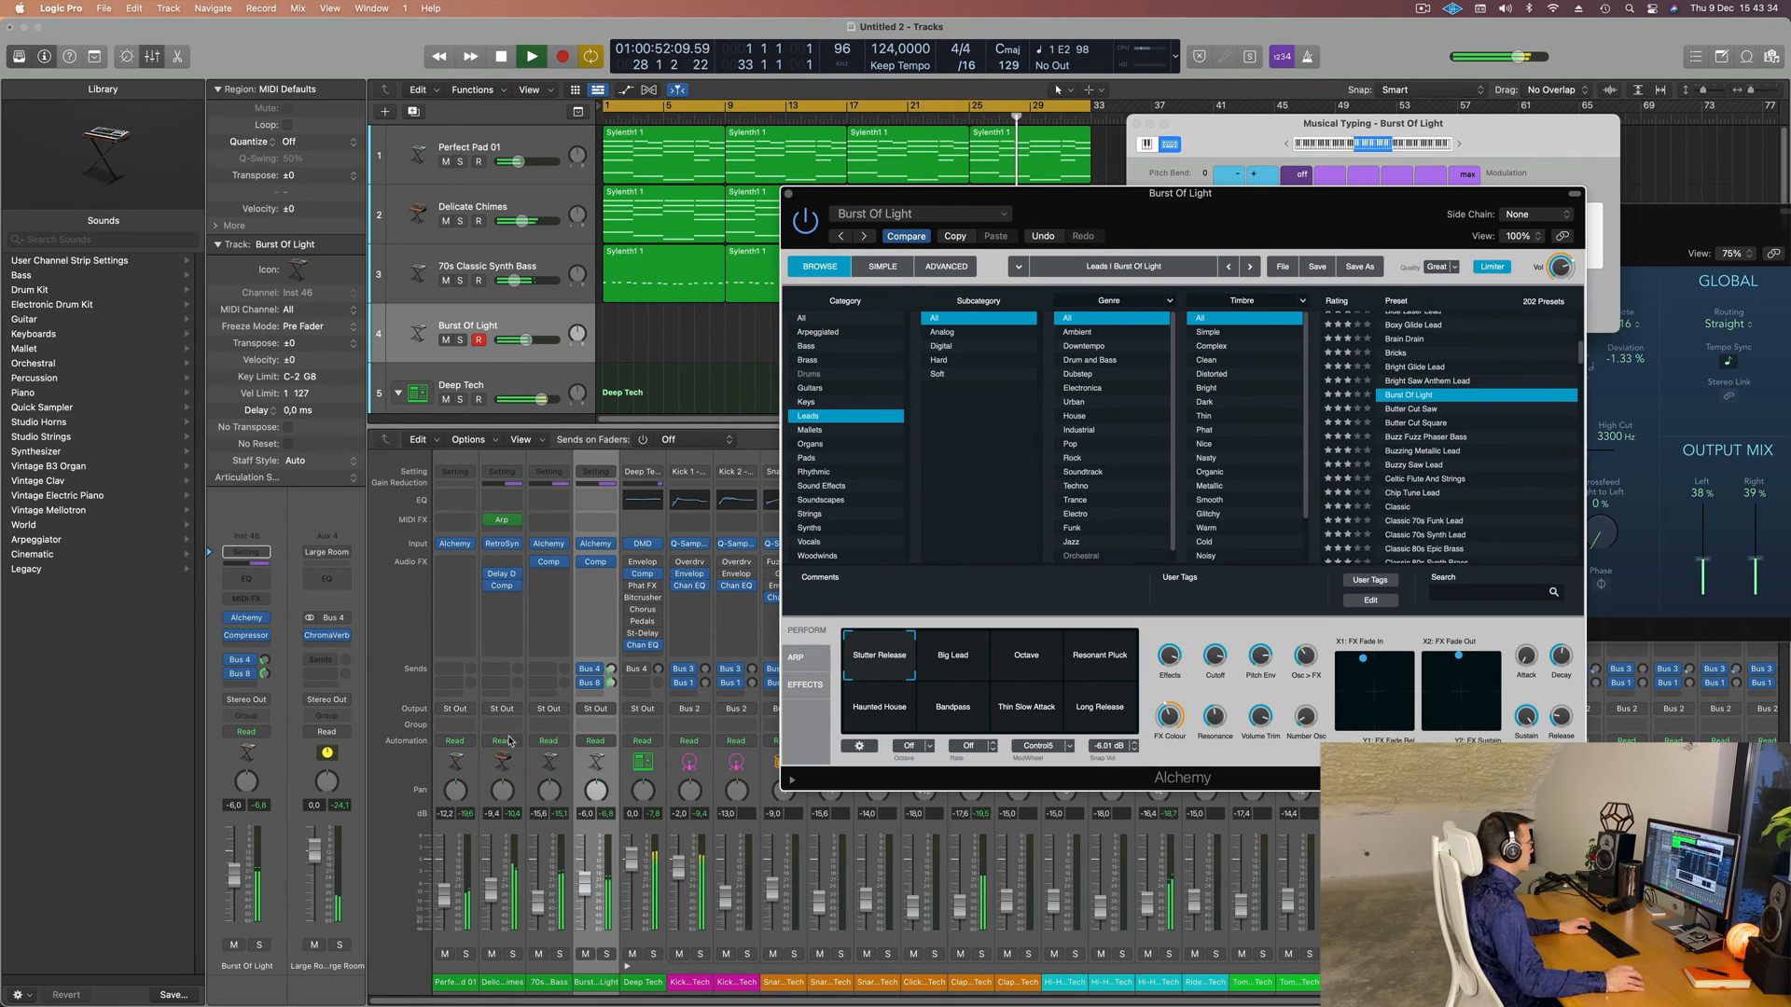
left_click_drag(236, 856, 235, 851)
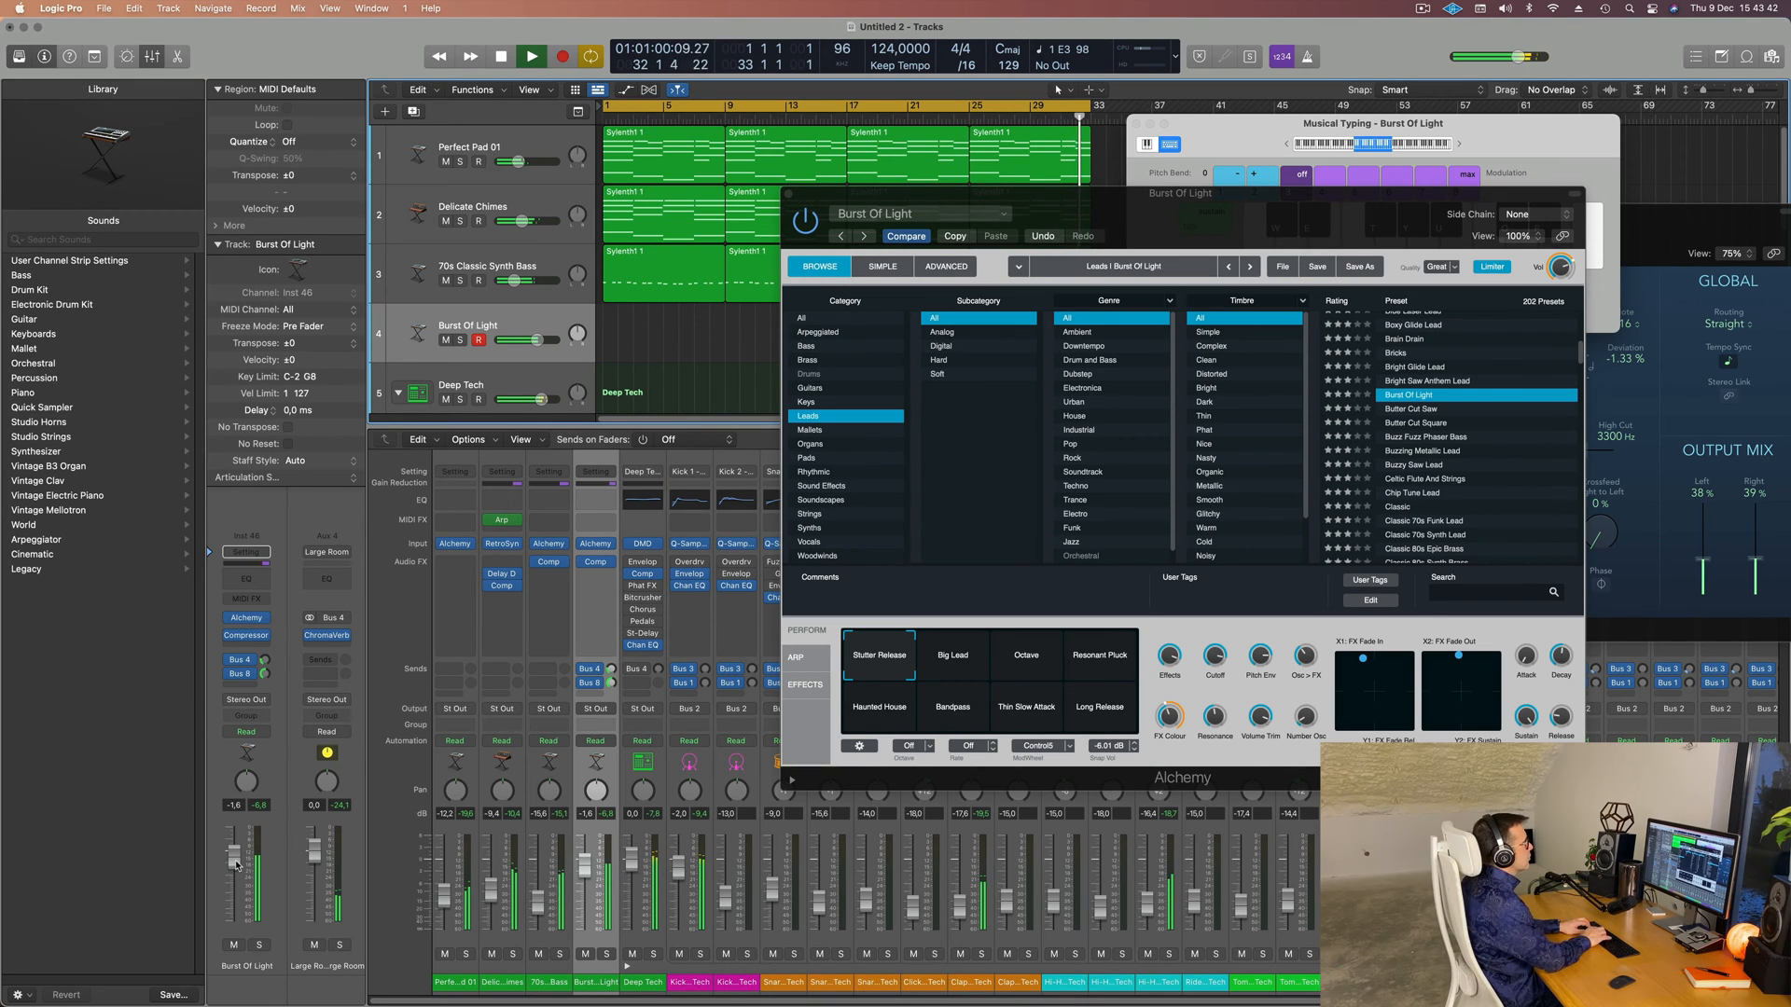
key("Return")
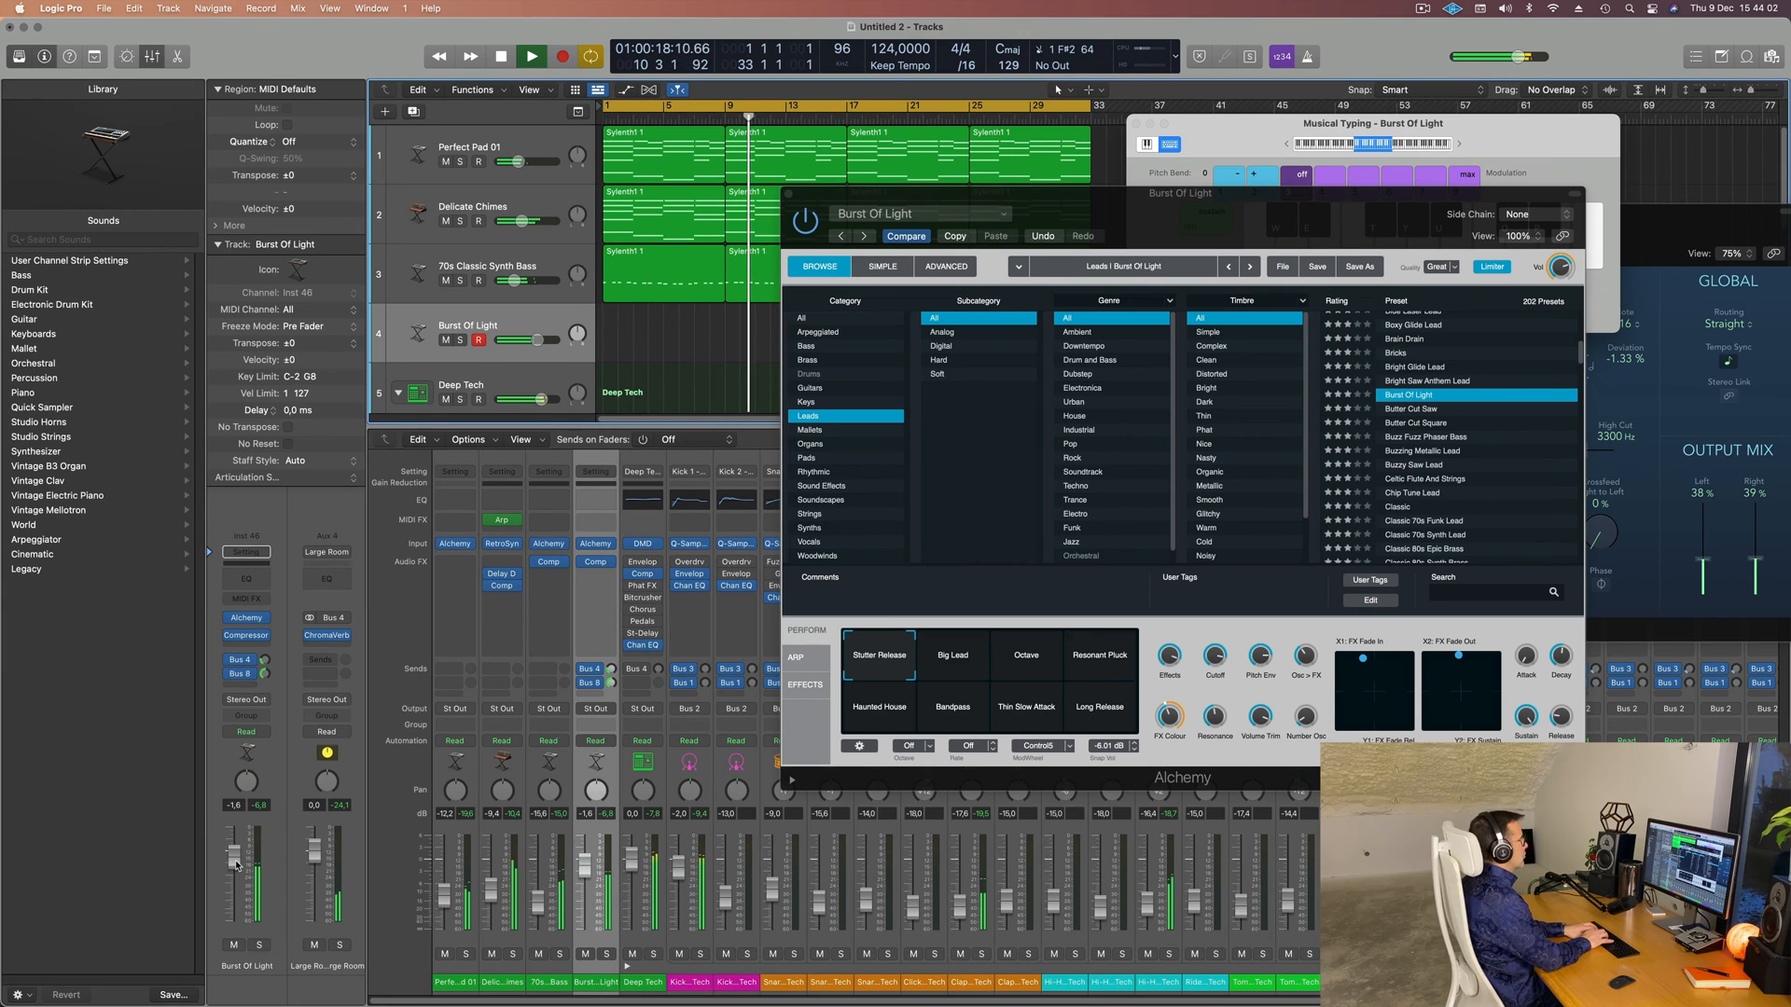
key("r")
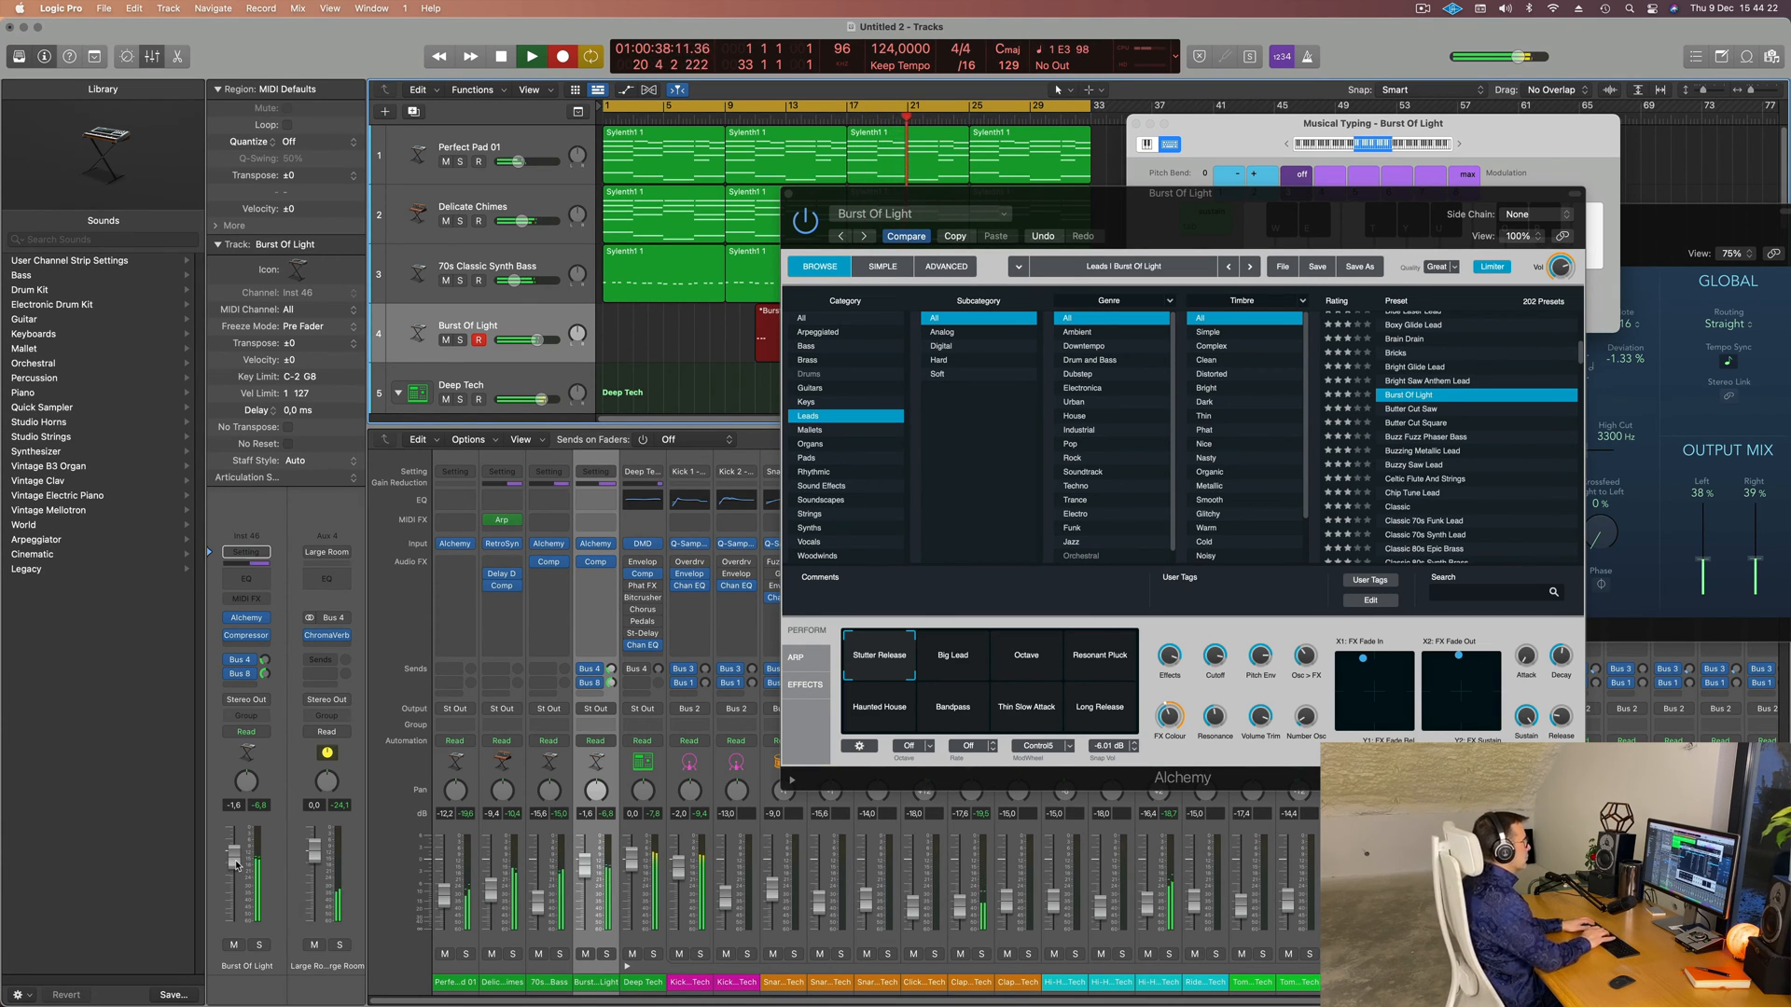
key("space")
- Trim the recorded Burst Of Light region to the portion from bar 17 onward and move it to bar 1
left_click_drag(1117, 230, 1750, 204)
double_click(846, 319, "super")
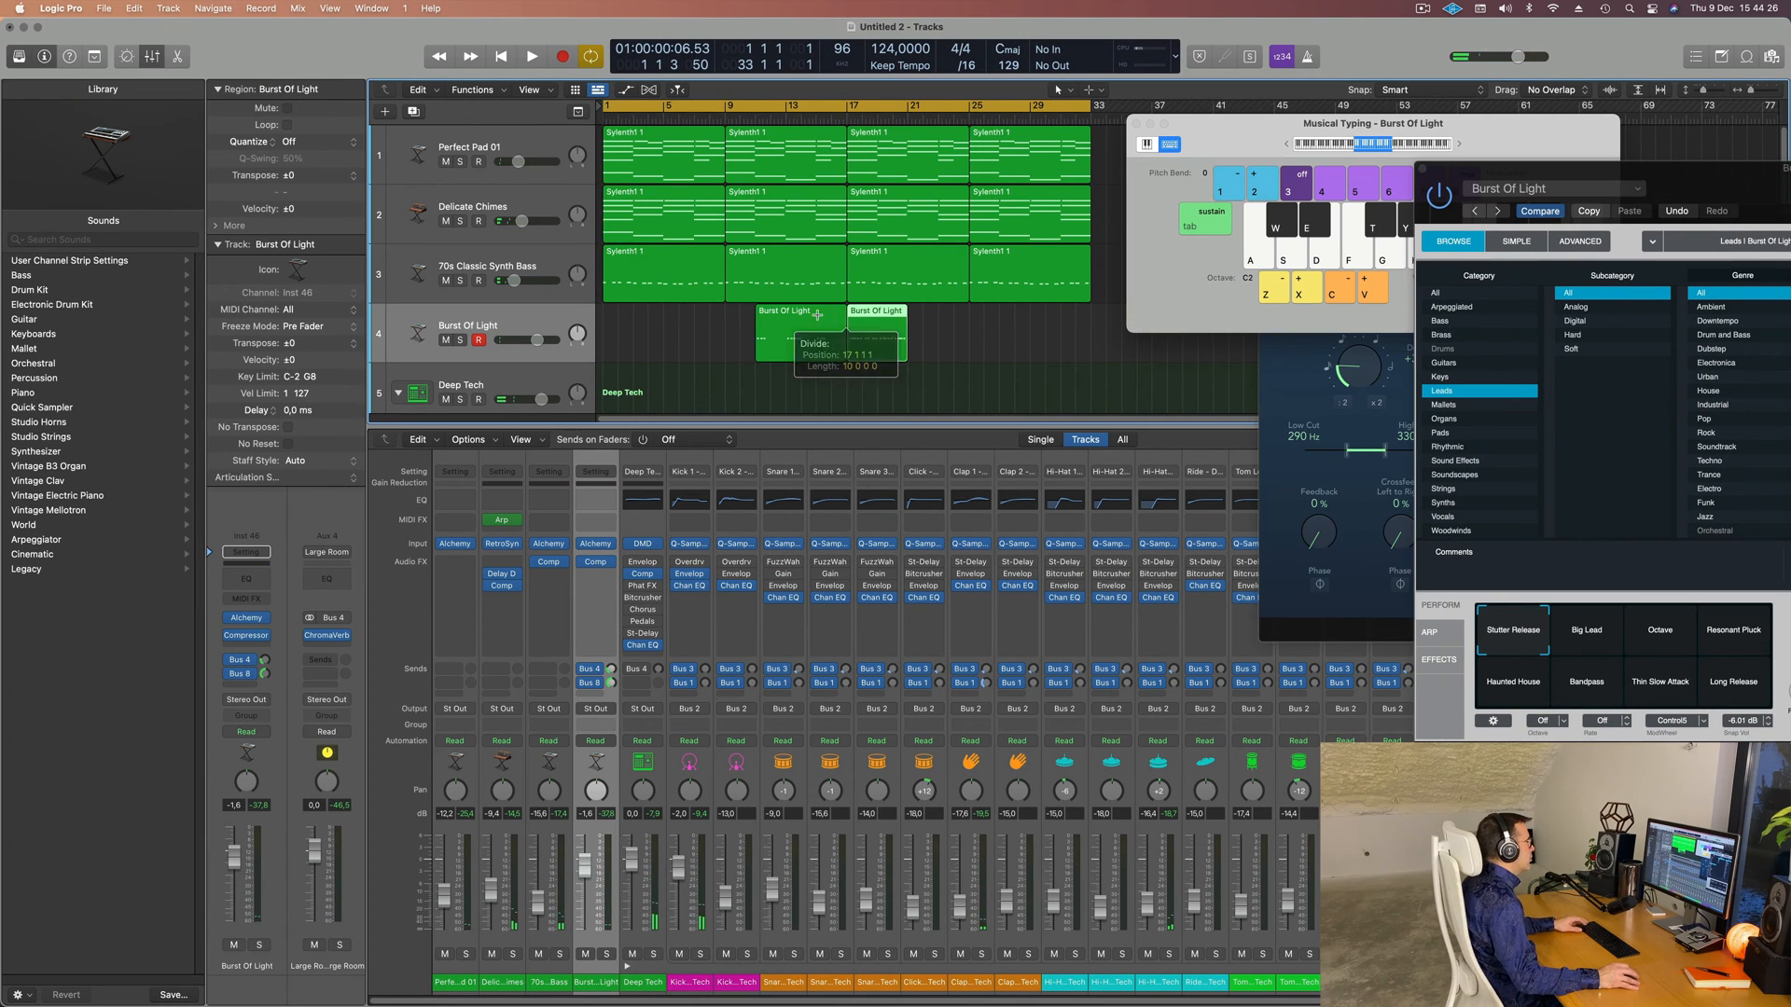
left_click(817, 319)
key("Delete")
left_click_drag(865, 315, 647, 328)
key("space")
key("space")
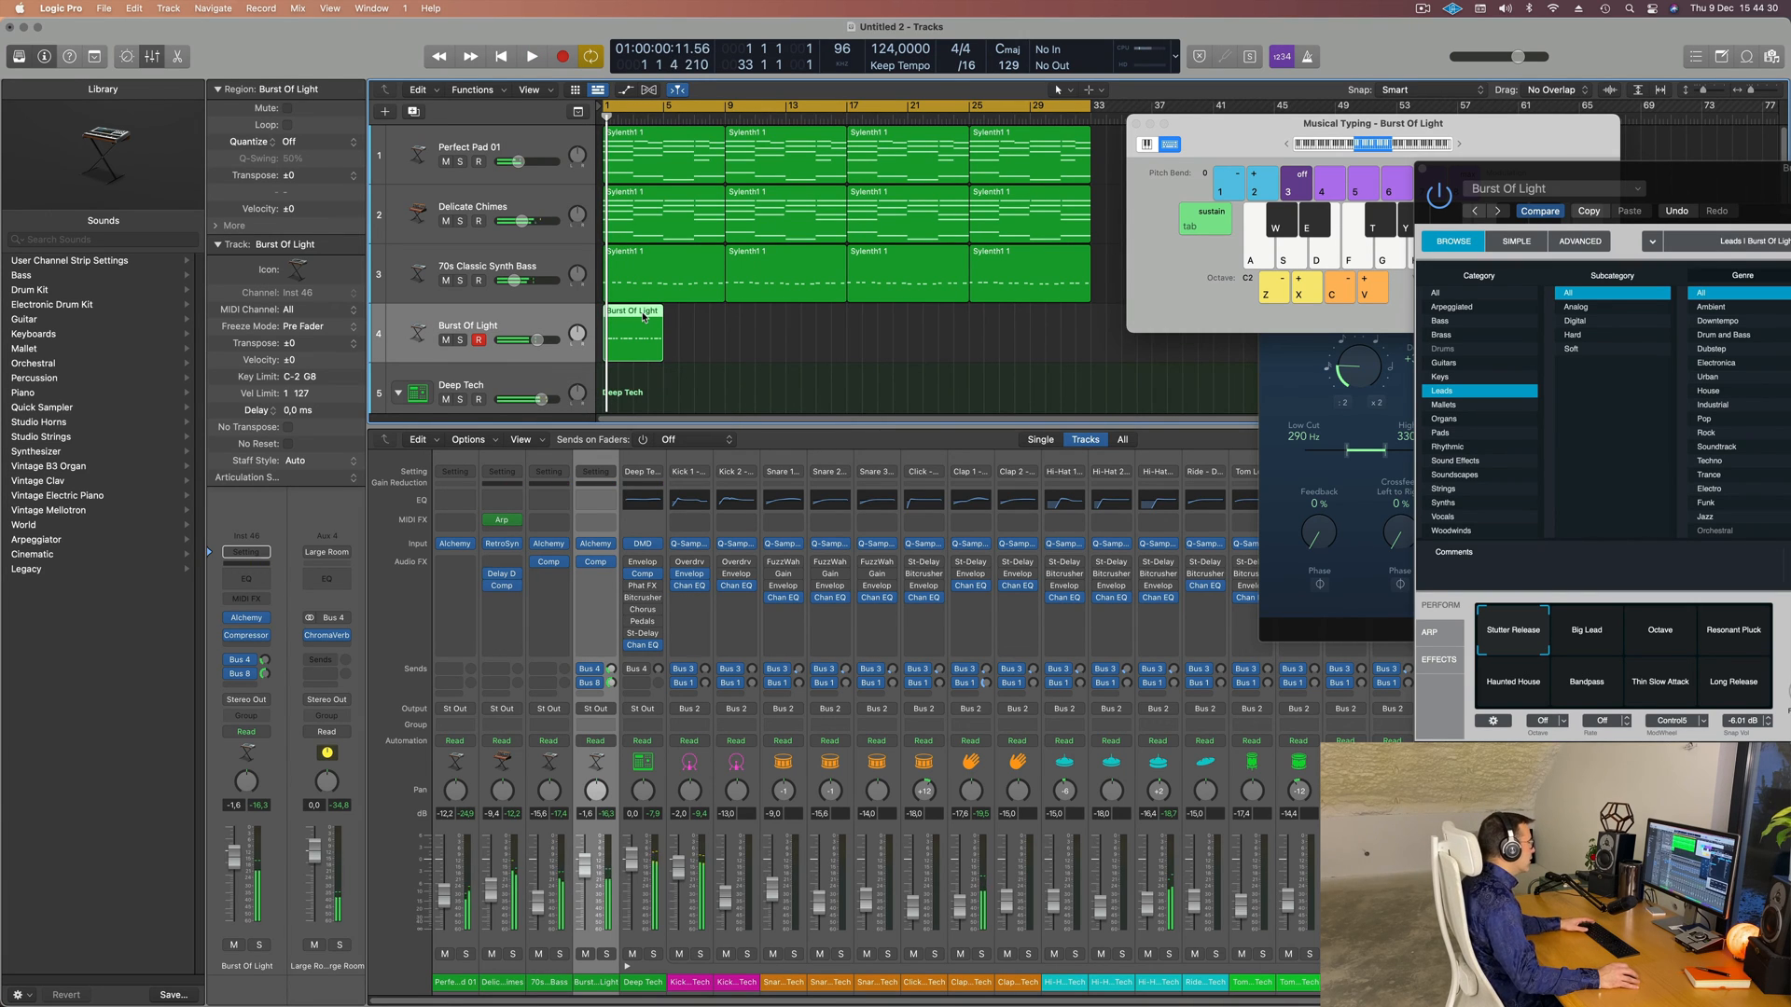
- Open the Burst Of Light region in the Piano Roll and examine the timing of its notes during playback
double_click(653, 328)
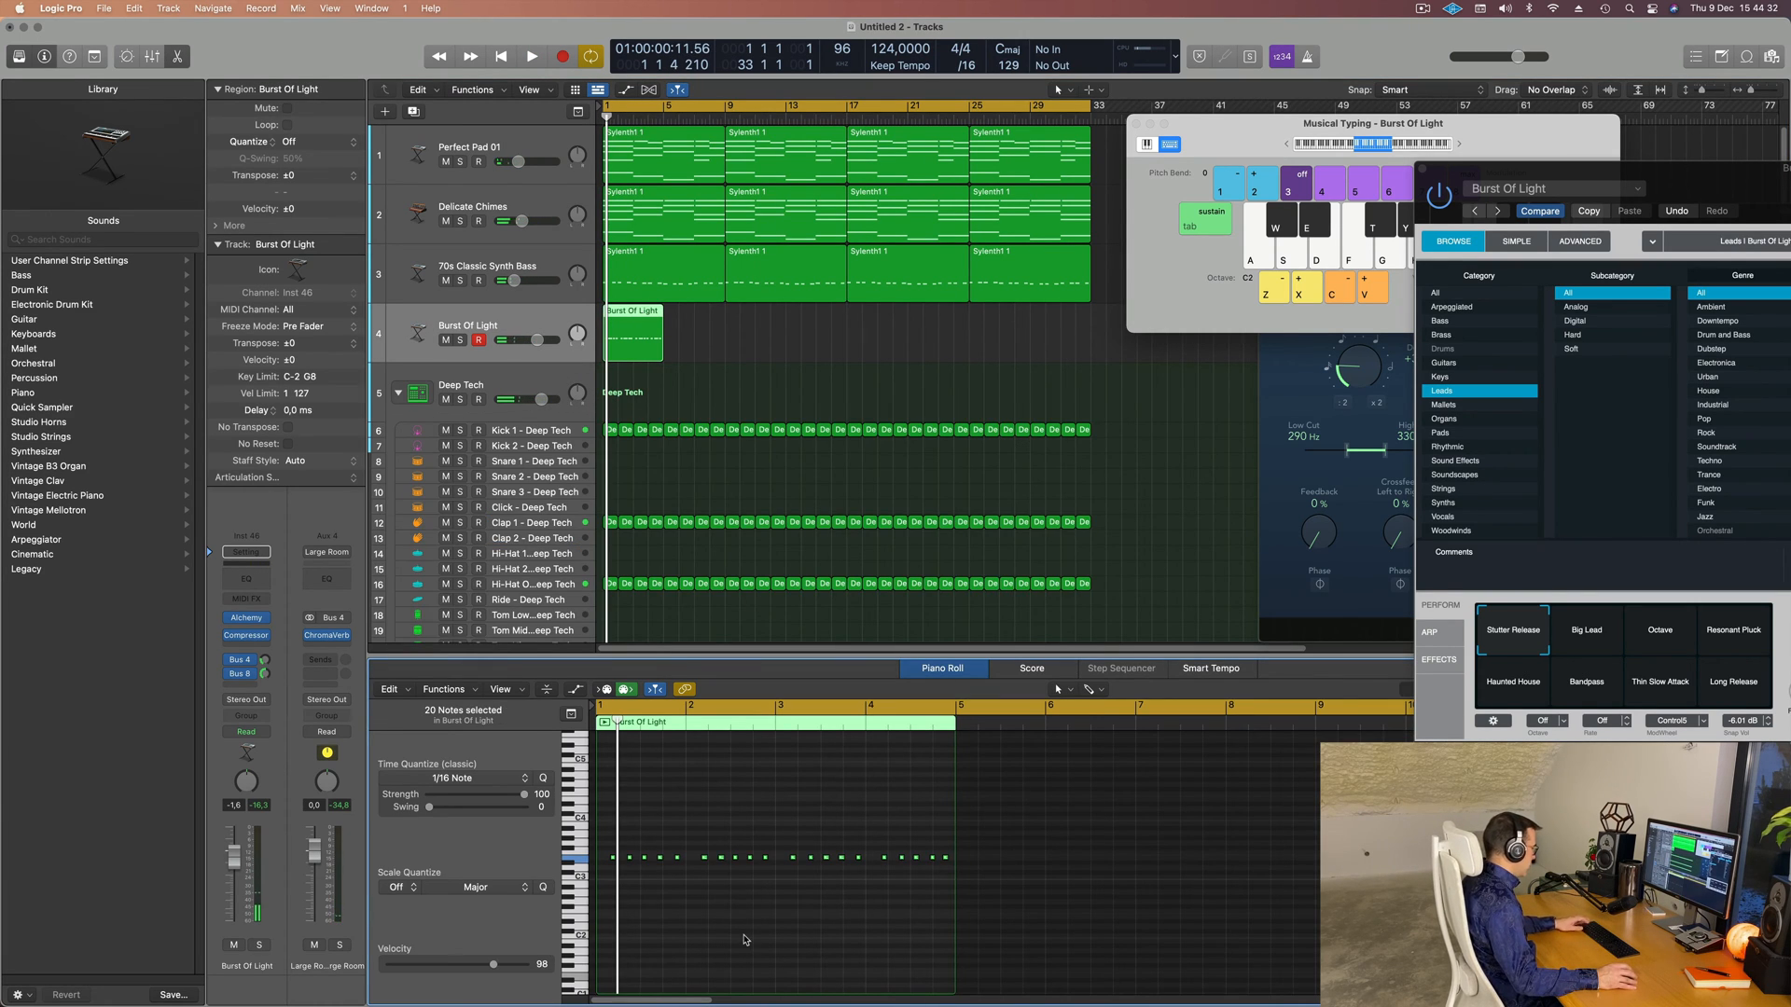
key("space")
scroll(763, 943, "right", 5)
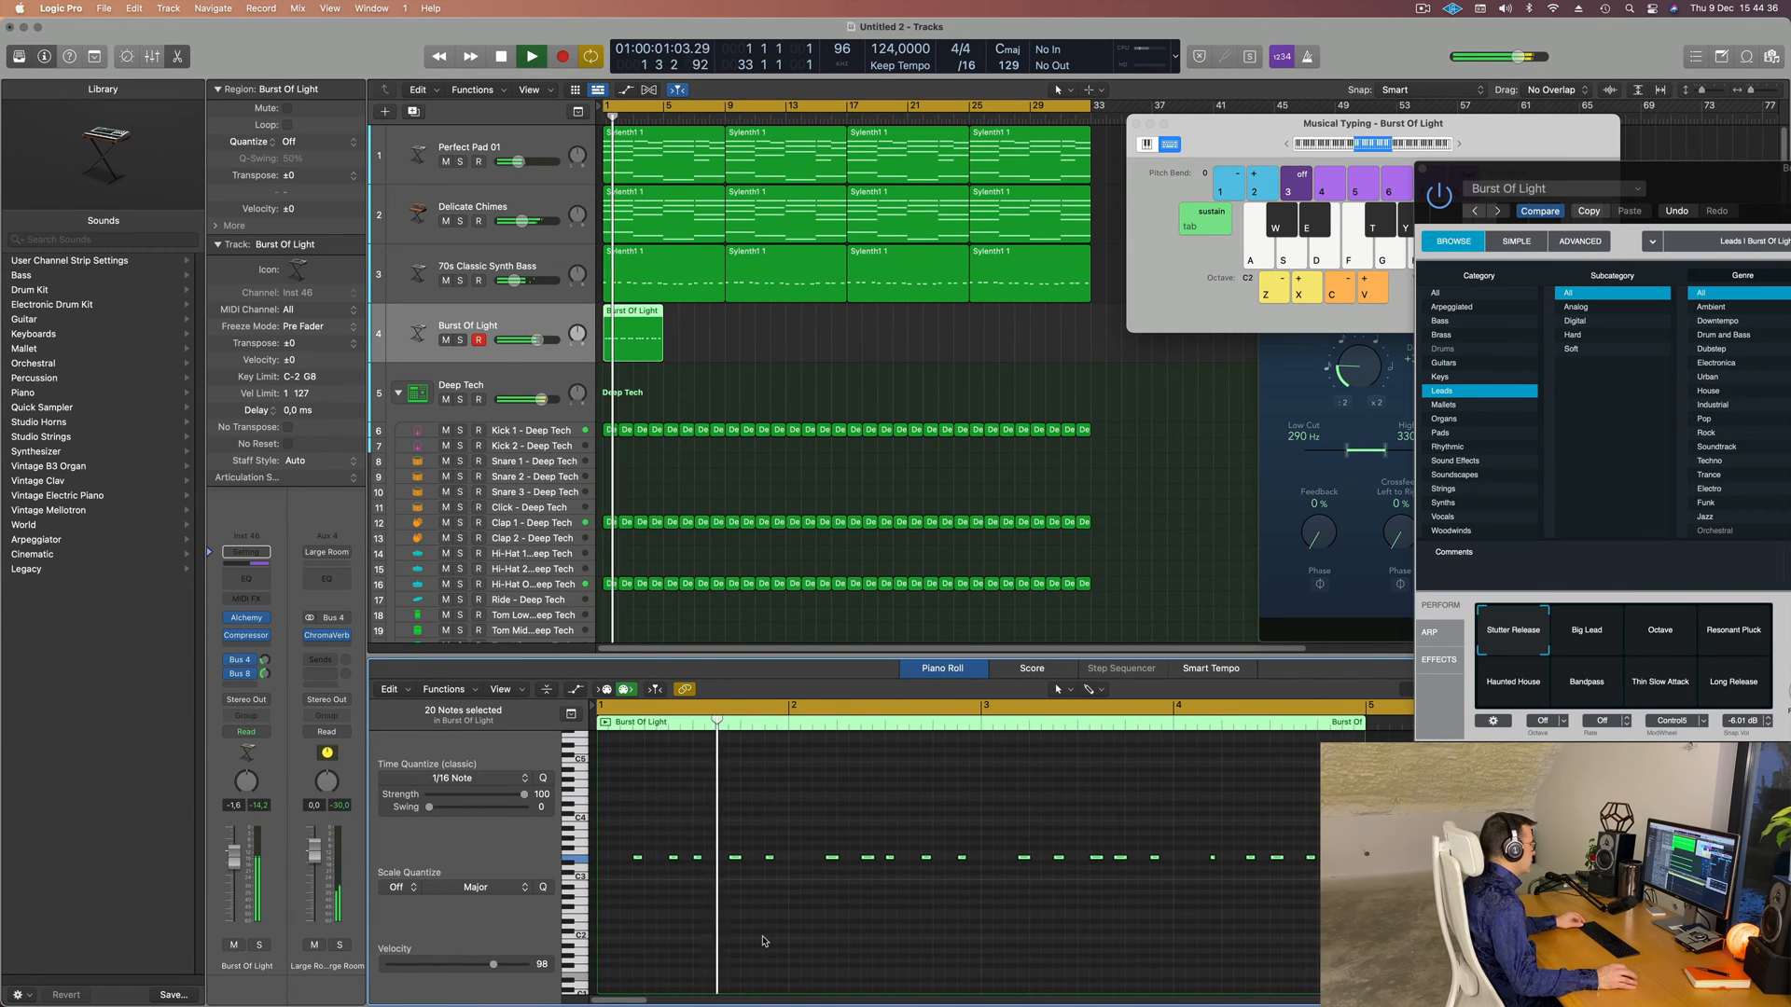
scroll(763, 941, "left", 3)
scroll(763, 939, "left", 3)
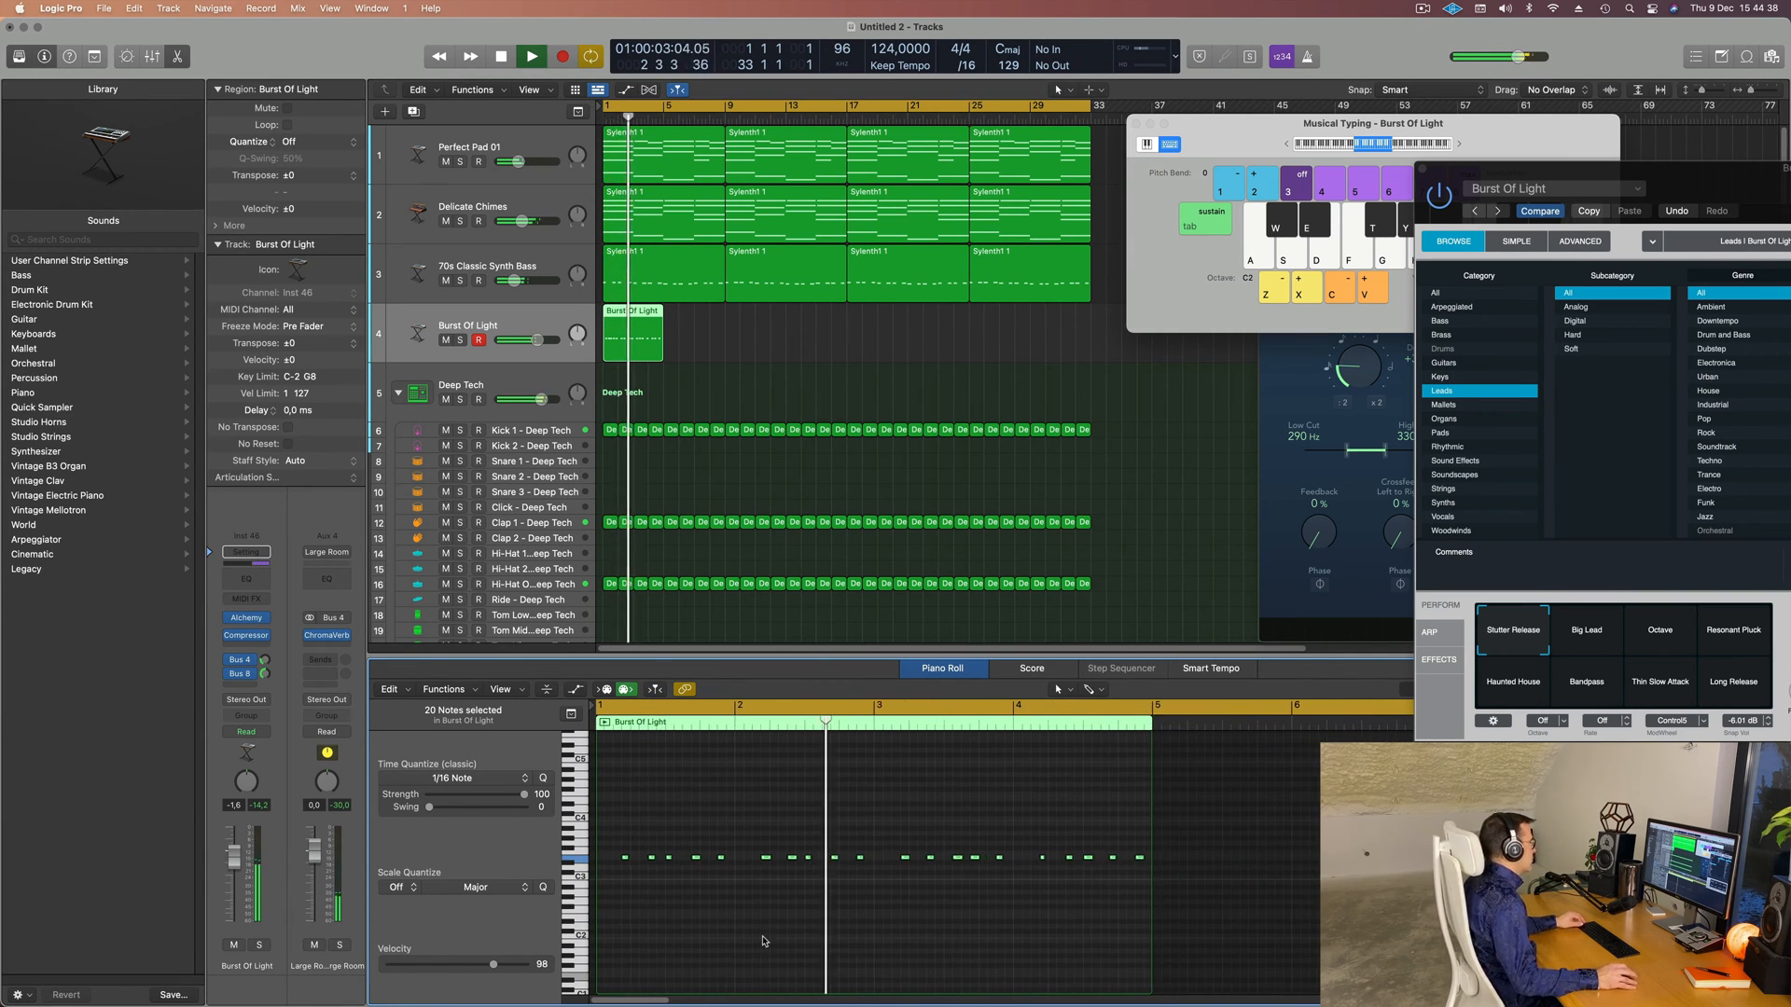
scroll(763, 938, "right", 5)
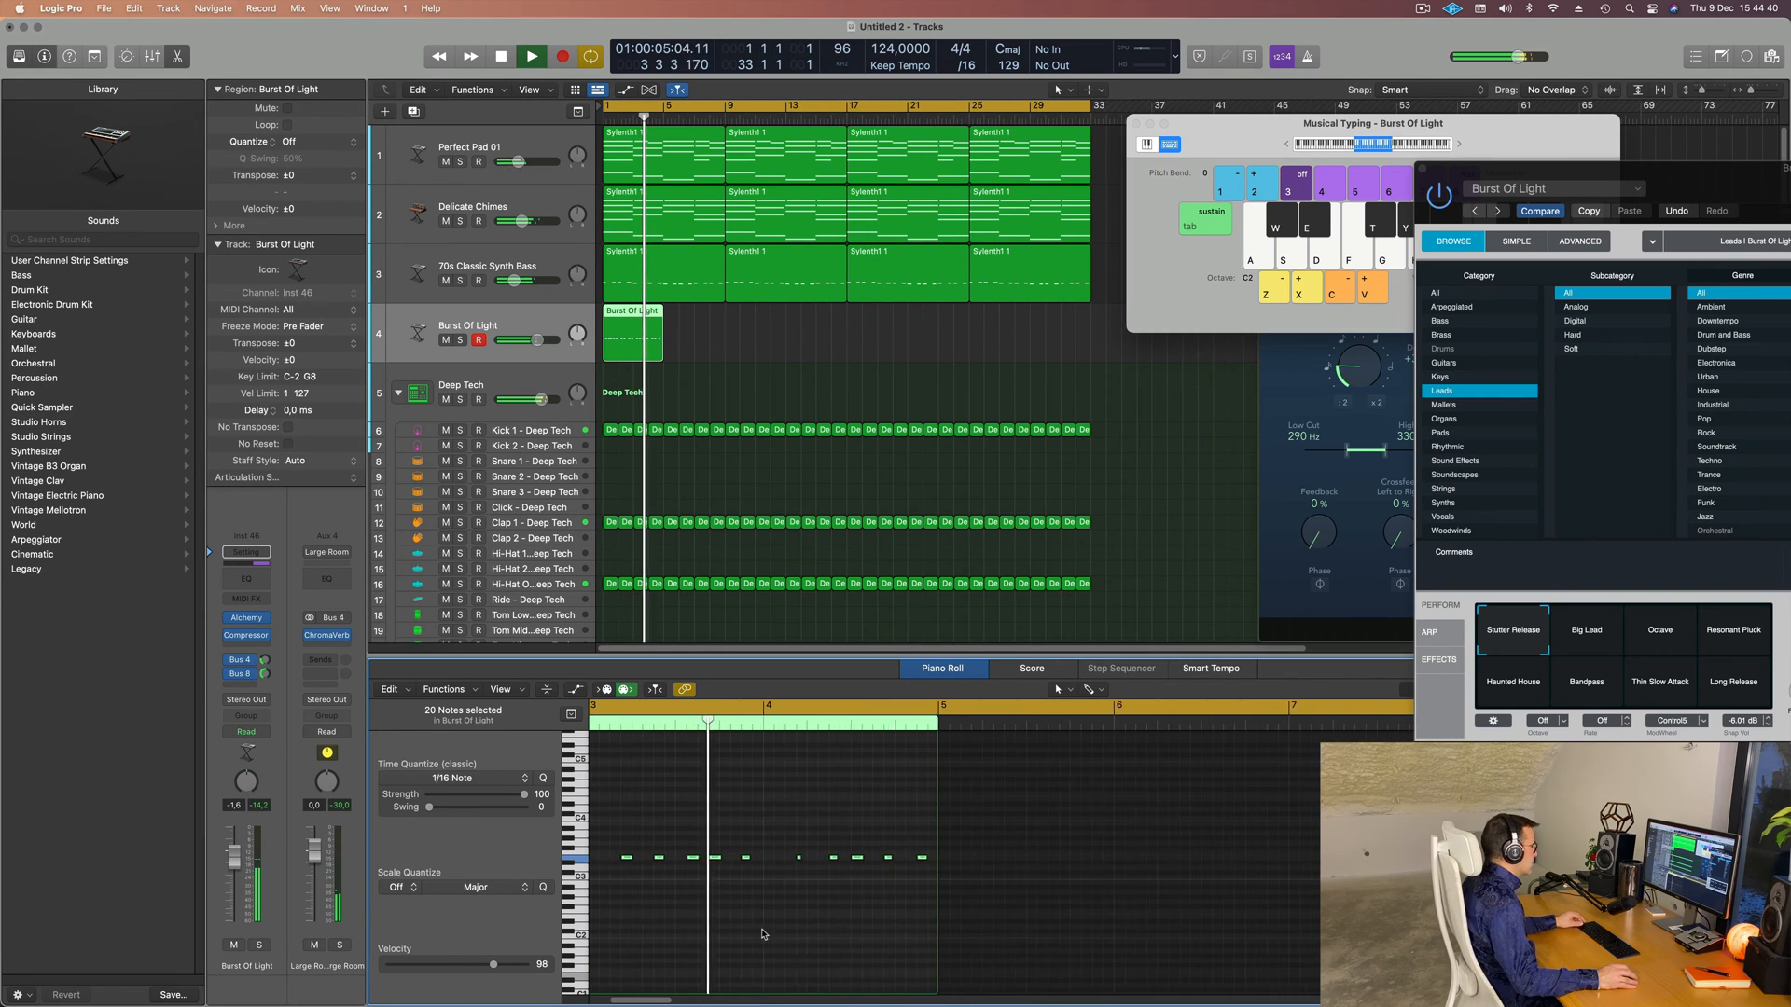
key("Return")
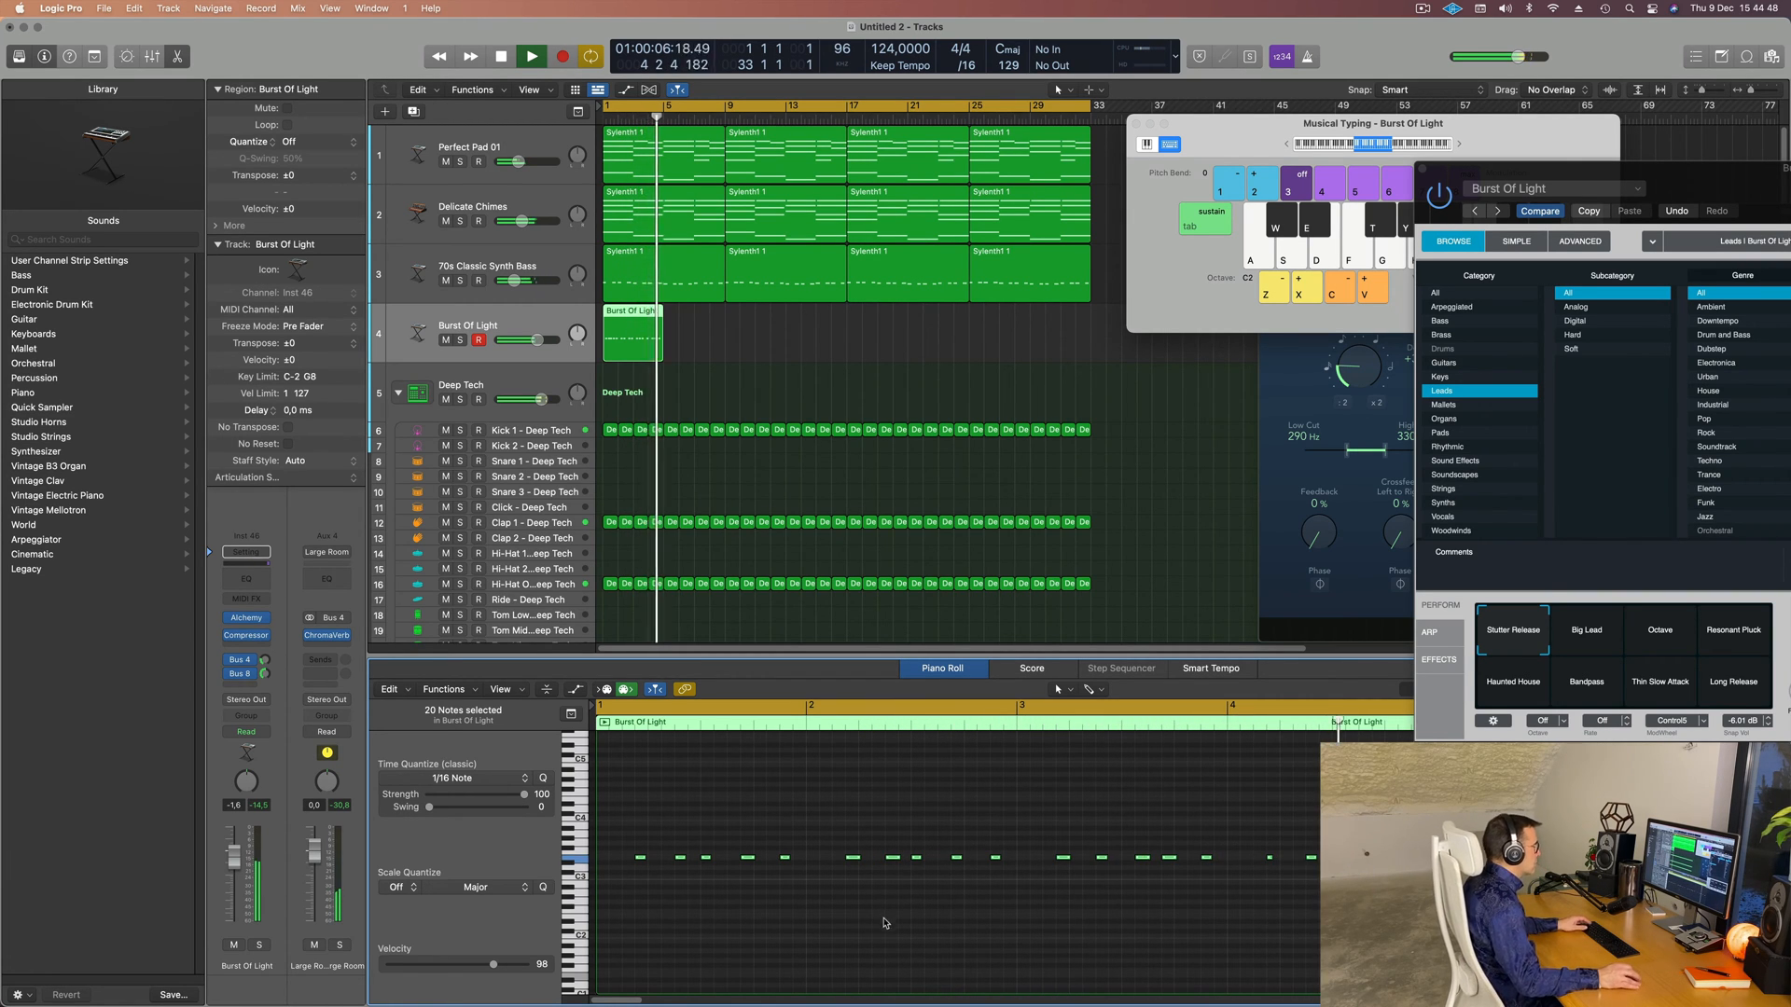
key("space")
- Split the Burst Of Light region at bar 3 and delete its second half
left_click(720, 329)
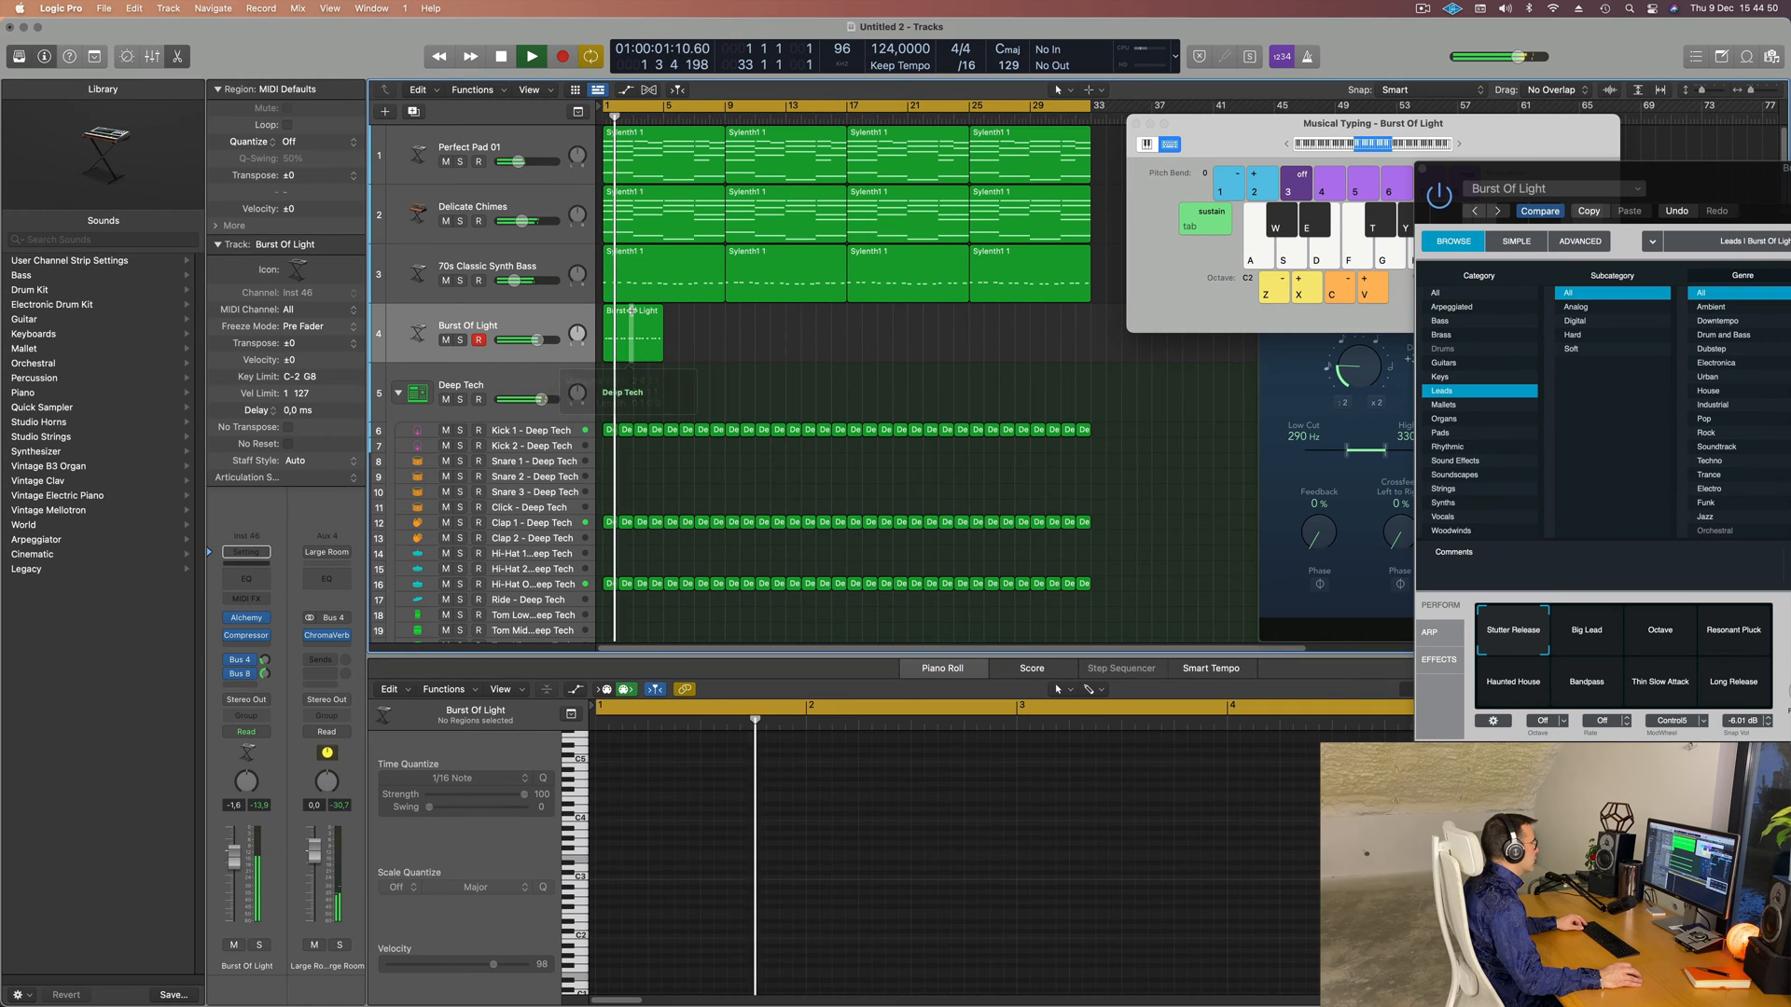
double_click(632, 311, "super")
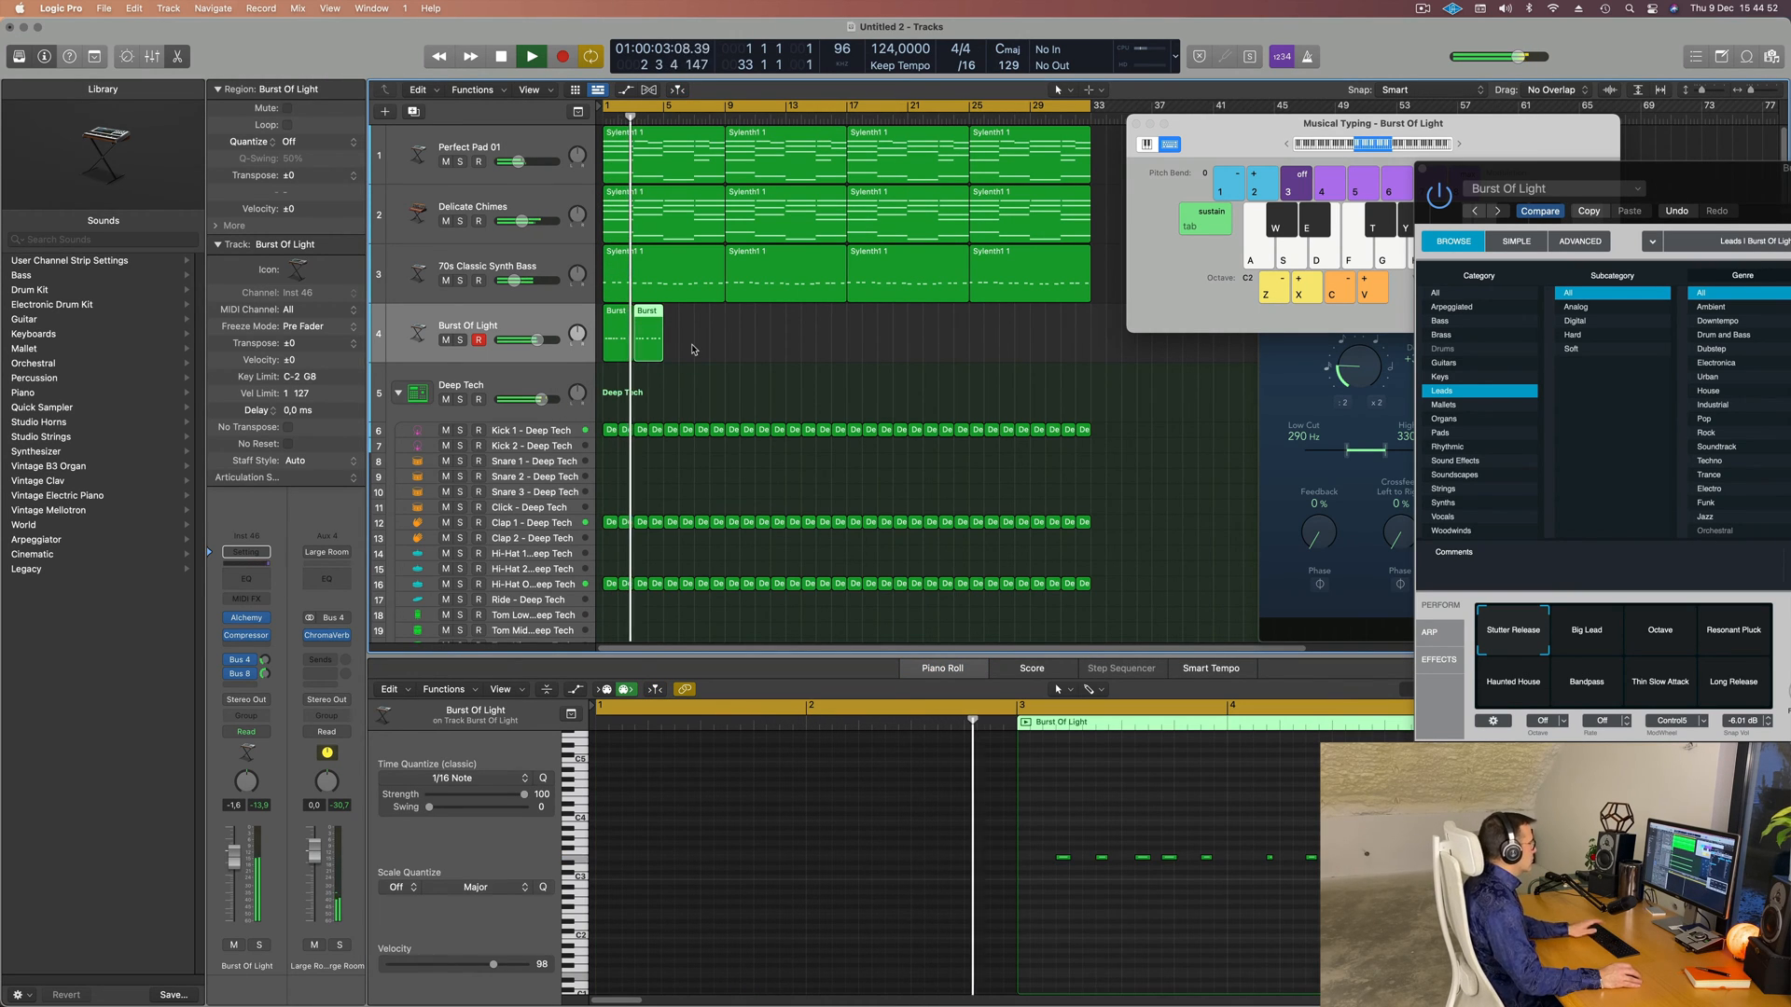
key("Delete")
key("space")
key("space")
- Repeat the two-bar Burst Of Light region back to back along its track, moving the Alchemy window clear of the arrangement
left_click(632, 327)
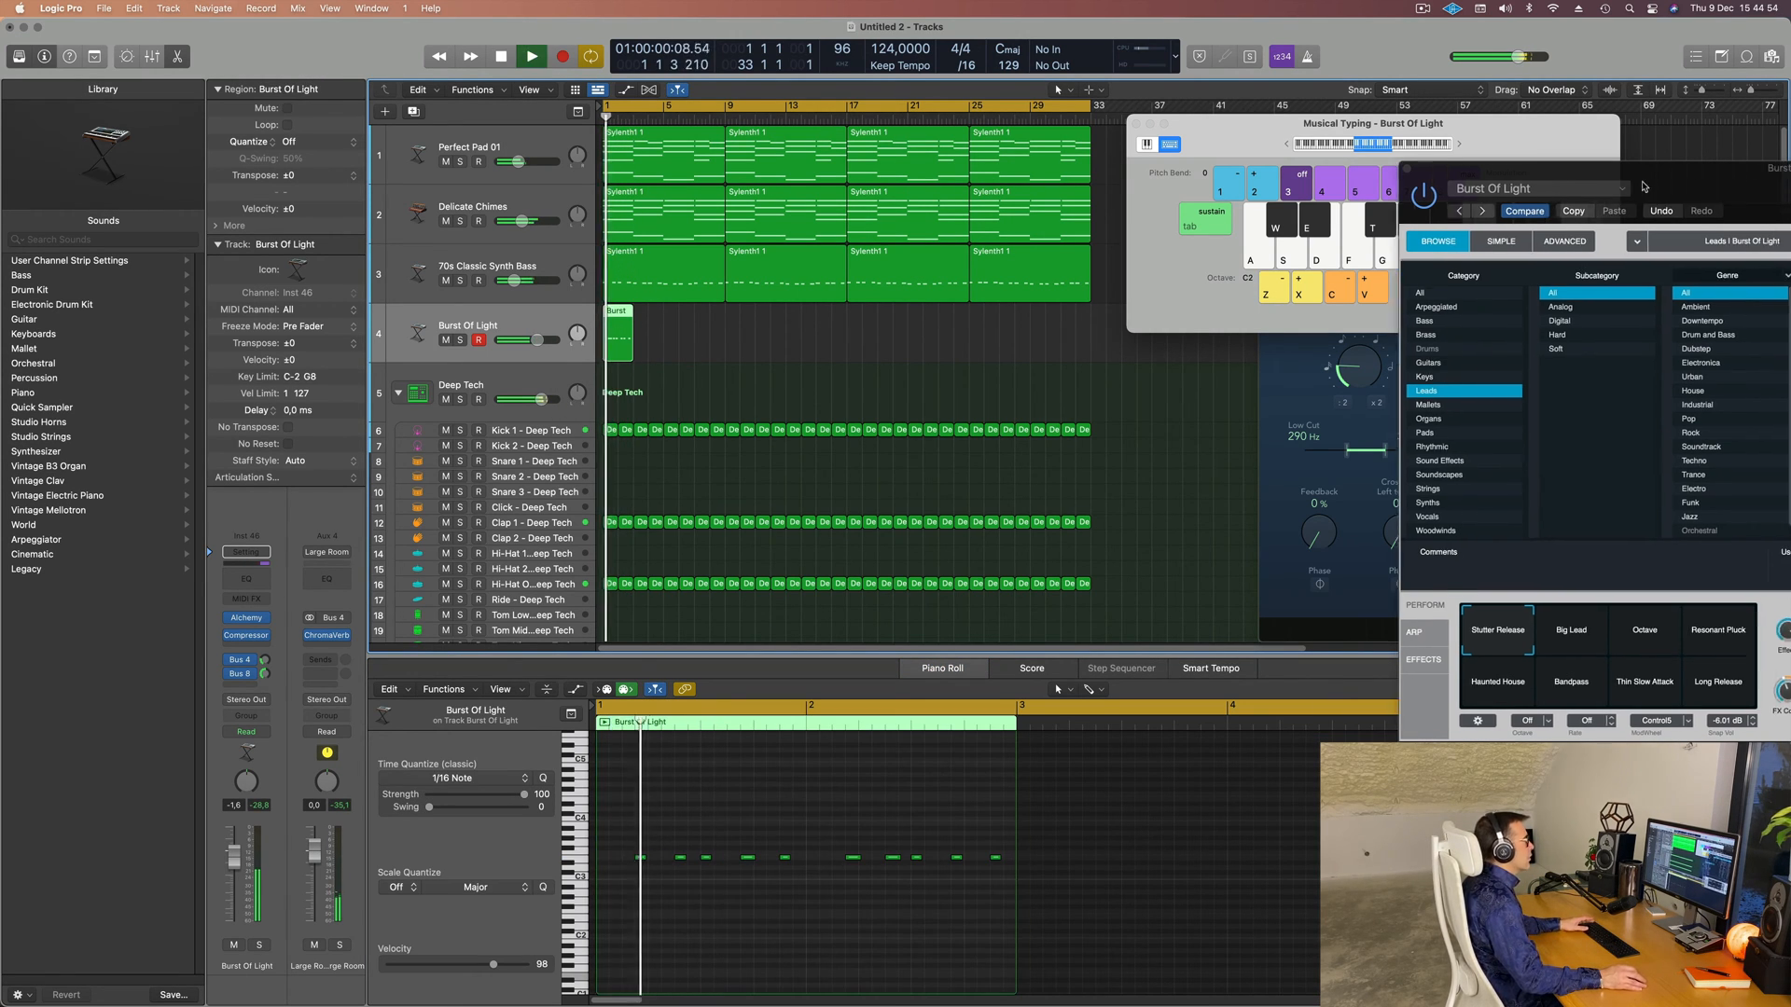
left_click_drag(1710, 178, 1222, 171)
key("space")
key("space")
left_click_drag(682, 336, 554, 361)
key("super+r")
key("super+r")
key("super+r")
key("super+r")
key("super+r")
key("super+r")
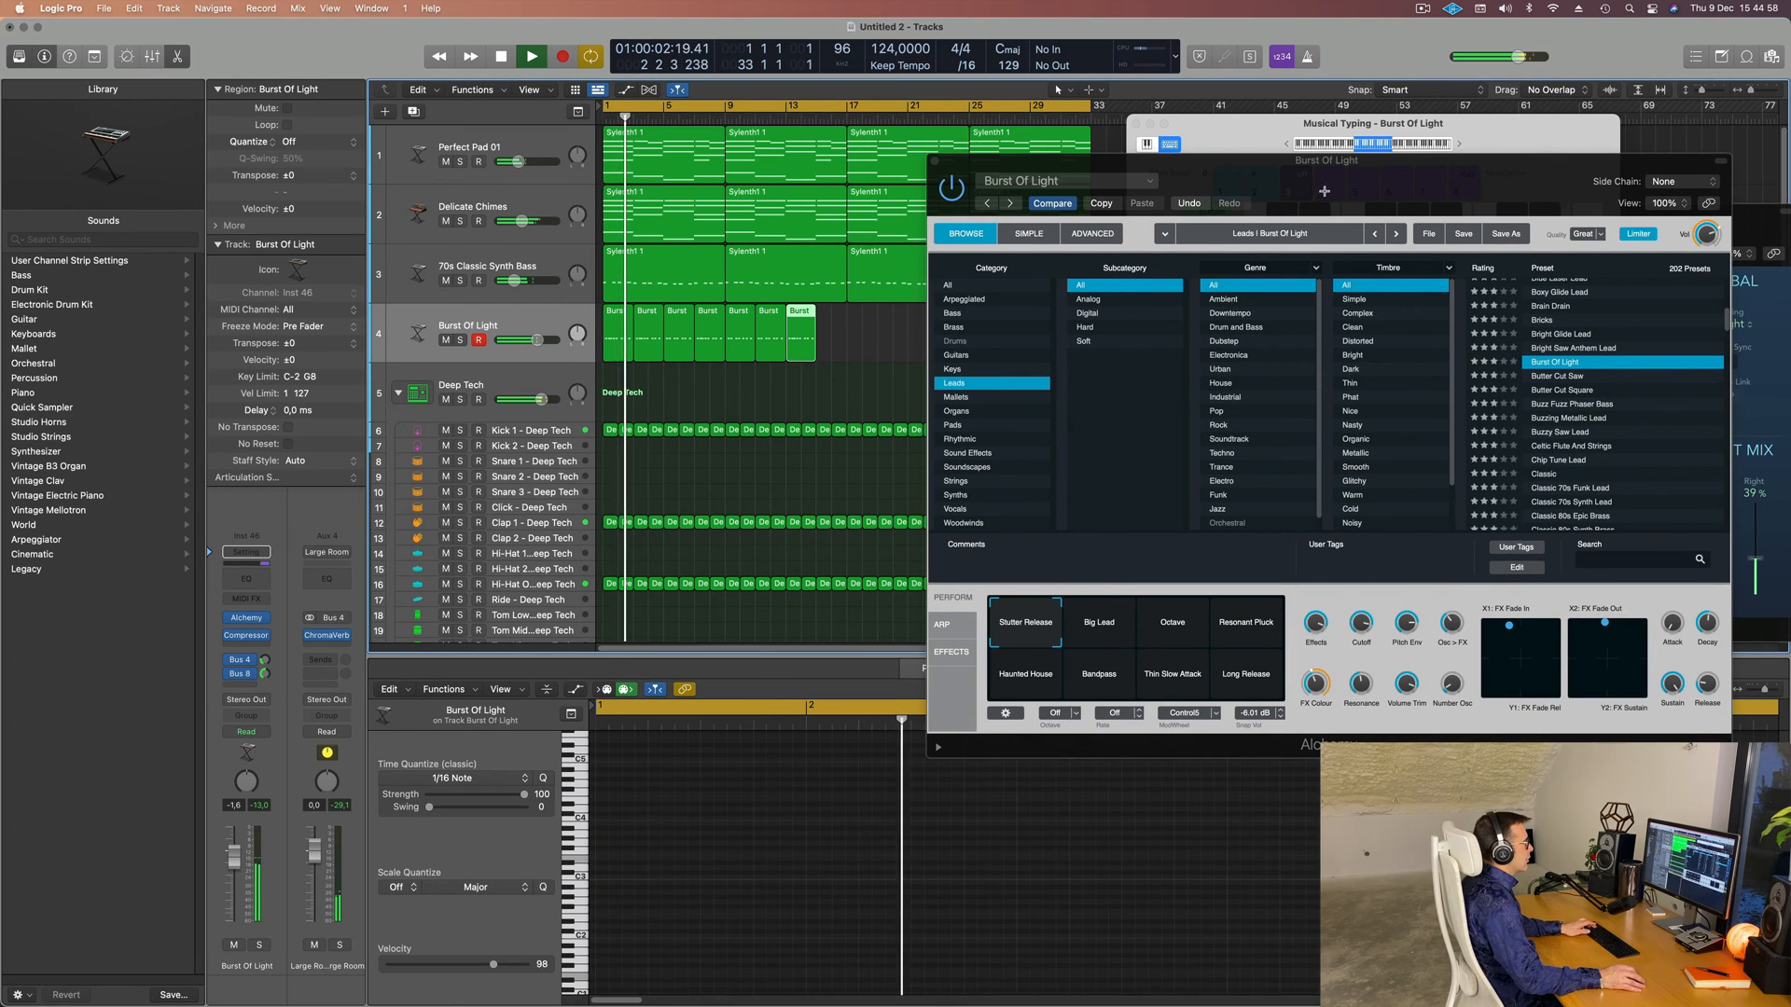
left_click_drag(1314, 177, 1307, 422)
key("super+r")
key("super+r")
key("super+r")
key("super+r")
key("super+r")
key("super+r")
key("super+r")
key("super+r")
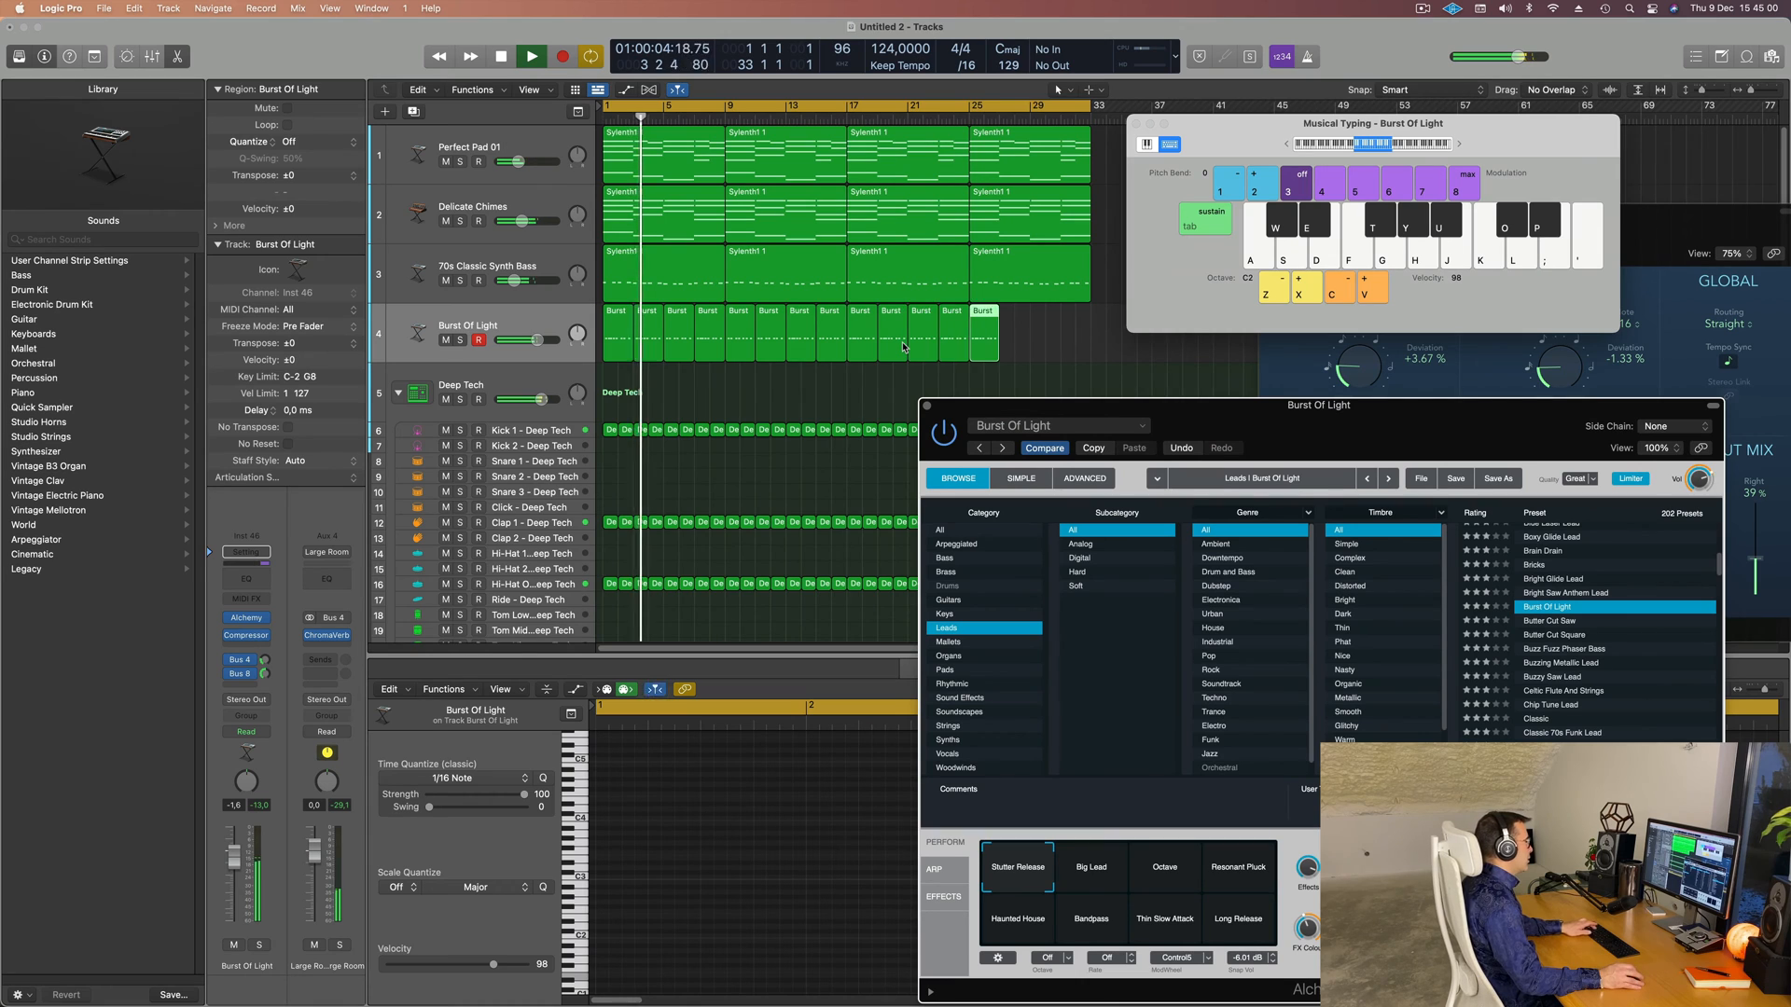
- Copy the Burst Of Light preset's settings in Alchemy while playing the arrangement from the start
left_click_drag(1251, 420, 952, 231)
key("space")
key("space")
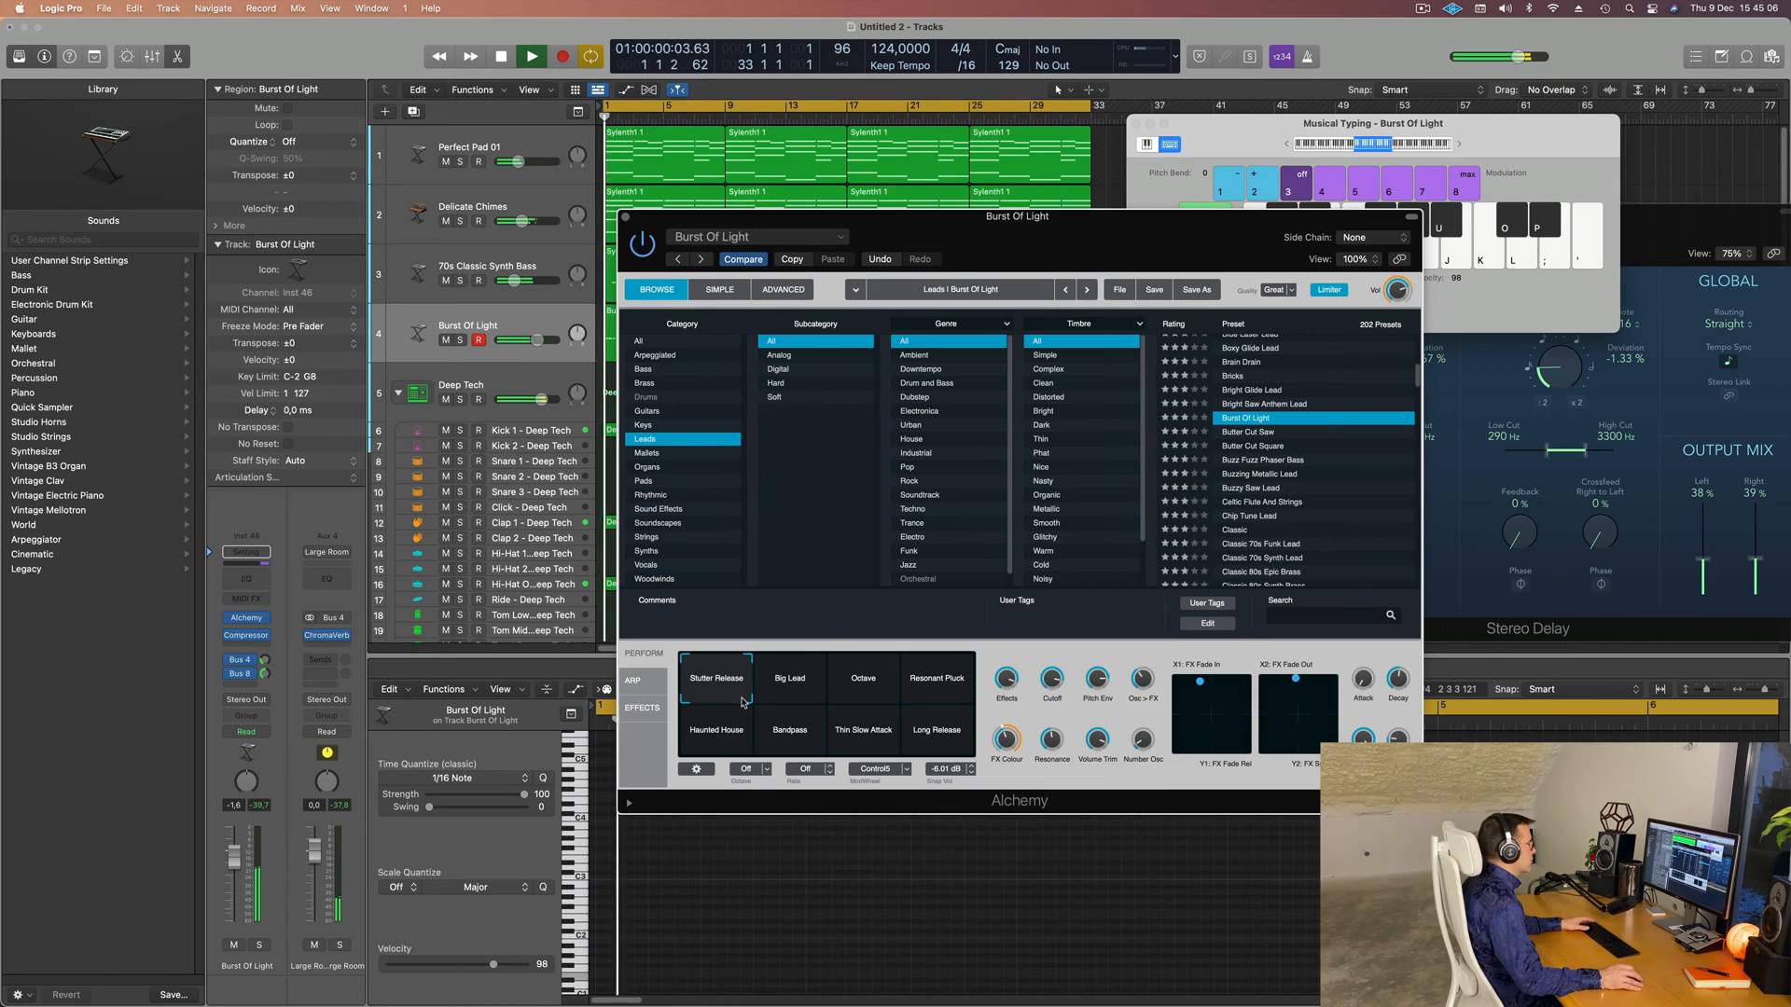
left_click(788, 261)
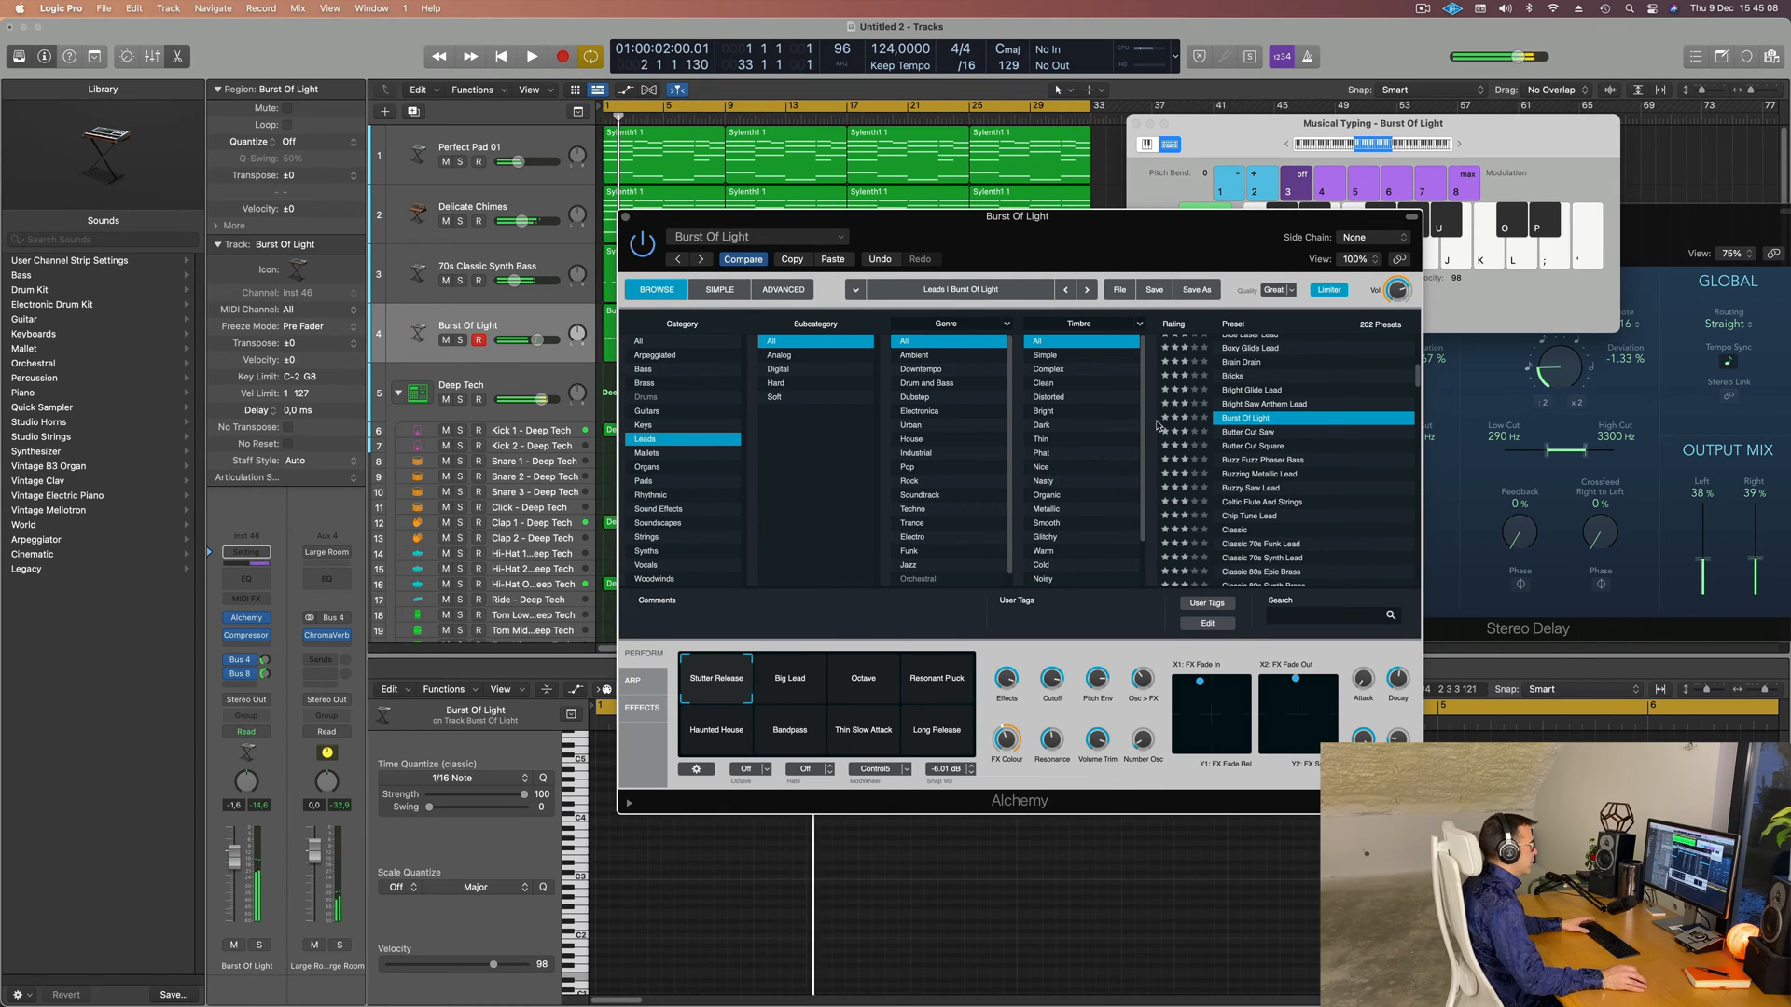
key("space")
- Audition the Buzz Fuzz Phaser Bass, Buzzy Saw Lead and Celtic Flute And Strings presets on the lead track
left_click(1263, 462)
left_click_drag(1121, 222, 1231, 235)
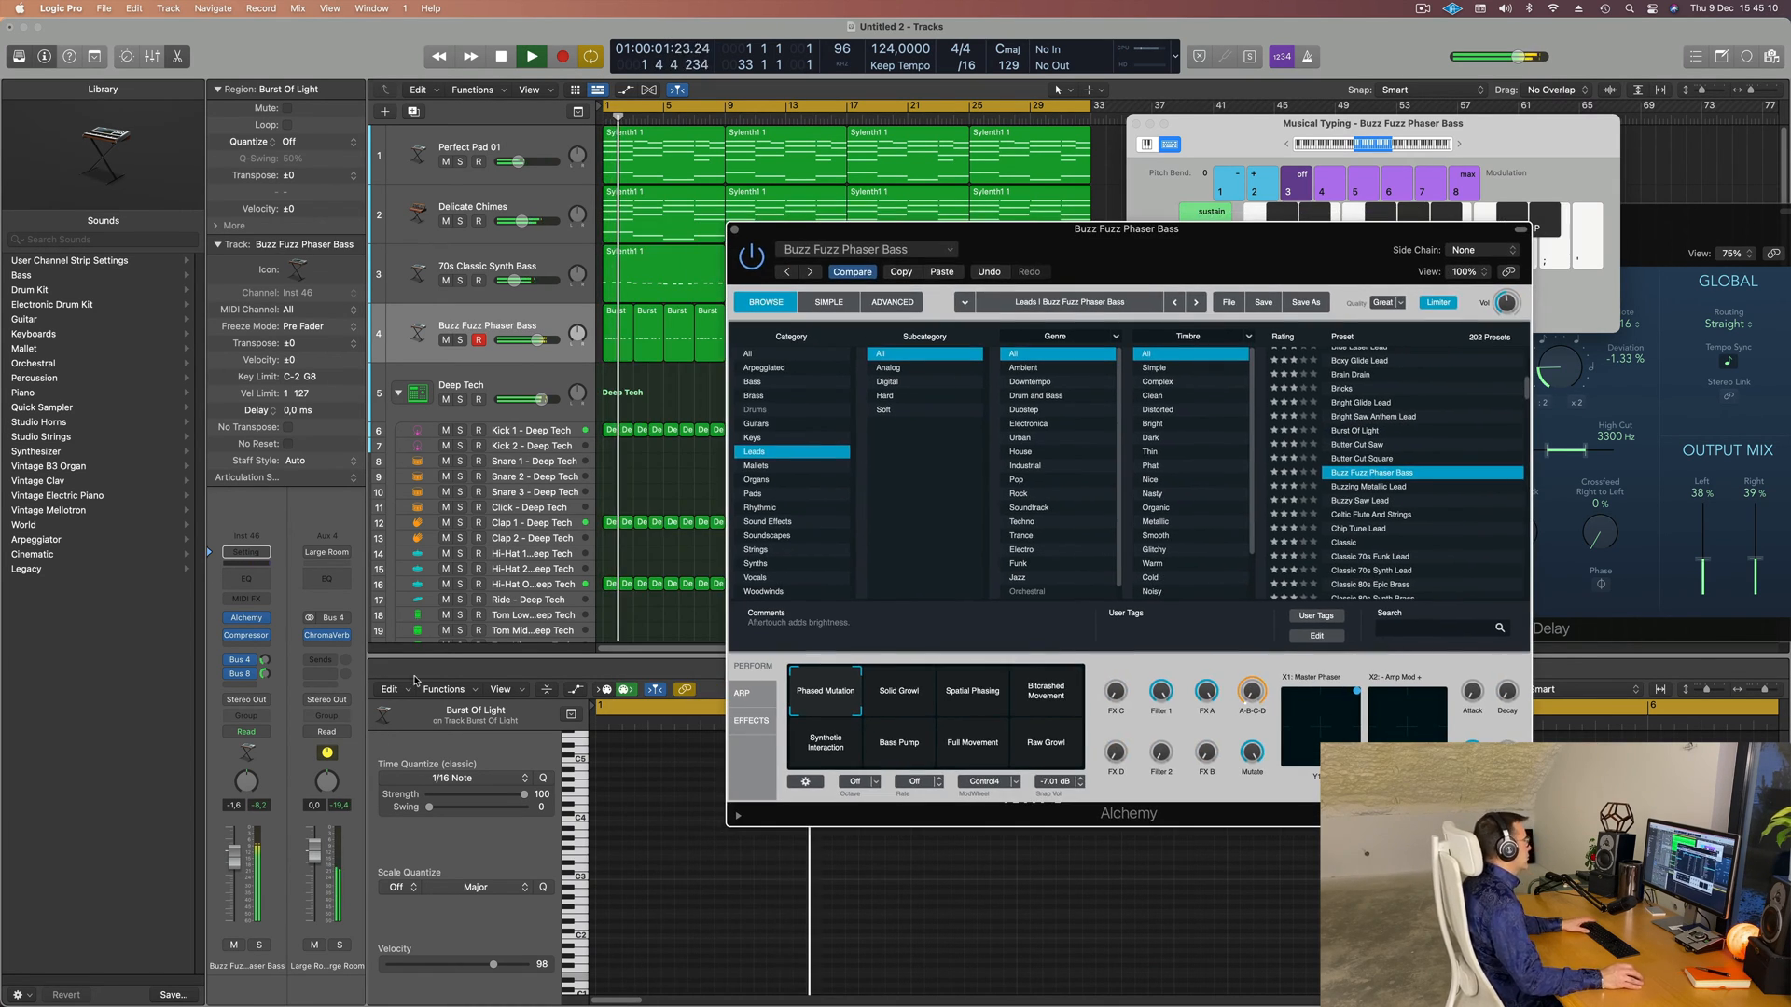
key("space")
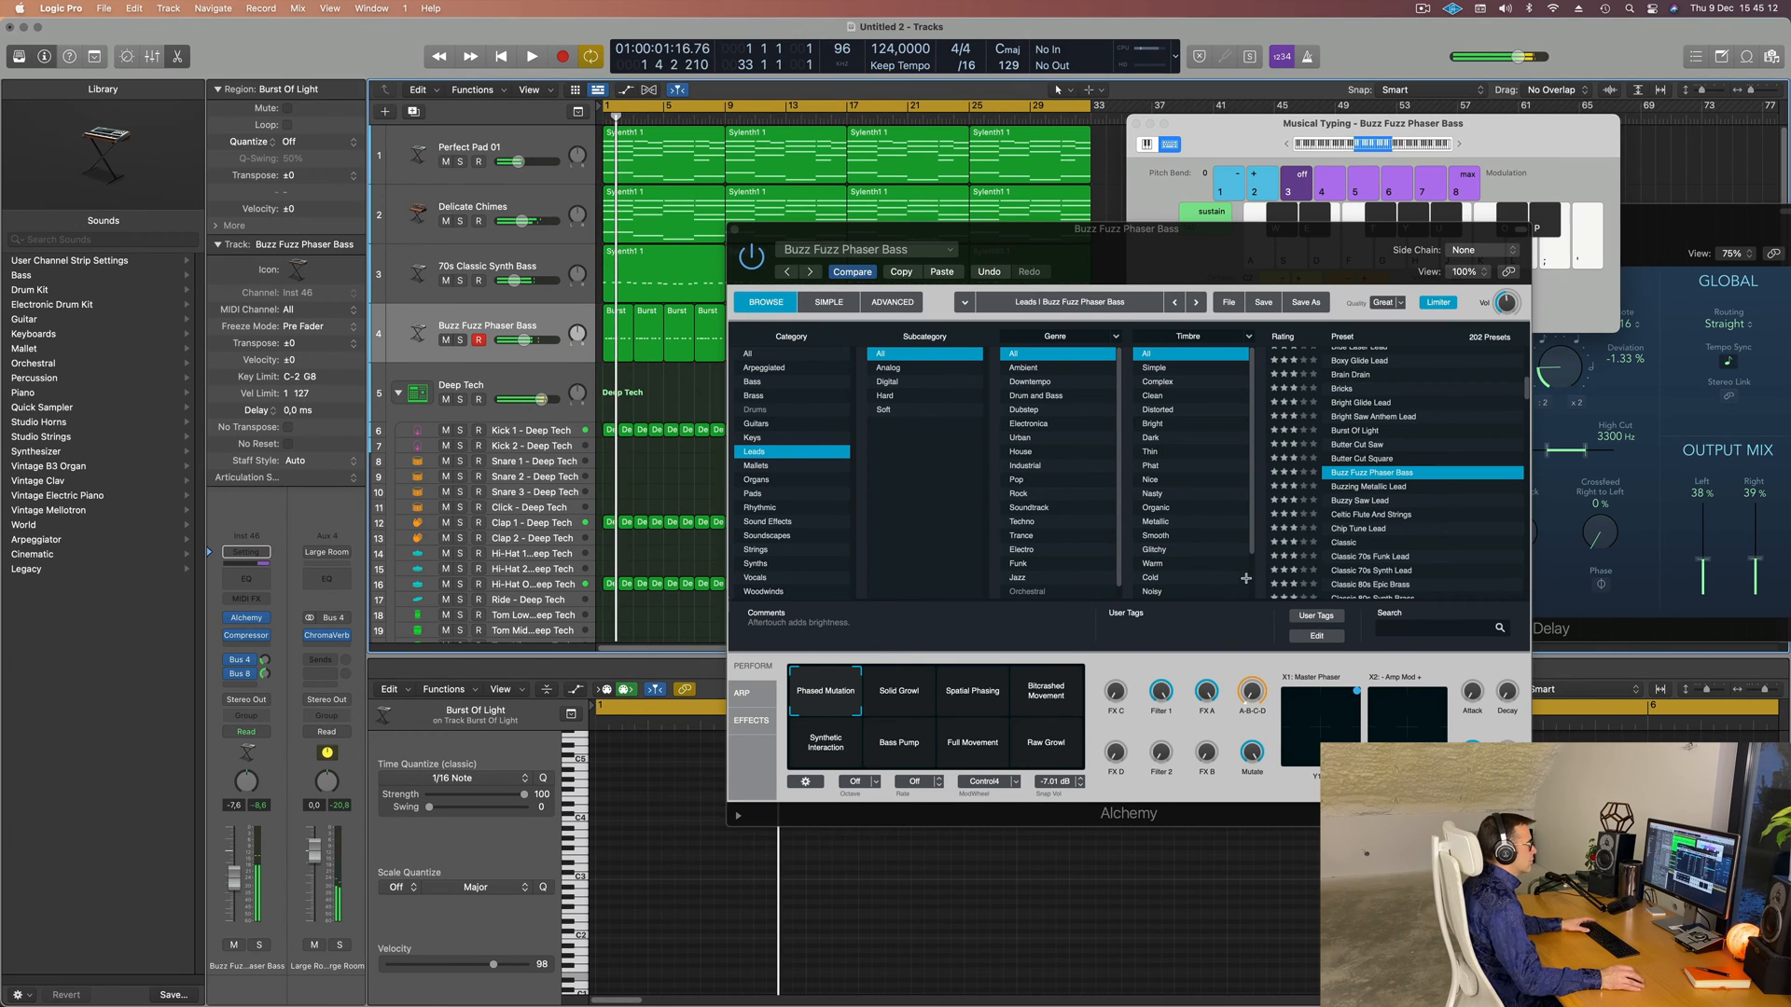
key("space")
left_click(1381, 501)
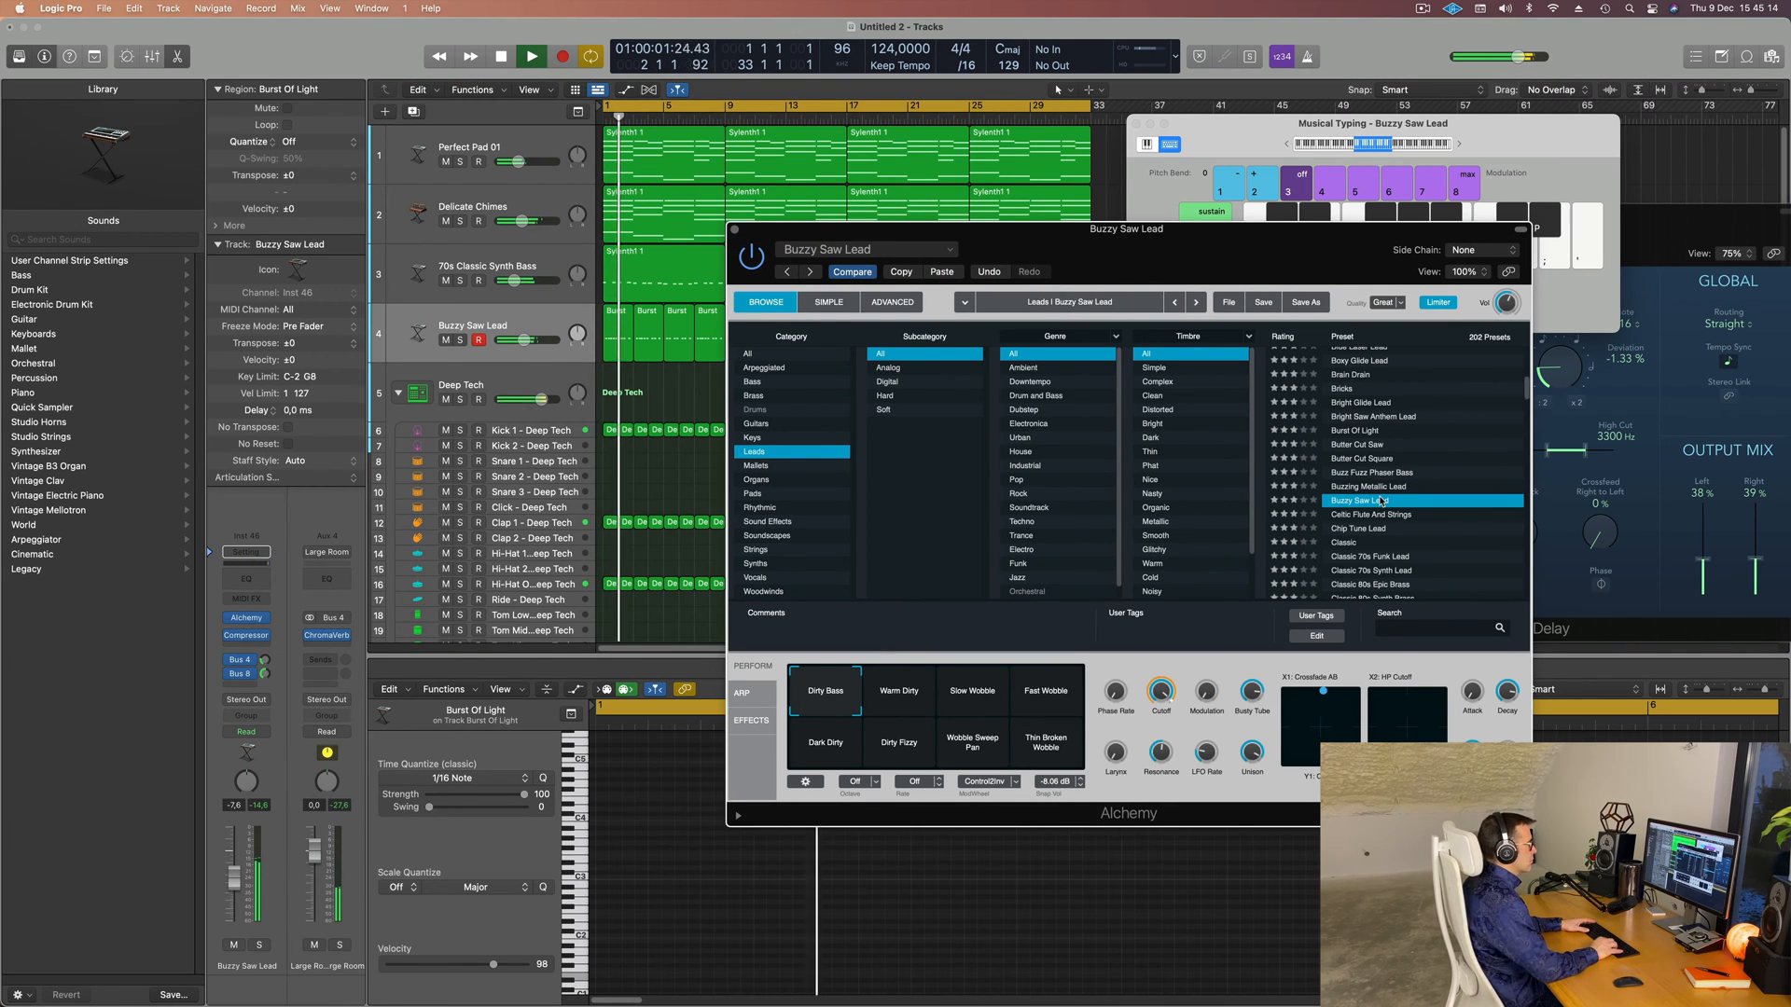
key("Down")
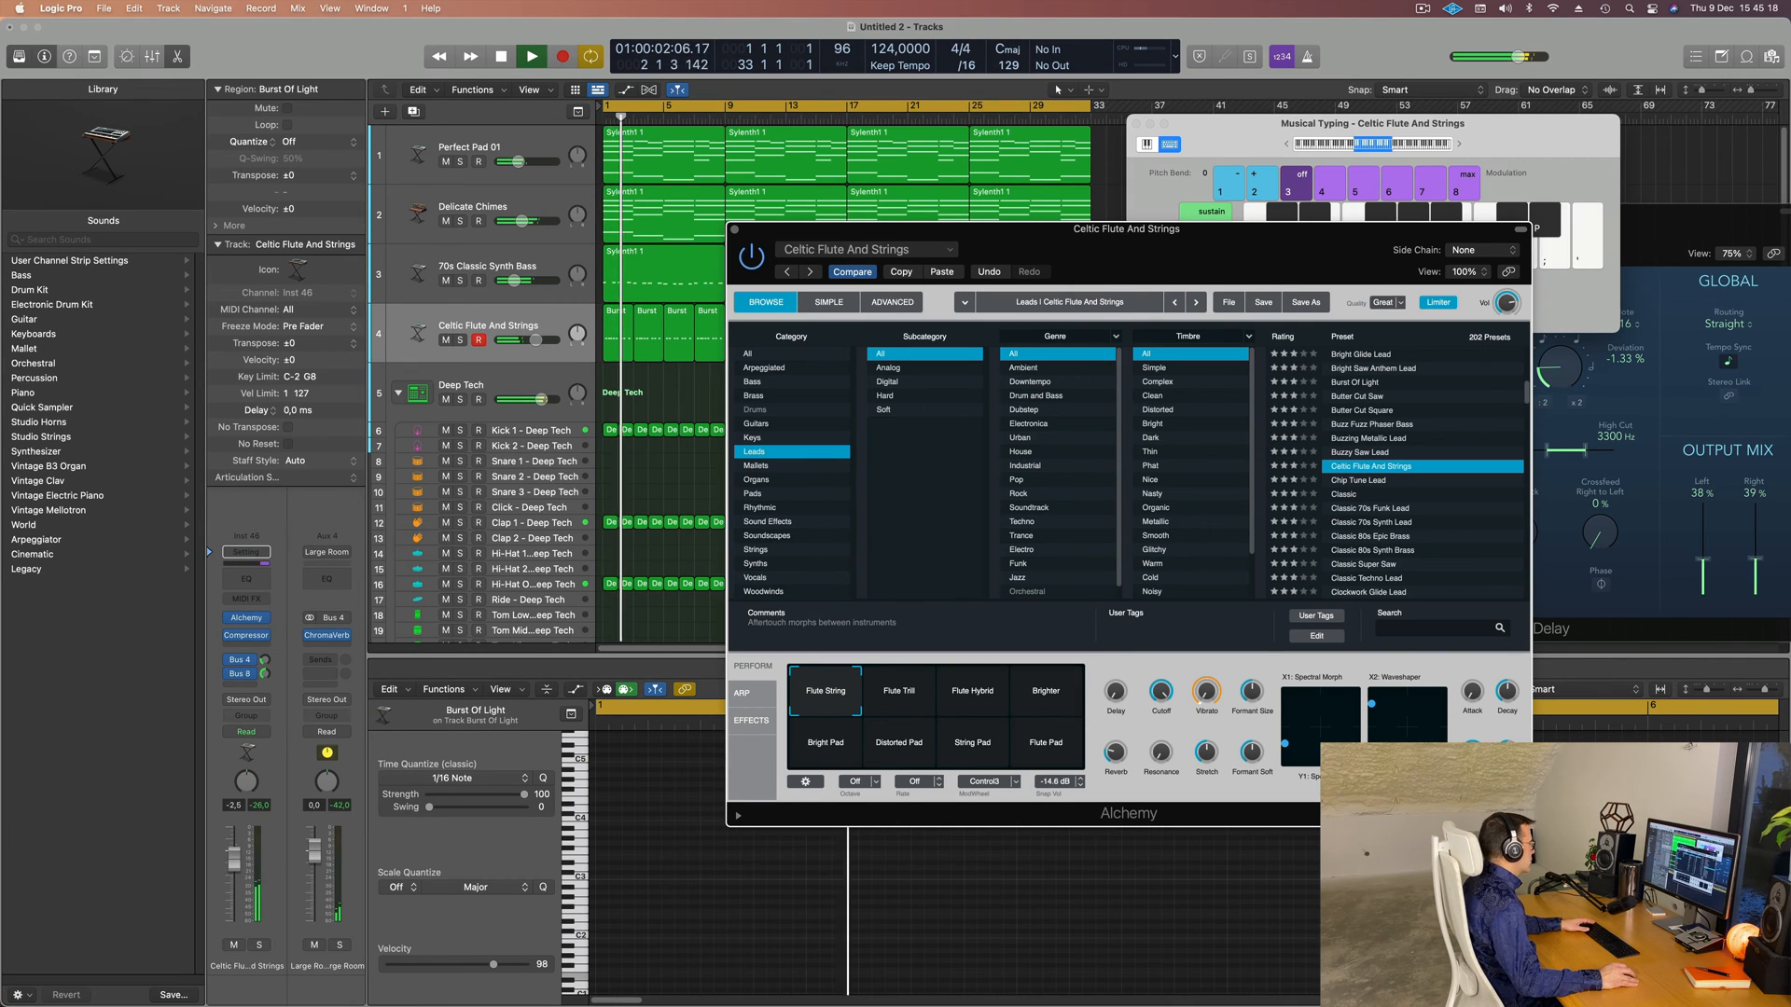
- Audition the Chip Tune Lead, Classic 80s Epic Brass and Classic Super Saw presets, lowering the track volume for the last one
left_click(1371, 481)
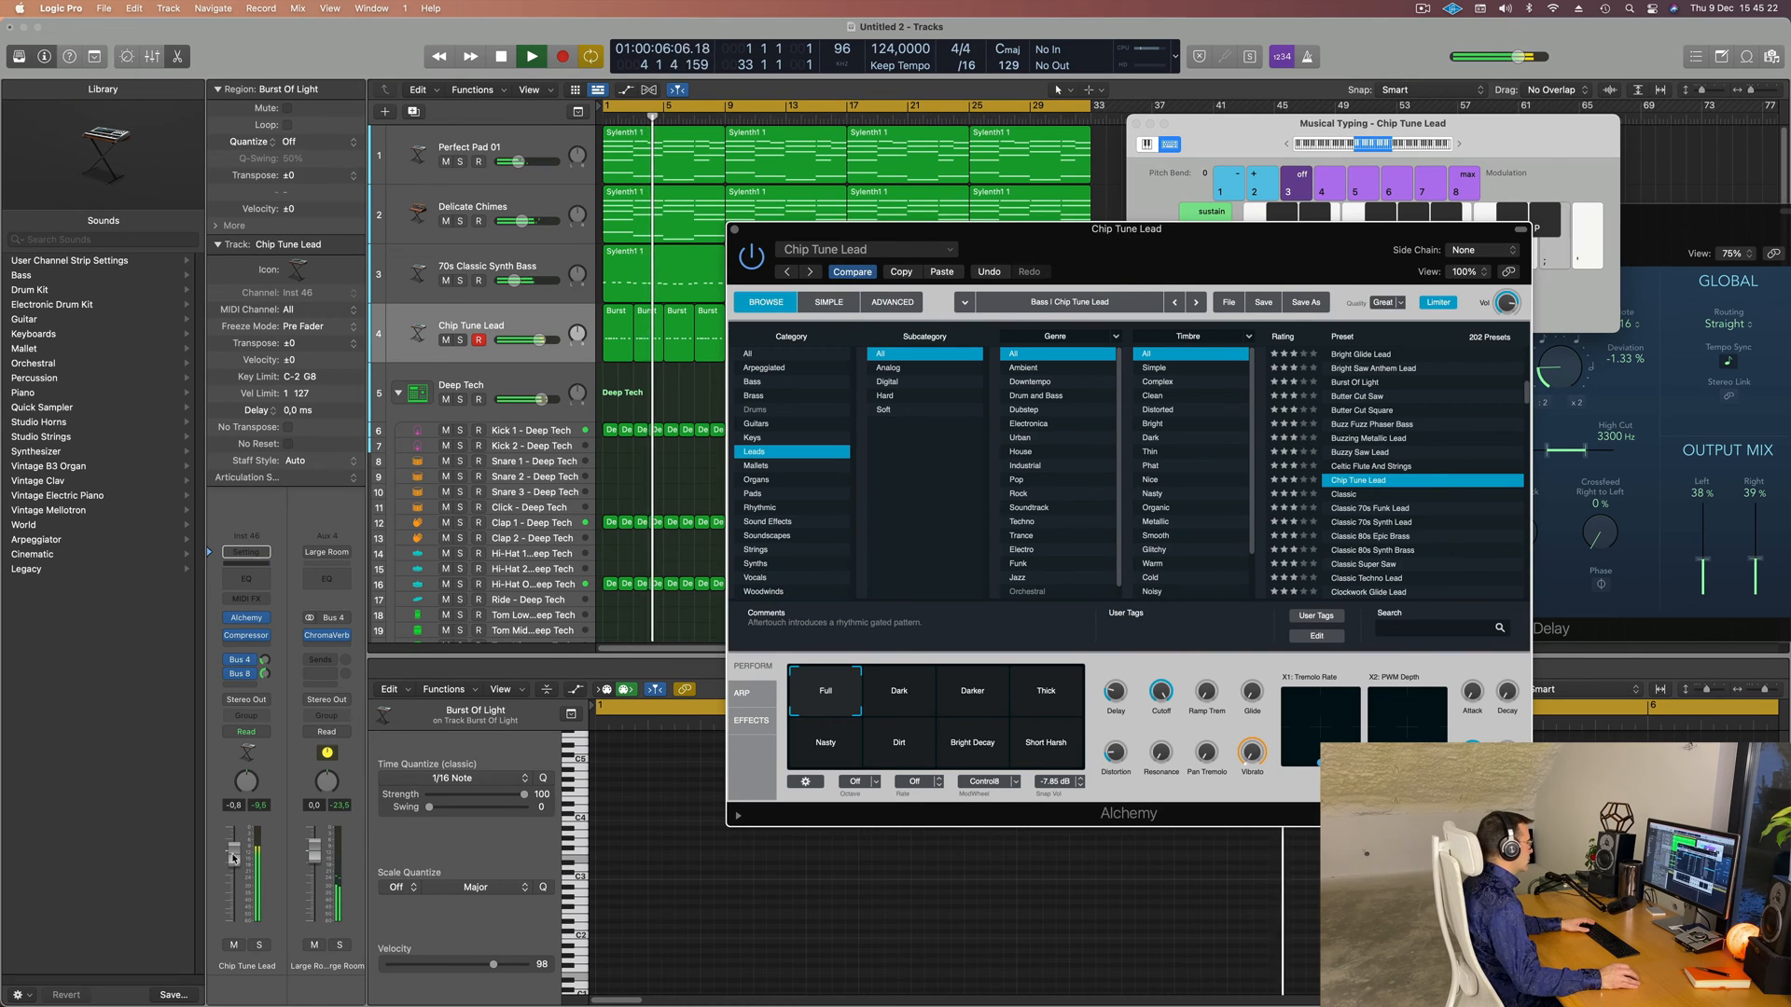
left_click(1385, 536)
scroll(1382, 527, "down", 1)
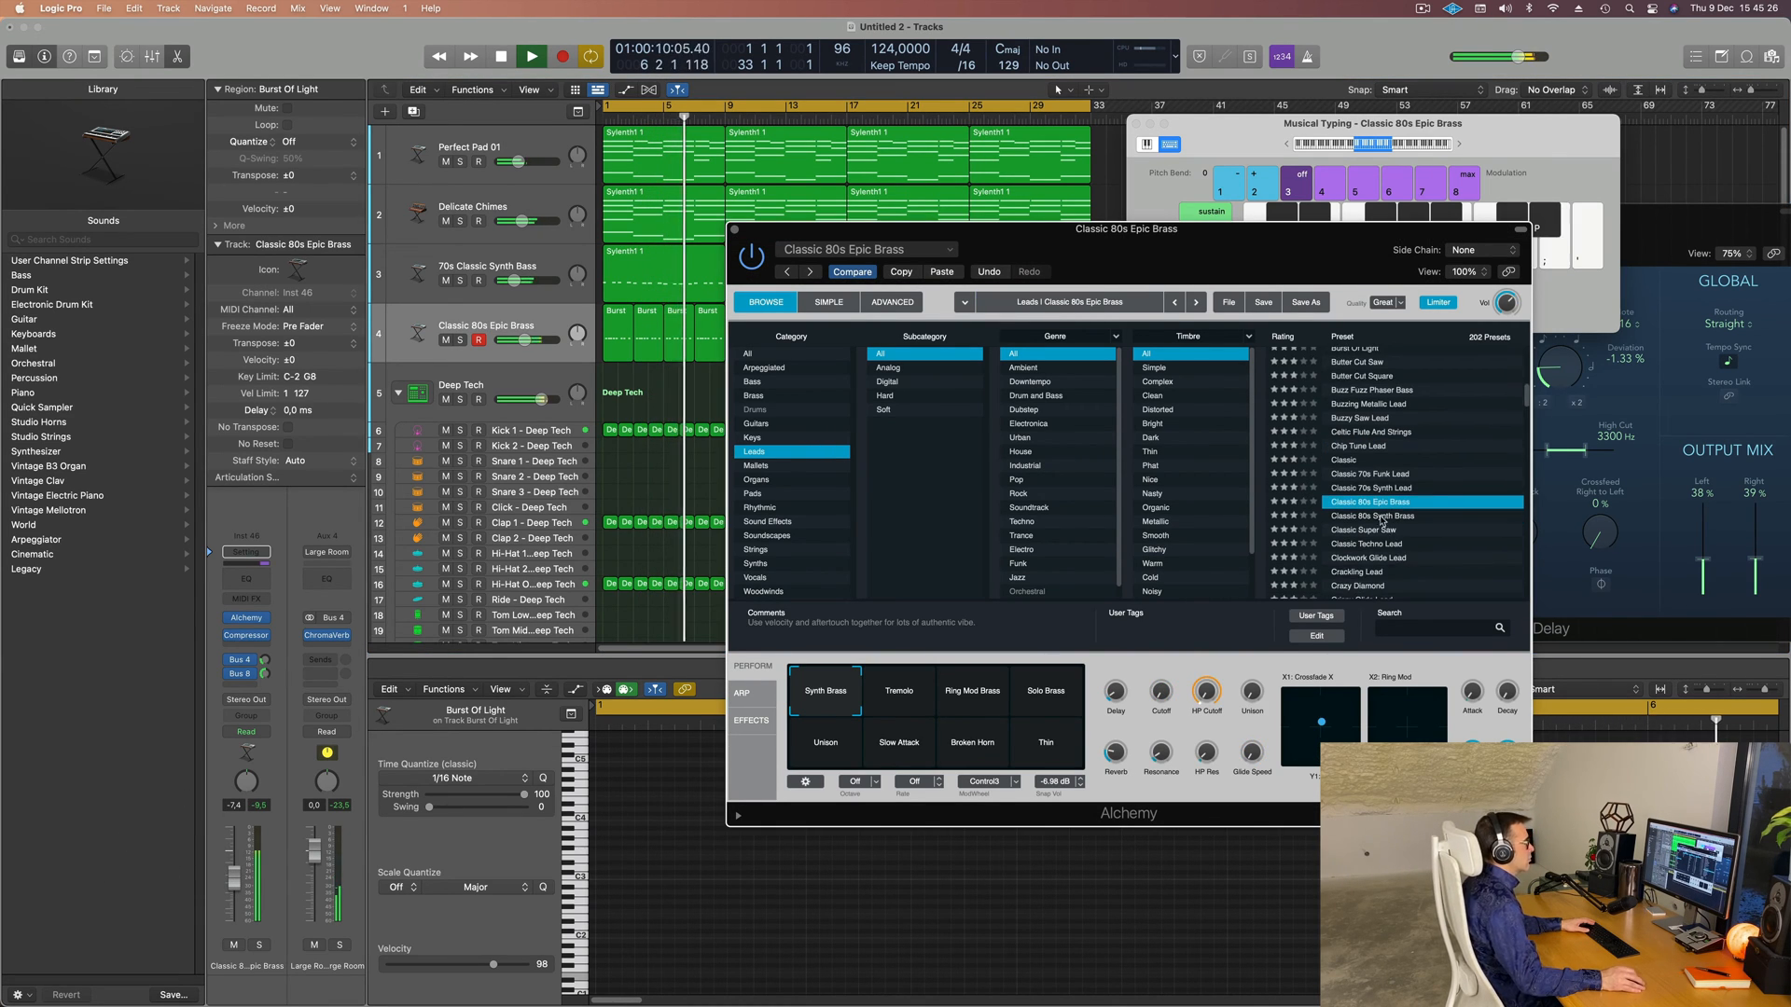
left_click(1382, 529)
scroll(1418, 515, "down", 2)
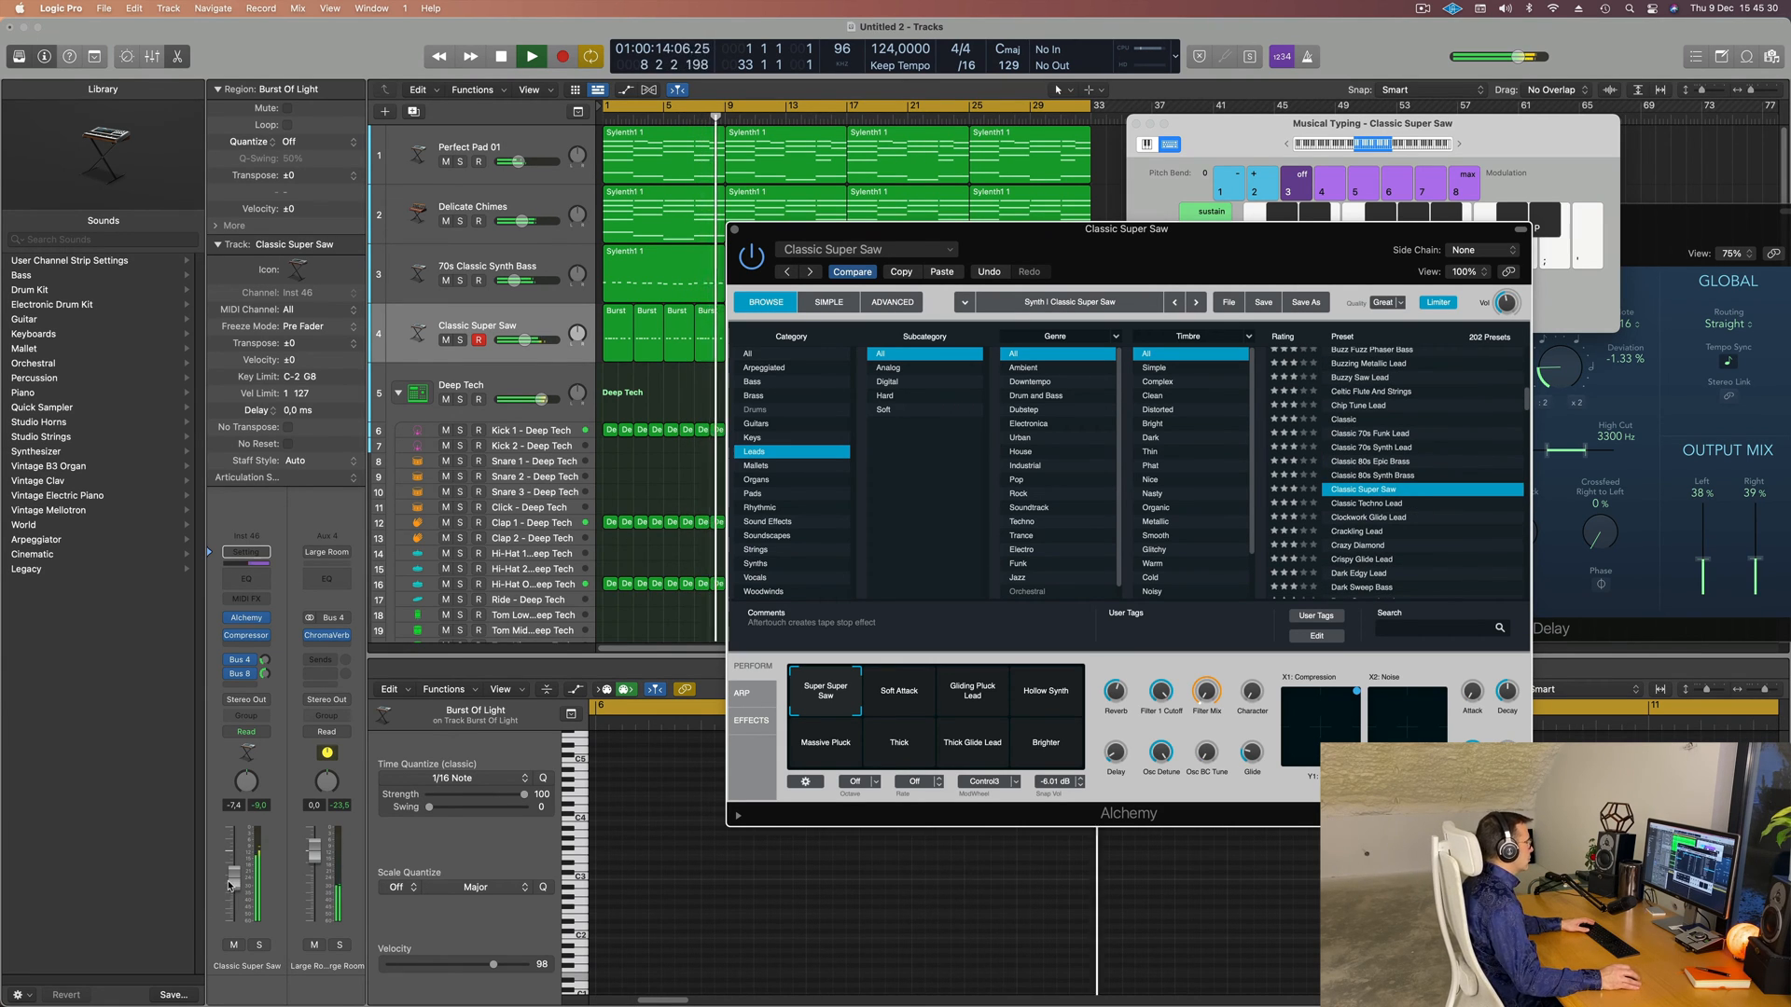
left_click_drag(229, 884, 230, 894)
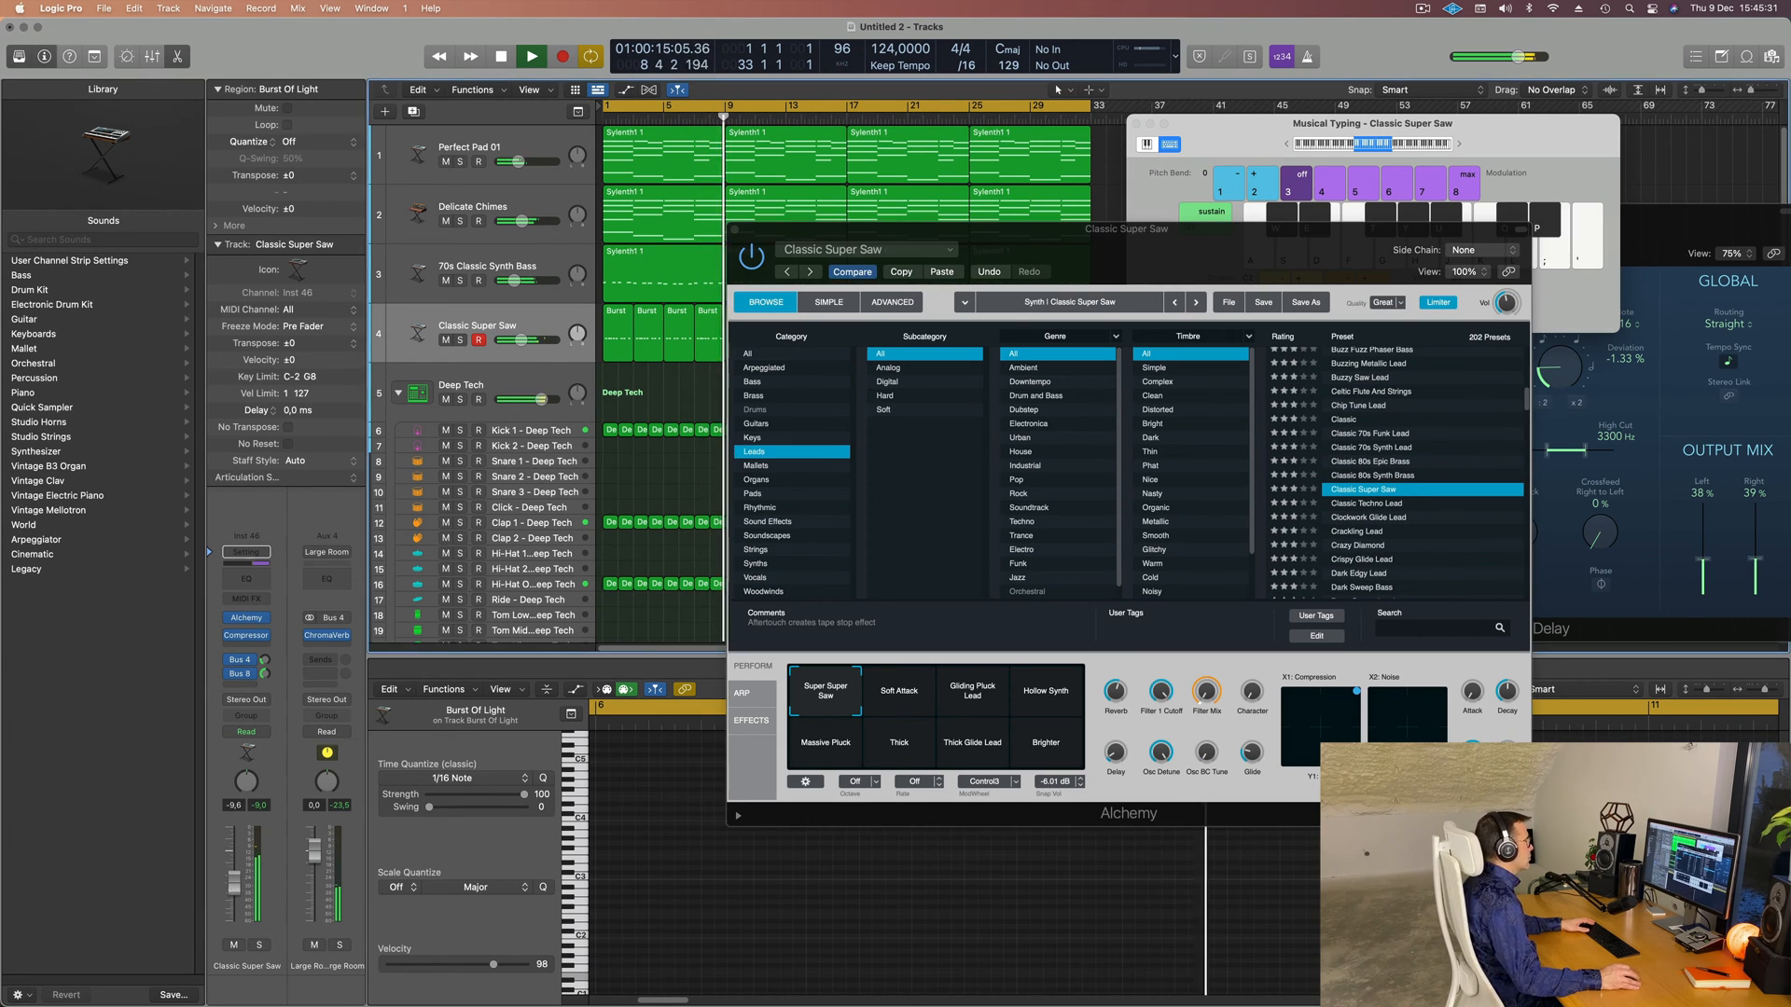
- Audition the Clockwork Glide Lead, Dark Edgy Lead and Digiwave Lead presets against the arrangement
left_click(1351, 517)
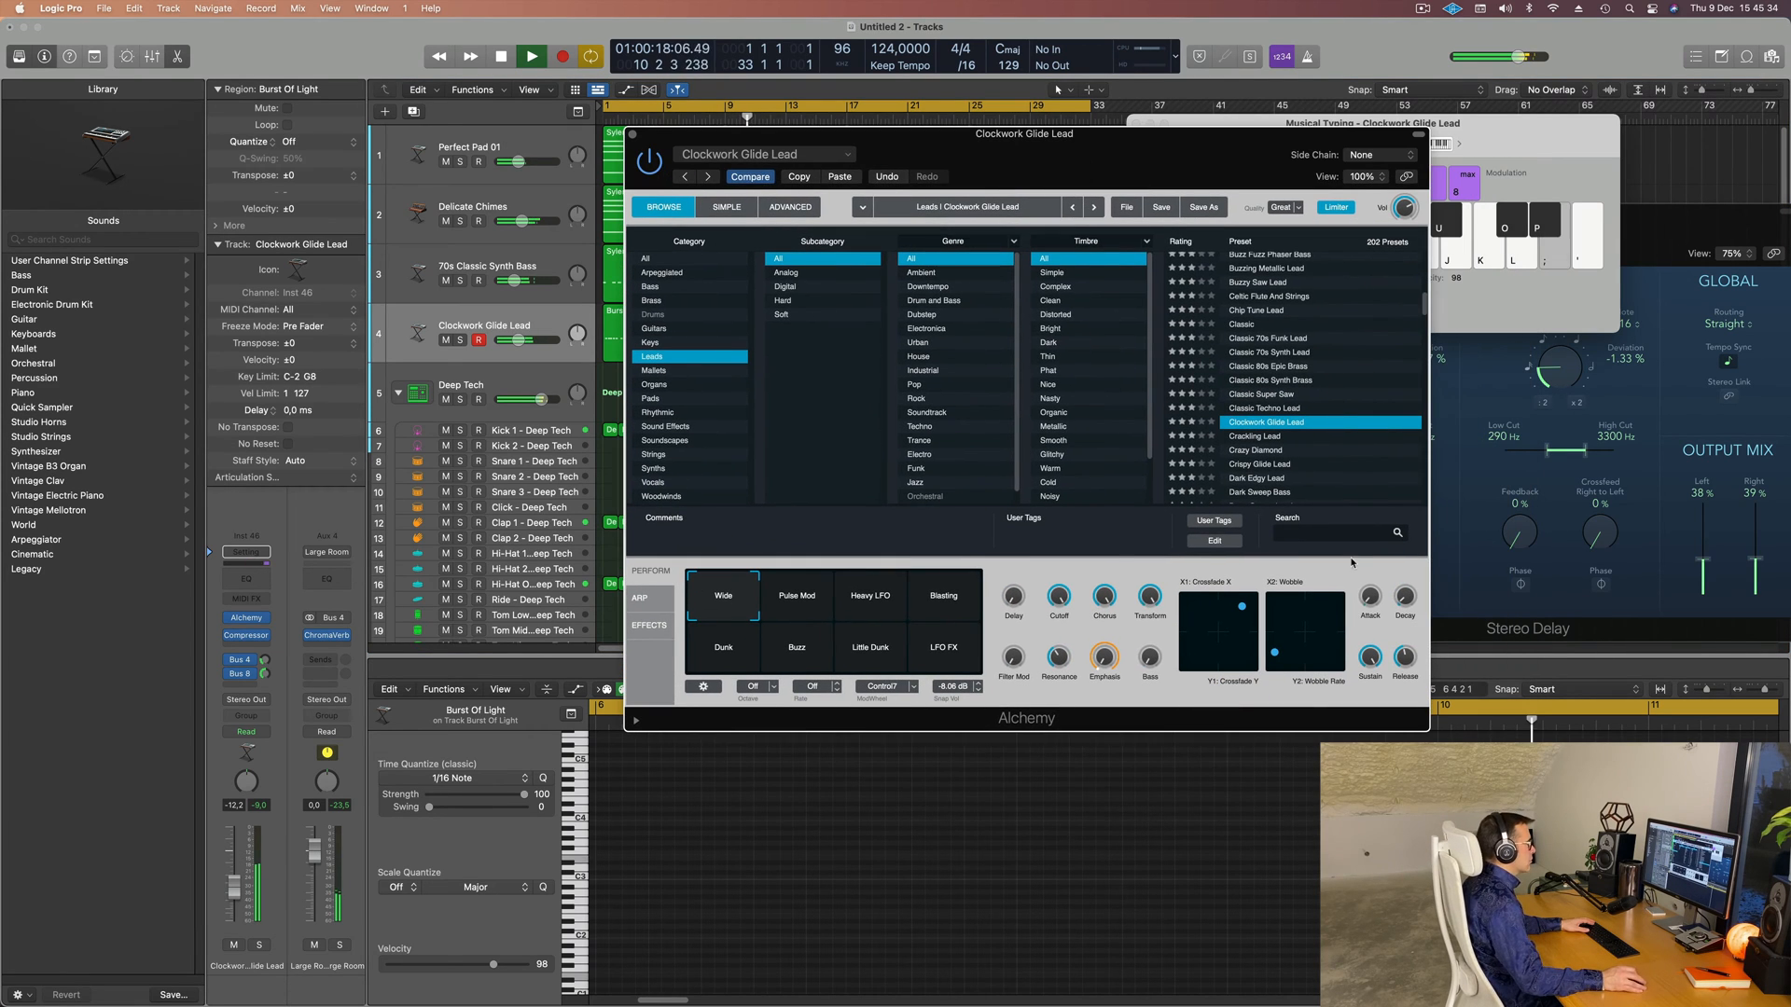
left_click(1264, 480)
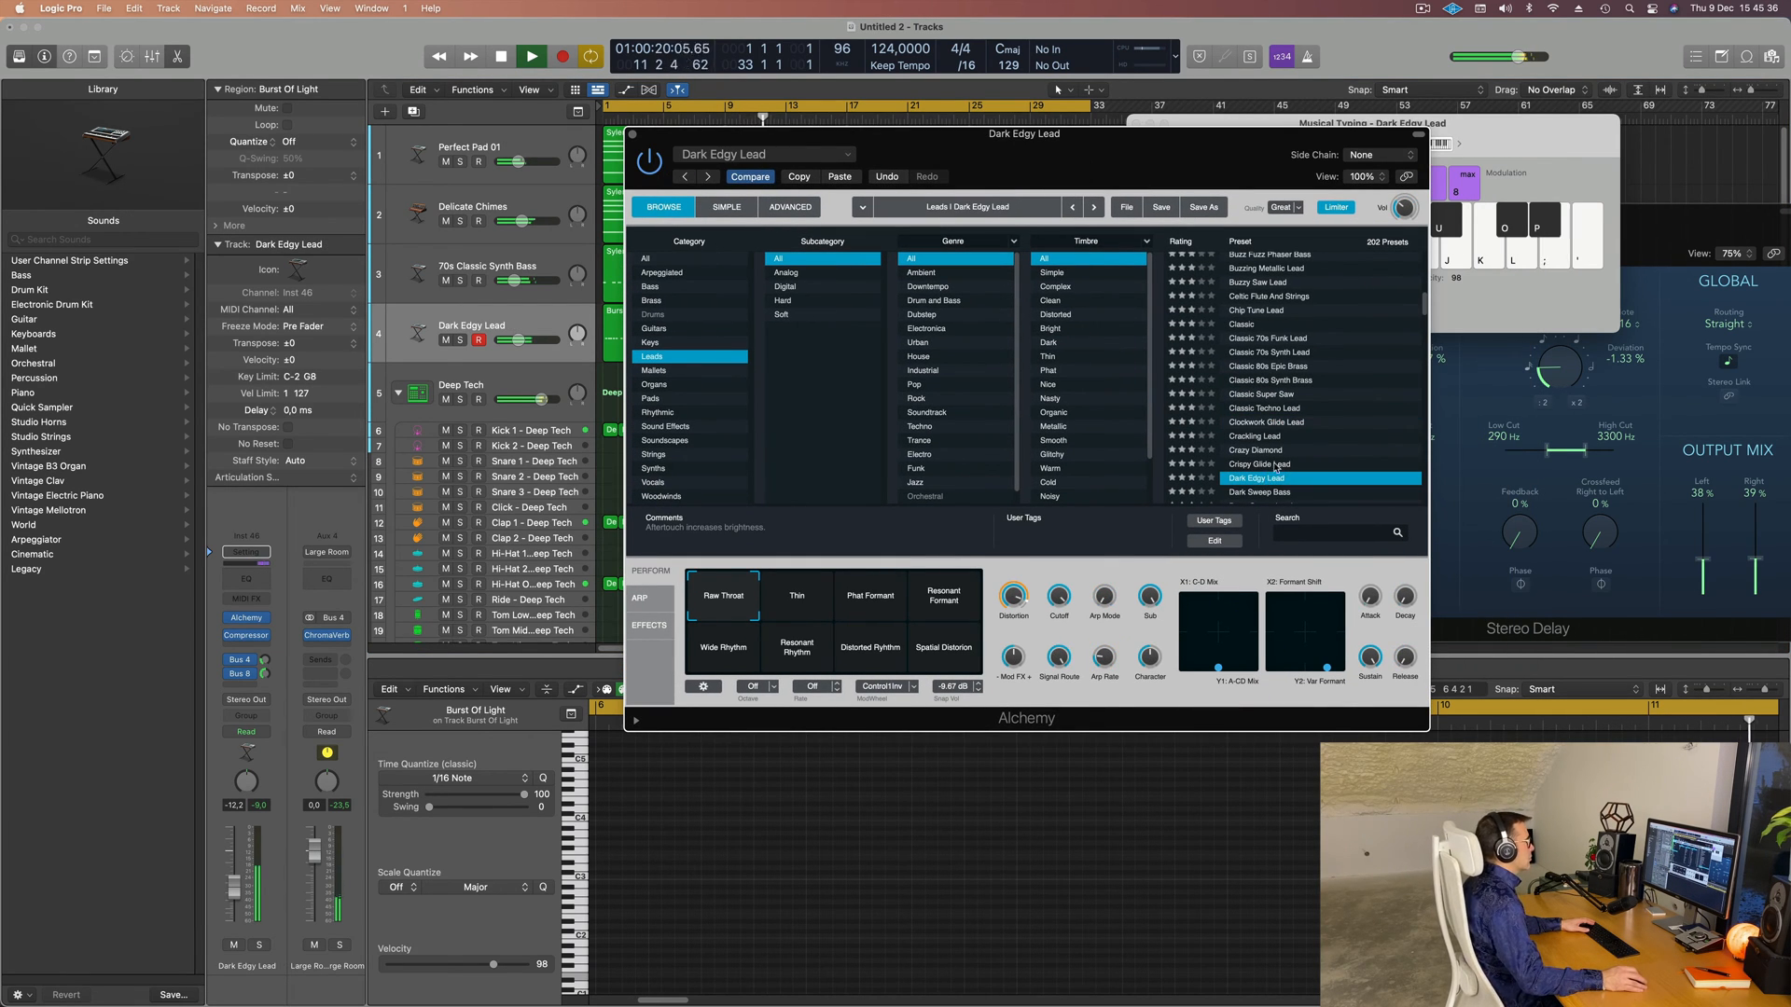
left_click(1305, 478)
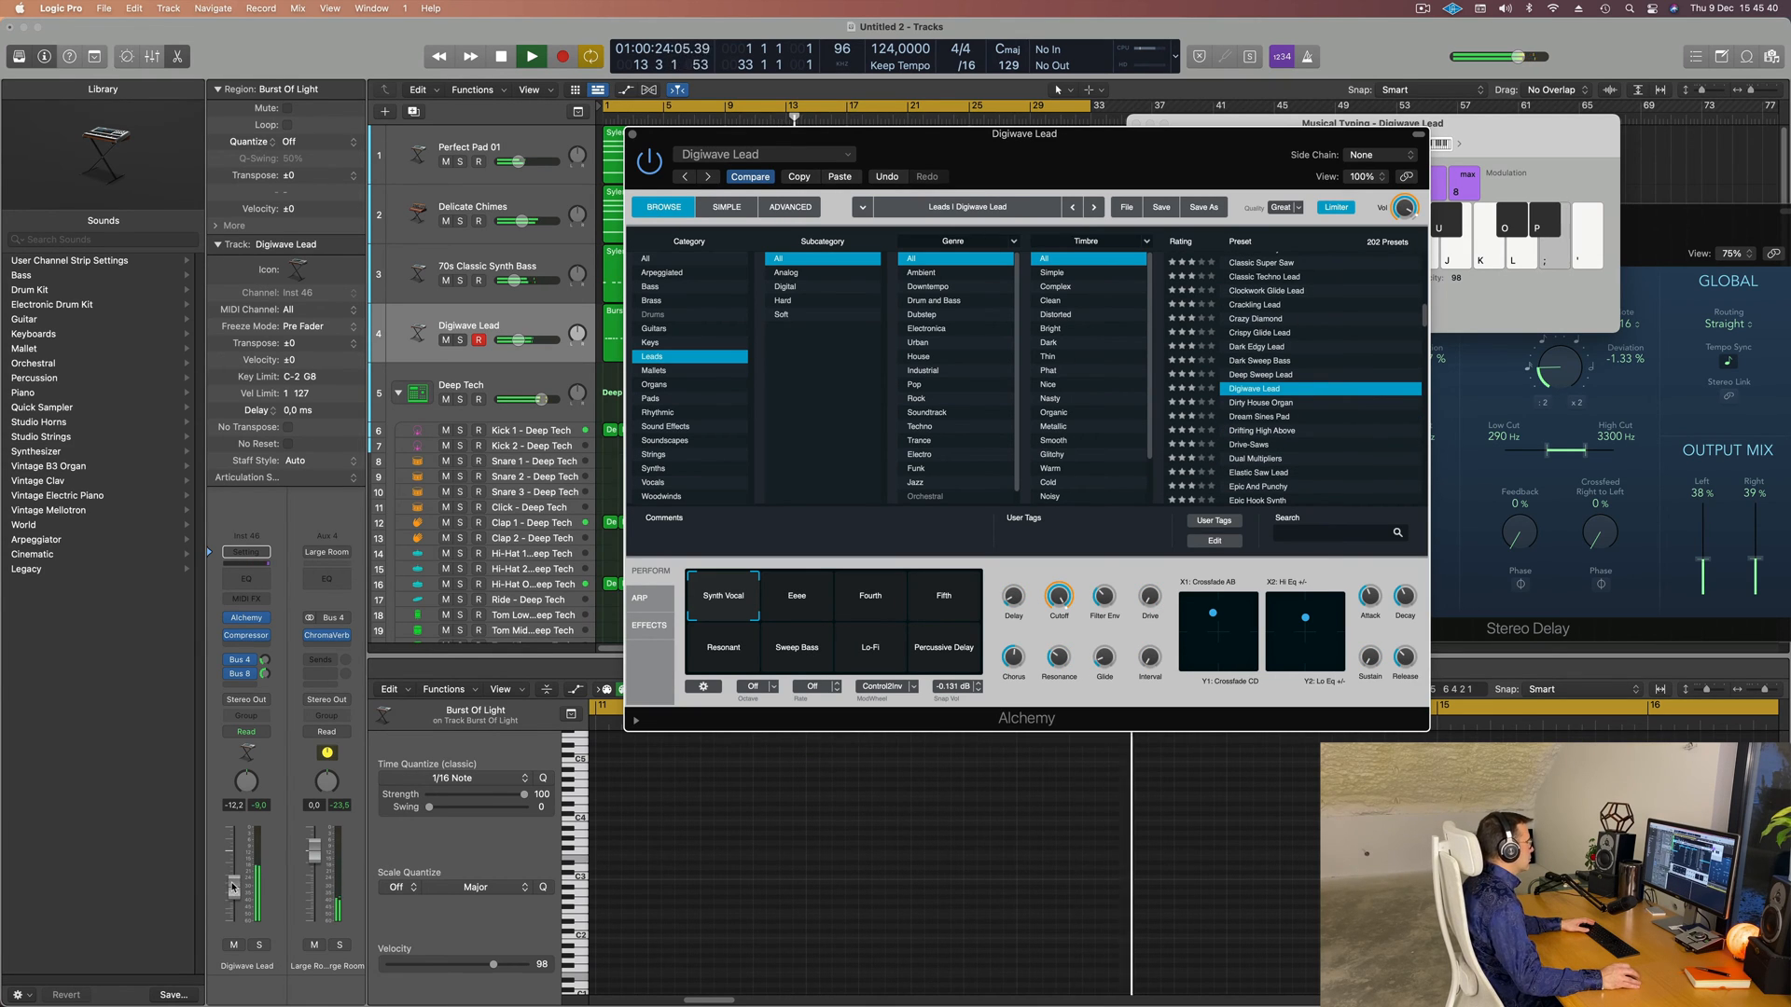
- Check the Digiwave Lead sound briefly in solo and set the track volume to about -10 dB in the mix
left_click_drag(518, 340, 524, 341)
left_click(460, 340)
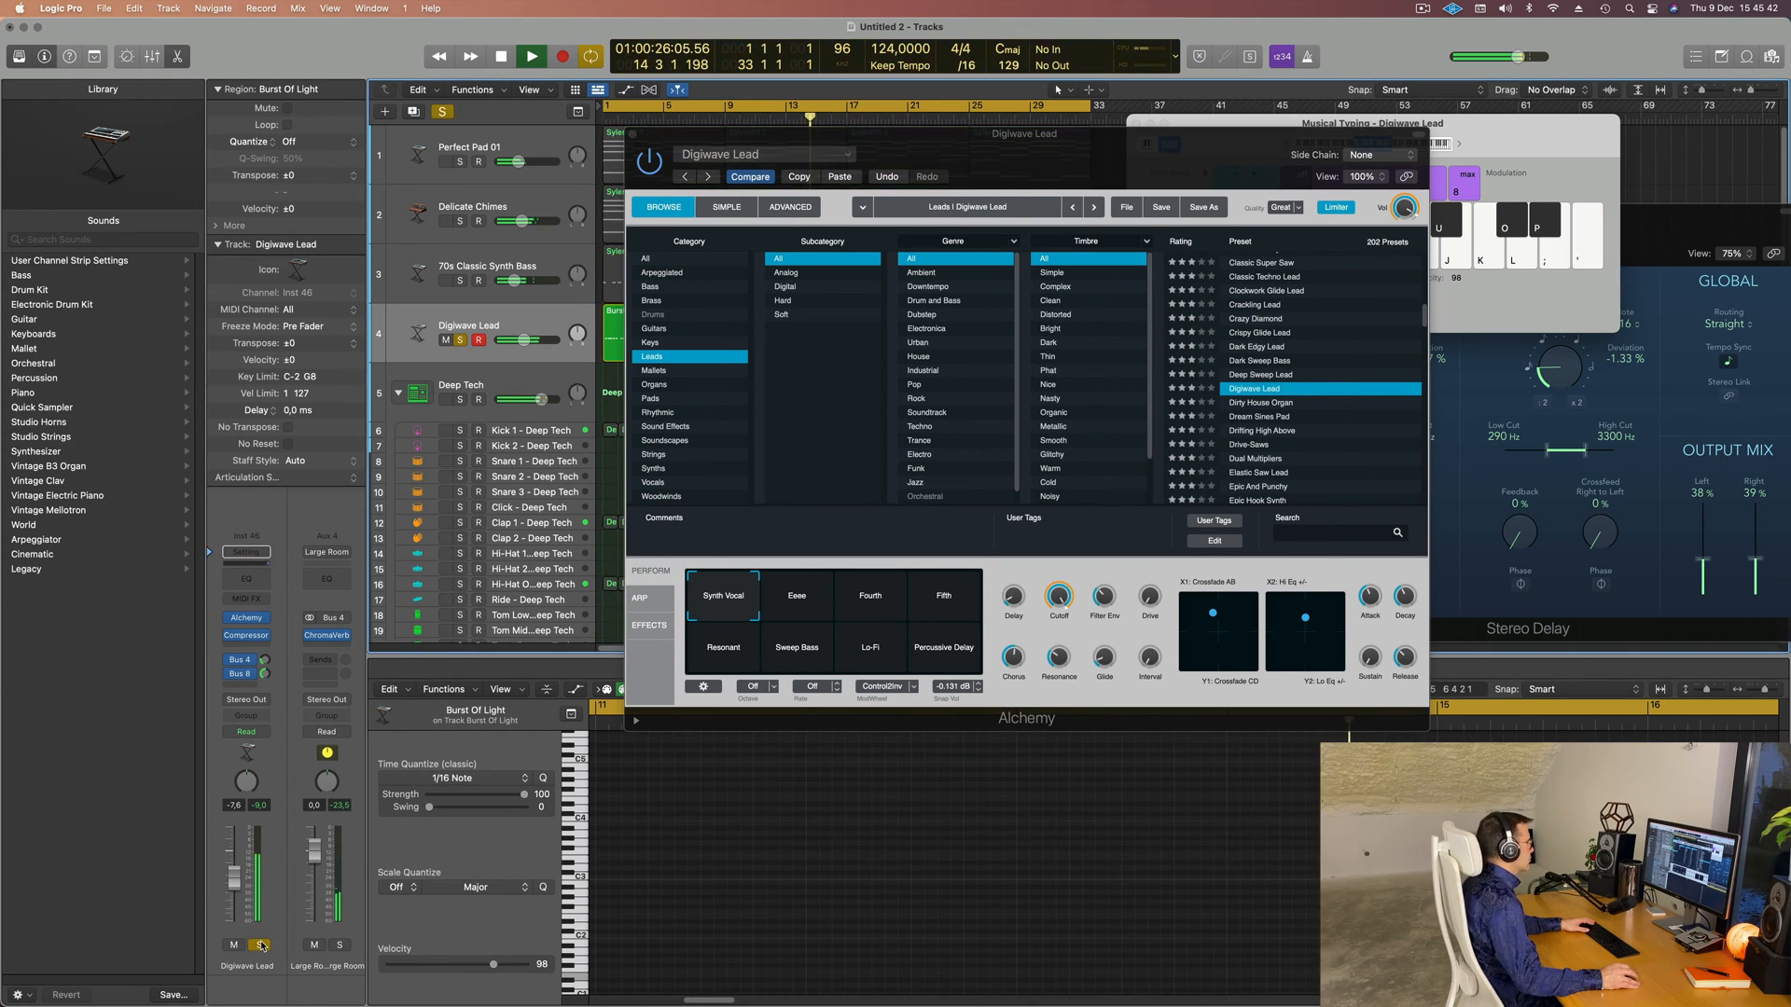
left_click(460, 341)
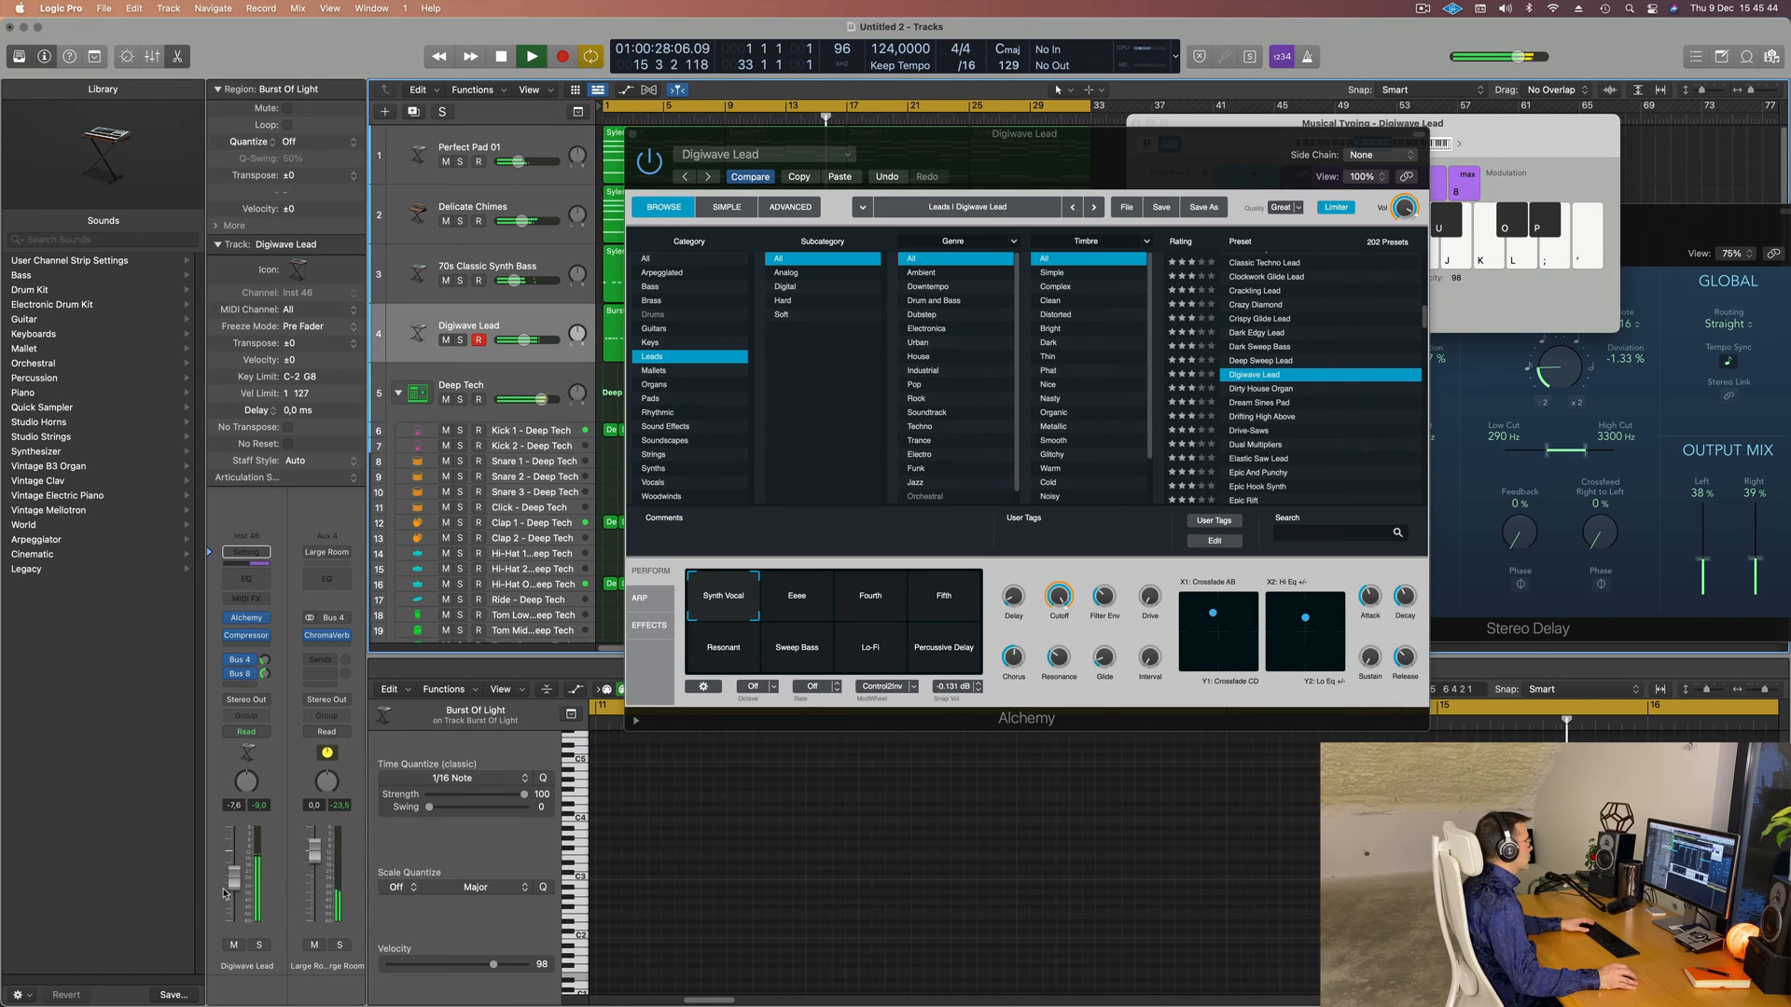
left_click_drag(224, 893, 225, 899)
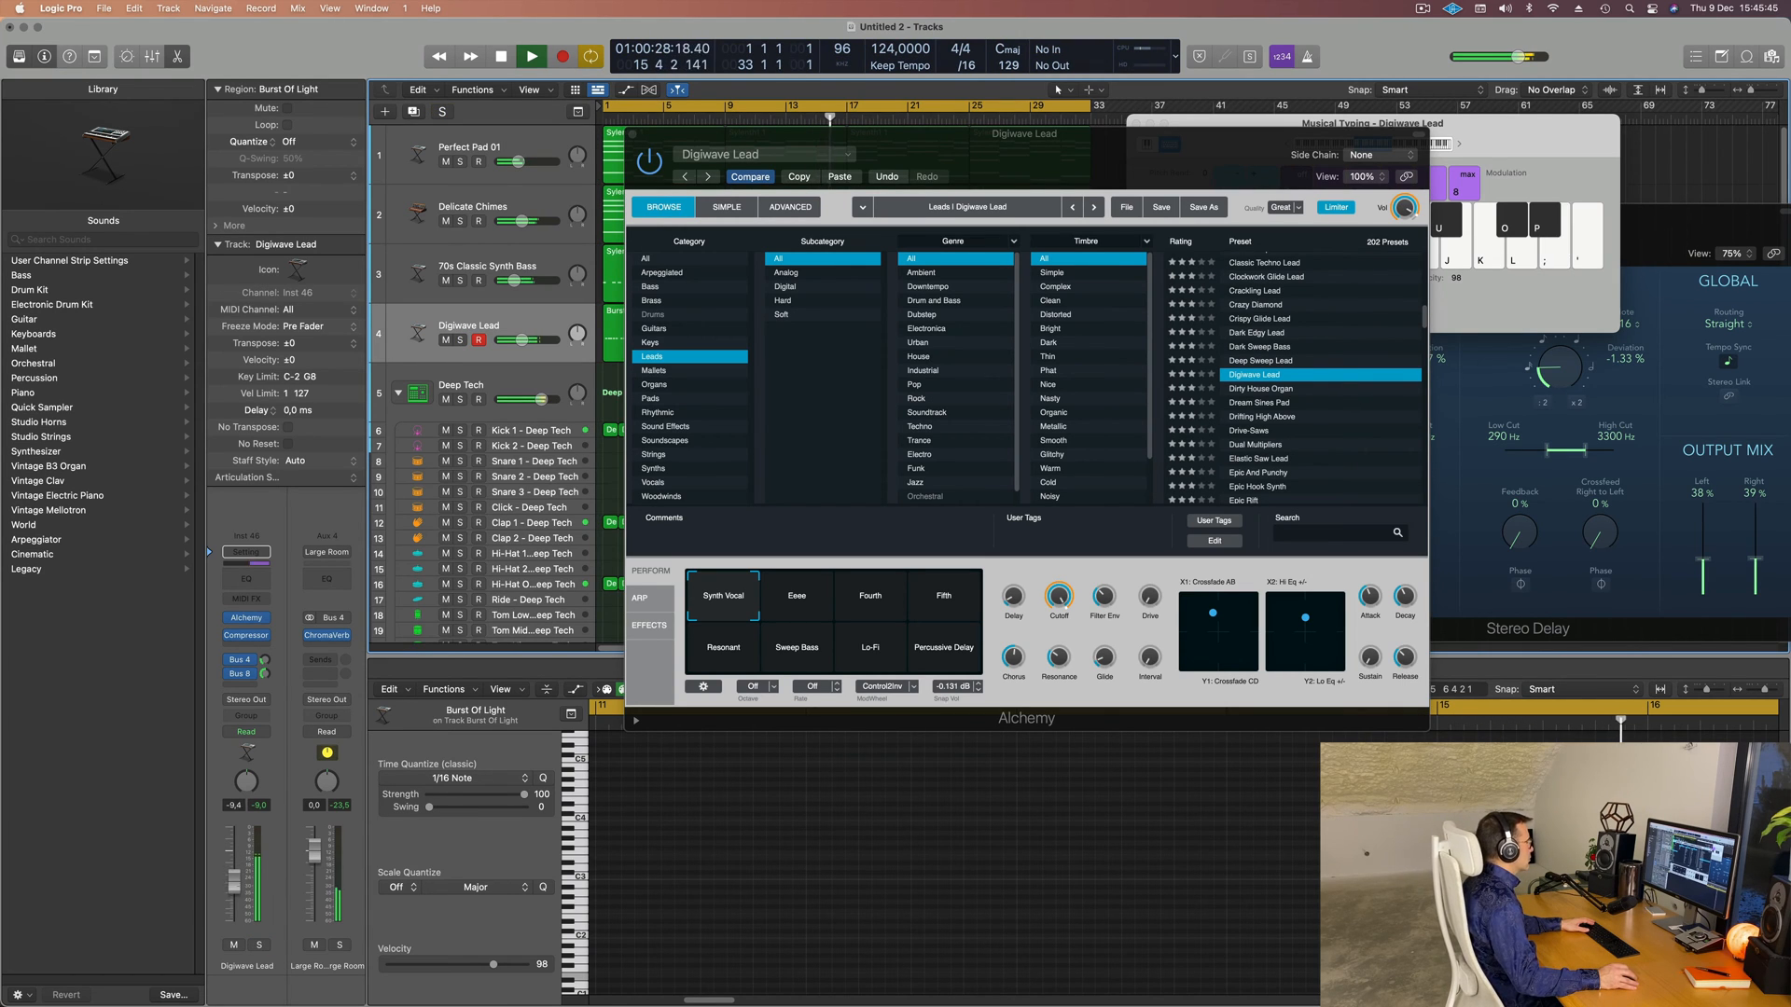
- Audition the Dirty House Organ and Dream Sines Pad presets, then load Drifting High Above on the lead track
left_click(1275, 395)
left_click(1274, 390)
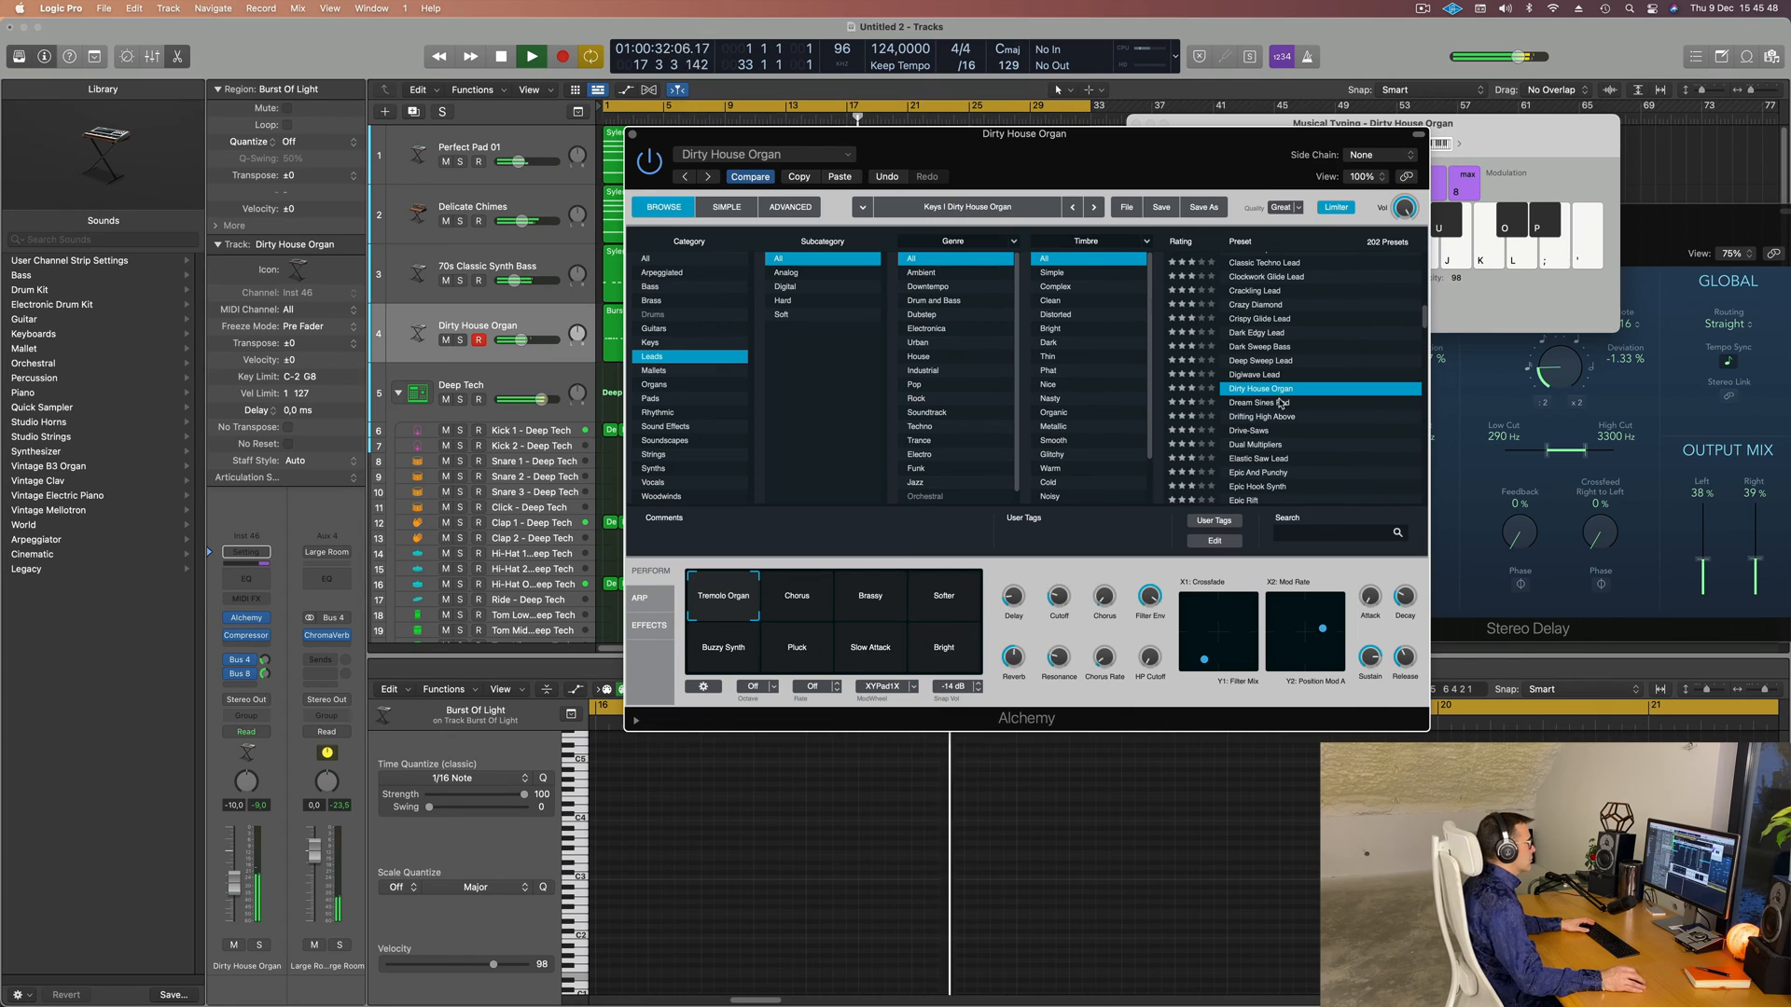
left_click(1277, 403)
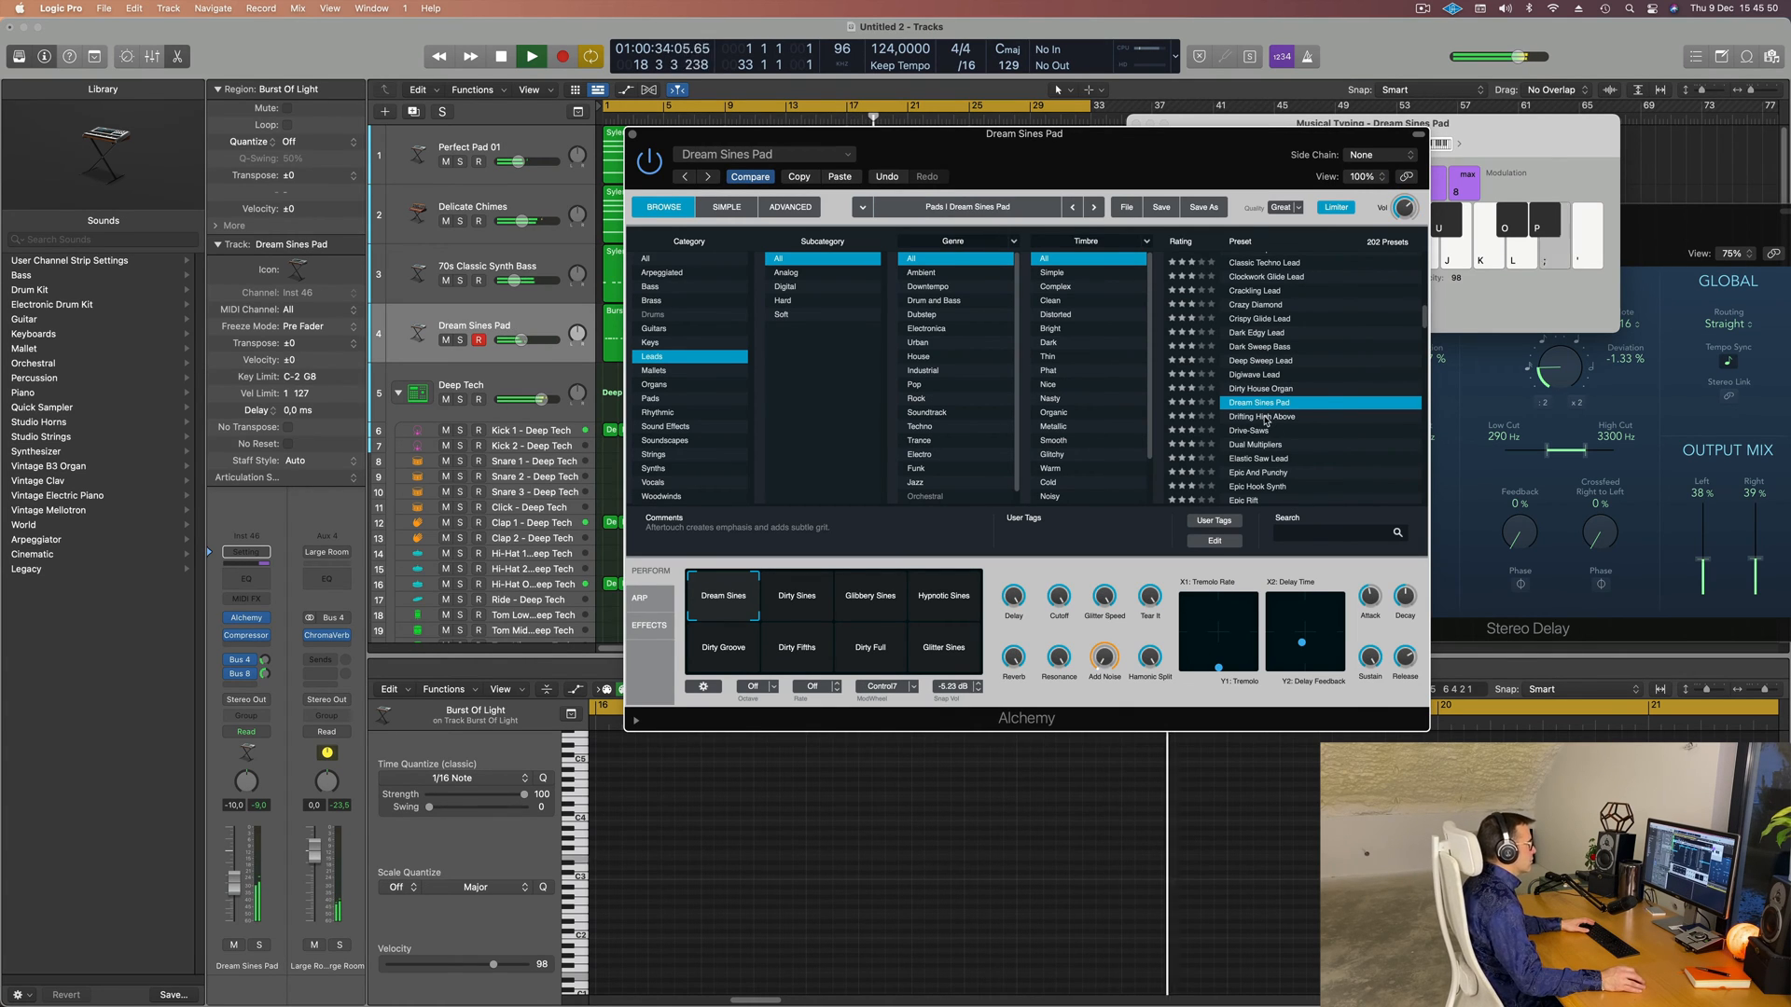
left_click(1289, 417)
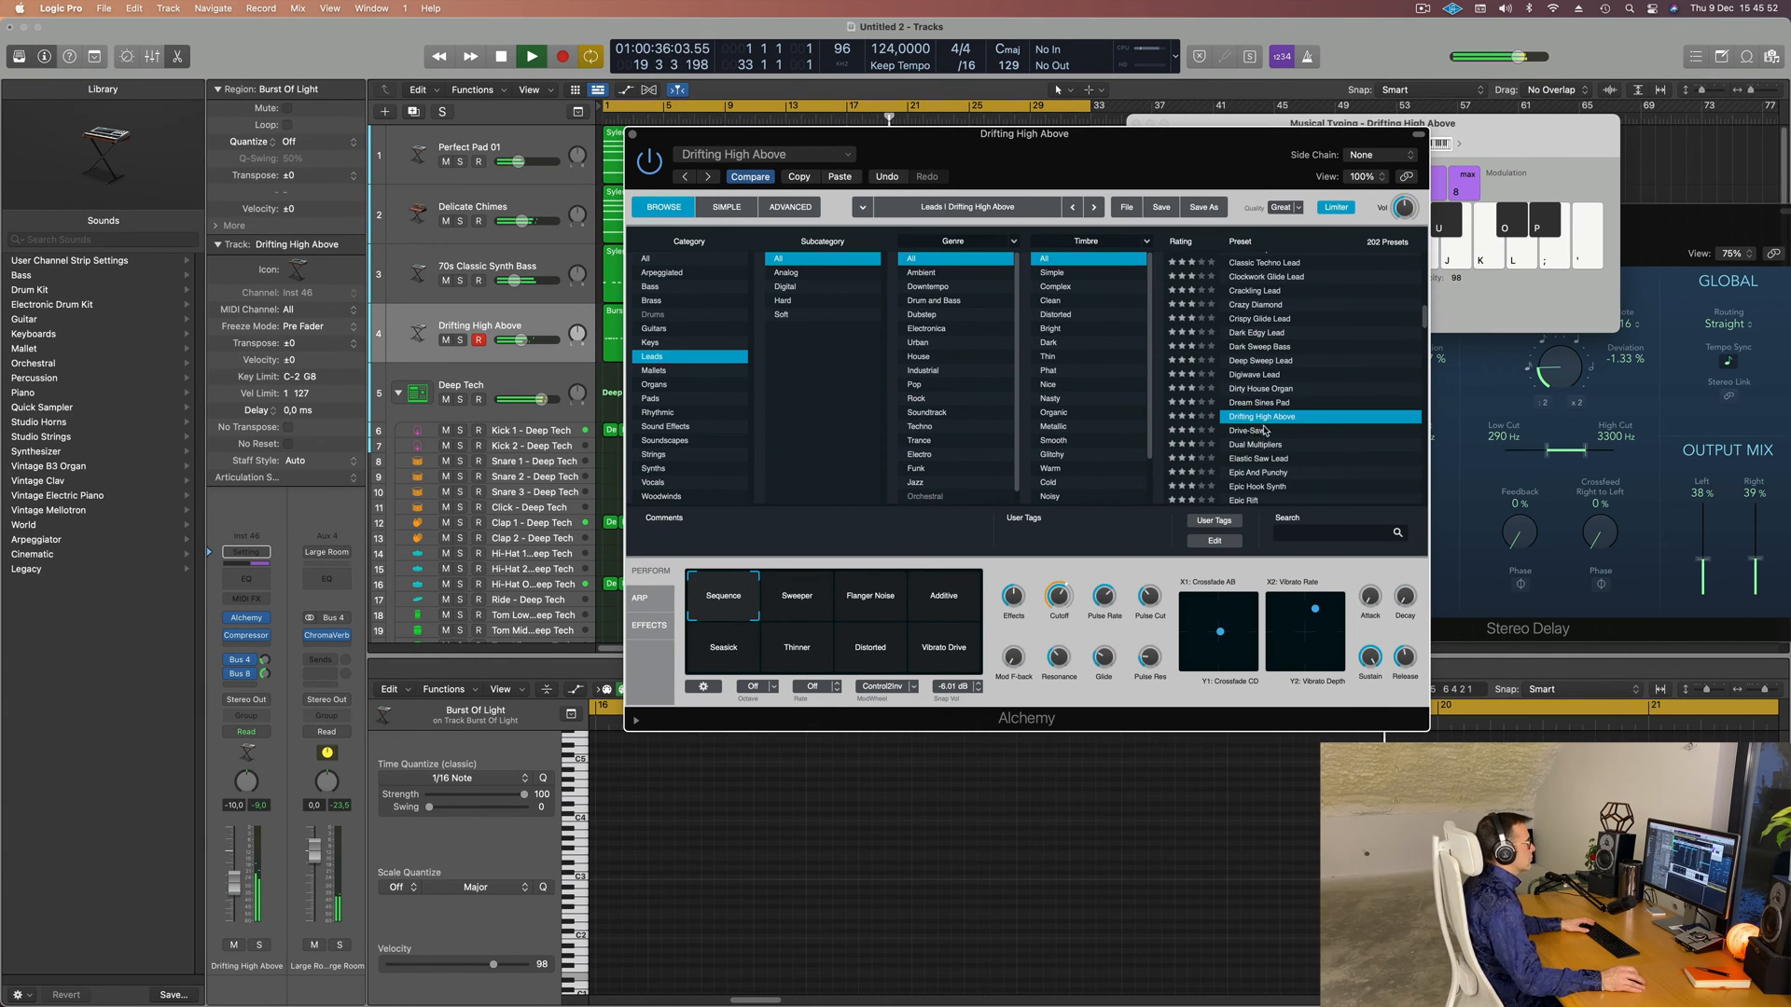
- Audition the Drive-Saws, Dual Multipliers, Elastic Saw Lead and Epic And Punchy lead presets against the arrangement
left_click(1303, 431)
scroll(1304, 419, "down", 1)
left_click(1304, 416)
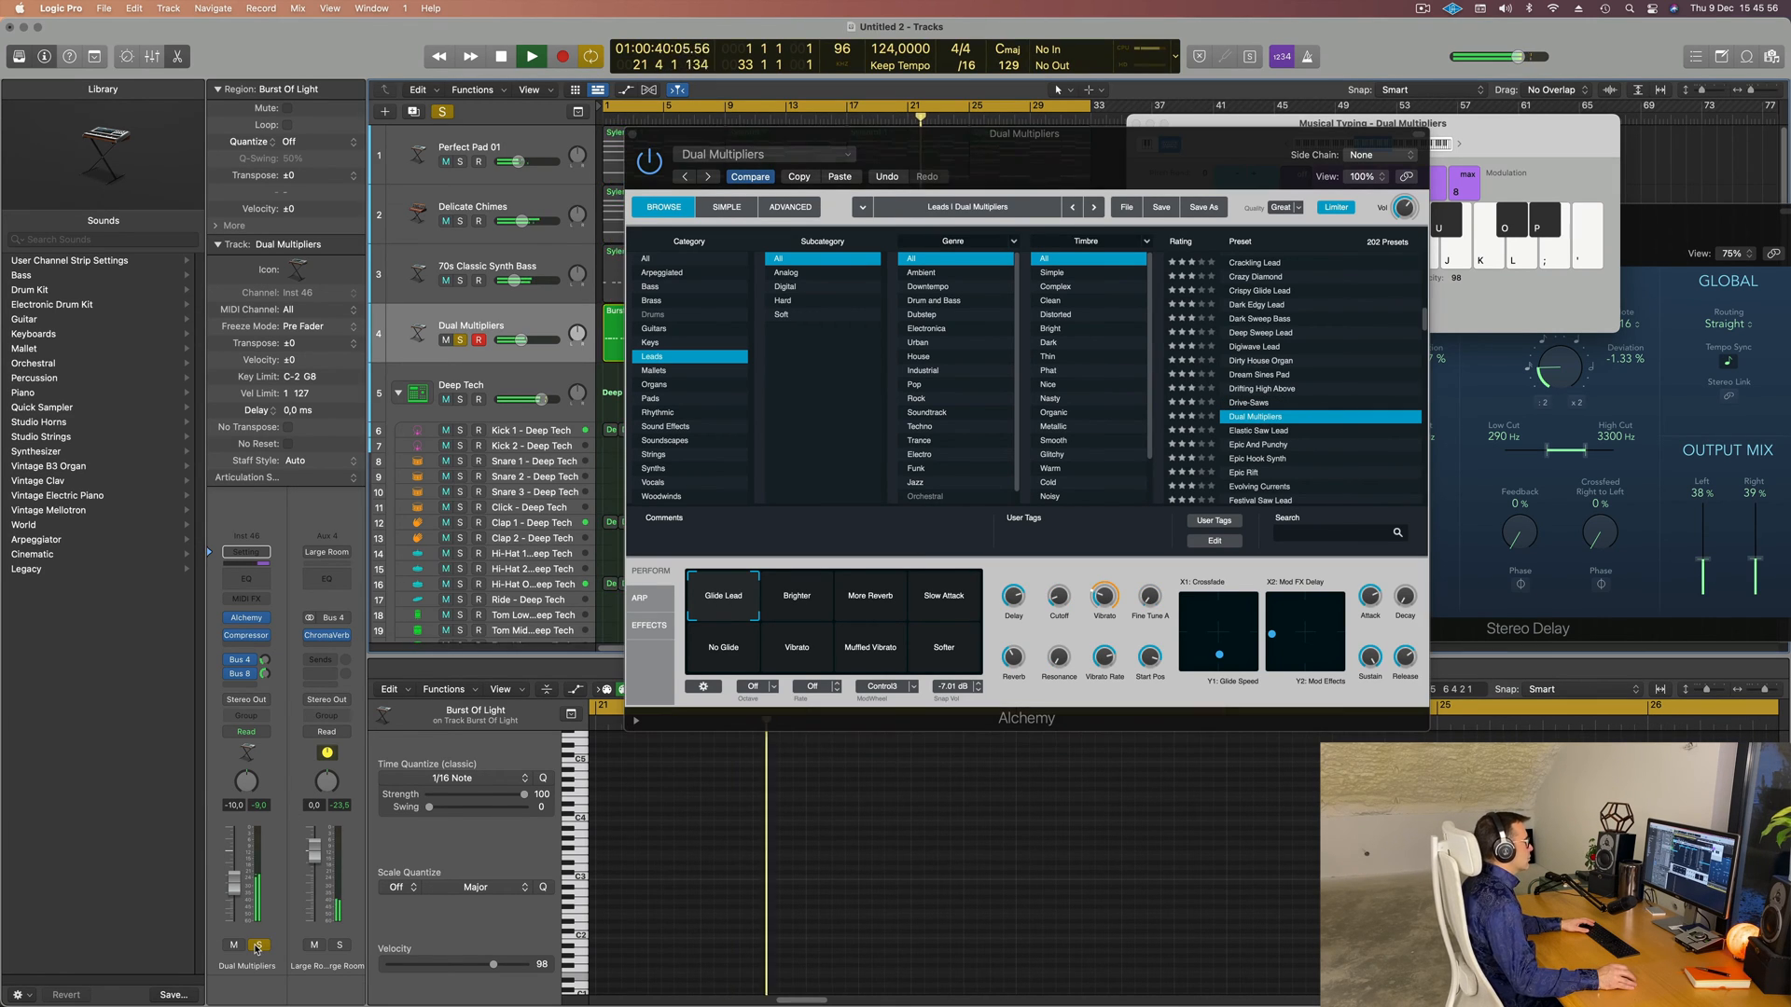
left_click(1240, 432)
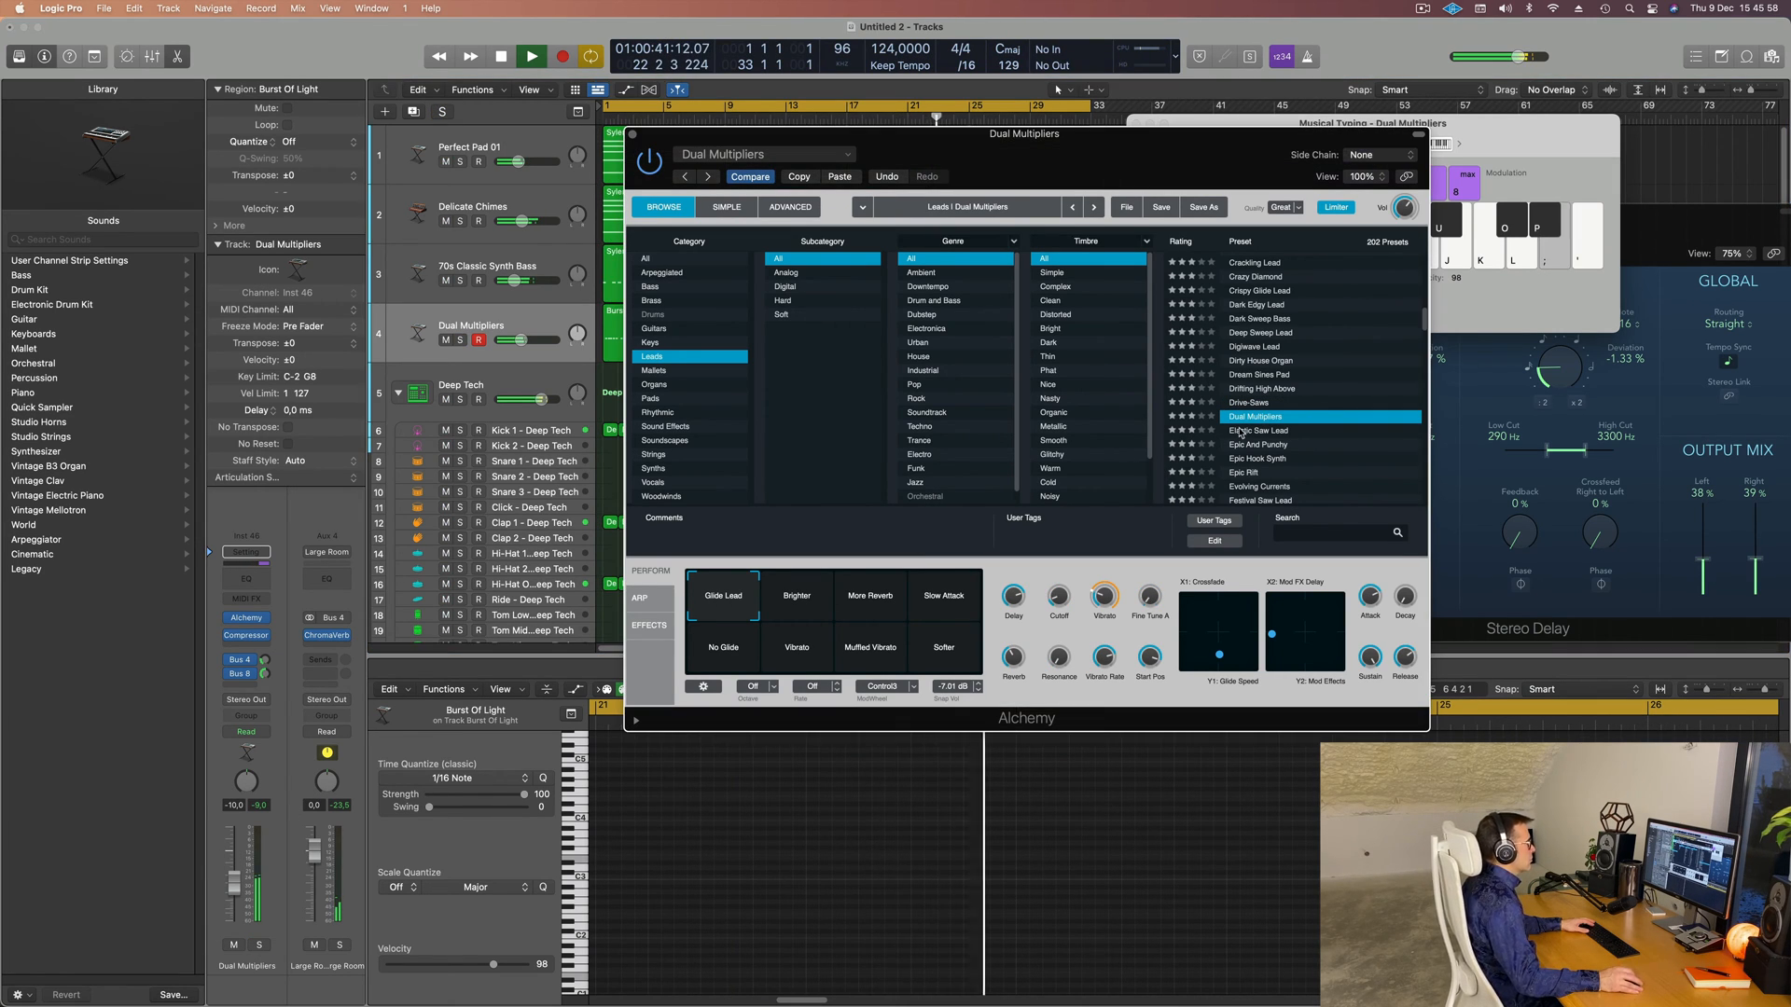
left_click(1241, 431)
key("Down")
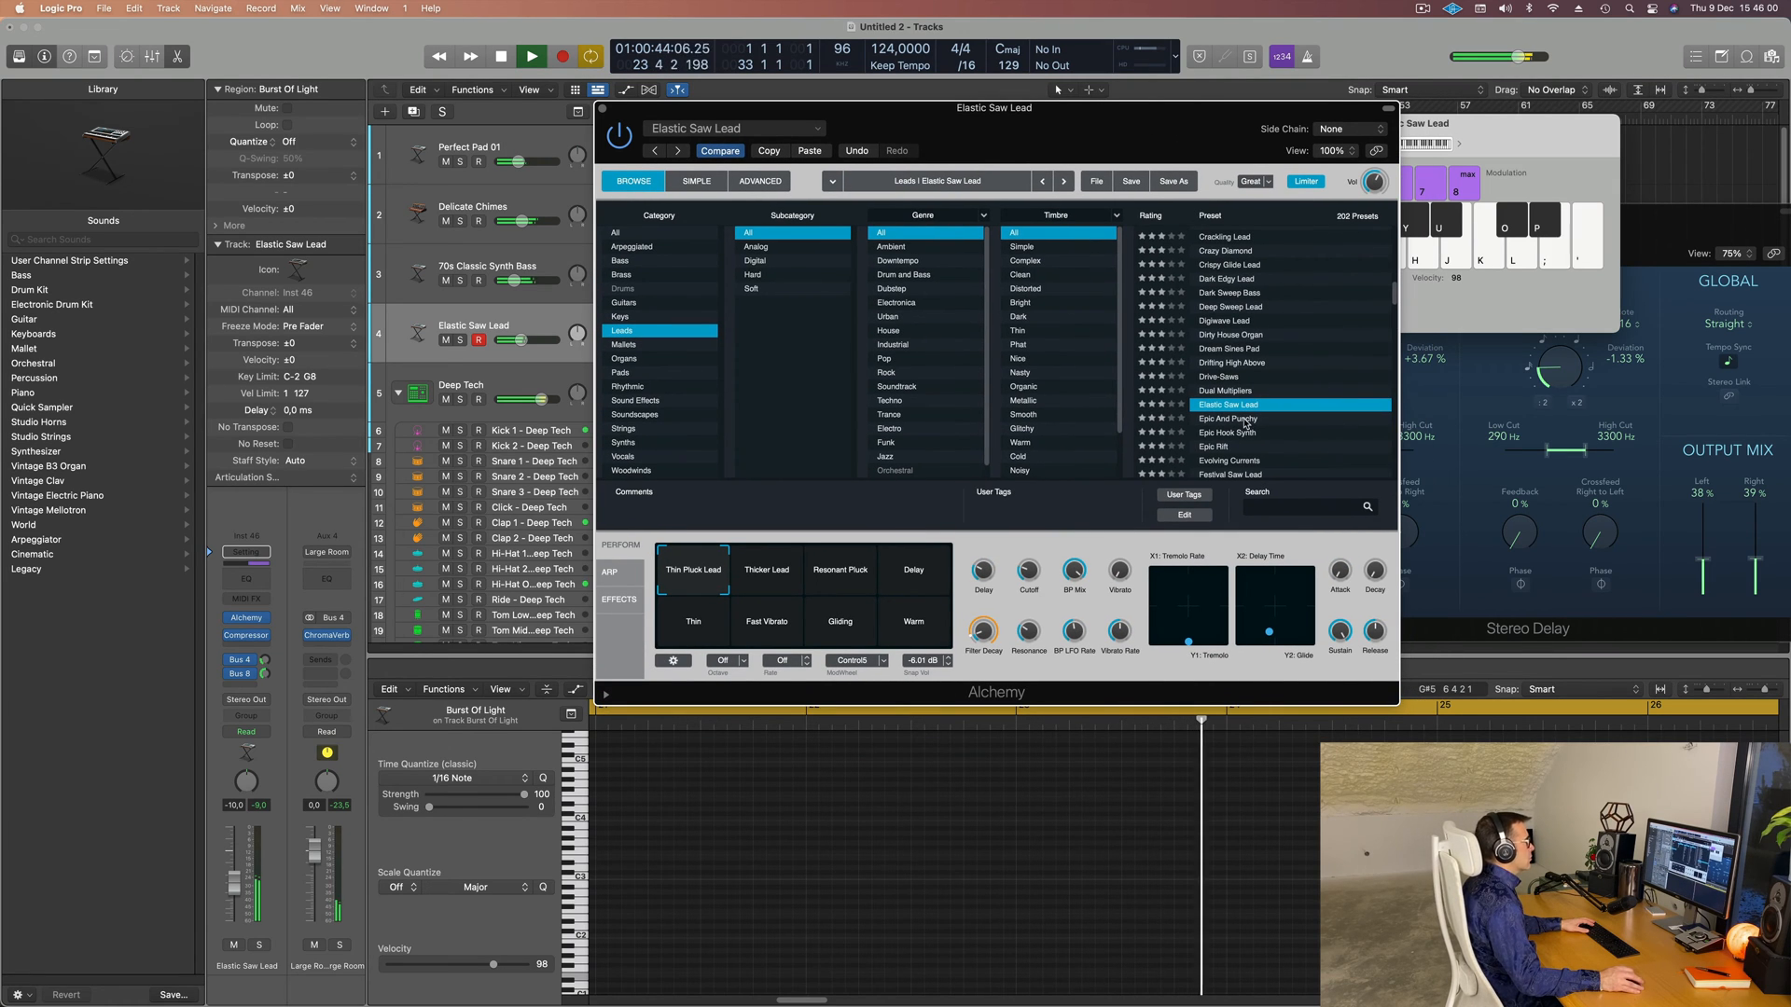
left_click_drag(1158, 142, 1070, 93)
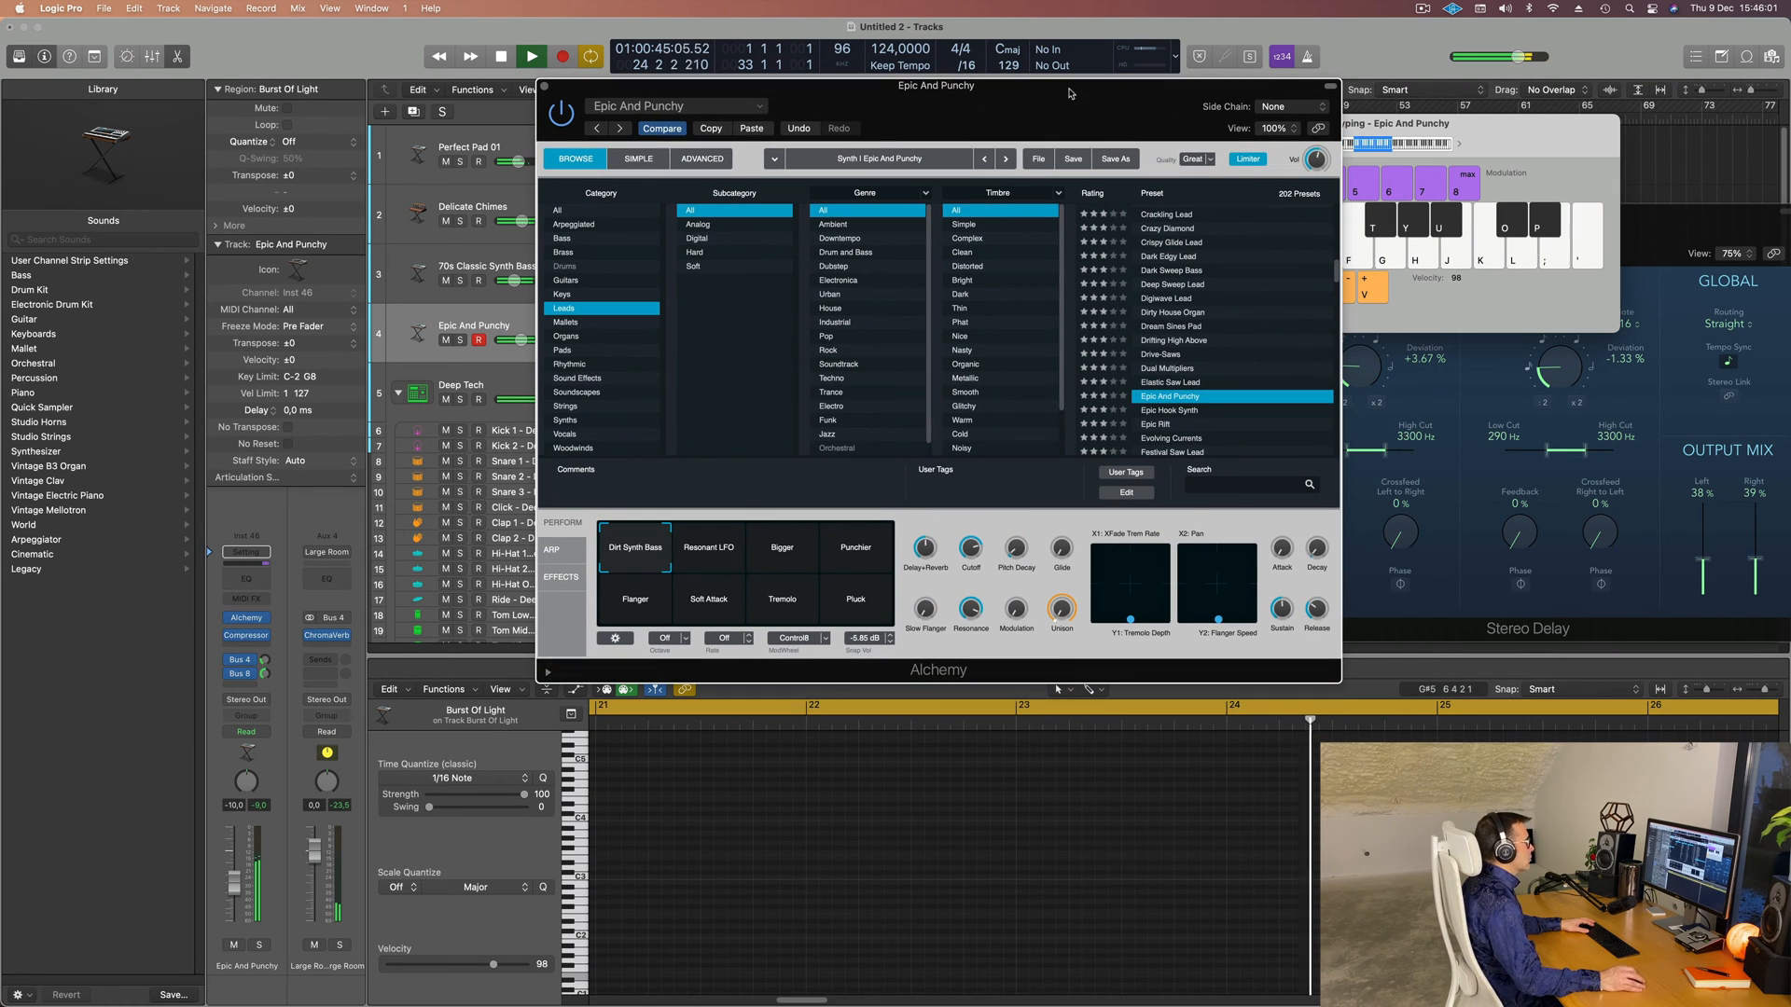
- Audition the Epic Hook Synth preset and raise the lead track's volume to about -5.9 dB
left_click(1180, 412)
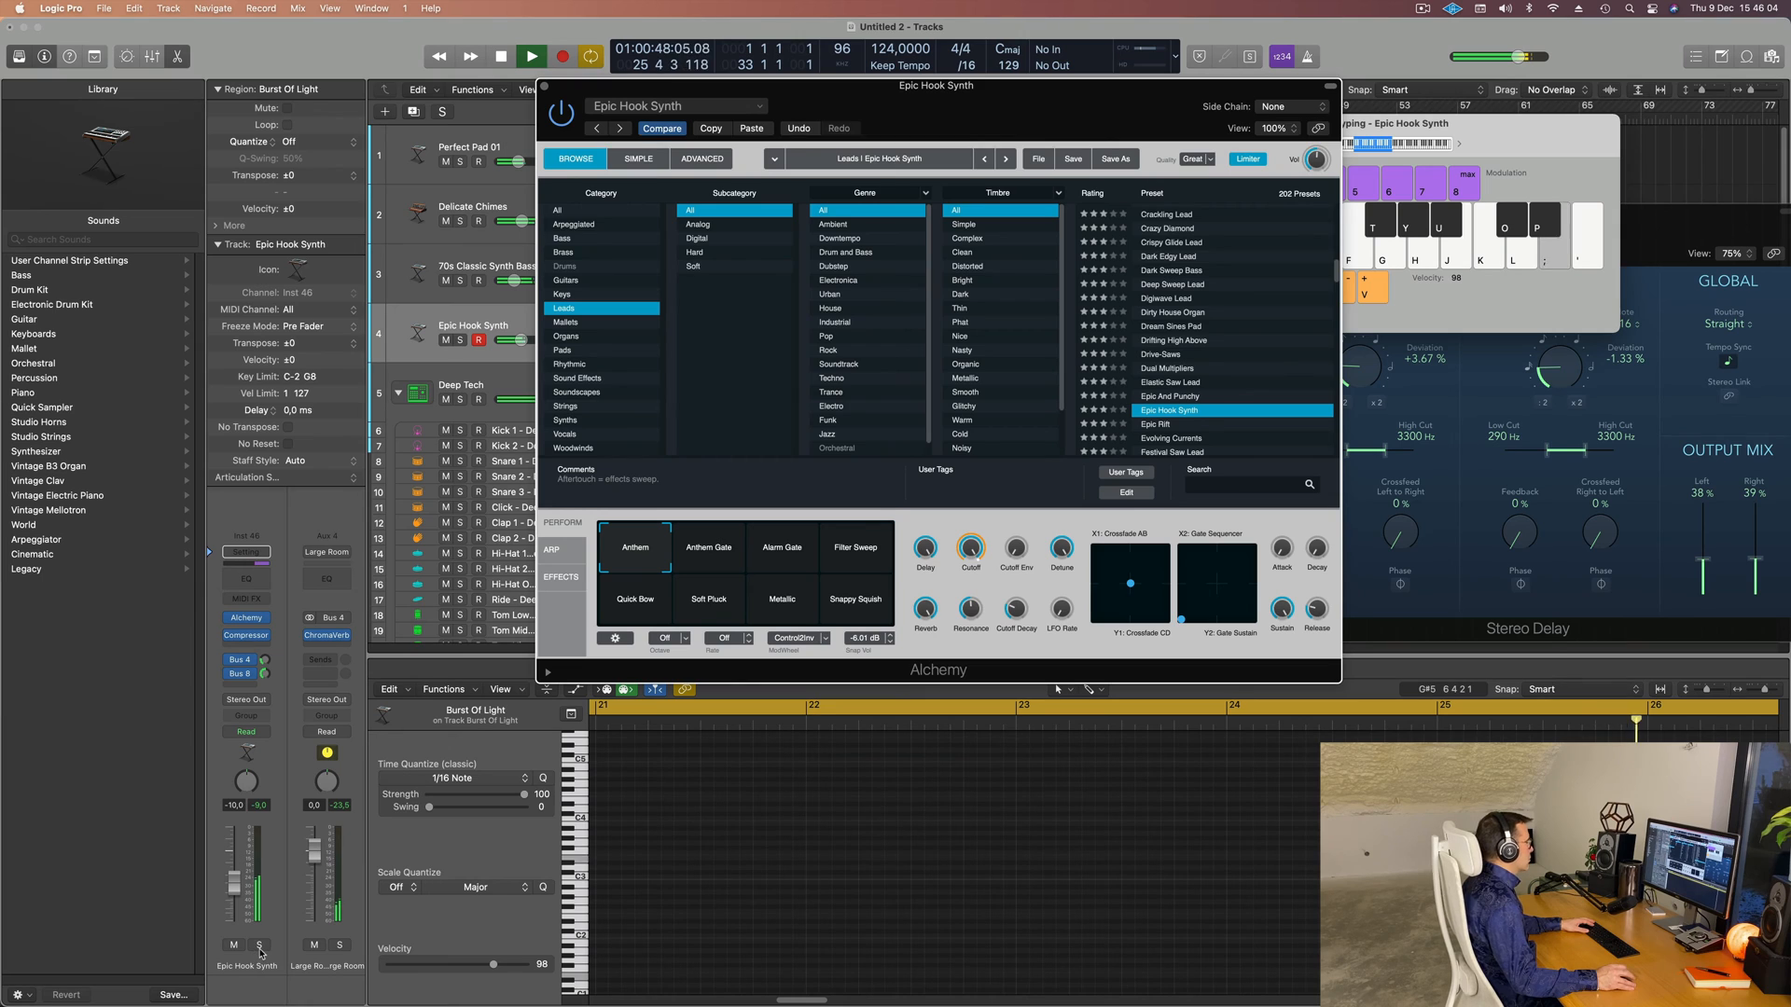
scroll(1238, 364, "down", 1)
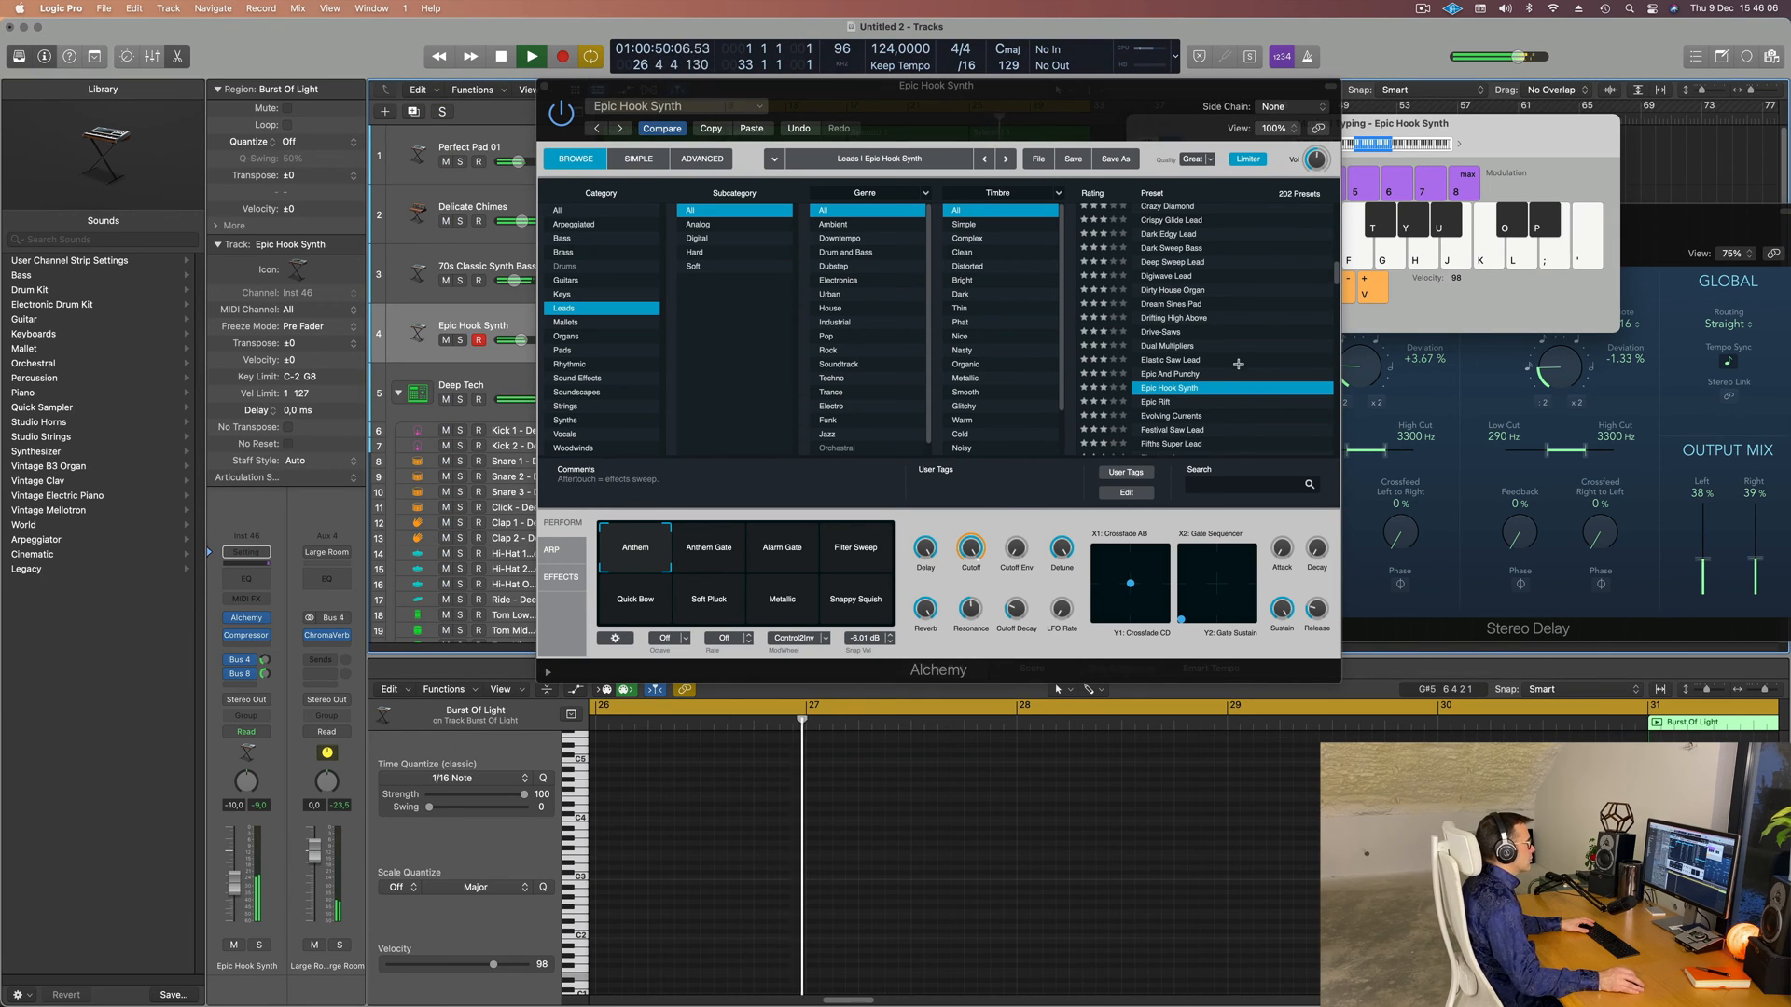
left_click_drag(233, 881, 233, 874)
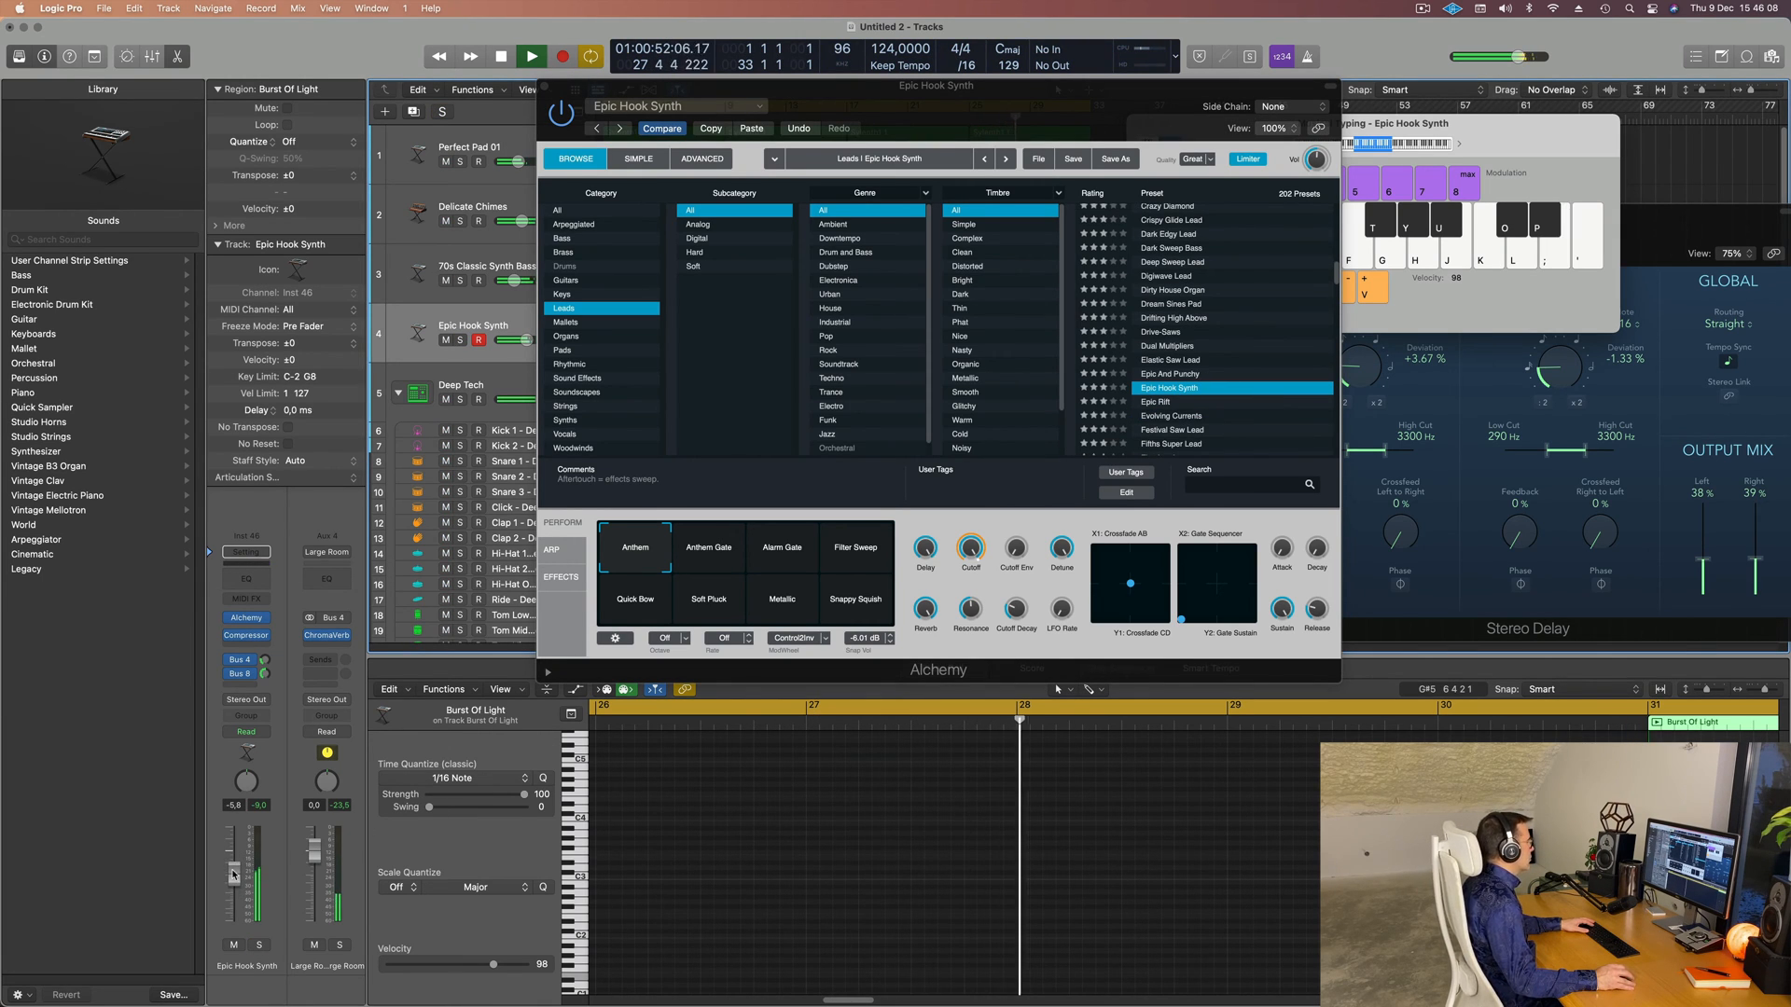
- Load the Evolving Currents preset on the lead track
scroll(1220, 388, "down", 1)
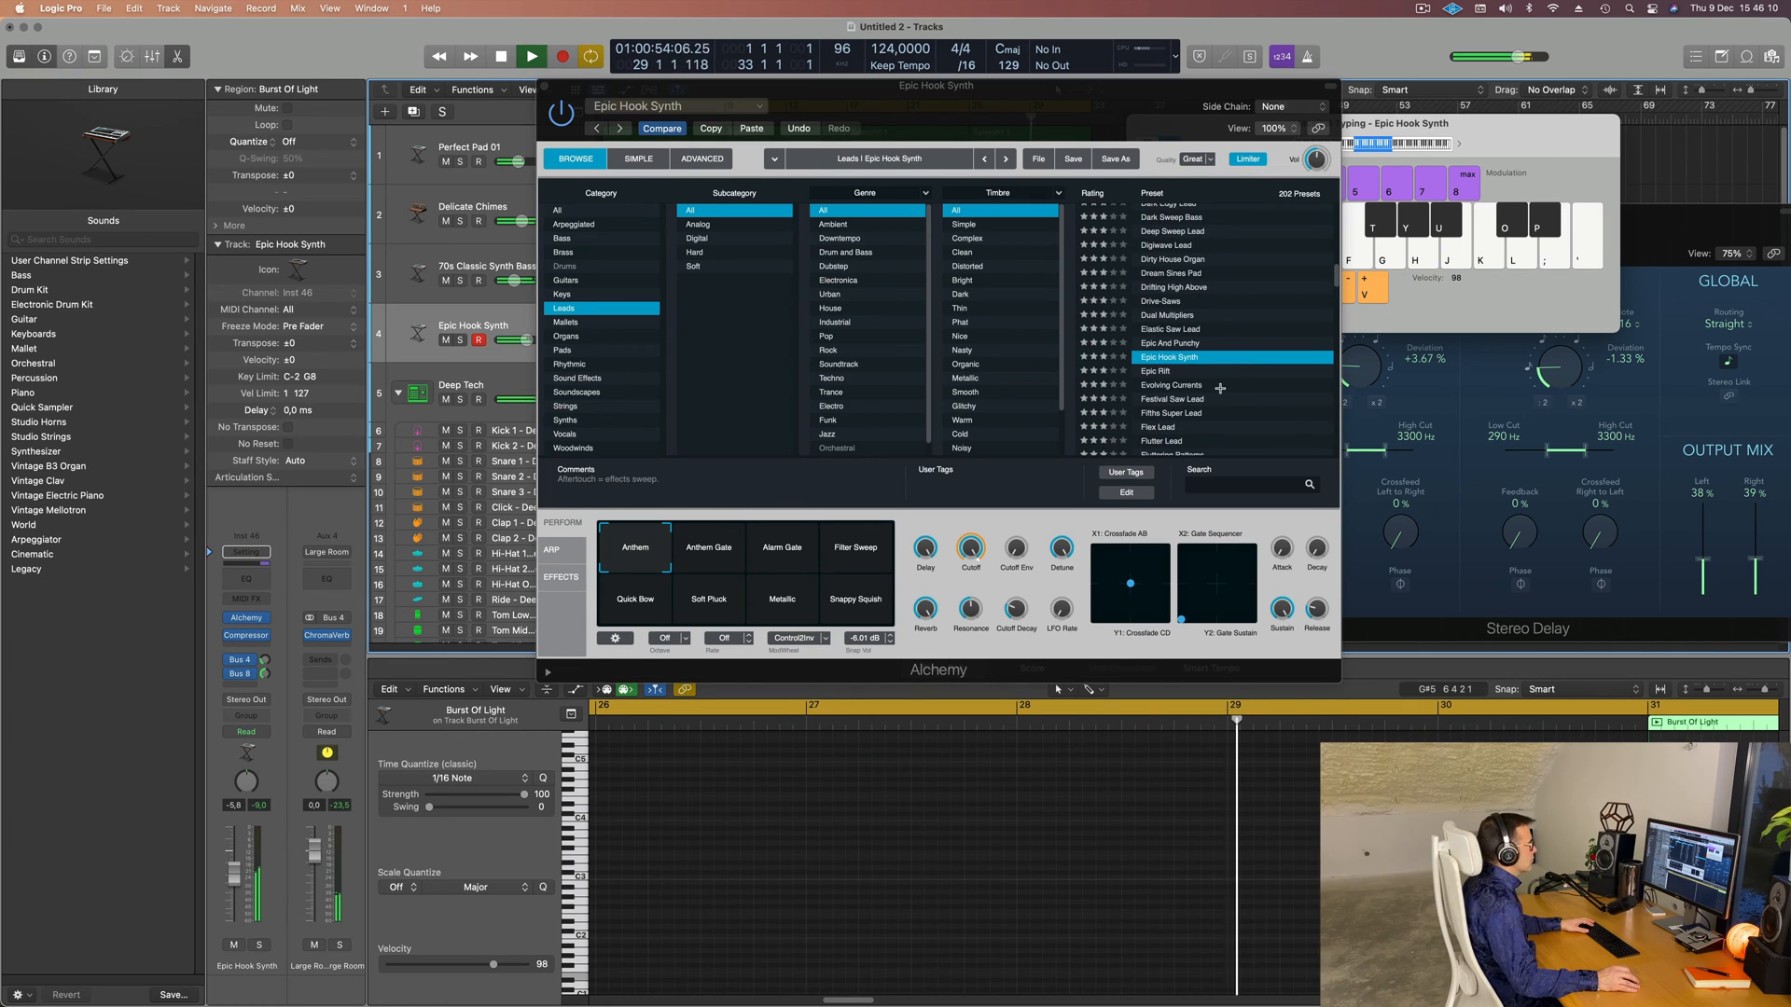
left_click(1250, 386)
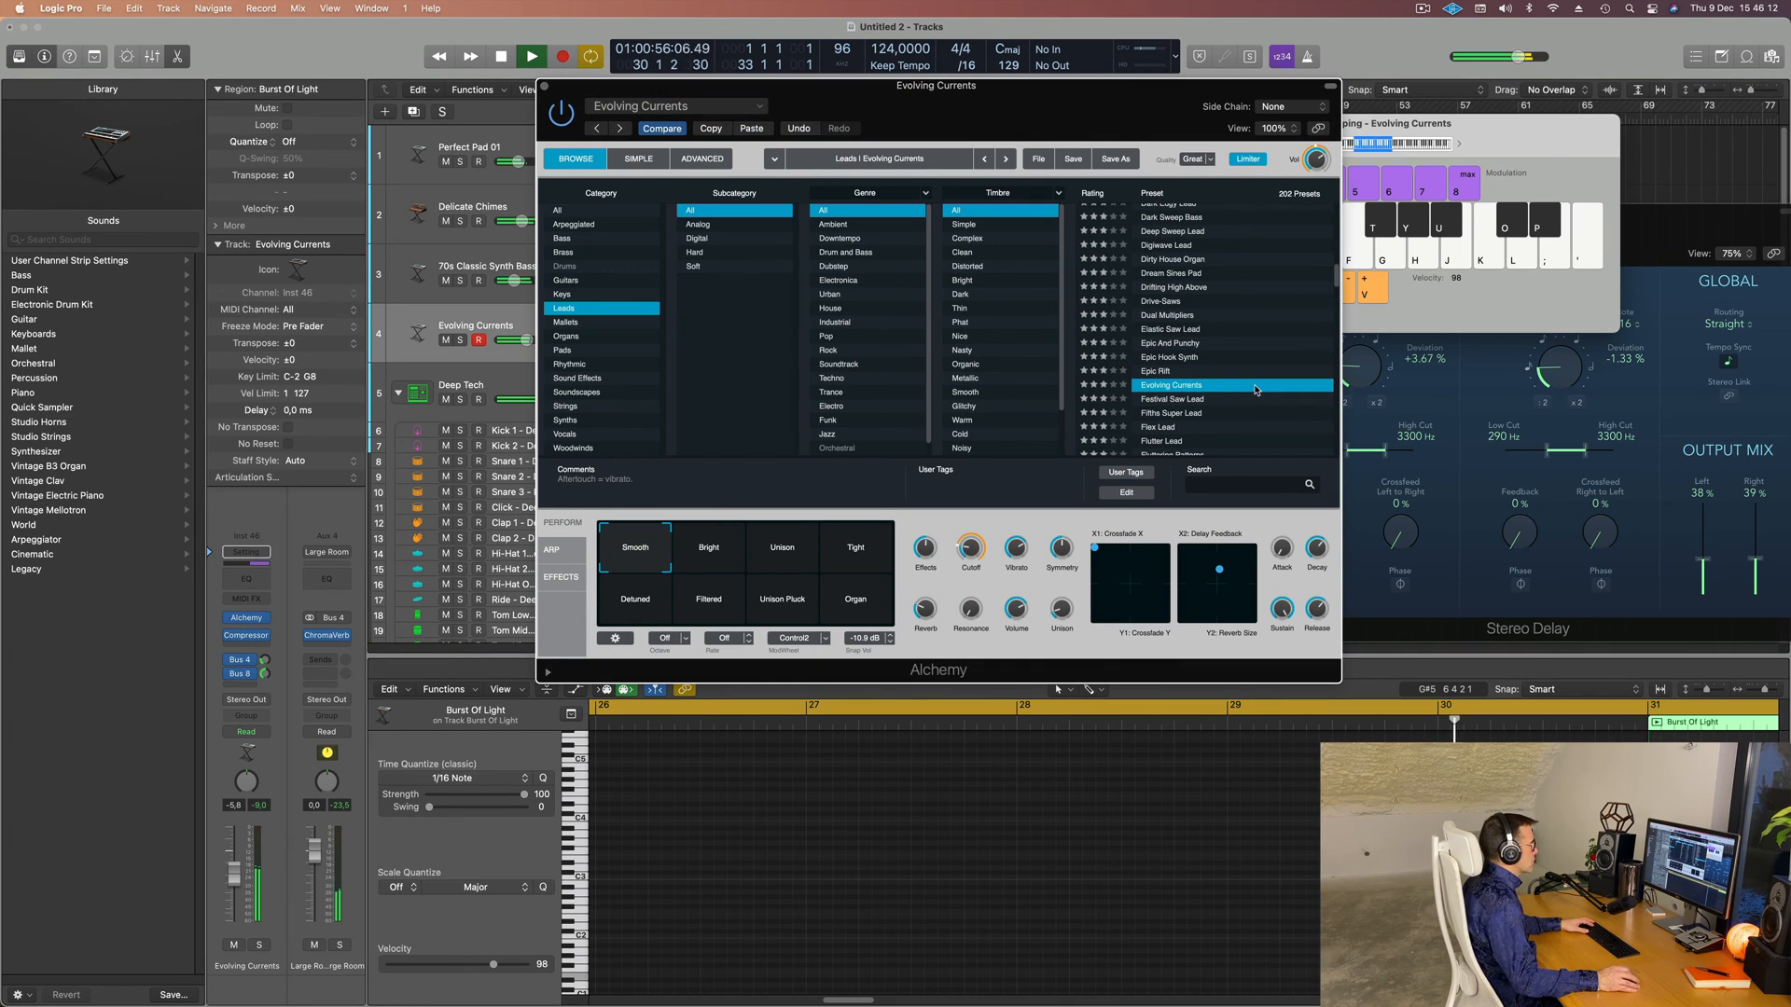
left_click(233, 877)
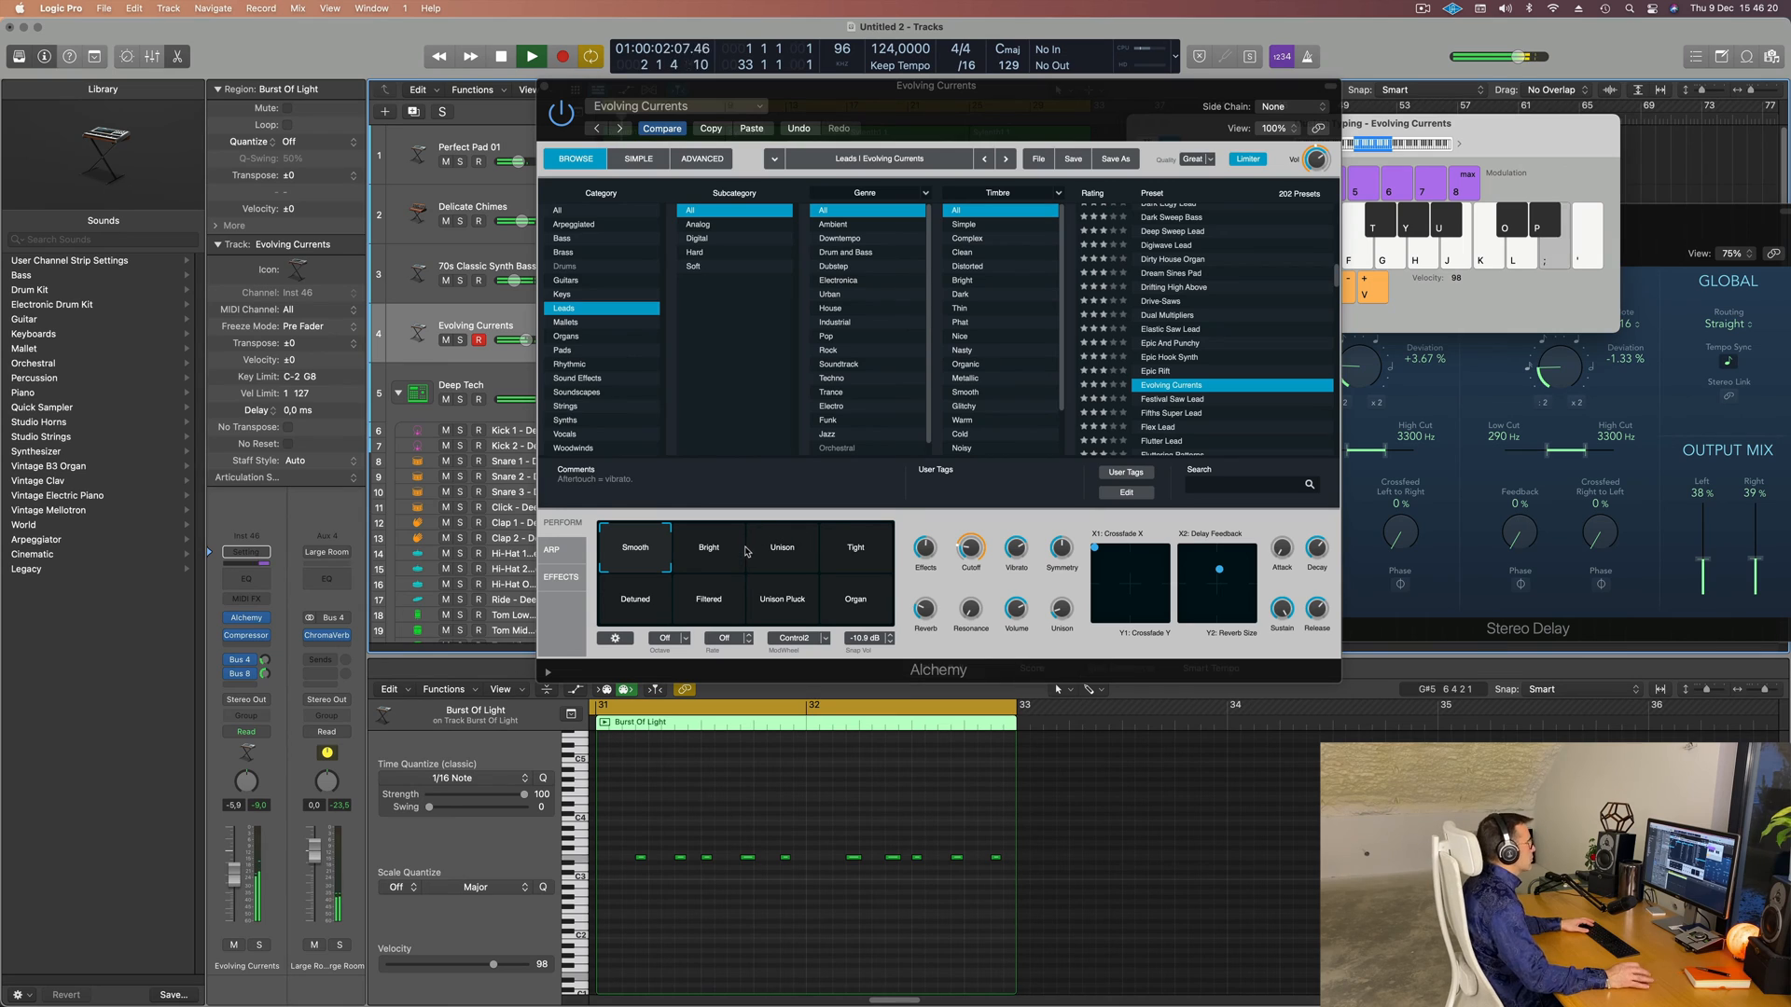
- Audition the performance snapshots of Evolving Currents, from Bright and Unison to Organ and Smooth, and settle on Bright
left_click(714, 563)
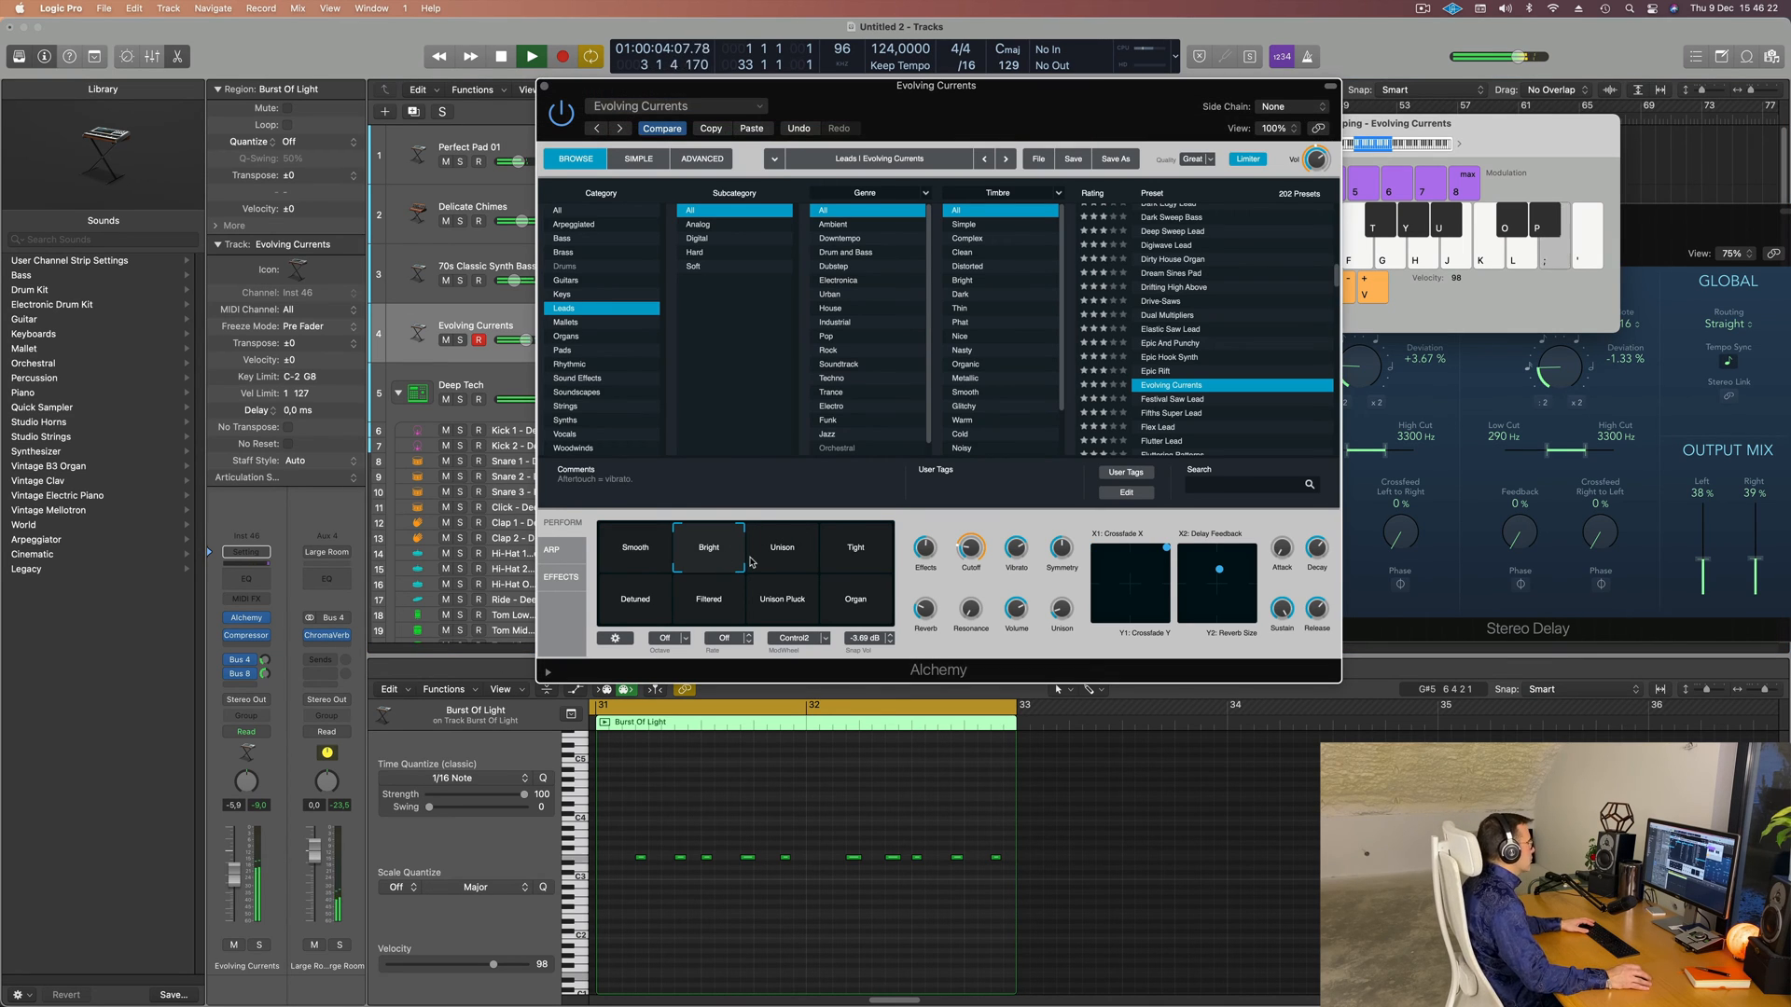
left_click(785, 564)
left_click(863, 564)
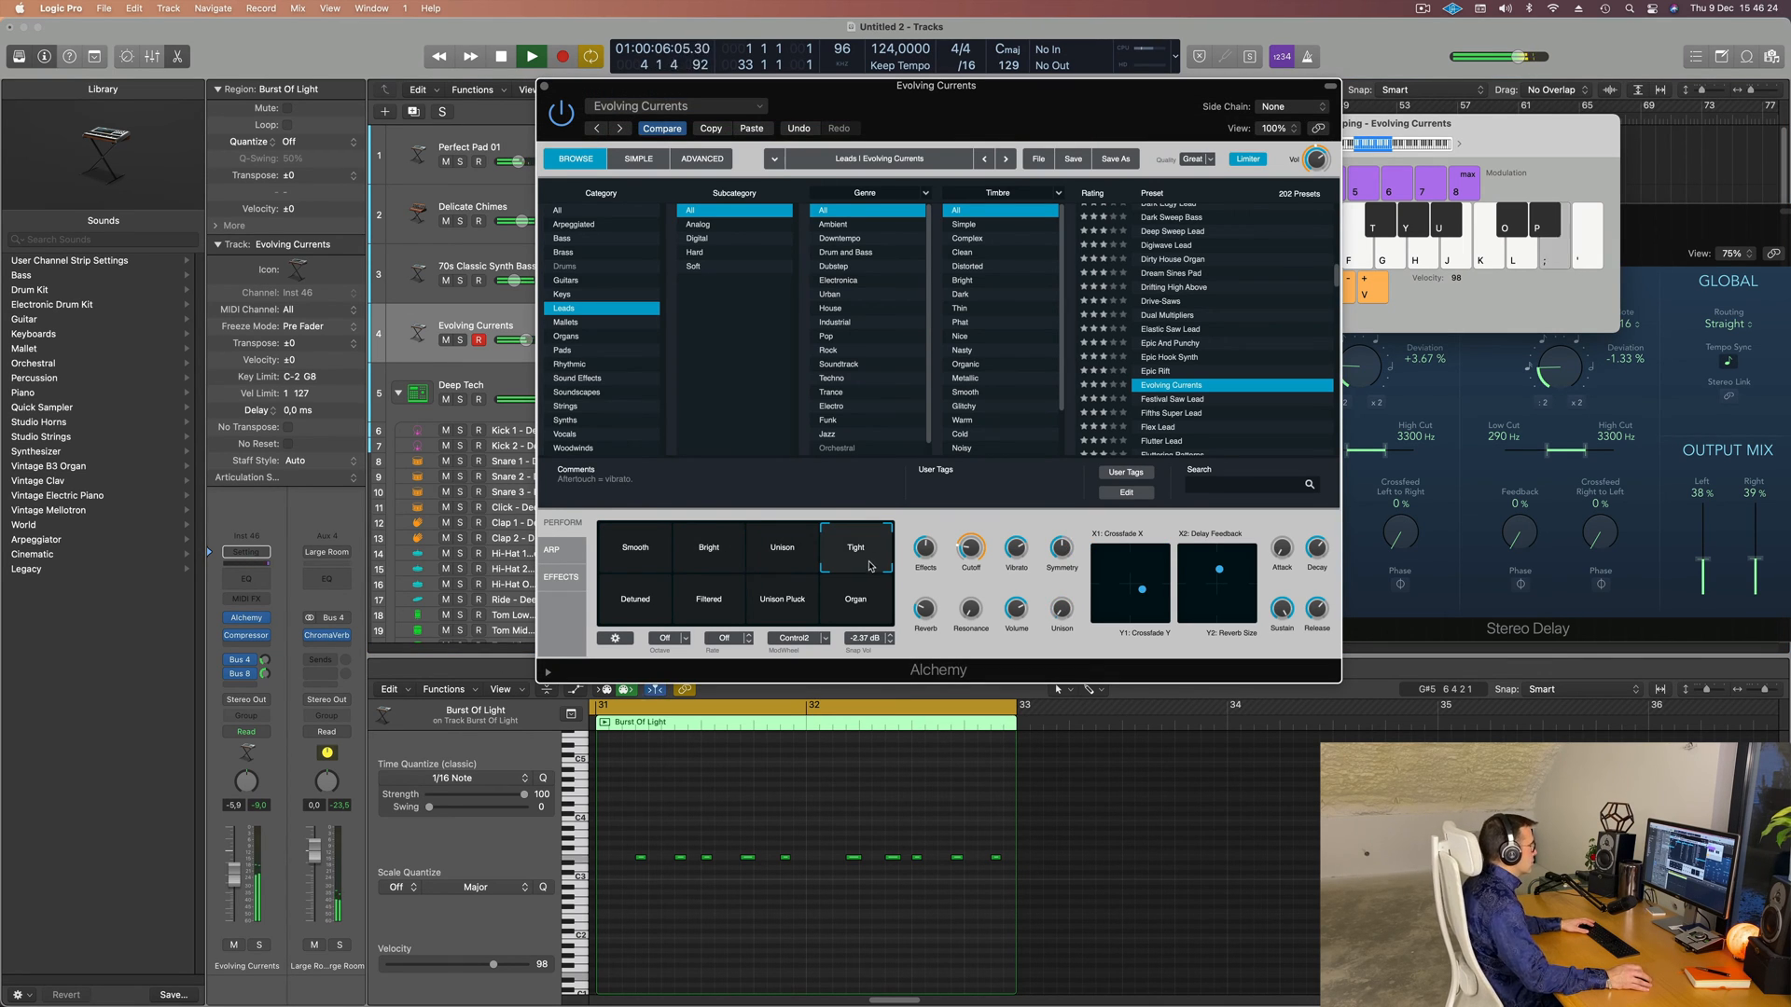
left_click(635, 611)
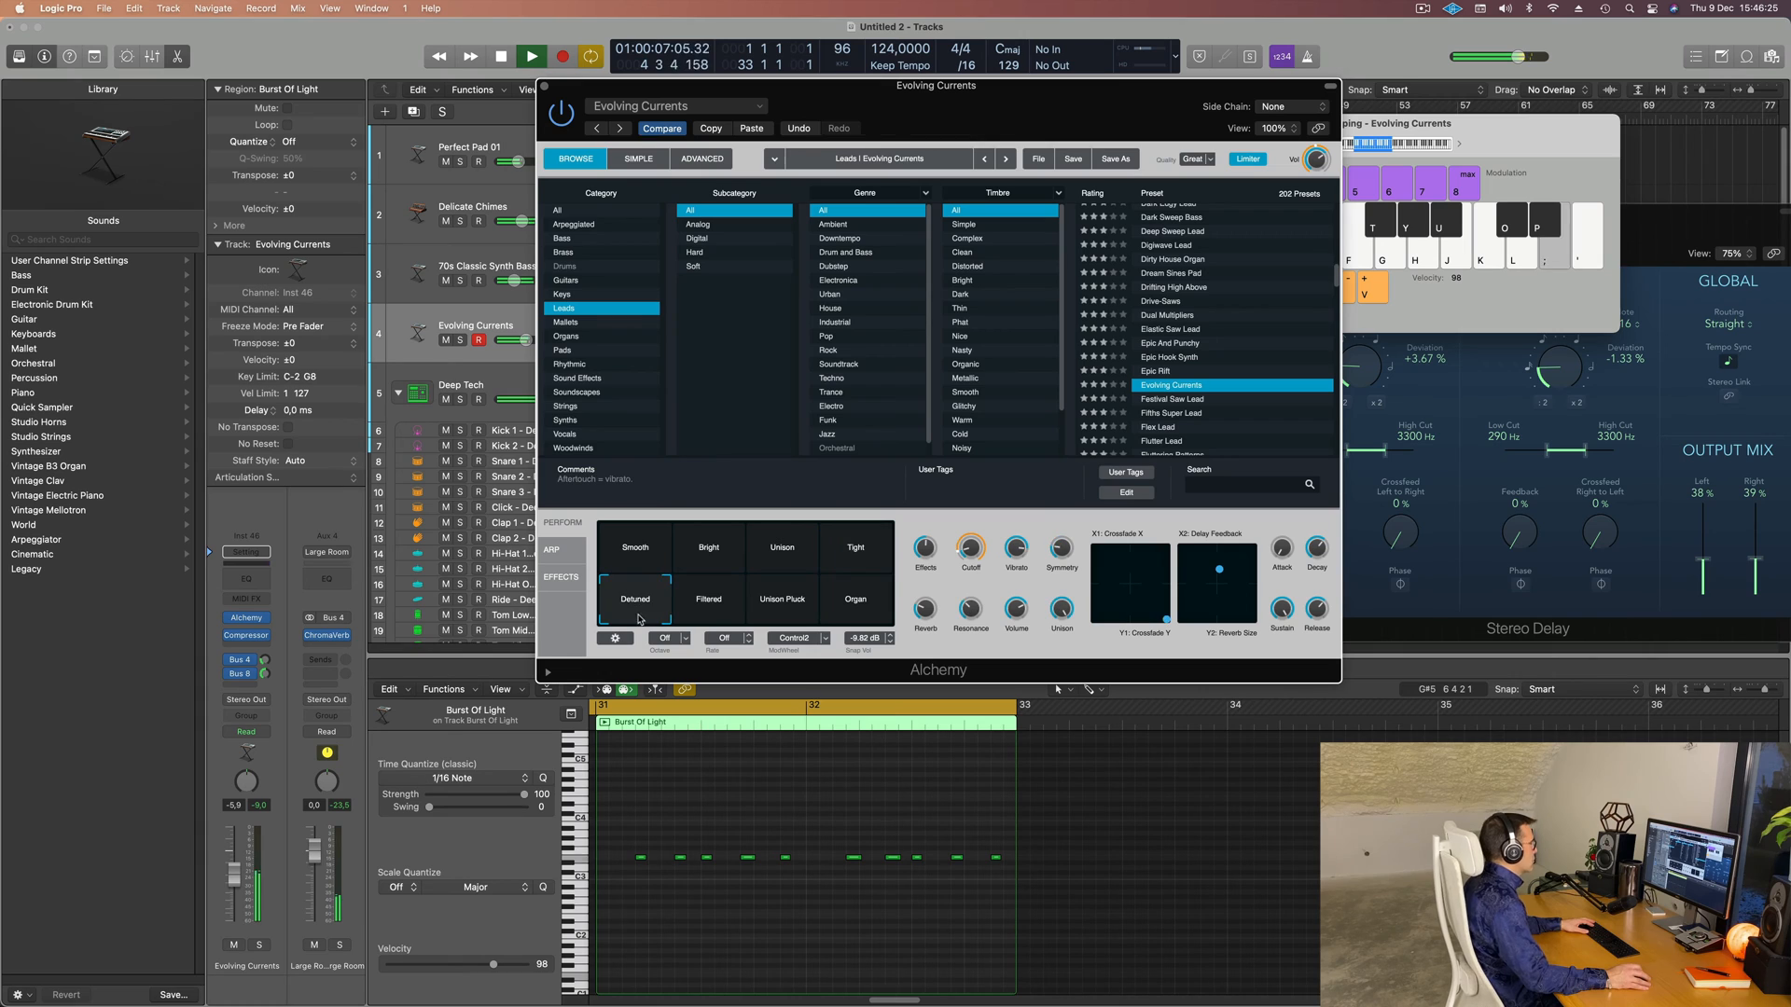
left_click(714, 611)
left_click(775, 608)
left_click(838, 613)
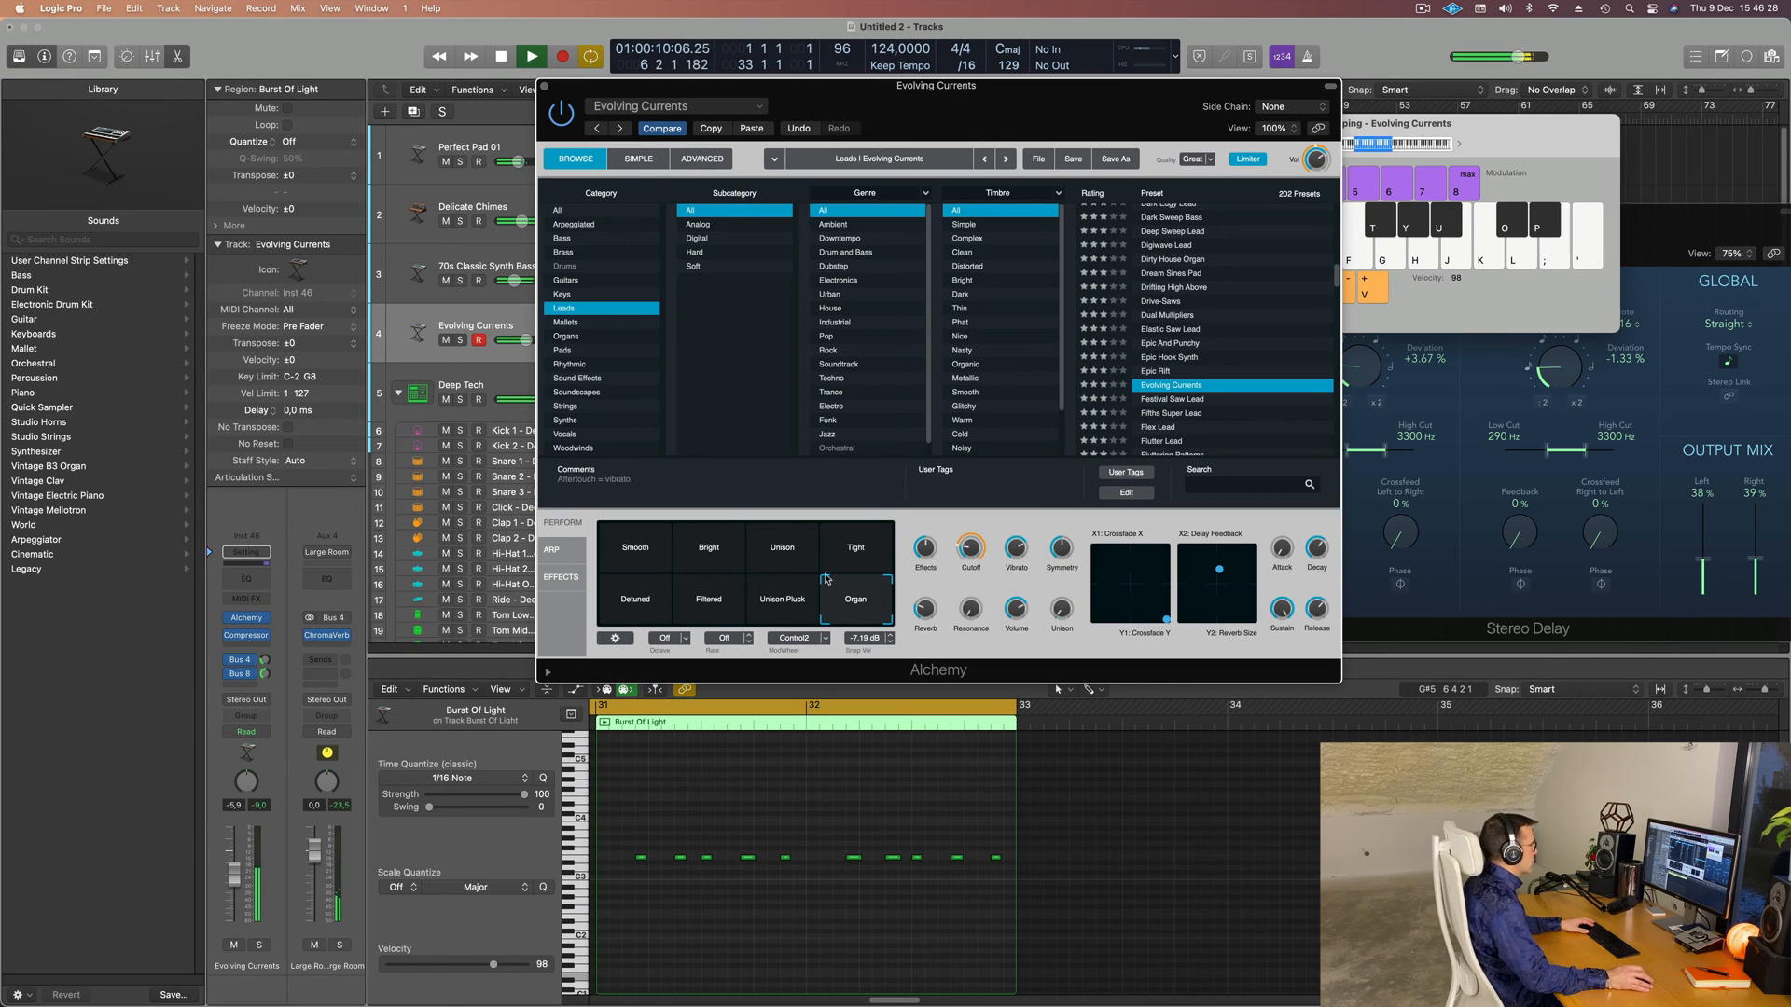
left_click(711, 554)
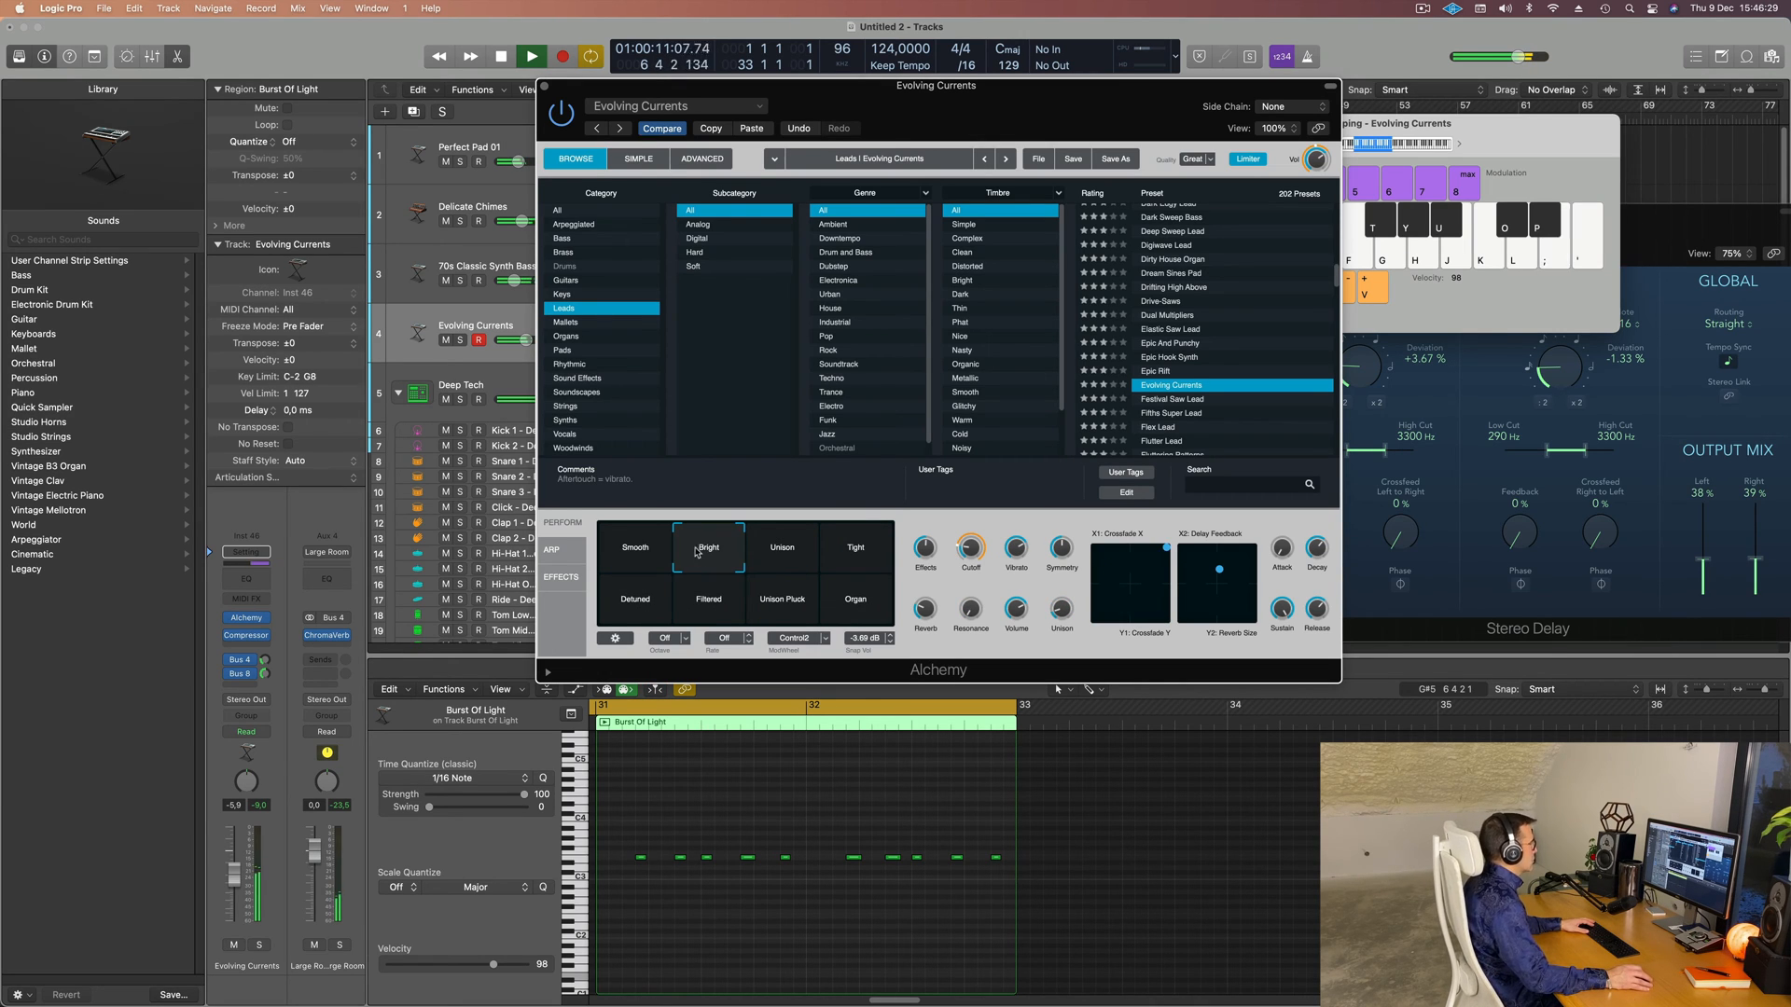
left_click(634, 556)
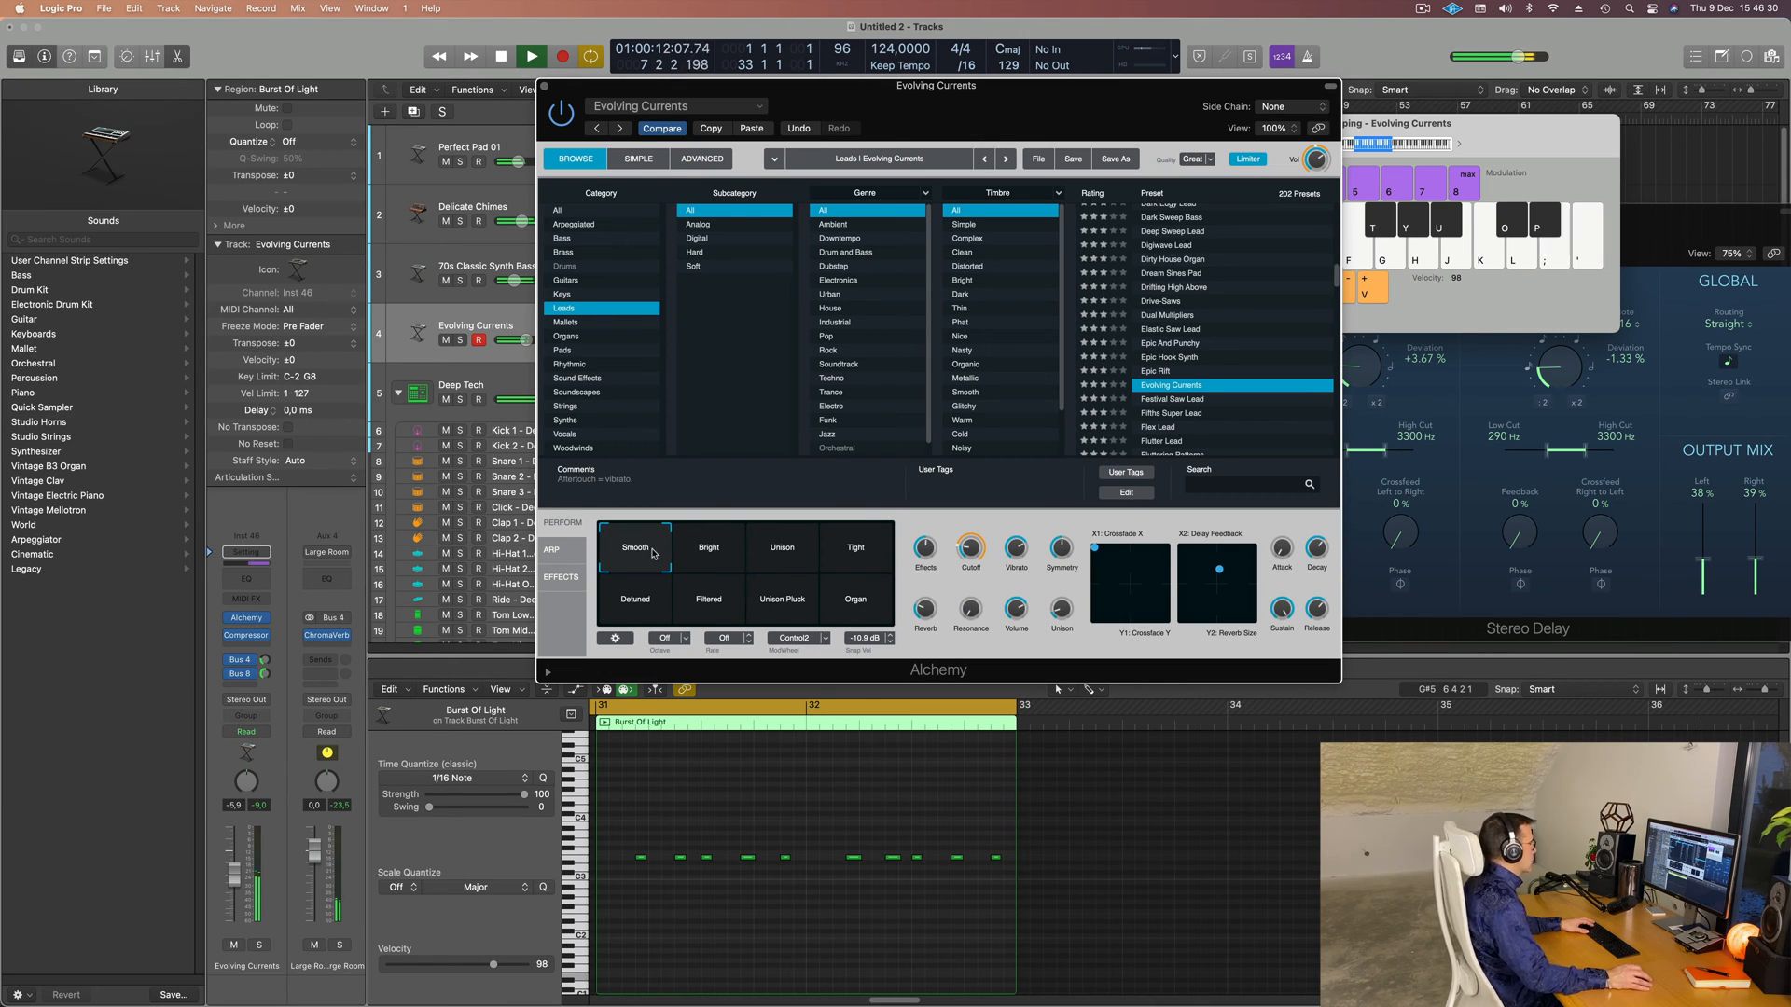
left_click_drag(711, 554, 706, 575)
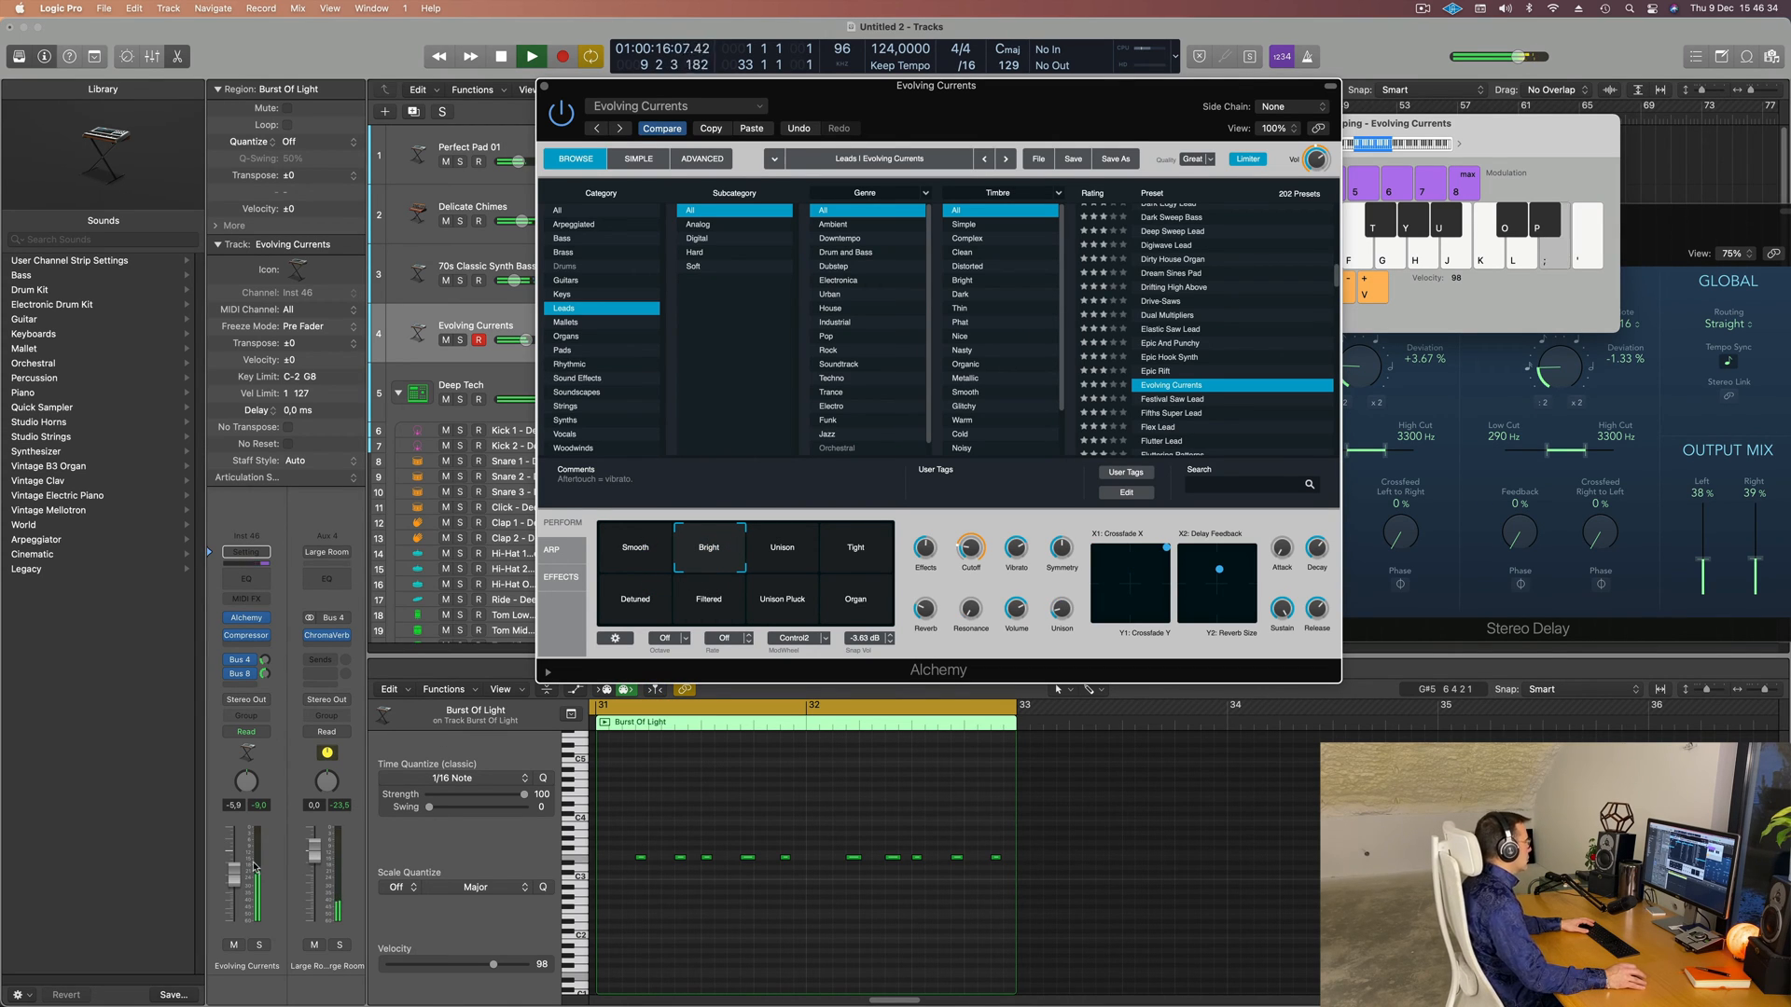
key(";")
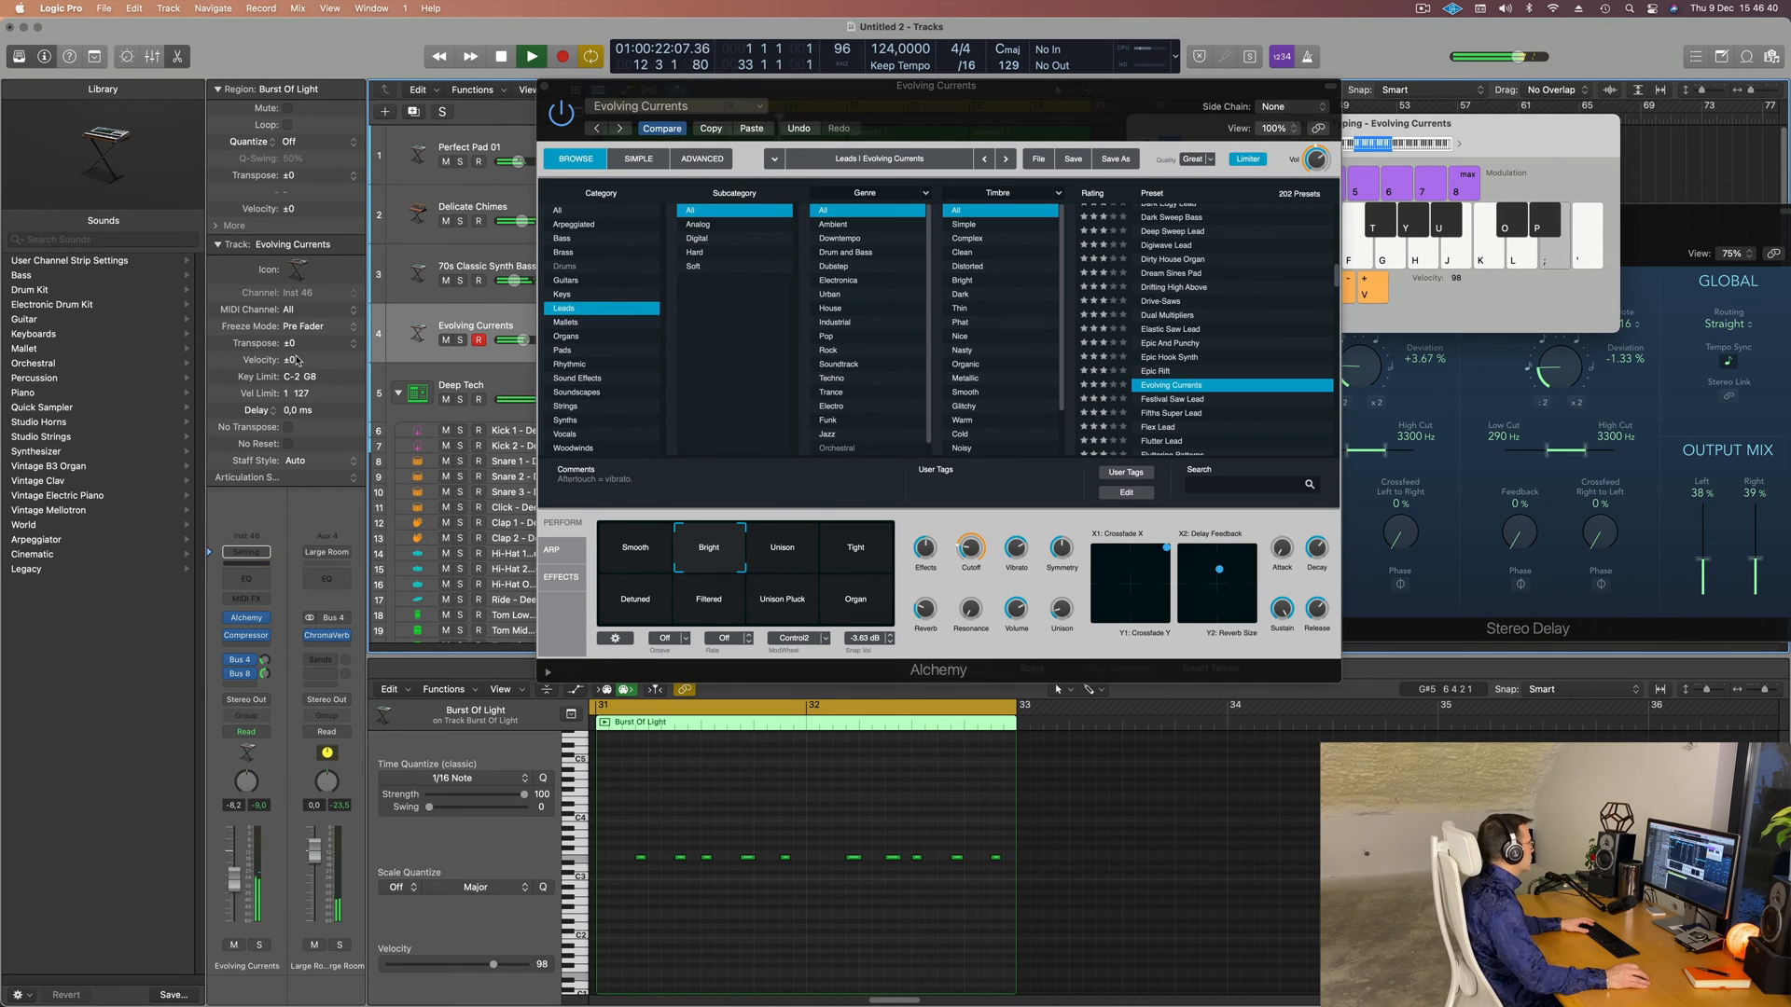
- Add a Channel EQ to the lead track with a low cut at about 348 Hz, and set the track volume to about -6 dB
left_click(256, 578)
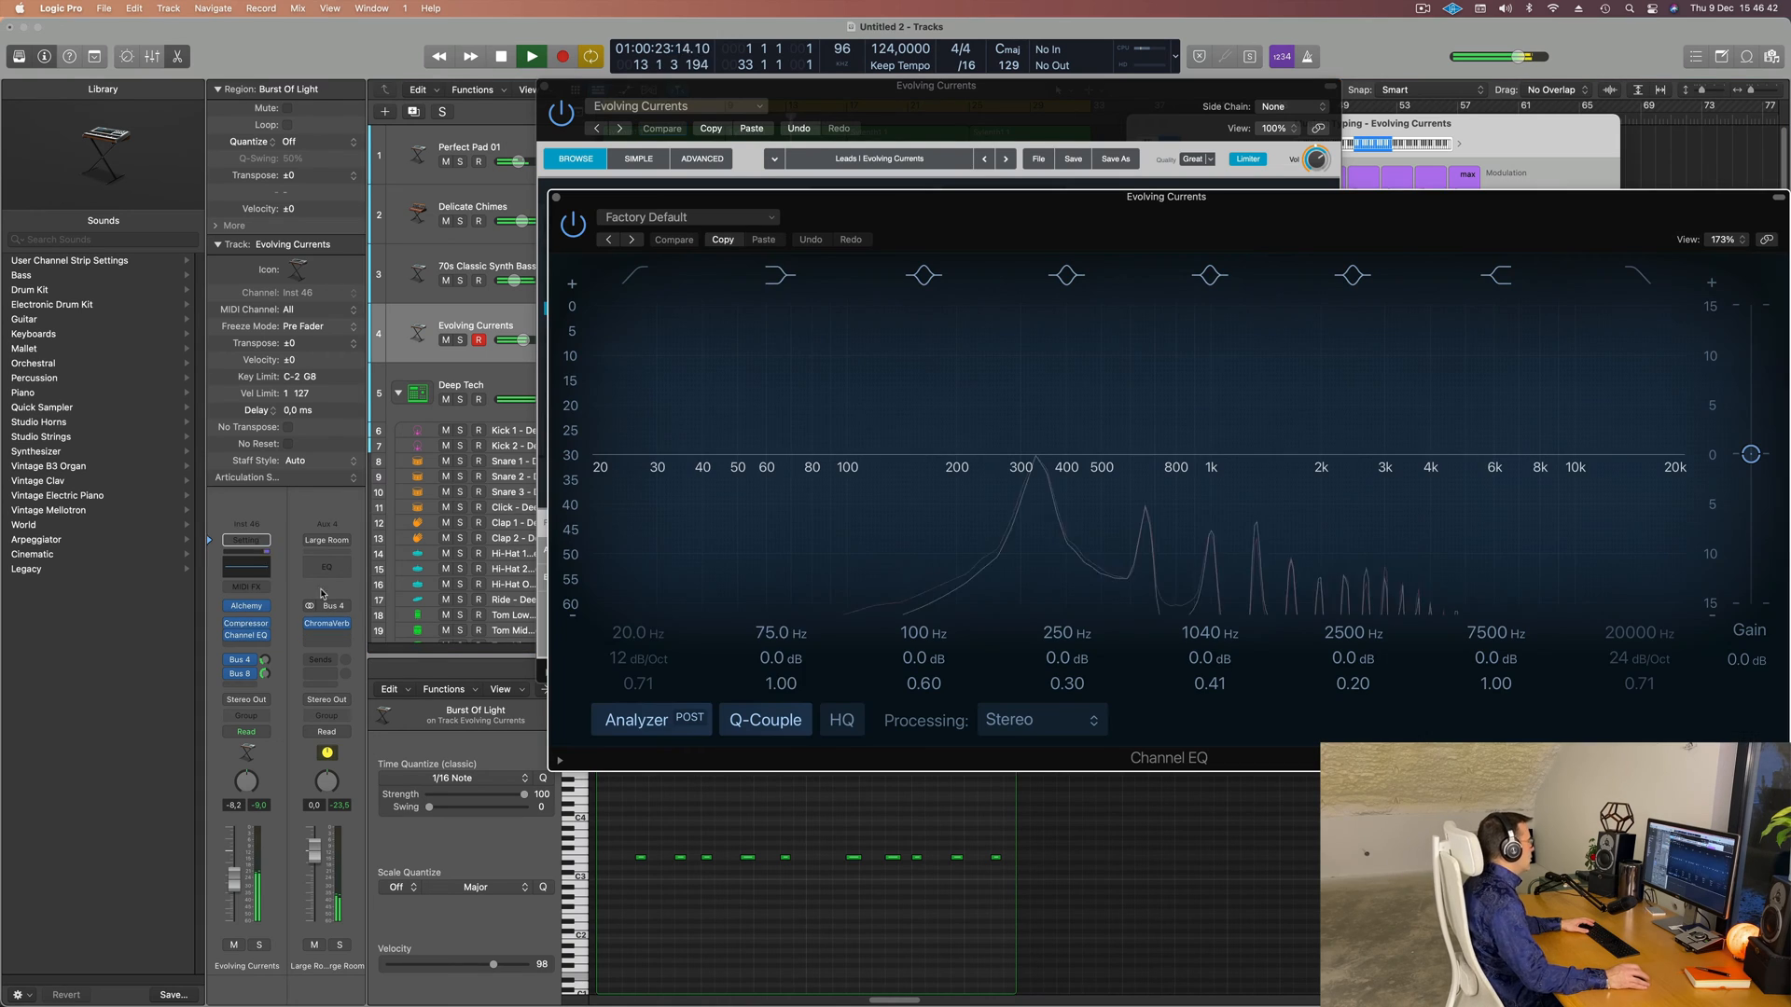
left_click(637, 277)
mouse_move(700, 366)
left_mouse_down()
mouse_move(1005, 398)
mouse_move(1132, 372)
left_mouse_up()
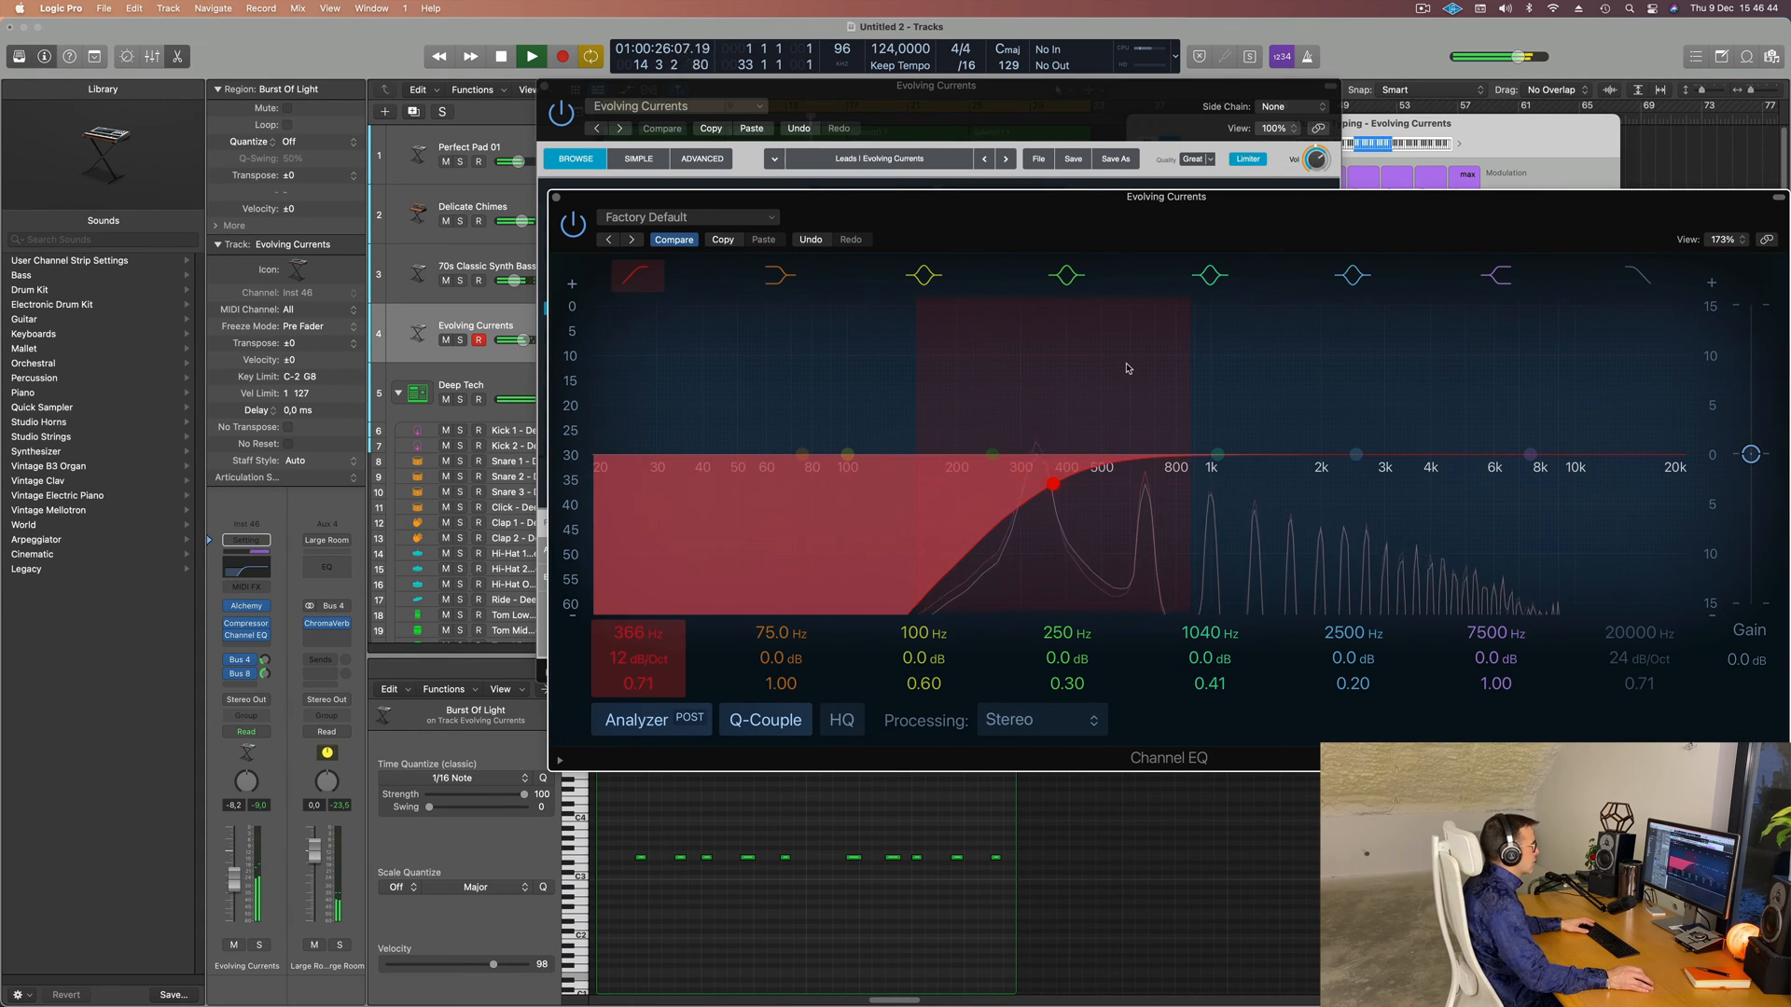
left_click_drag(1072, 466, 1066, 467)
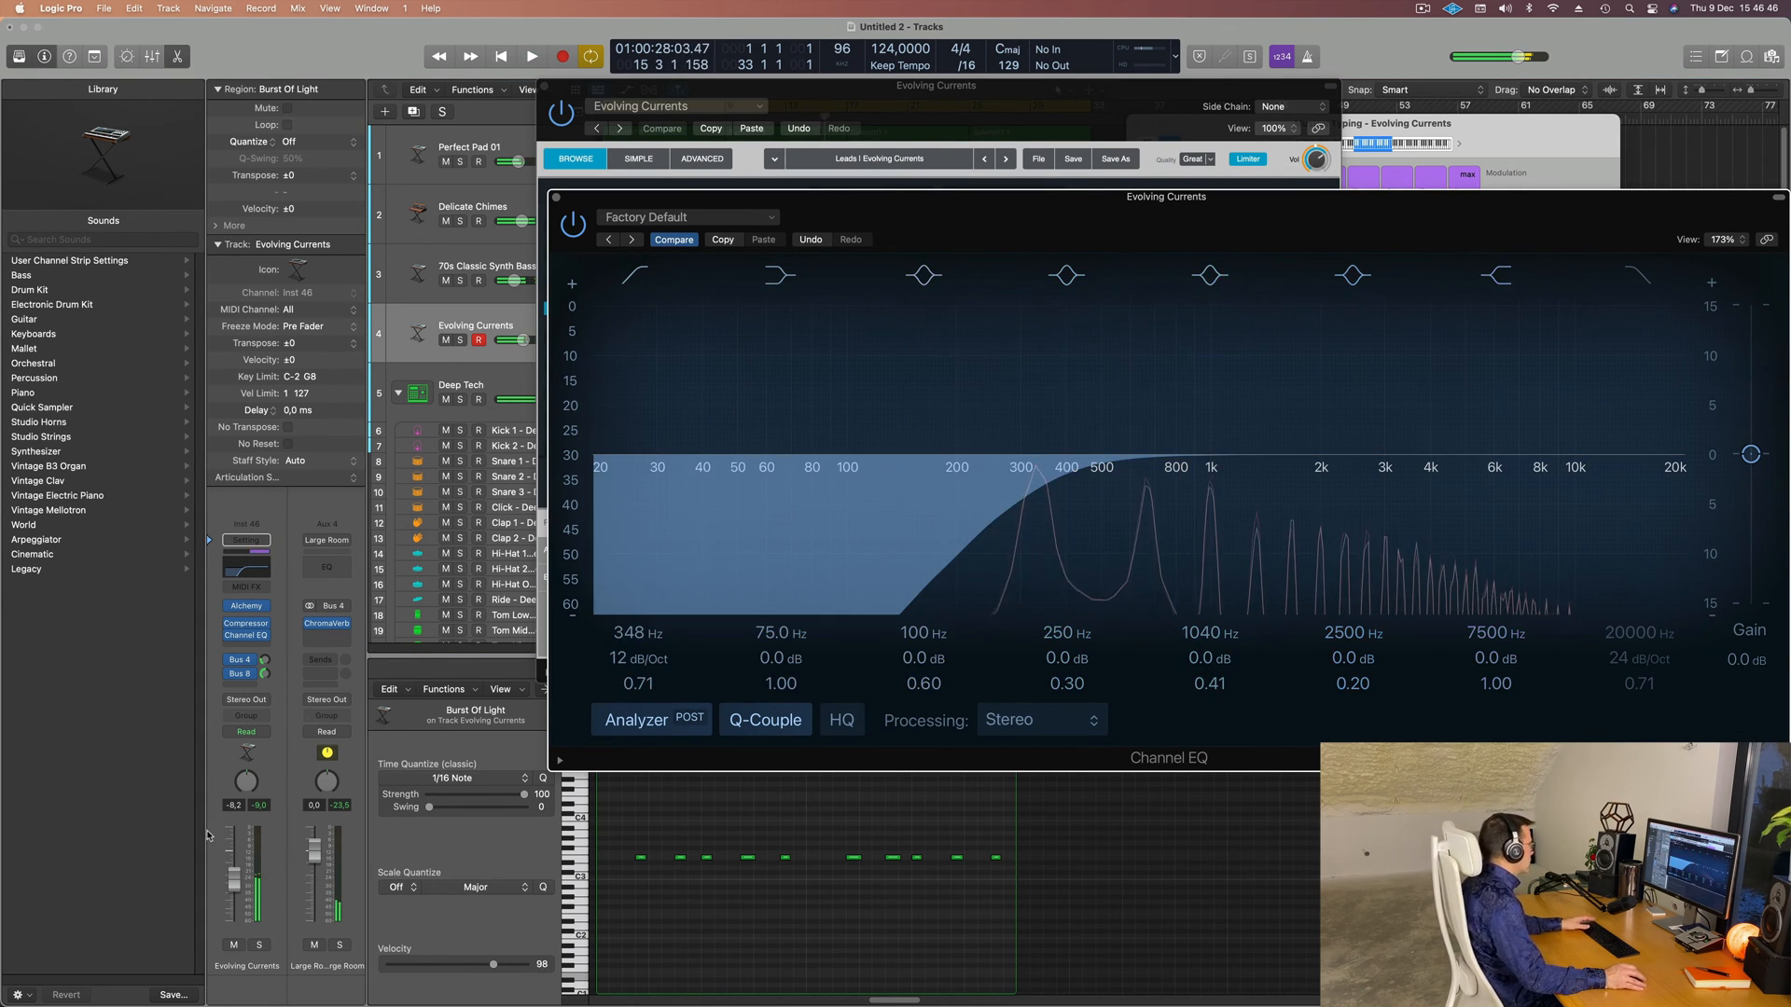
left_click_drag(231, 883, 228, 875)
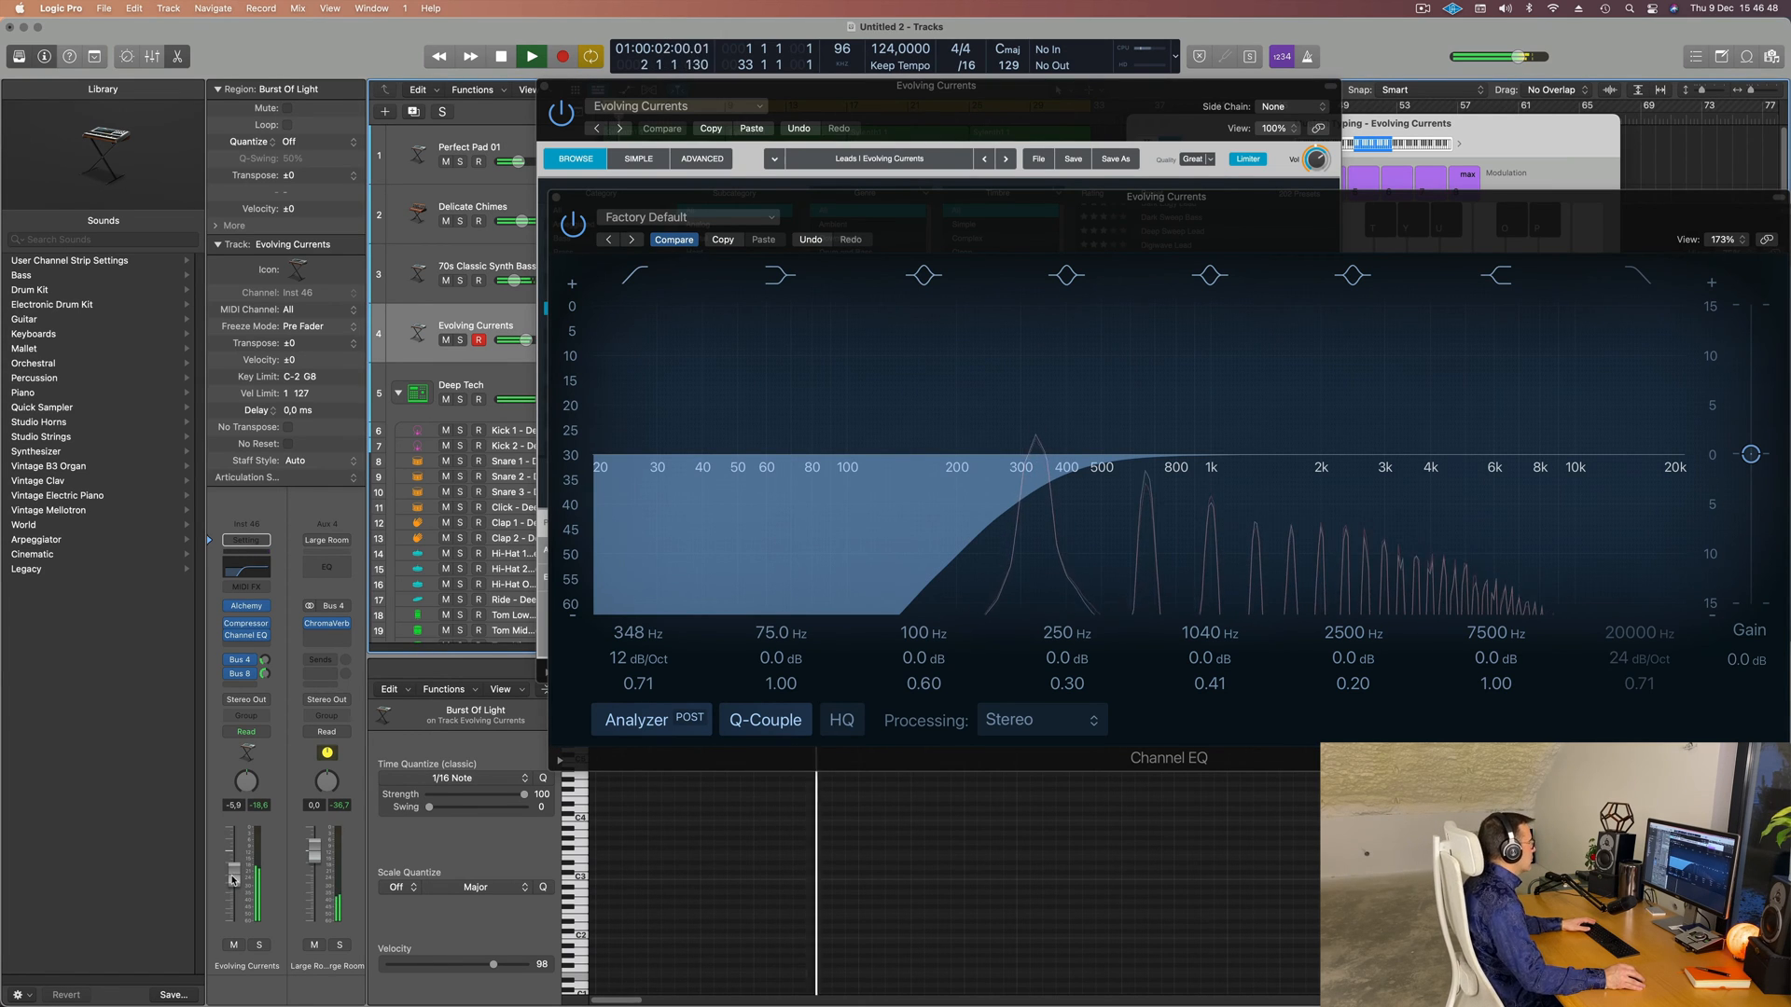
double_click(229, 877)
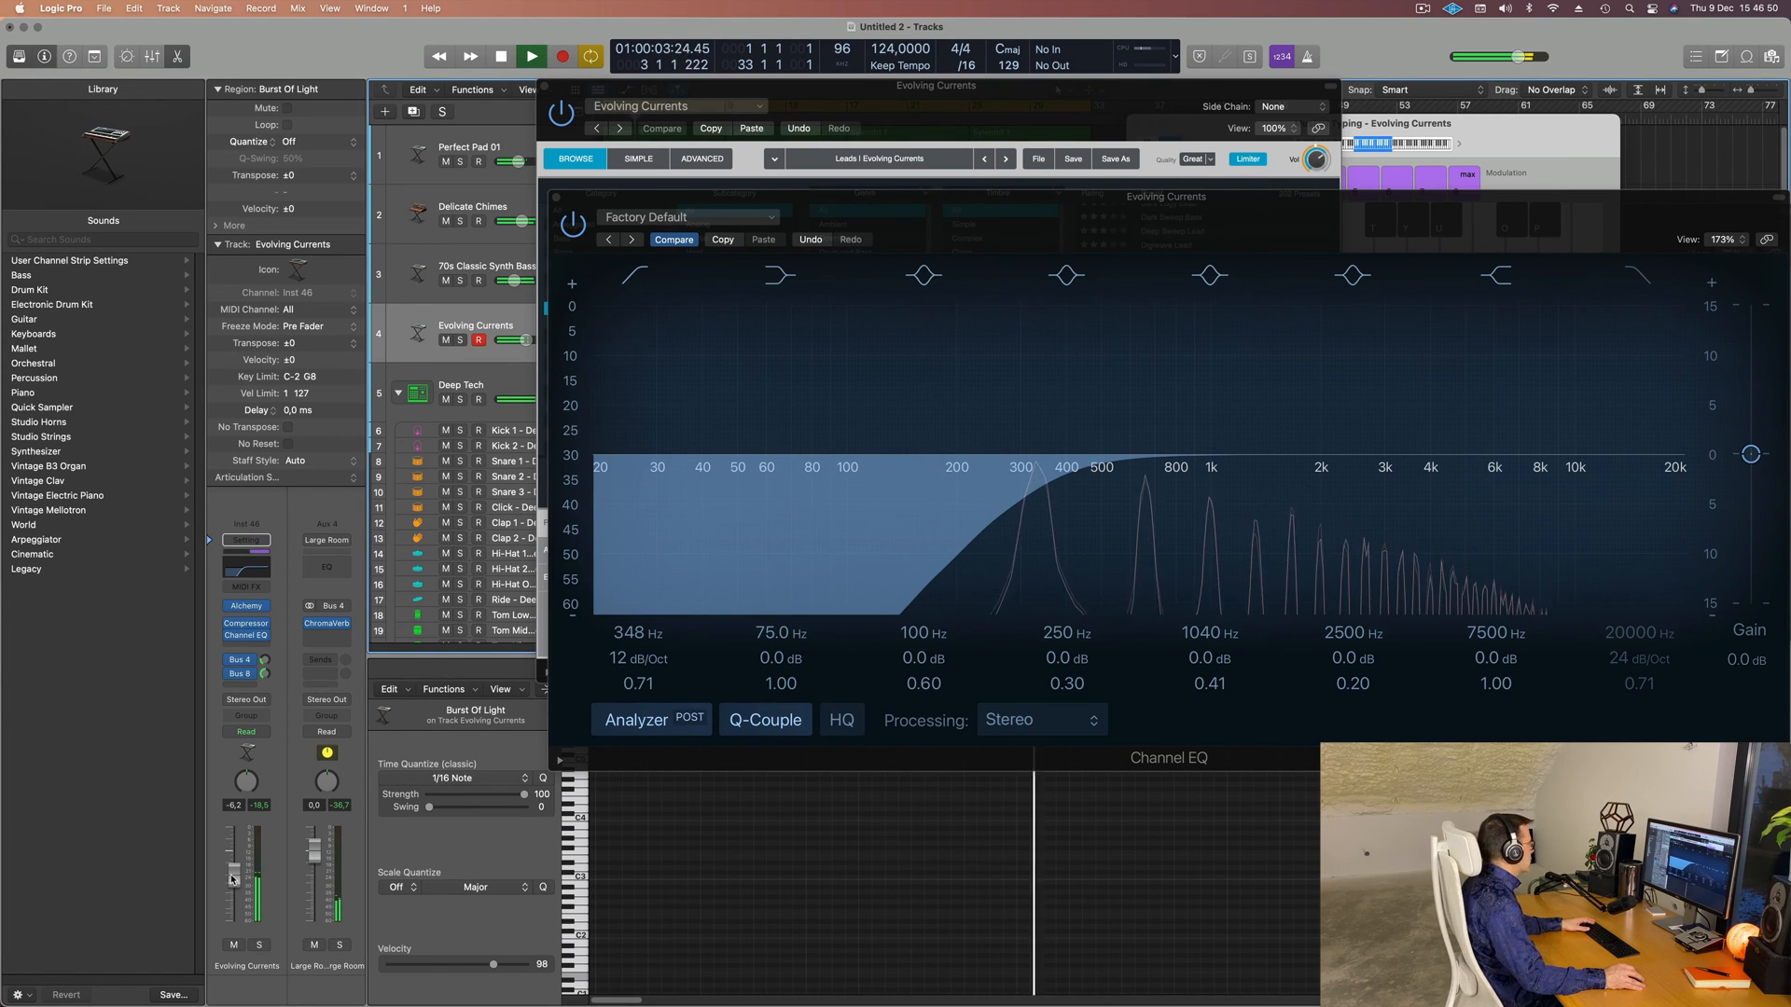
- Move the Channel EQ and Alchemy windows off the tracks and close both of them
left_click_drag(1196, 206, 947, 252)
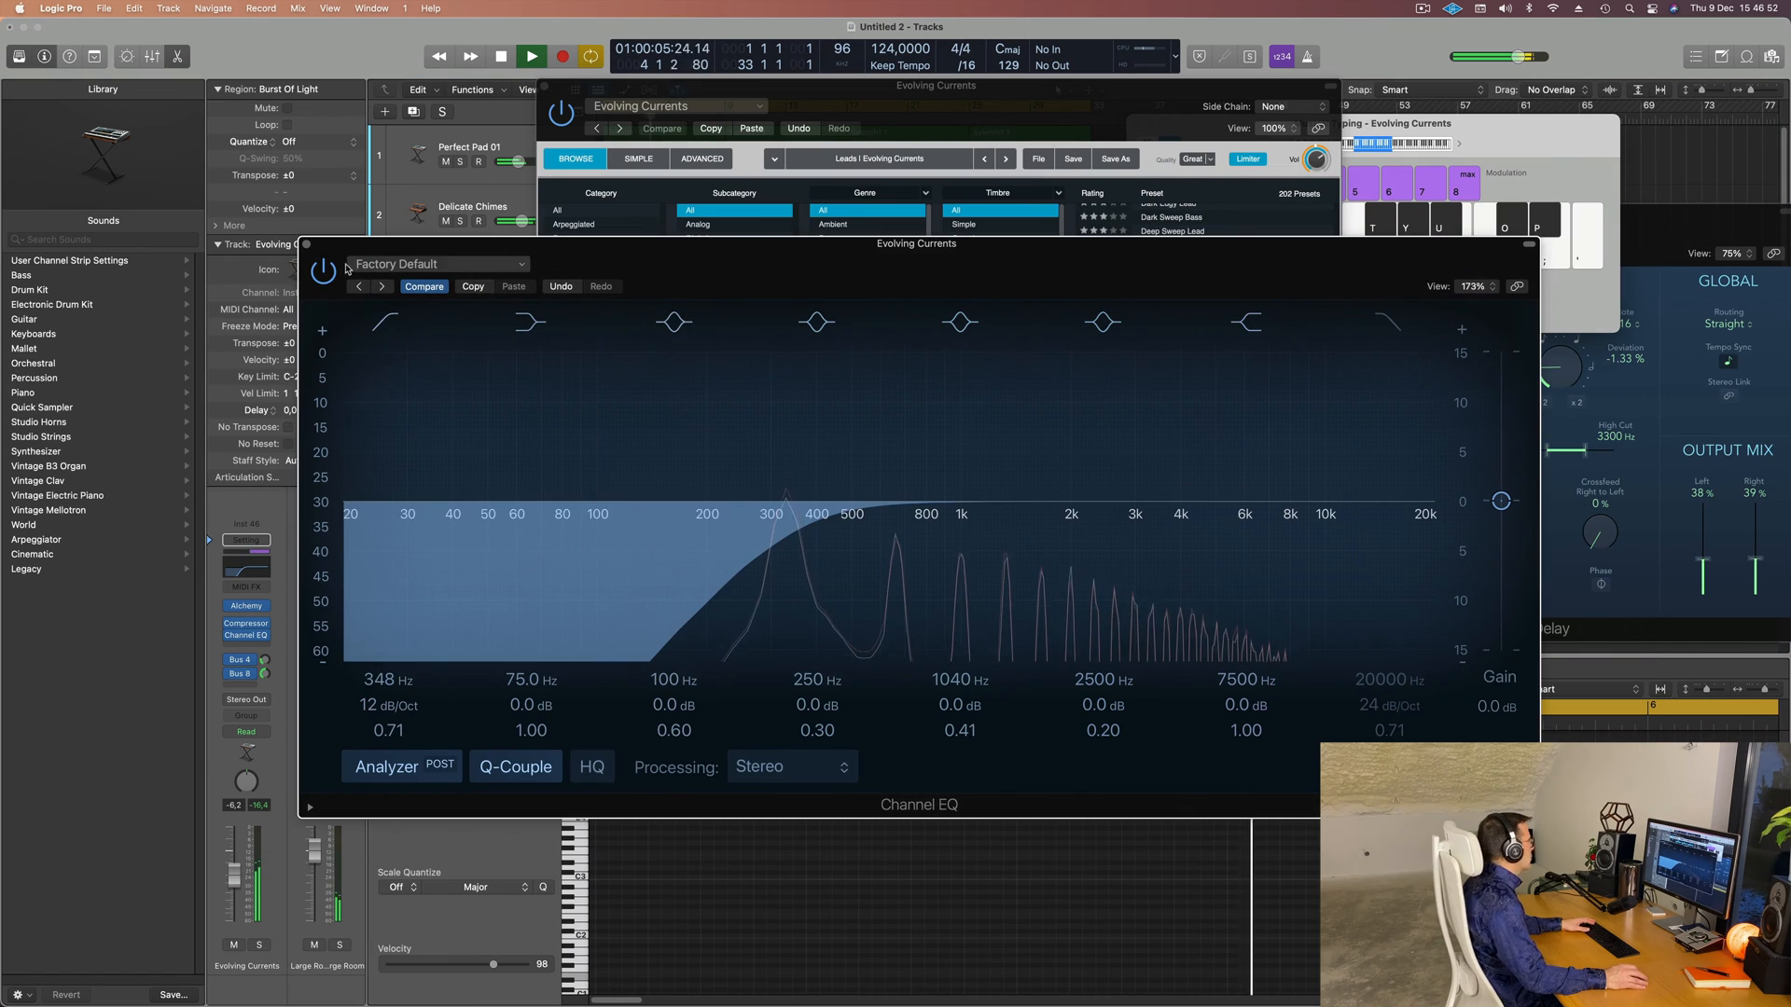
left_click(307, 245)
left_click_drag(544, 86, 730, 268)
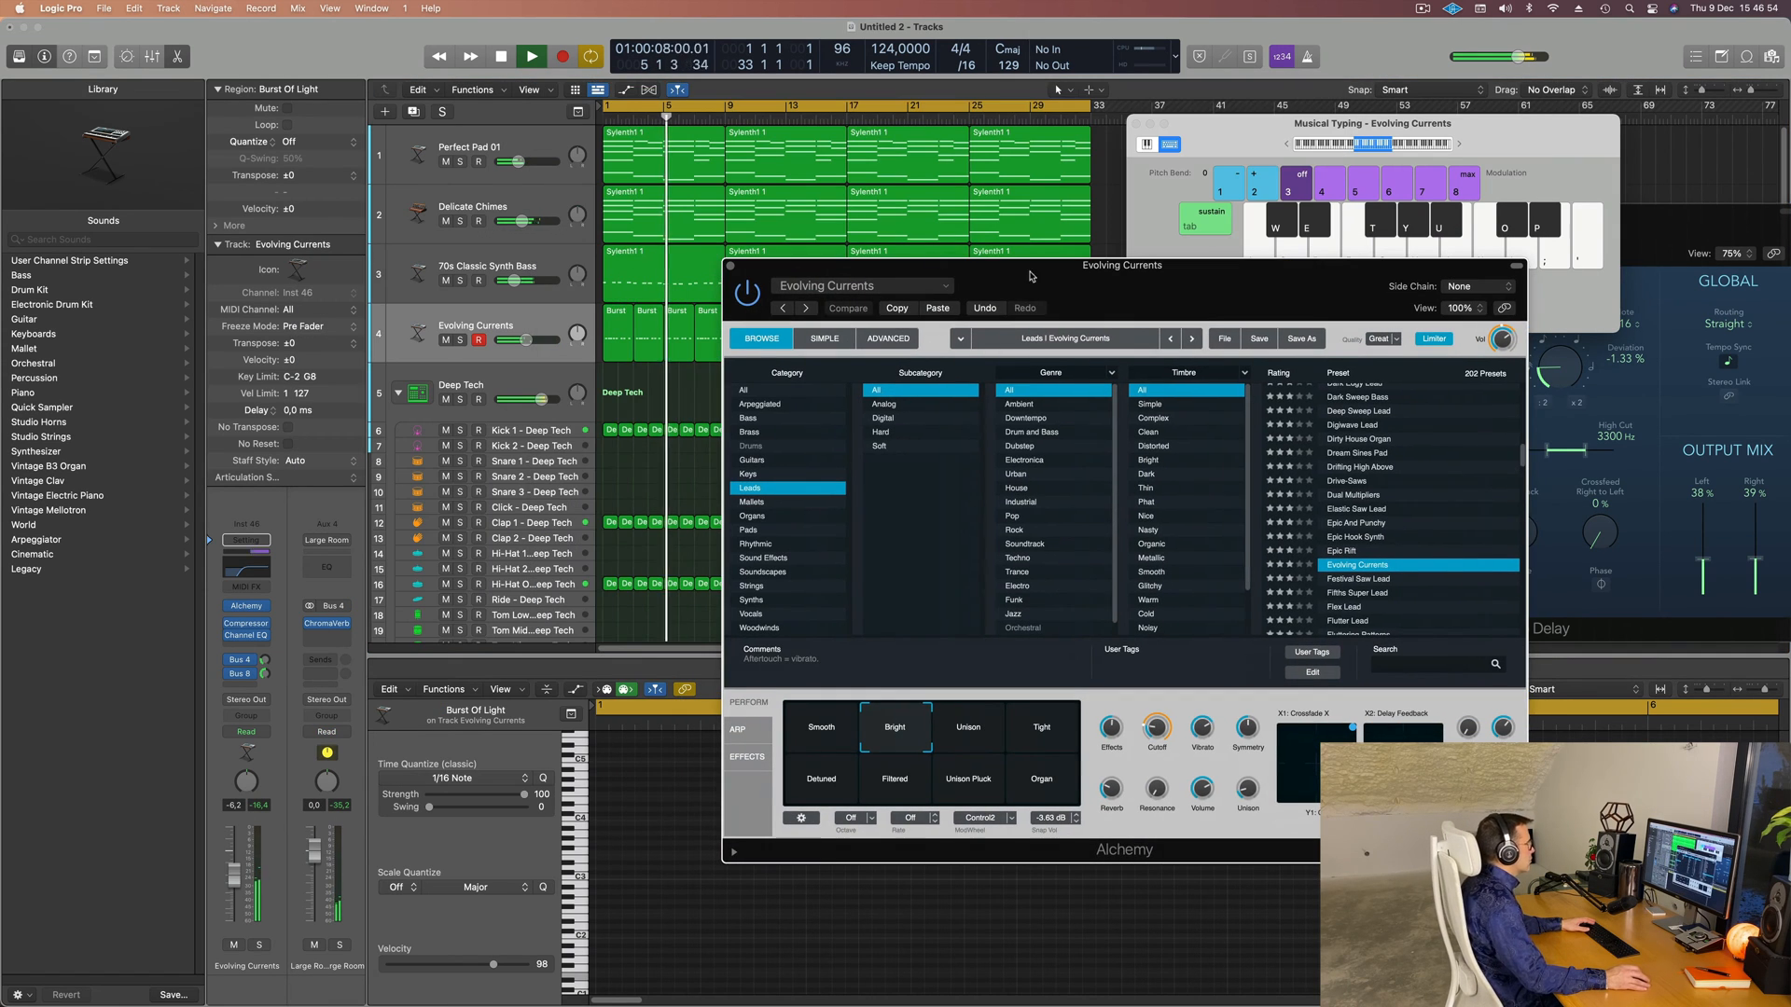
left_click(730, 267)
- Compare the notes of the bass, lead and chimes regions in the piano roll and restart playback from the beginning
left_click(694, 280)
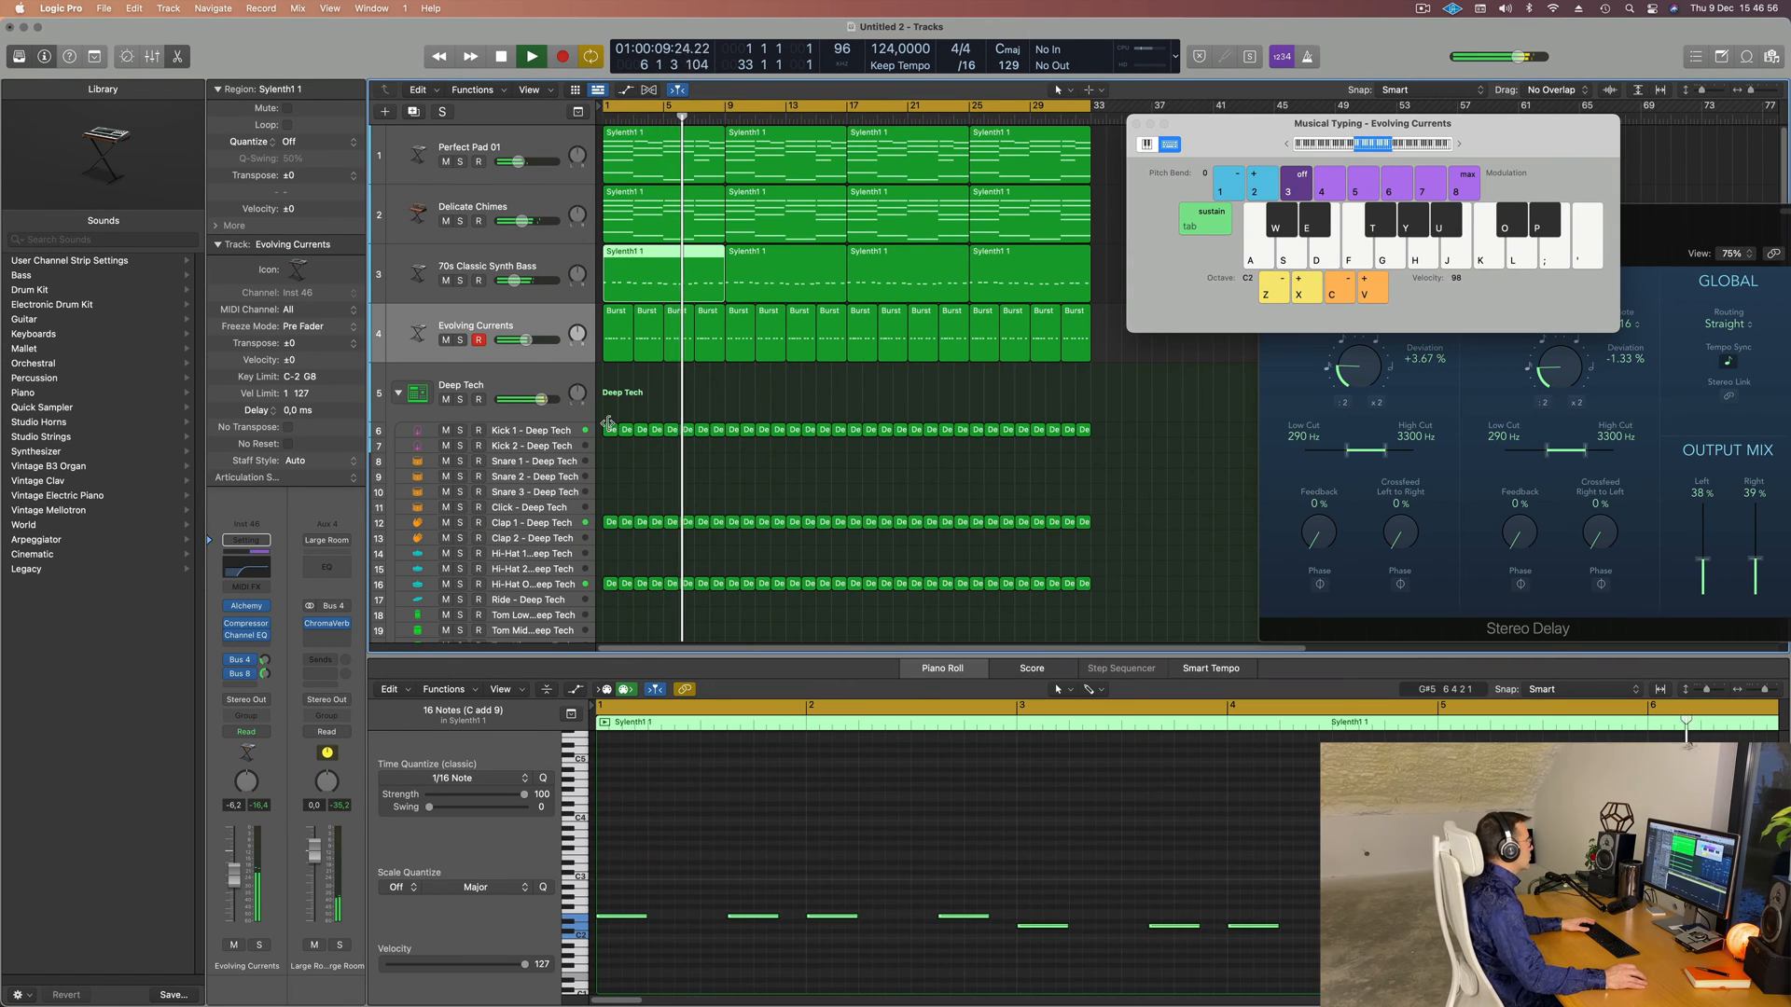
left_click(615, 337)
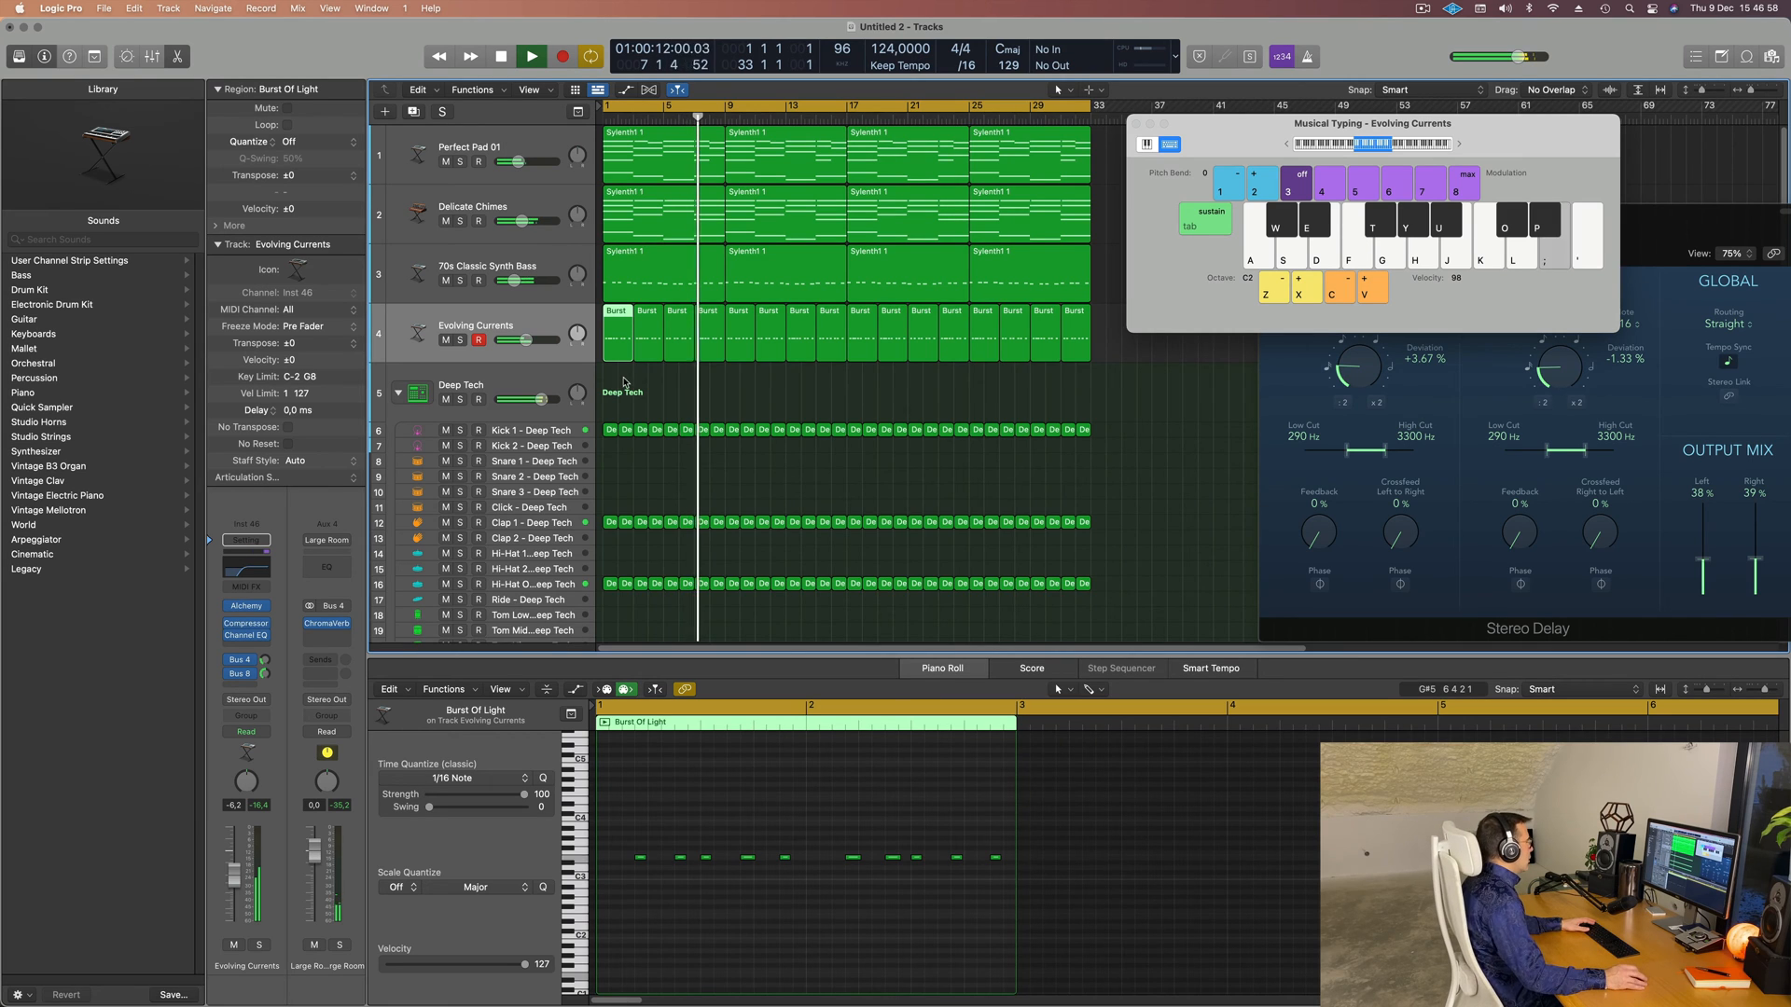
left_click(654, 330)
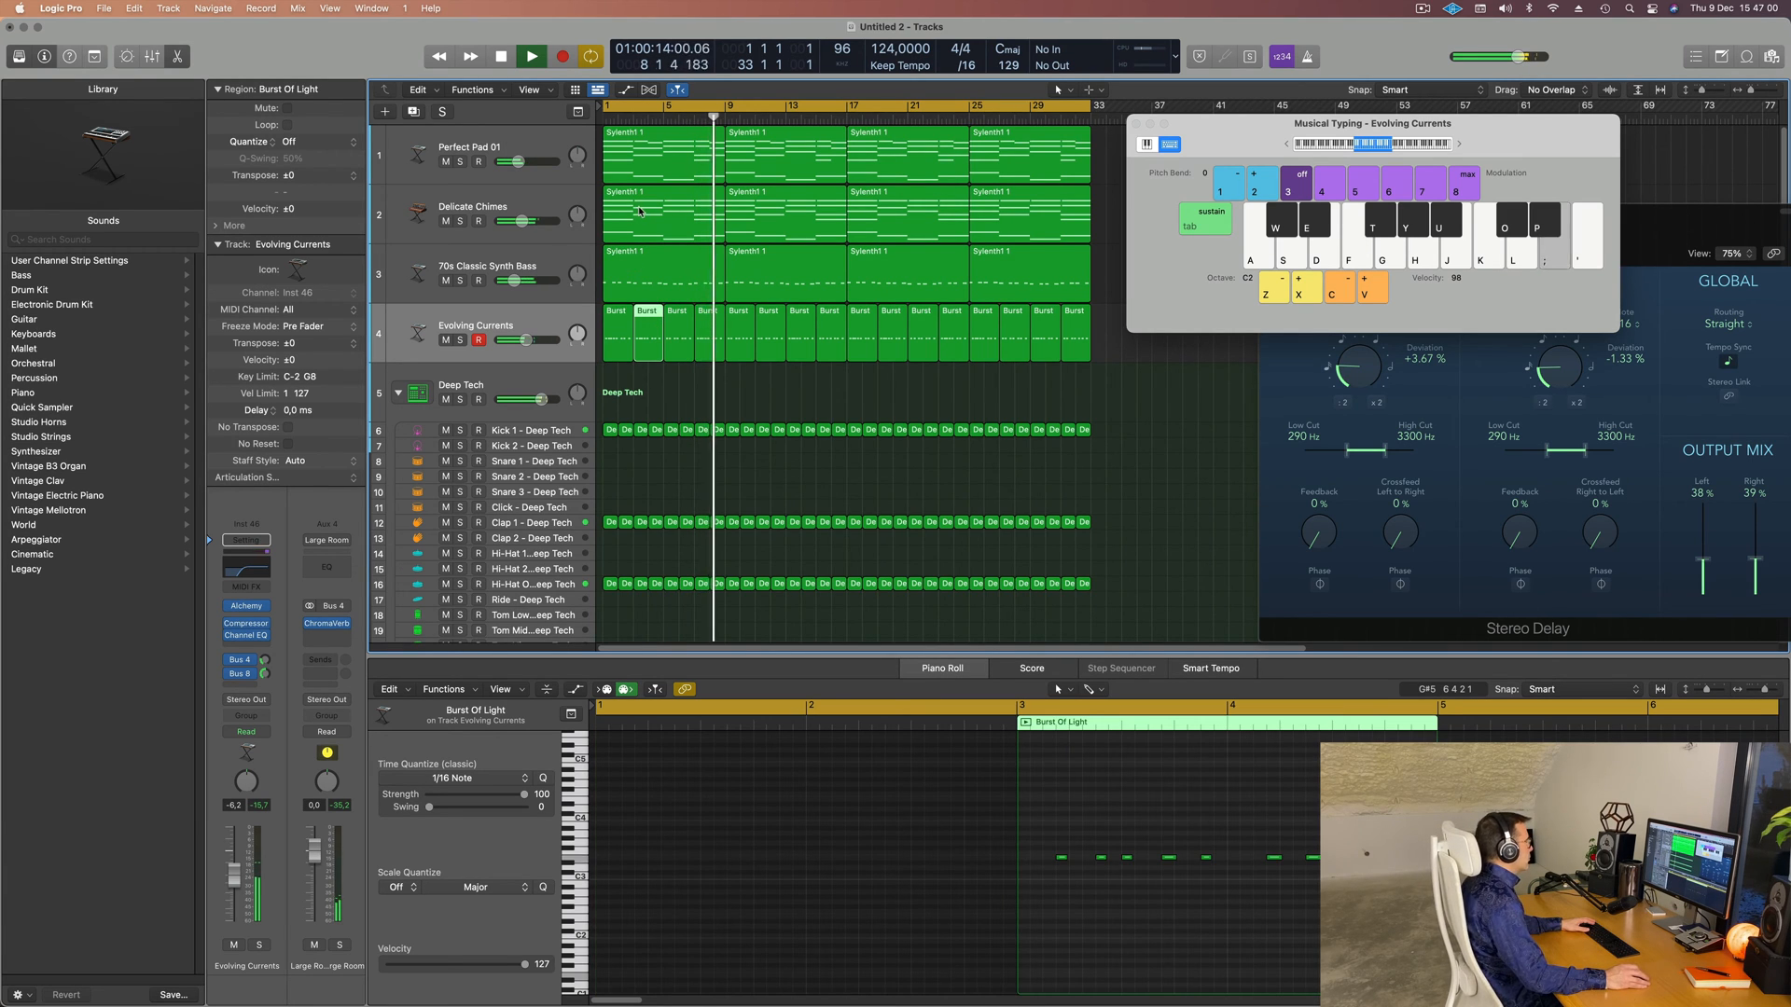
left_click(664, 221)
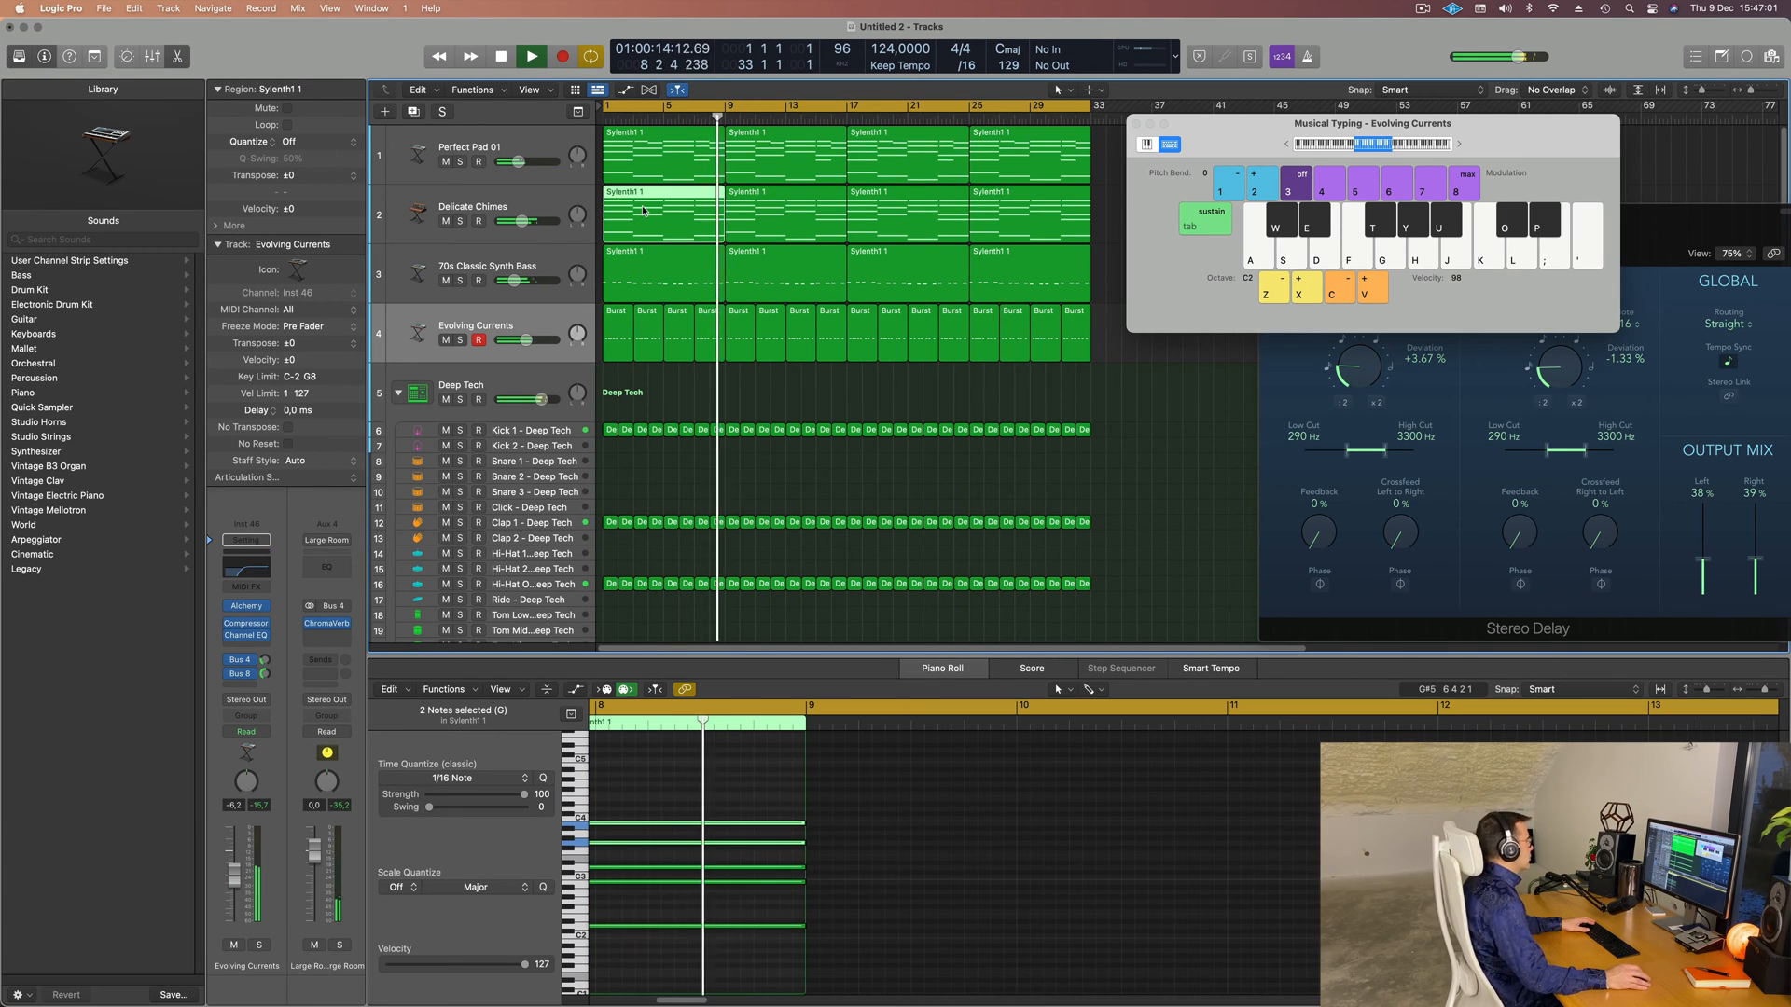
left_click(694, 400)
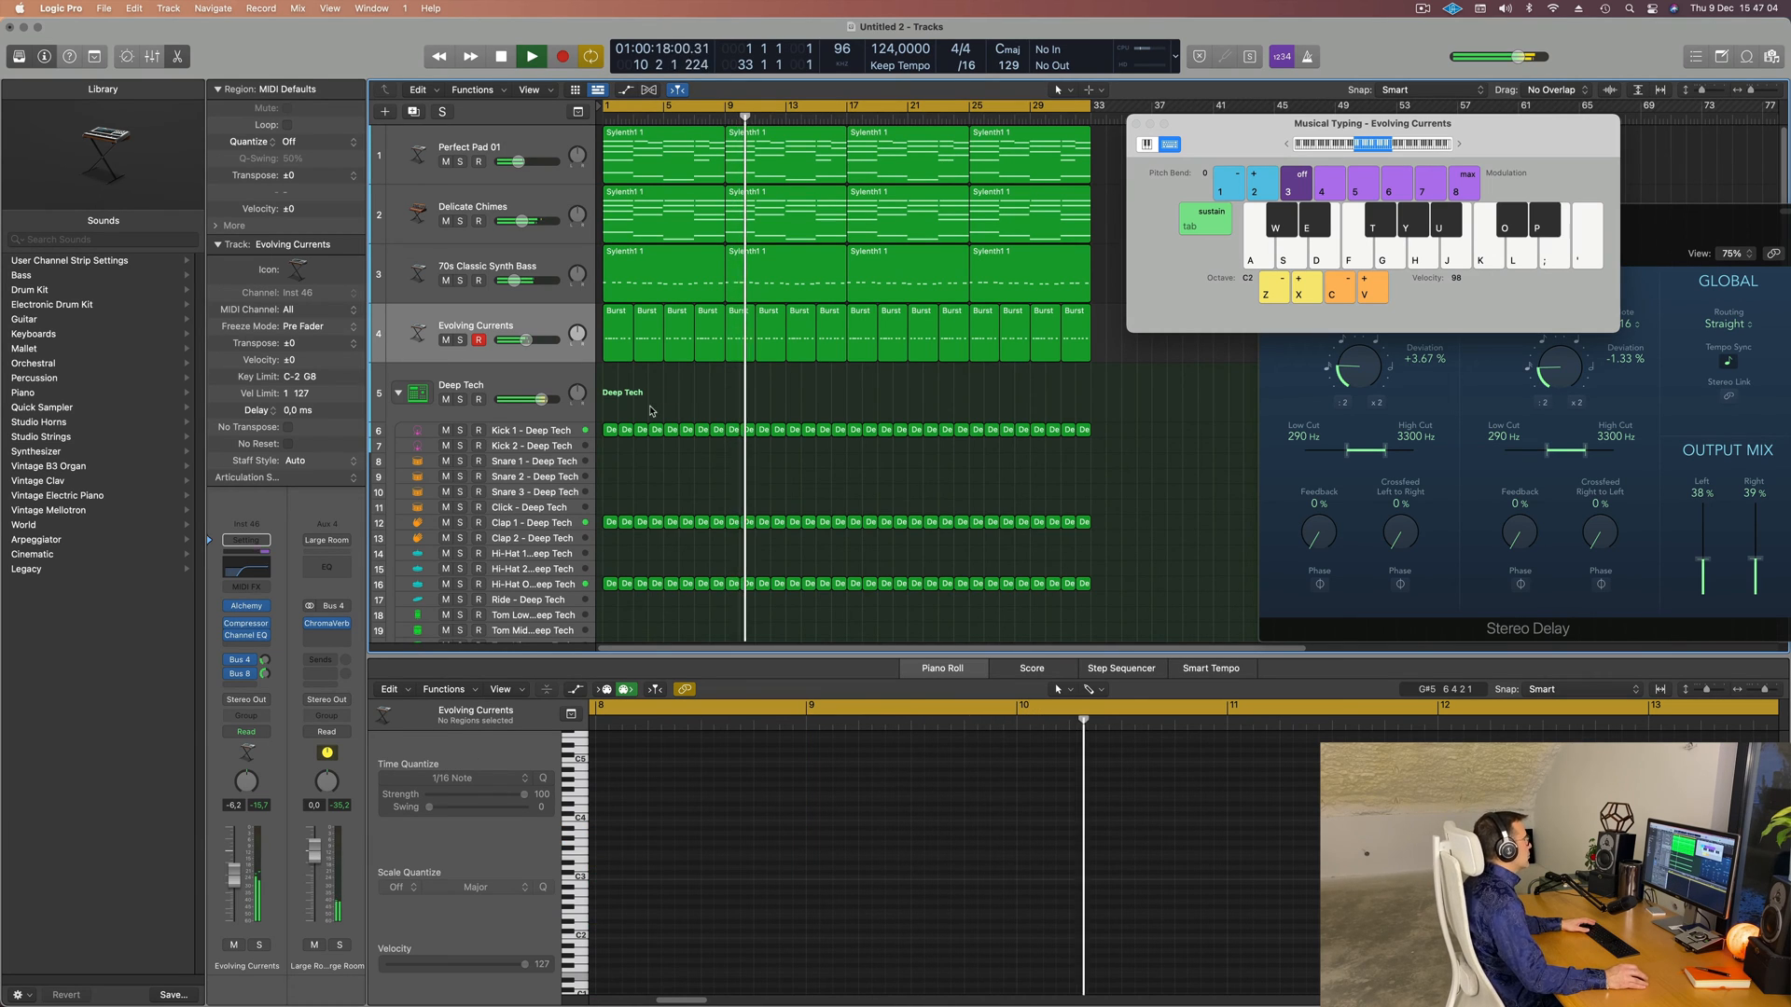
left_click(549, 342)
key("Return")
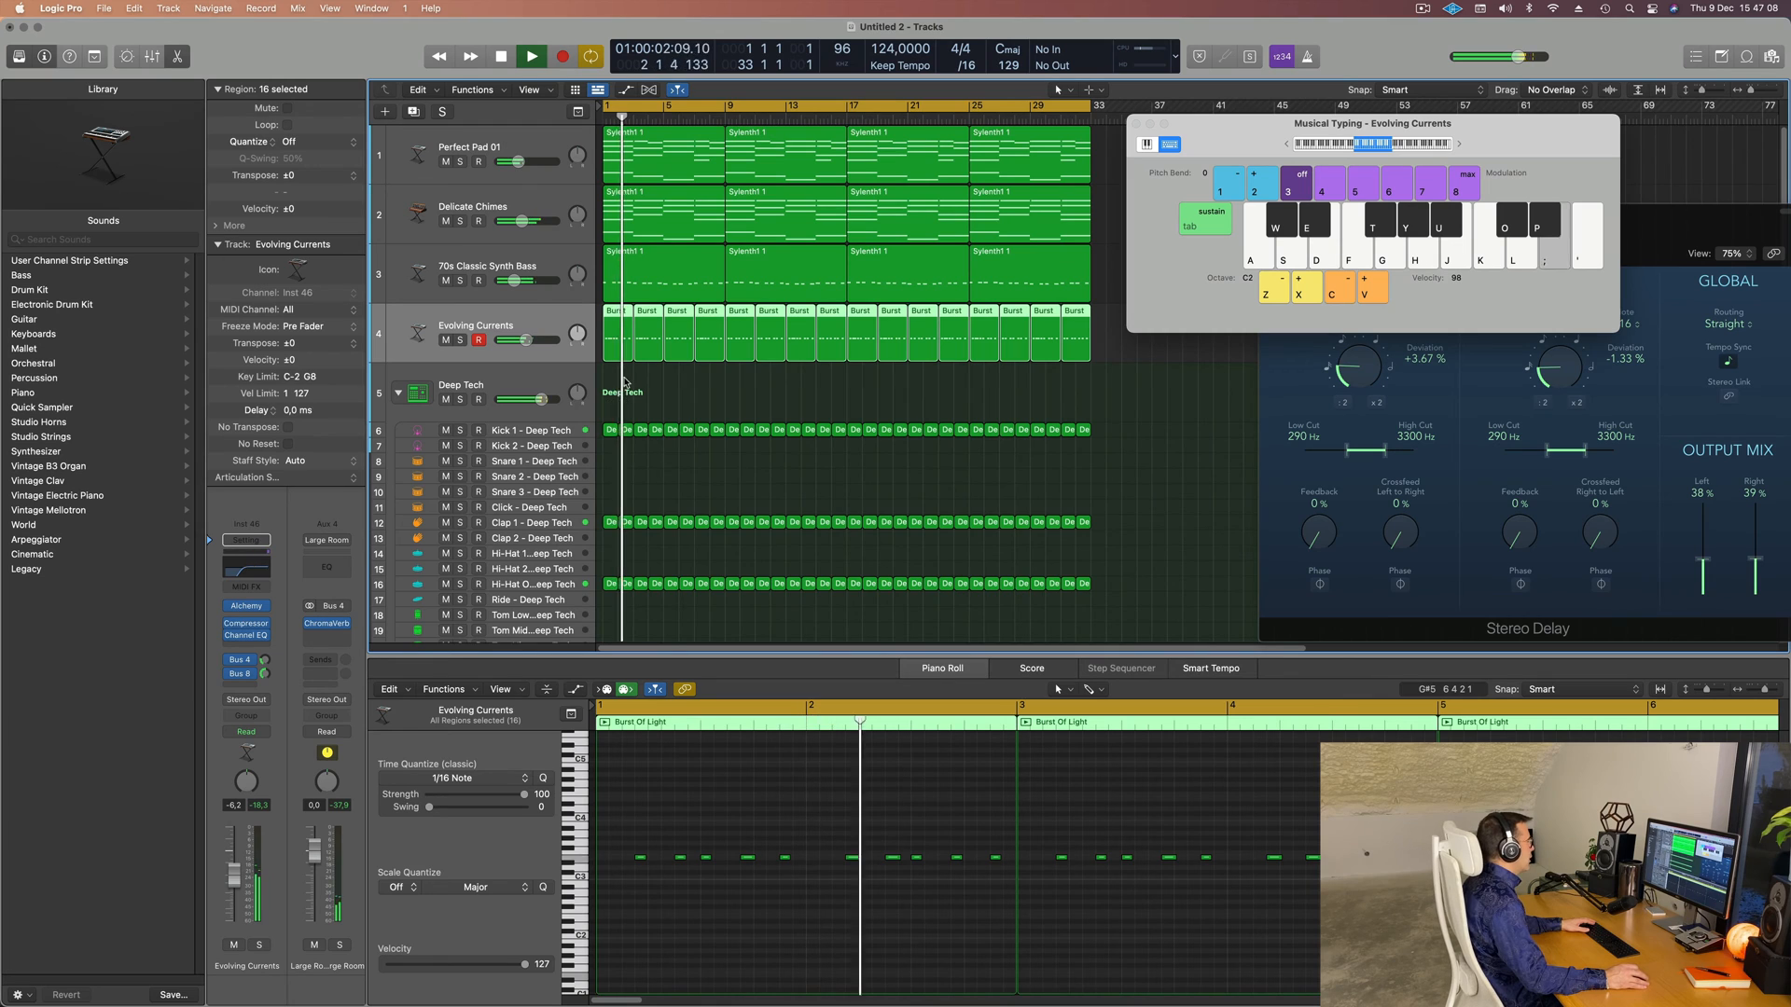
- Show the first bass region with the first four lead regions in the piano roll and transpose the lead notes in bars 3–4 down two semitones
left_click_drag(611, 378, 709, 290)
scroll(930, 856, "down", 3)
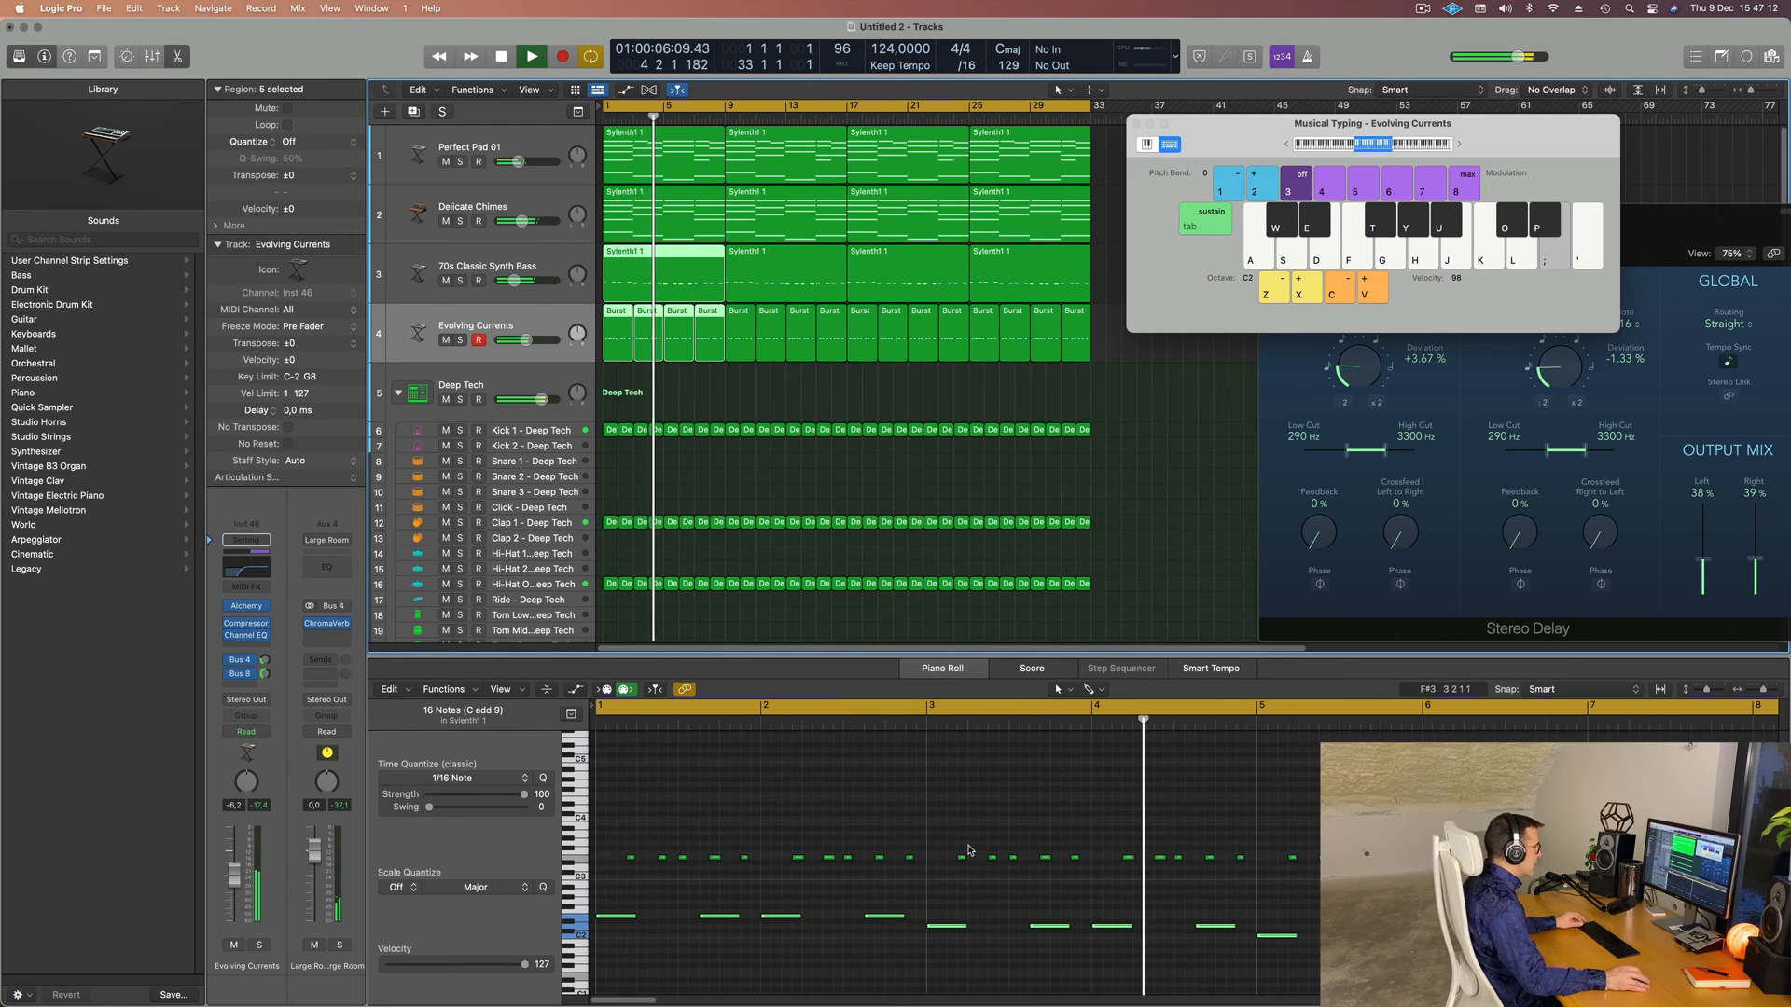
key("space")
key("space")
left_click_drag(942, 836, 1238, 889)
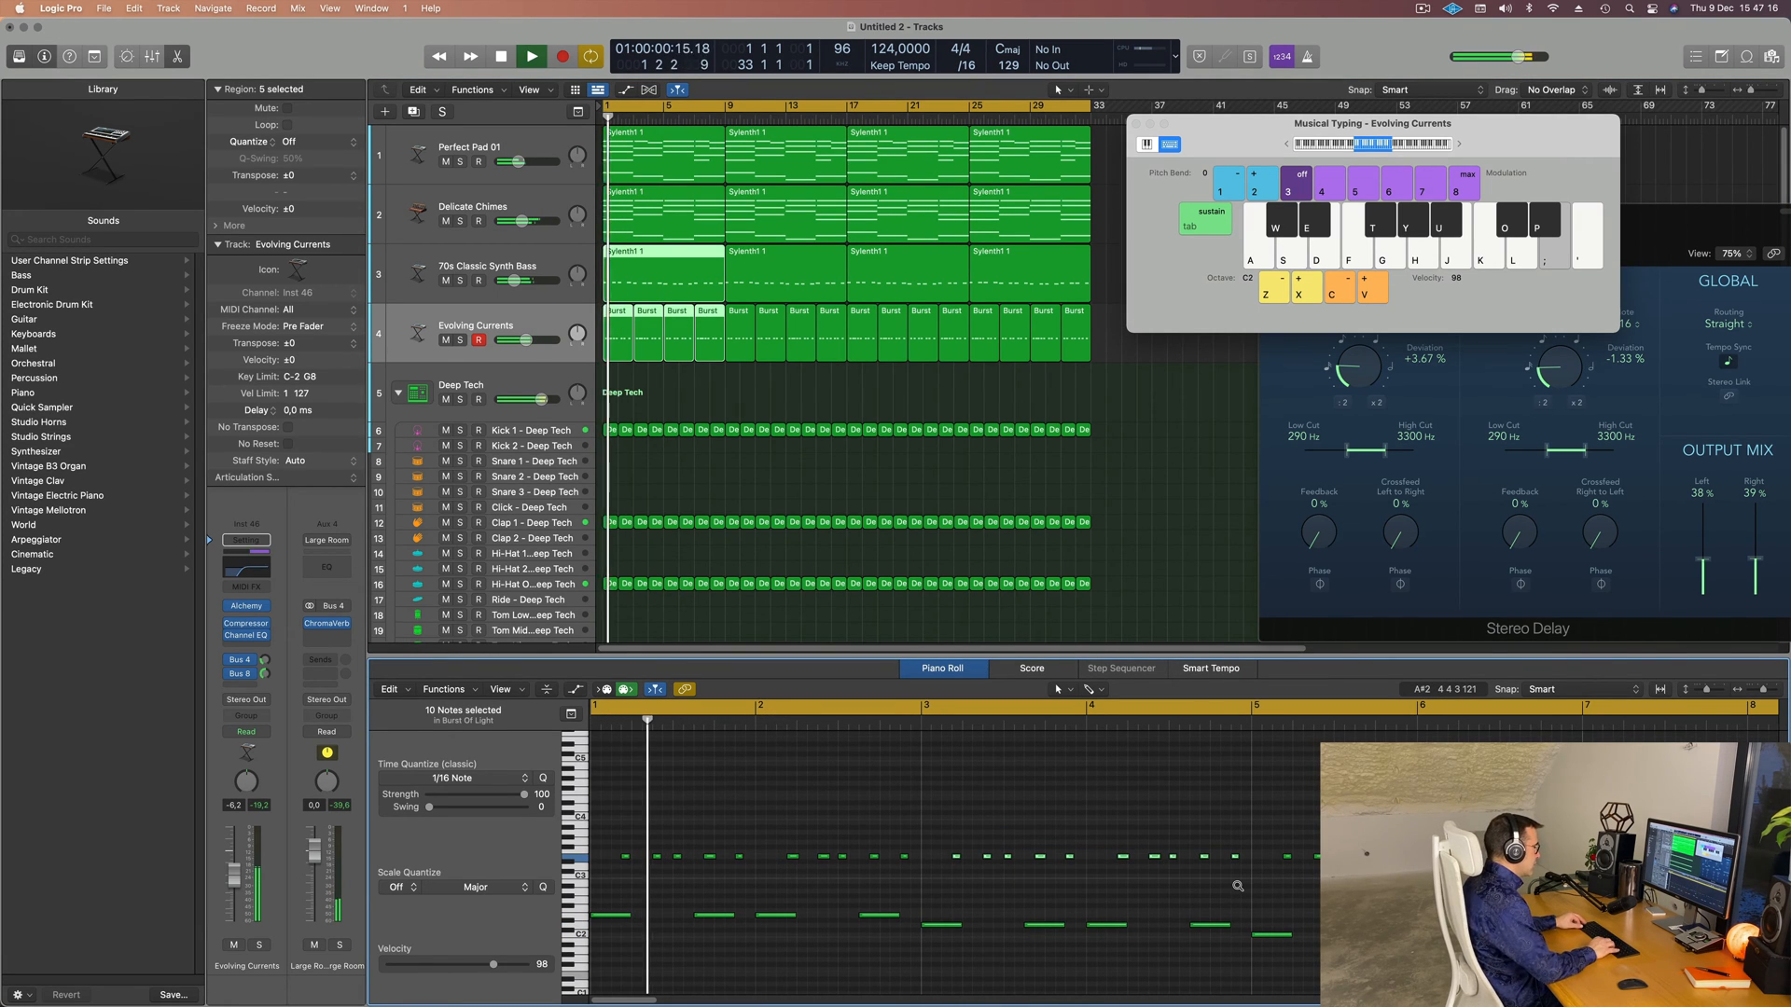
key("alt+Down")
key("alt+Down")
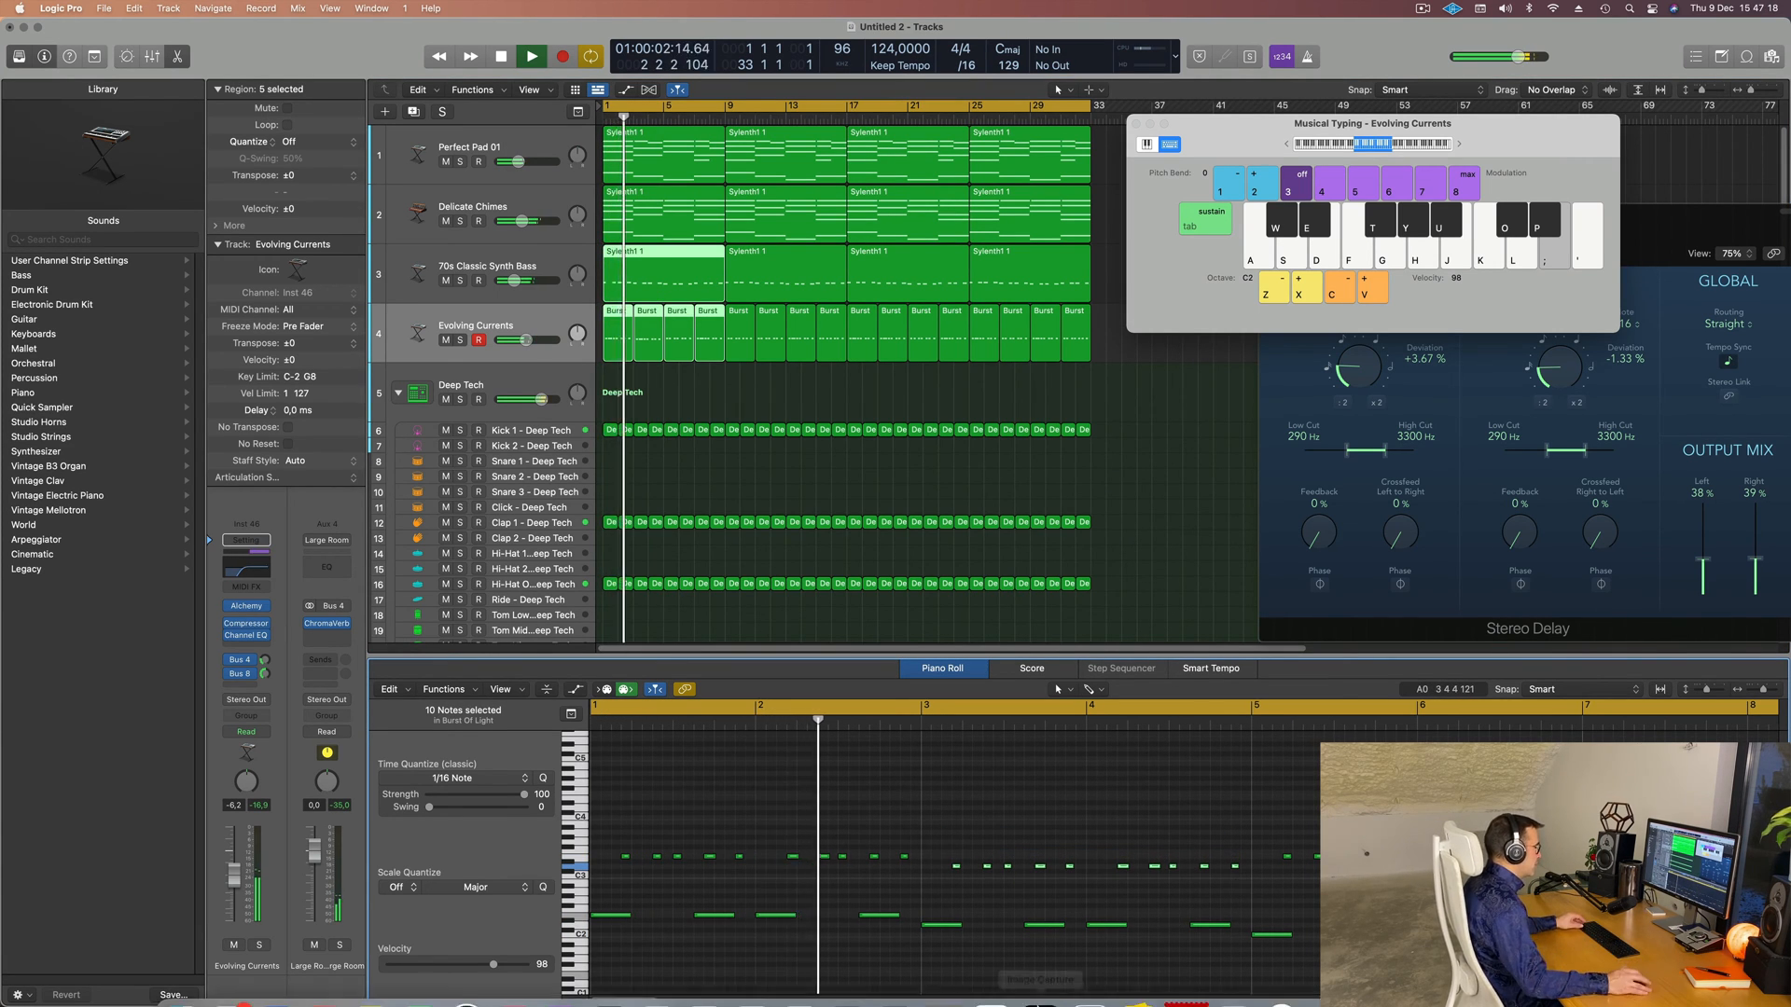
scroll(1225, 876, "down", 3)
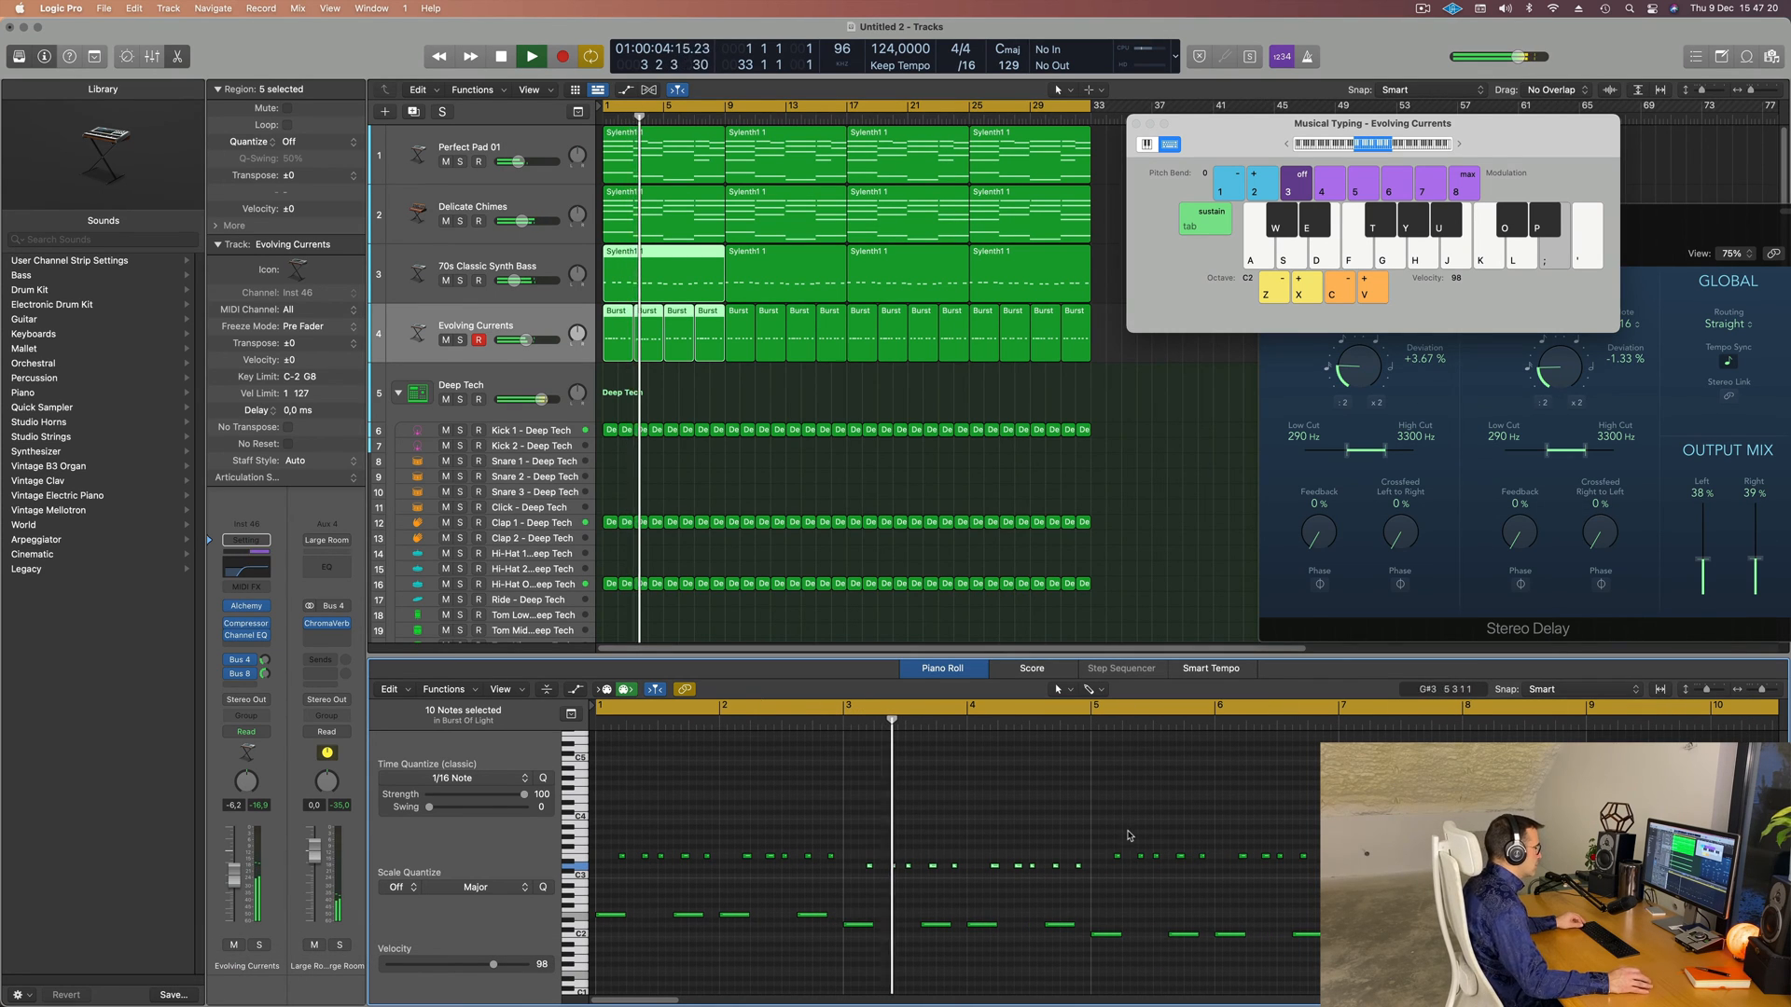
- Transpose the lead notes in bars 5–6 down four semitones to follow the bass
left_click_drag(1103, 834, 1323, 885)
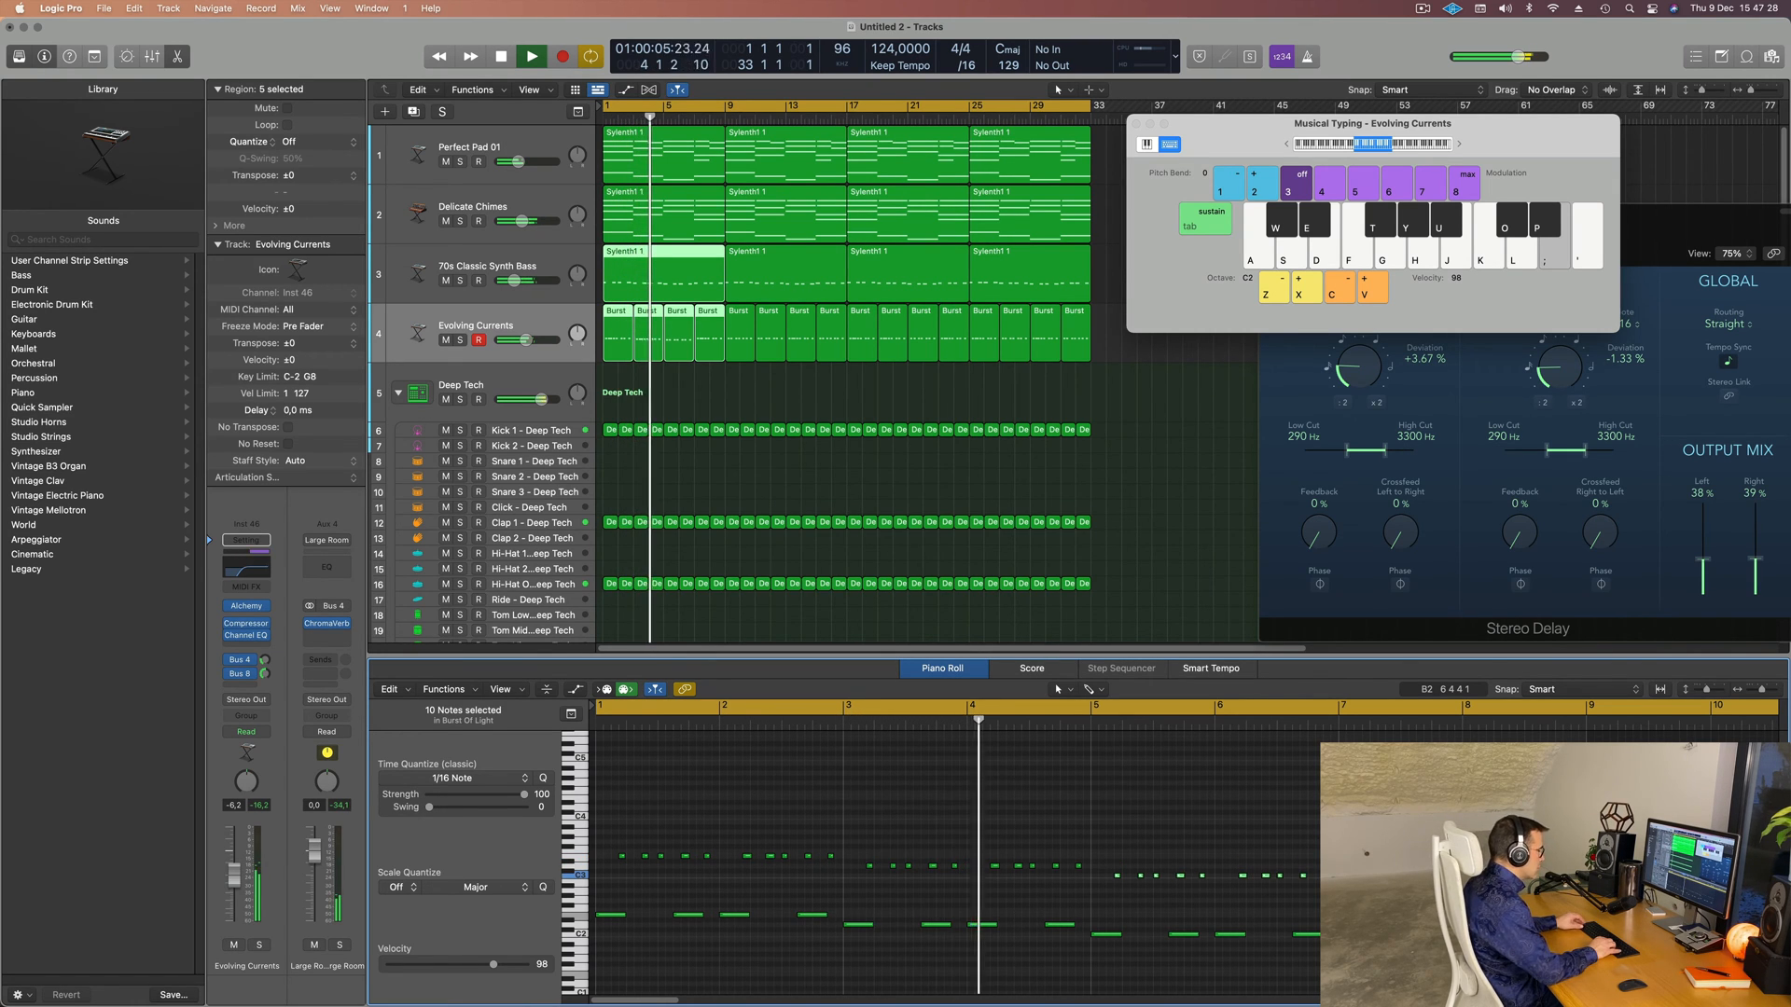
key("super+Left")
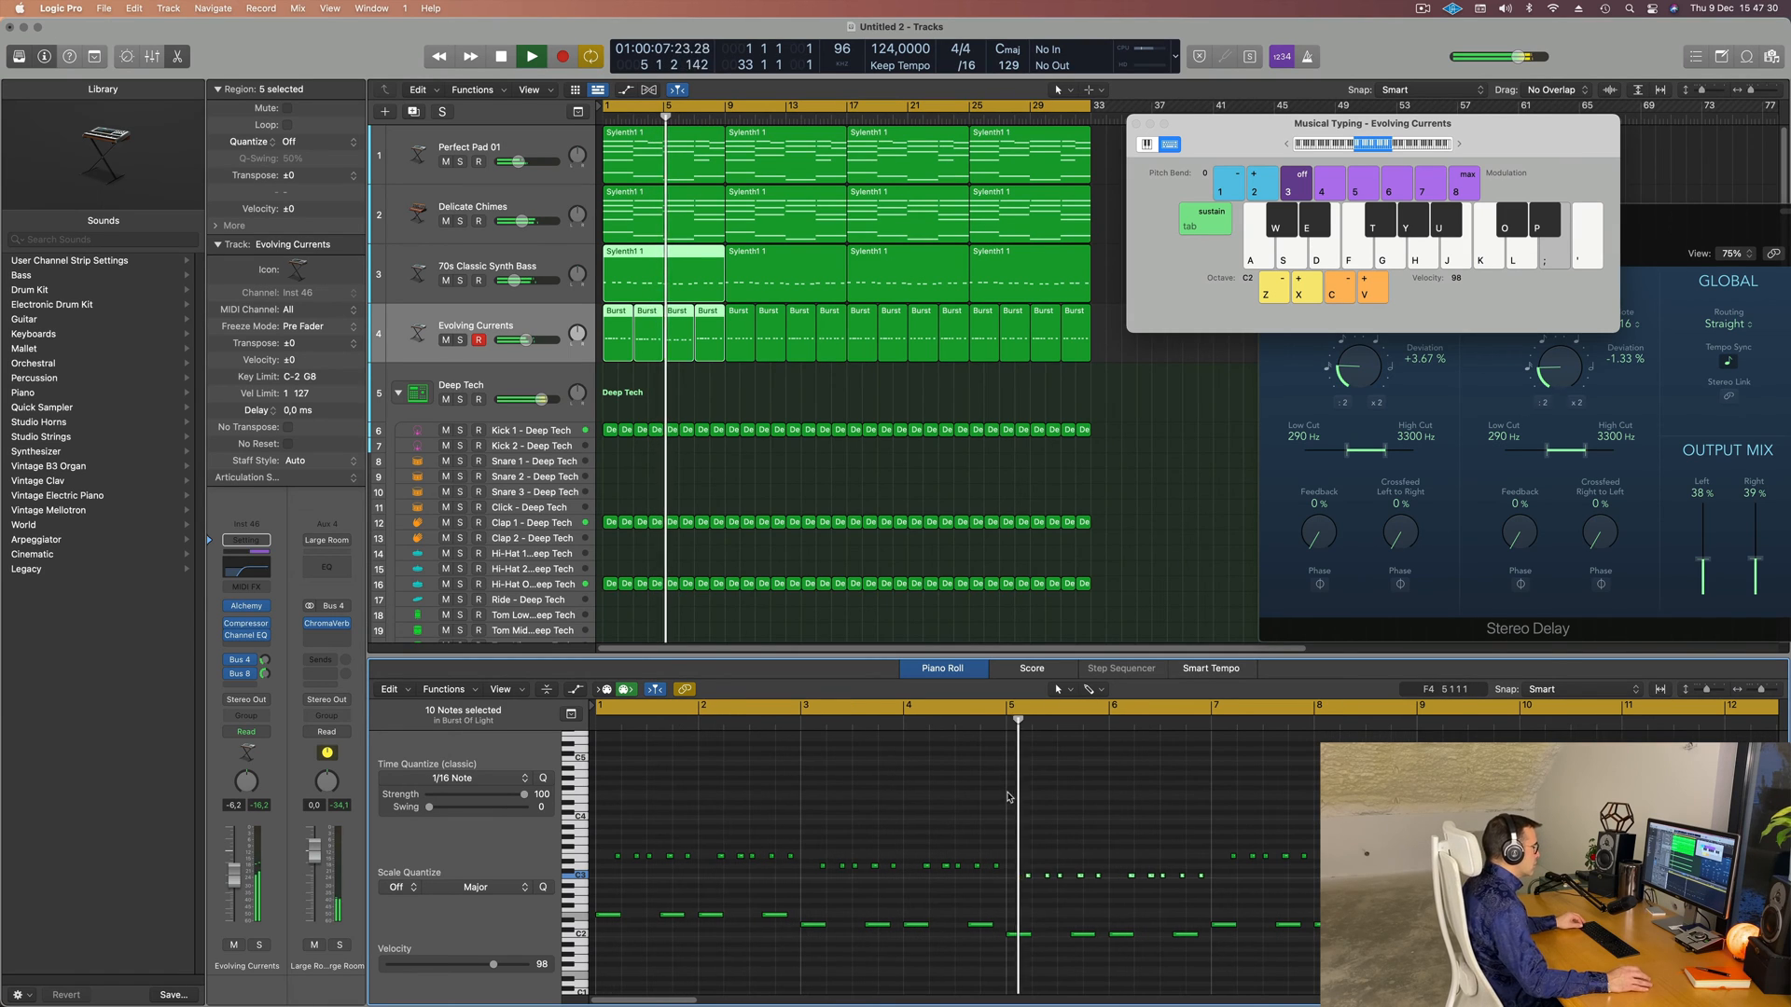
key("super+Left")
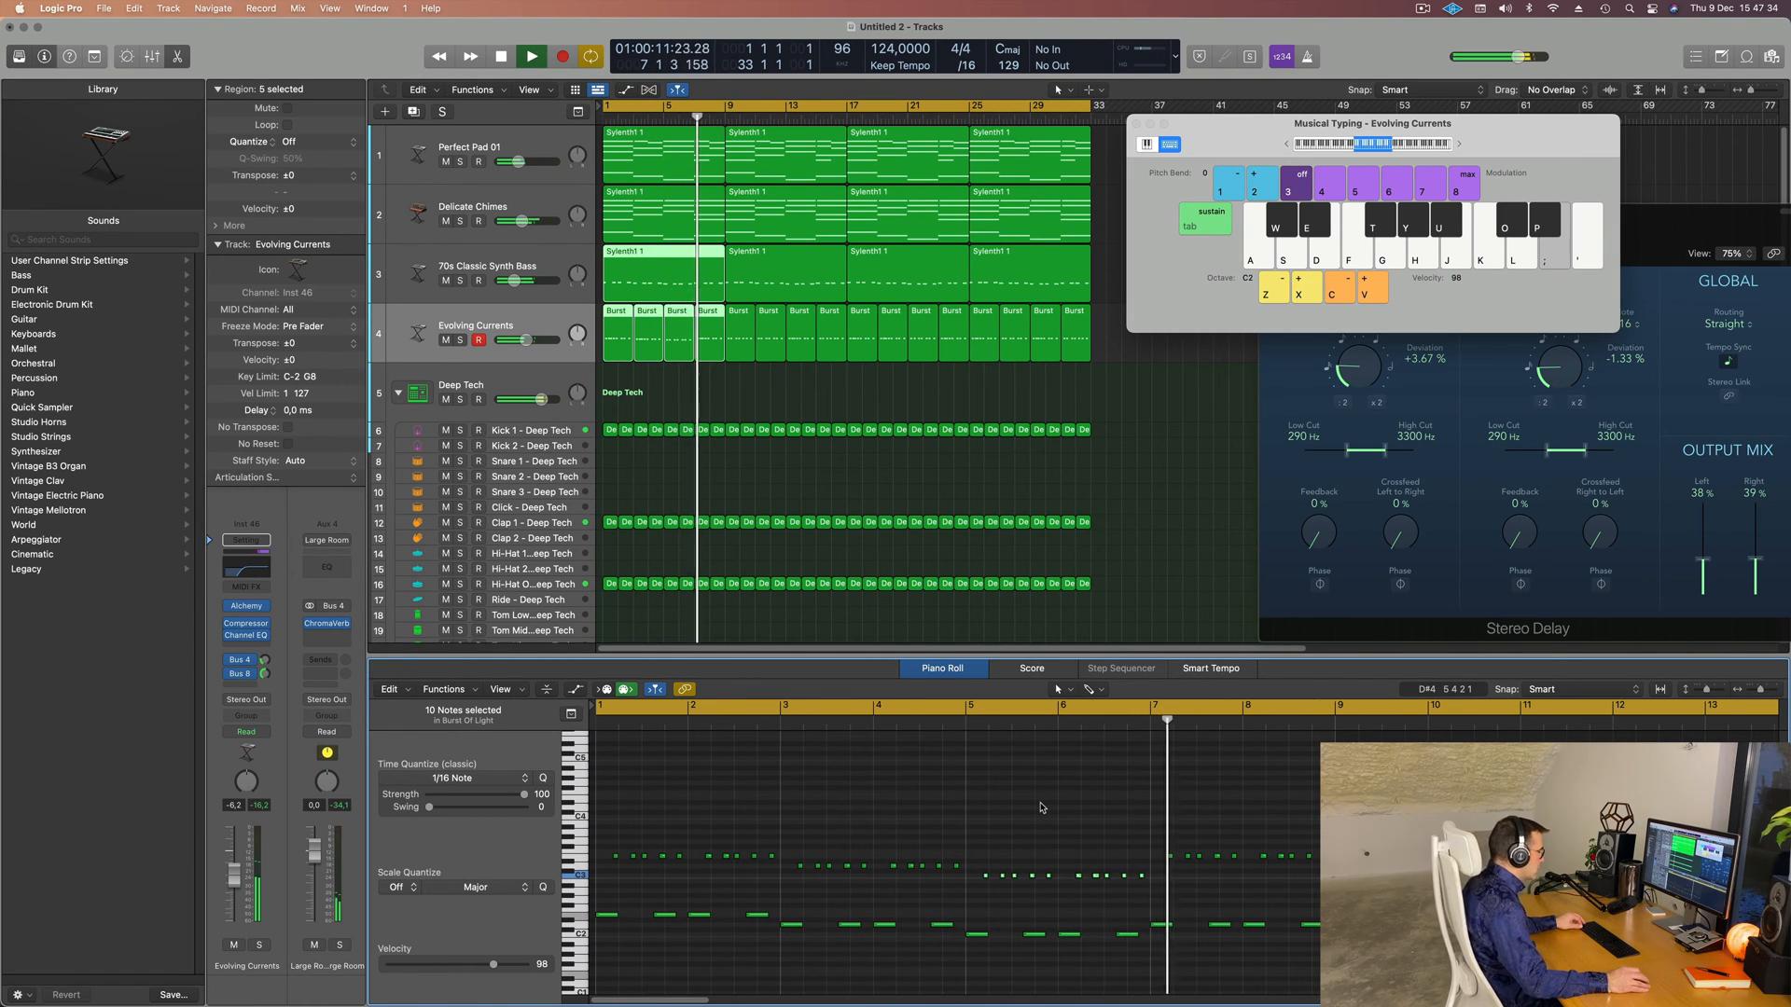
key("super+Left")
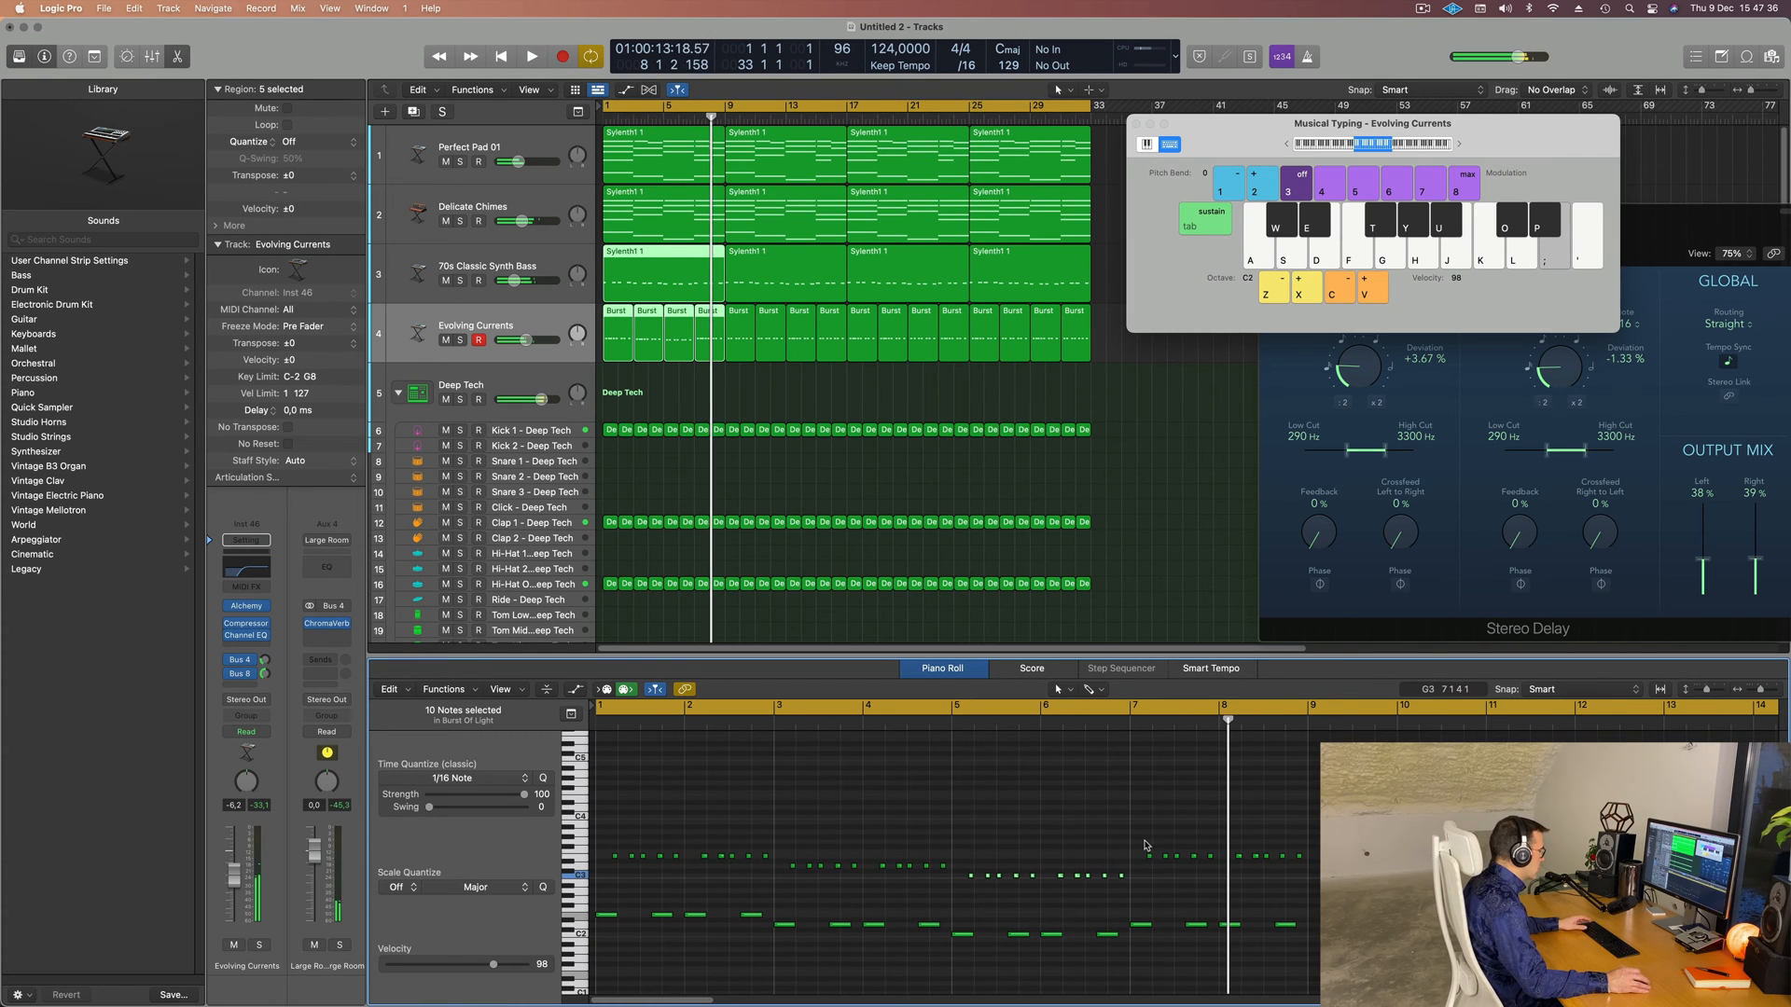
- Transpose the lead notes in bars 7–8 down two semitones while playing the section from the beginning
key("Return")
left_click_drag(1144, 841, 1300, 872)
key("alt+Down")
key("alt+Down")
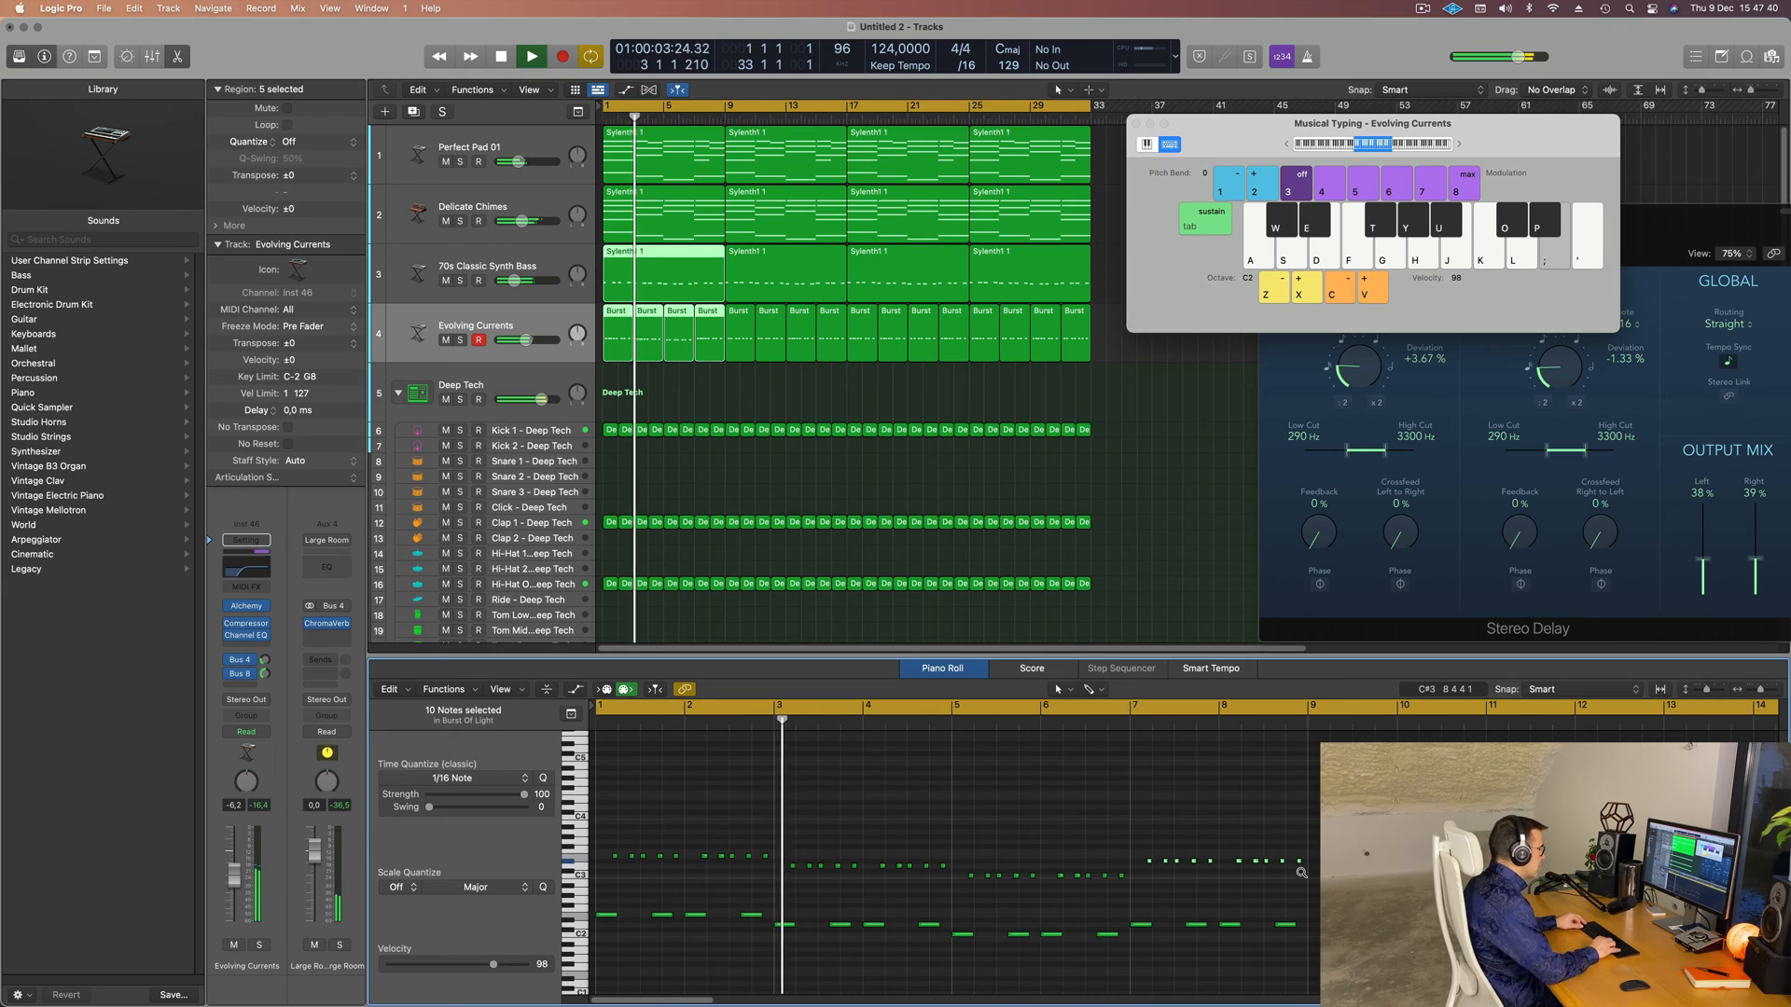
key("super+Left")
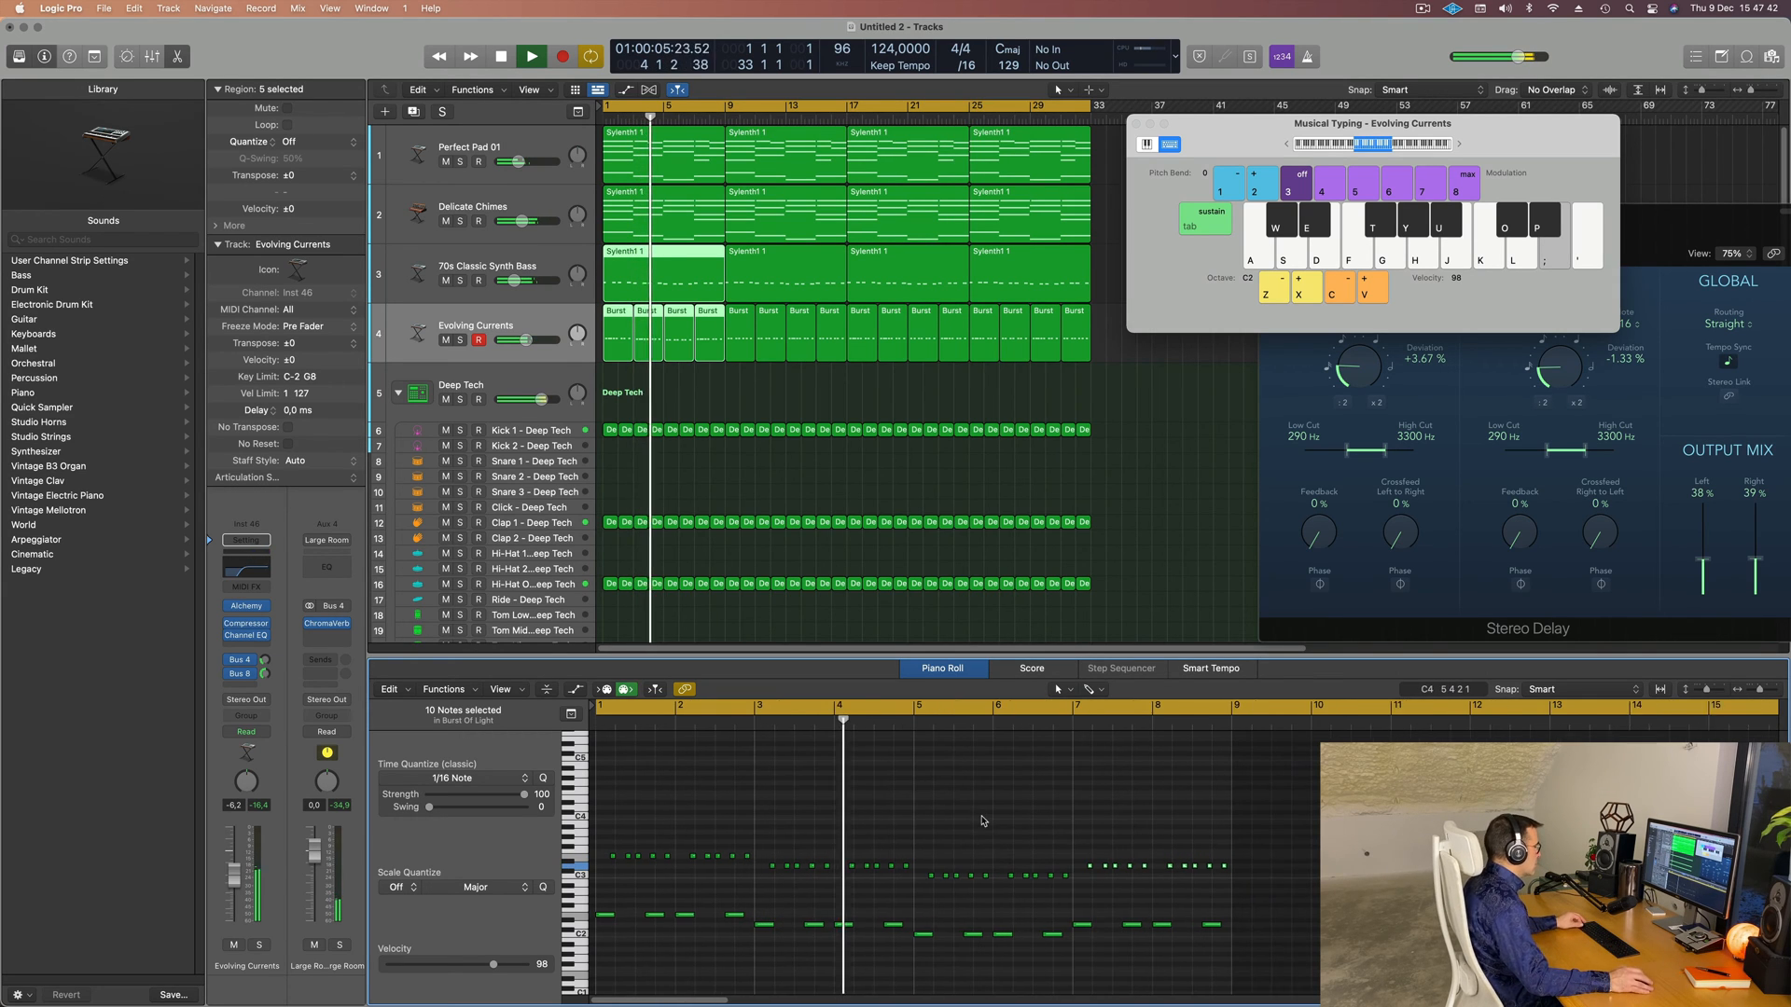
key("super+Left")
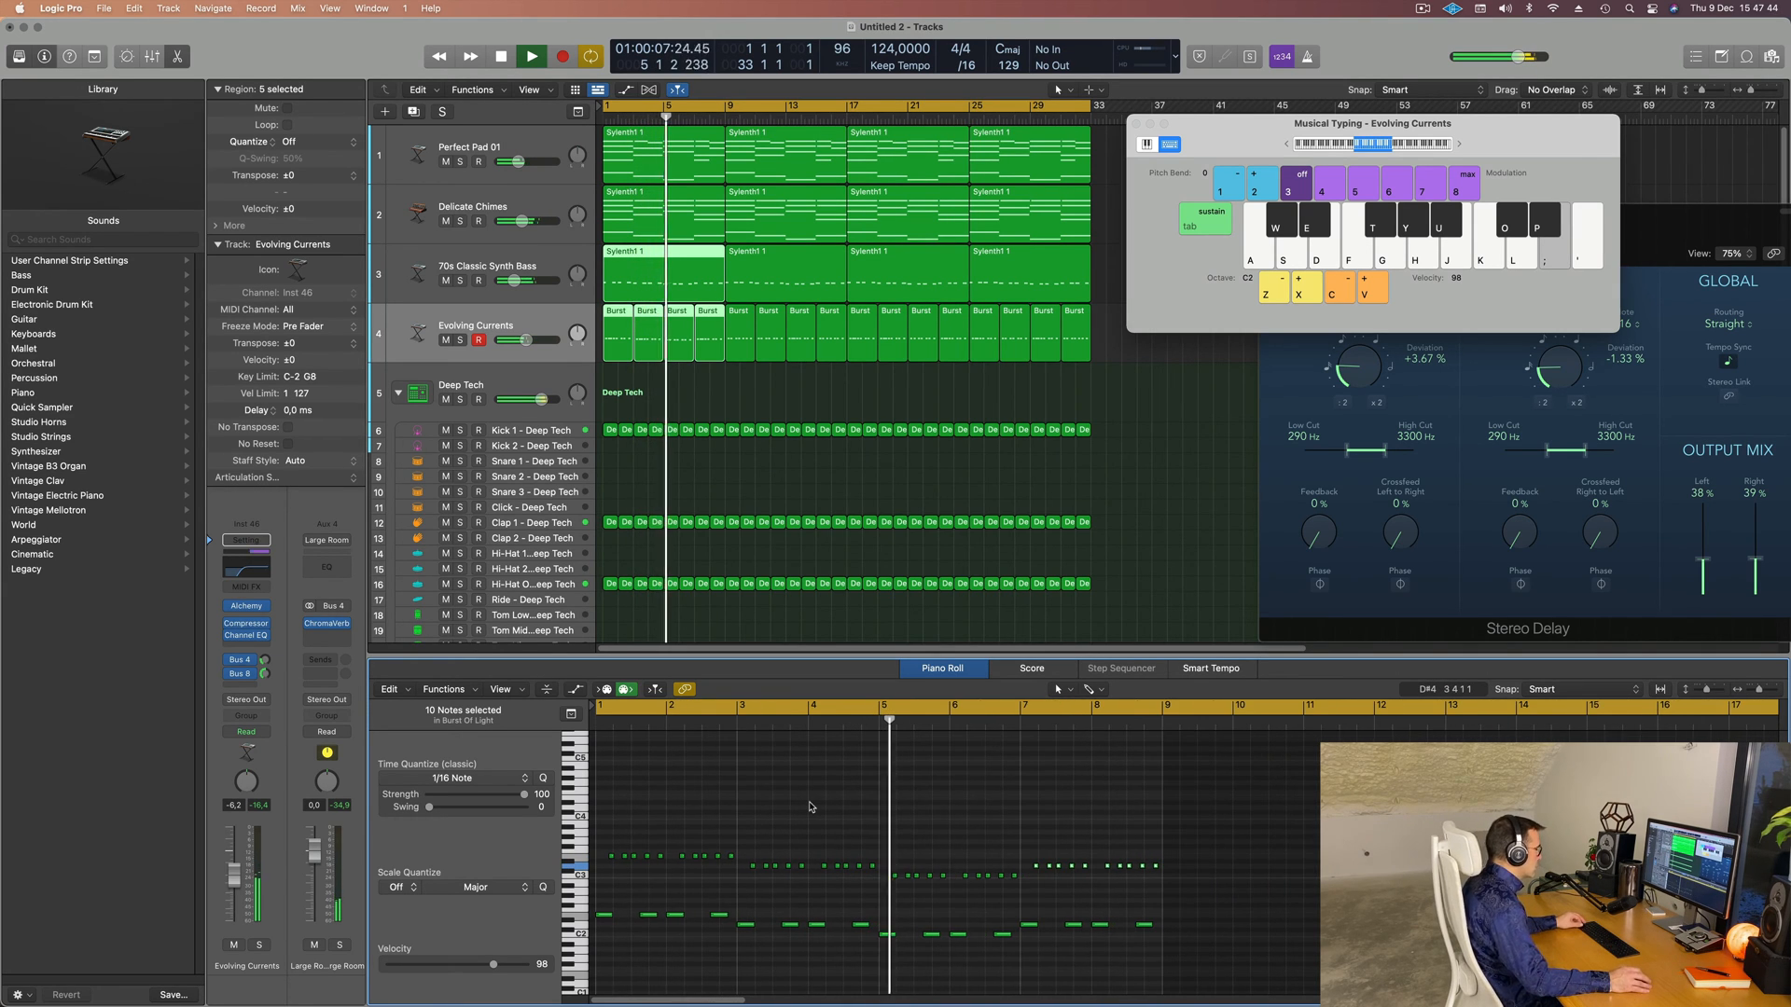
key("super+Left")
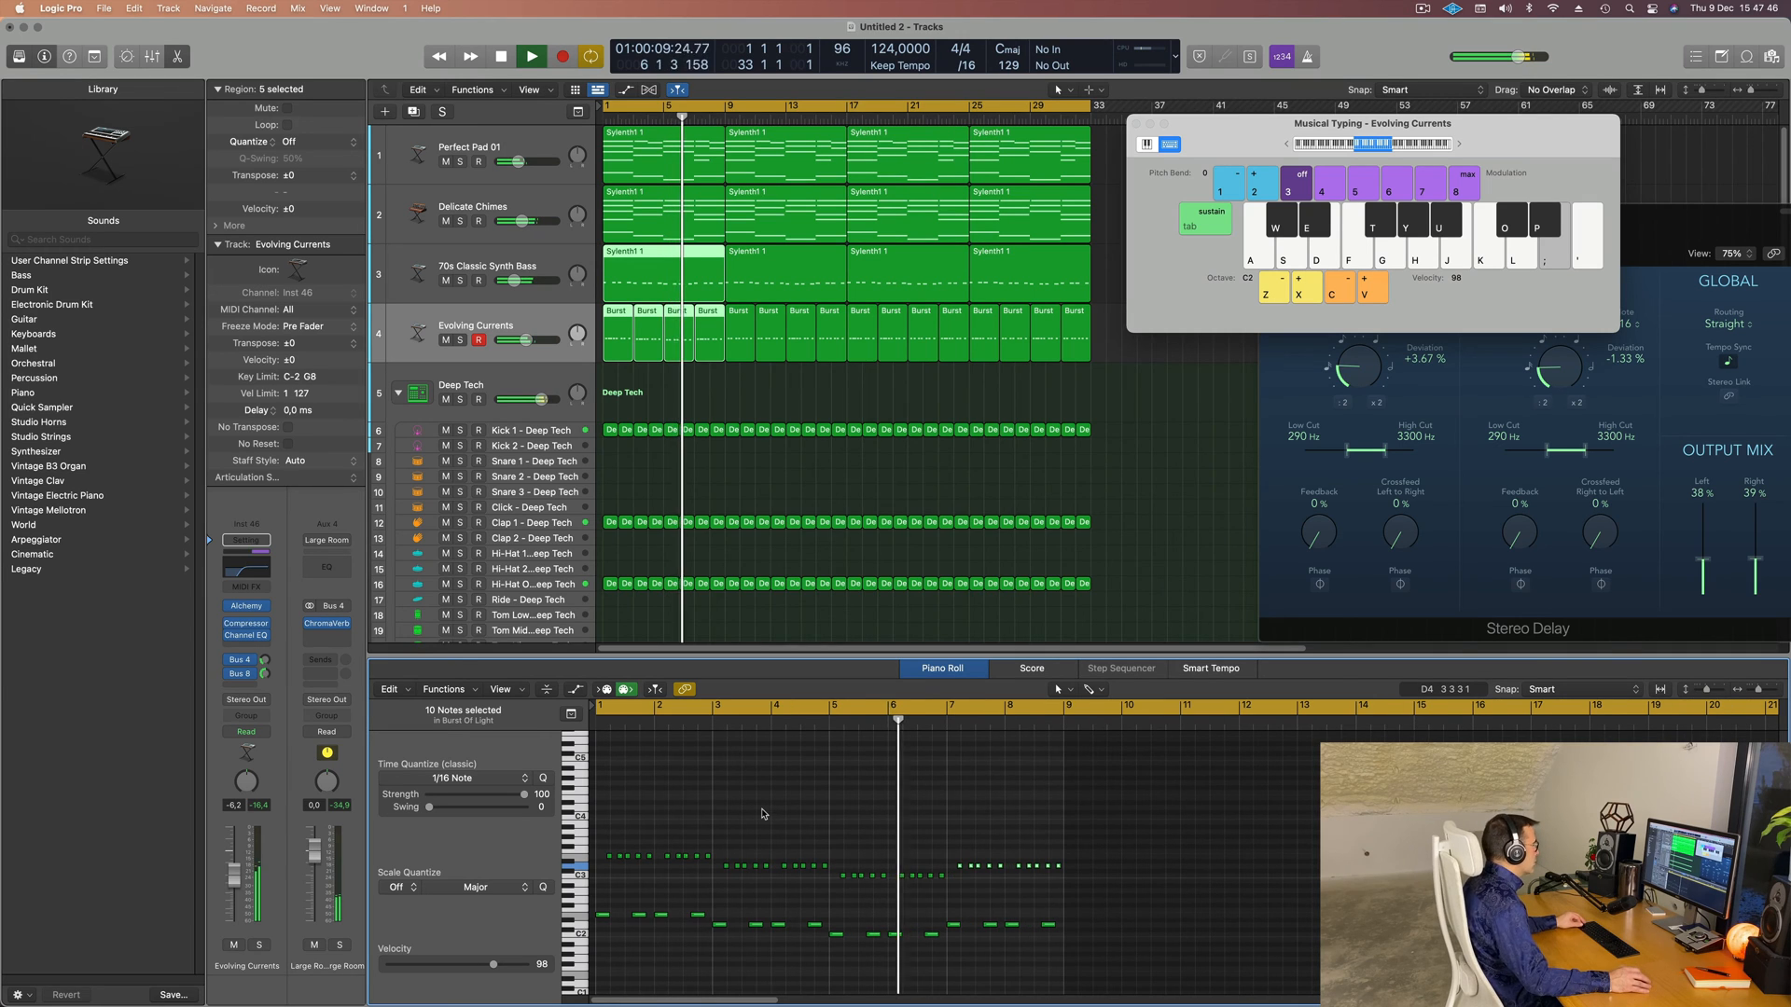
- Join the four lead regions in bars 1–8 into a single region and close the Musical Typing keyboard
left_click(776, 389)
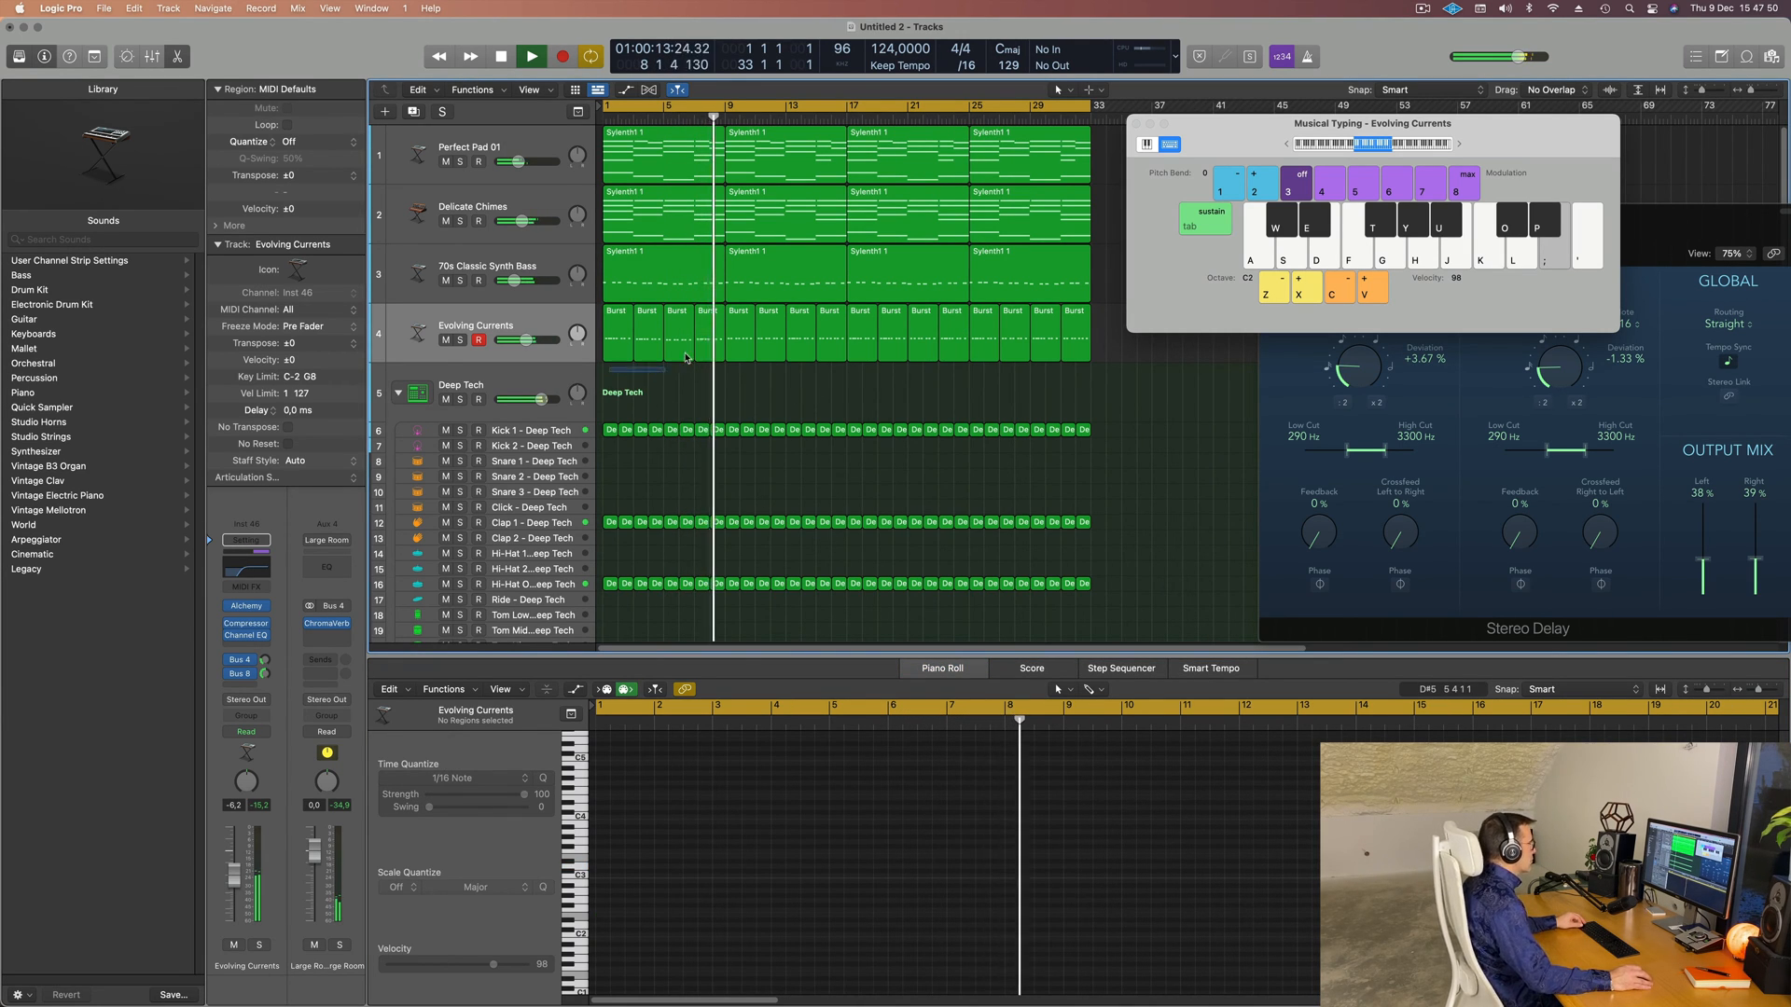
left_click_drag(605, 371, 714, 342)
key("Return")
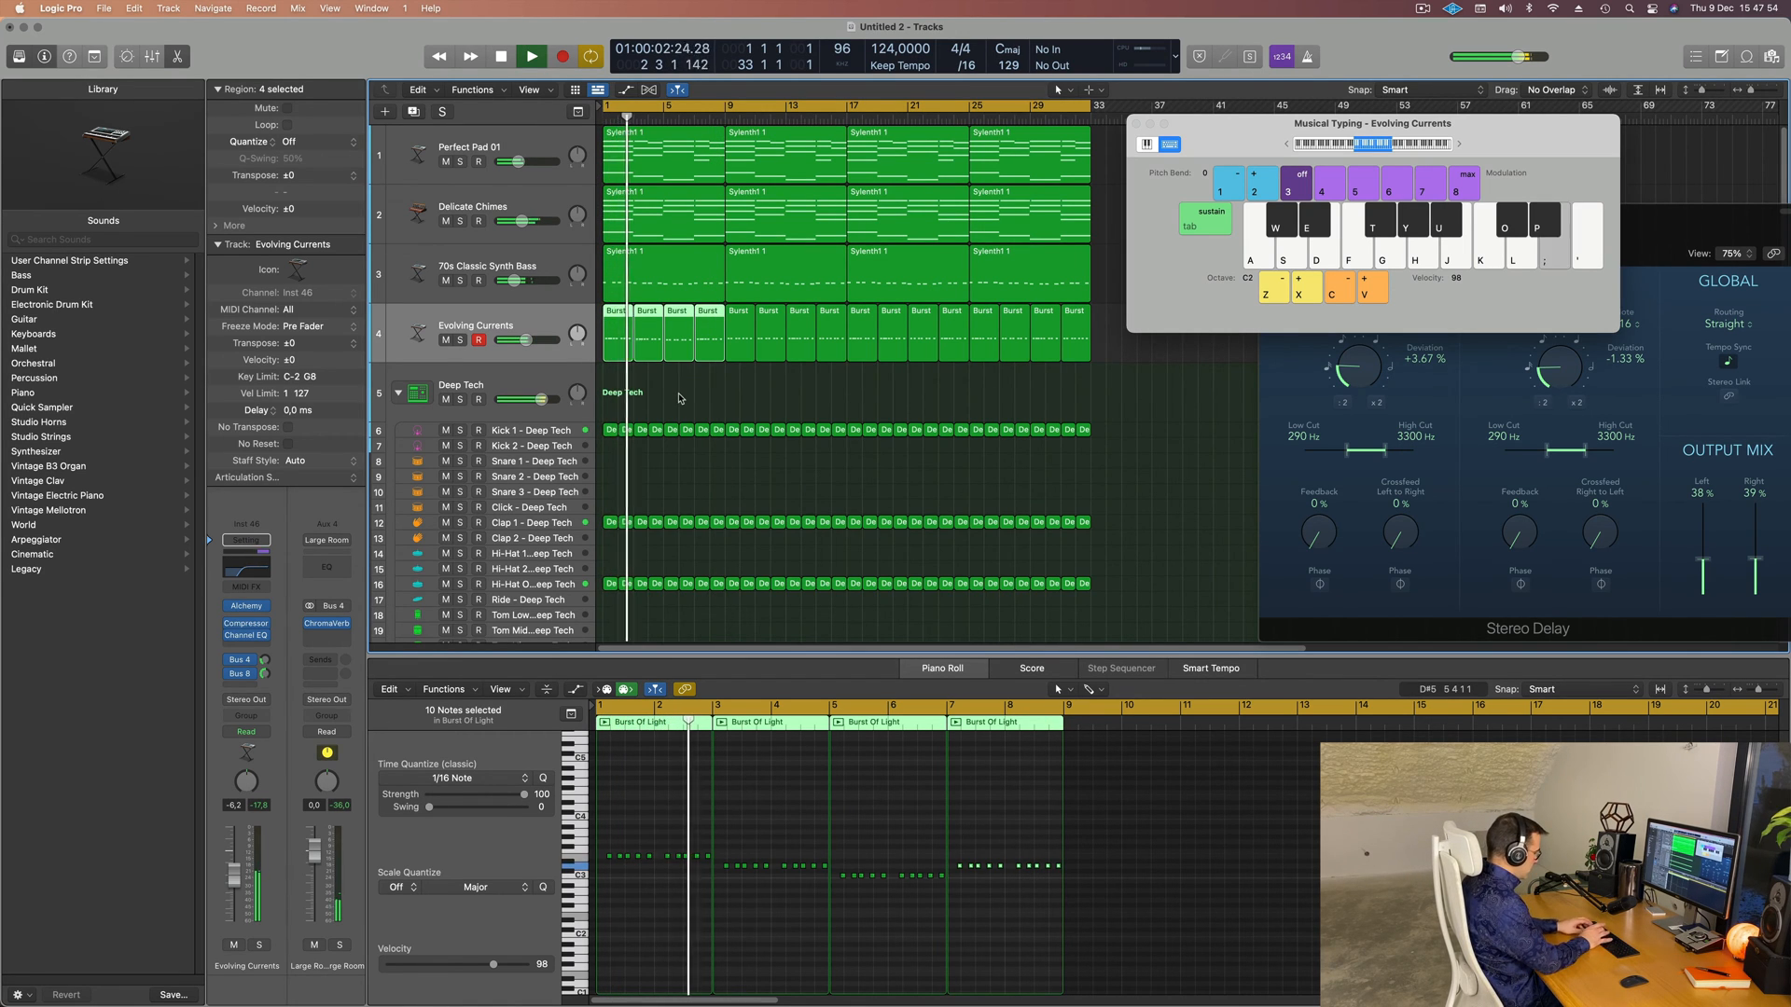
key("super+k")
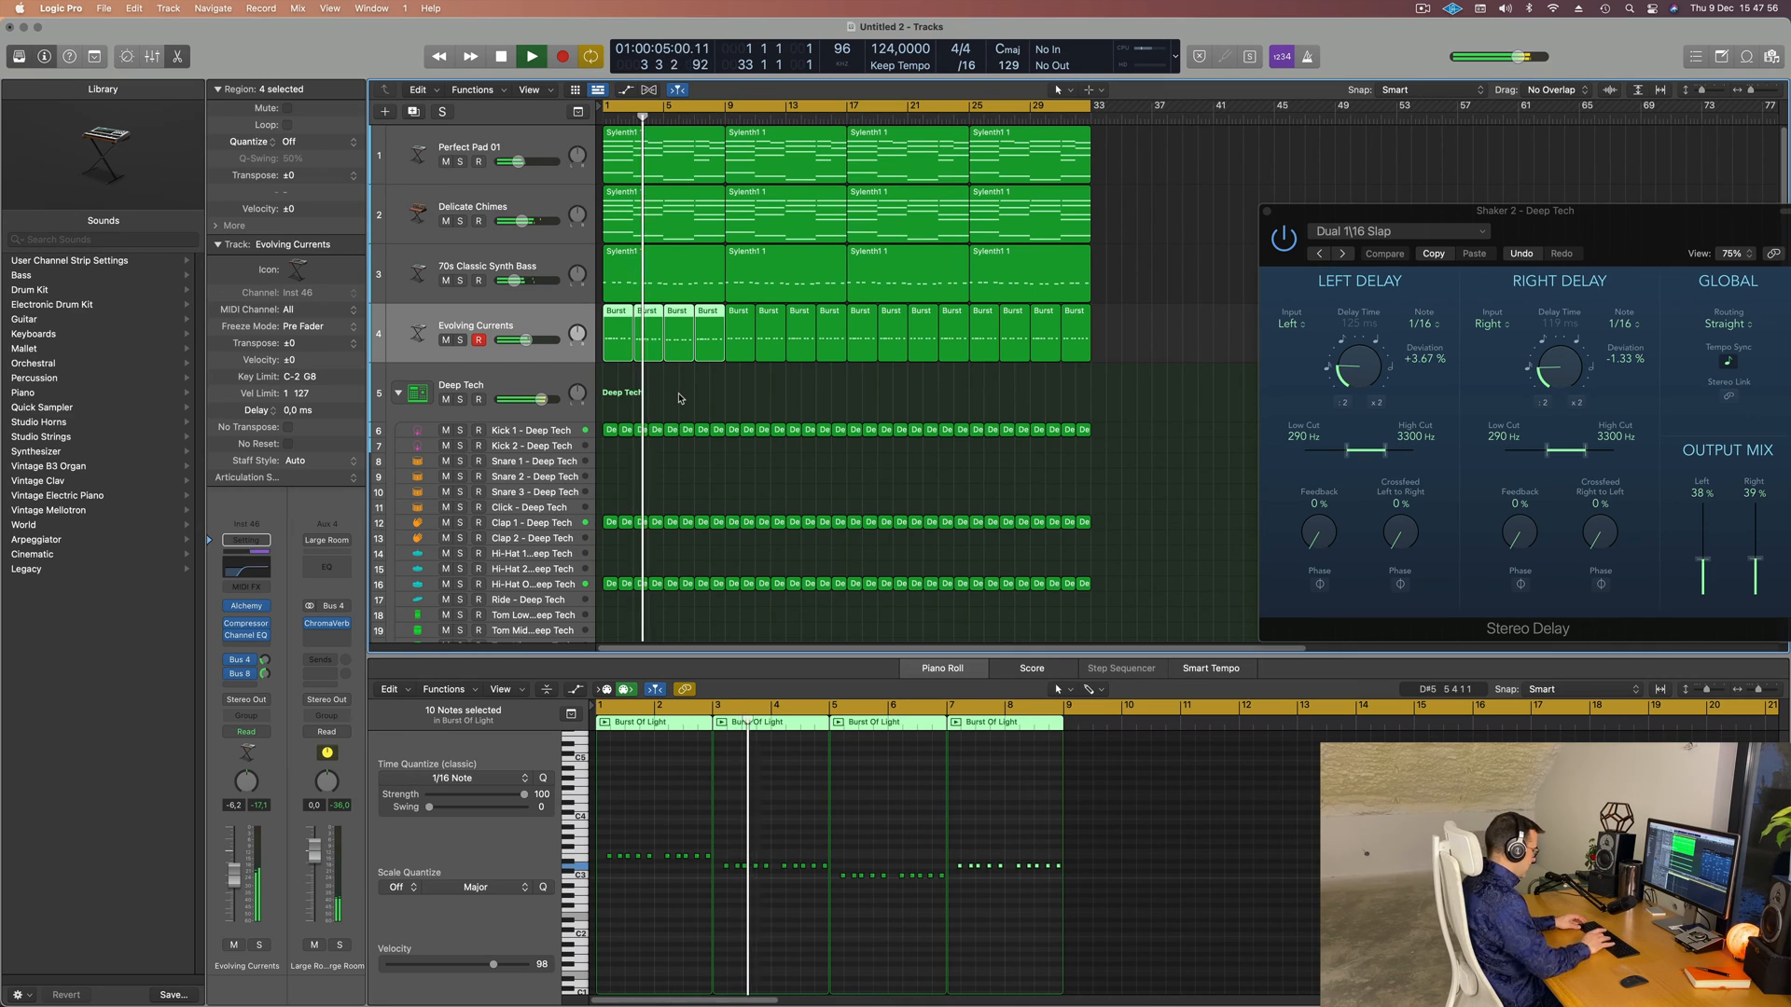
key("super+j")
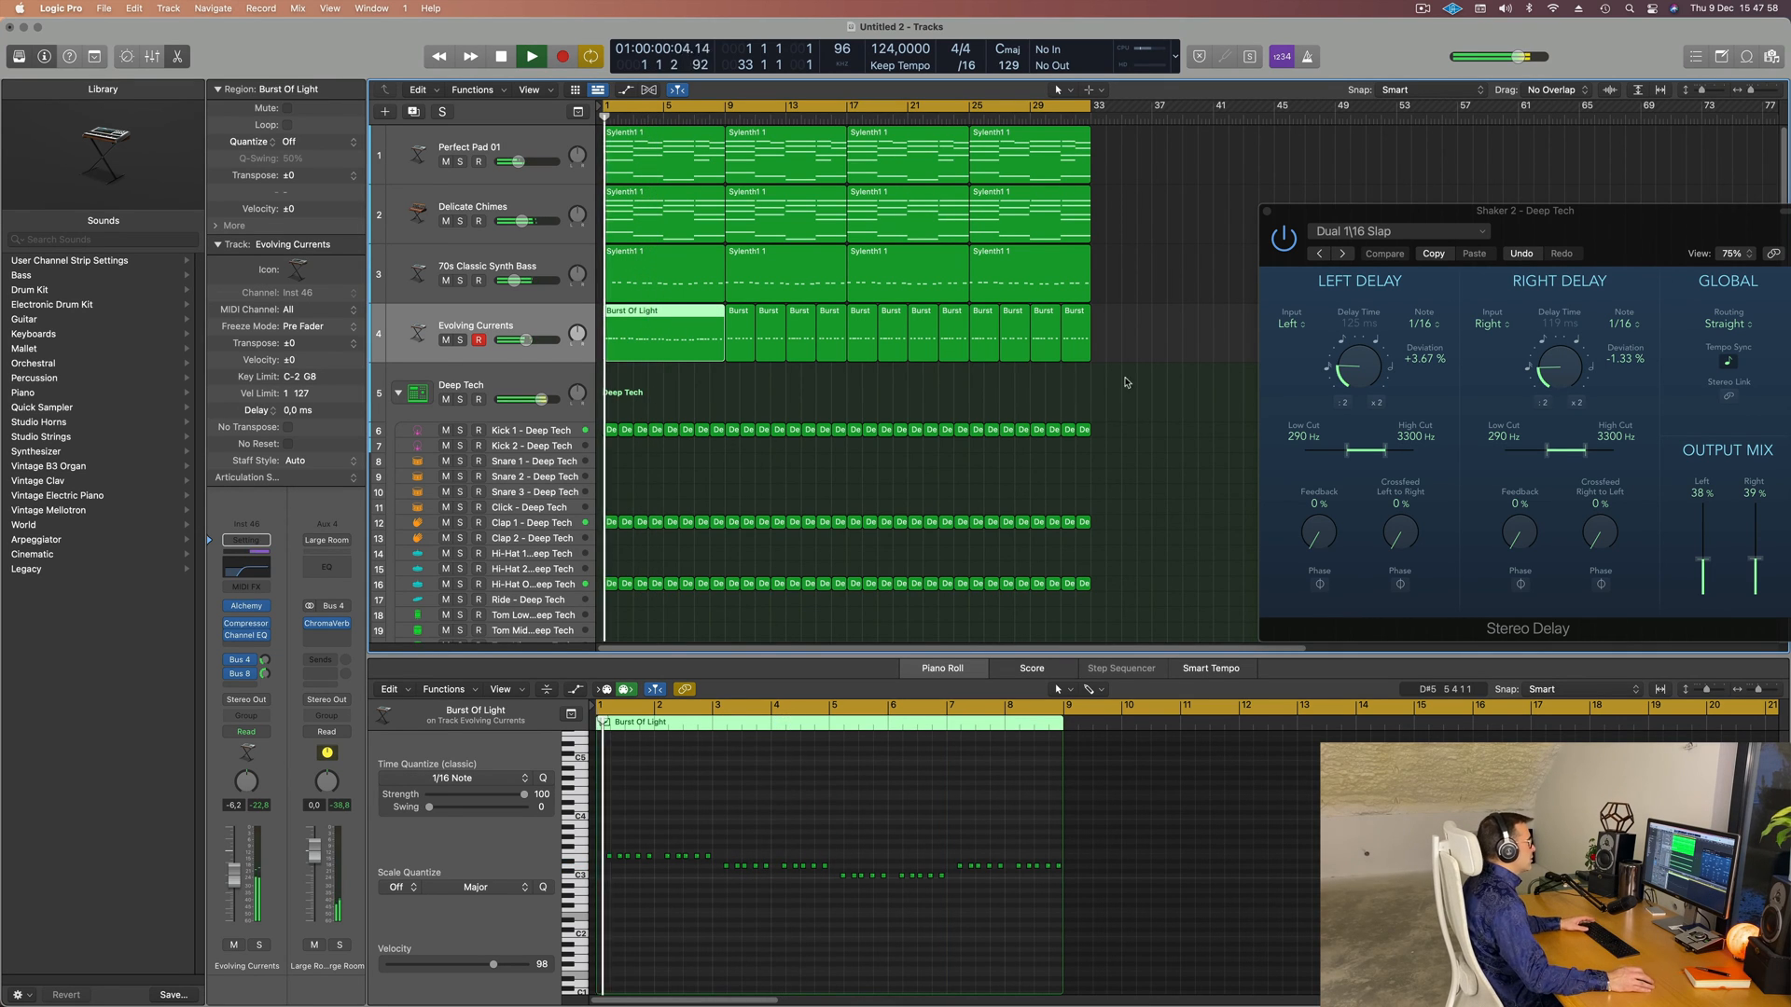
- Delete all lead regions from bar 9 onward and set the lead track volume to about -5.5 dB
left_click_drag(1126, 382, 738, 354)
key("Delete")
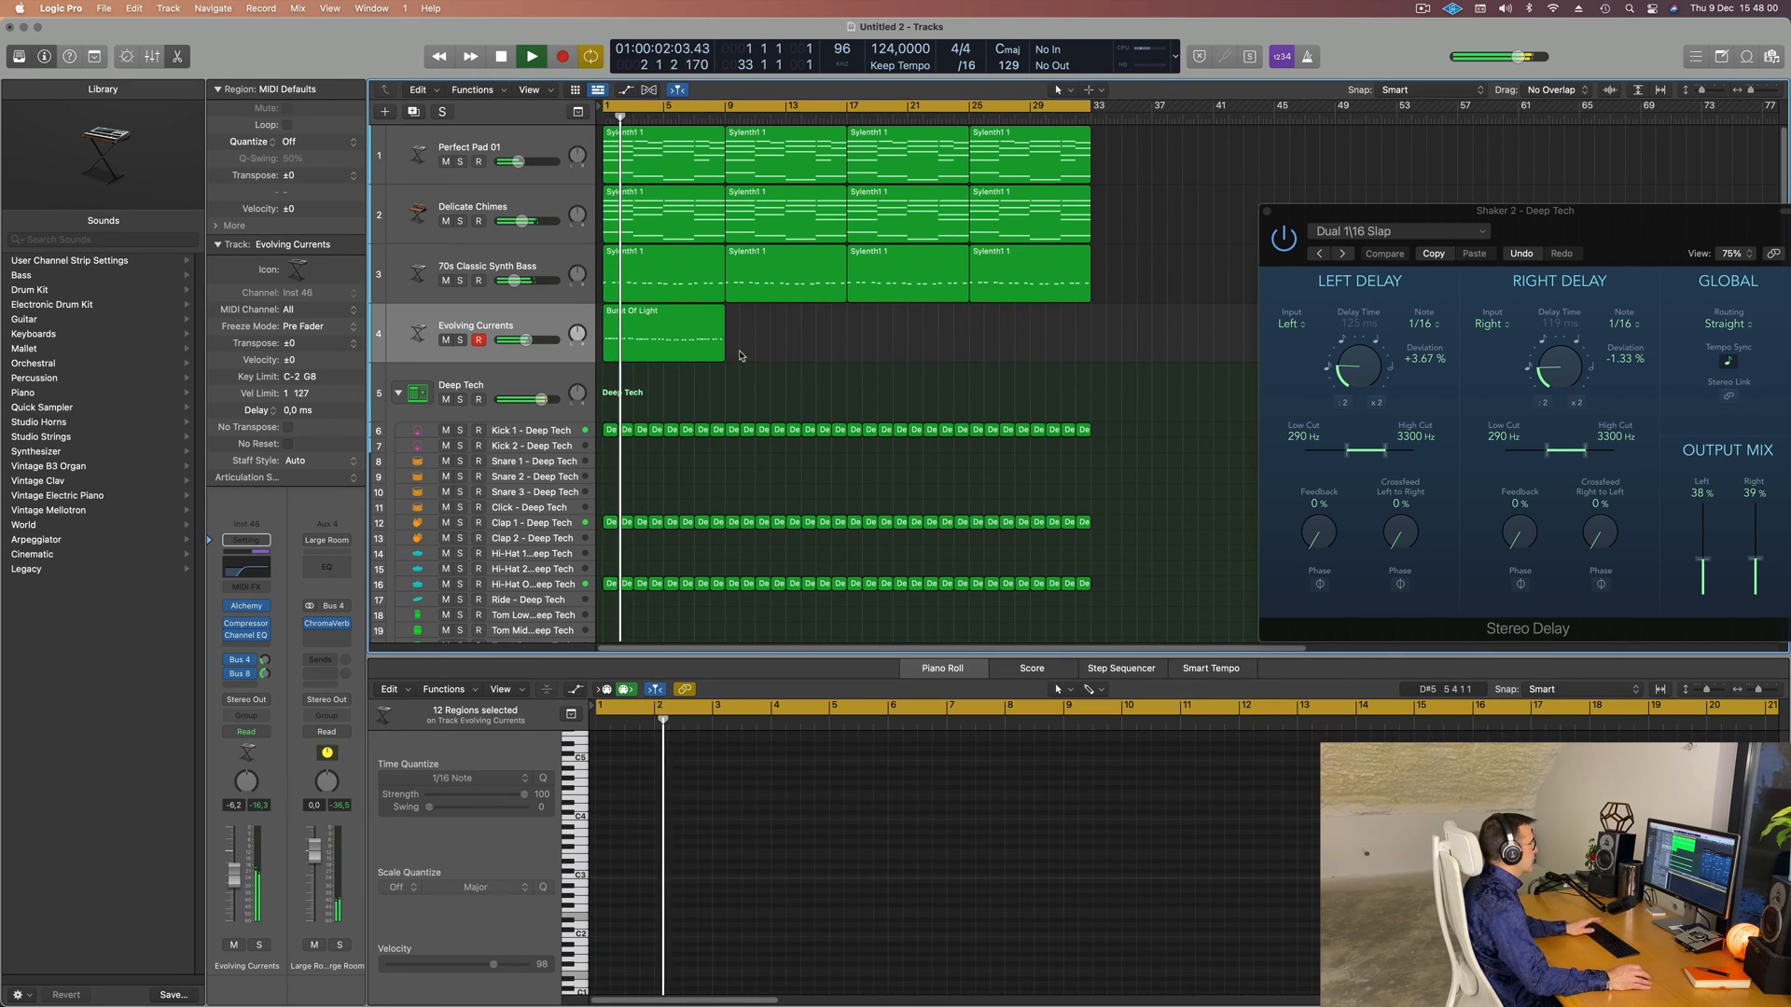
left_click(624, 334)
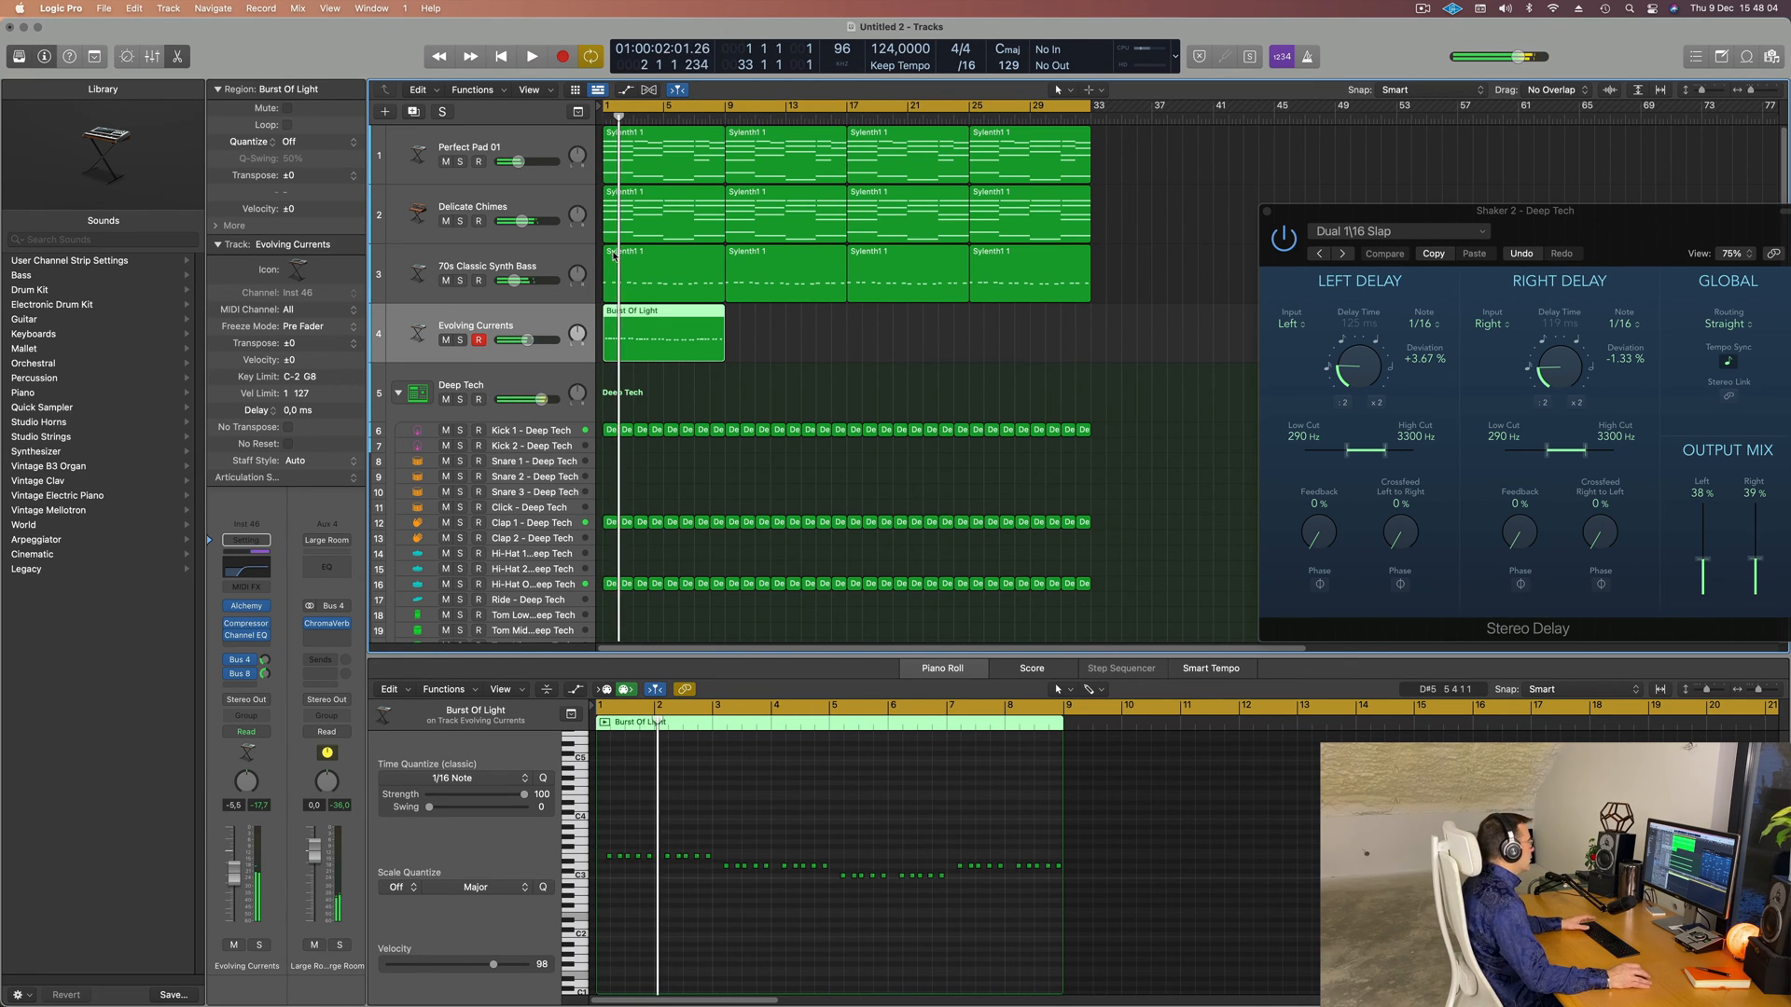
- Check the Retro Synth settings of the Delicate Chimes track and close the instrument window
left_click(528, 255)
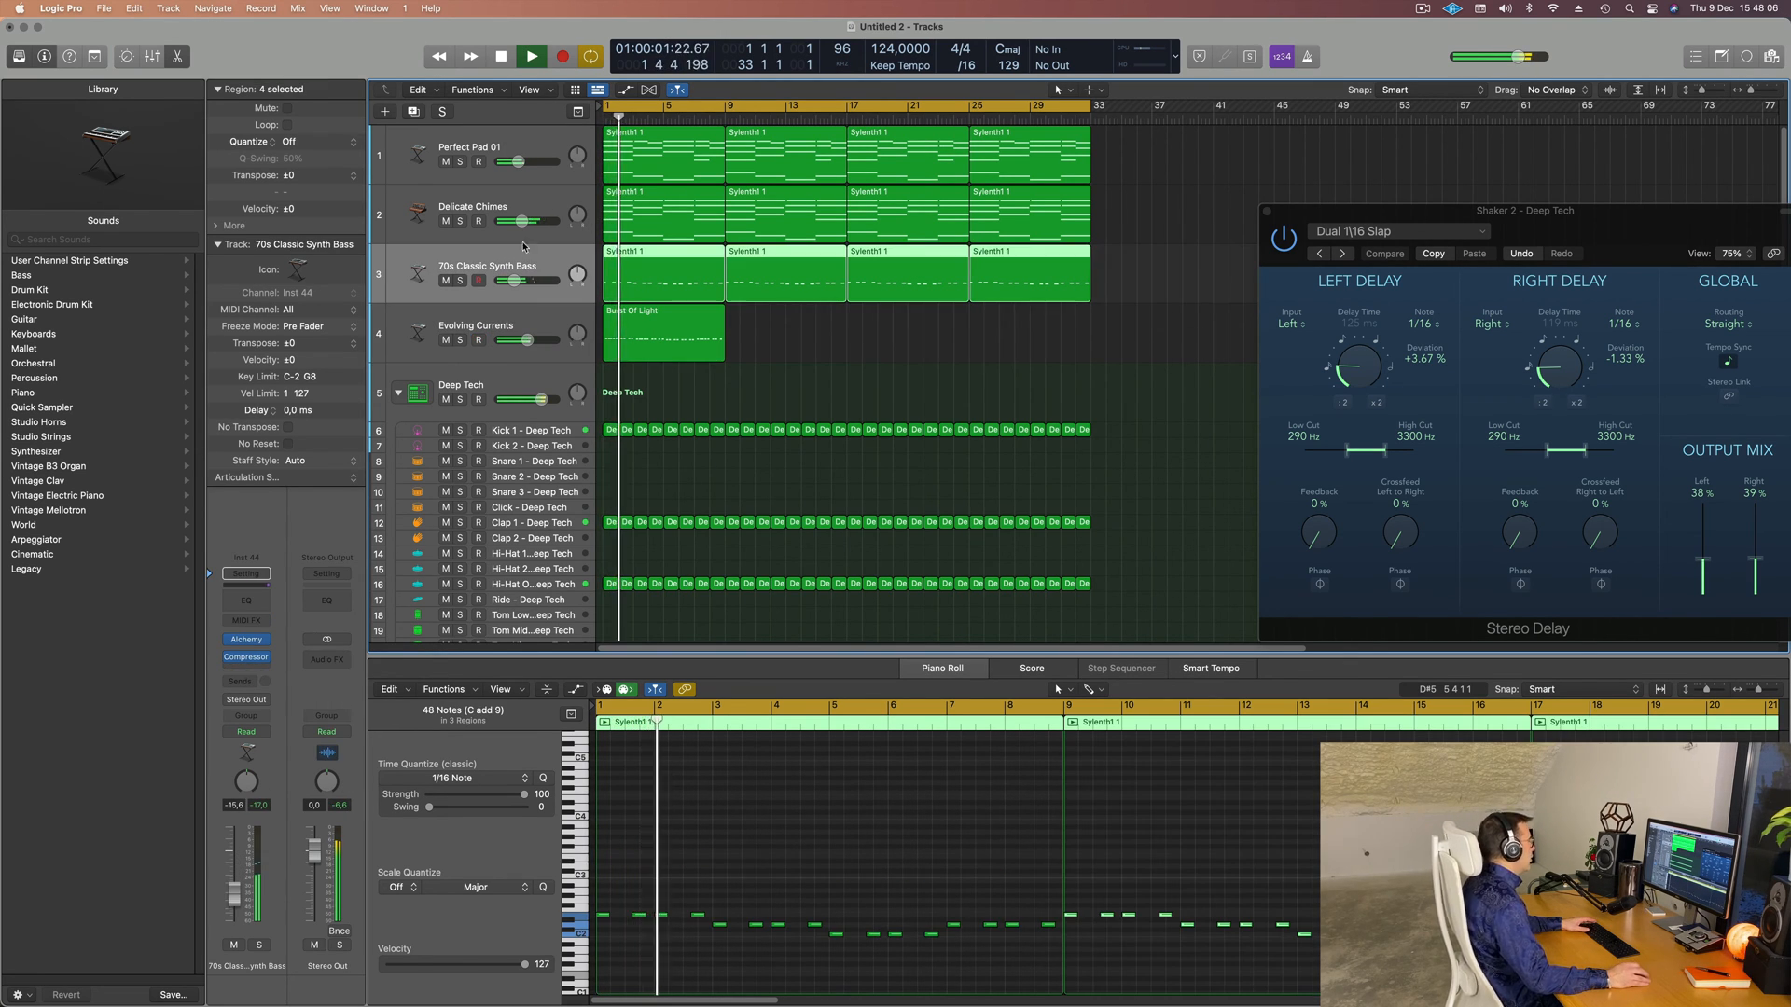
left_click(546, 207)
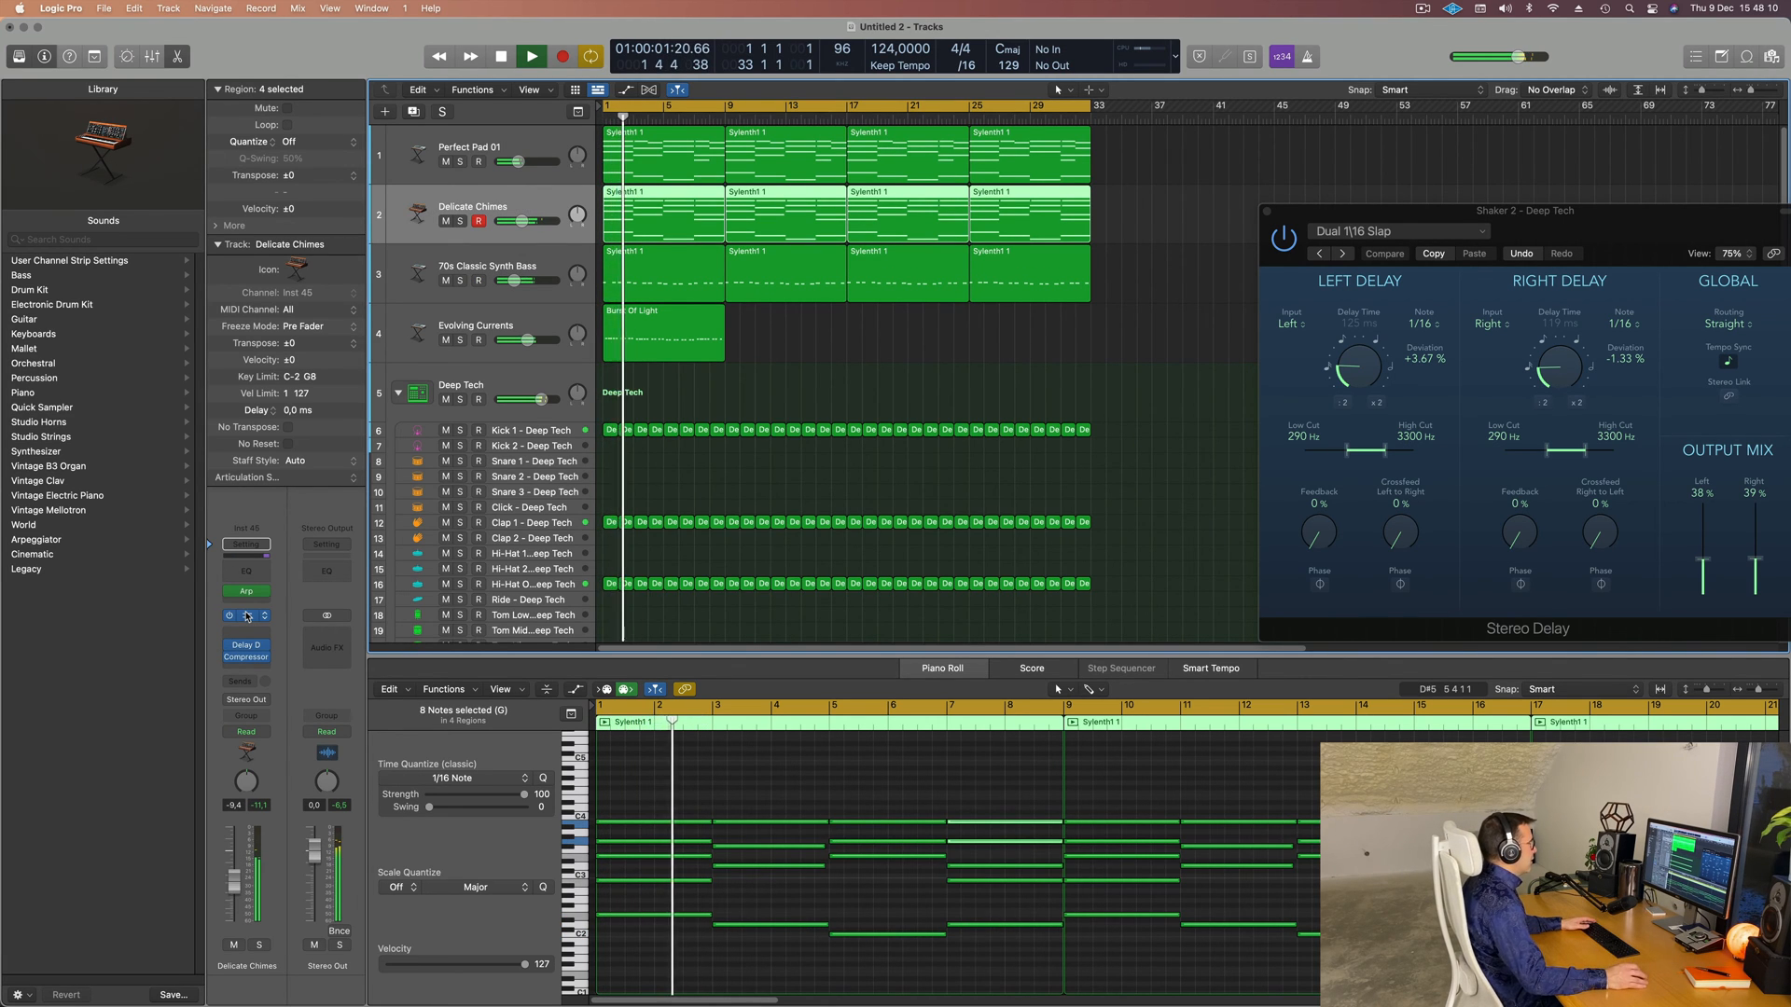
left_click(247, 617)
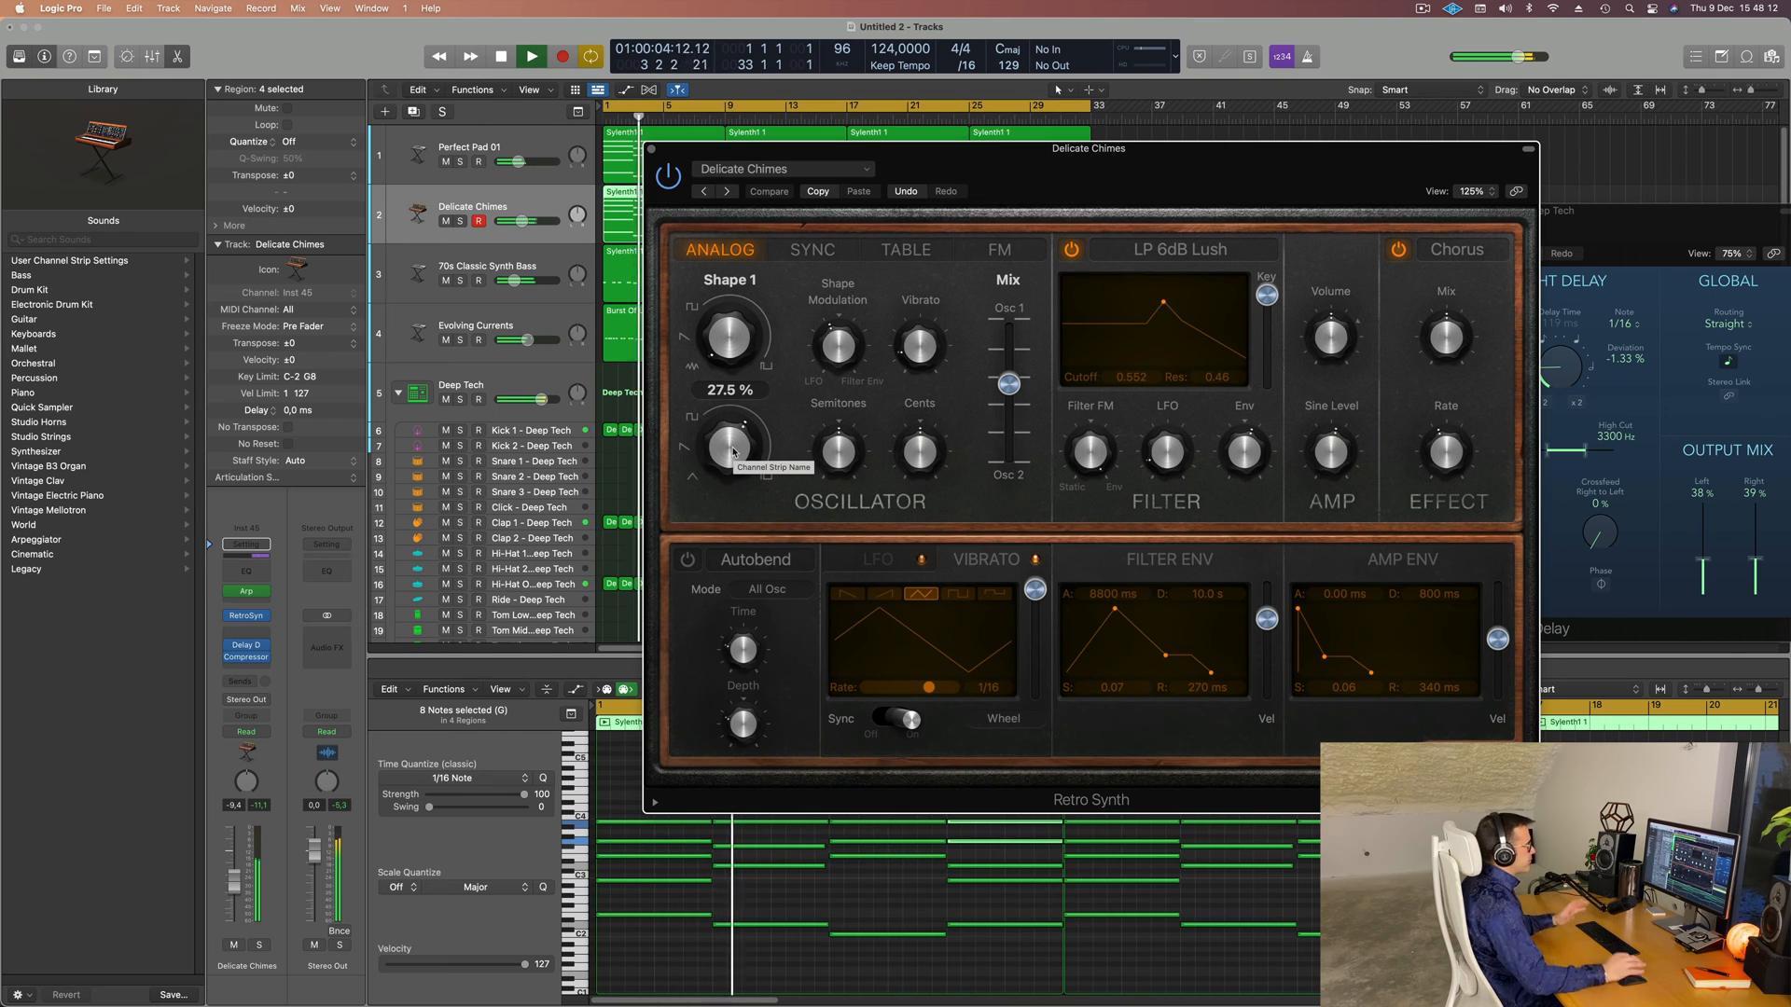
left_click_drag(929, 158, 875, 169)
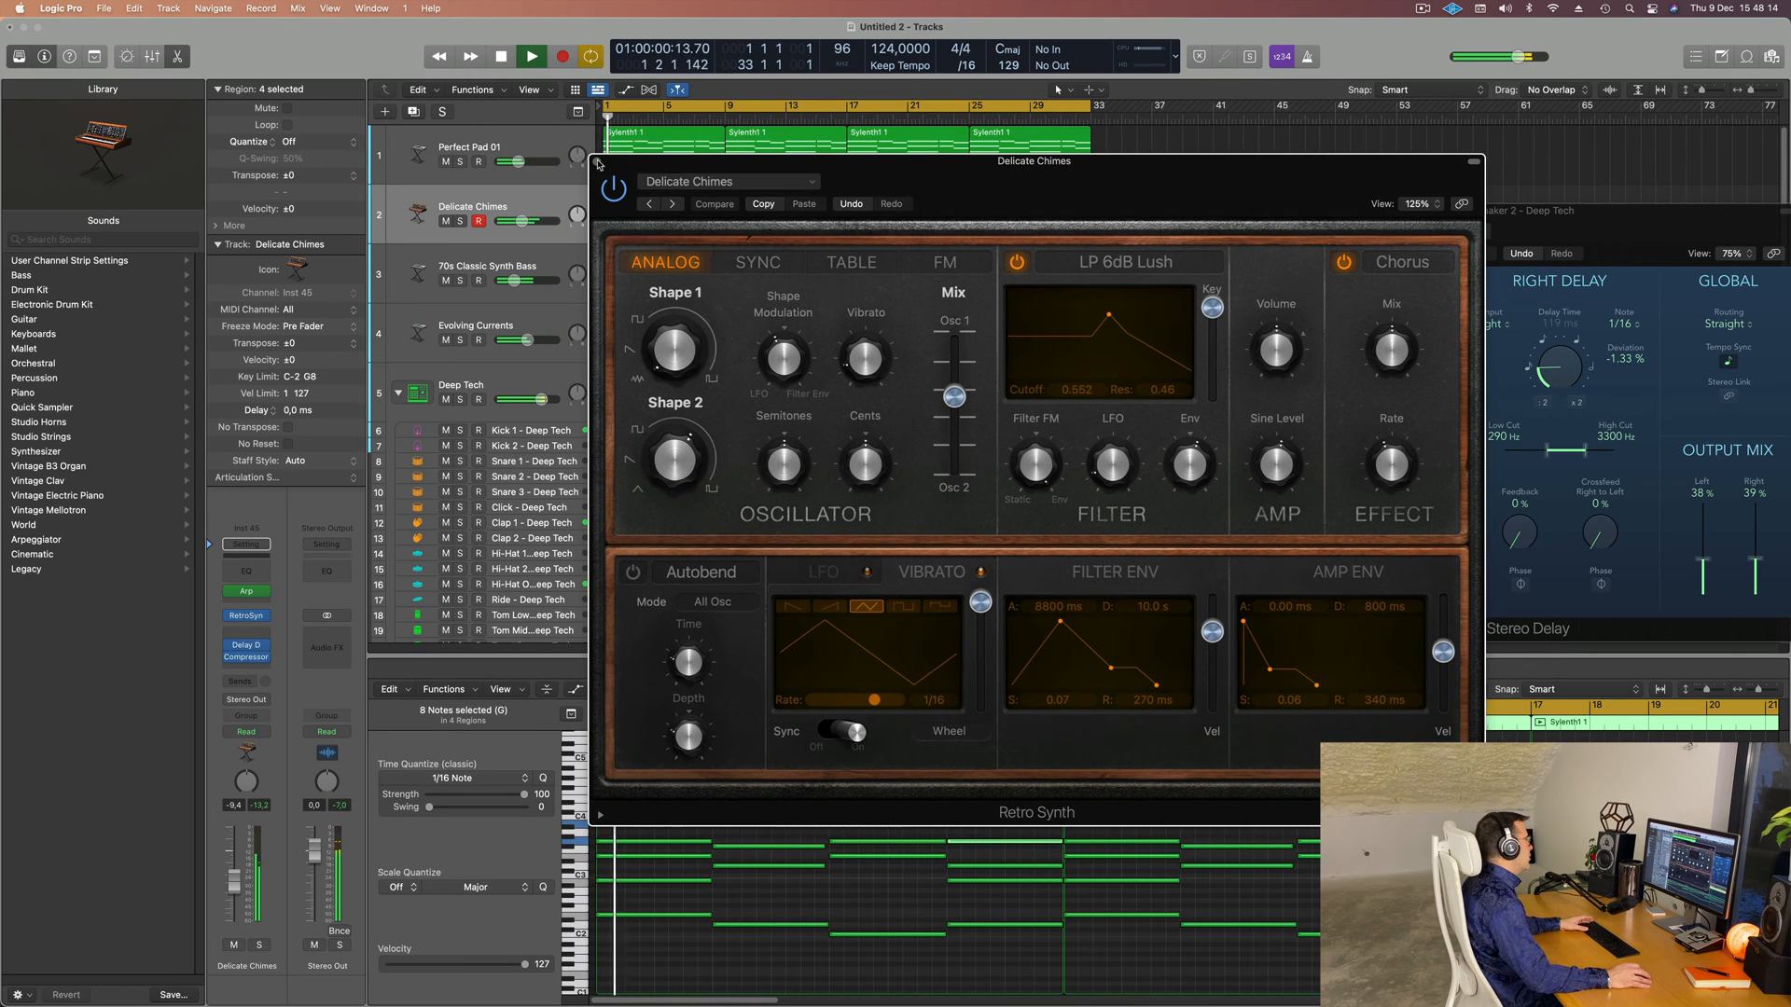
left_click(598, 163)
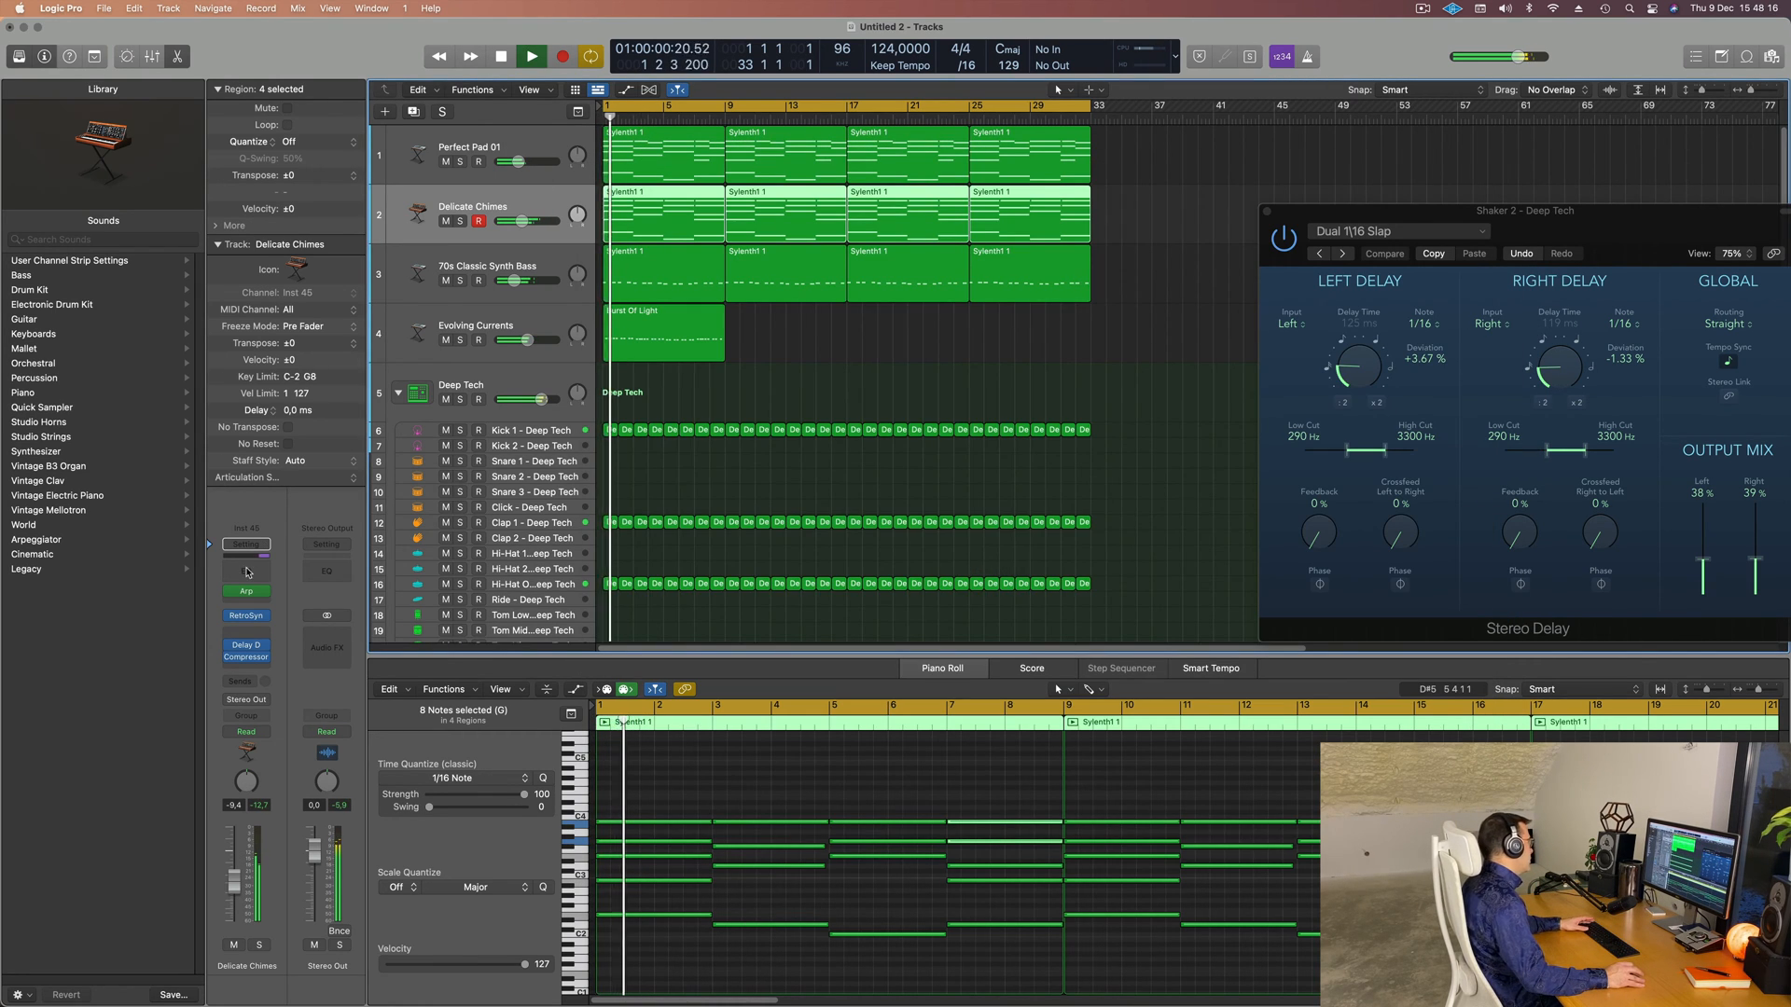
- Add a Channel EQ to the Delicate Chimes track with a high cut at 4500 Hz and a 48 dB/Oct slope
left_click(247, 572)
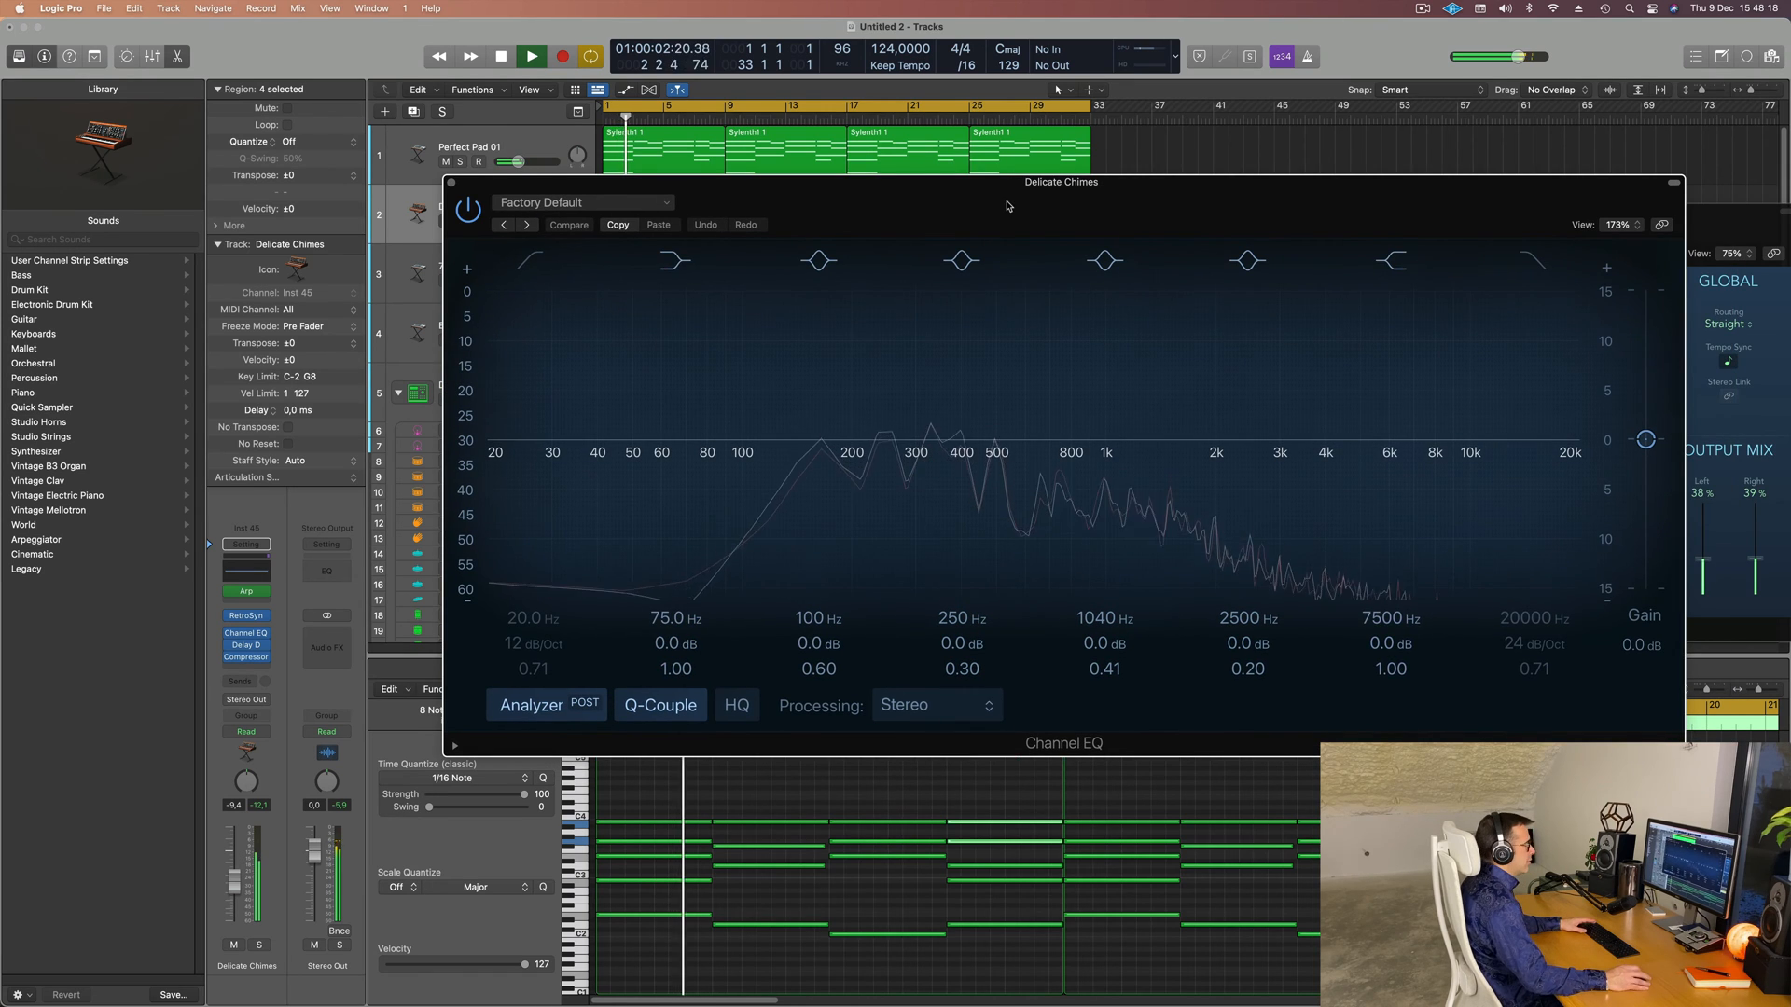
left_click(1540, 265)
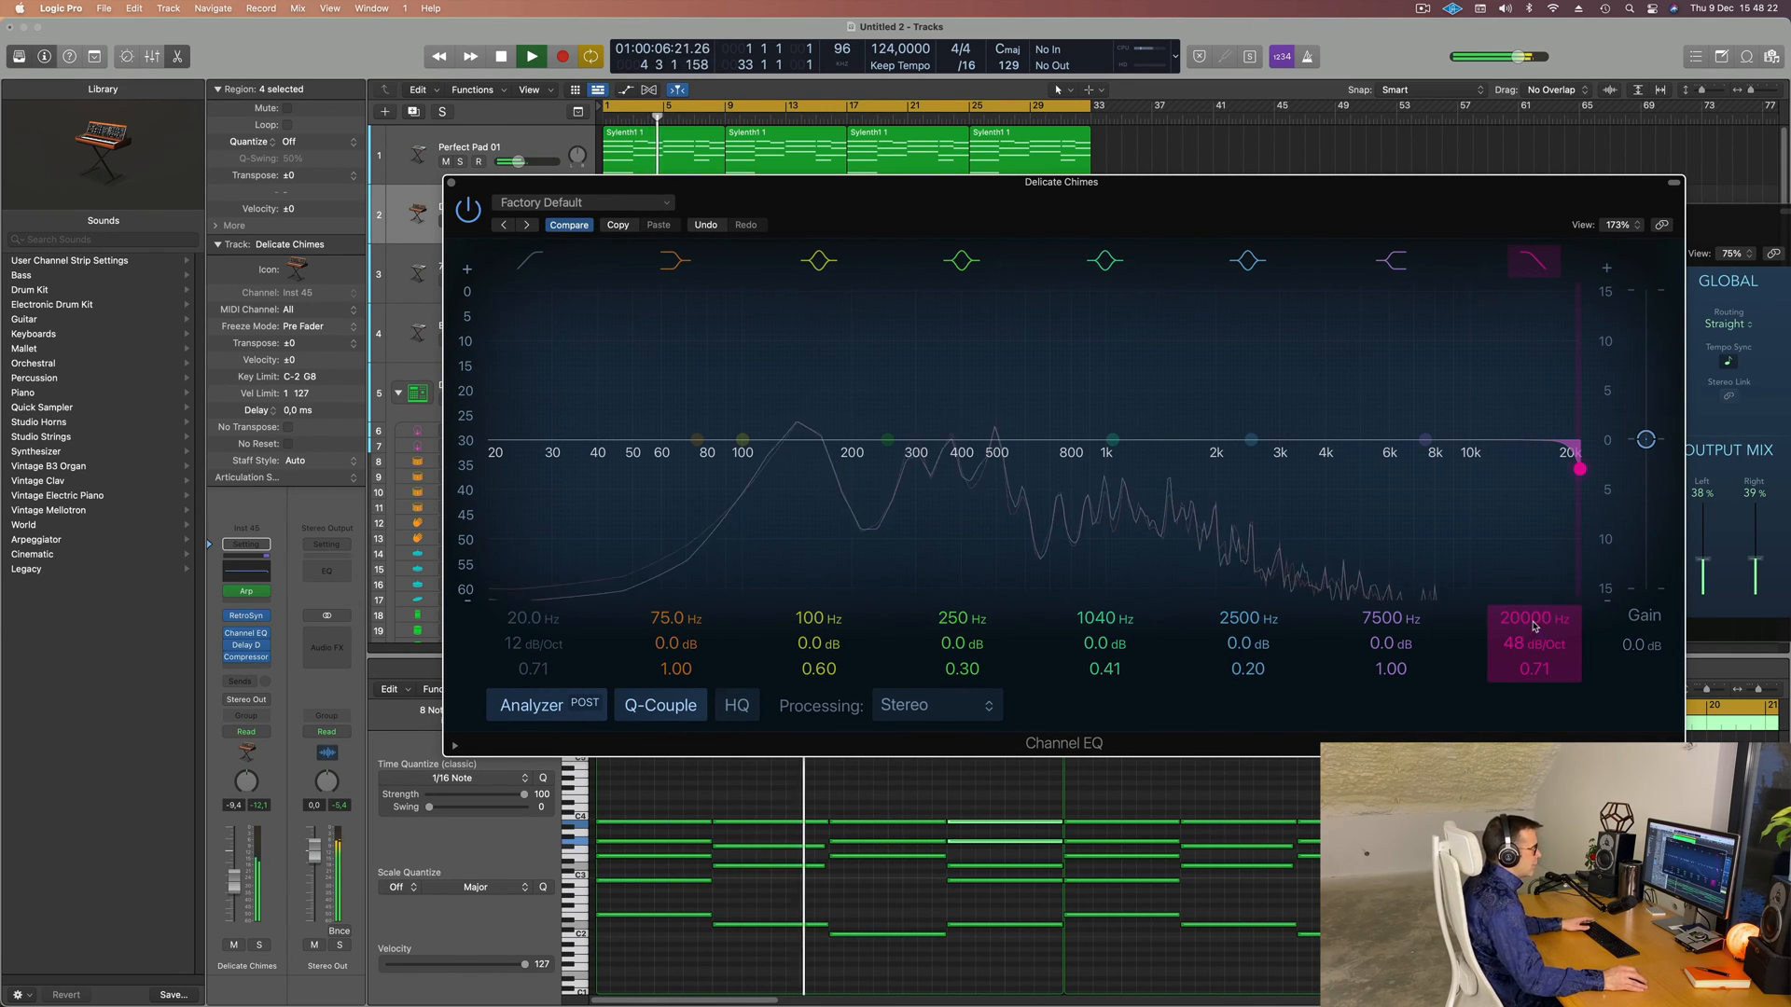
left_click_drag(1534, 627, 1534, 690)
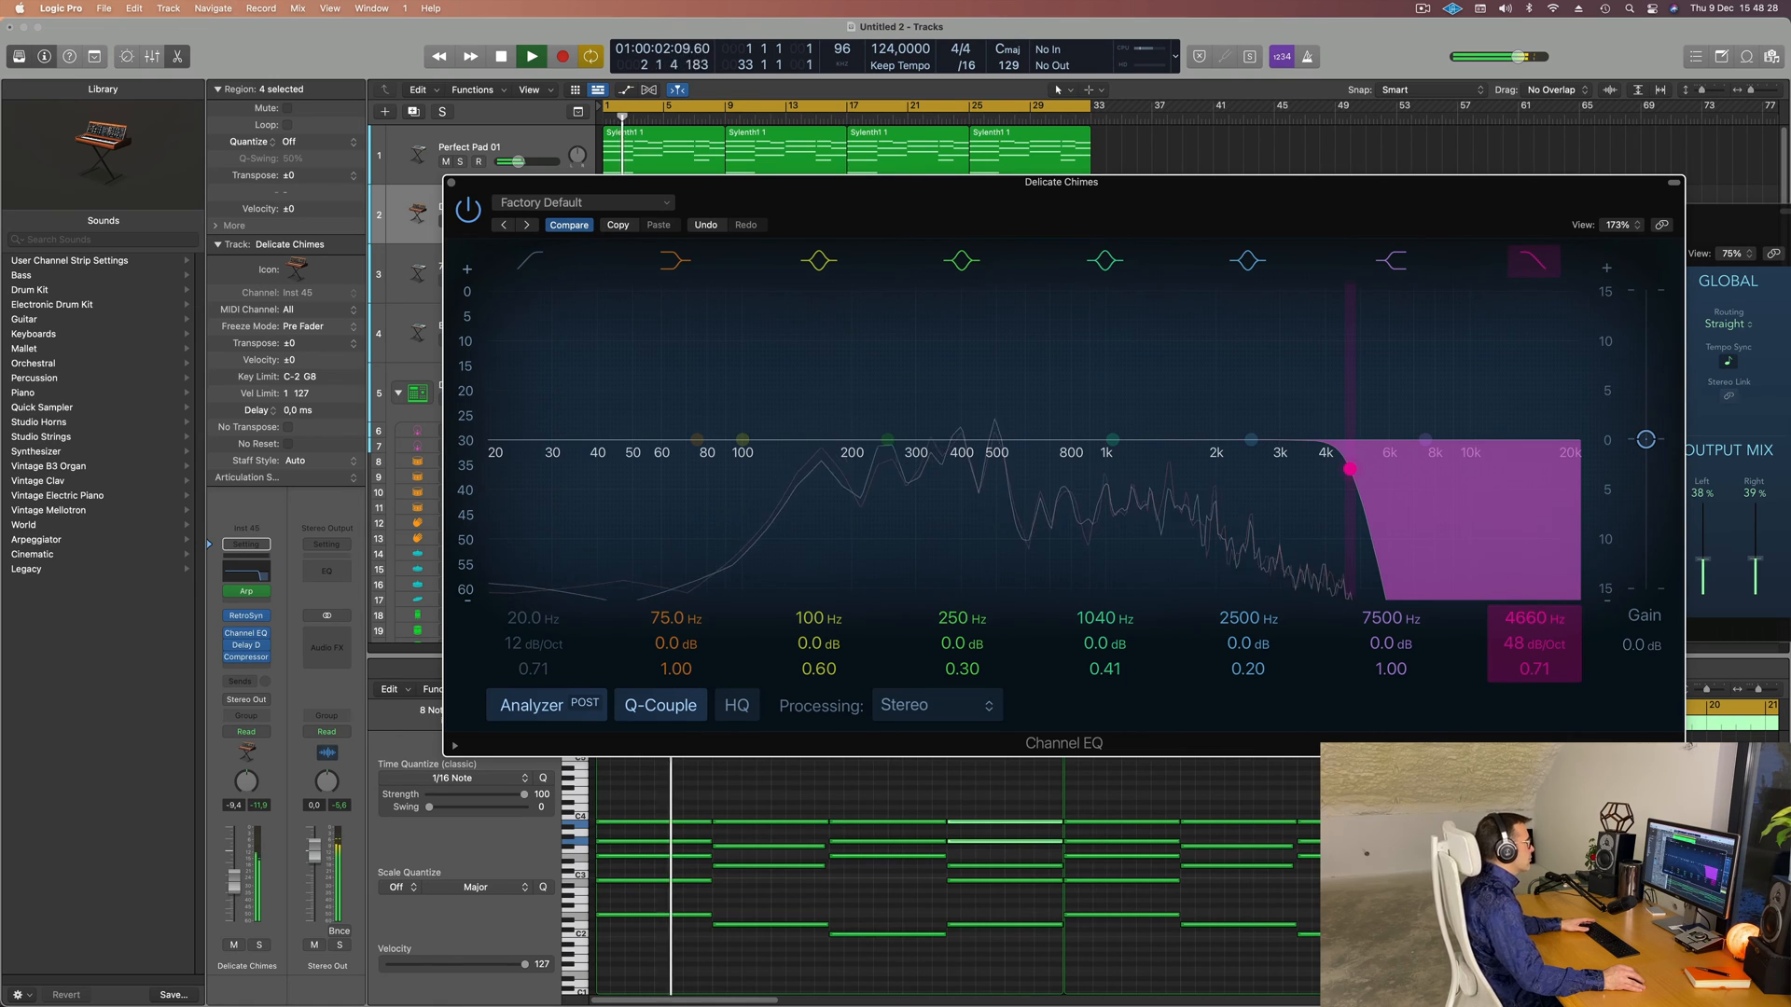
mouse_move(1534, 627)
left_mouse_down()
mouse_move(1535, 593)
mouse_move(1534, 628)
left_mouse_up()
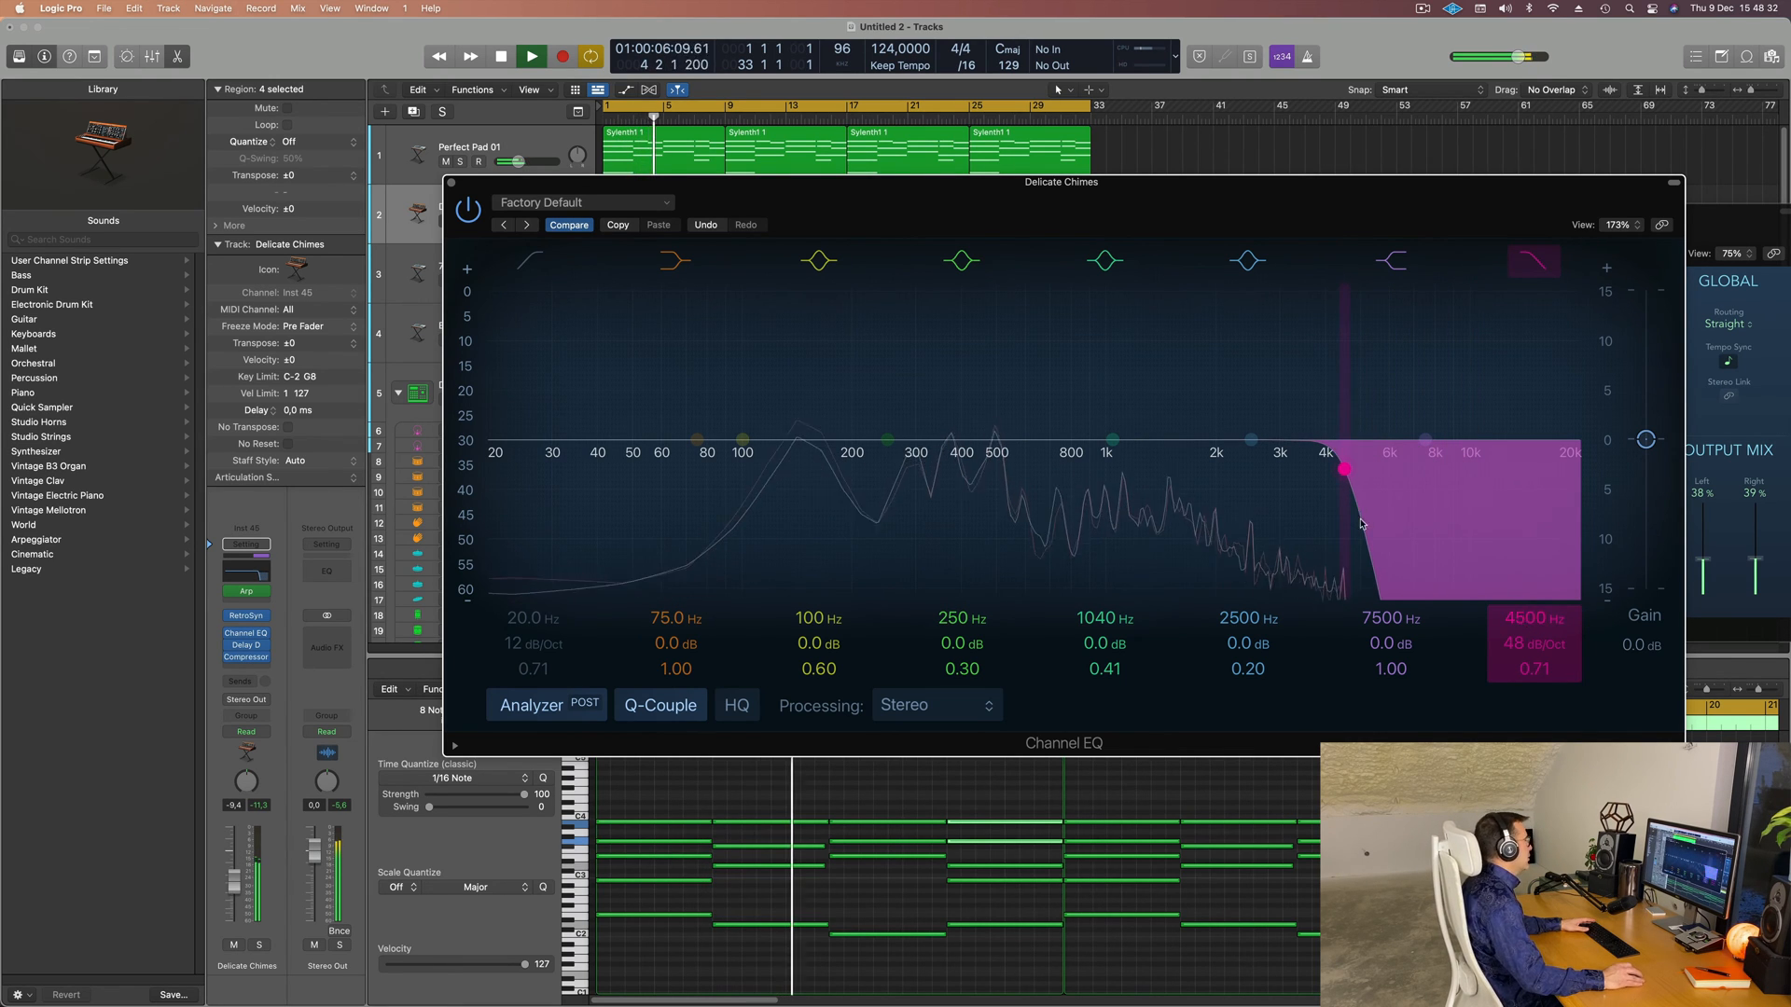
- Enable a low cut at about 155 Hz with a Q of about 0.88 on the chimes EQ and close it
left_click(536, 265)
left_click_drag(572, 420, 755, 395)
left_click_drag(739, 473, 783, 461)
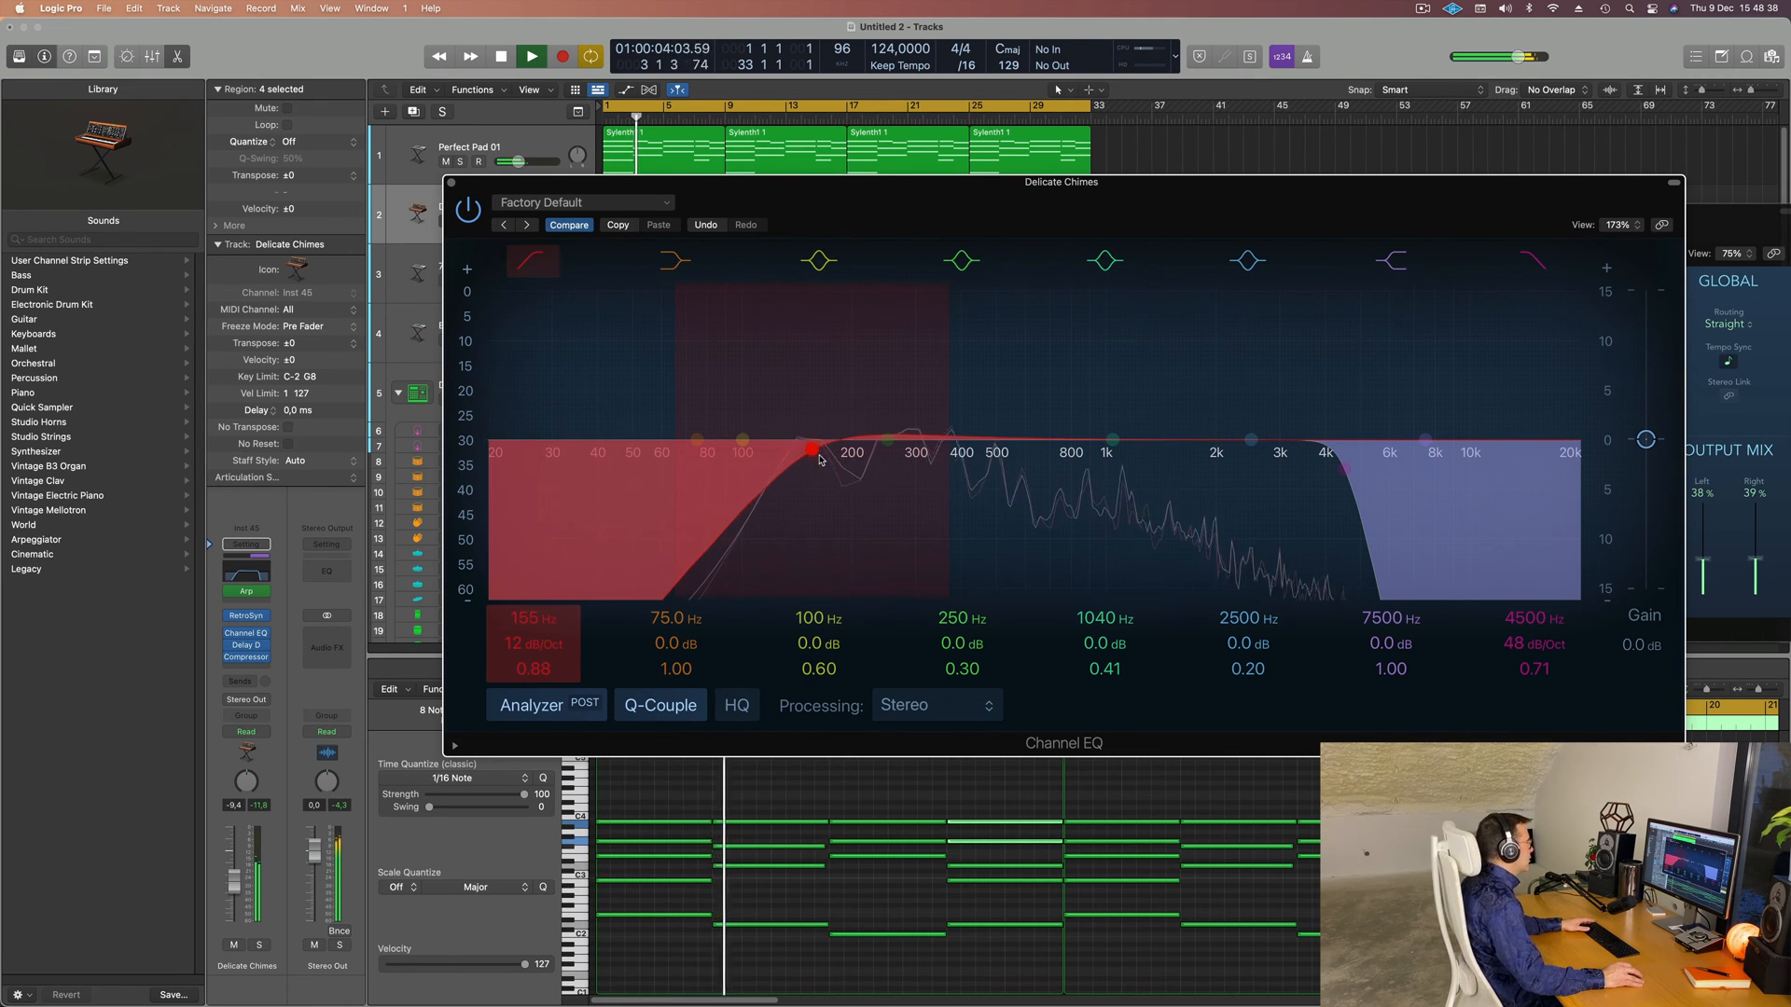
key("Return")
left_click(451, 182)
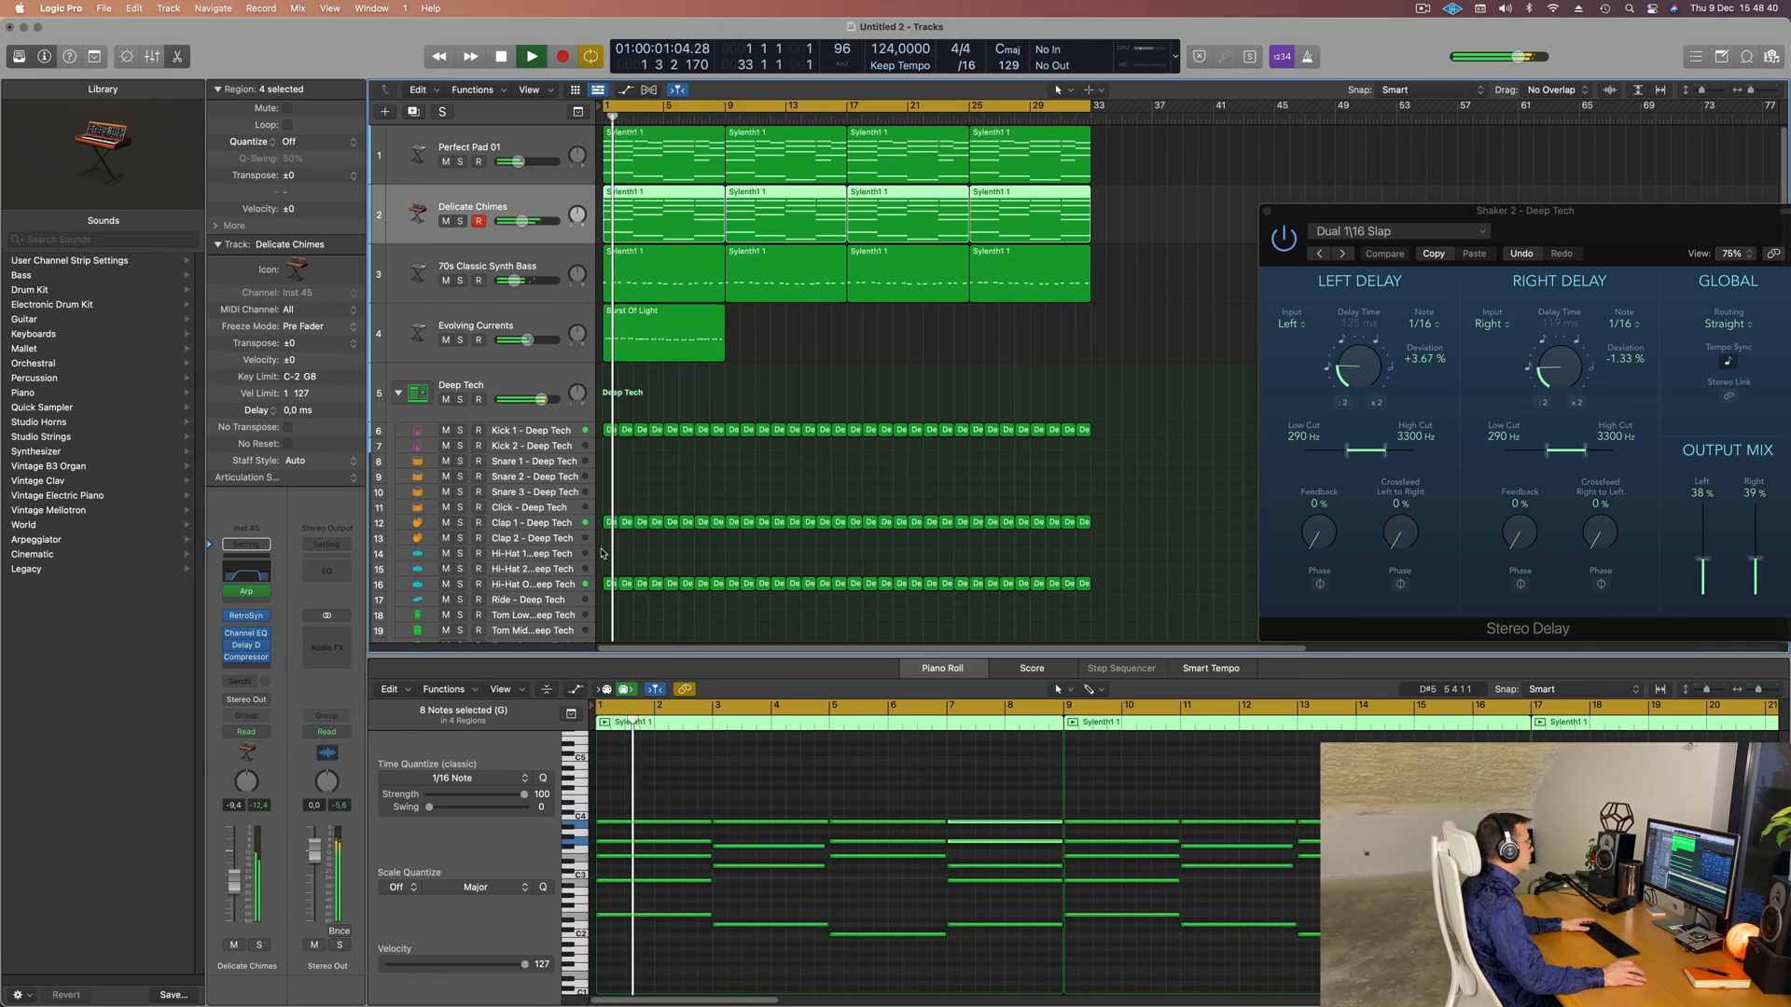
- Repeat the eight-bar lead region three times on the Evolving Currents track to fill the arrangement to bar 33
left_click(556, 320)
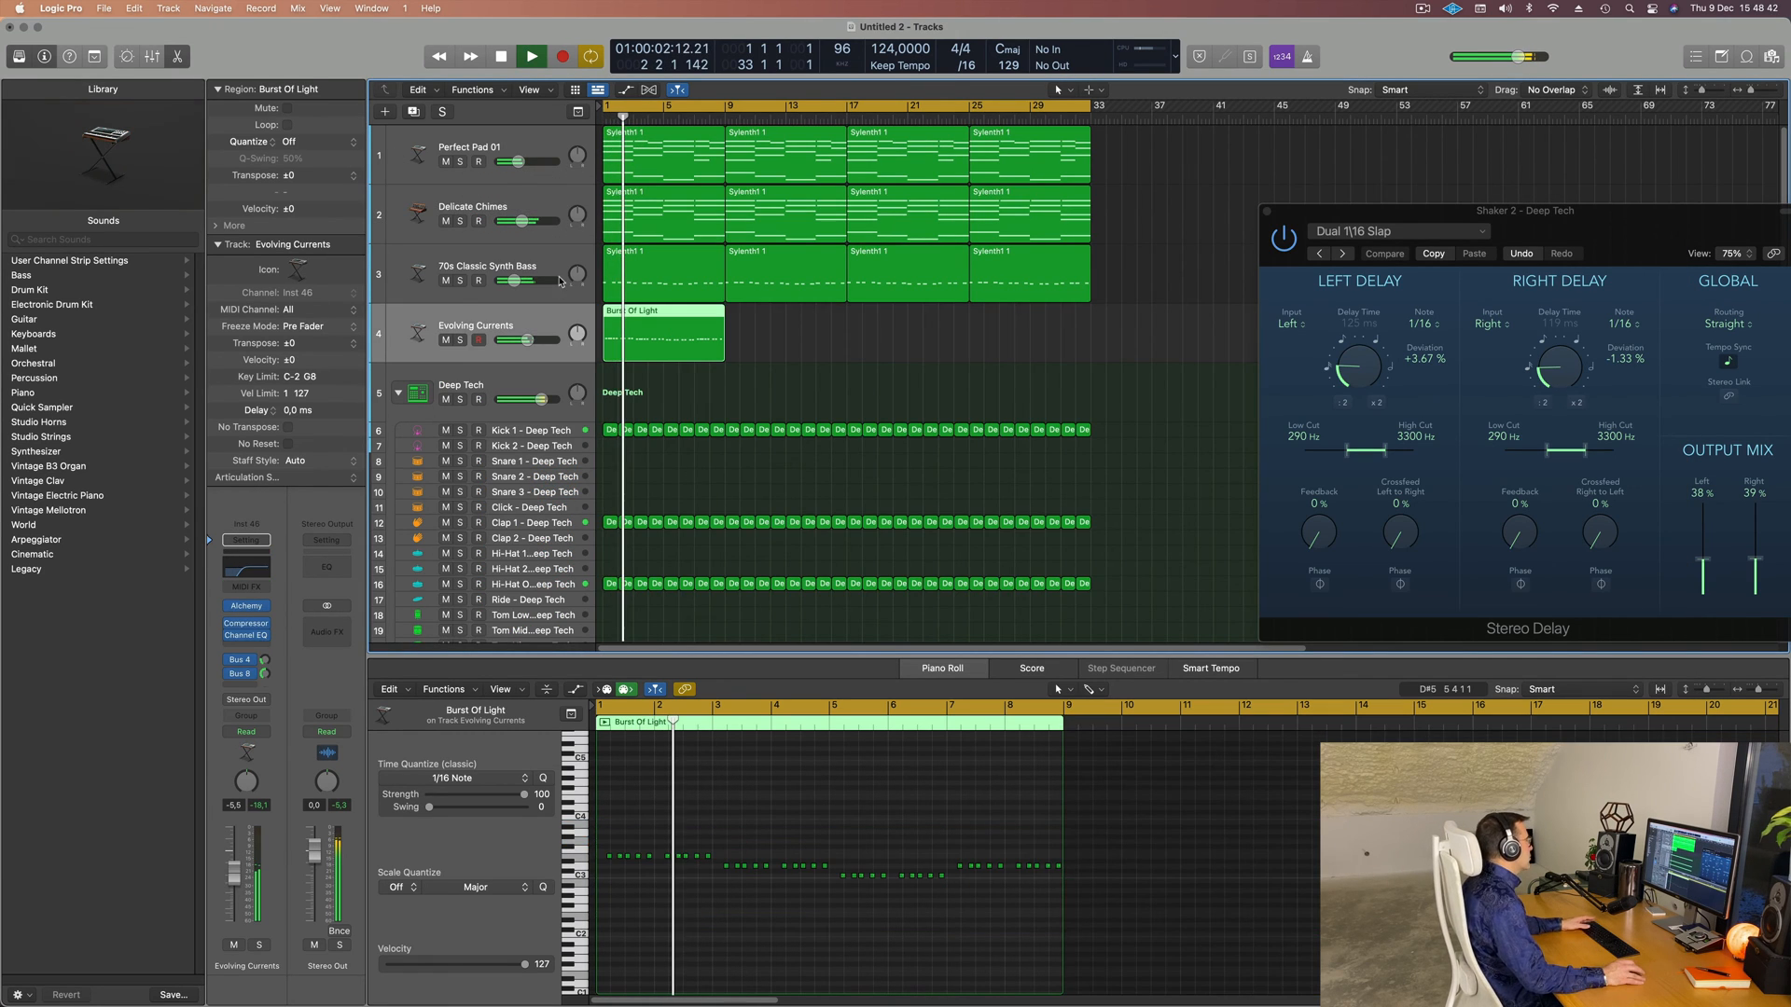
left_click(558, 199)
left_click(548, 316)
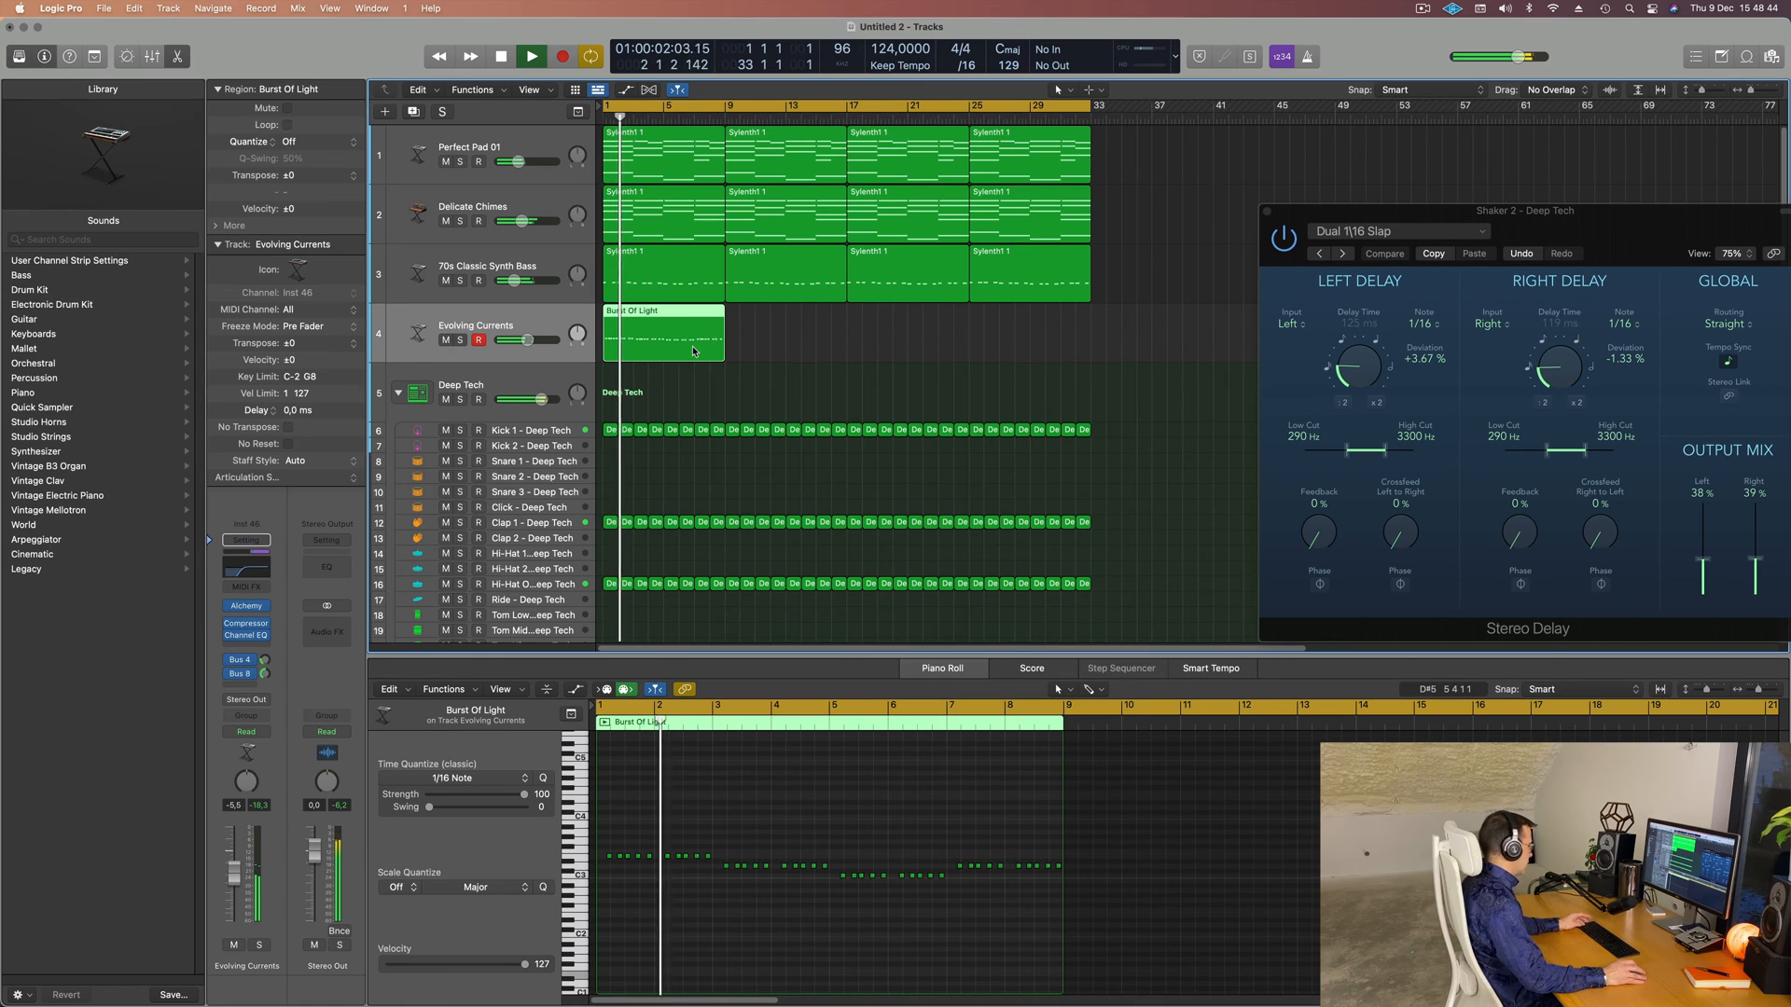
key("super+r")
key("super+r")
key("super+r")
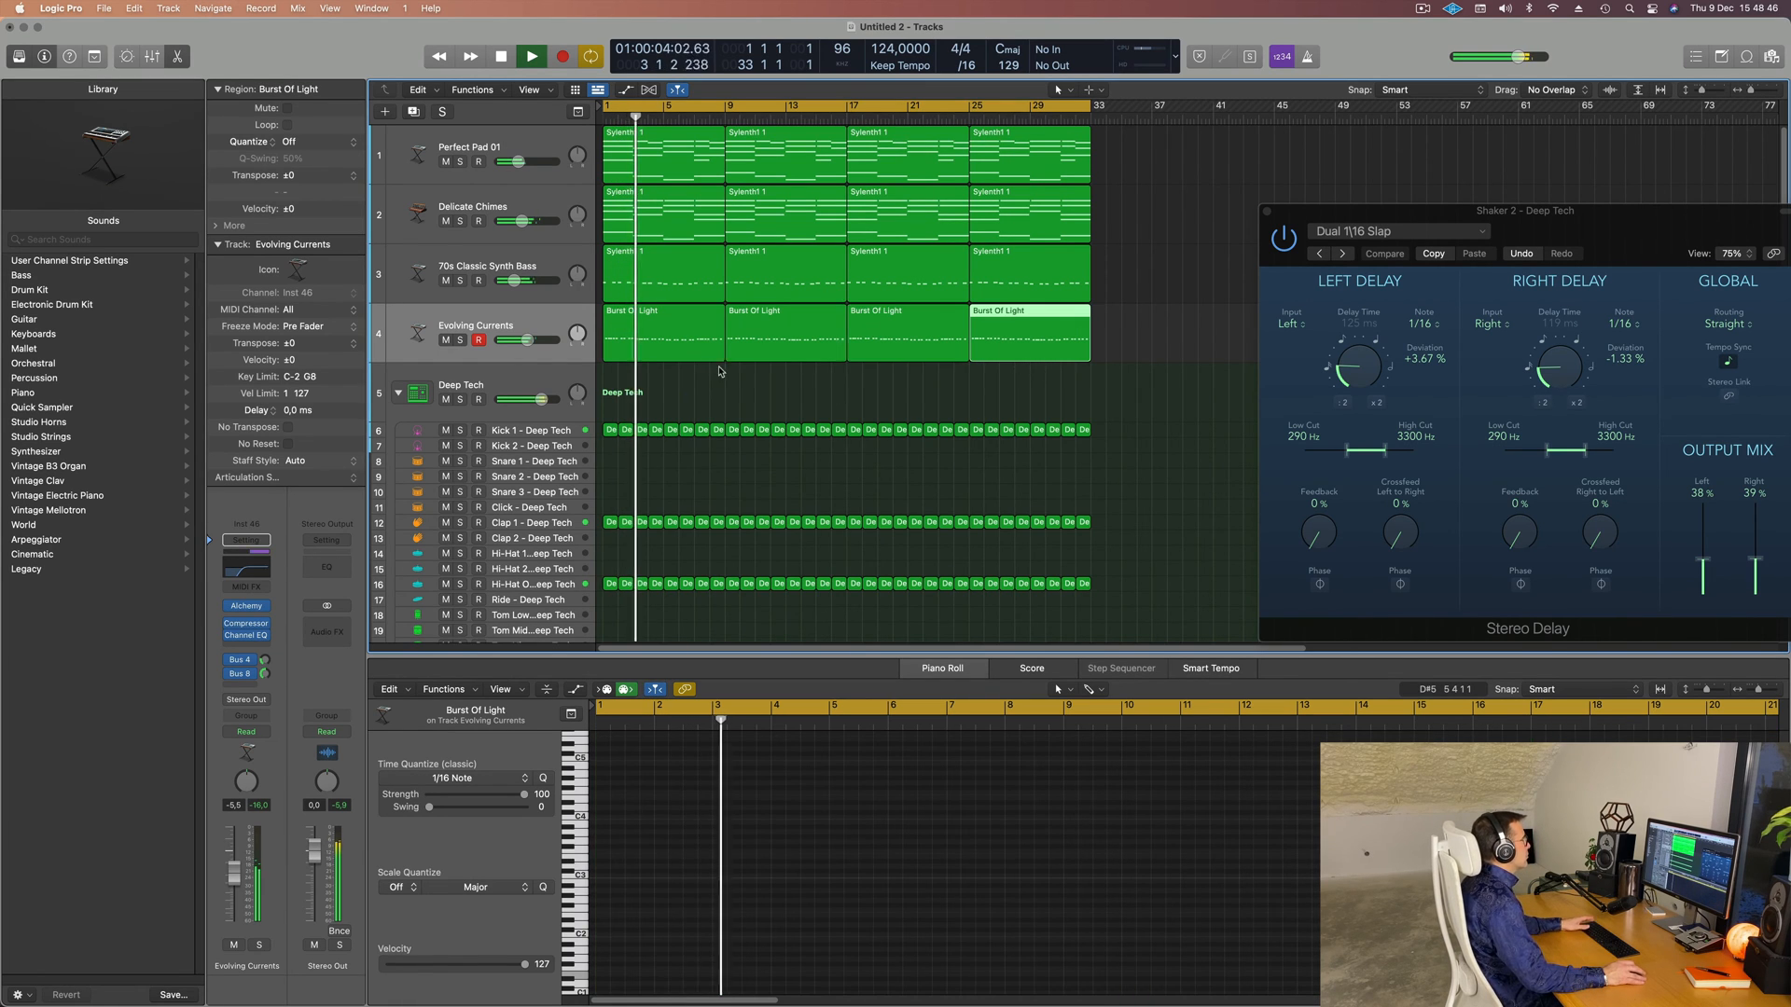
- Open the lead's Alchemy instrument and duplicate the Evolving Currents track with its settings
left_click(426, 334)
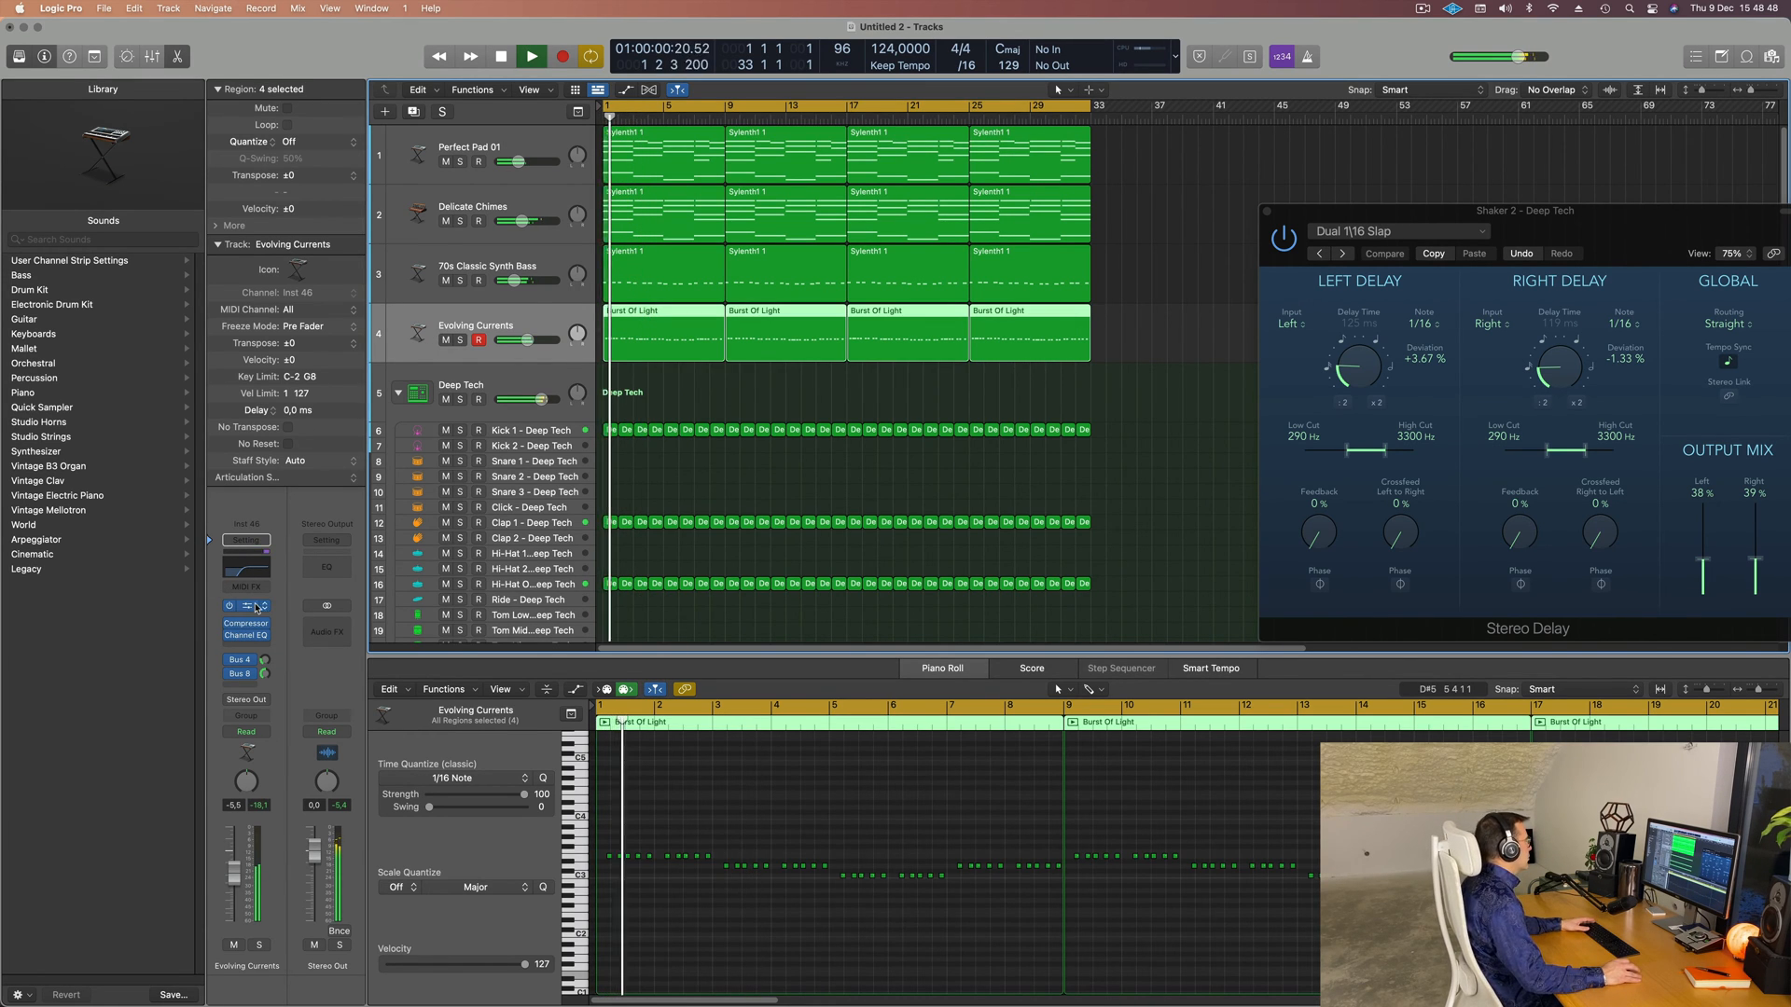
left_click(247, 606)
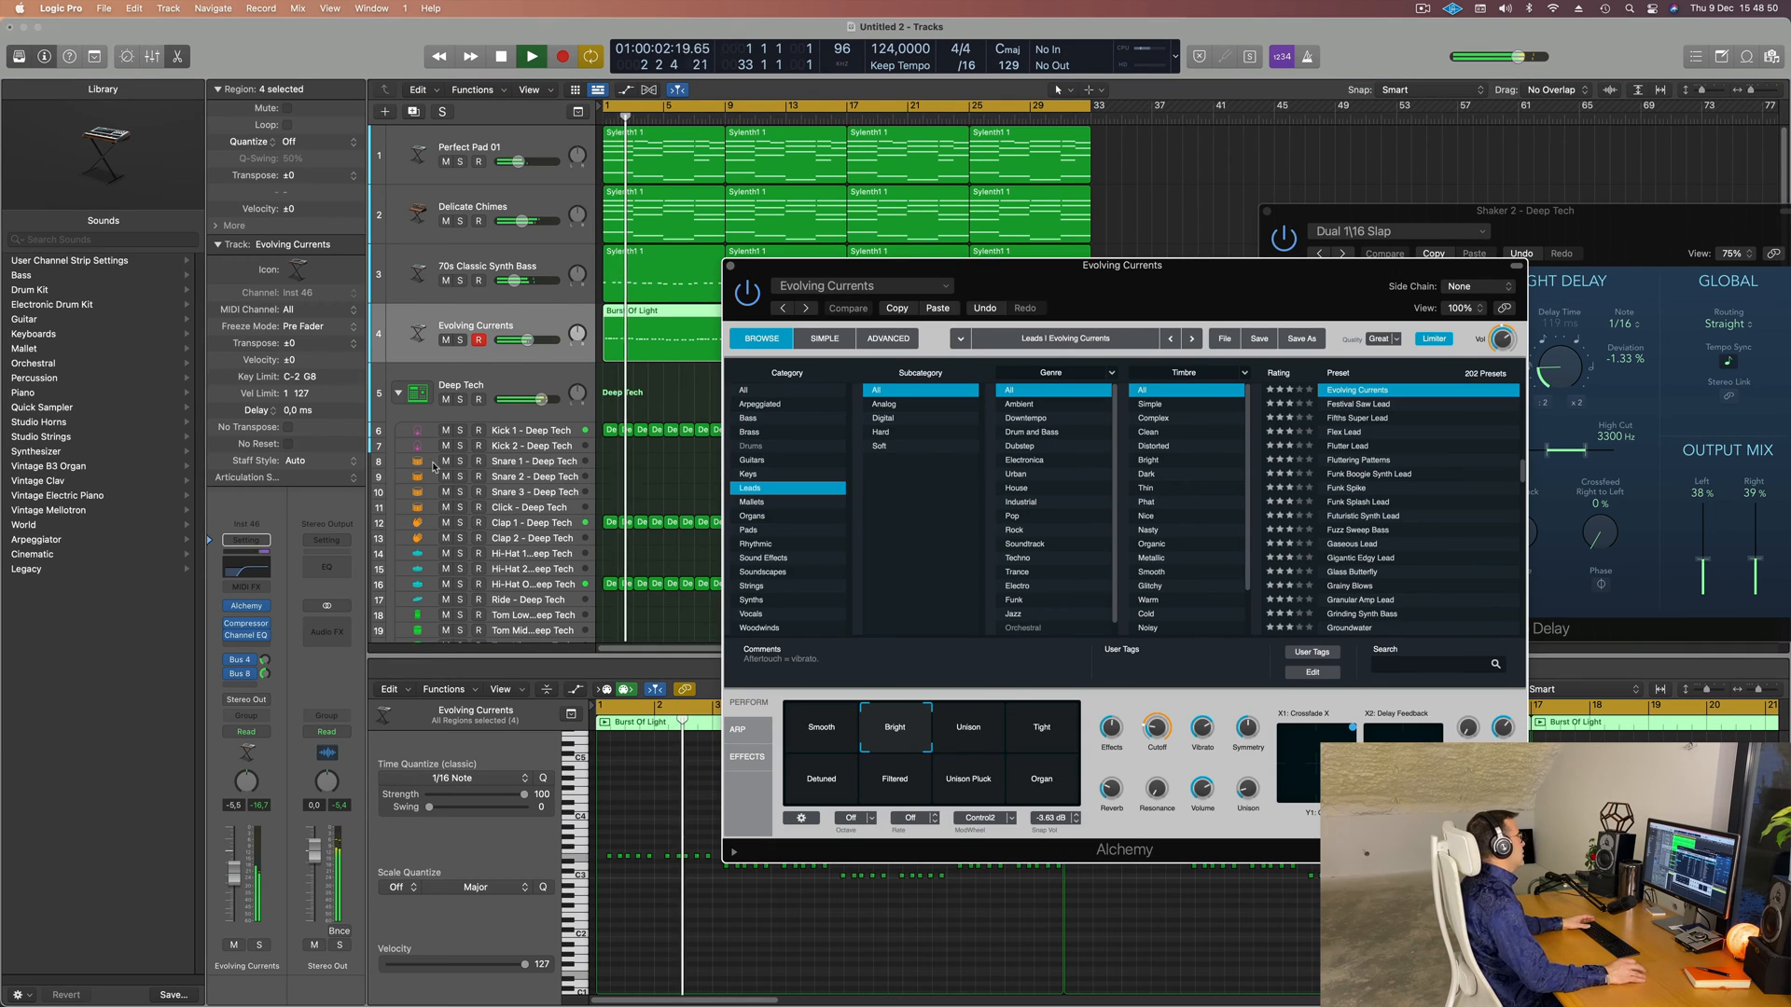
key("space")
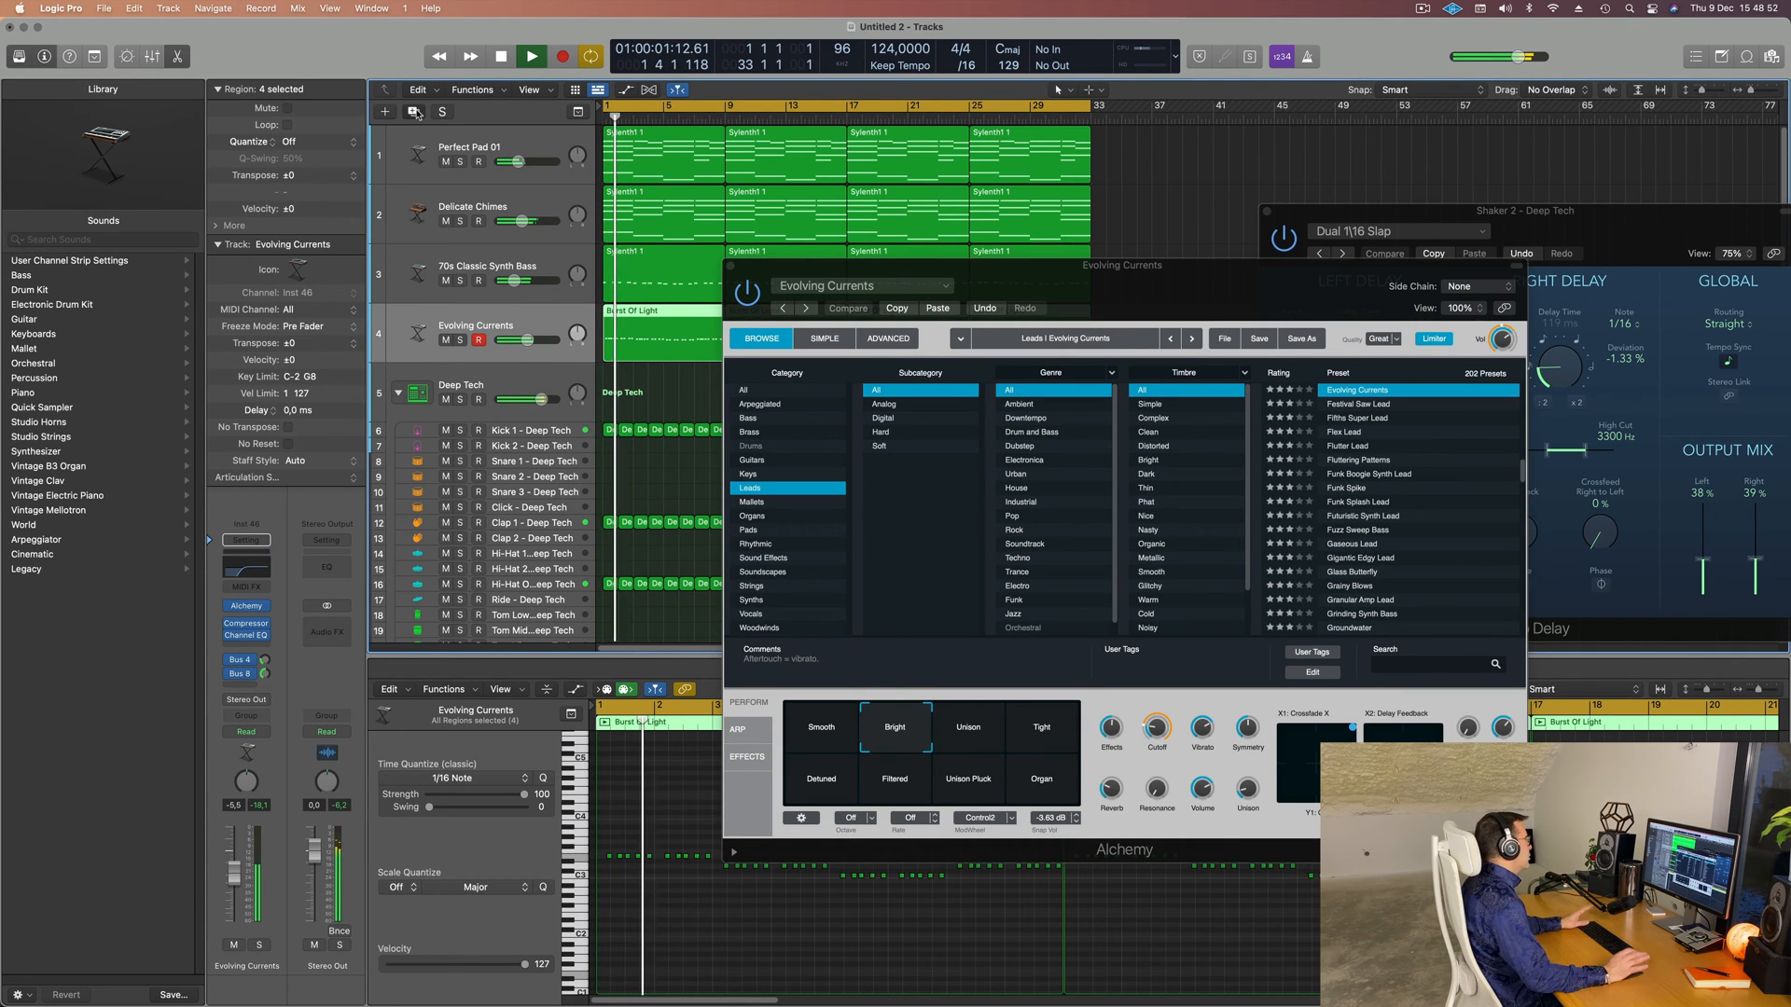
left_click(425, 112)
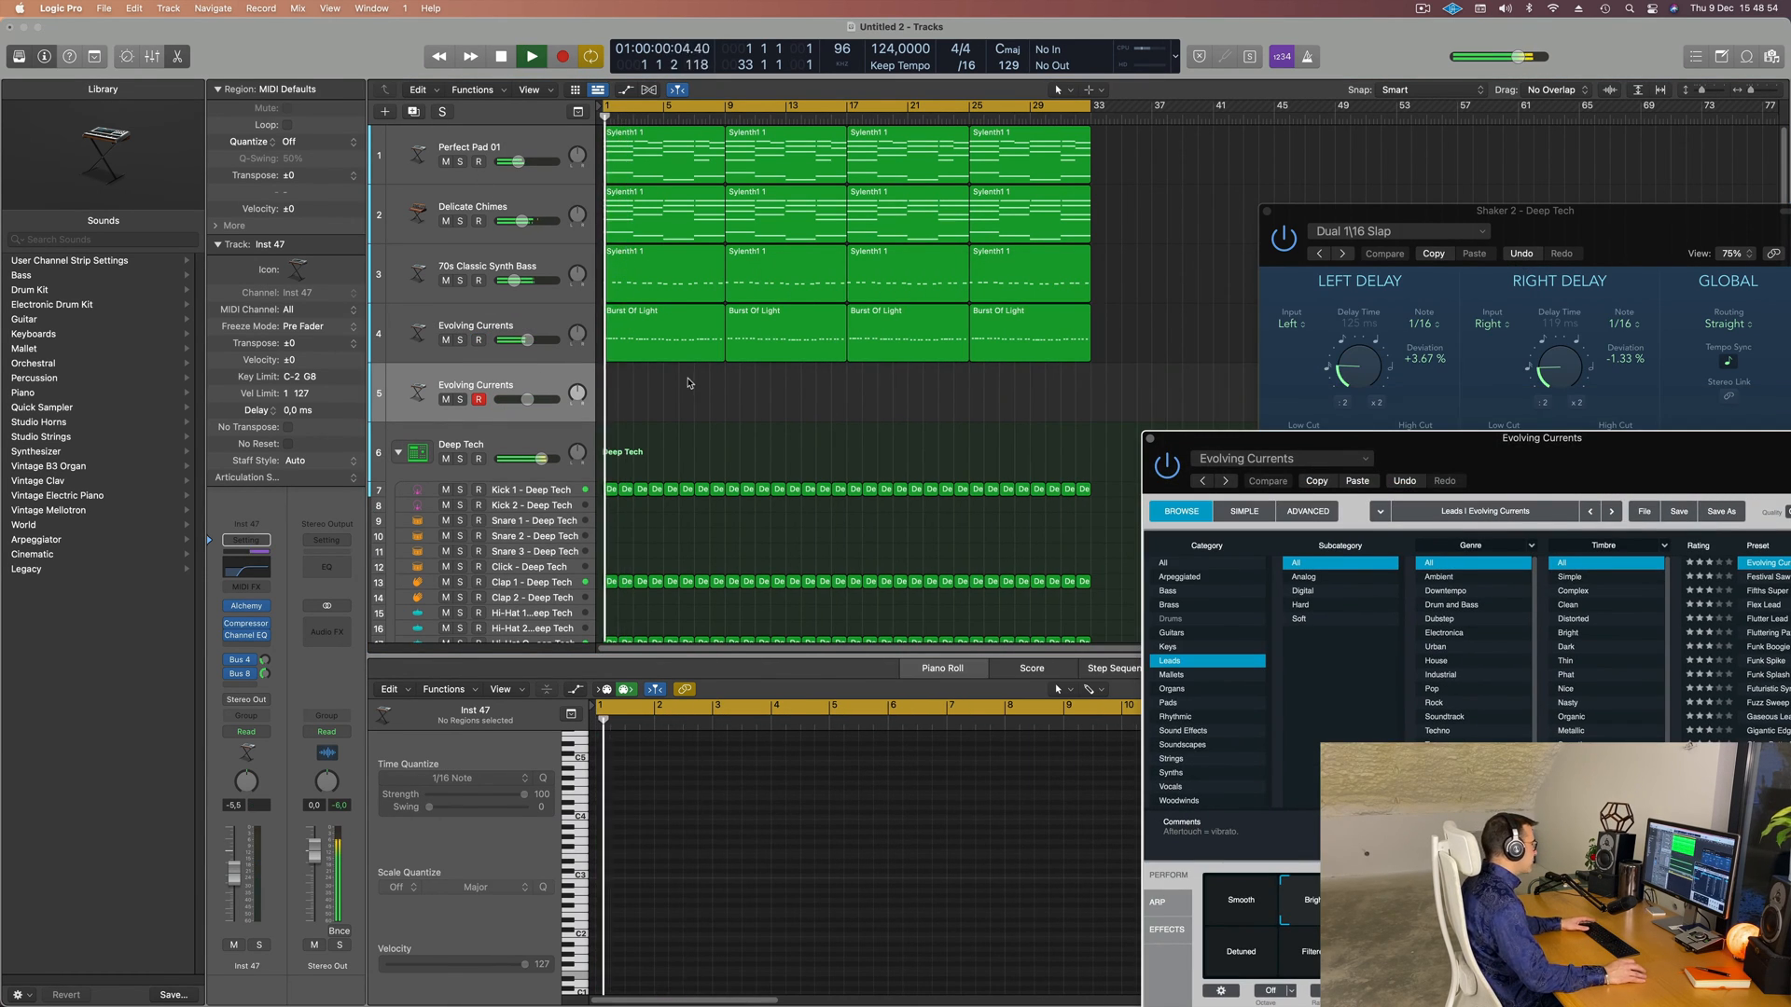
- Copy the first lead region onto the duplicated Evolving Currents track and mute the original lead track
left_click_drag(685, 345, 686, 405)
key("space")
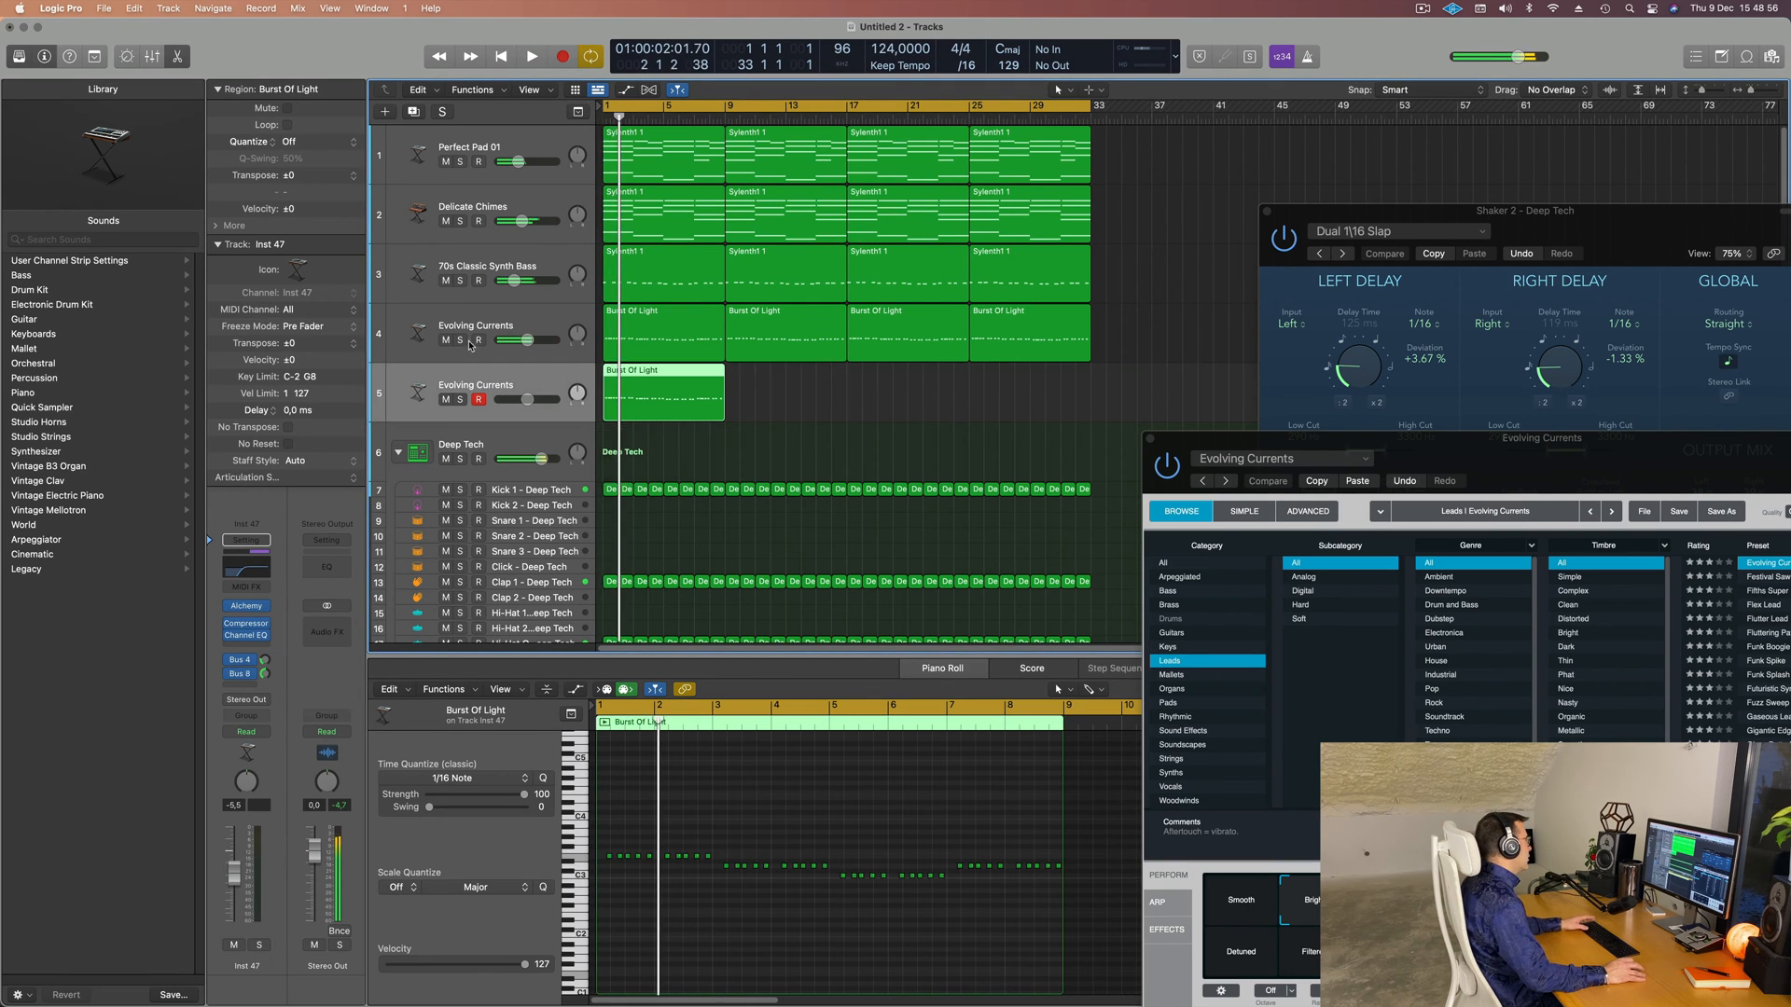
left_click(446, 342)
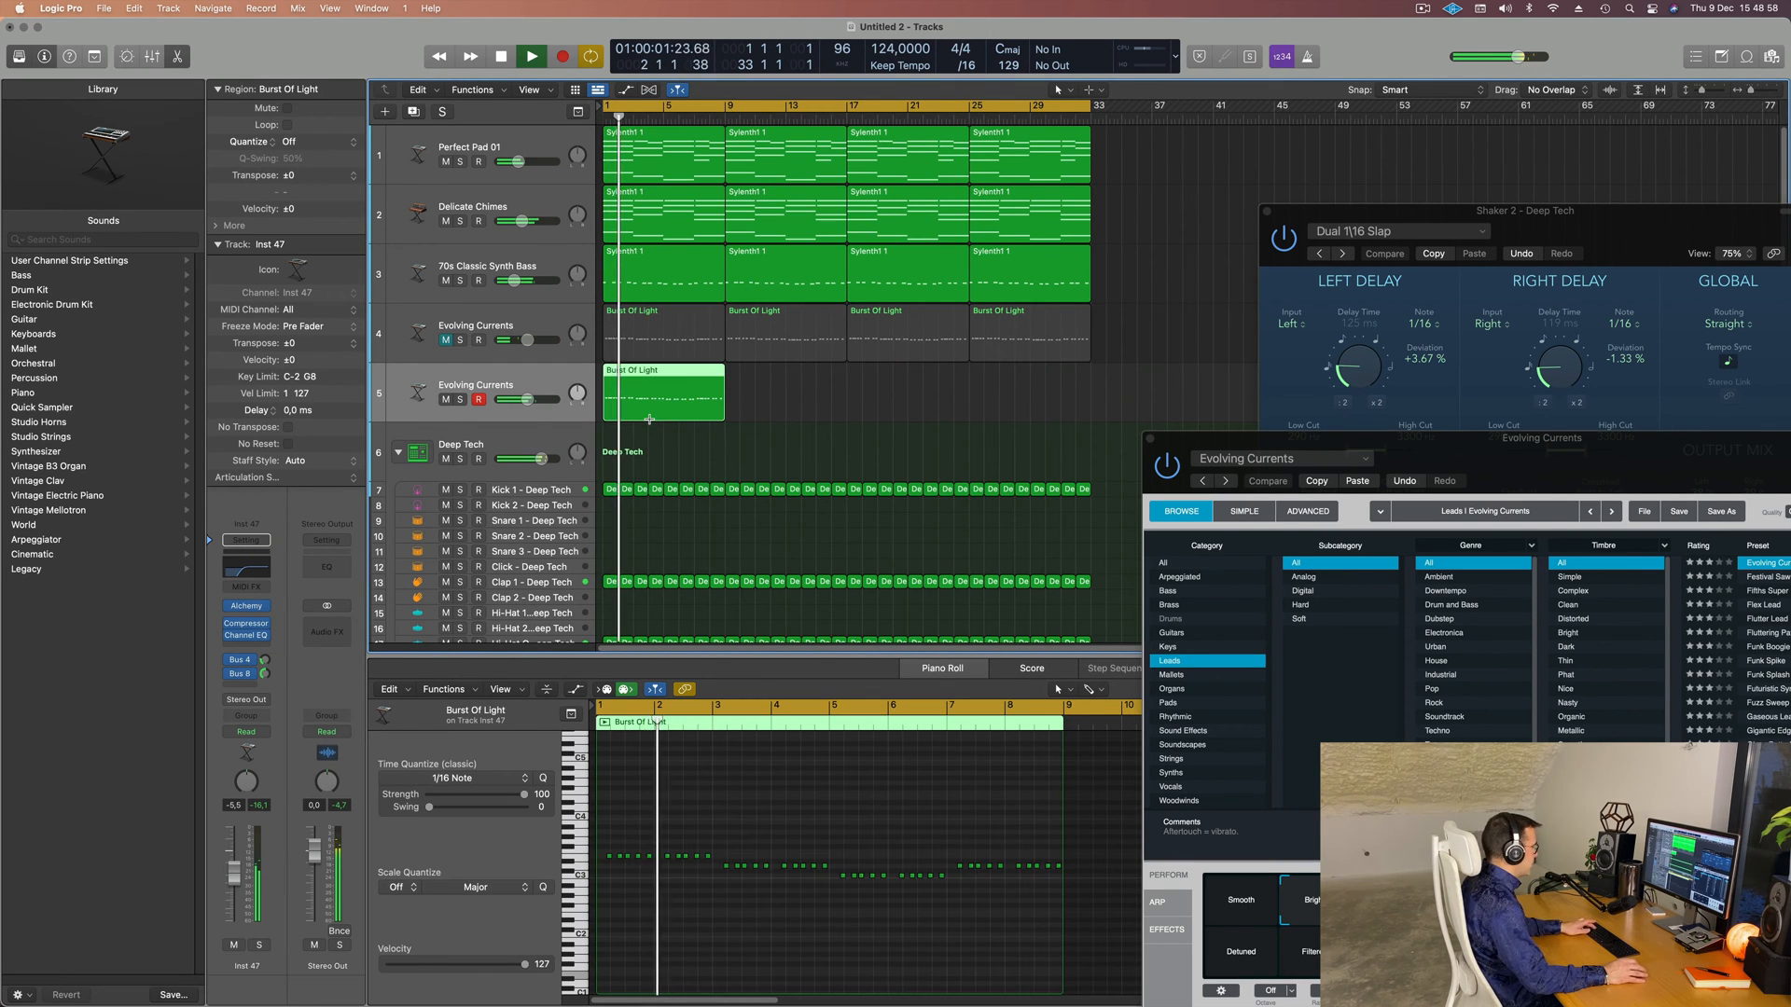
- Repeat the copied lead region three times, bring the duplicate track's Alchemy window into full view, and restart playback
key("super+r")
key("super+r")
key("super+r")
left_click_drag(1447, 445, 898, 162)
key("space")
key("space")
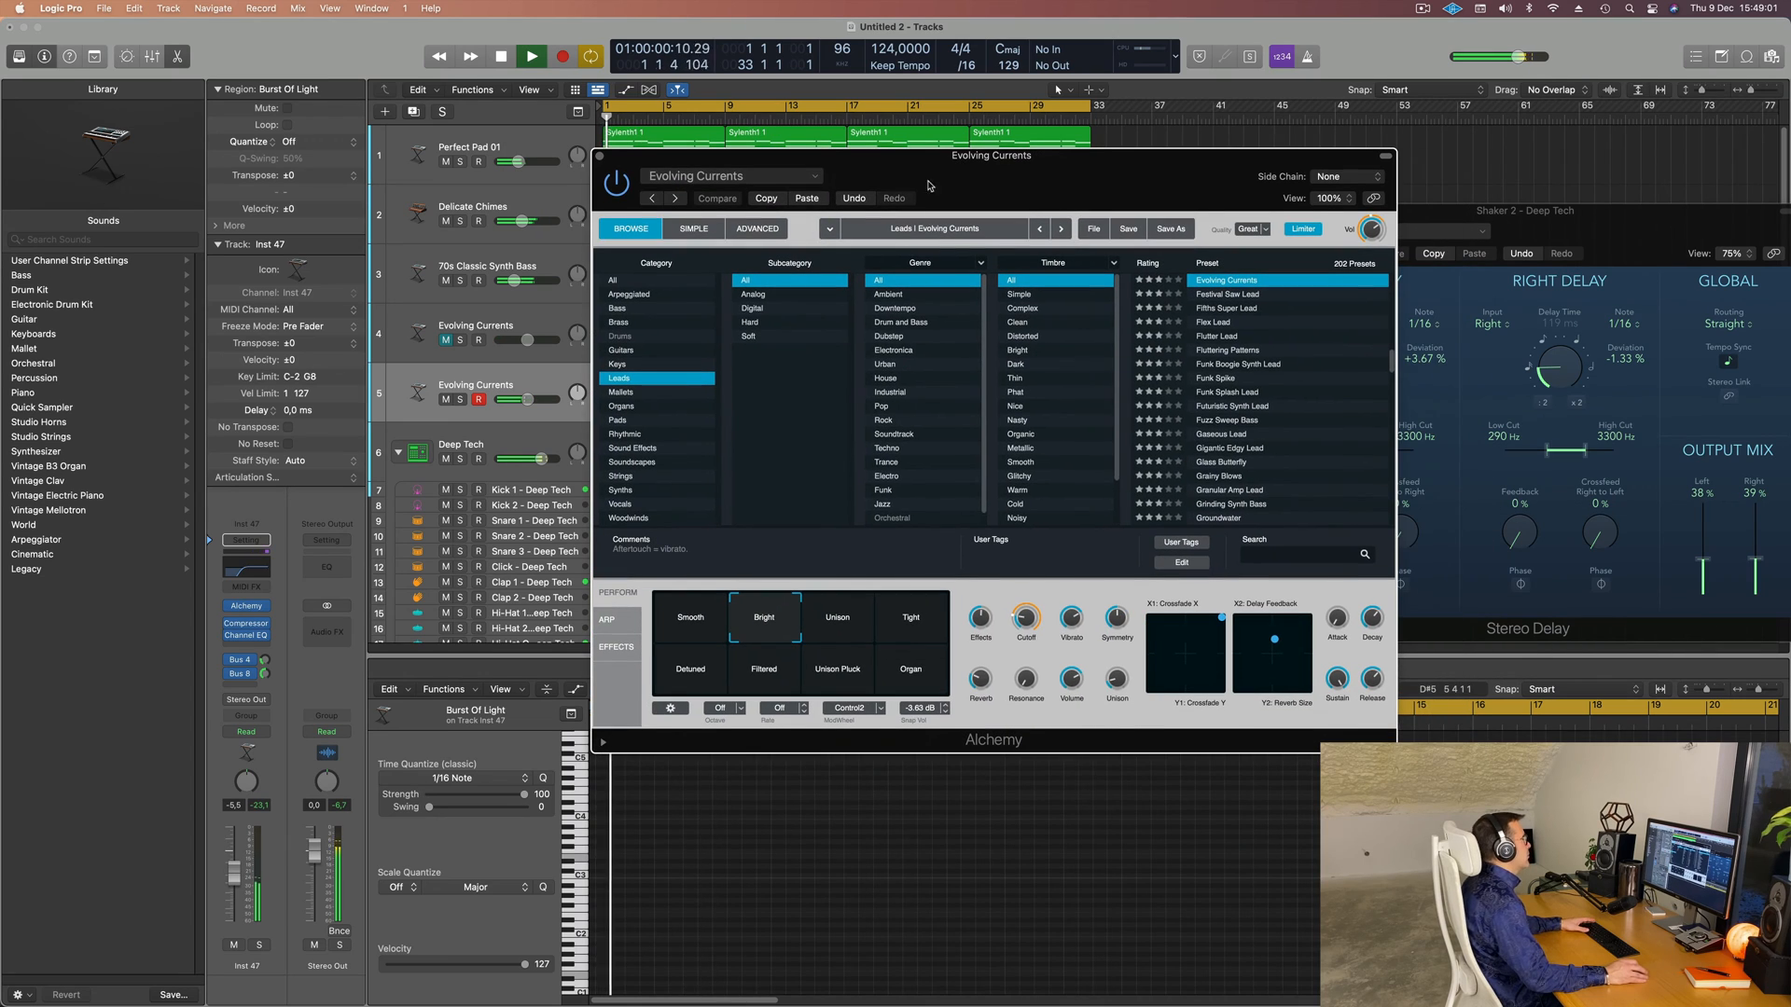
- Load the Flex Lead preset in the open Alchemy, move its window clear of the tracks and restart playback
left_click(1214, 322)
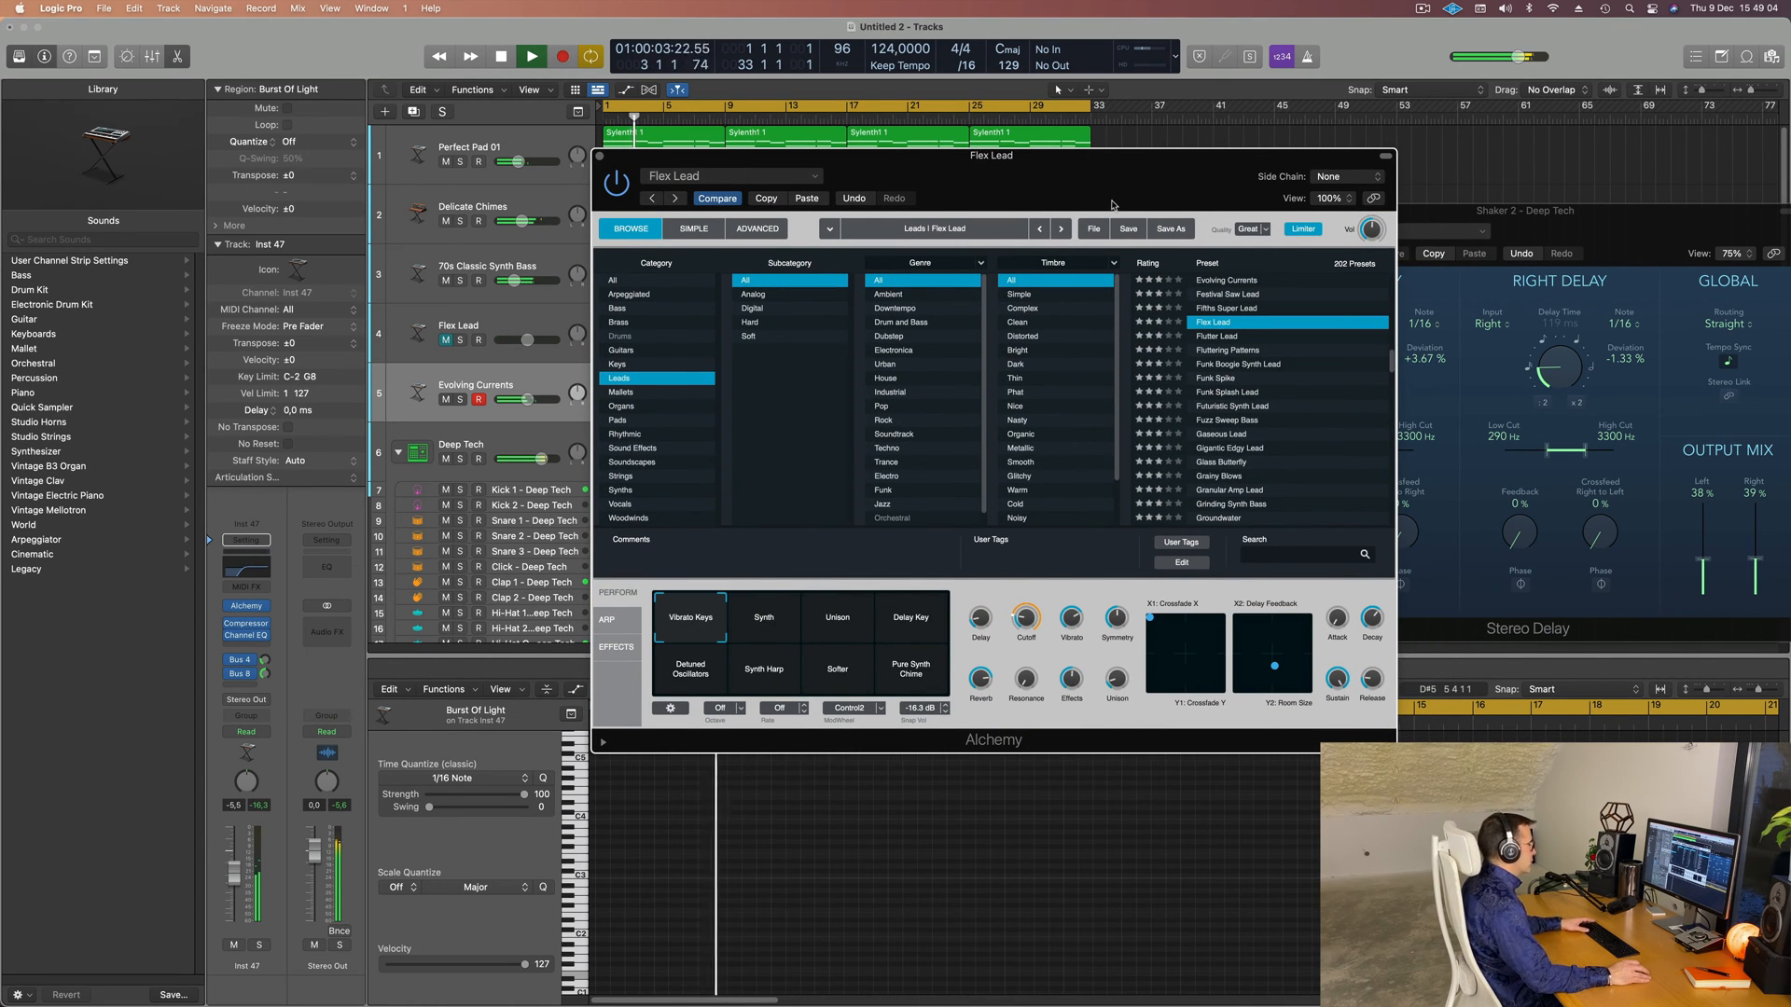
left_click_drag(1112, 205, 1164, 201)
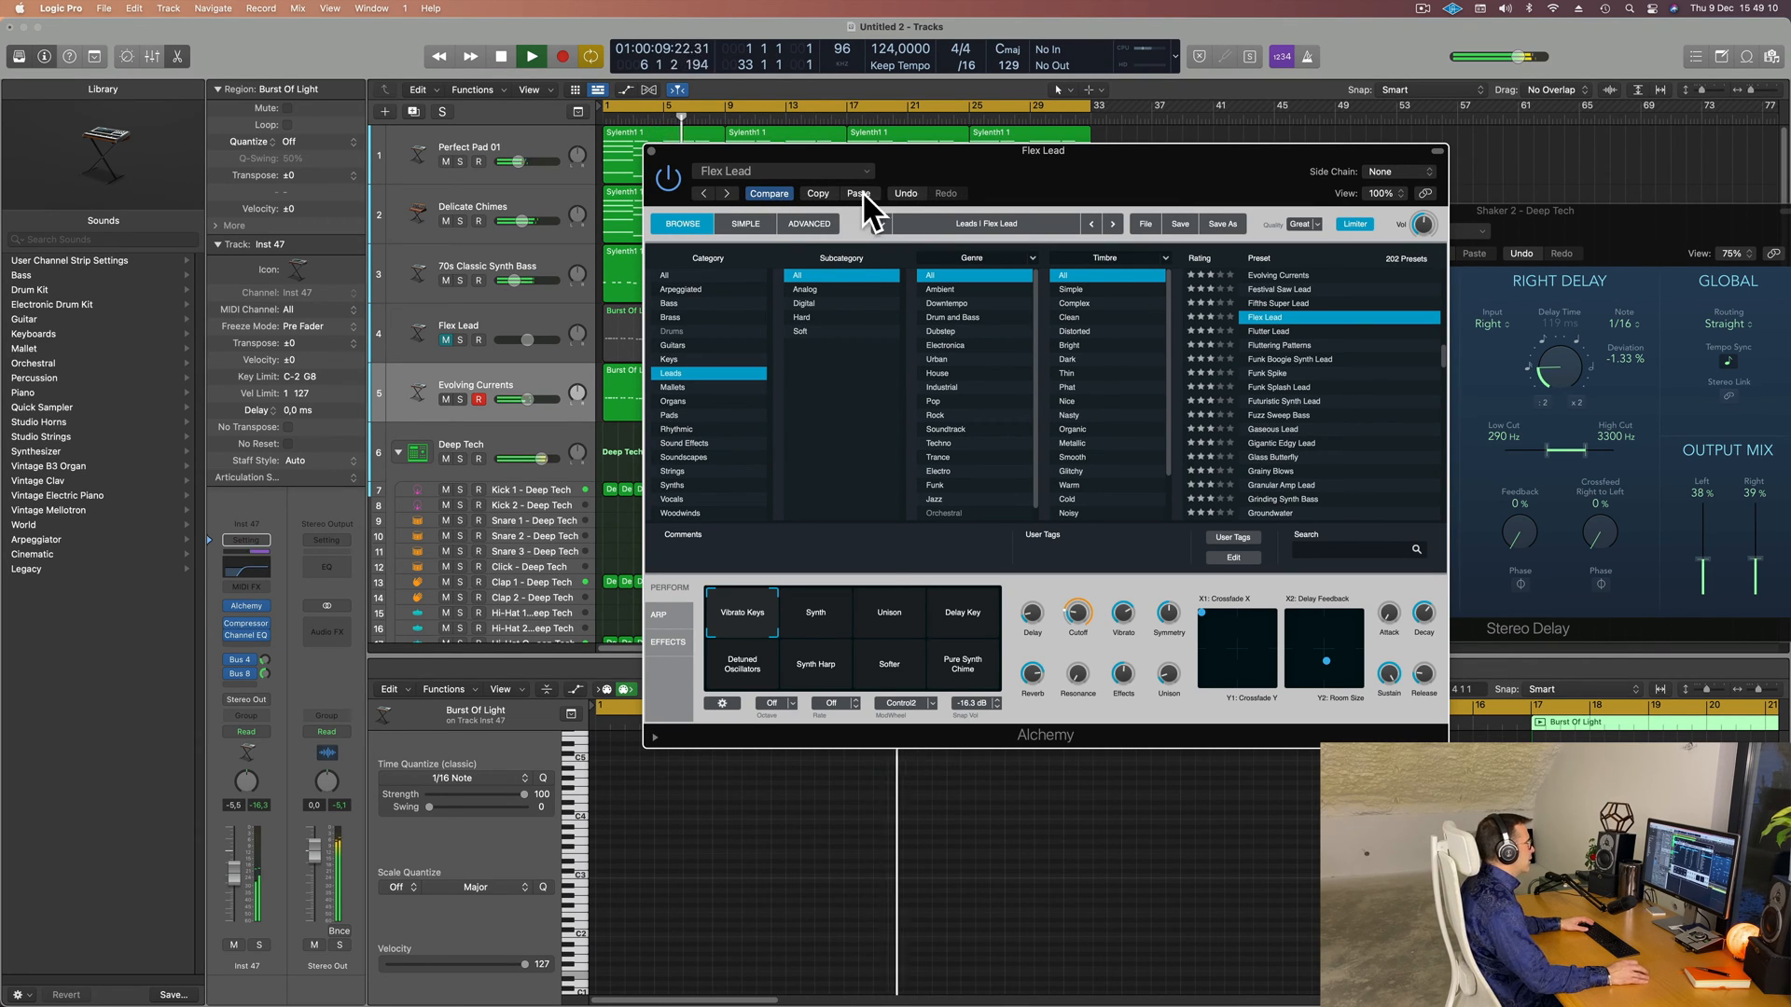
left_click_drag(1143, 188, 1403, 343)
key("Return")
- Compare the two lead tracks soloed, clear the solos, mute Evolving Currents and unmute Flex Lead
left_click(462, 343)
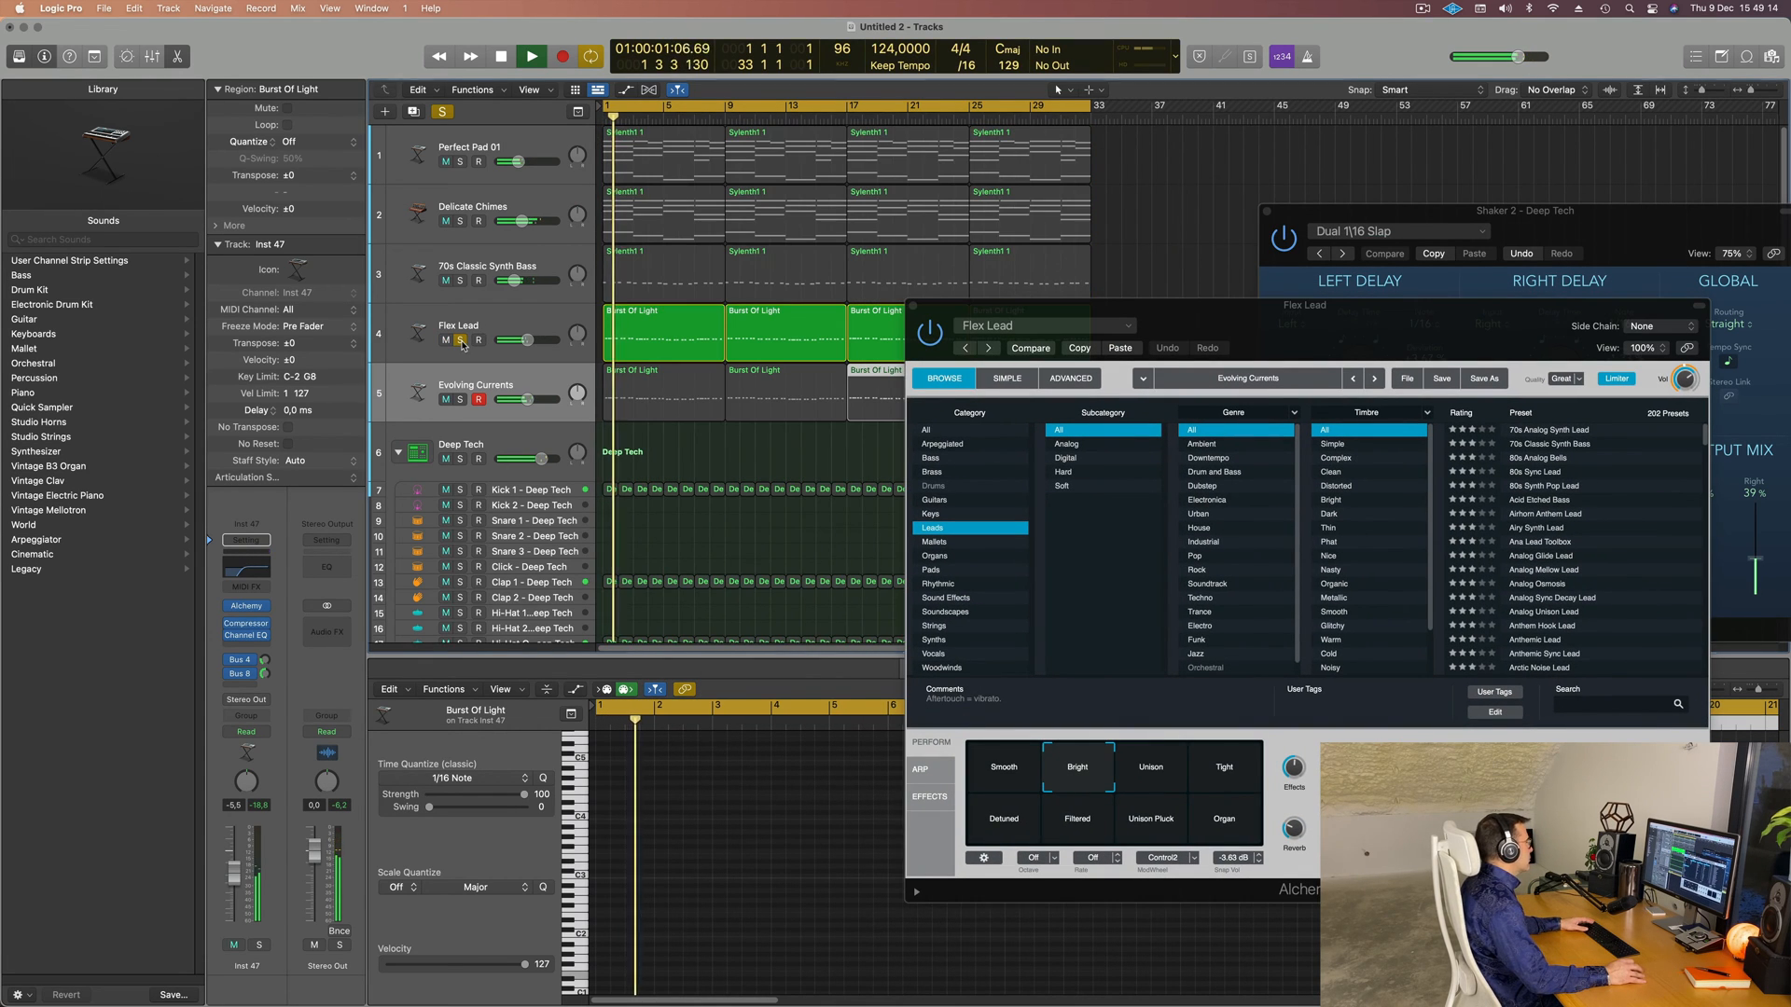
left_click(459, 400)
left_click(447, 400)
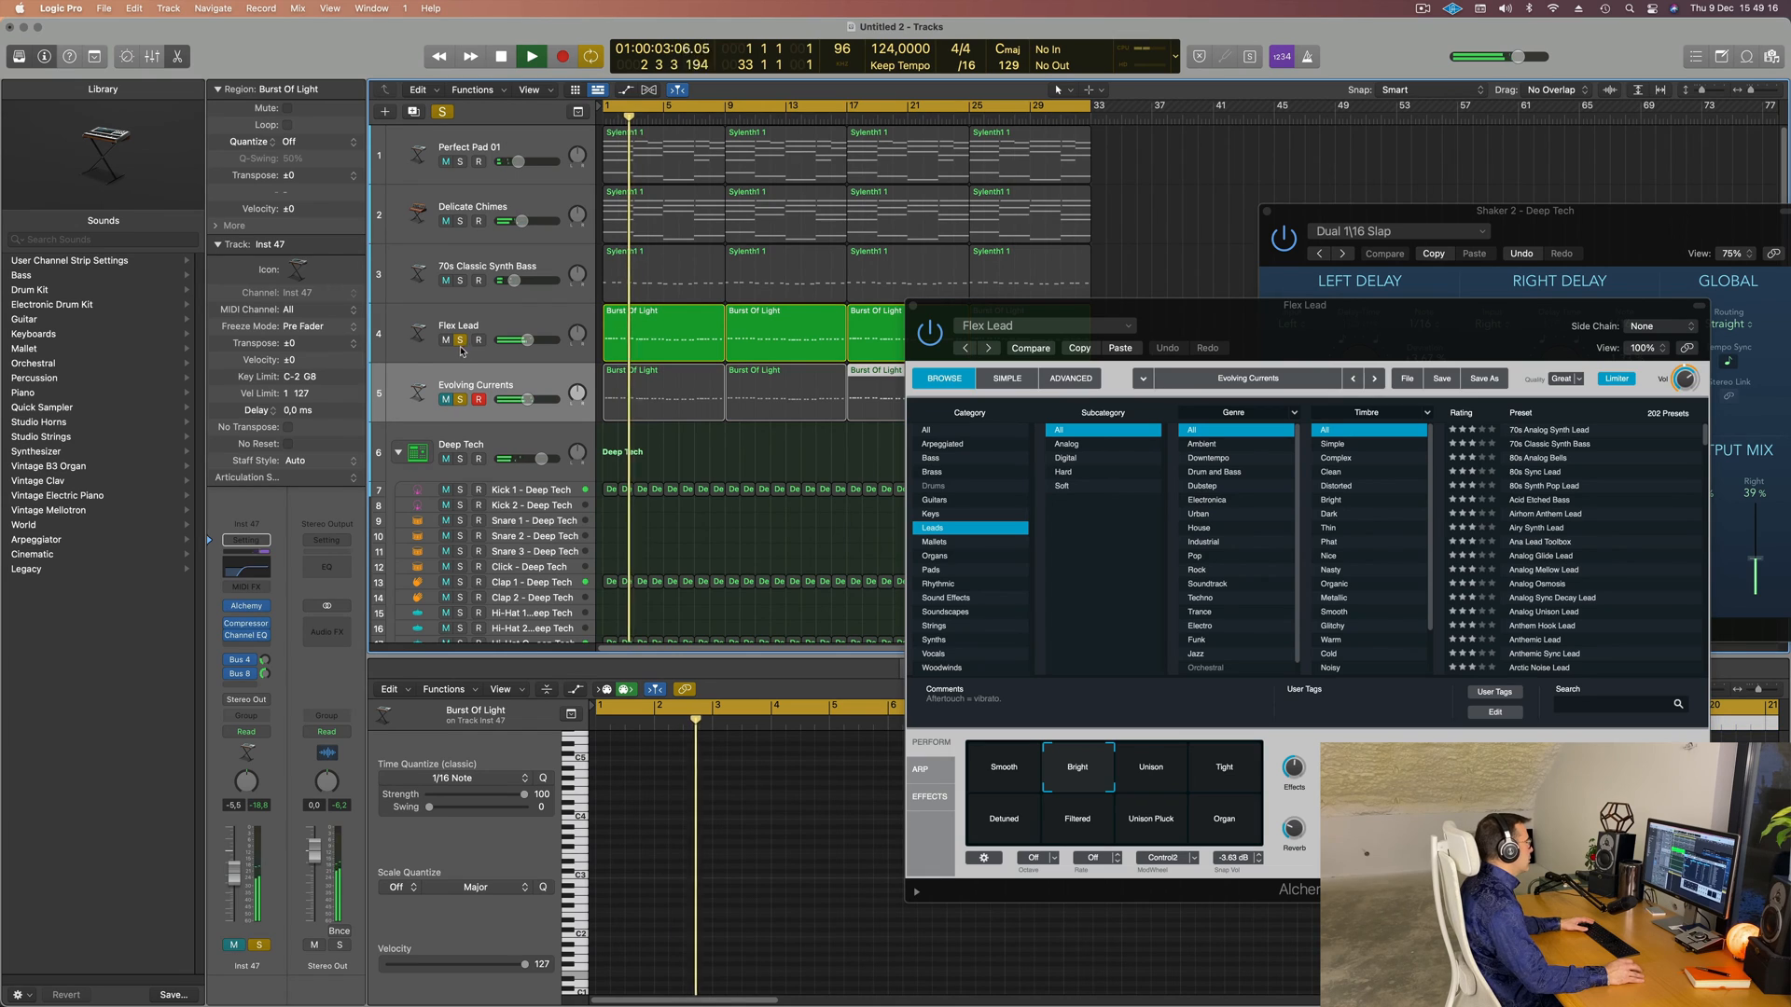
left_click(445, 341)
left_click(445, 341)
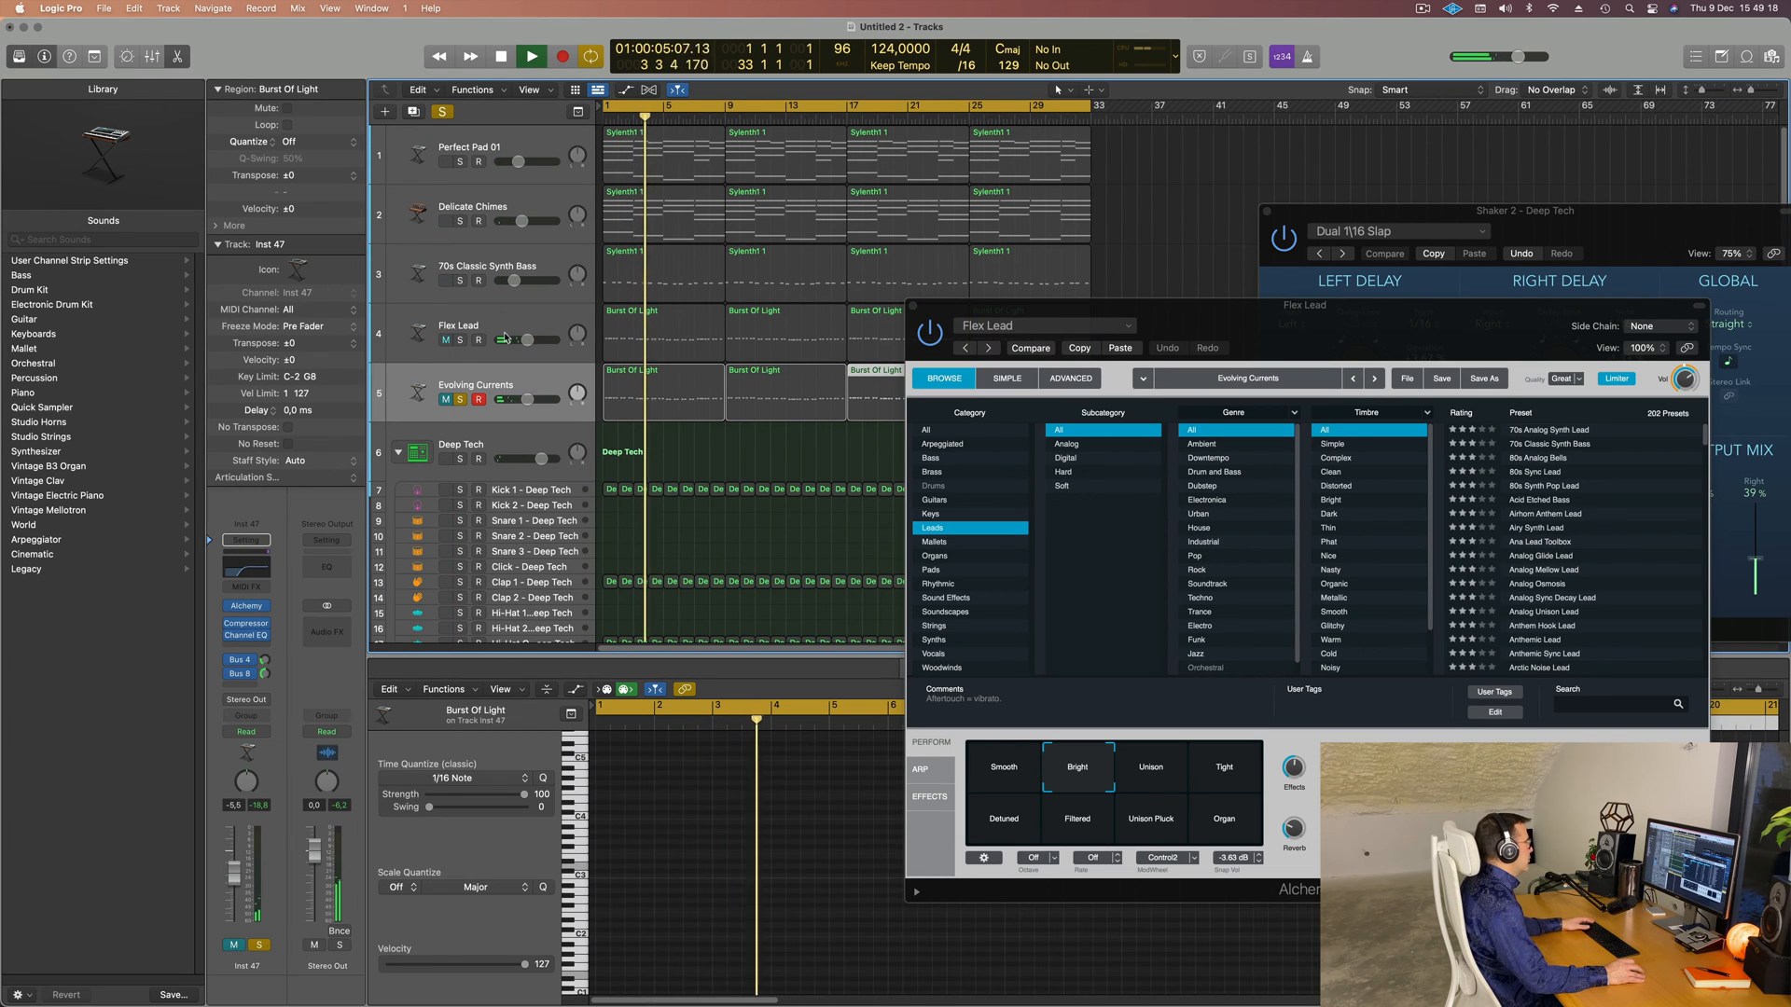
left_click(459, 400)
key("Return")
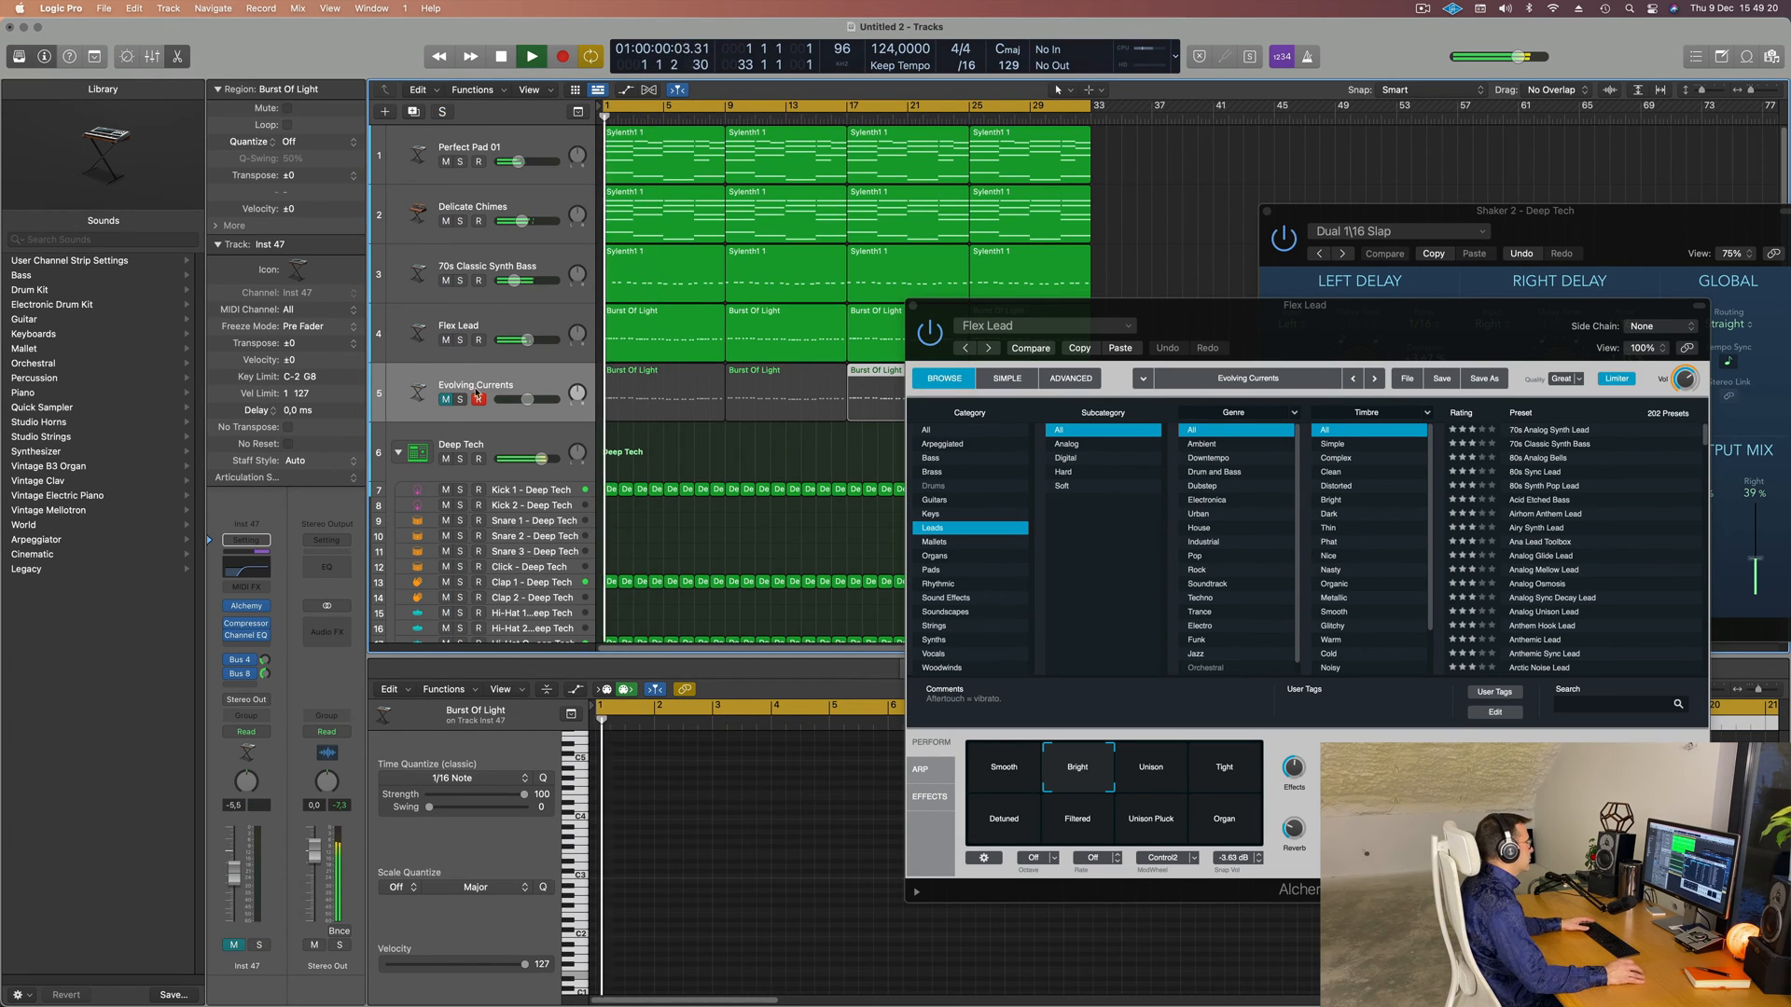
- Load the 80s Synth Pop Lead preset, select the track it plays on and bring Alchemy fully into view
key("Return")
left_click_drag(1391, 336, 1476, 251)
left_click(1467, 477)
key("space")
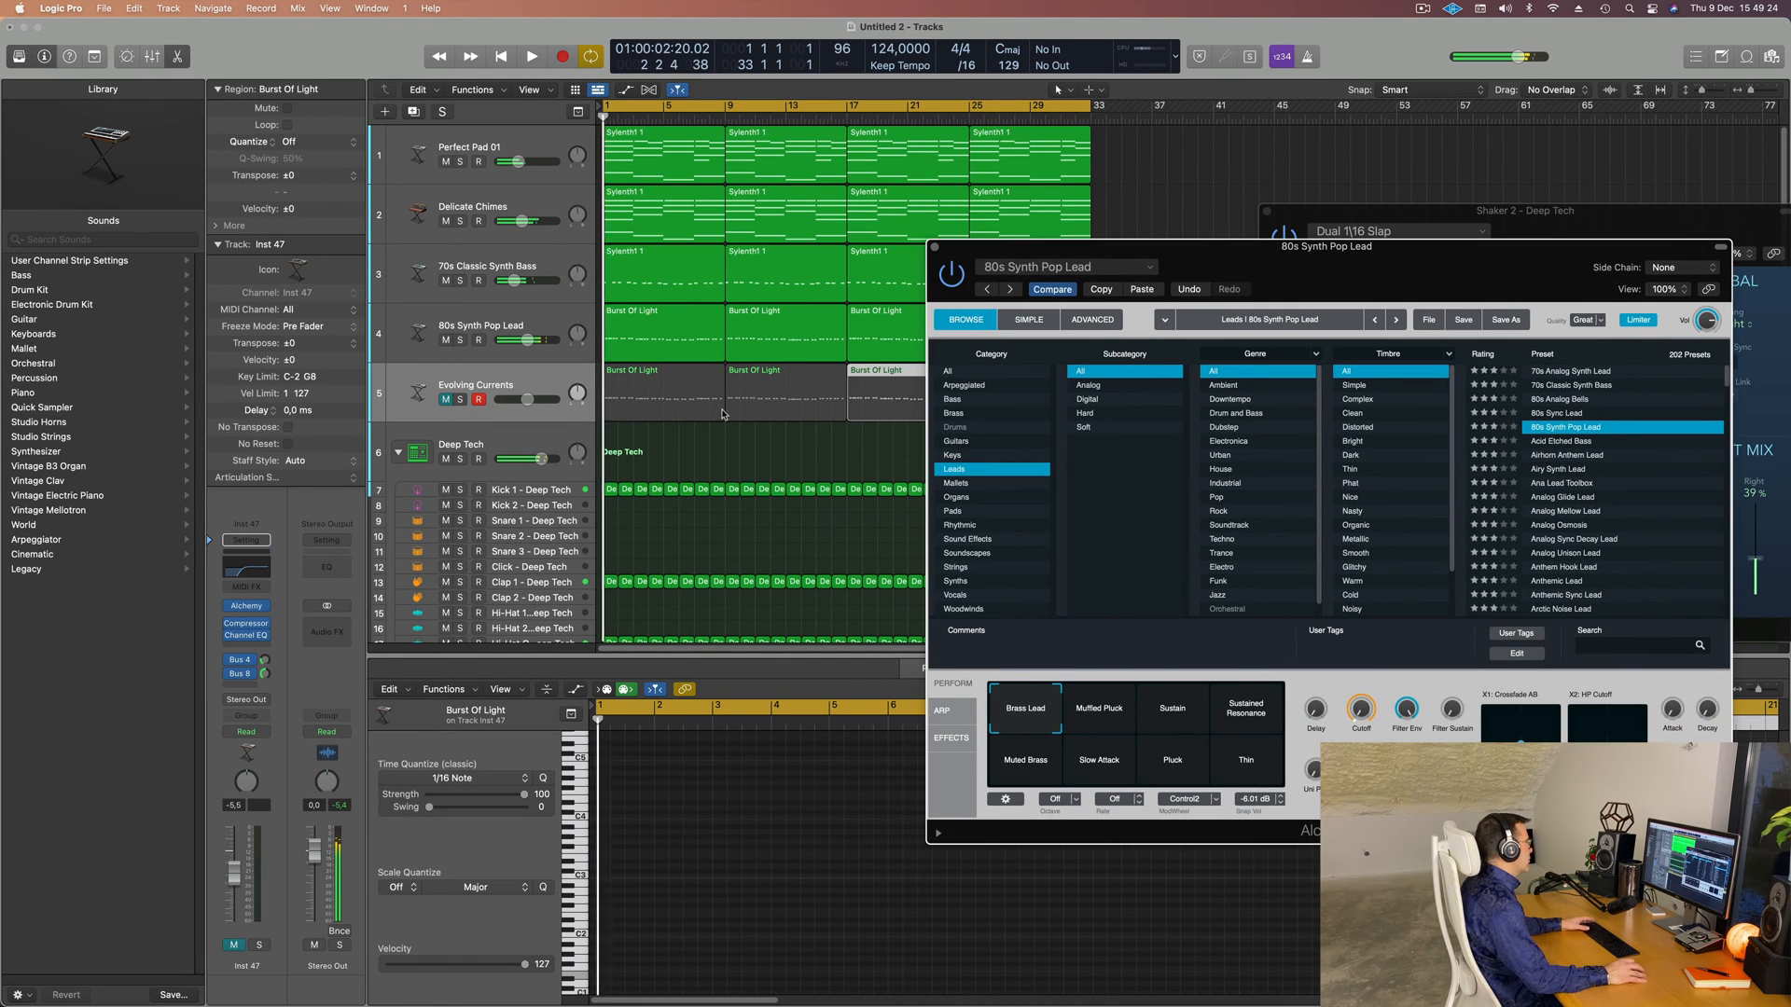
key("Up")
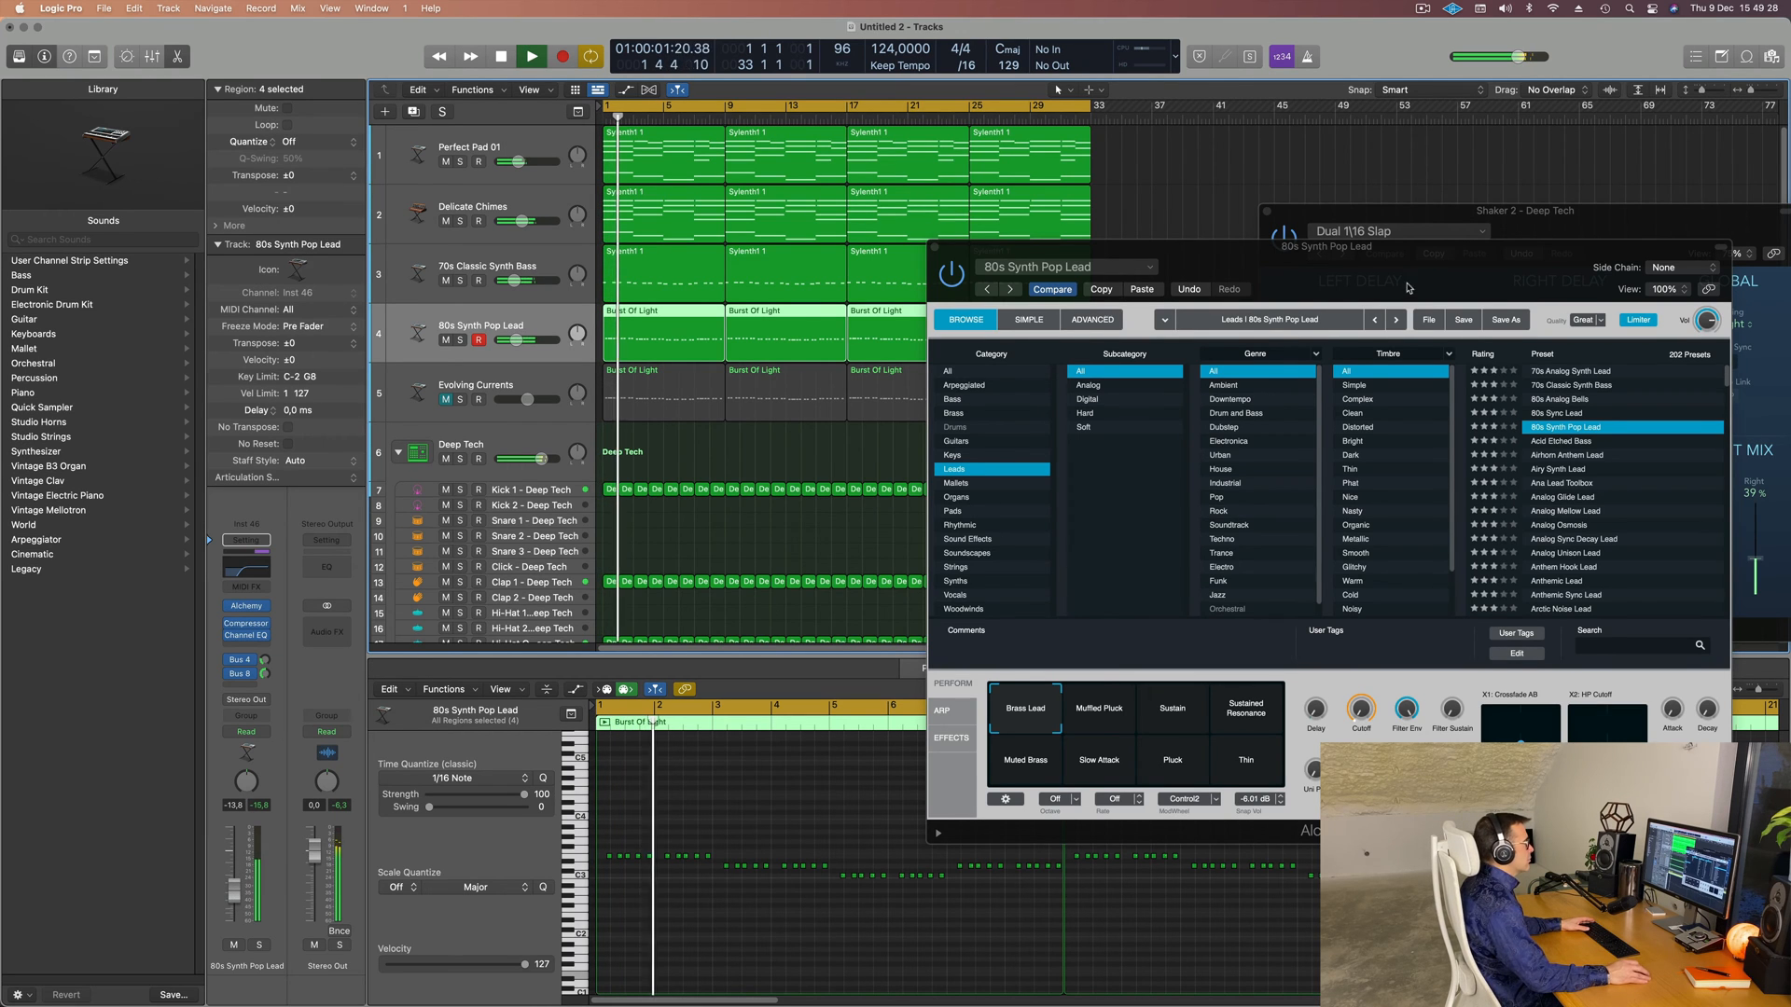
left_click_drag(1409, 288, 1136, 215)
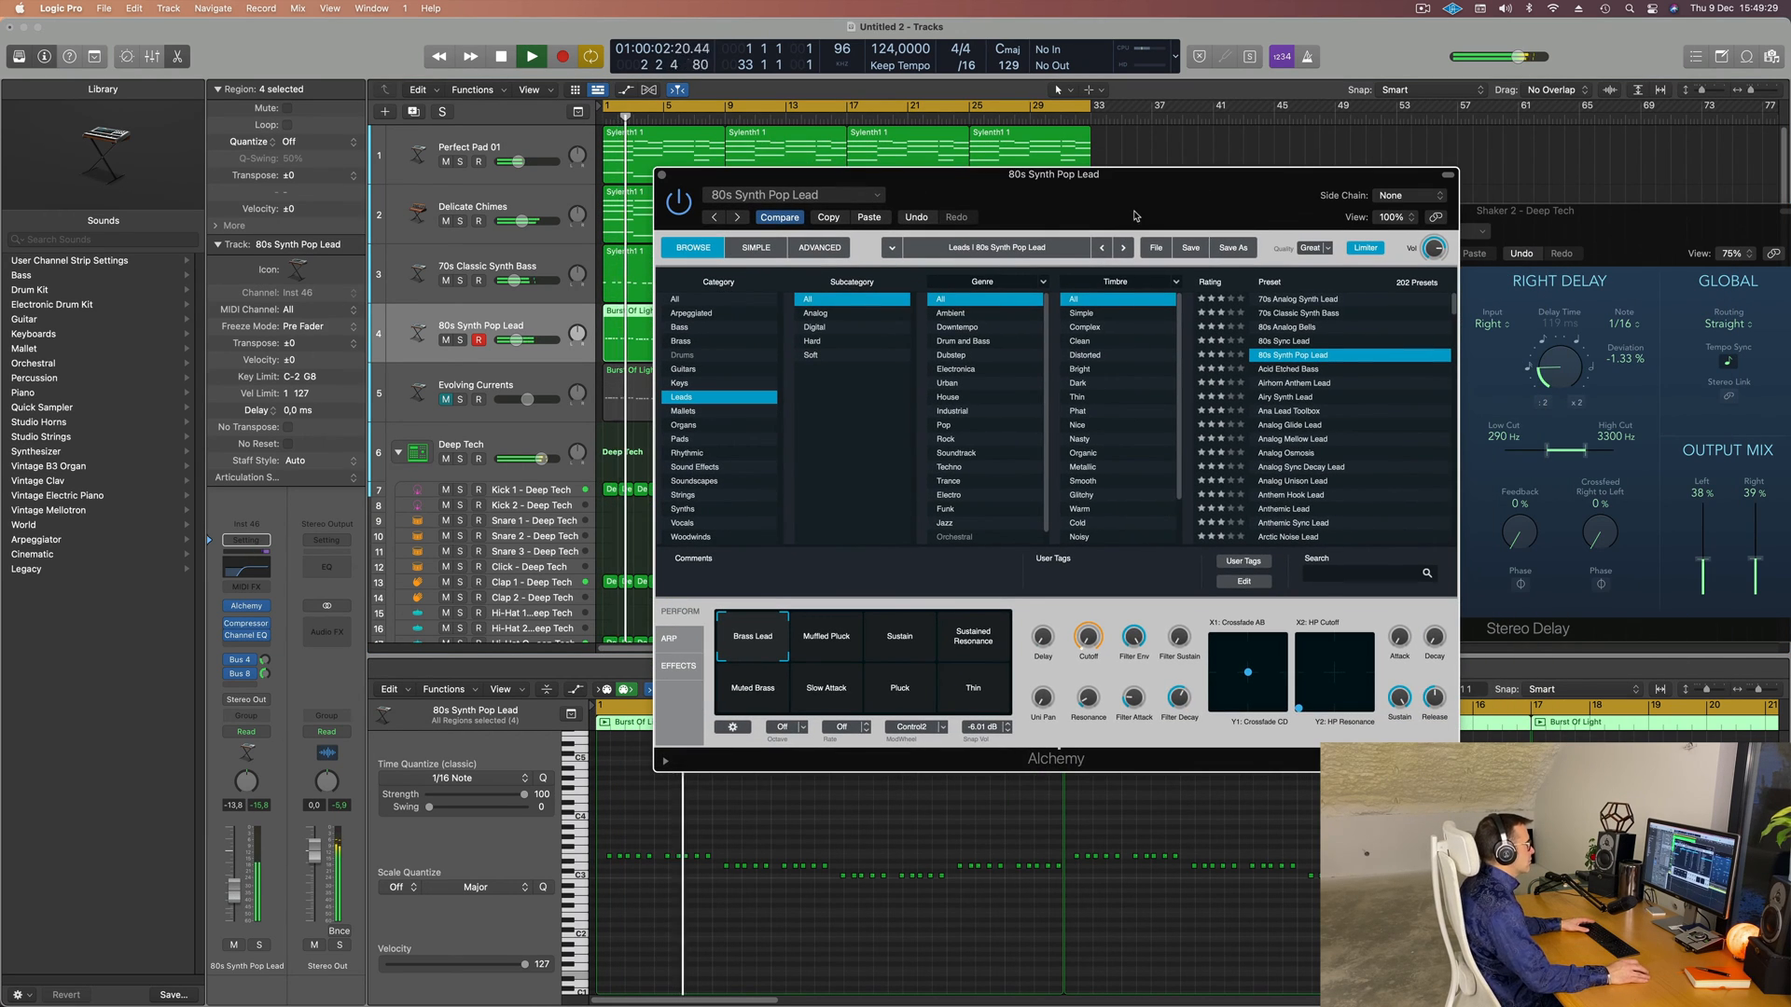
- Audition the Analog Sync Decay Lead and Airy Synth Lead presets, and set the track's volume to -10.6 dB
left_click(1291, 398)
scroll(1299, 415, "down", 1)
left_click(1307, 429)
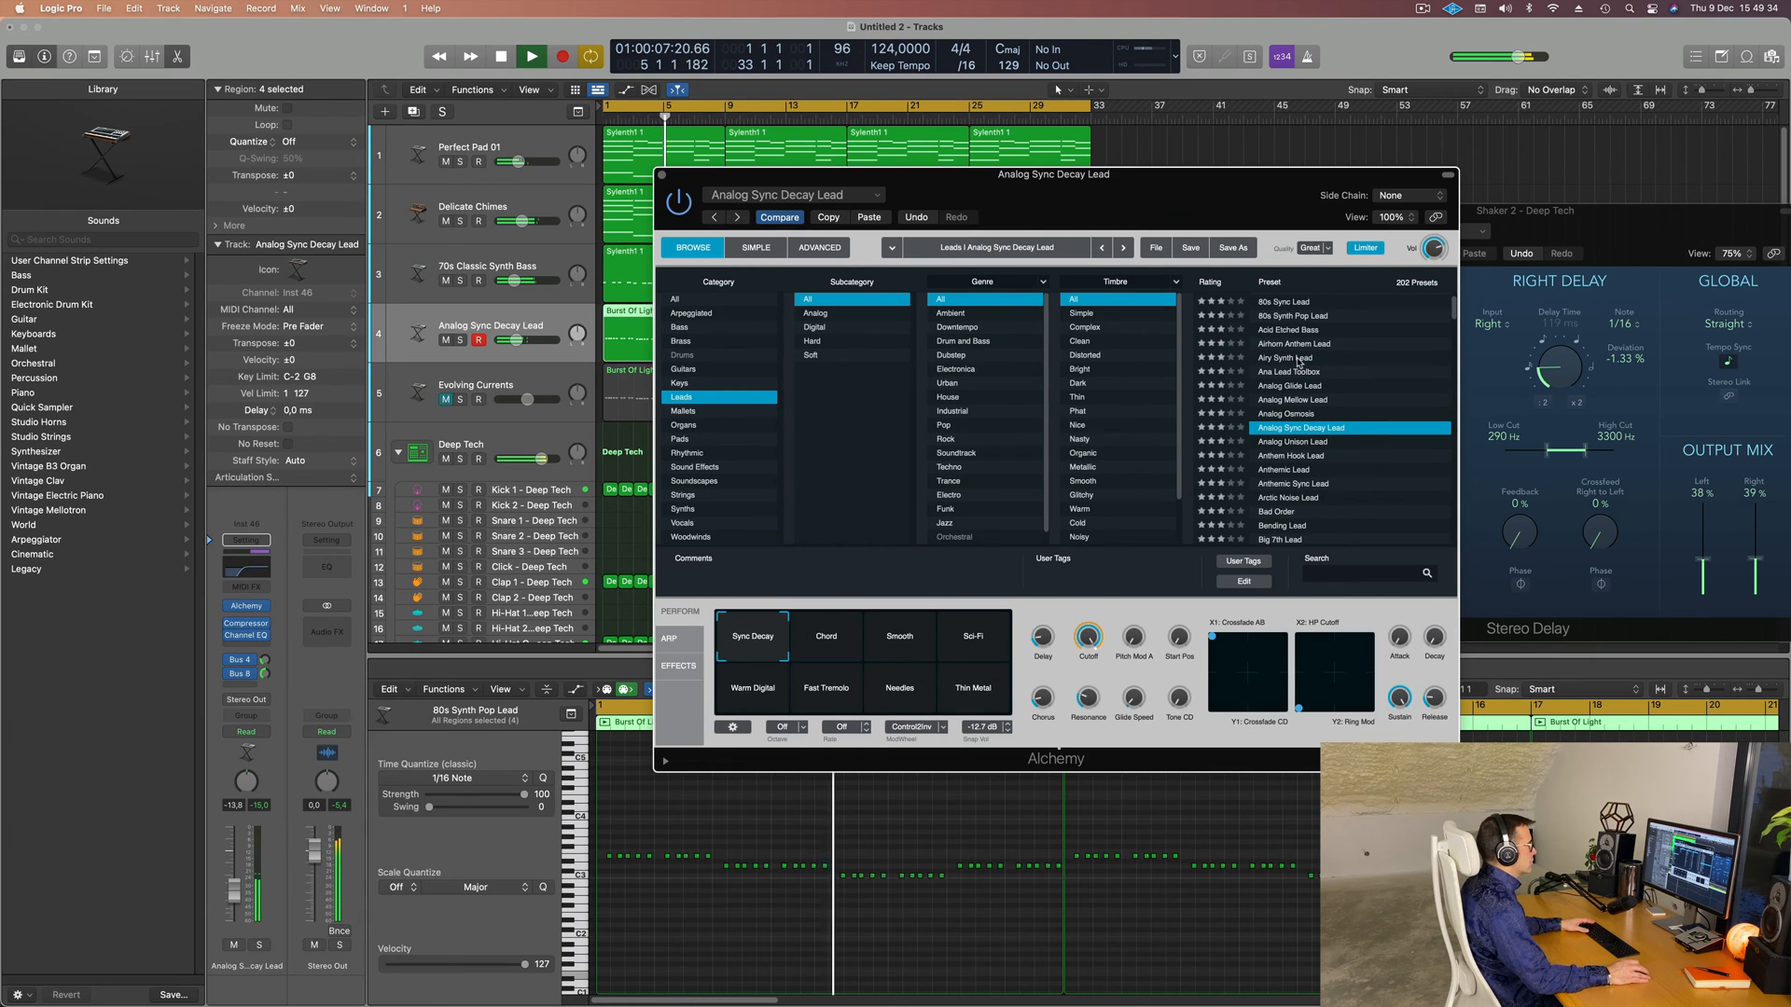
left_click(1297, 358)
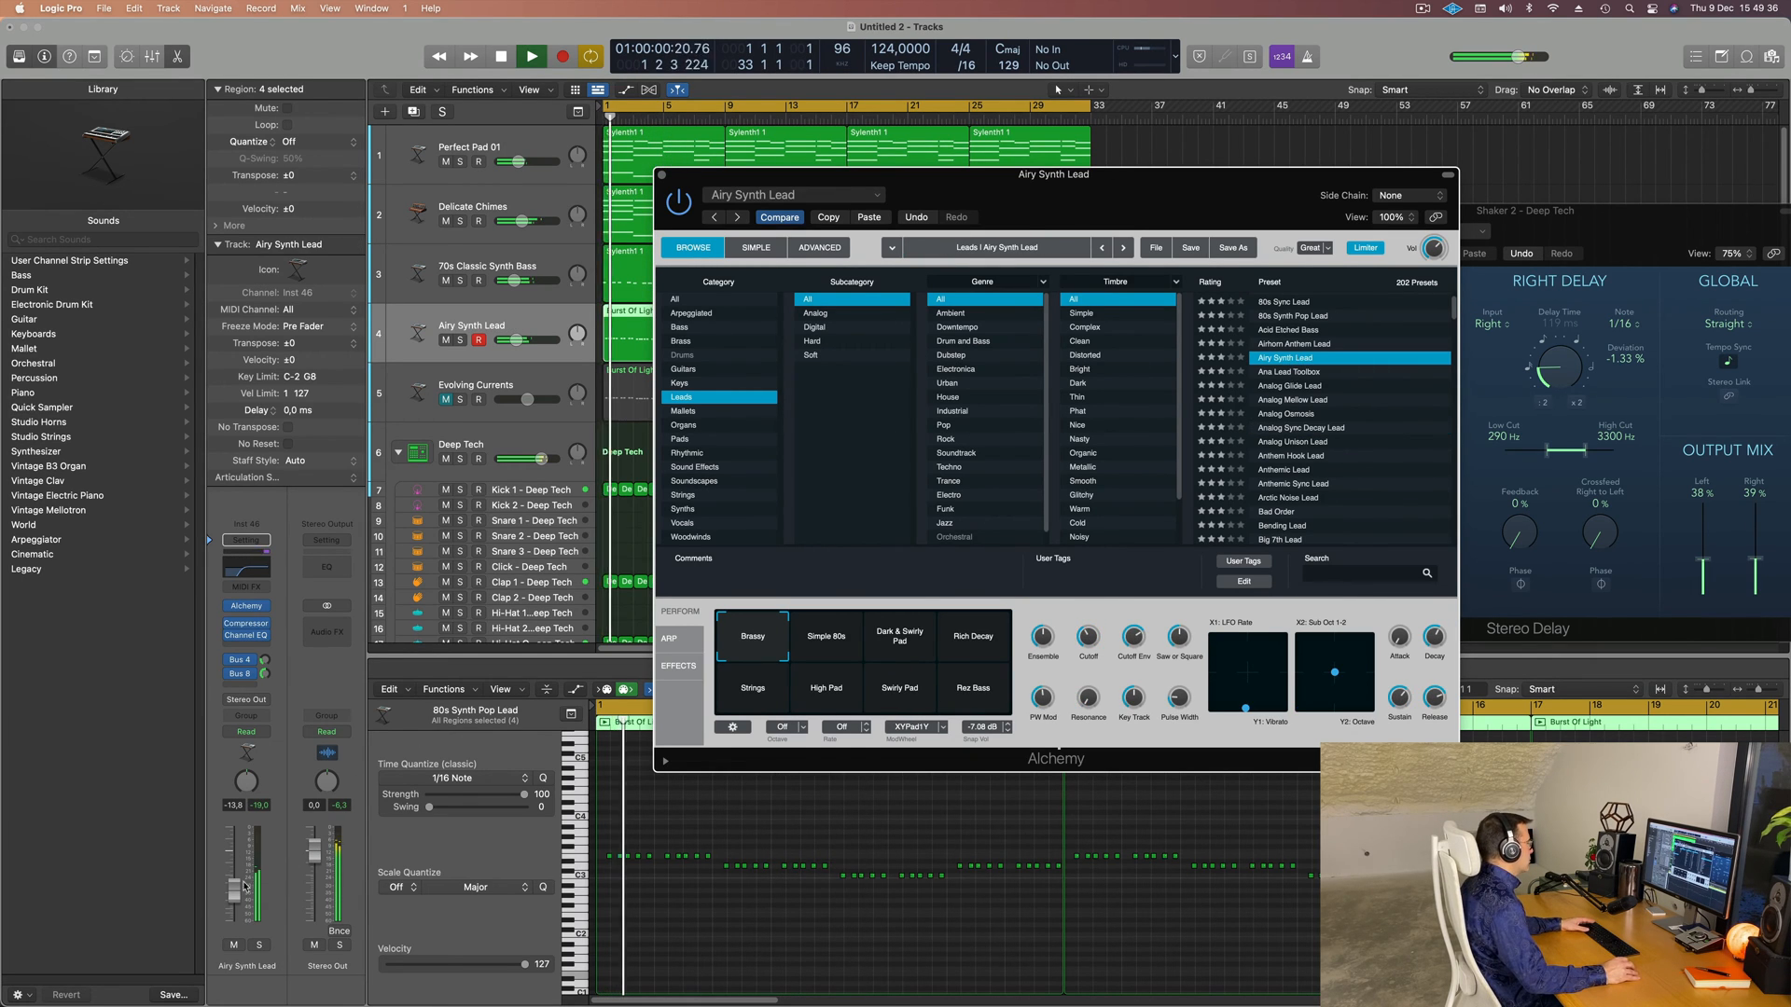
left_click_drag(243, 885, 242, 879)
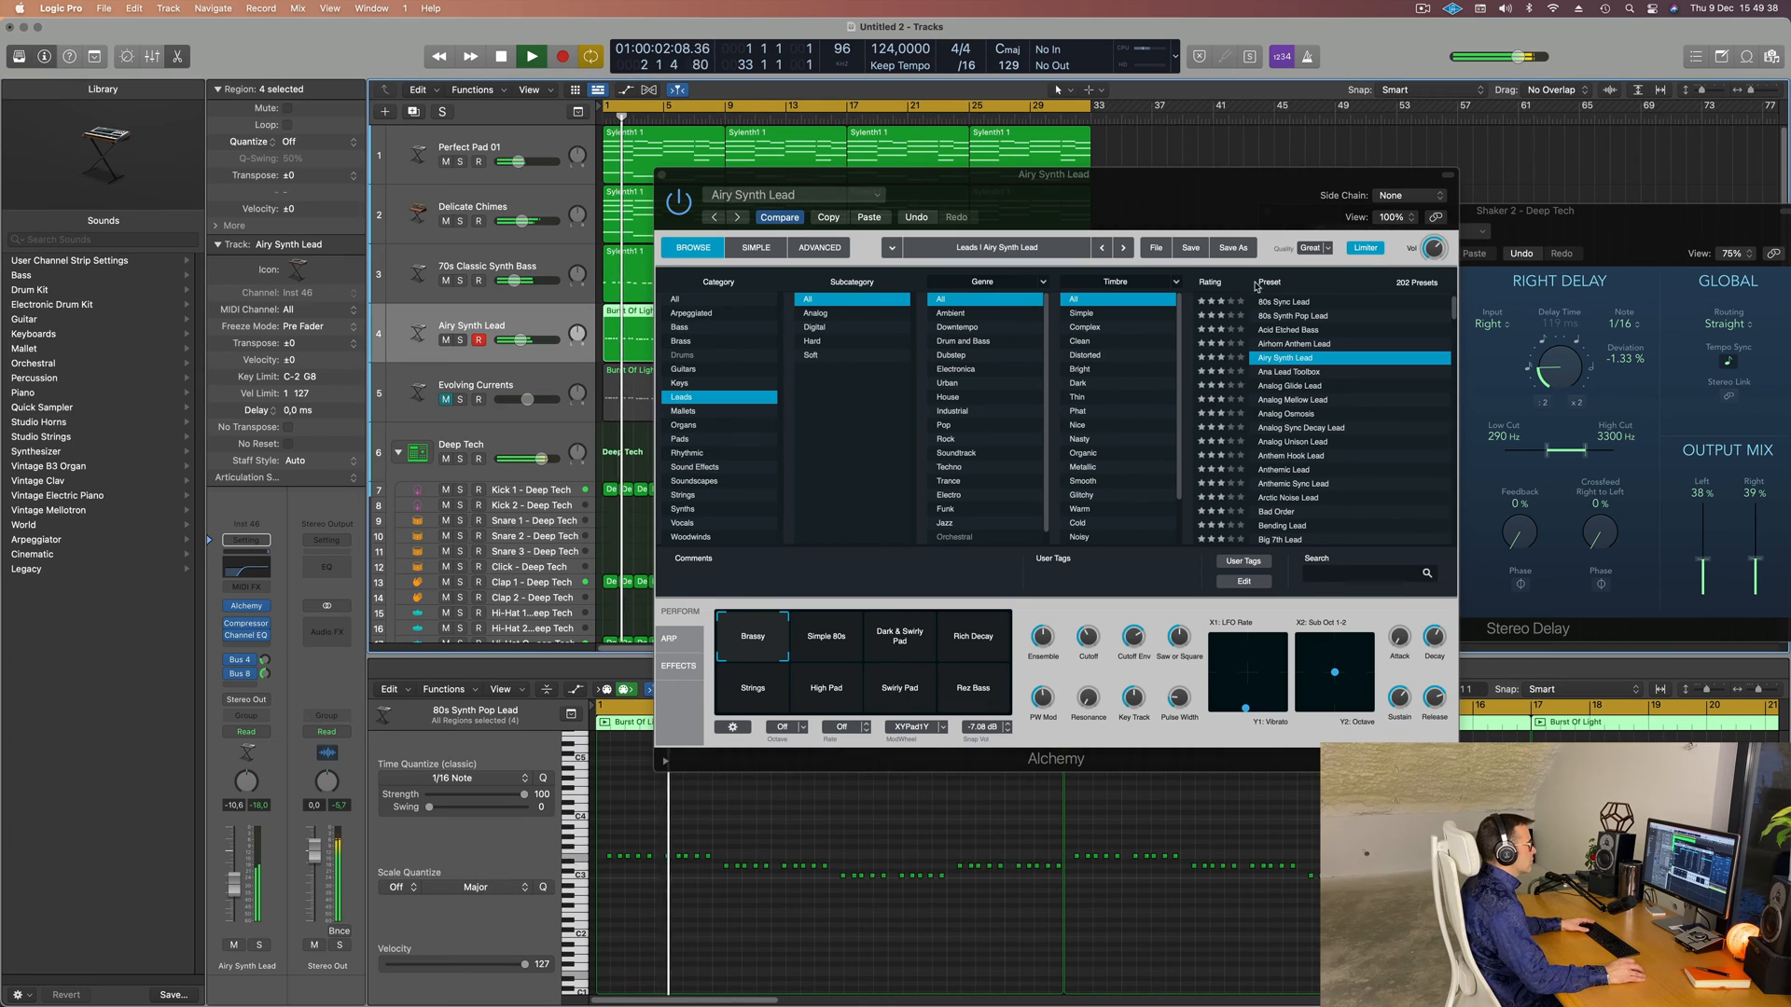
- Audition the Airhorn Anthem Lead preset against Ana Lead Toolbox, and replay the loop with Ana Lead Toolbox loaded
left_click(1303, 373)
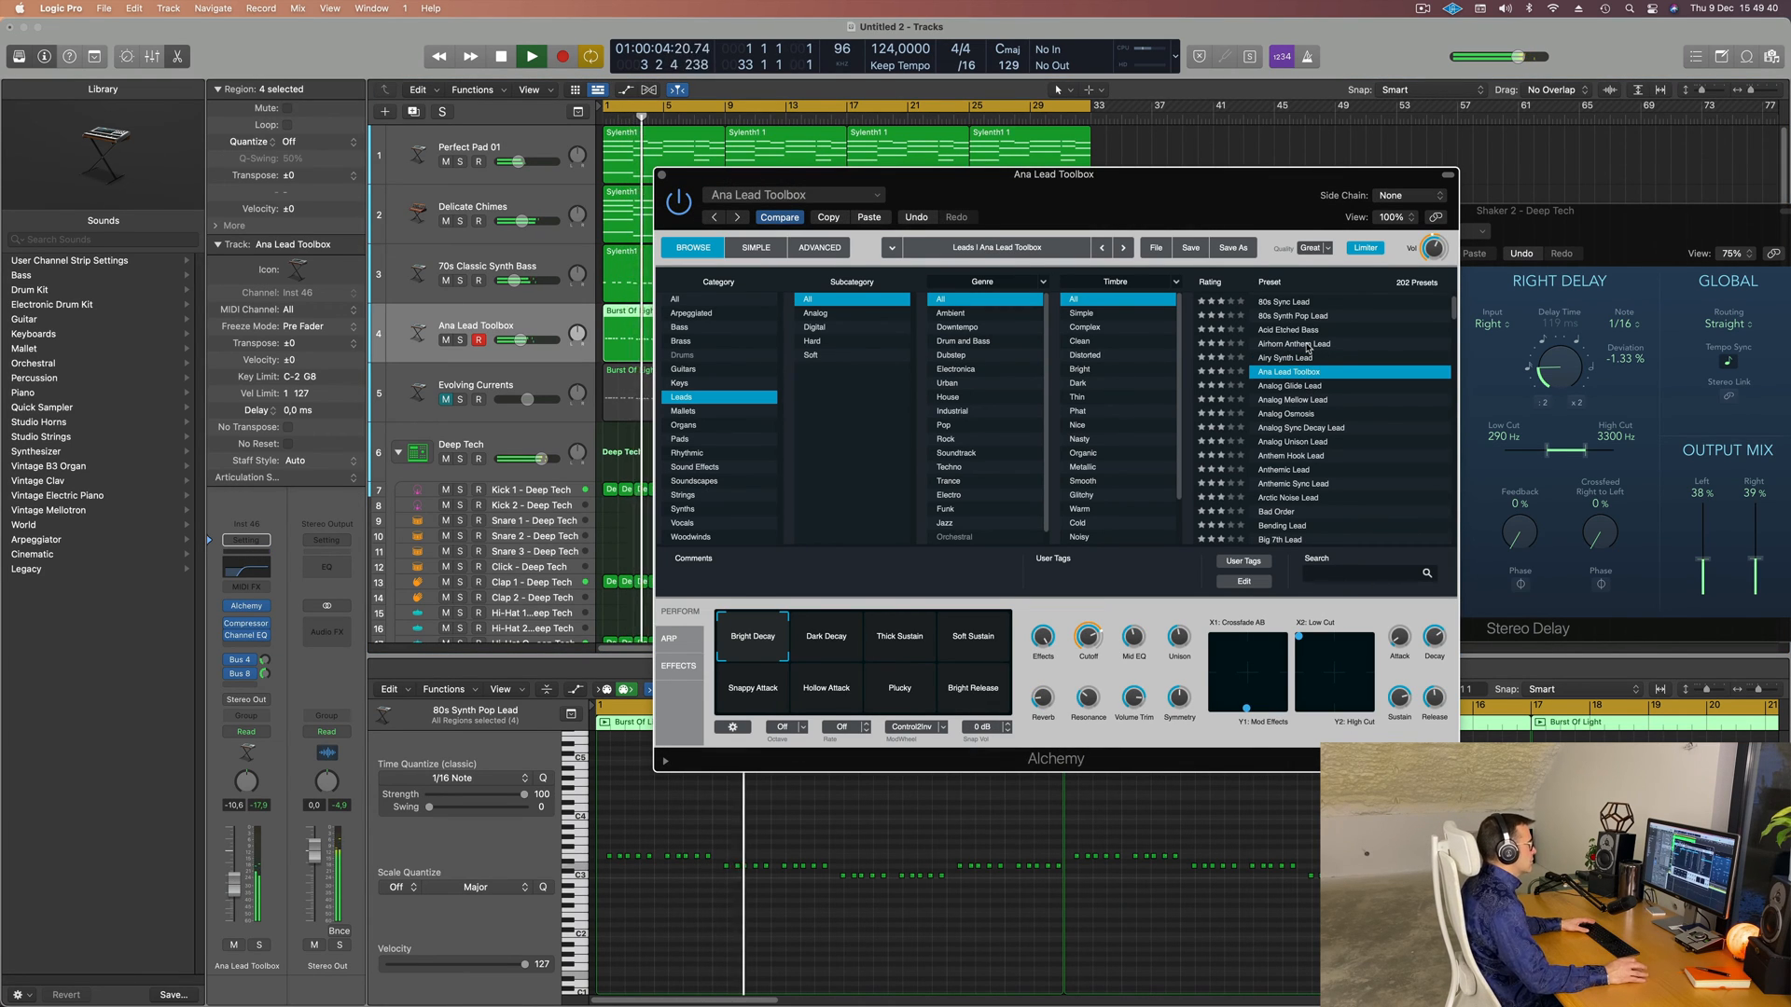
left_click(1308, 348)
left_click(1299, 374)
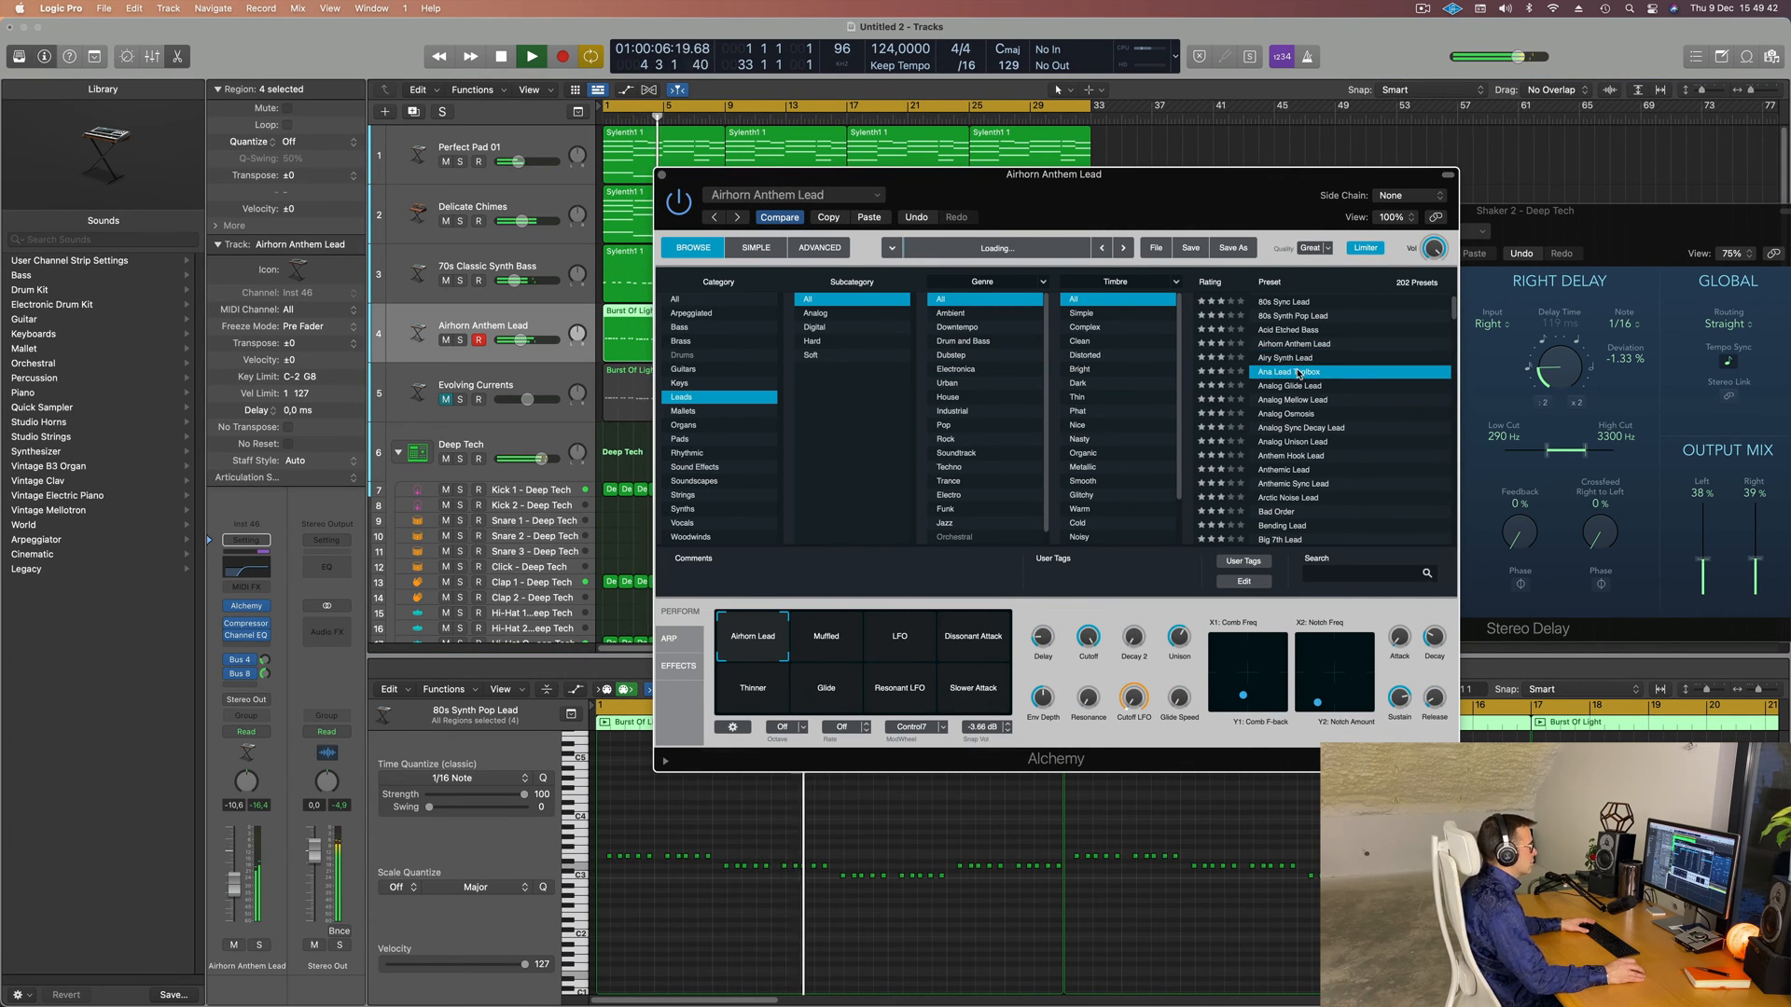
key("space")
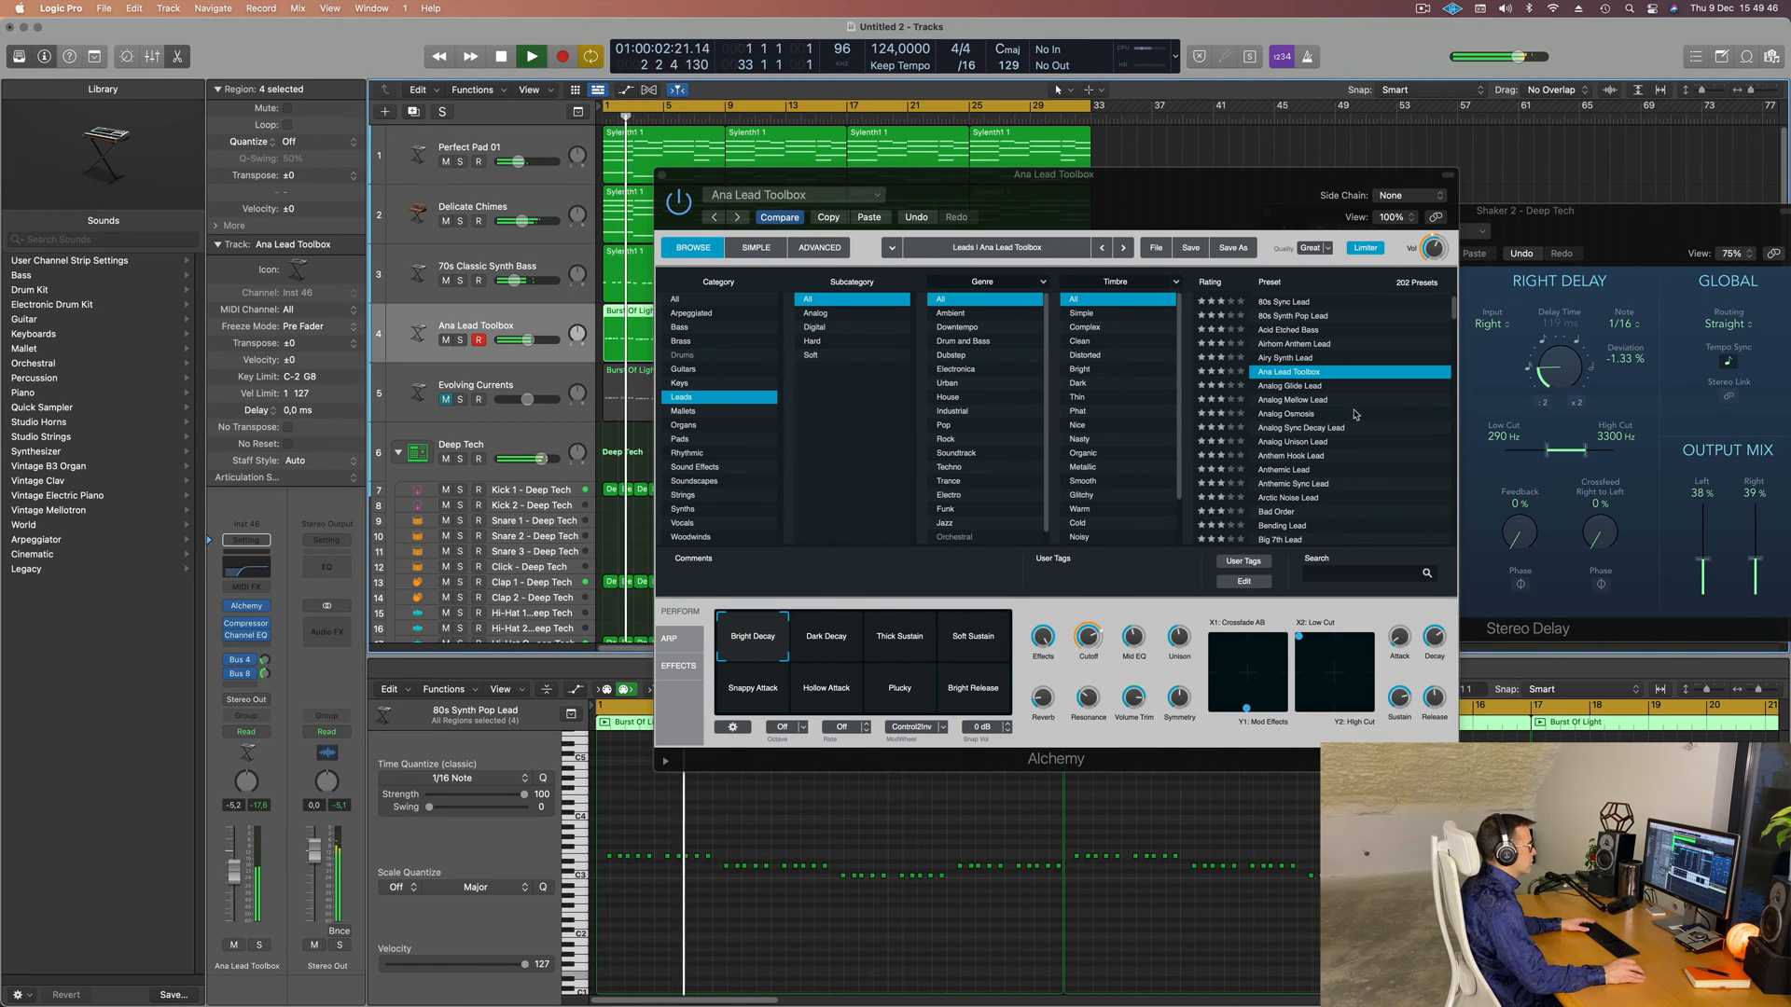
- Audition the Analog Sync Decay Lead and Arctic Noise Lead presets on the lead track
scroll(1336, 406, "down", 1)
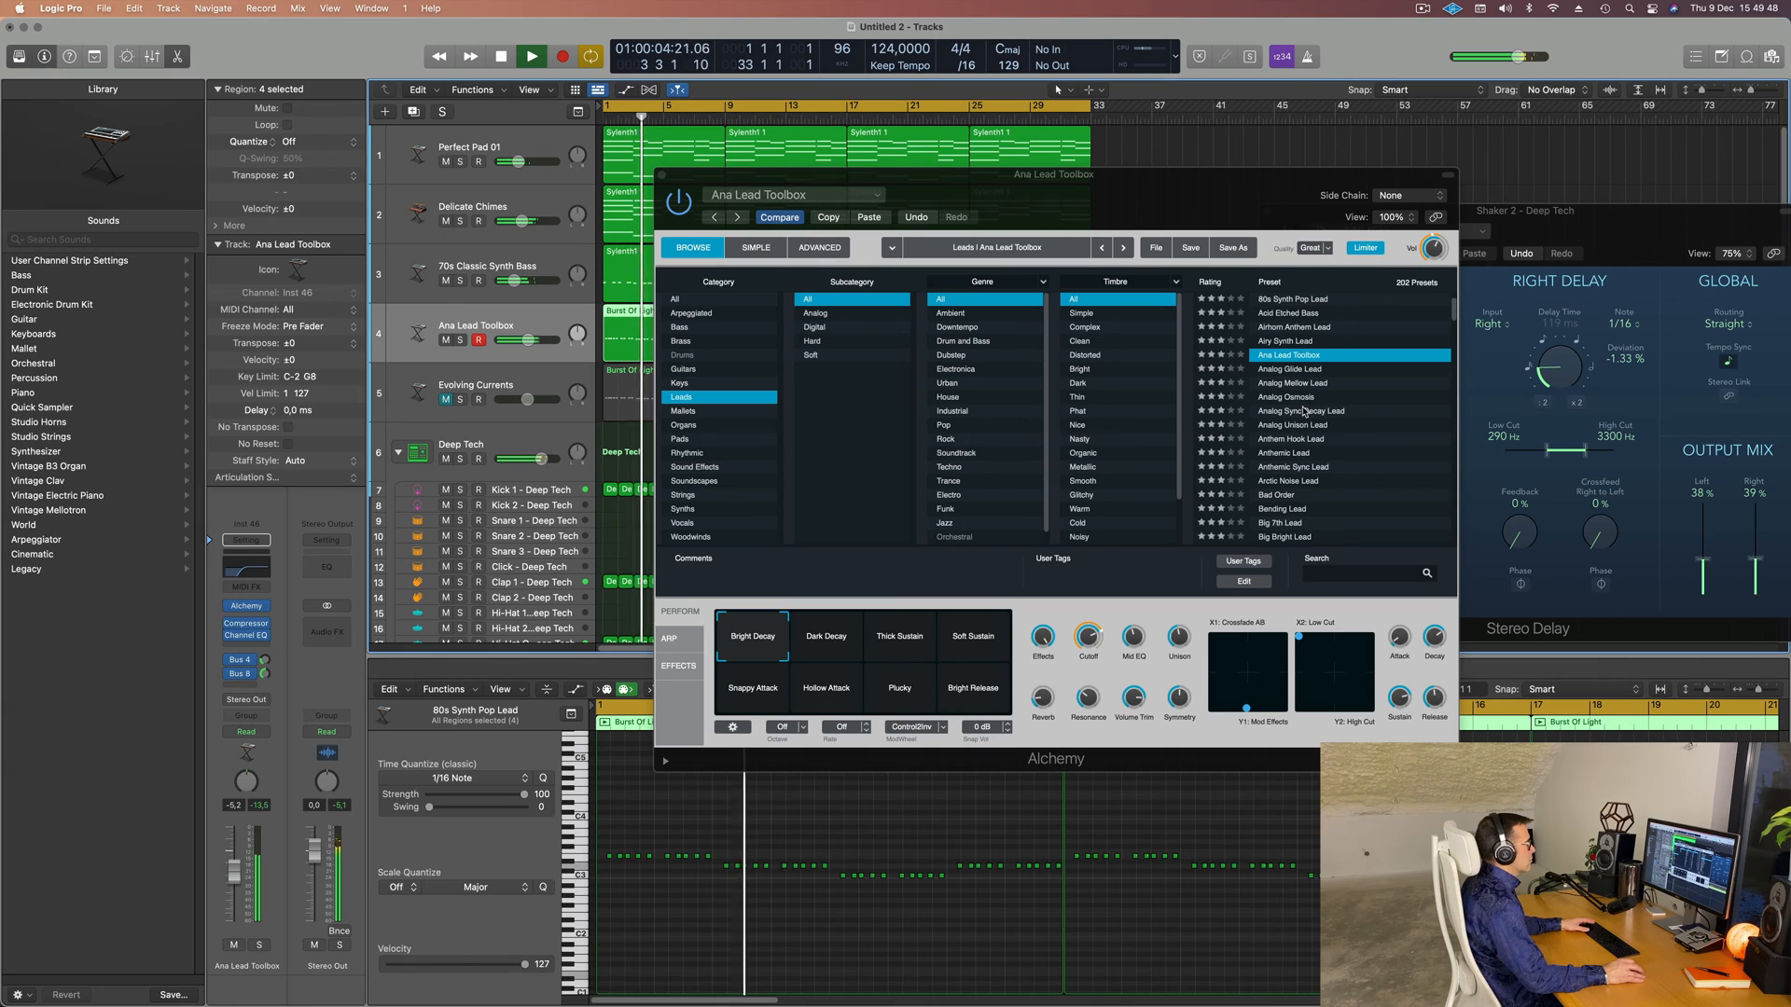
left_click(1334, 410)
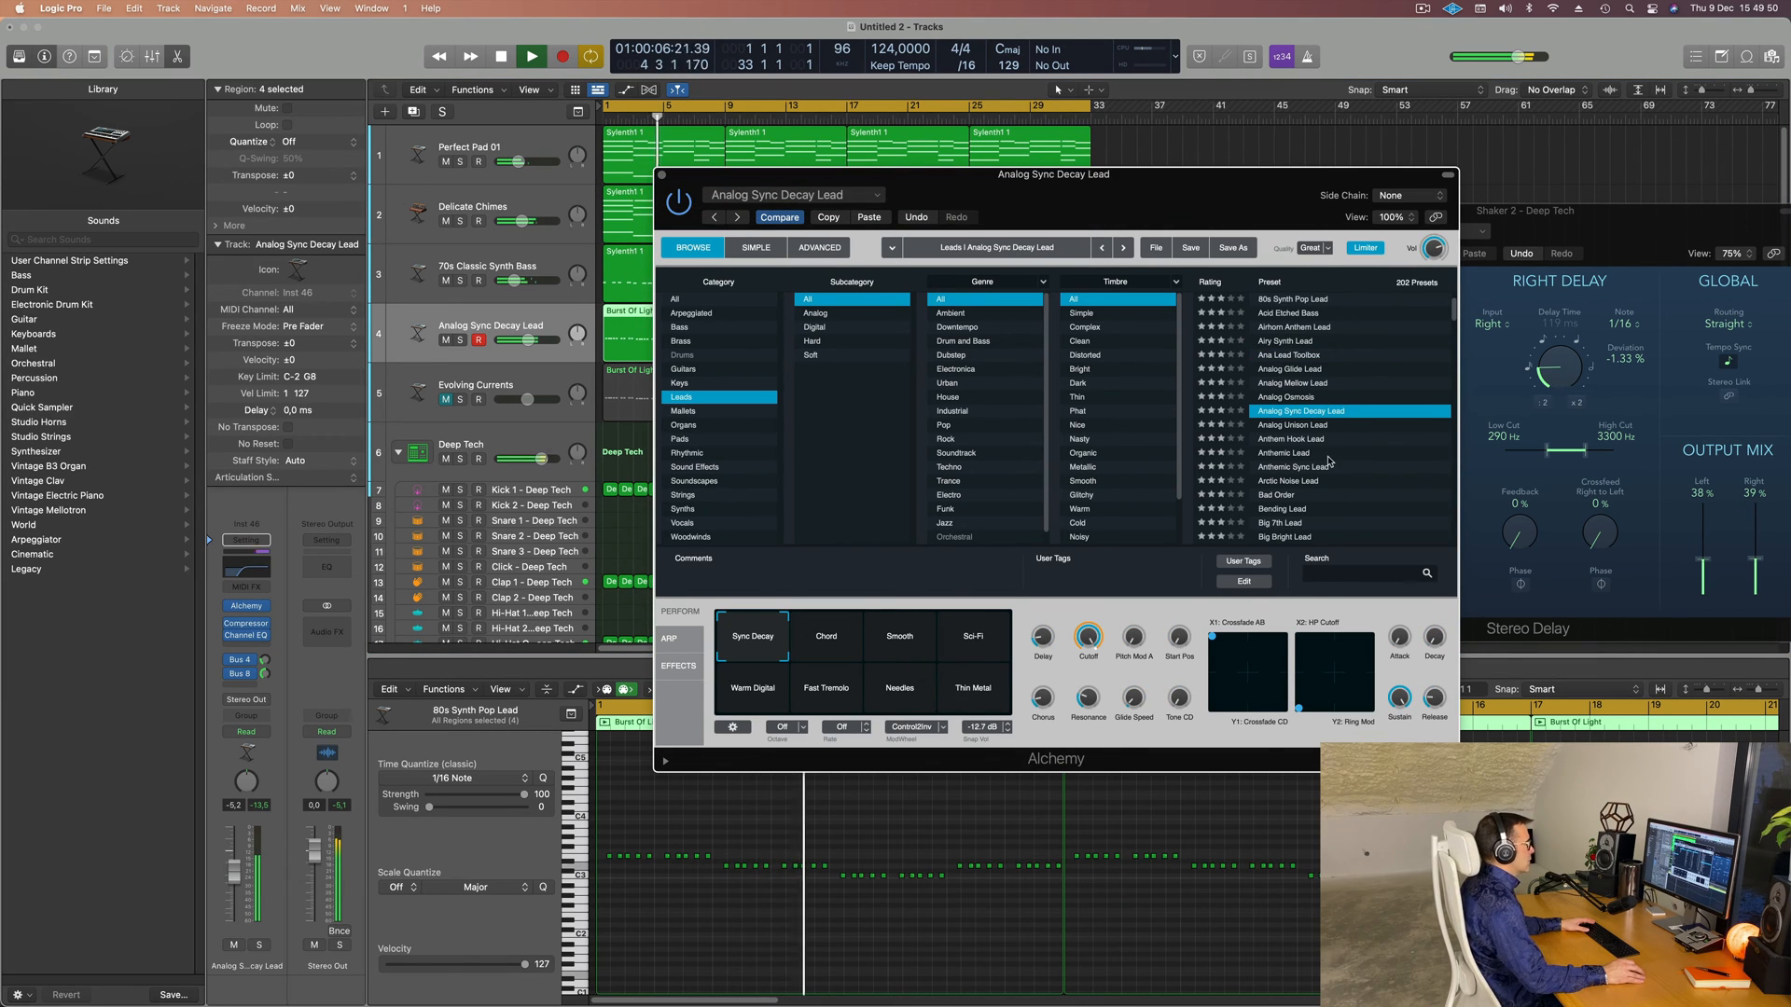
scroll(1315, 448, "down", 1)
left_click(1298, 468)
- Load the Classic 80s Epic Brass preset, move the Alchemy window off the regions and restart playback
scroll(1343, 462, "down", 10)
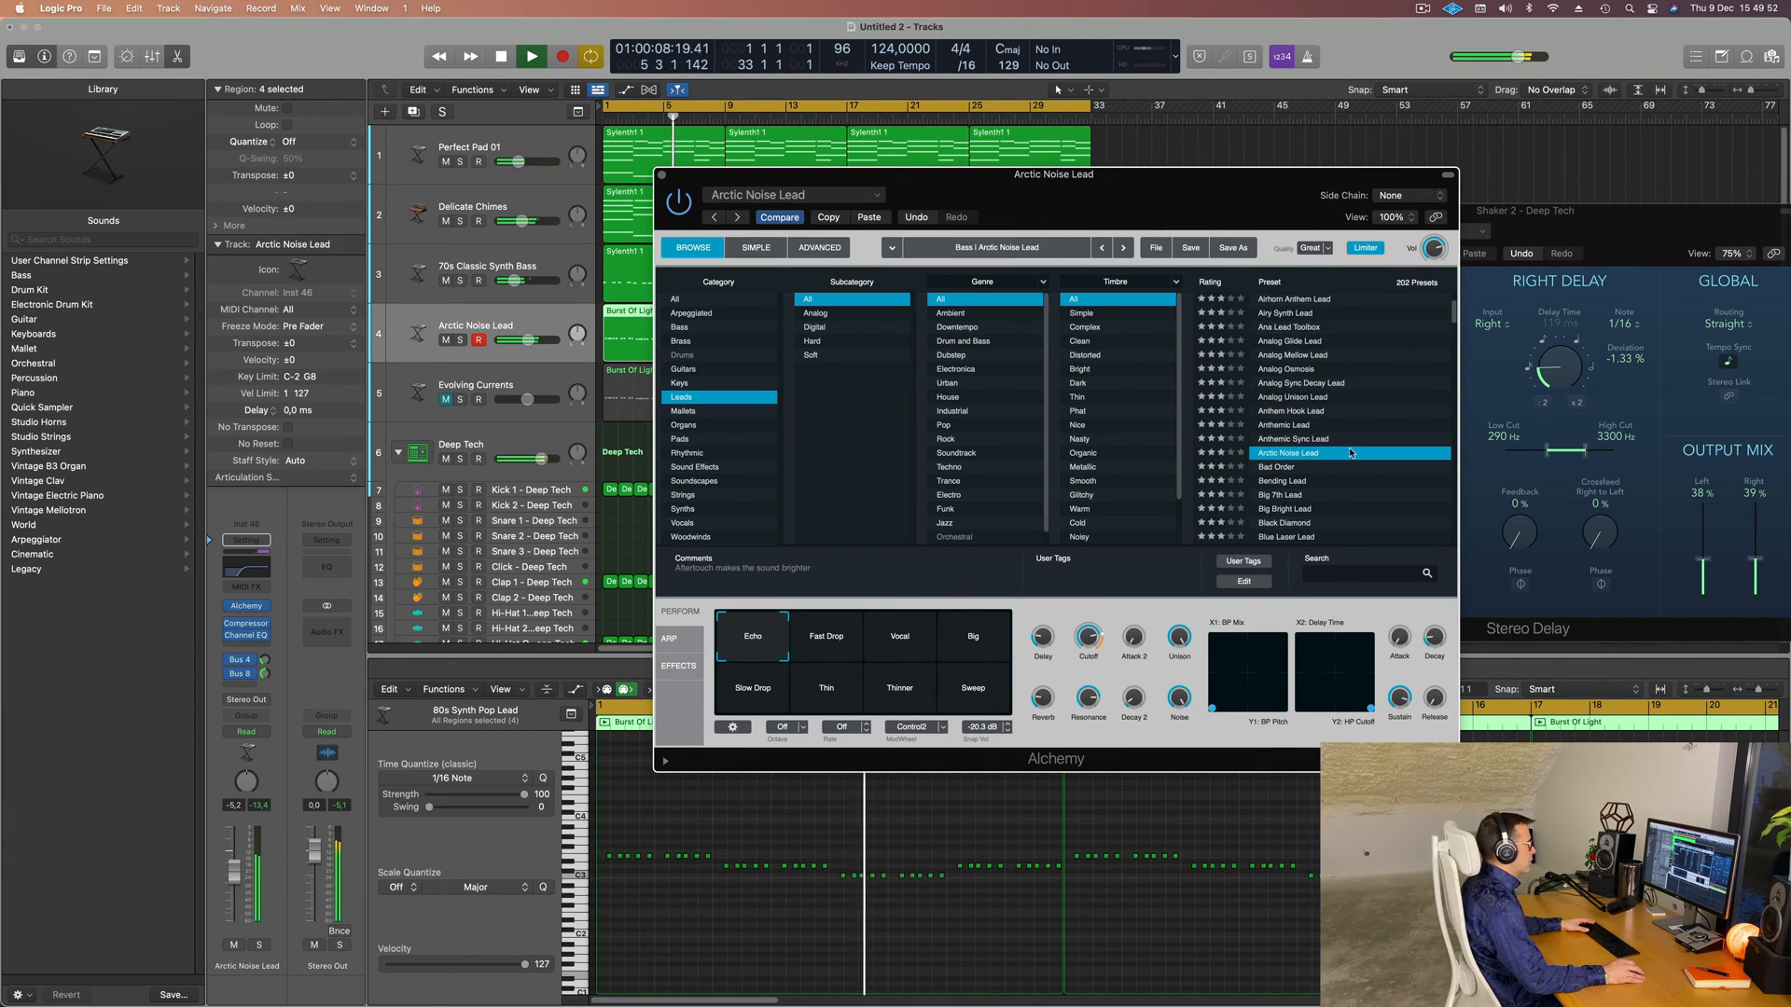
scroll(1360, 450, "down", 3)
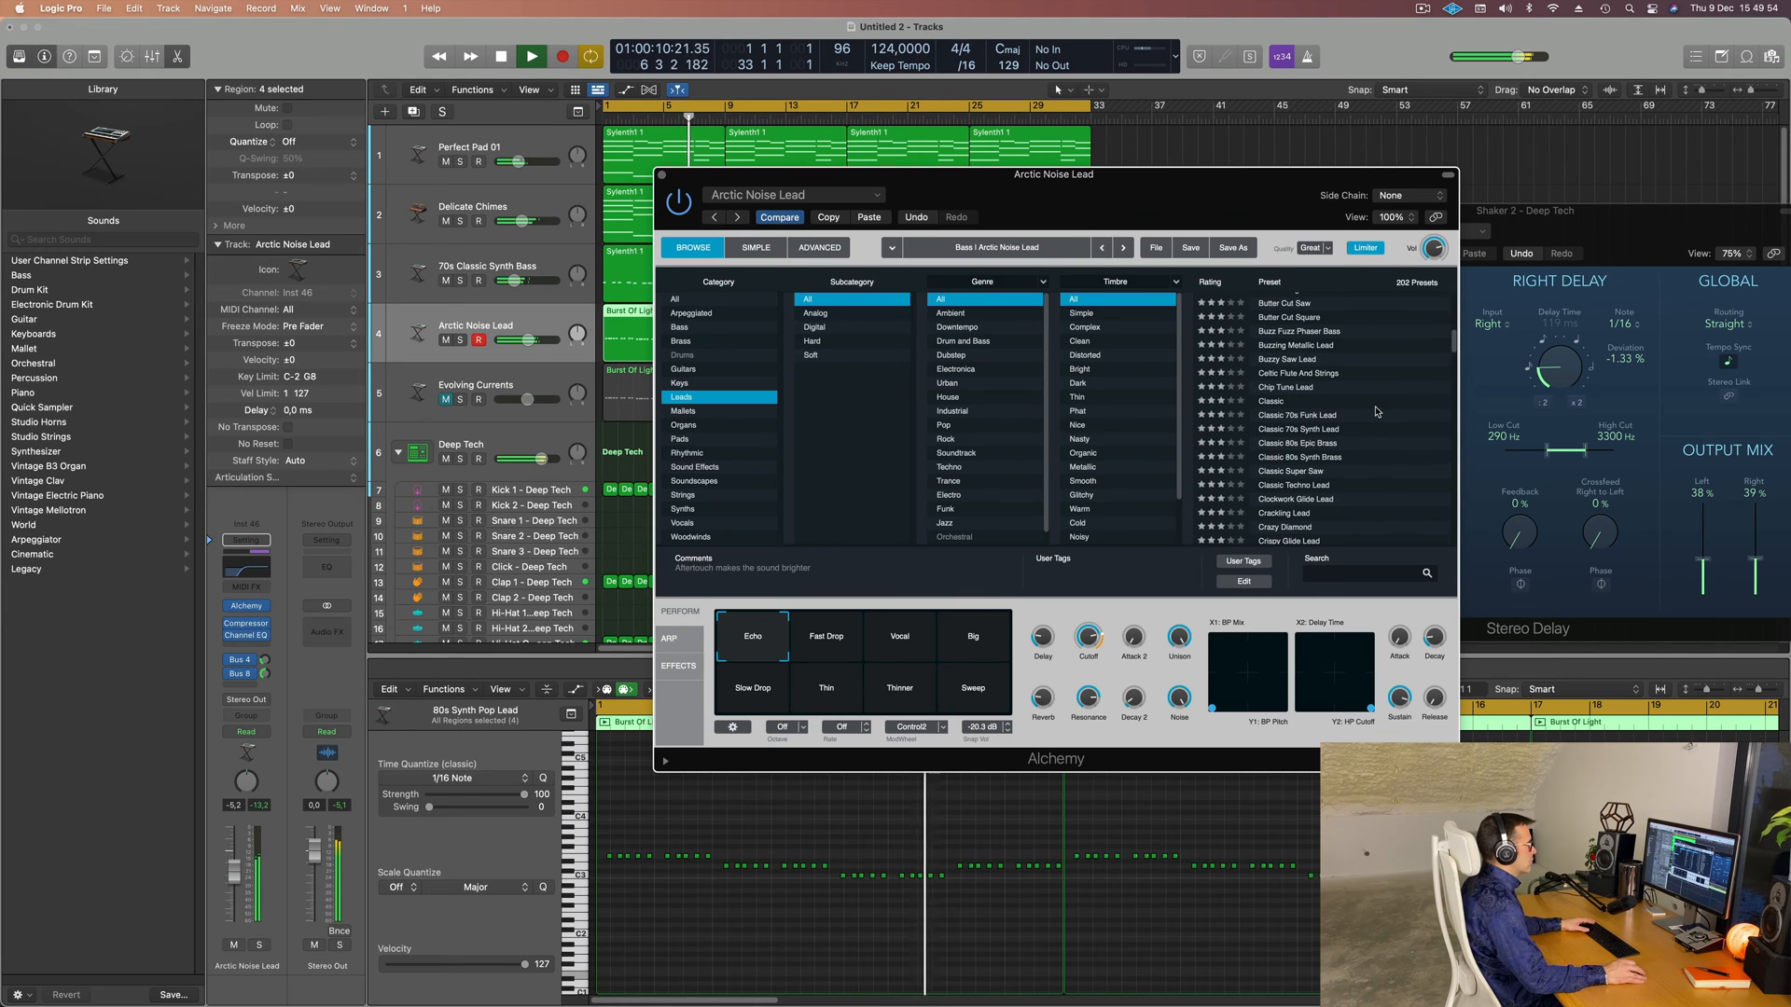
scroll(1376, 412, "down", 2)
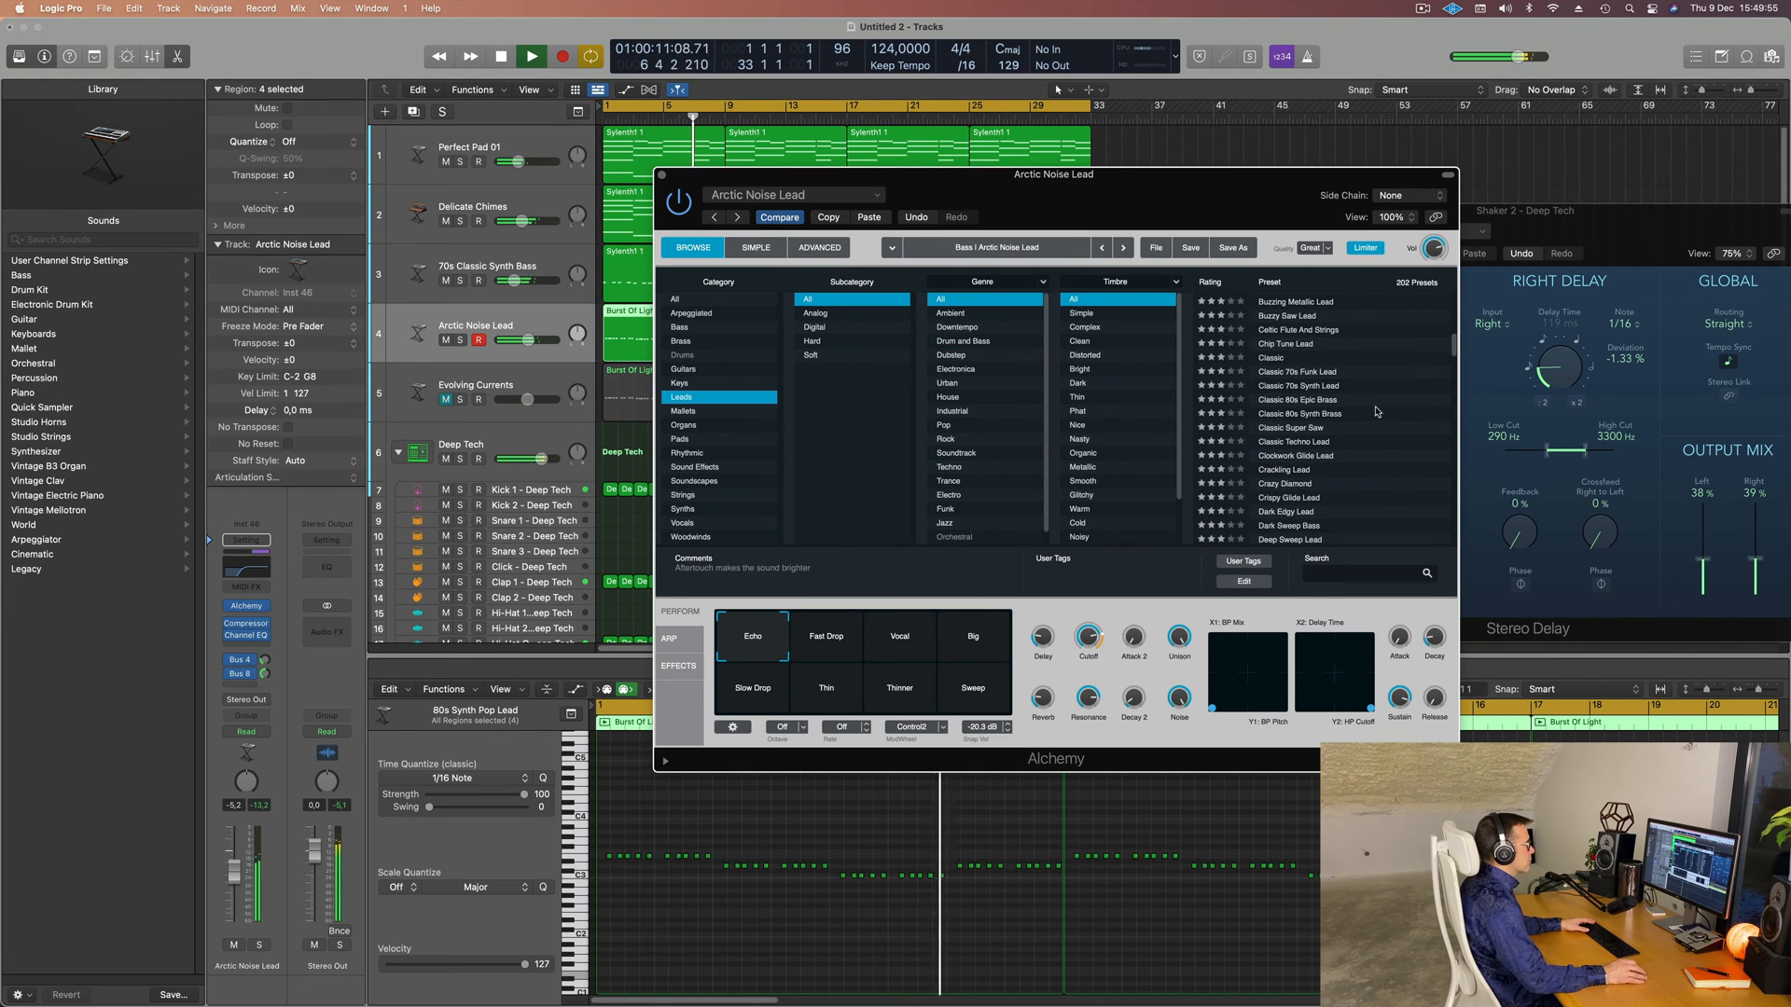
left_click(1309, 404)
left_click_drag(1213, 193, 1394, 112)
key("space")
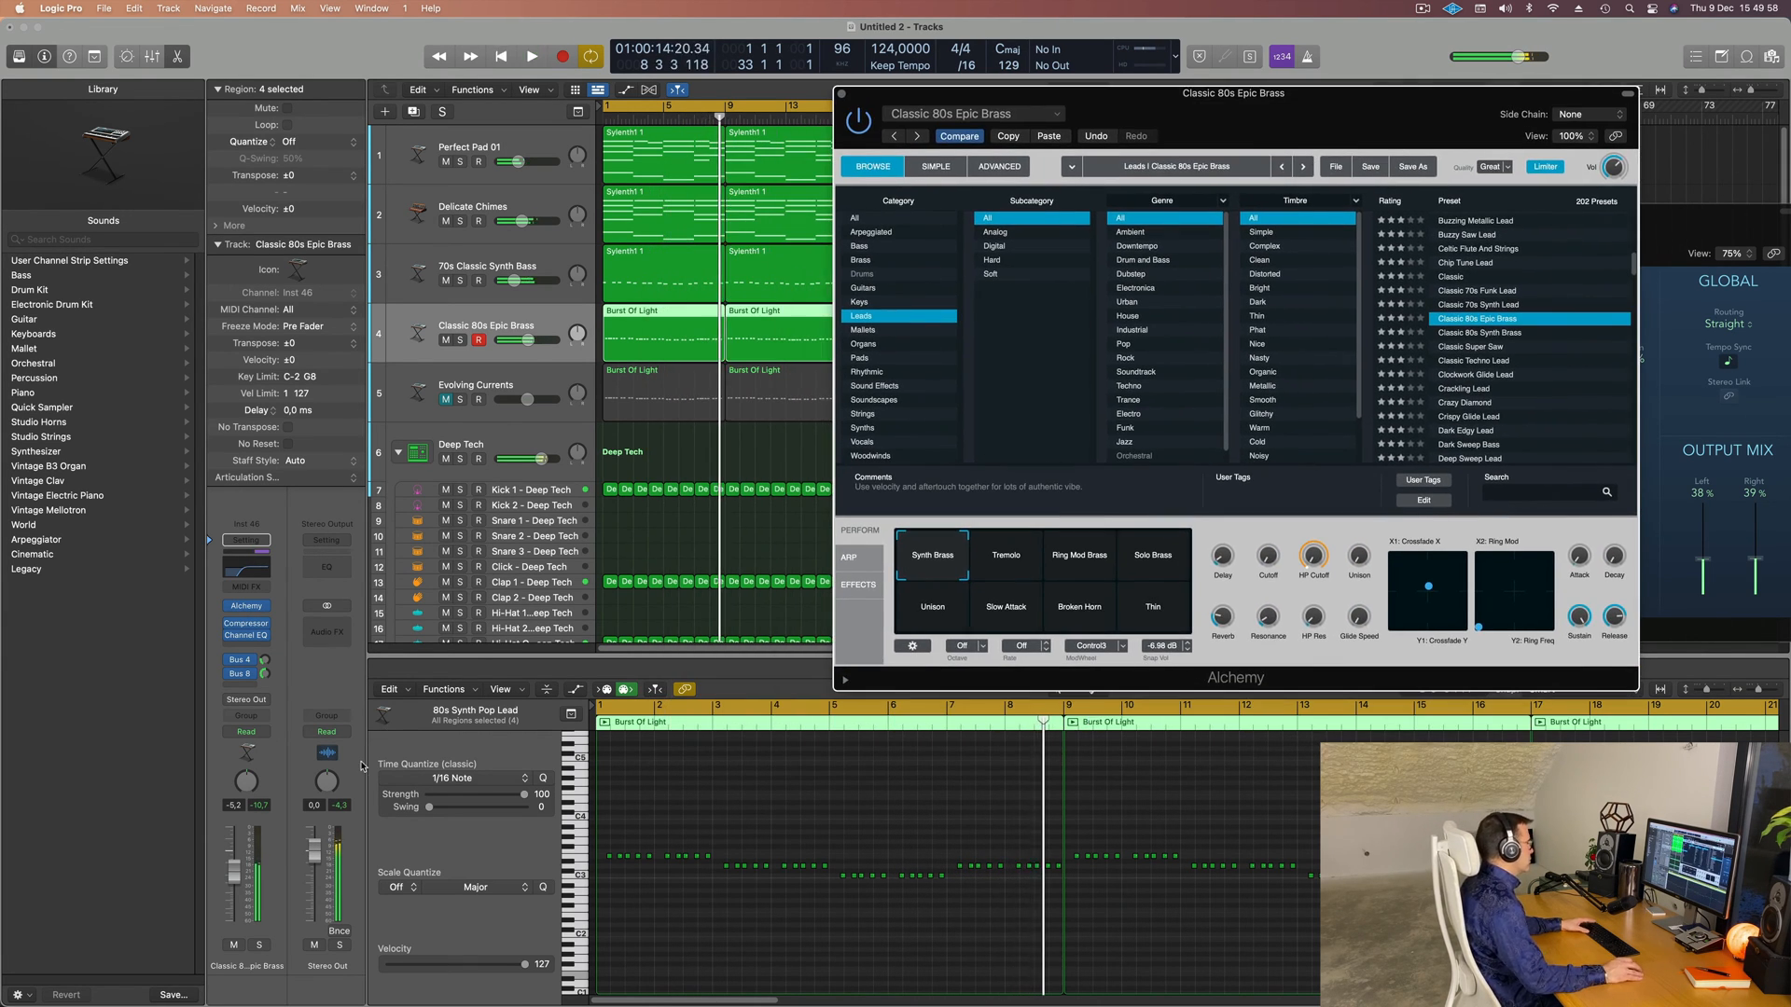
key("space")
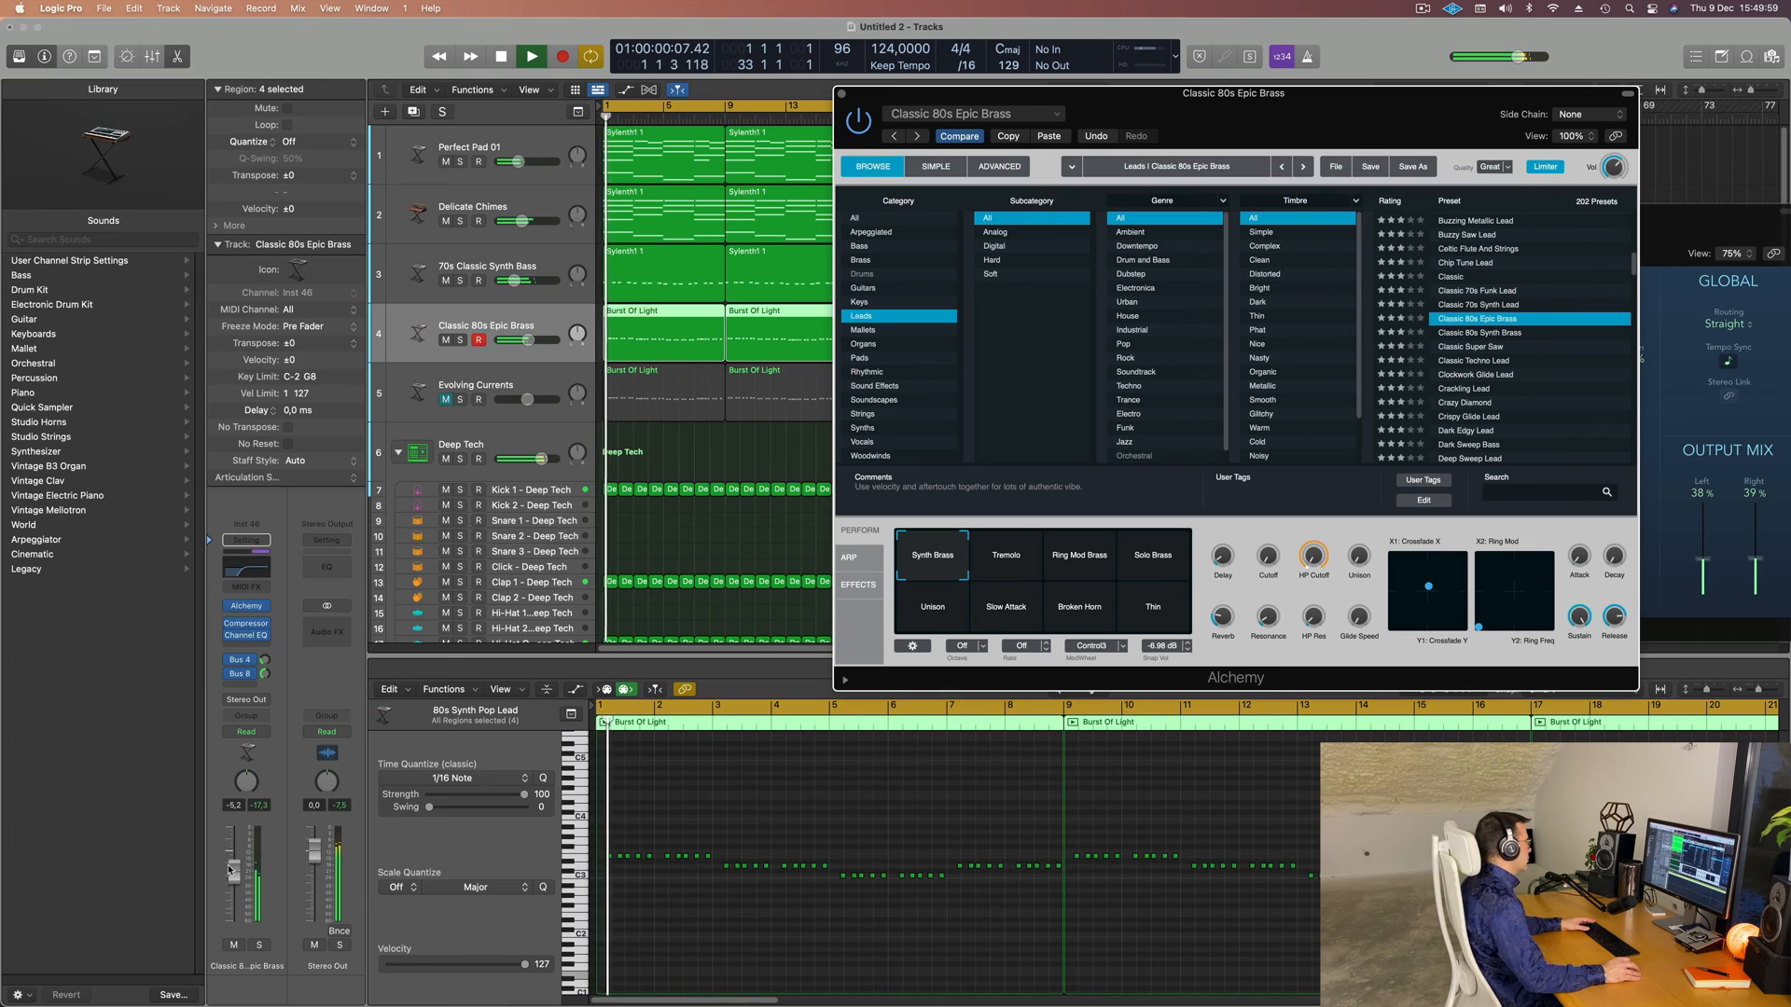
- Try the brass preset's performance variations, including Ring Mod Brass, Solo Brass, Thin and Broken Horn, and end on Unison
left_click(1005, 579)
left_click(1087, 564)
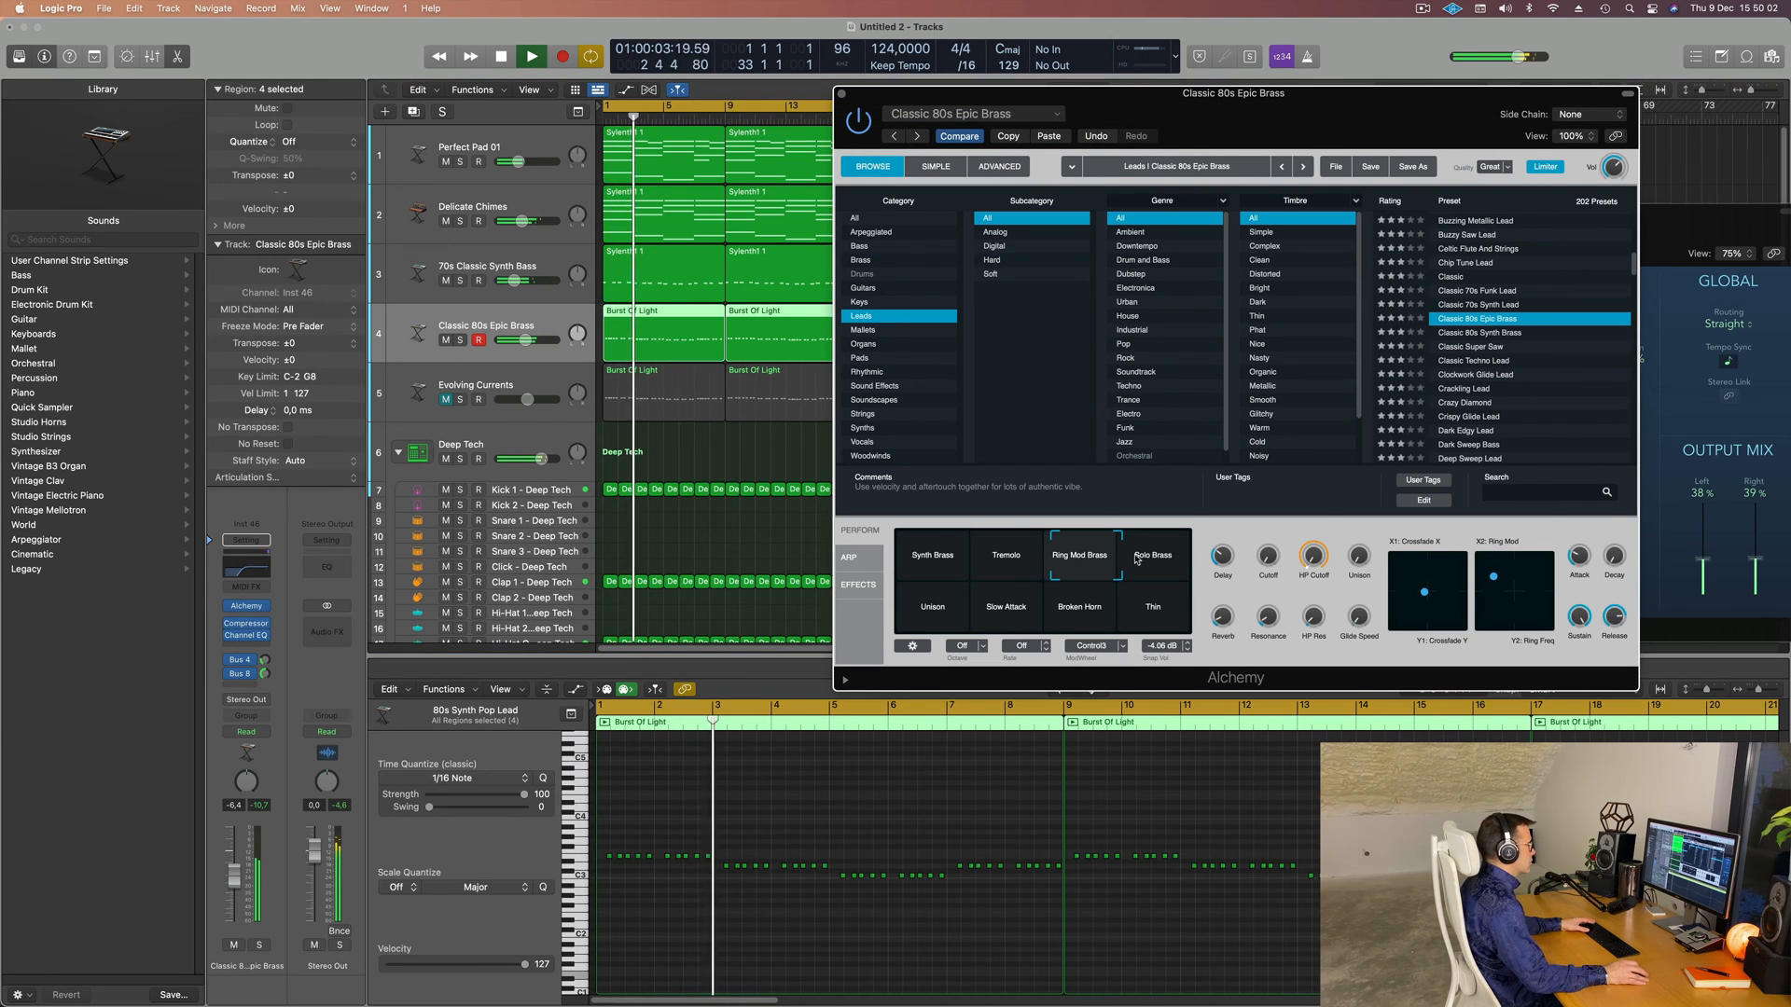
left_click(1136, 560)
left_click(1153, 608)
left_click(1082, 626)
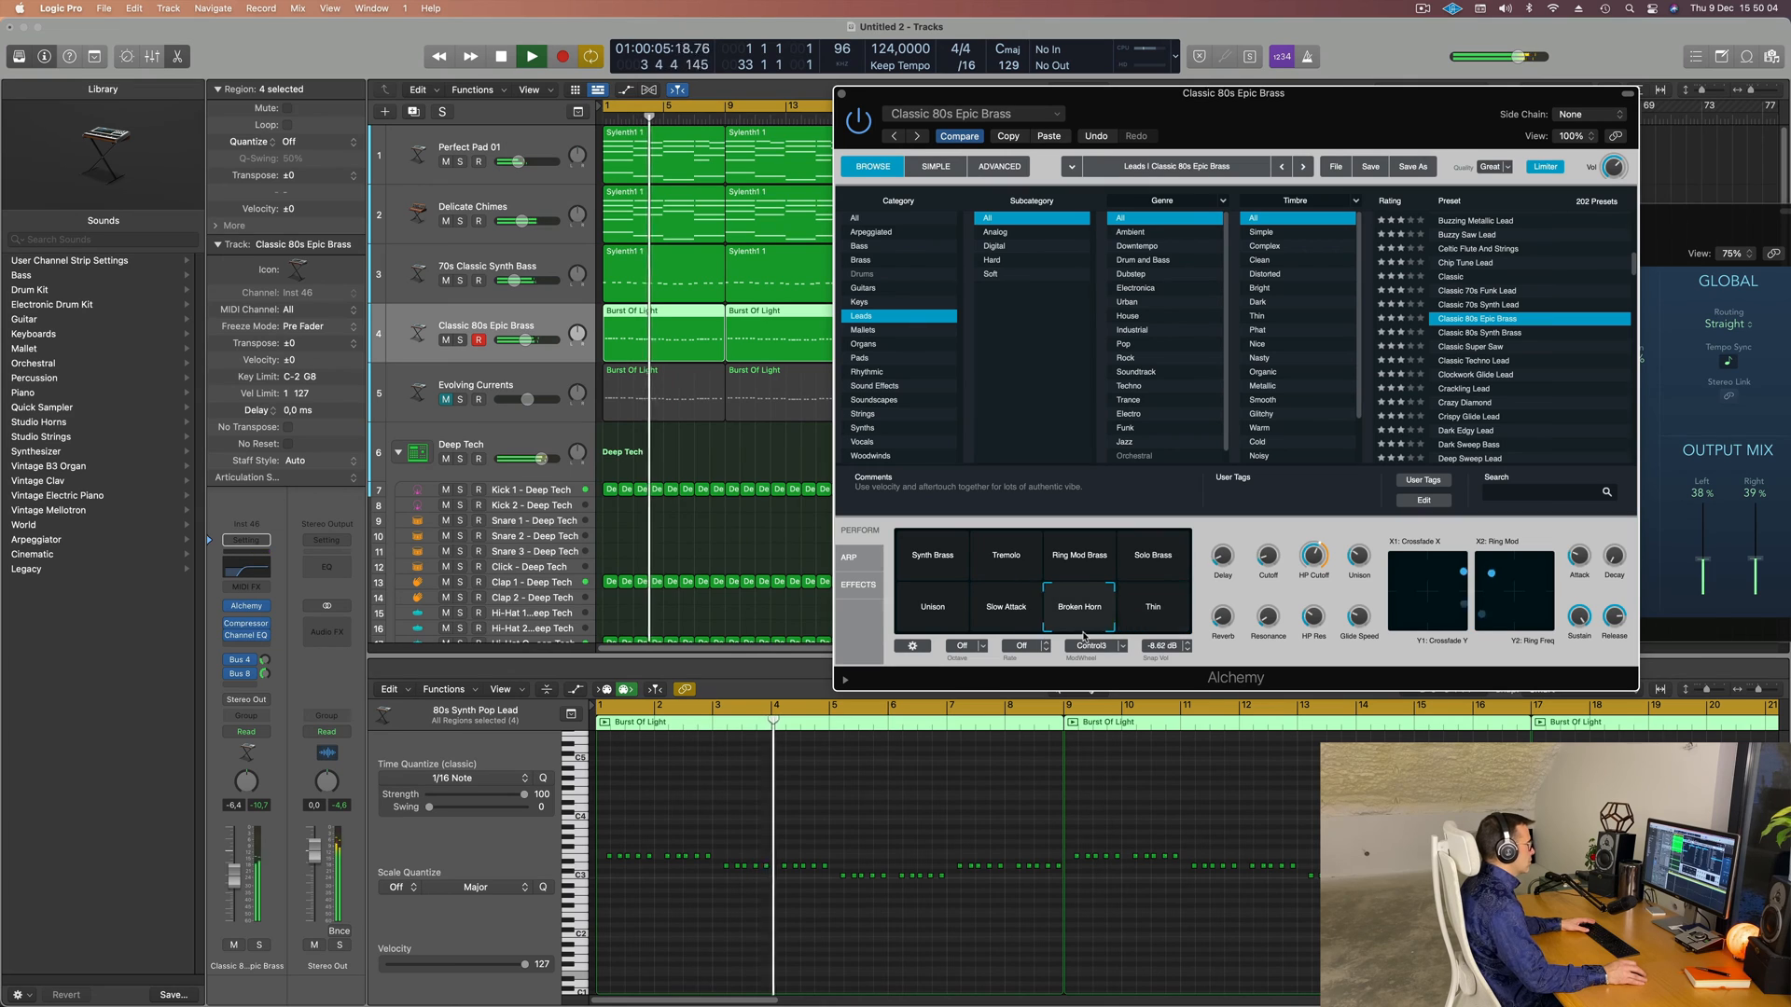
left_click_drag(1083, 636, 923, 643)
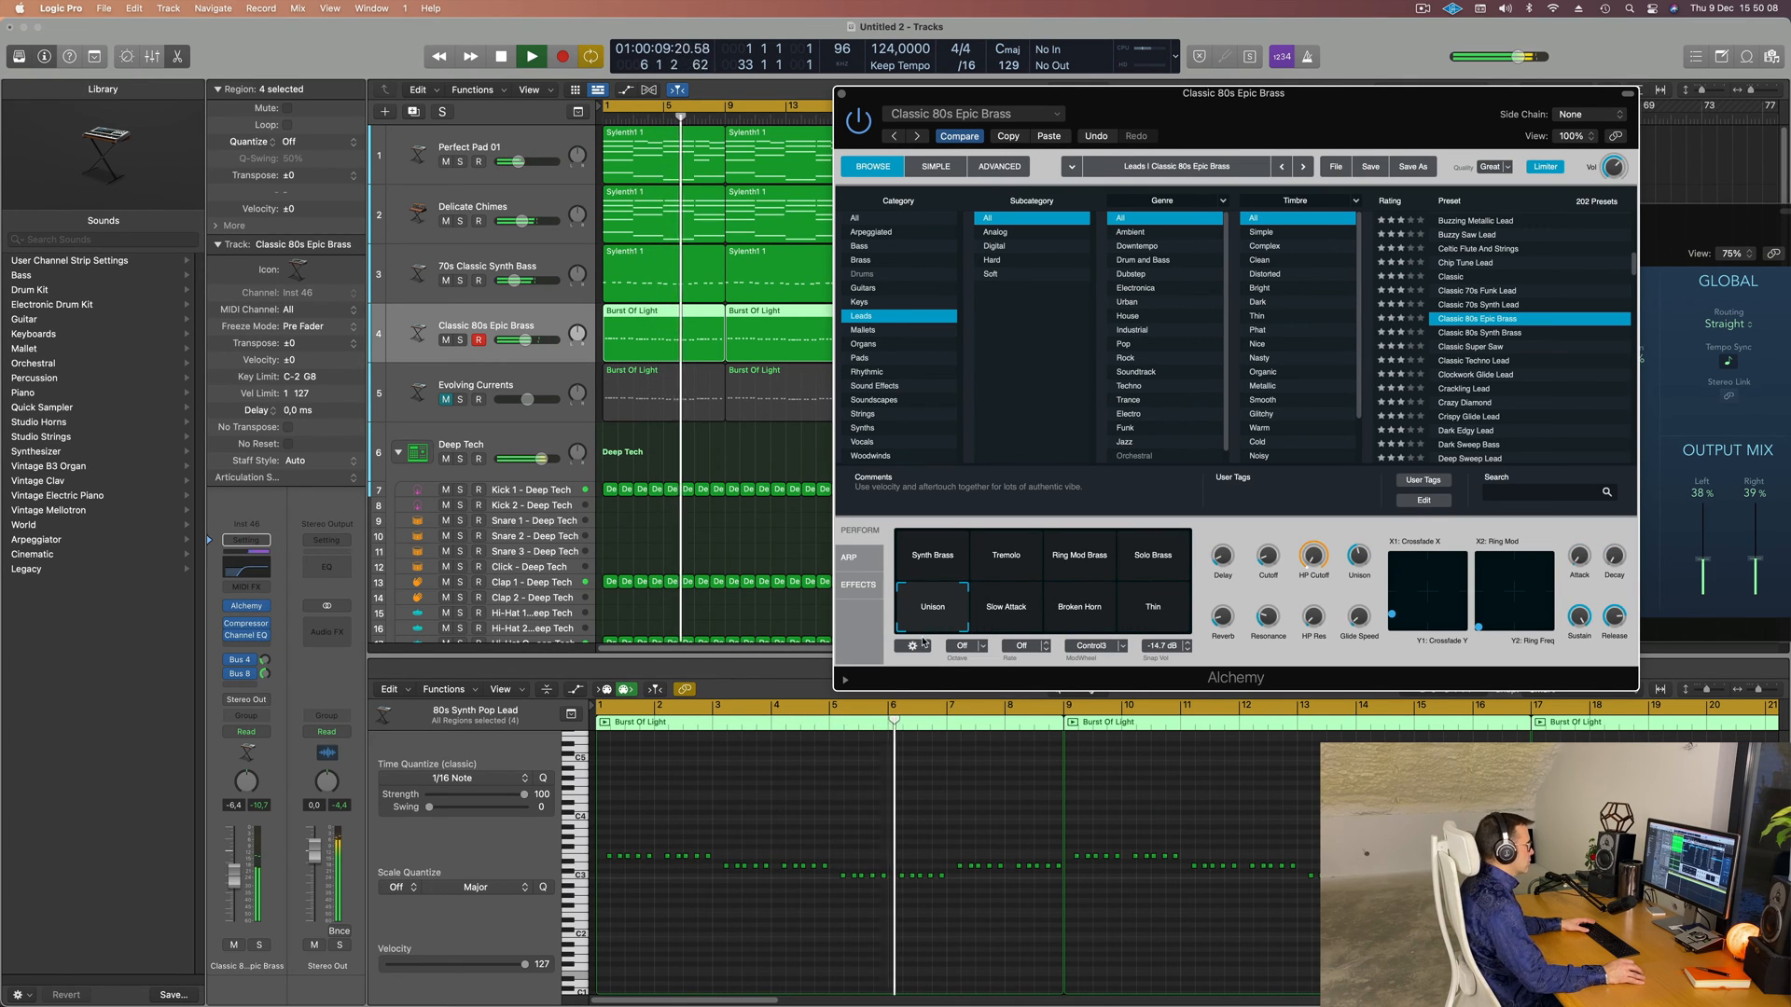
- Load the Crazy Diamond preset and lower the lead track's volume to -9.4 dB
scroll(1497, 356, "down", 2)
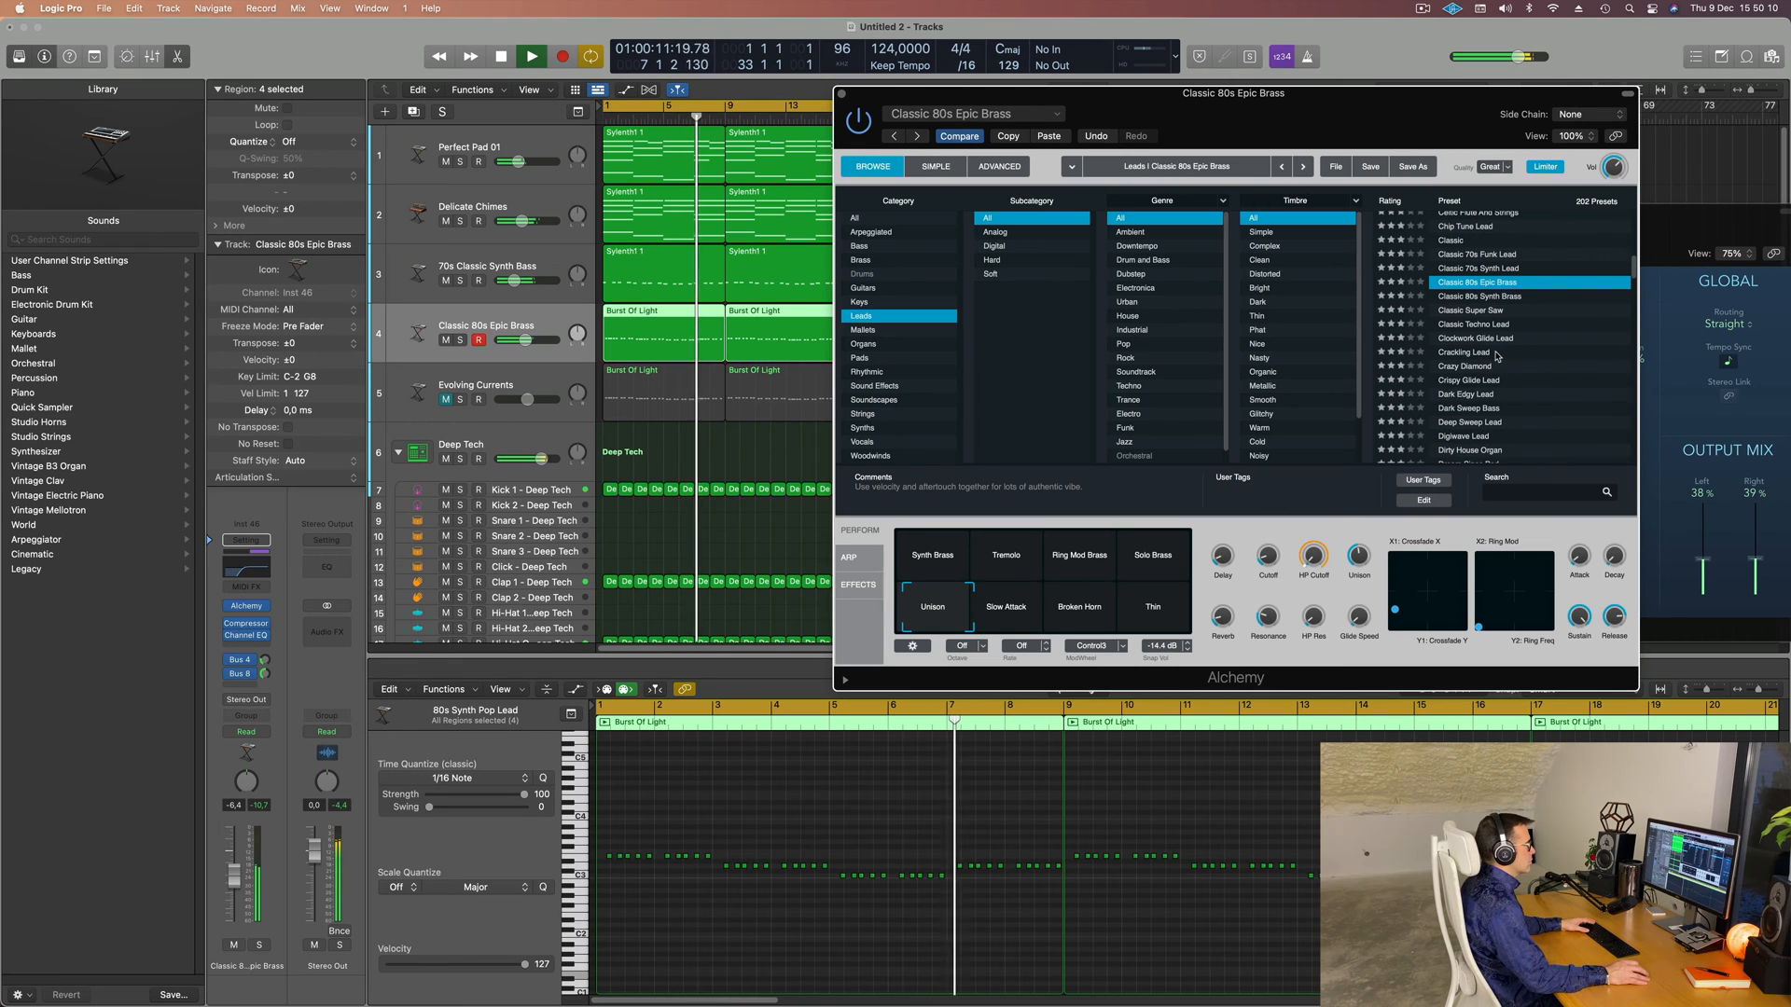
left_click(1493, 365)
left_click_drag(1366, 95, 1315, 95)
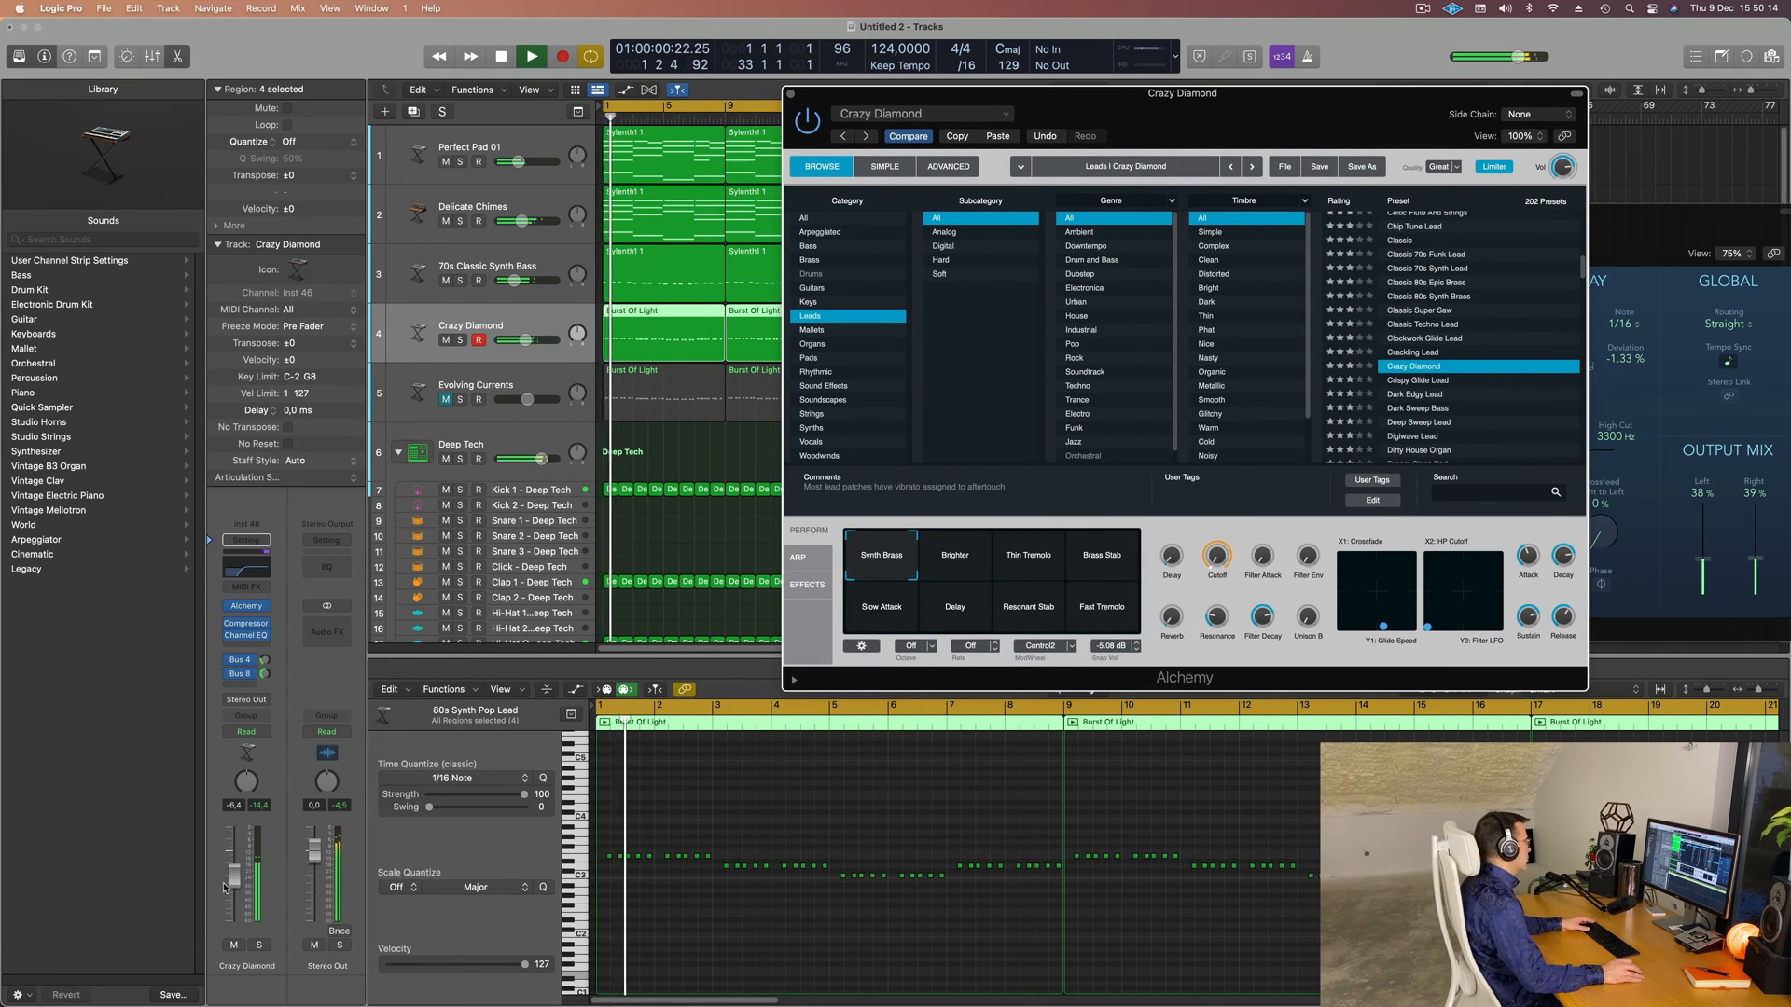
left_click_drag(233, 875, 233, 882)
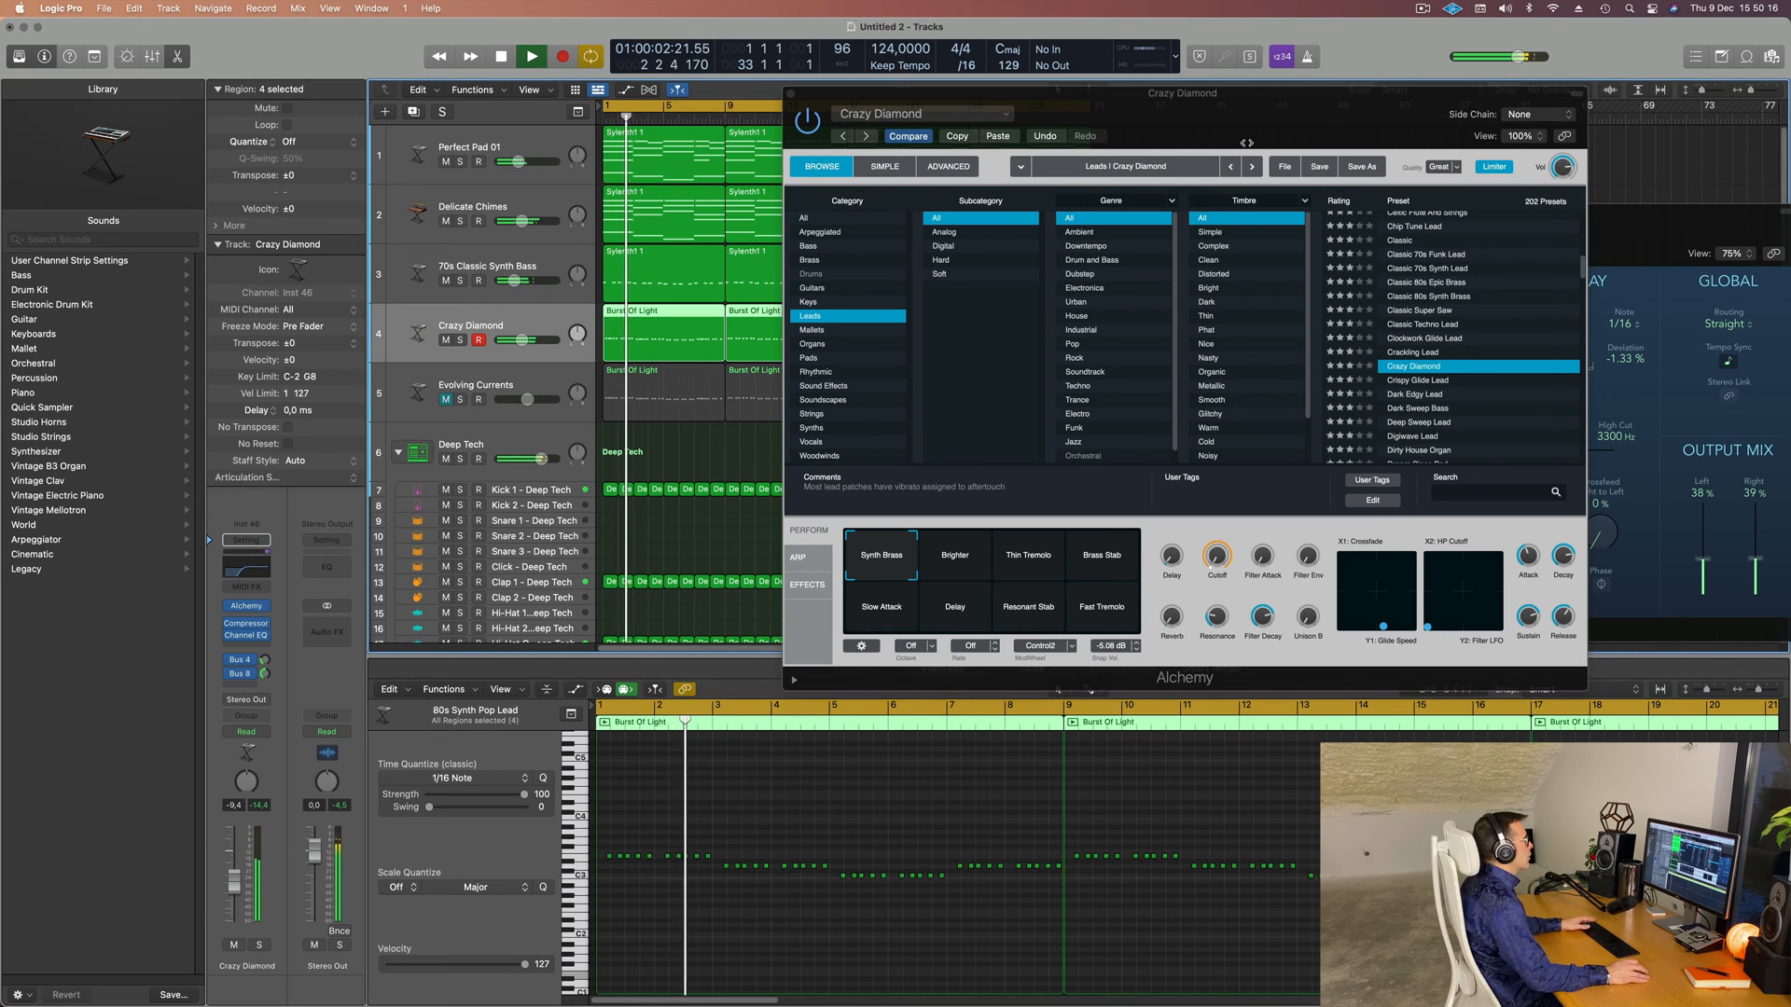
- Audition the Digiwave Lead, Dirty House Organ, Elastic Saw Lead and Epic Rift presets in turn
scroll(1416, 373, "down", 3)
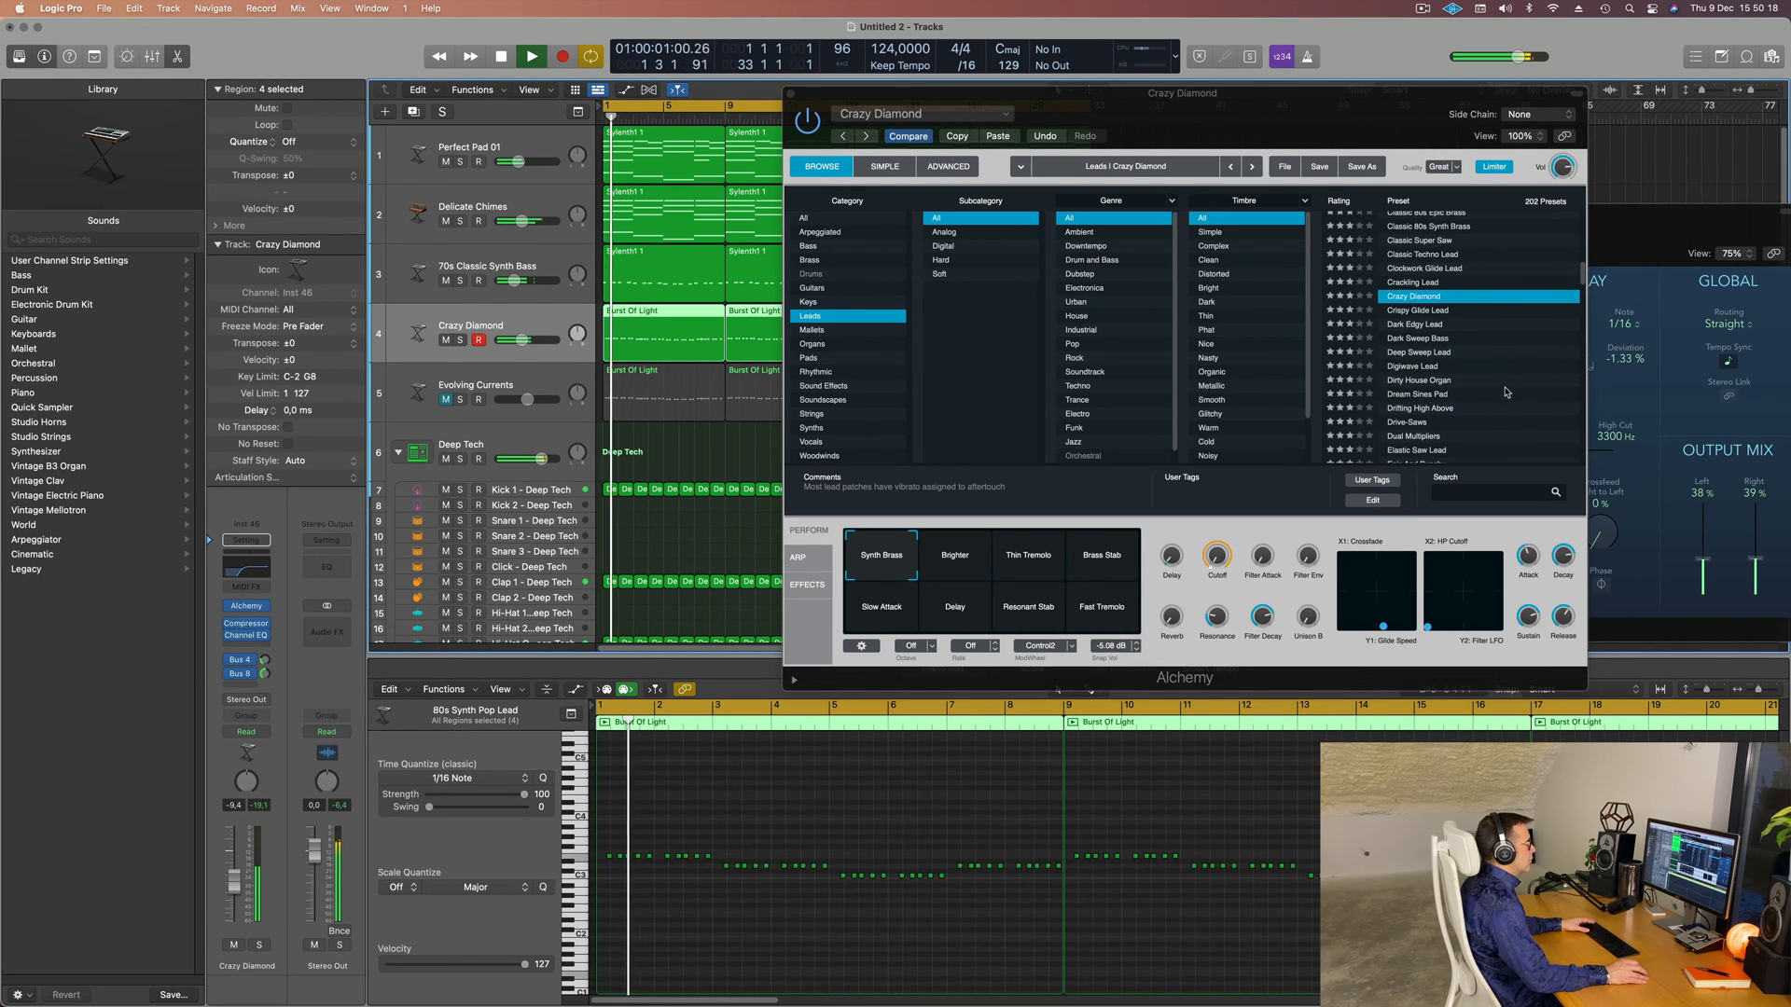
left_click(1415, 369)
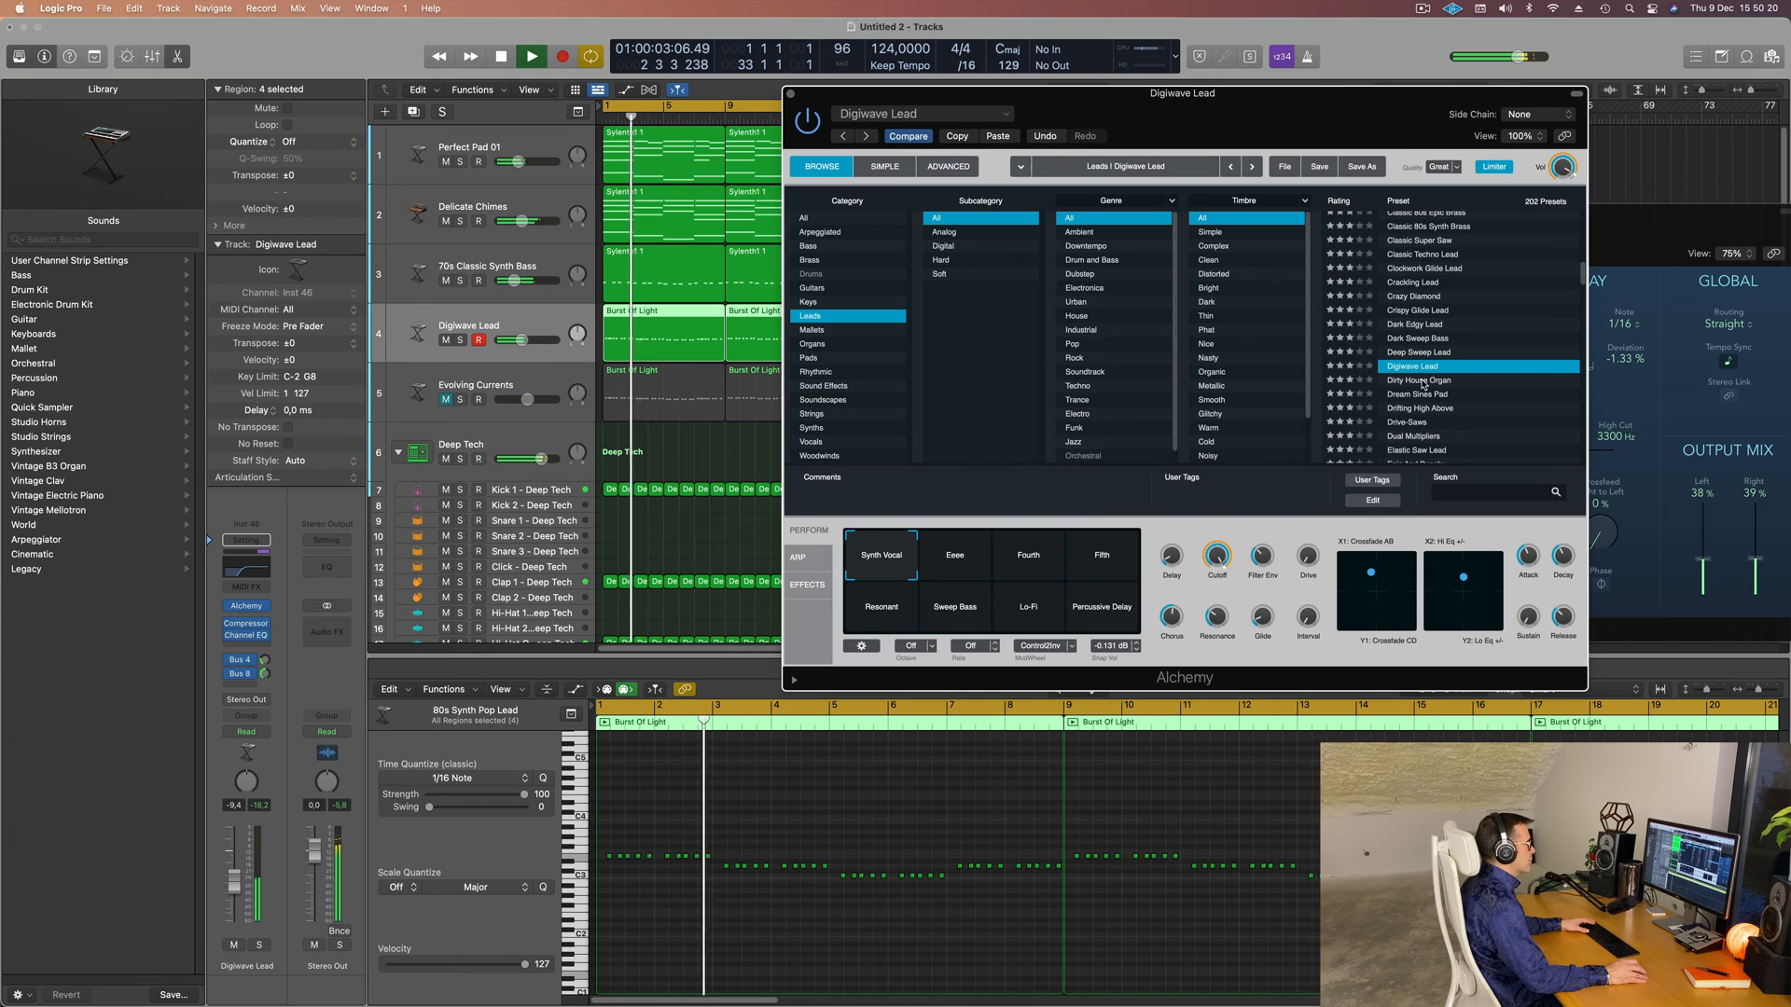
left_click(1420, 380)
scroll(1455, 384, "down", 3)
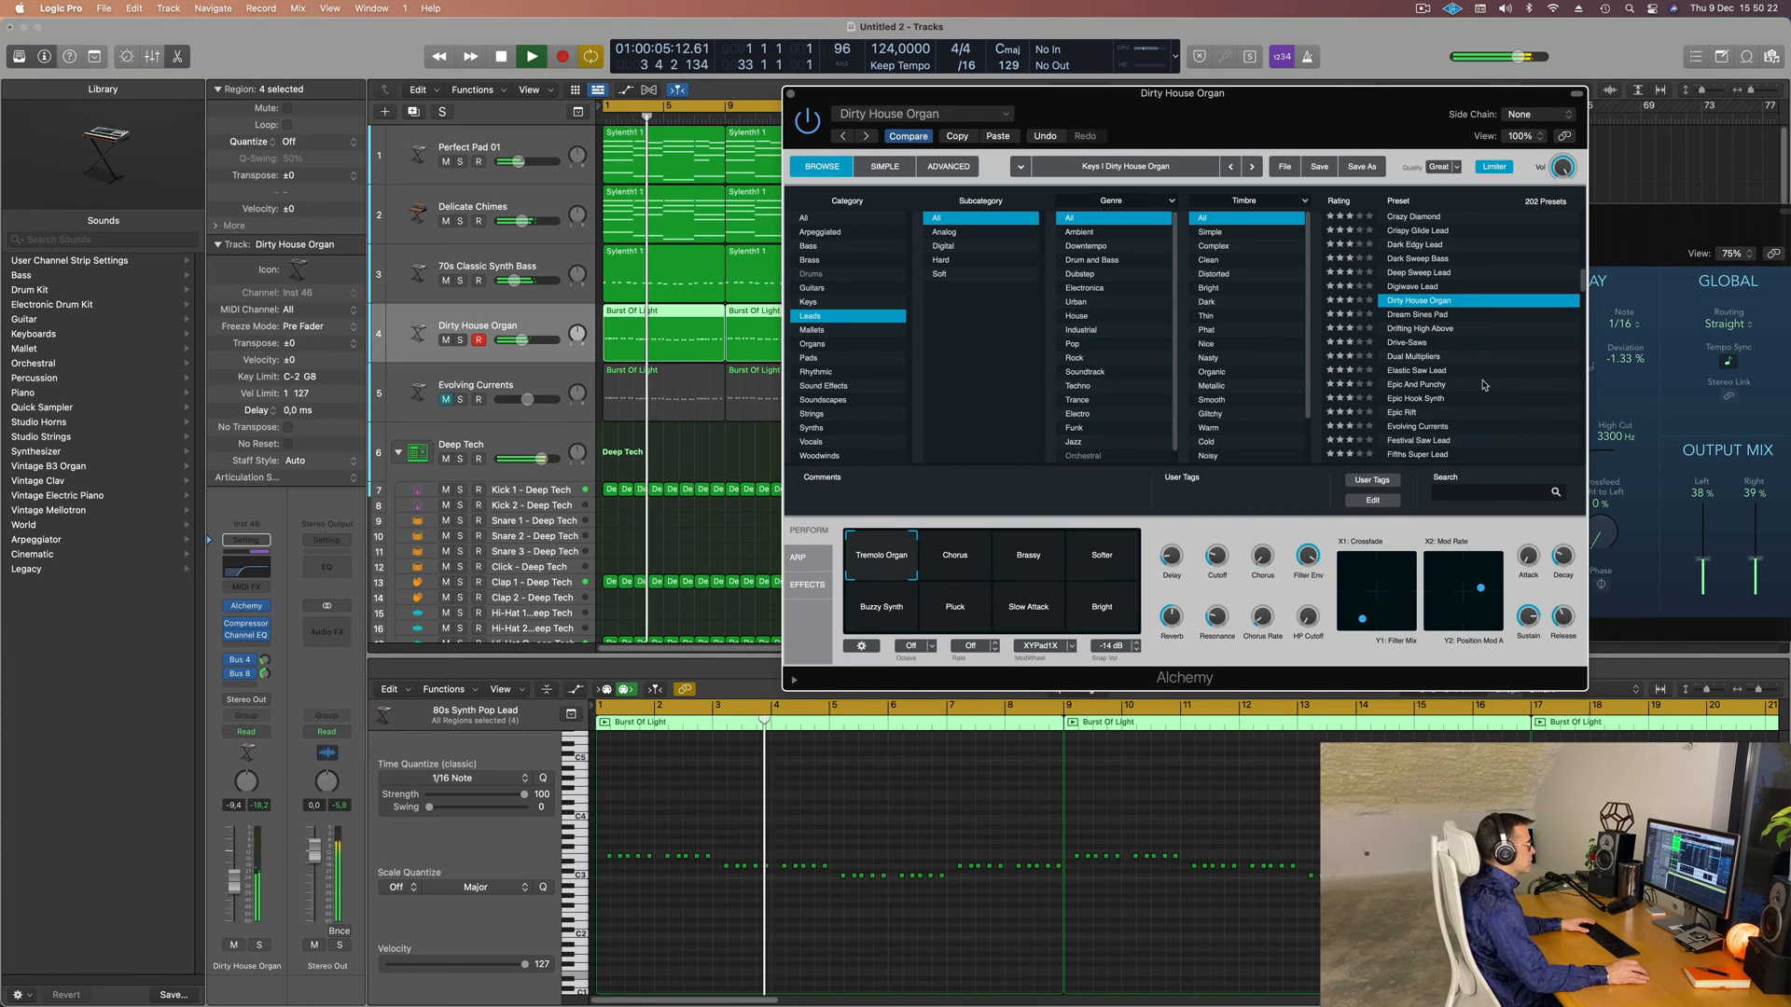
left_click(1506, 372)
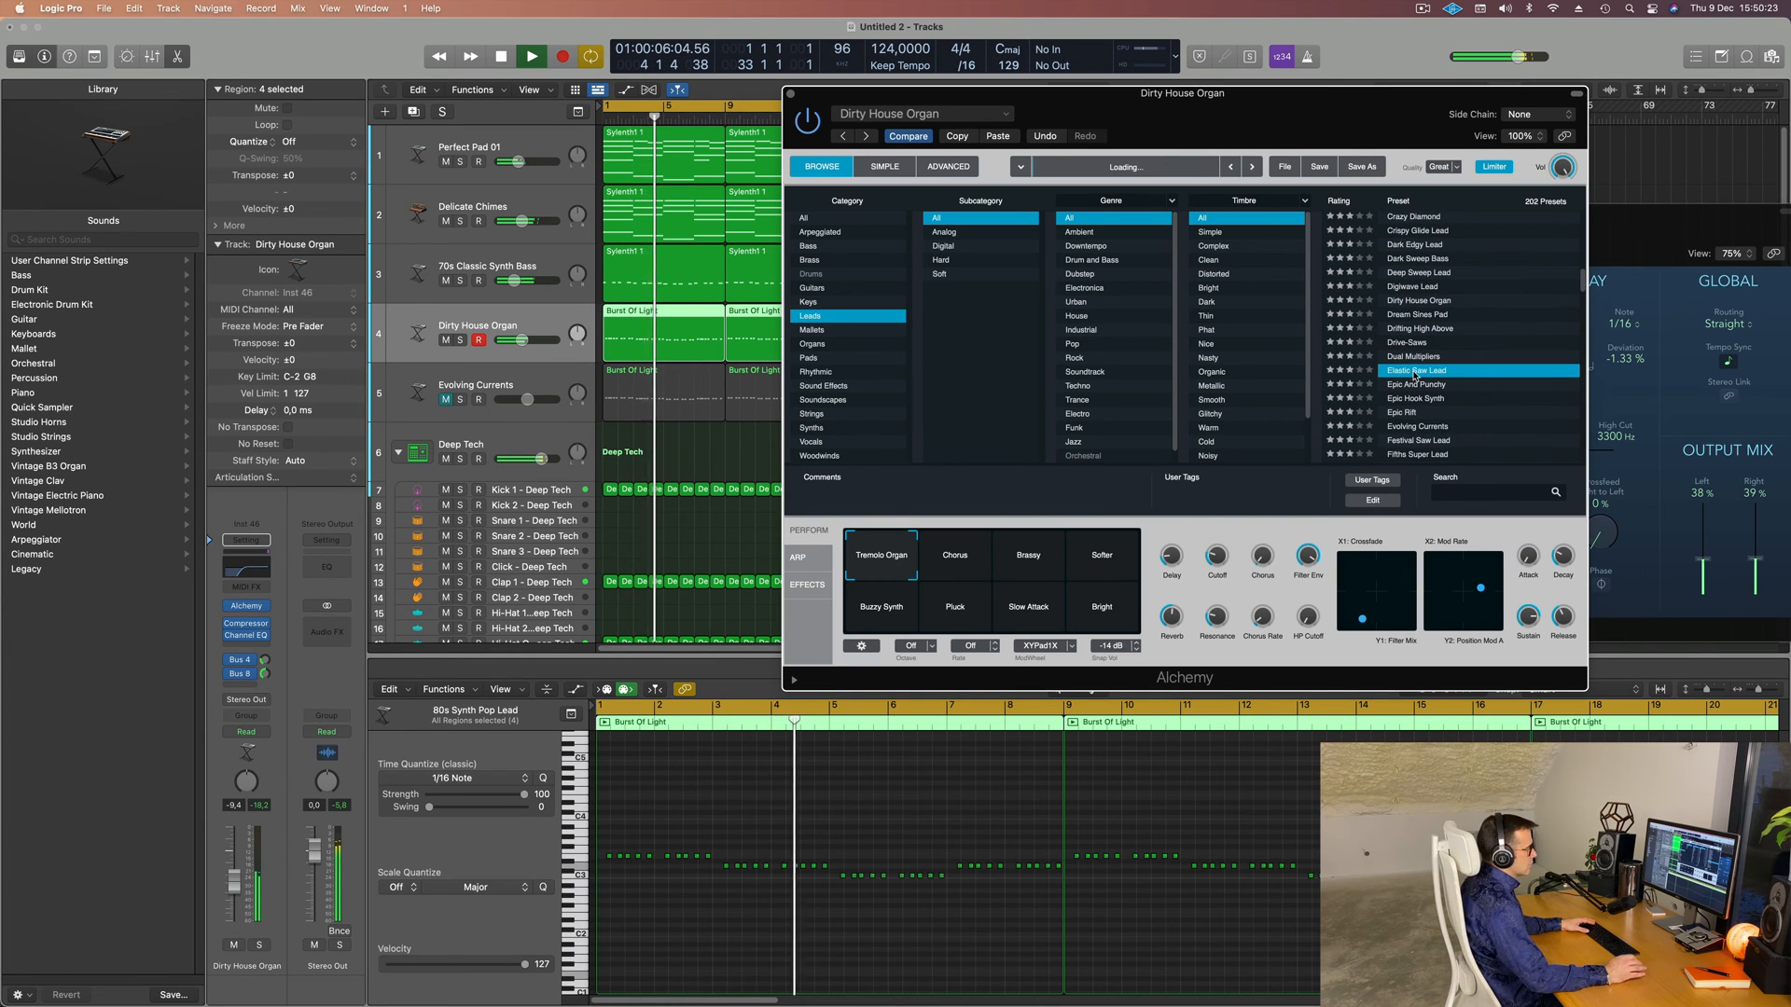
scroll(1508, 373, "down", 2)
left_click(1500, 373)
scroll(1500, 378, "down", 2)
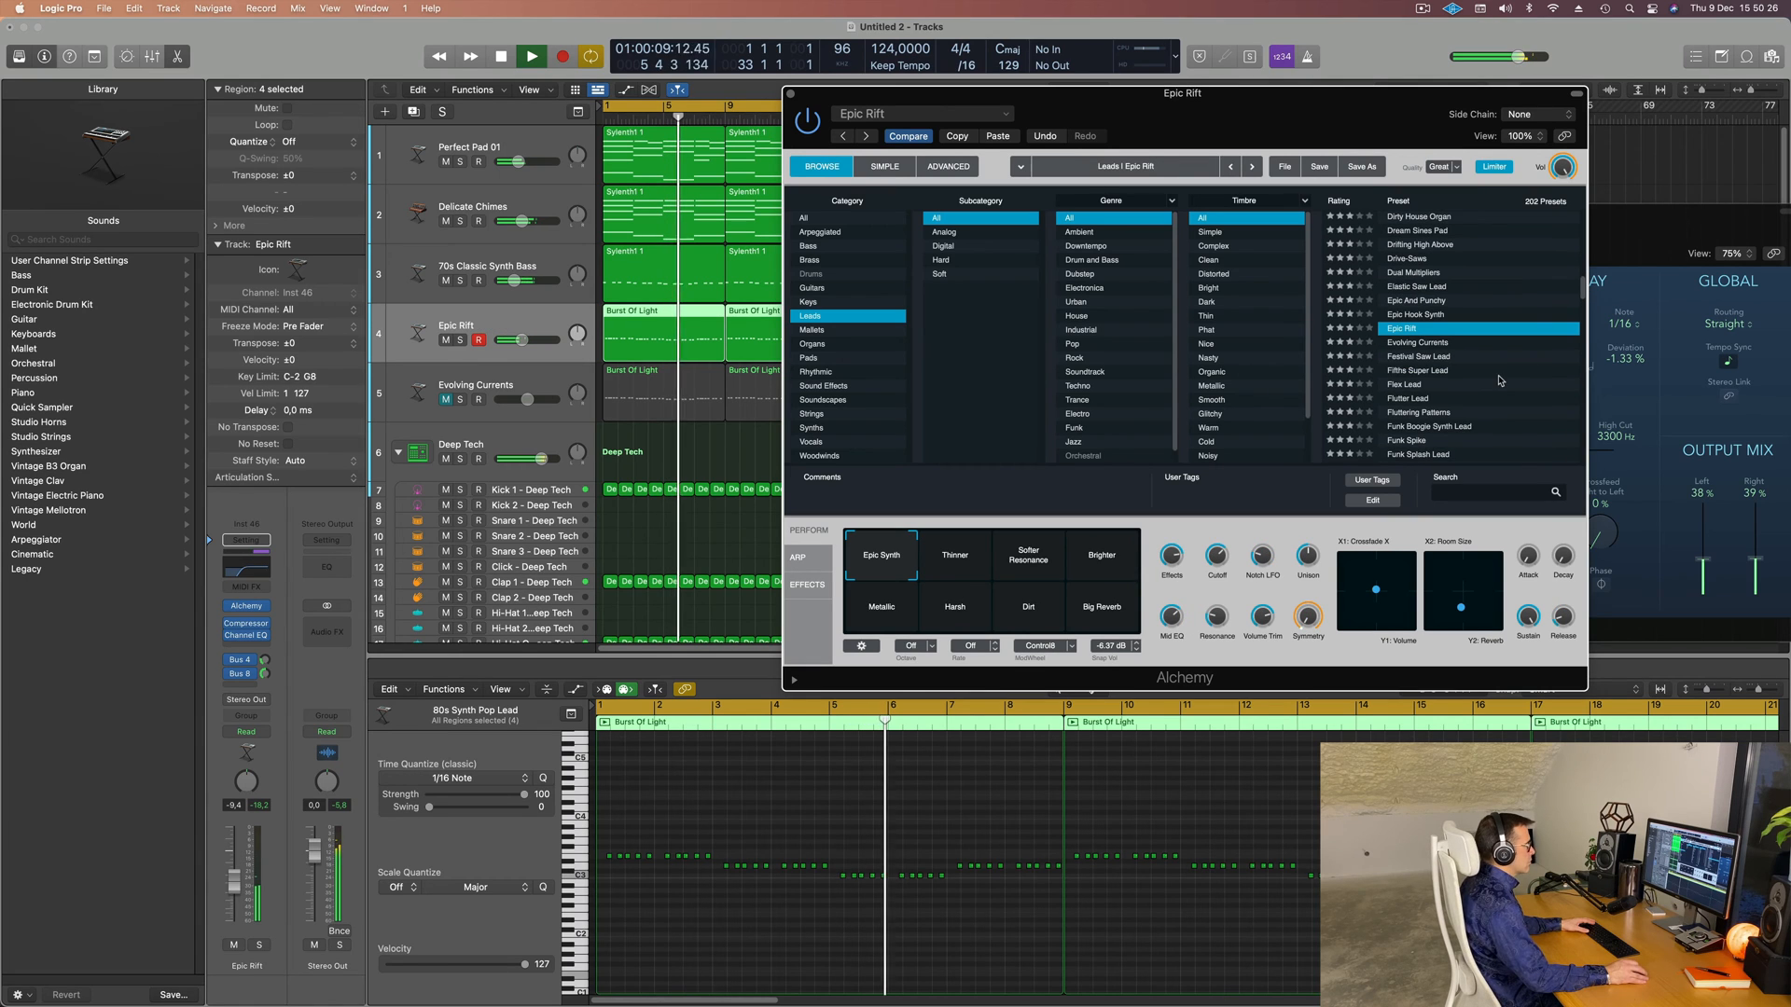
- Load the Gaseous Lead preset on the lead track
scroll(1498, 383, "down", 2)
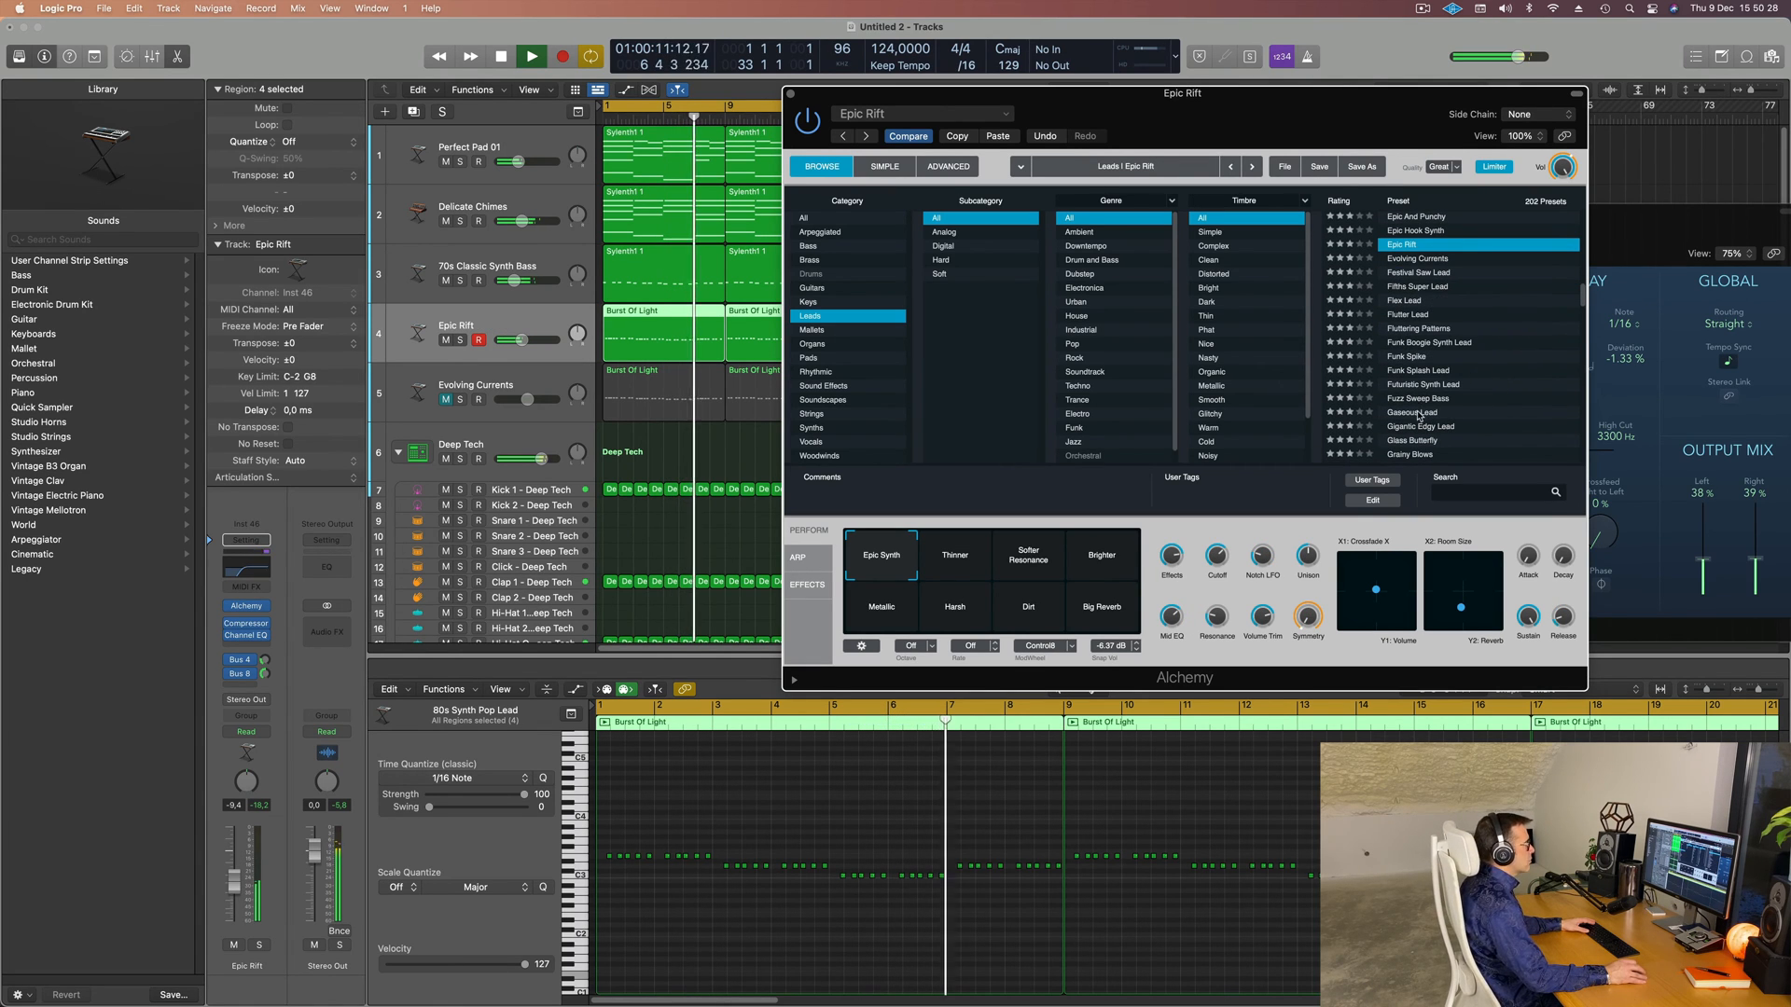
left_click(1419, 416)
scroll(1502, 391, "down", 1)
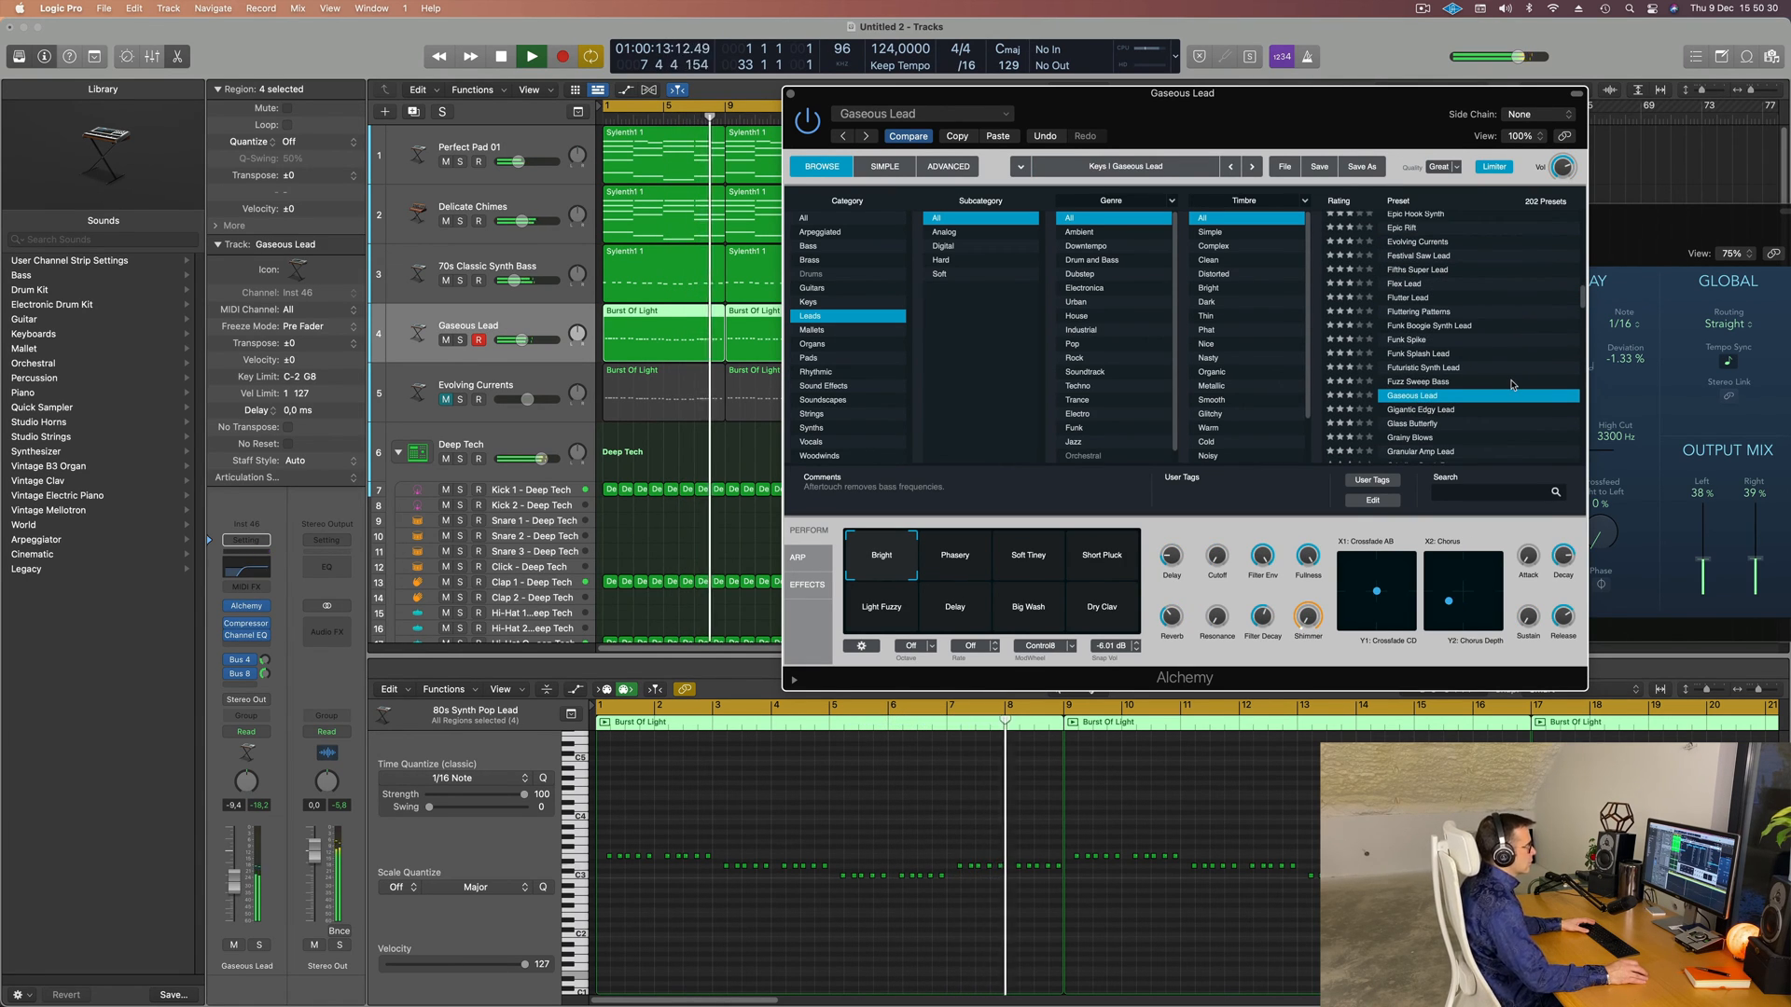
- Load the Hard Metal Lead preset on the lead track
scroll(1493, 387, "down", 1)
scroll(1437, 394, "down", 1)
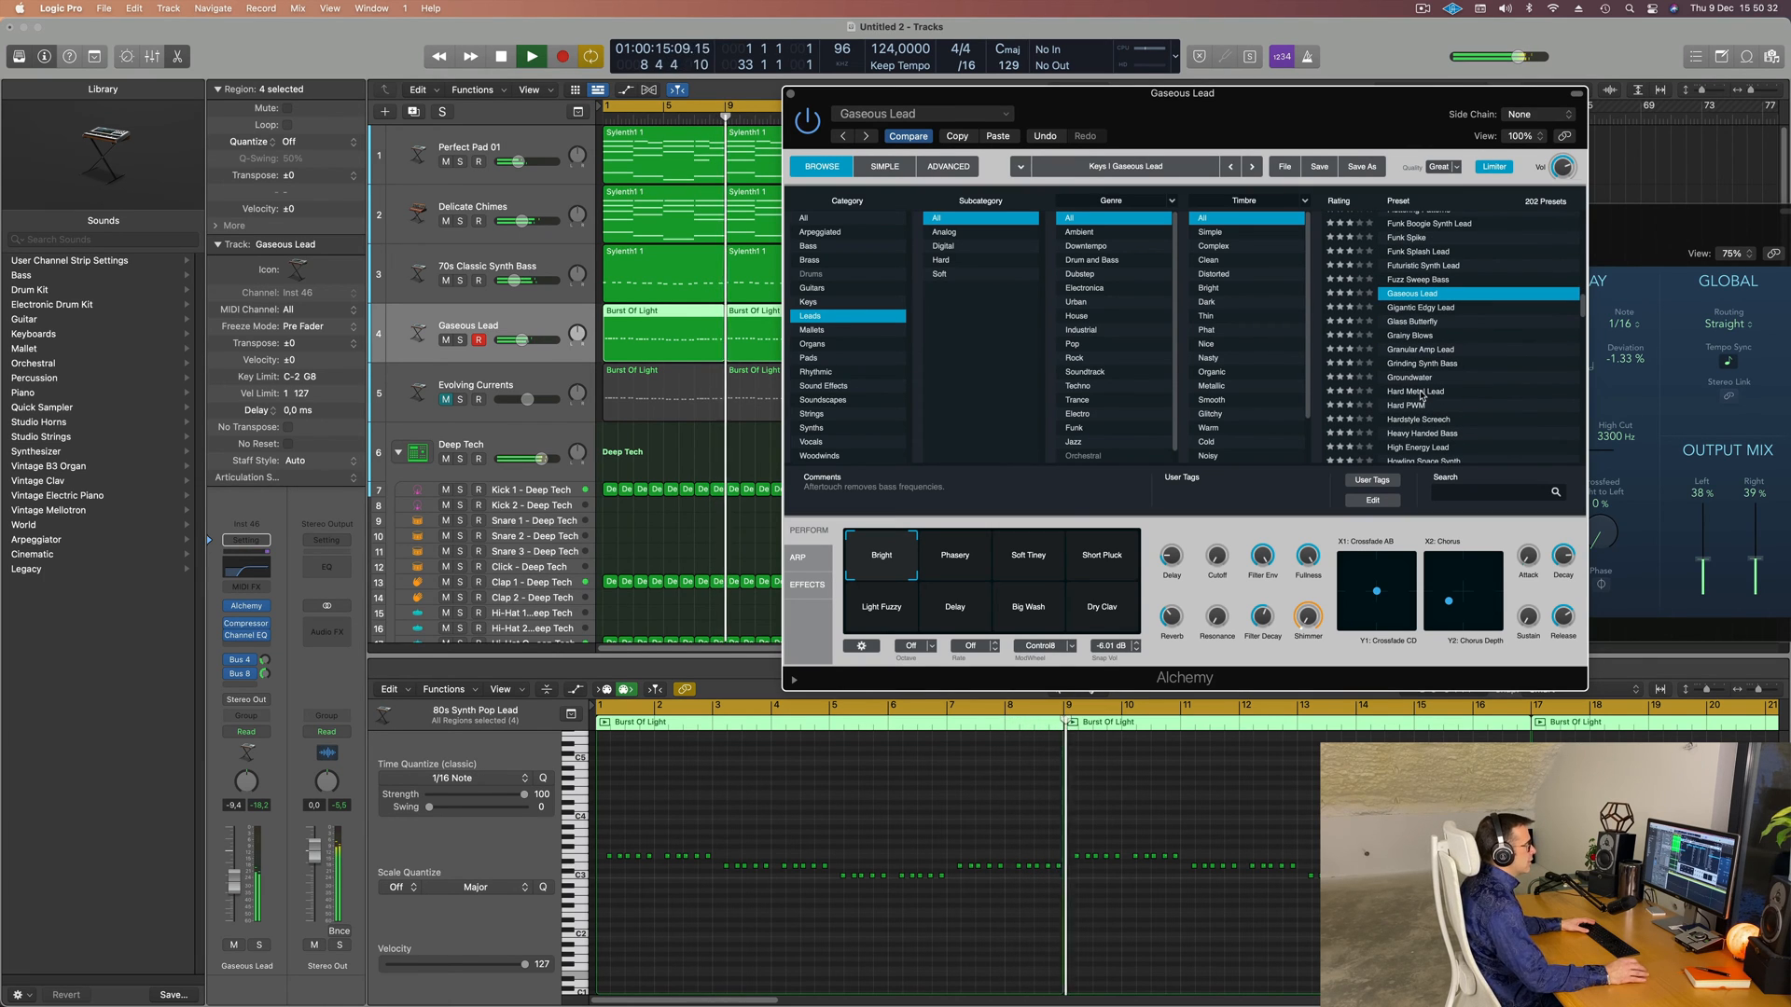
left_click(1422, 393)
scroll(1511, 336, "down", 2)
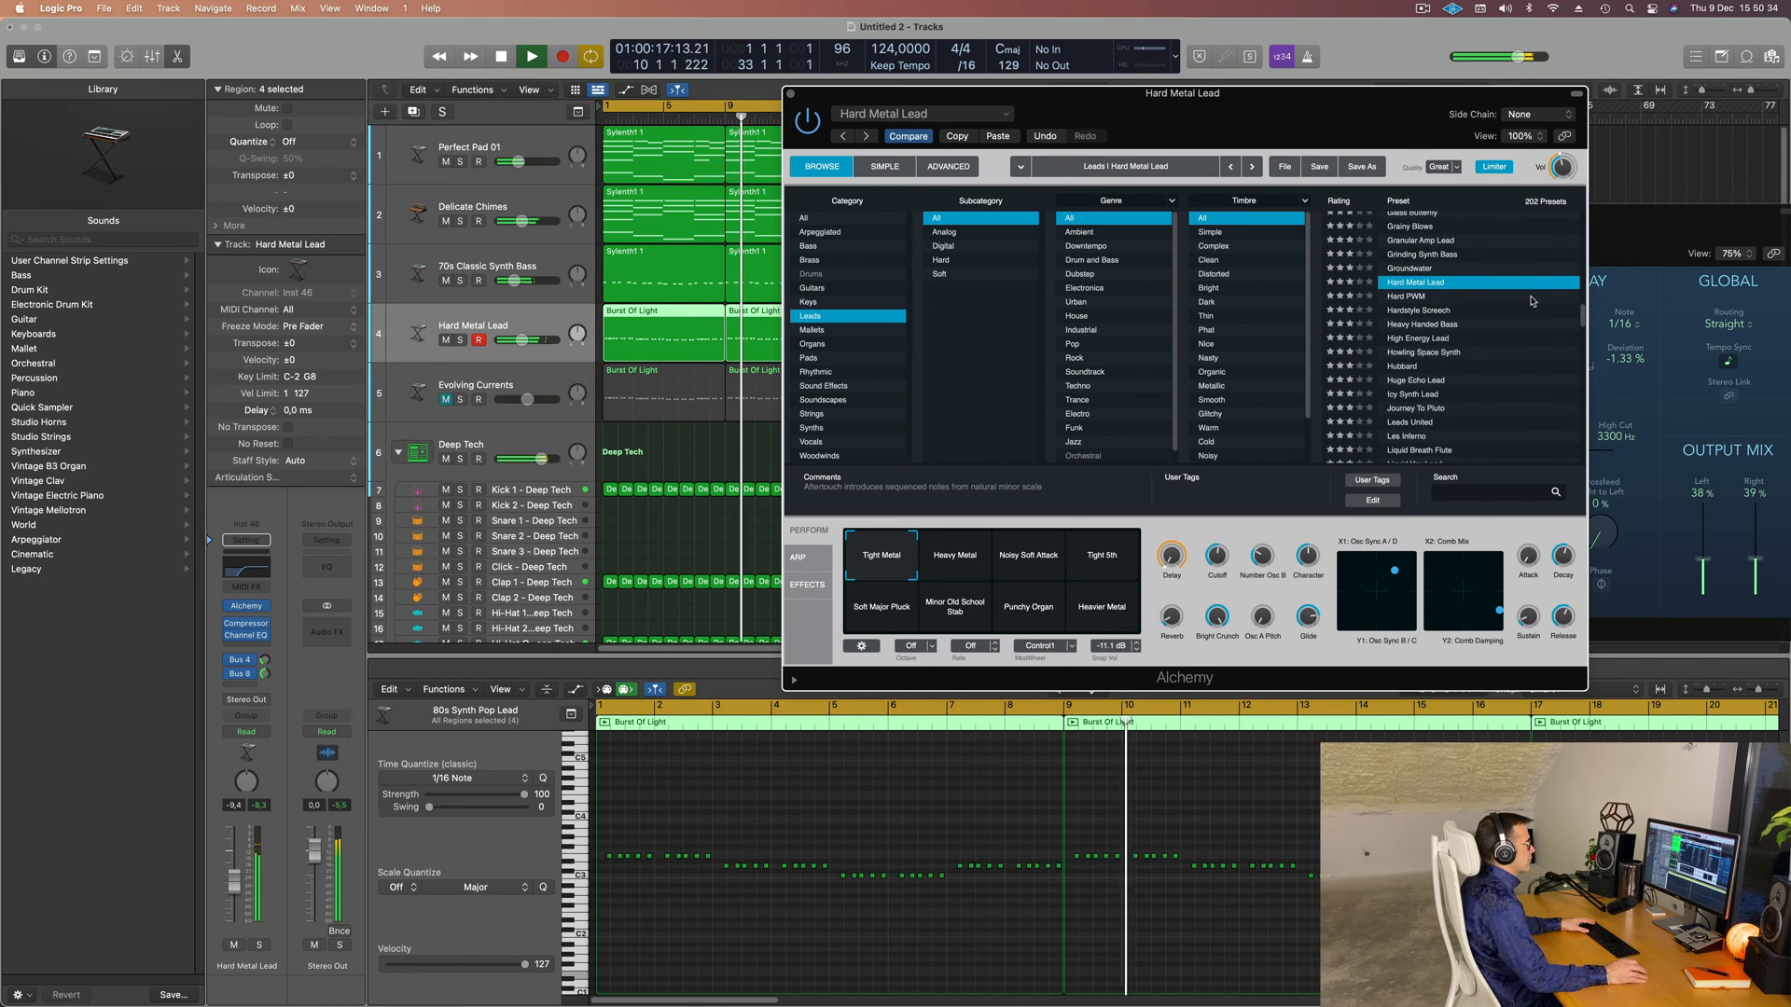
- Audition the preset's Heavy Metal, Noisy Soft Attack, Tight 5th, Soft Major Pluck, Minor Old School Stab, Punchy Organ and Heavier Metal variations, returning to Heavy Metal
left_click(961, 565)
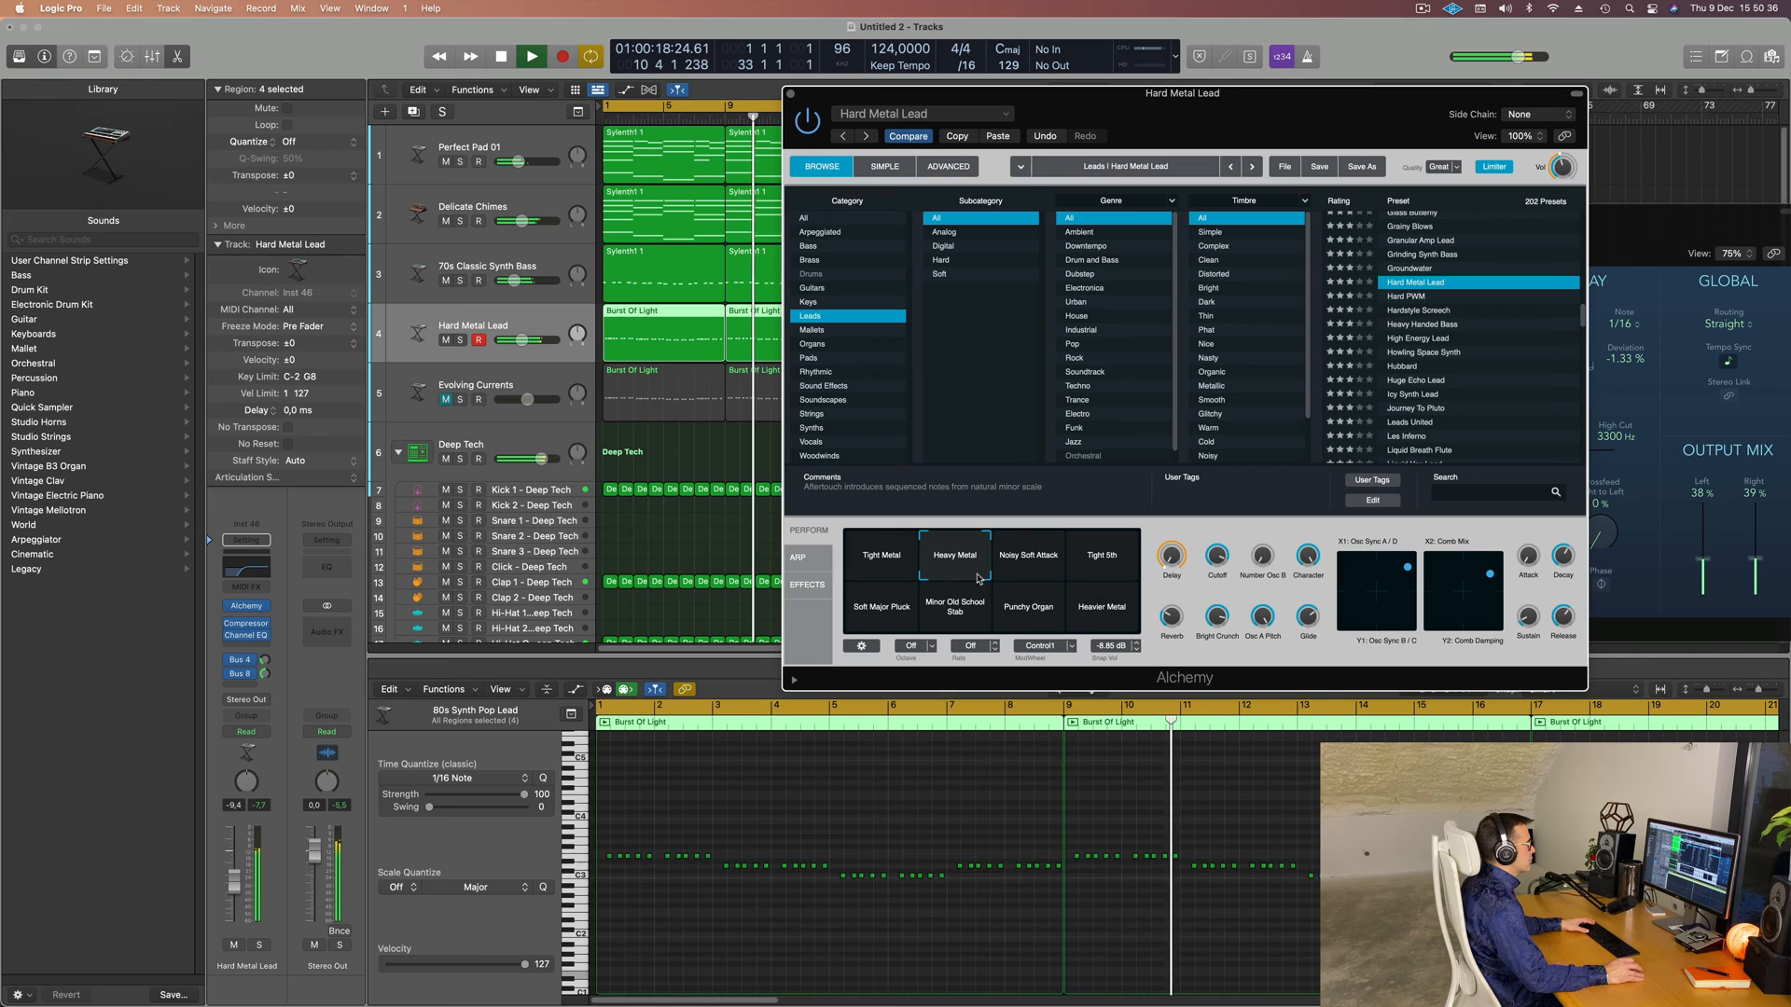
left_click(1029, 570)
left_click(1102, 560)
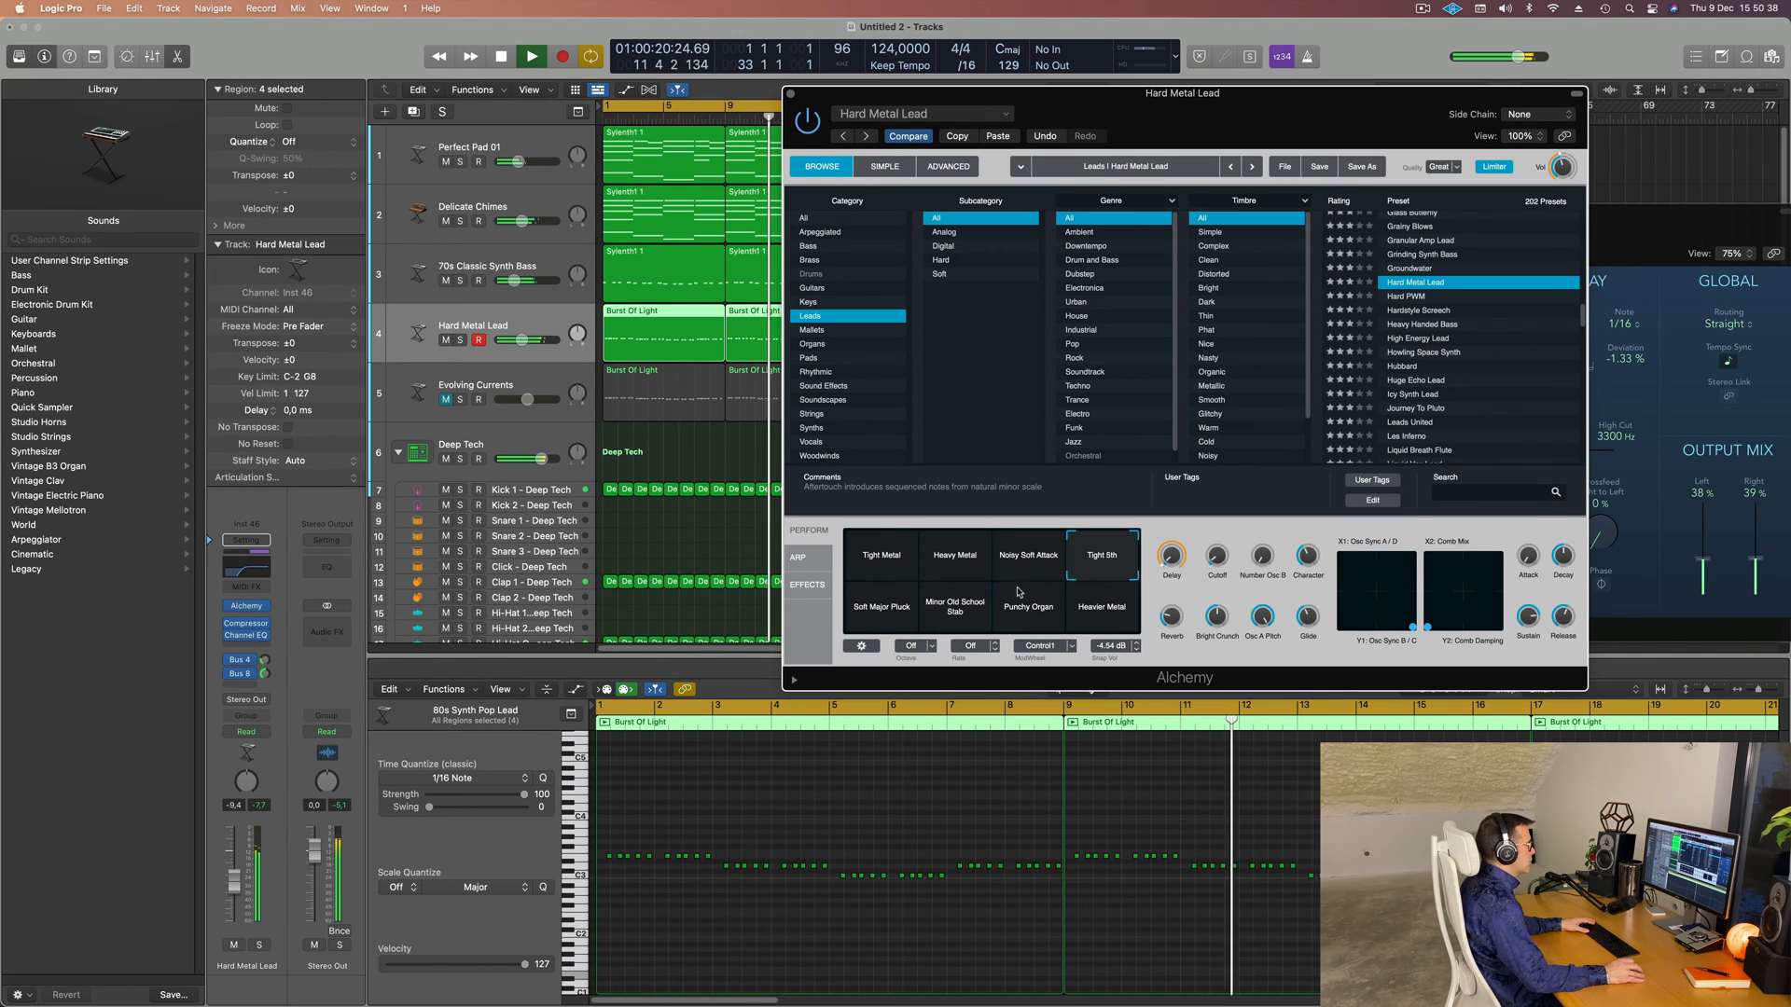
left_click(876, 619)
left_click(962, 620)
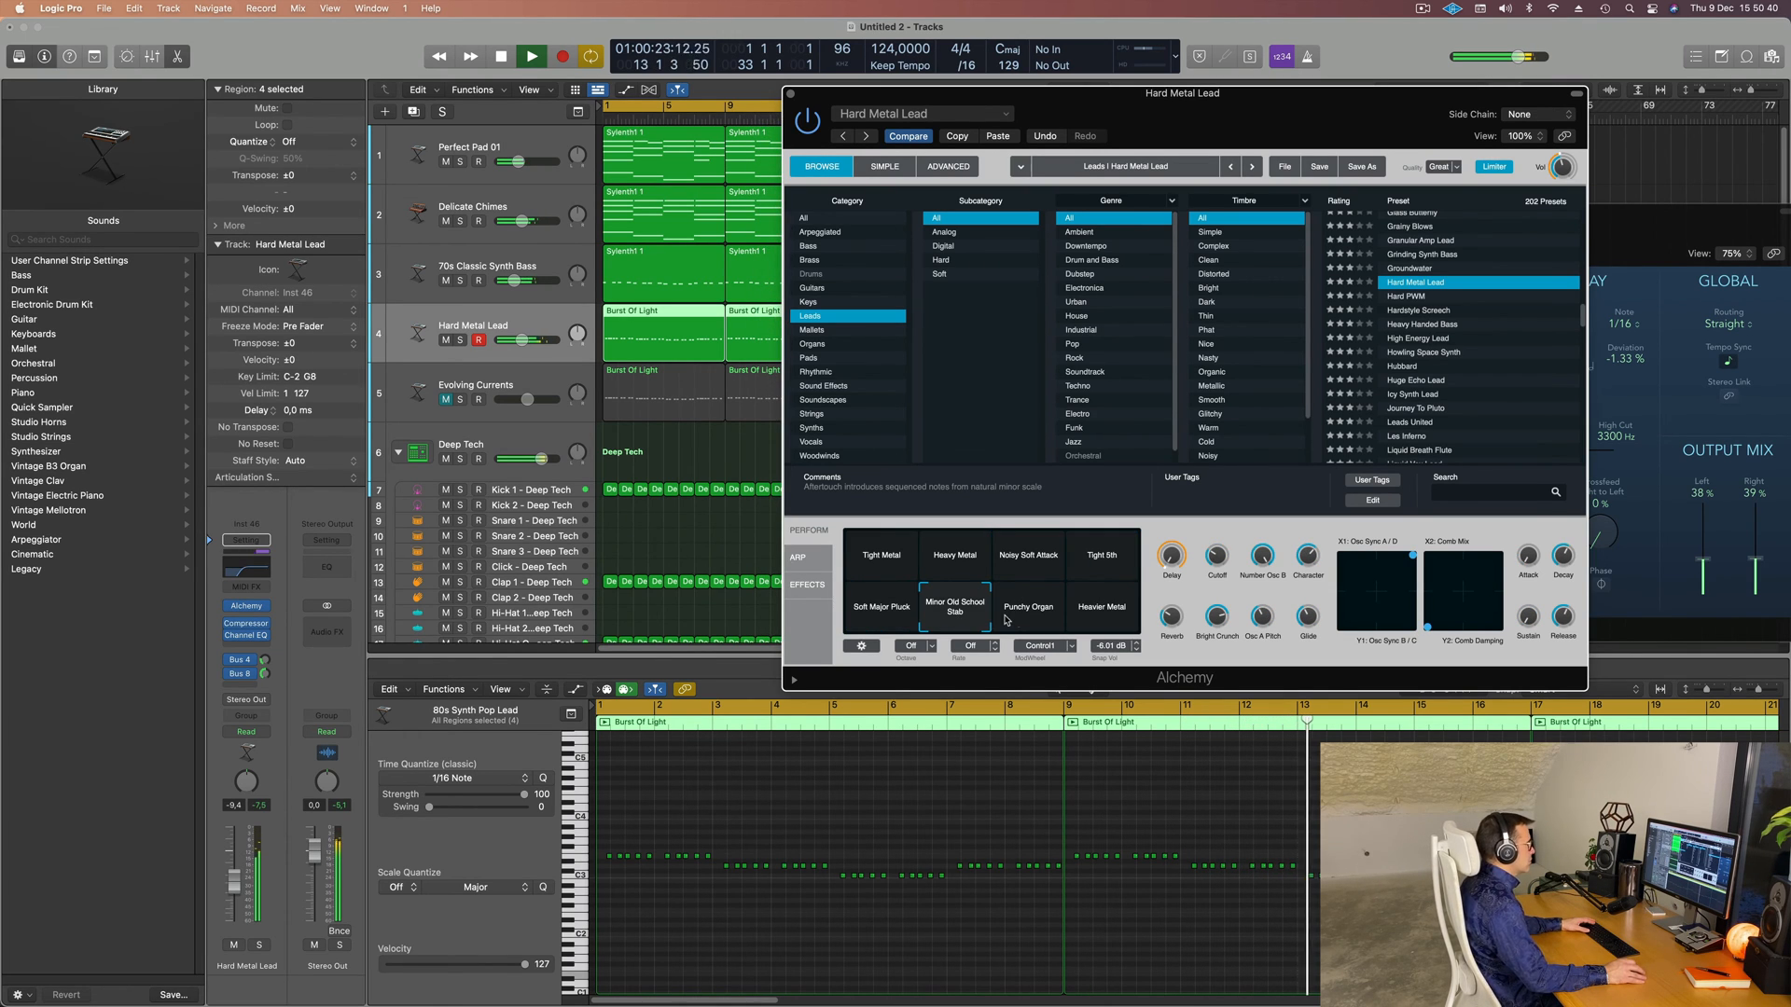
left_click(1032, 618)
left_click(1101, 609)
left_click(955, 561)
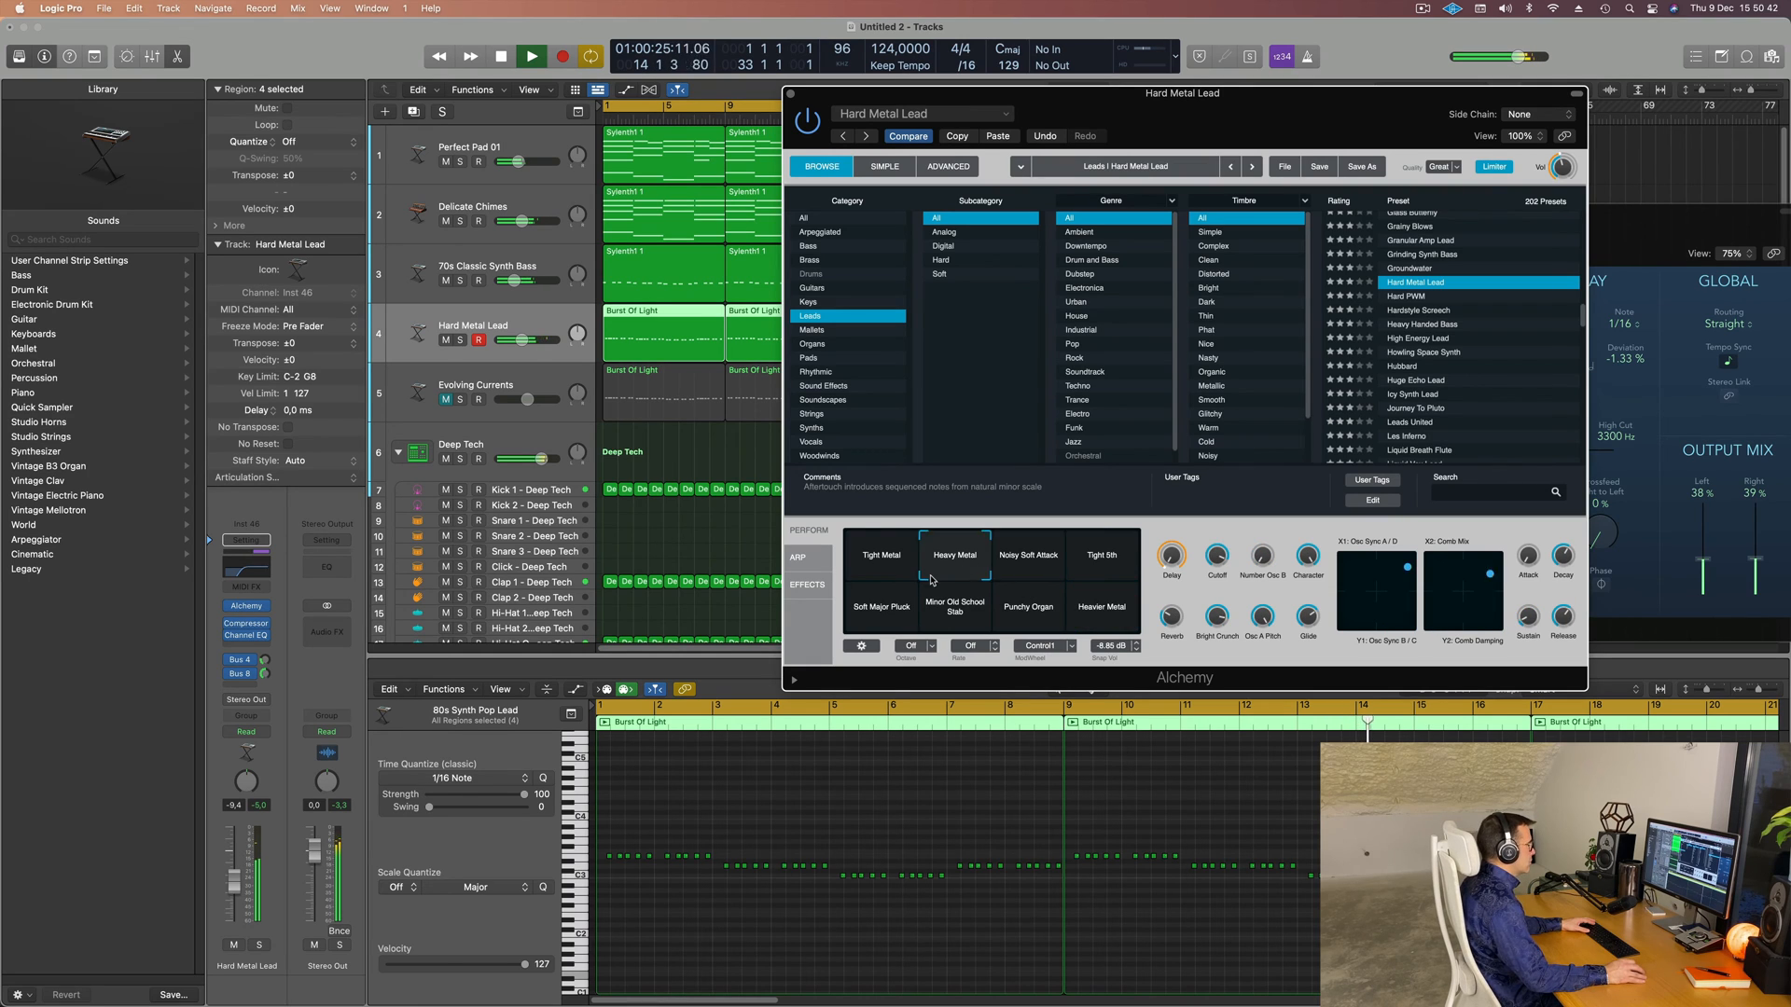
left_click(855, 566)
left_click(920, 548)
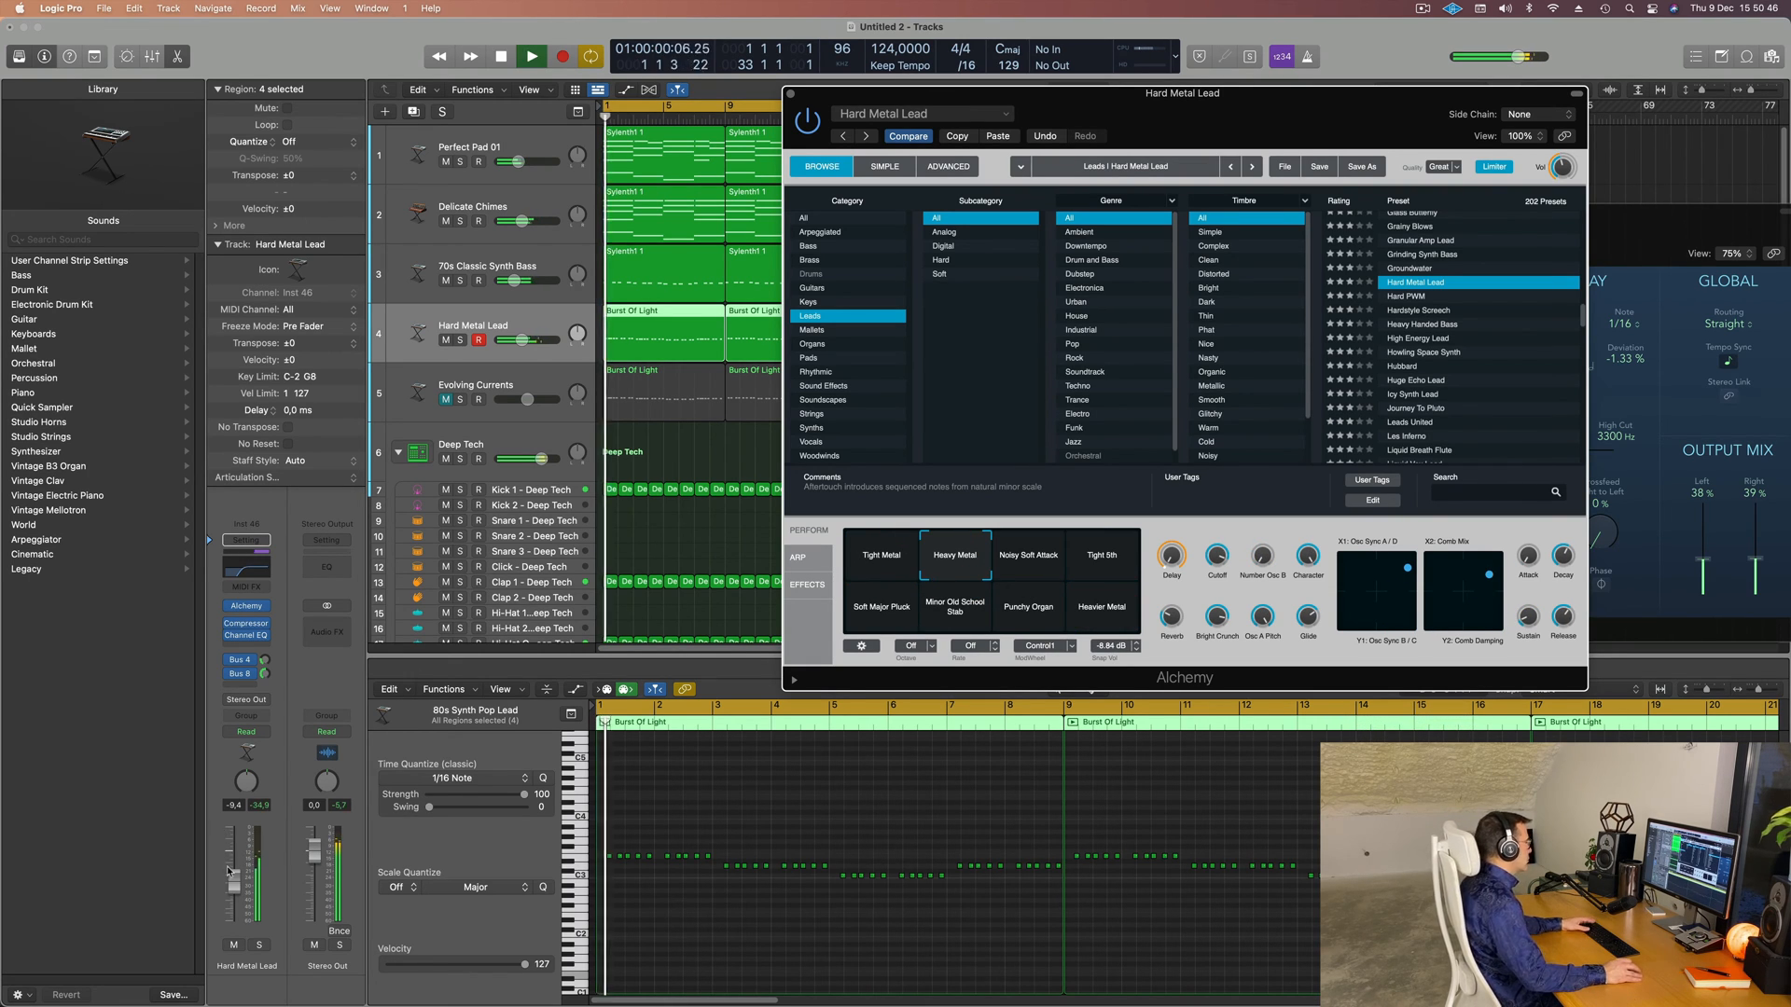
- Select the Tight Metal variation, set the lead track's volume to -11.2 dB and close the Alchemy window
left_click(889, 564)
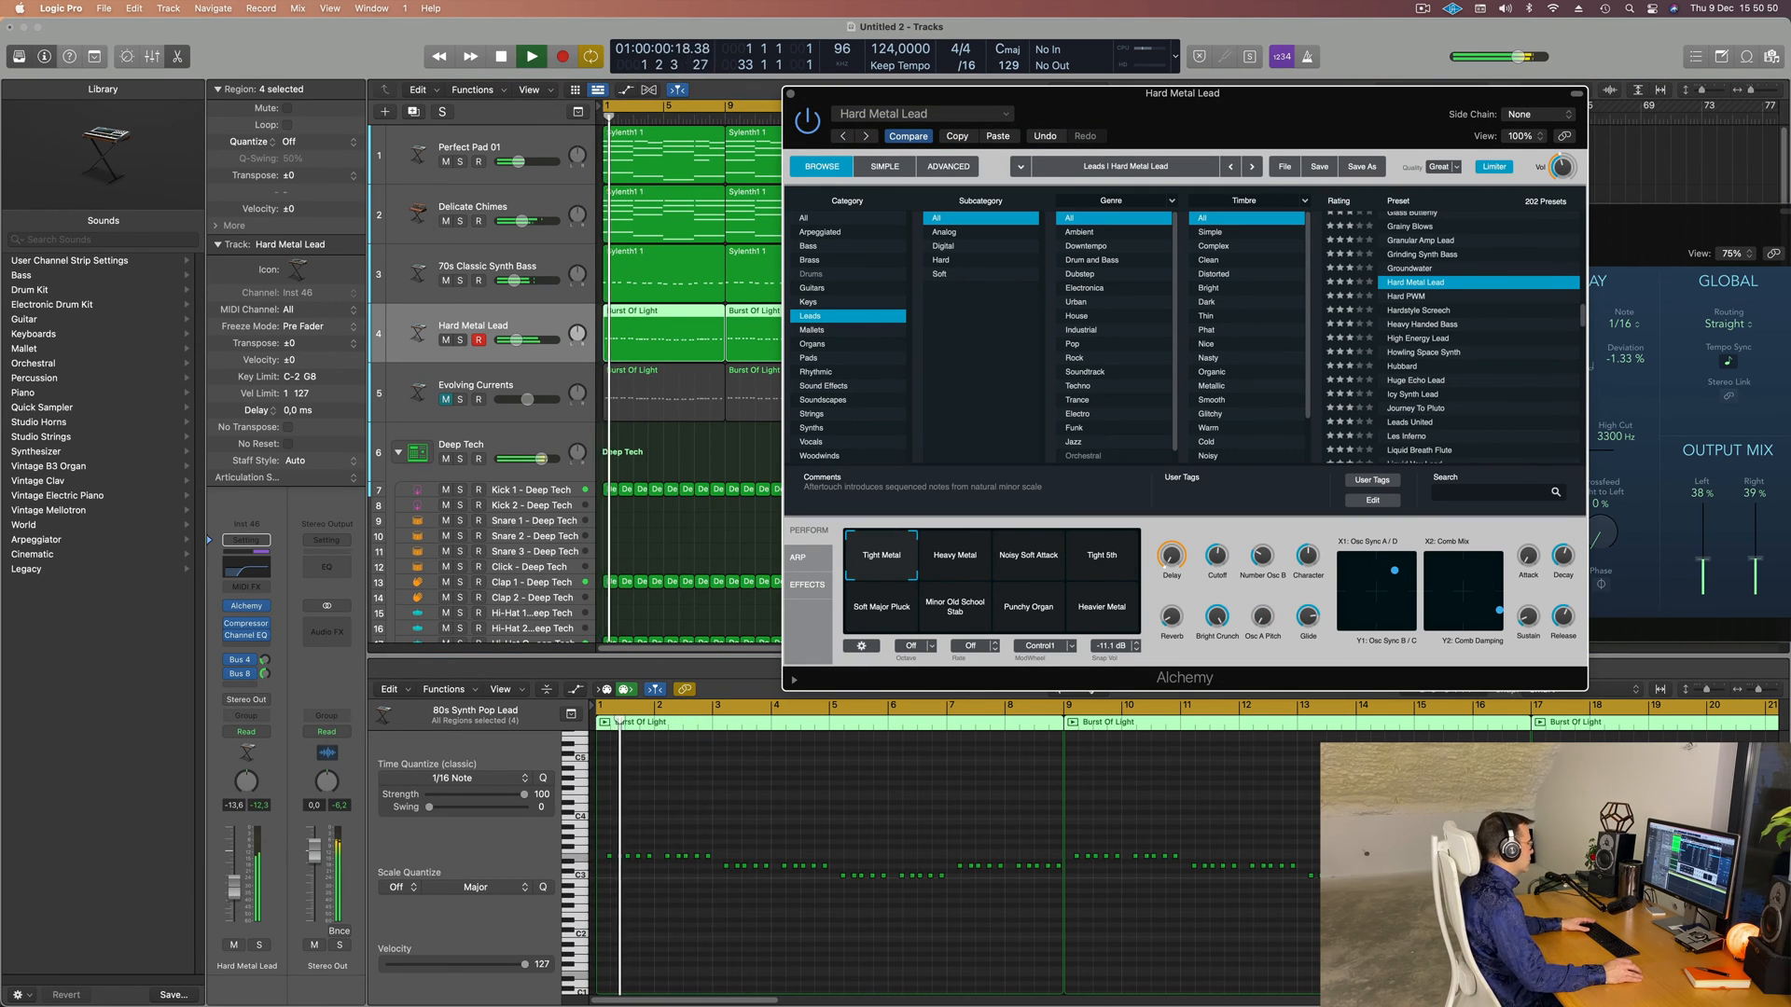
left_click_drag(237, 879, 237, 880)
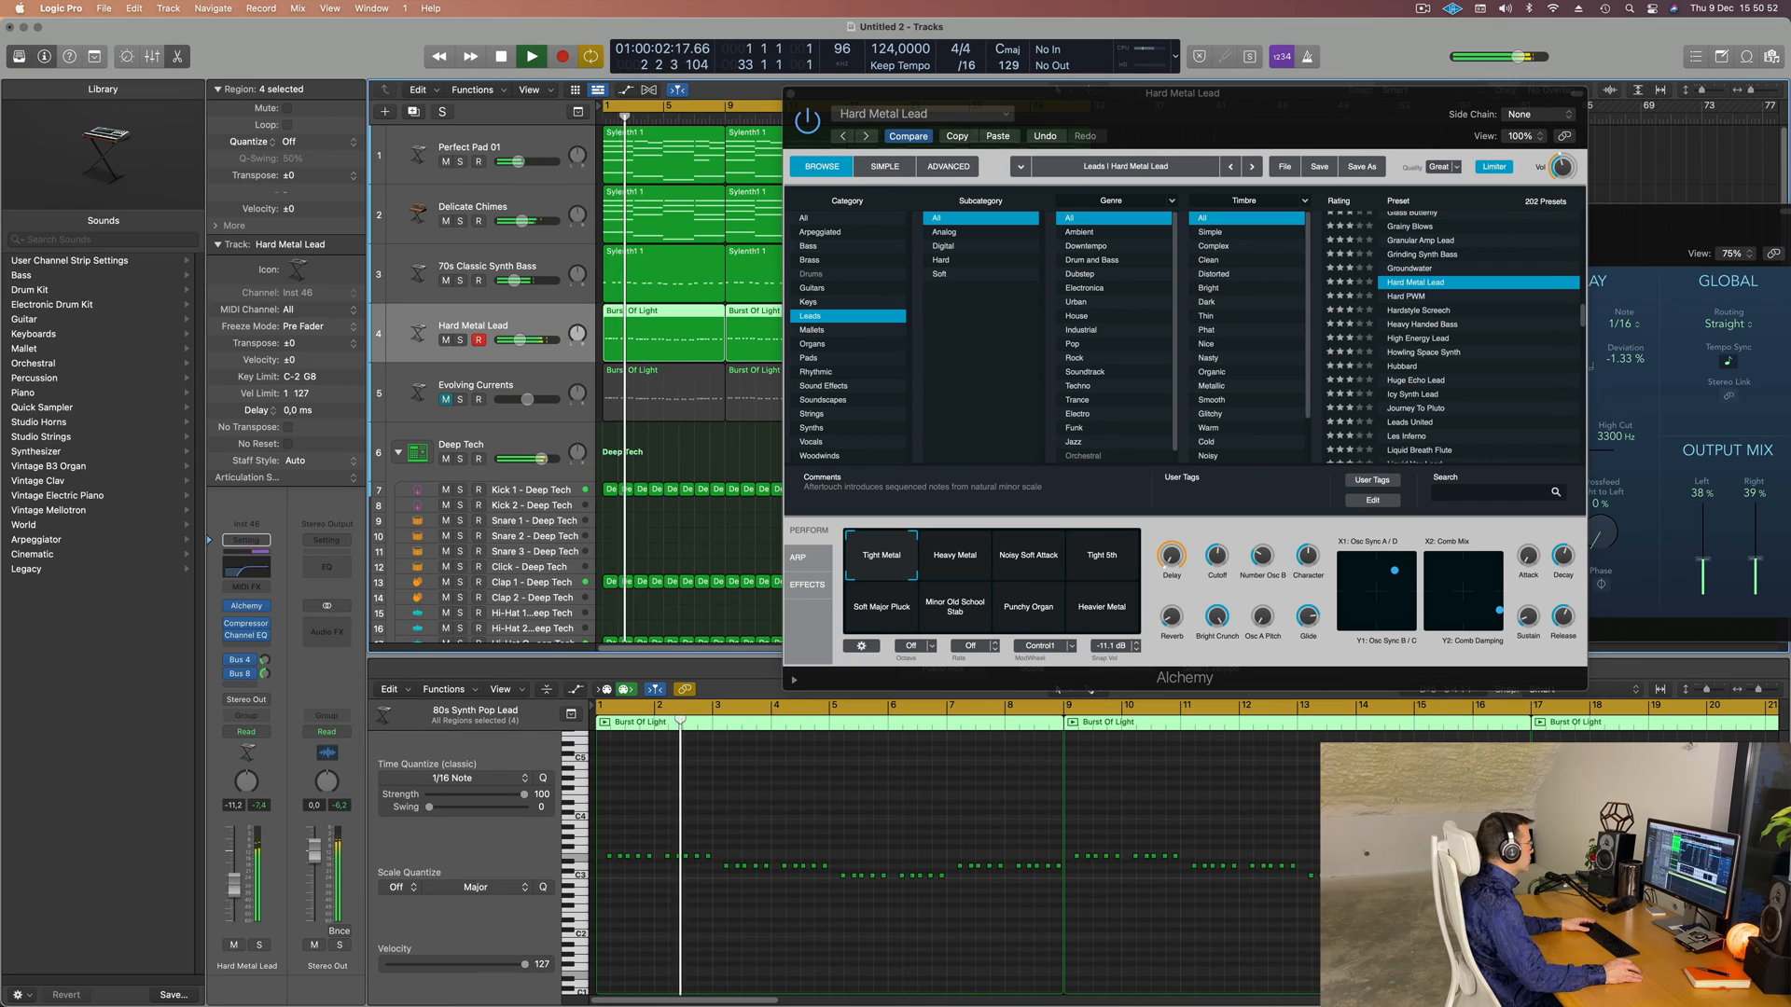
left_click(789, 95)
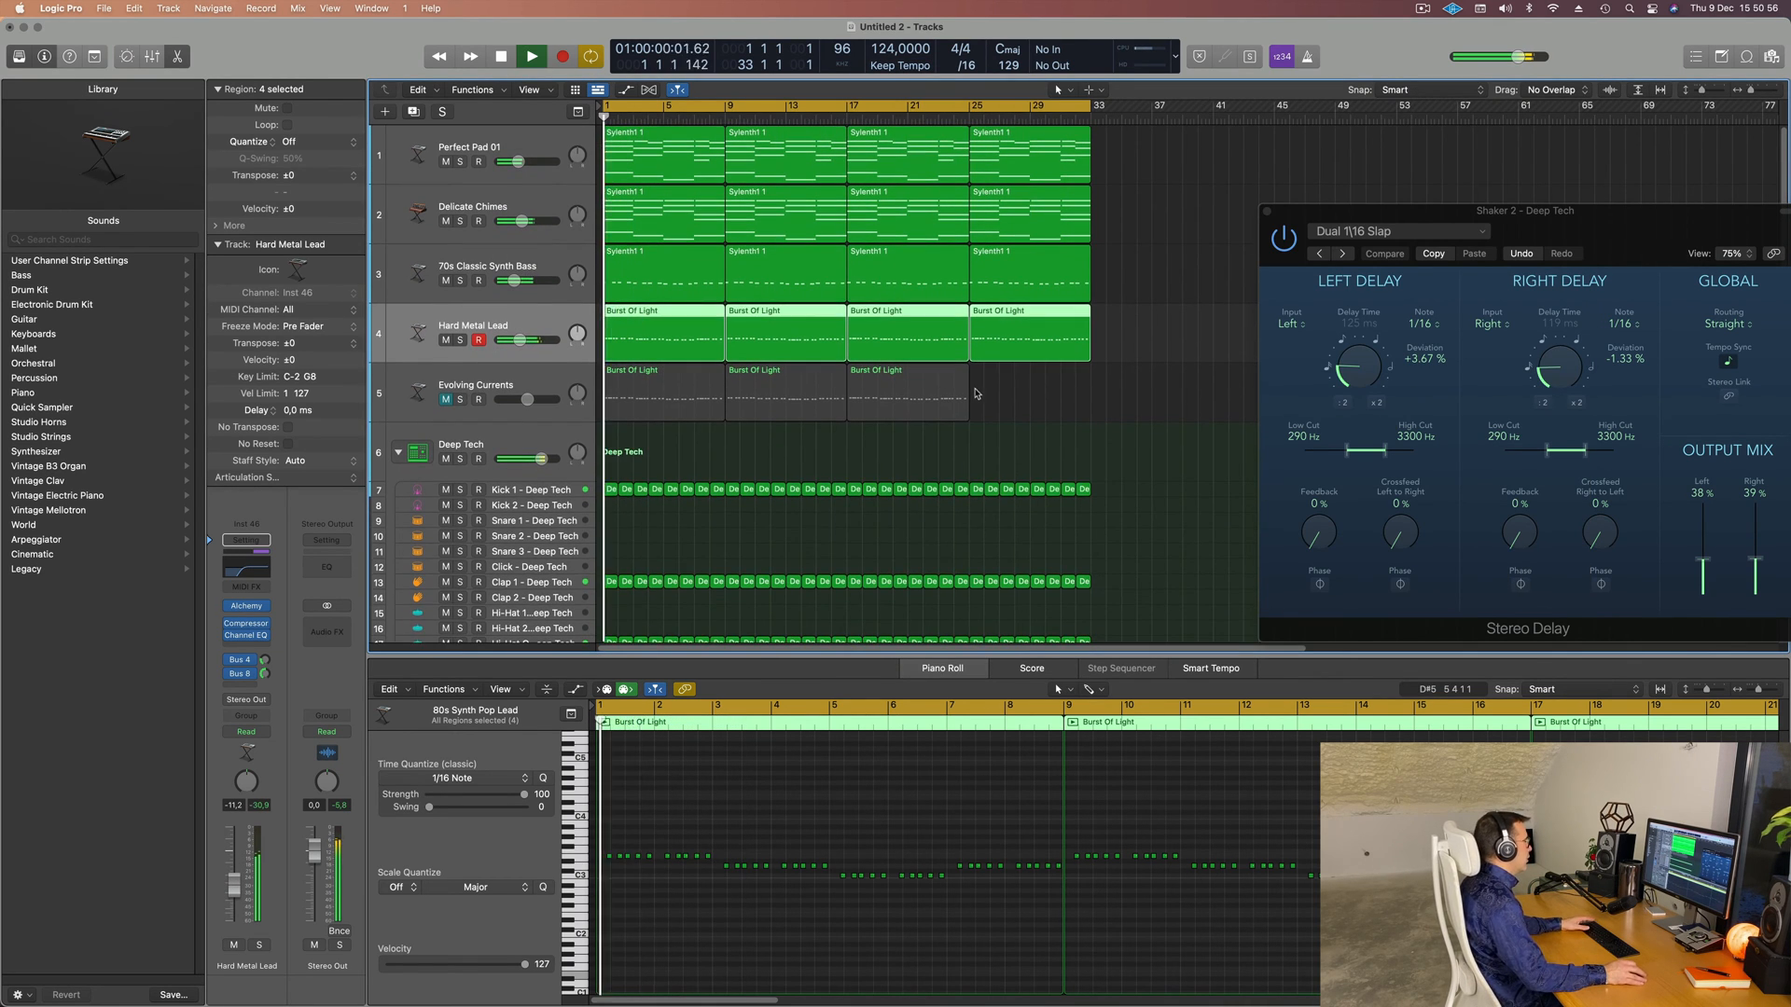
- Copy the last Burst Of Light region on the Evolving Currents track to bar 25 and unmute that track
left_click(905, 378)
left_click_drag(905, 379, 1028, 378)
left_click(448, 399)
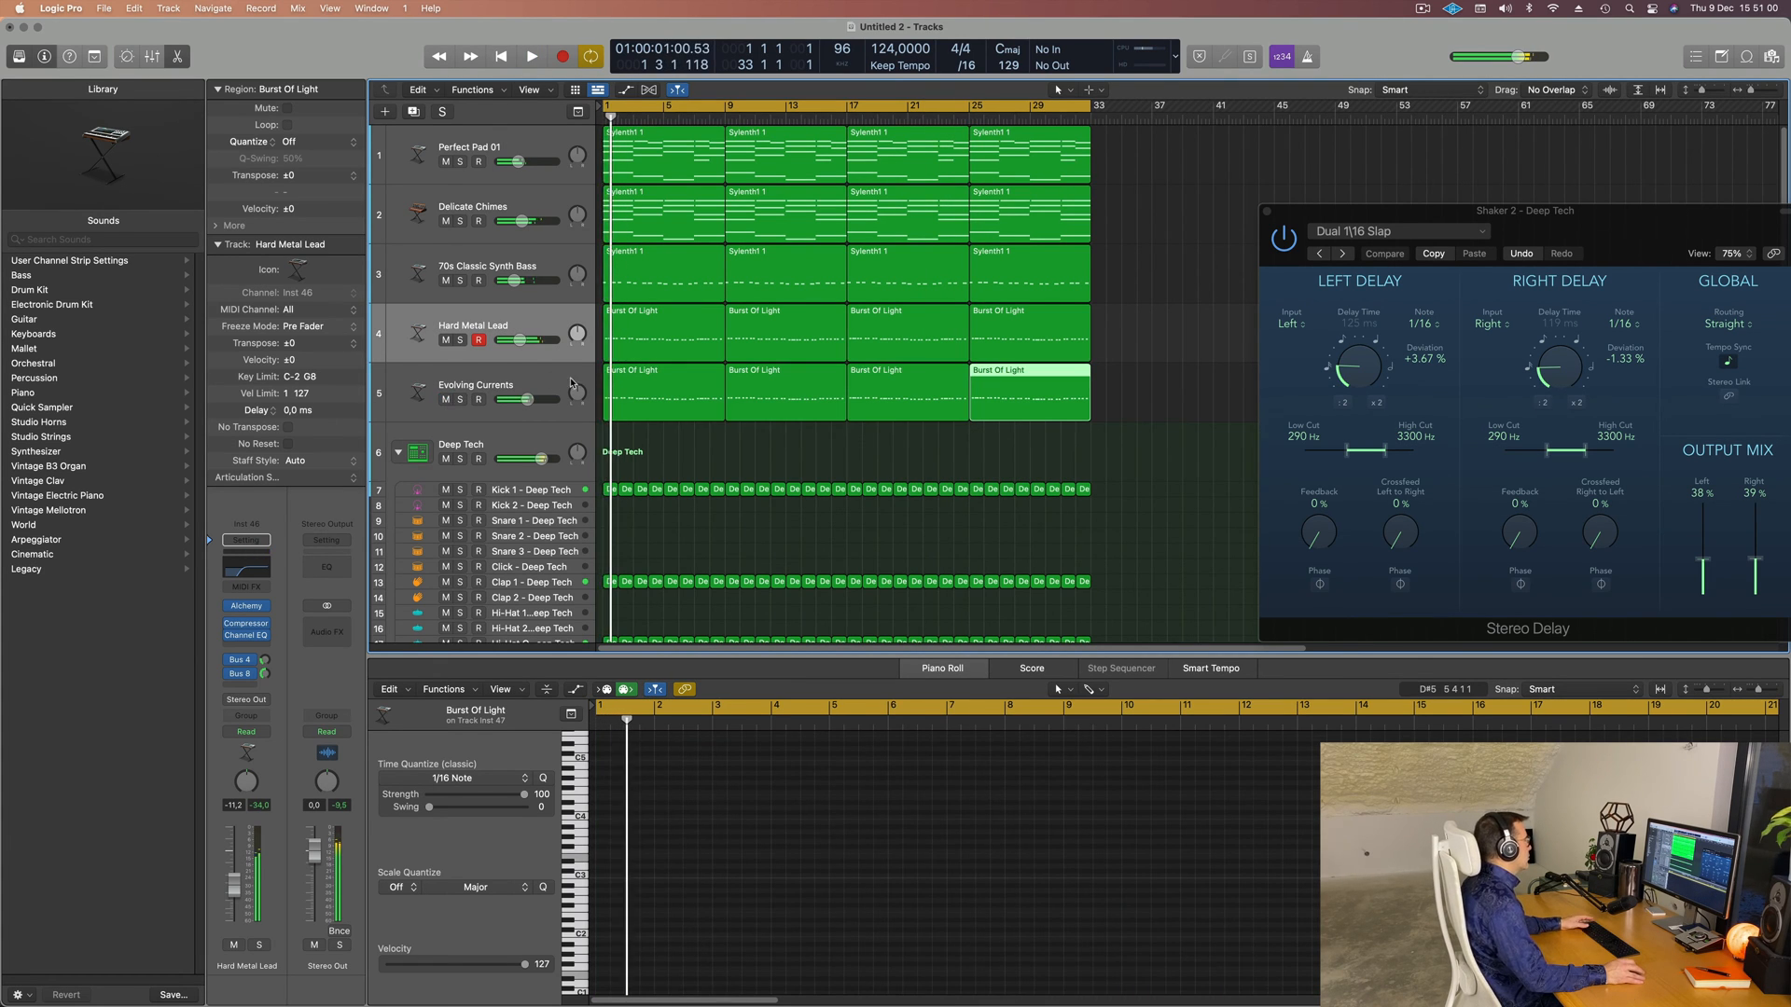
left_click(542, 380)
key("space")
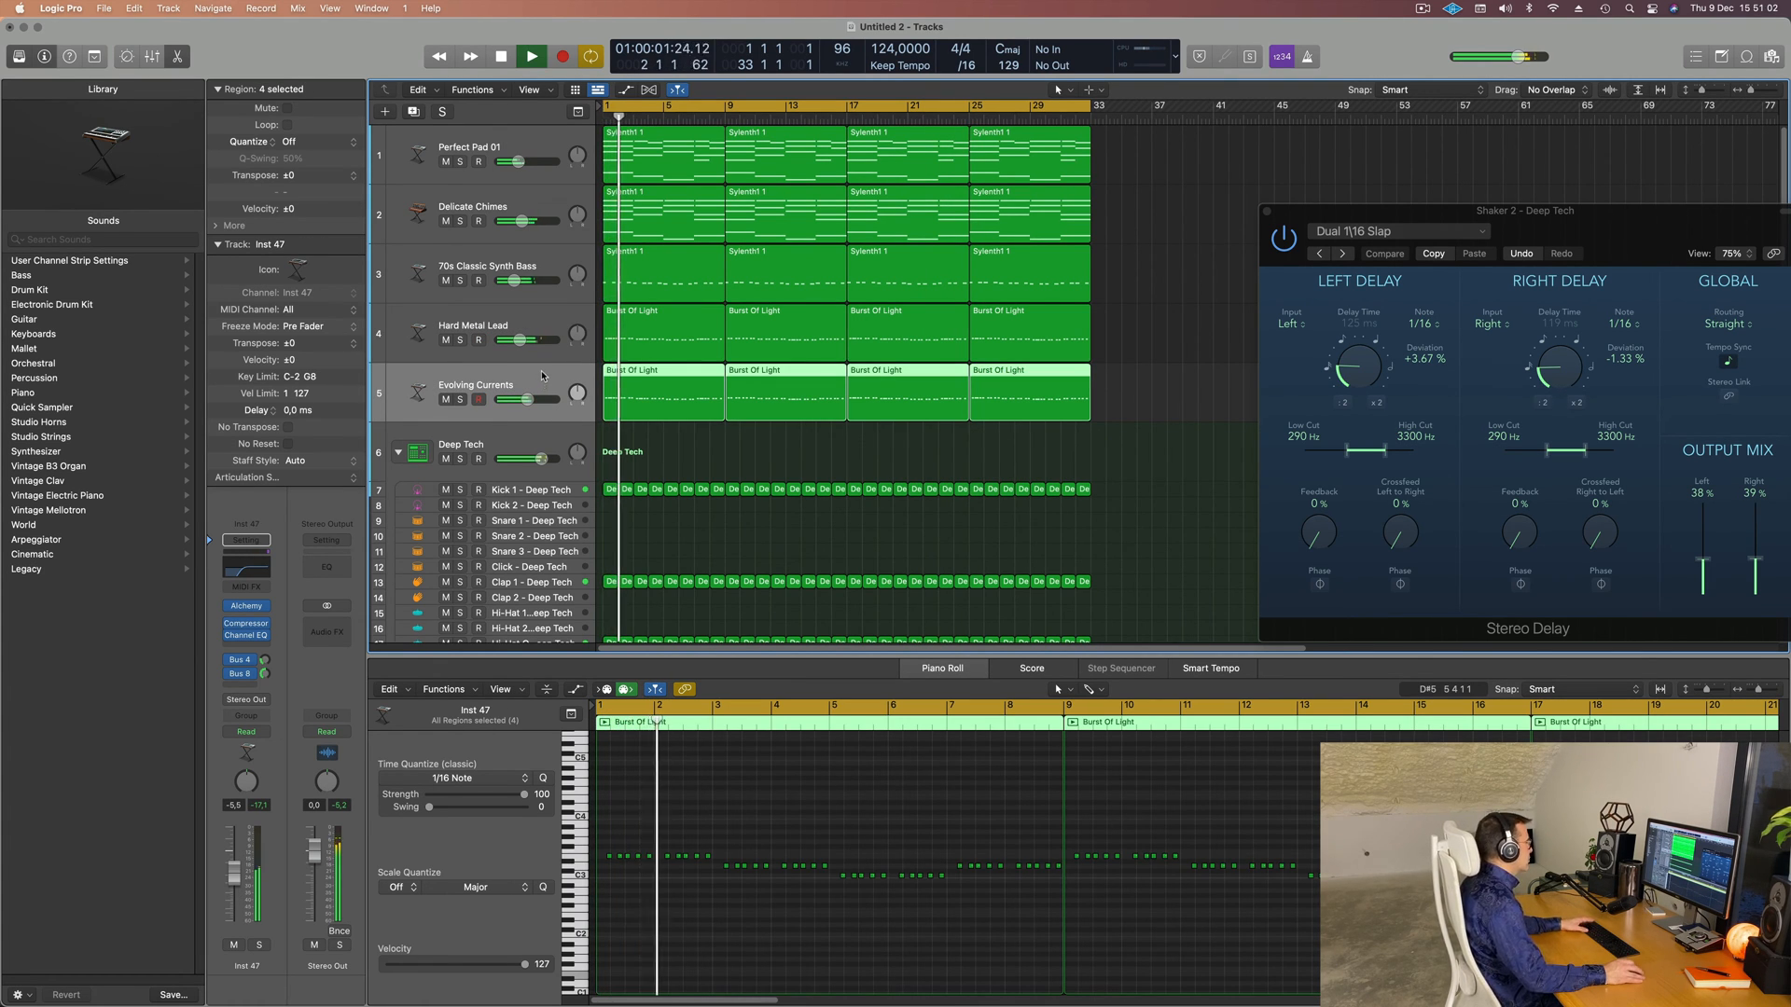
- Lower the Hard Metal Lead track's volume to -13.6 dB and compare the mix with the track muted and unmuted
left_click(546, 347)
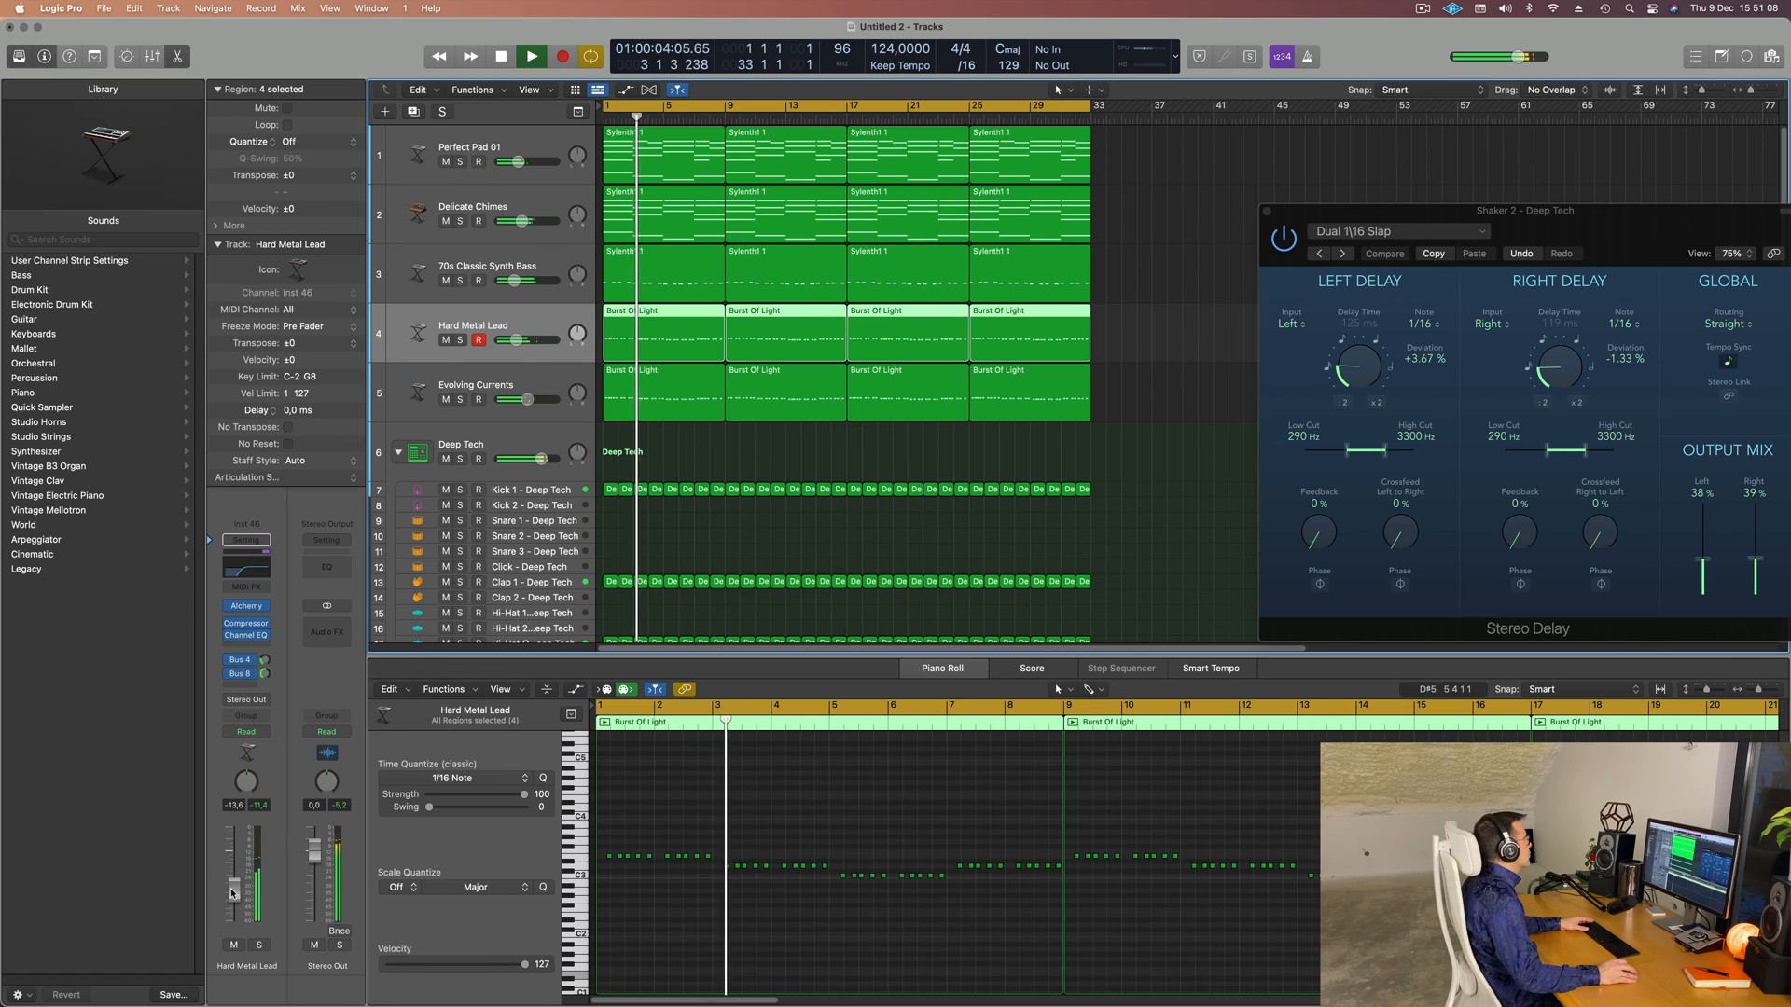
left_click(233, 944)
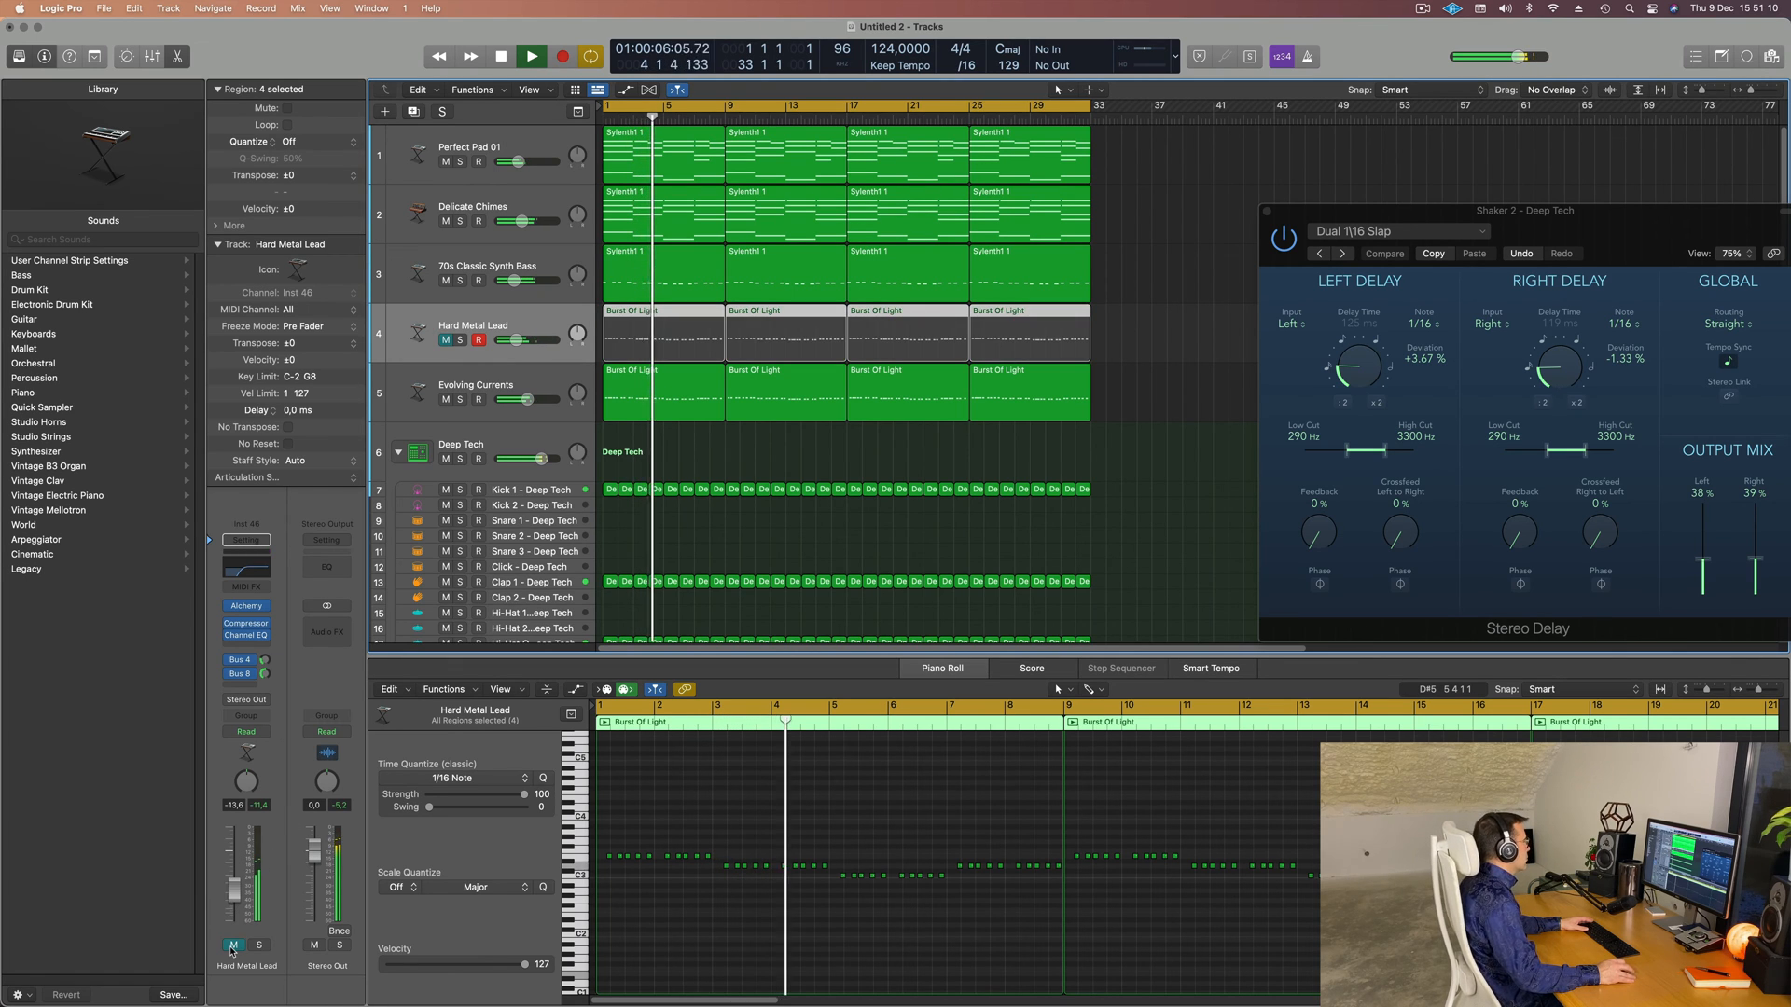
left_click(233, 945)
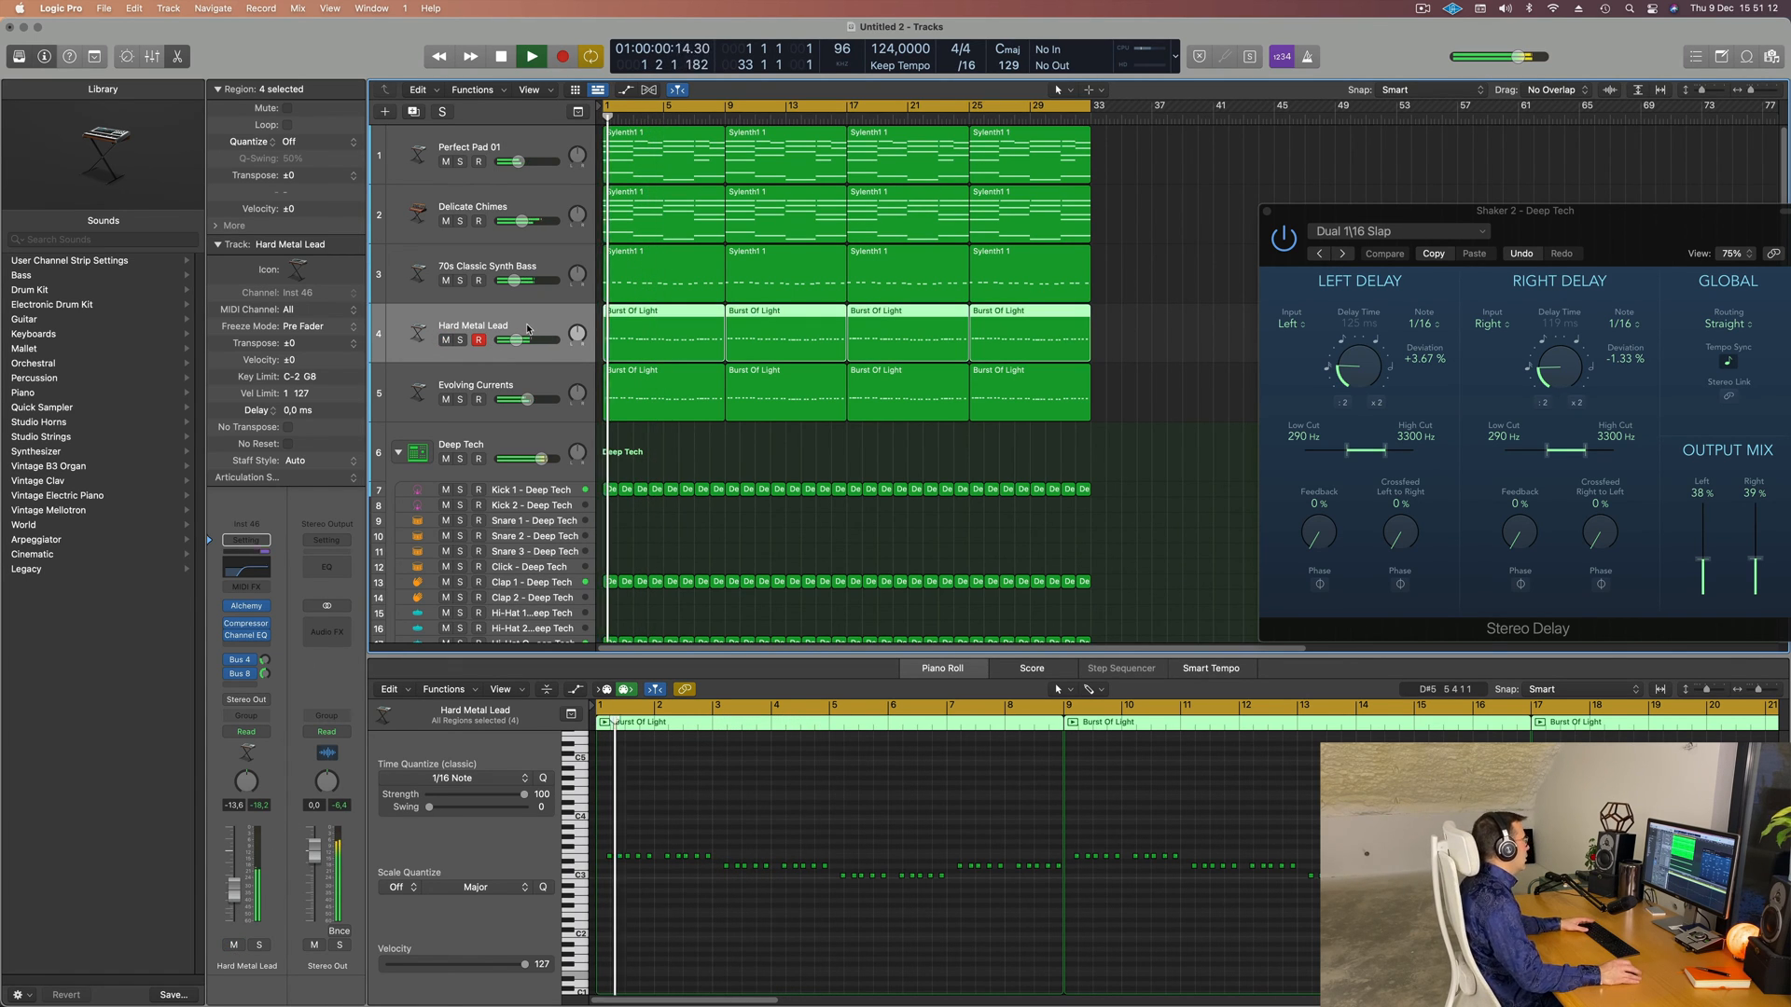
- Open the mixer and route the outputs of the Hard Metal Lead and Evolving Currents channels to Bus 9
key("x")
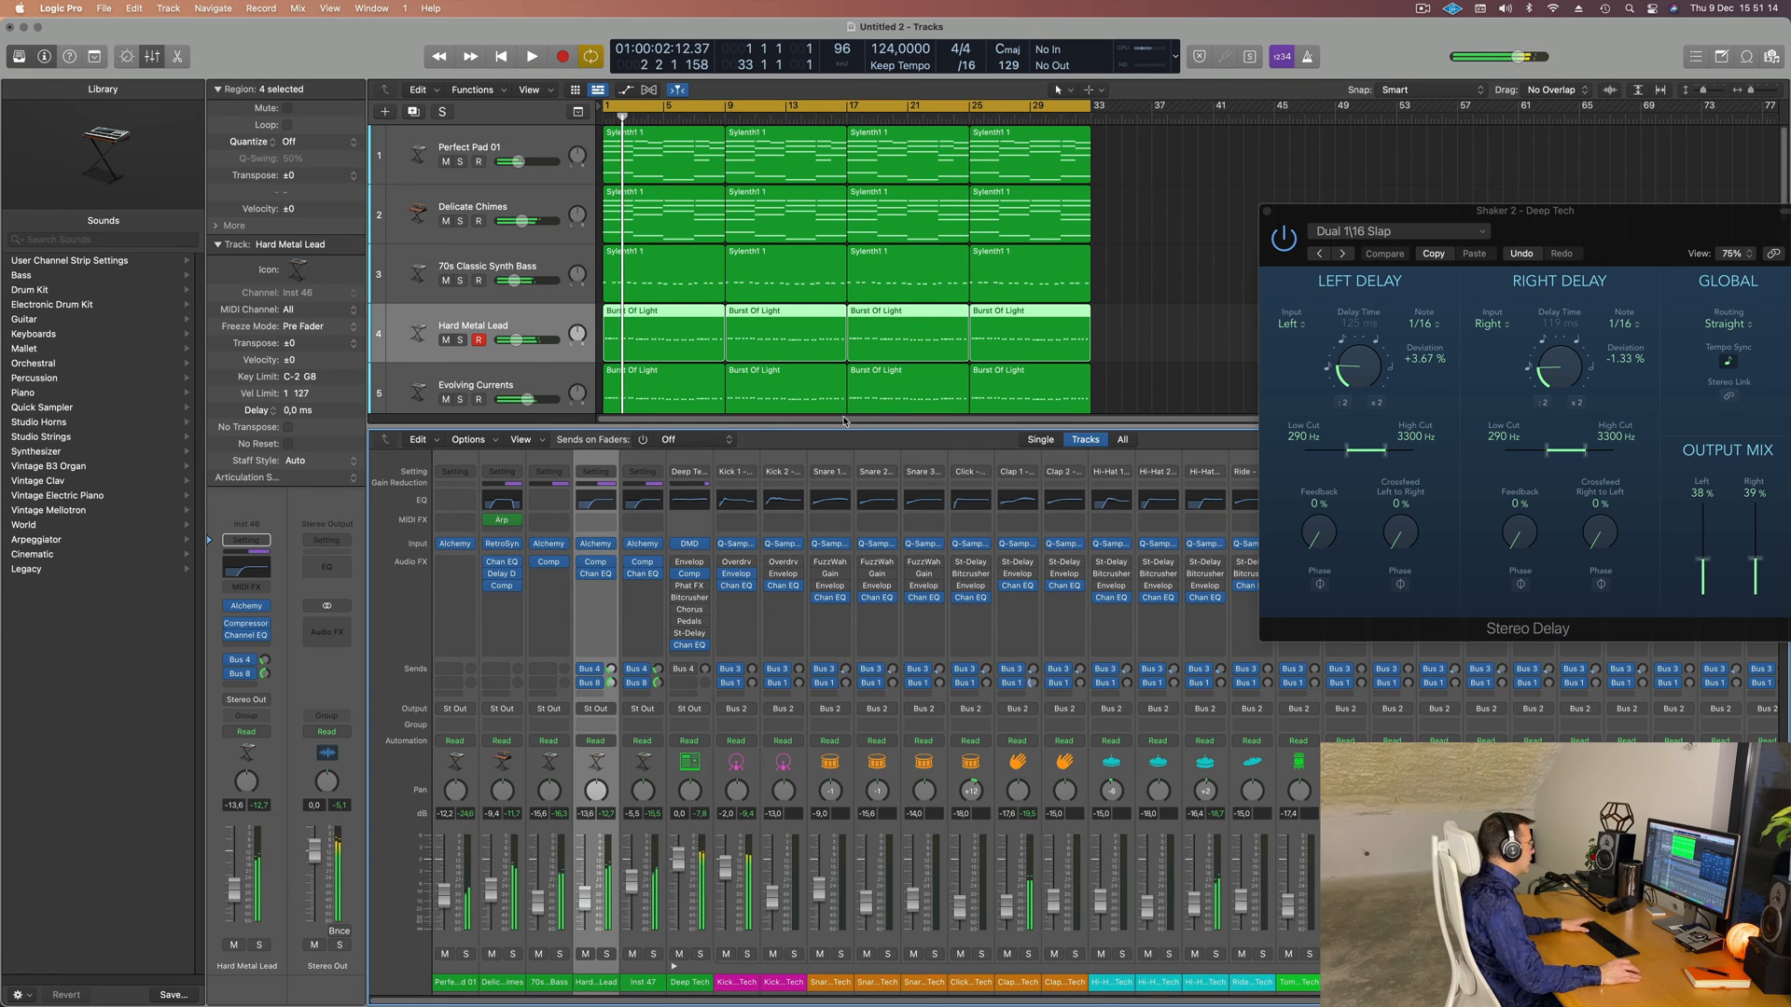
left_click(643, 982, "shift")
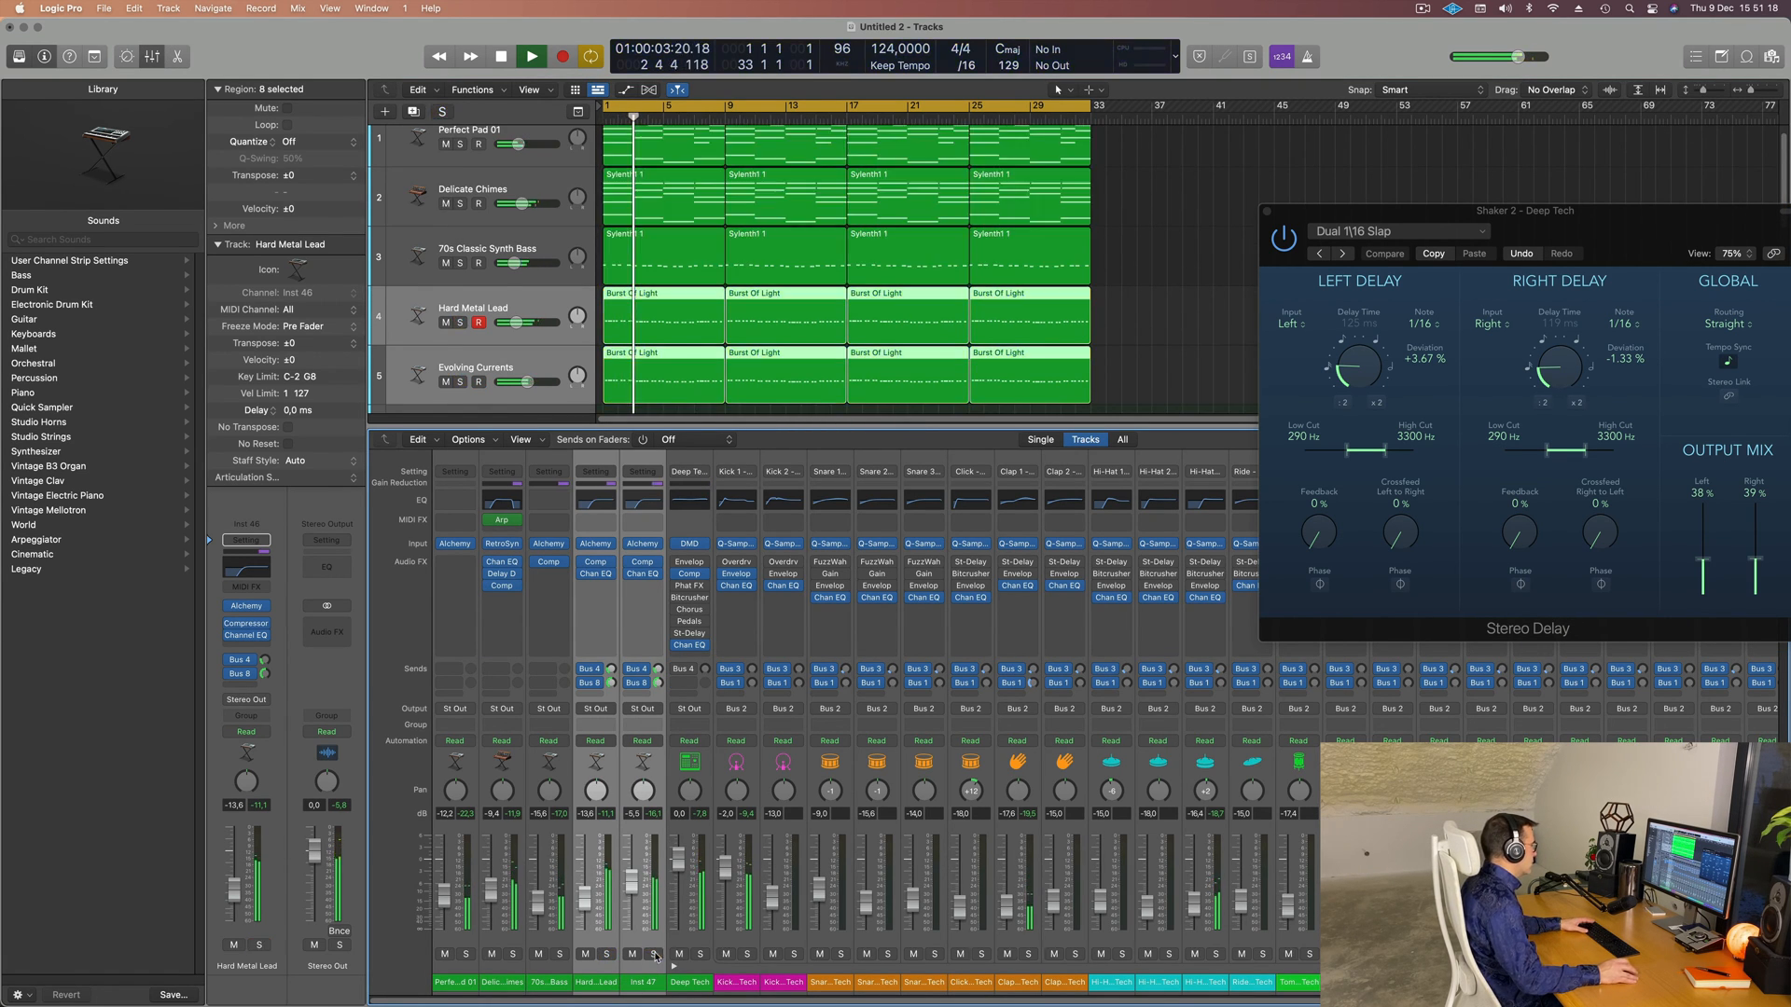
left_click(643, 709)
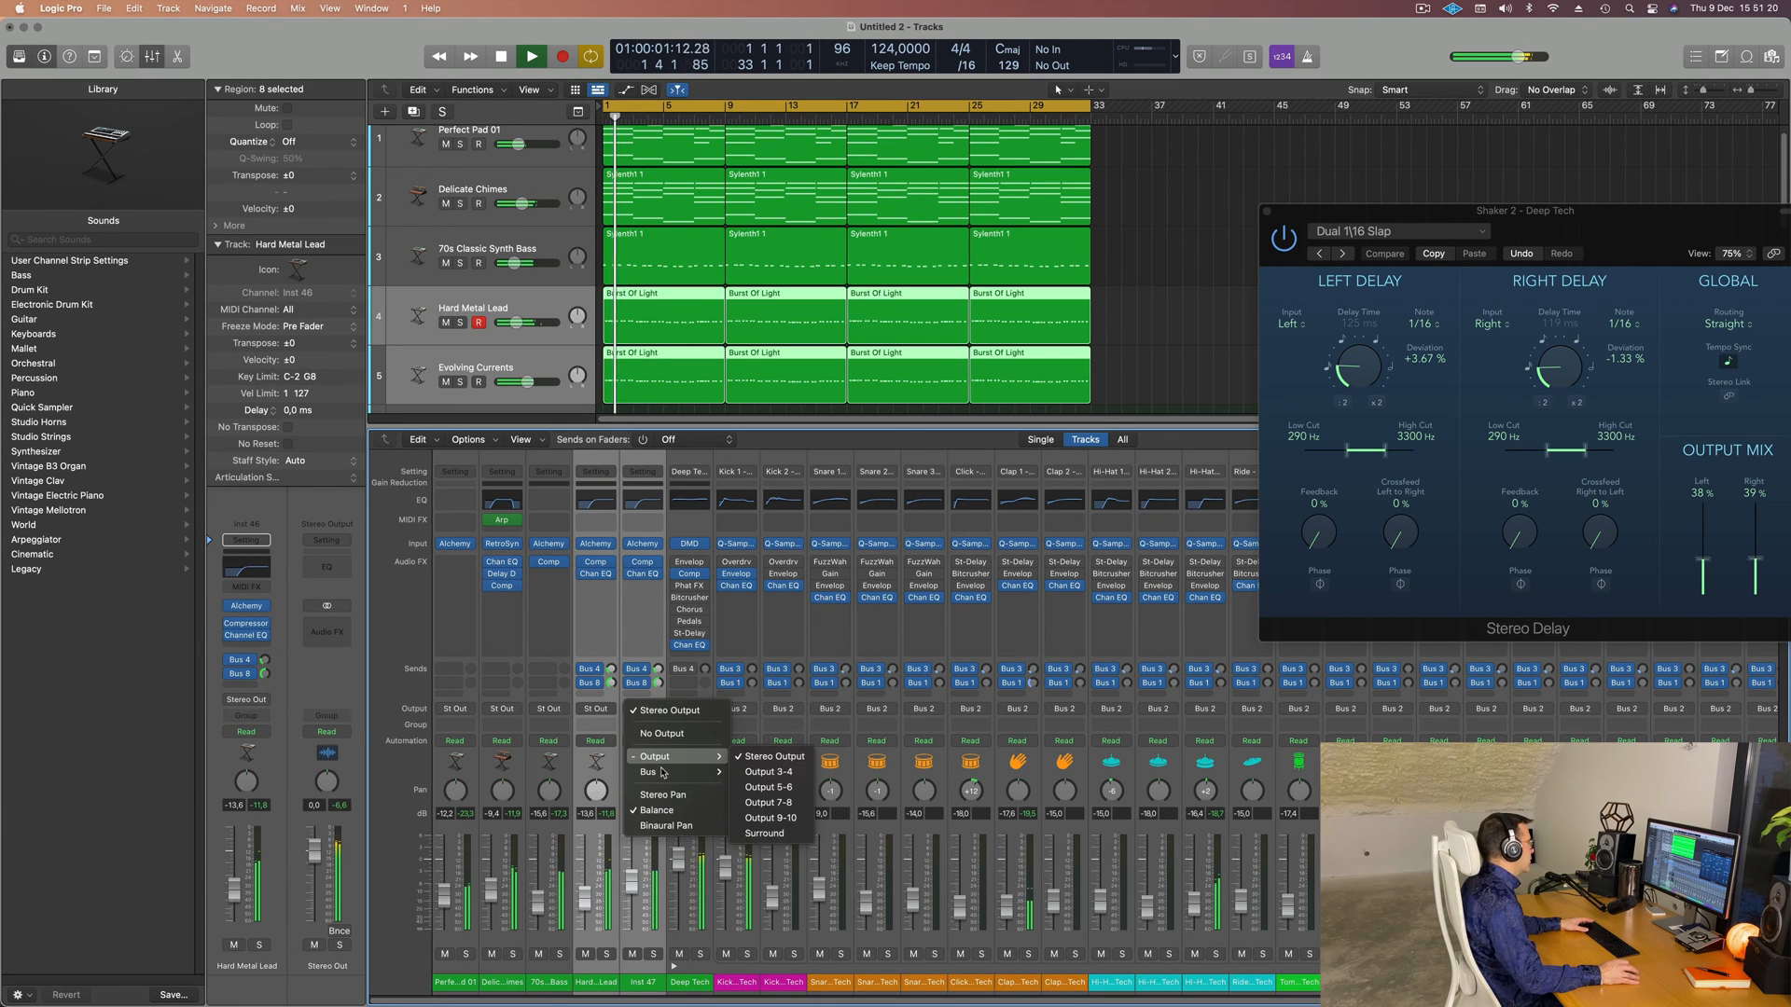
mouse_move(662, 772)
left_click(810, 527)
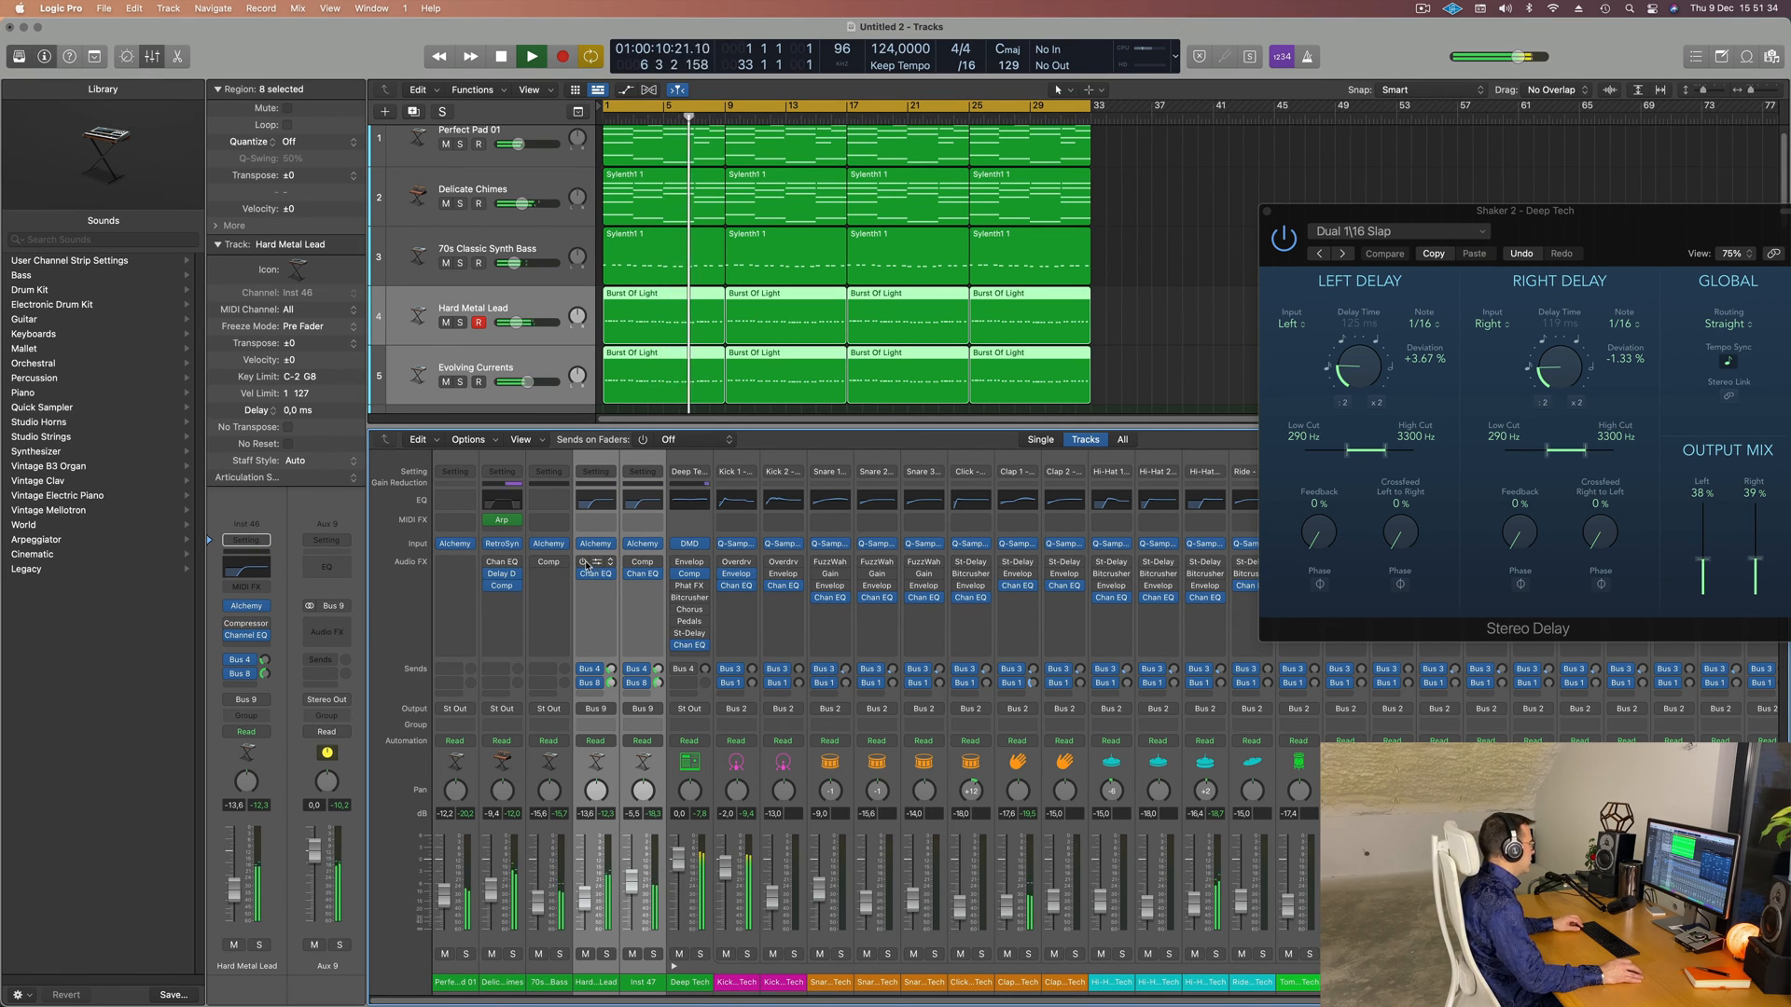
- Switch the compressors on the two lead channels back on
left_click(631, 605)
left_click(596, 563)
left_click(591, 632)
left_click(538, 801)
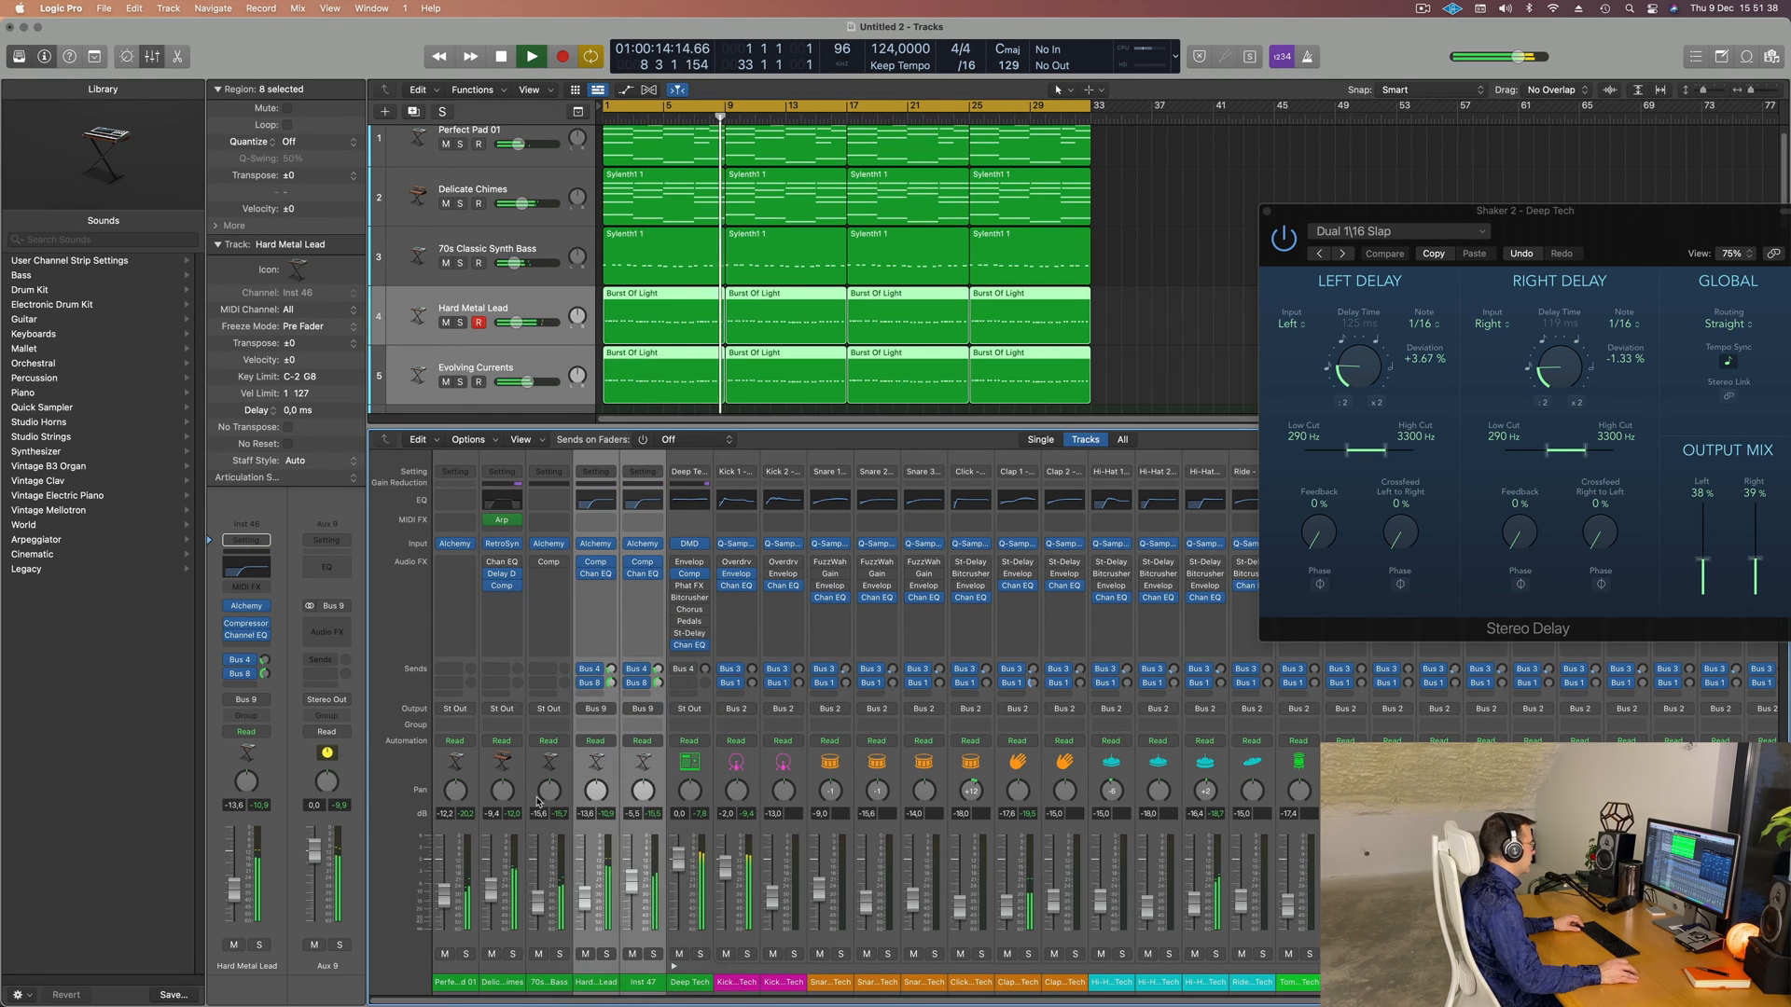
- Move the compressor from the Delicate Chimes channel onto Aux 9 and open its settings
left_click(607, 985)
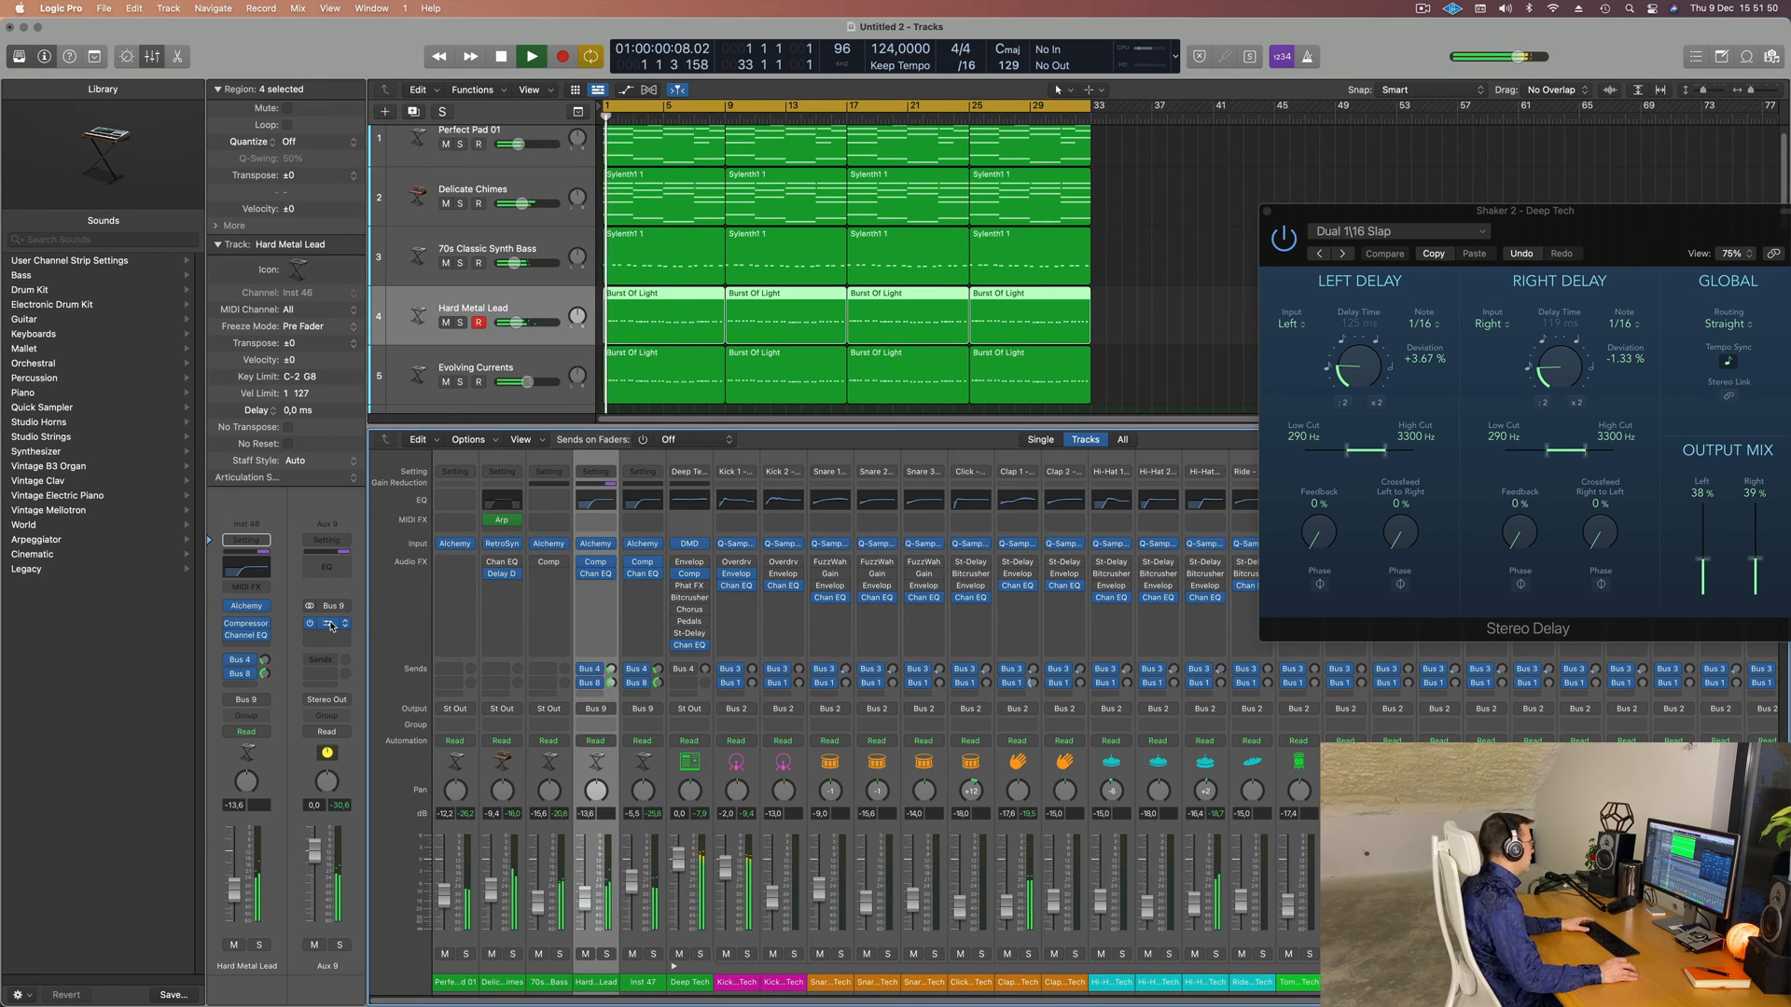
left_click(330, 624)
left_click_drag(1082, 224, 916, 238)
key("space")
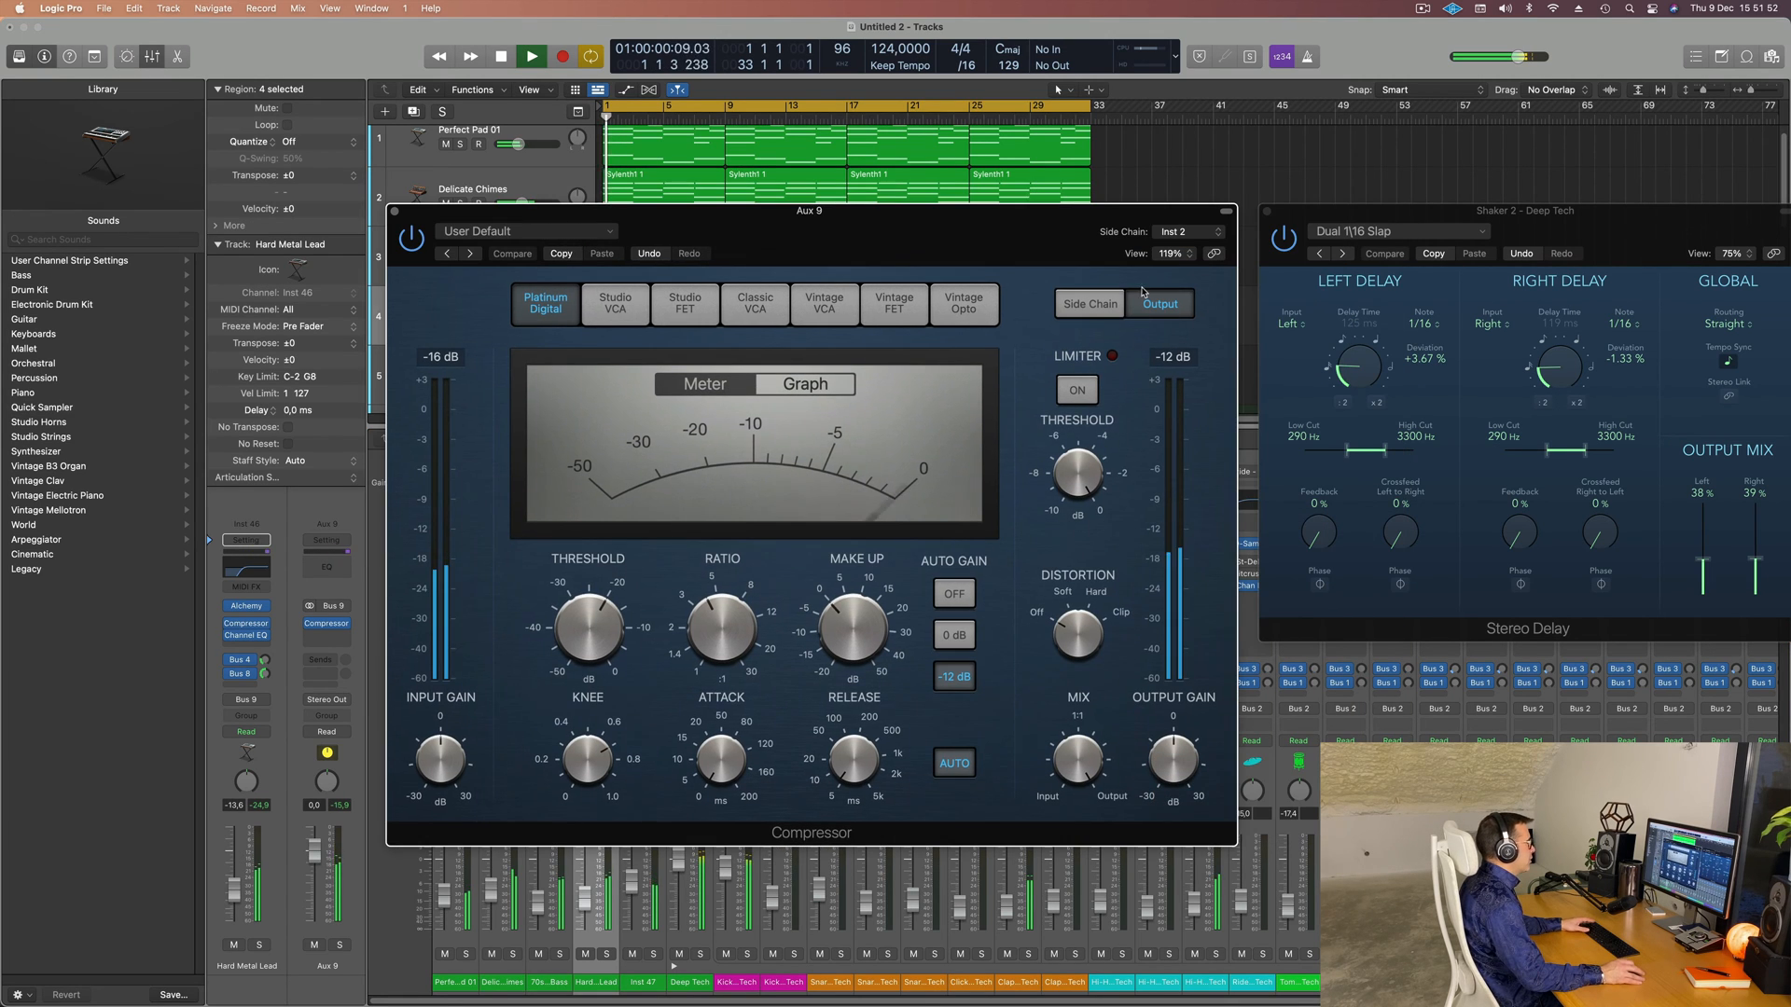
- Set the Aux 9 compressor's side chain to Internal
left_click(1183, 232)
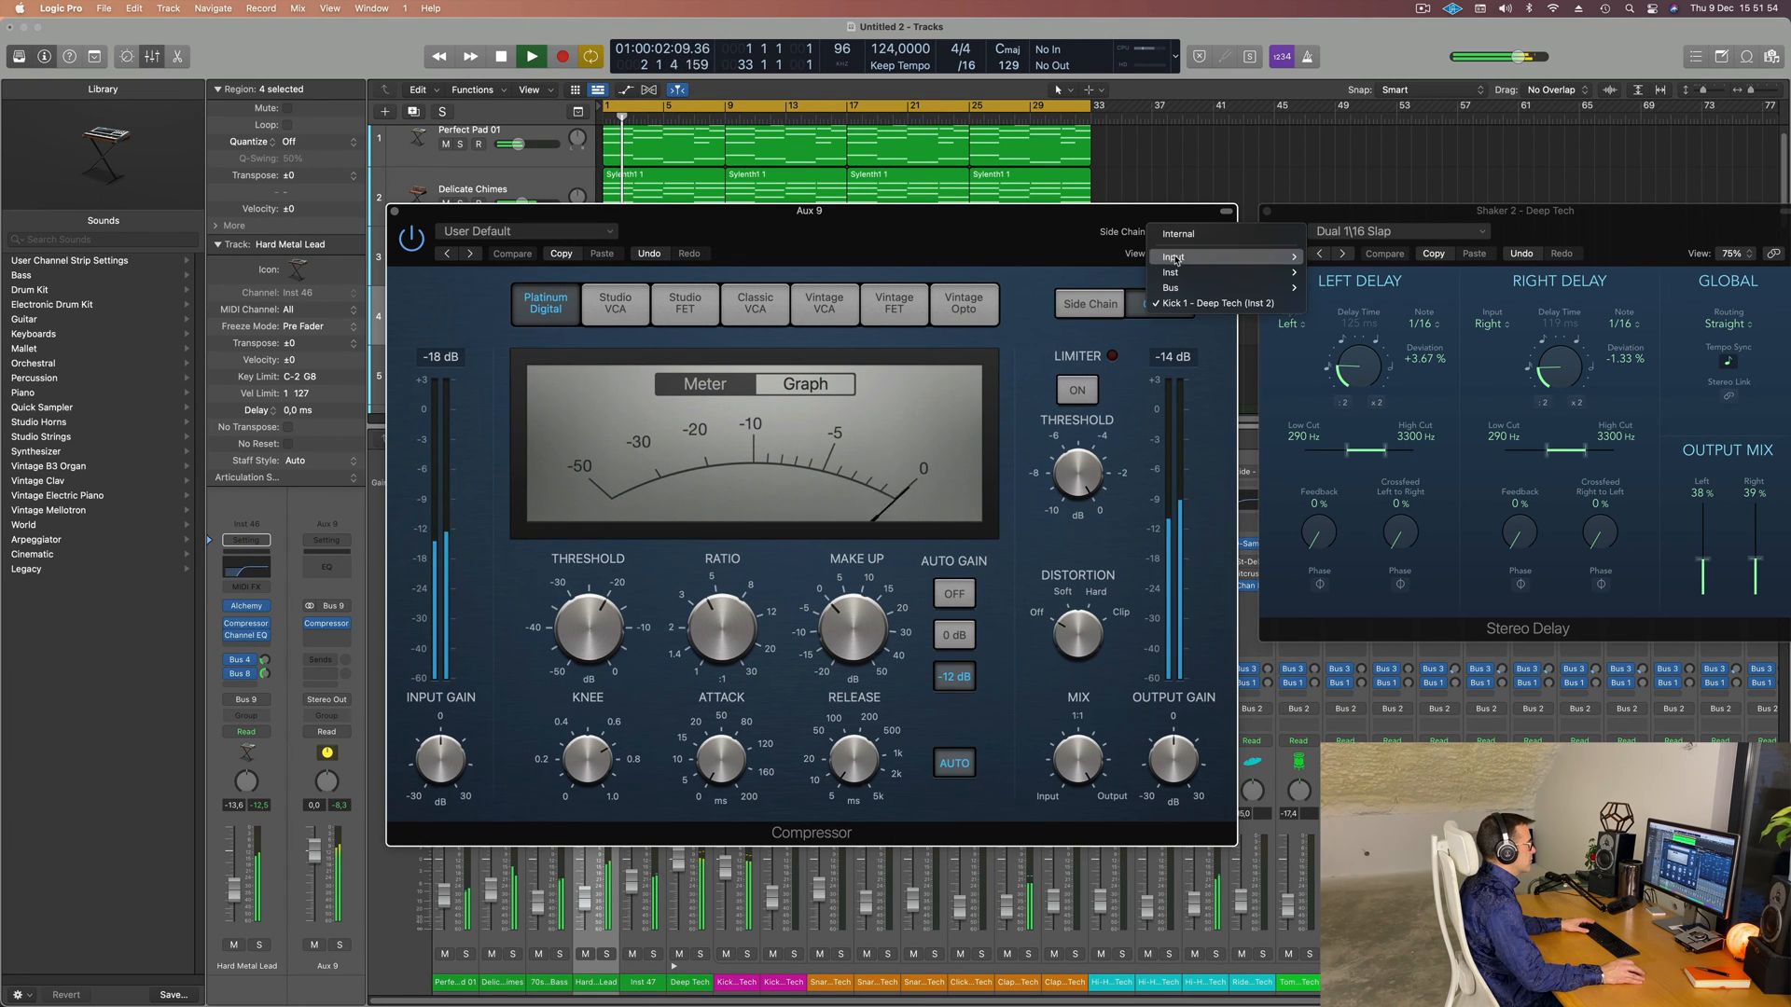
left_click(1054, 231)
left_click_drag(1054, 232, 1071, 229)
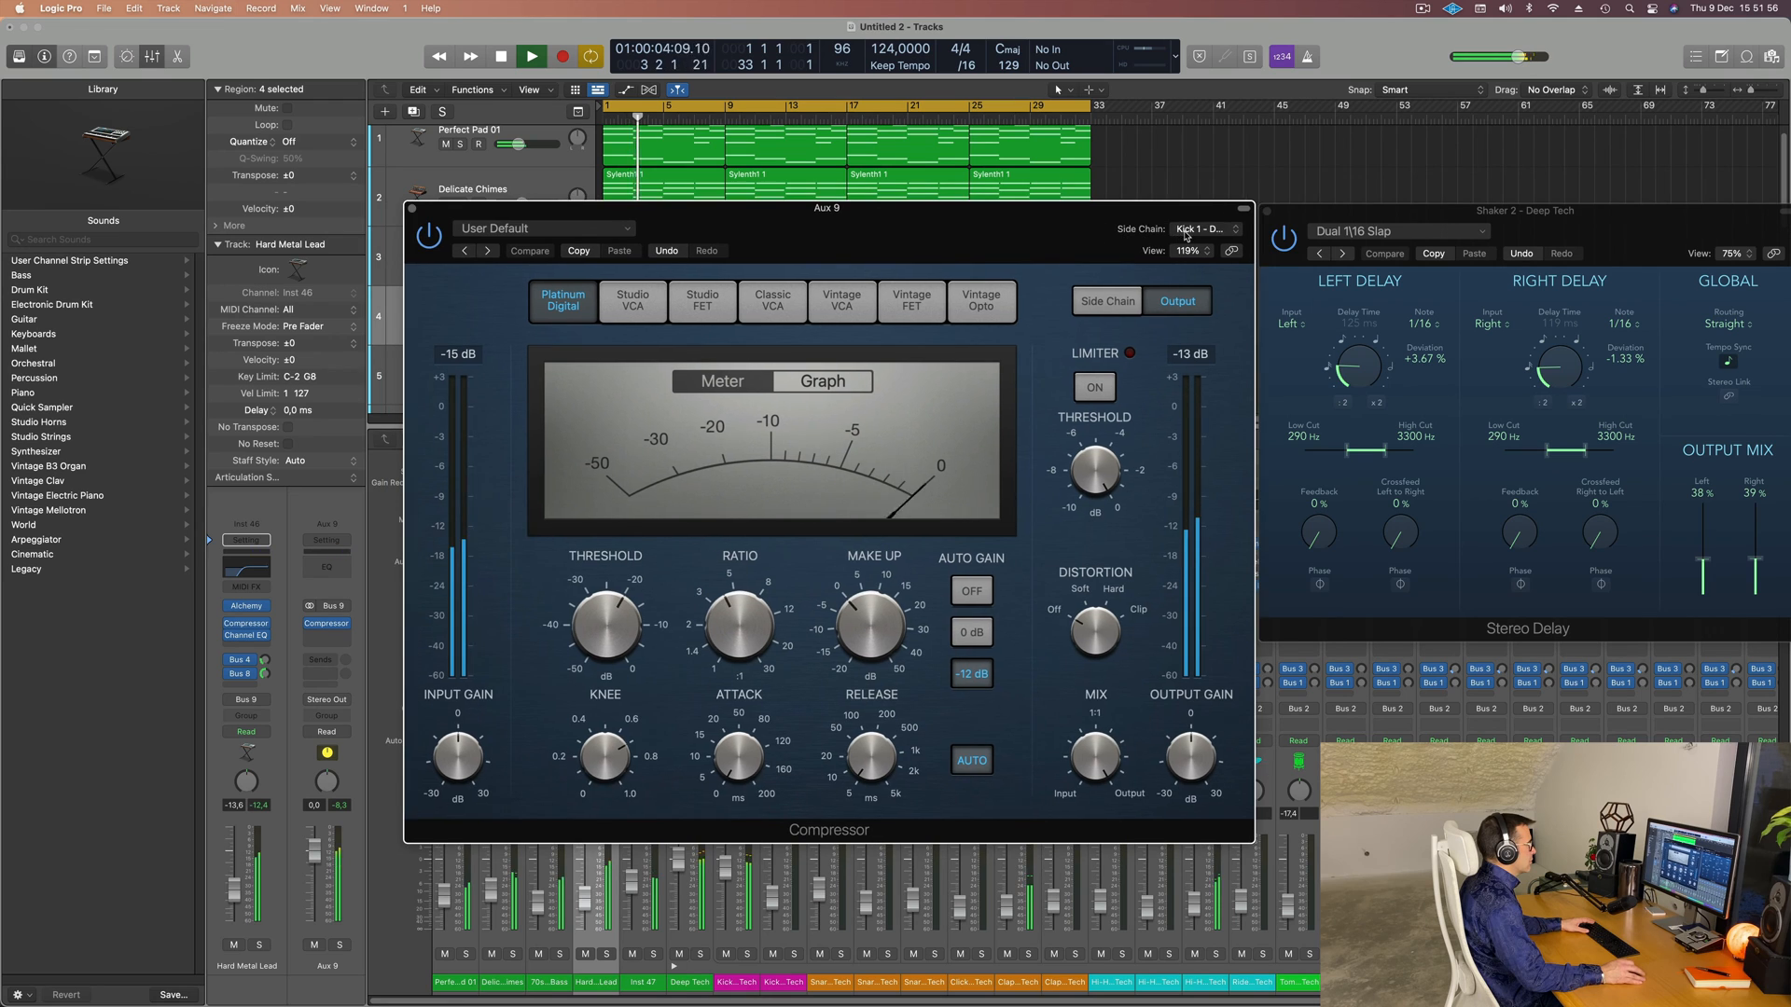
left_click(1202, 230)
left_click(1215, 164)
- Set the Aux 9 compressor's threshold to -29 dB and attack to 0 ms, and adjust its release
left_click_drag(947, 236, 1064, 220)
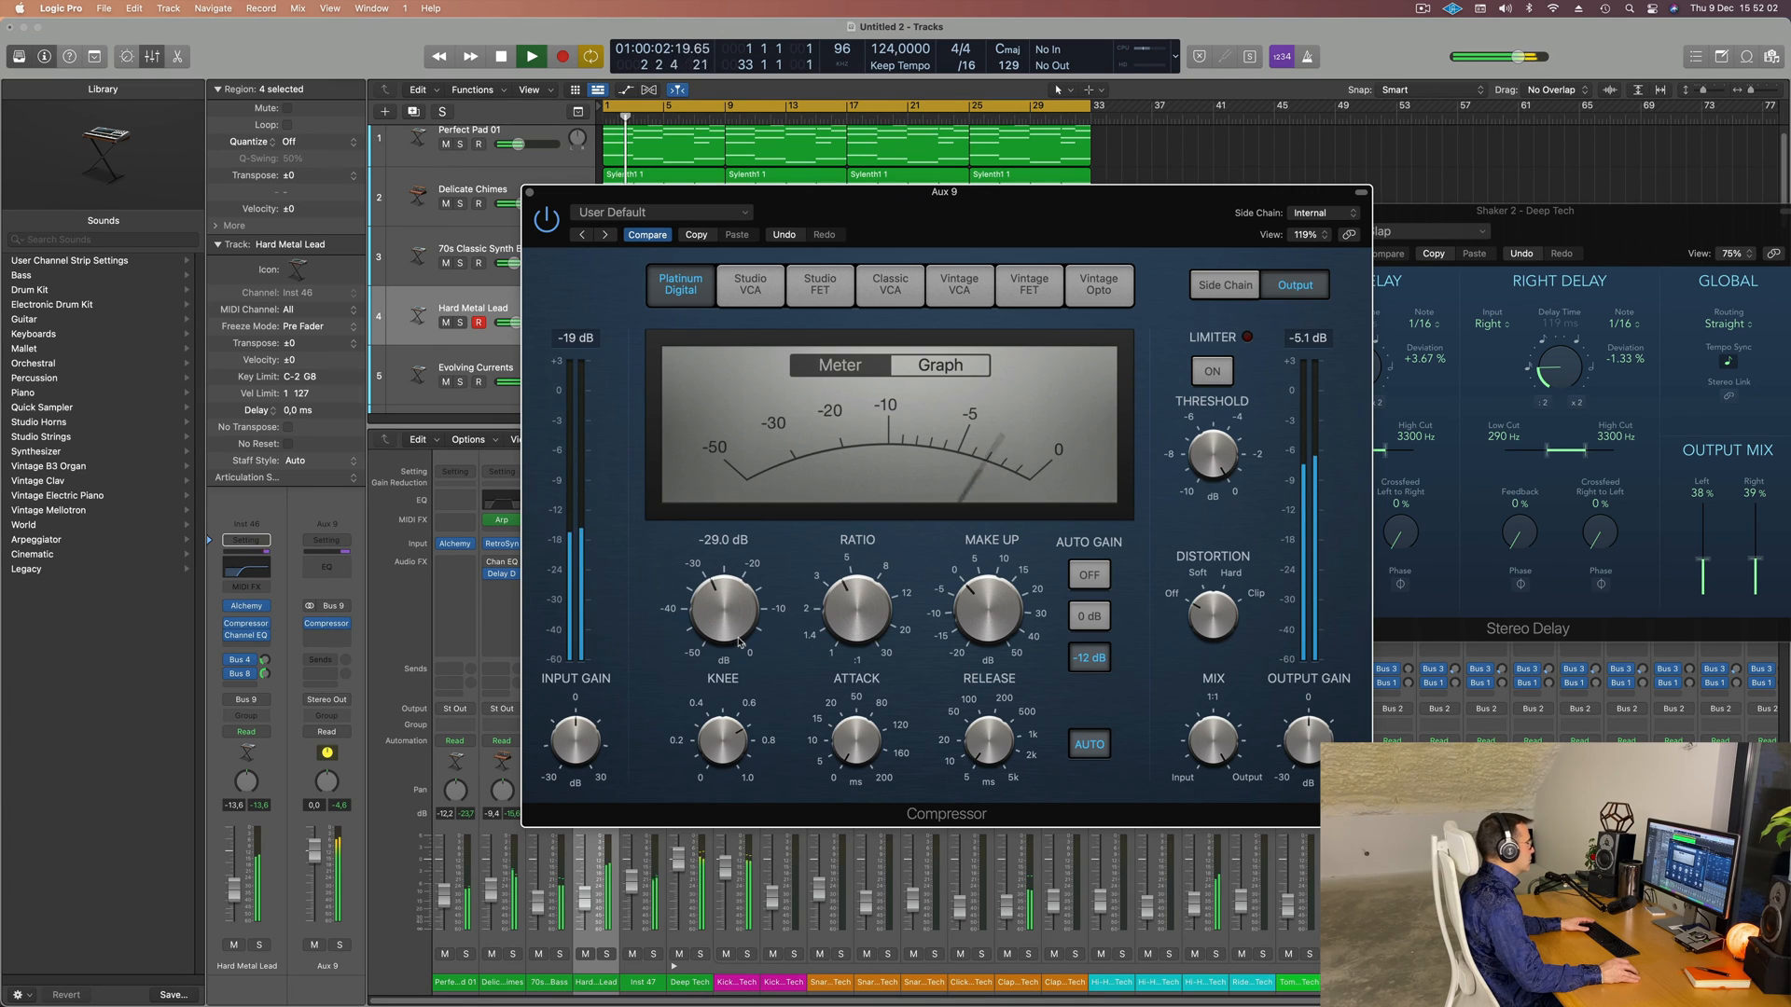
left_click_drag(995, 747, 1004, 687)
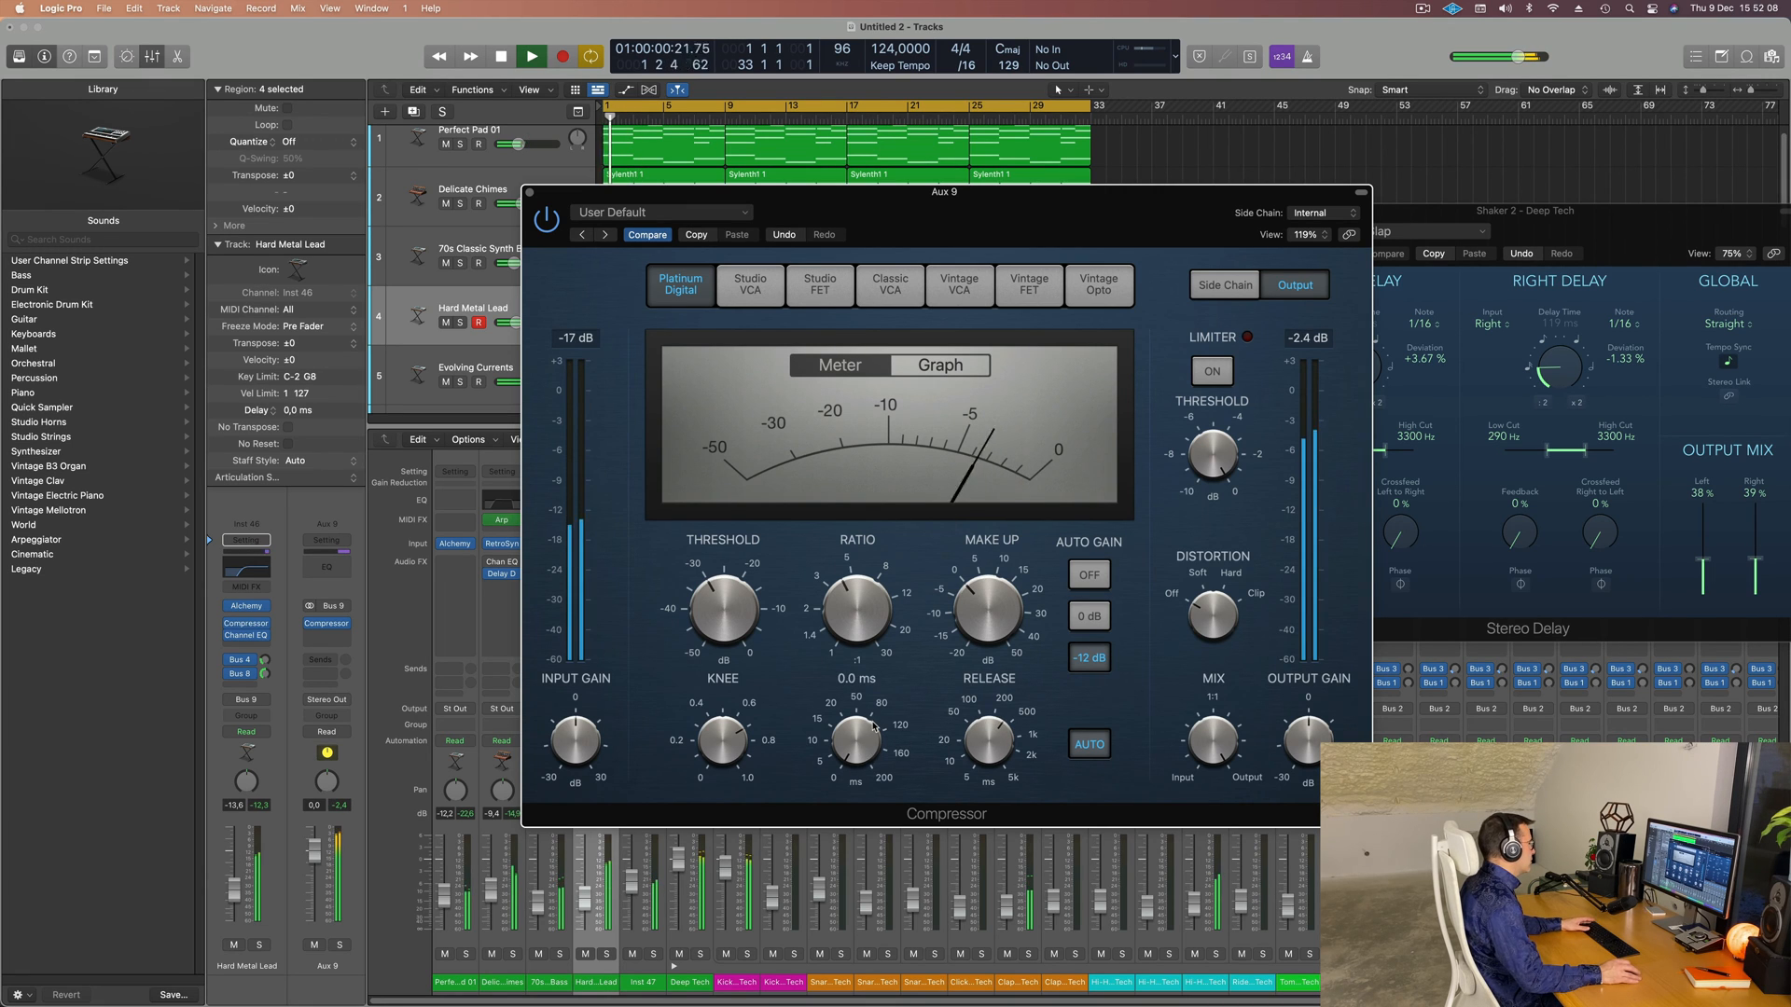
key("space")
key("space")
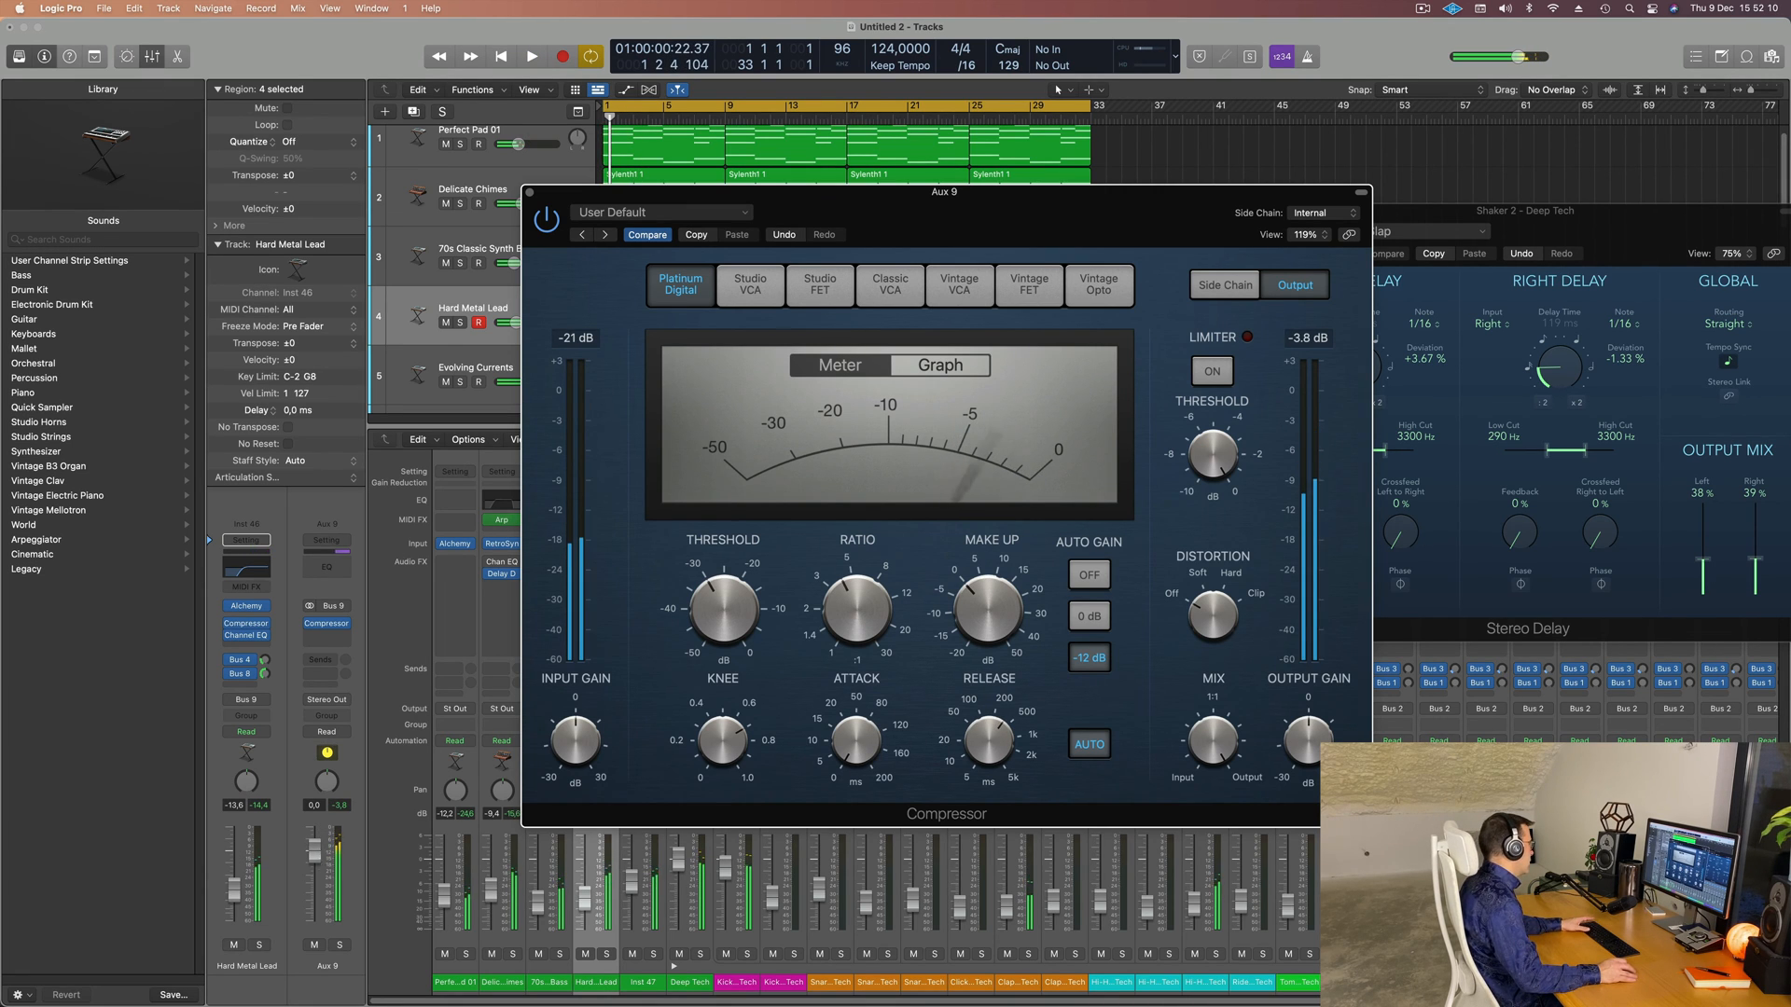
key("space")
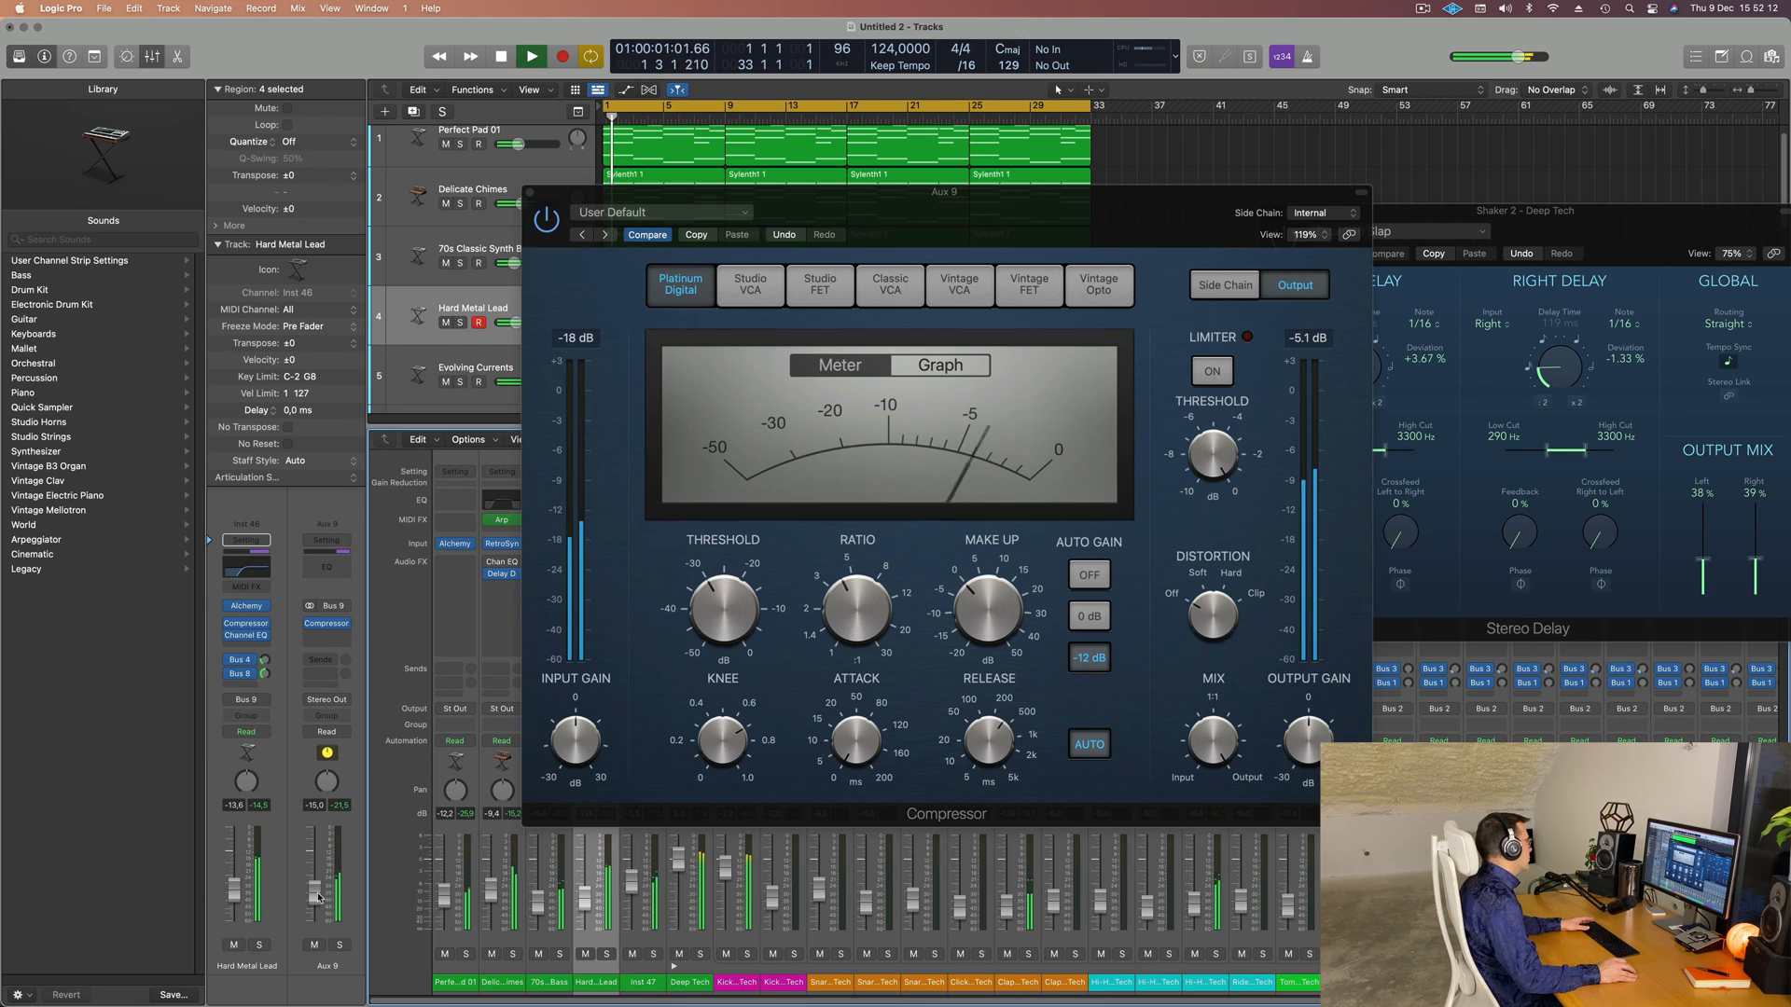
- Close the compressor and set the Aux 9 volume to -6.6 dB
left_click(529, 193)
key("space")
key("space")
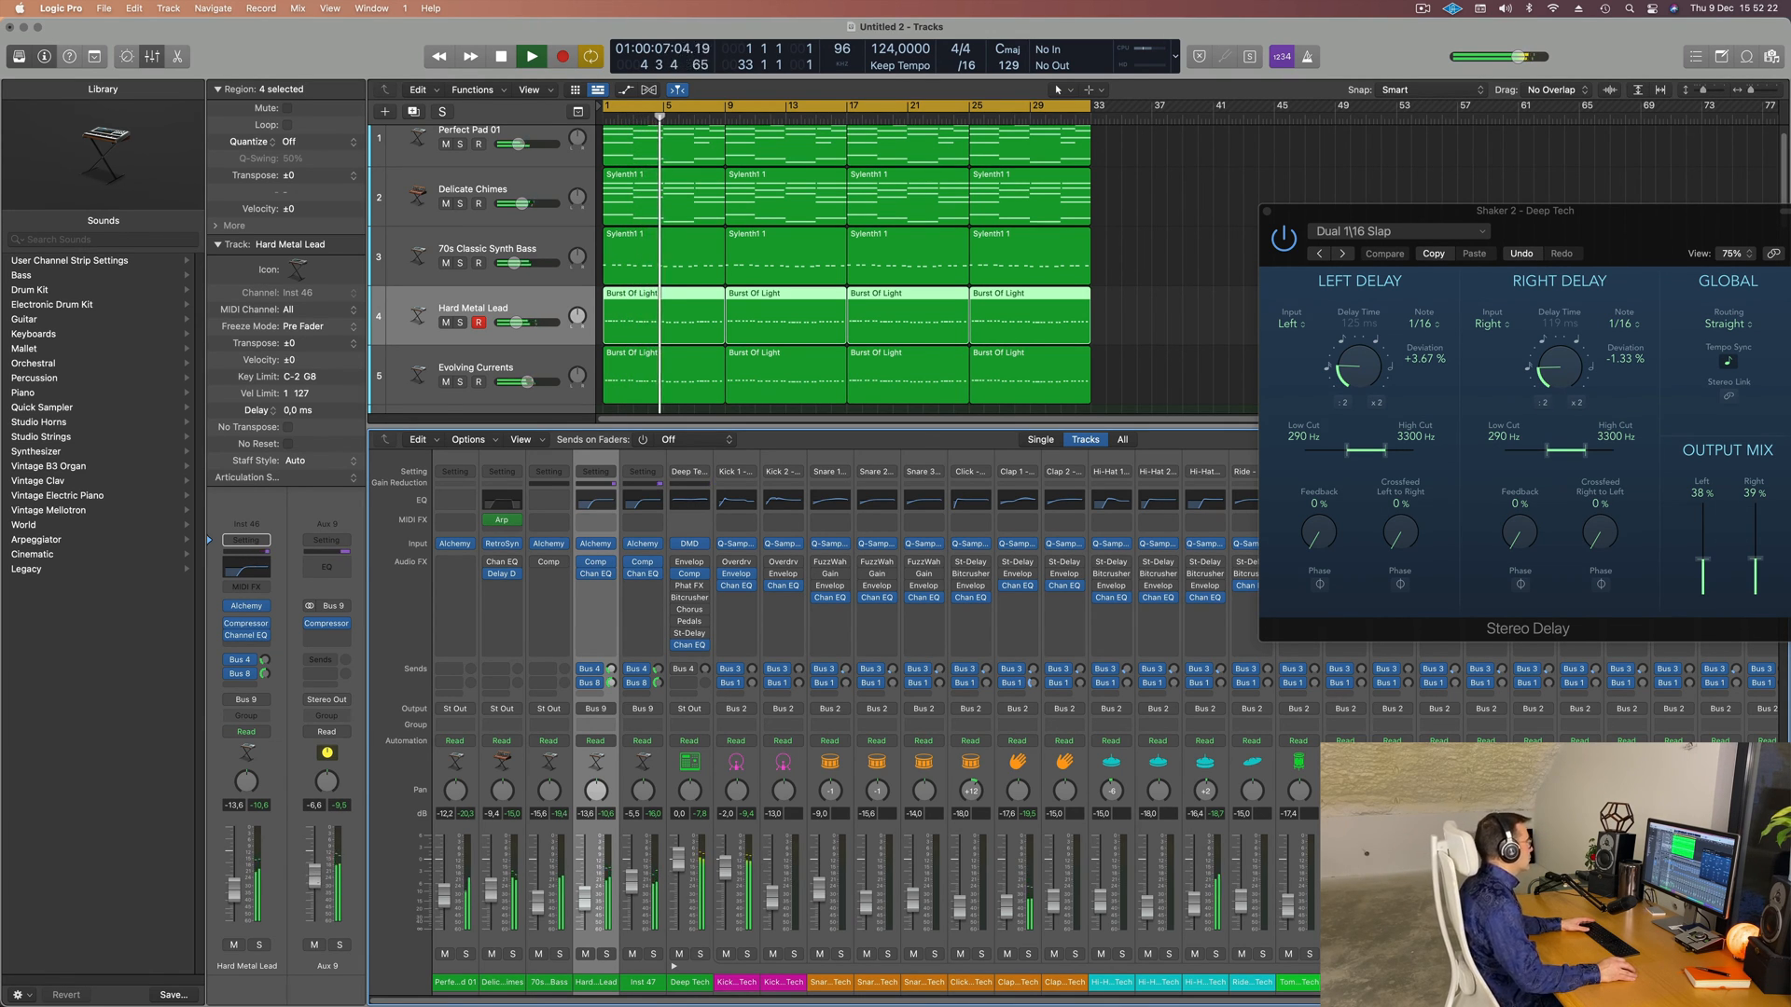
- Close the Stereo Delay window and the mixer, leaving the regions deselected
left_click_drag(1260, 222, 594, 275)
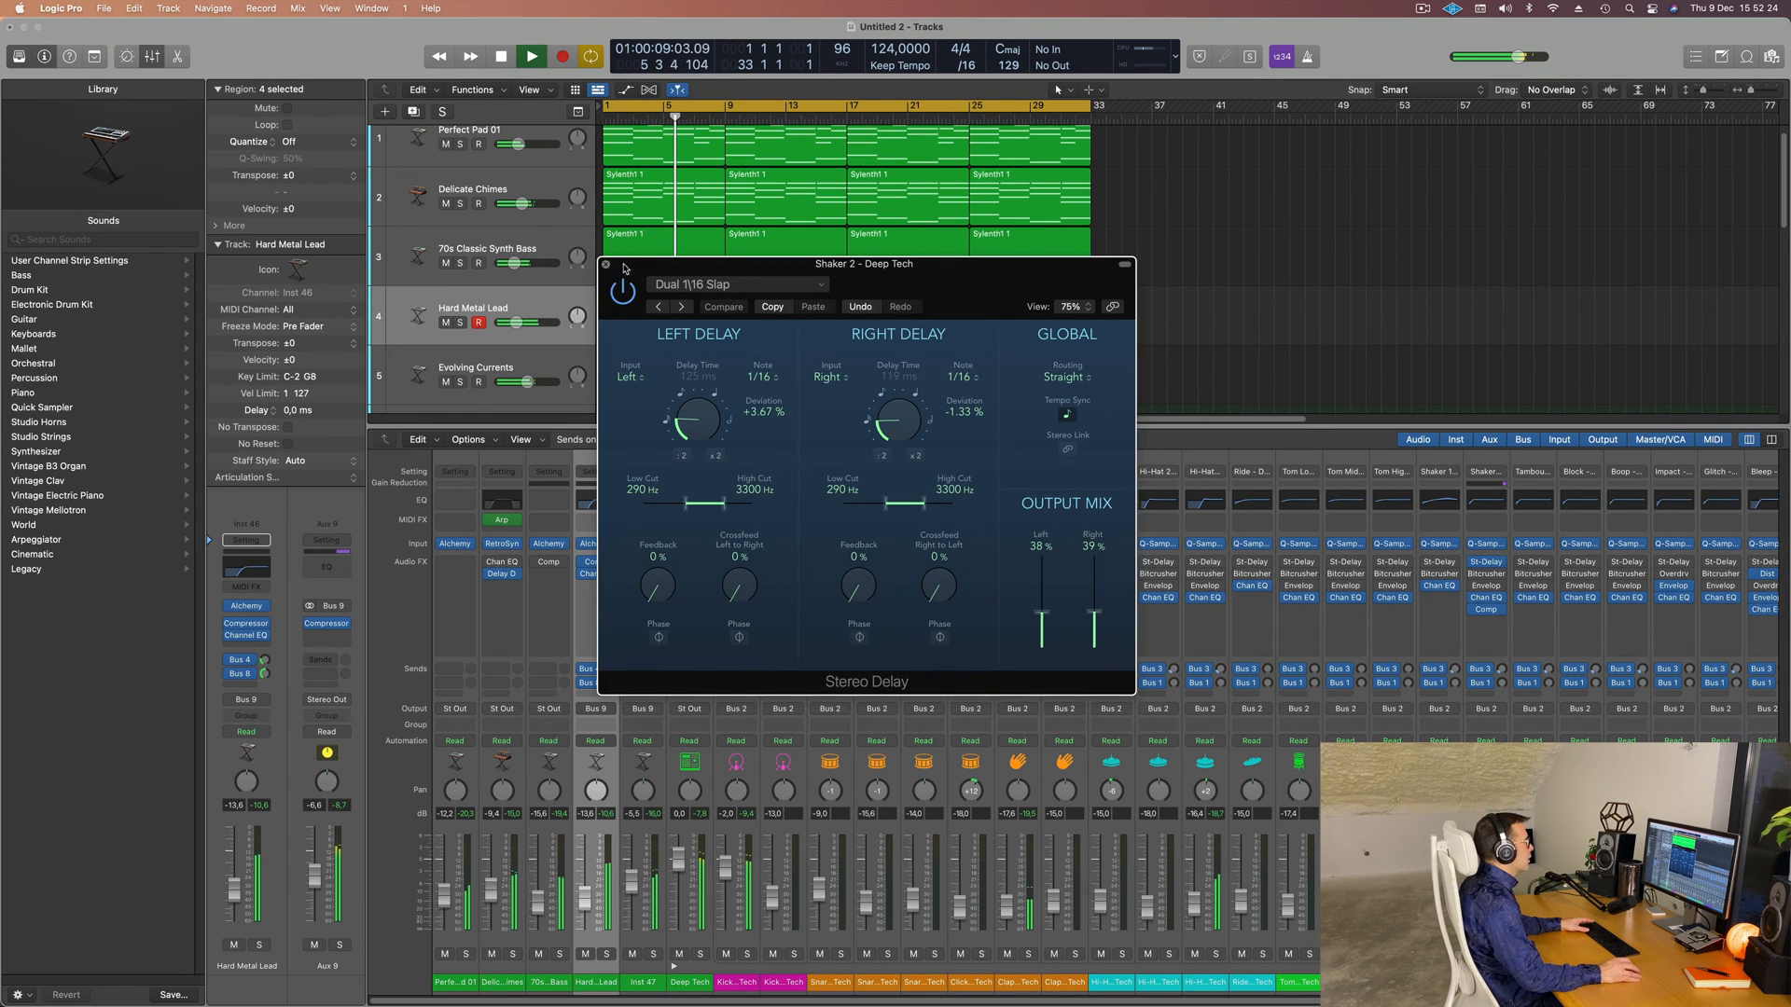
left_click(605, 264)
left_click(1422, 10)
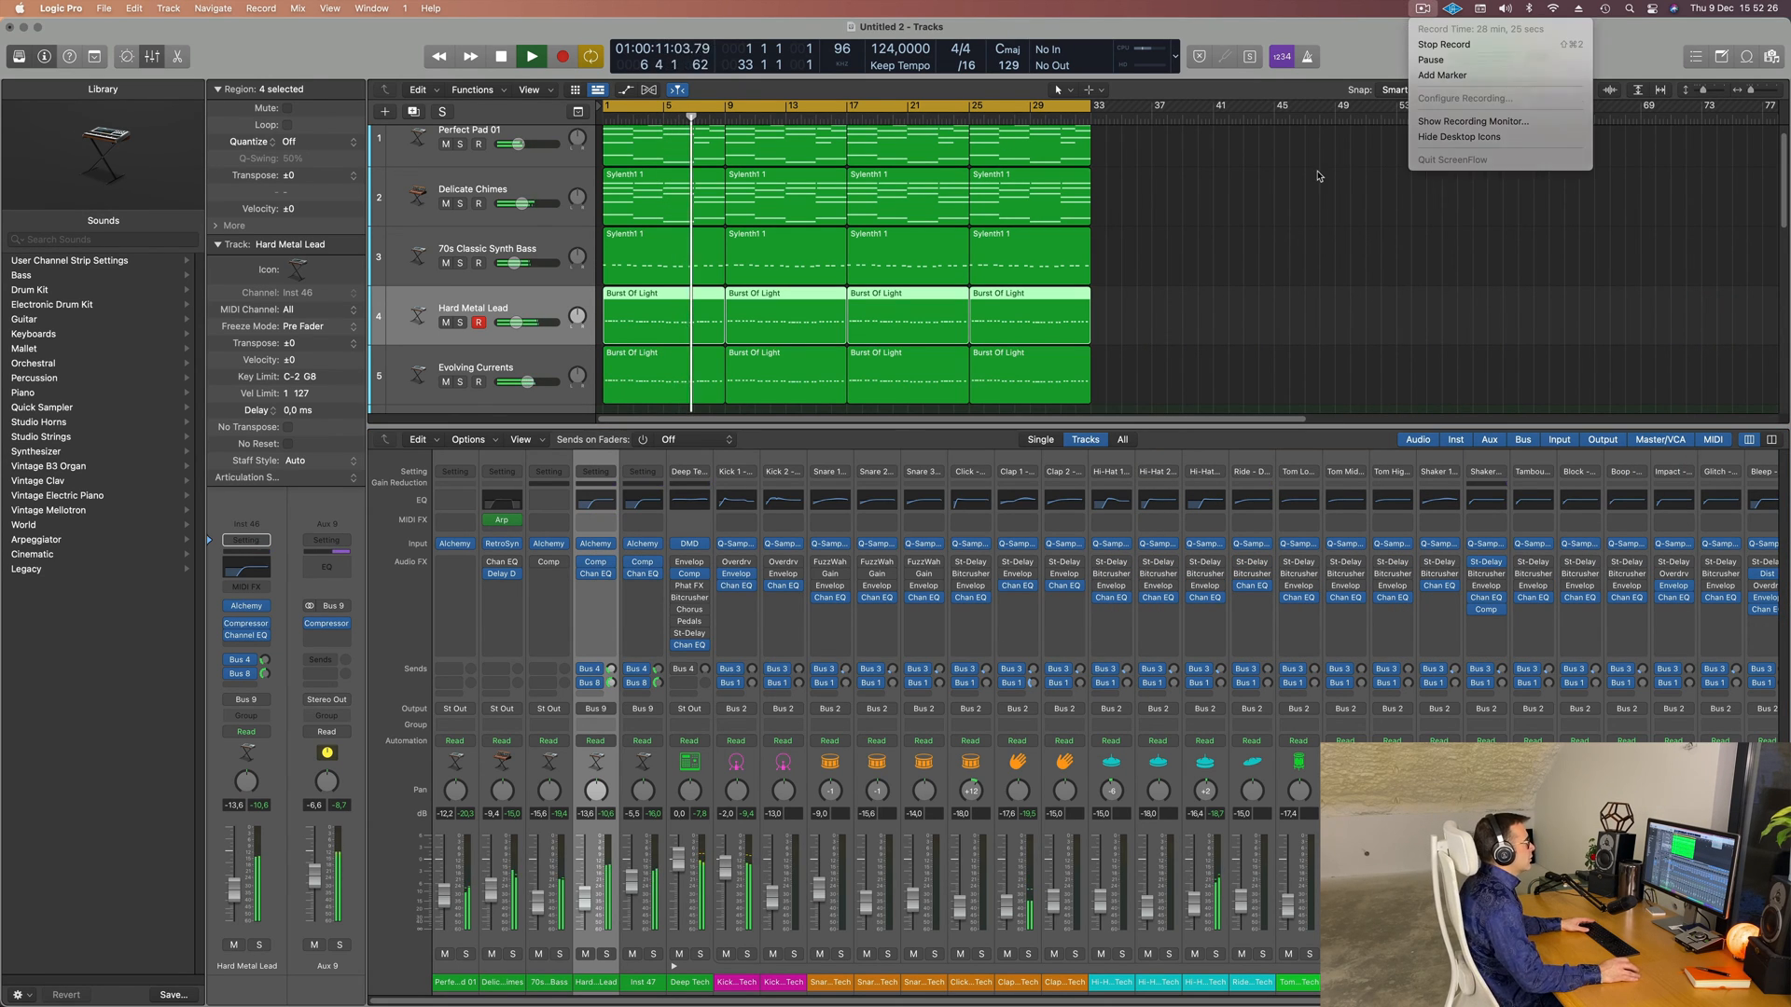
left_click(1295, 201)
left_click(1271, 228)
scroll(1270, 230, "up", 2)
key("x")
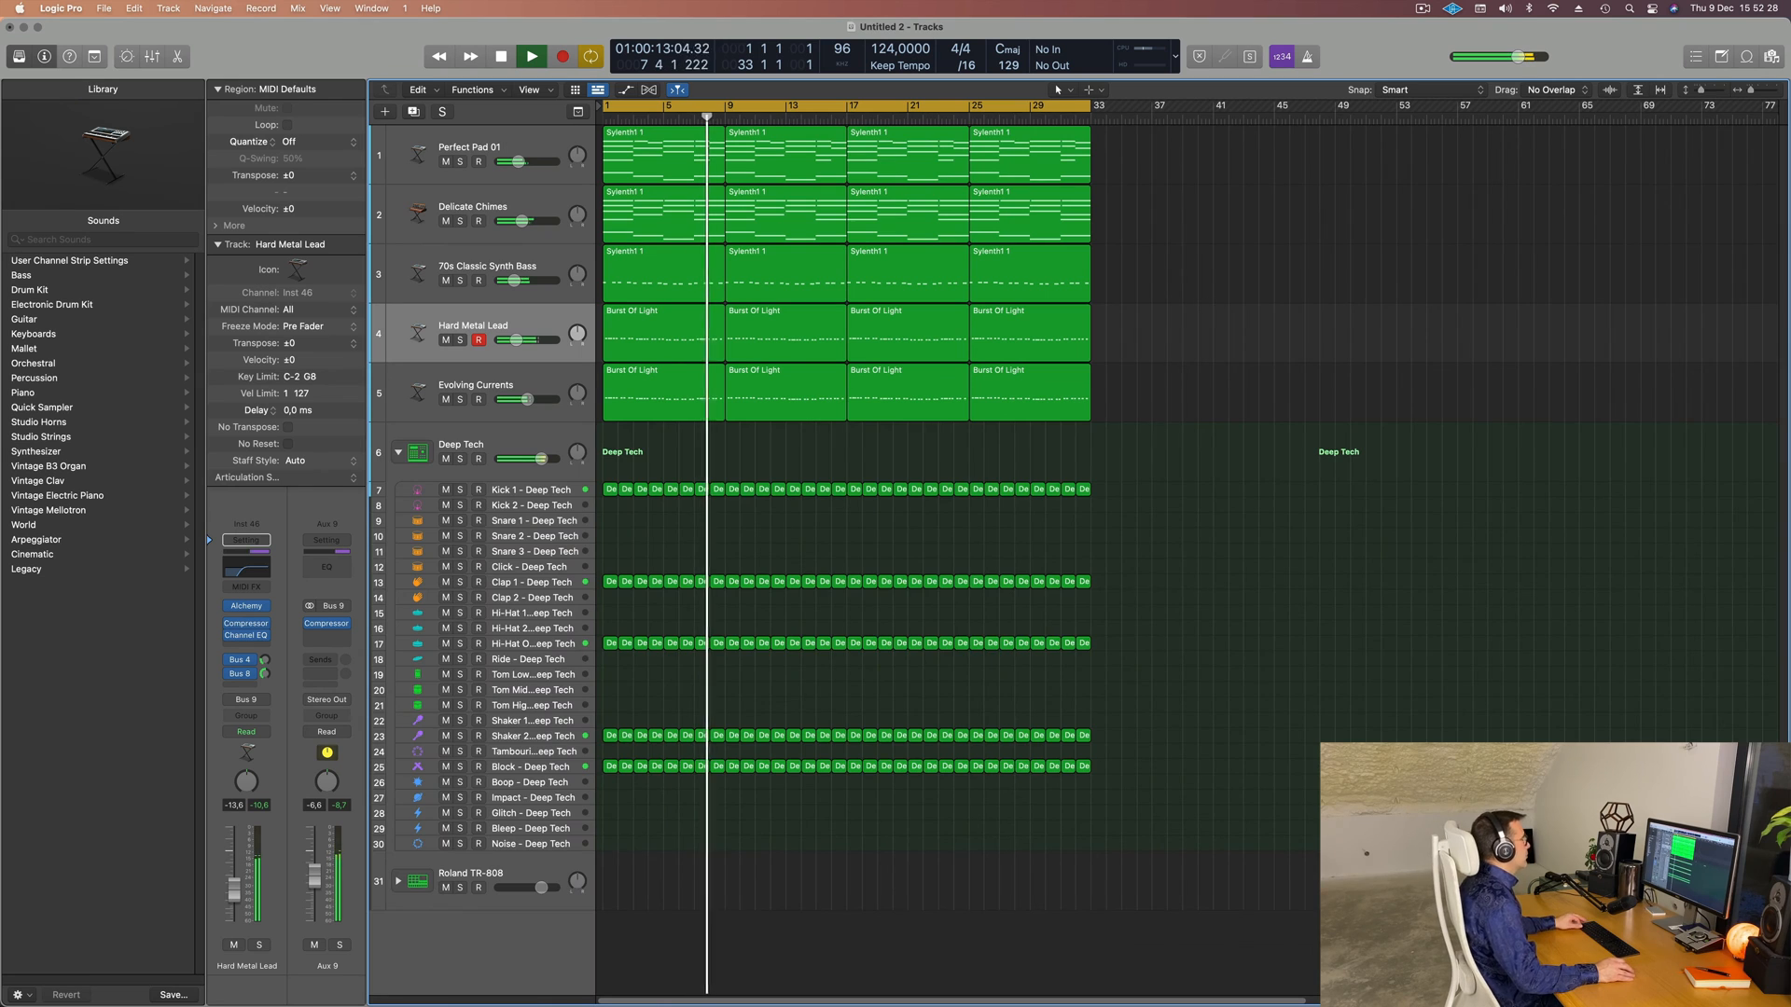
- Select the 70s Classic Synth Bass track and set its volume to -13.8 dB
scroll(1156, 511, "down", 4)
scroll(1203, 518, "right", 3)
scroll(931, 496, "left", 1)
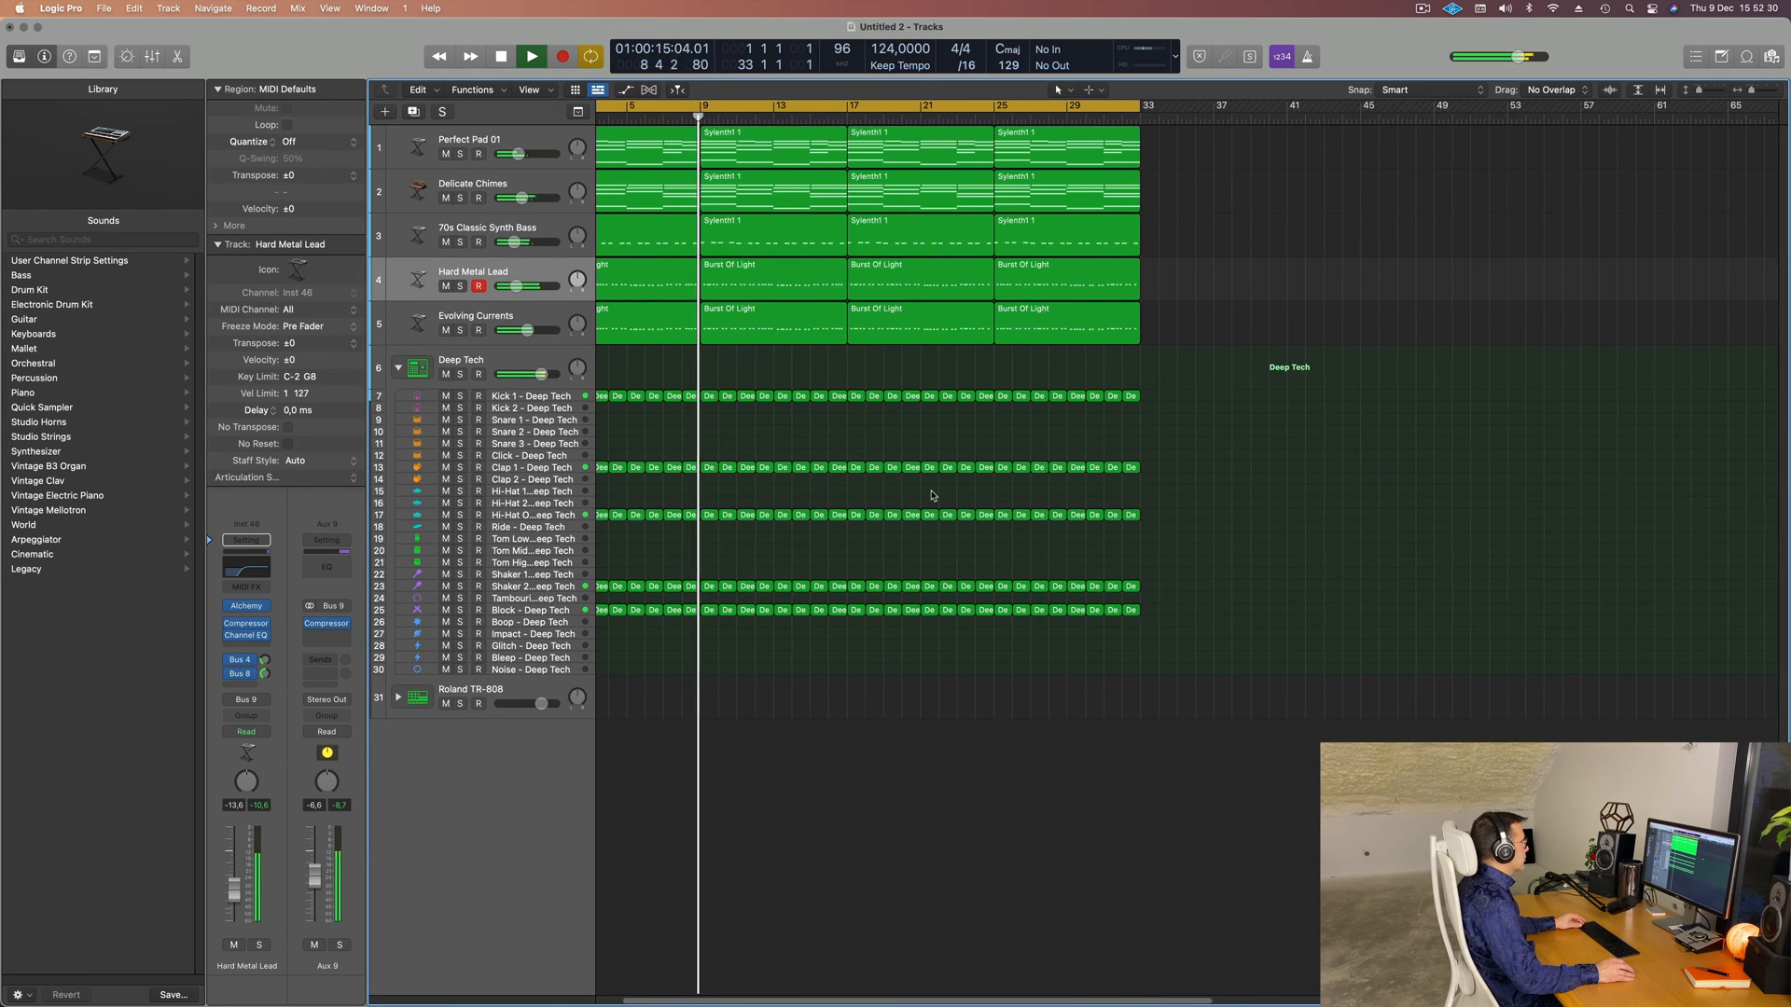
scroll(923, 489, "left", 2)
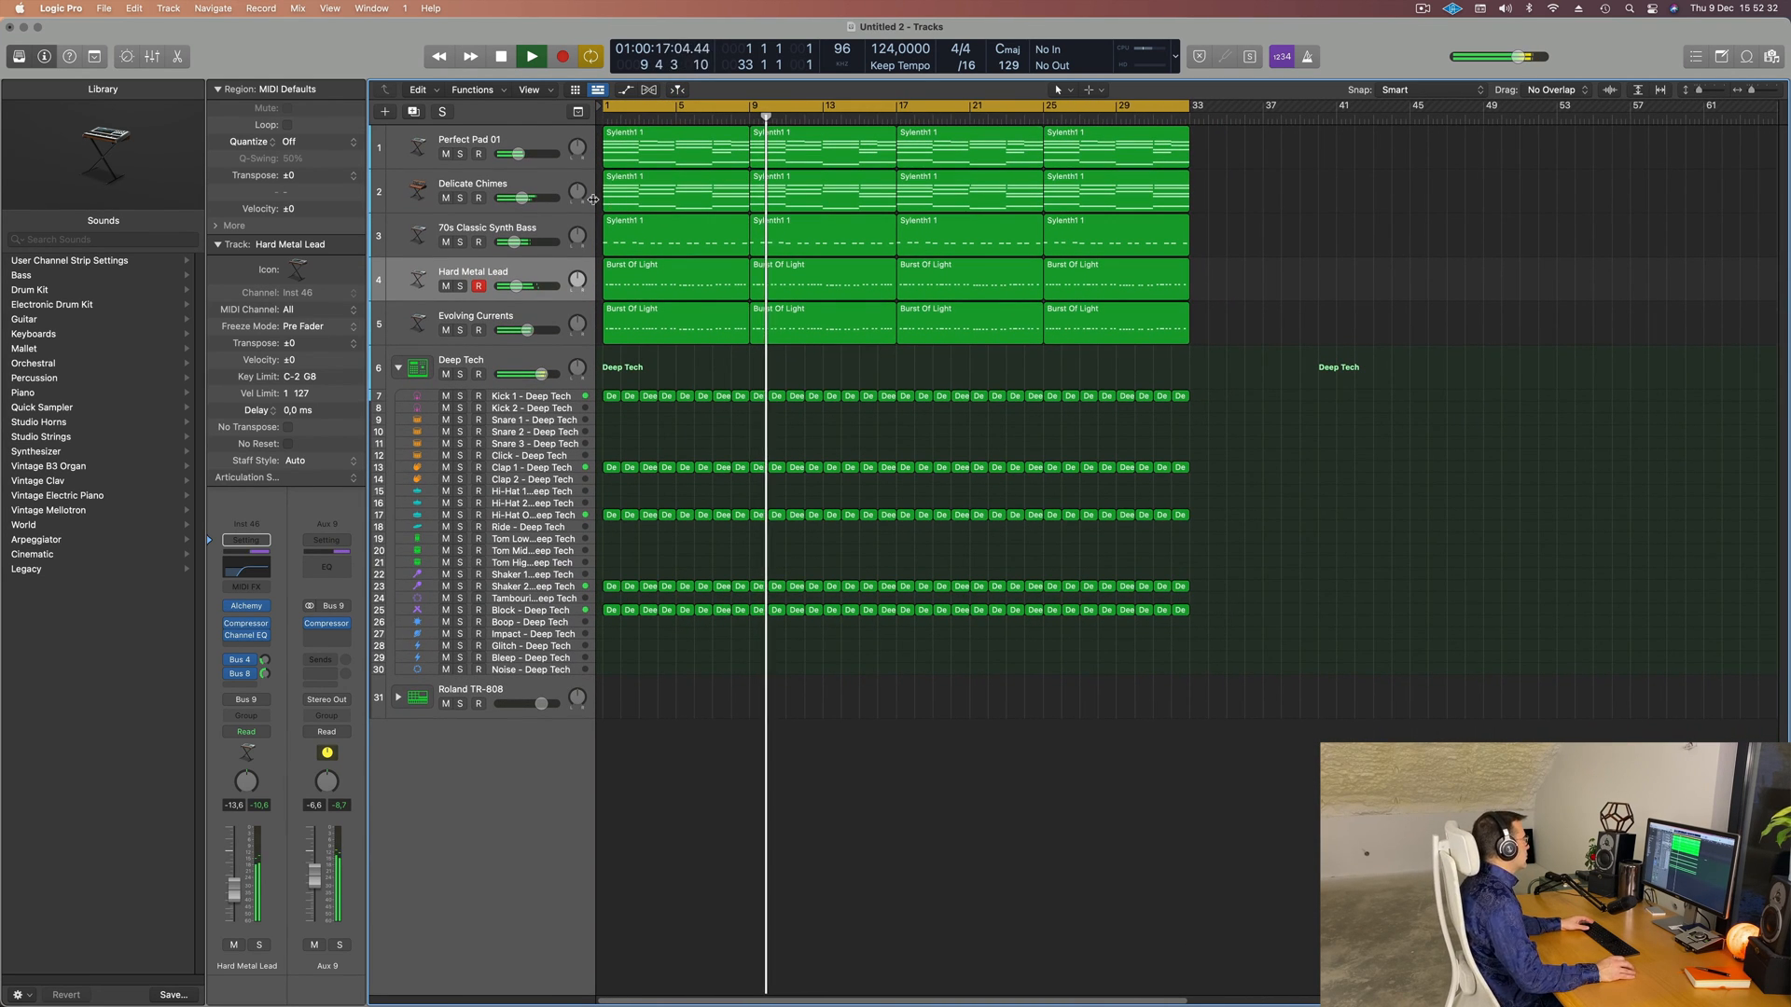
left_click(550, 229)
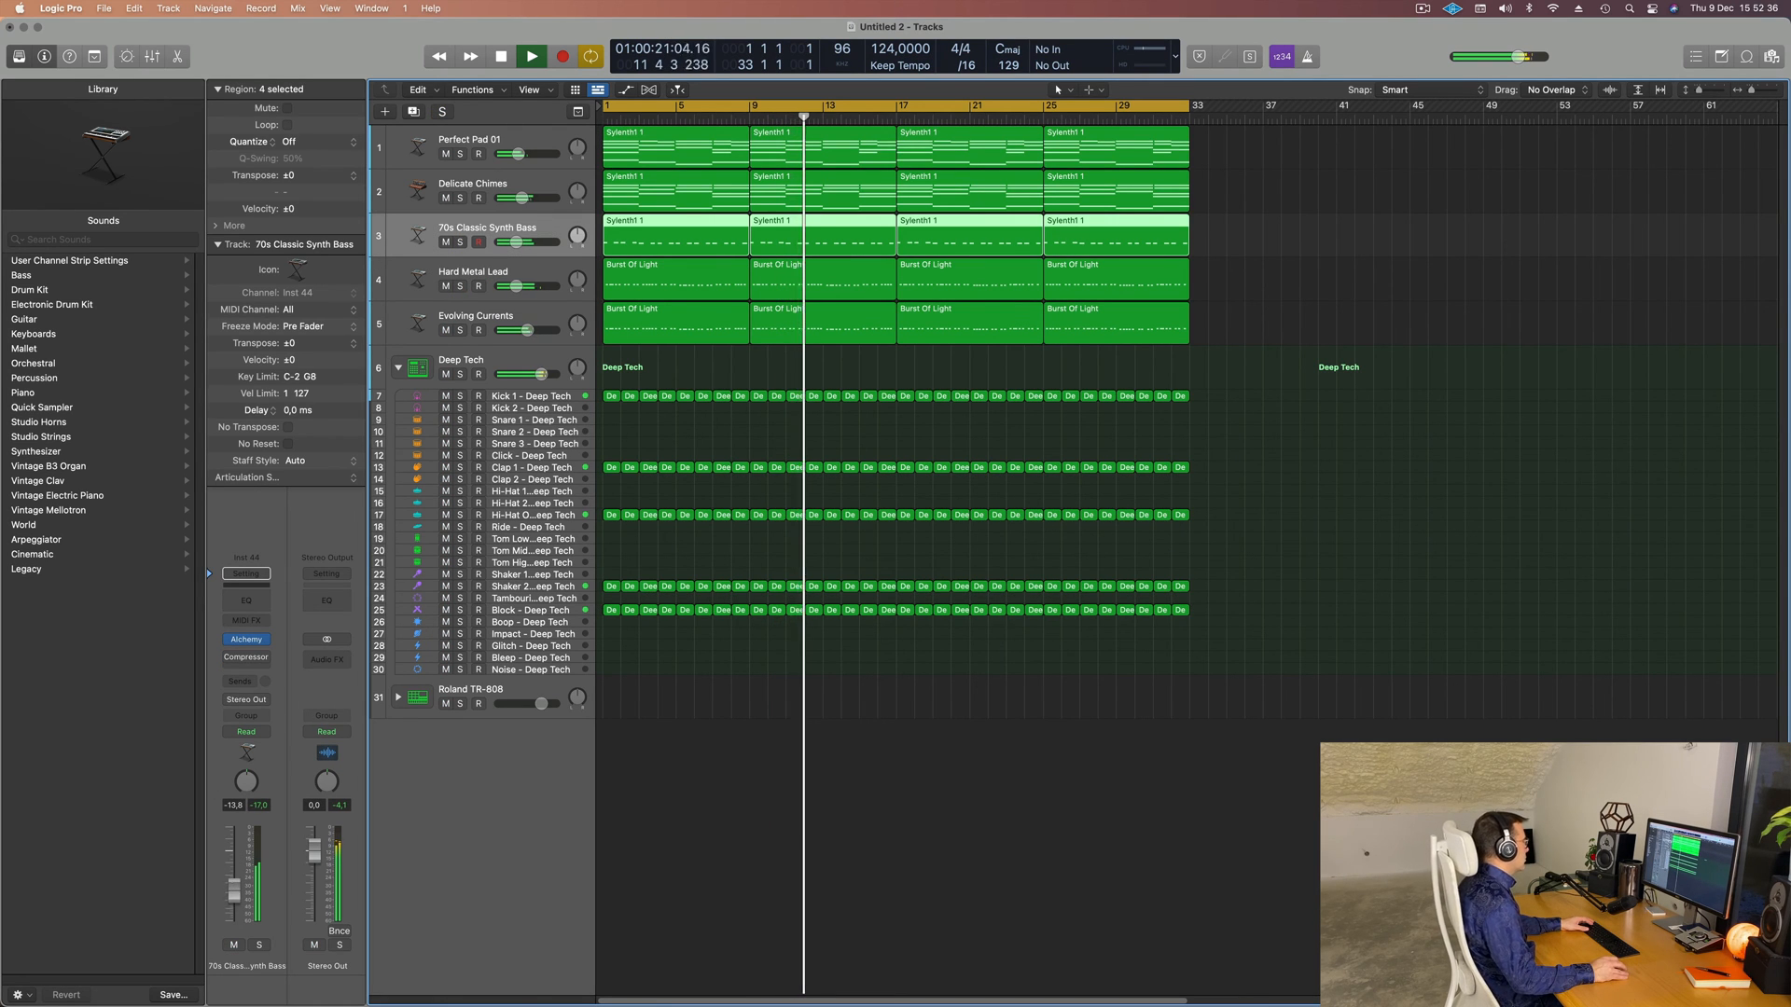
- Set the 70s Classic Synth Bass volume to -11.8 dB and restart playback from the beginning
left_click_drag(234, 898, 234, 893)
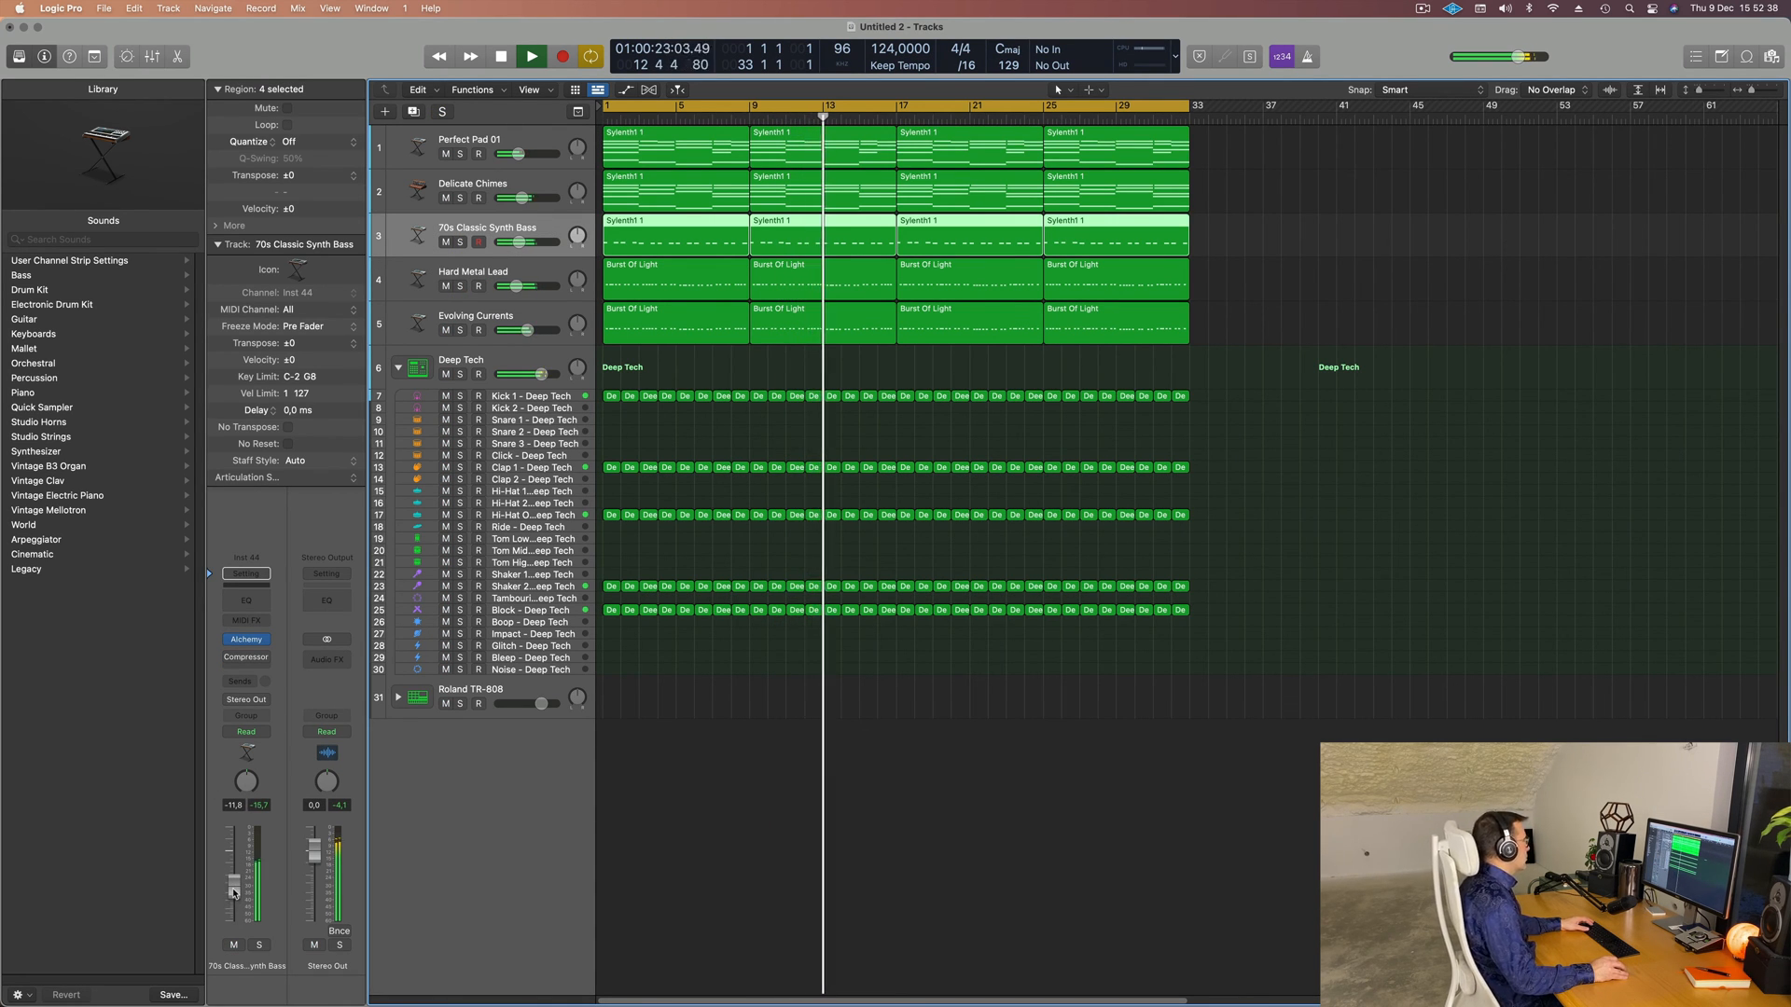
key("Return")
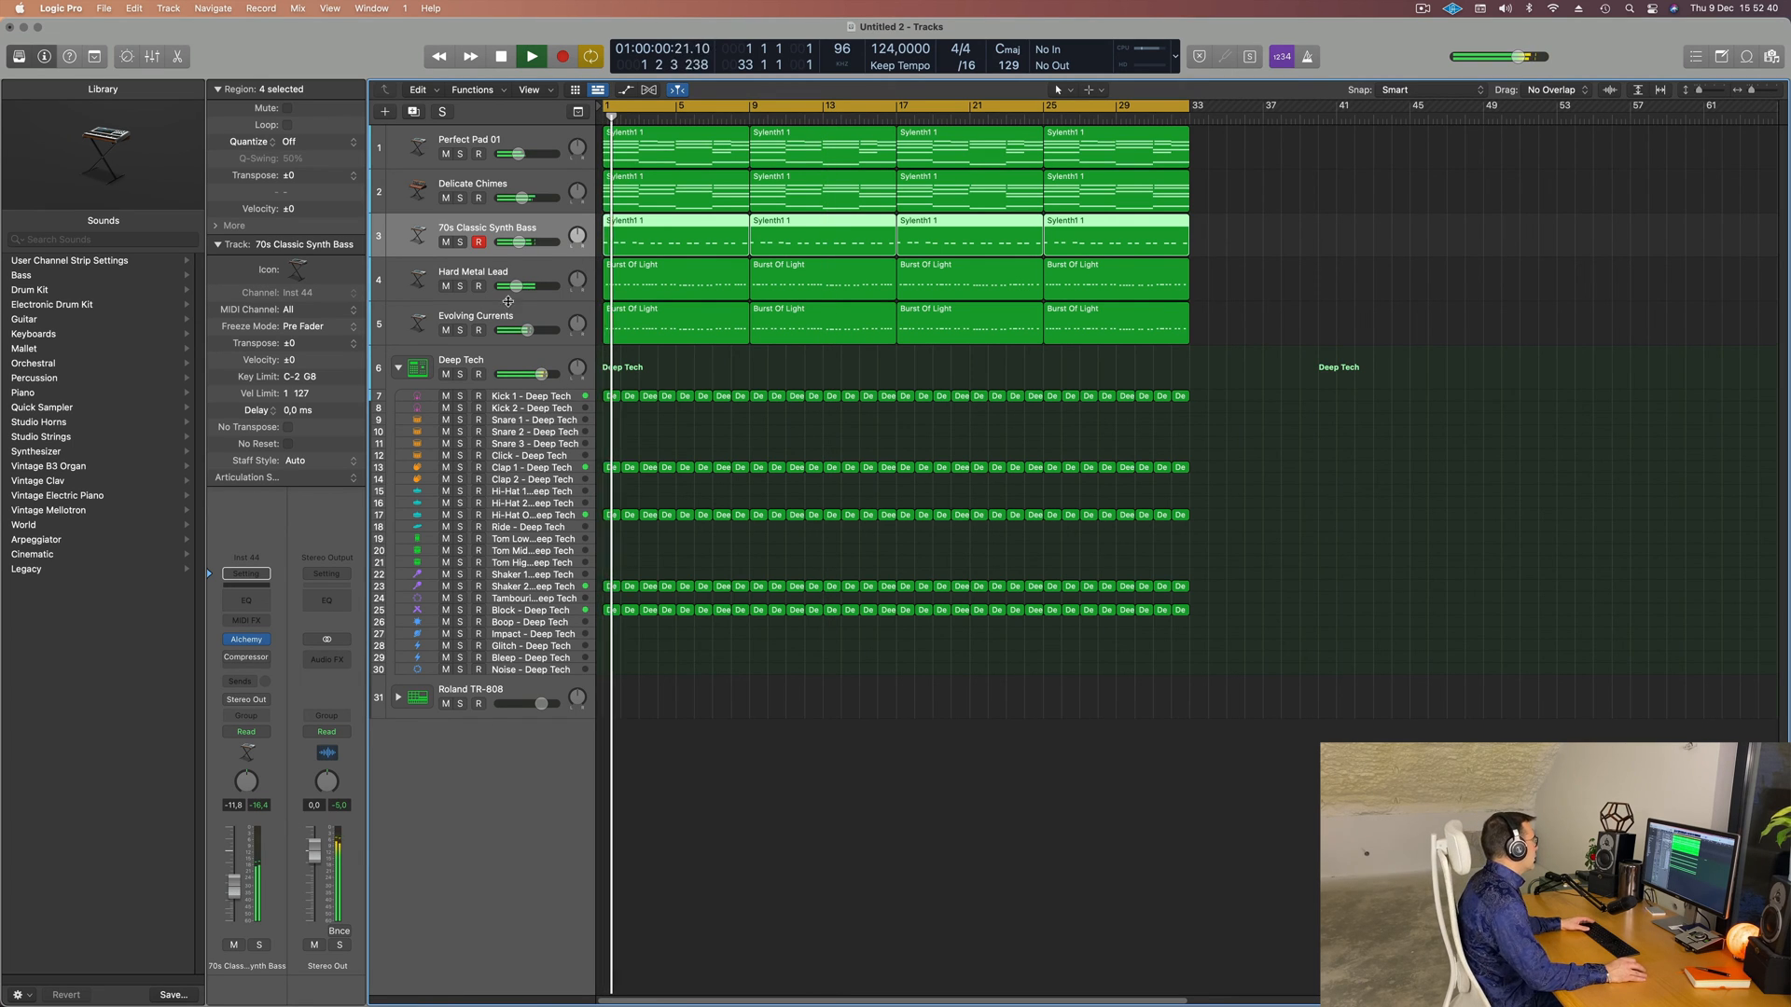
- Select the Evolving Currents track and create an arrangement track for its Aux 9 output bus
left_click(552, 320)
key("Return")
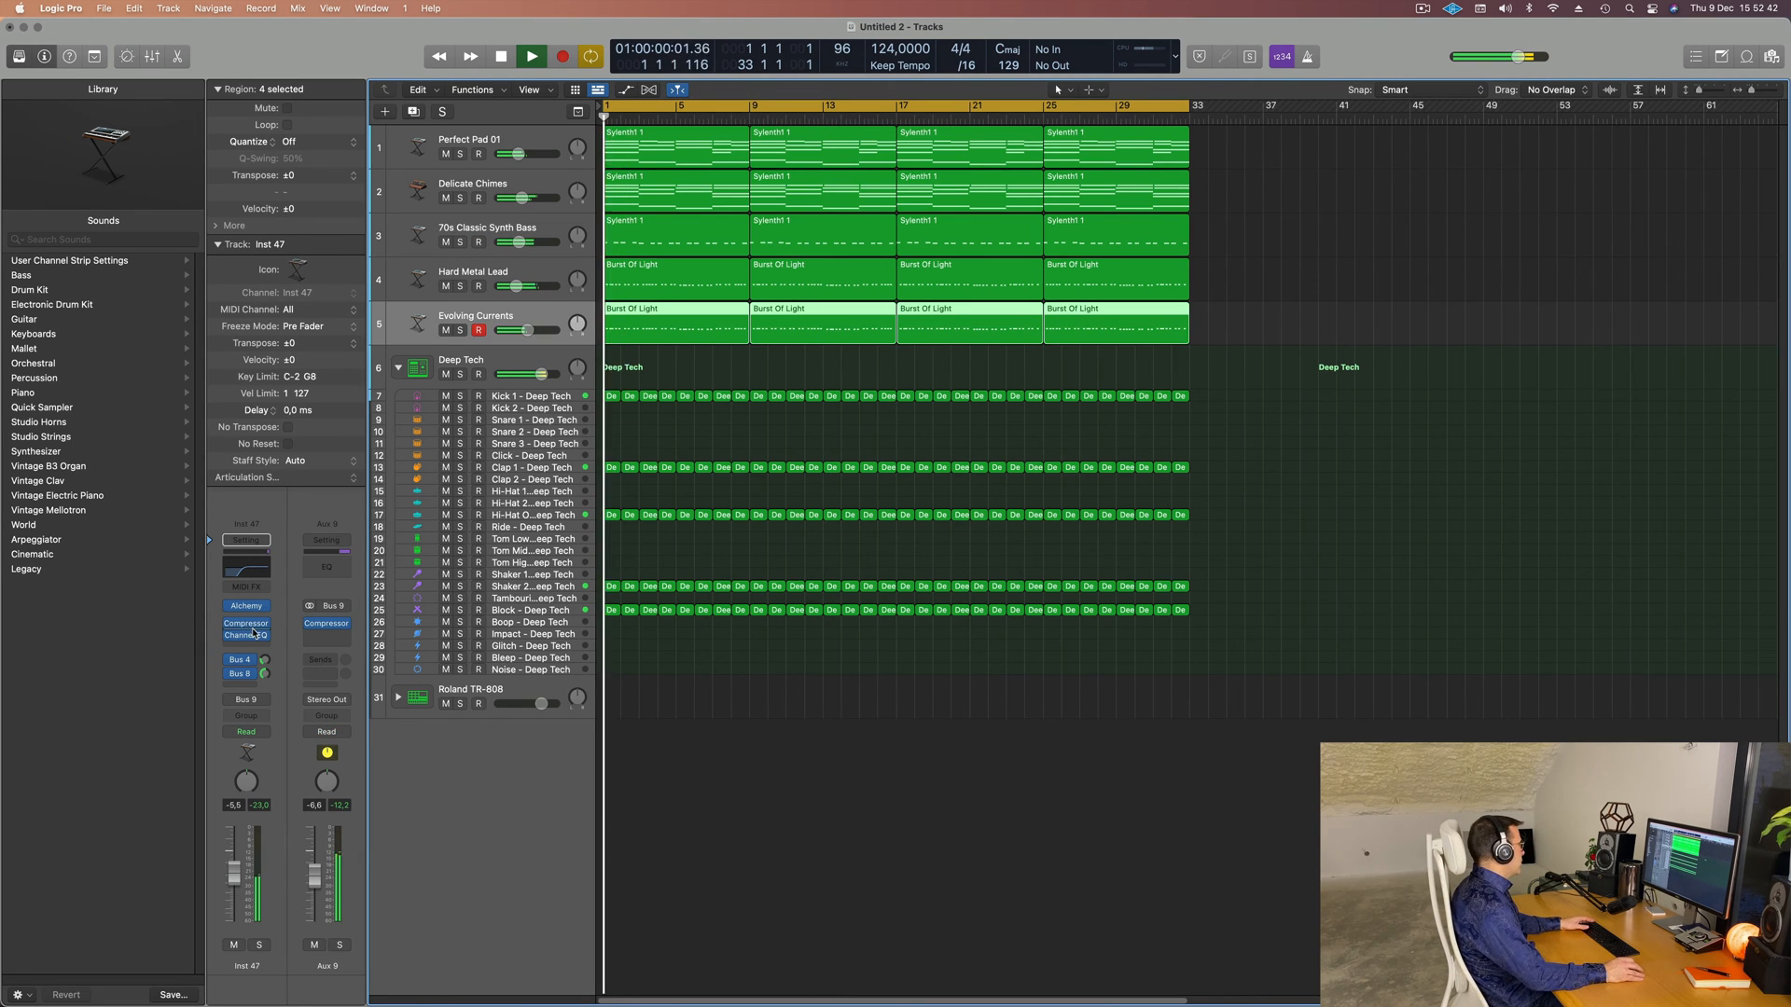
right_click(323, 968)
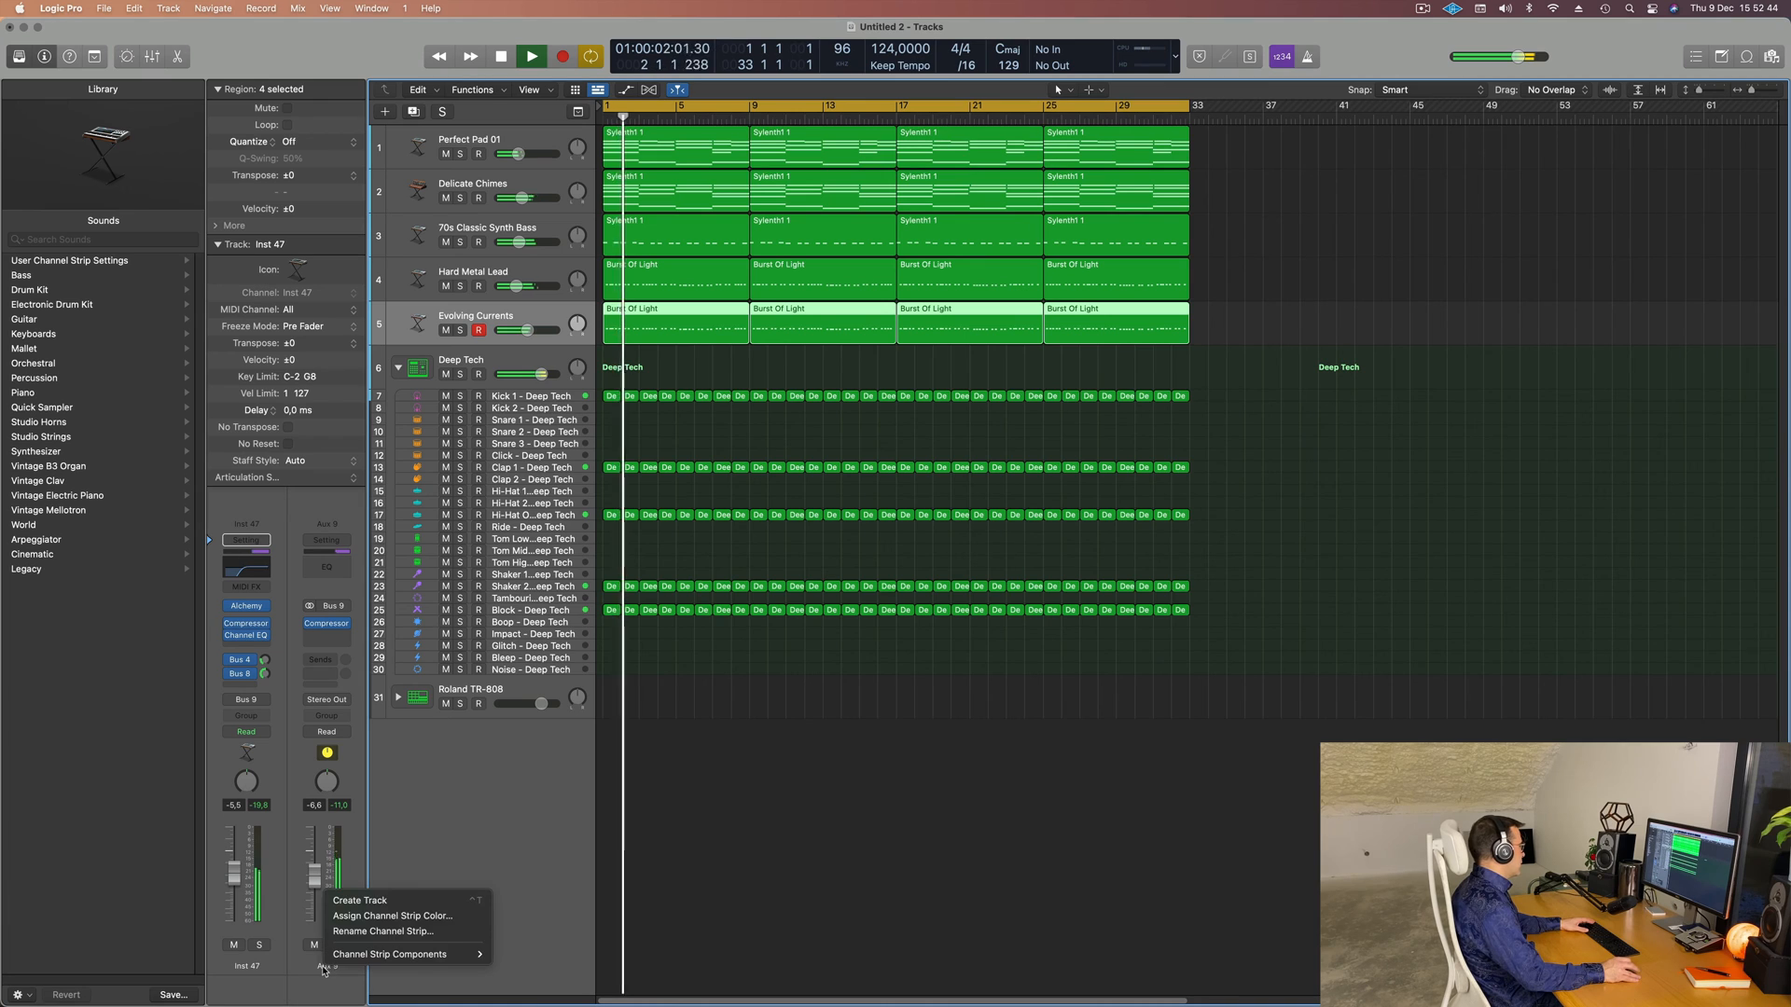
left_click(359, 901)
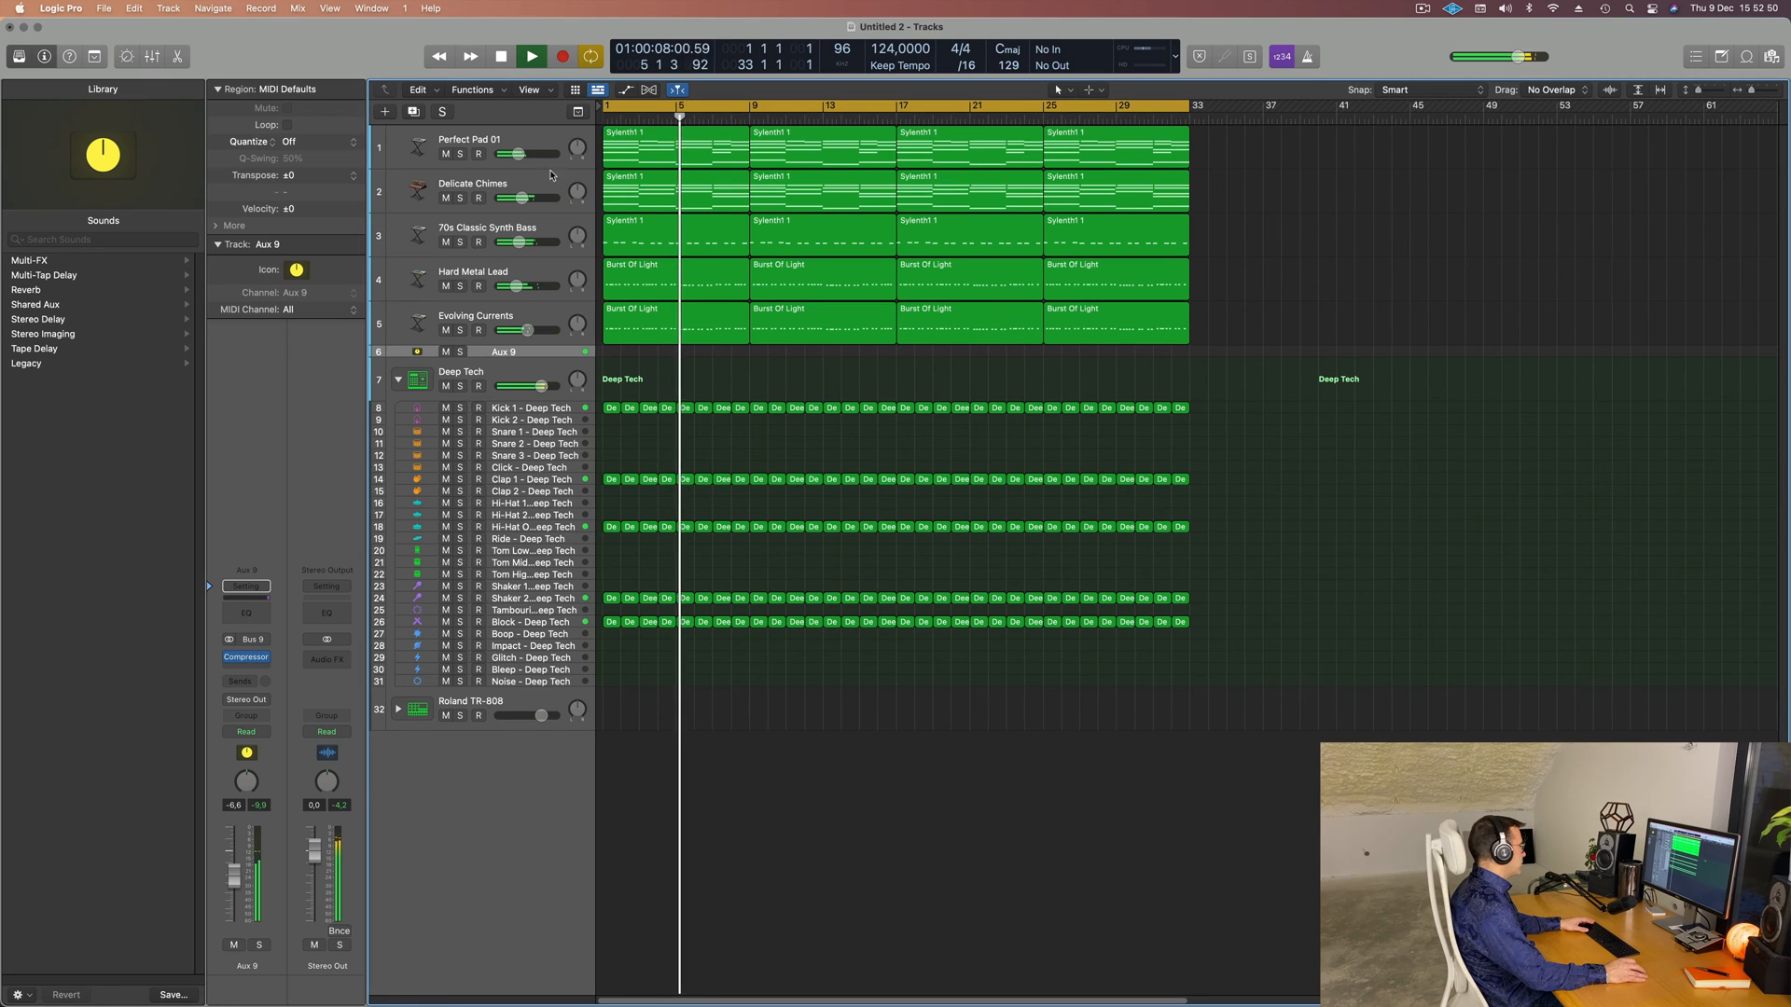
- Enable Track Zoom for the Aux 9 track, set its volume to -10.4 dB and restart playback
left_click(95, 57)
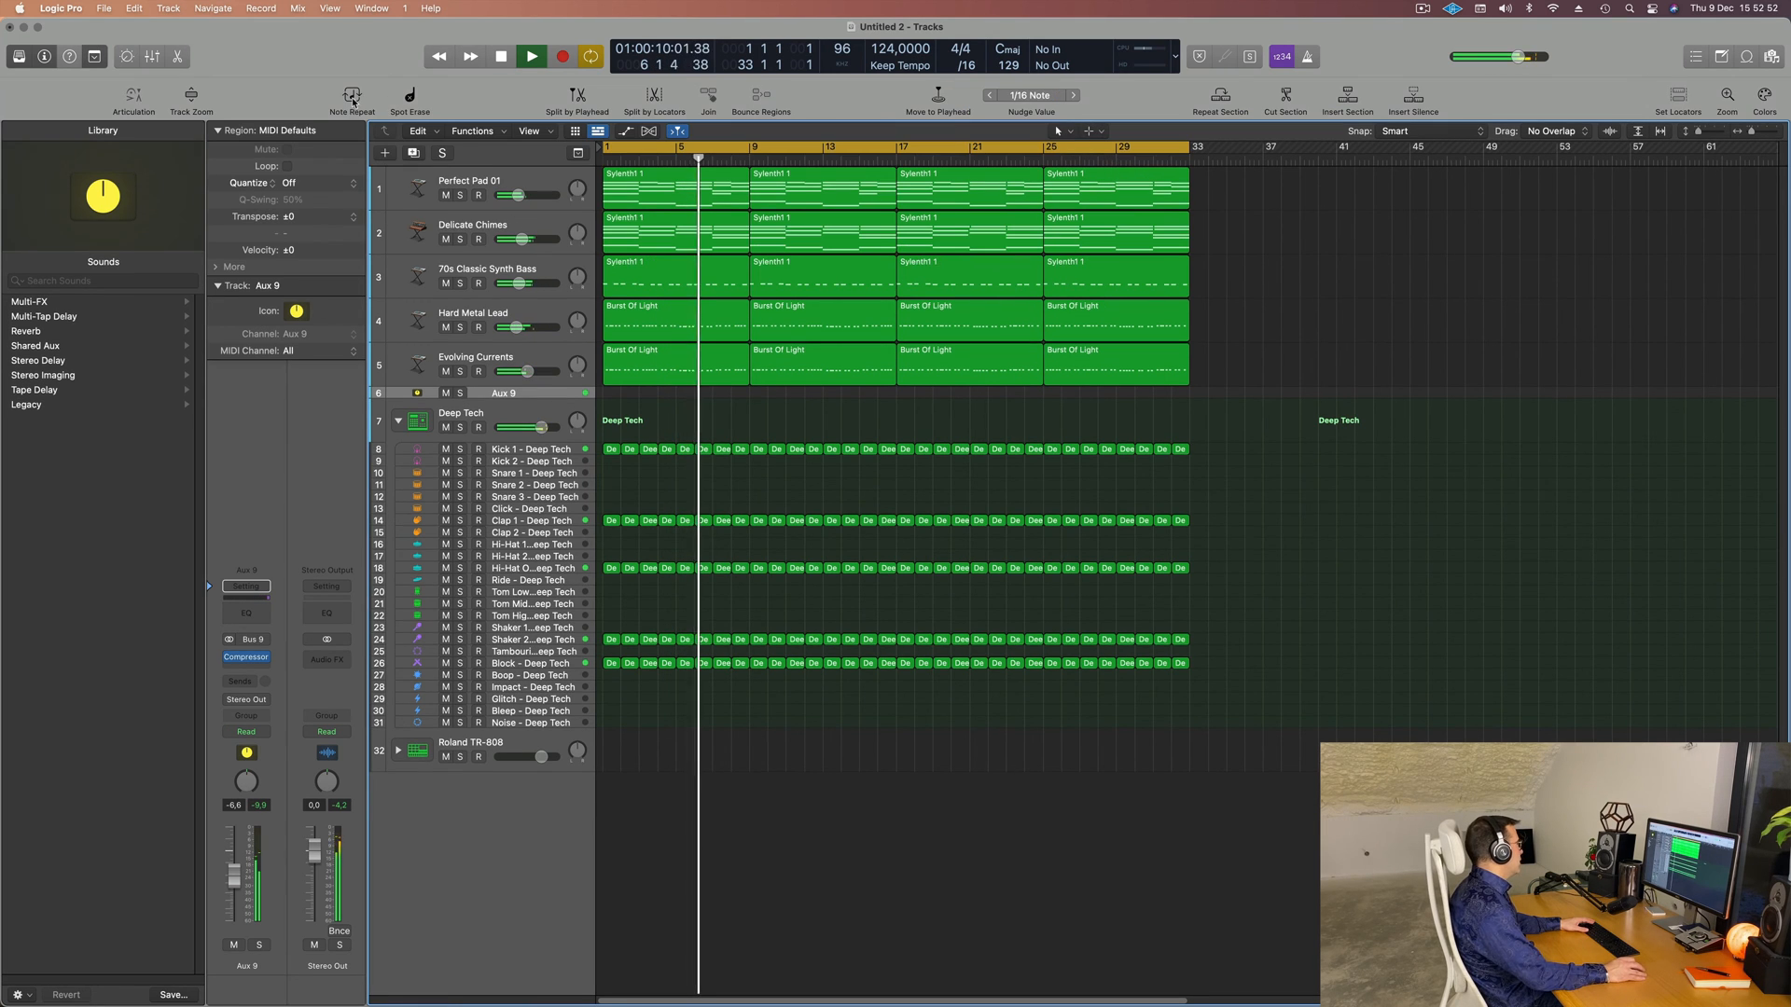
left_click(190, 96)
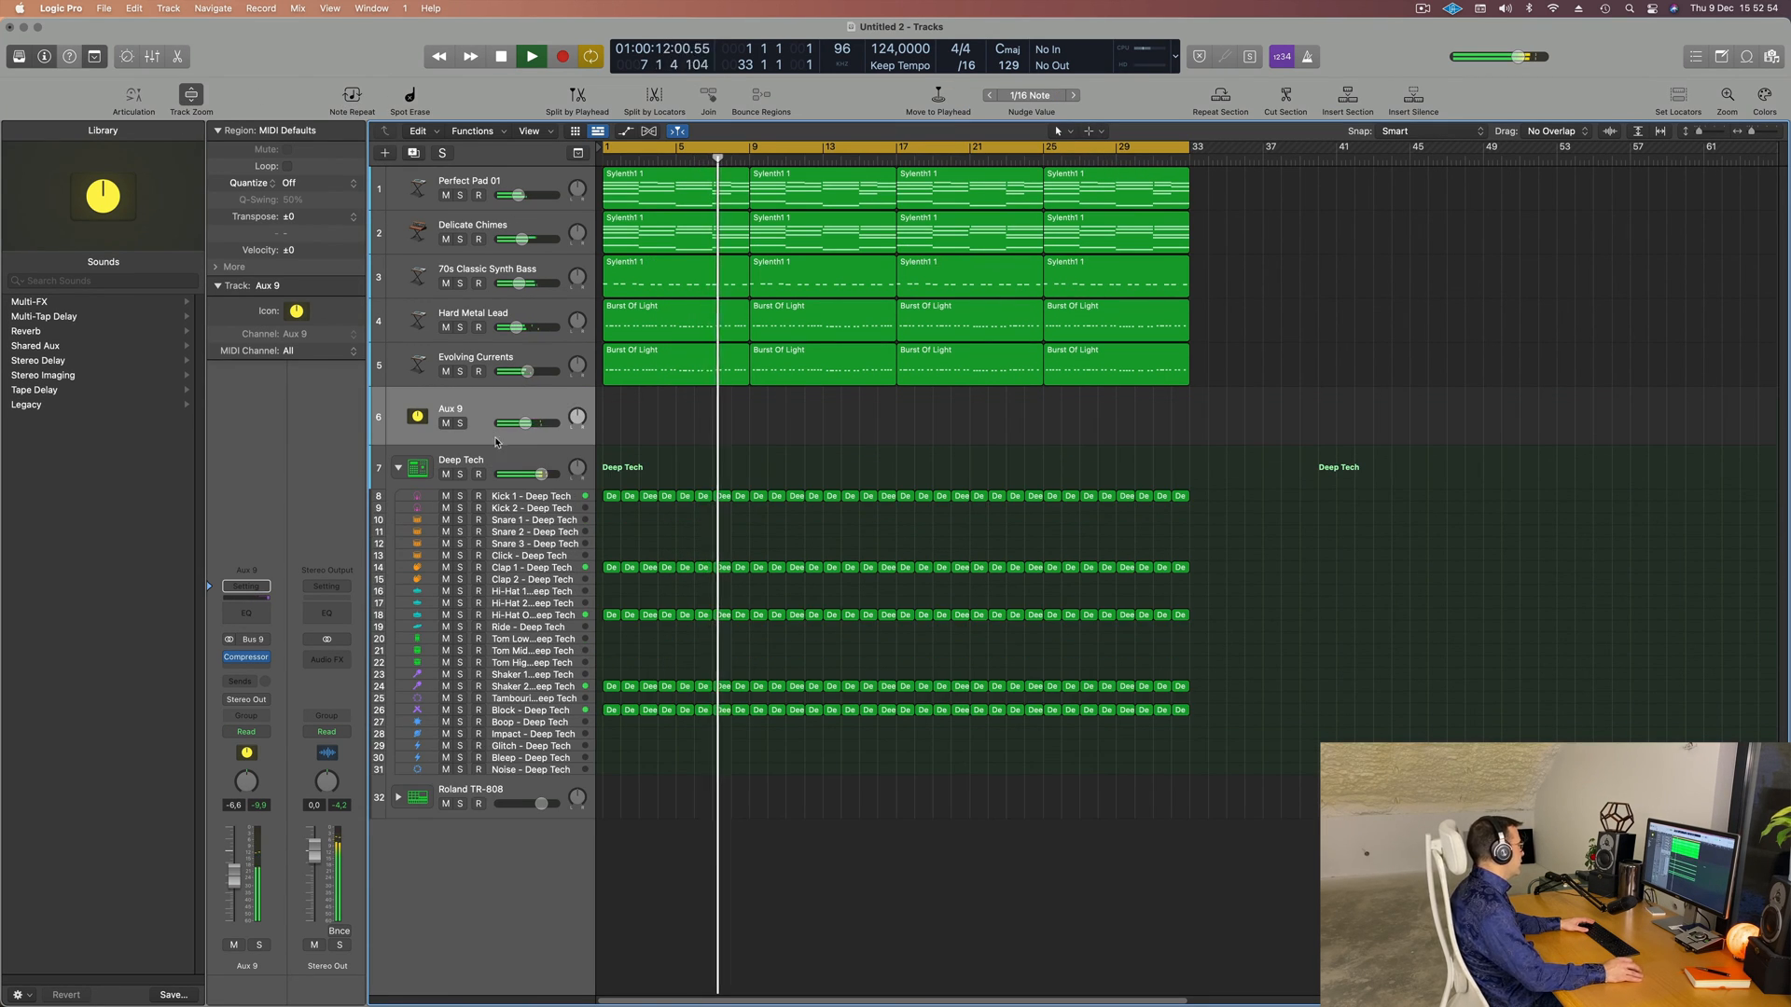
mouse_move(525, 423)
left_mouse_down()
mouse_move(499, 425)
mouse_move(521, 422)
left_mouse_up()
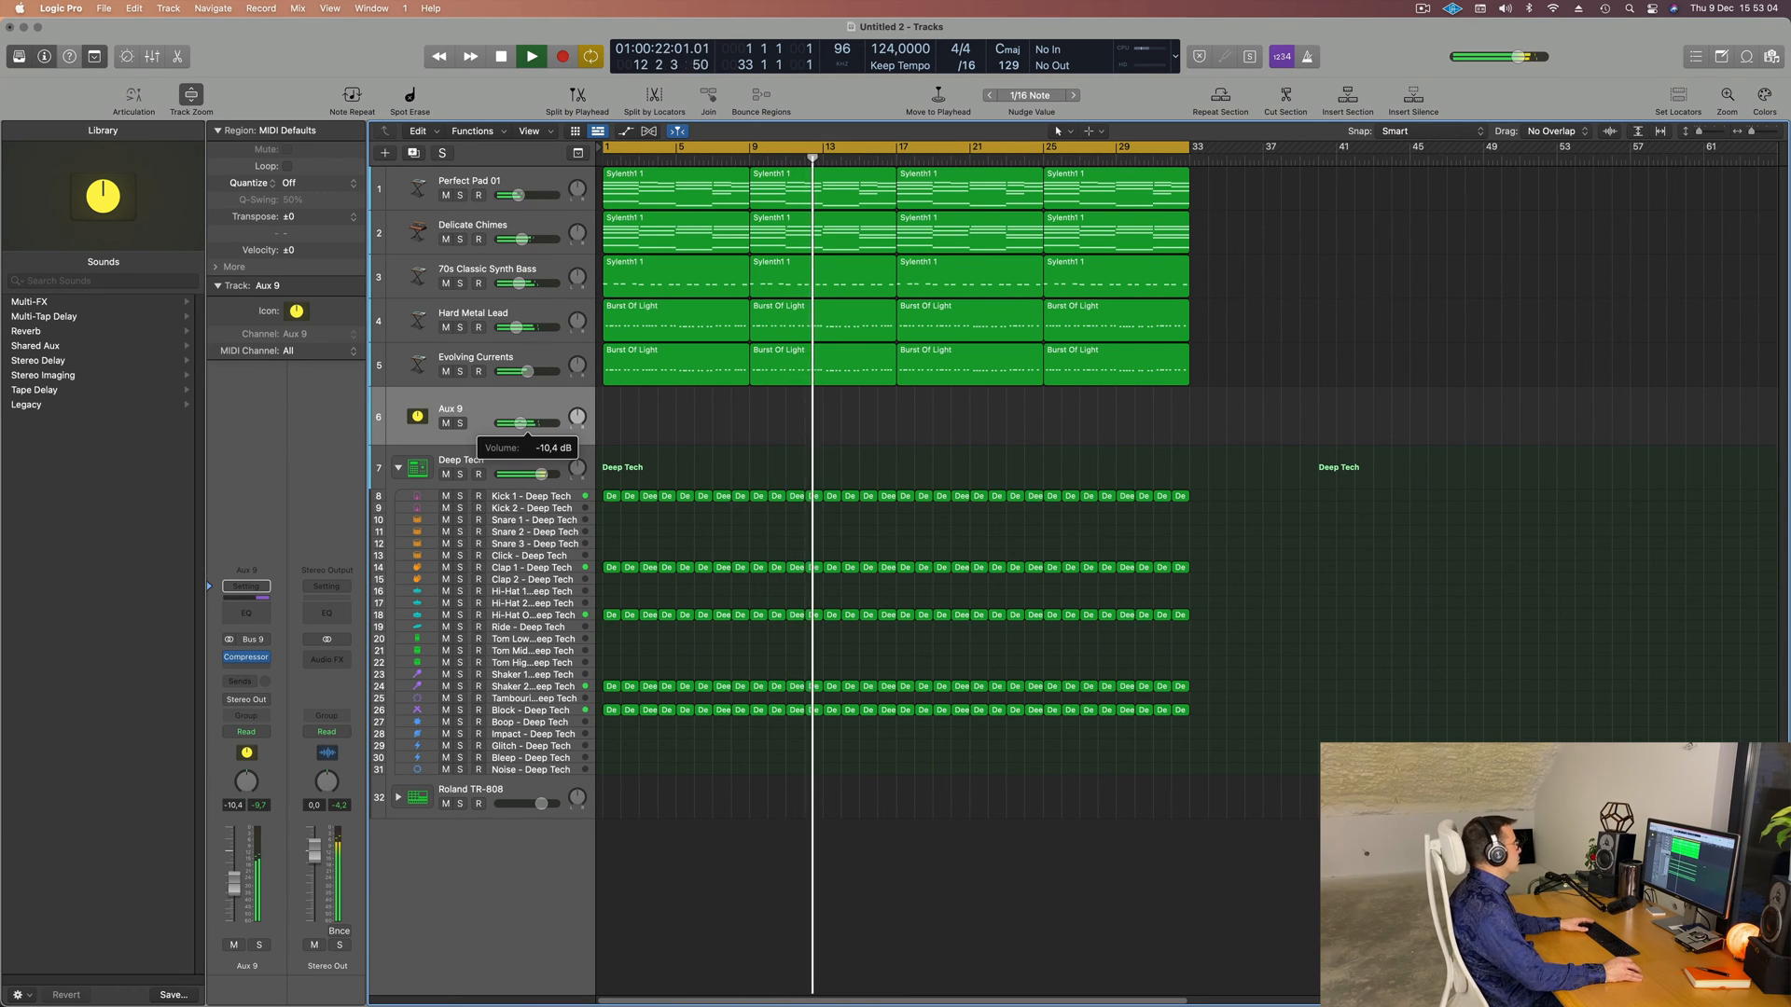
key("Return")
- Mute the Delicate Chimes track, select the Perfect Pad 01 track and restart playback
left_click(445, 238)
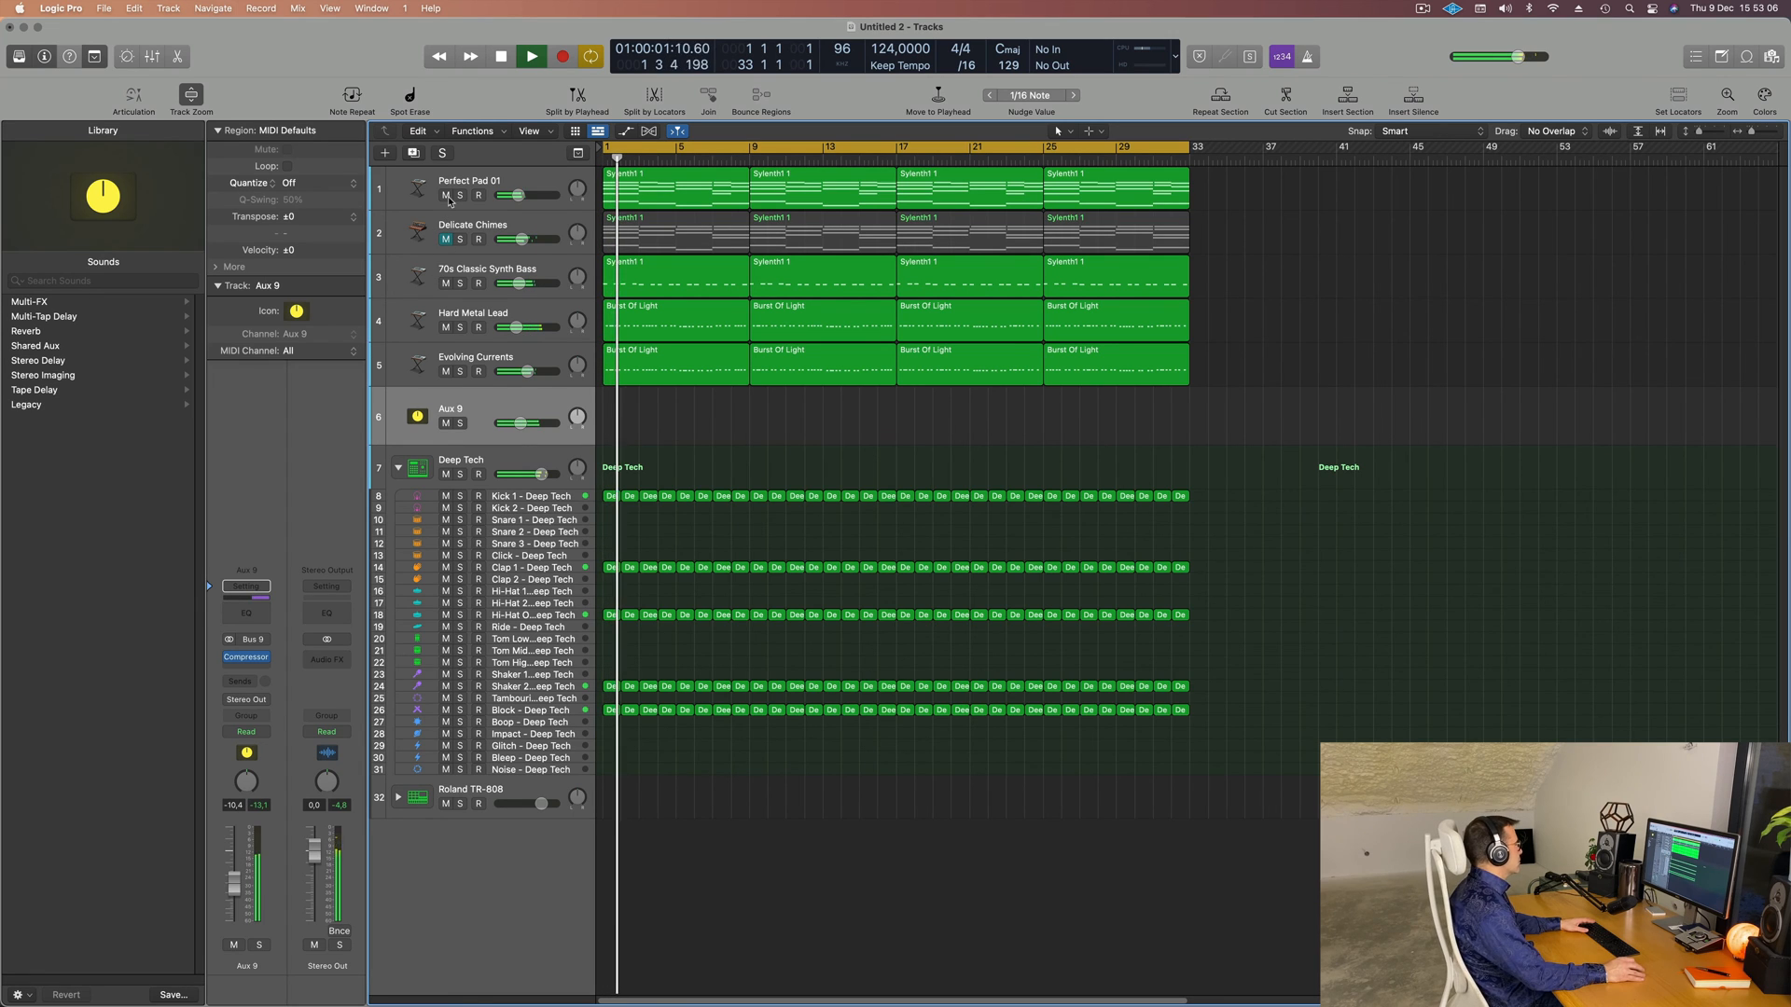
key("super+Left")
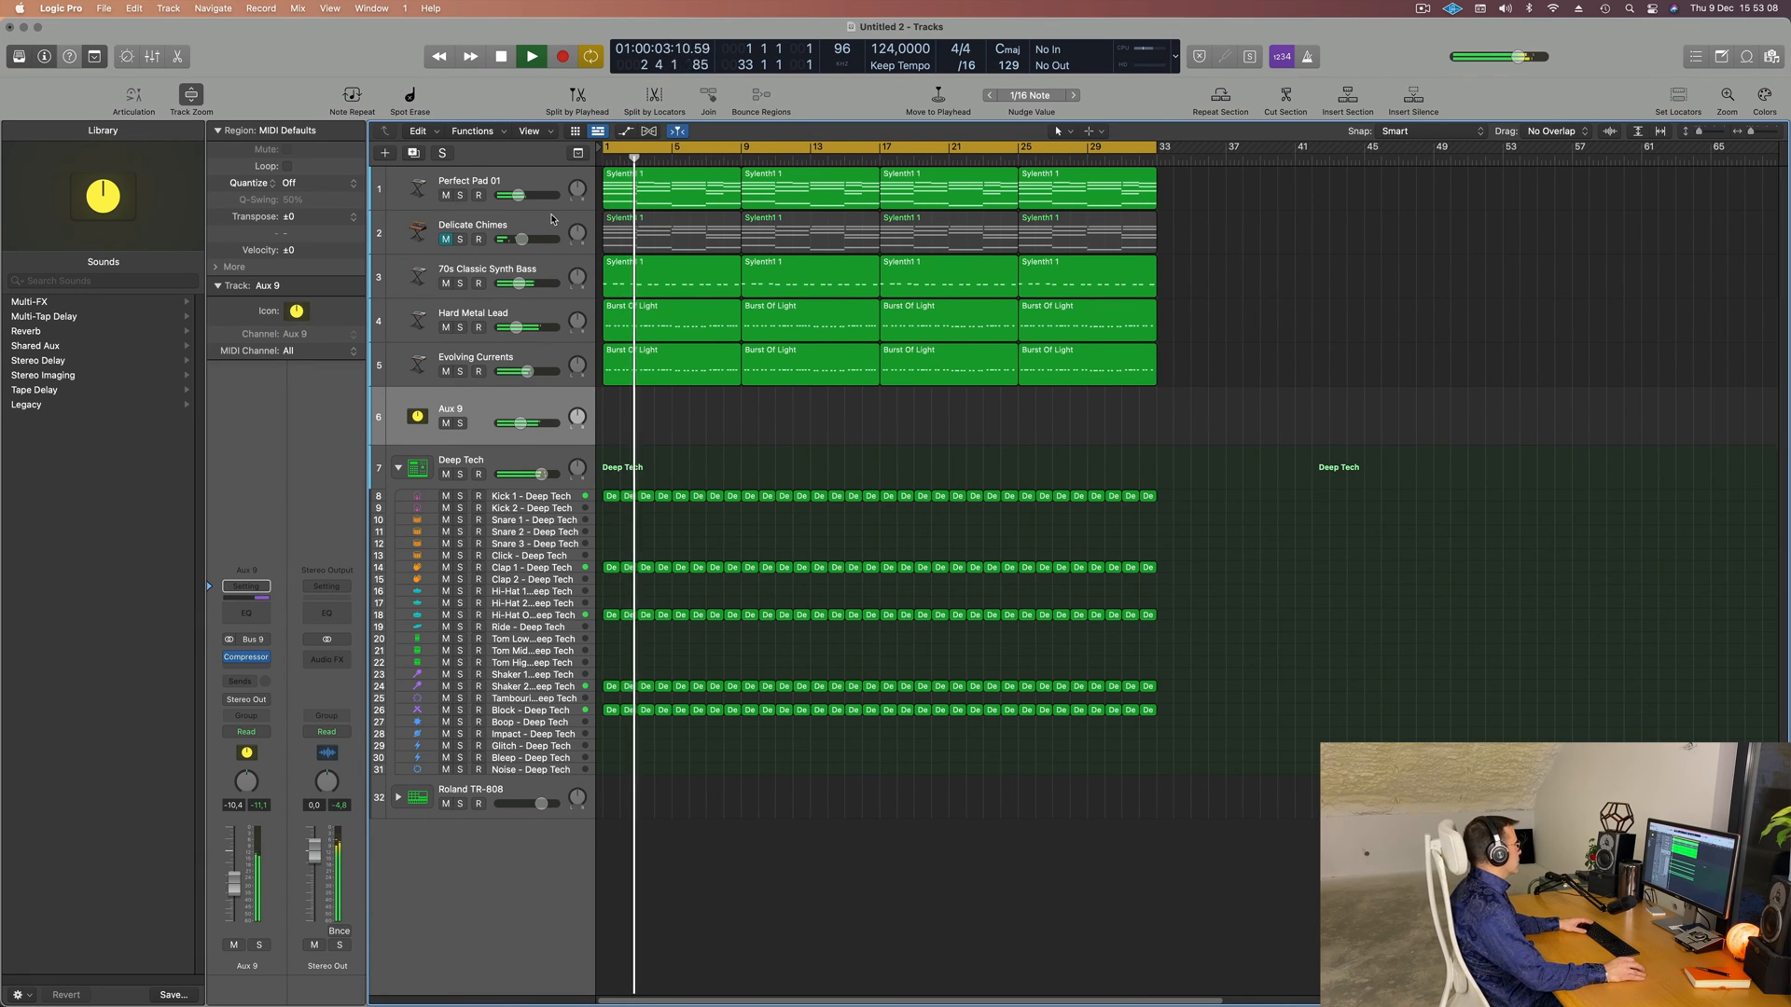
key("super+Left")
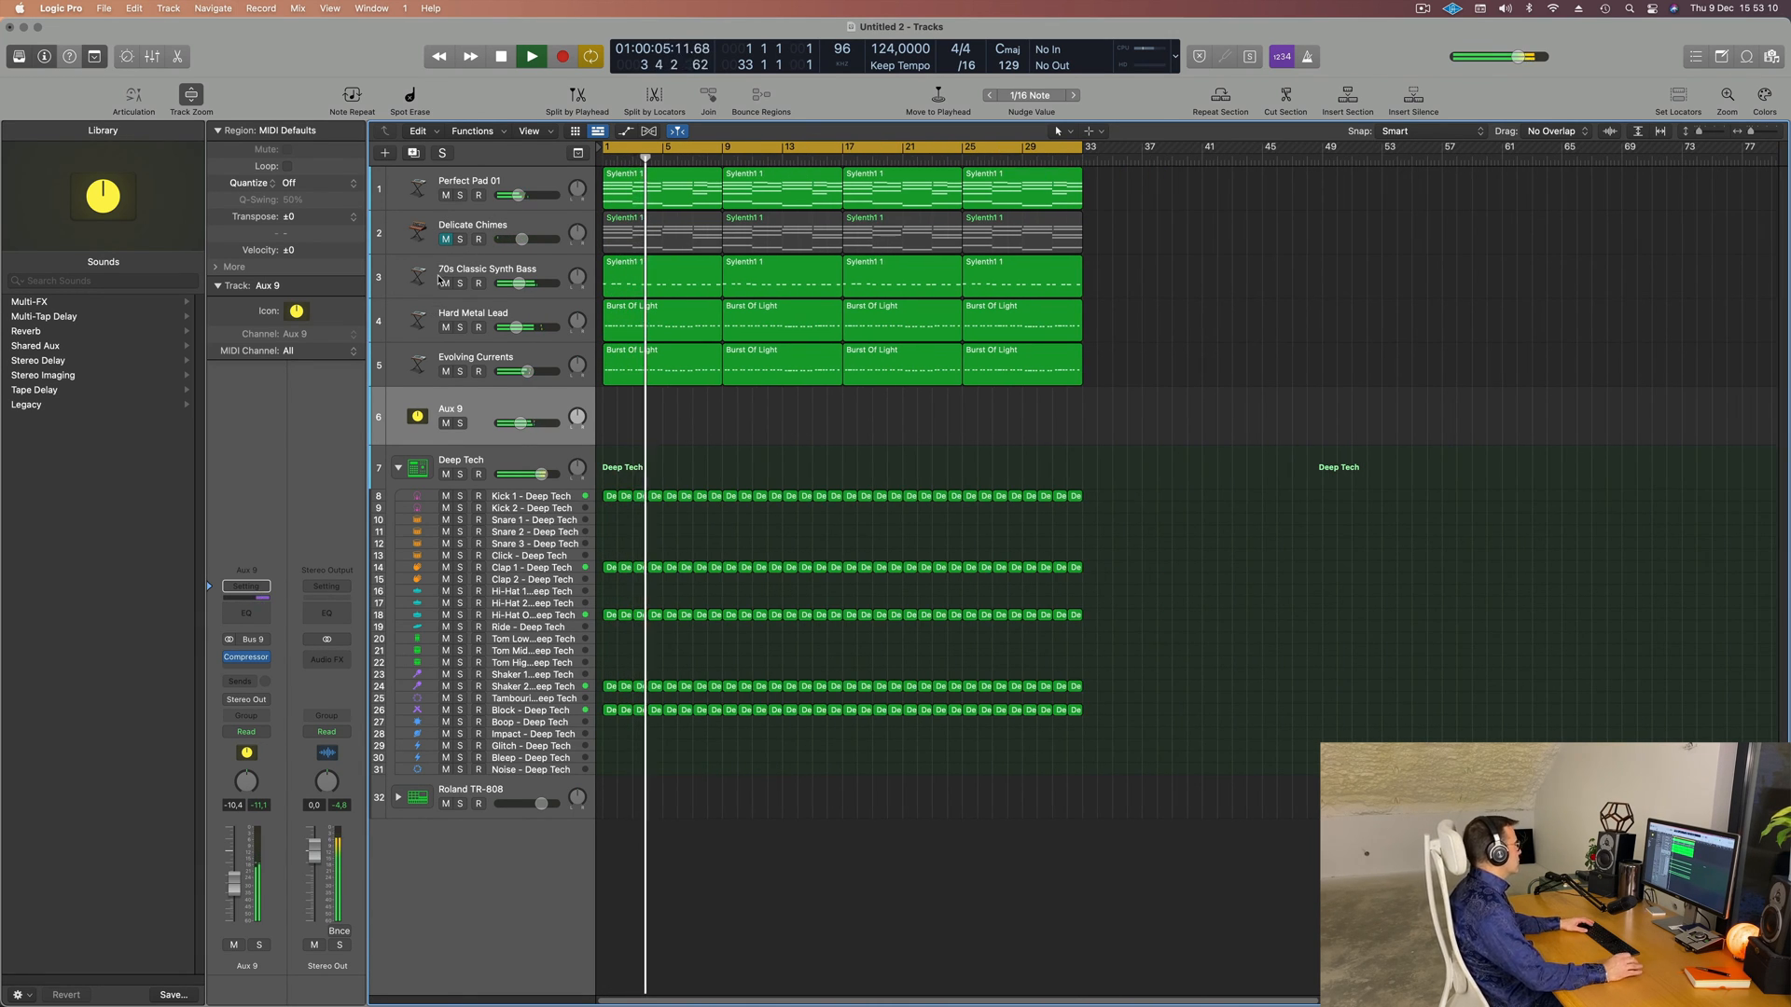
key("super+Up")
left_click(530, 180)
key("Return")
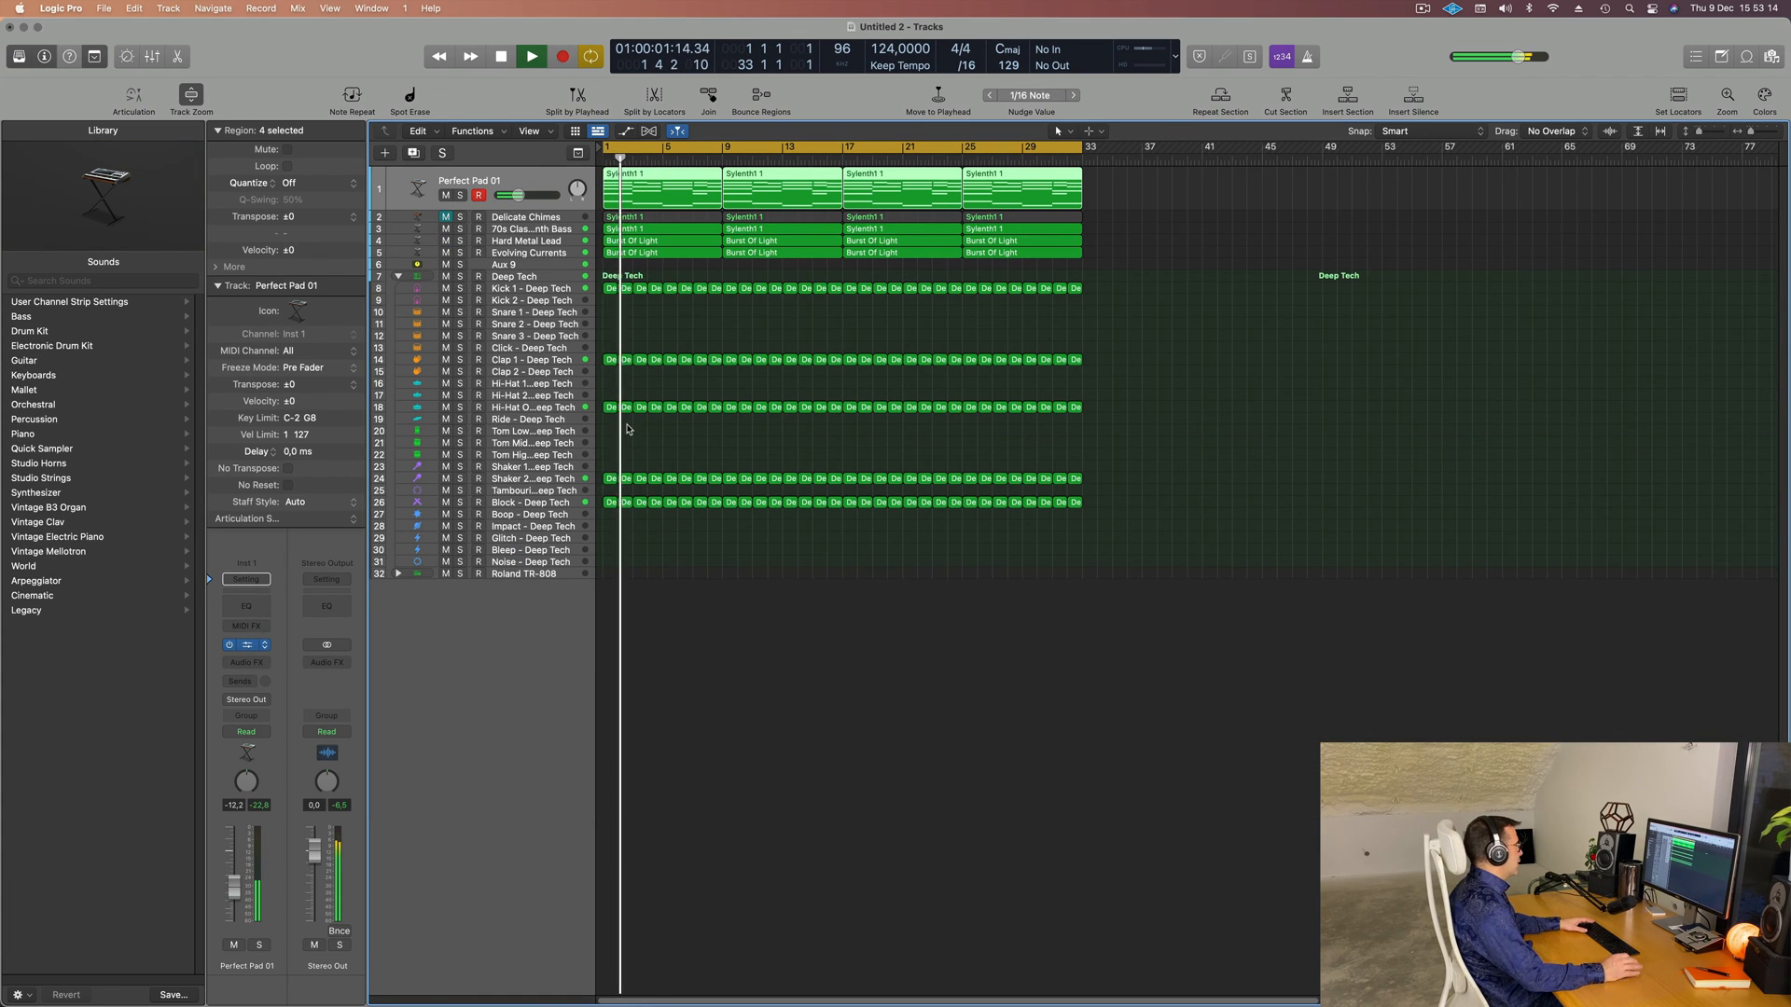
- Open the Alchemy instrument on Perfect Pad 01 and raise its Cutoff to about 20.9 %
left_click(247, 646)
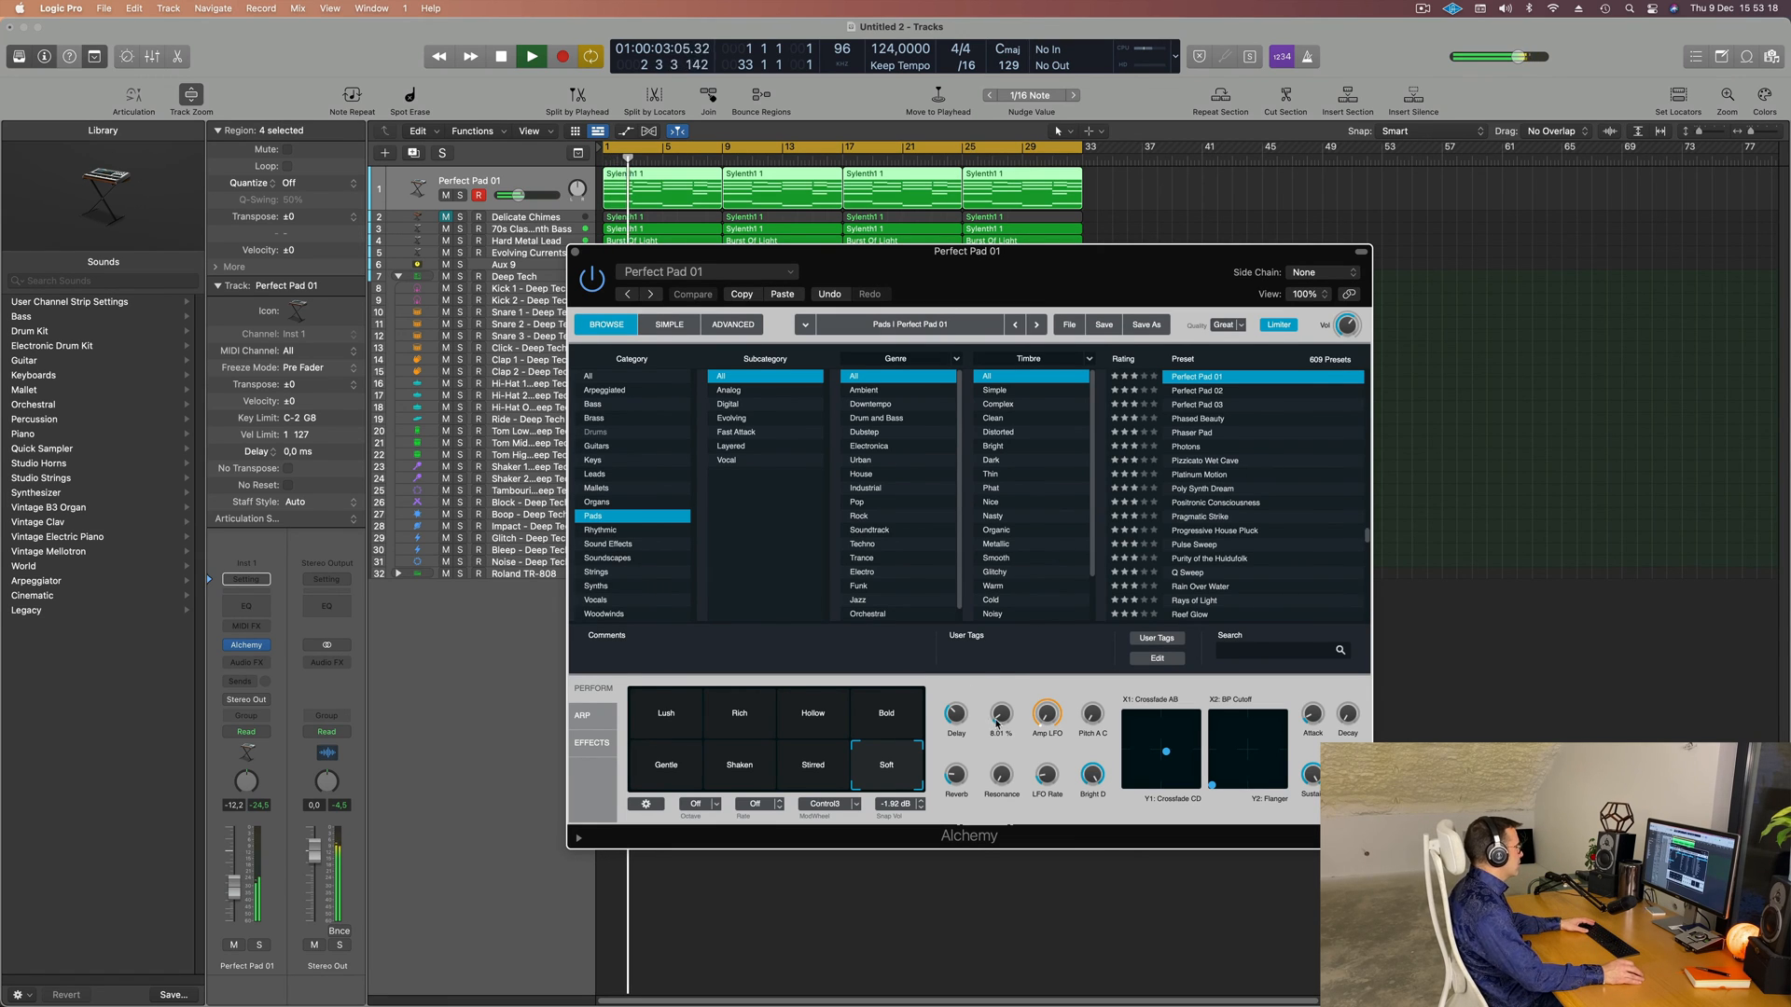
left_click_drag(1001, 714, 1001, 719)
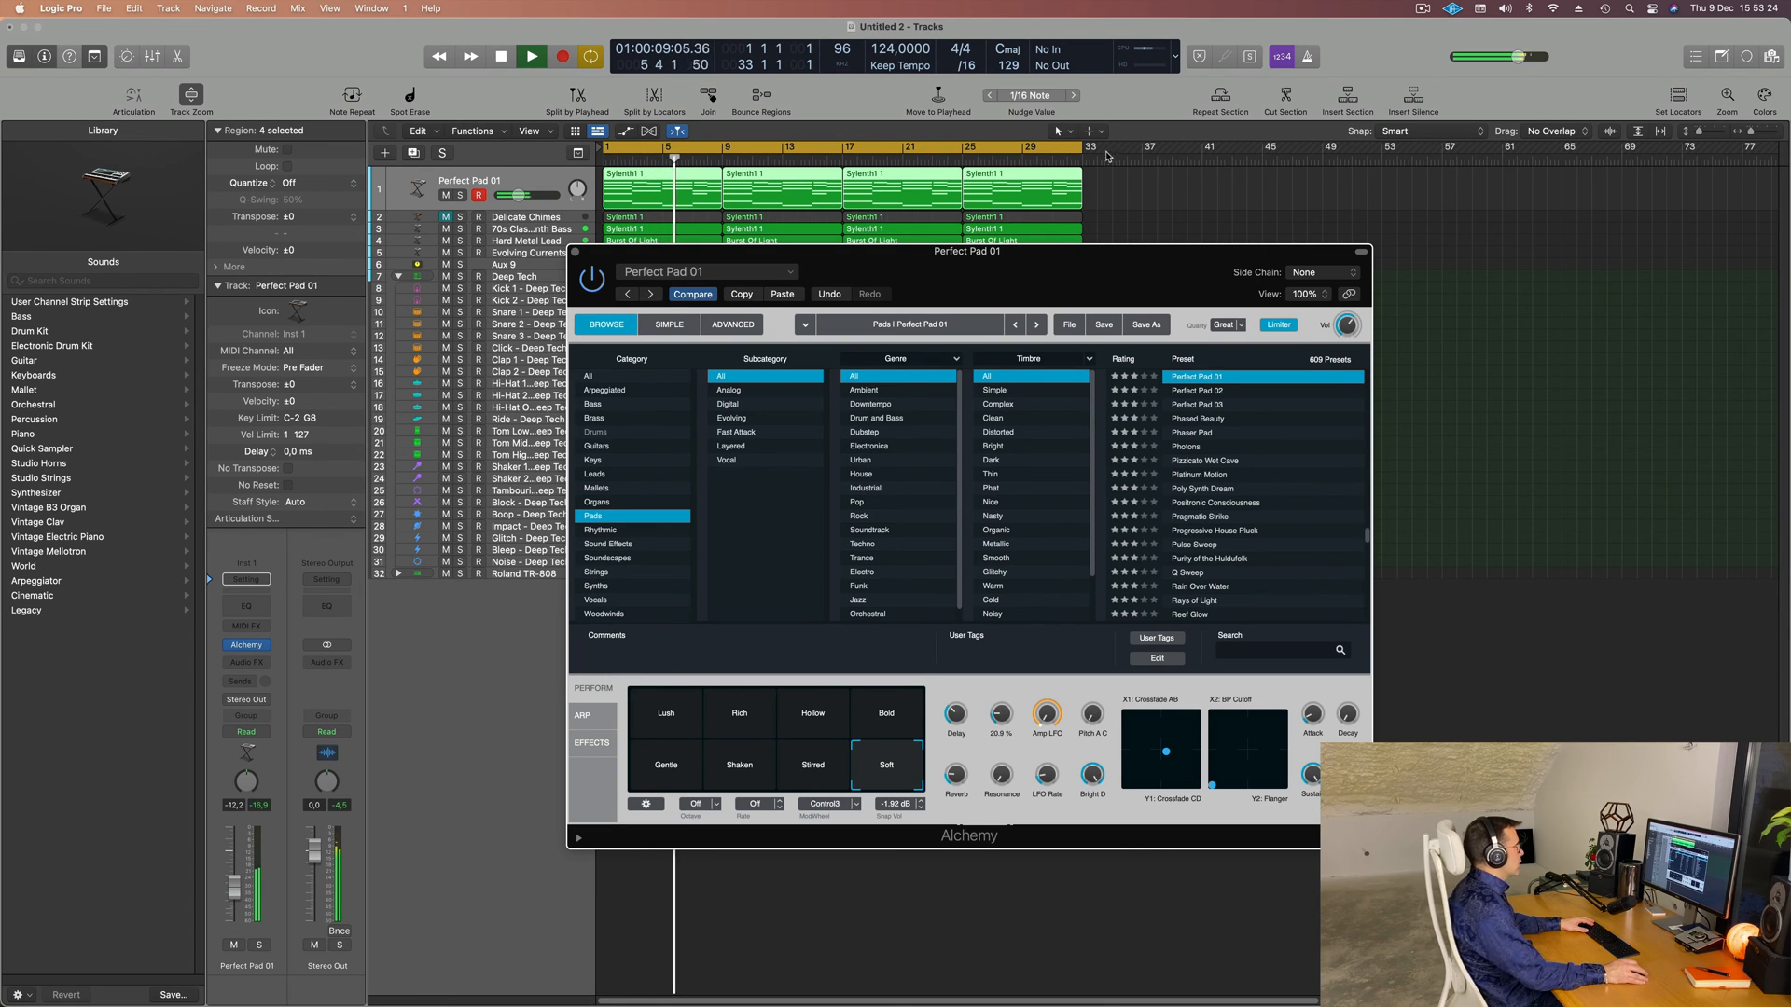
left_click_drag(1064, 263, 1265, 283)
key("super+k")
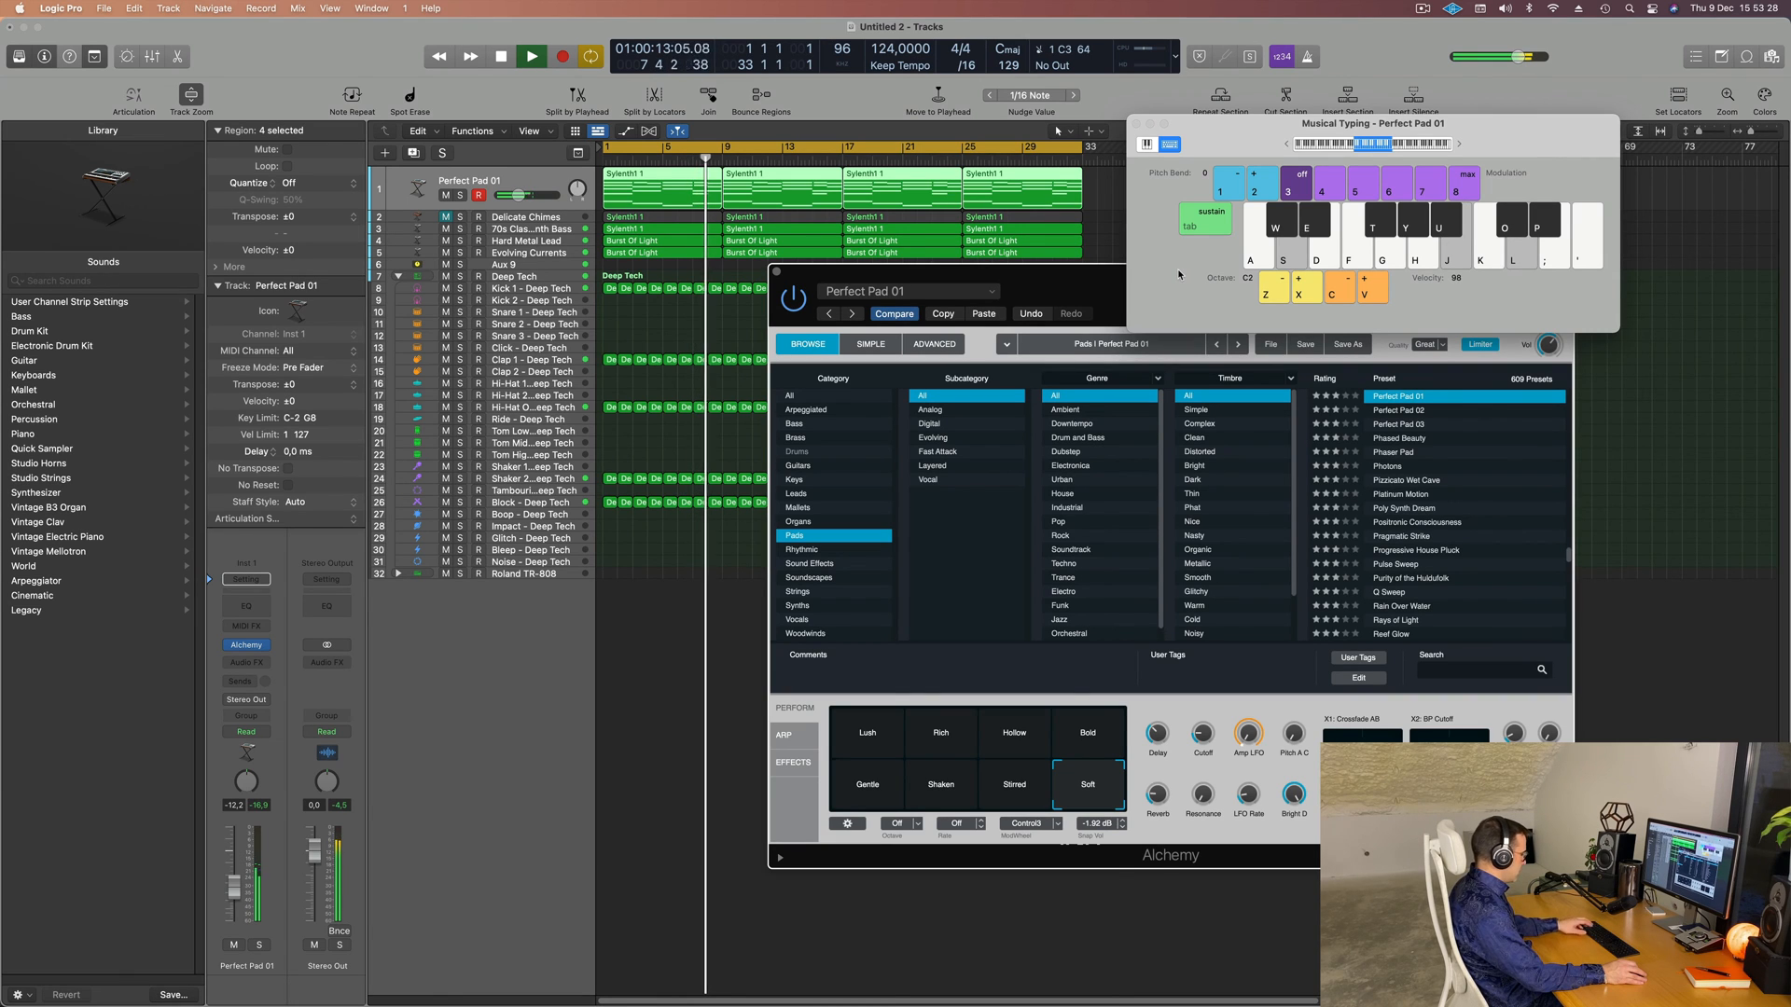
key("super+k")
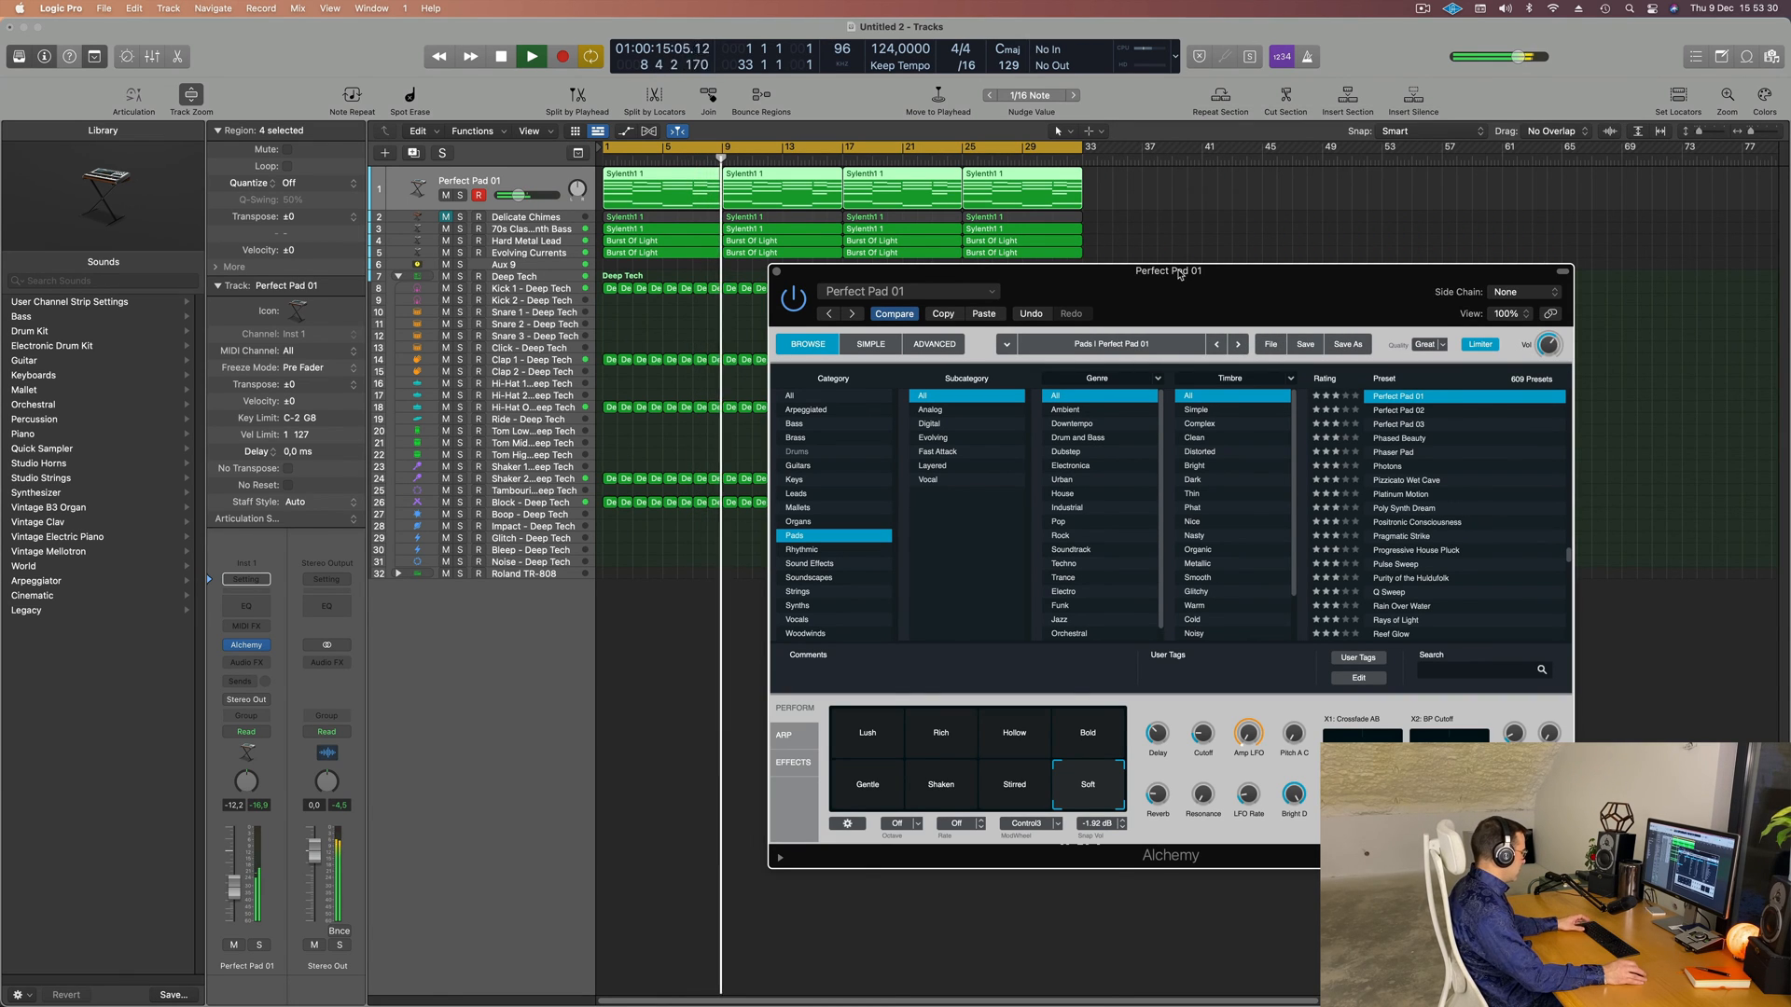
- Show the mixer and copy the 70s Classic Synth Bass compressor onto the Perfect Pad 01 channel
key("x")
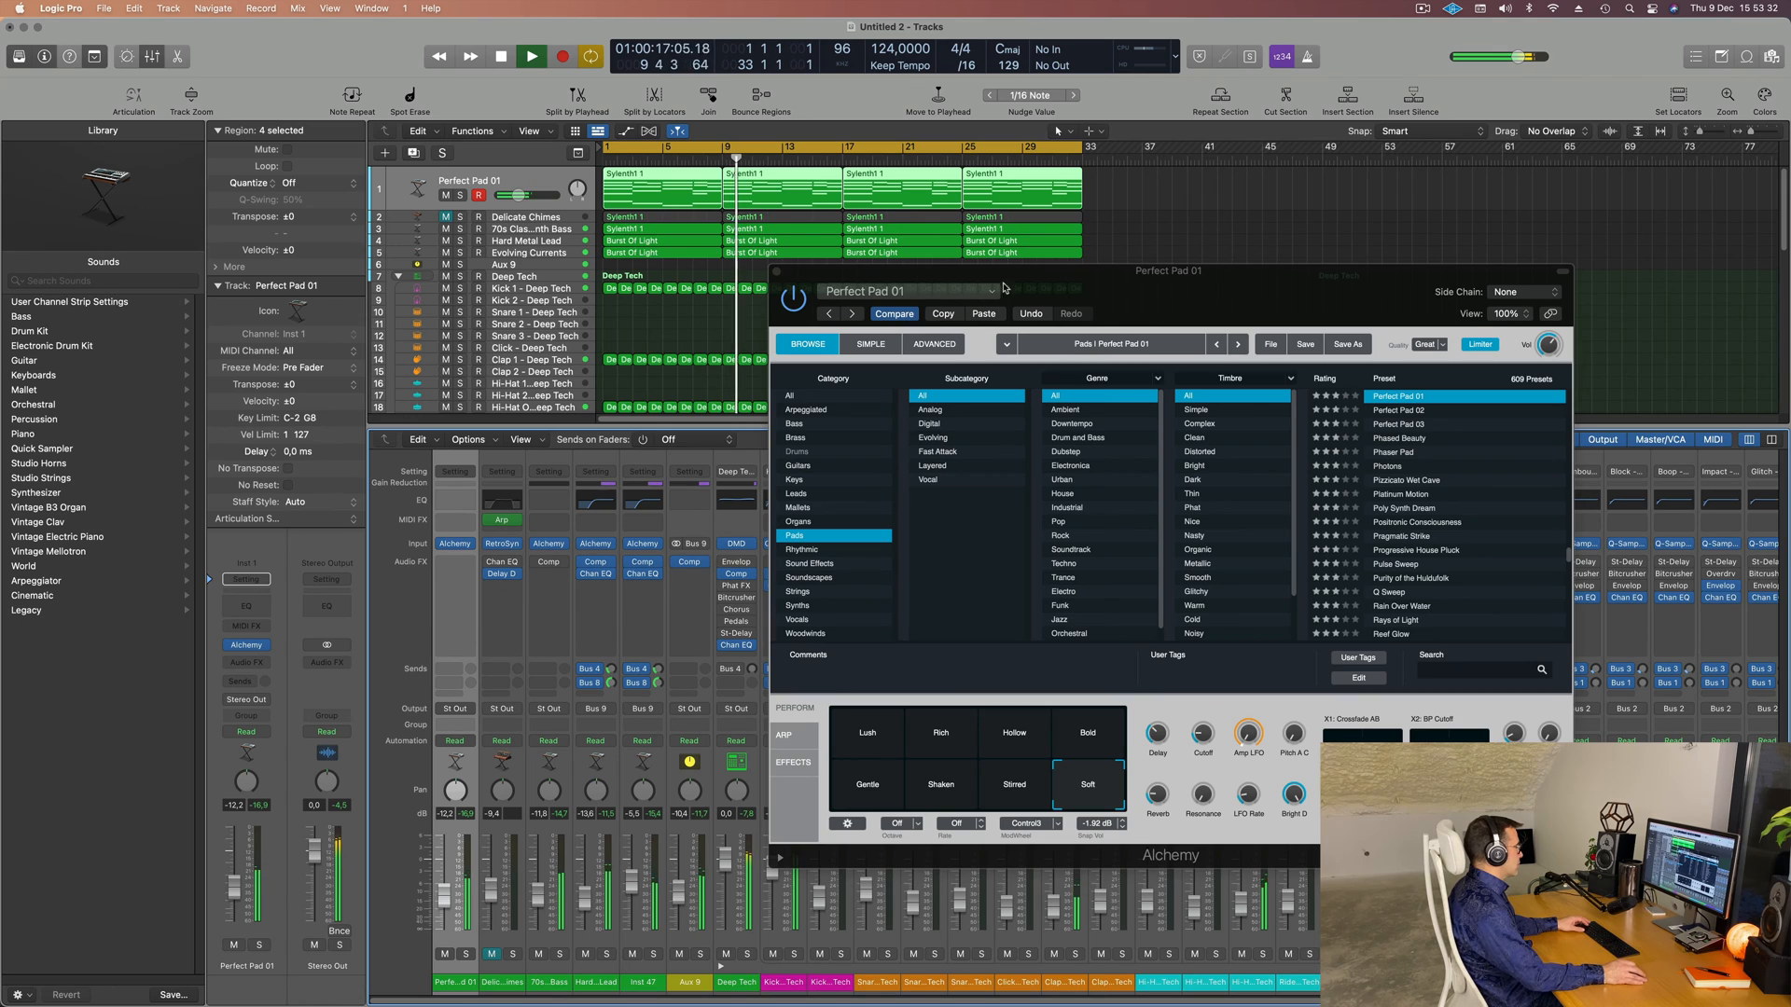
left_click_drag(990, 273, 1453, 271)
key("Return")
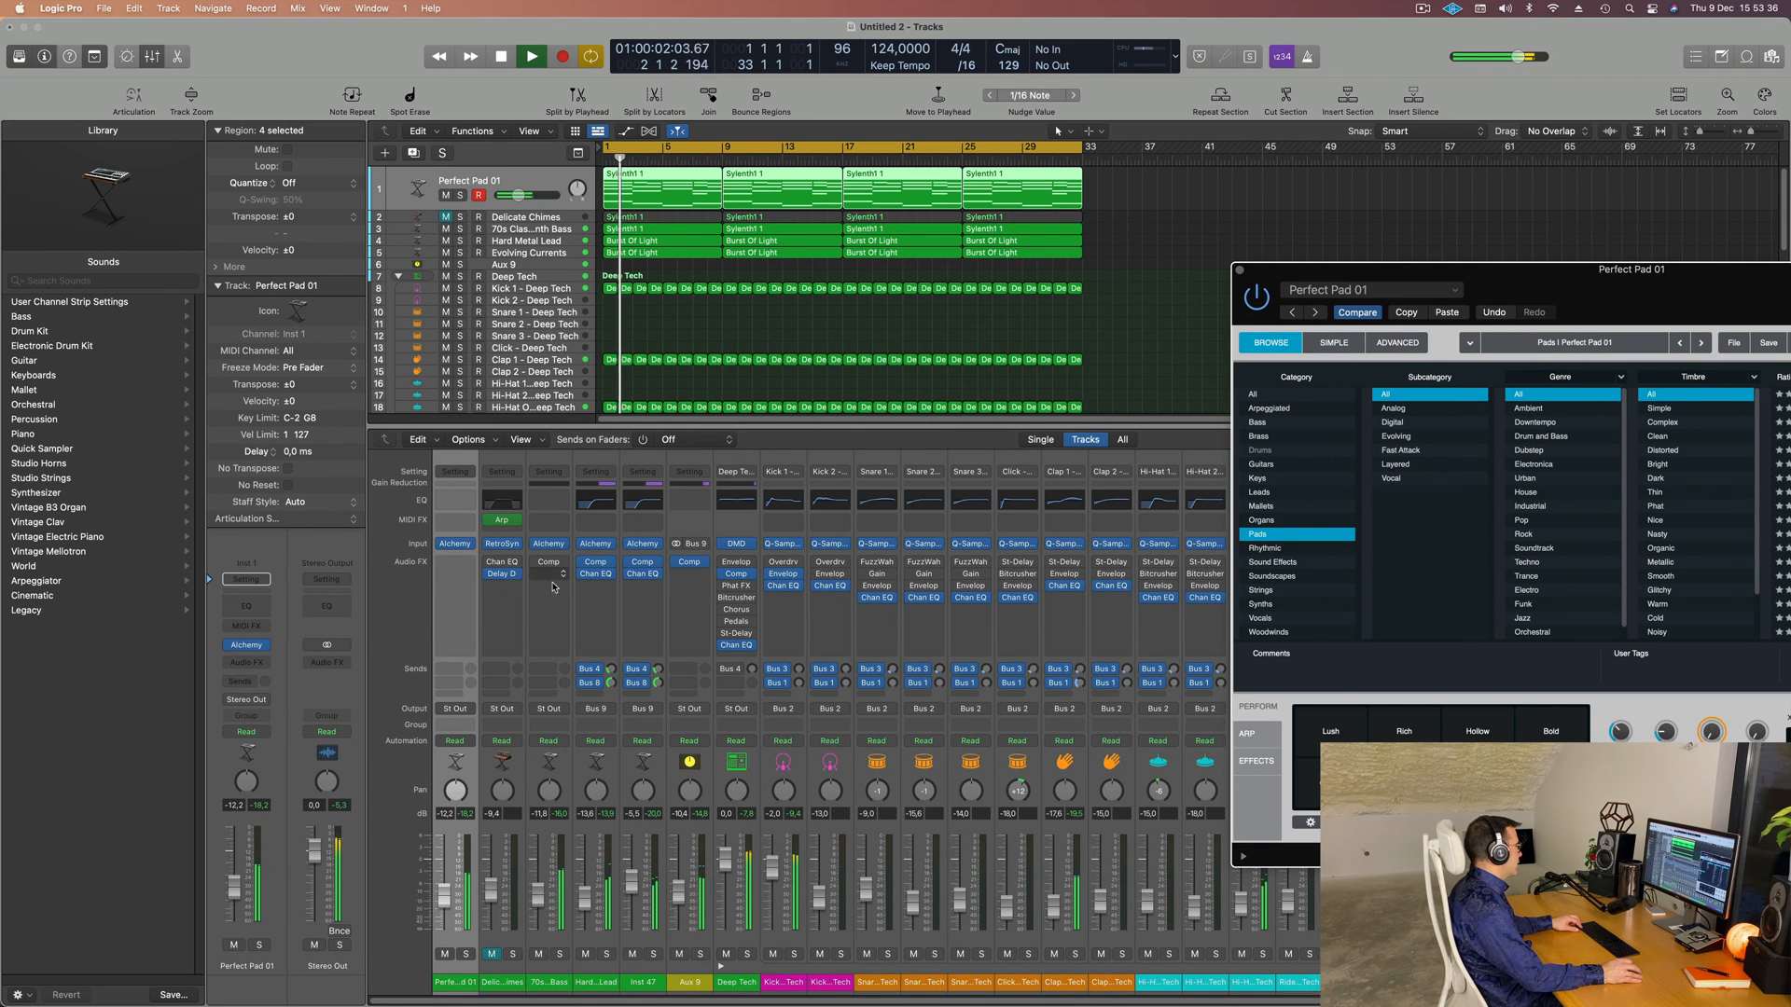
left_click_drag(549, 562, 455, 563)
key("Return")
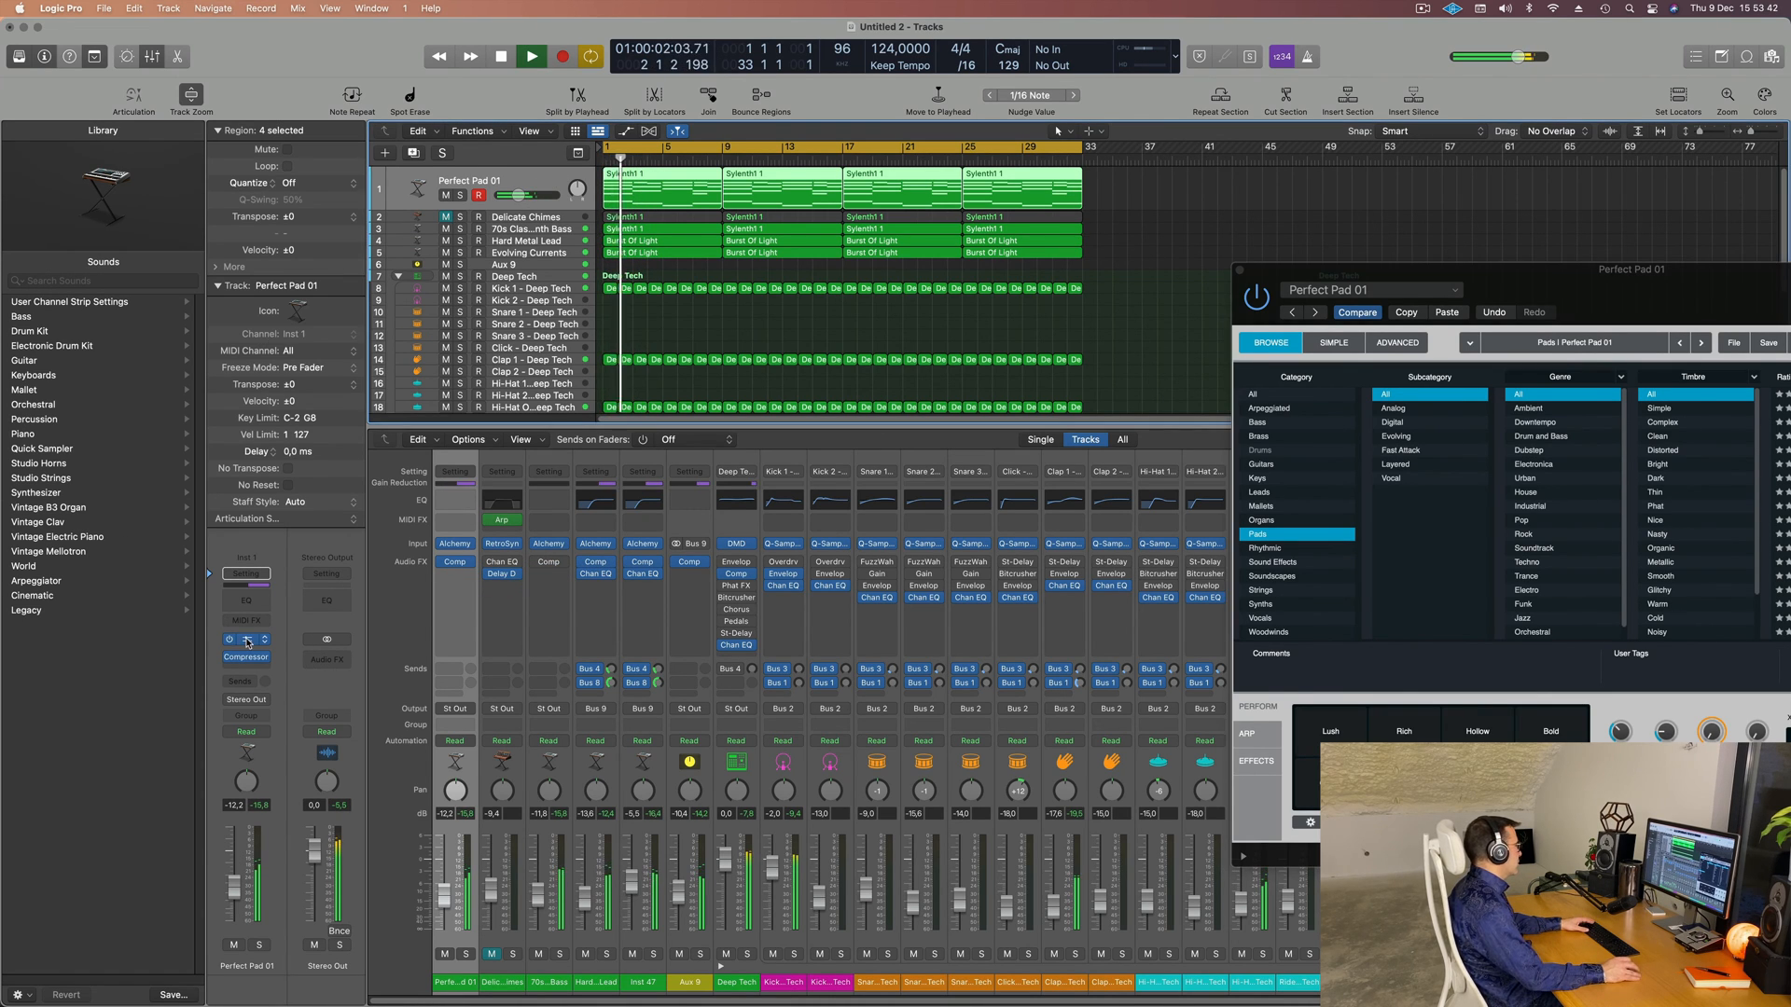
- Close Alchemy, check the copied compressor on Perfect Pad 01, close it and briefly solo the pad
left_click(247, 641)
left_click(247, 657)
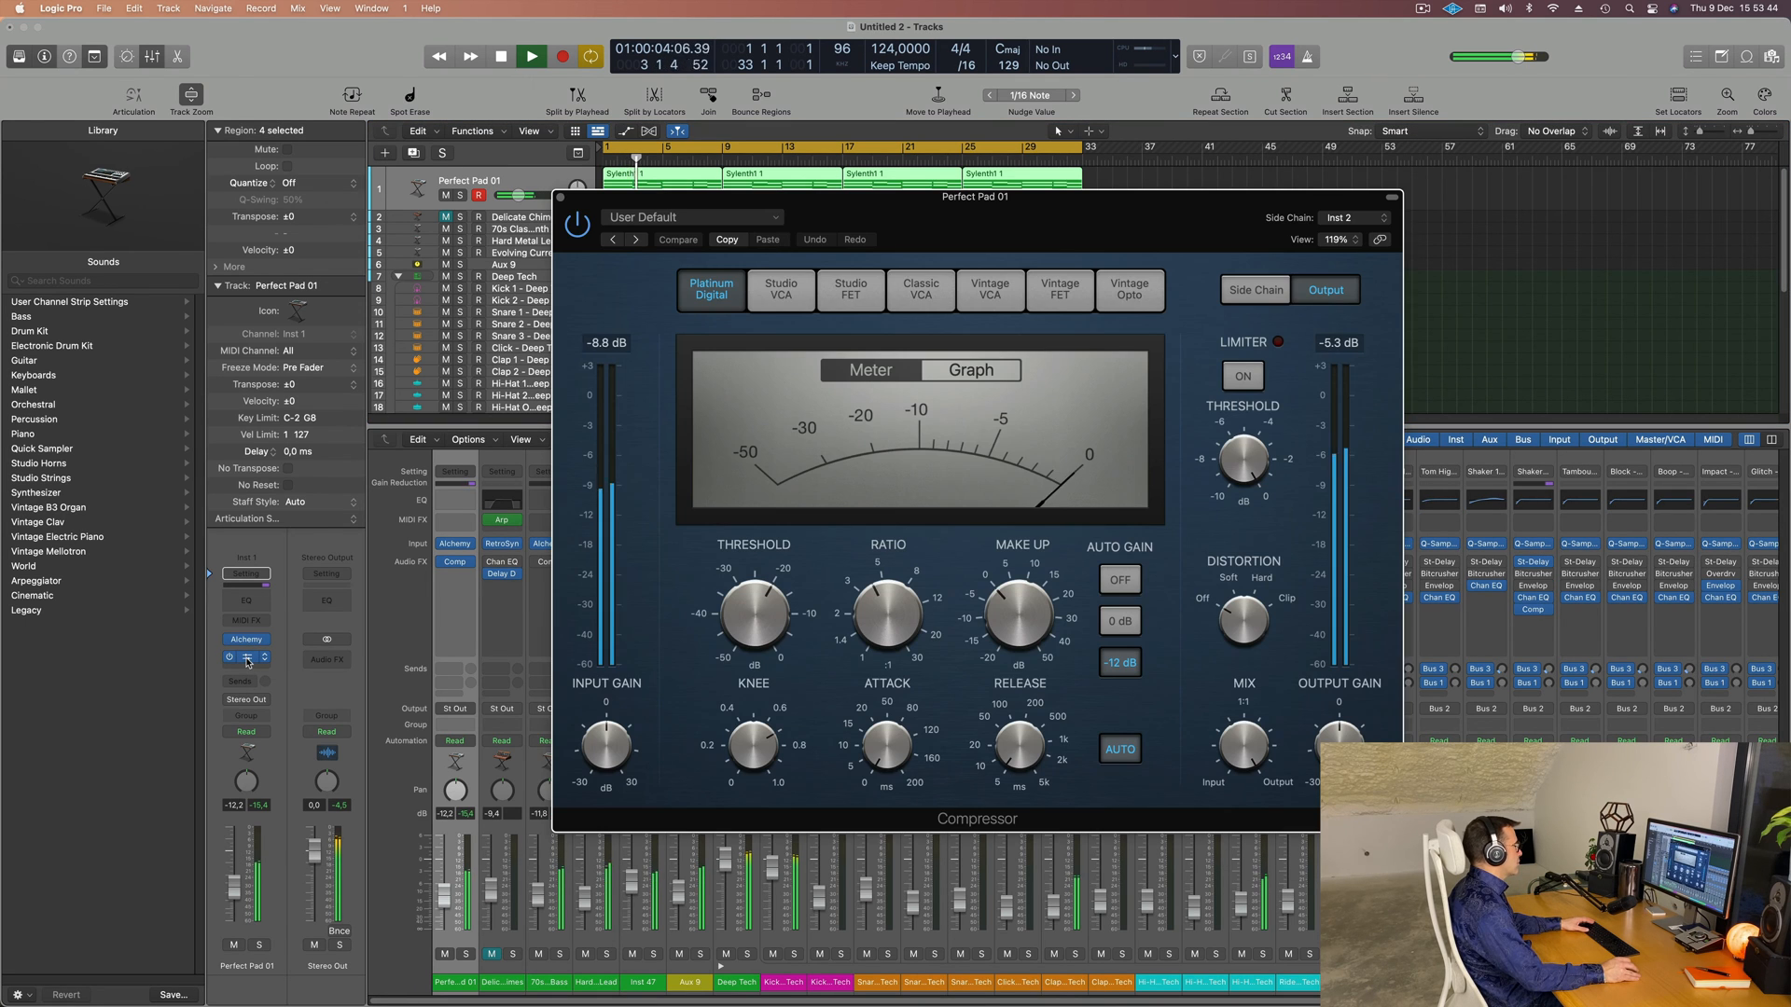
left_click_drag(578, 208, 809, 224)
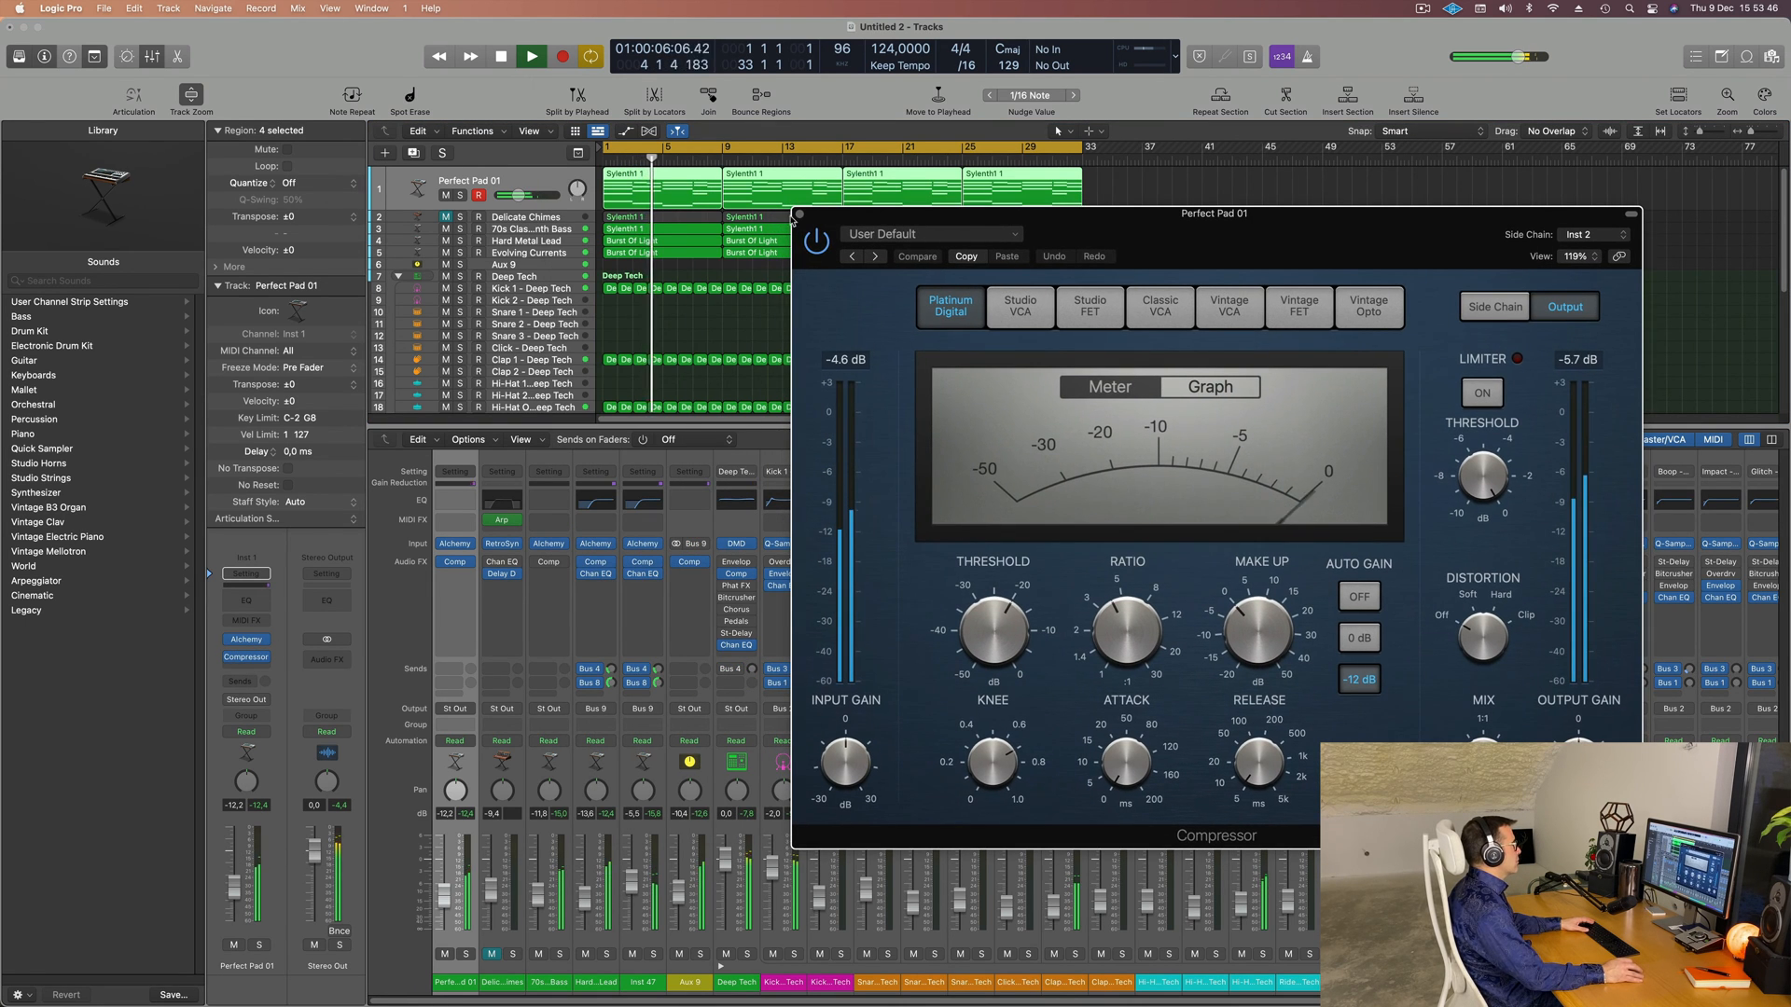
left_click(800, 213)
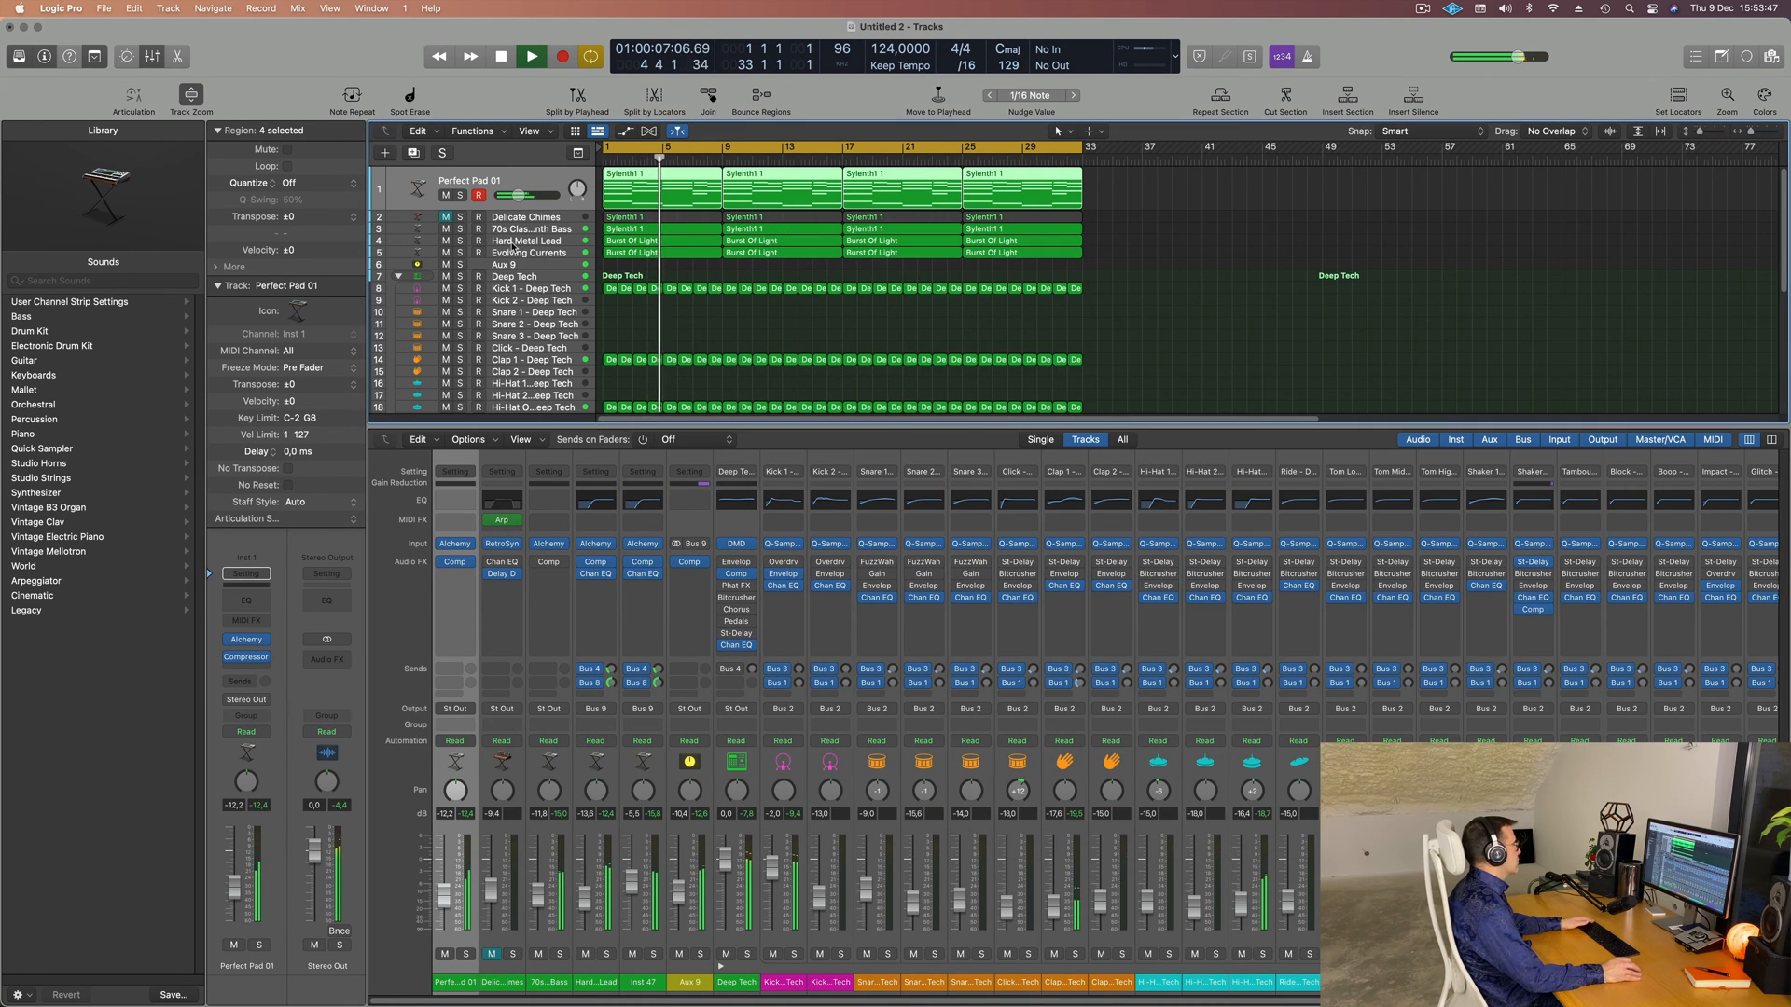
left_click(461, 195)
left_click(460, 195)
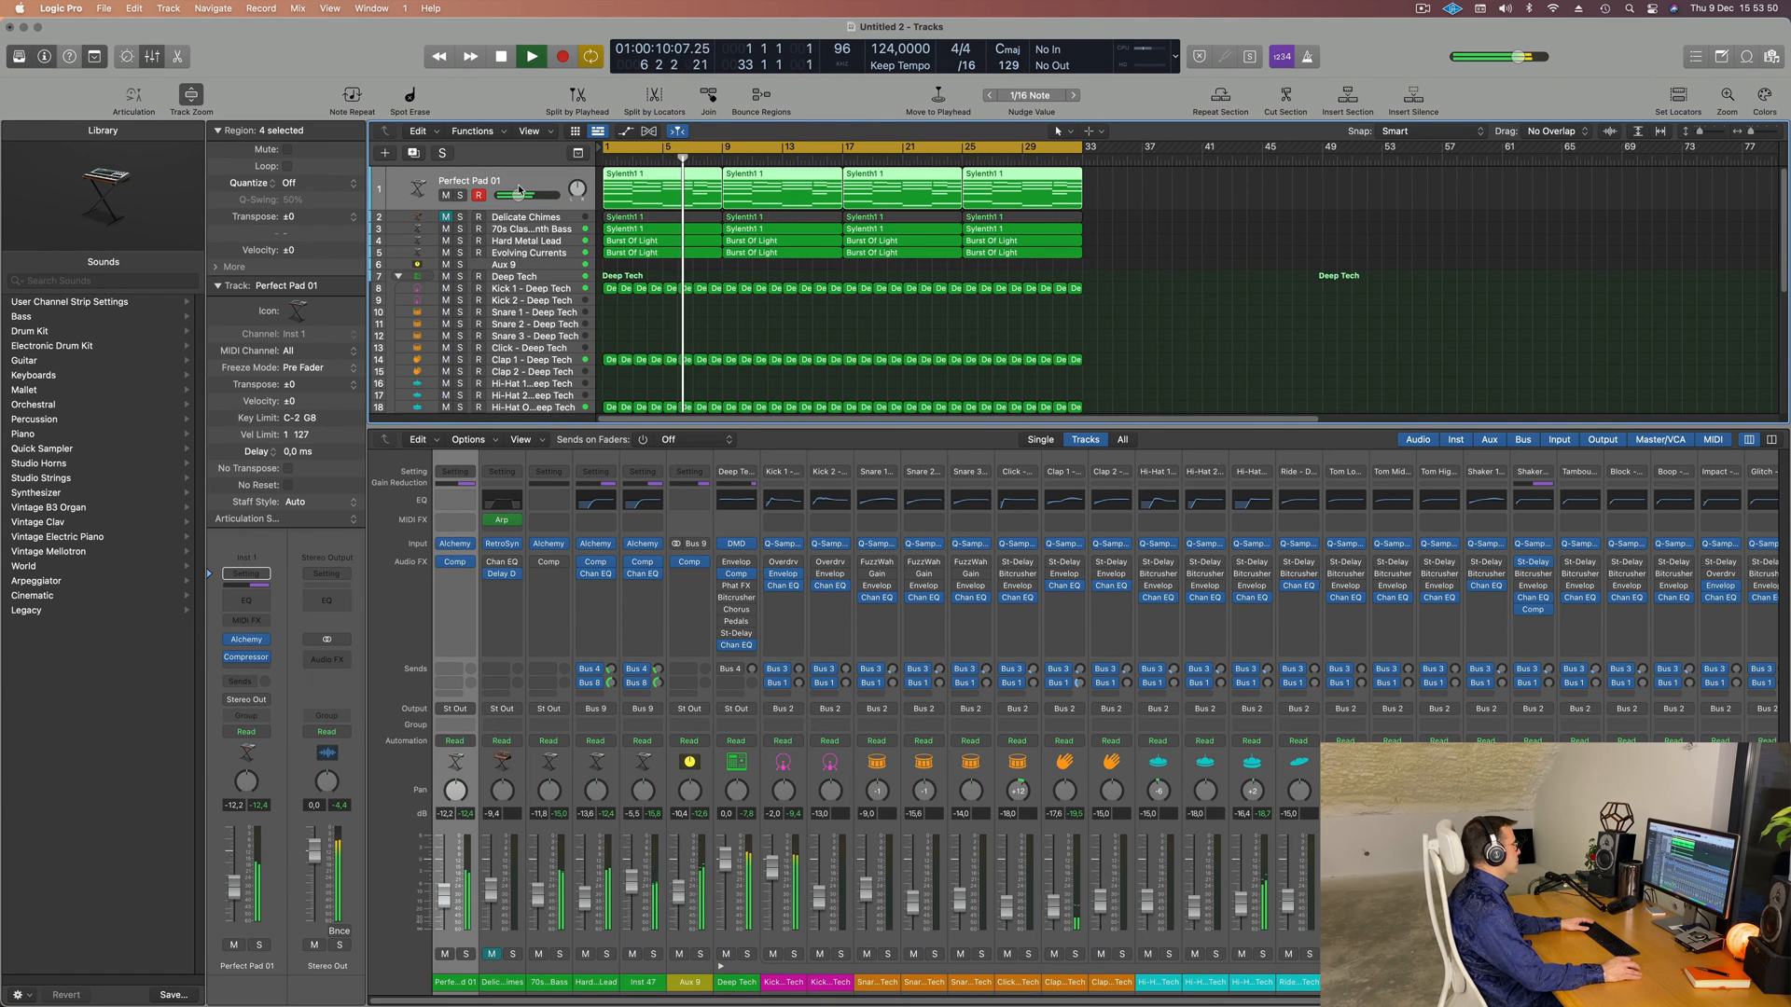
- Set the Perfect Pad 01 volume to -14.2 dB and add a Channel EQ with a low cut at 145 Hz
left_click(246, 639)
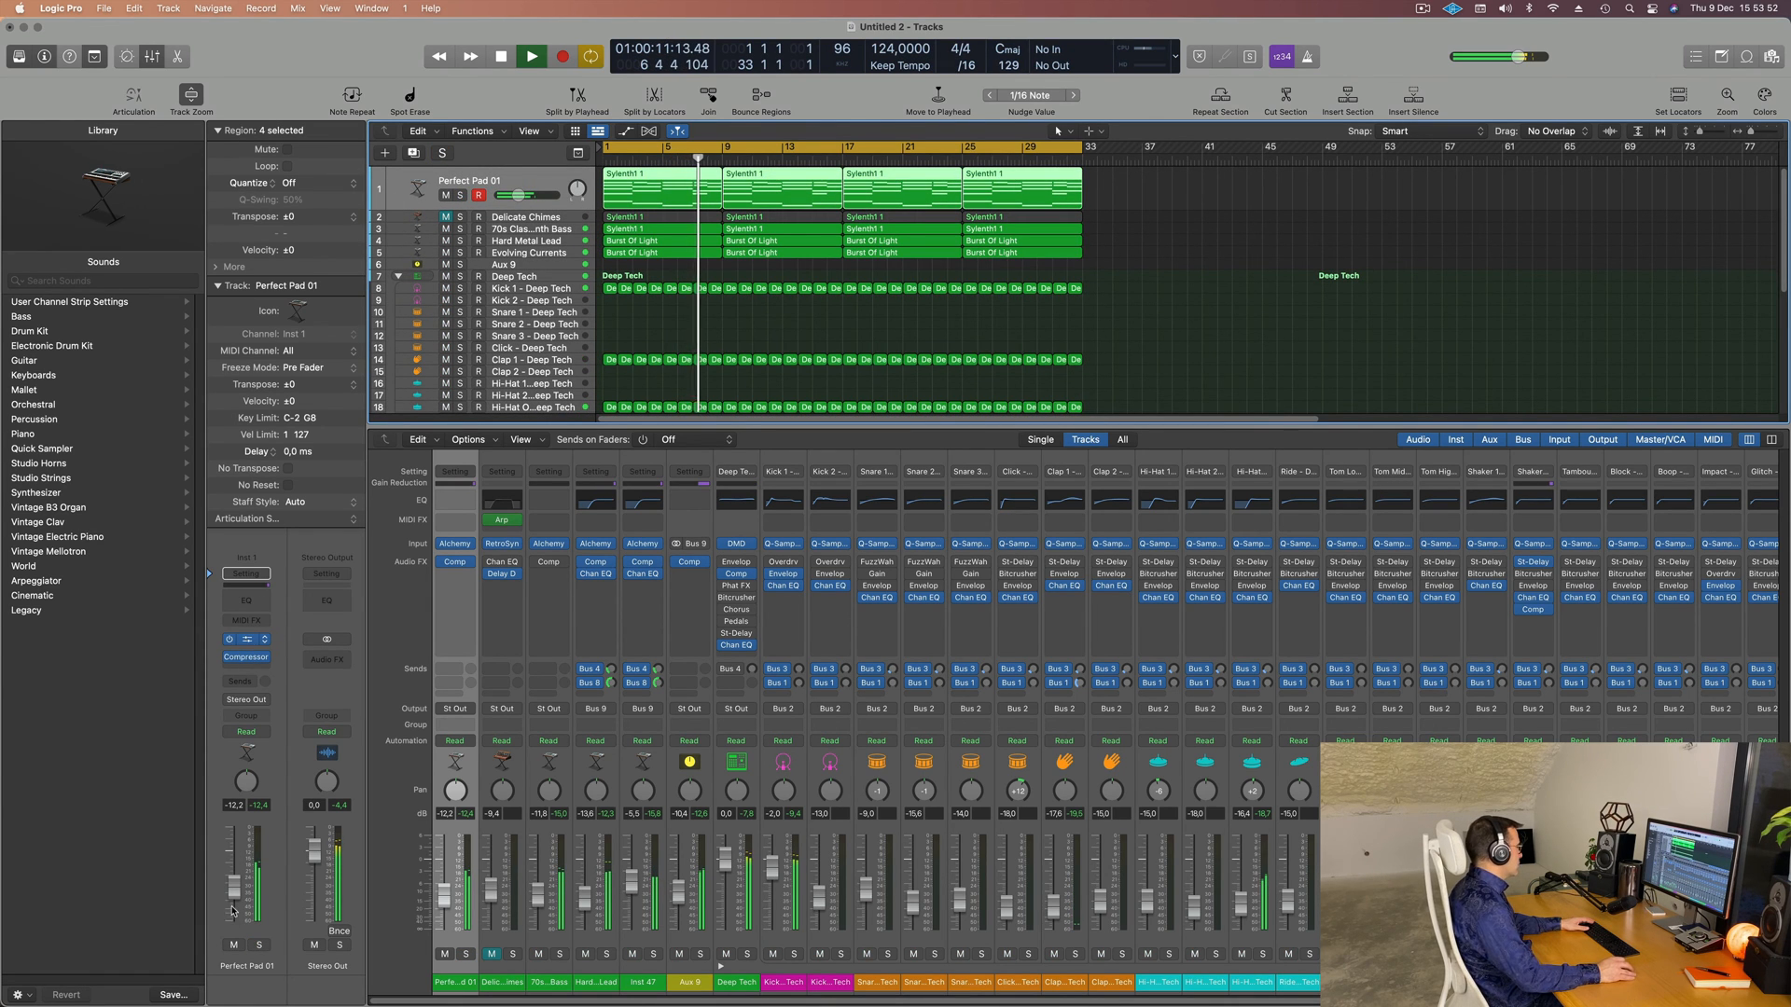
left_click_drag(234, 888, 233, 893)
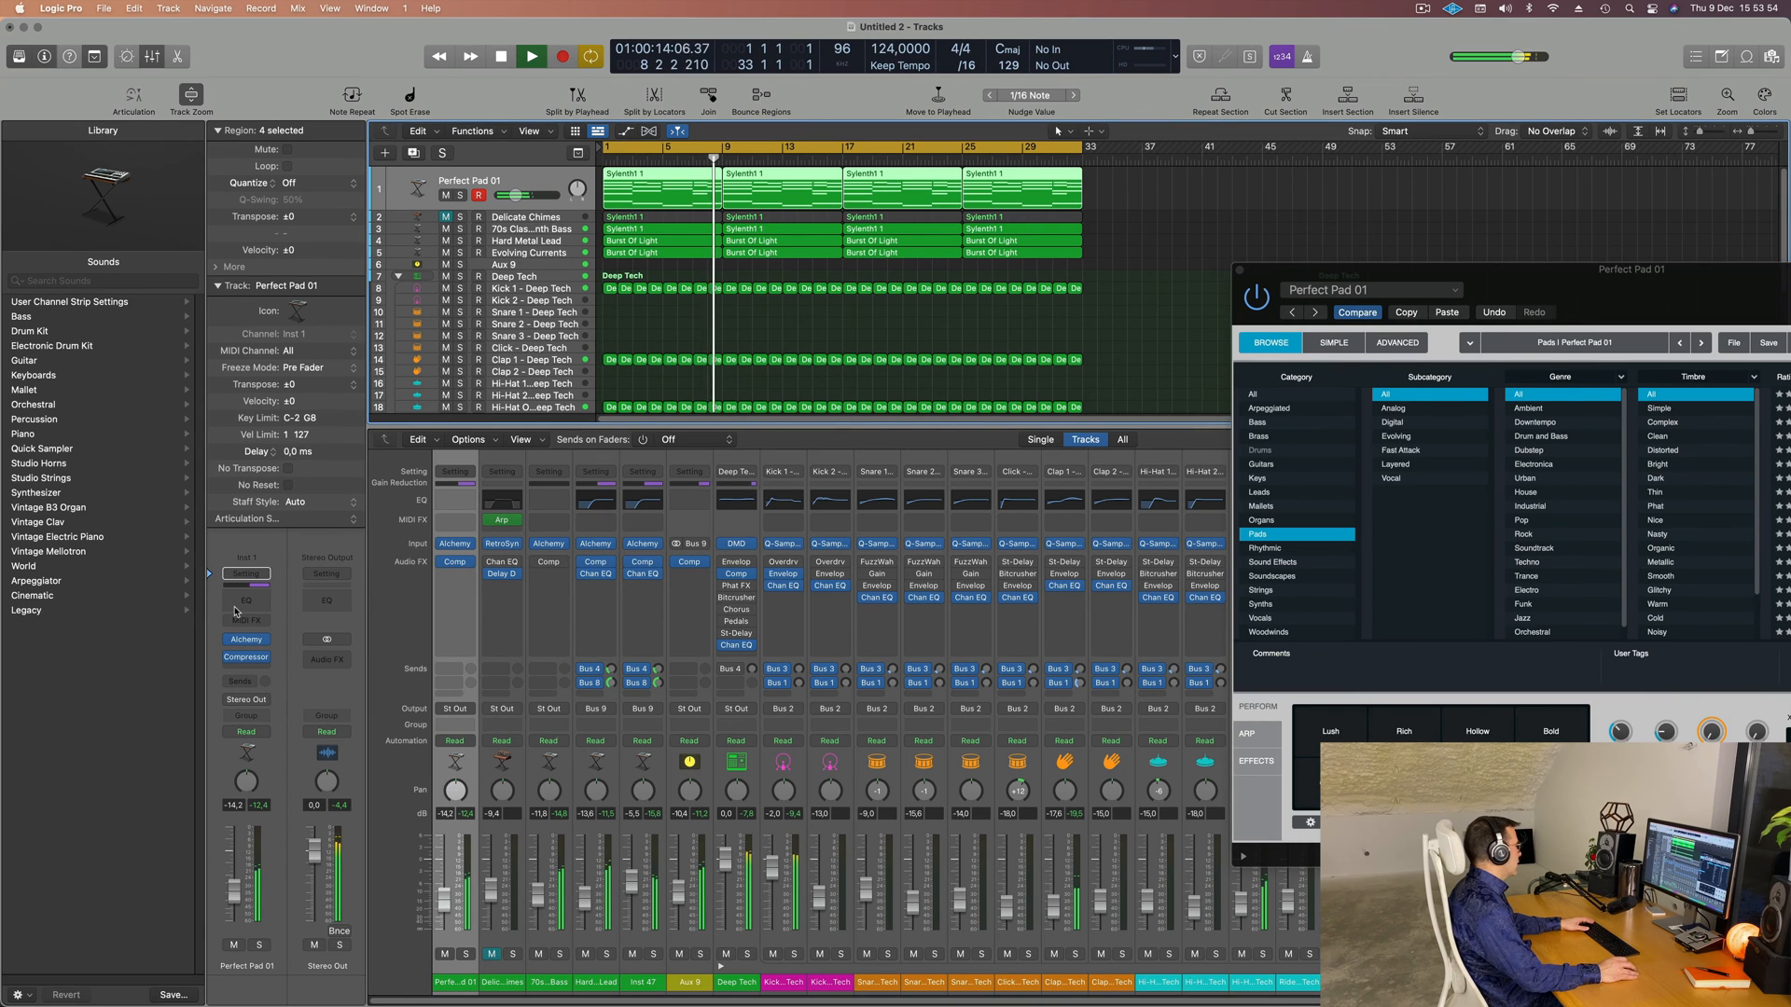
left_click(246, 605)
left_click(638, 276)
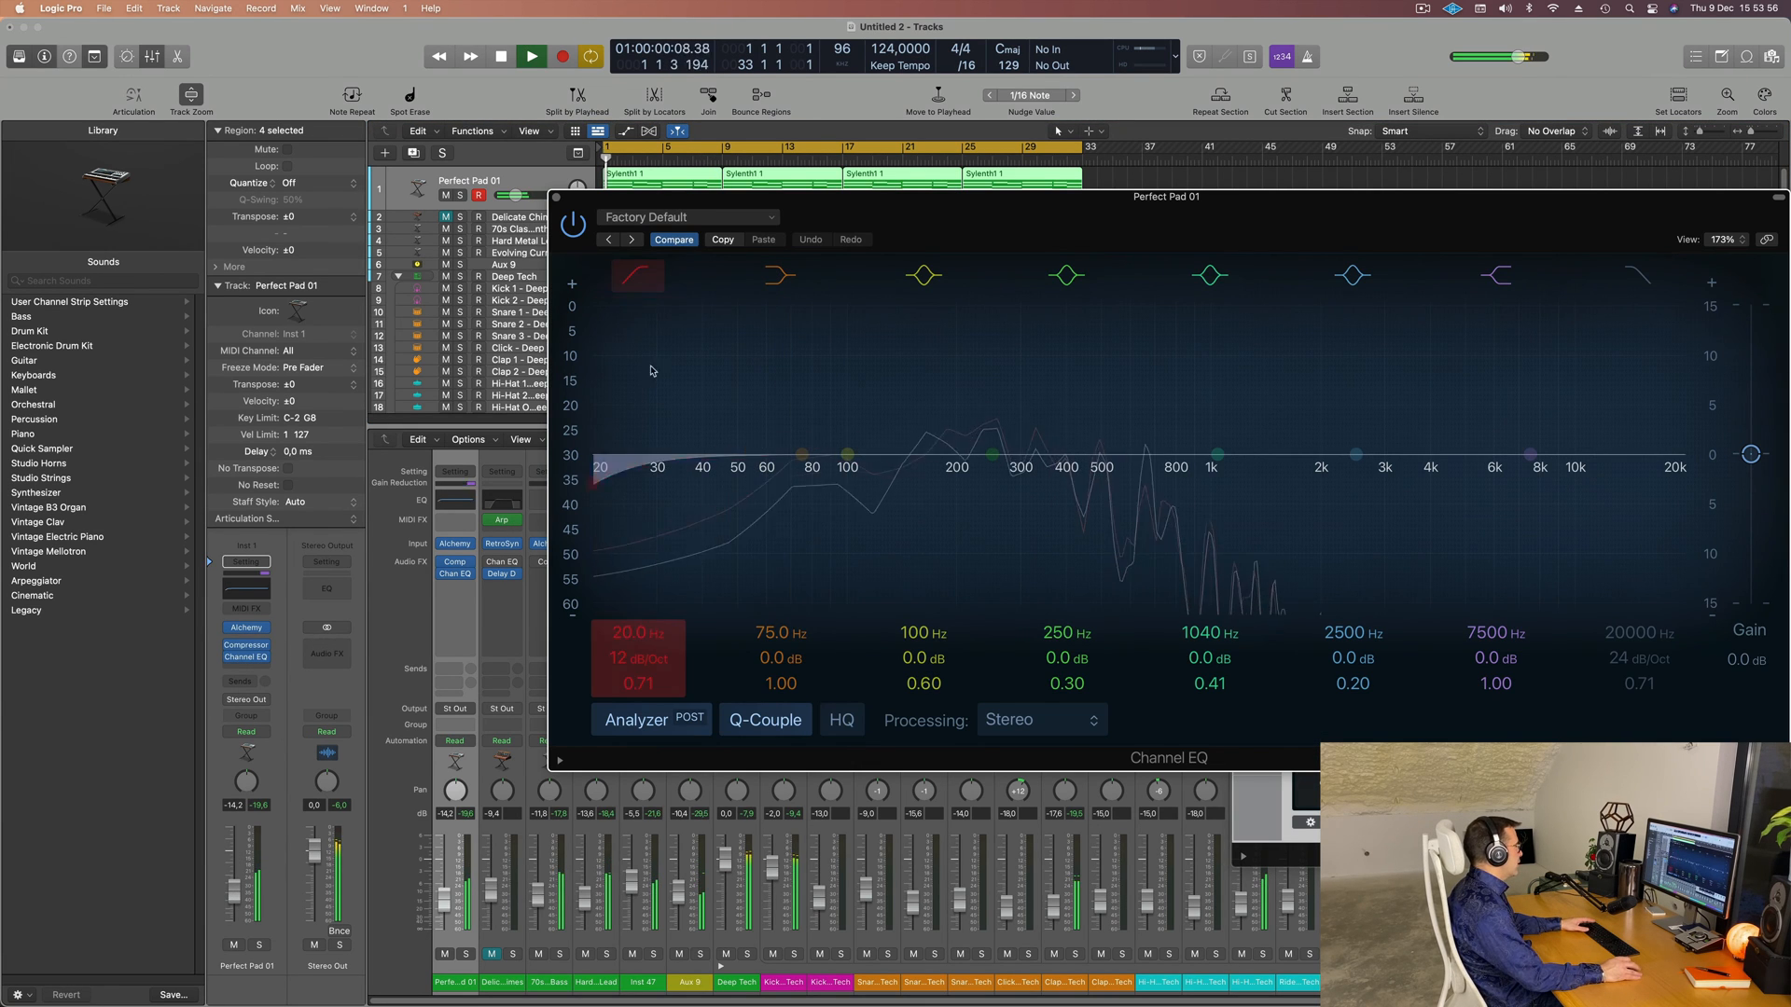
left_click_drag(667, 366, 971, 323)
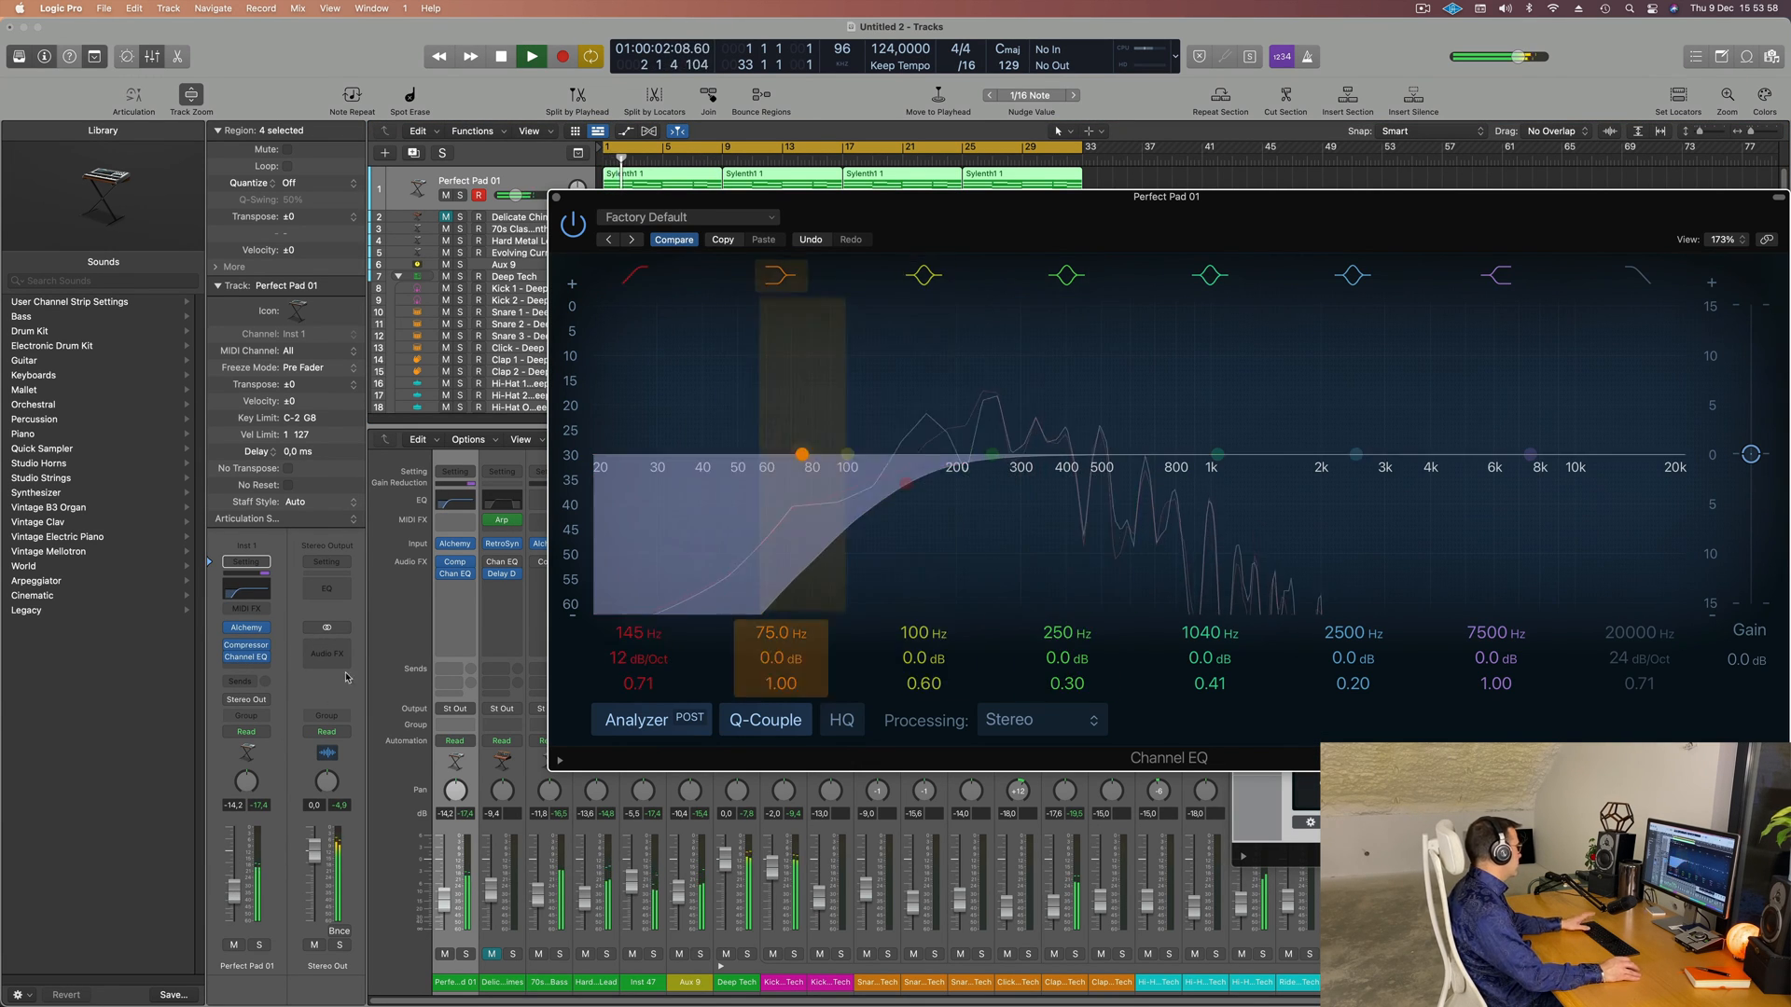
- Set the Perfect Pad 01 volume to -12.2 dB and close its Channel EQ
left_click_drag(235, 886, 235, 882)
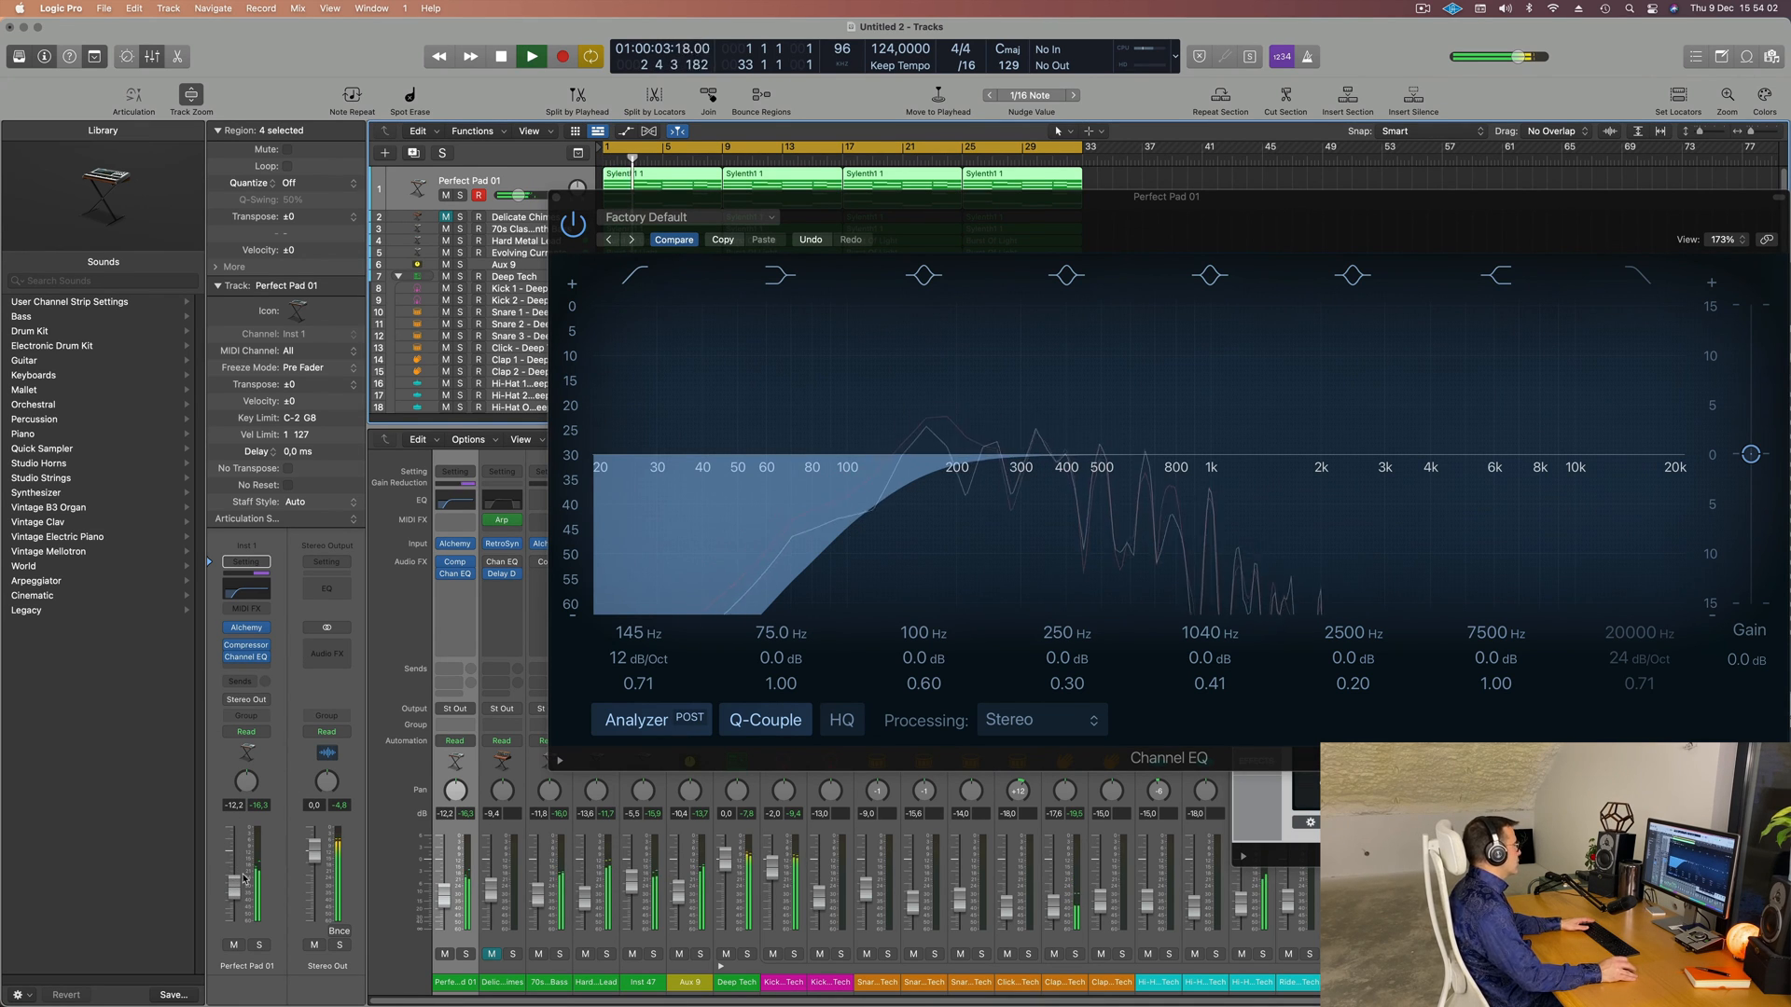
left_click_drag(1030, 212, 651, 436)
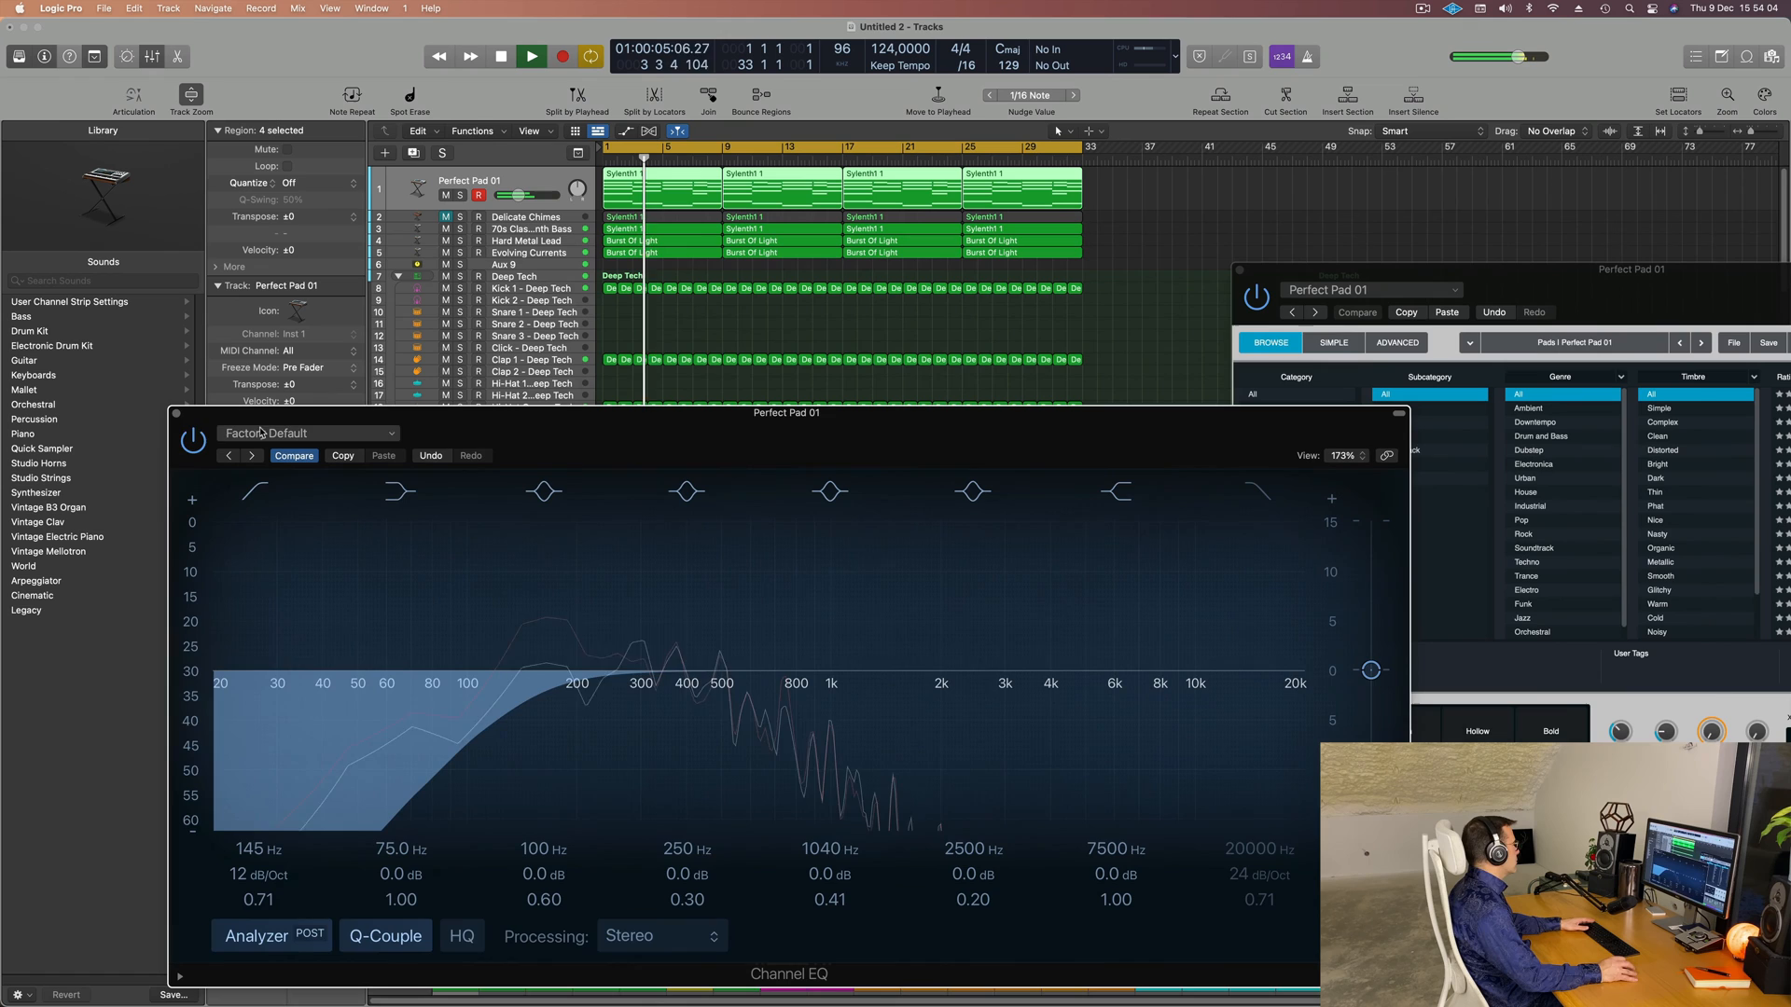
left_click(177, 414)
- Lower the Perfect Pad 01 volume to -16.5 dB, set Alchemy's Cutoff to 31.8 % and close the instrument
left_click_drag(1684, 274, 1111, 174)
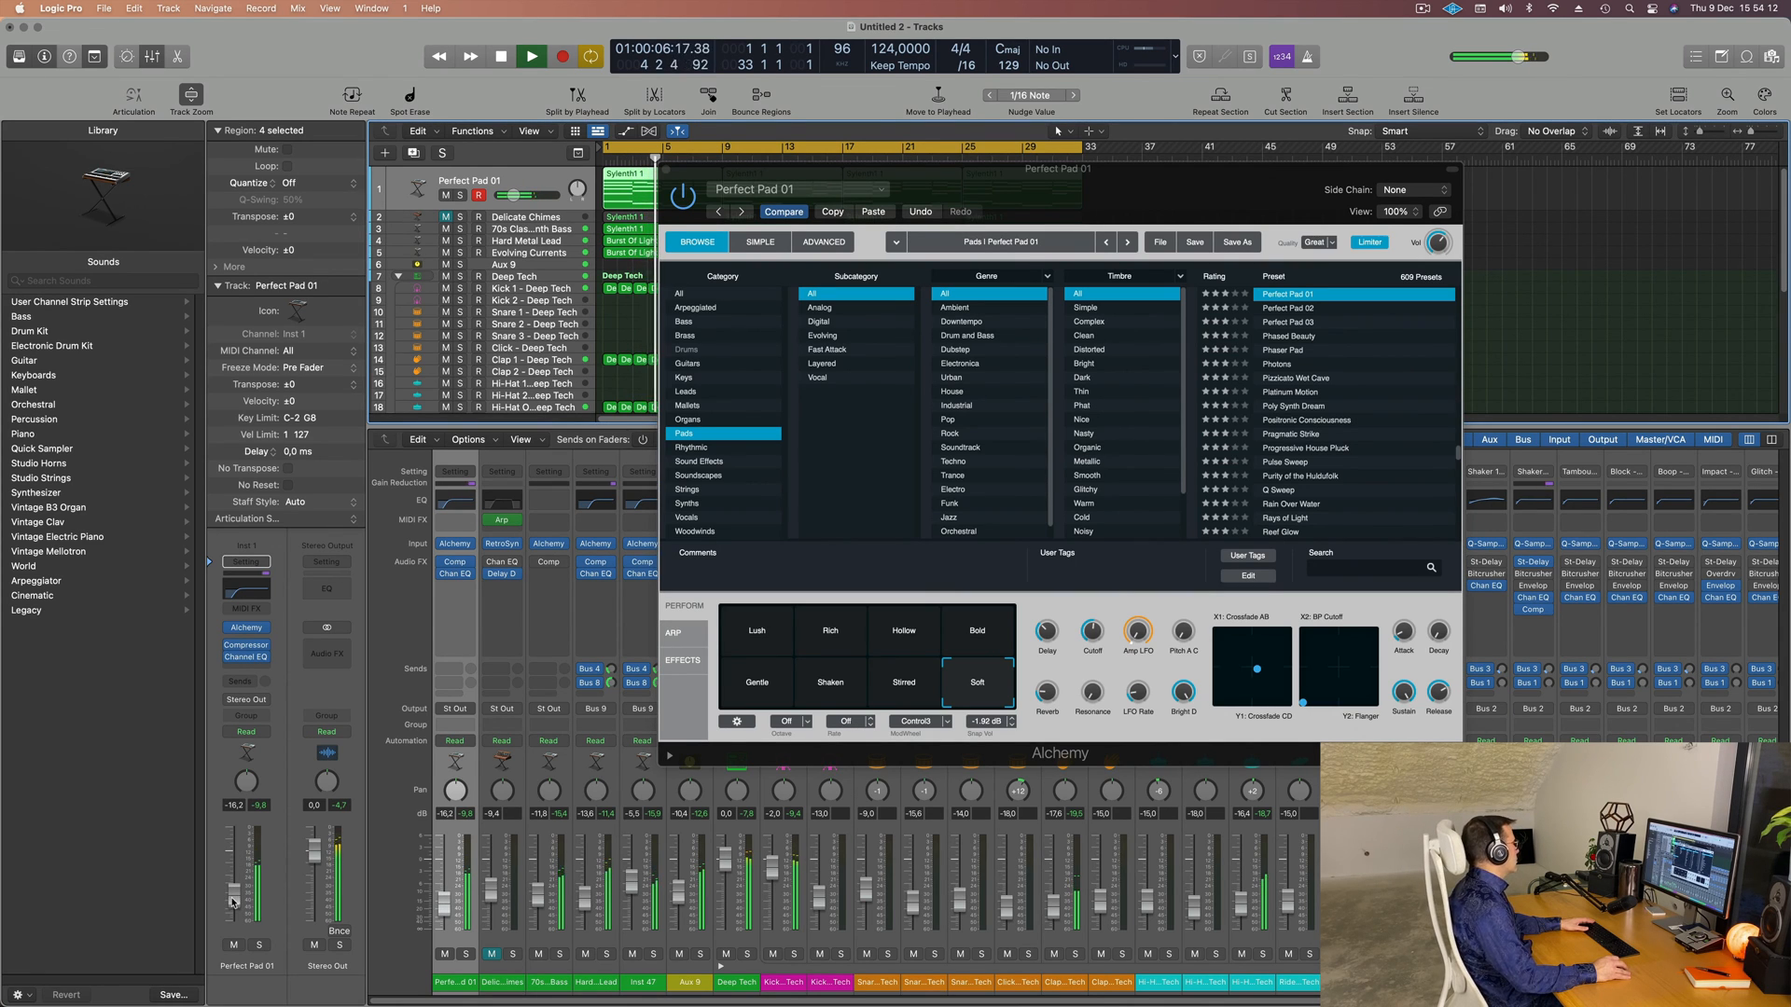
left_click_drag(1097, 631, 1097, 626)
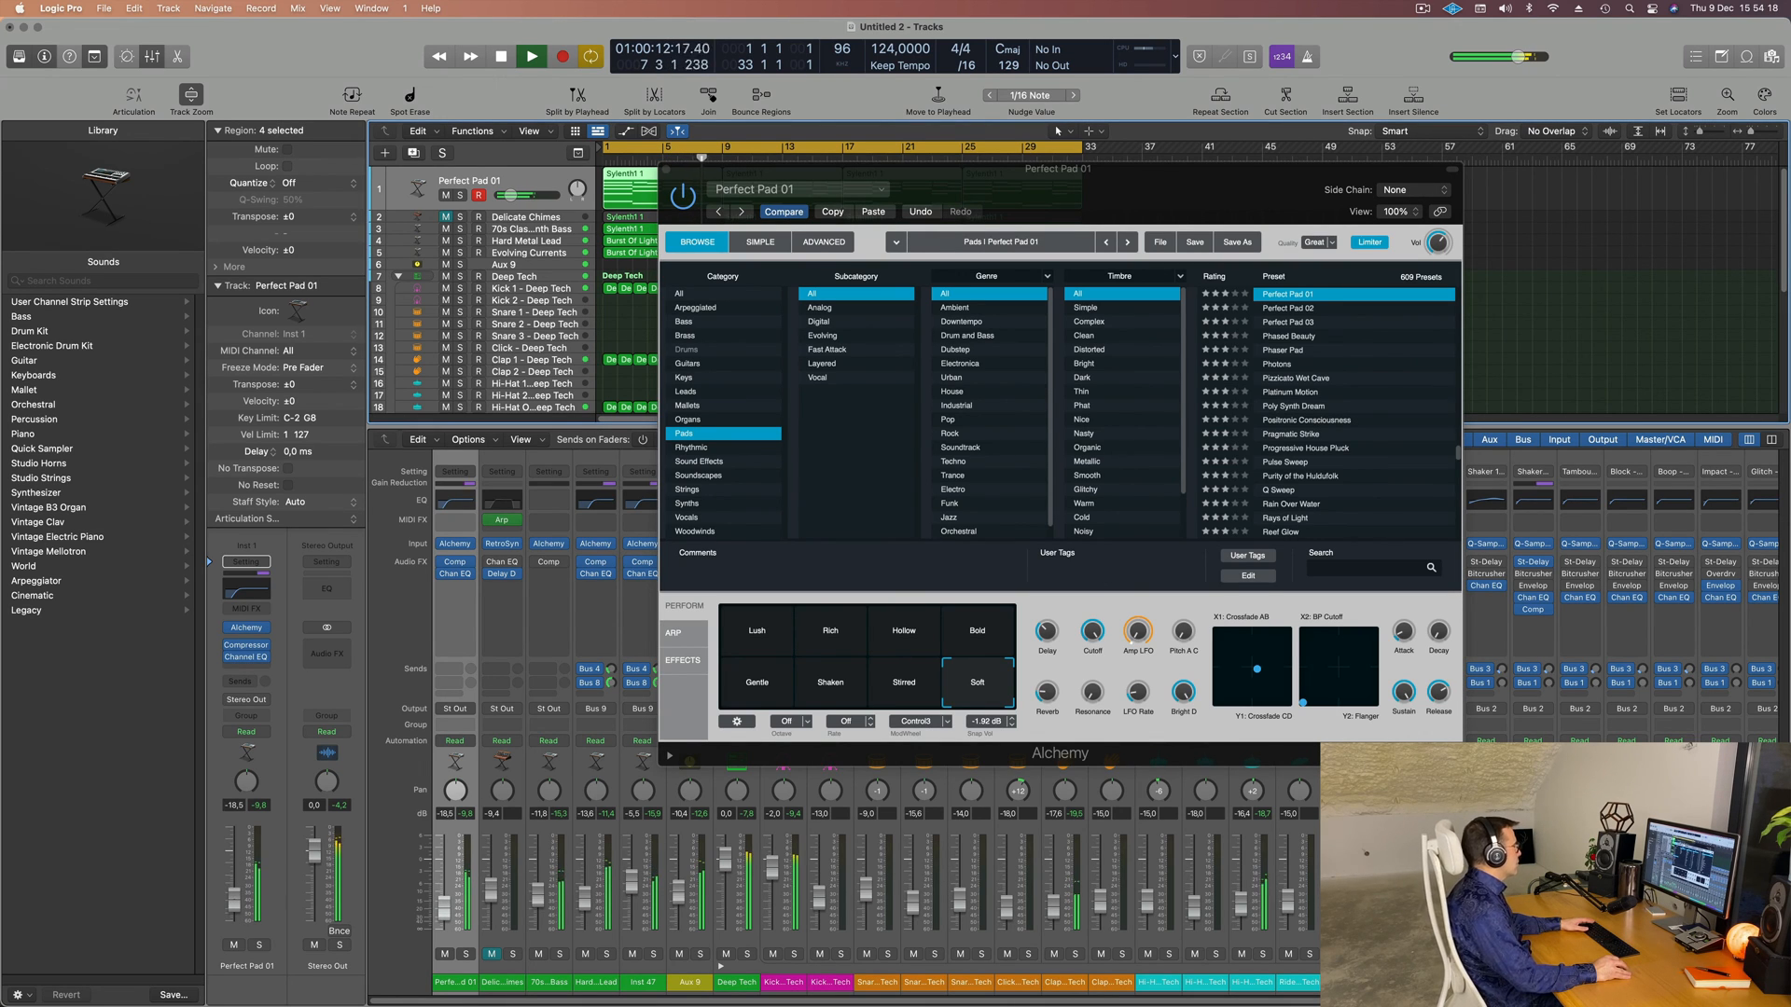
left_click_drag(1102, 194, 1190, 181)
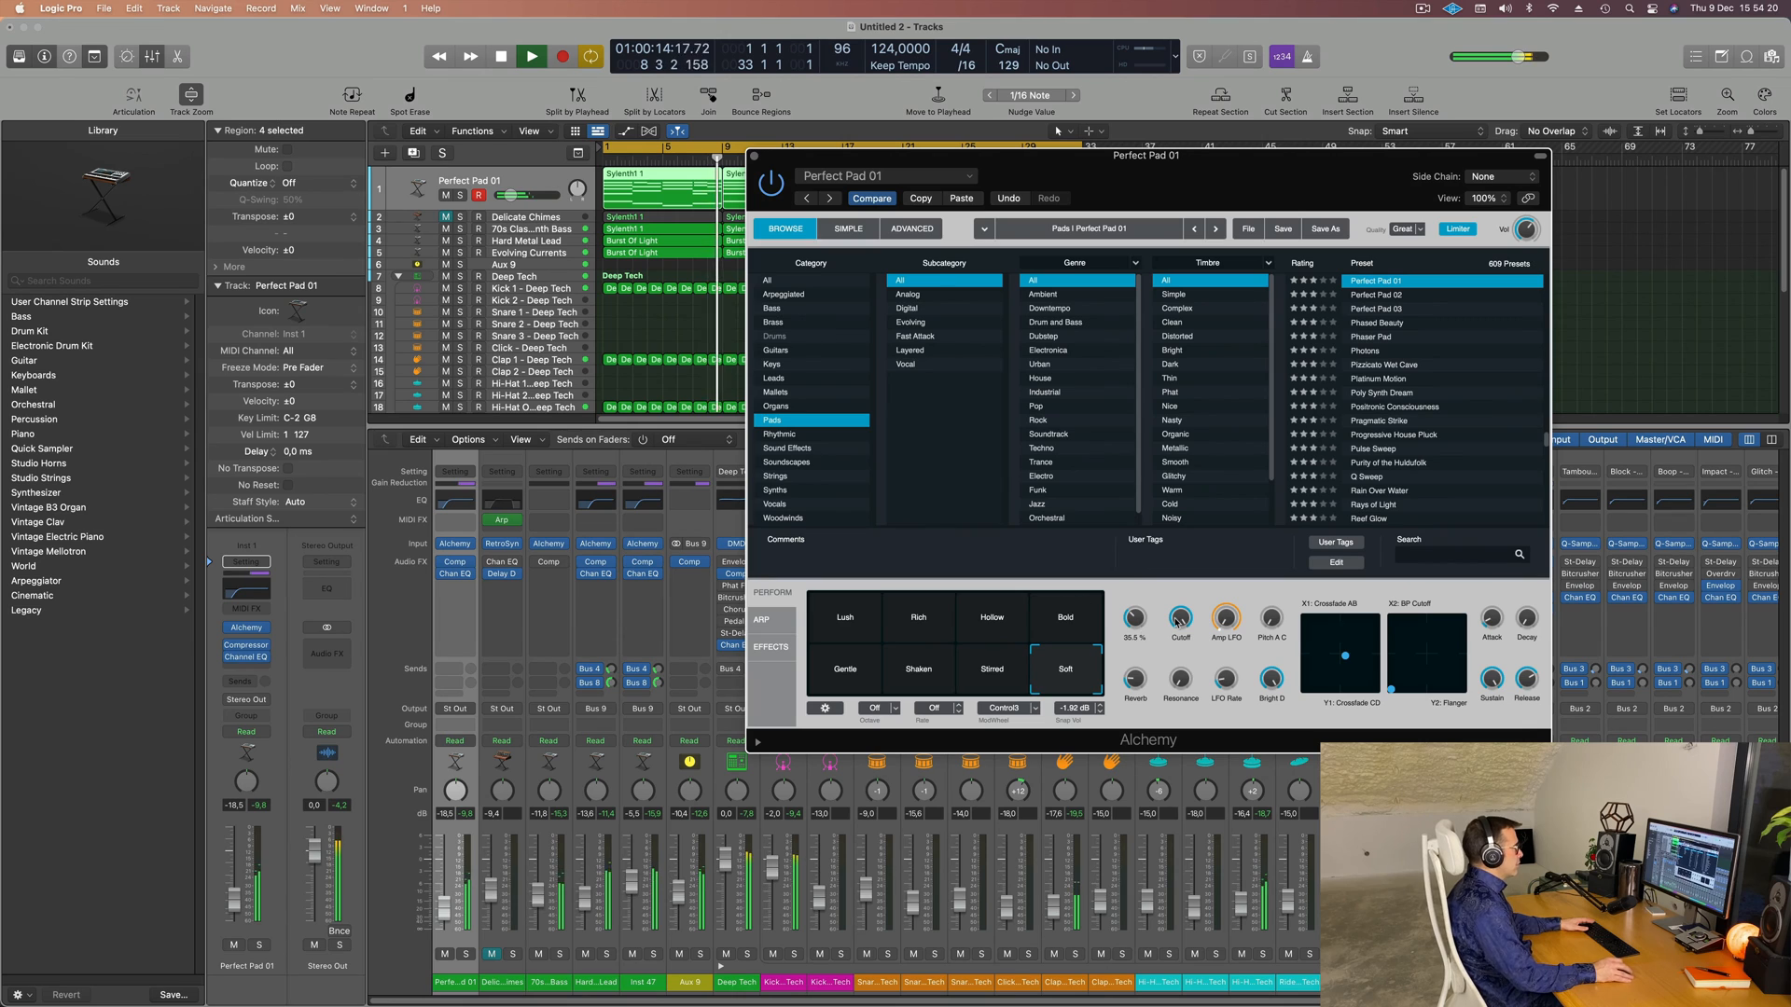
mouse_move(1183, 619)
left_mouse_down()
mouse_move(1187, 729)
mouse_move(1180, 639)
left_mouse_up()
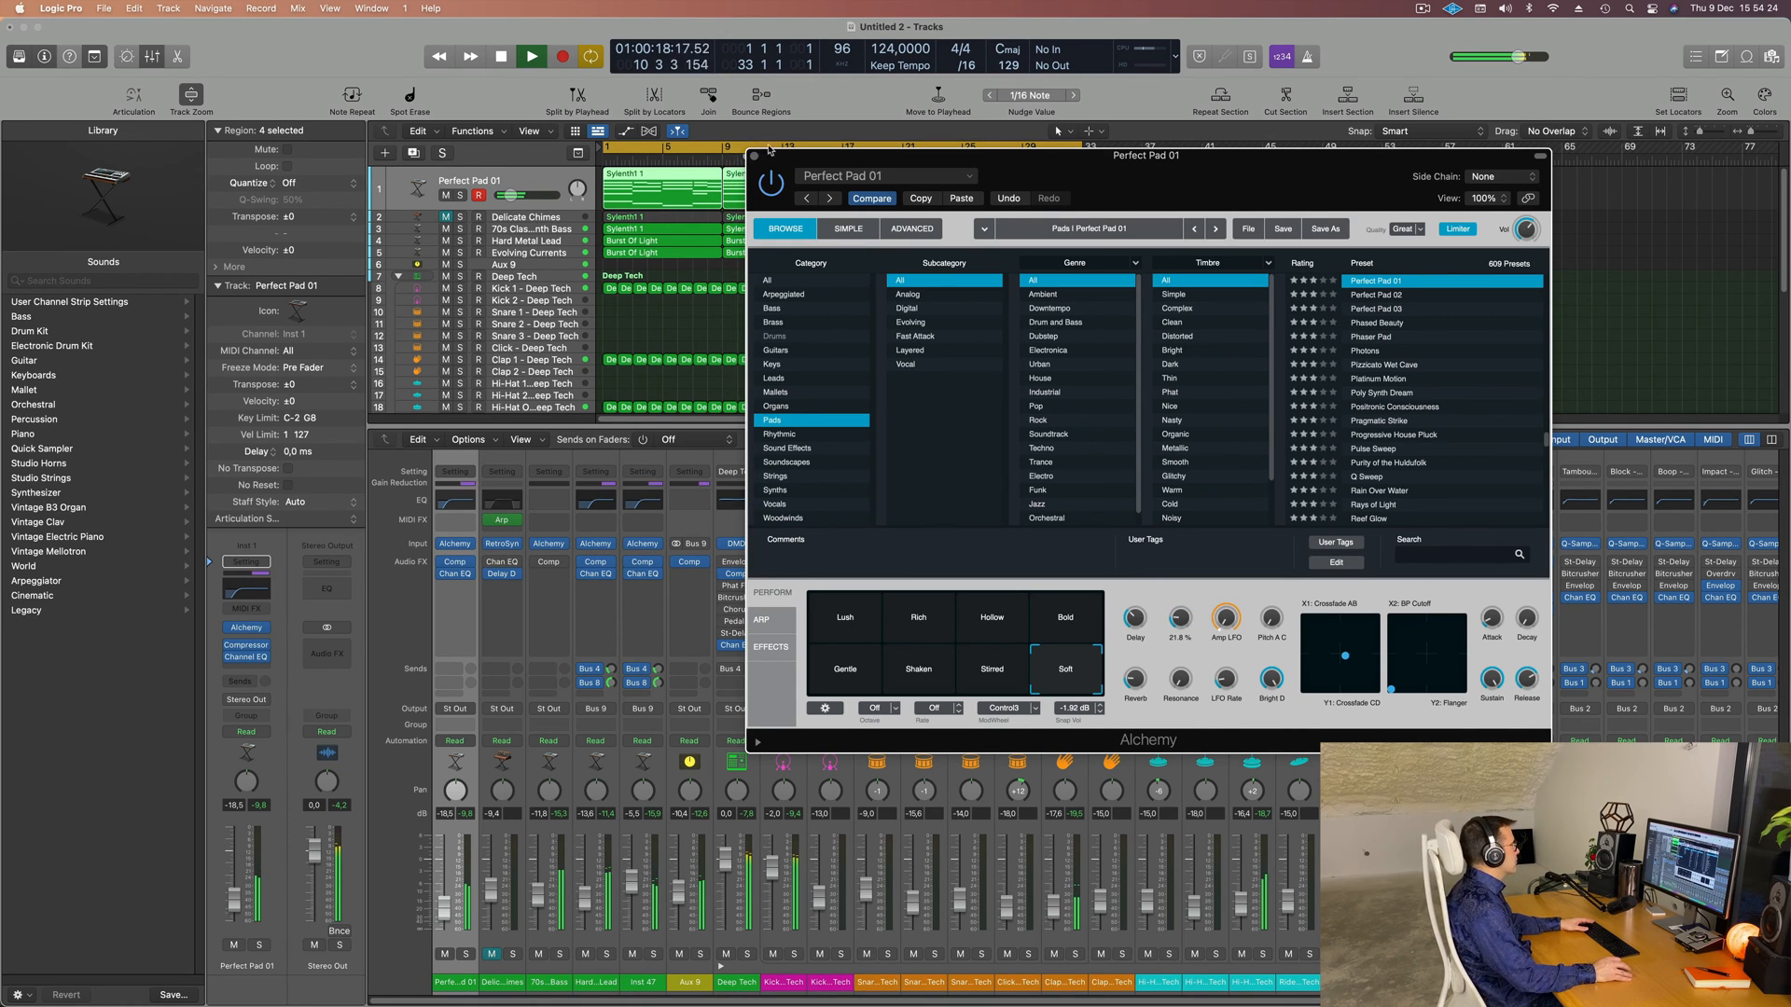
left_click(756, 157)
- Unmute and select the Delicate Chimes track, restarting playback from the beginning
key("Return")
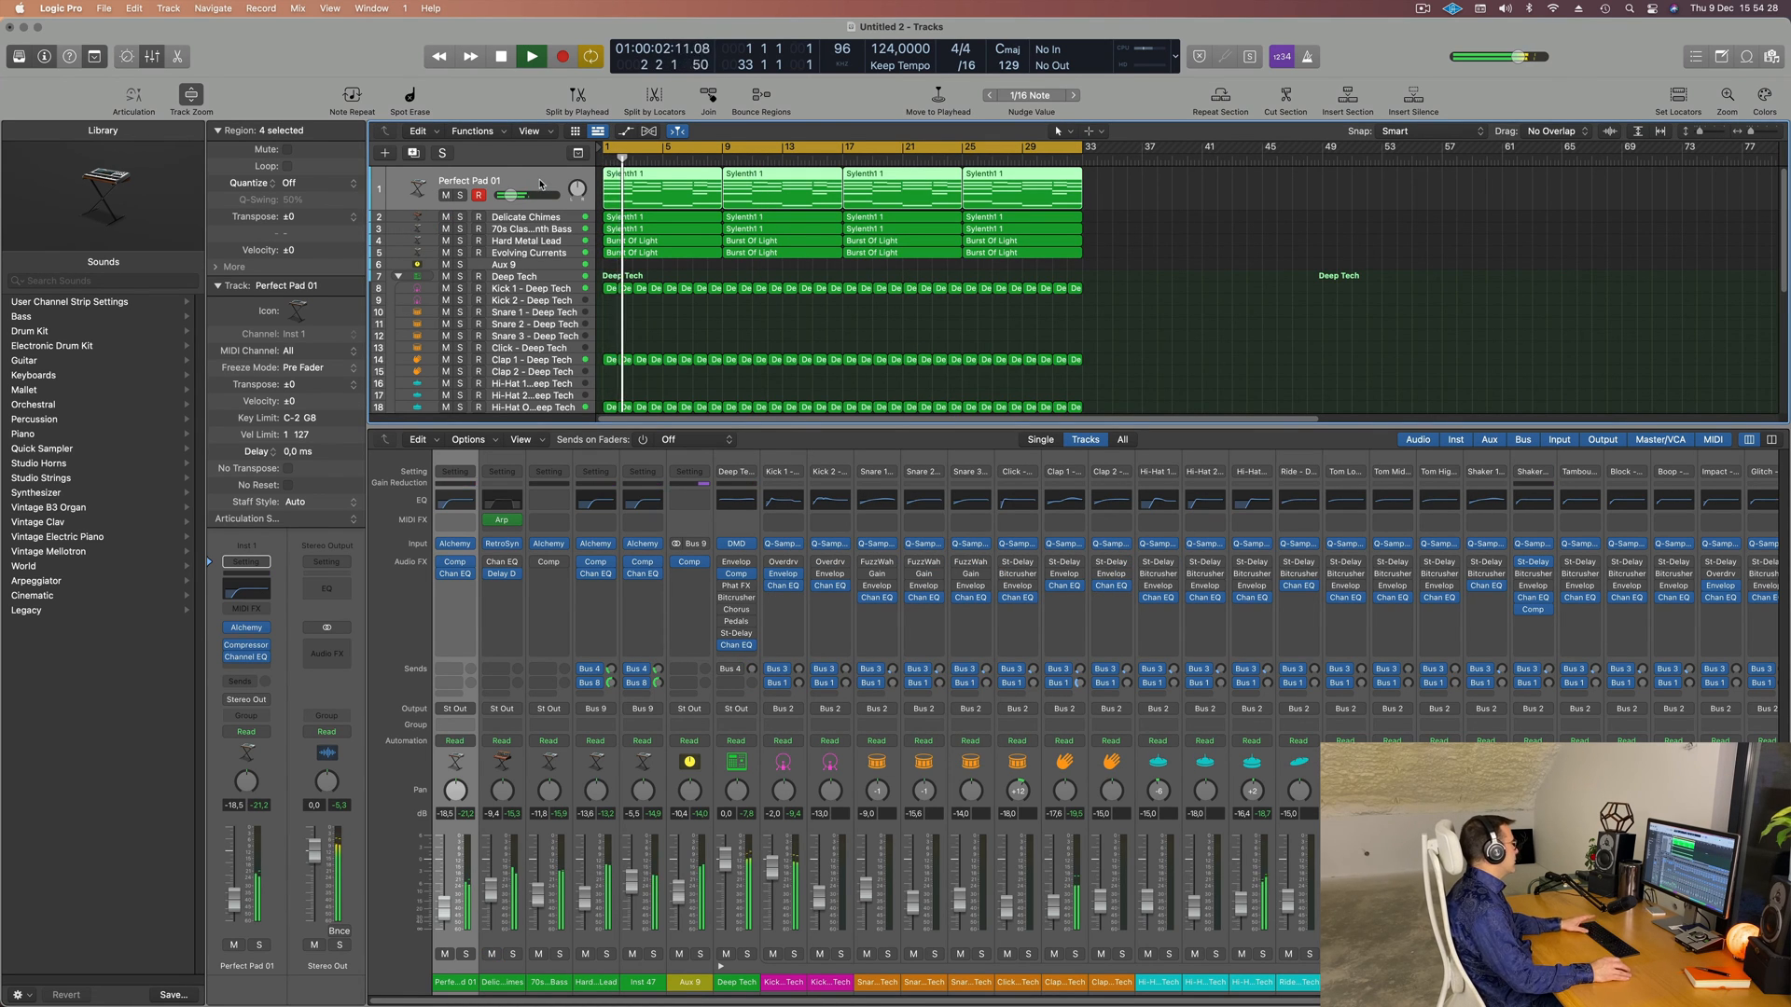
key("Return")
left_click(552, 217)
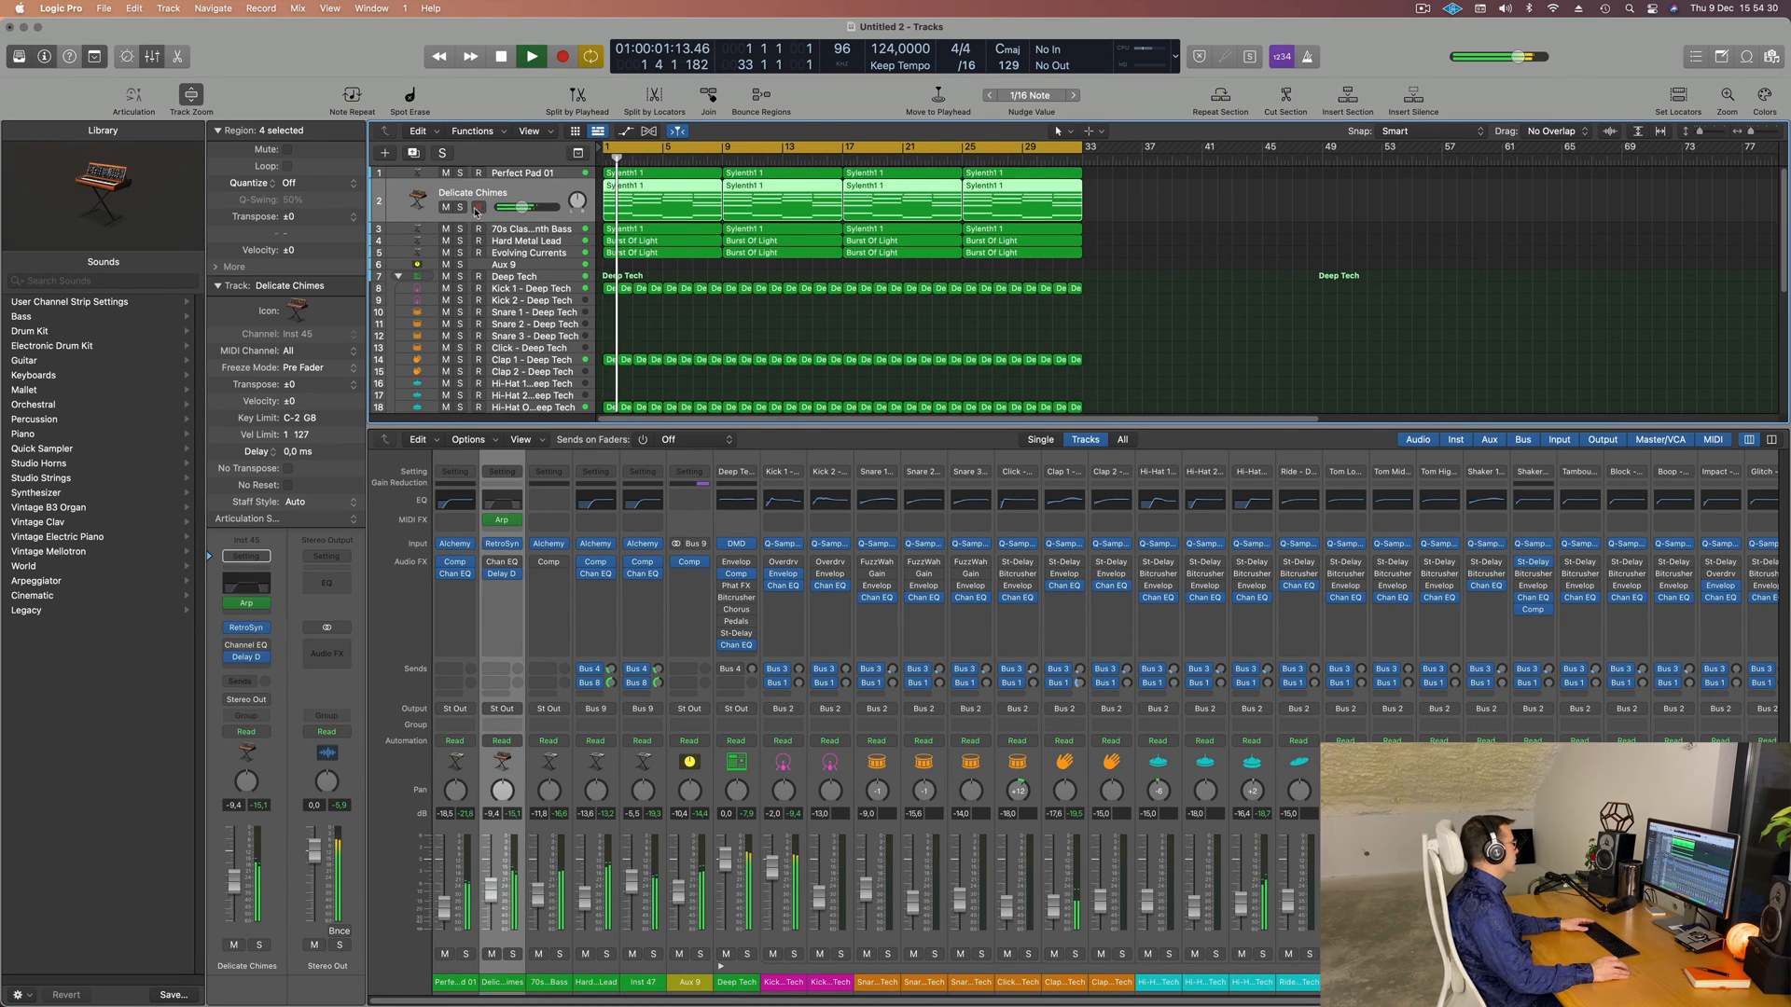
- Audition the Delicate Chimes track in solo, unsolo it, and switch its bypassed Channel EQ back on
left_click(459, 208)
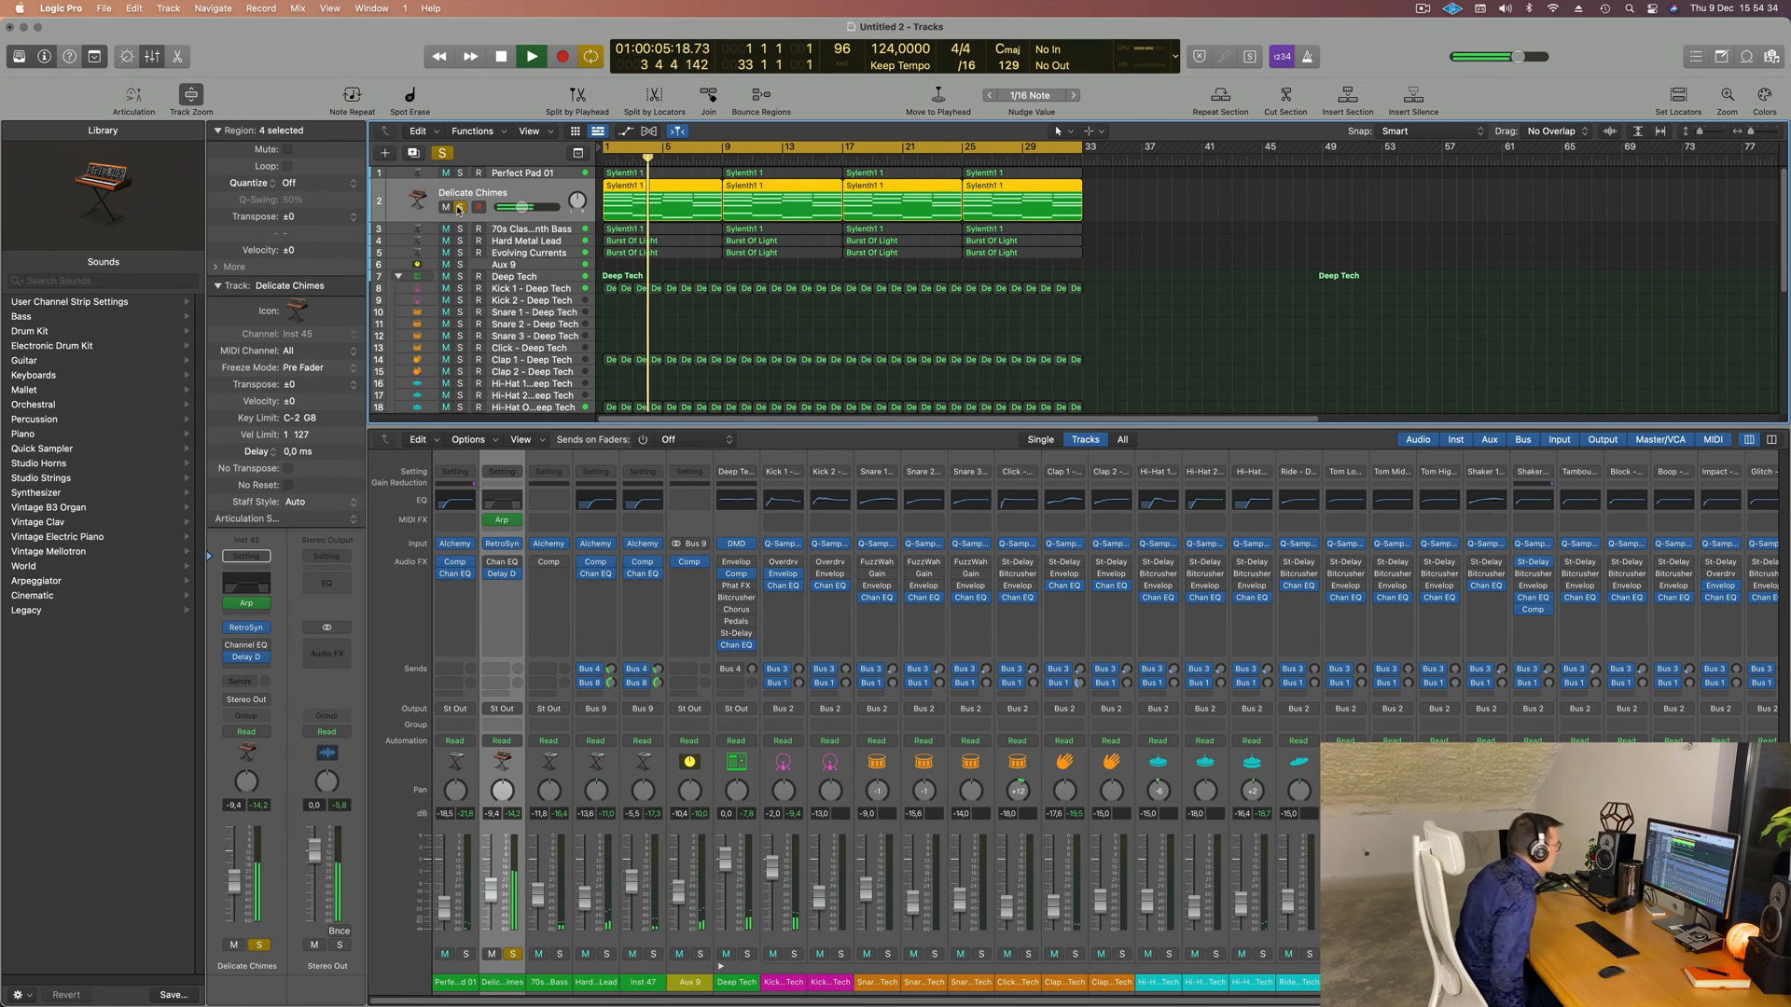
left_click(459, 208)
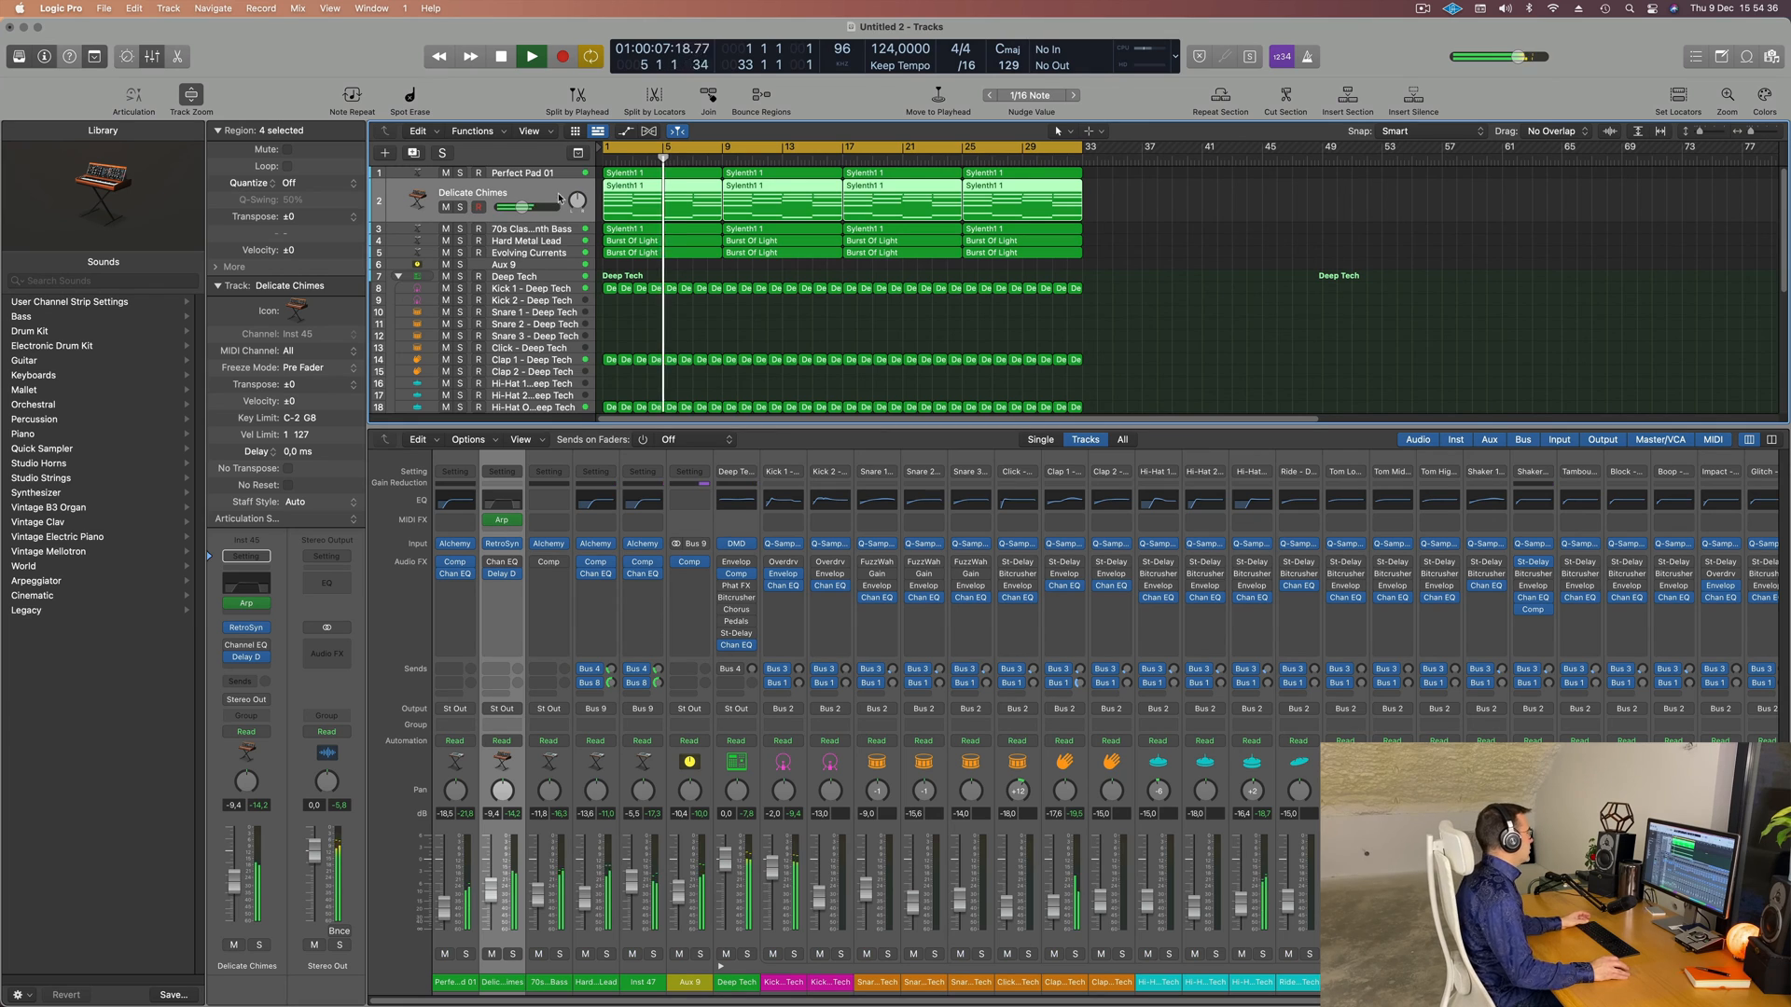
key("space")
left_click(247, 588)
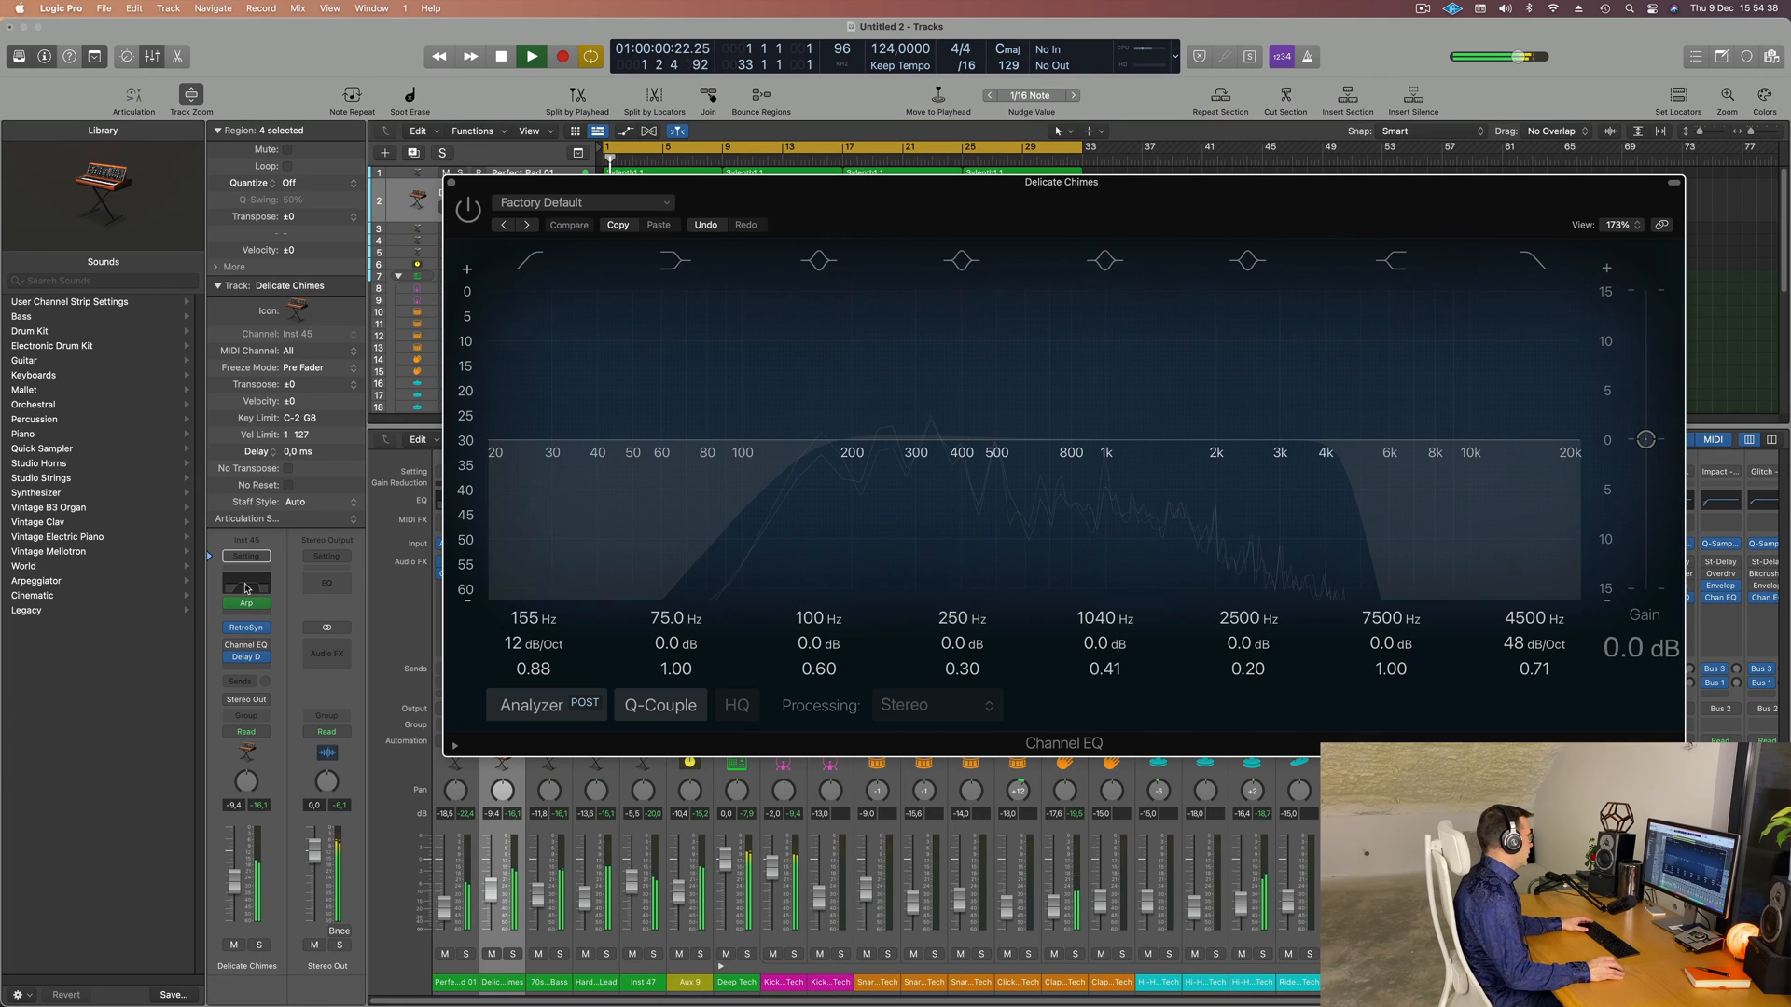
left_click(477, 212)
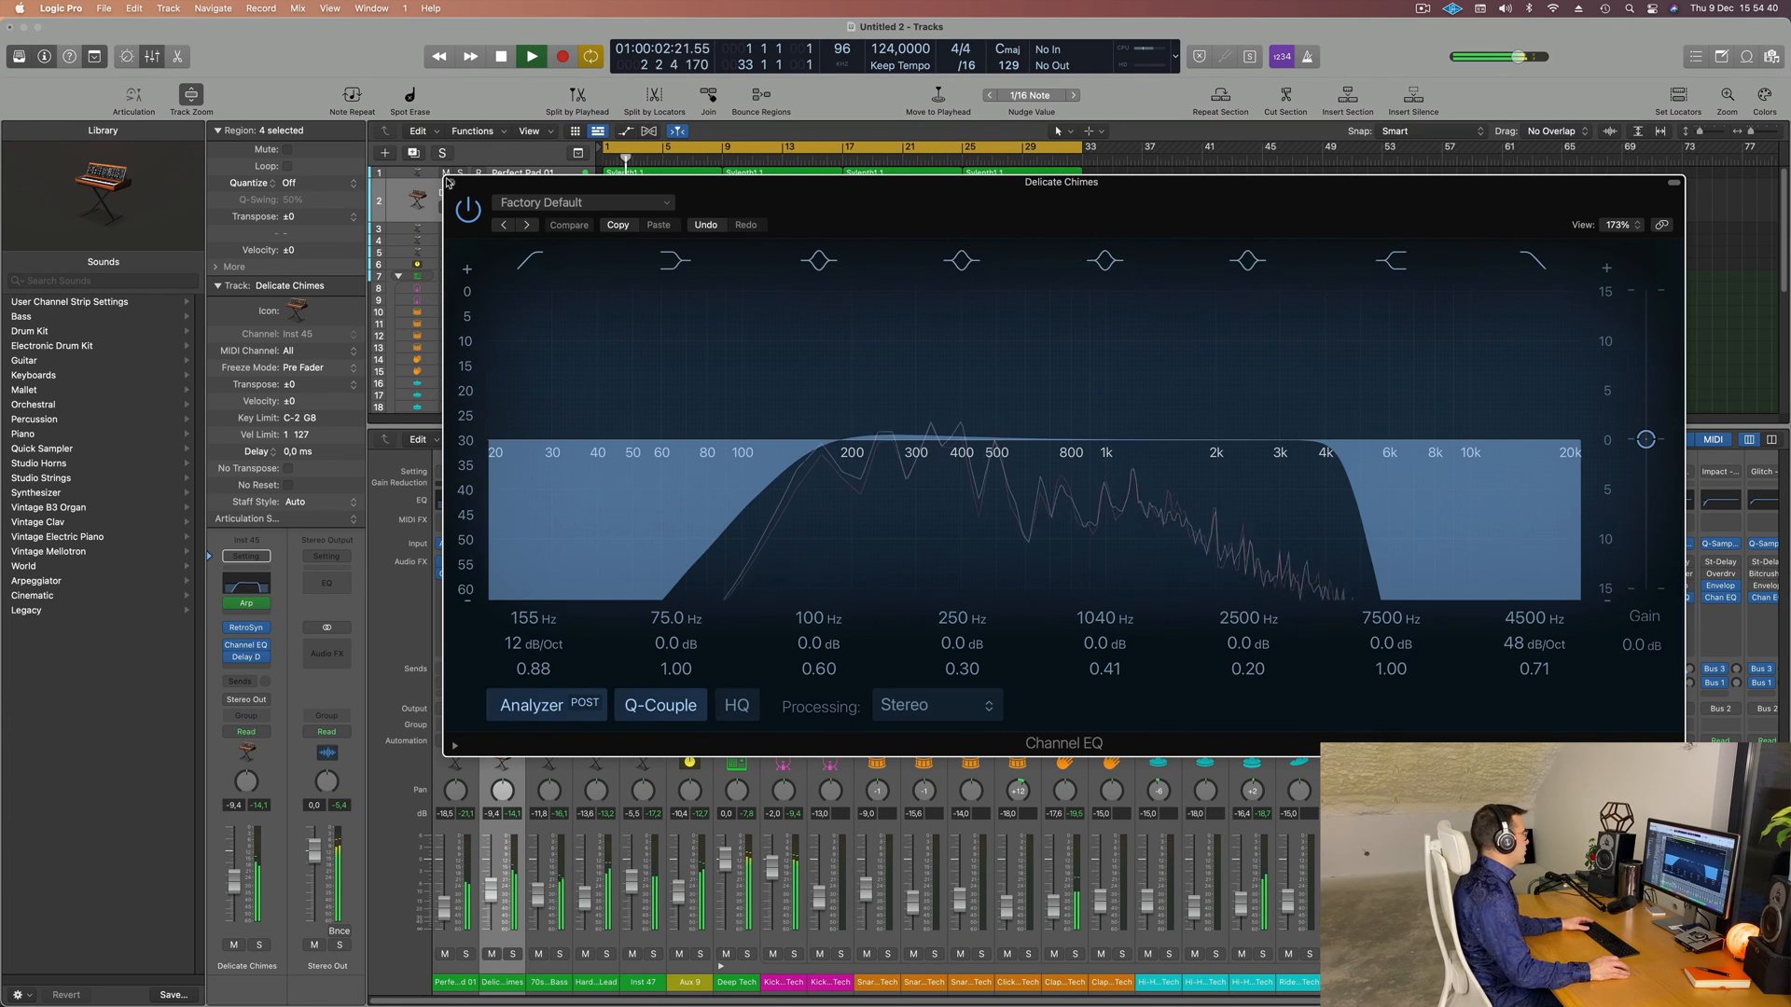
left_click(451, 183)
- Hide the mixer, restart playback and mute the five instrument tracks from Perfect Pad 01 to Evolving Currents
key("super+Right")
key("super+Right")
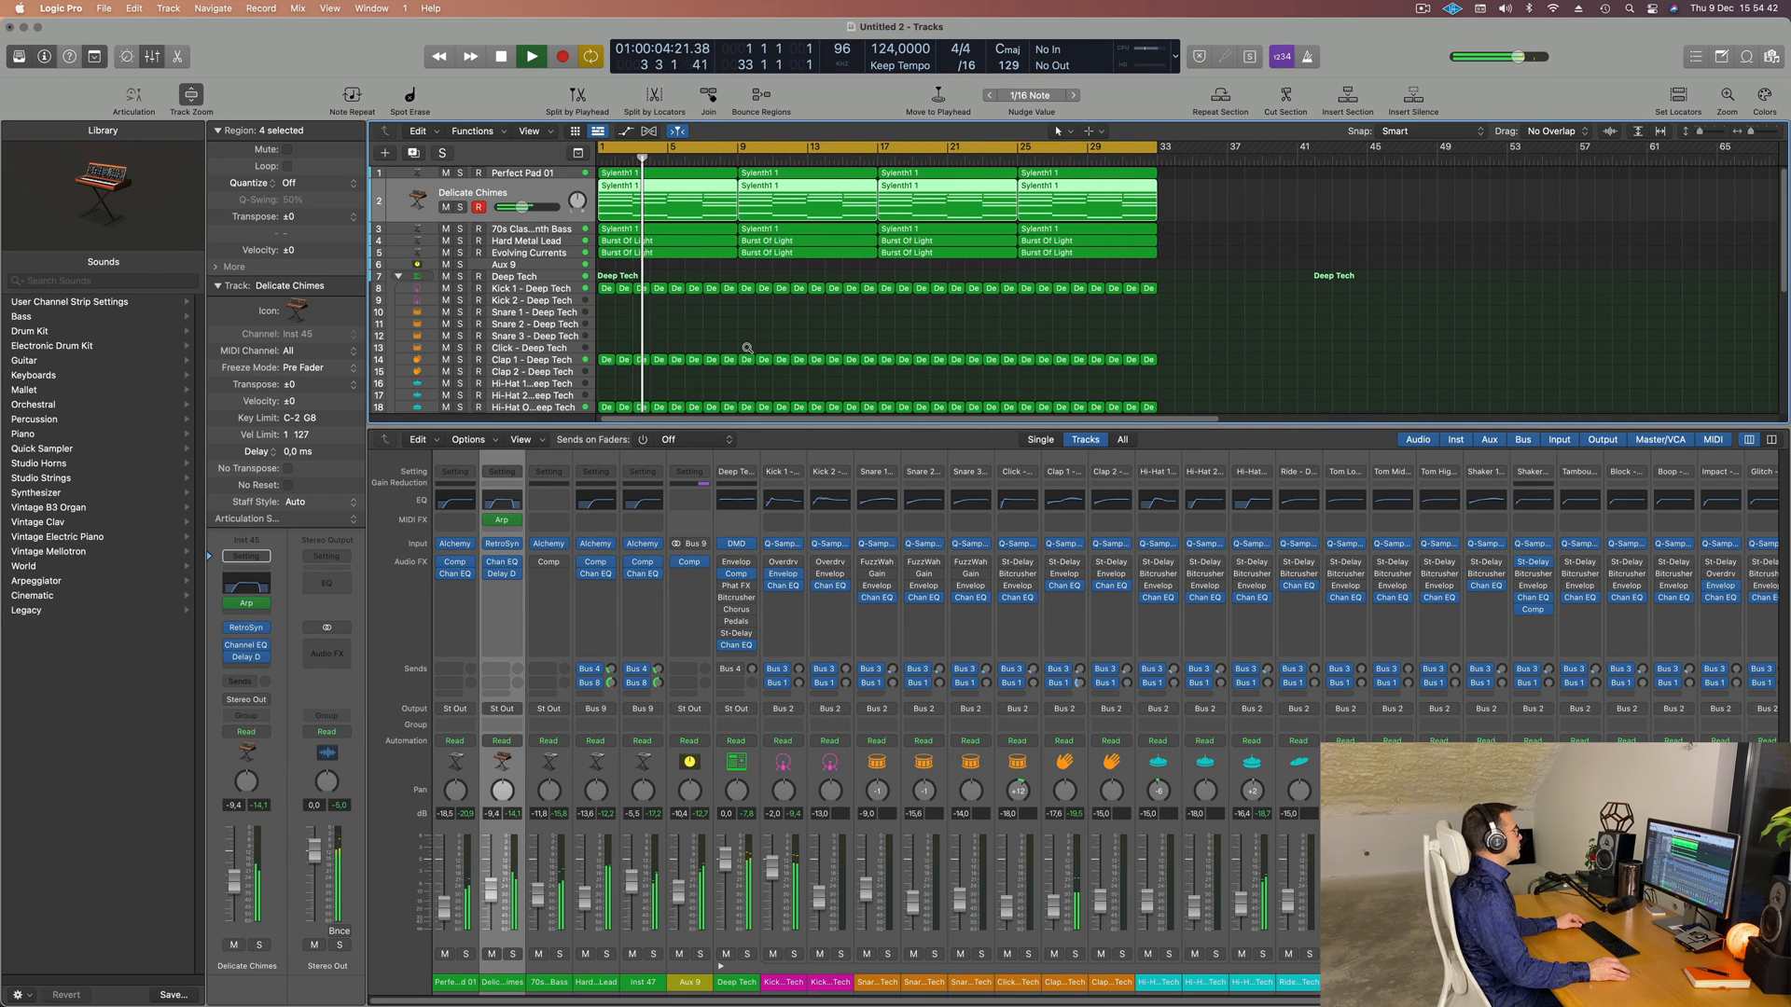
key("super+Left")
key("x")
key("x")
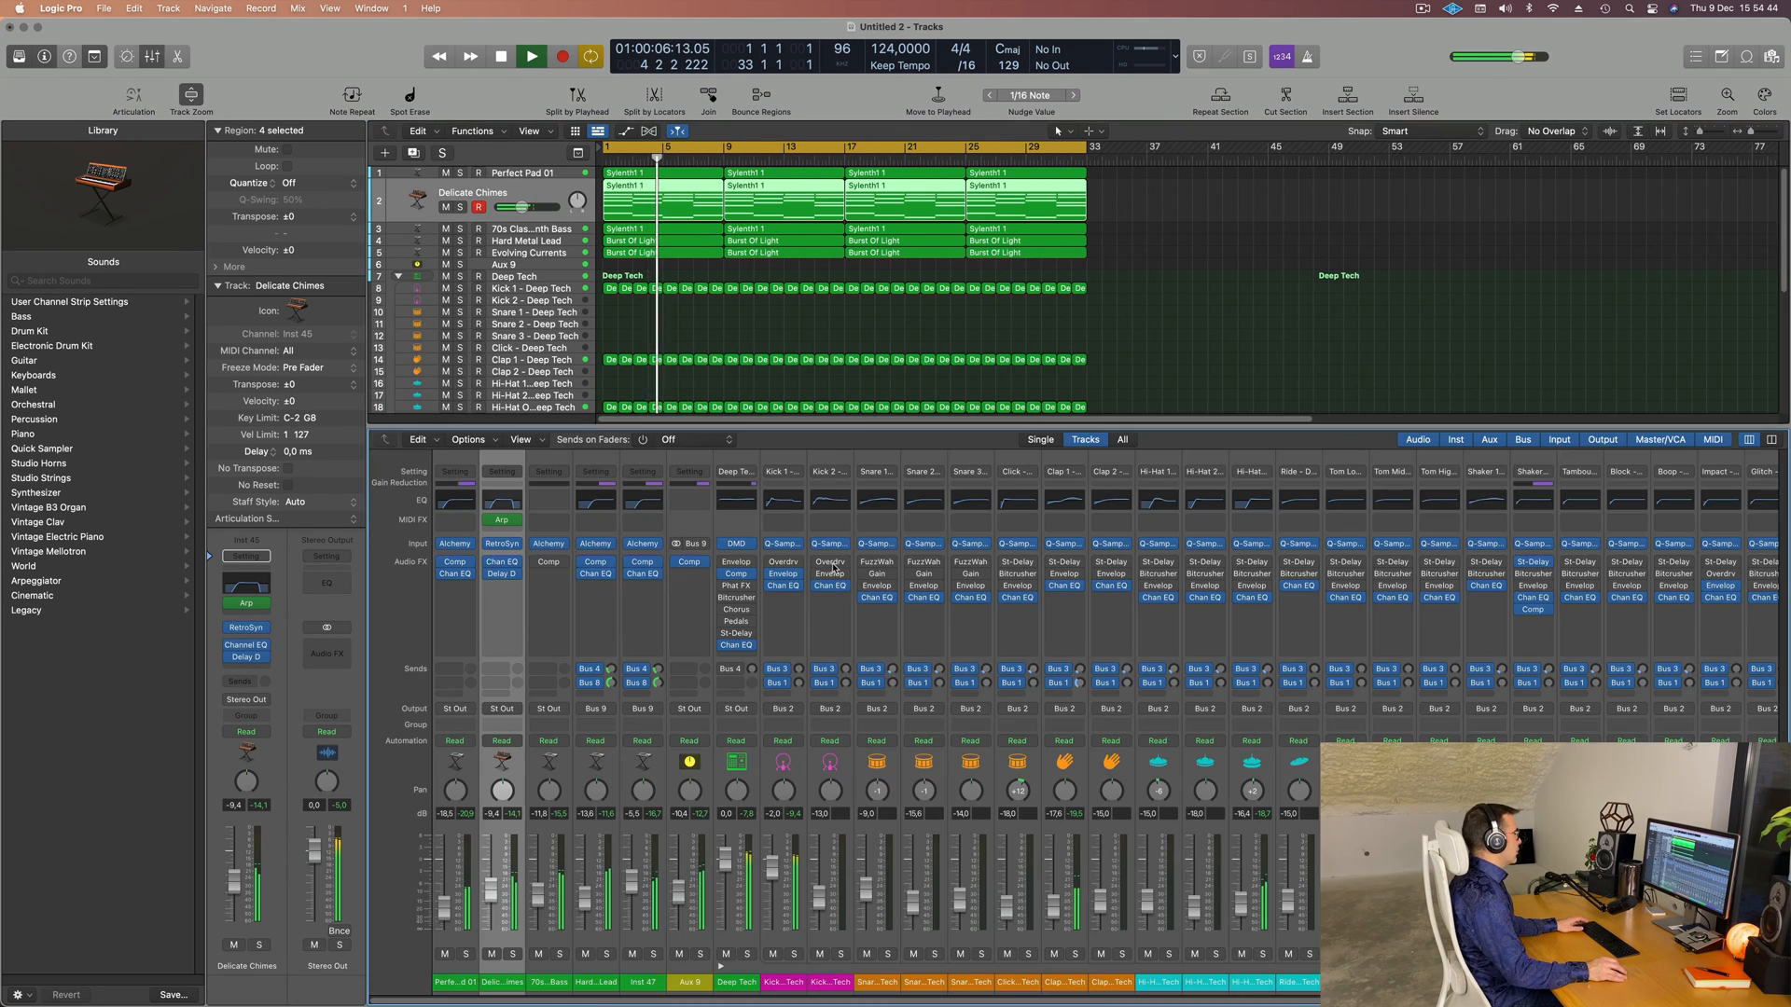
key("x")
key("super+Down")
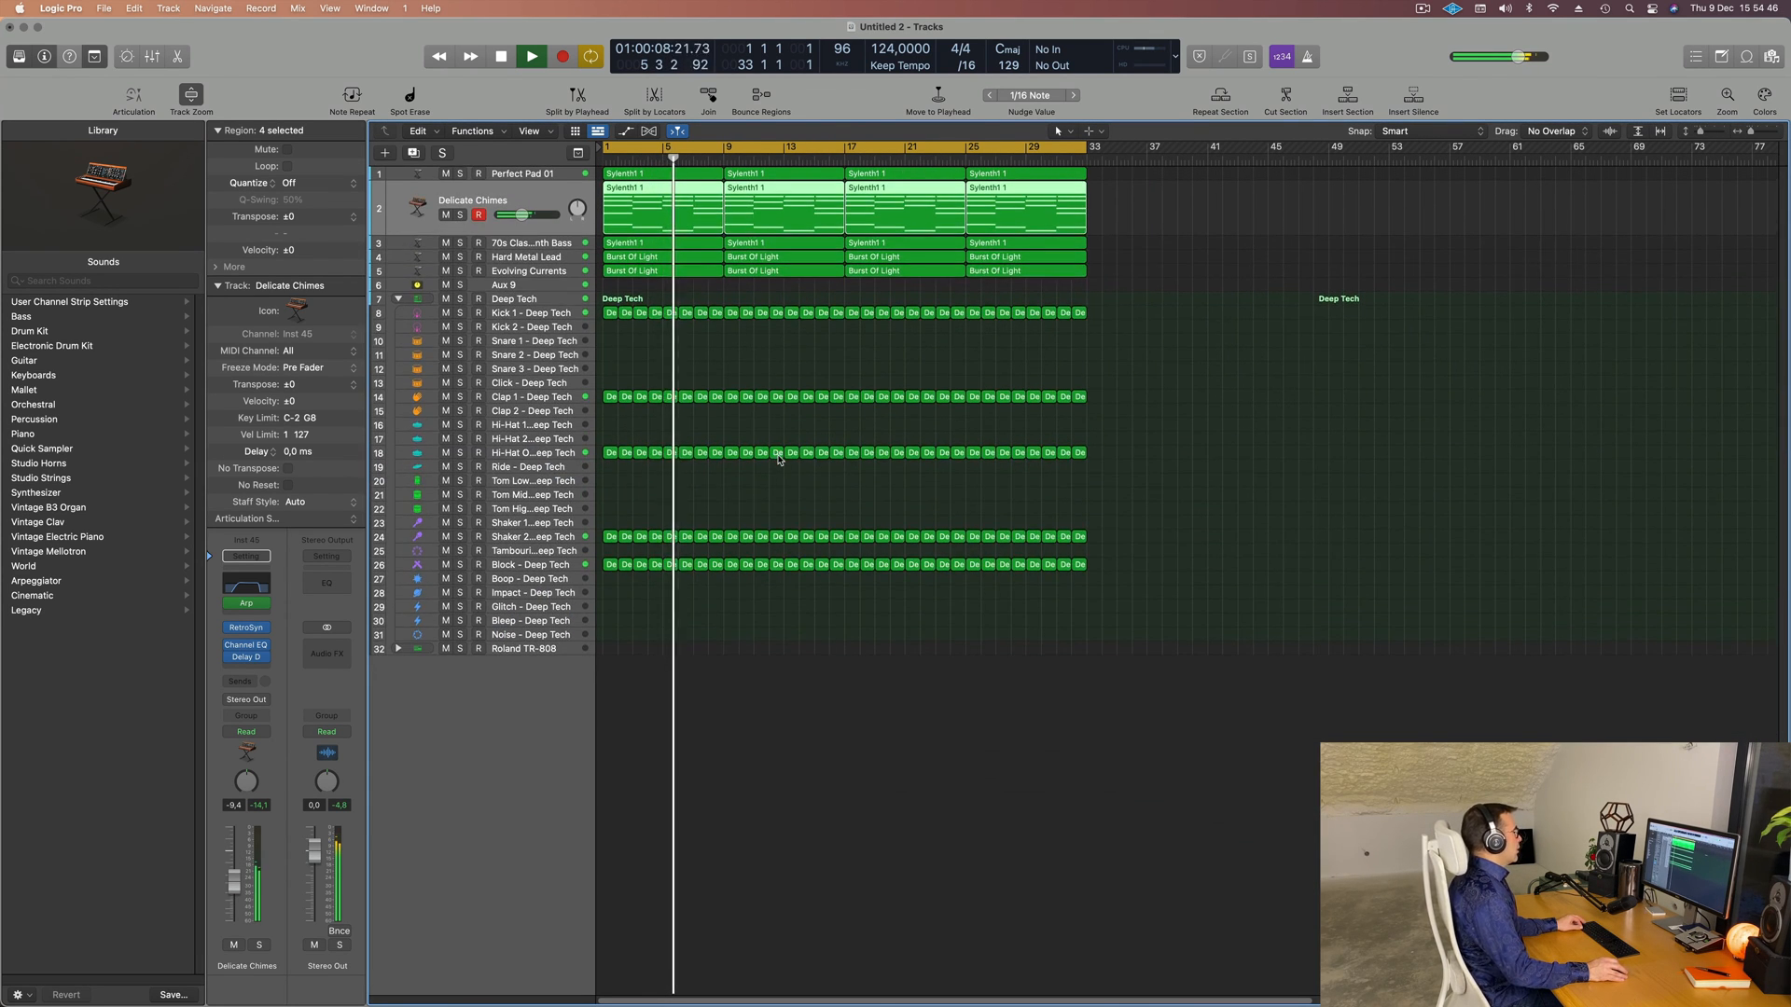
key("super+Right")
key("space")
key("space")
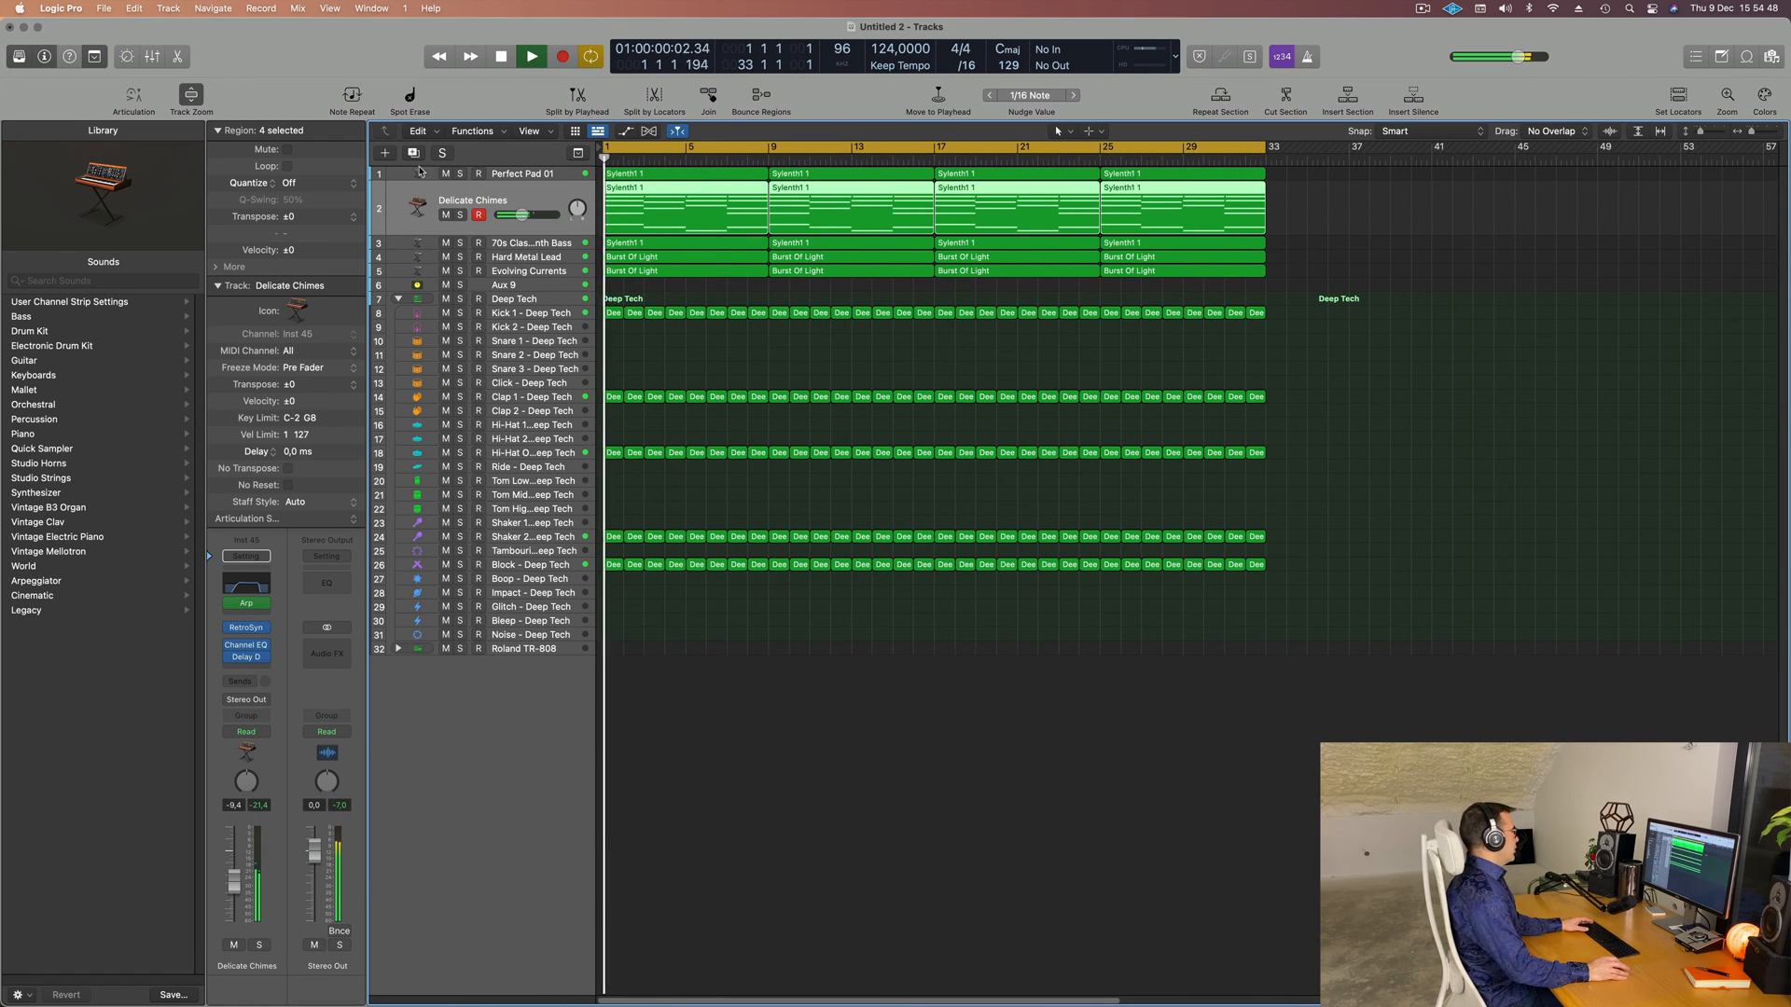
left_click_drag(445, 174, 445, 277)
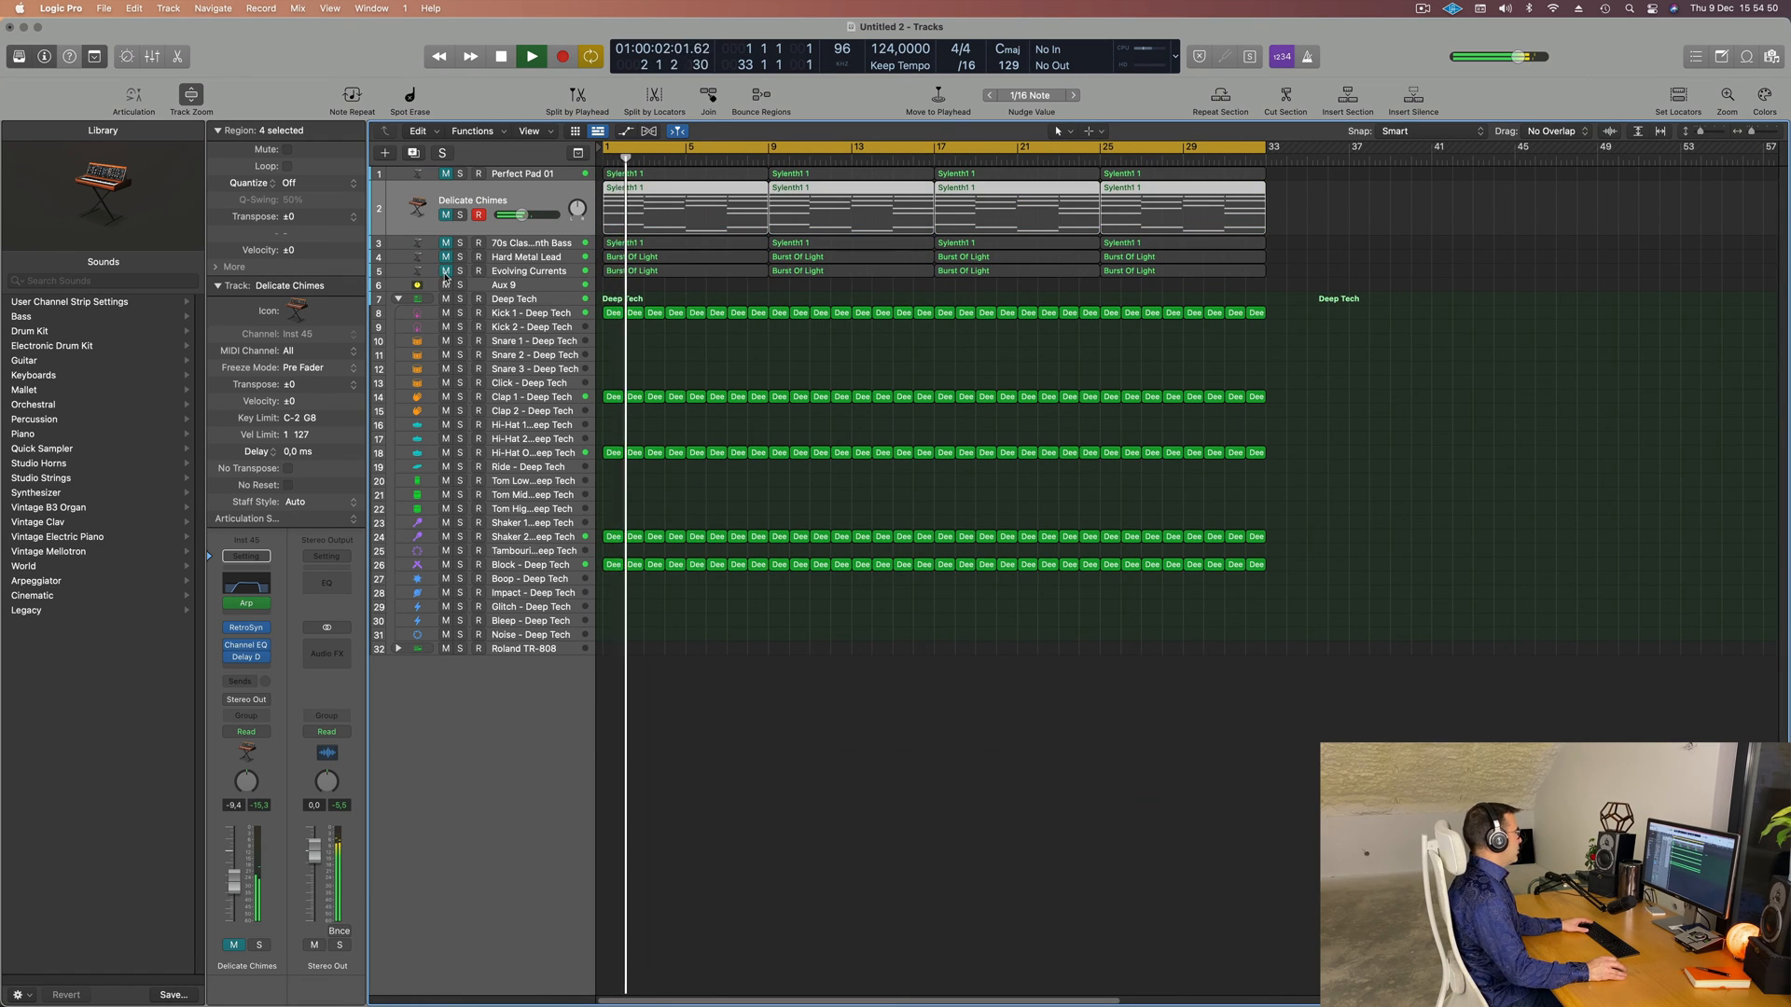
- Check the Kick 1 track, then select the Block track and set its volume to -20.0 dB
left_click(508, 316)
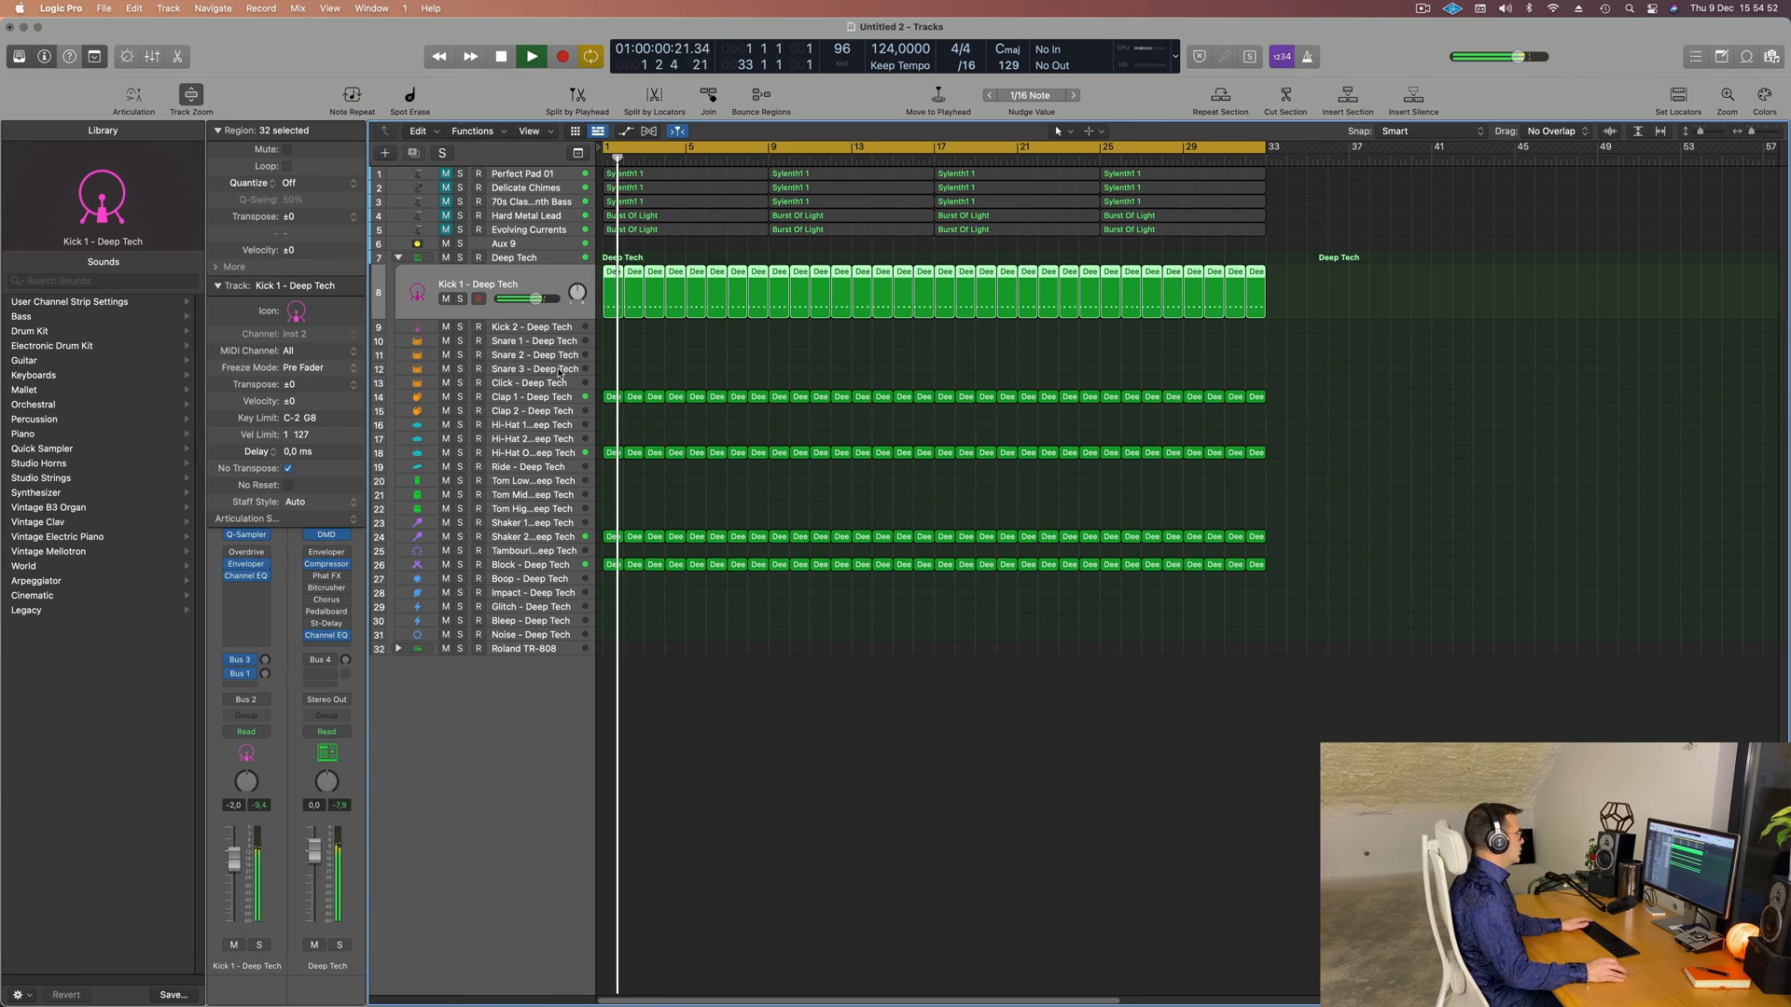
left_click(546, 566)
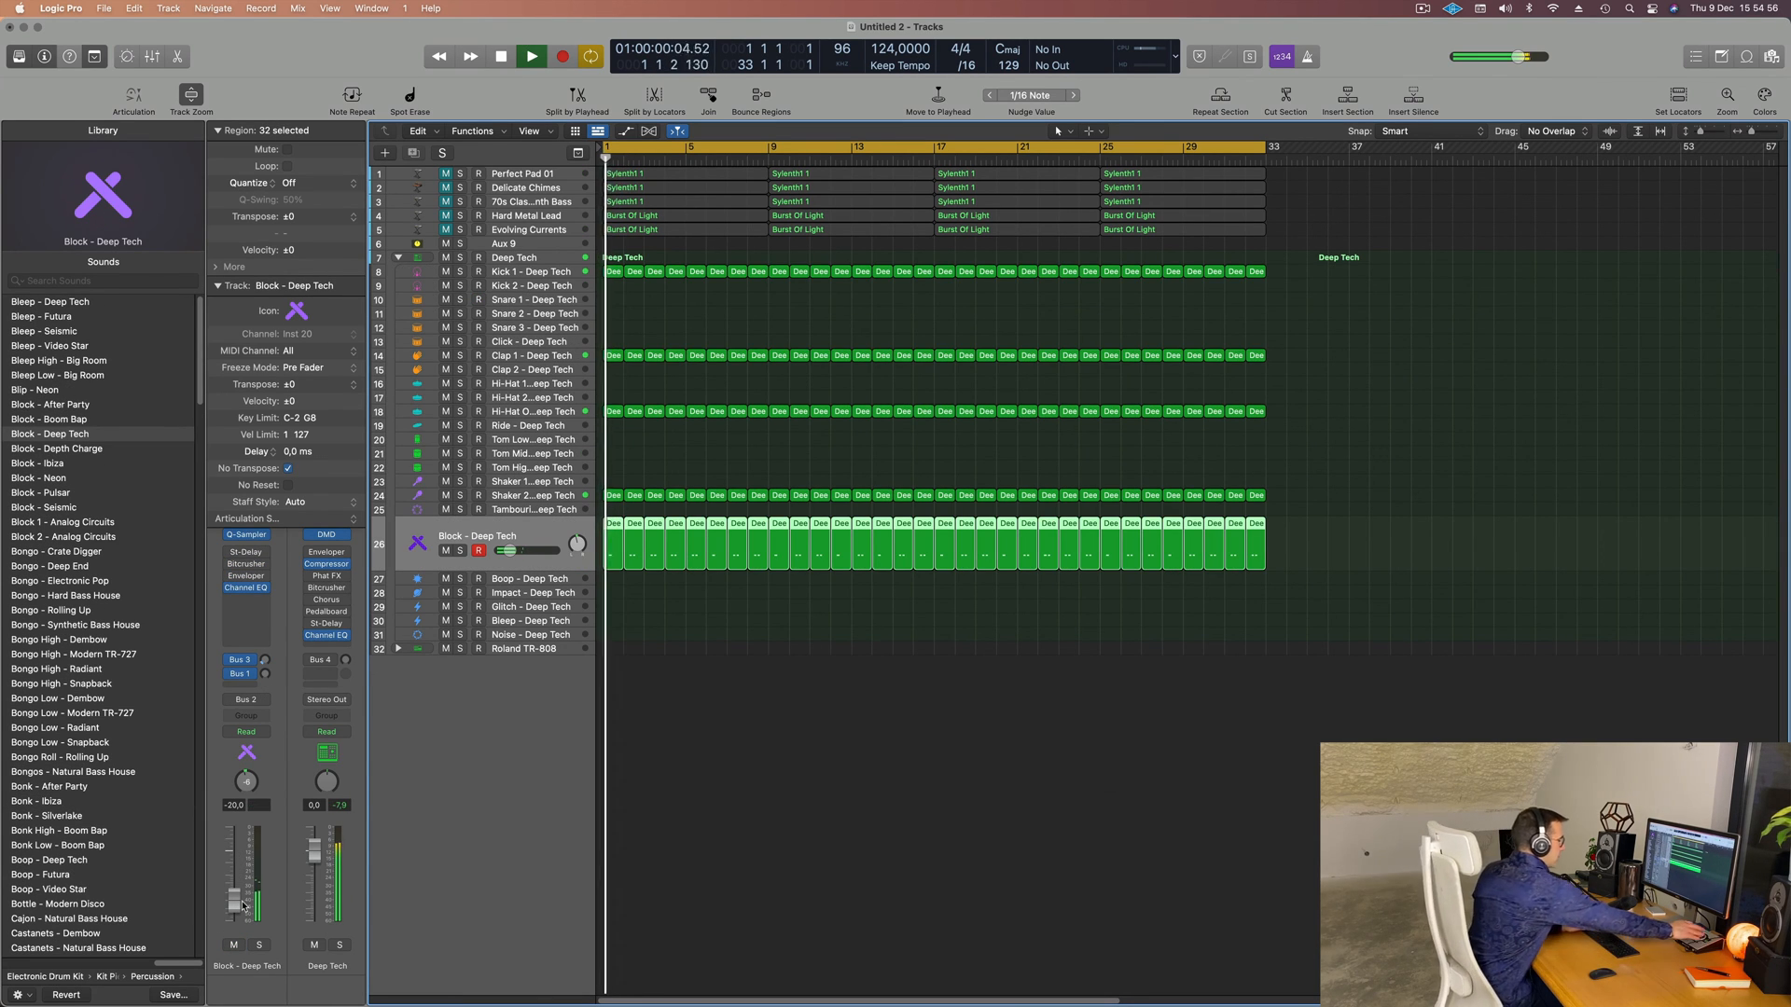
right_click(869, 995)
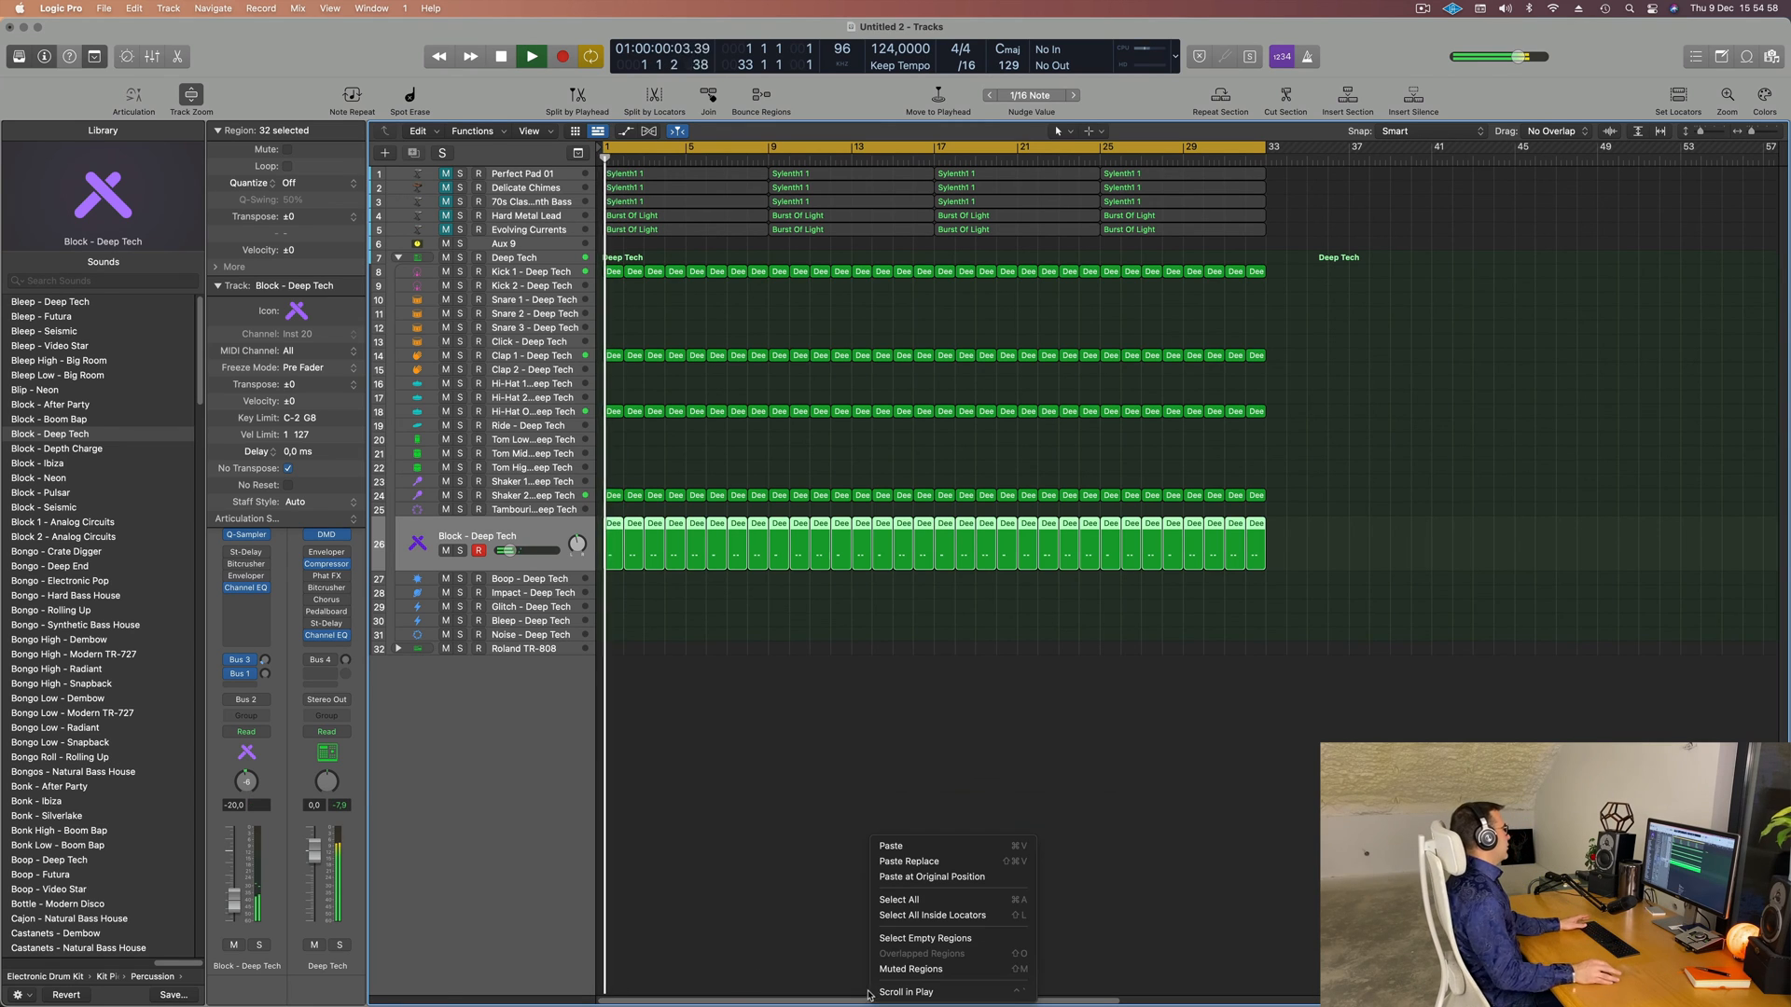
left_click(890, 760)
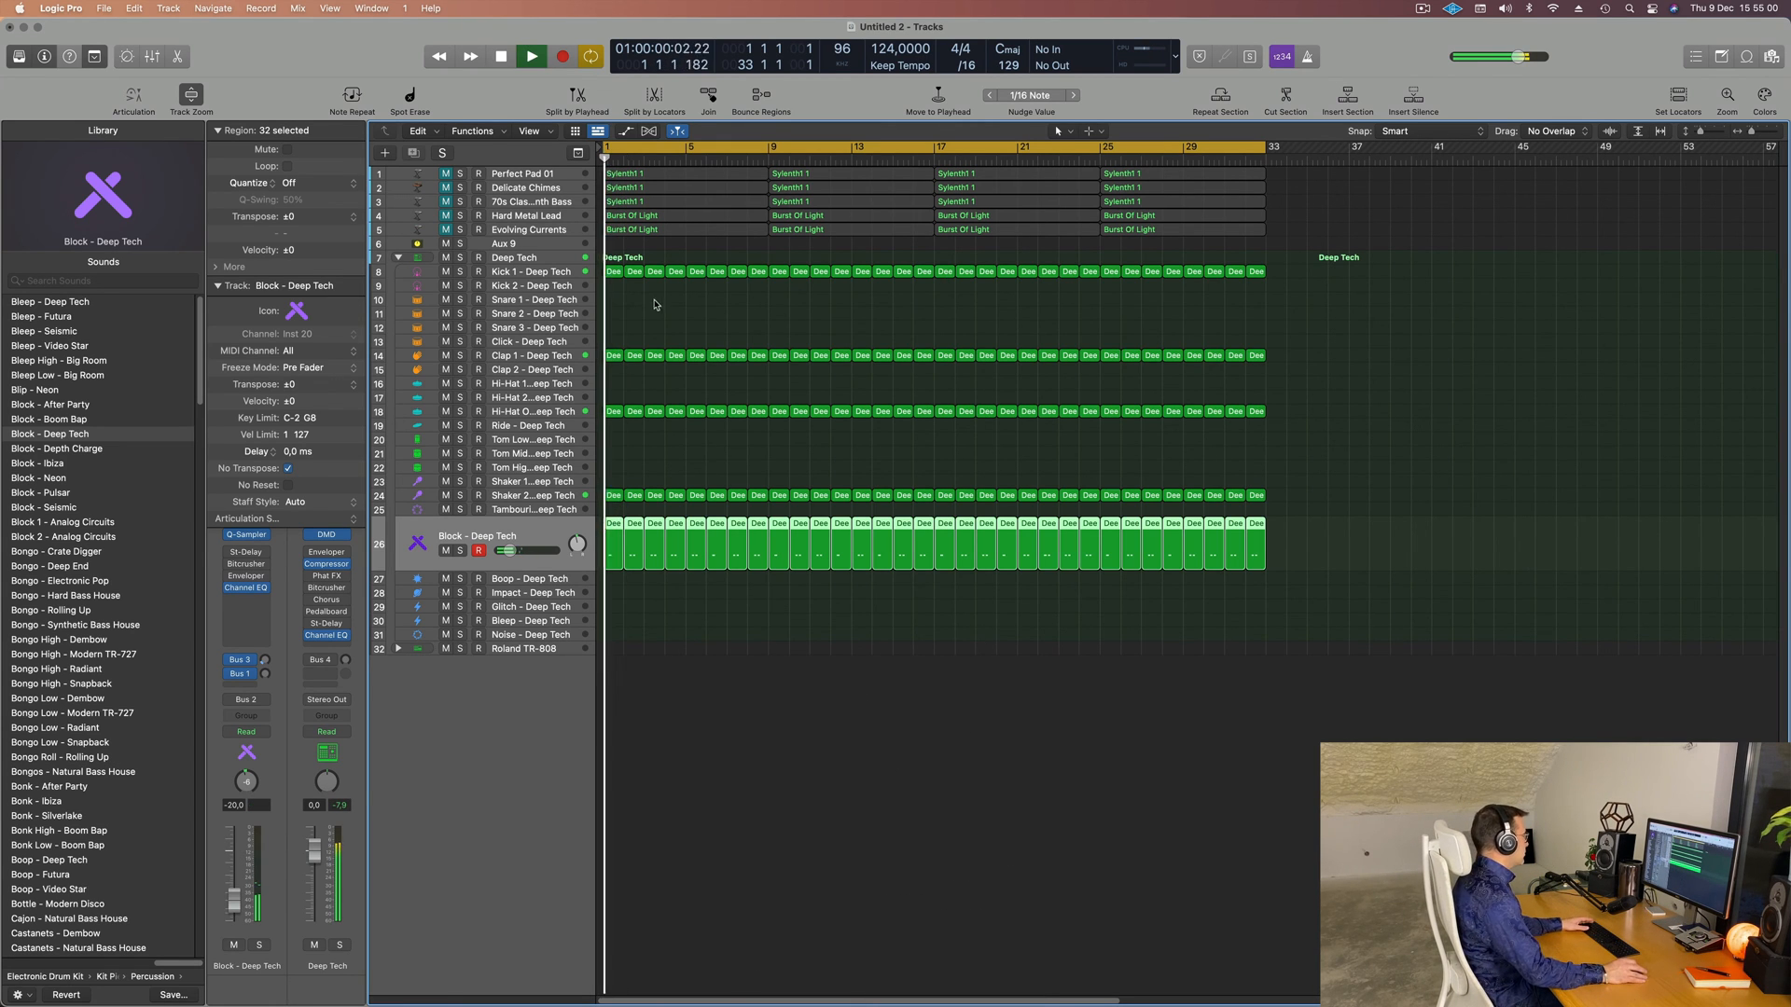
- Balance Hi-Hat Open and Shaker 2 against the kick during playback, with Shaker 2 at -32.0 dB
left_click(557, 415)
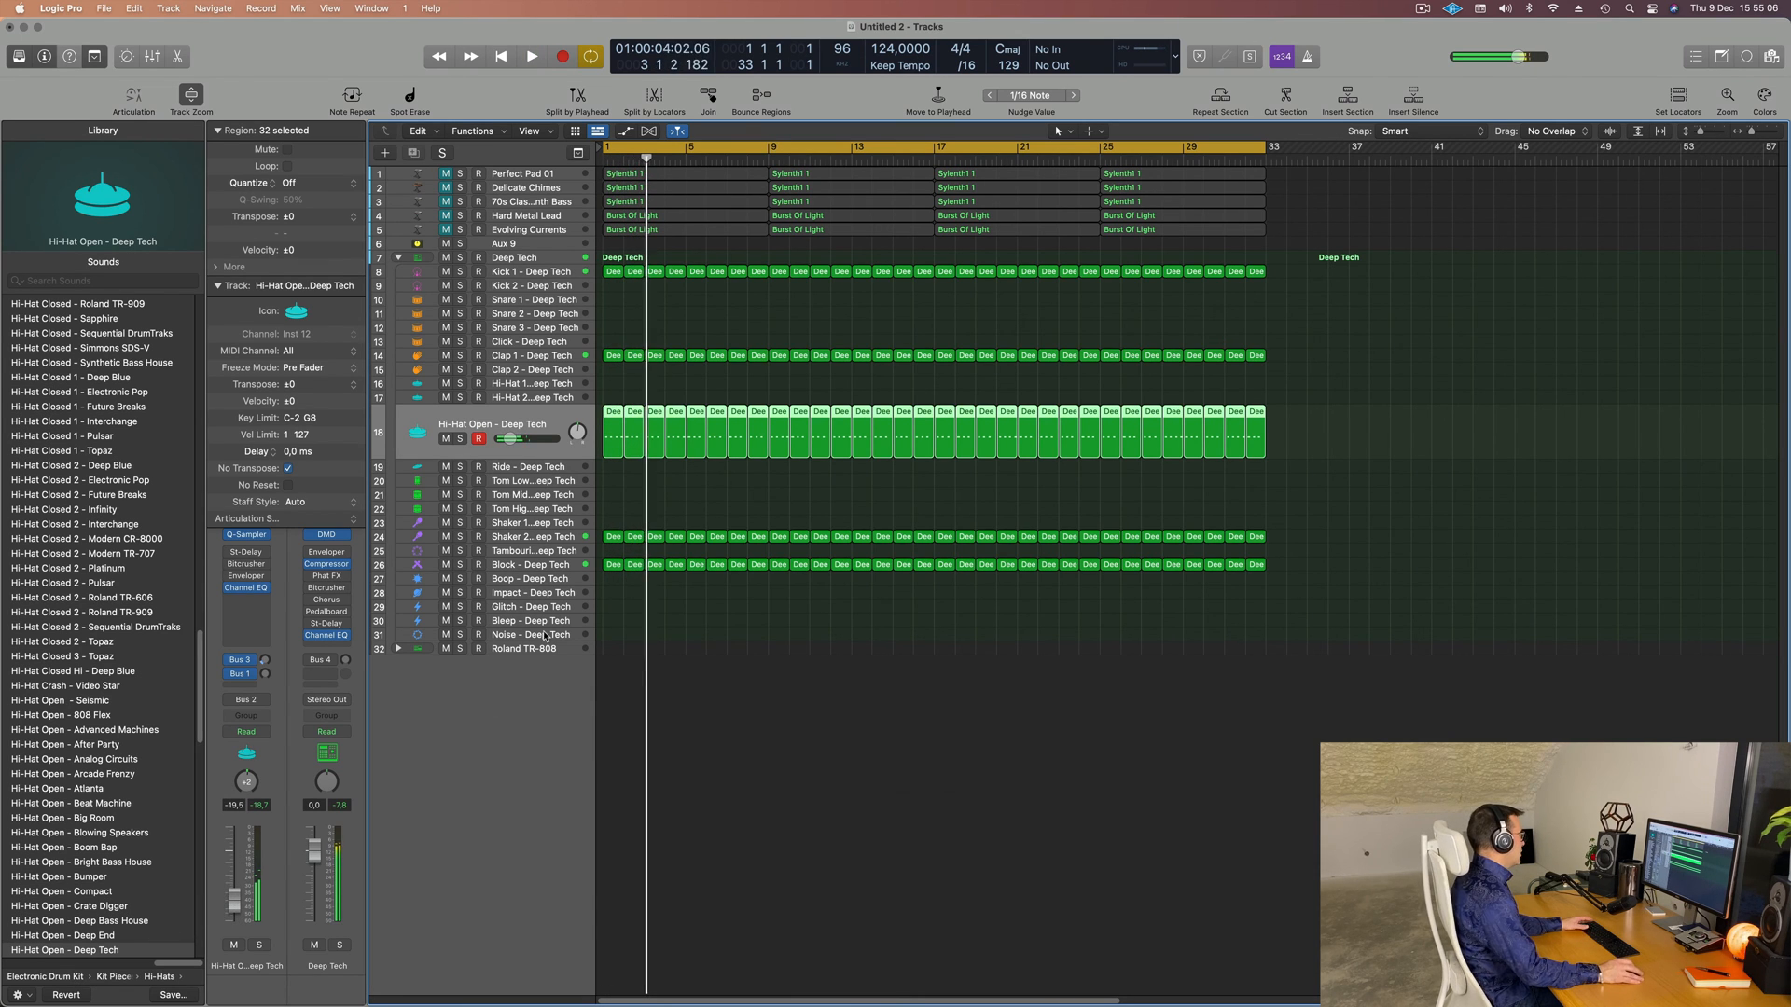
left_click(560, 540)
key("space")
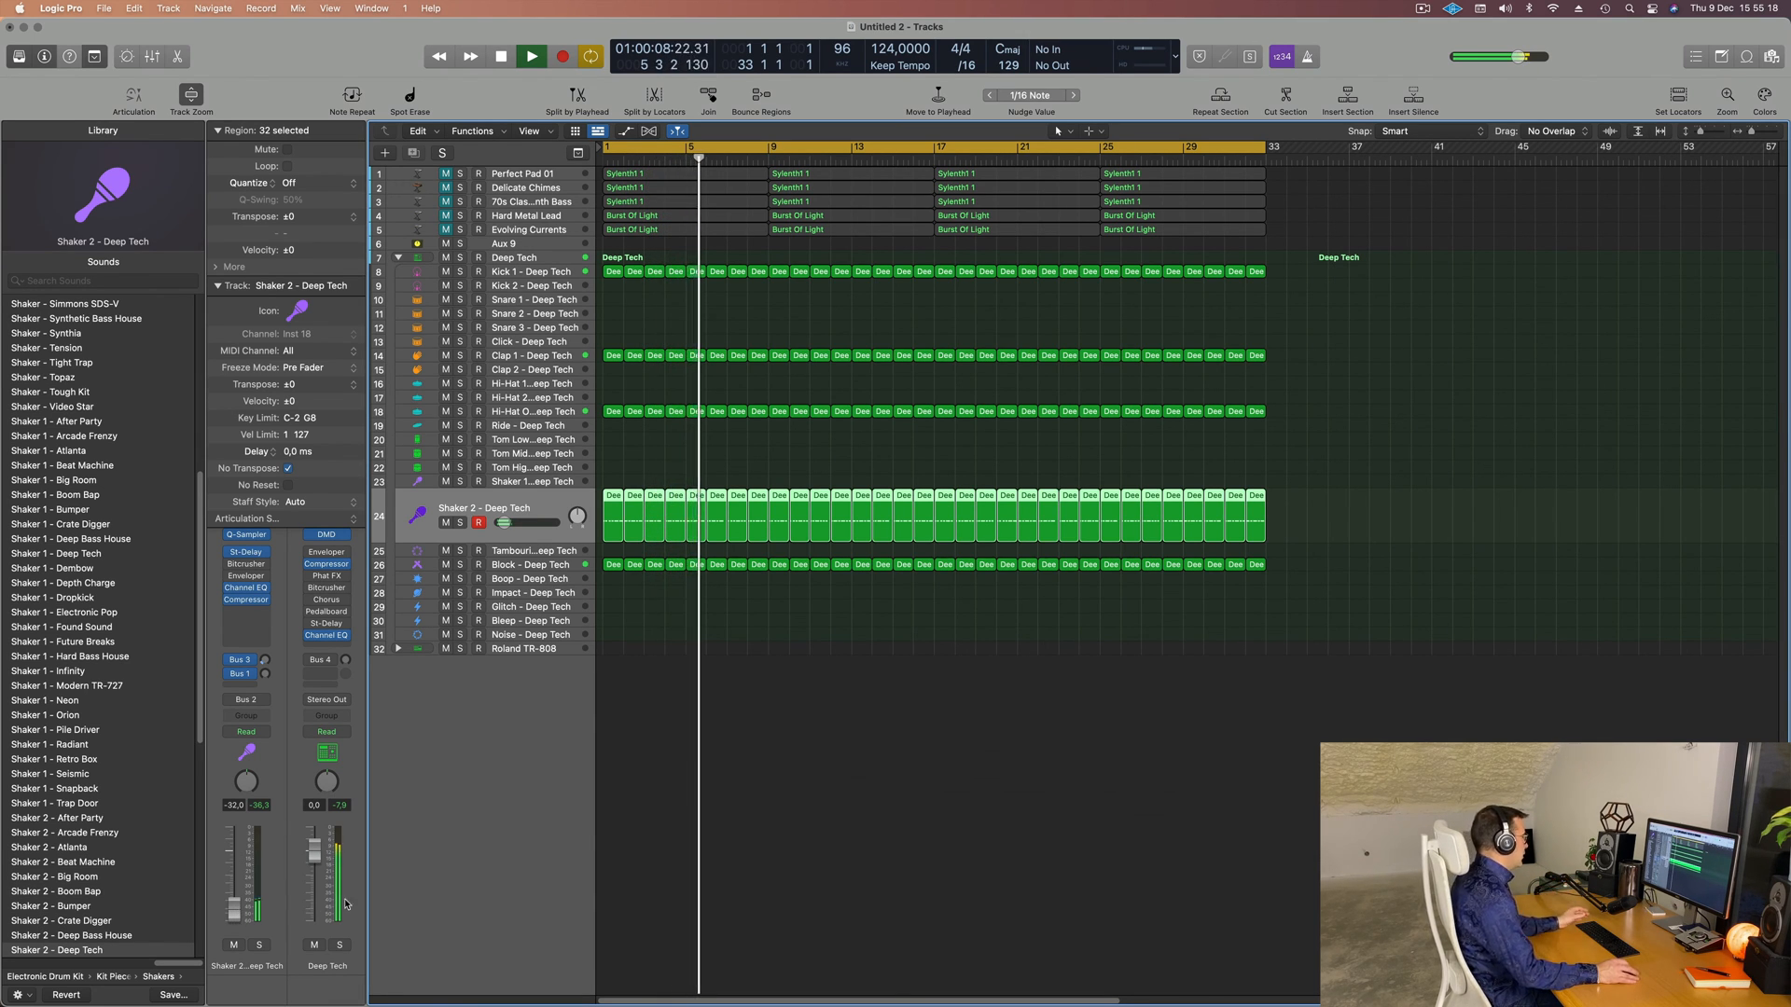
key("Return")
- Compare the beat with Hi-Hat Open muted and unmuted, and set its volume to -16.0 dB
left_click(485, 411)
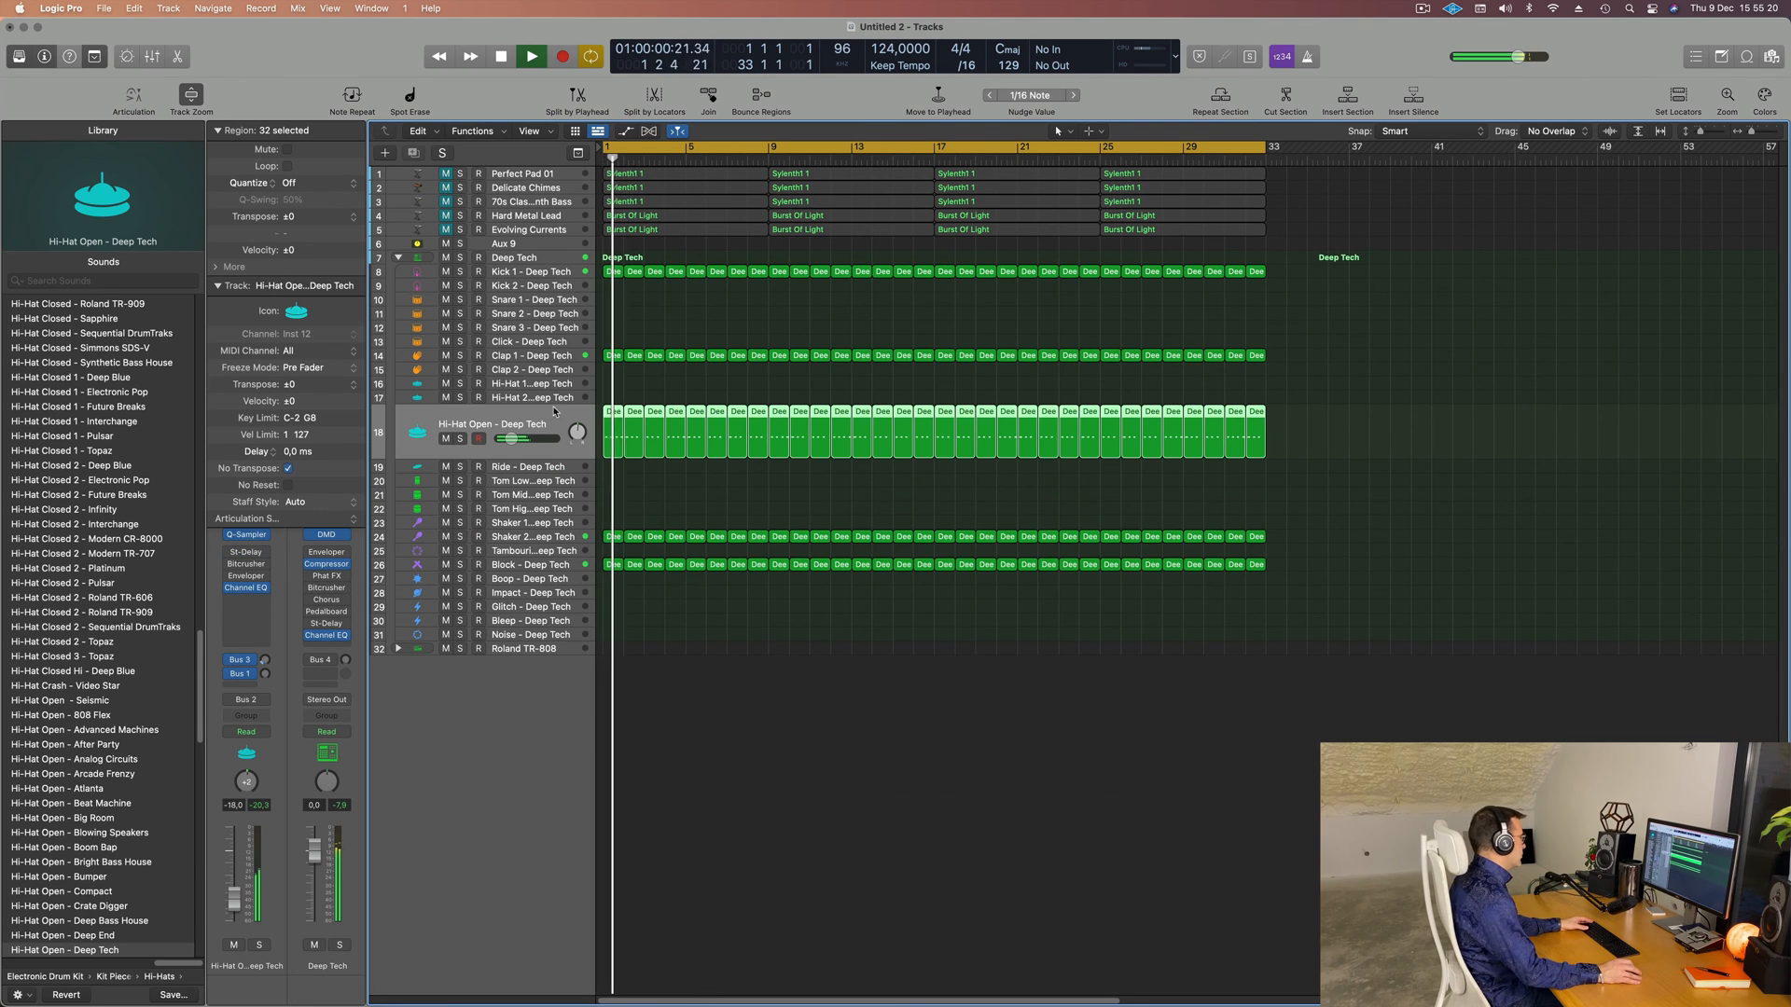
left_click(447, 439)
left_click(447, 440)
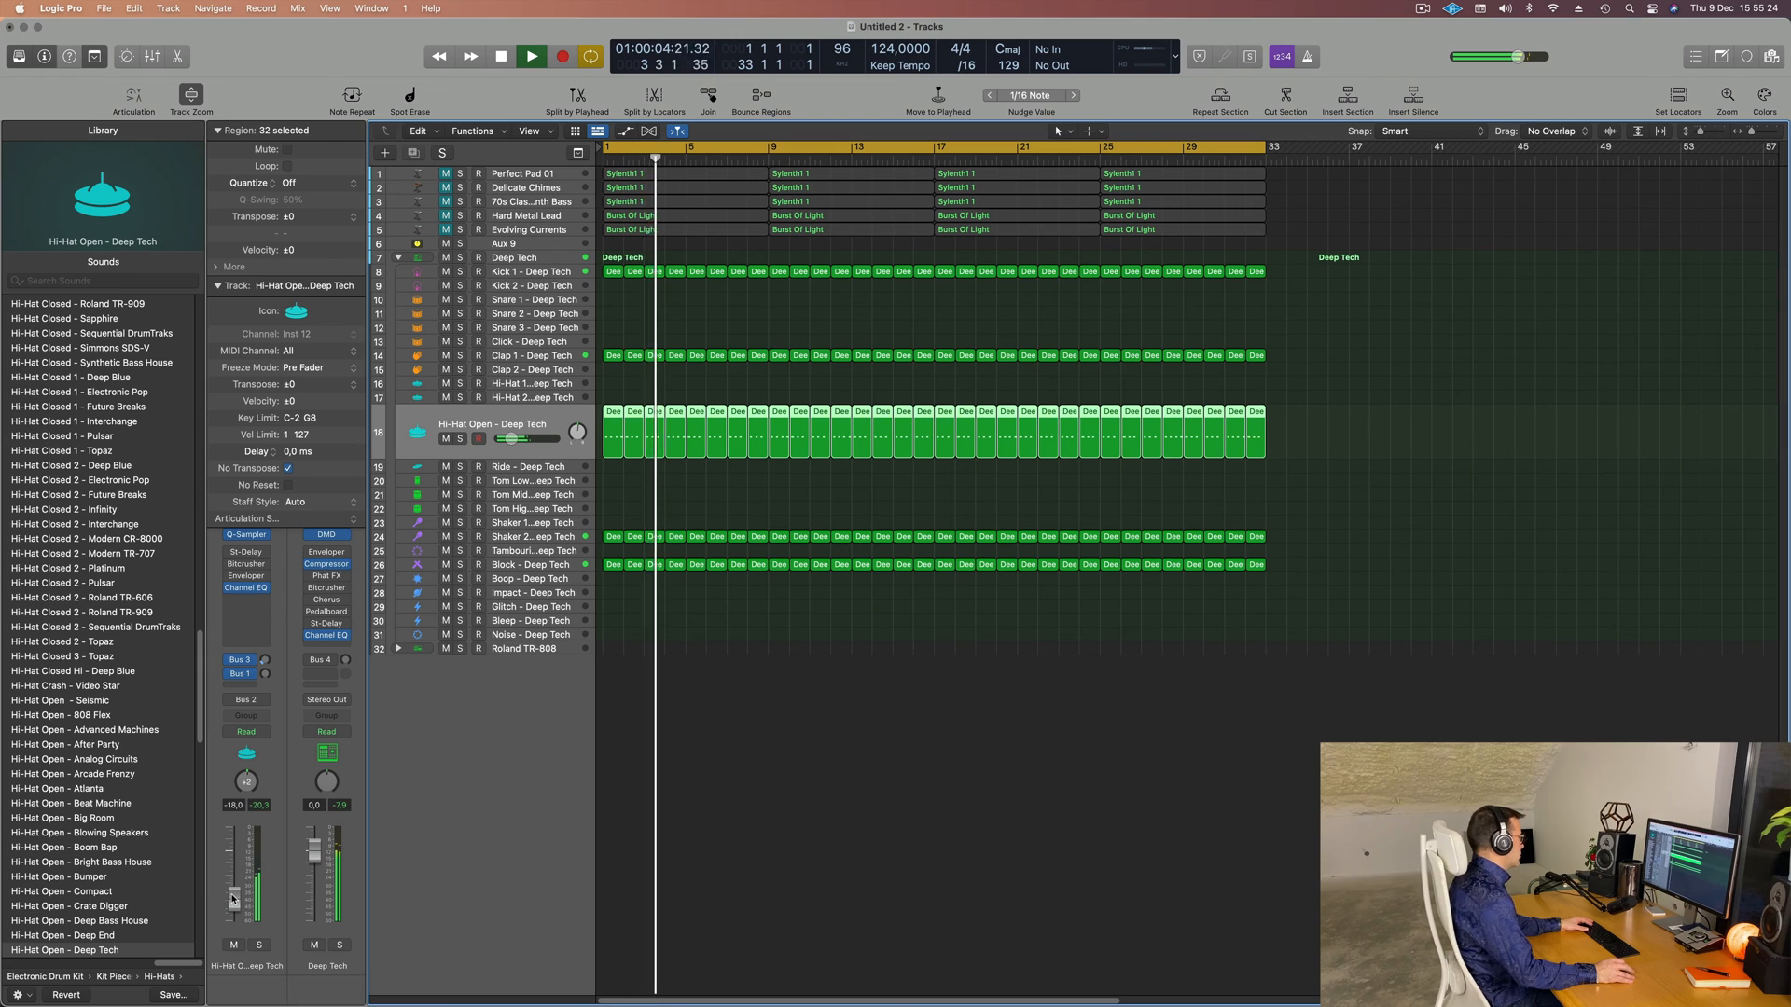
left_click_drag(233, 902, 234, 901)
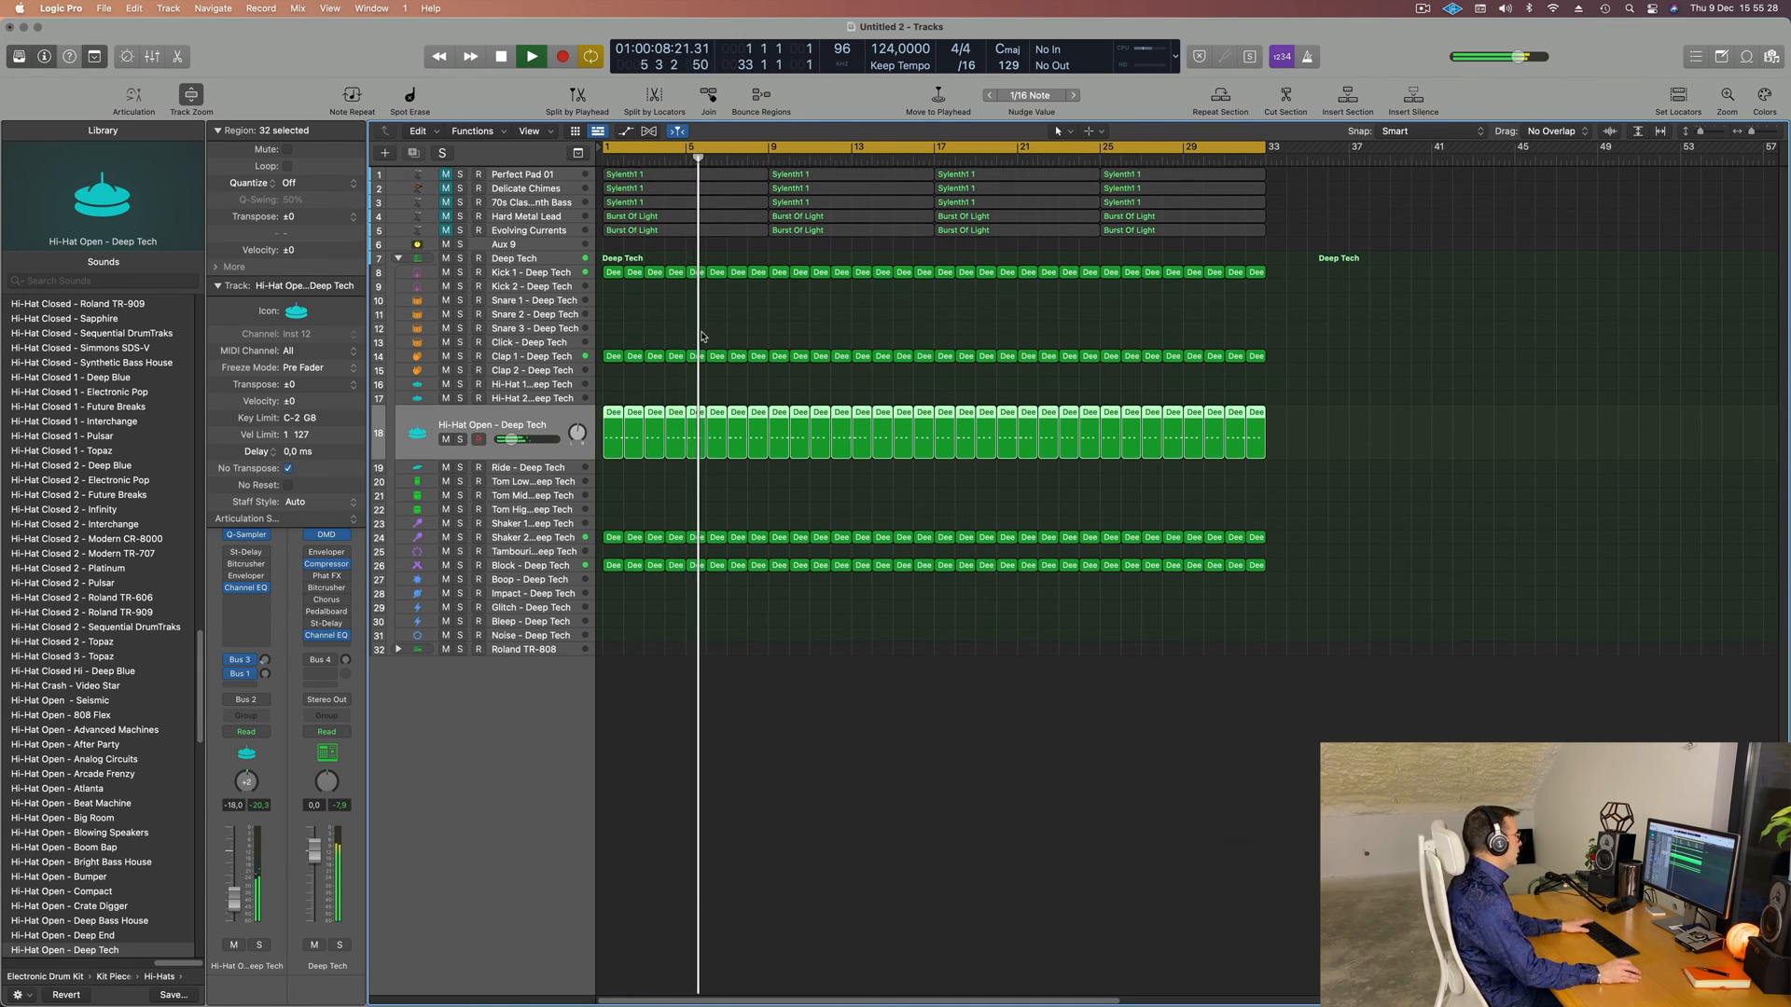
key("Return")
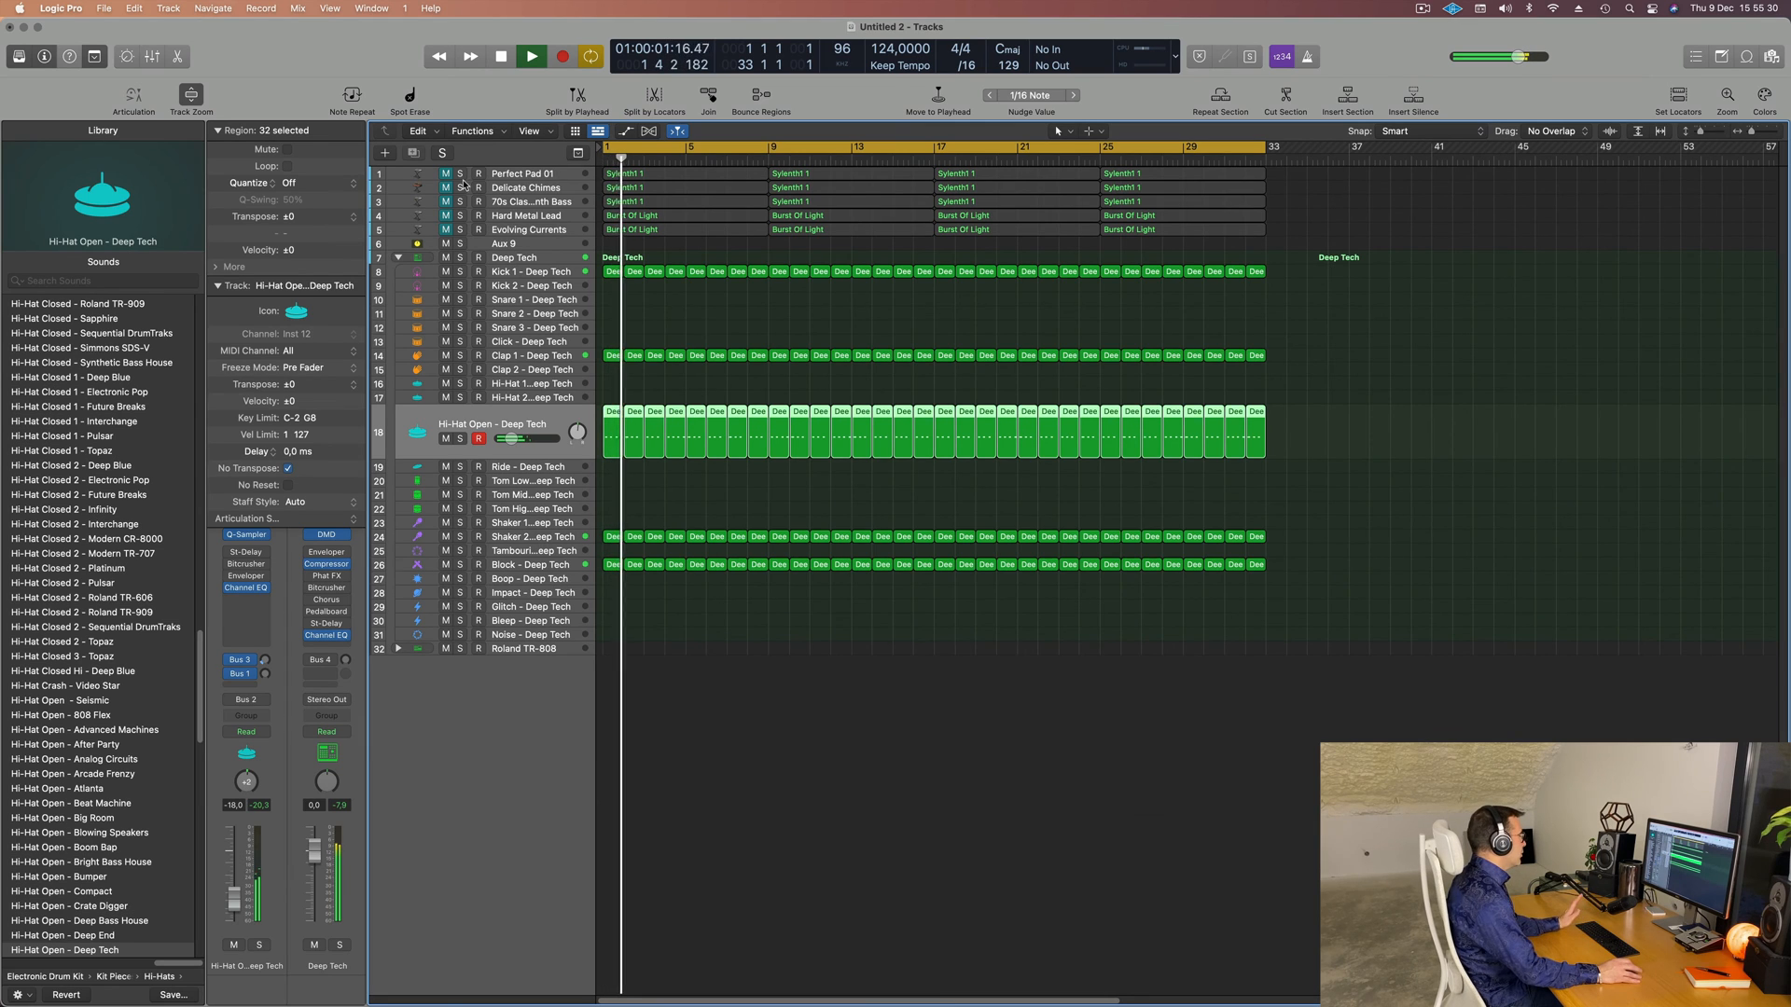
- Move the 70s Classic Synth Bass track to the top of the track list and unmute it
left_click_drag(575, 201, 548, 170)
key("Return")
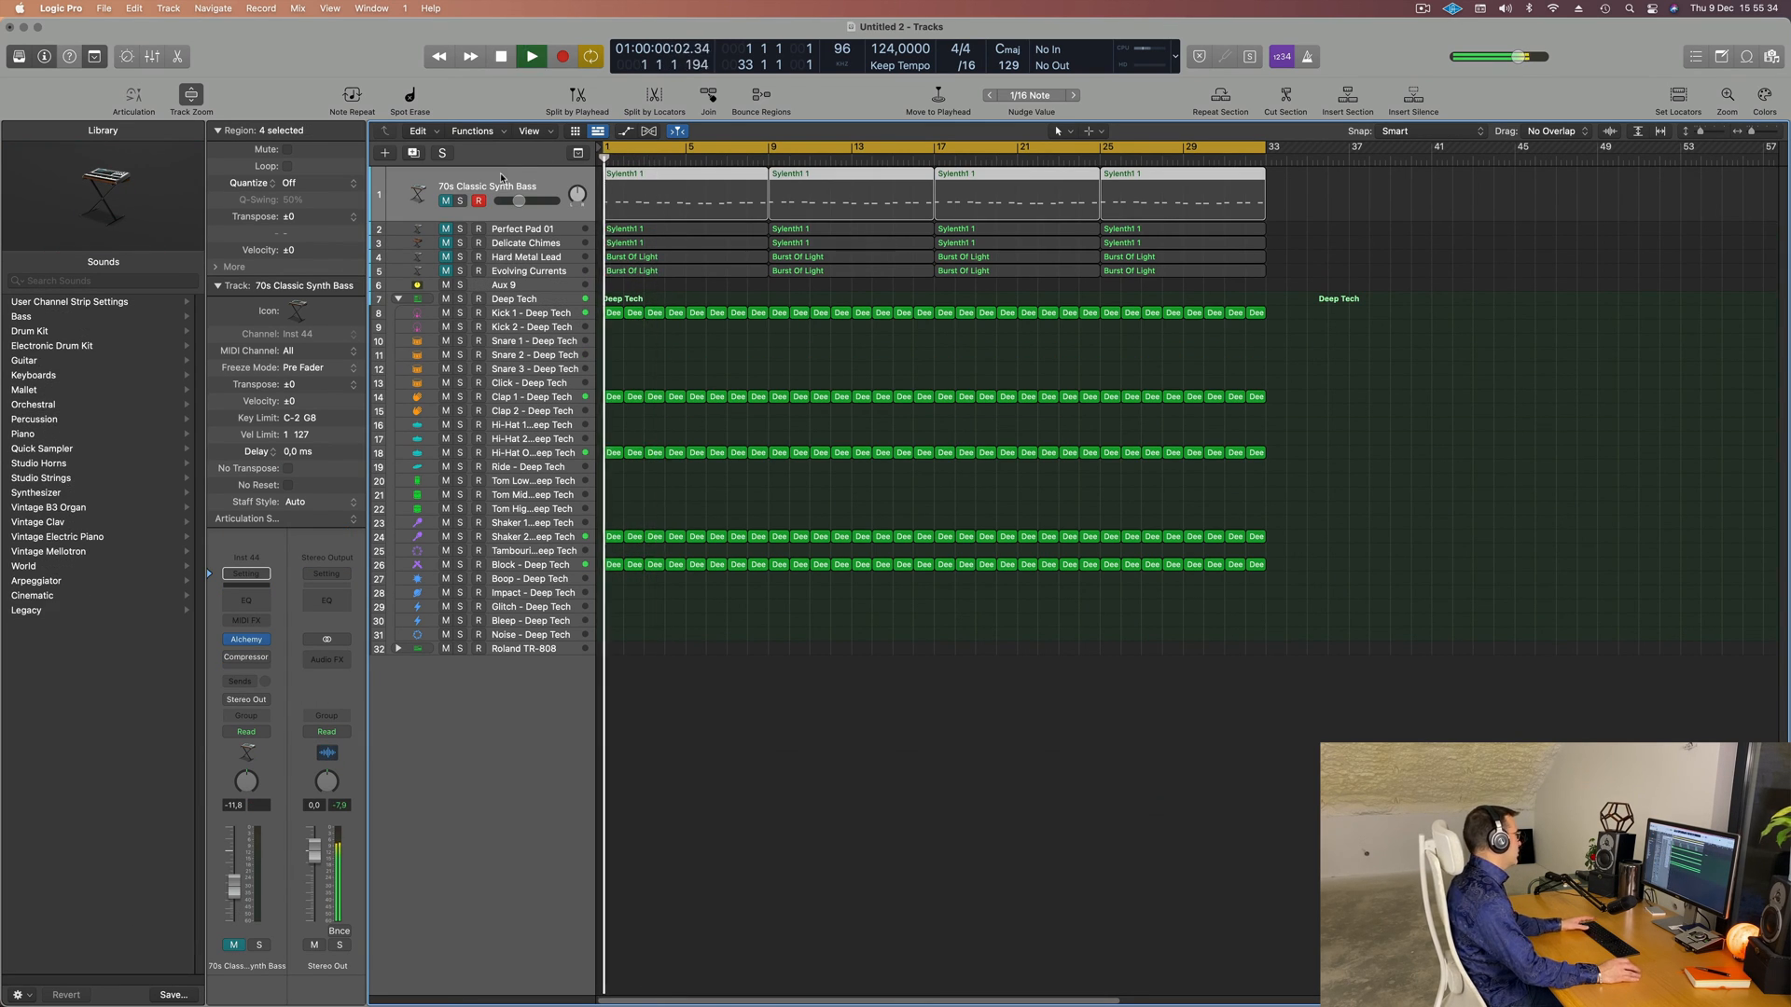
left_click(445, 201)
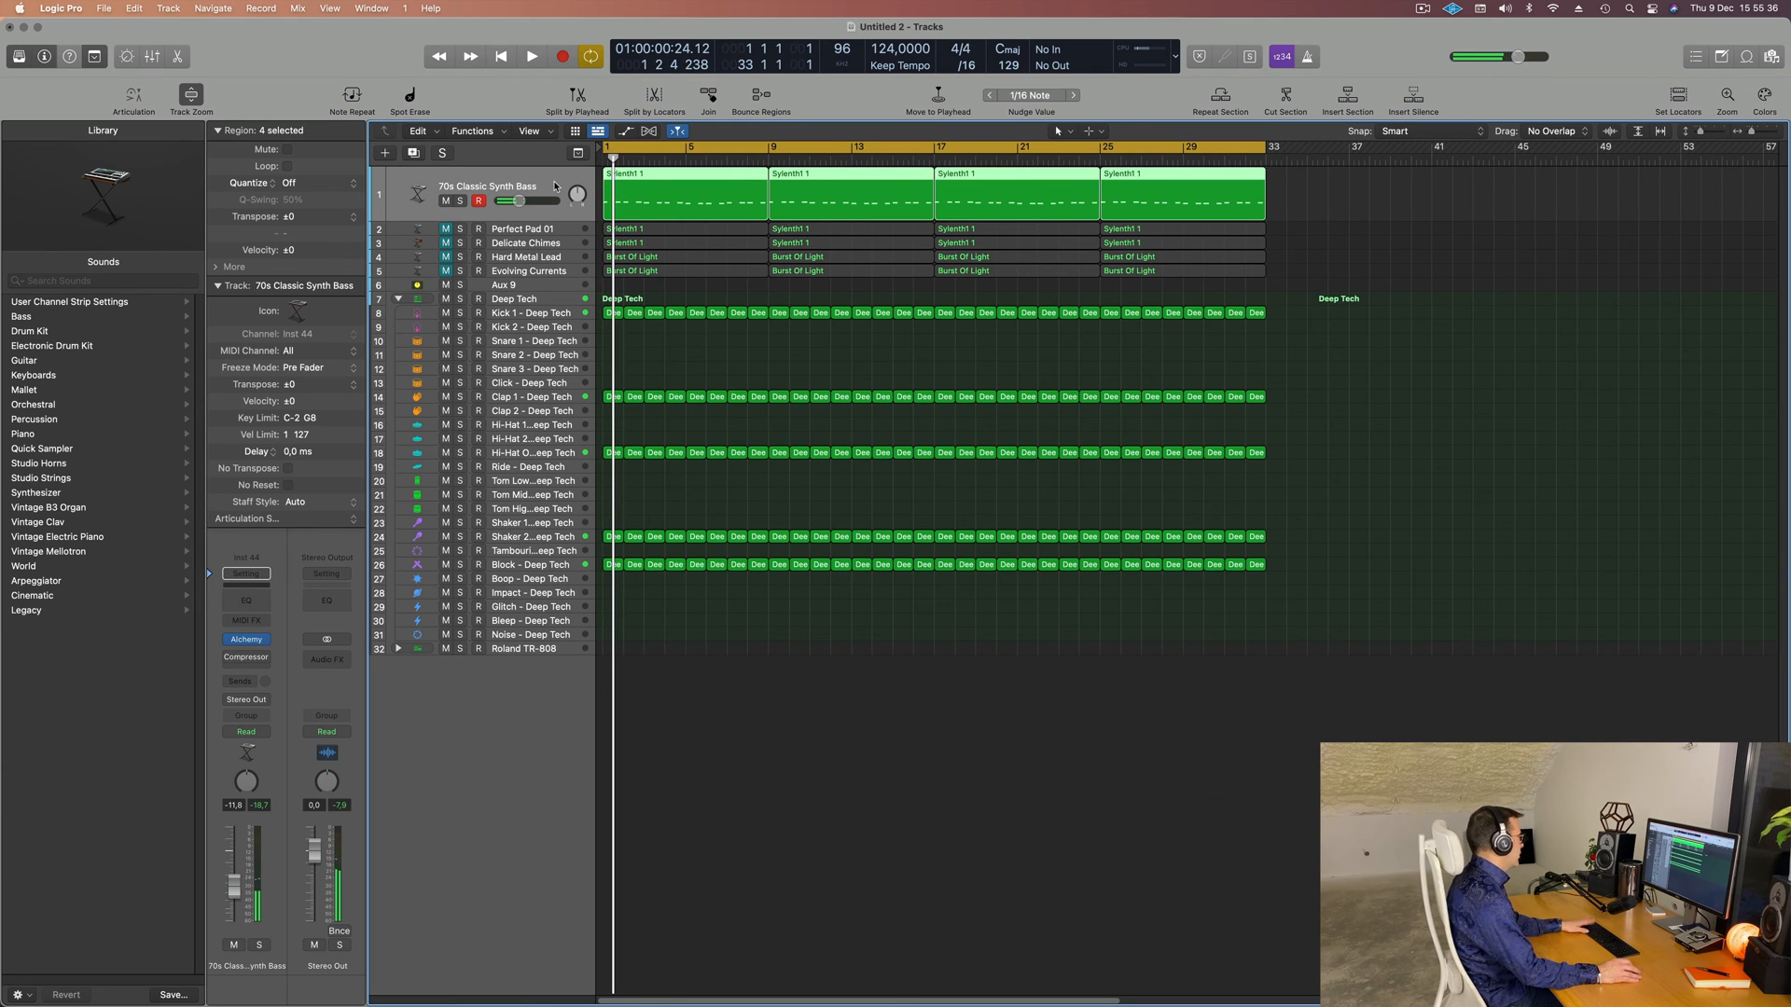
- Try the 70s Classic Synth Bass volume at -19.0 dB and at 0 dB against the drums
key("space")
key("space")
key("space")
mouse_move(233, 902)
left_mouse_down()
mouse_move(231, 922)
mouse_move(235, 905)
left_mouse_up()
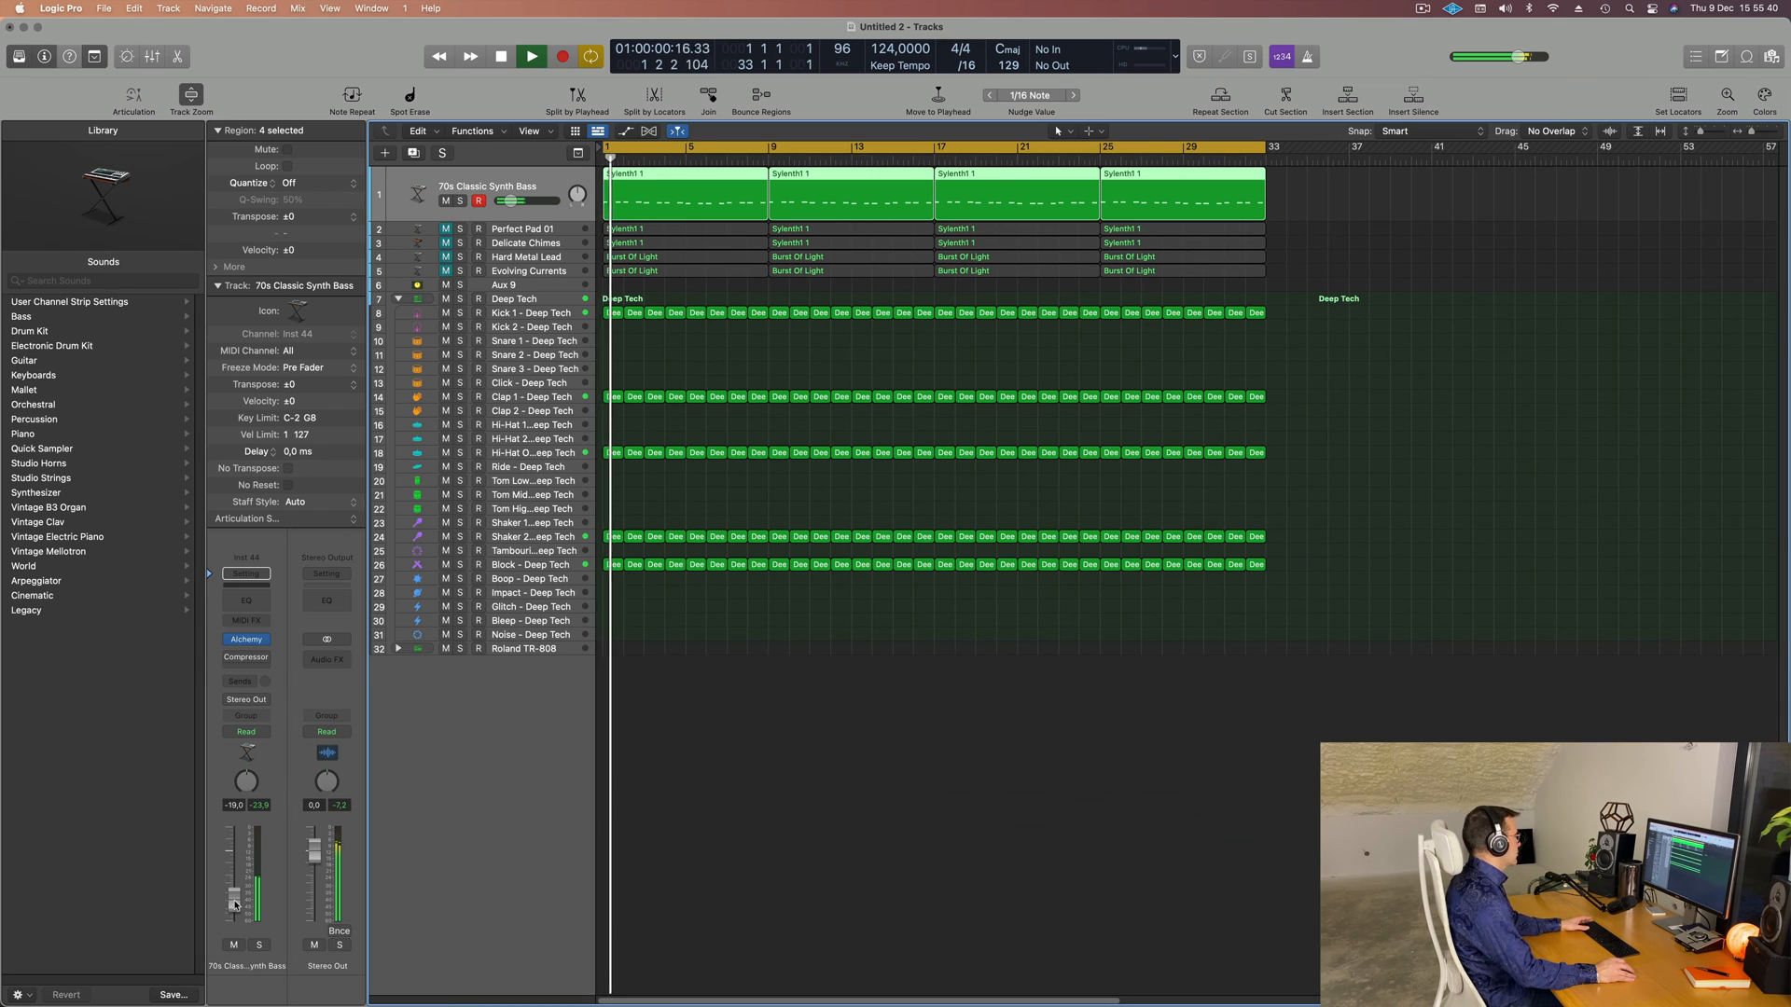
double_click(233, 805)
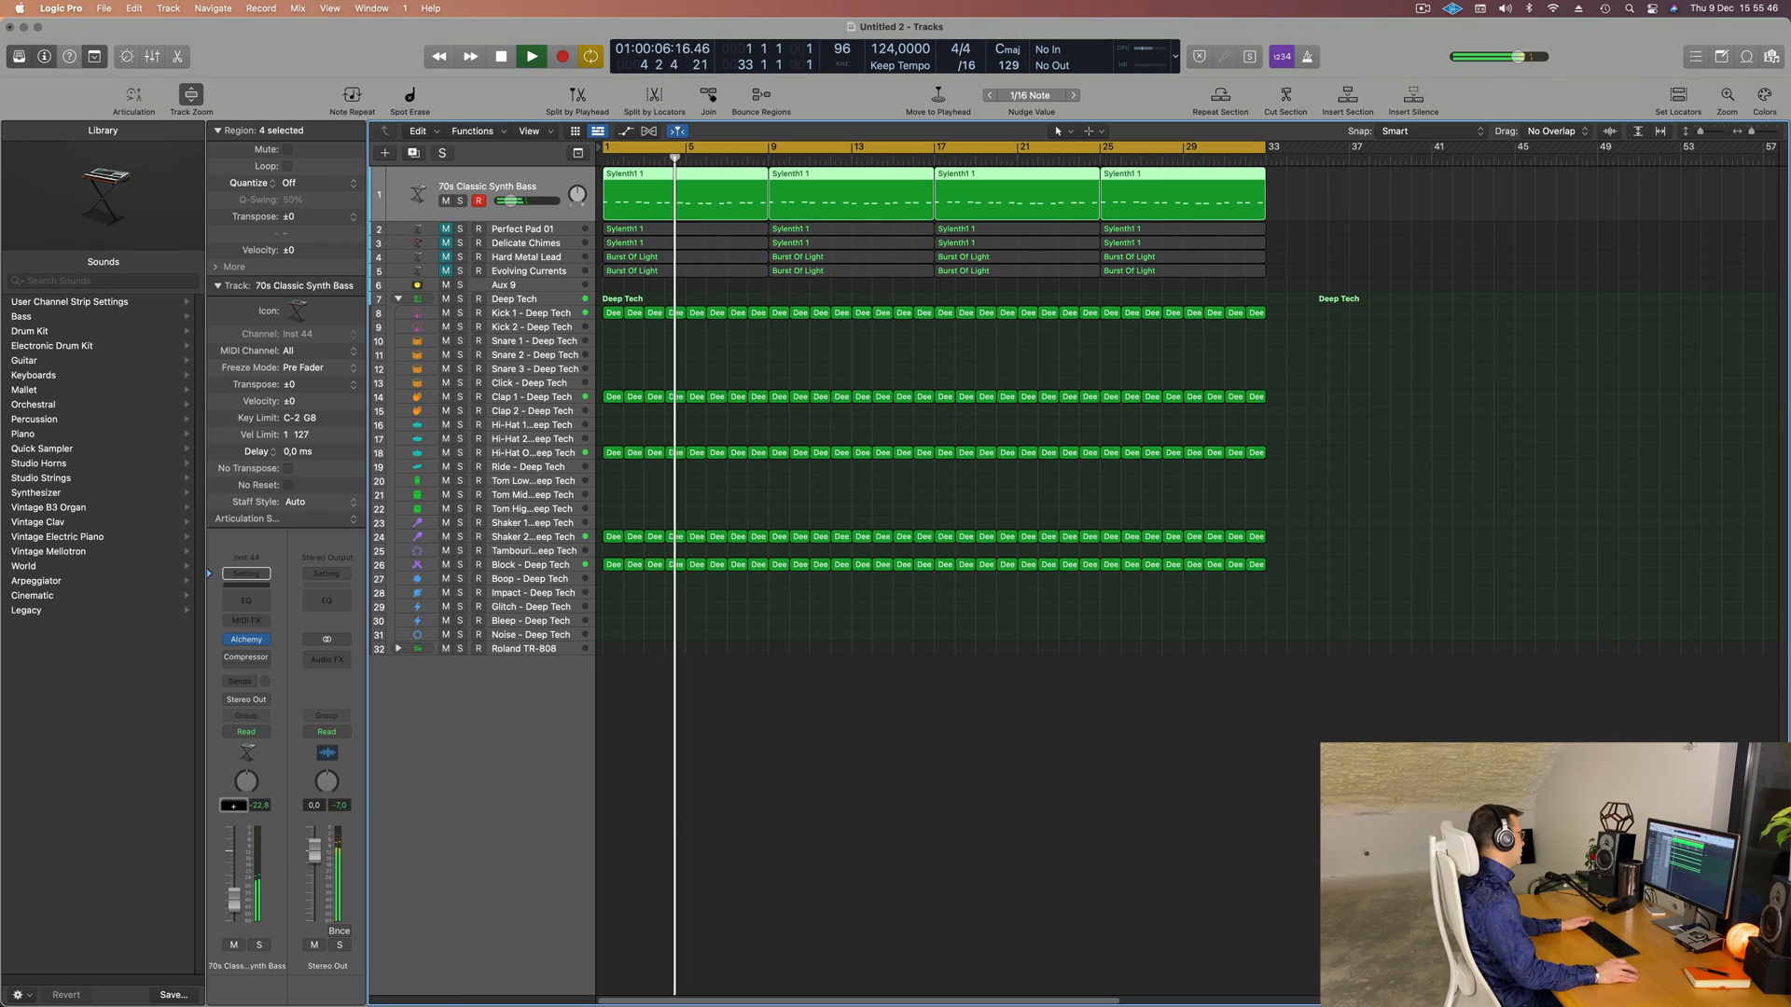
type("0")
key("Return")
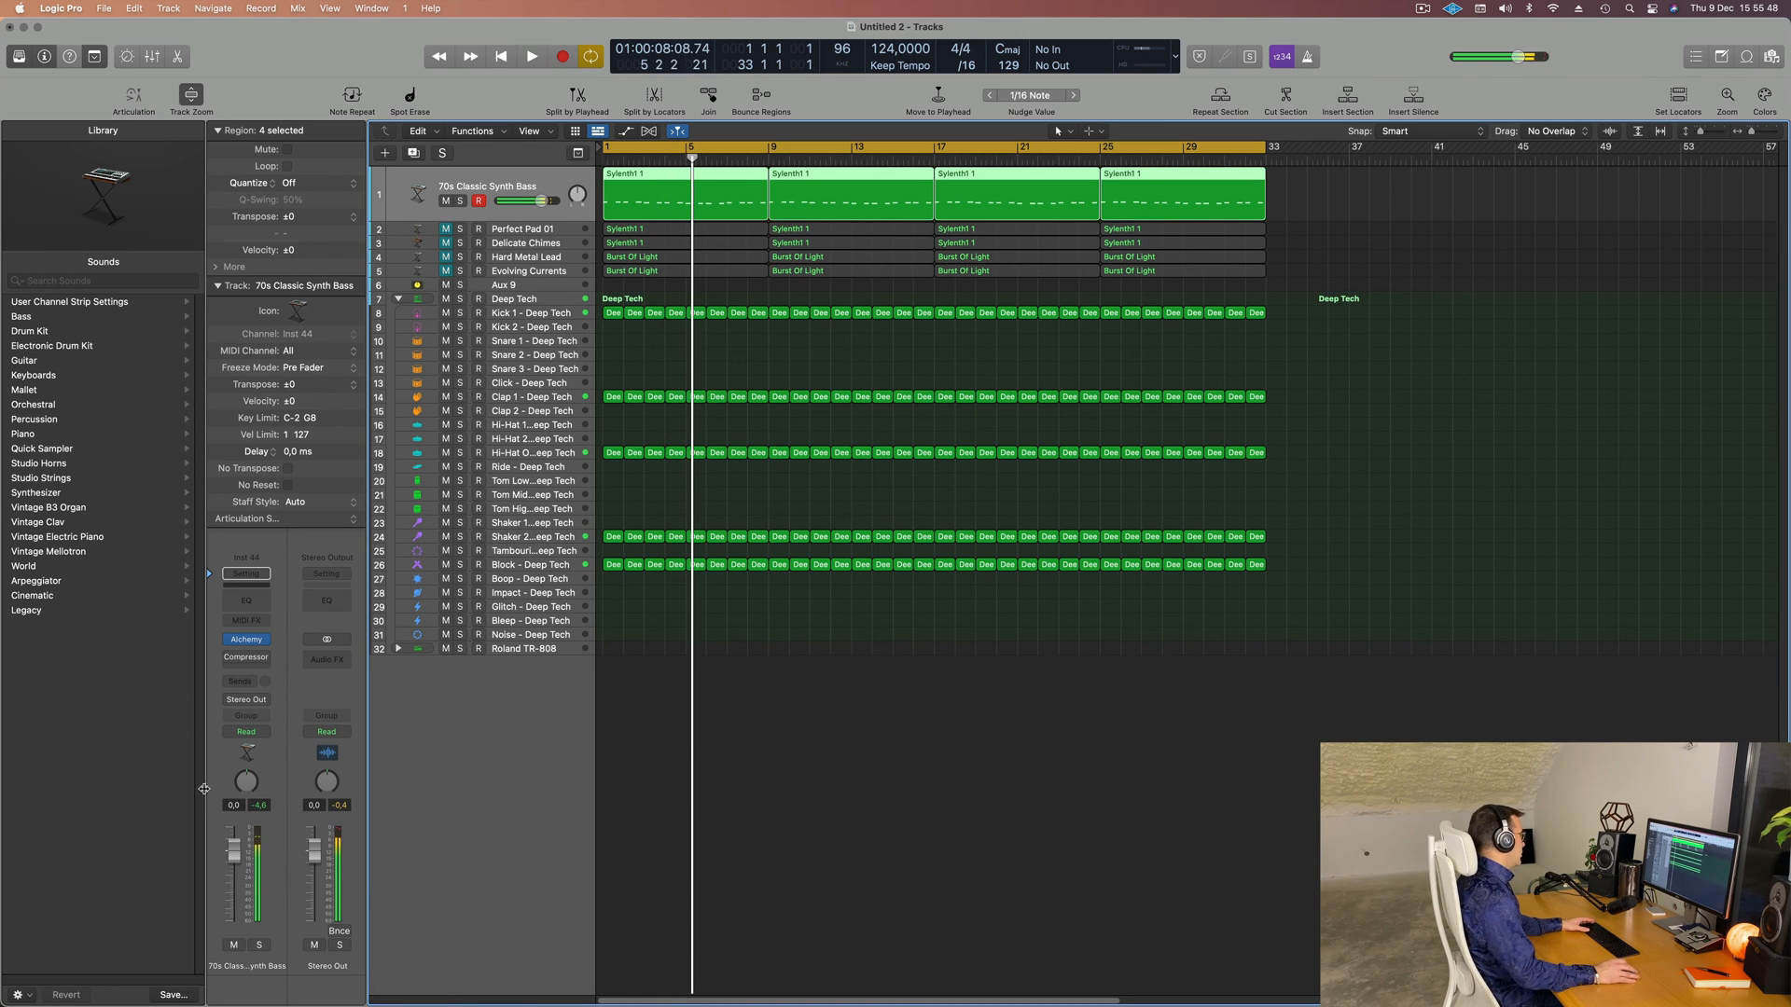
- Set the 70s Classic Synth Bass volume to -17.6 dB, checking its Alchemy instrument and closing it again
key("Return")
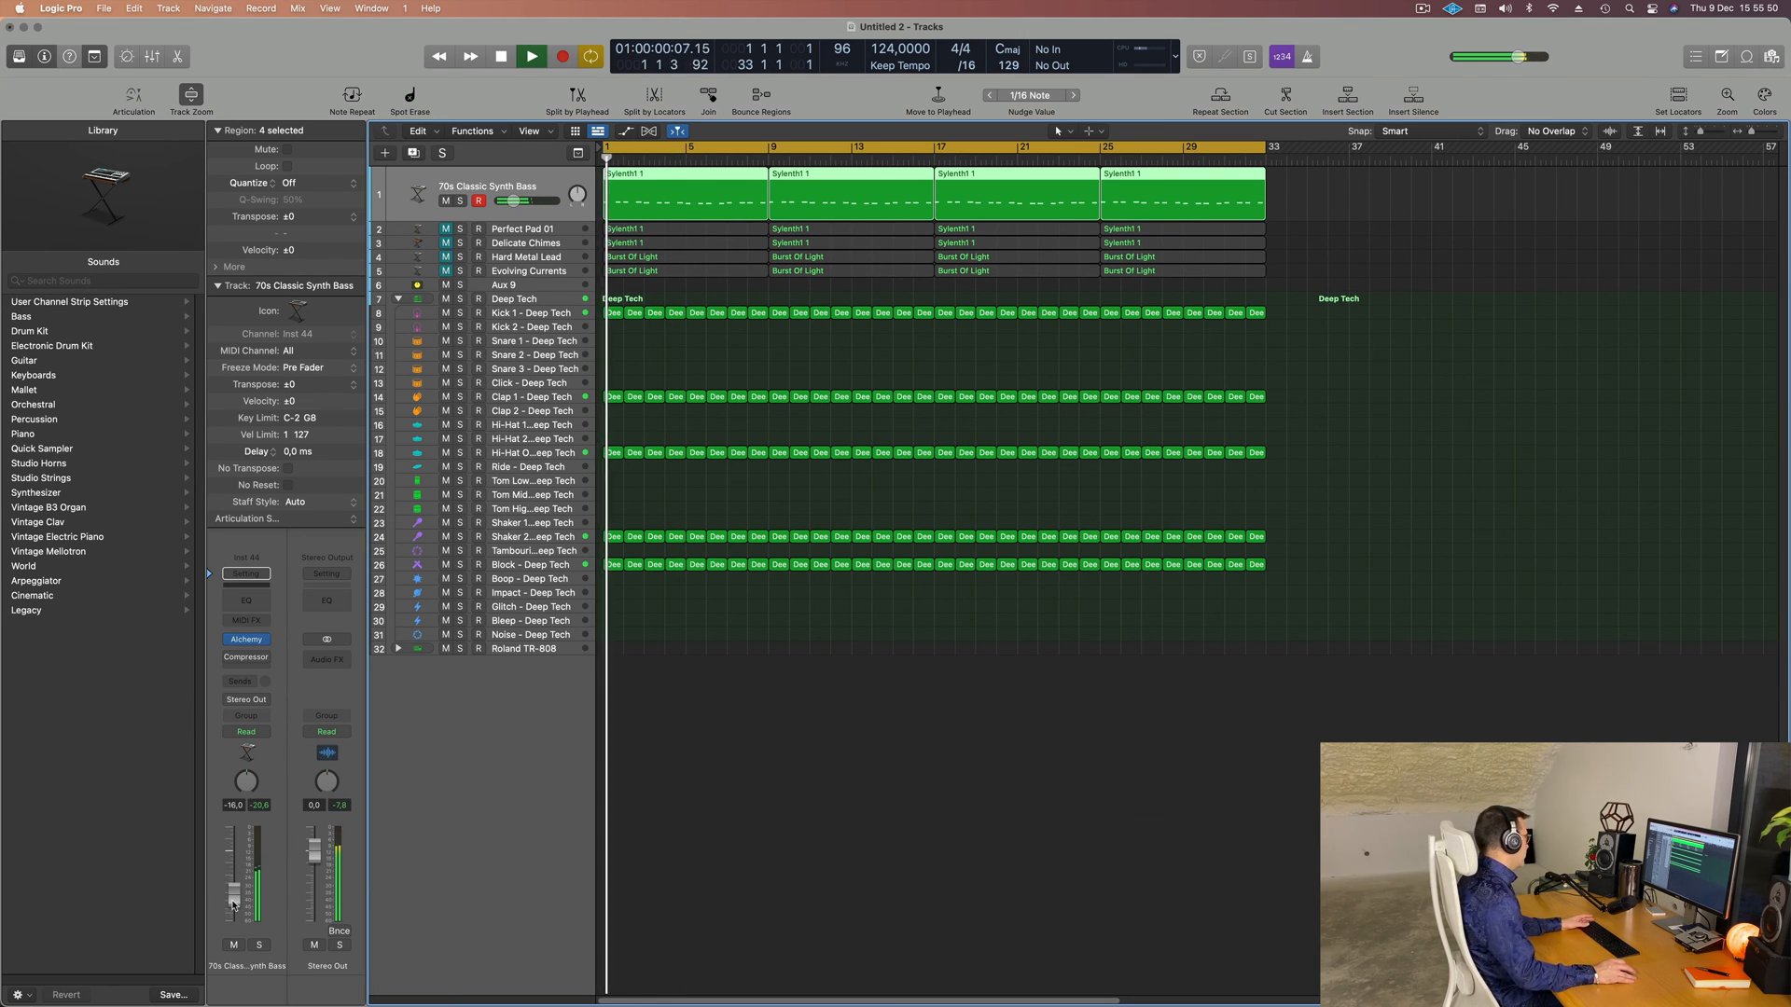
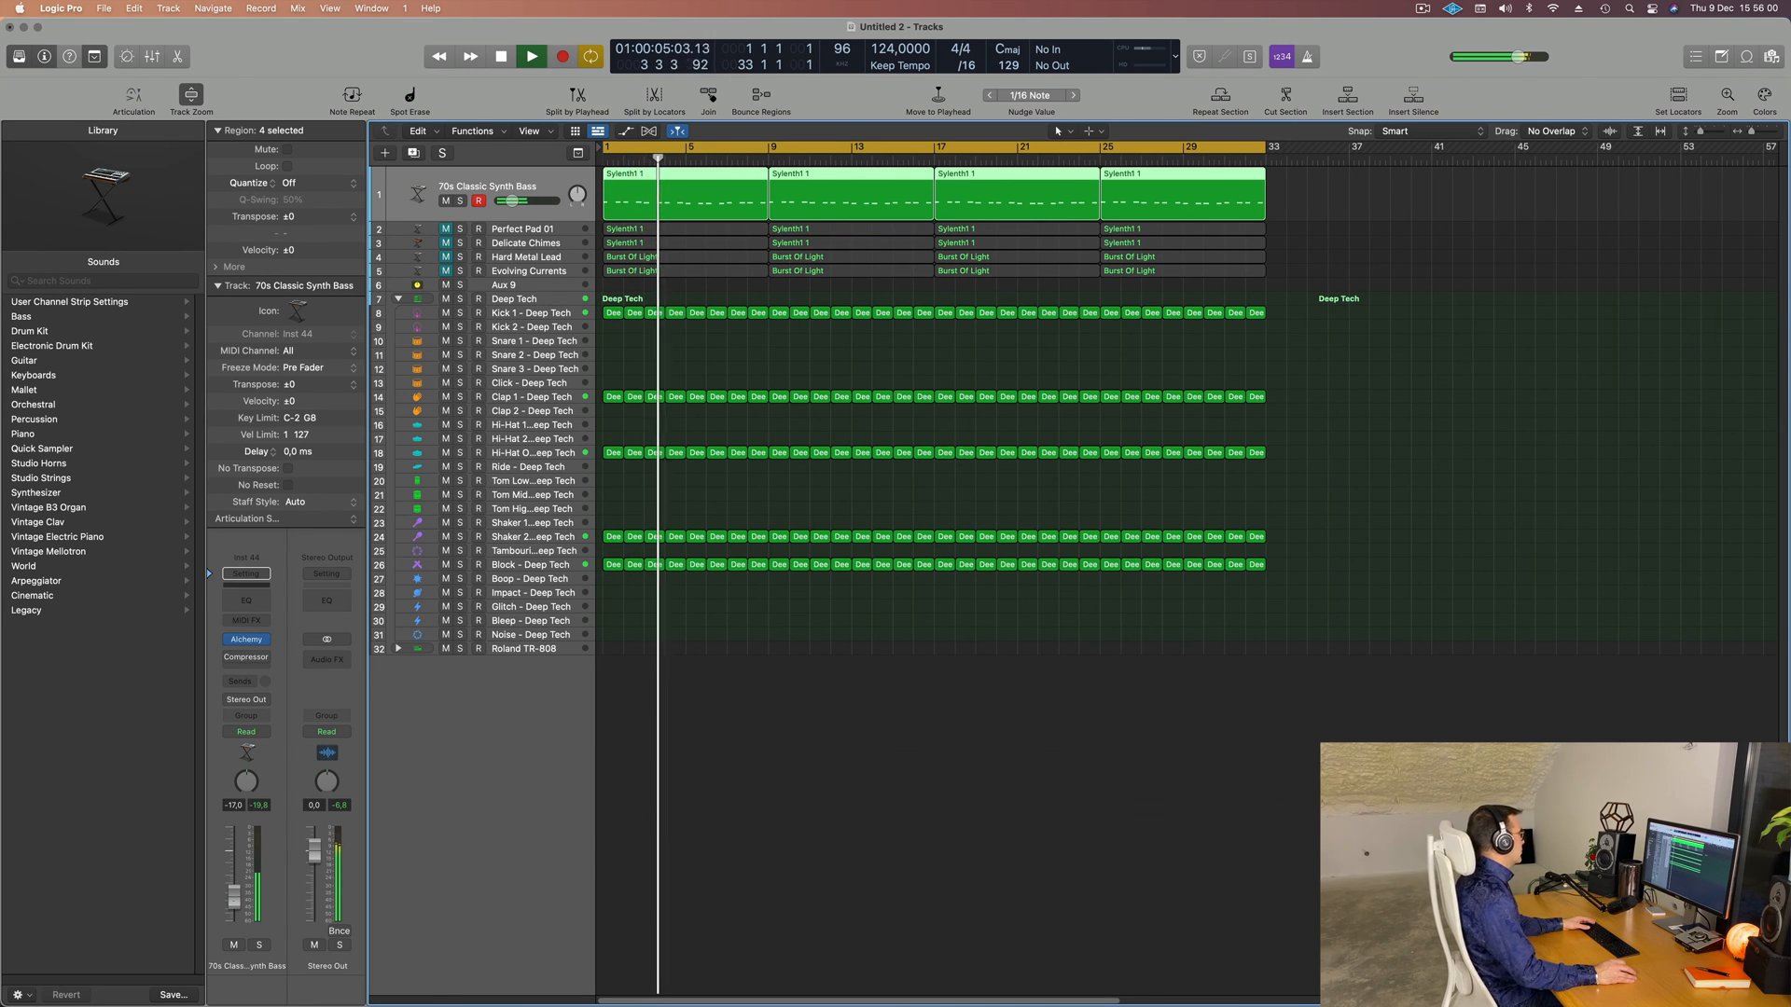
key("space")
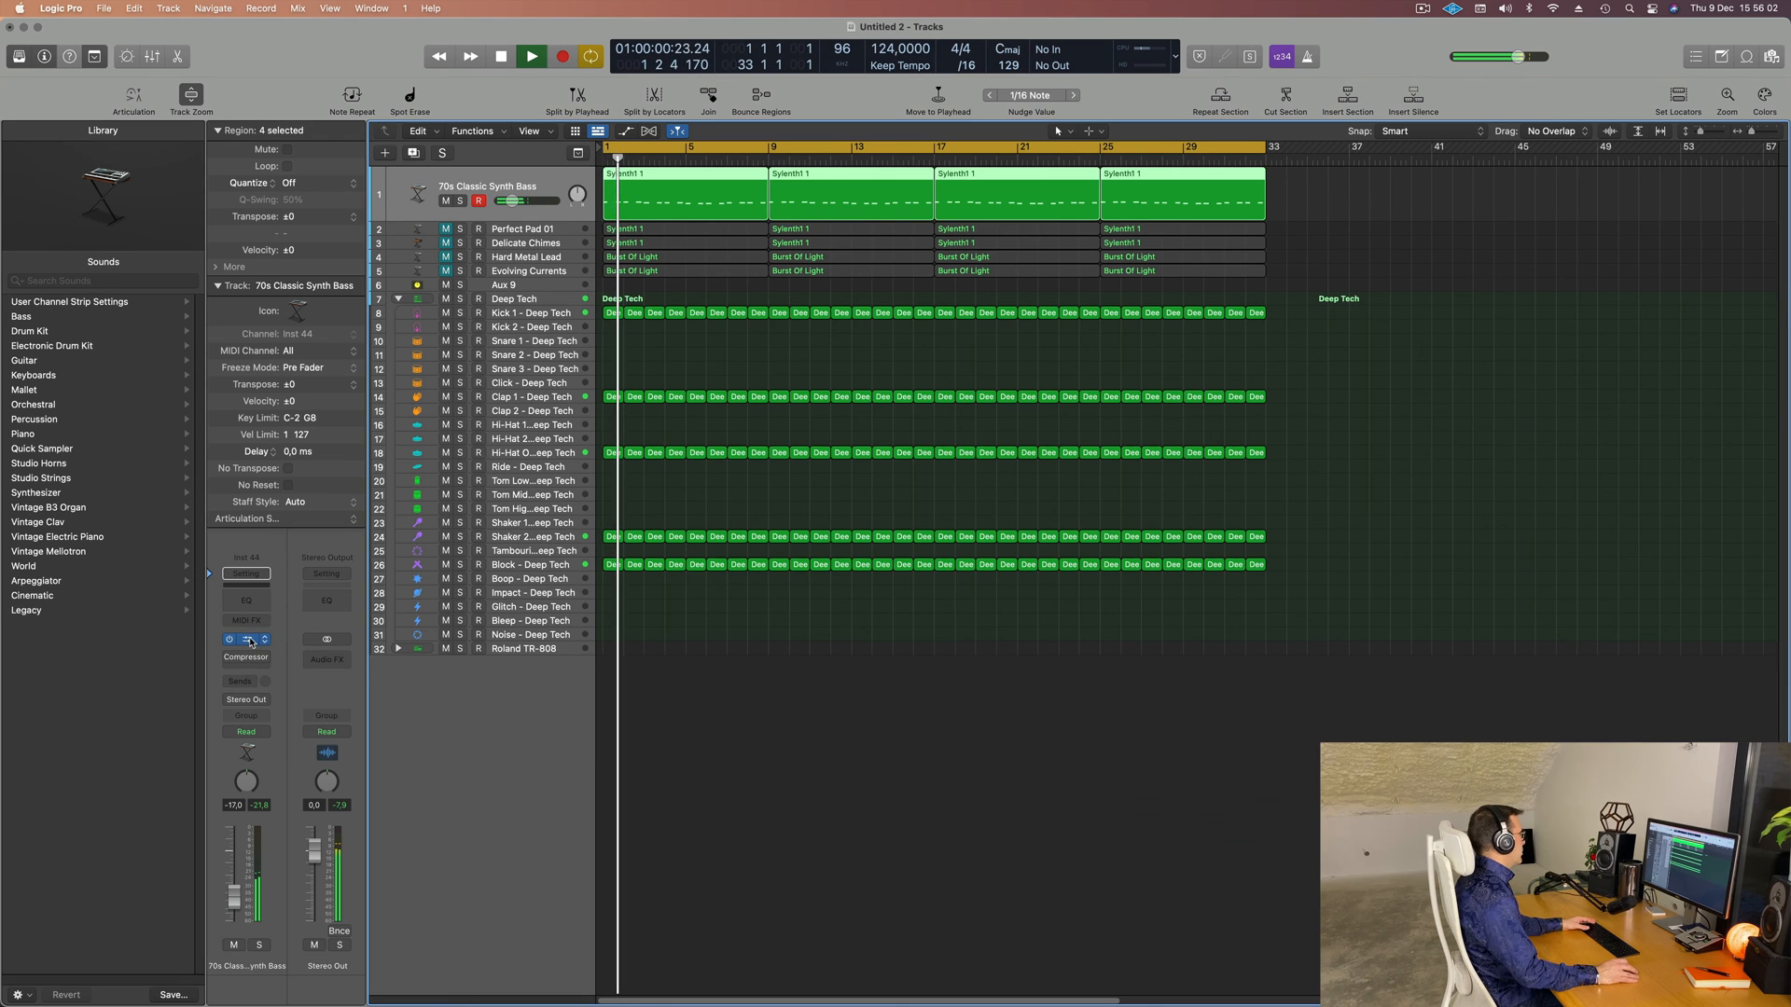
left_click(249, 640)
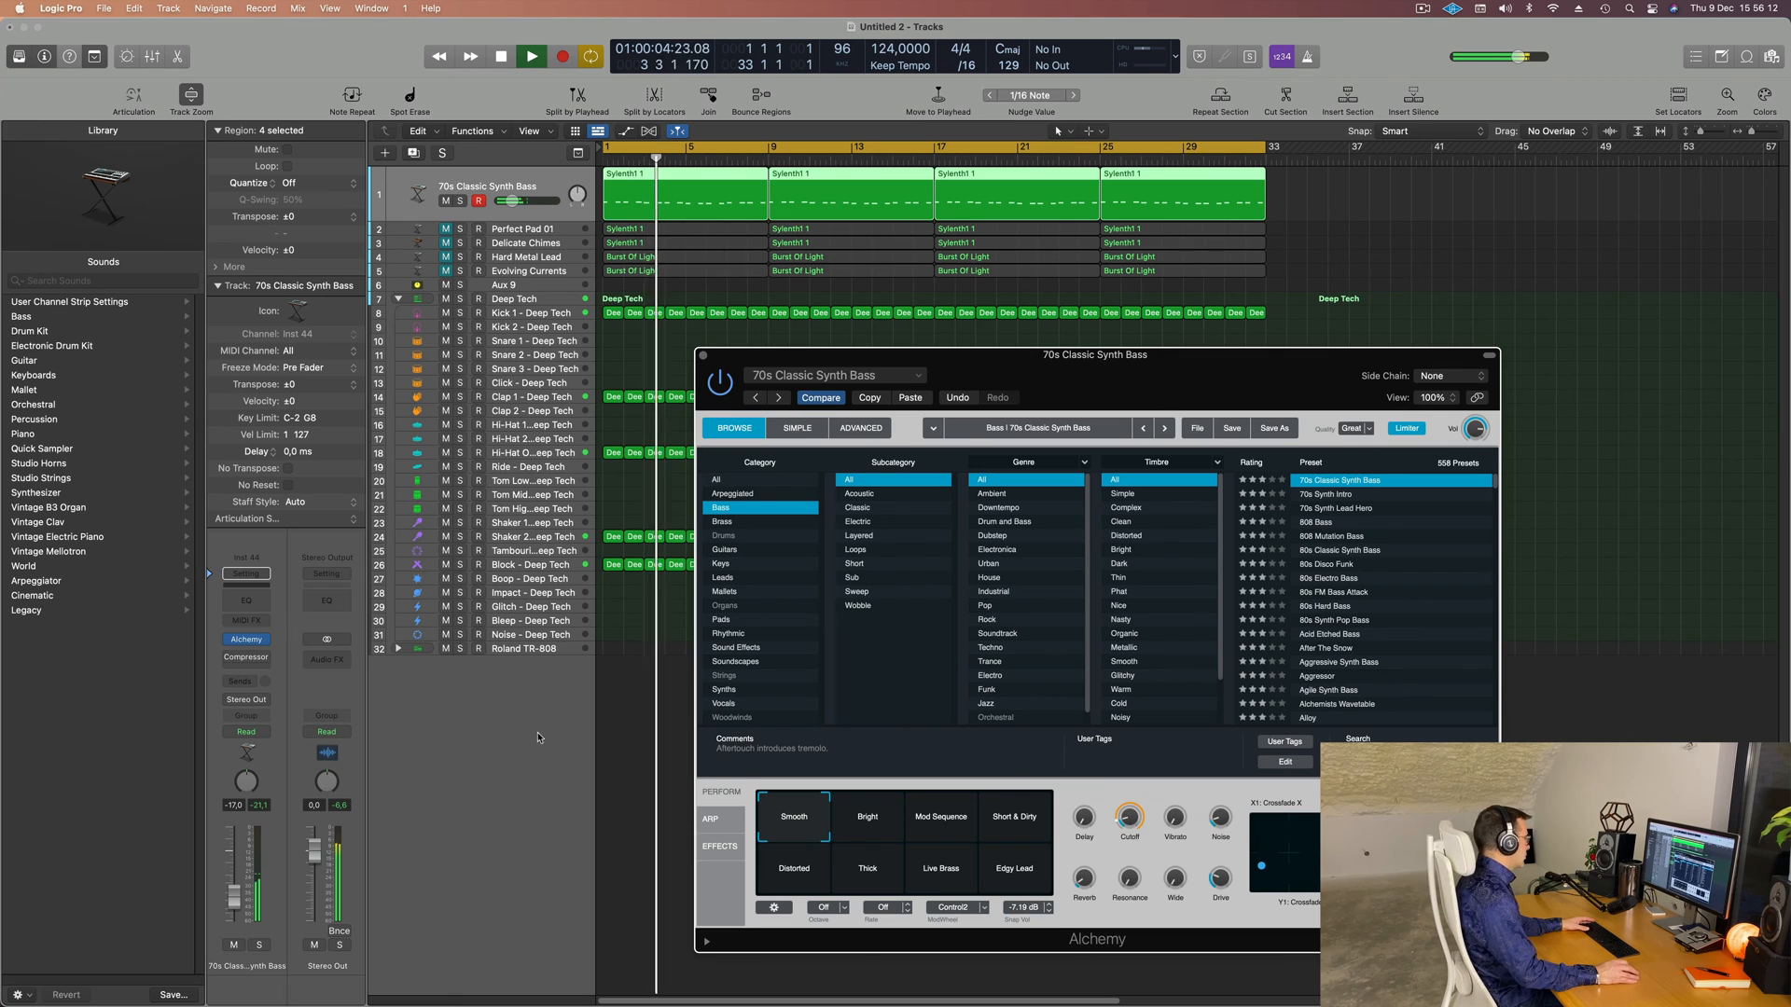
left_click_drag(236, 901, 236, 903)
key("Return")
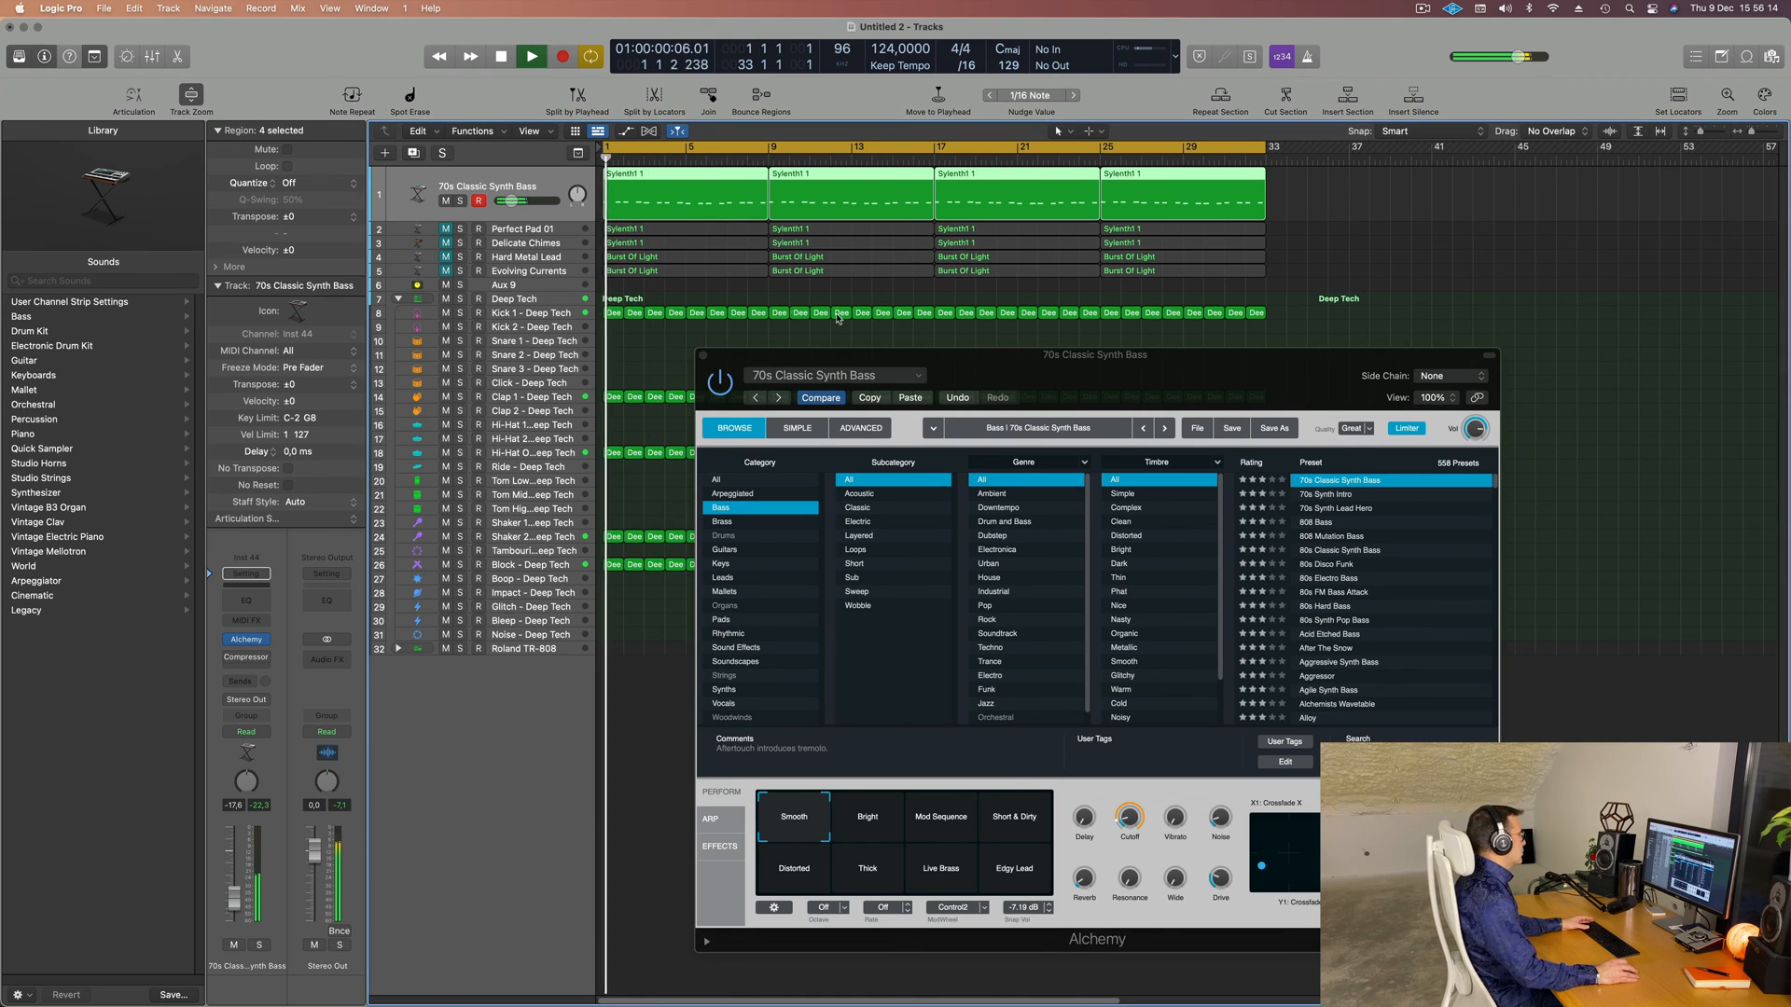
left_click(703, 357)
- Lower the Block track's volume to -22.5 dB and restart playback from the beginning
left_click(540, 565)
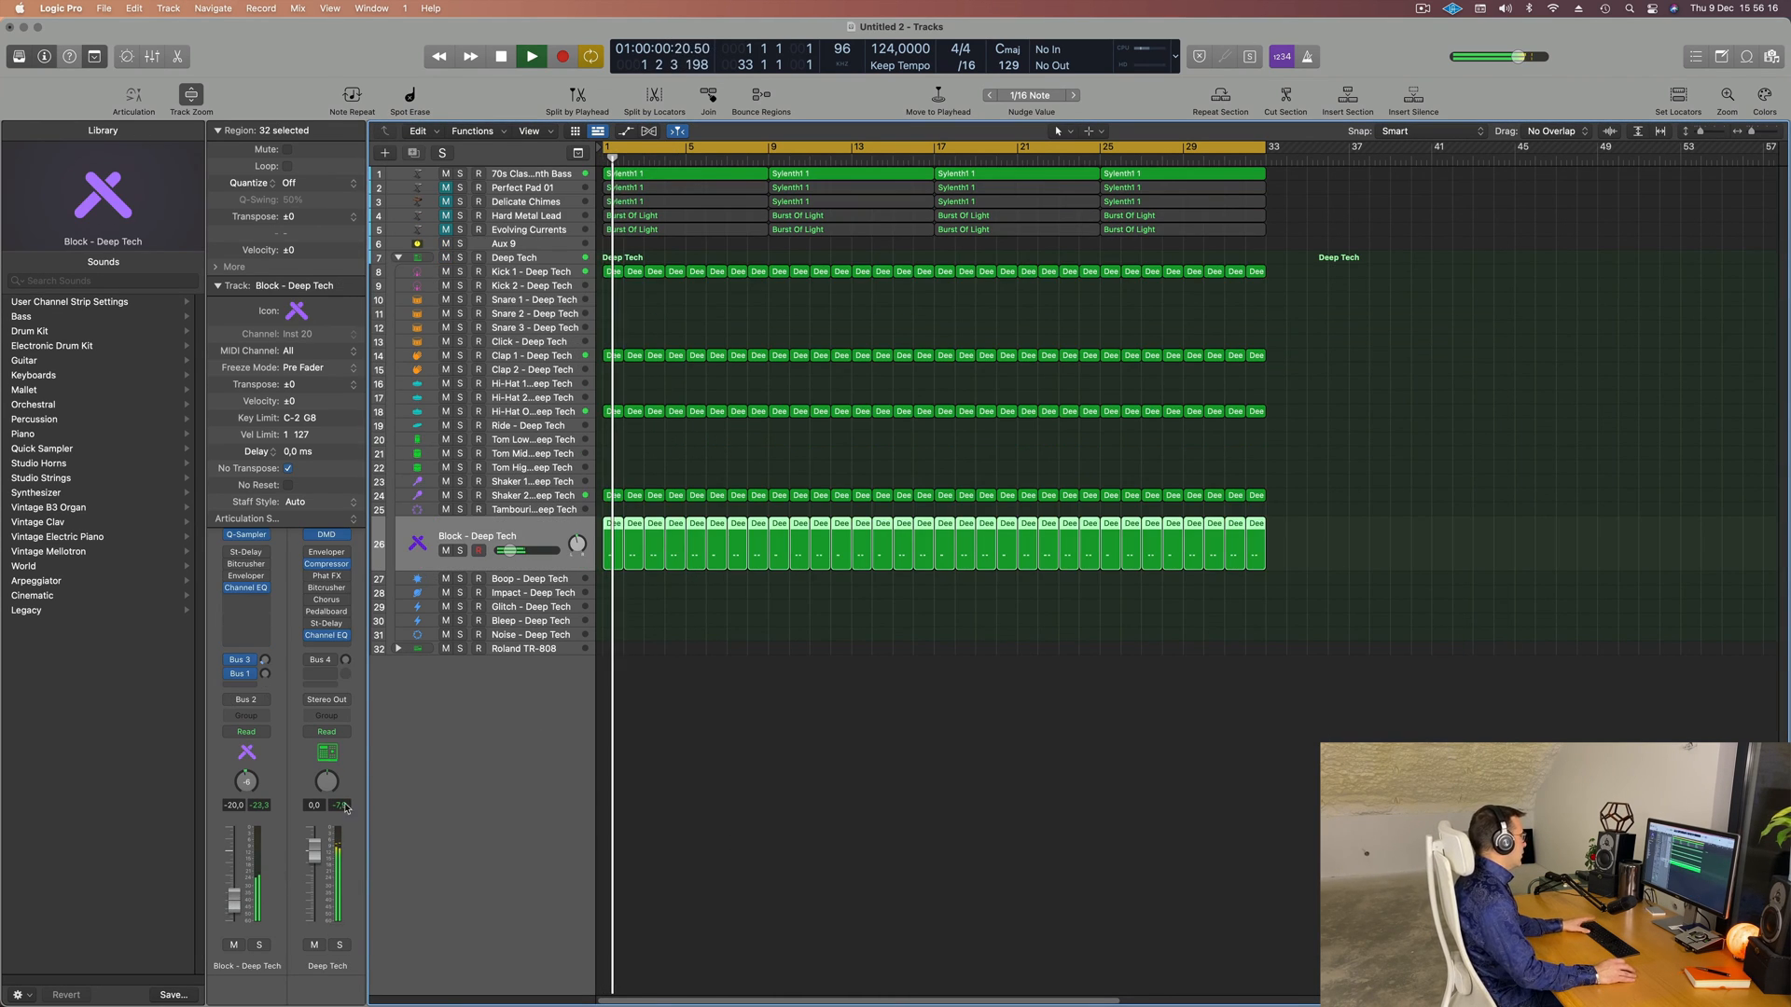
key("space")
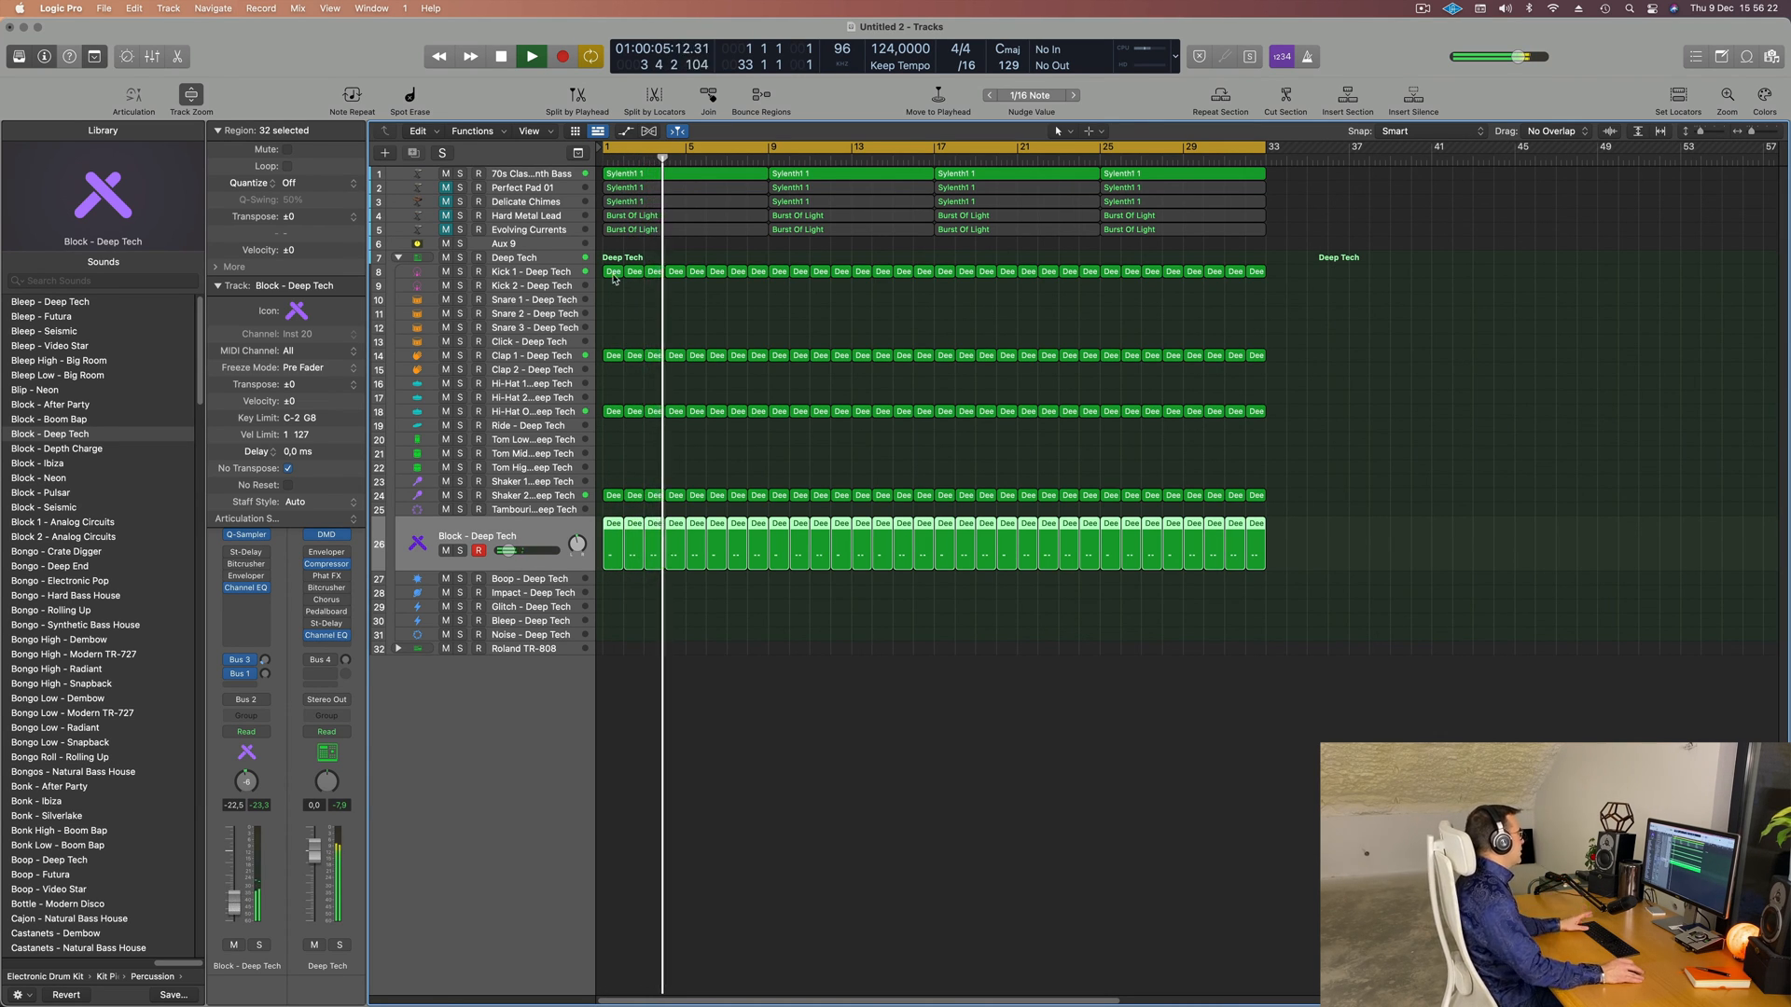
key("space")
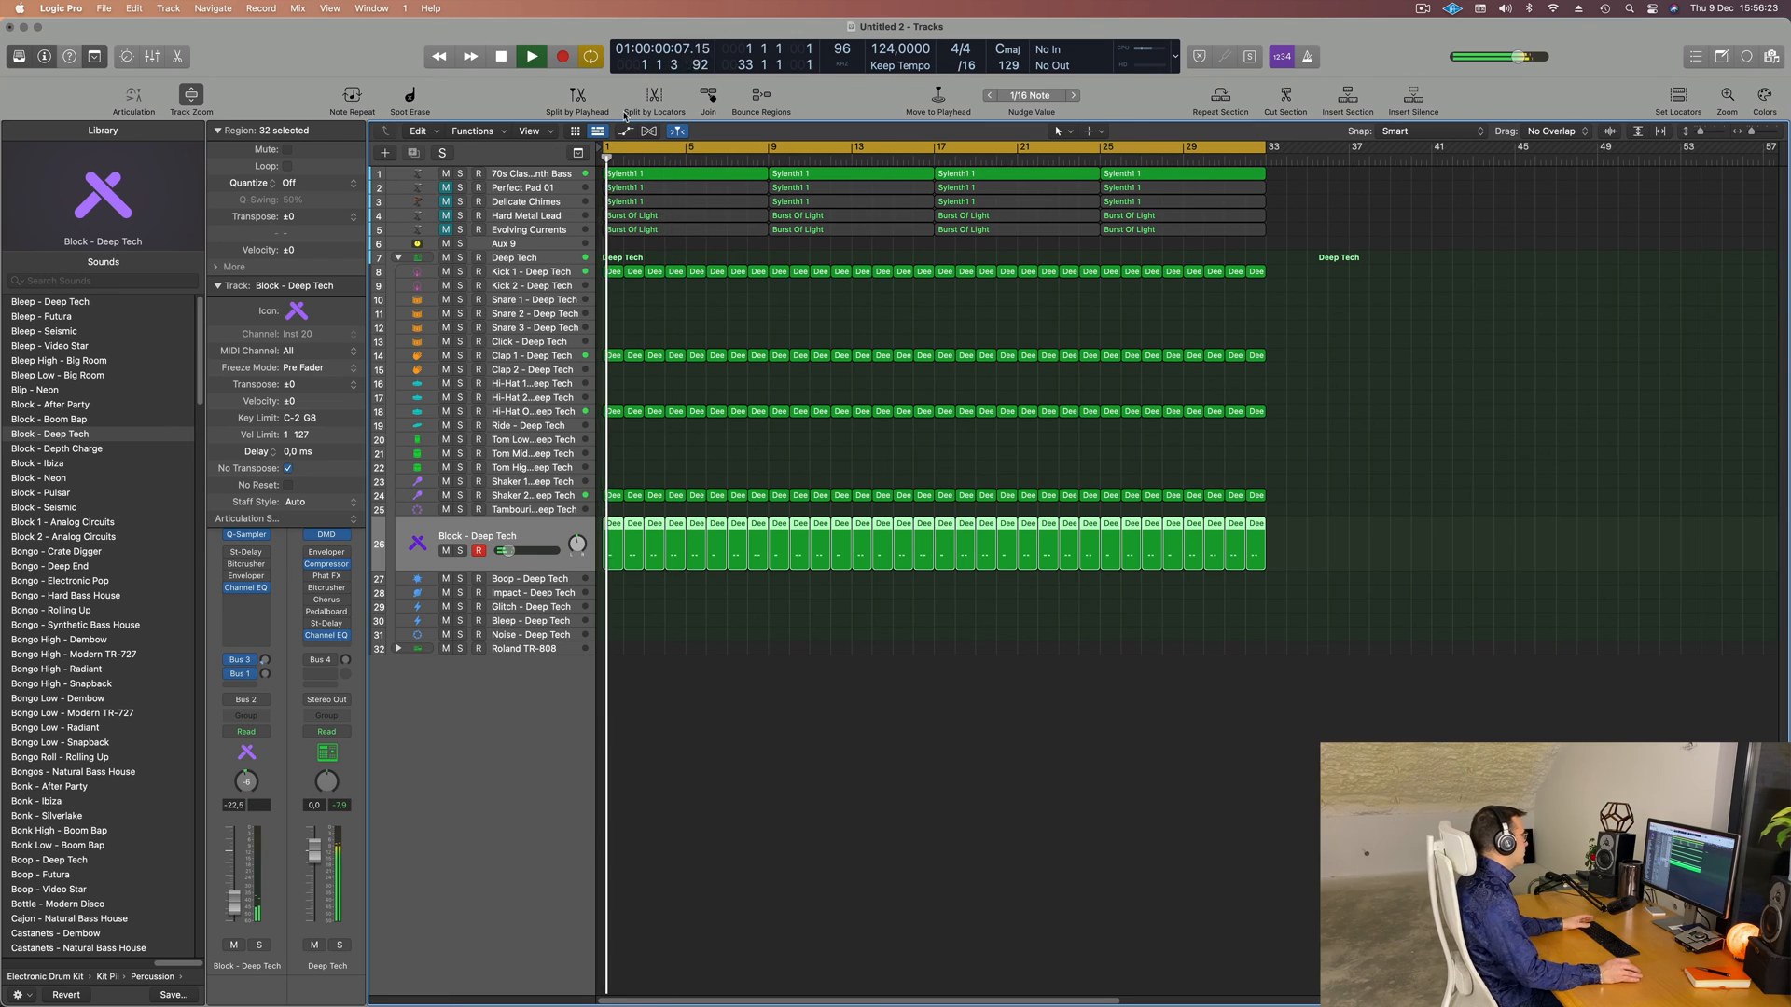
- Unmute the Perfect Pad 01 track and lower its volume to -28.0 dB
left_click(558, 187)
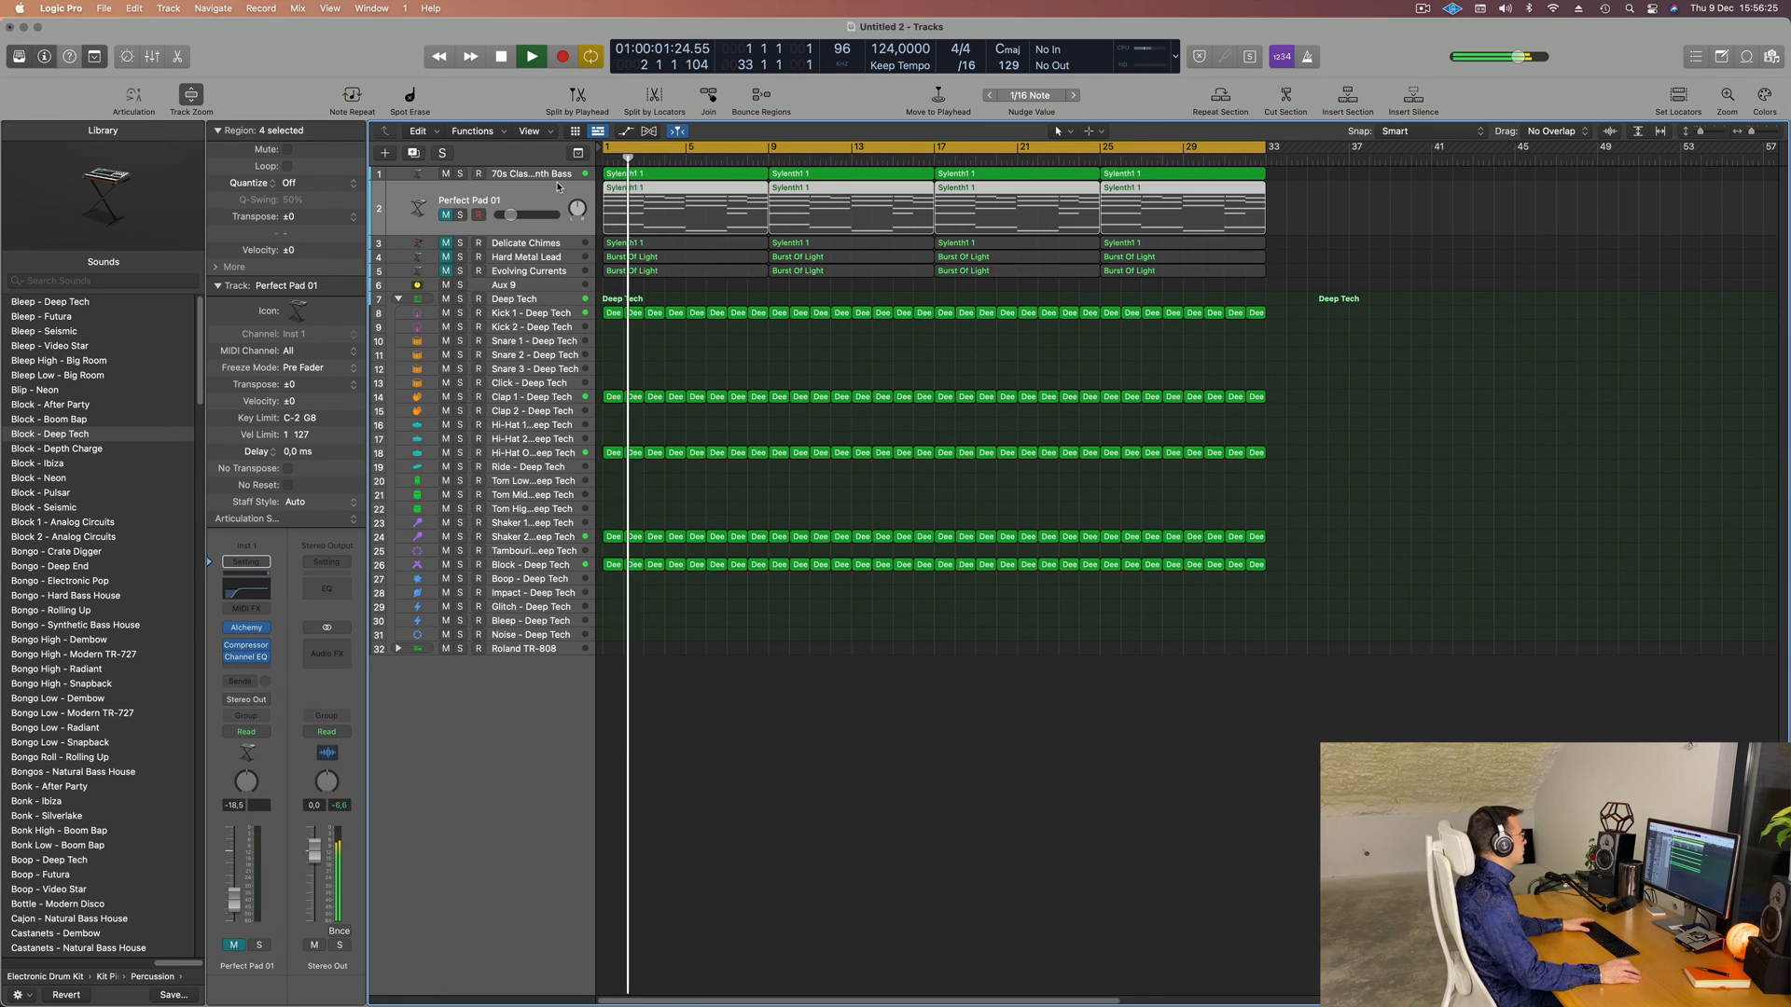
left_click(447, 215)
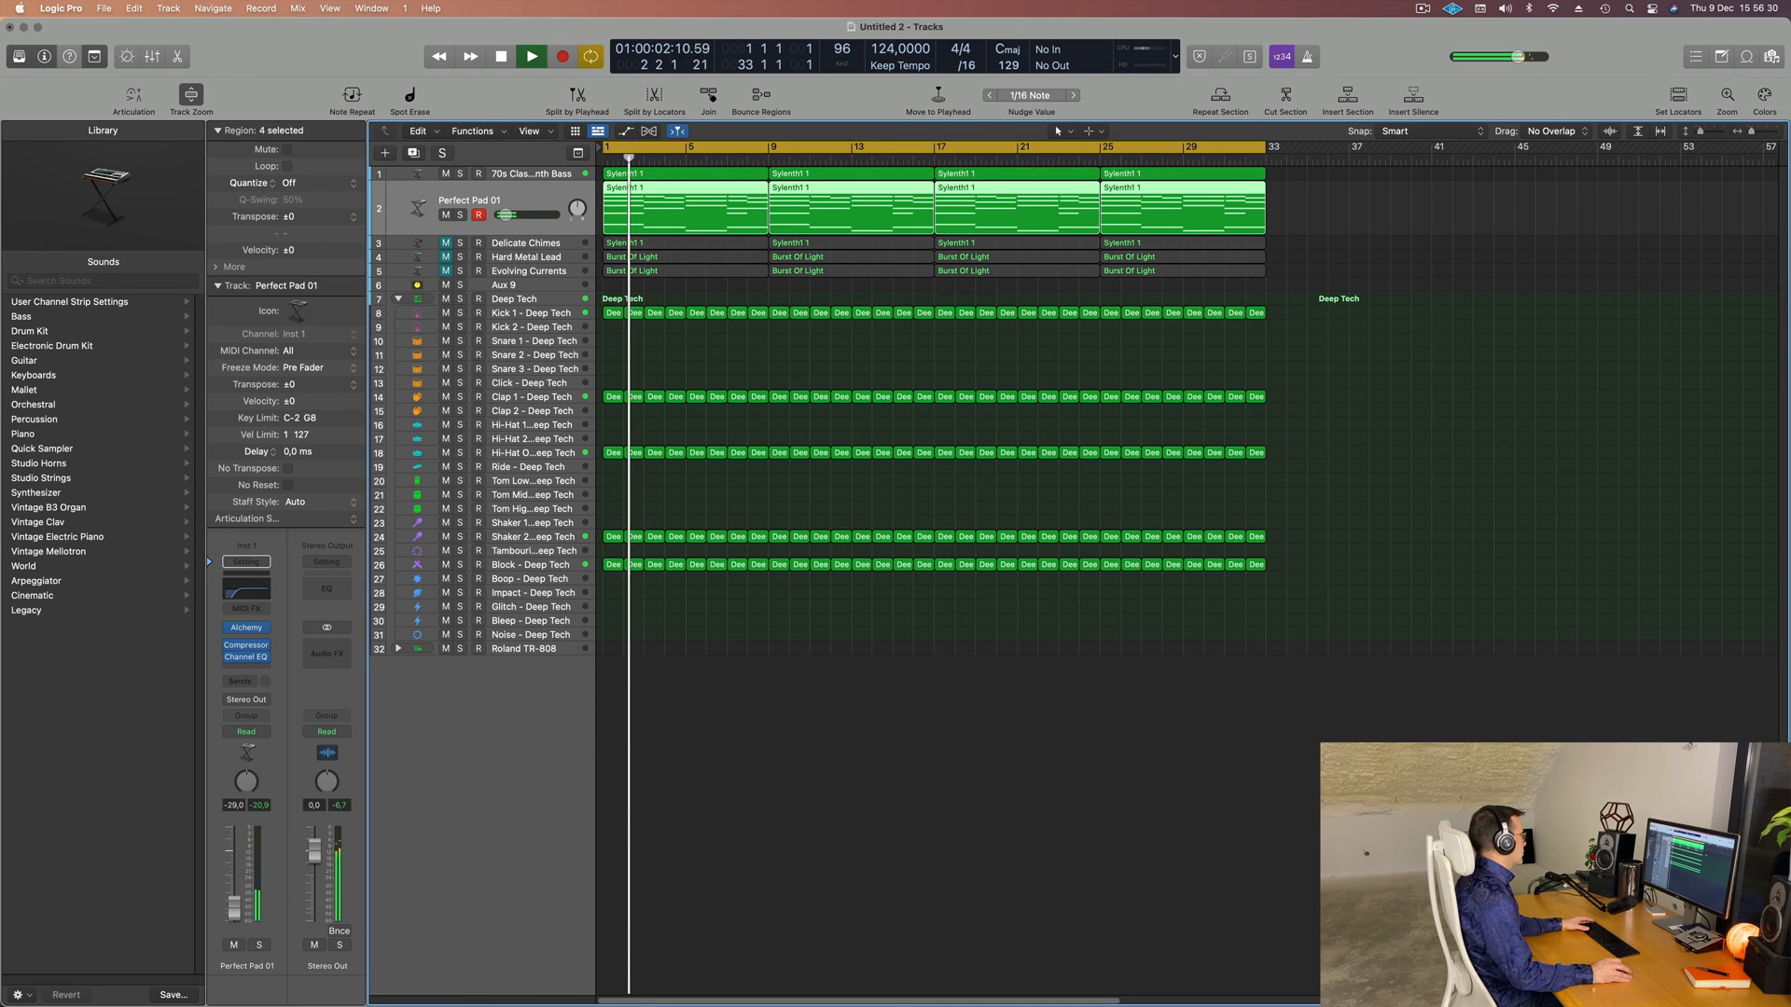
- Set Perfect Pad 01's Channel EQ low cut to 158 Hz with a Q of 0.79, and its volume to -25.0 dB
left_click(263, 586)
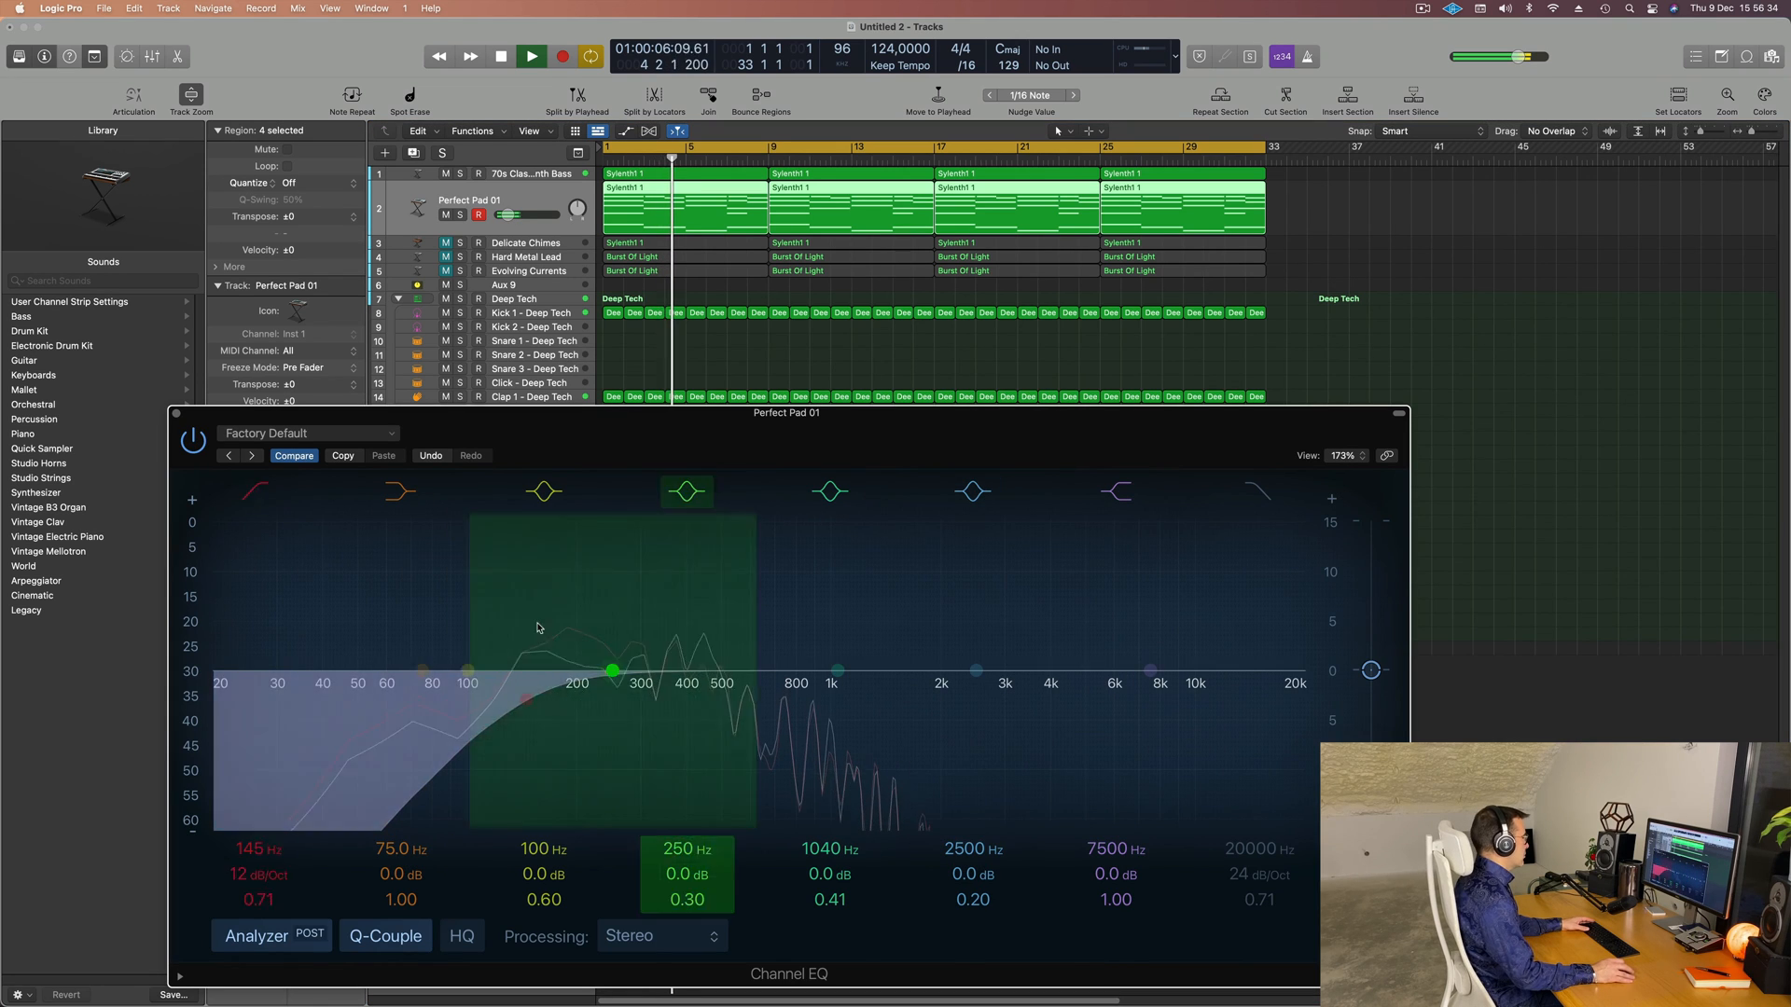
left_click_drag(538, 699, 551, 694)
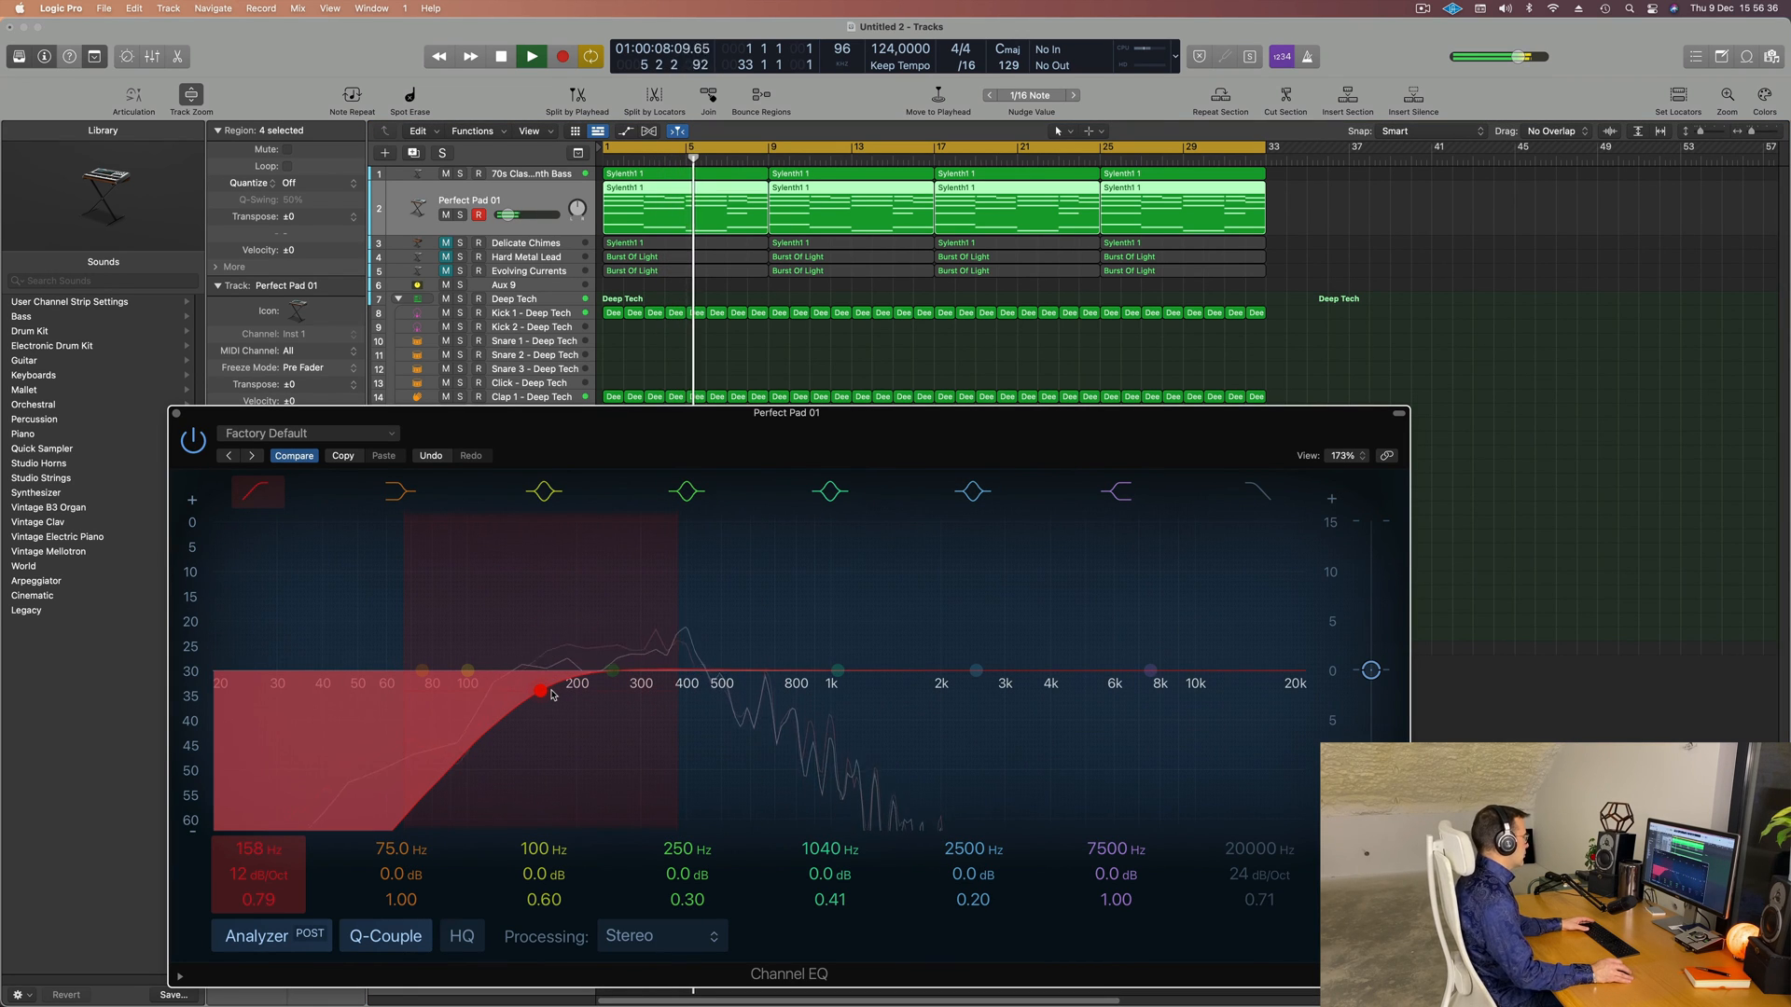
key("Return")
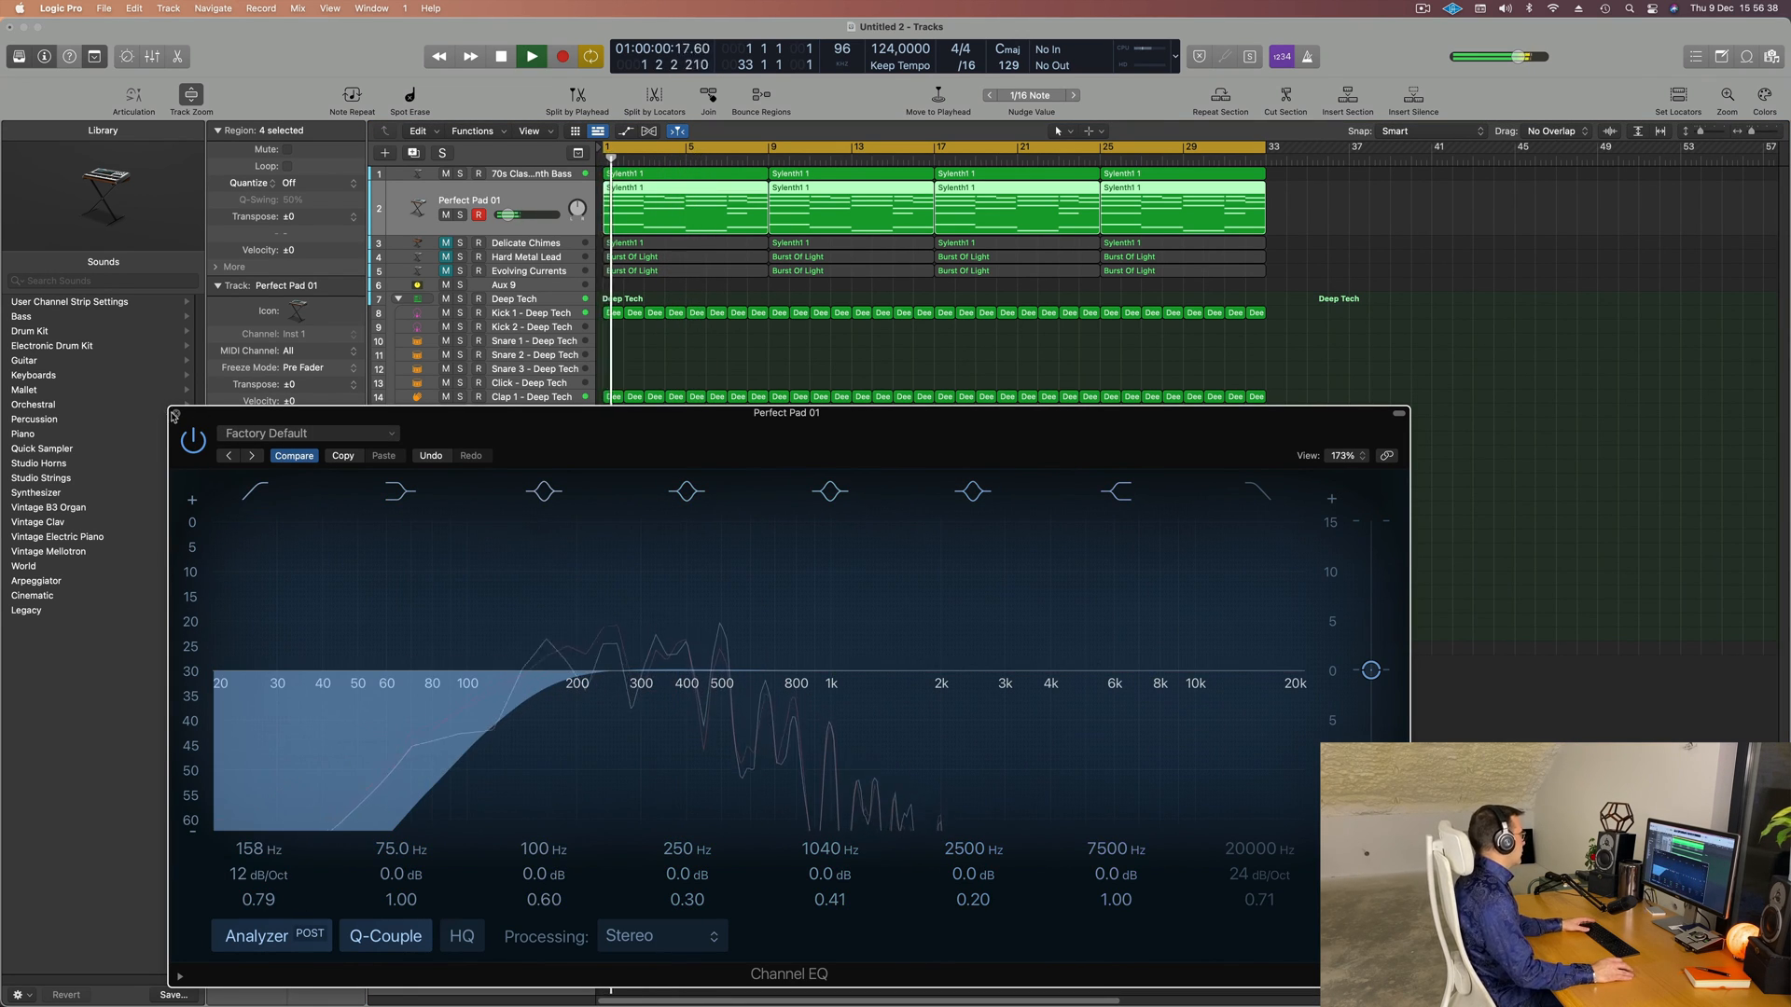
left_click(175, 414)
key("Return")
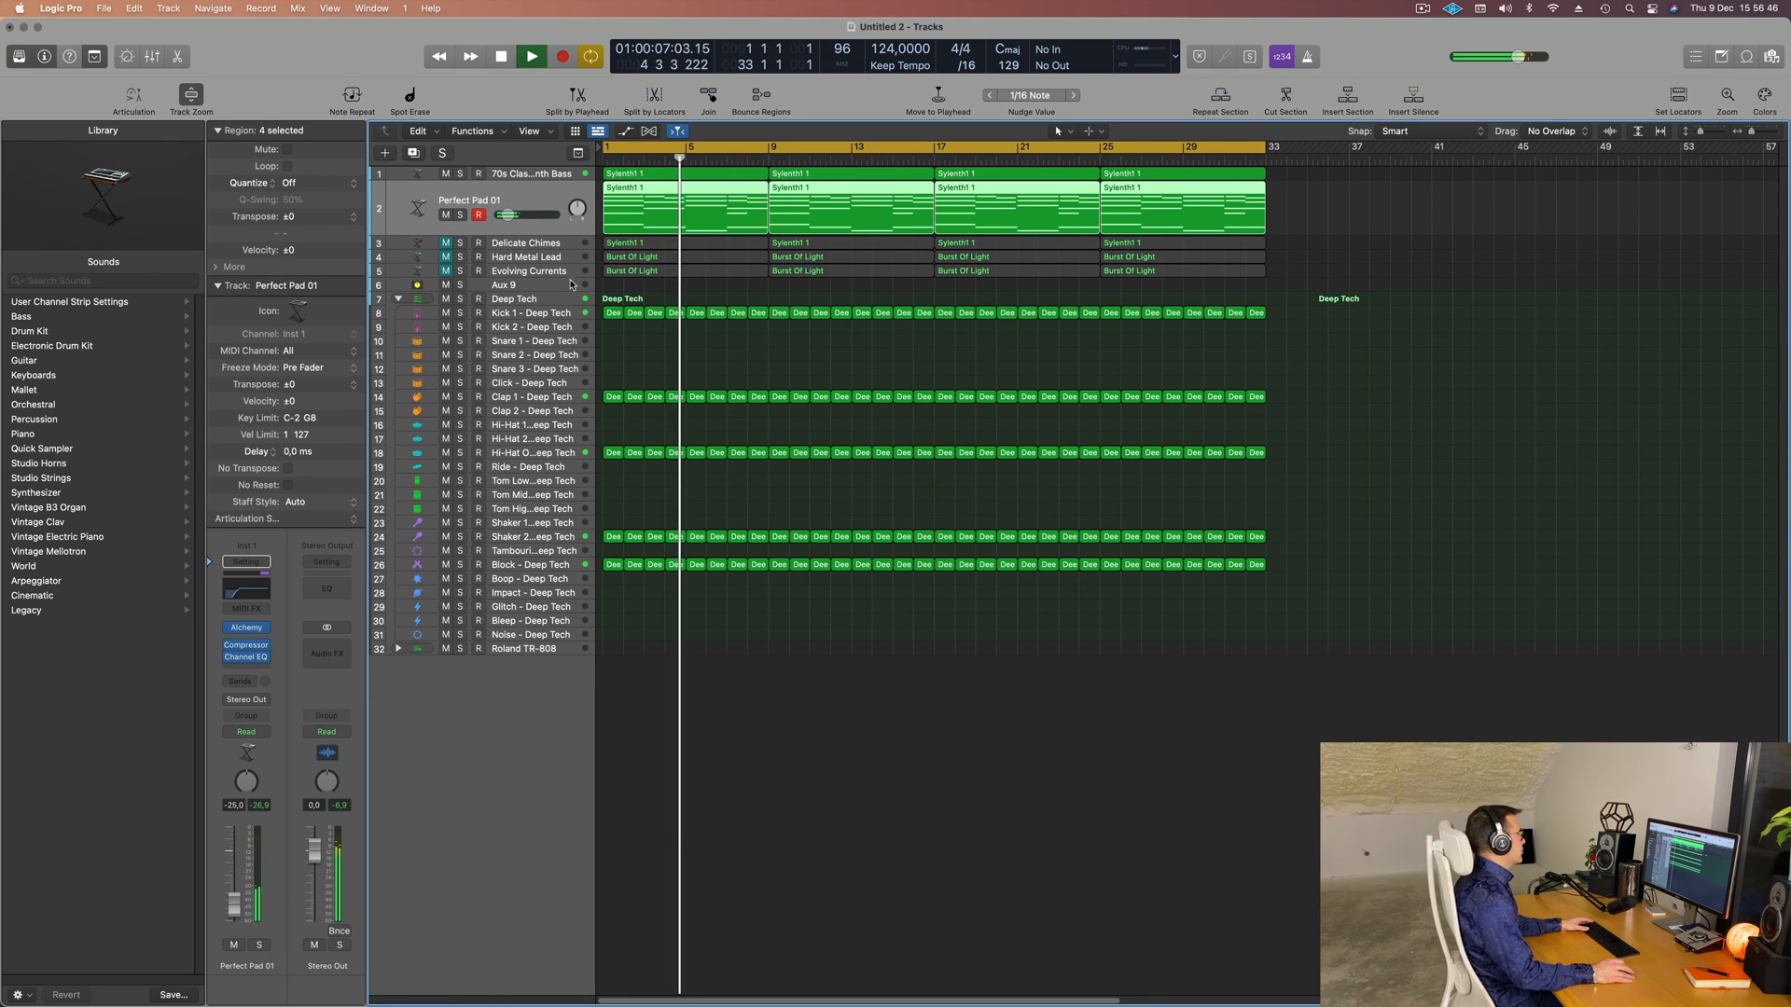
- Lower the Delicate Chimes volume to -42.0 dB, unmute the track and restart playback from the beginning
key("Down")
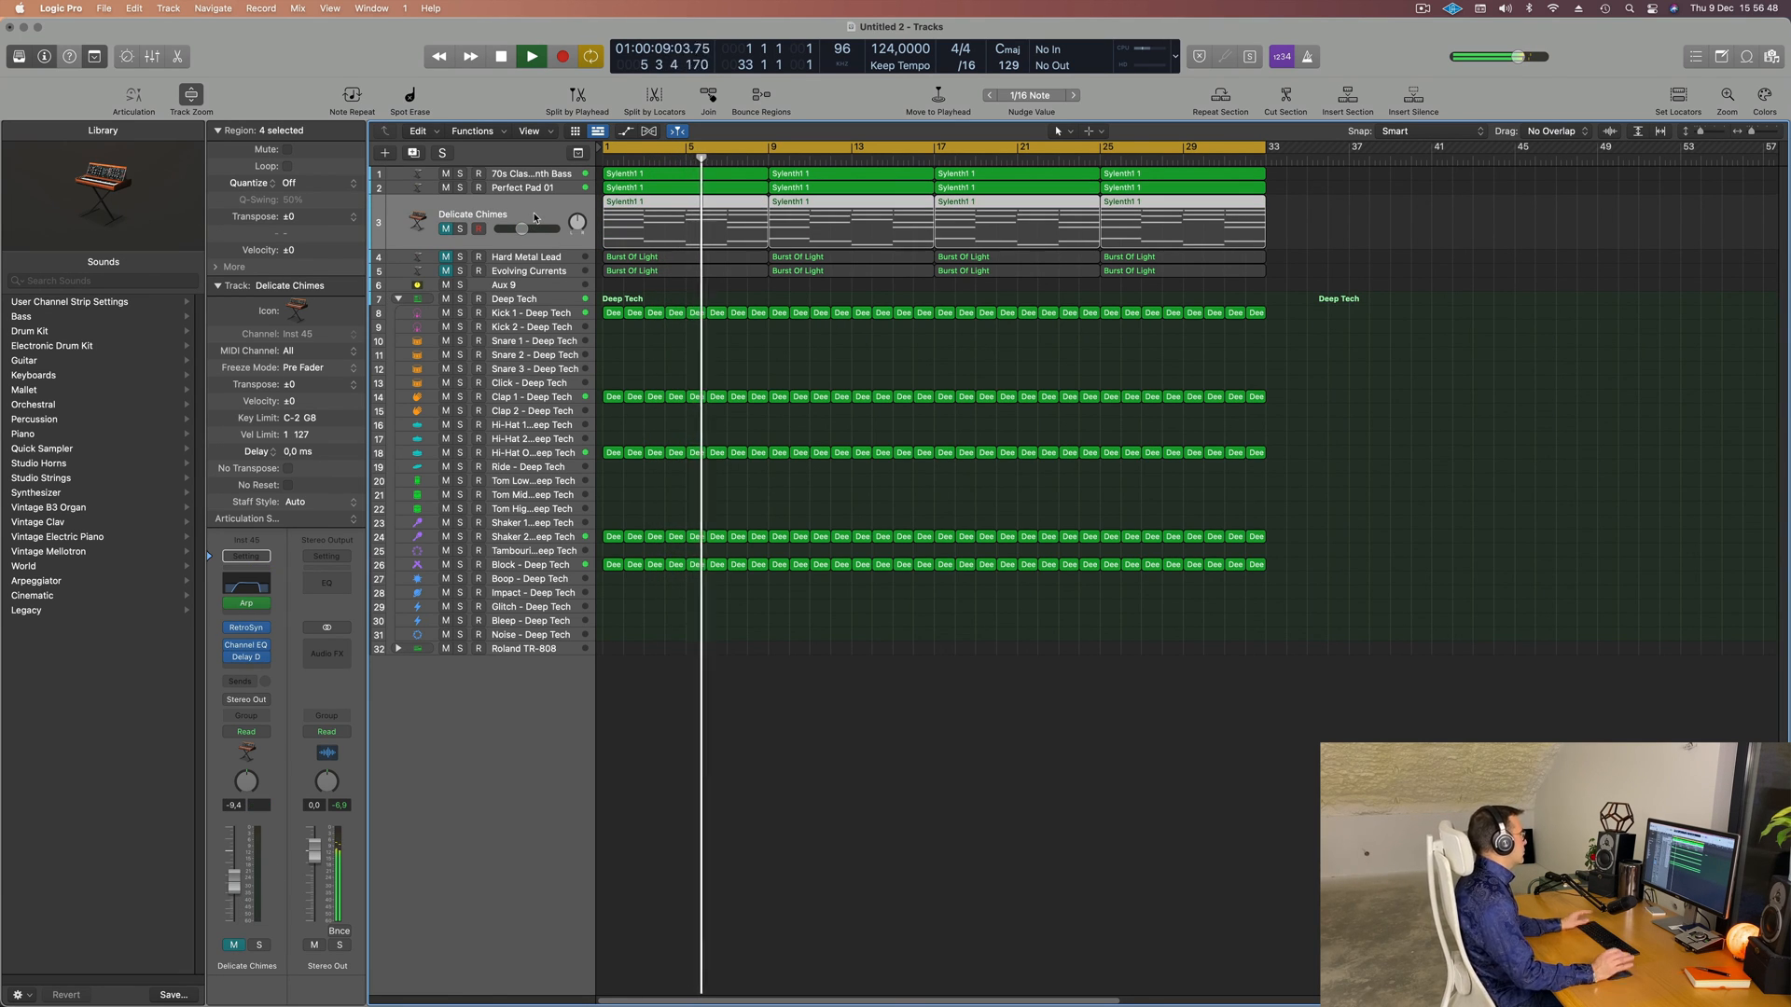
key("space")
key("space")
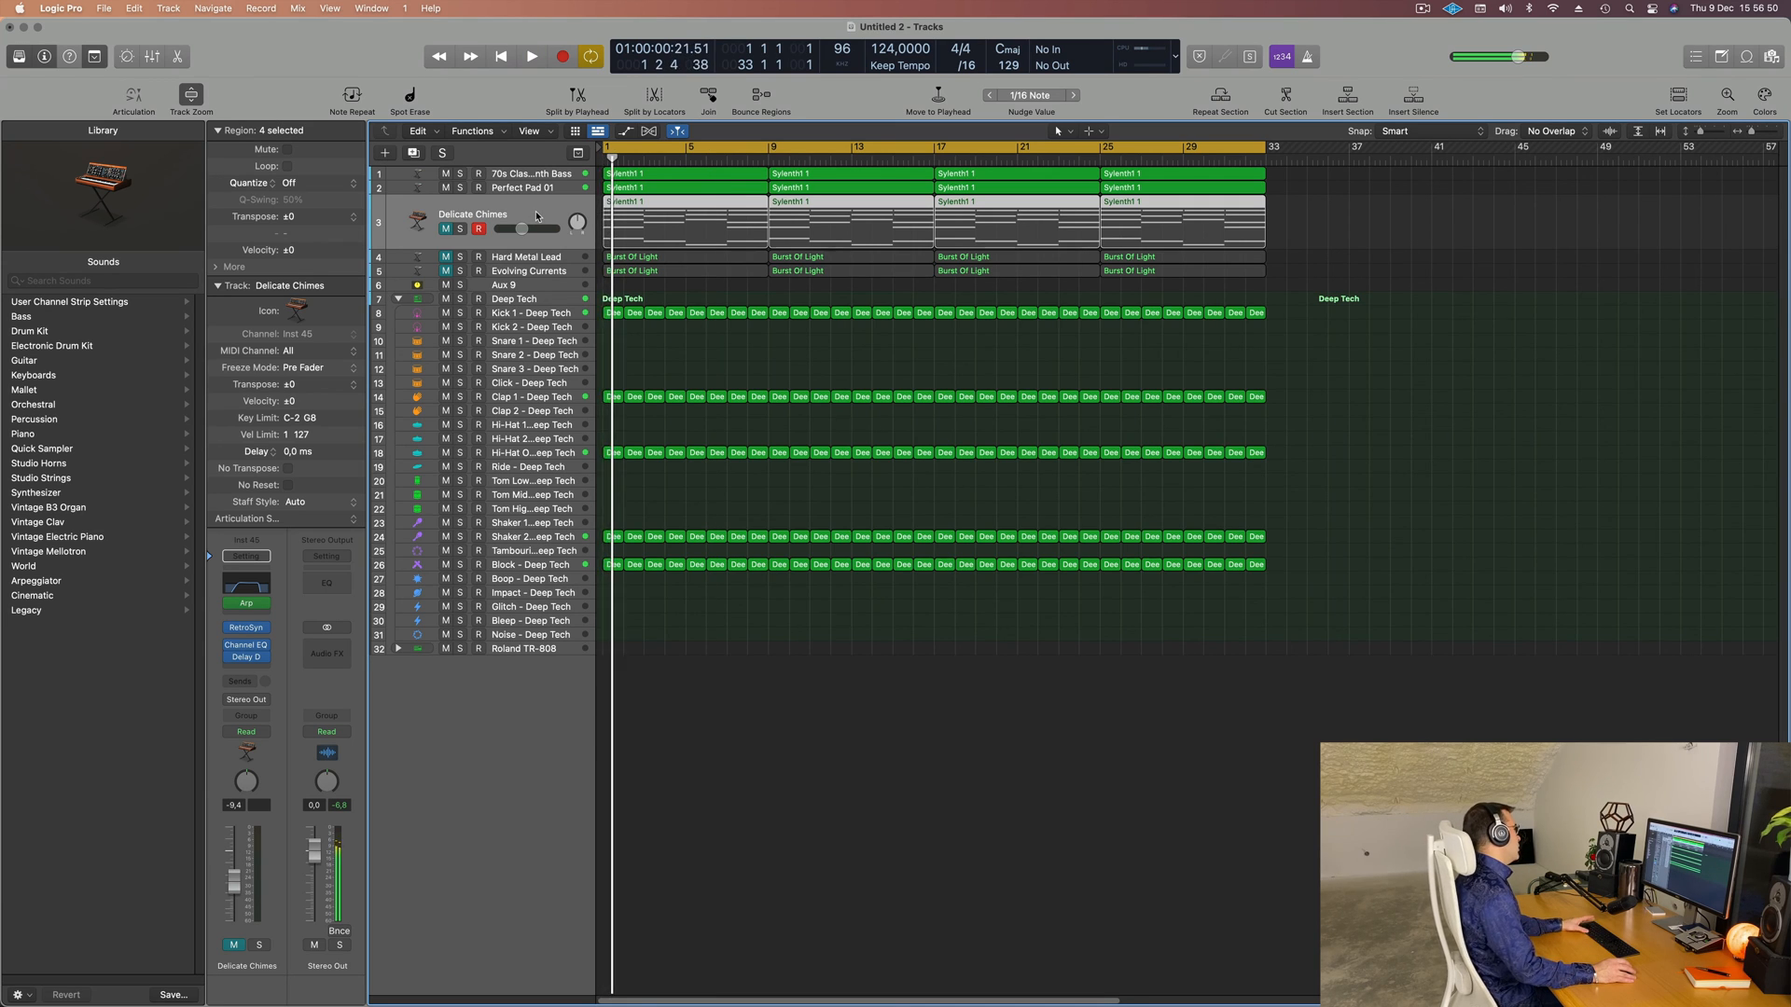
key("space")
key("space")
key("space")
left_click_drag(522, 228, 501, 228)
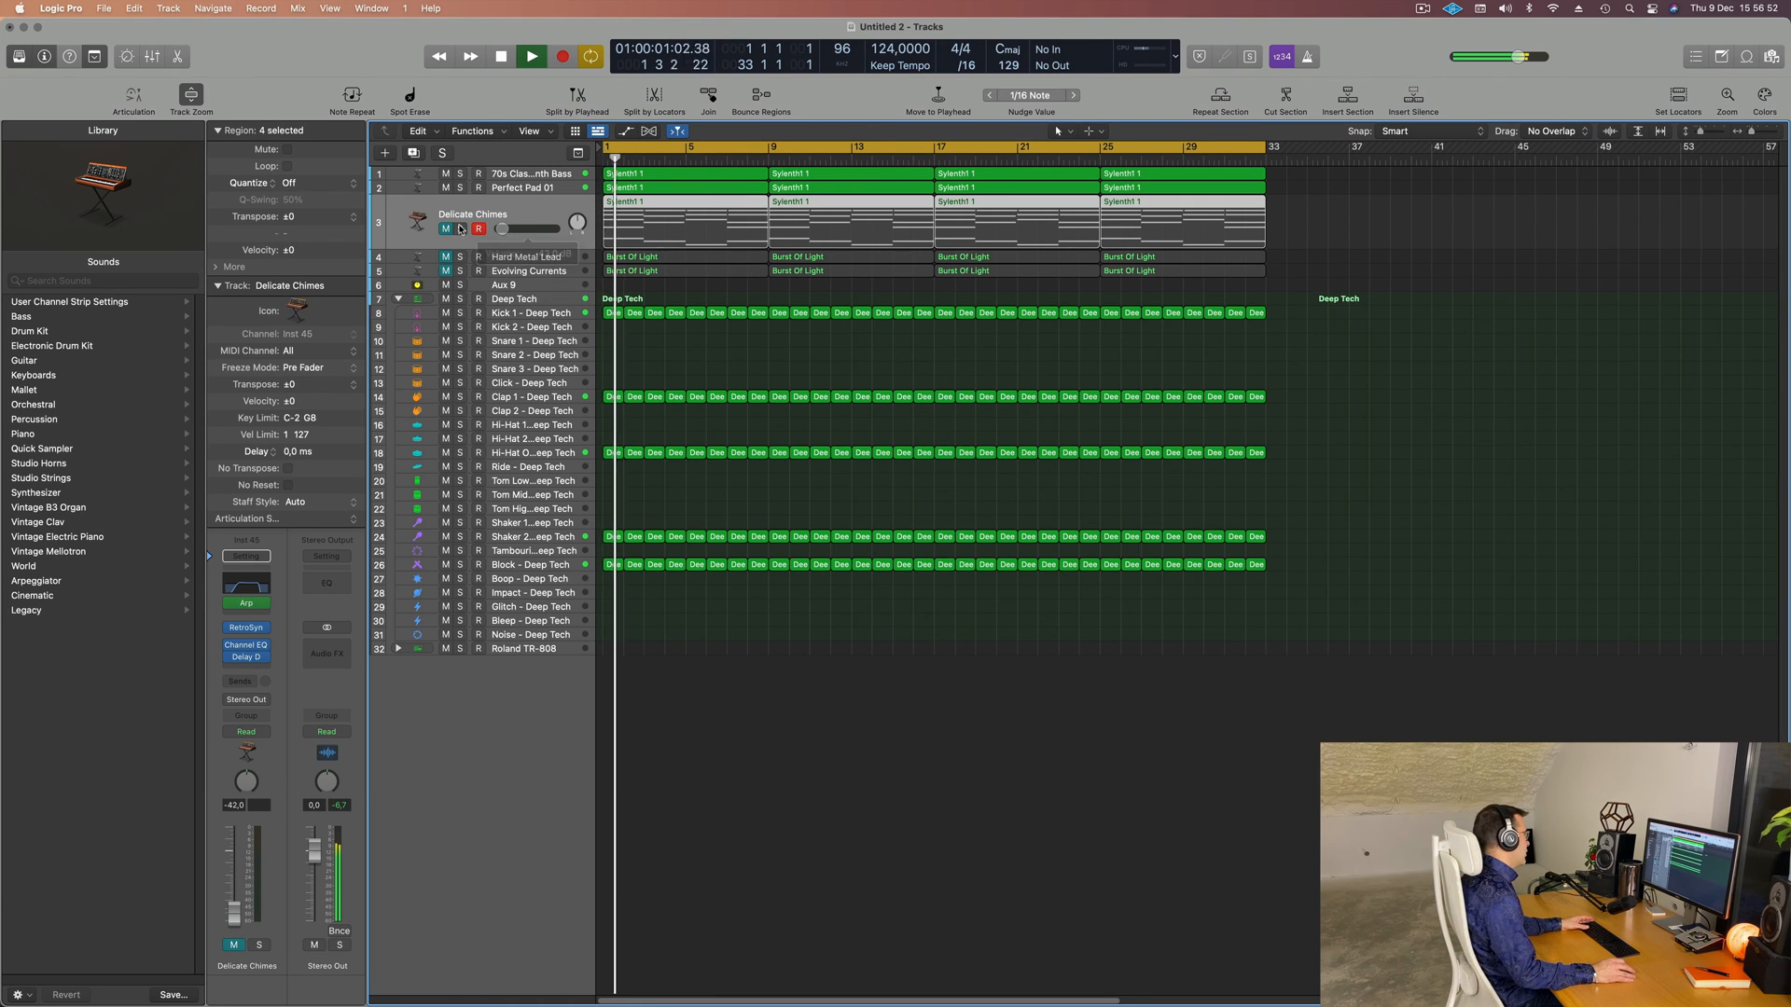
left_click(445, 229)
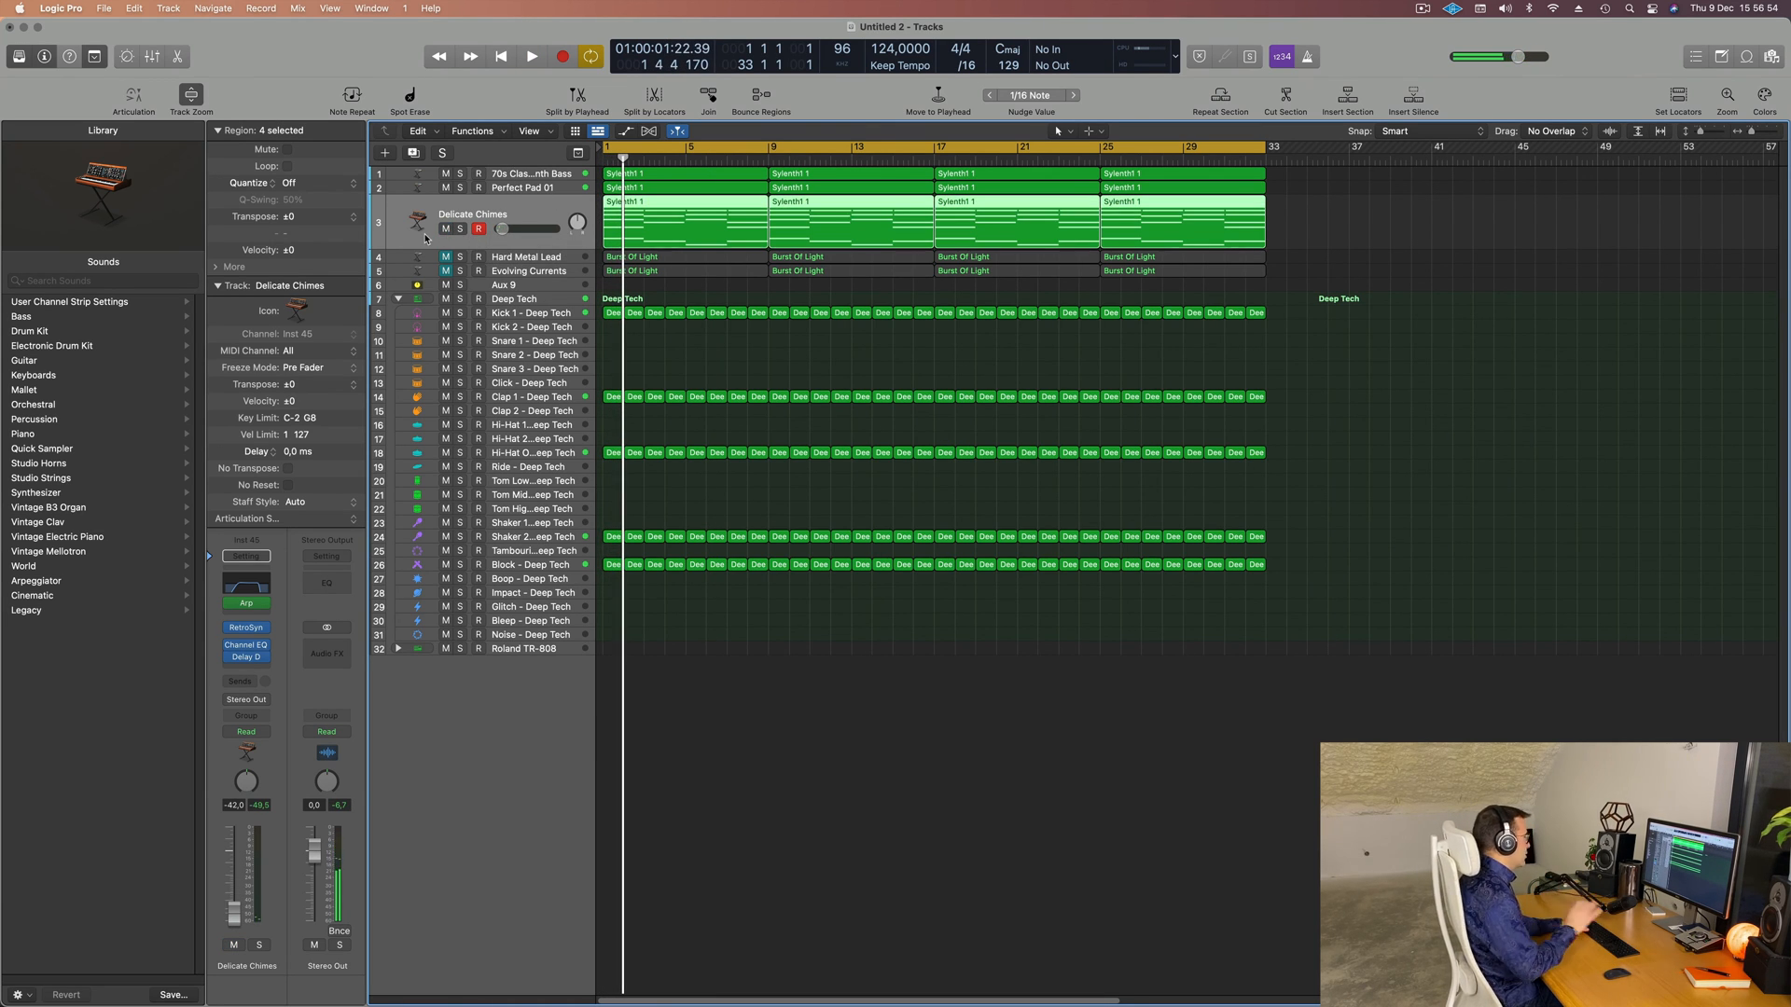
key("space")
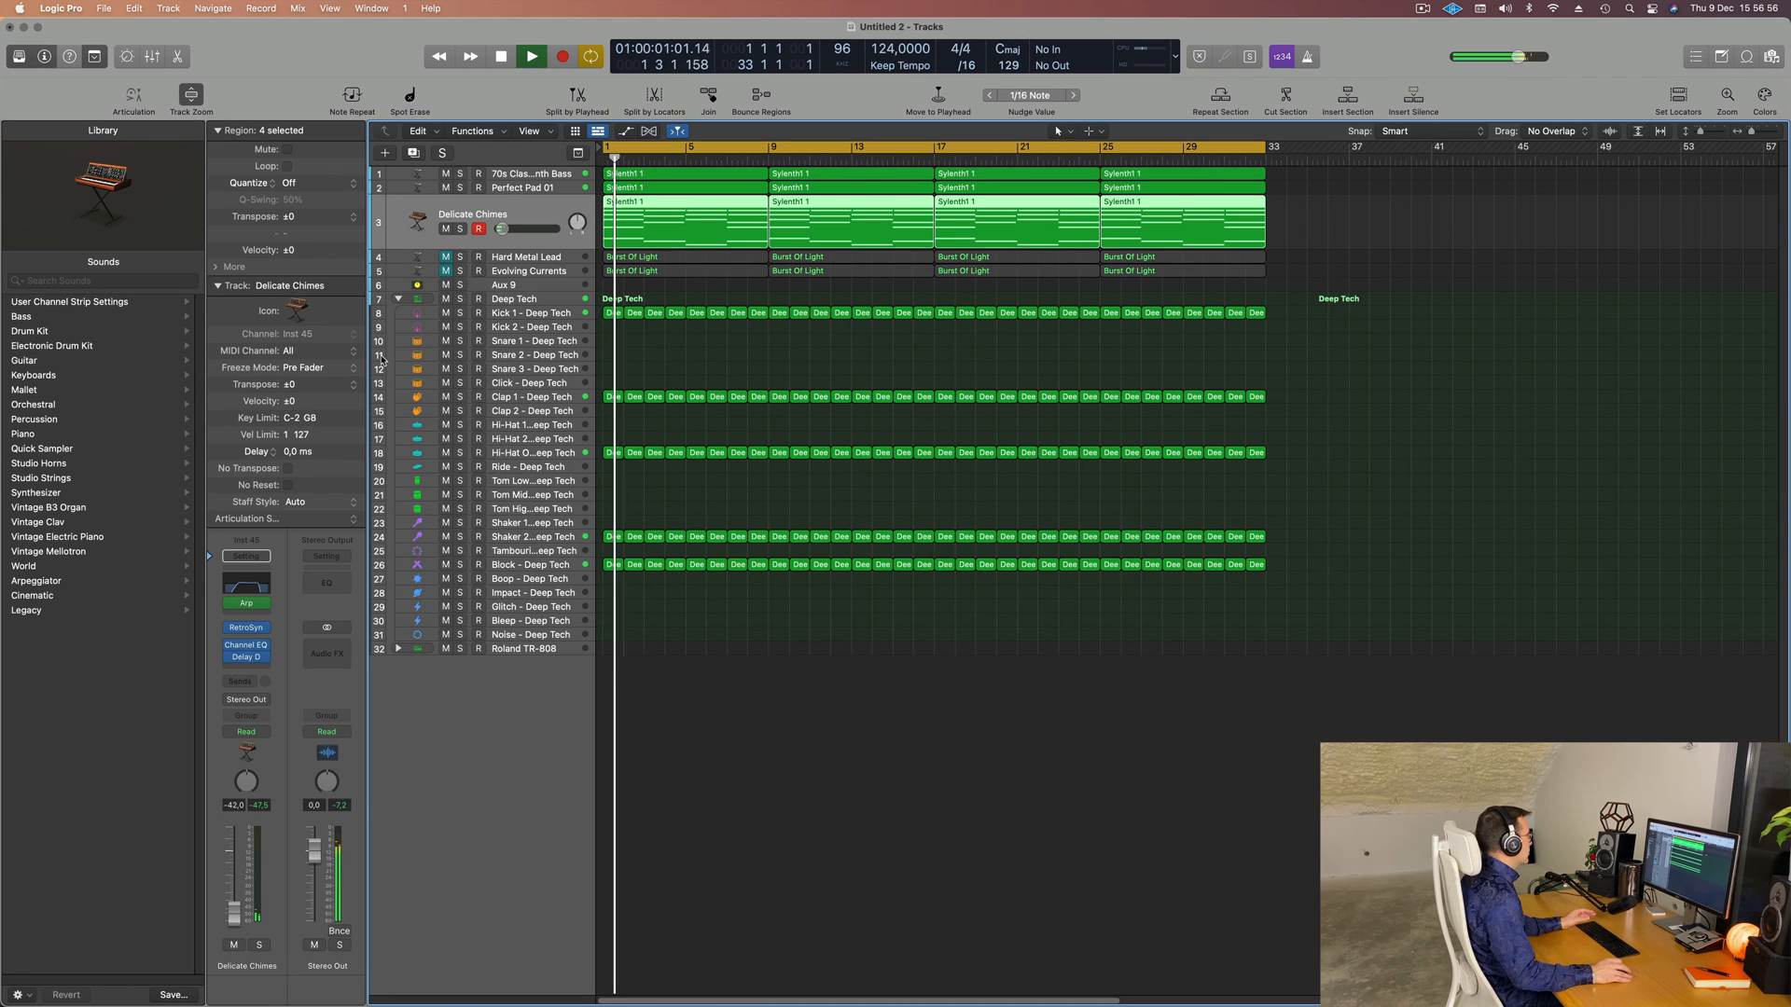
- Raise the Delicate Chimes volume to -19.5 dB against the drums, bass and pad
left_click_drag(233, 913, 233, 907)
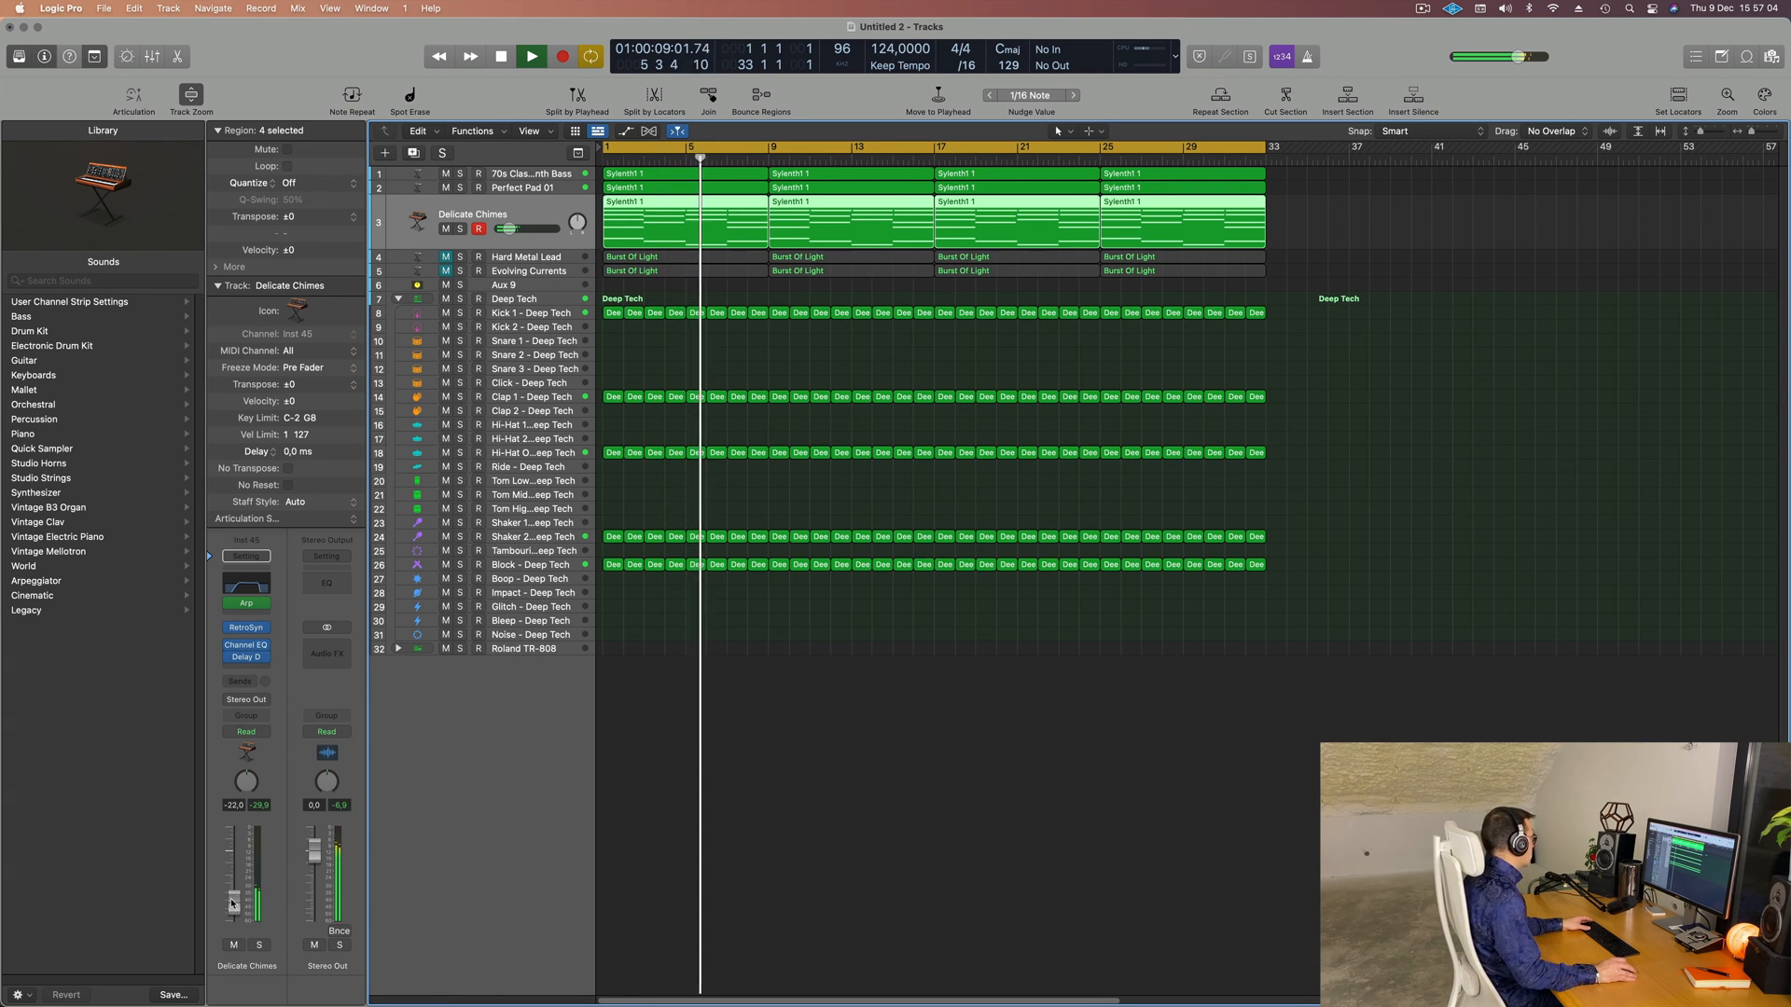
left_click_drag(233, 917, 234, 910)
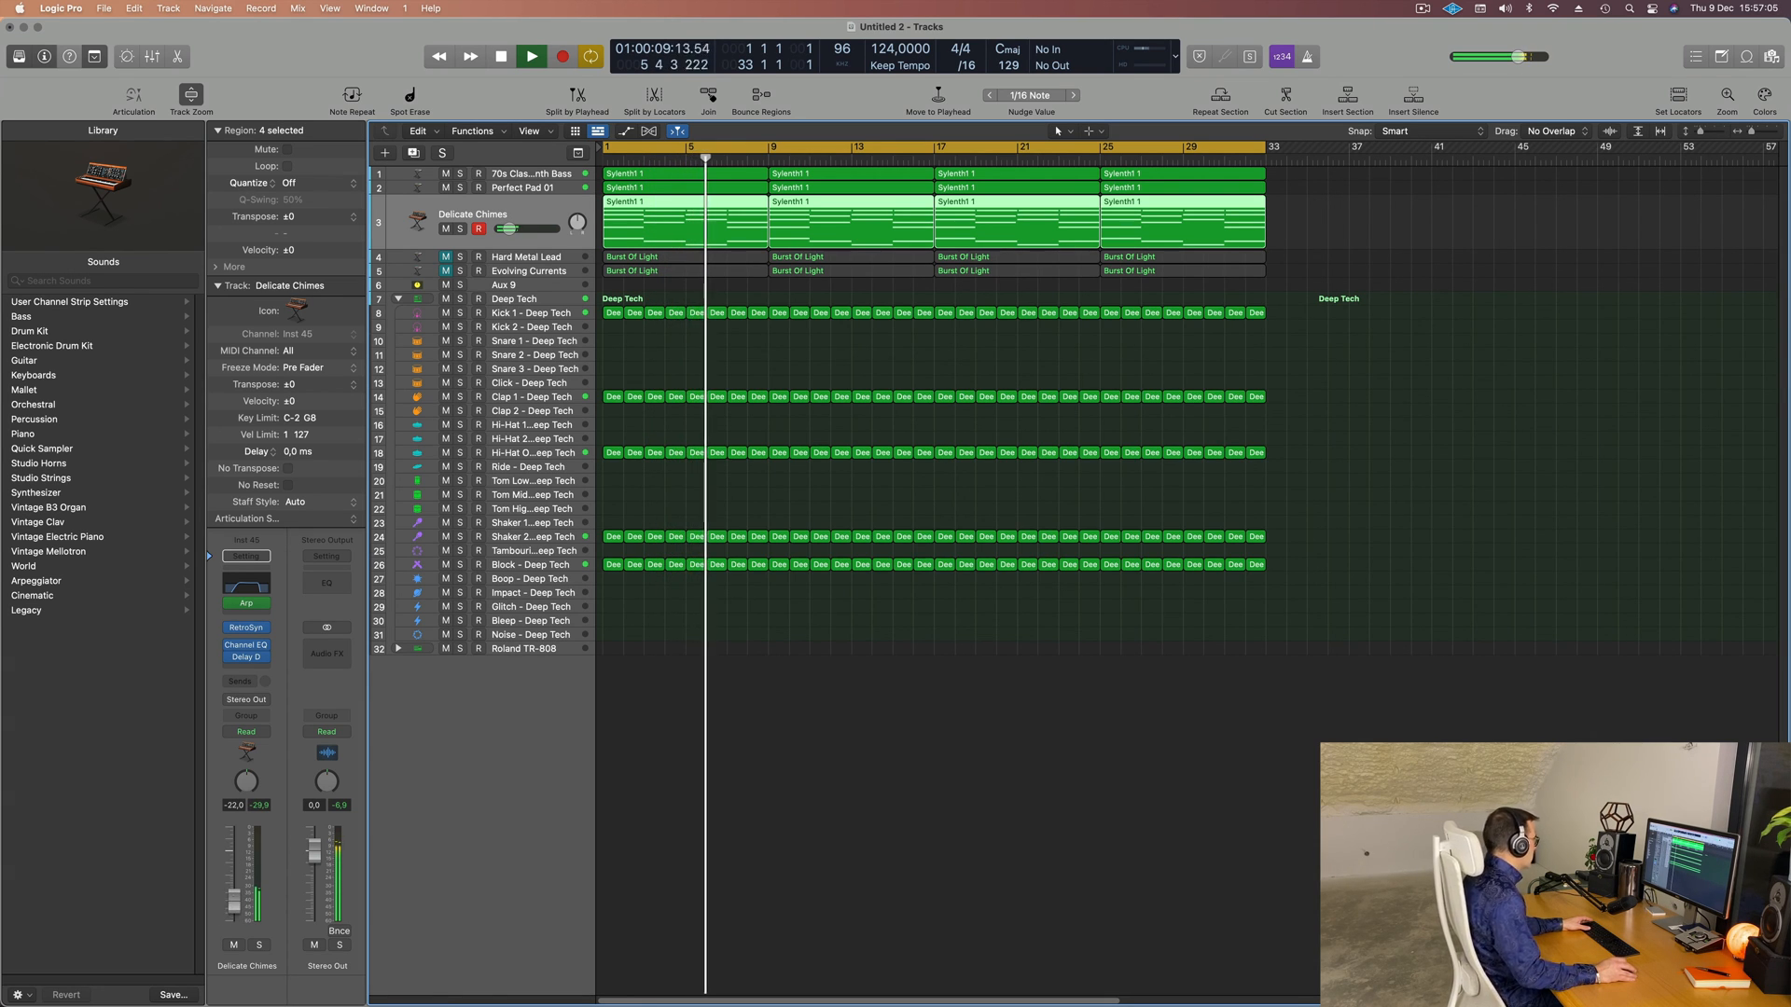
left_click(234, 906)
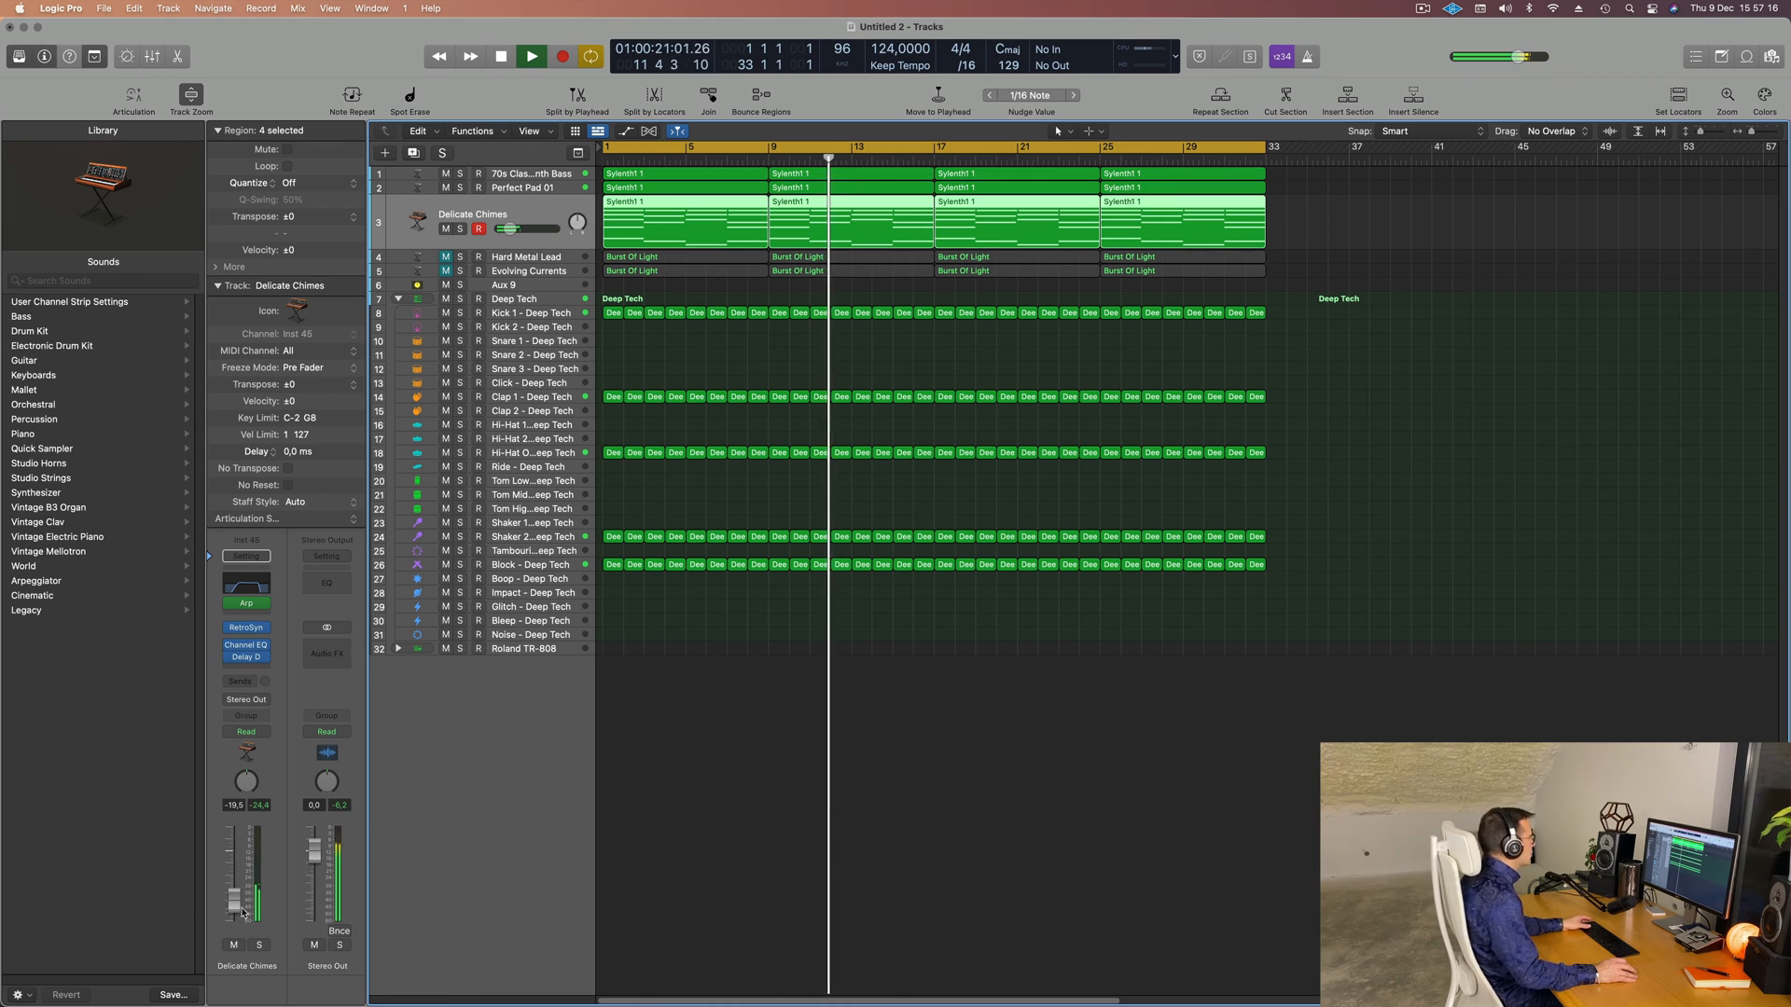
left_click_drag(237, 906, 237, 909)
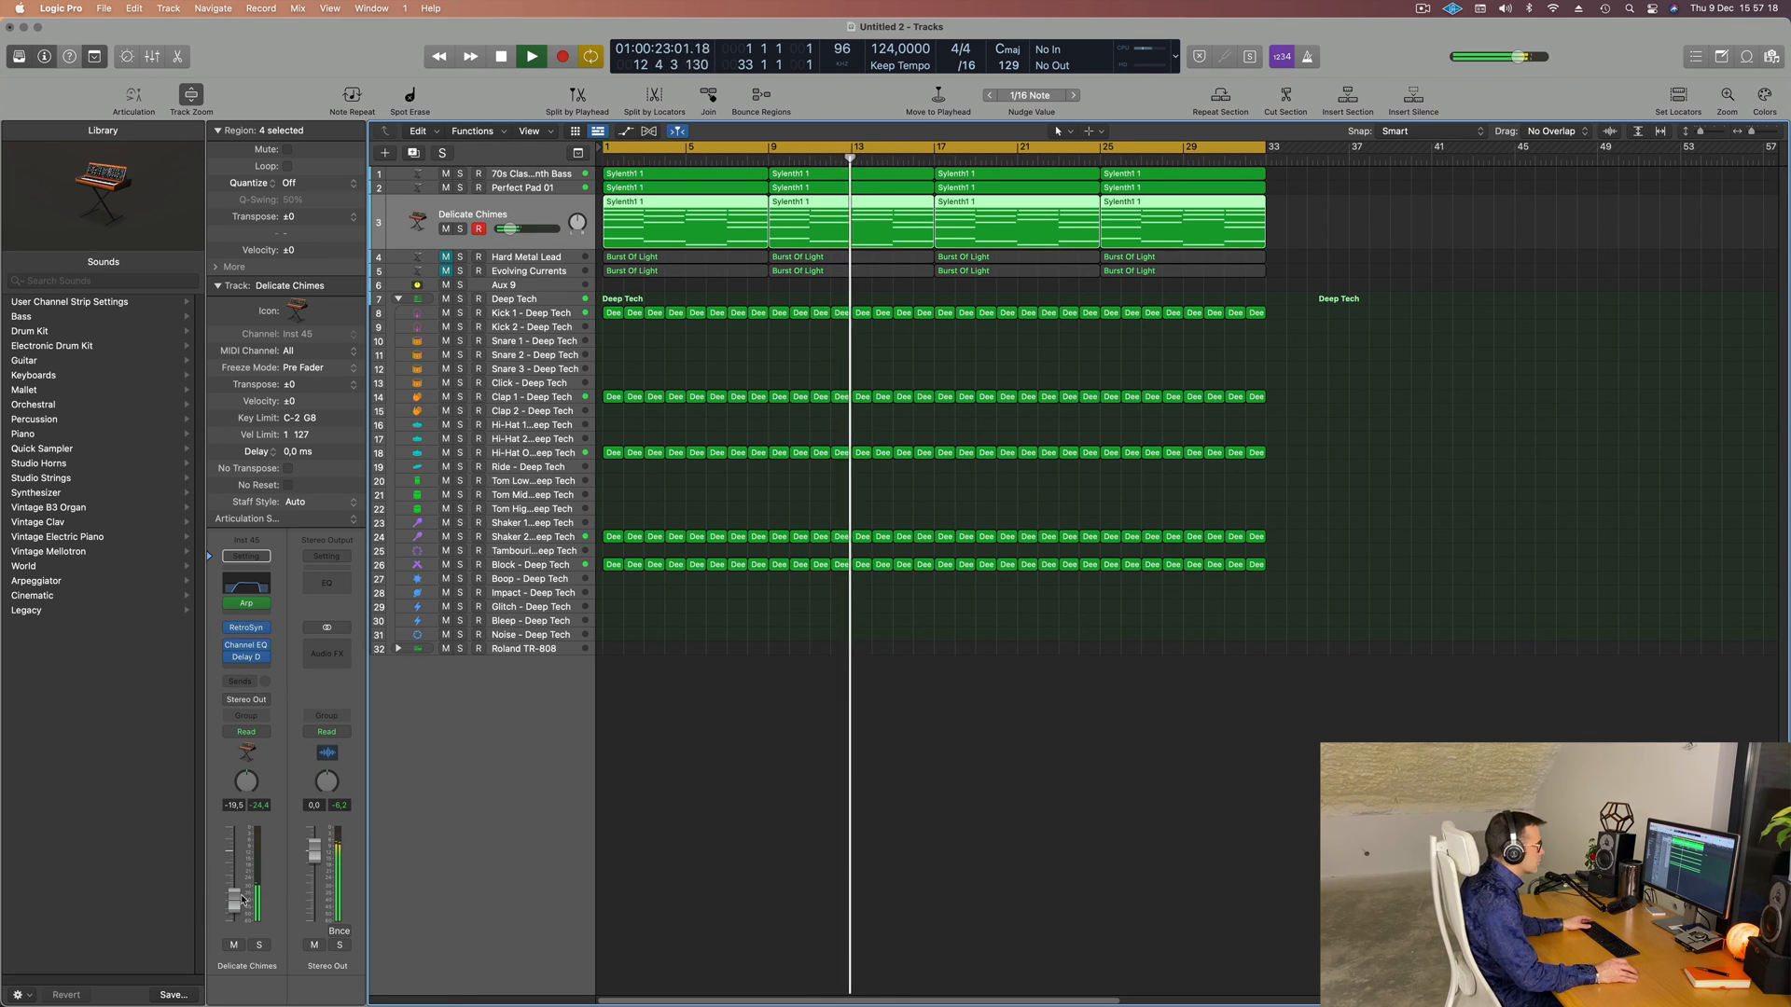
- Lower the Block track's volume to -26.0 dB and adjust its pan
left_click(550, 564)
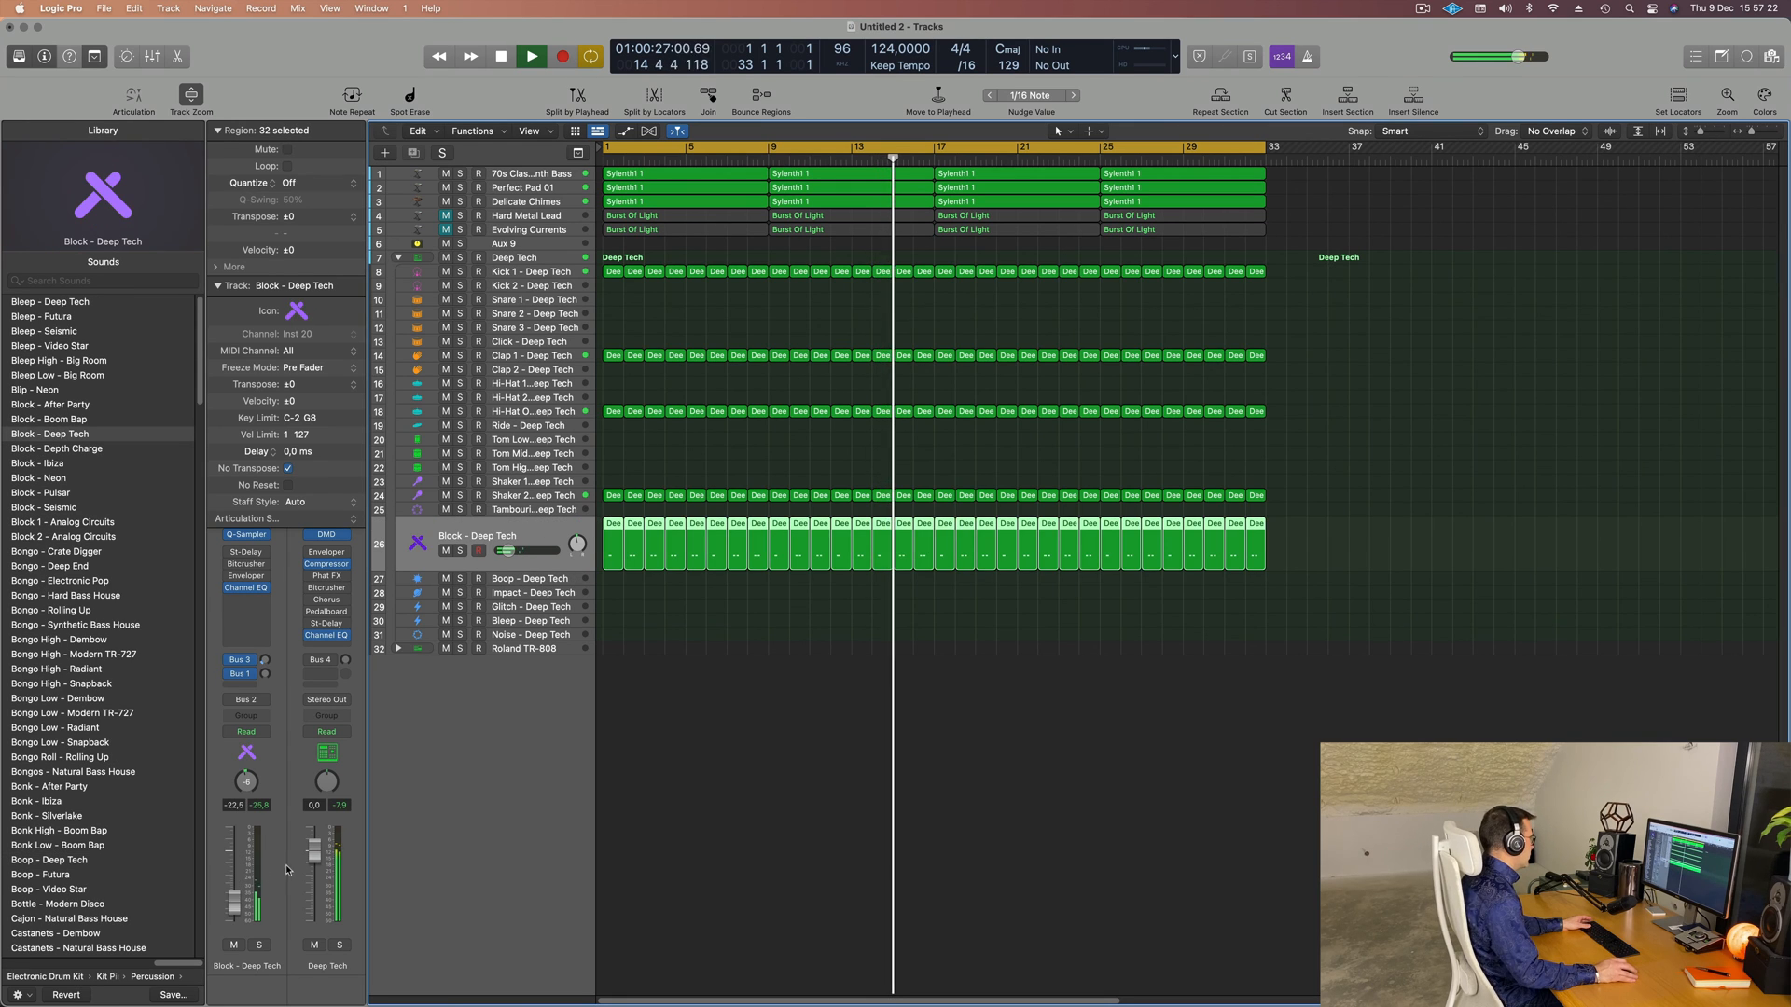
left_click_drag(235, 902, 234, 904)
left_click_drag(247, 781, 247, 790)
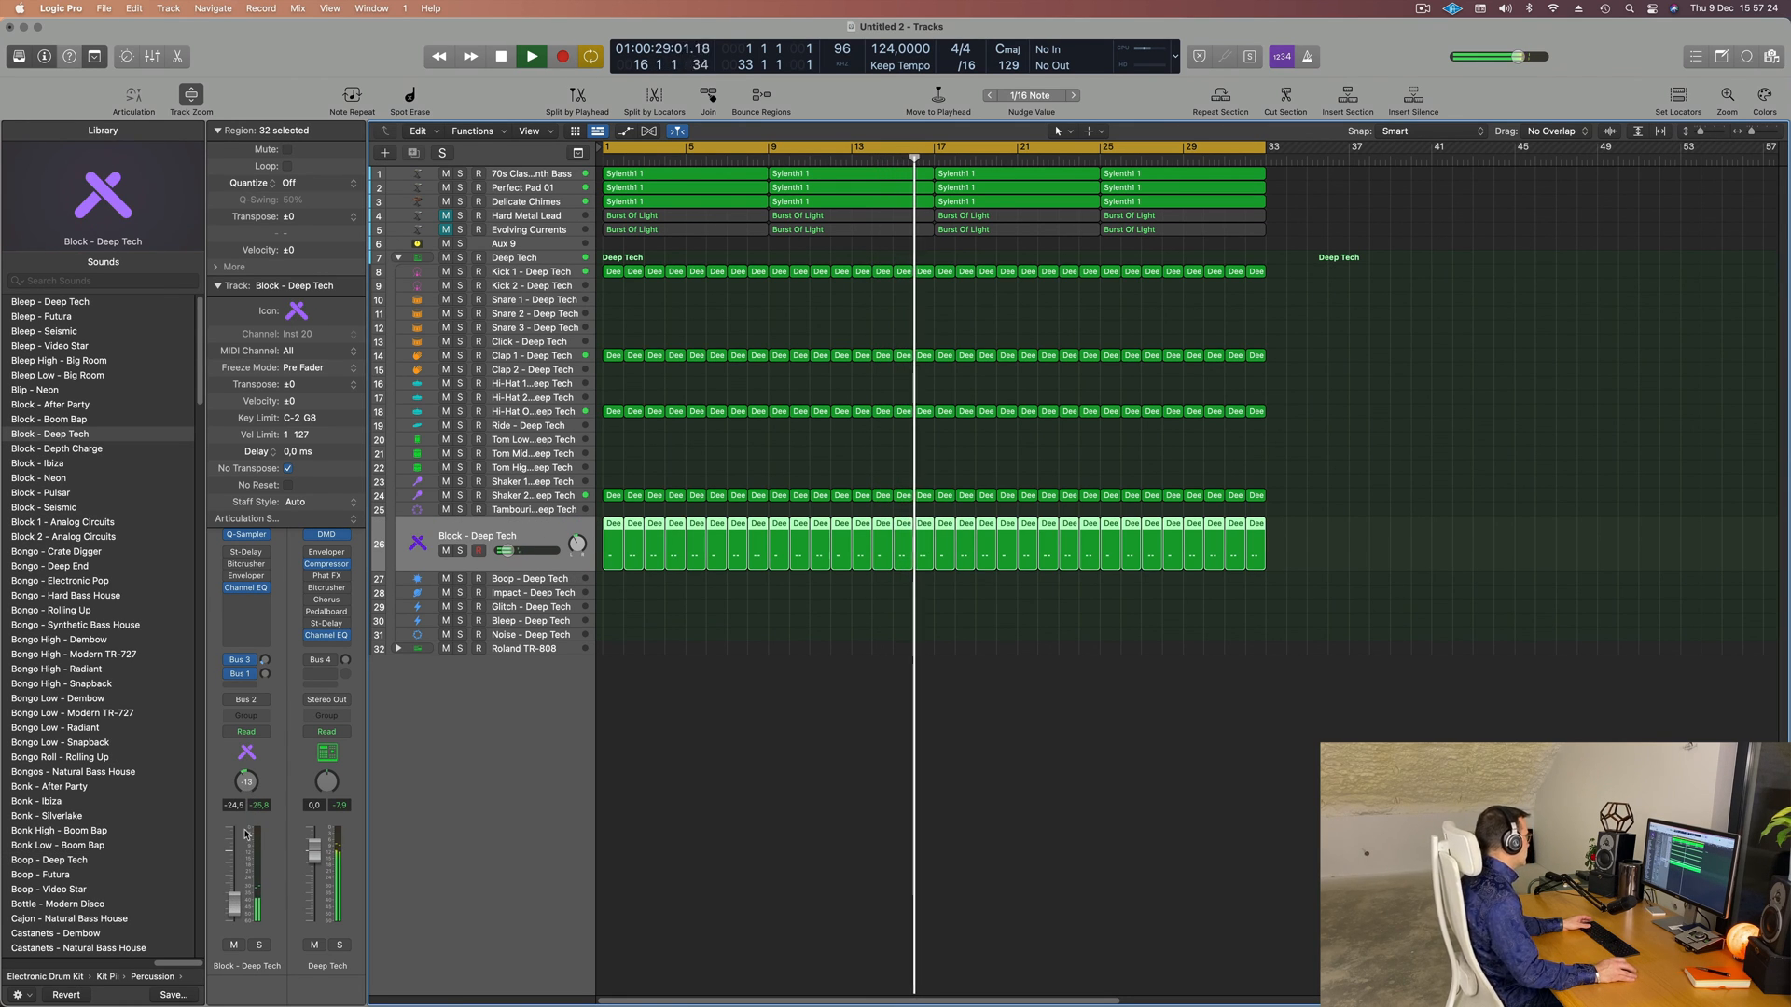
left_click_drag(234, 903, 239, 905)
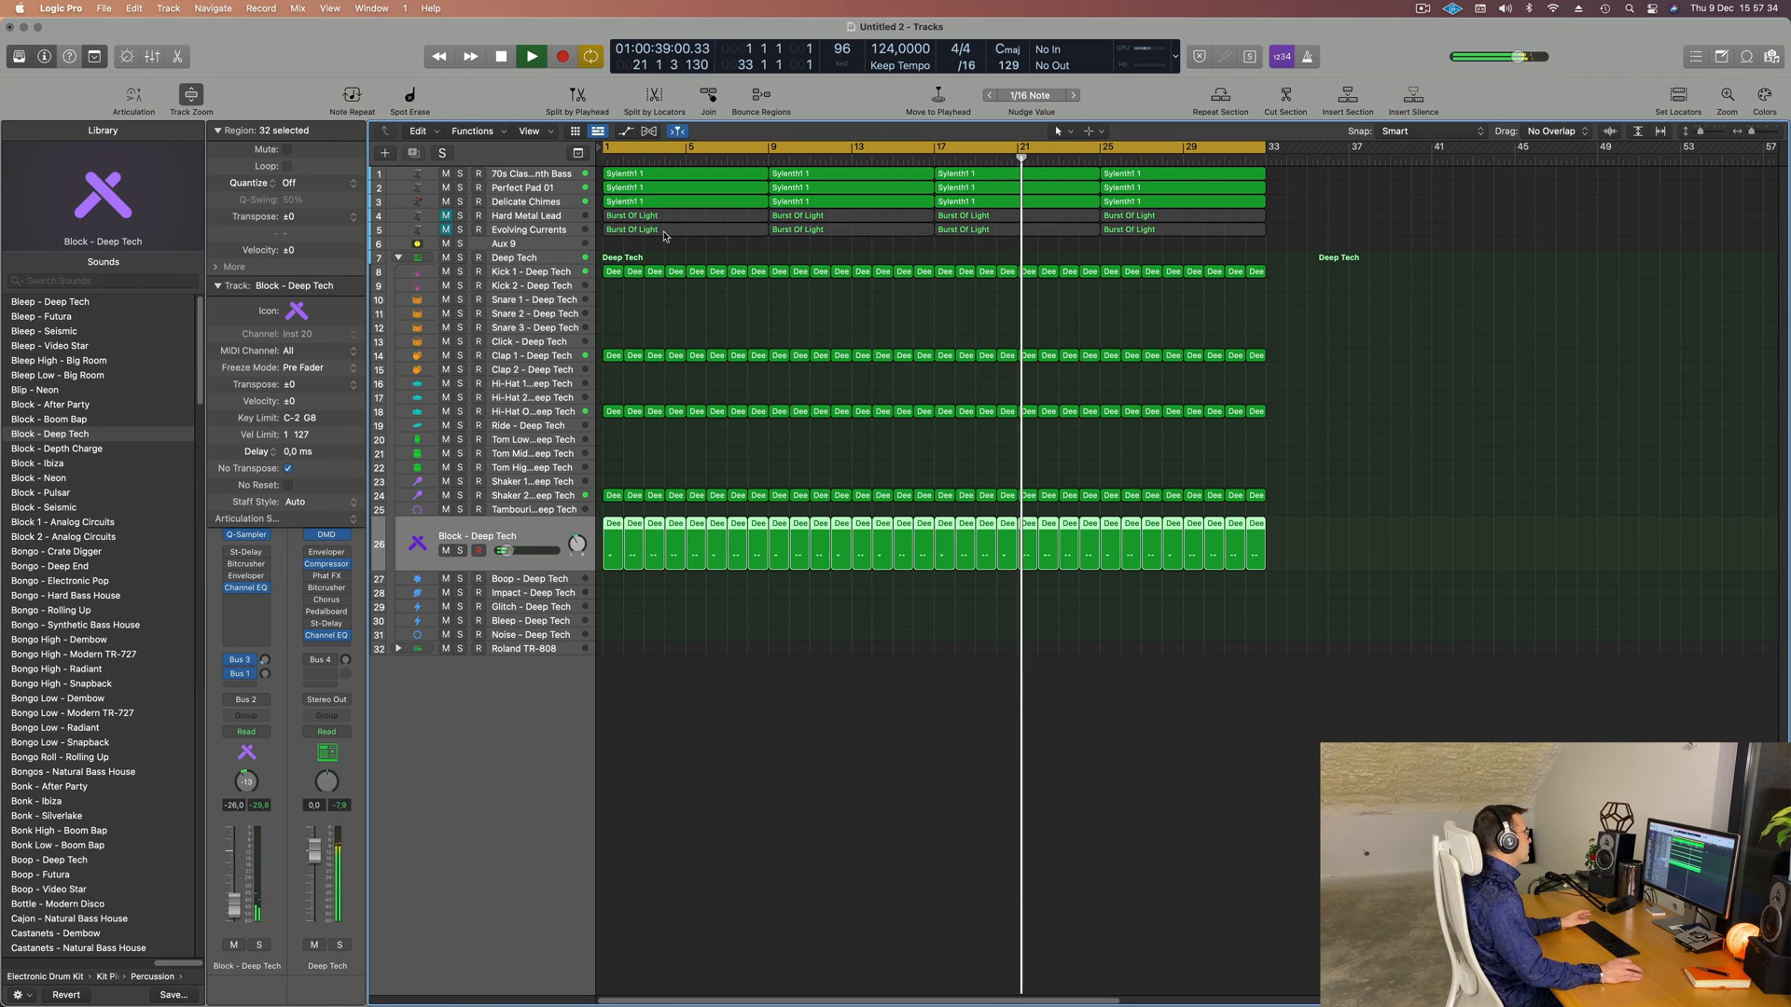
- Compare the Delicate Chimes with the EQ's high cut off and on, then set the high cut to 3780 Hz with Q 0.60
left_click(549, 203)
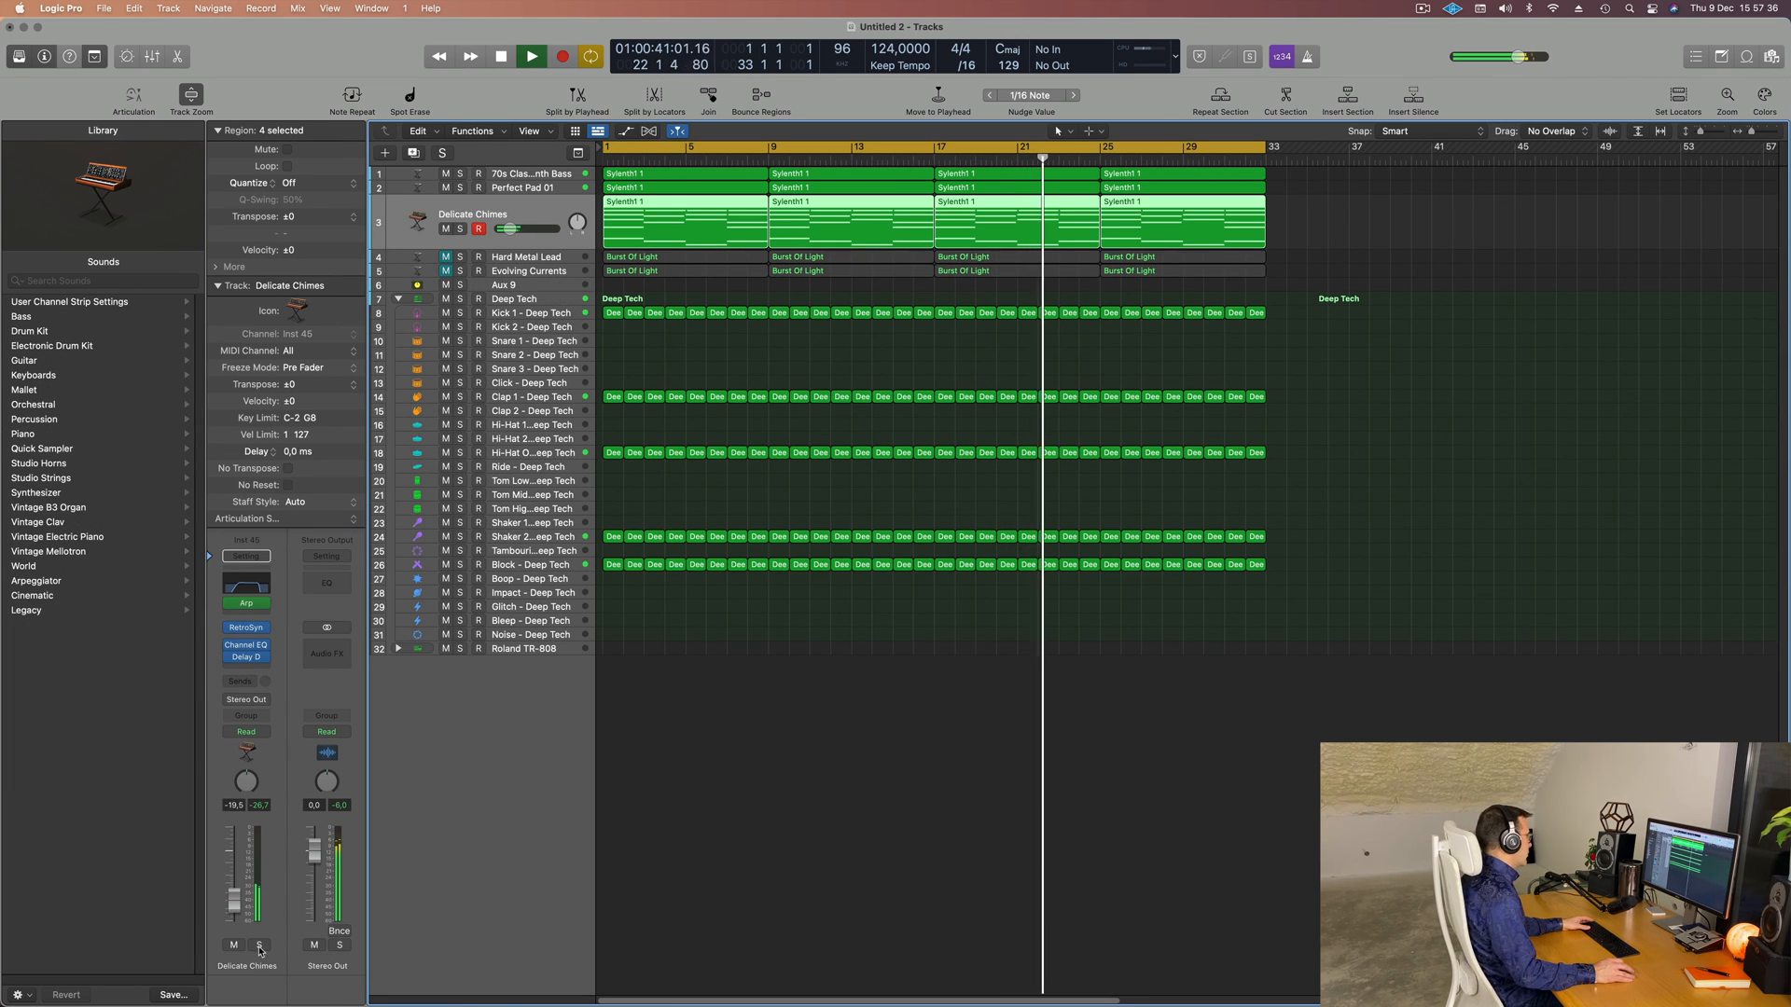
left_click(251, 583)
left_click(1516, 266)
left_click(1516, 267)
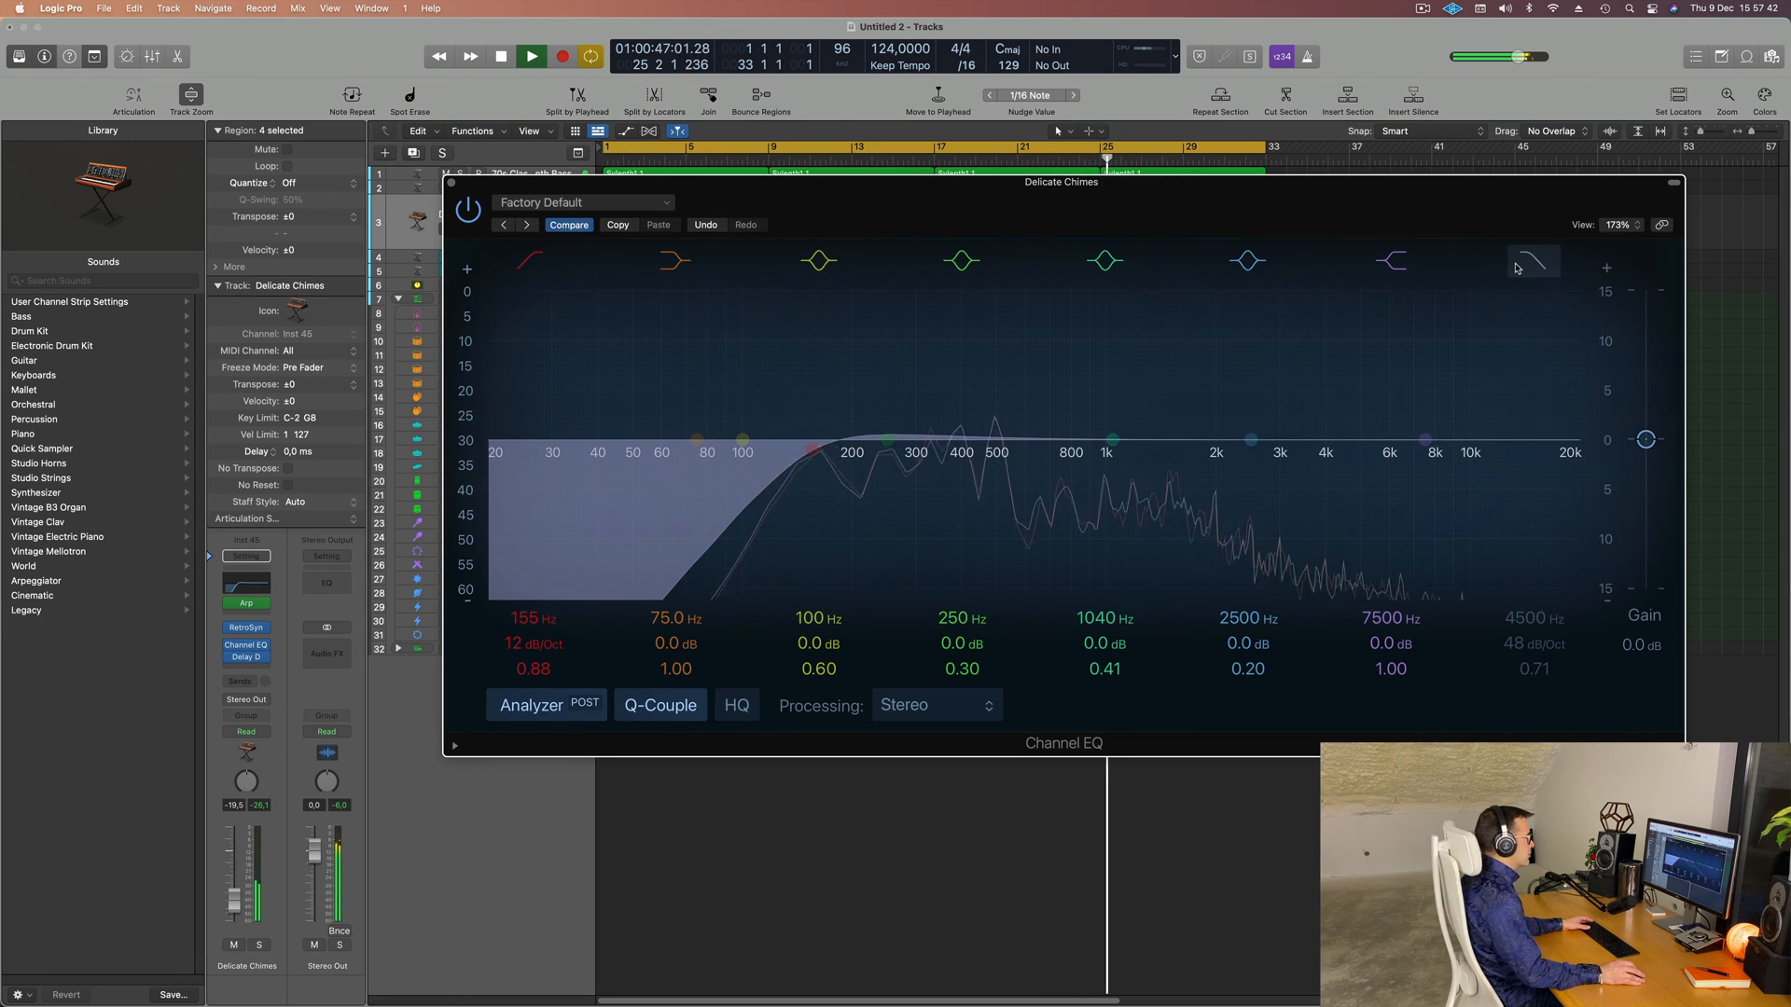
left_click(1516, 268)
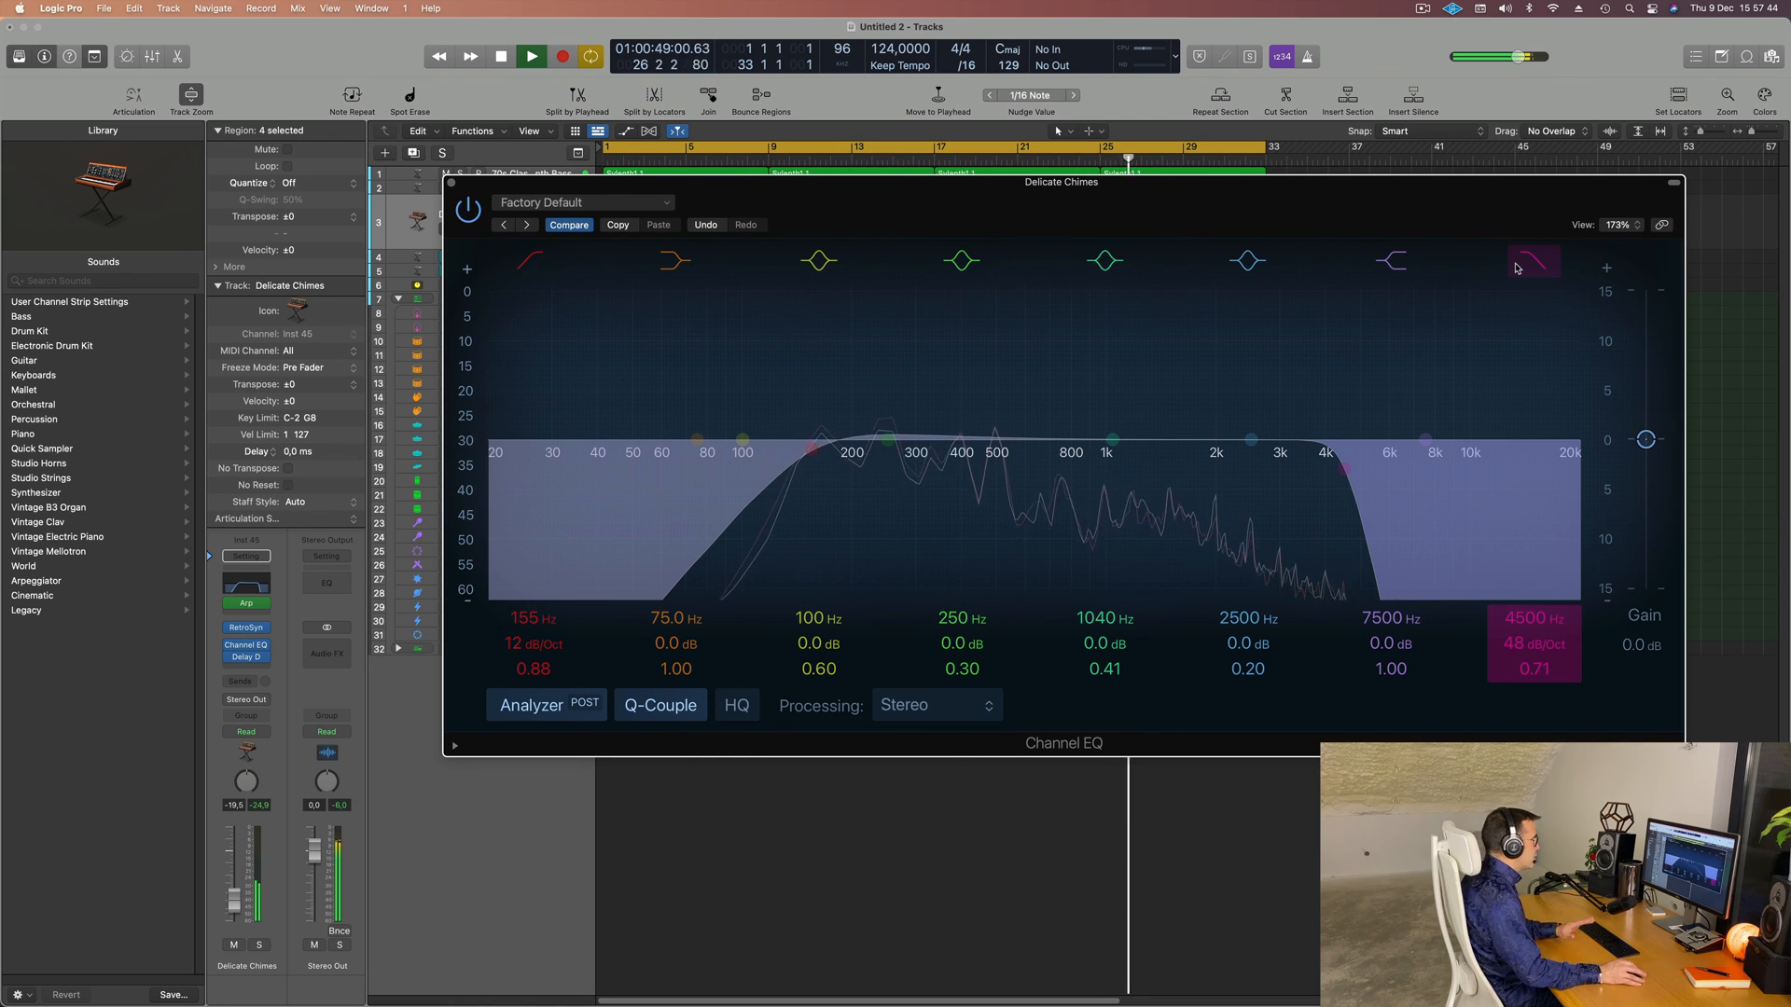
left_click_drag(1344, 468, 1308, 471)
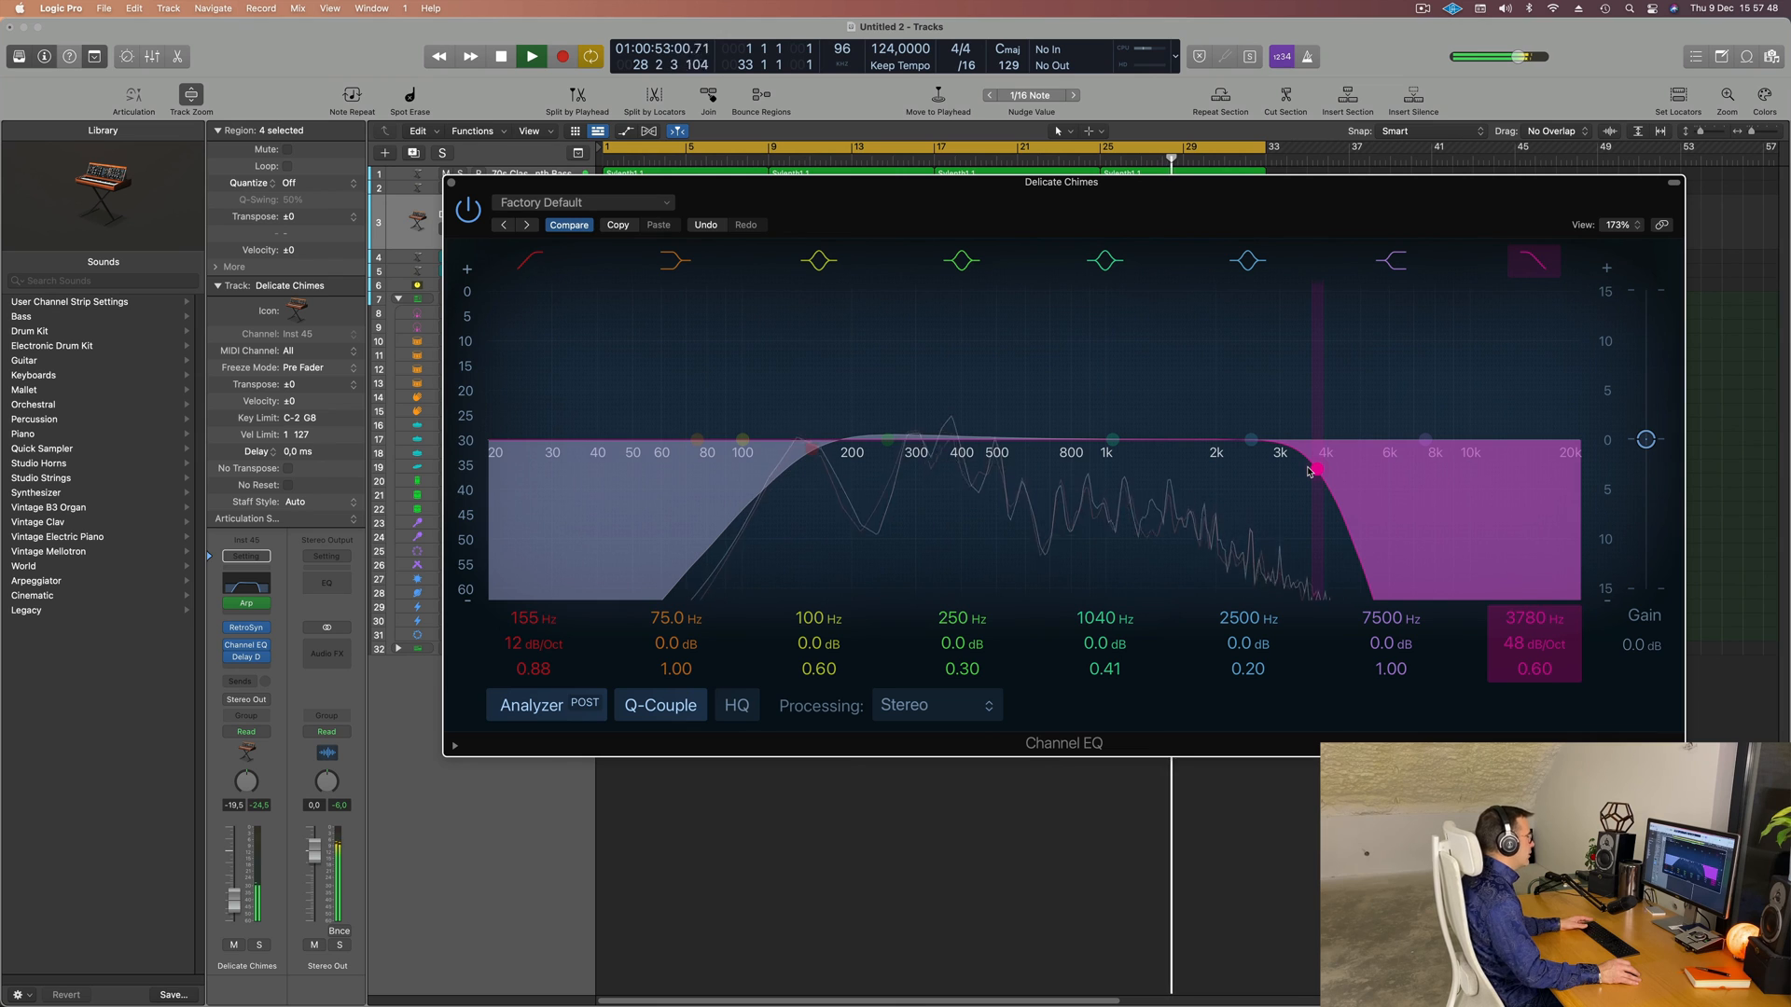
left_click(452, 183)
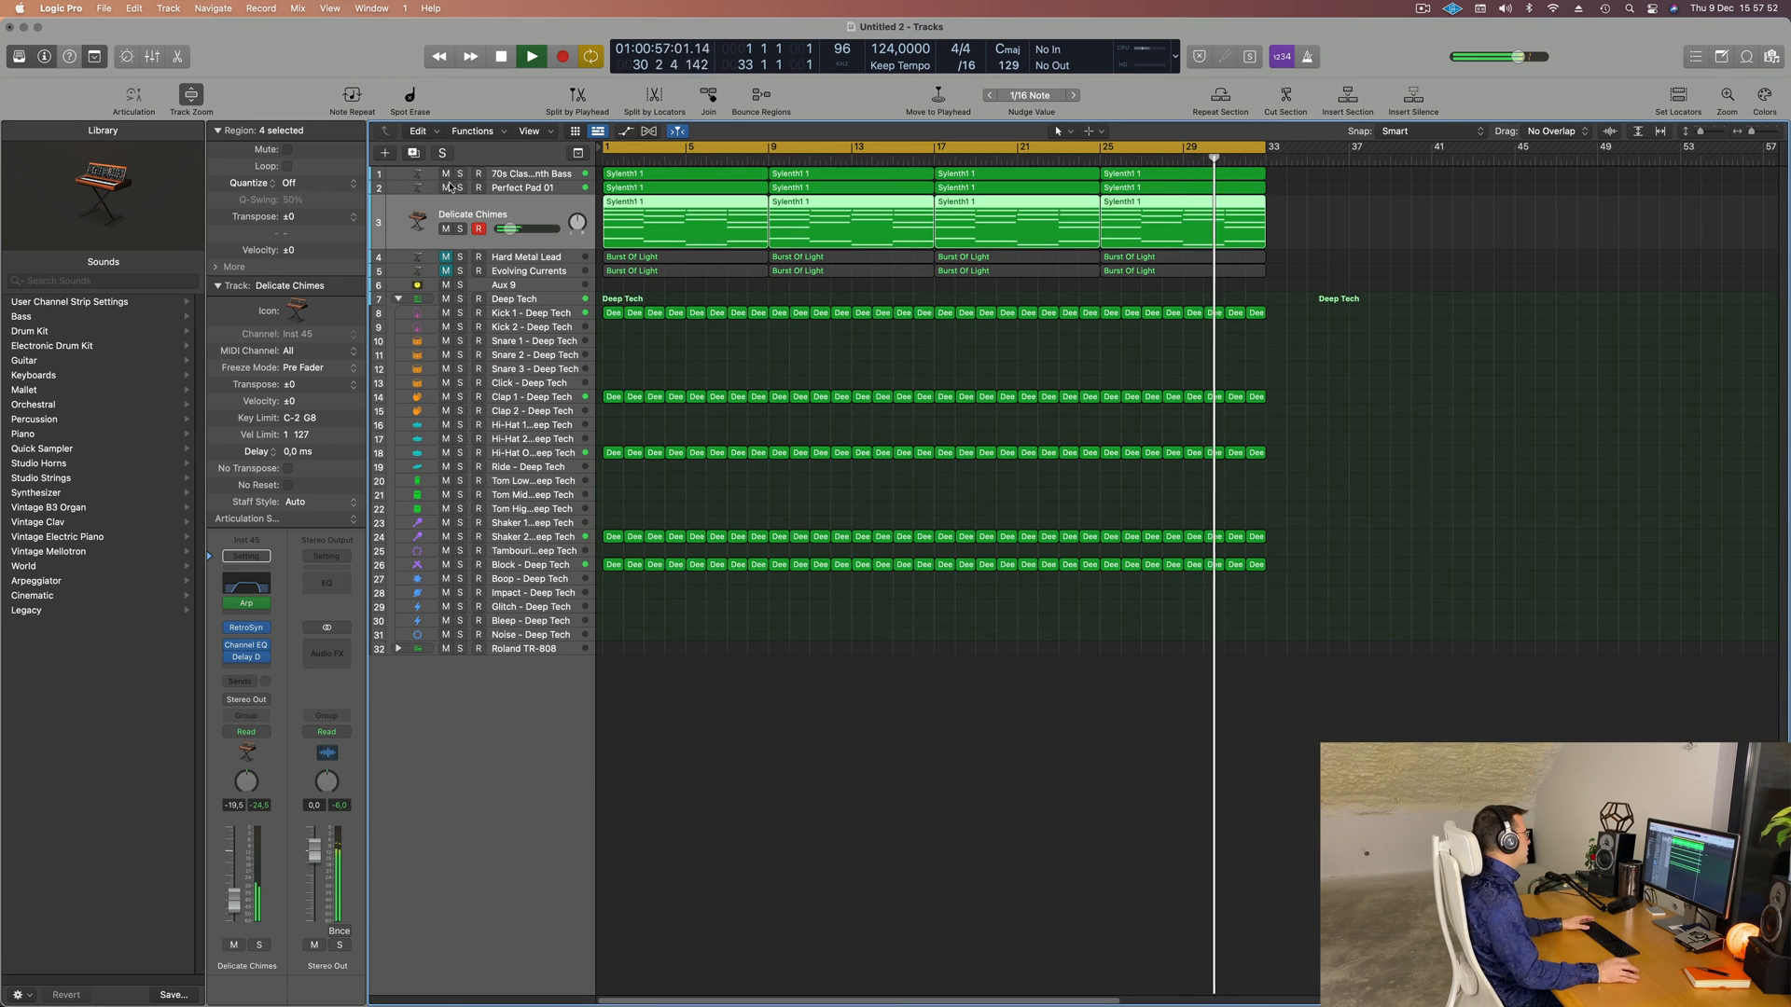
- Restart playback, unmute Hard Metal Lead and Evolving Currents, and lower the Aux 9 bus volume to -42.0 dB
key("Return")
left_click(538, 286)
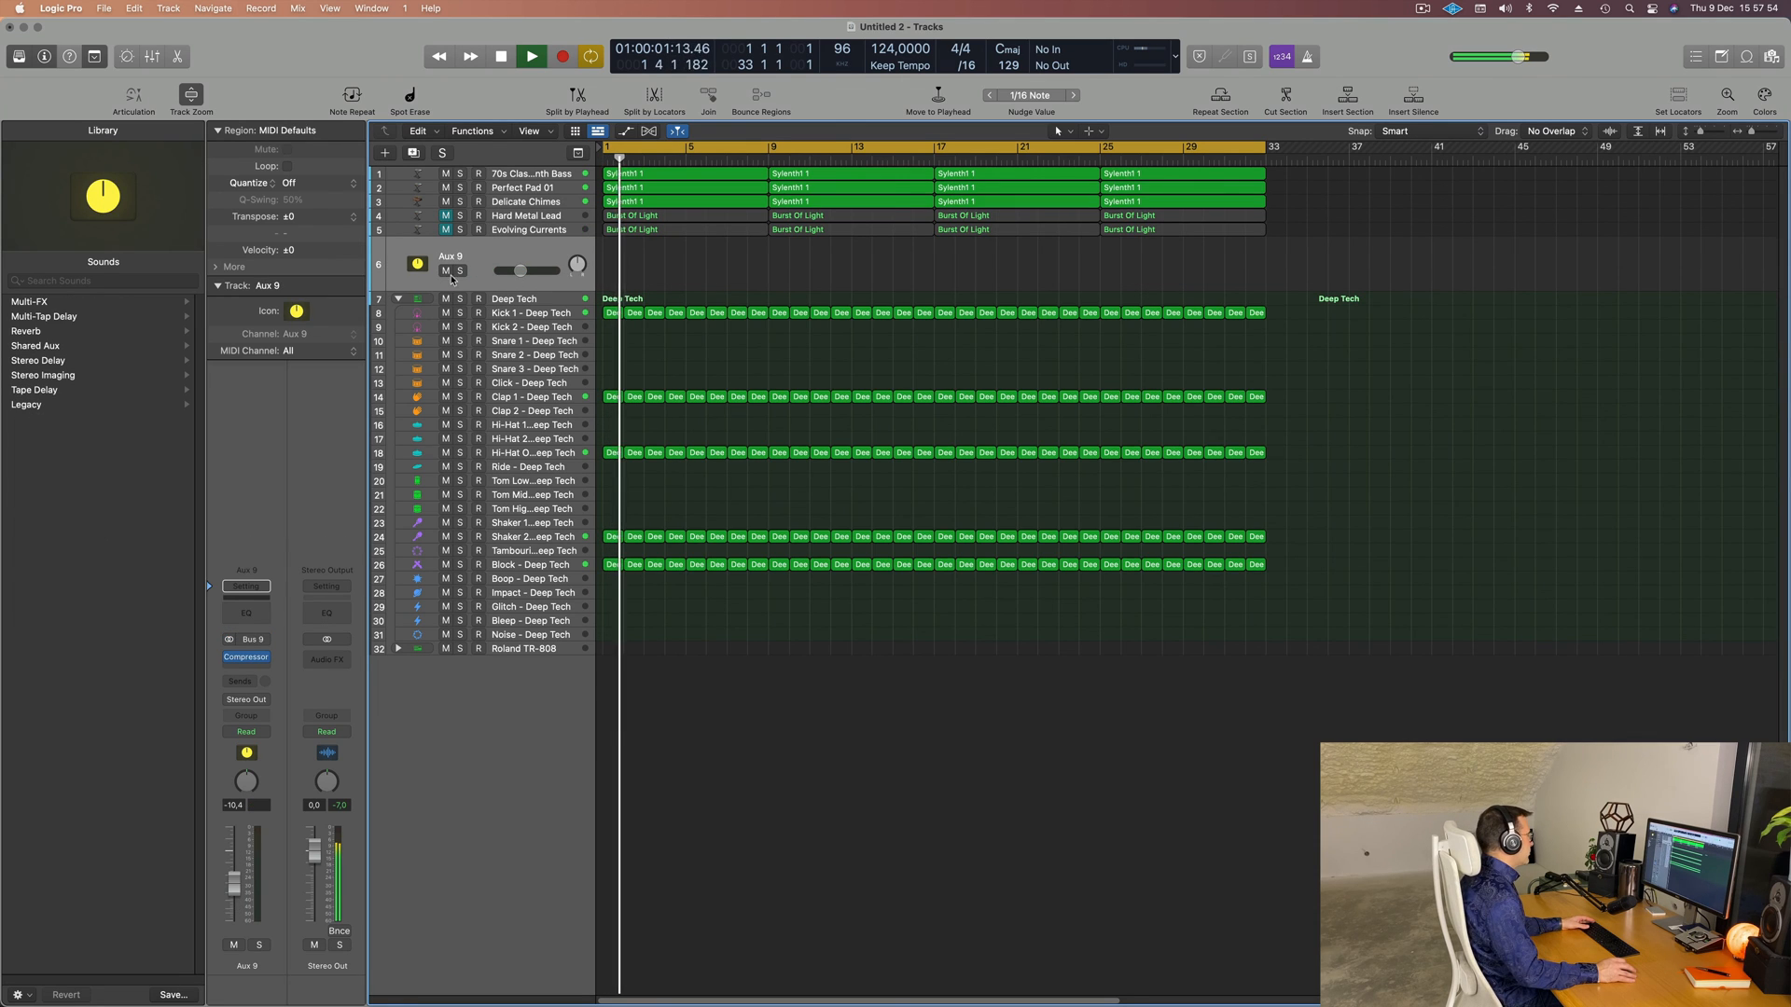
left_click(446, 271)
left_click(445, 216)
left_click(447, 230)
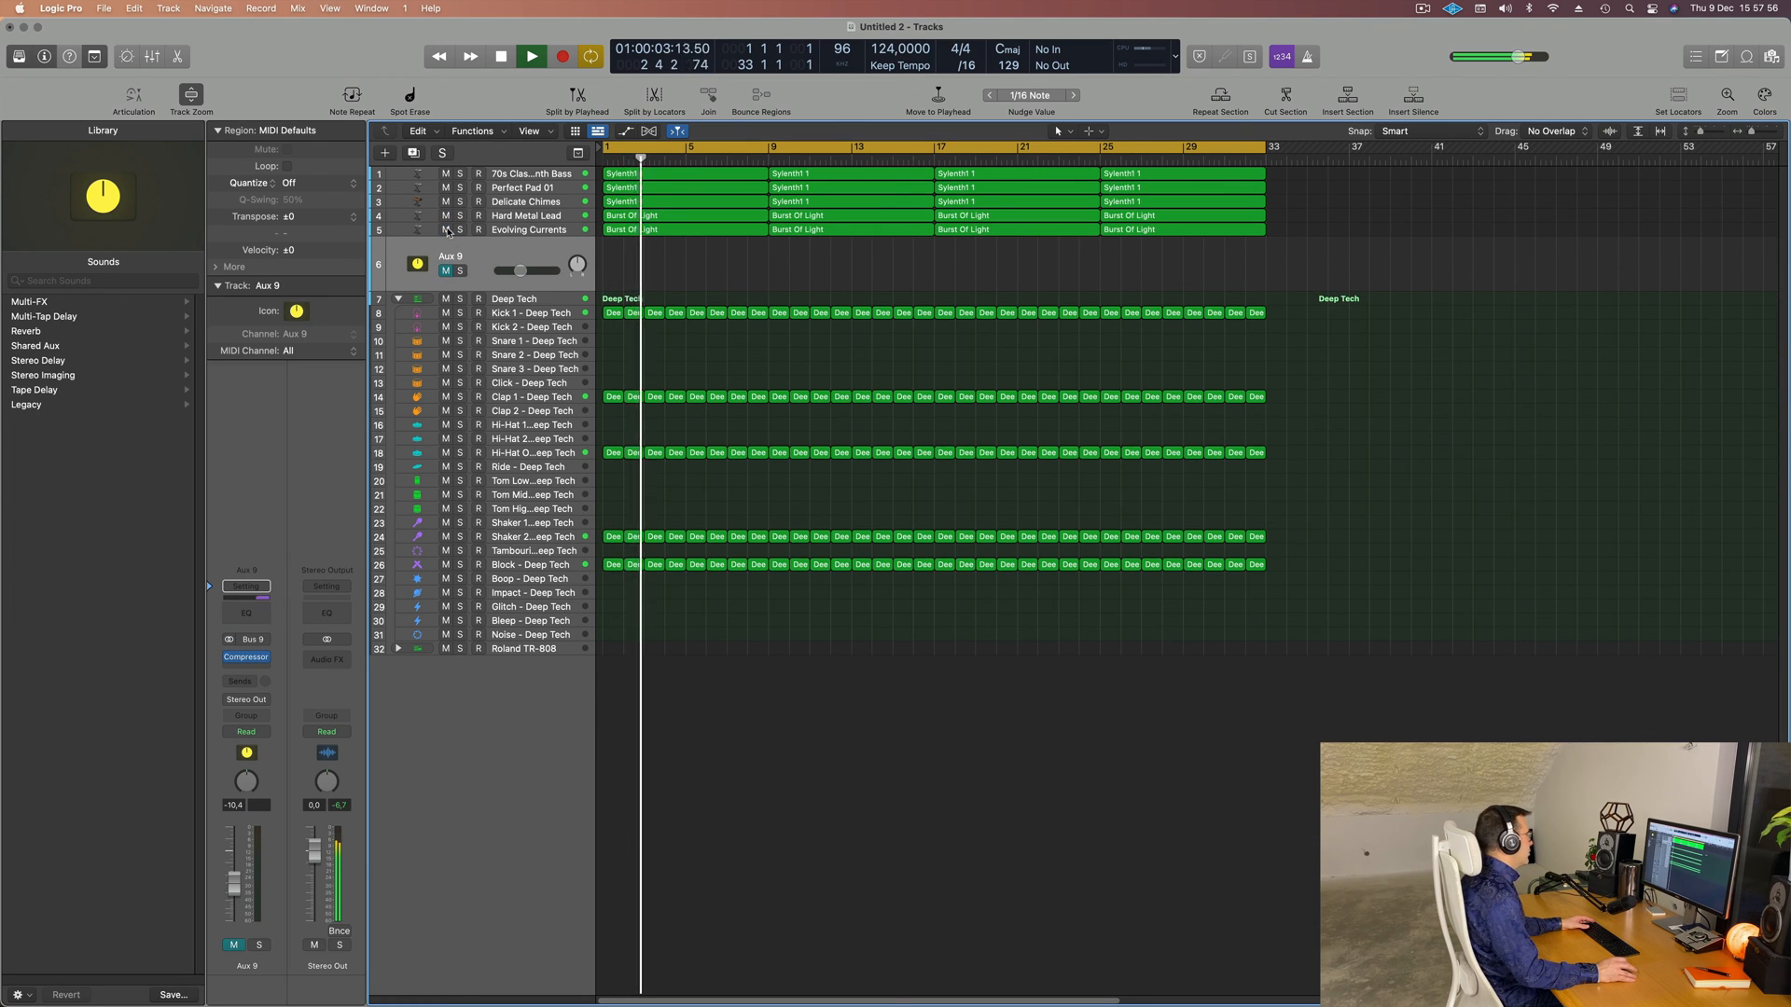
left_click_drag(522, 274, 502, 273)
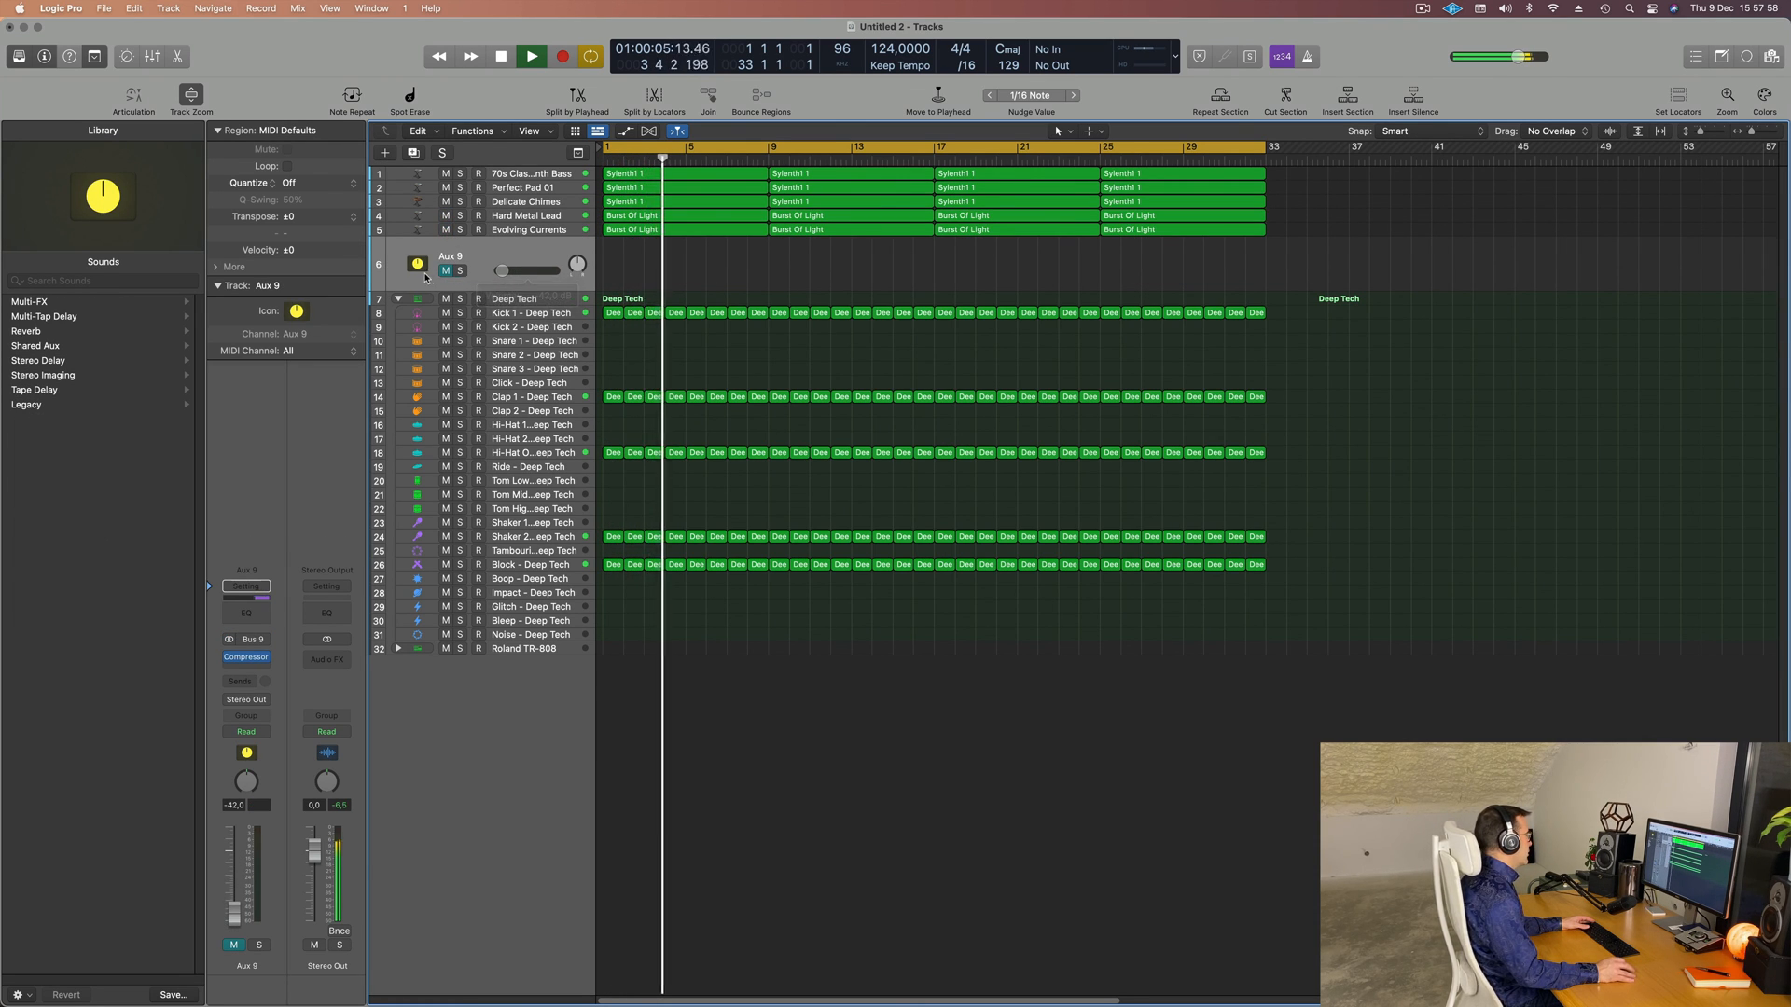
left_click(447, 270)
key("space")
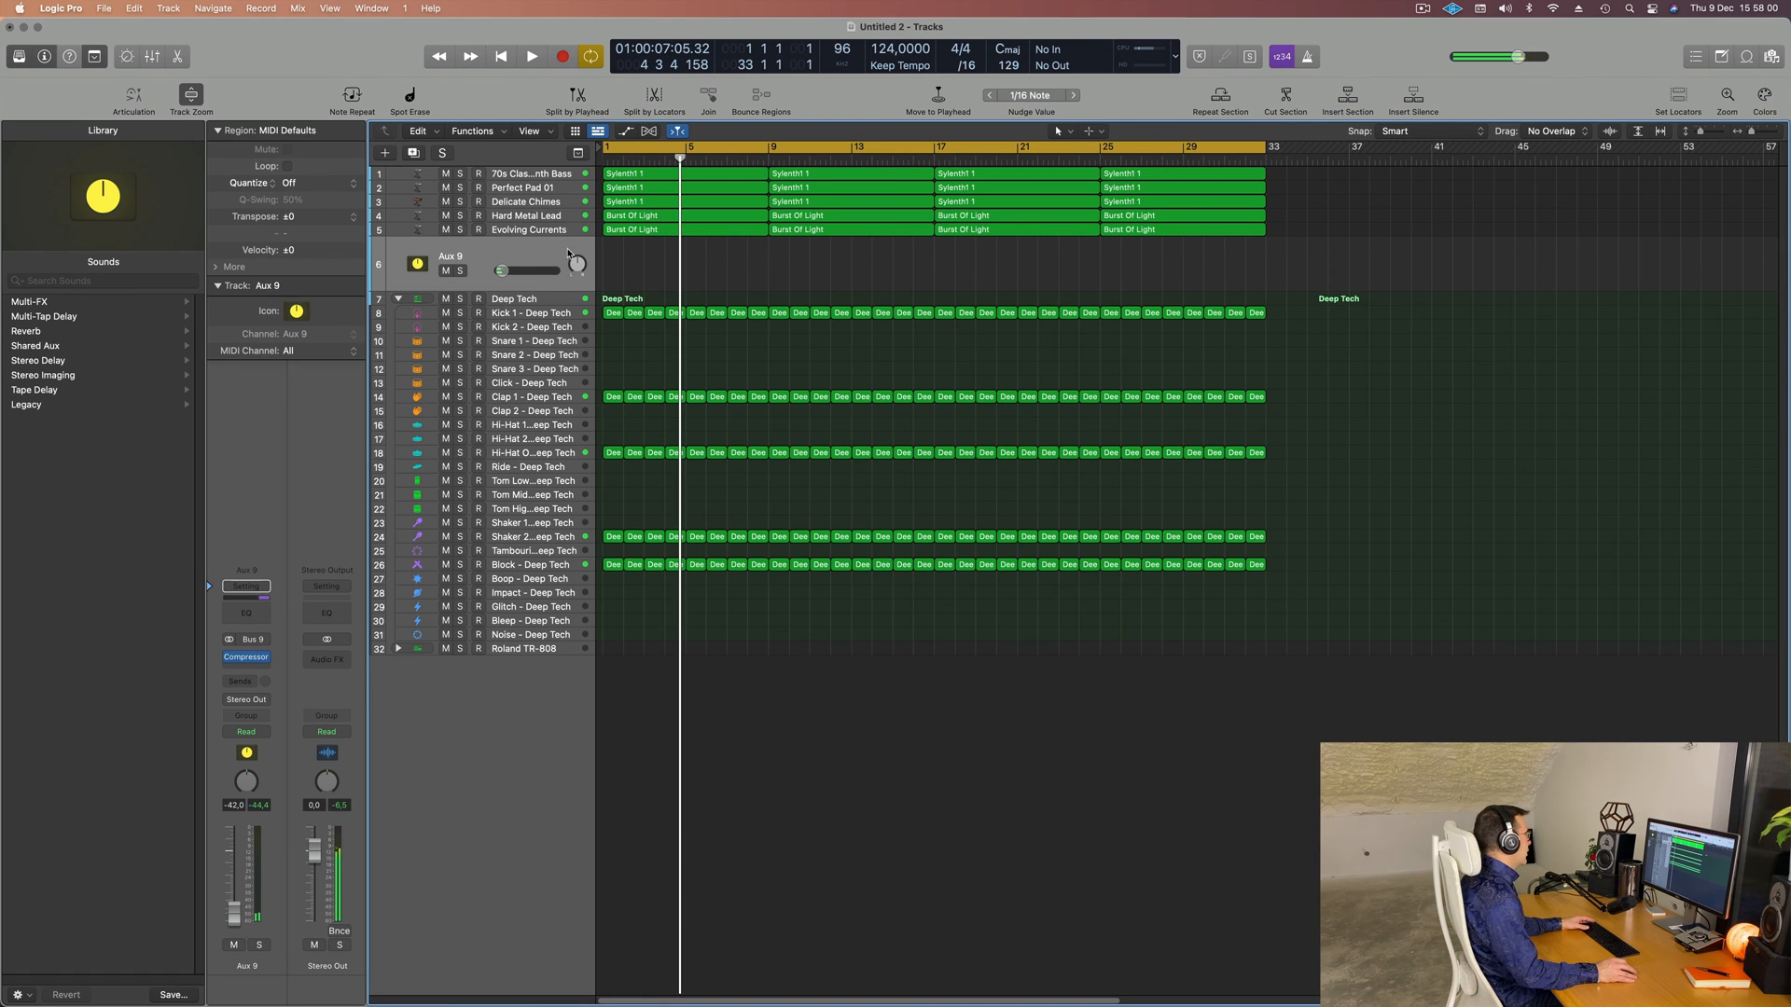
- Turn the Bus 8 sends on Hard Metal Lead and Evolving Currents fully down and restart playback from the beginning
left_click(556, 217)
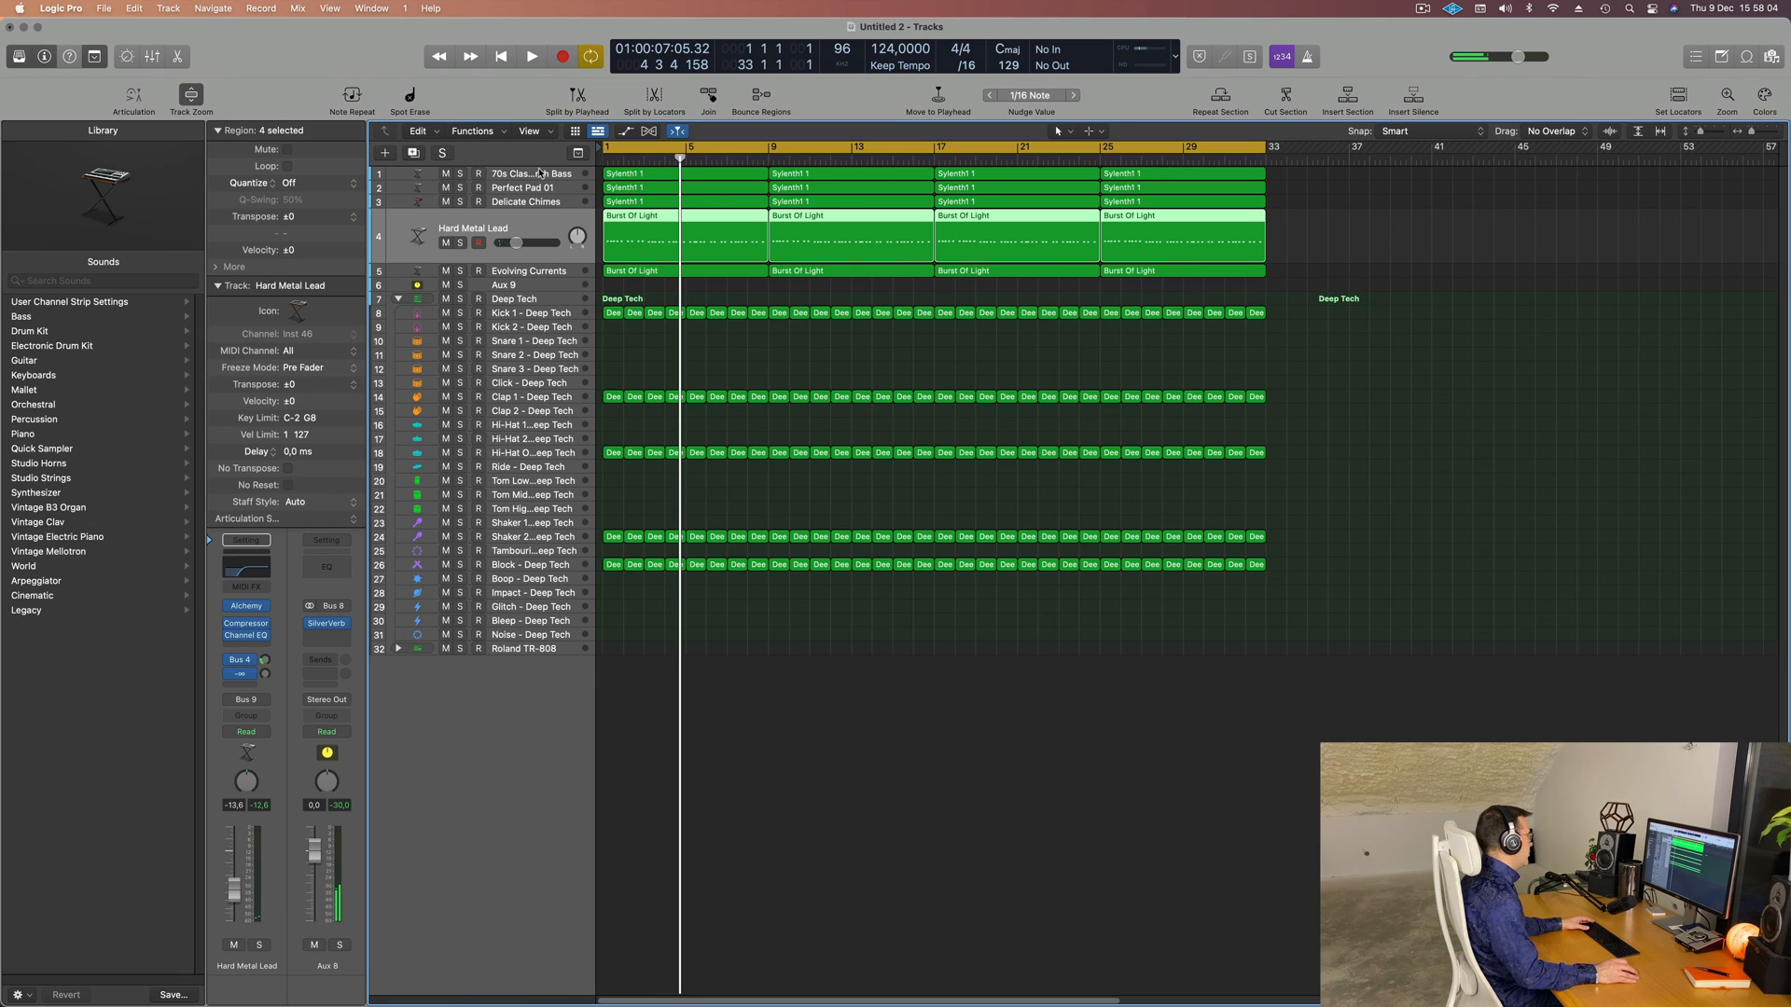
left_click(554, 271)
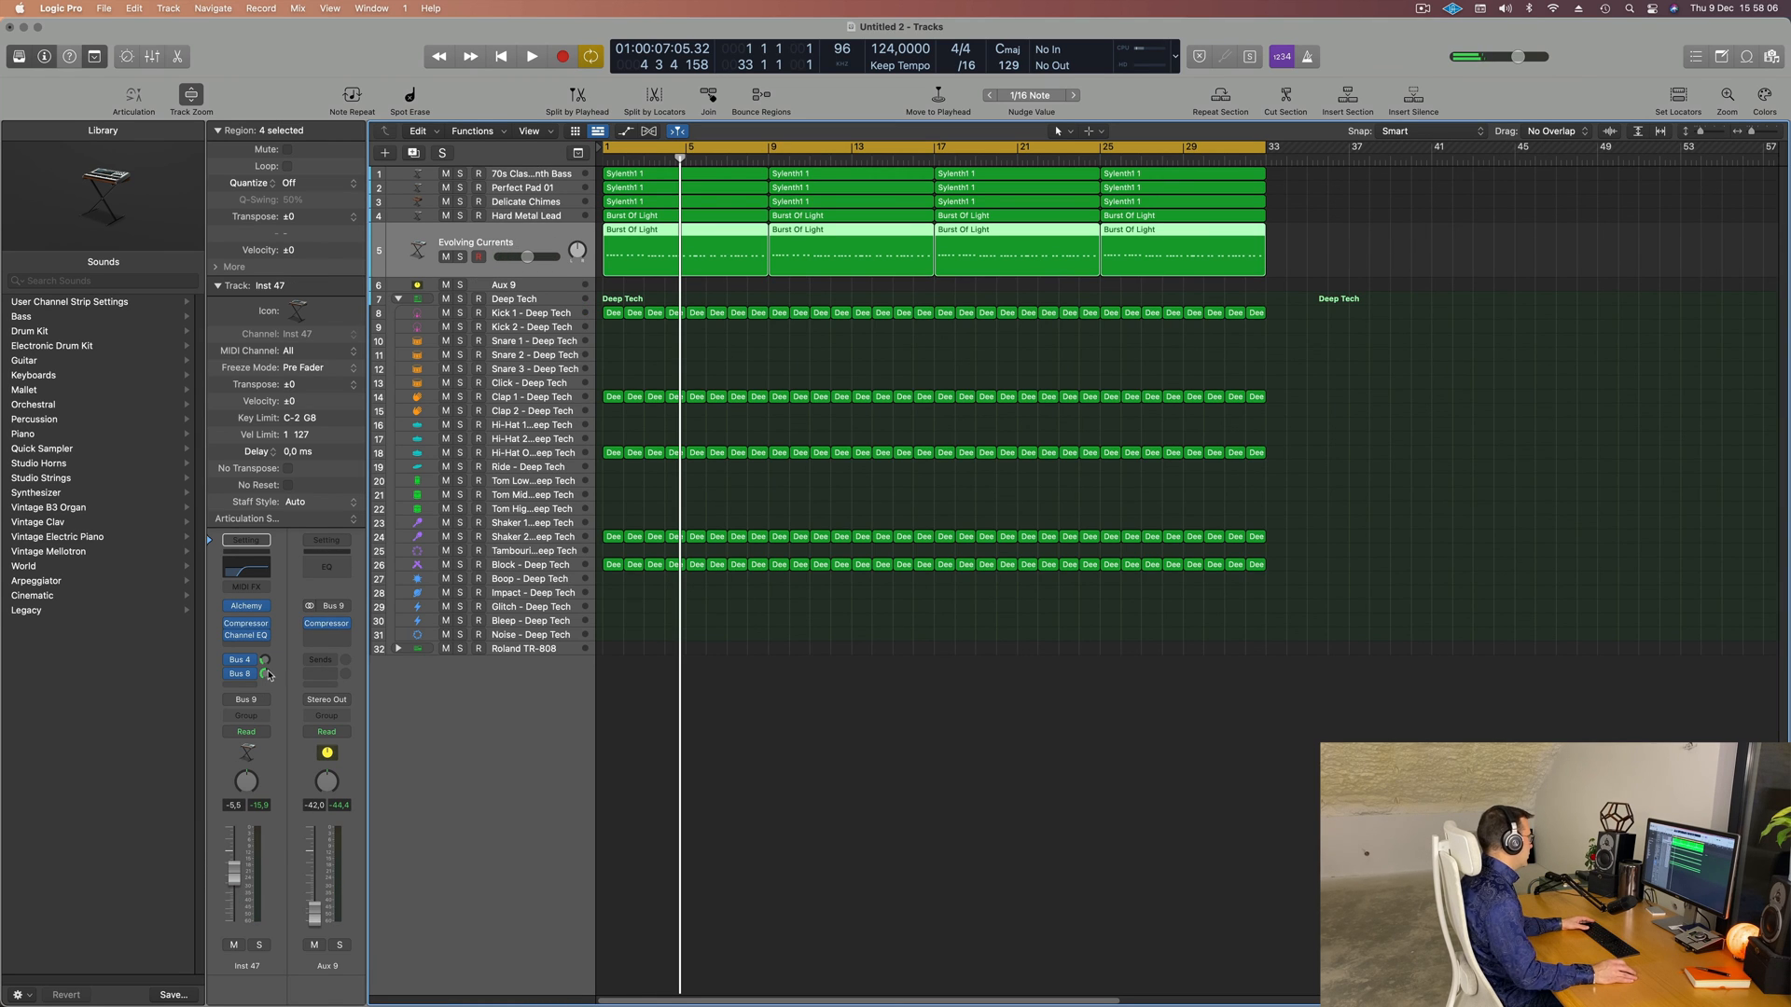
key("Return")
key("space")
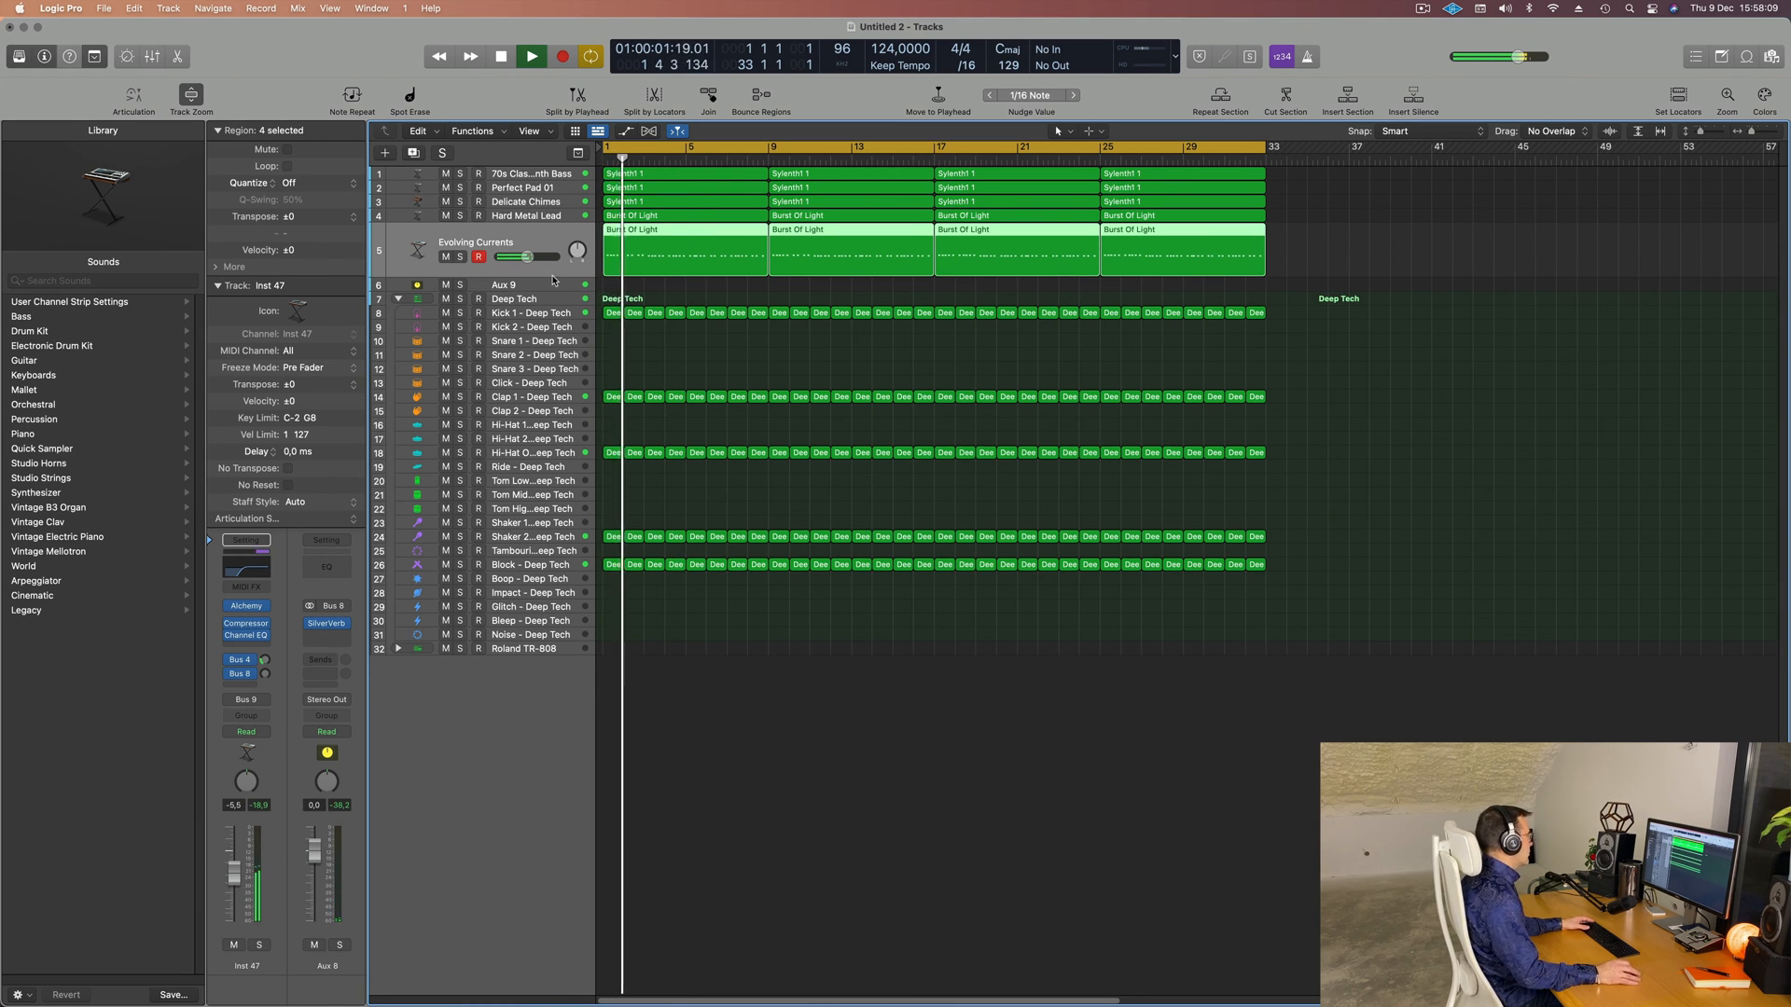
- Pull the Aux 9 volume down to minus infinity and replay the arrangement from the beginning
left_click(557, 216)
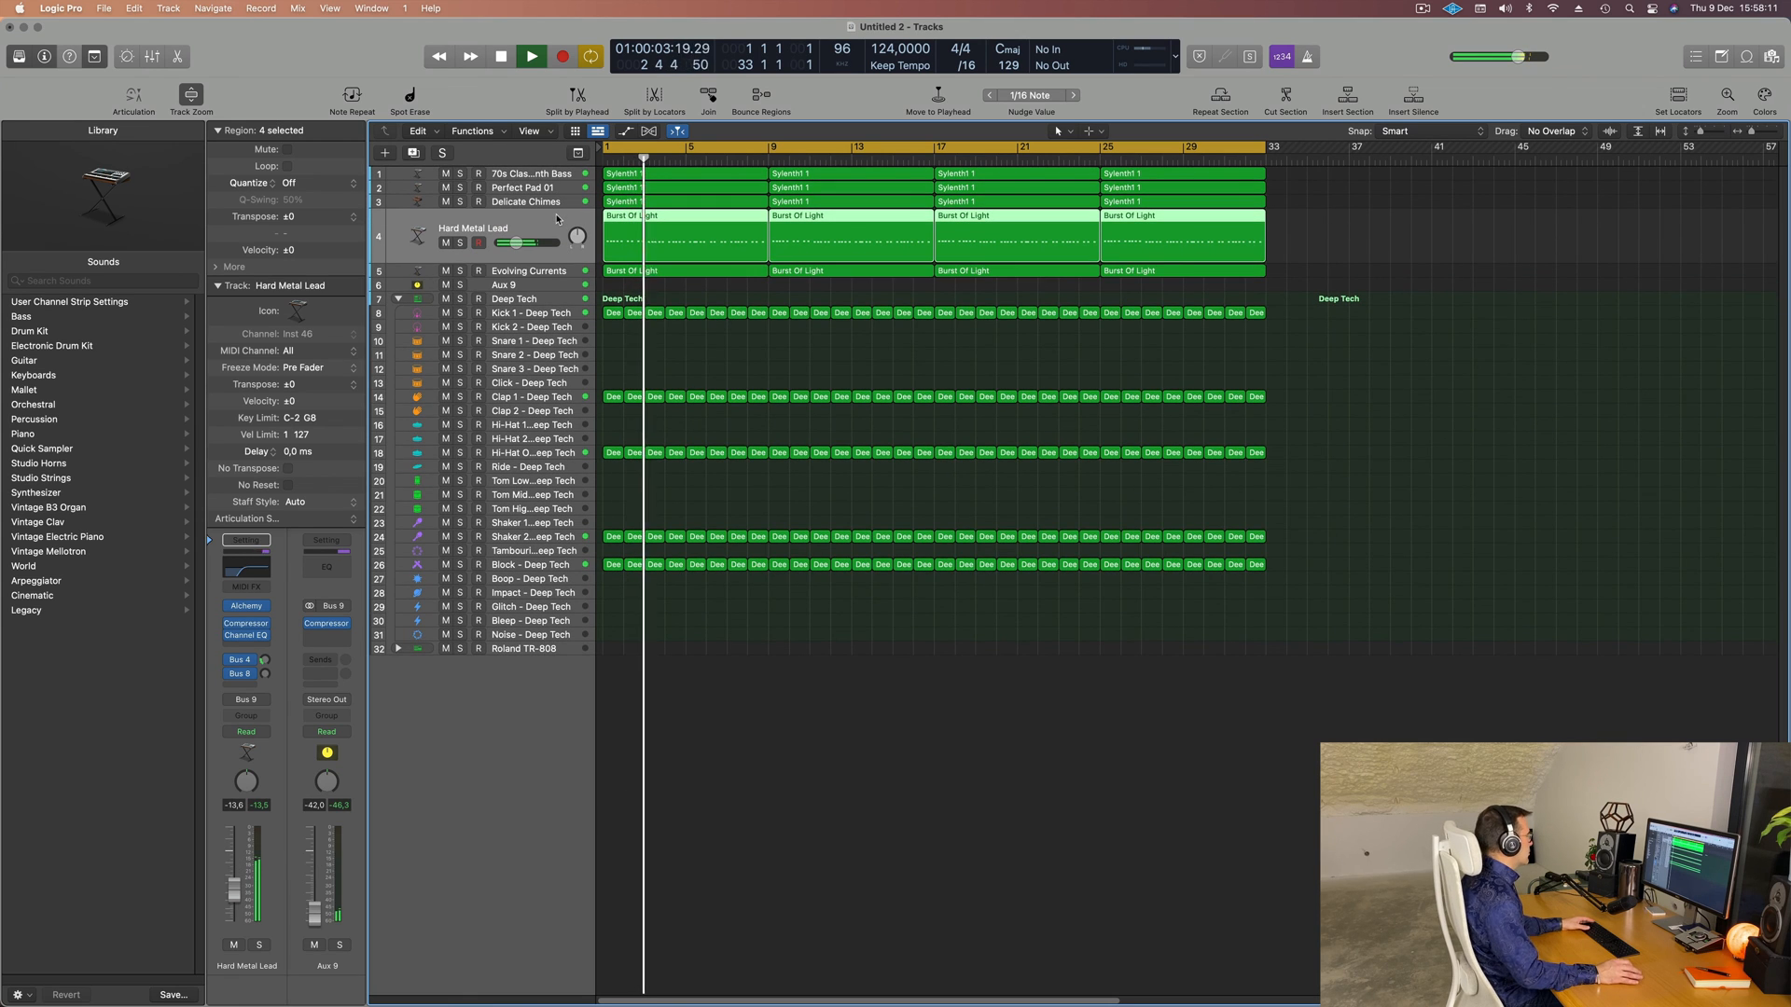
left_click(558, 285)
key("space")
left_click_drag(234, 912, 234, 926)
key("Return")
key("space")
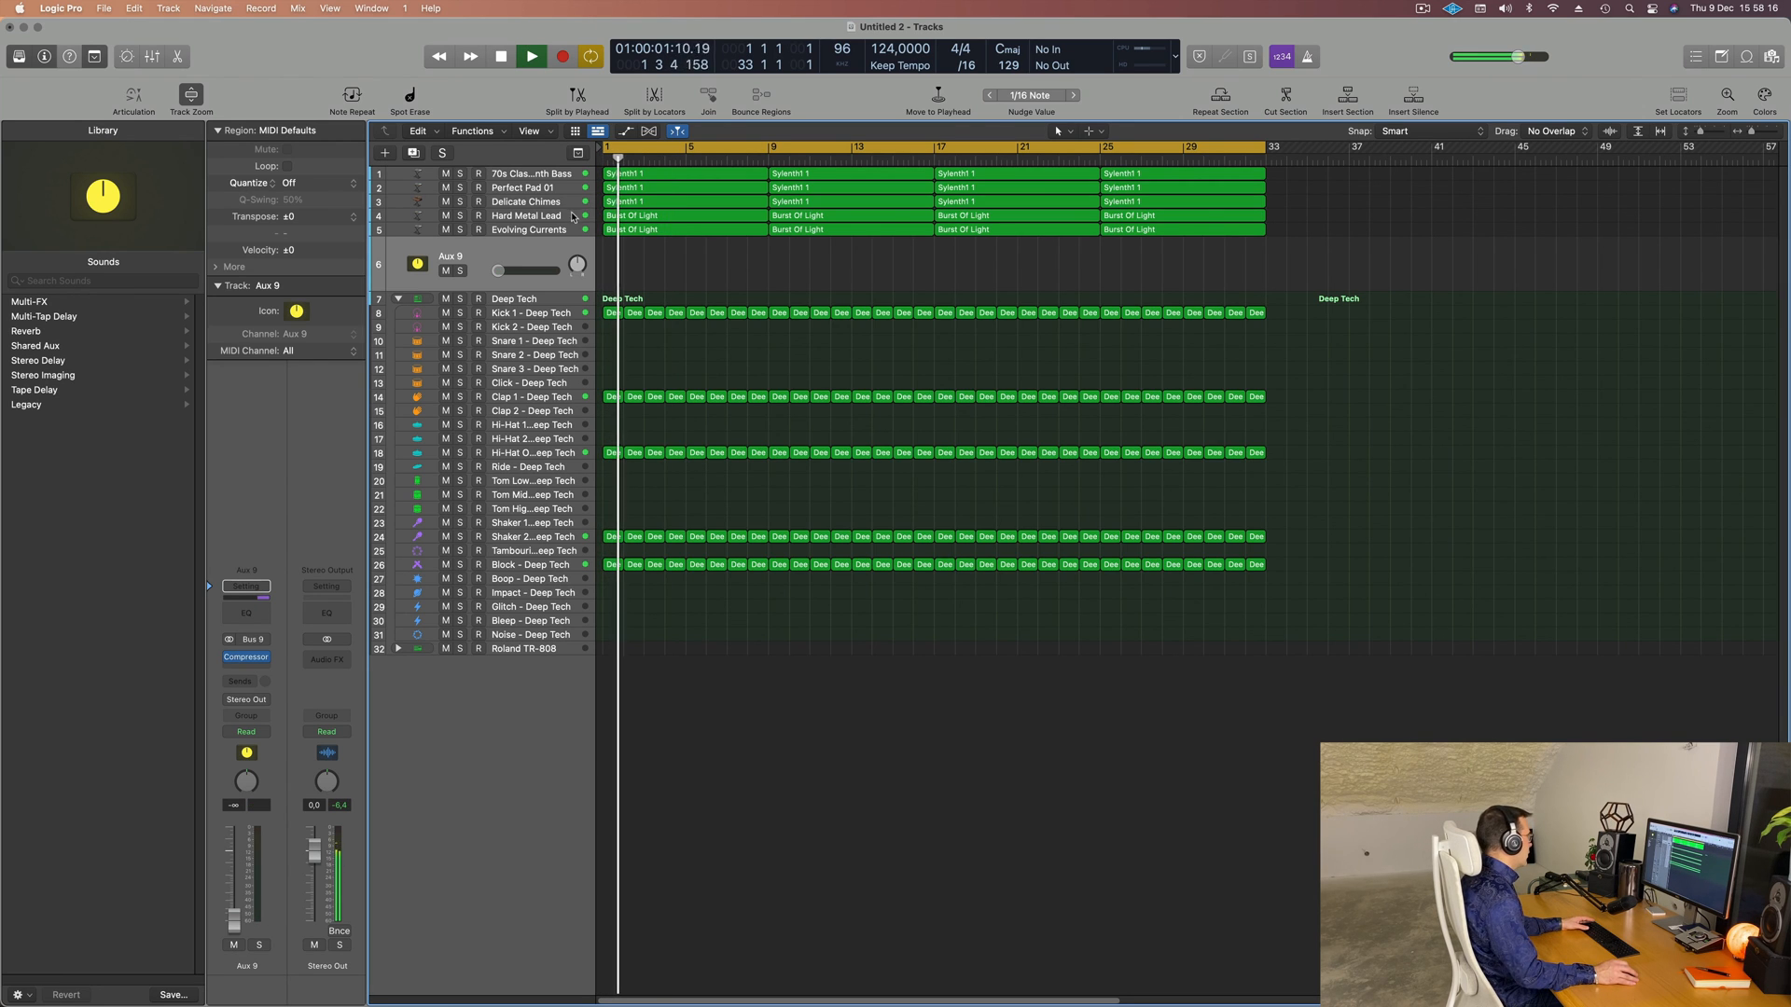
- Turn down the Bus 4 reverb sends on the Hard Metal Lead and Evolving Currents tracks
left_click(421, 216)
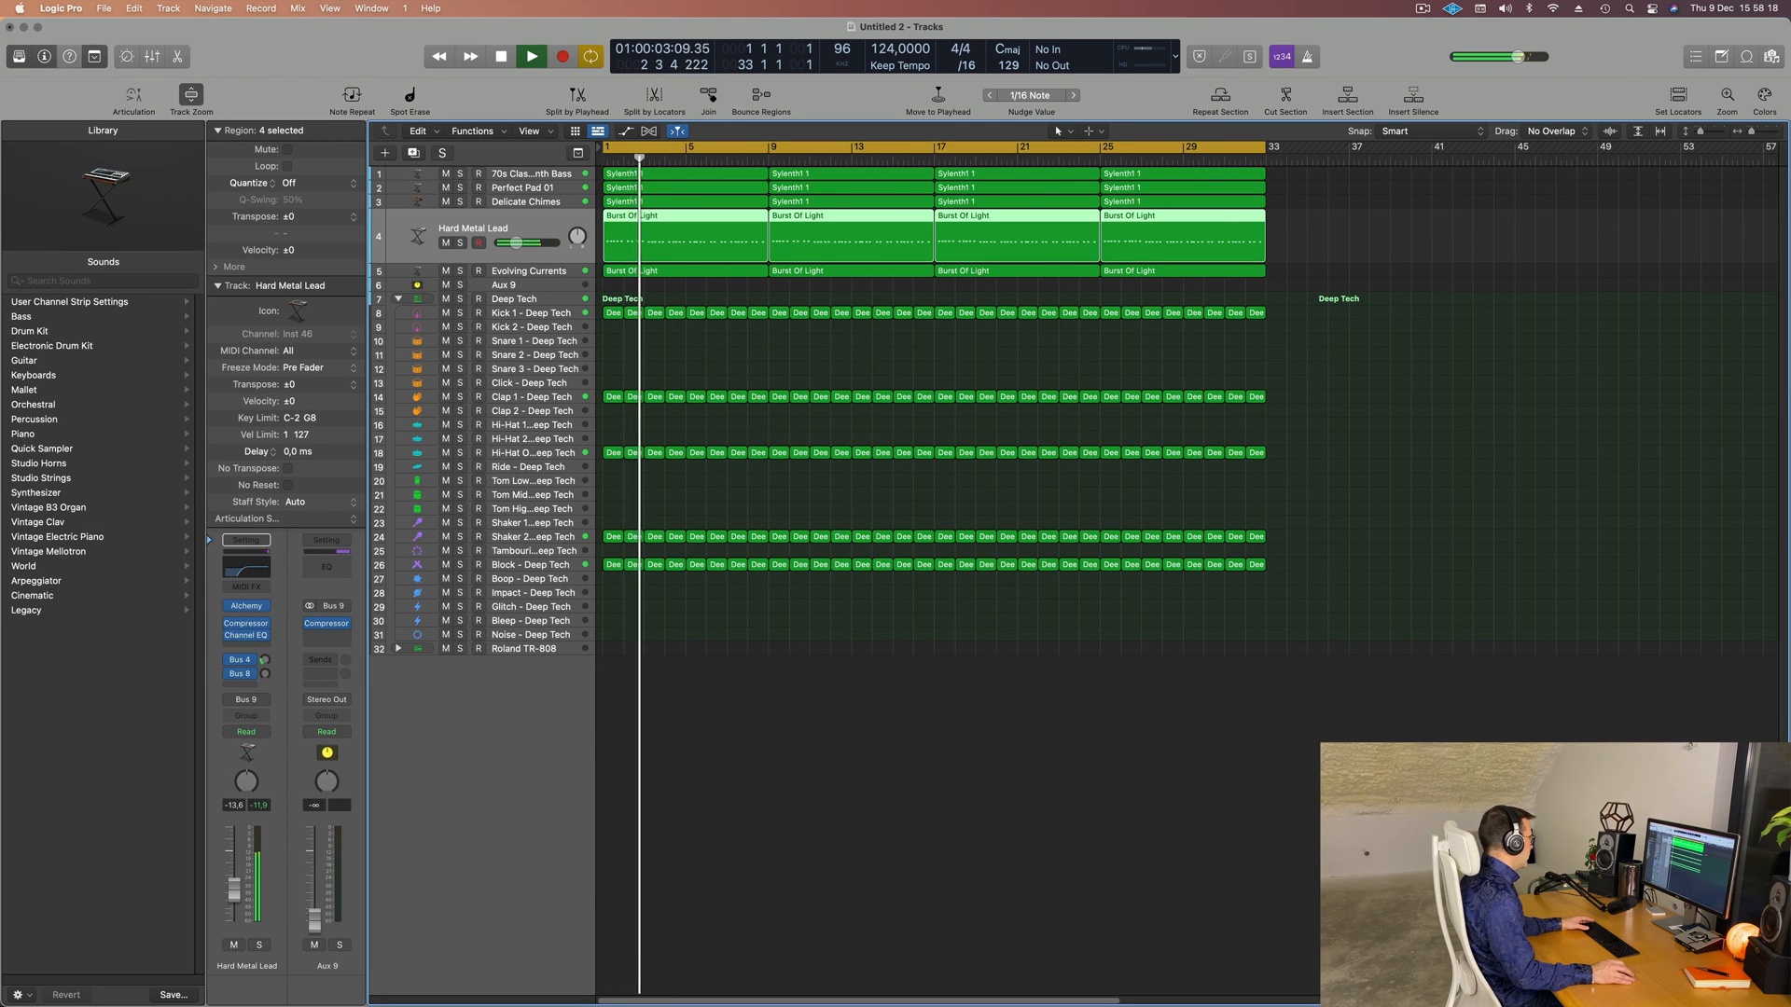
left_click_drag(264, 660, 265, 673)
left_click(564, 270)
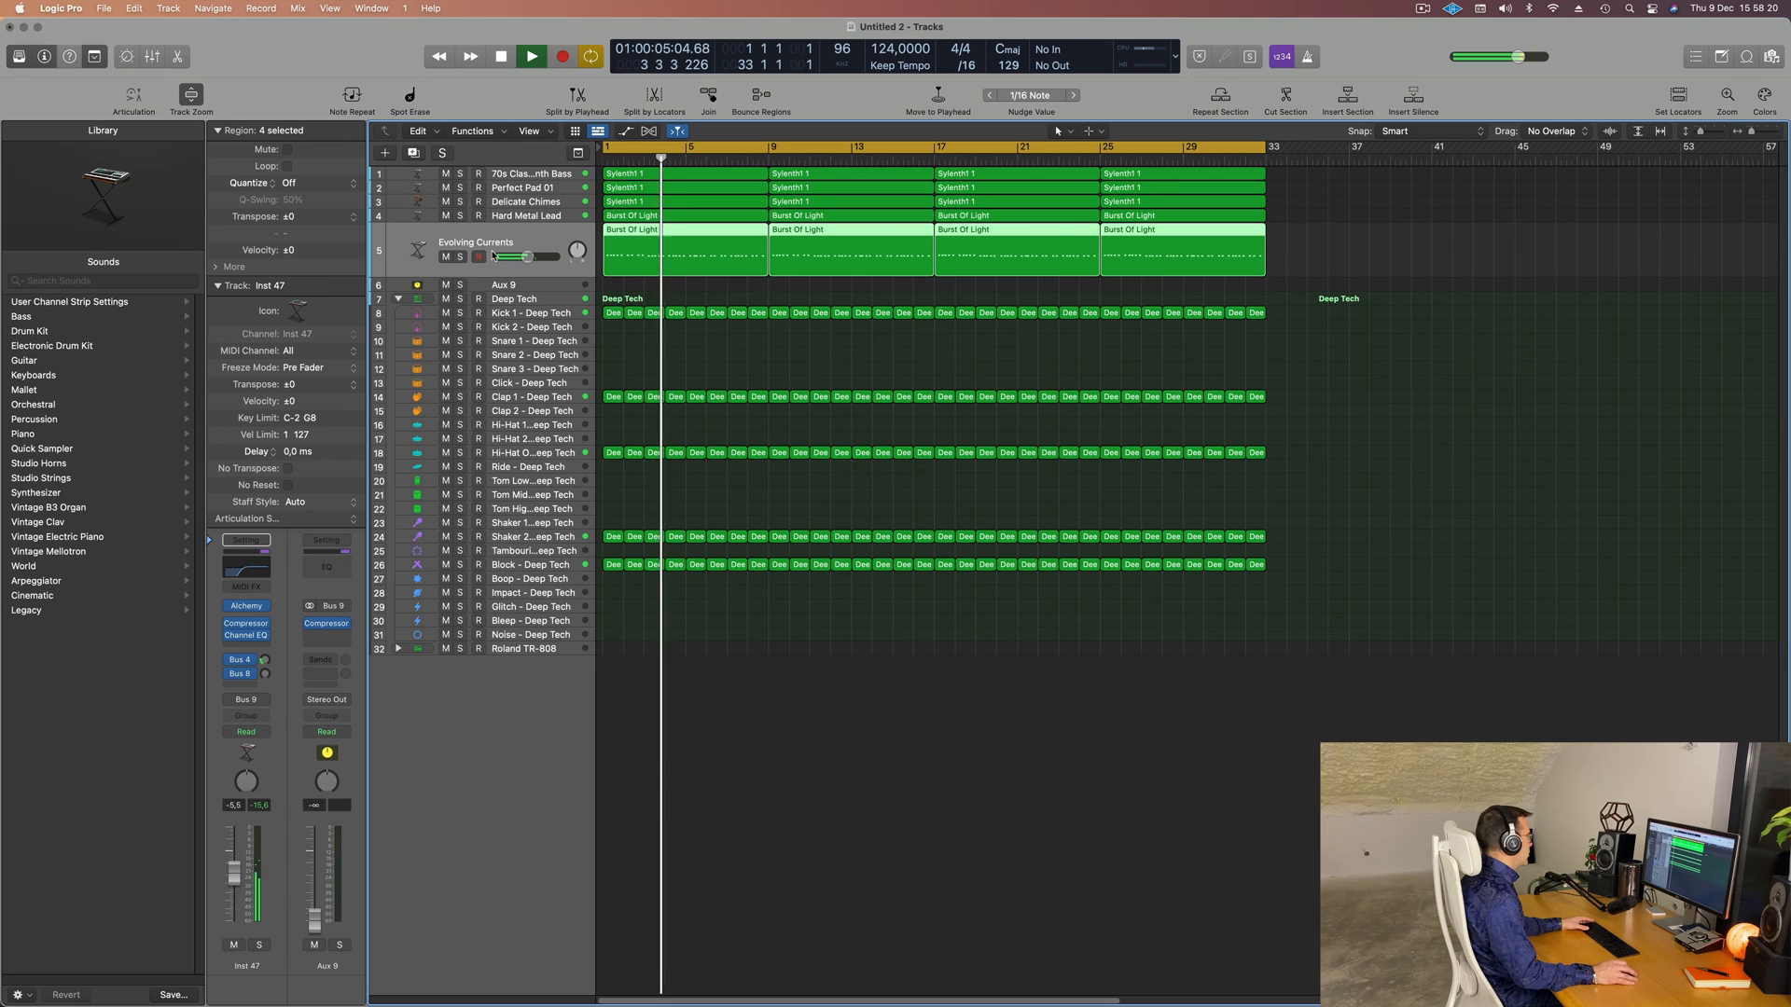
left_click(265, 661)
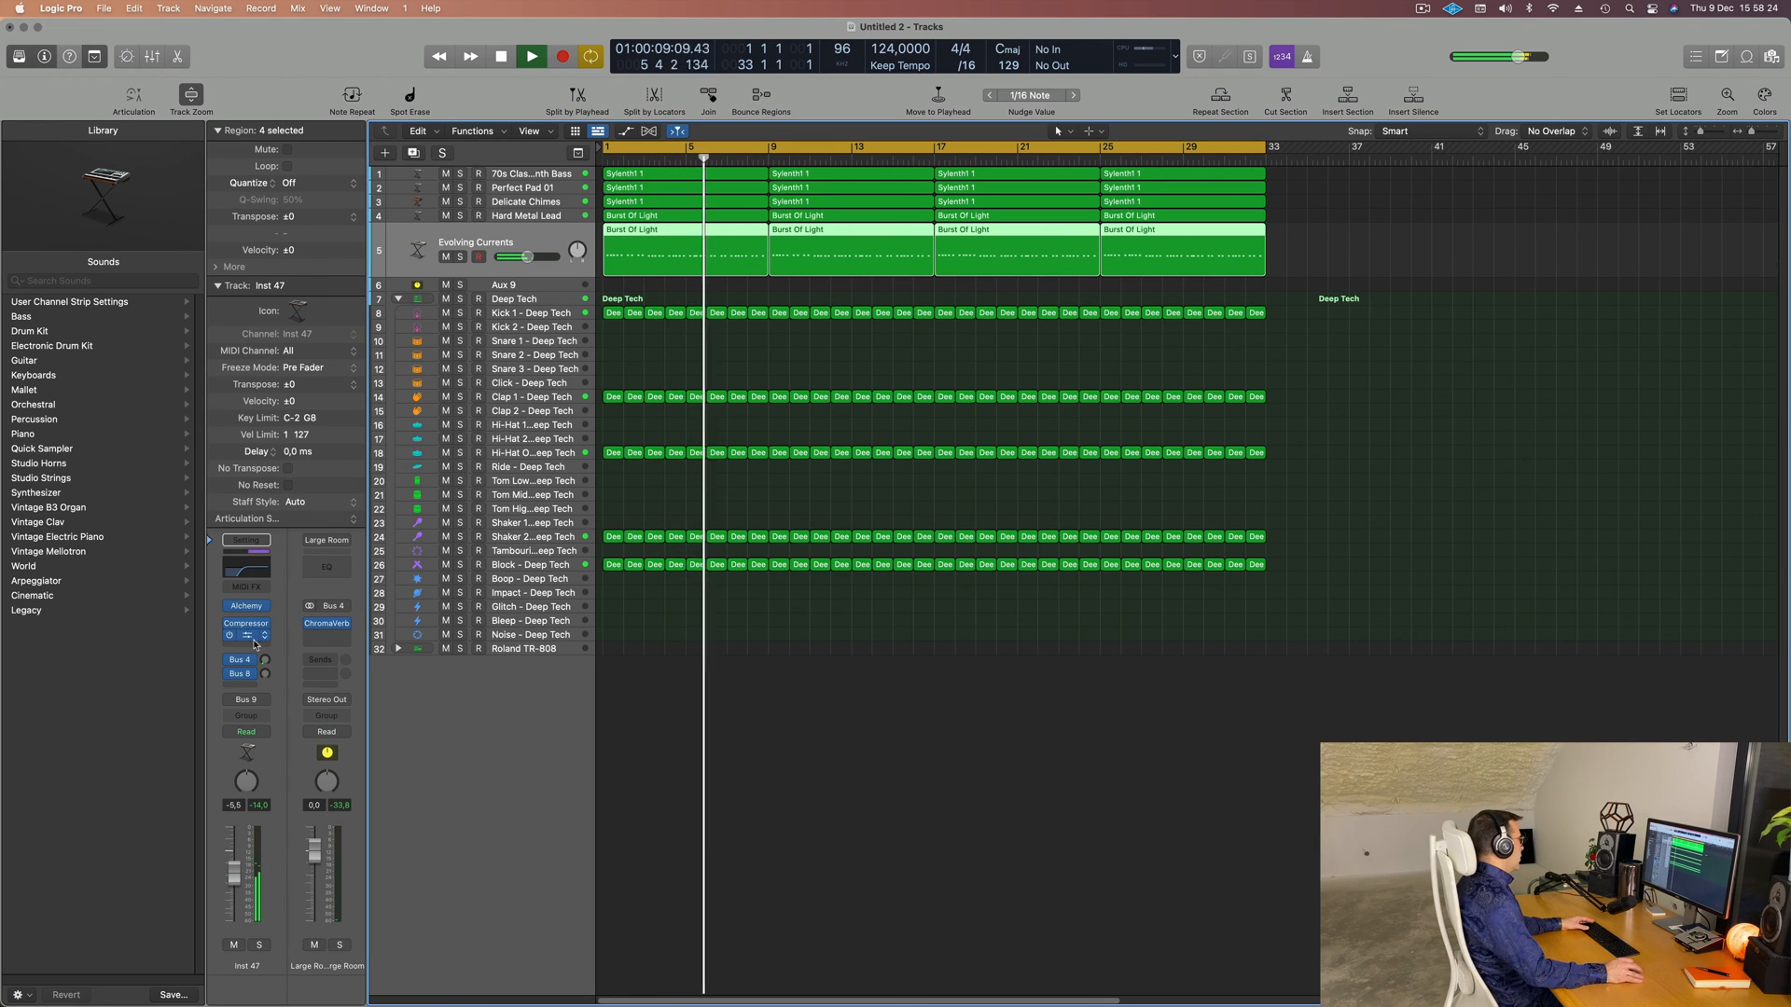
- Replay the arrangement from the beginning and raise the Aux 9 bus volume to -14.6 dB
key("Return")
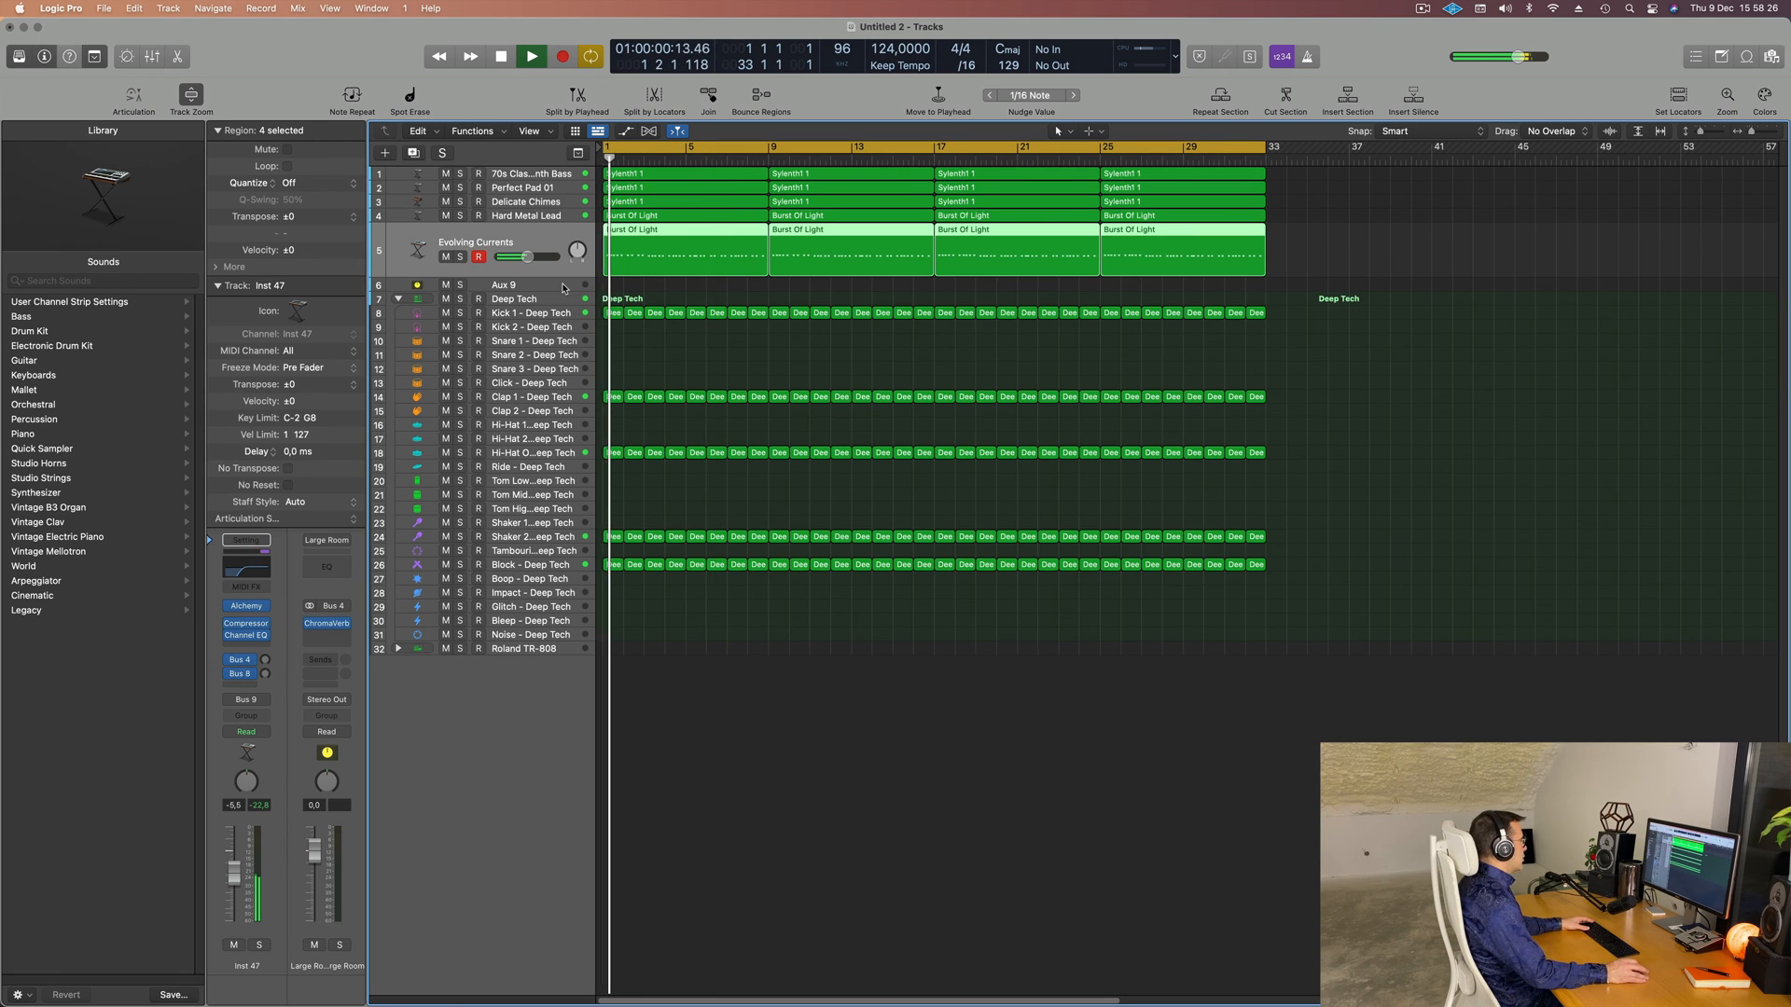
left_click(565, 287)
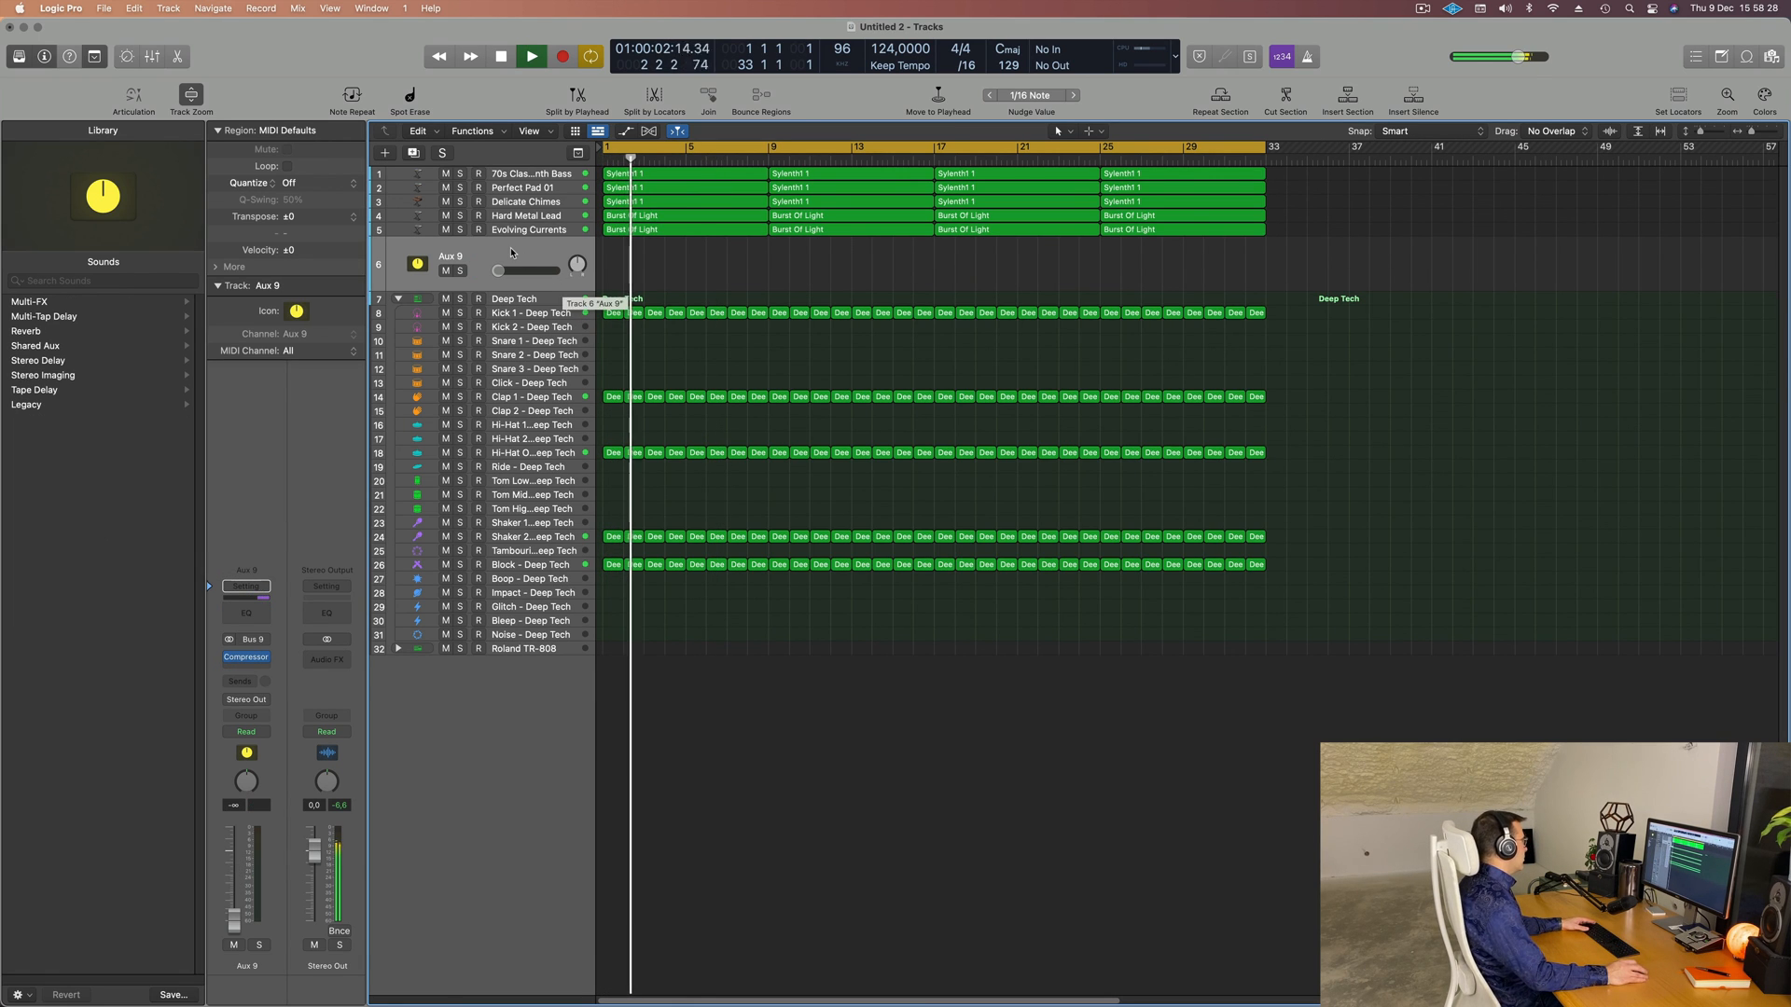
key("Return")
left_click_drag(228, 928, 233, 901)
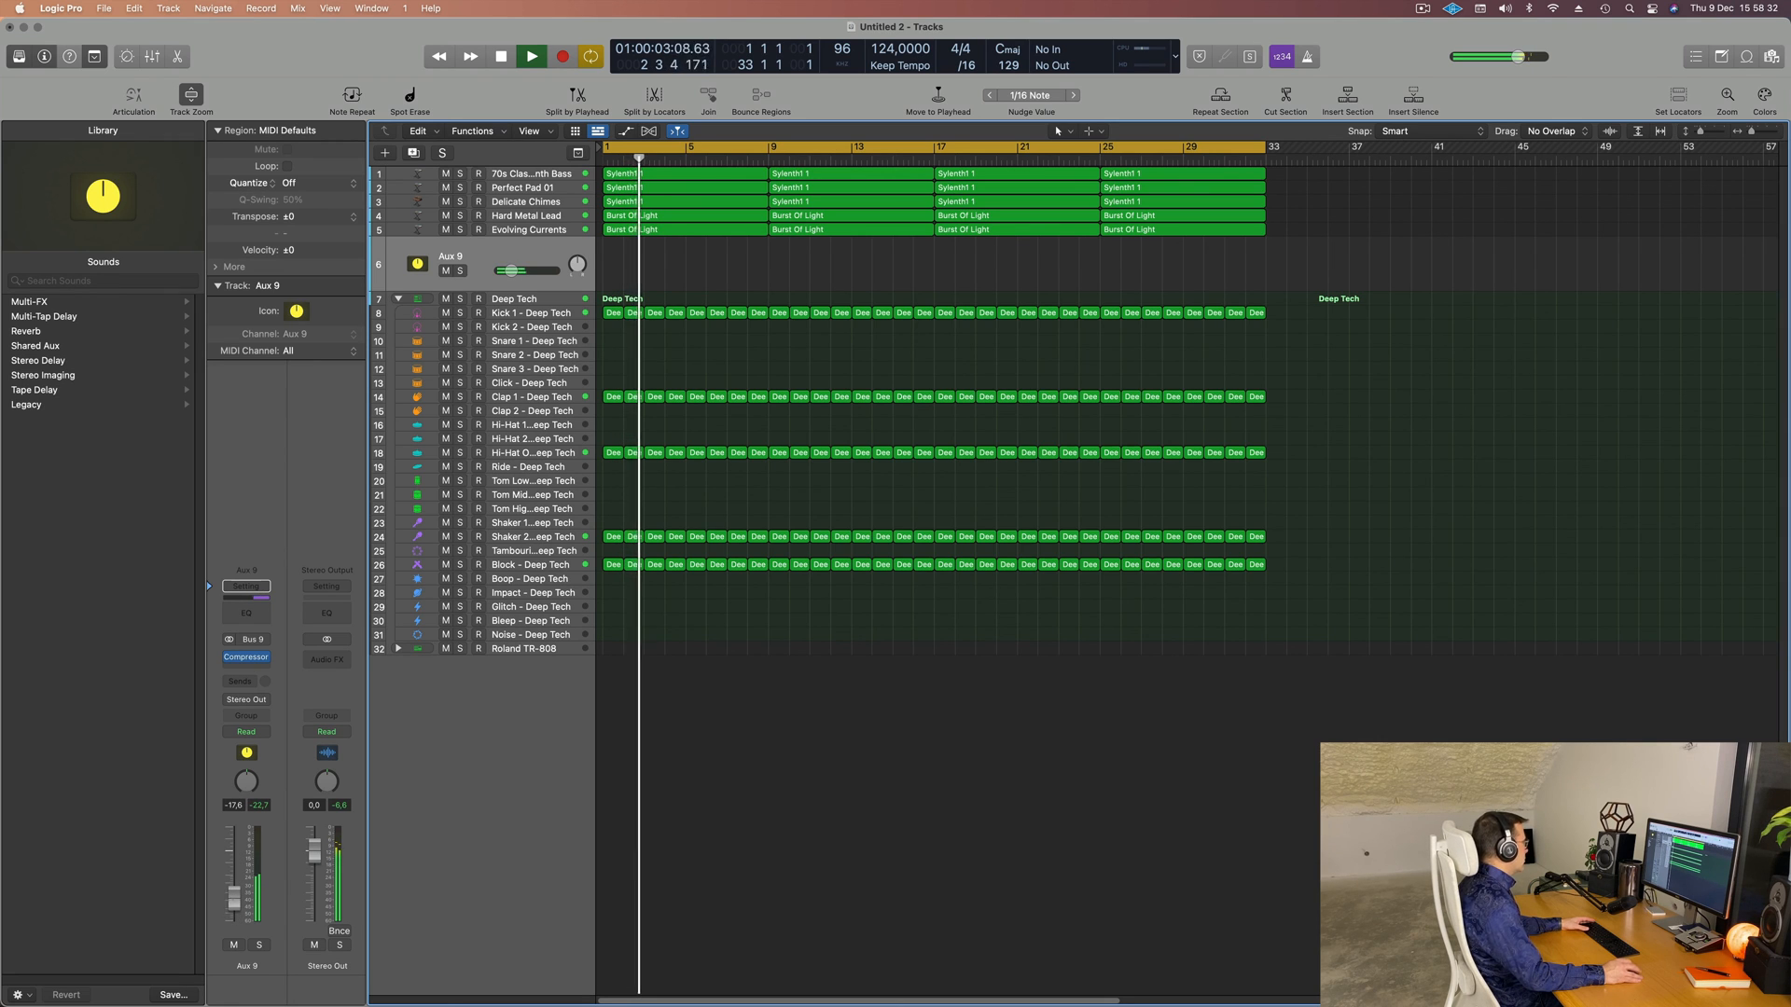
left_click_drag(236, 901, 234, 901)
- Try adding a send to Bus 9 on the Aux 9 channel and restart playback from the beginning
left_click(240, 681)
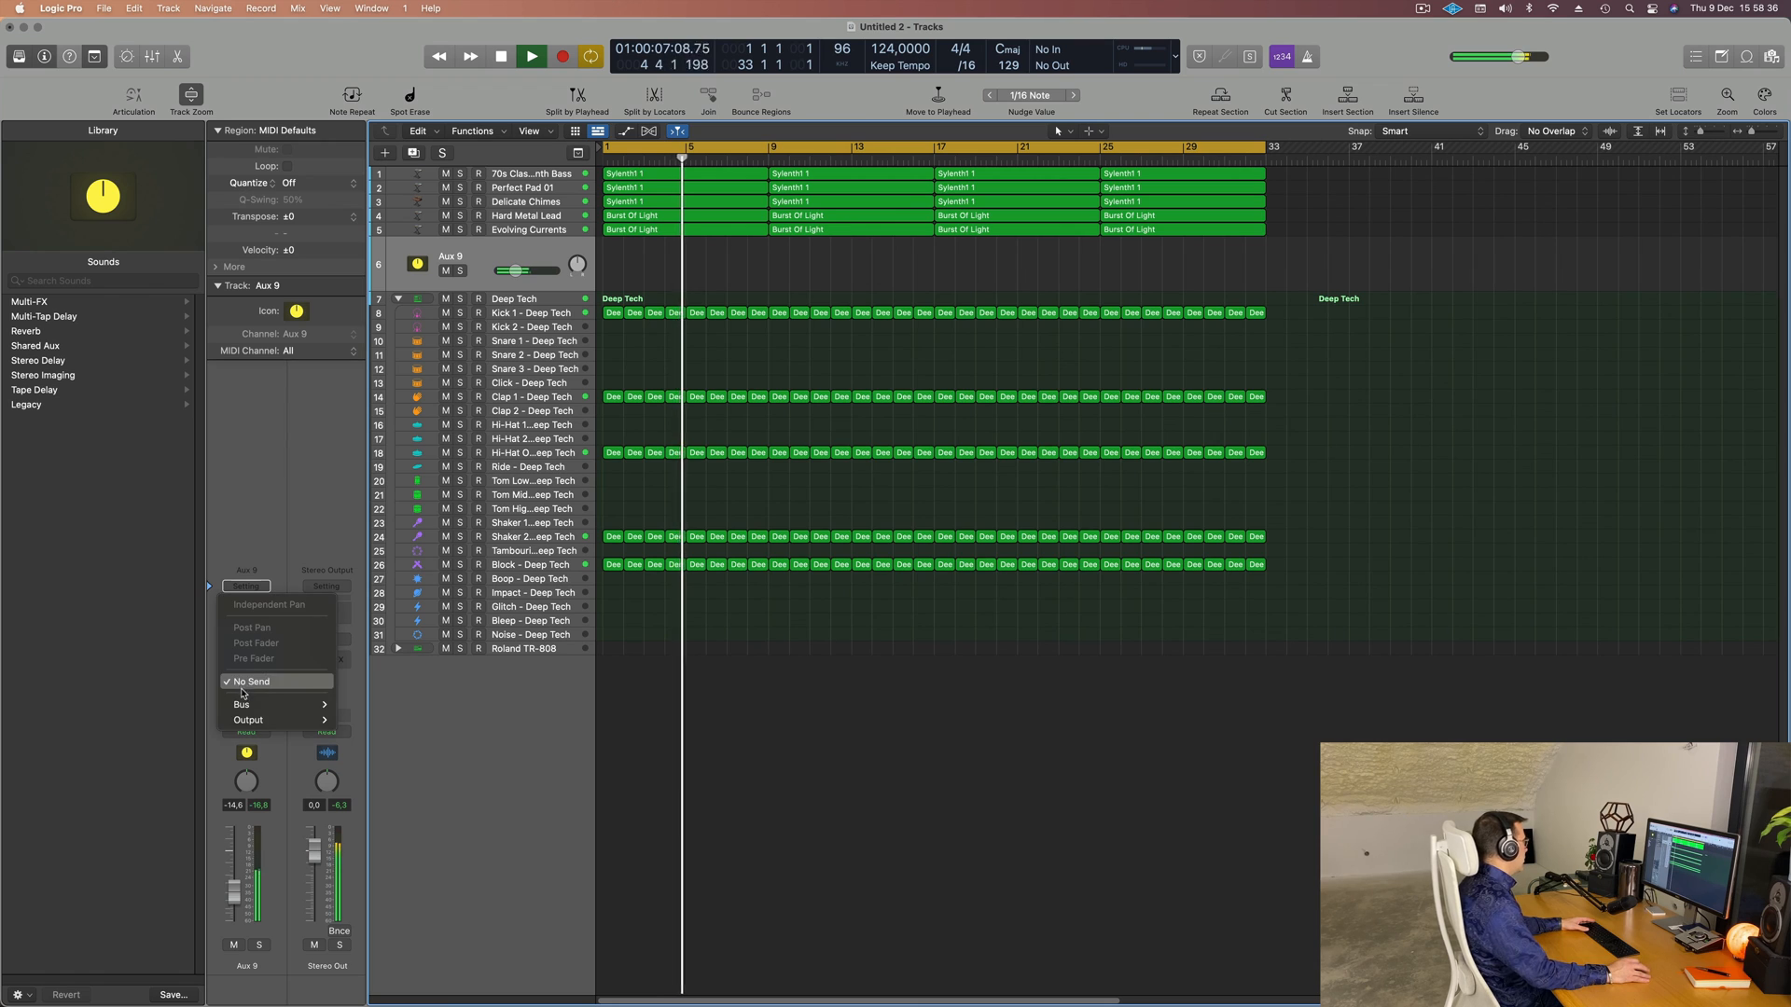
mouse_move(251, 708)
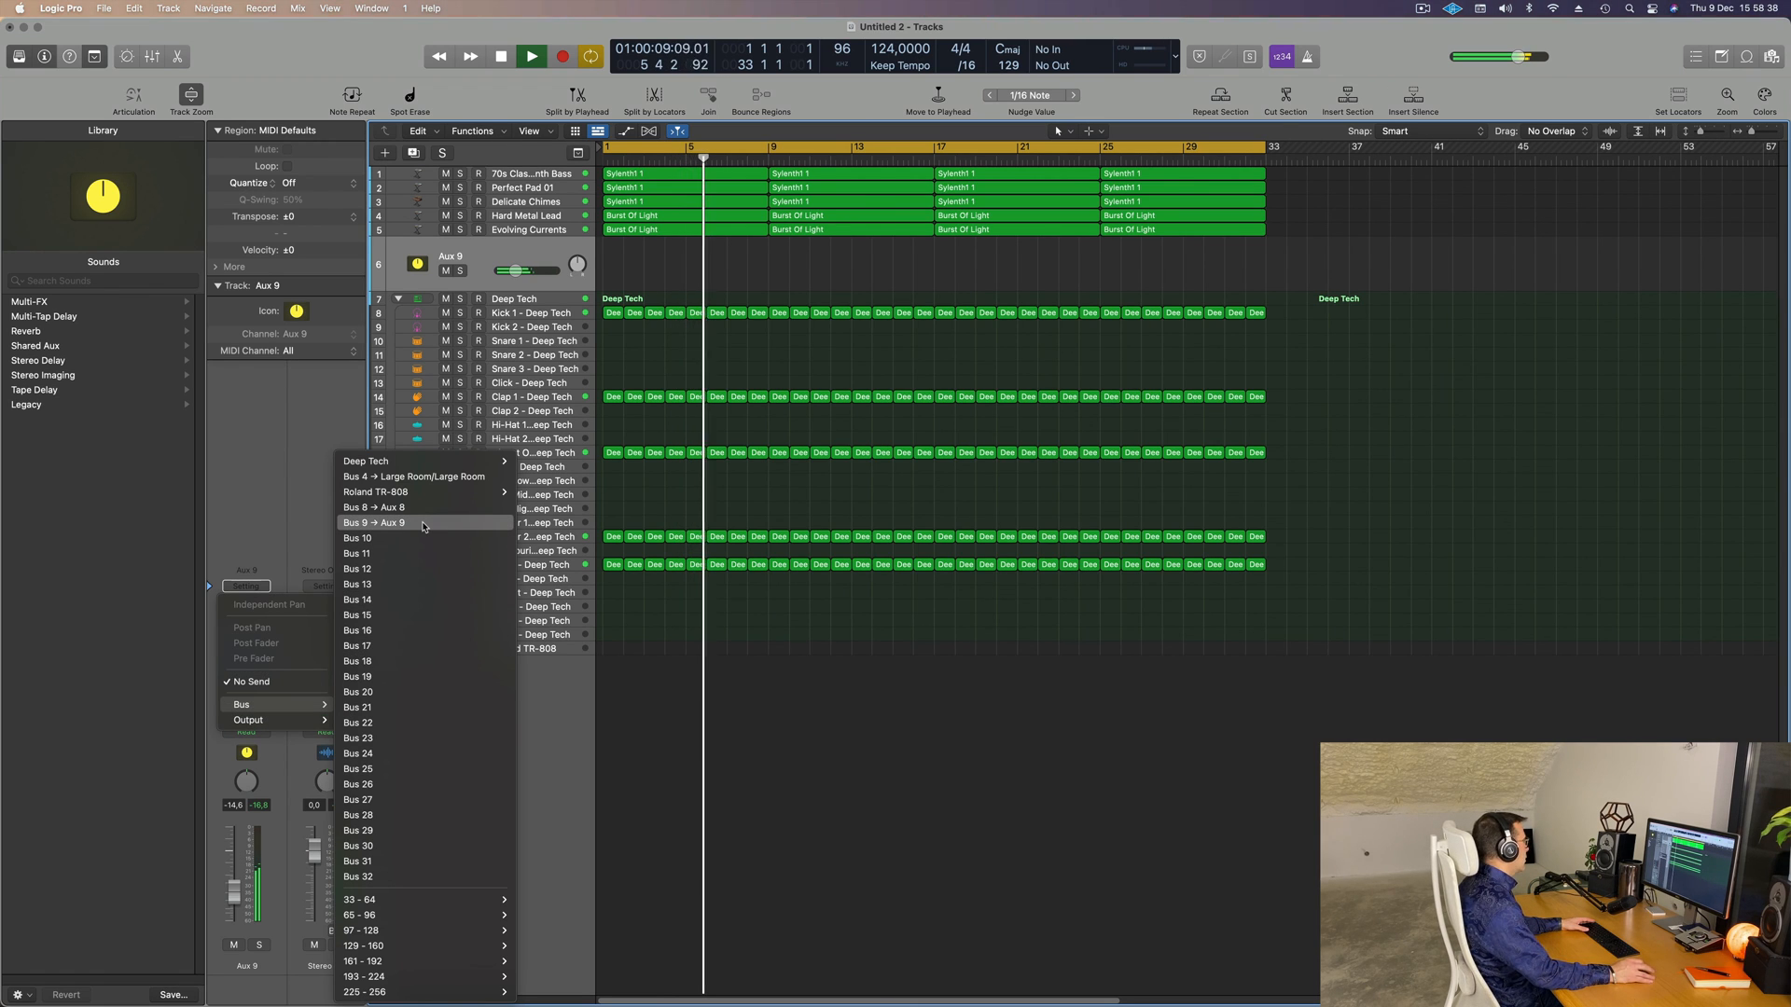
left_click(423, 523)
key("Return")
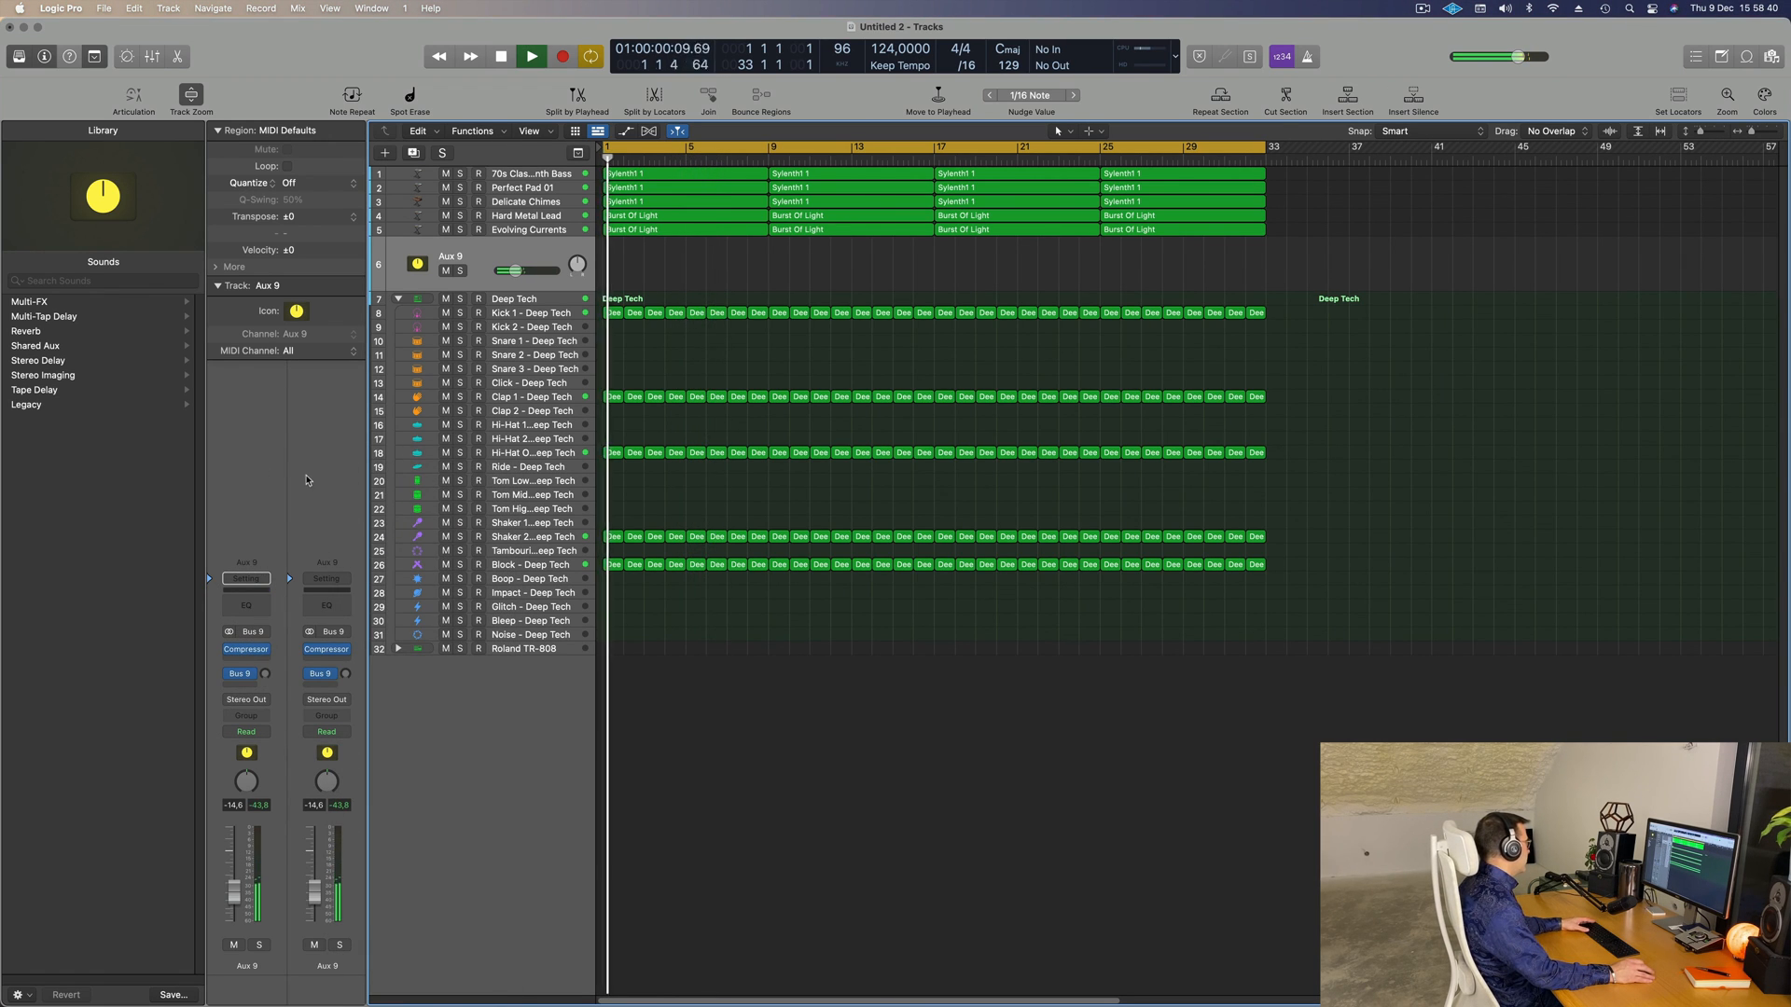
- Route the Aux 9 send to Bus 8 and turn up its level during playback, with the Aux 9 volume at about -13 dB
mouse_move(267, 652)
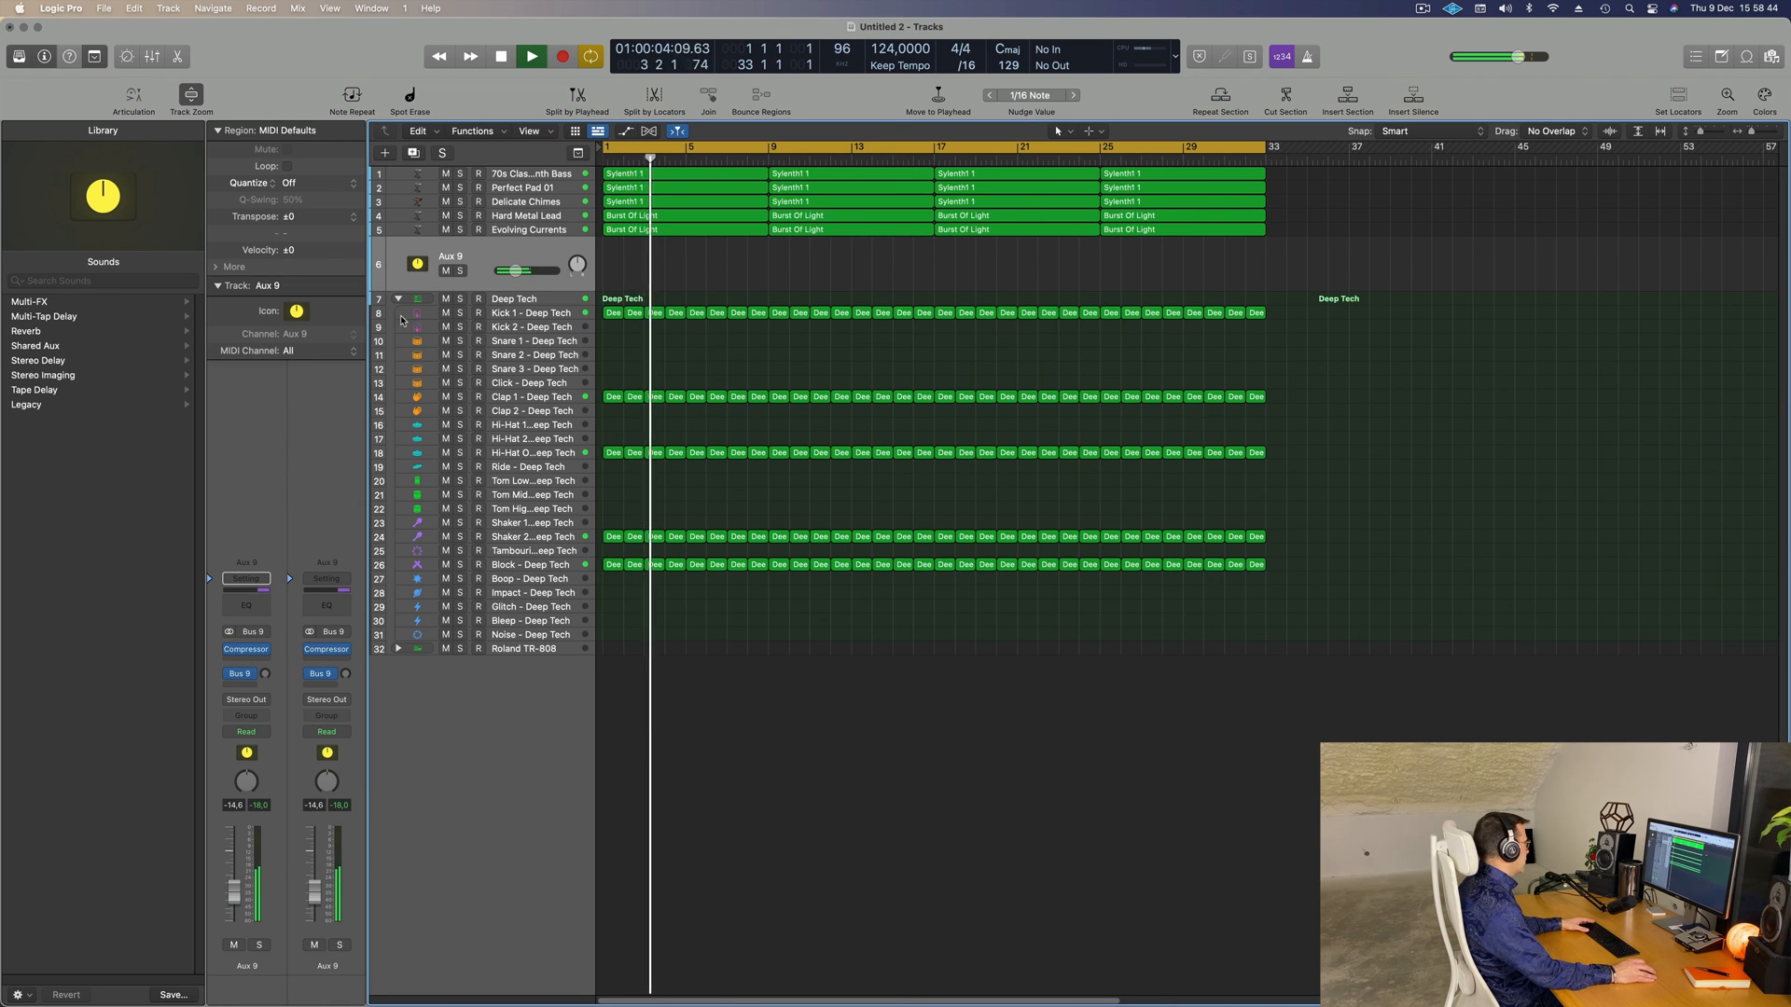
left_click(248, 674)
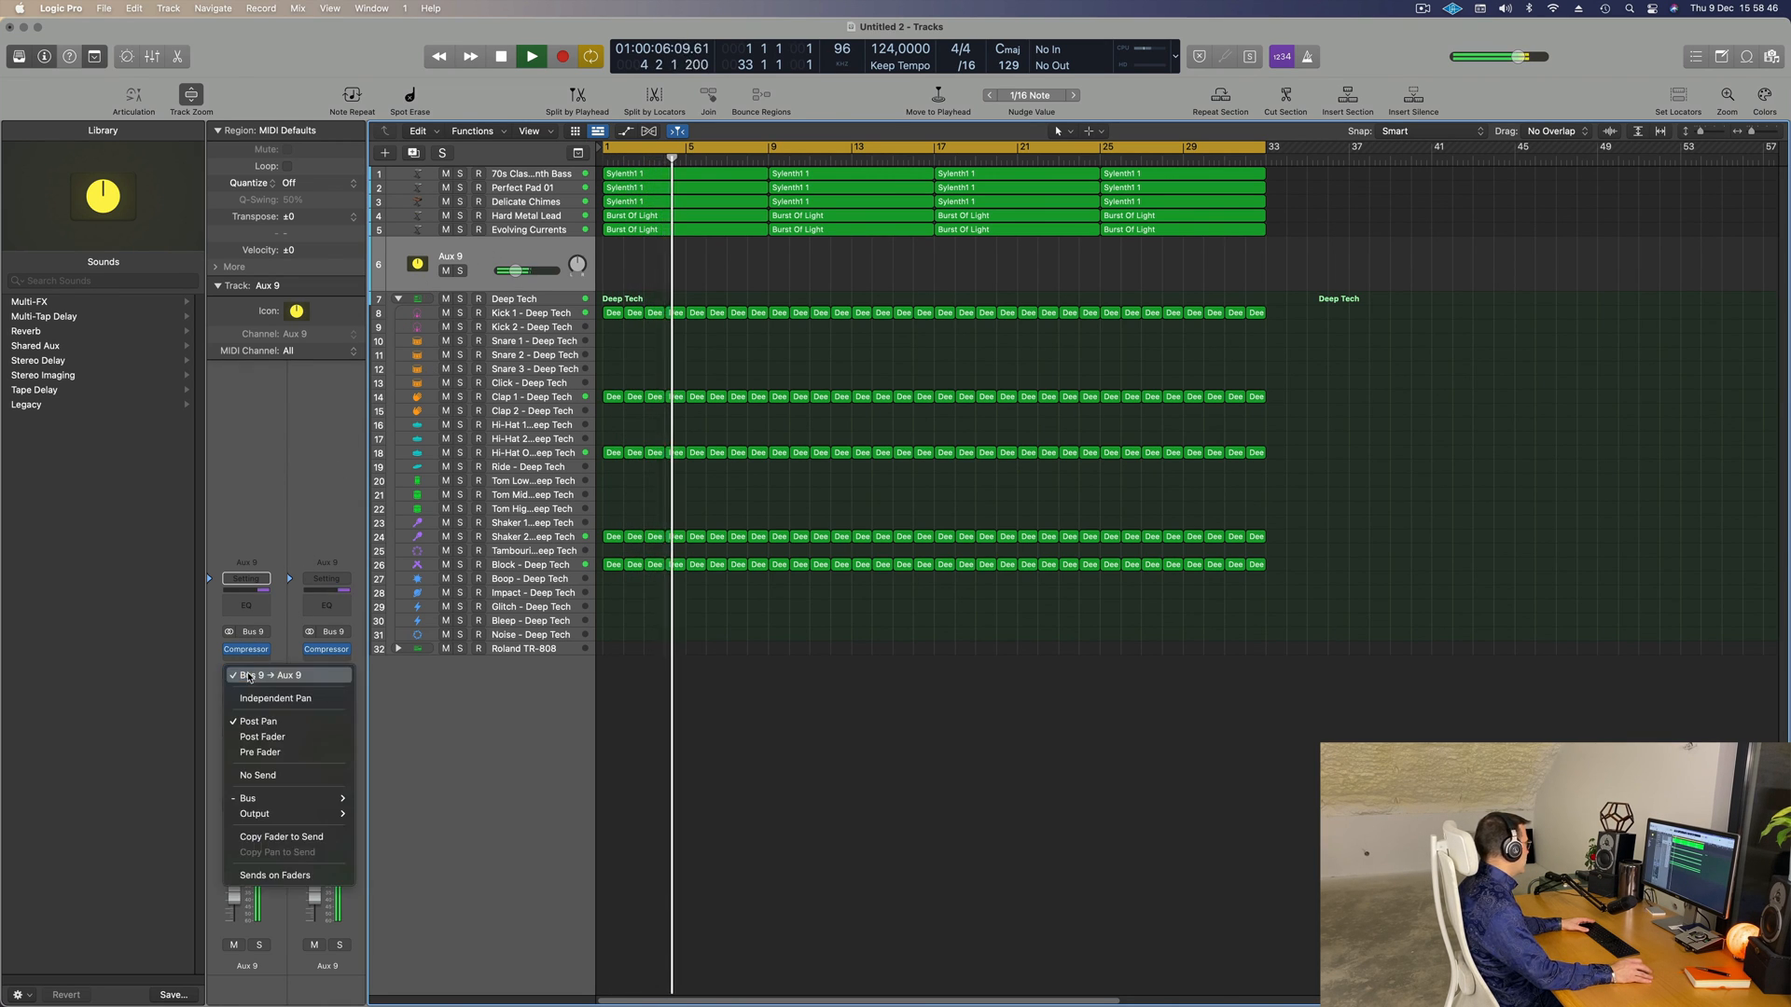
mouse_move(280, 798)
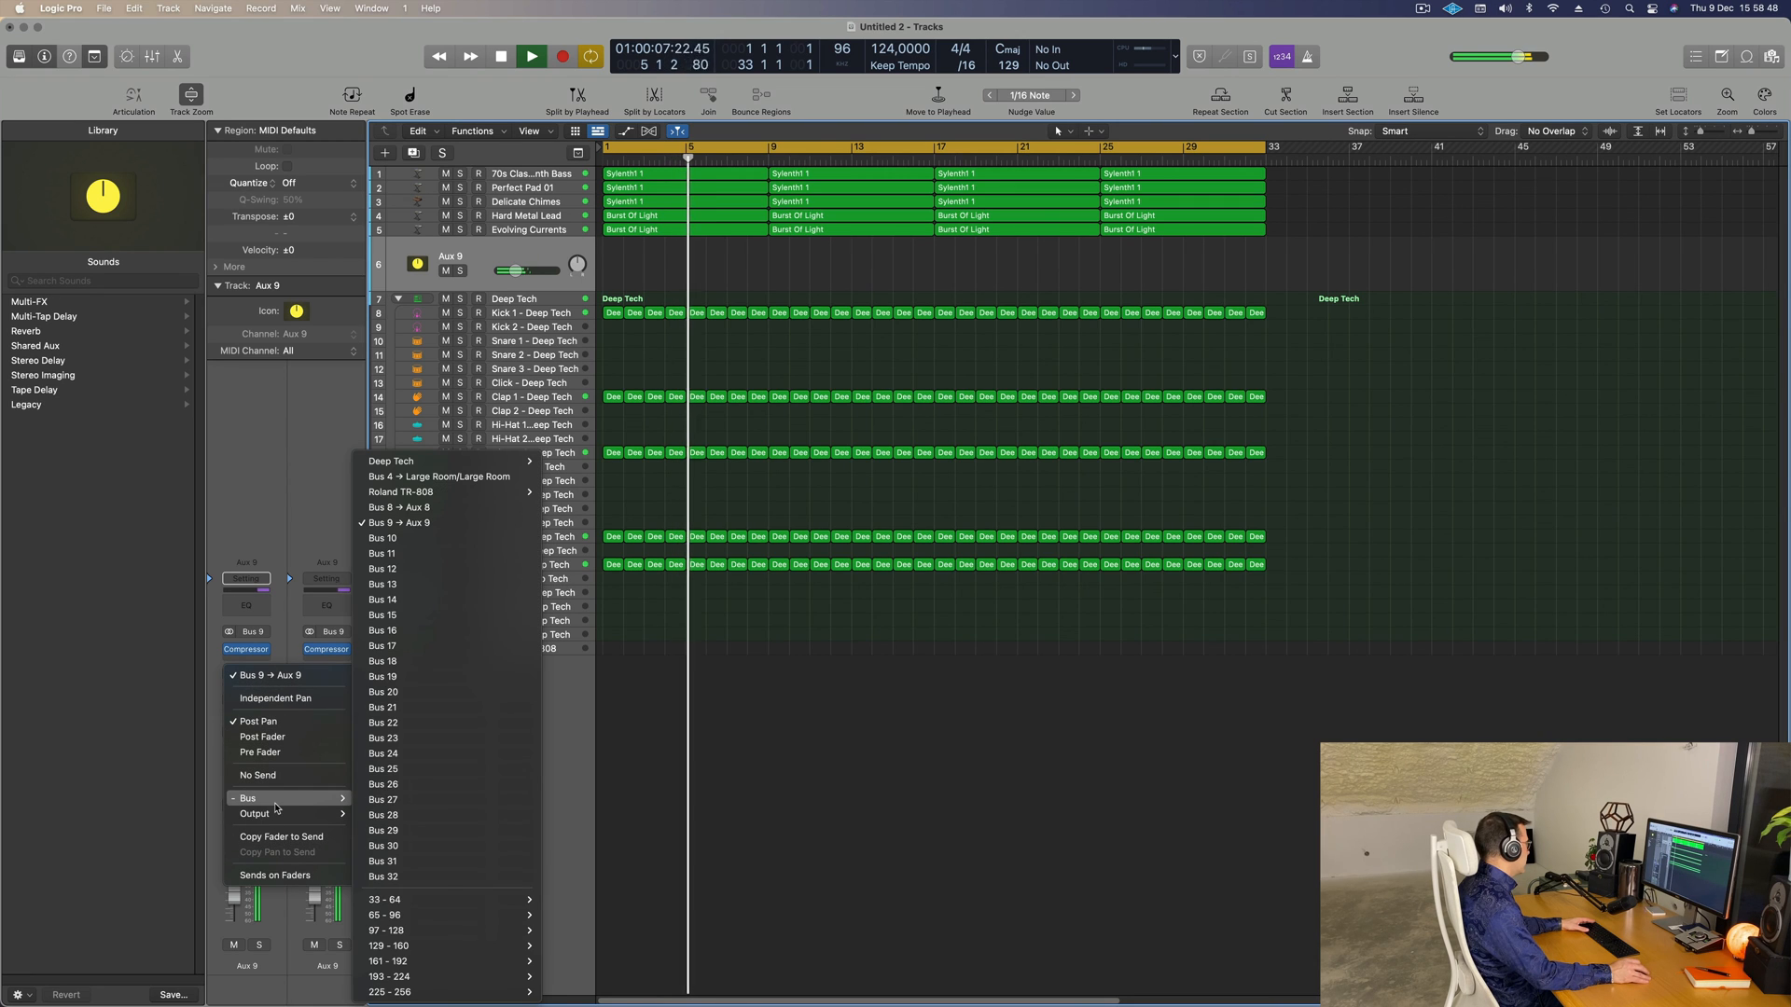
left_click(466, 509)
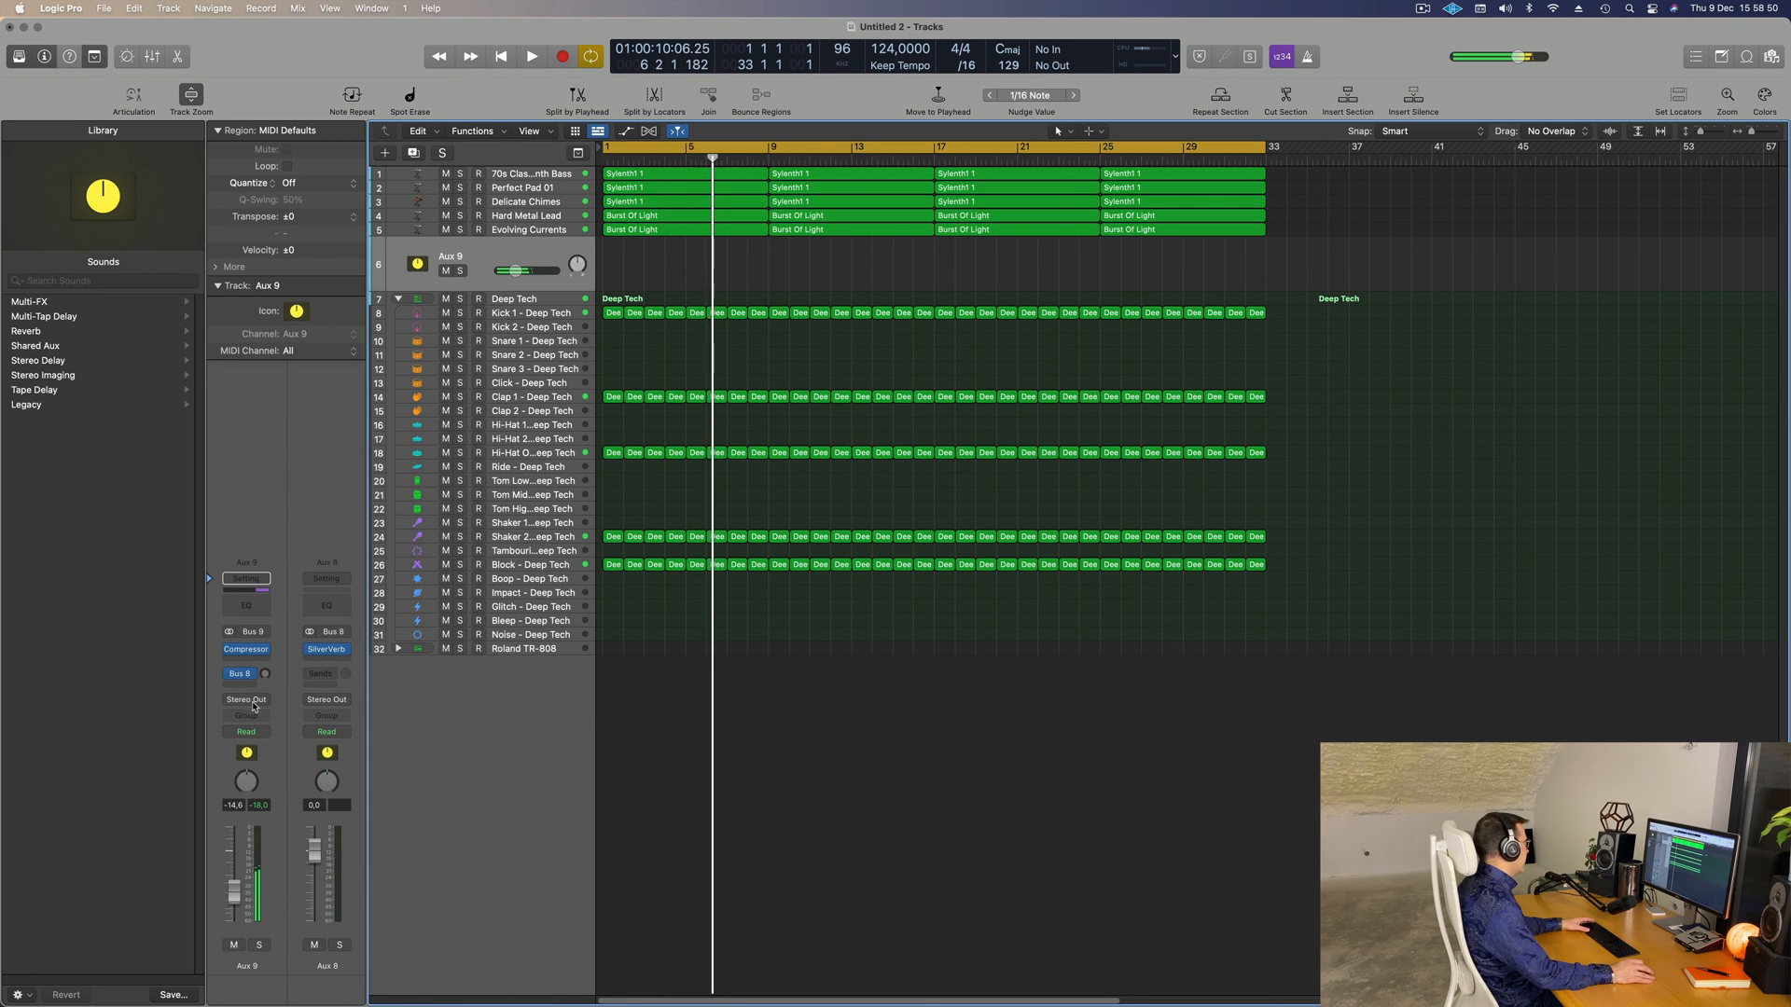
key("space")
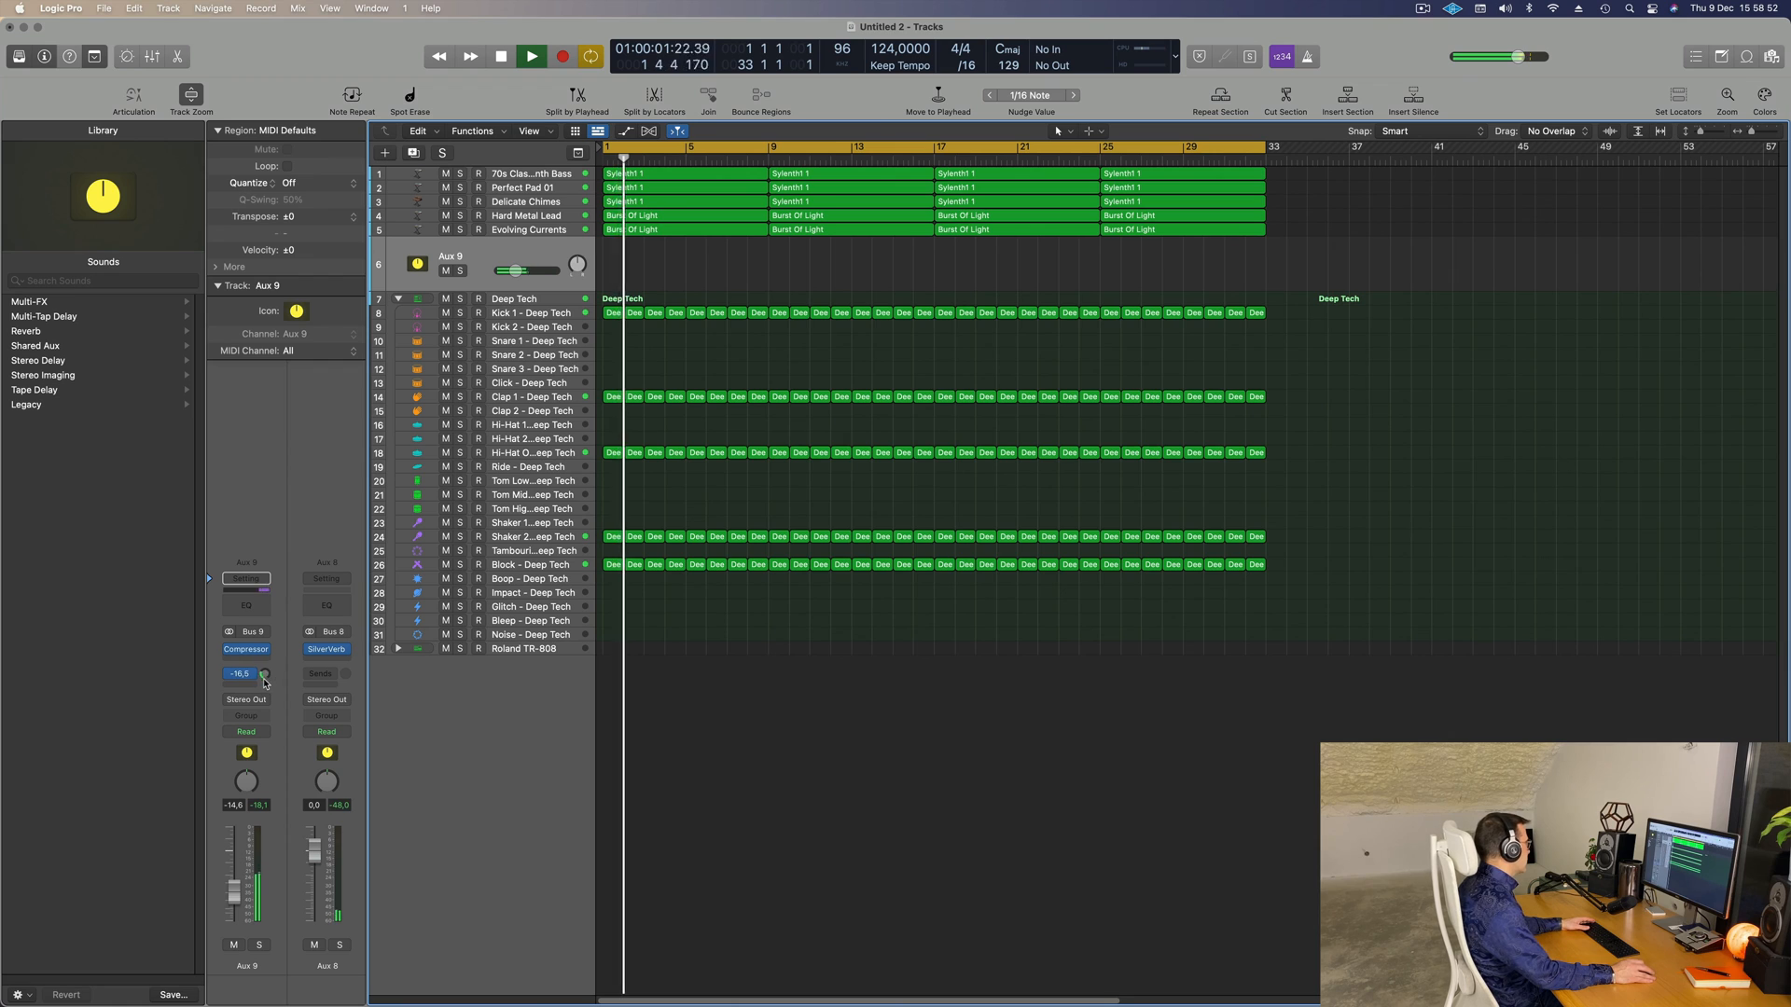
left_click_drag(264, 684, 267, 671)
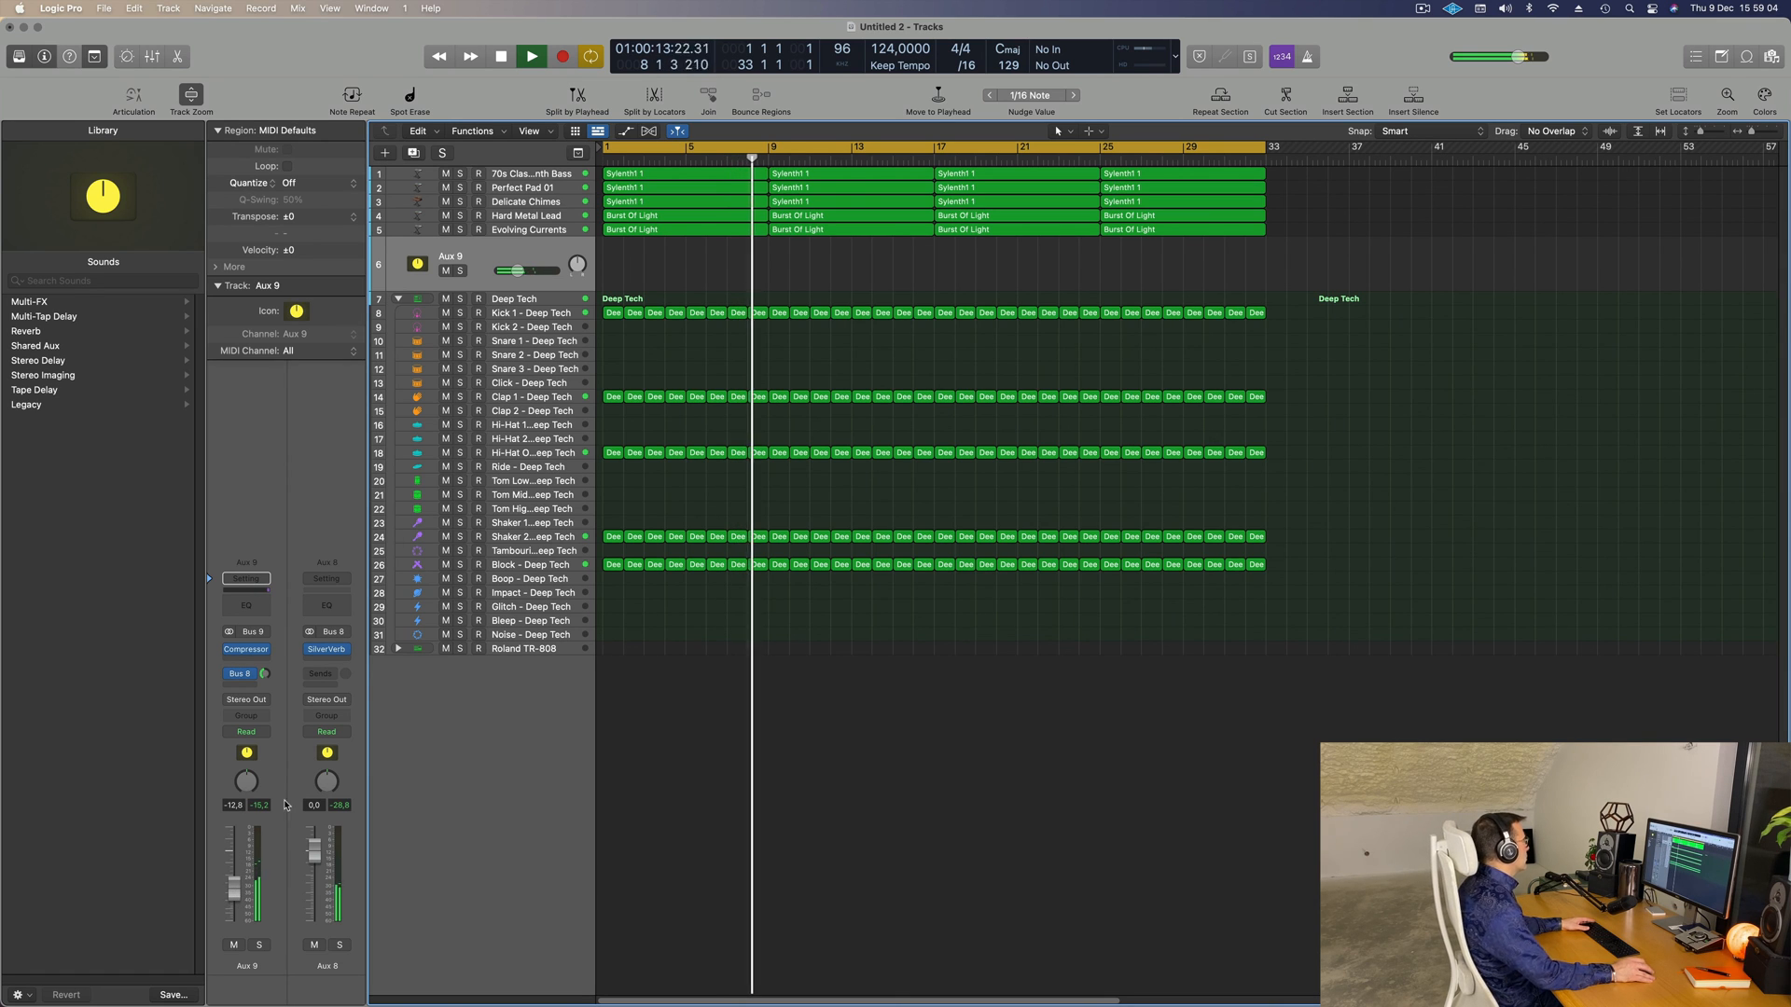
- Mute Evolving Currents, replay from the beginning and set the Hard Metal Lead volume to -11.2 dB
left_click(447, 231)
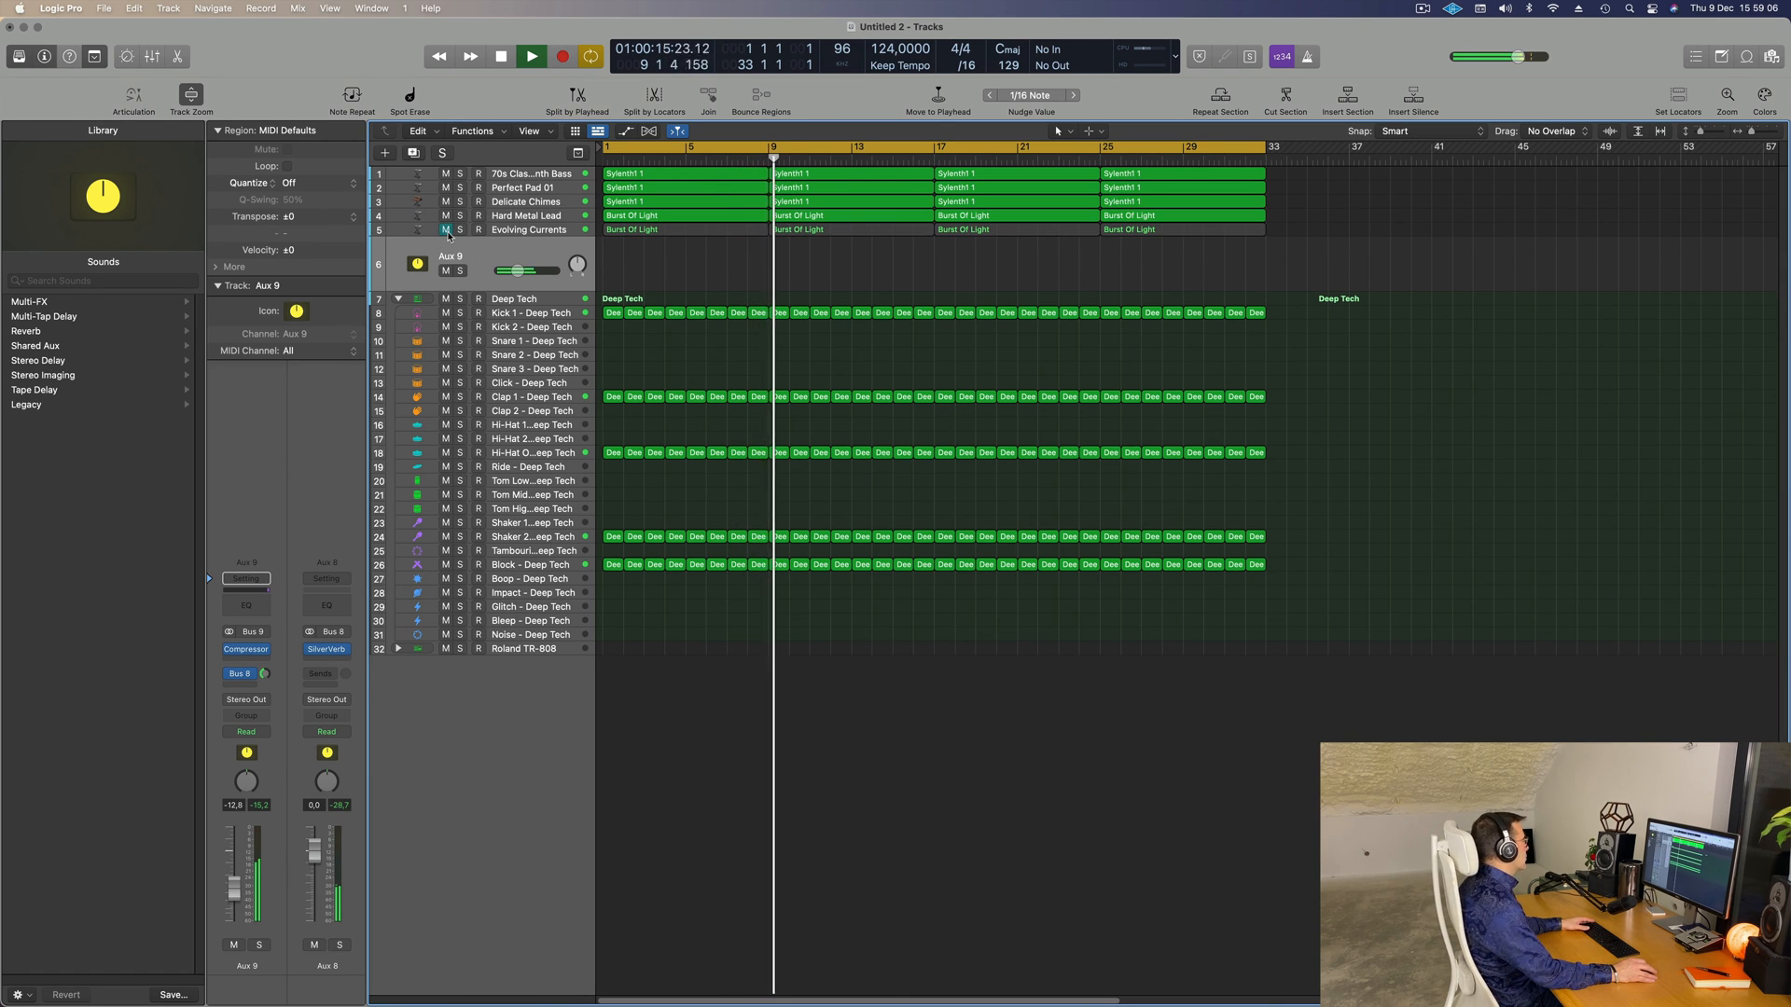
left_click(533, 220)
key("Return")
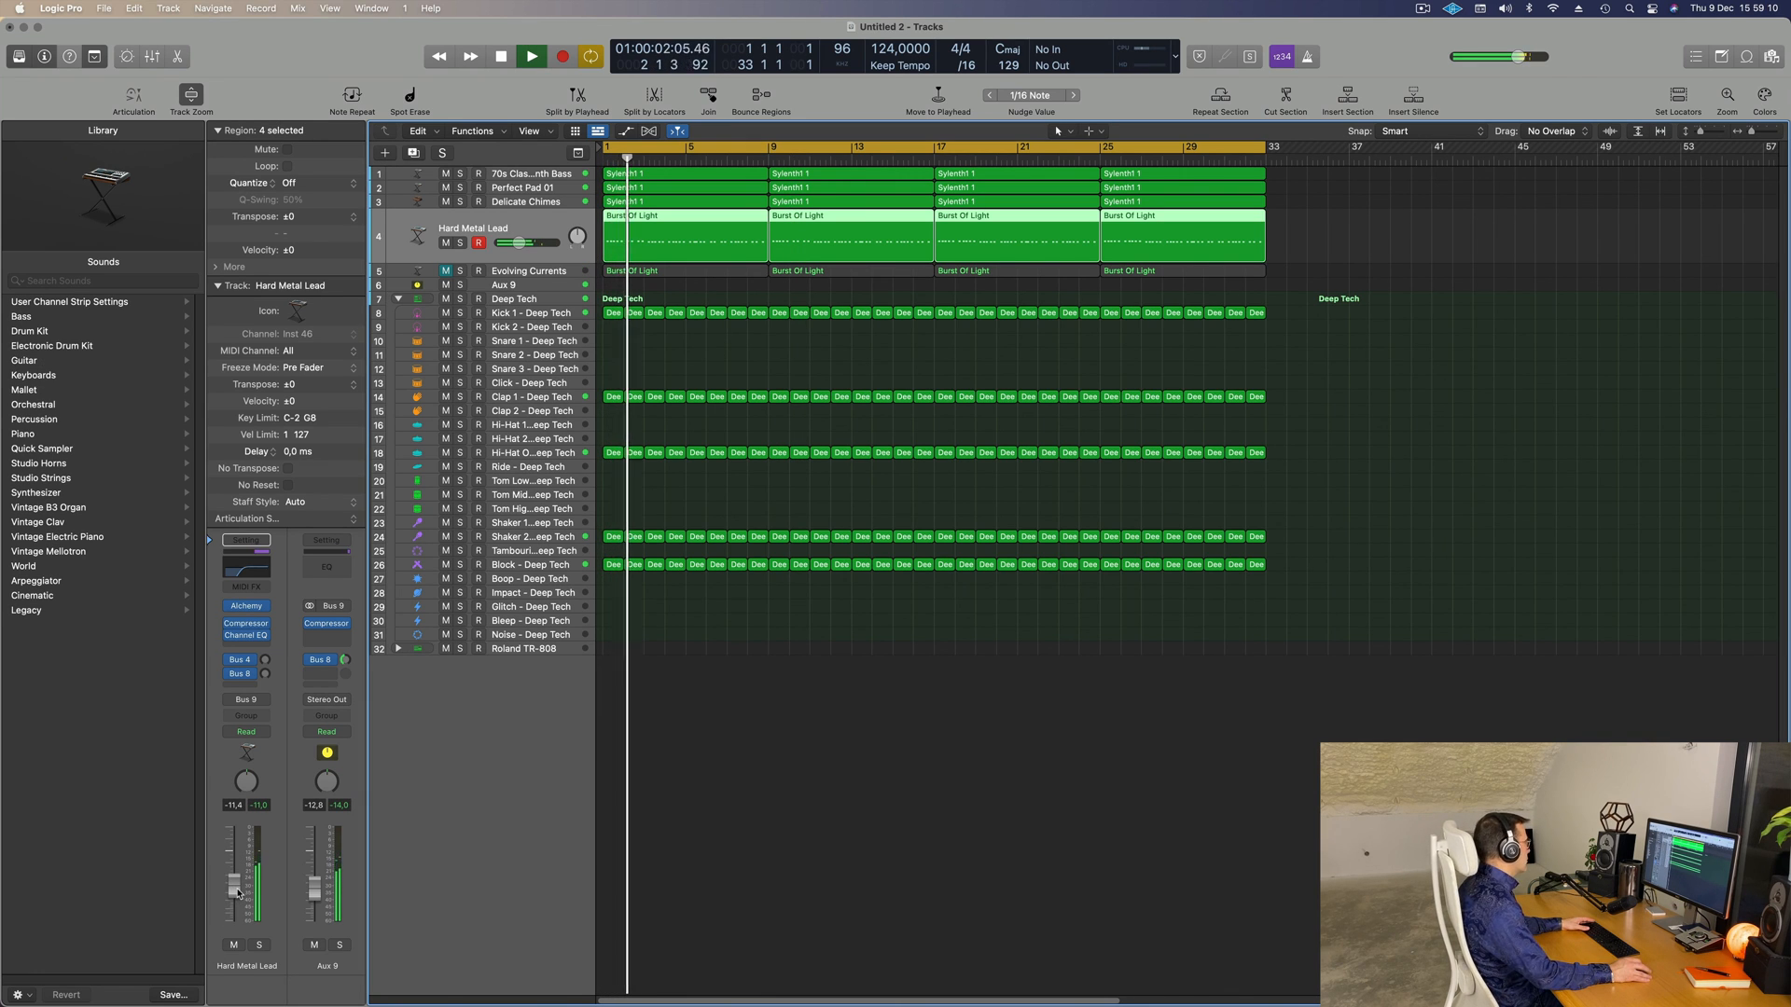
left_click_drag(237, 896, 237, 895)
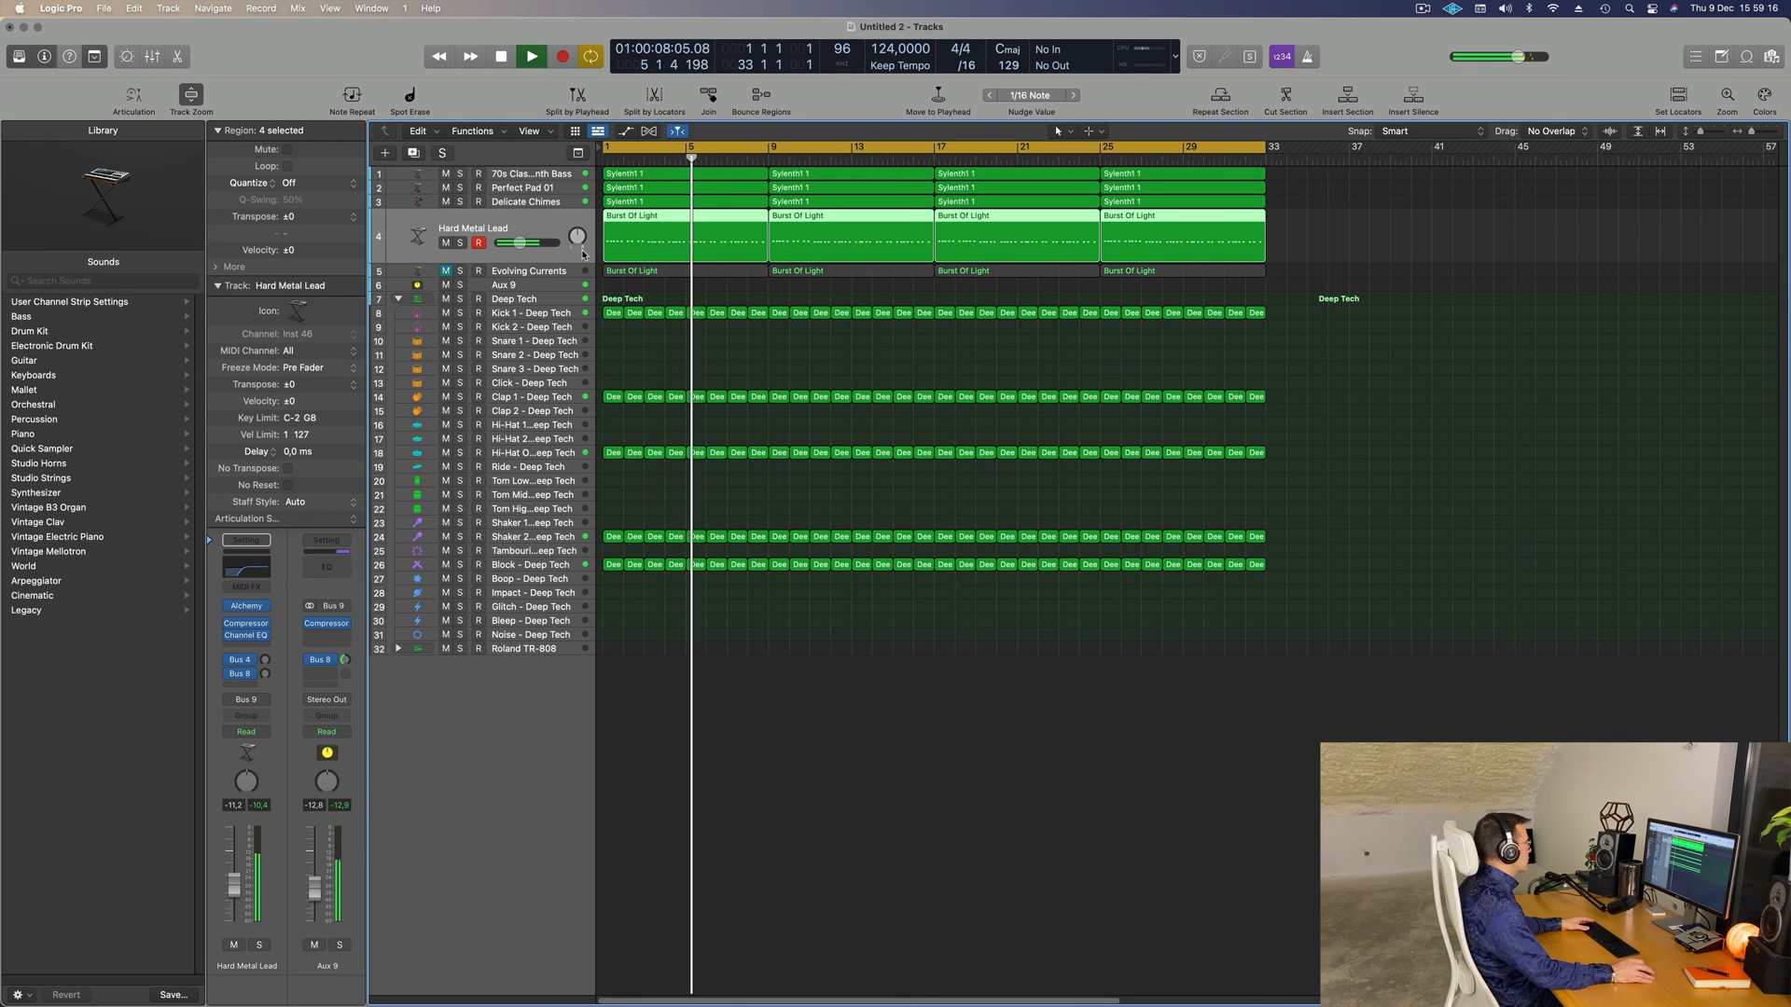
- Unmute Evolving Currents, open its Alchemy instrument and raise the track volume to -2.5 dB
left_click(556, 272)
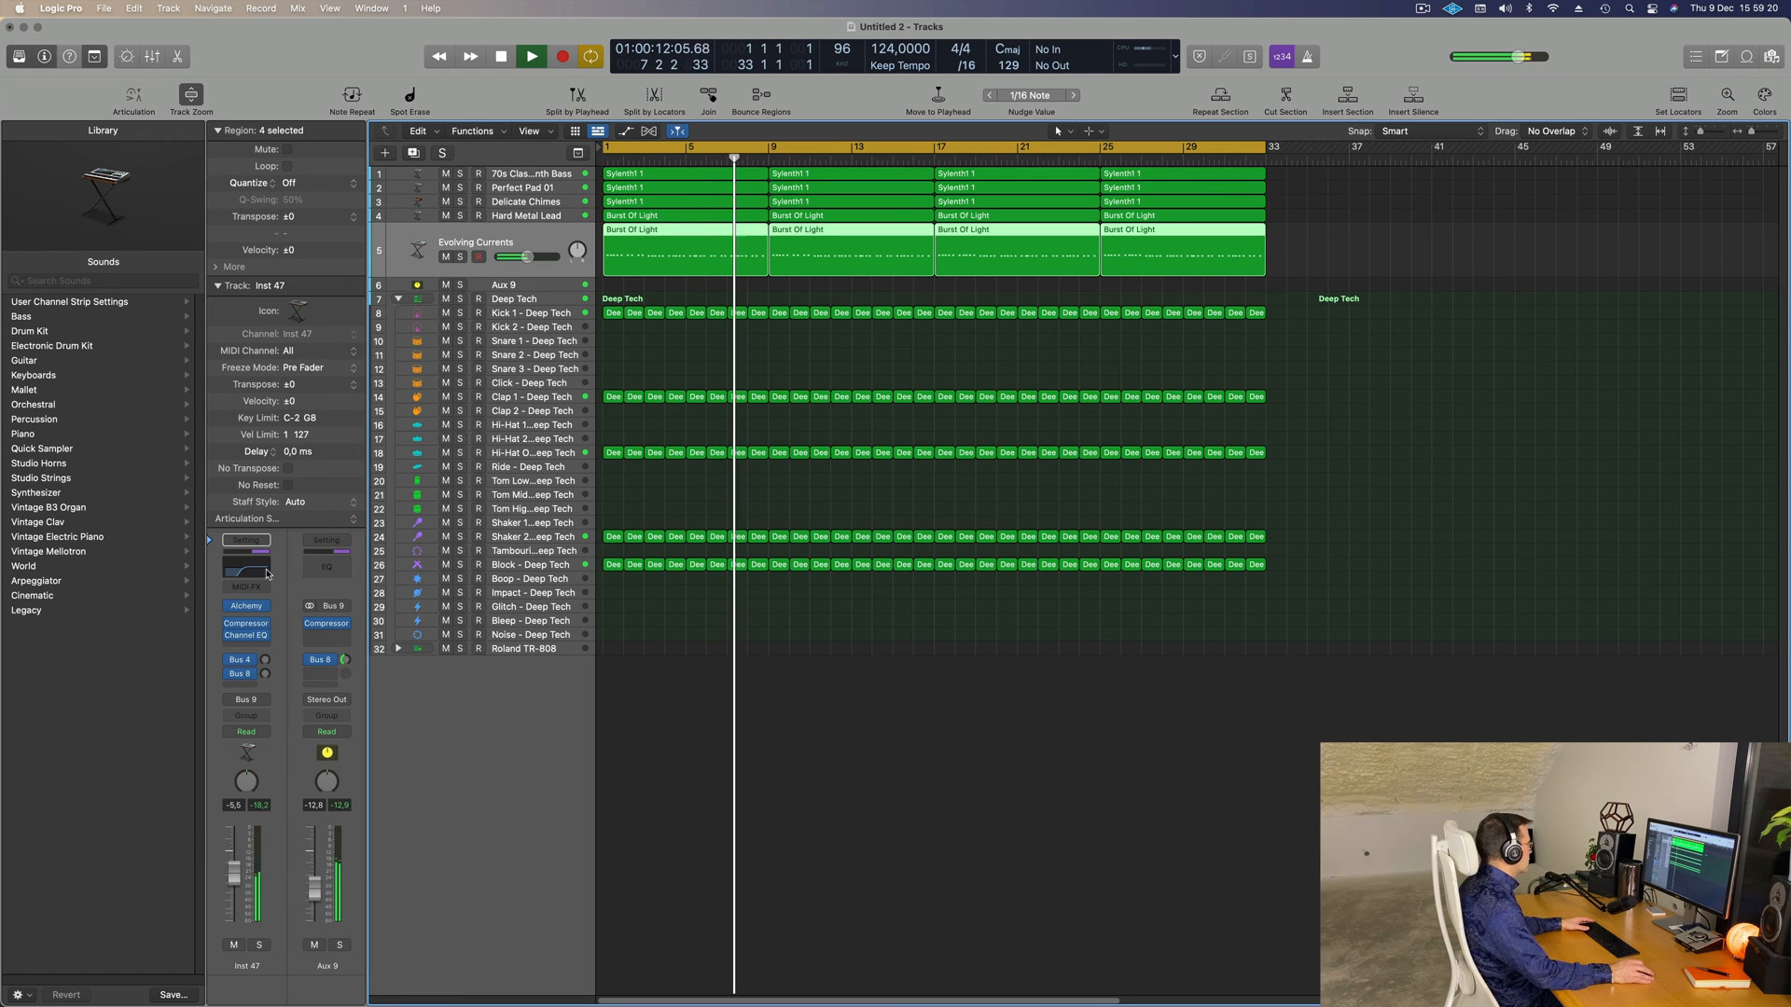
left_click(246, 605)
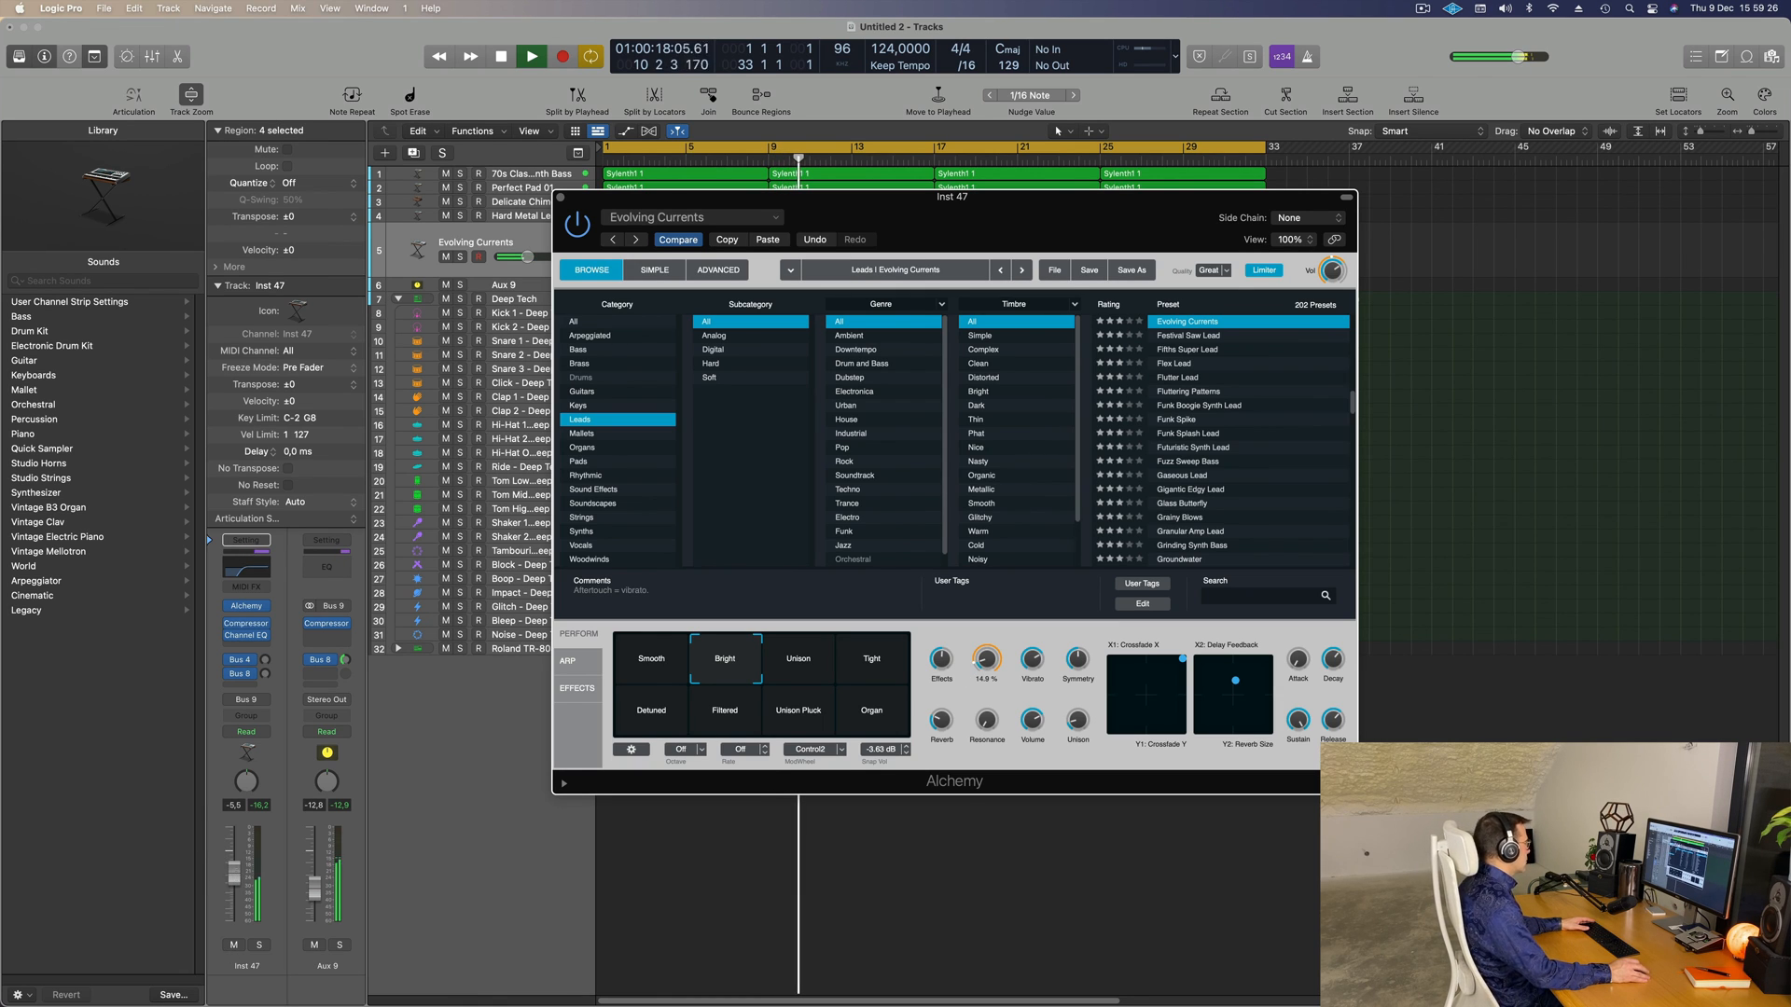
left_click_drag(233, 883, 234, 877)
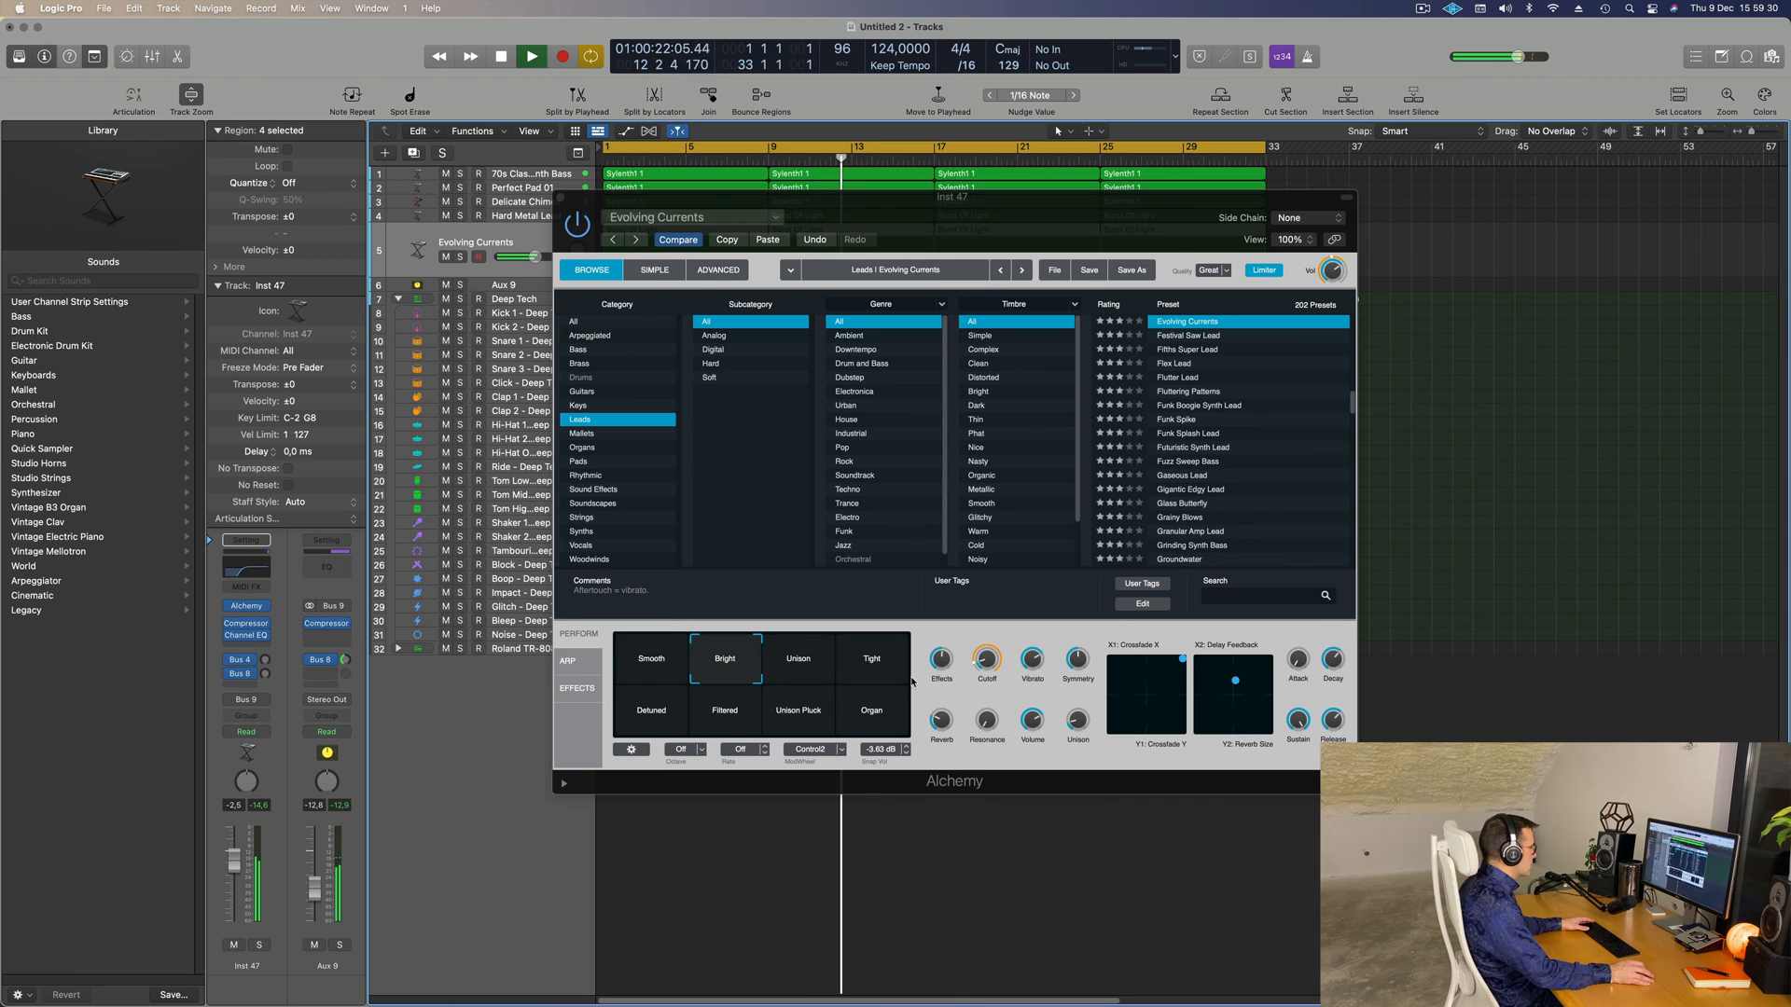
- Audition Alchemy's Smooth, Unison, Tight, Detuned and Filtered performance snapshots on Evolving Currents and choose Unison Pluck
left_click(638, 661)
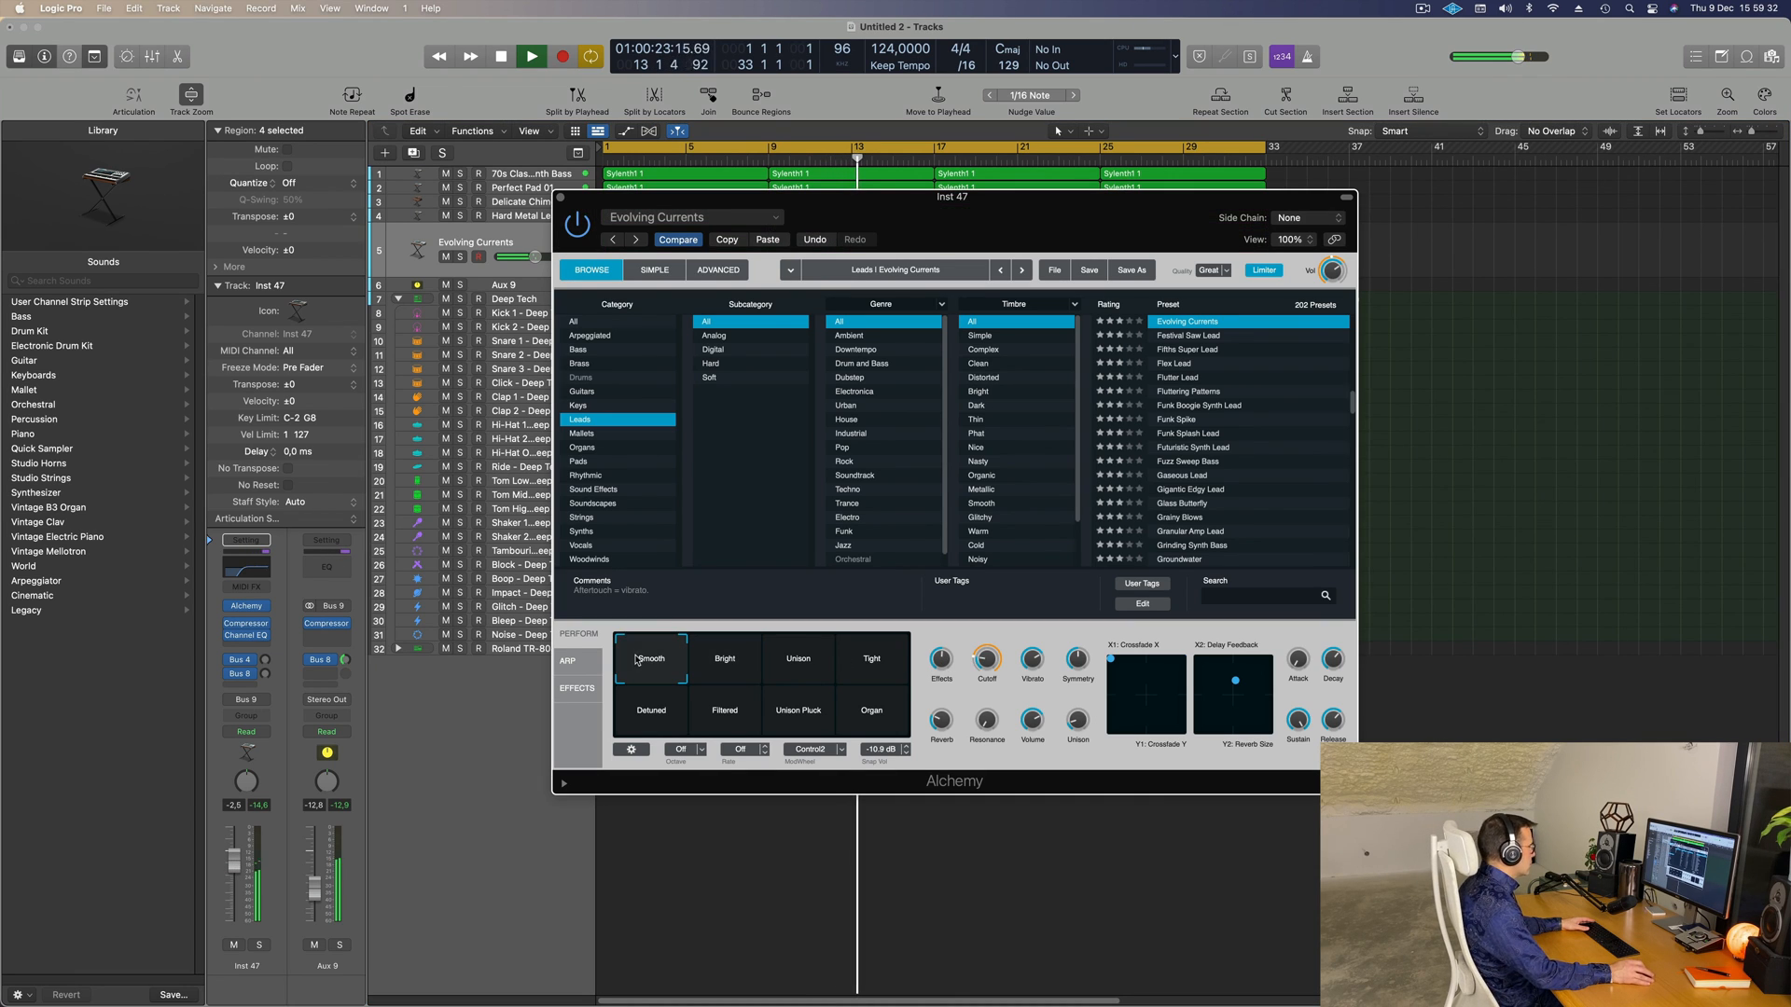
left_click(801, 663)
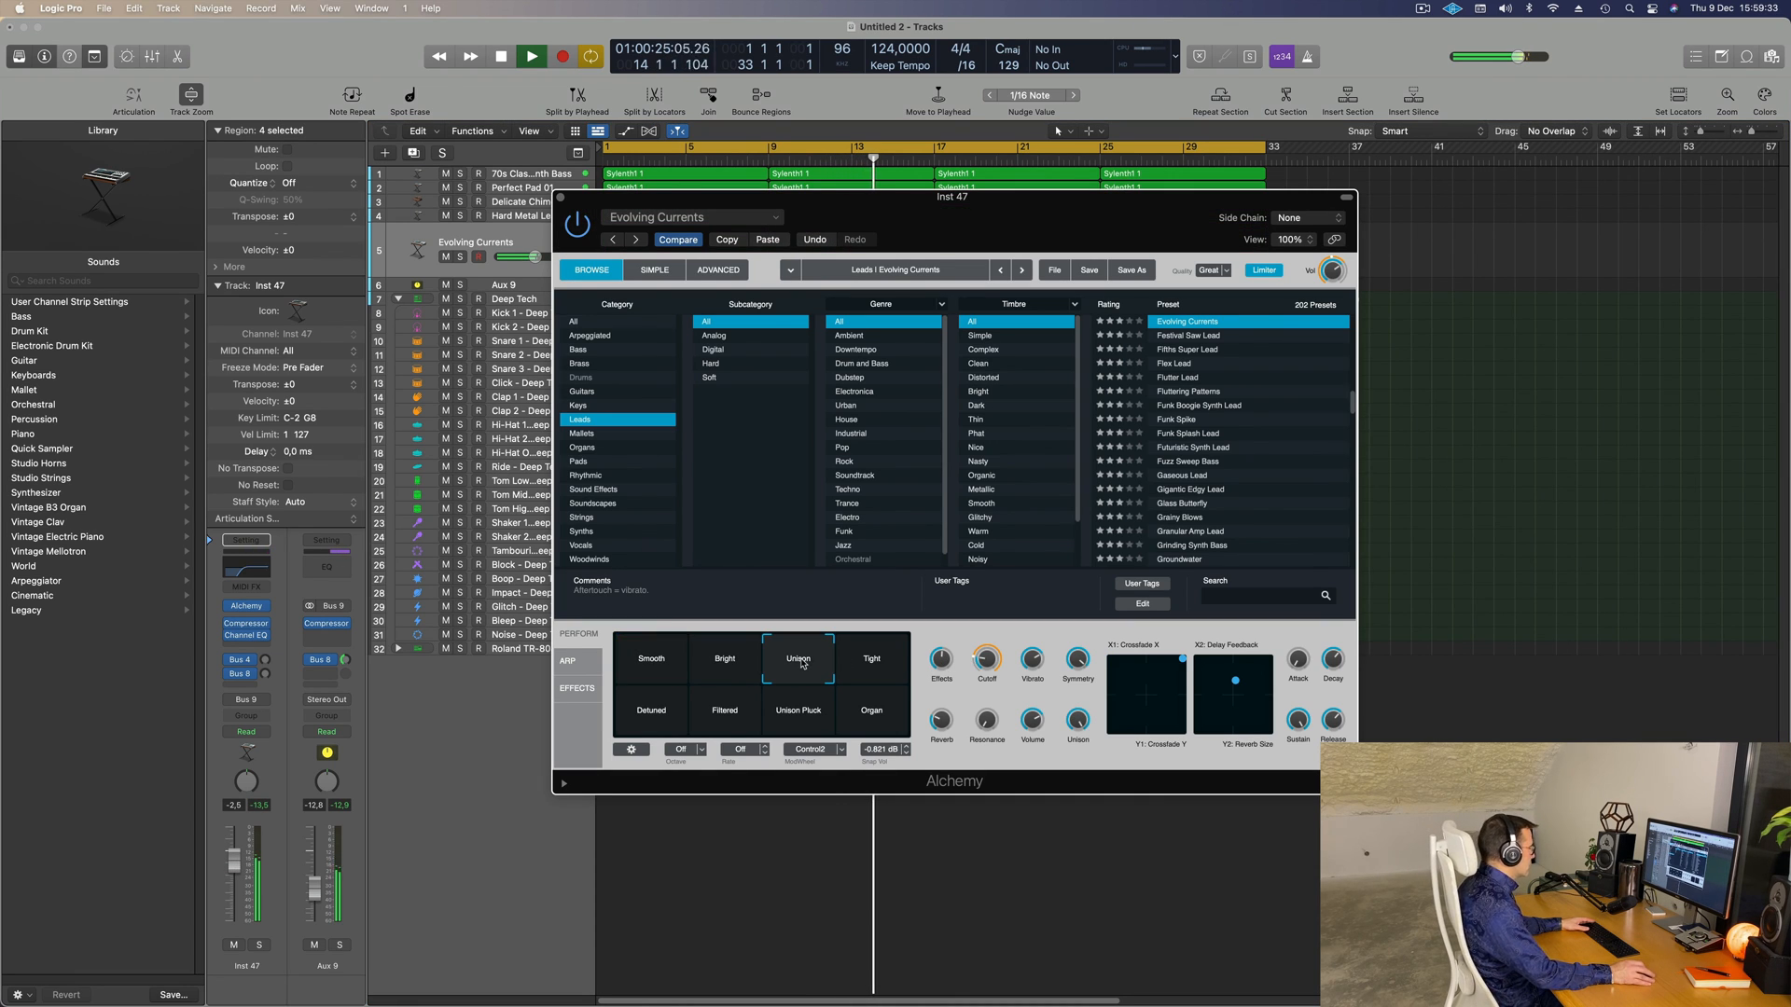
left_click(871, 666)
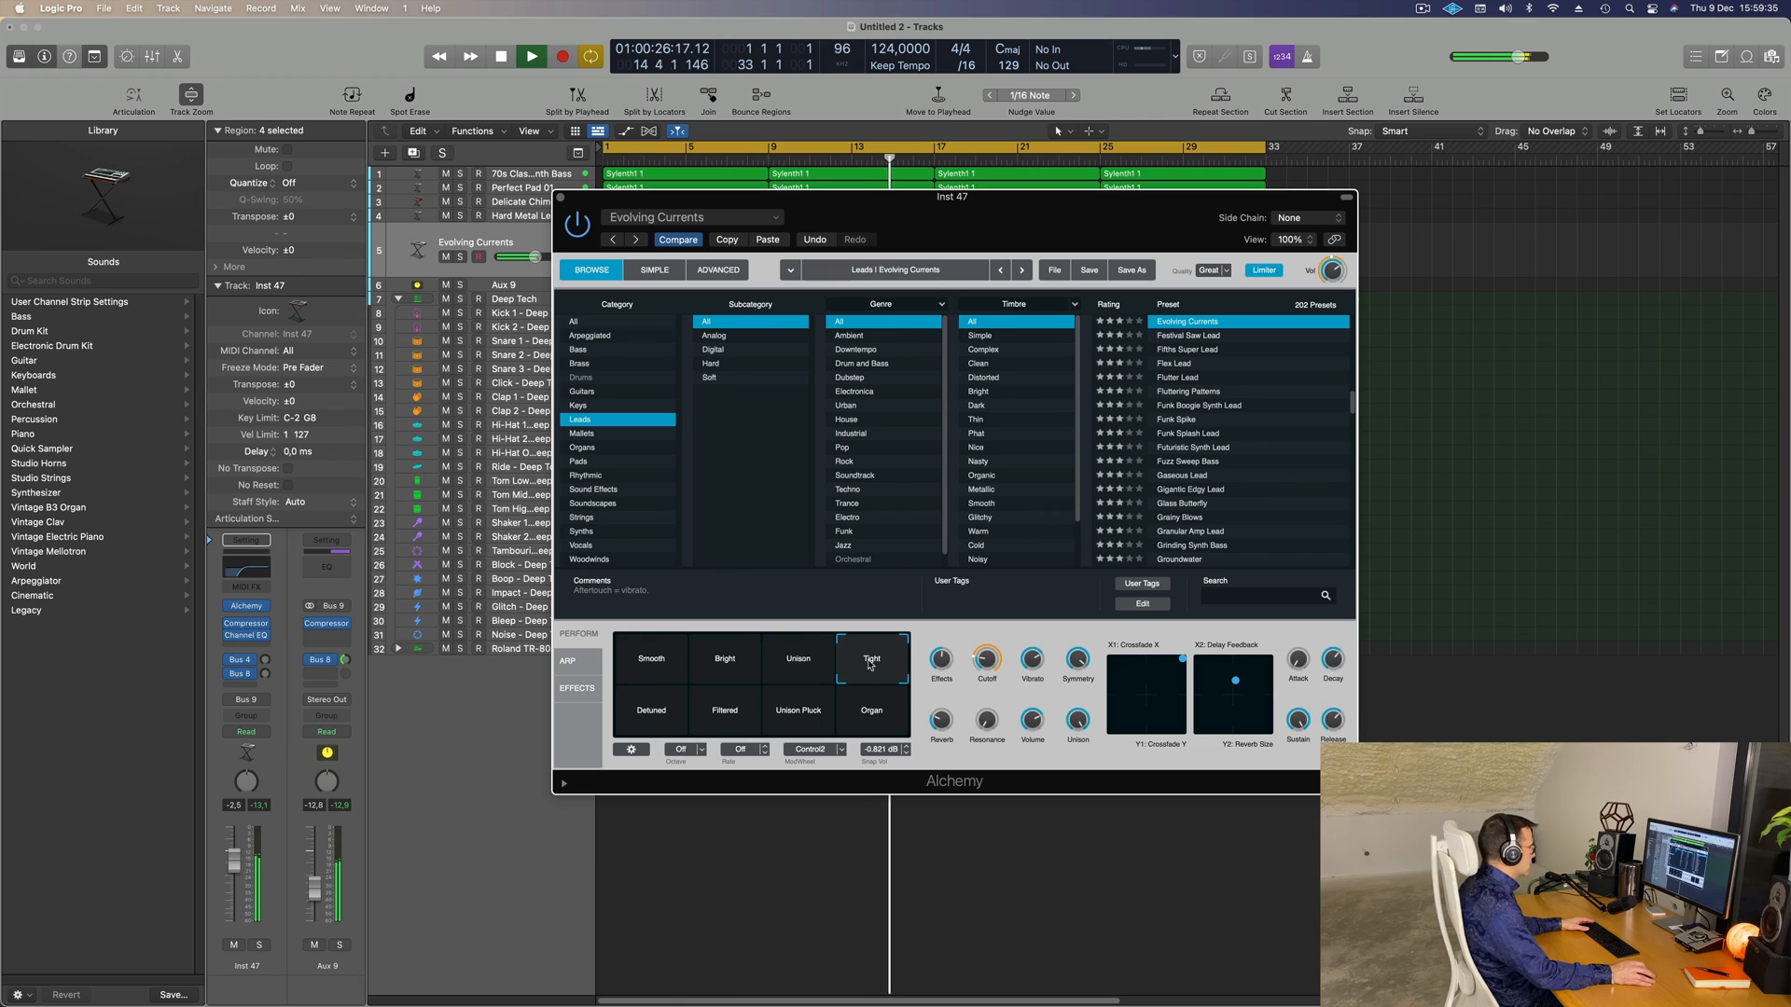
left_click(652, 713)
left_click(726, 716)
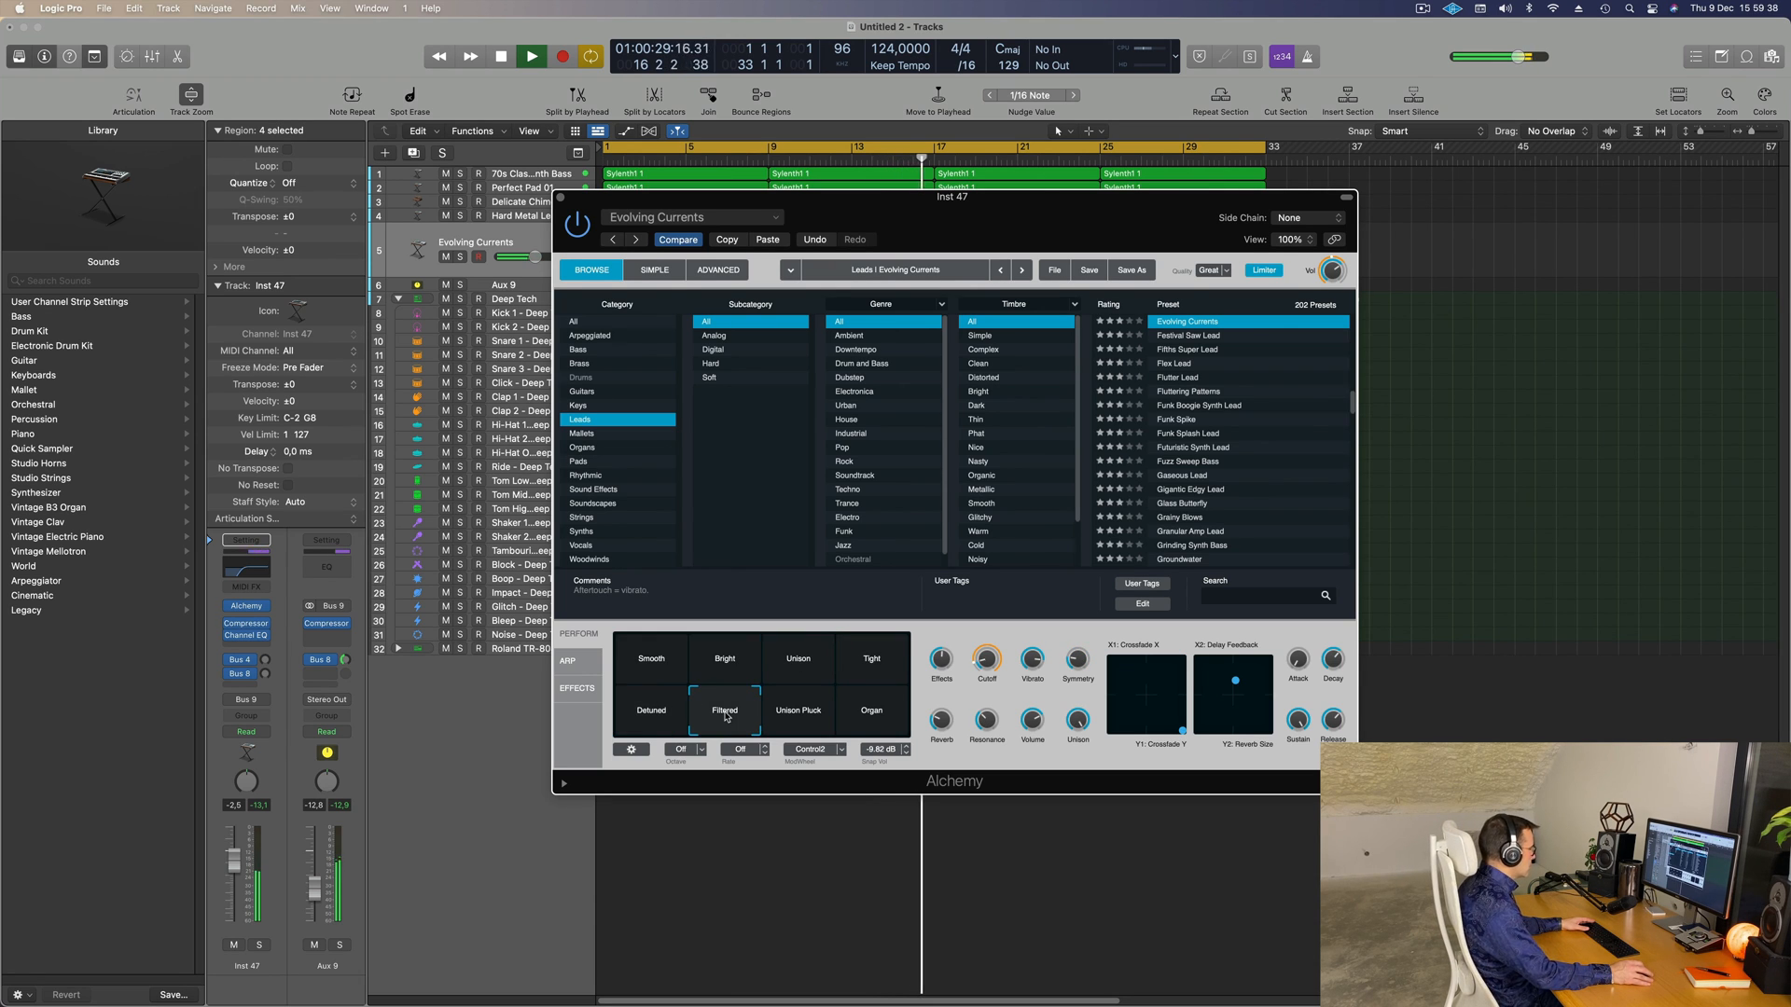
left_click(793, 716)
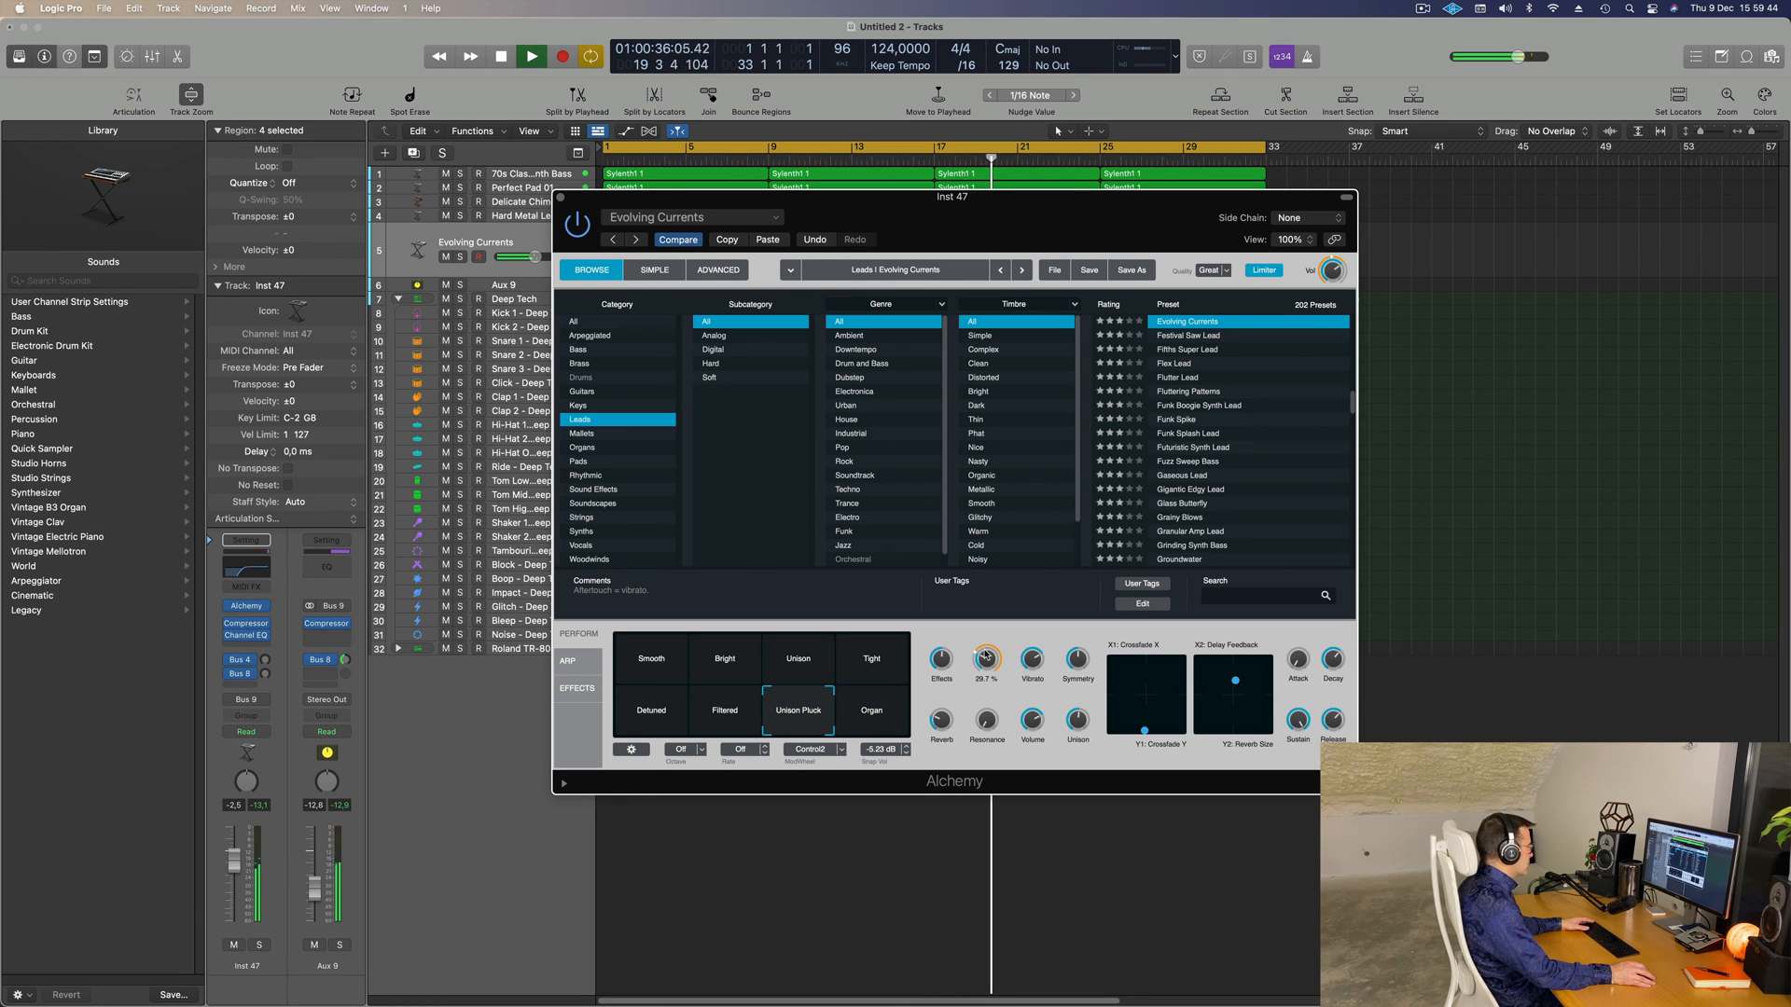
- Raise the Evolving Currents volume to -0.7 dB, close Alchemy and deselect the regions
left_click_drag(233, 864, 233, 861)
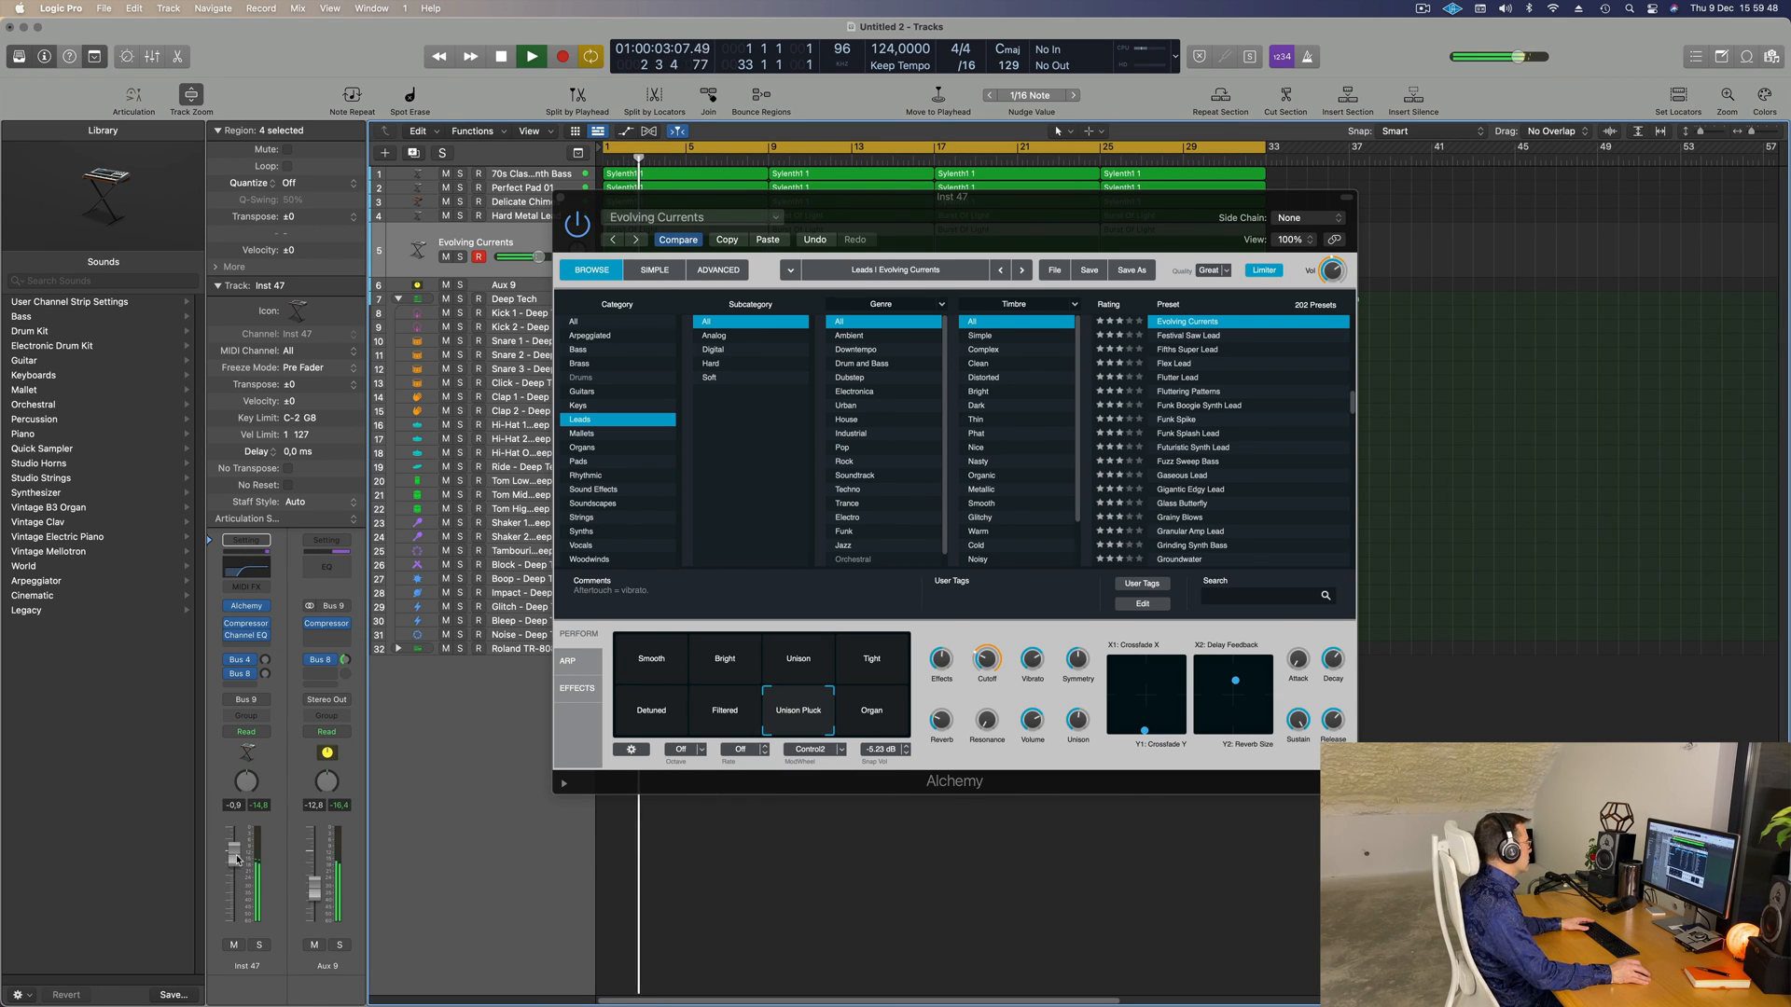
left_click_drag(779, 218, 731, 268)
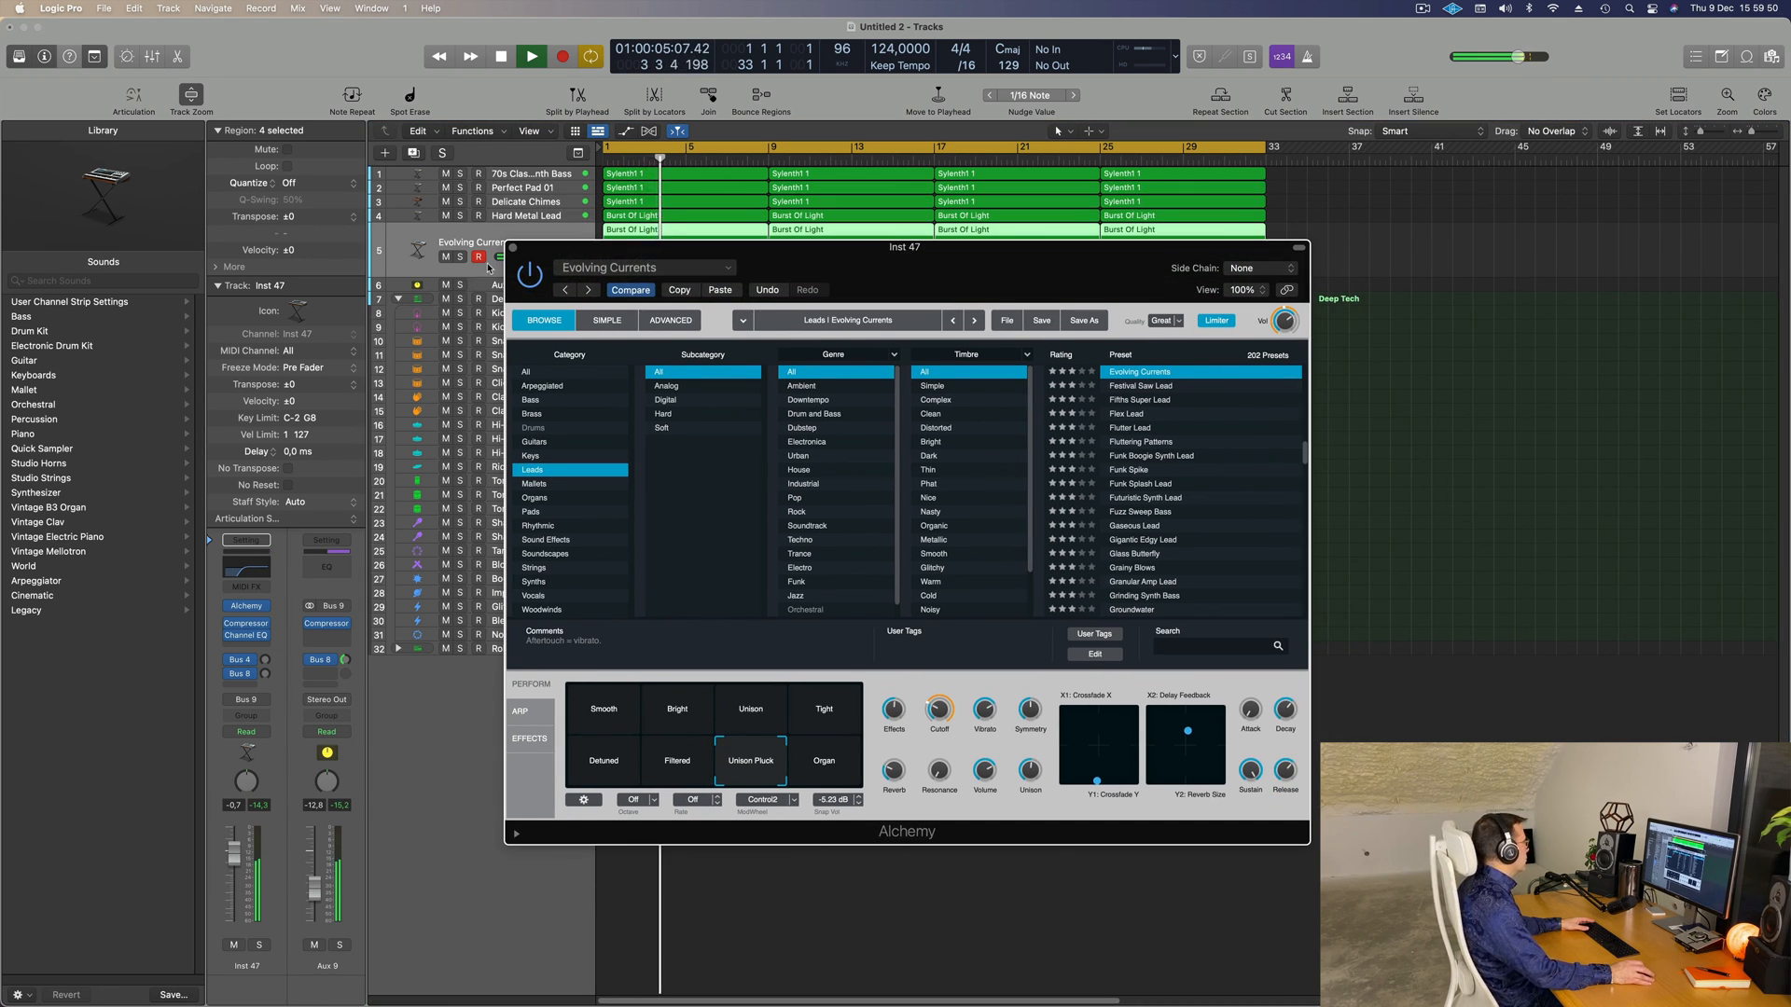
left_click(512, 249)
left_click(1080, 444)
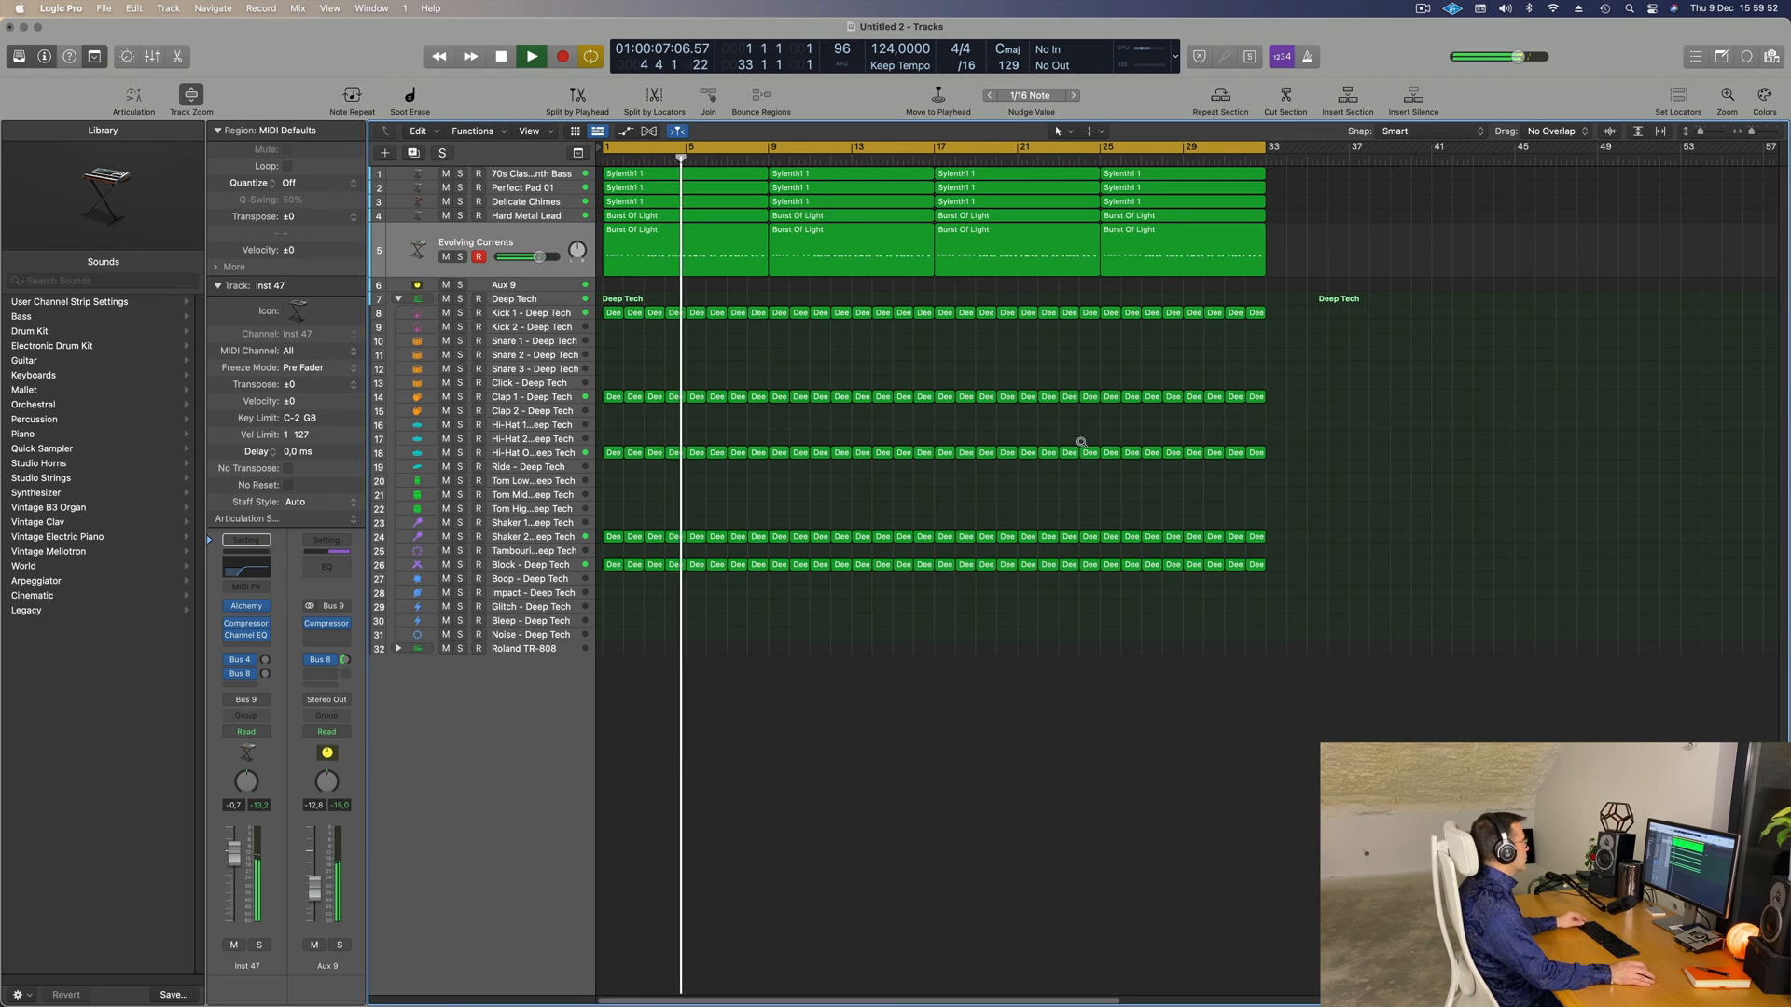
- Enlarge the arrangement's track rows slightly and heighten the Aux 9 track to an individual track zoom of 24
key("super+Left")
scroll(765, 477, "down", 1)
scroll(732, 451, "up", 5)
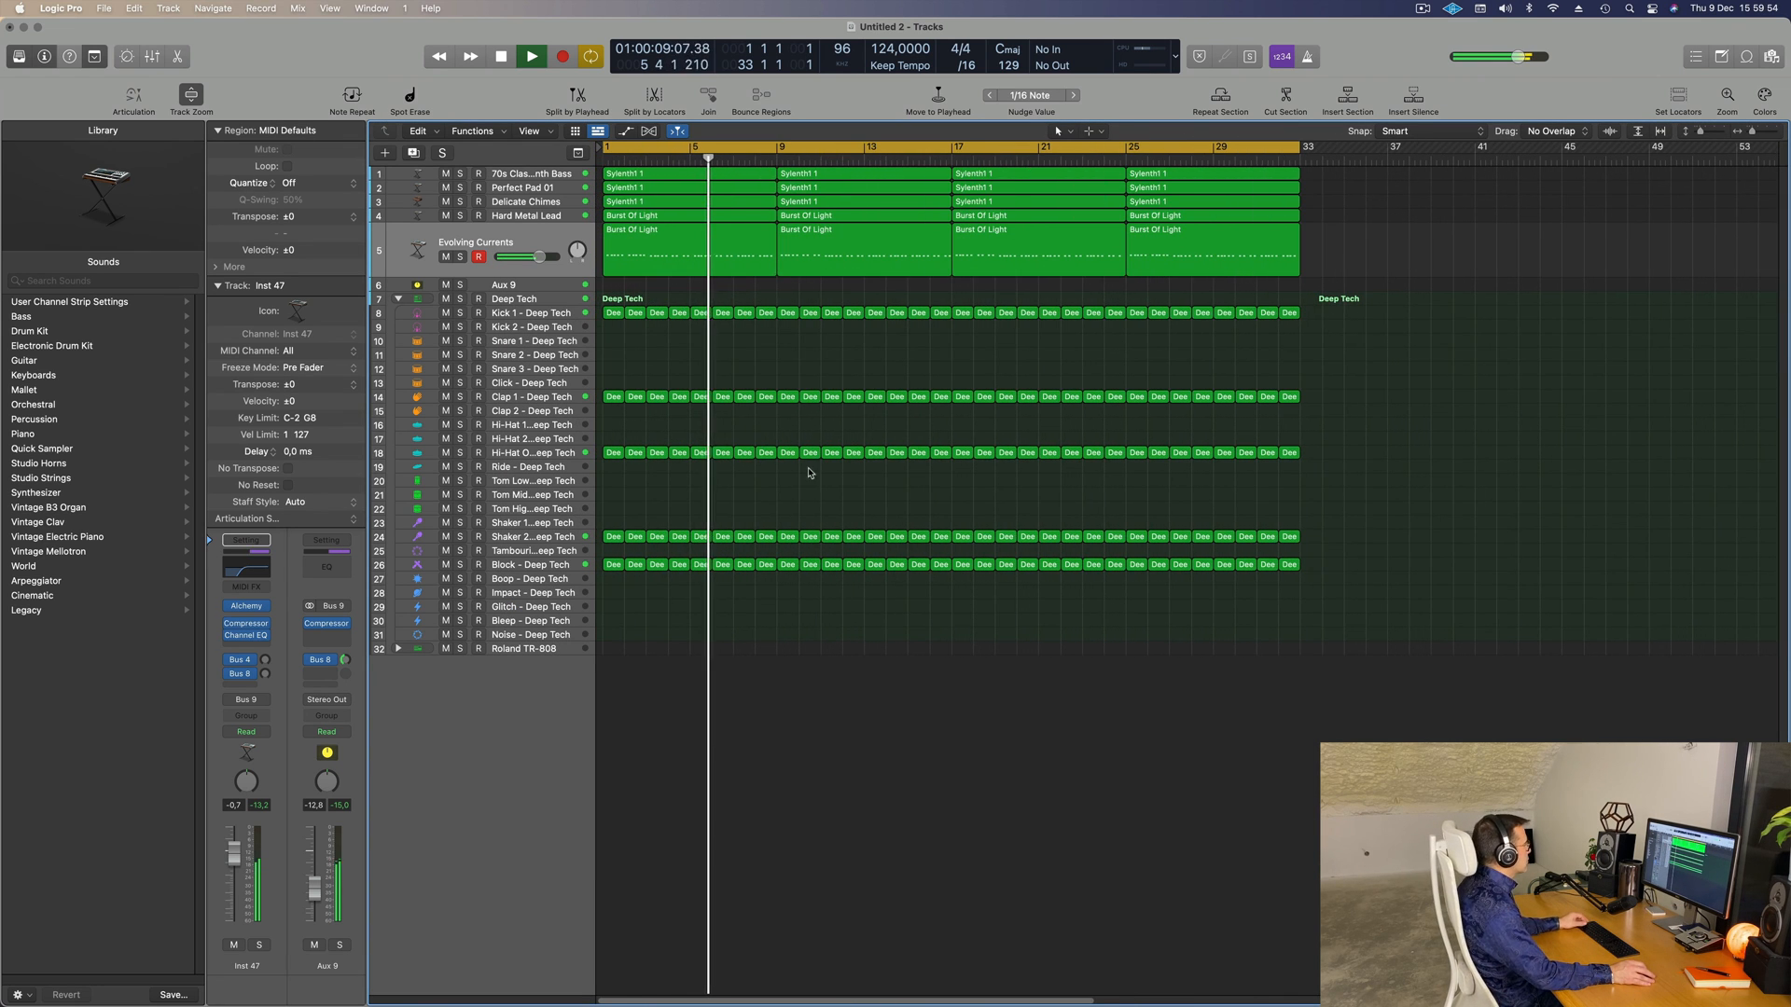
scroll(1100, 517, "up", 1)
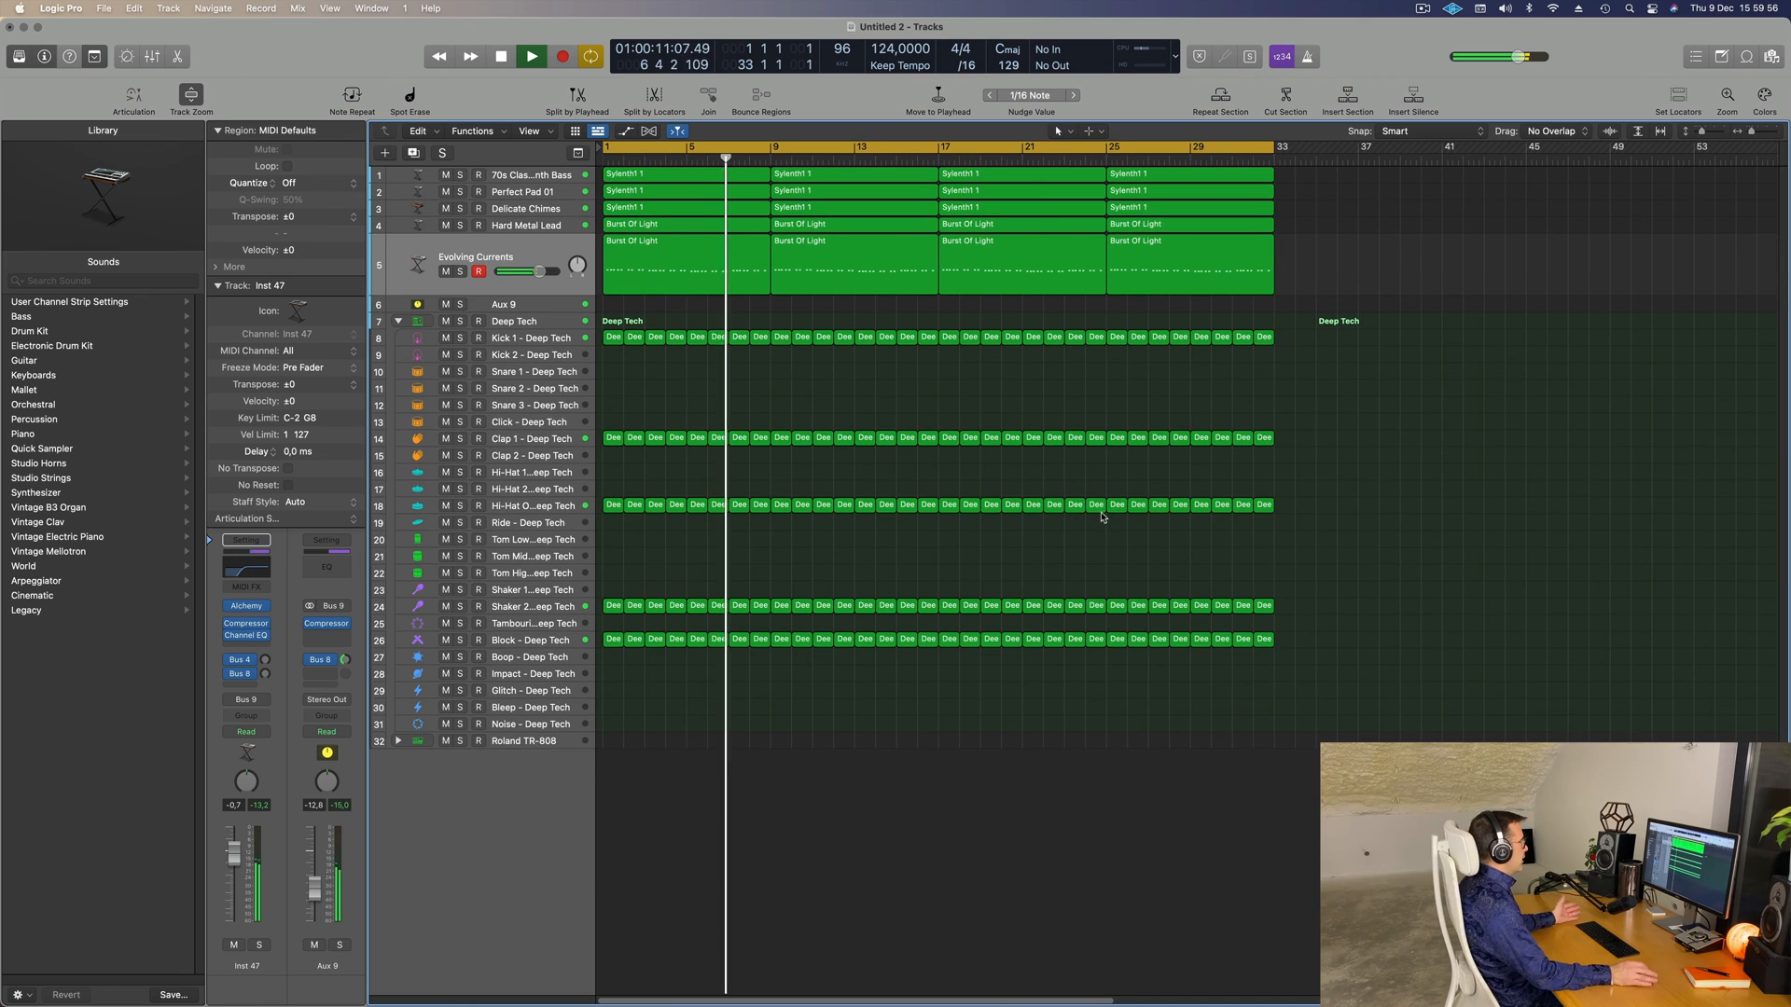
left_click(516, 308)
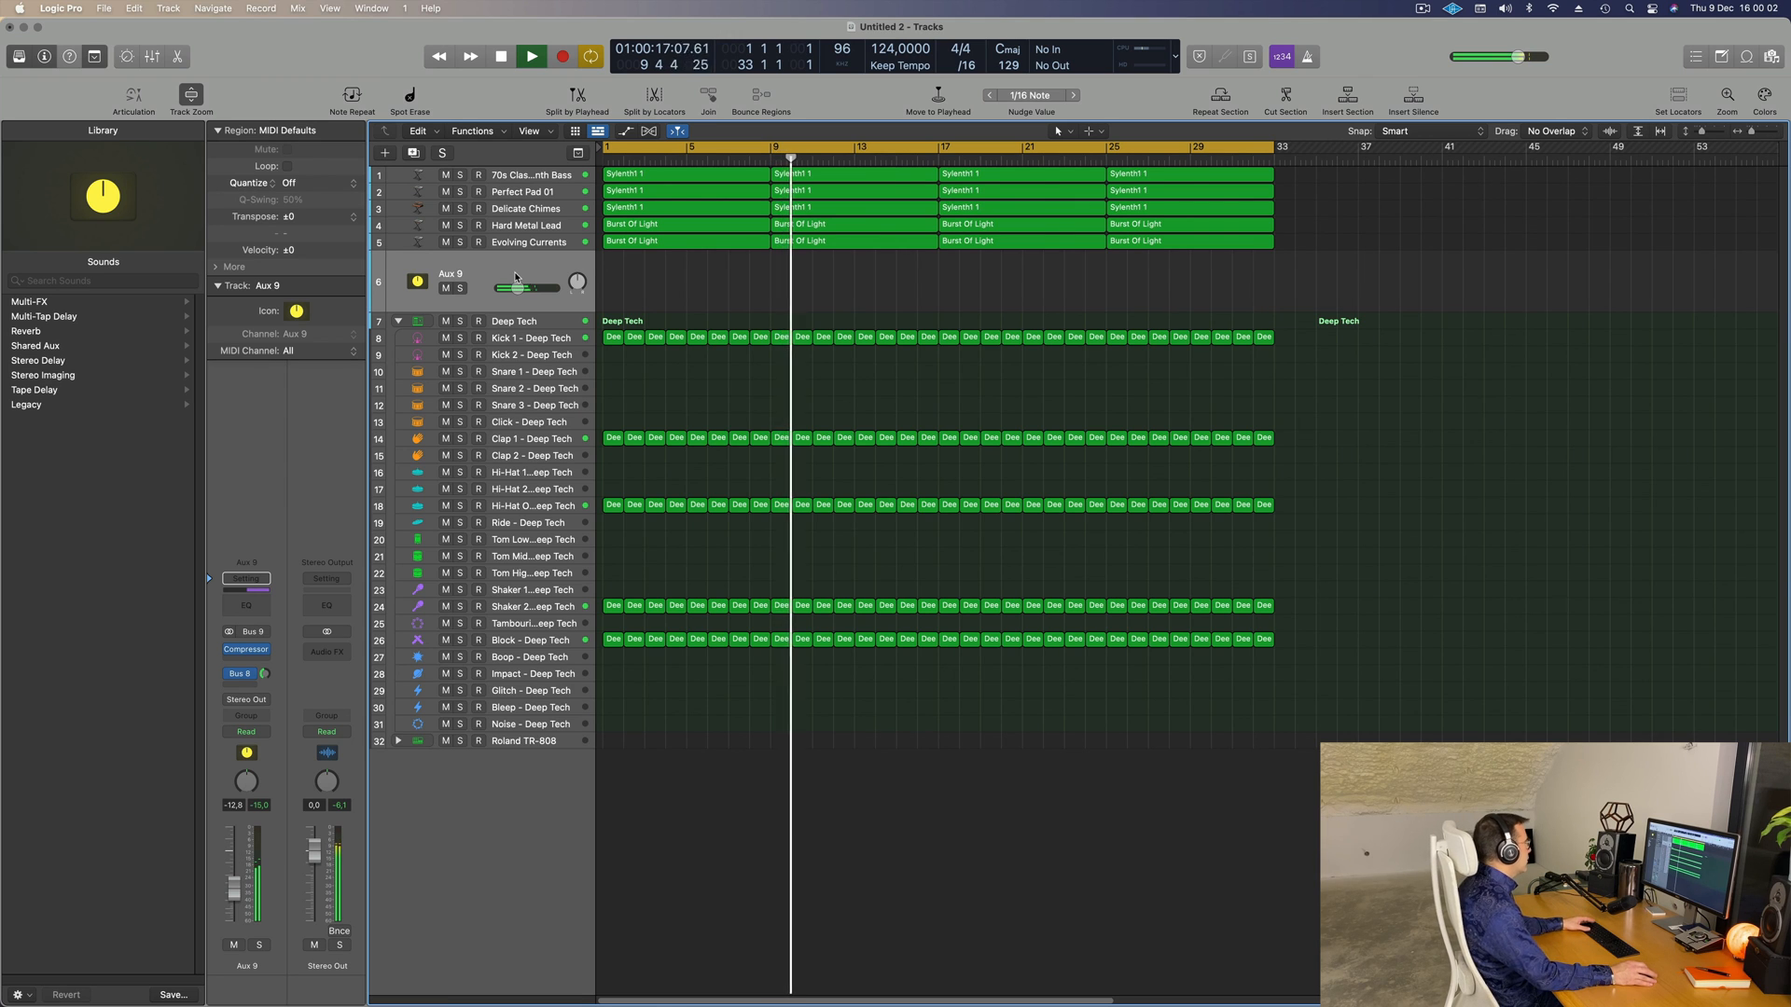
left_click_drag(558, 308, 554, 356)
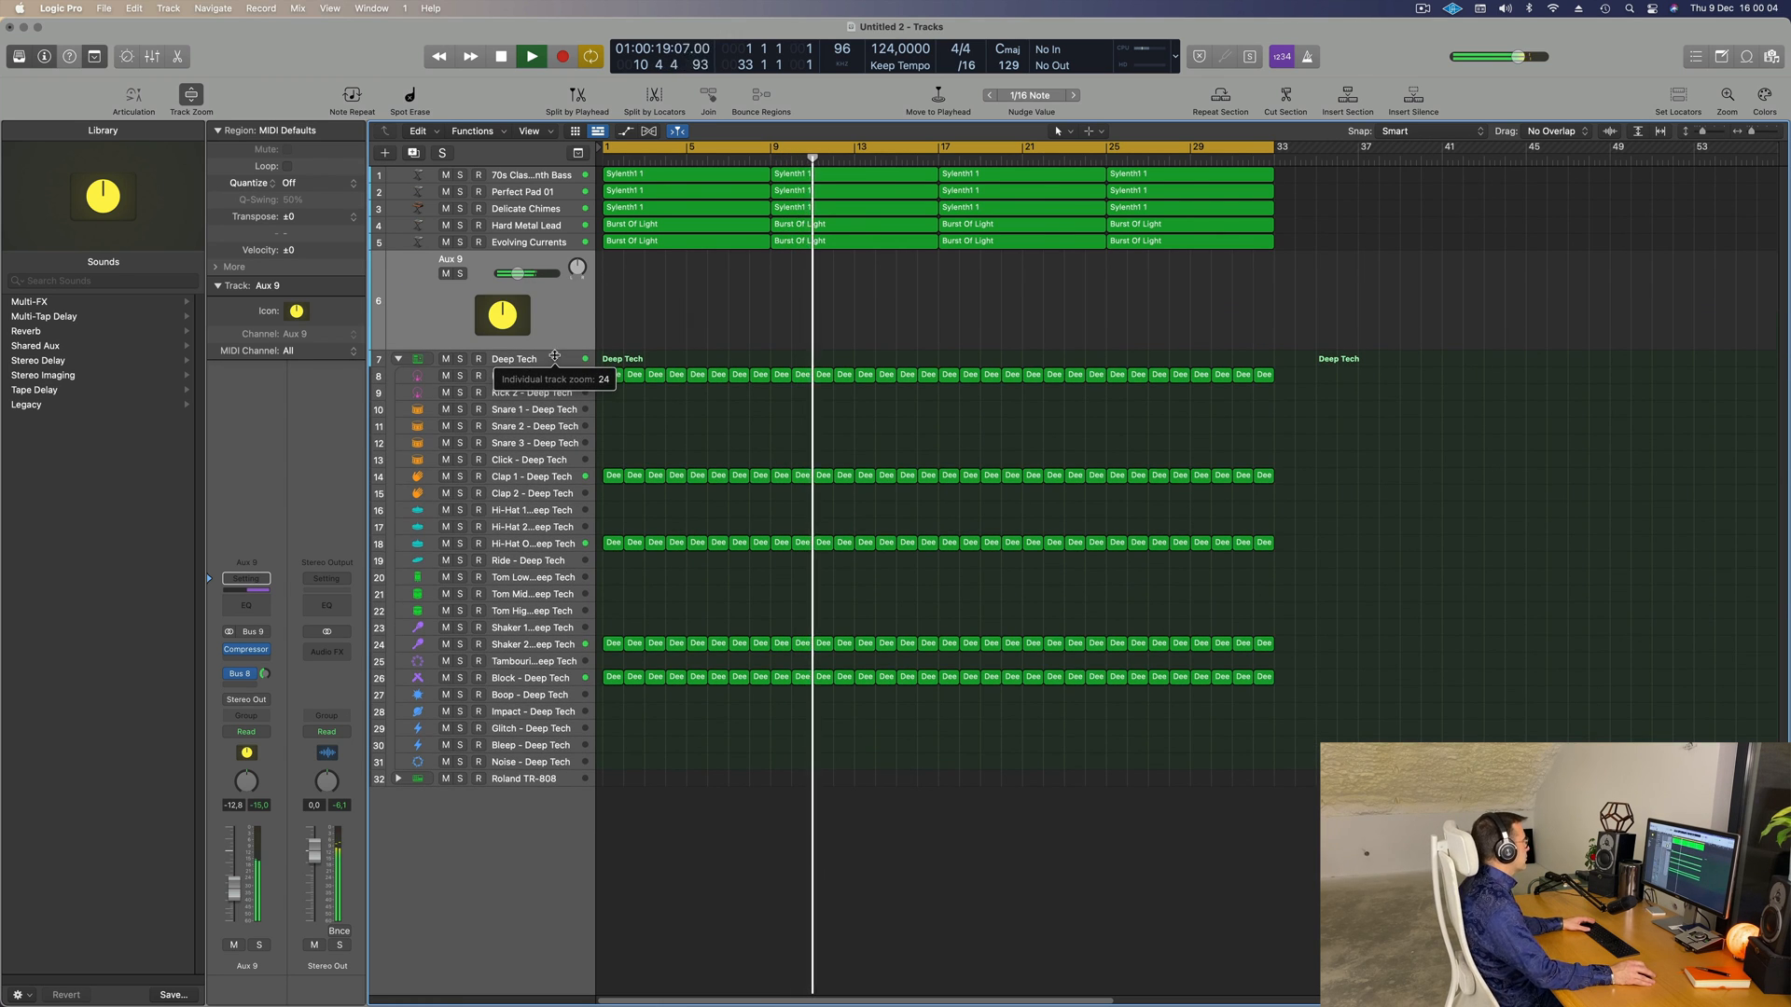